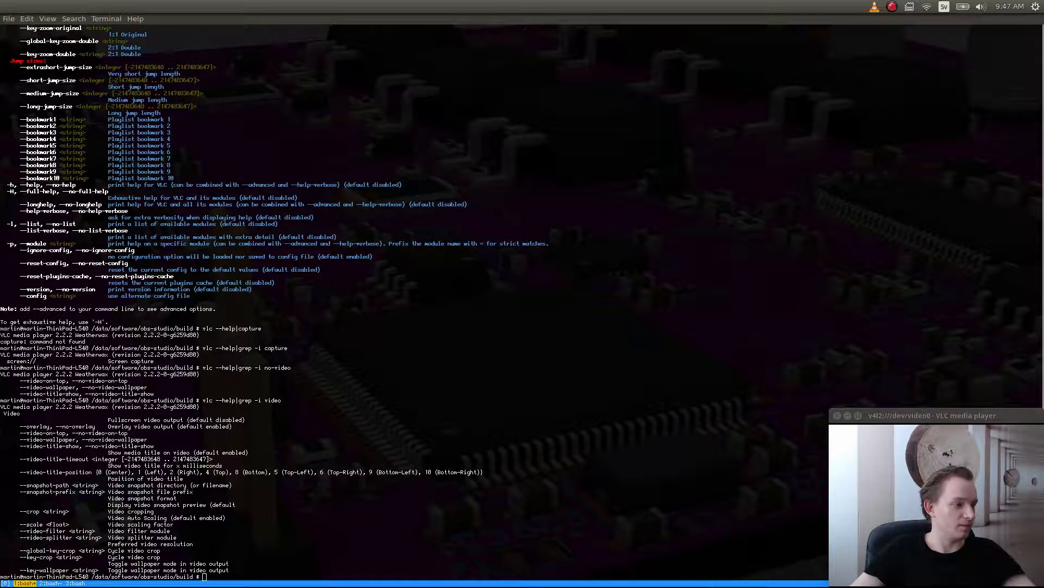
- Bring up the KiCad project window maximized, highlight the project file name in its path, and open the drone-power-supply-v2.sch schematic
left_click_drag(0, 21, 637, 21)
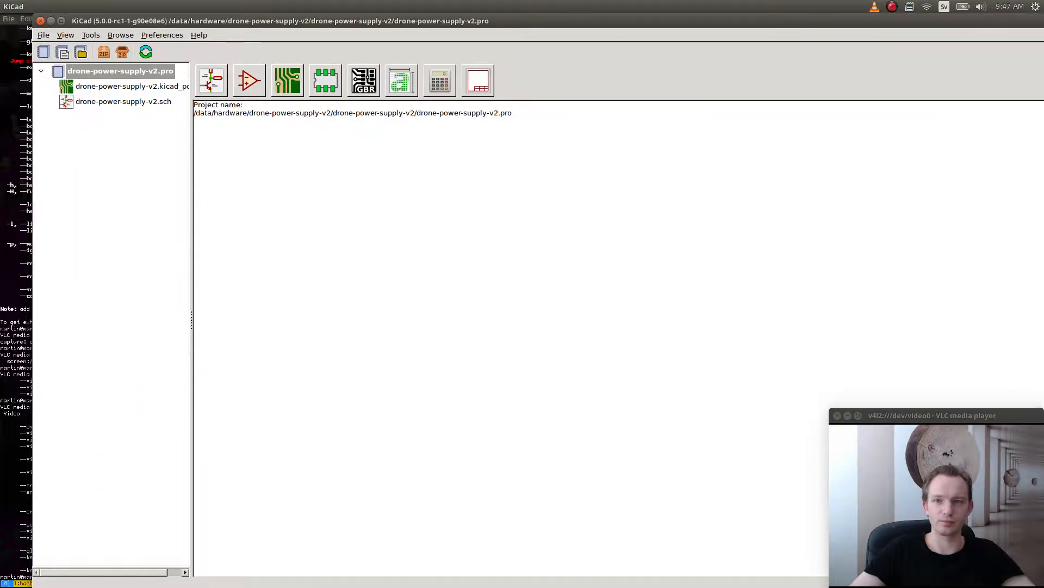
double_click(636, 21)
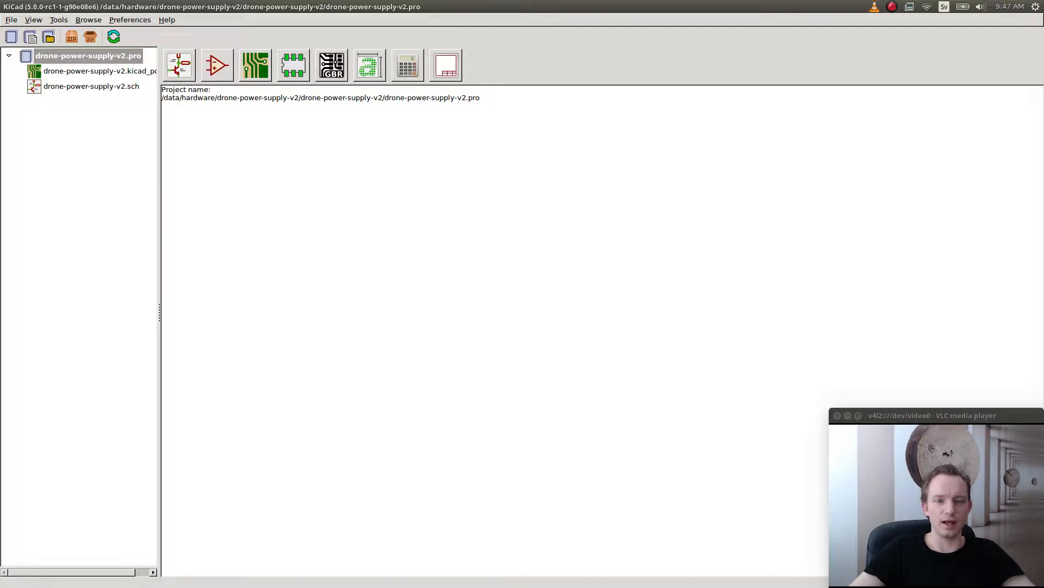
left_click_drag(479, 98, 383, 98)
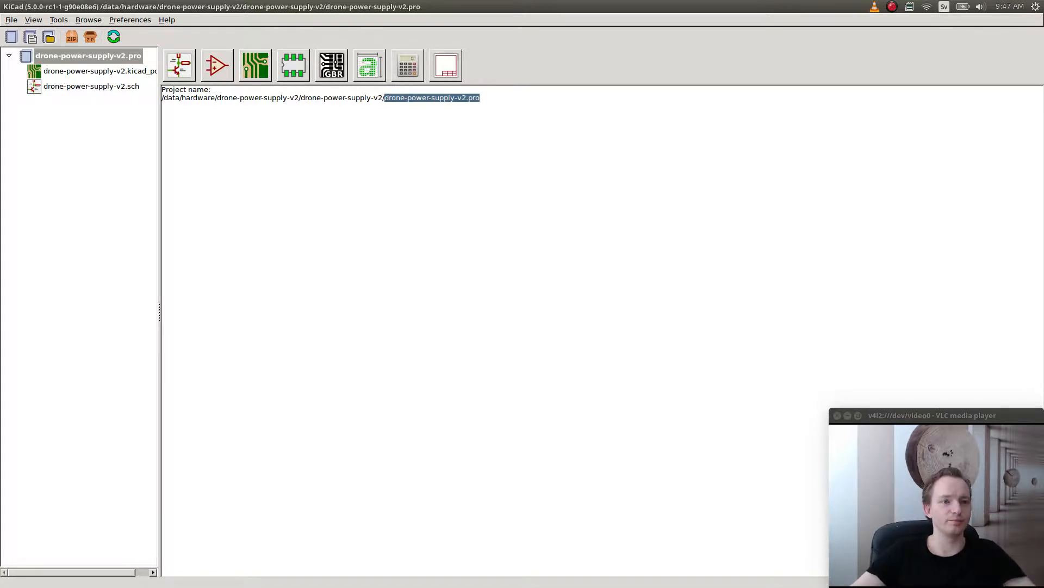
double_click(91, 86)
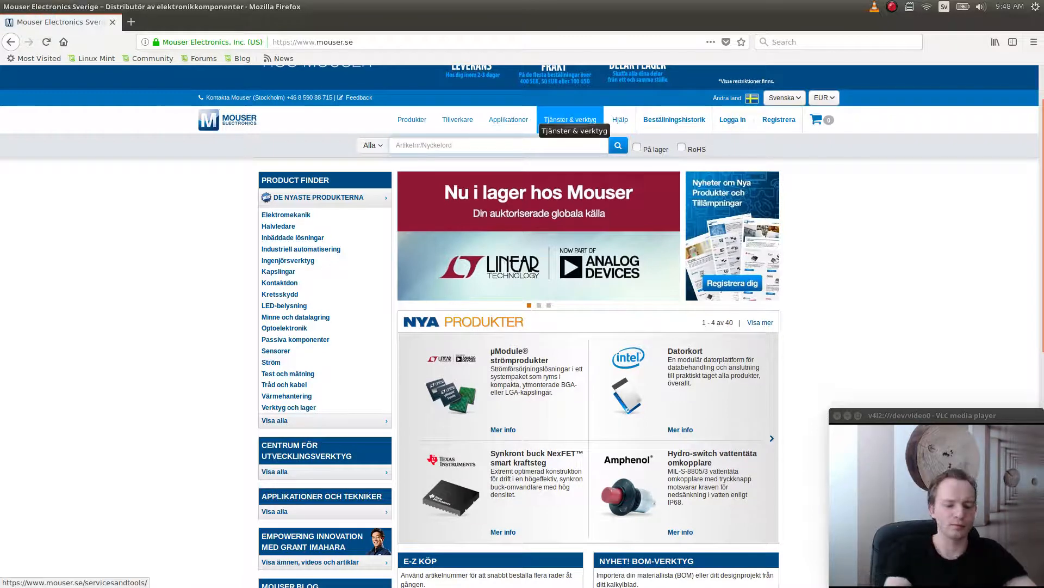
type("lts")
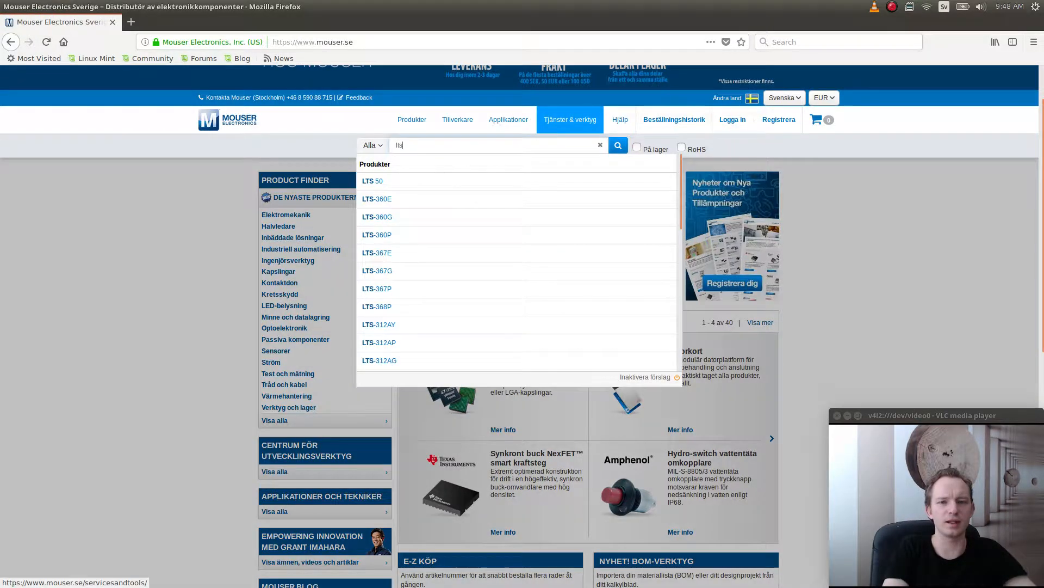
type("5")
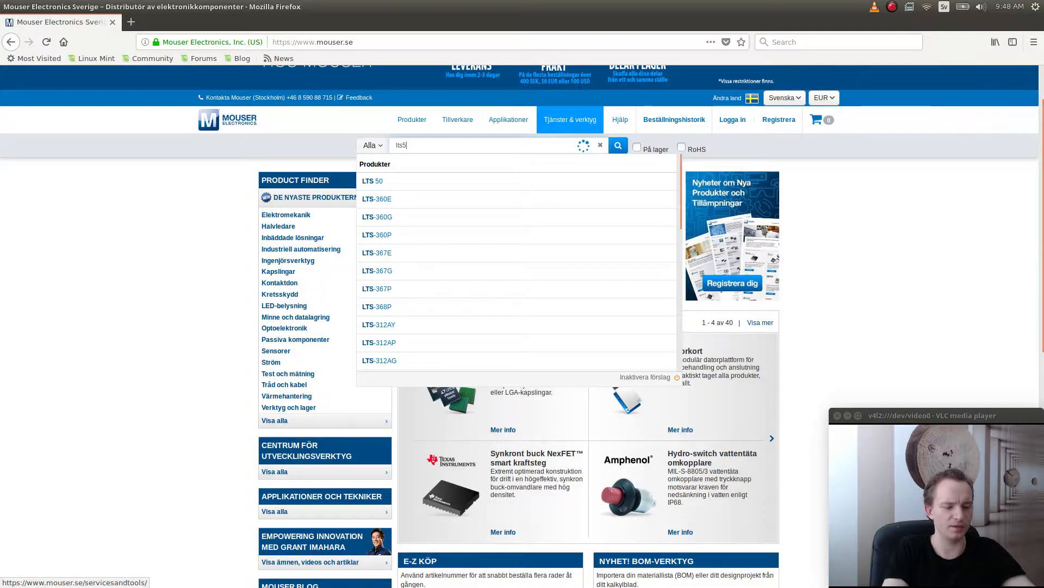
type("3")
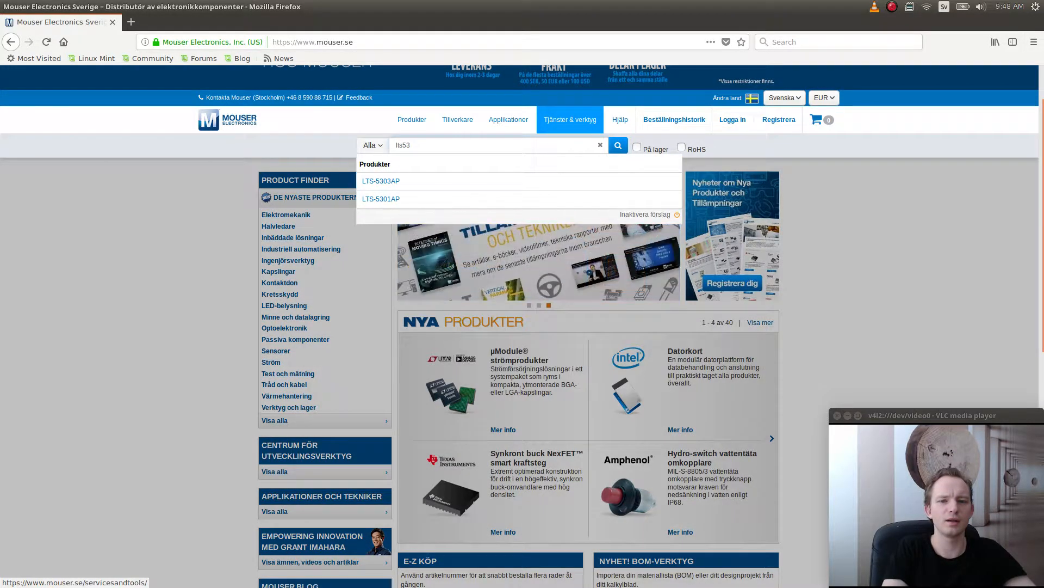
key("BackSpace")
key("BackSpace")
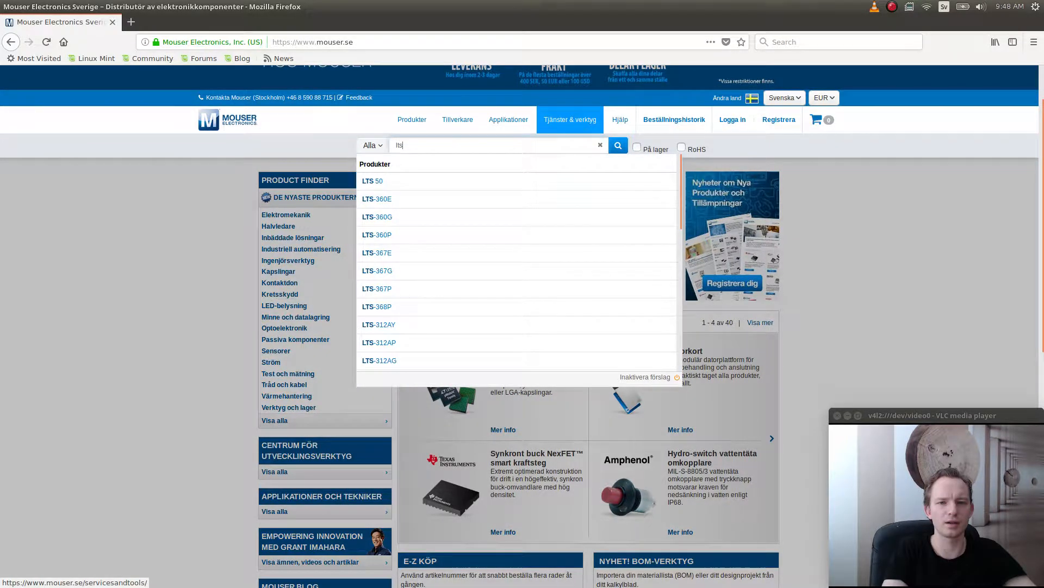
key("BackSpace")
key("BackSpace")
key("BackSpace")
- Search the Mouser catalogue for "60v 3a buck converter"
type("60v ")
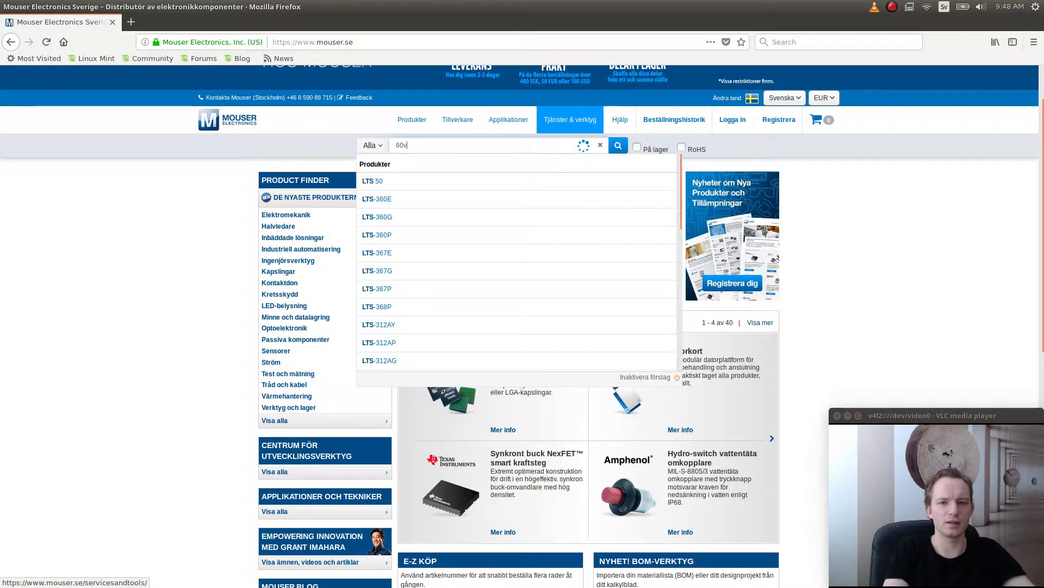
type("3a")
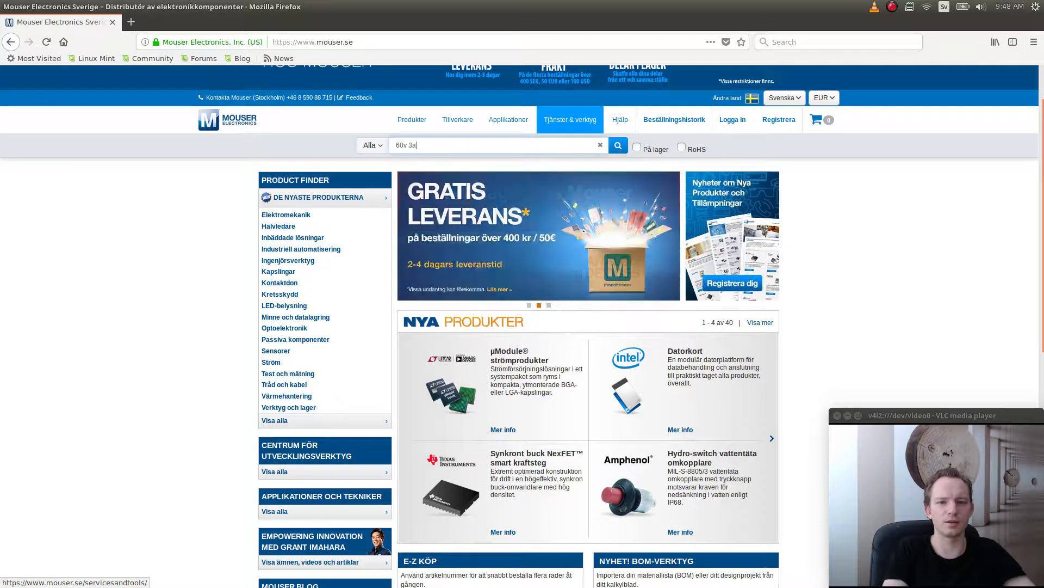
type(" buck converter")
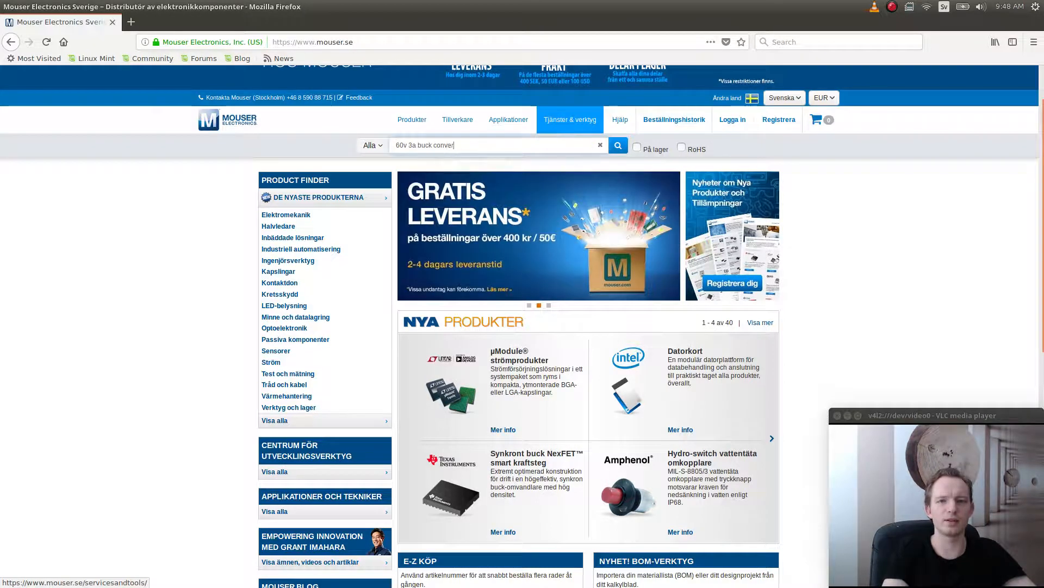
key("Return")
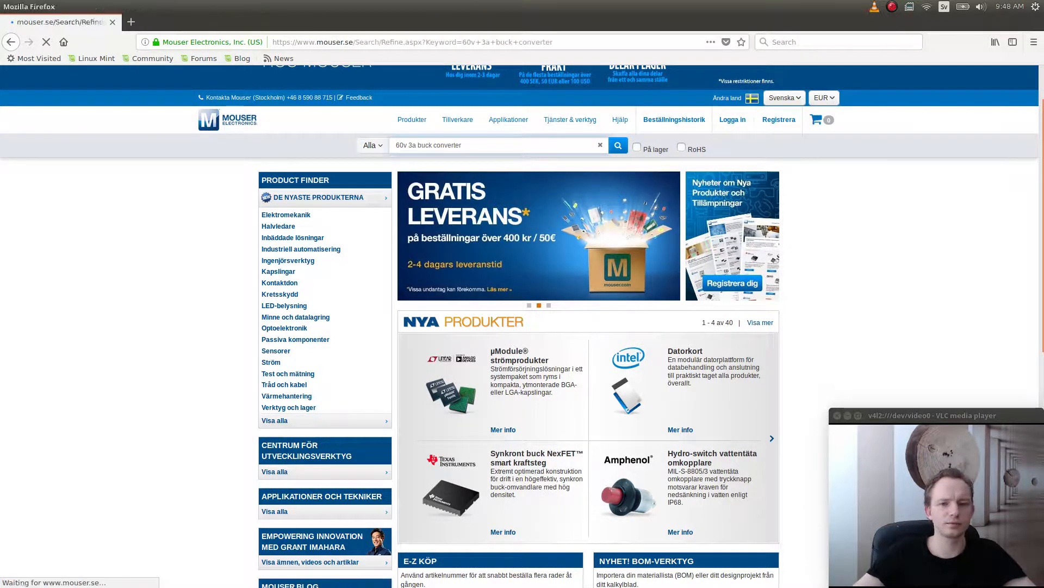
- Examine the listed 60 V, 3 A buck converters, comparing their descriptions, stock availability and prices
scroll(294, 326, "down", 5)
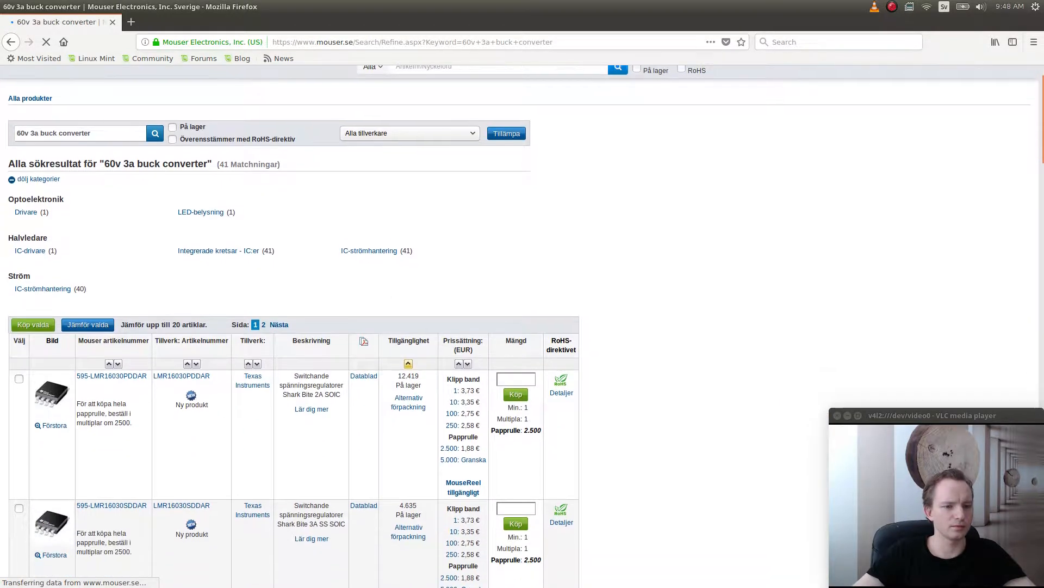
scroll(293, 326, "down", 10)
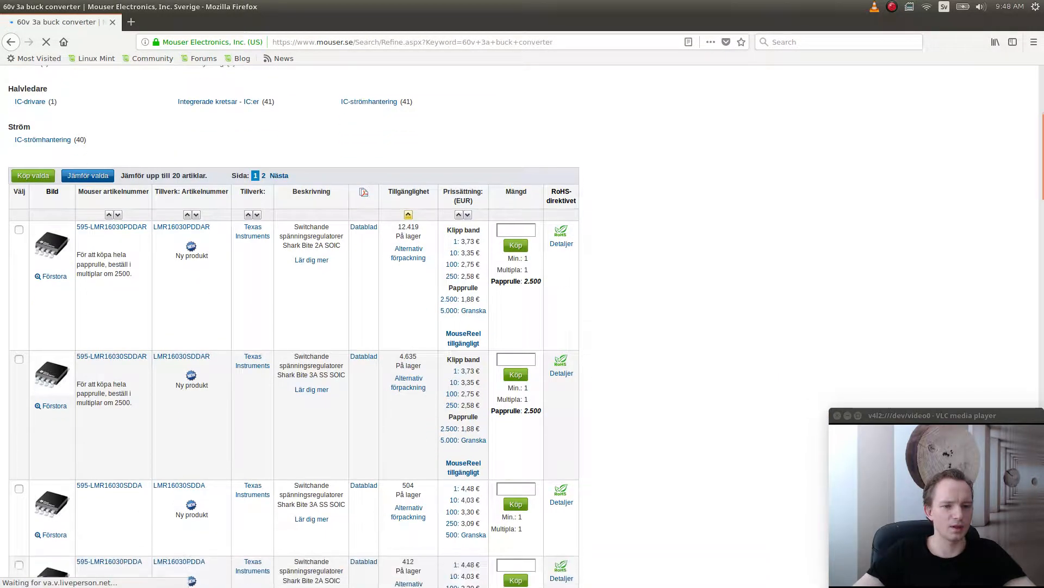
scroll(294, 326, "down", 4)
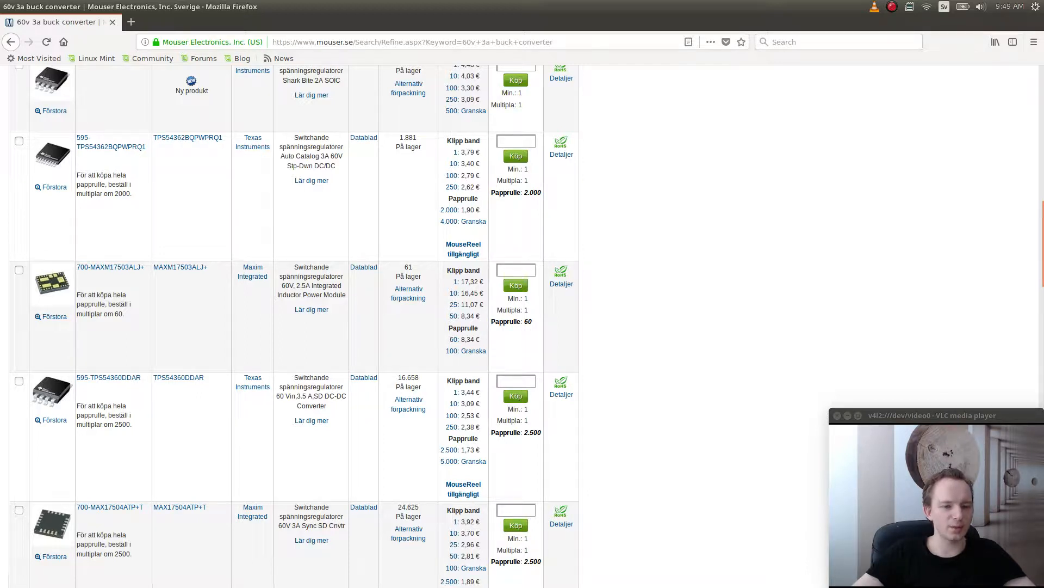
scroll(294, 327, "down", 3)
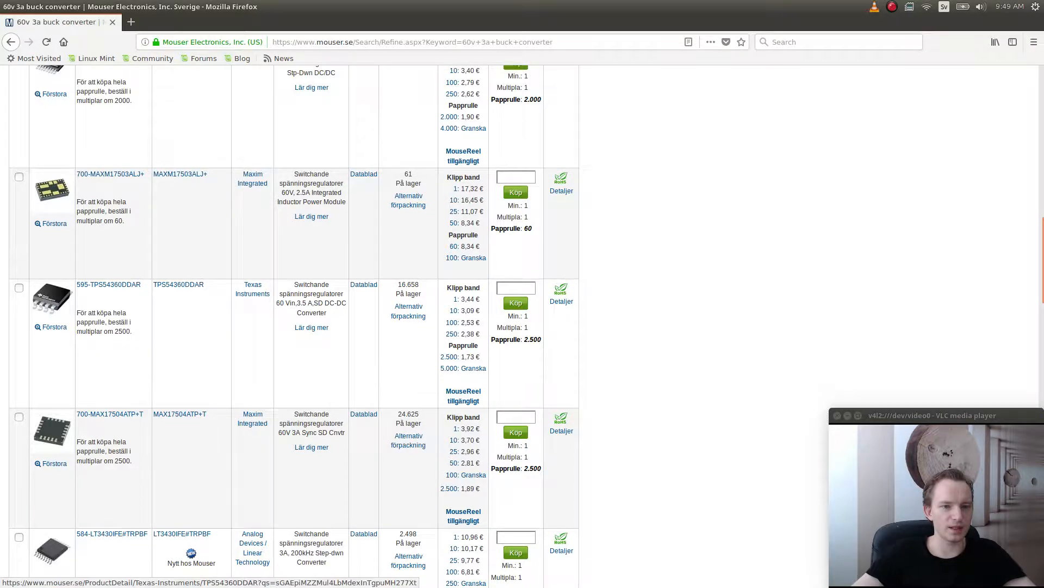
scroll(55, 112, "up", 3)
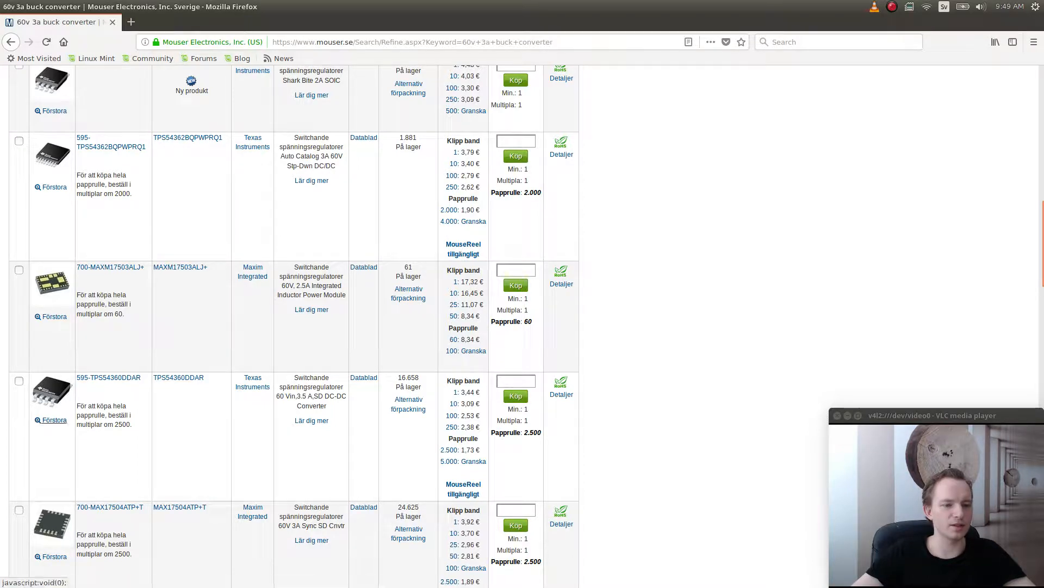
scroll(51, 420, "down", 5)
scroll(107, 386, "down", 10)
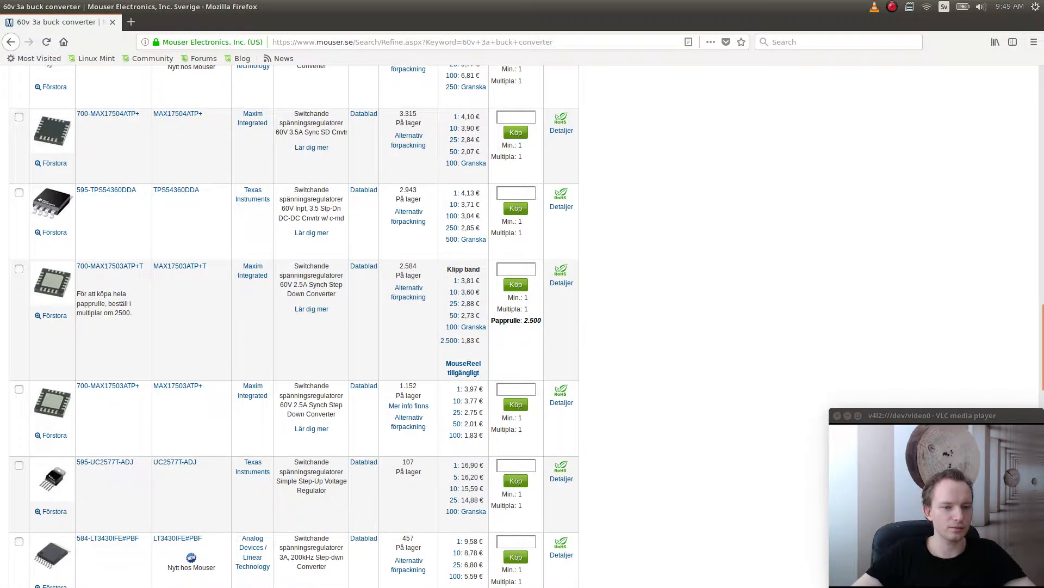
scroll(107, 386, "up", 9)
scroll(294, 327, "up", 2)
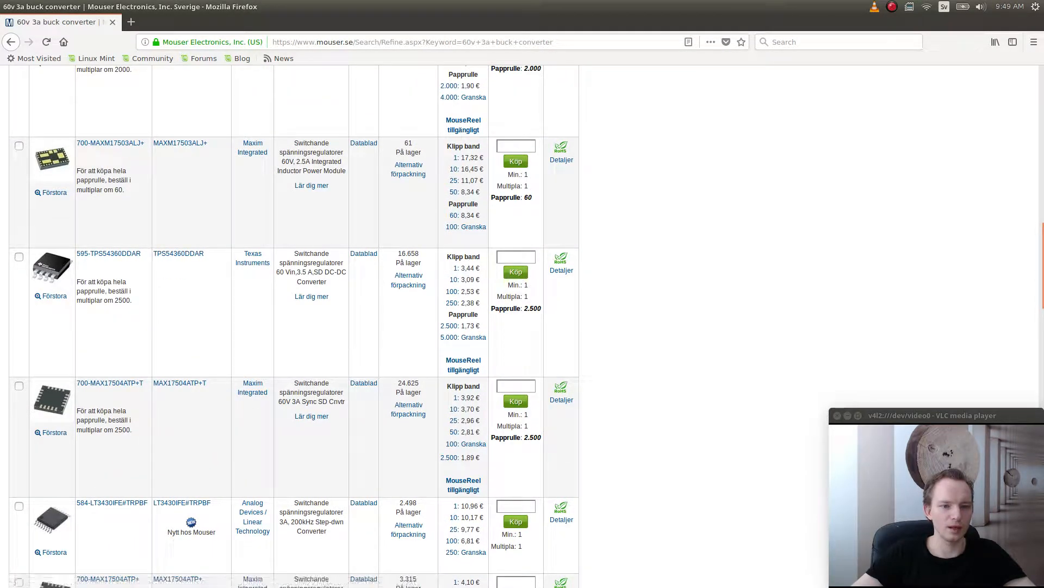
scroll(294, 326, "up", 1)
scroll(294, 326, "up", 15)
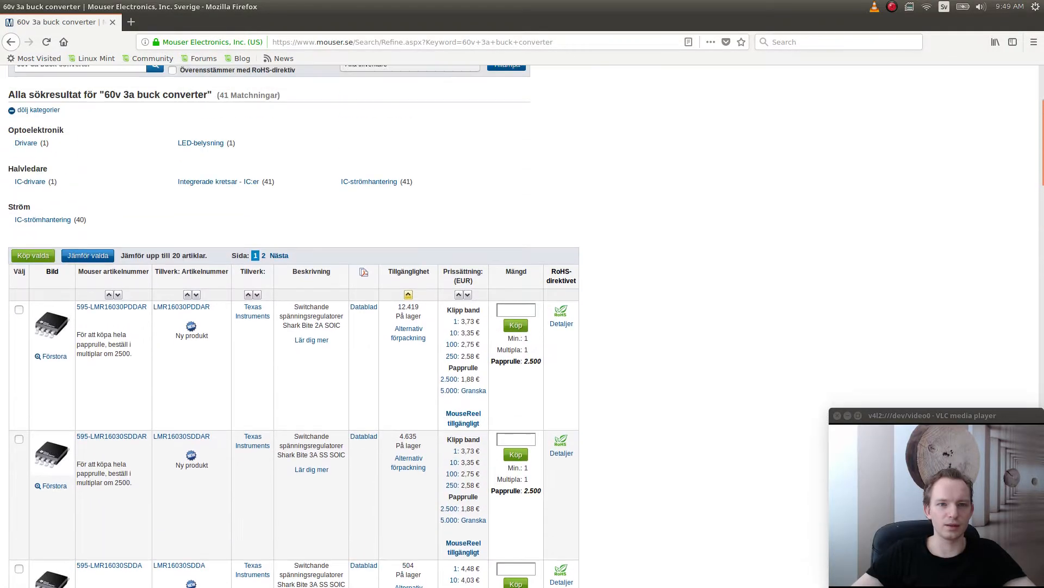
scroll(467, 164, "up", 4)
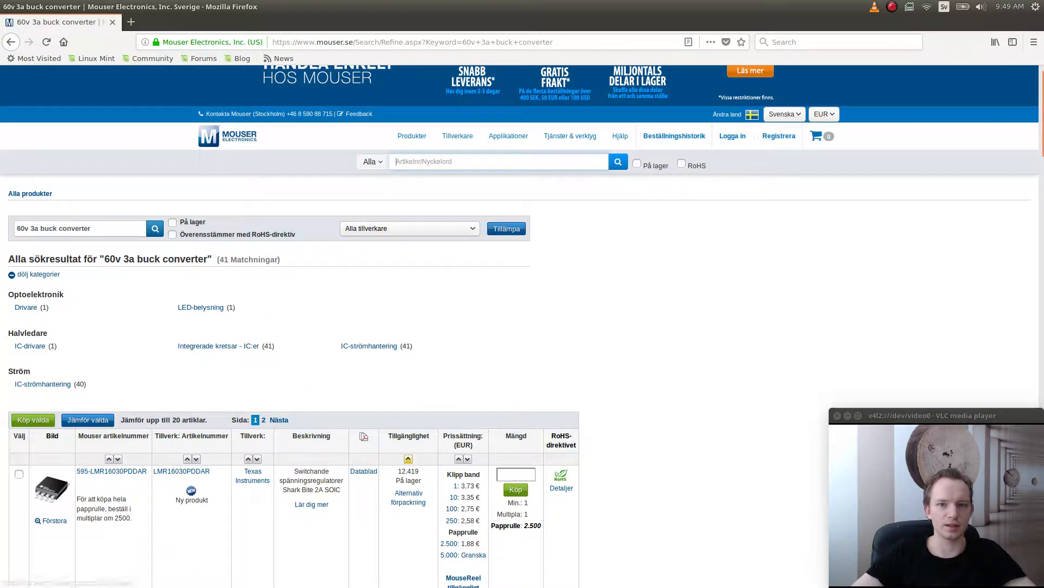
- Search the Mouser catalogue for the part number tps54360
left_click(472, 161)
type("tps53")
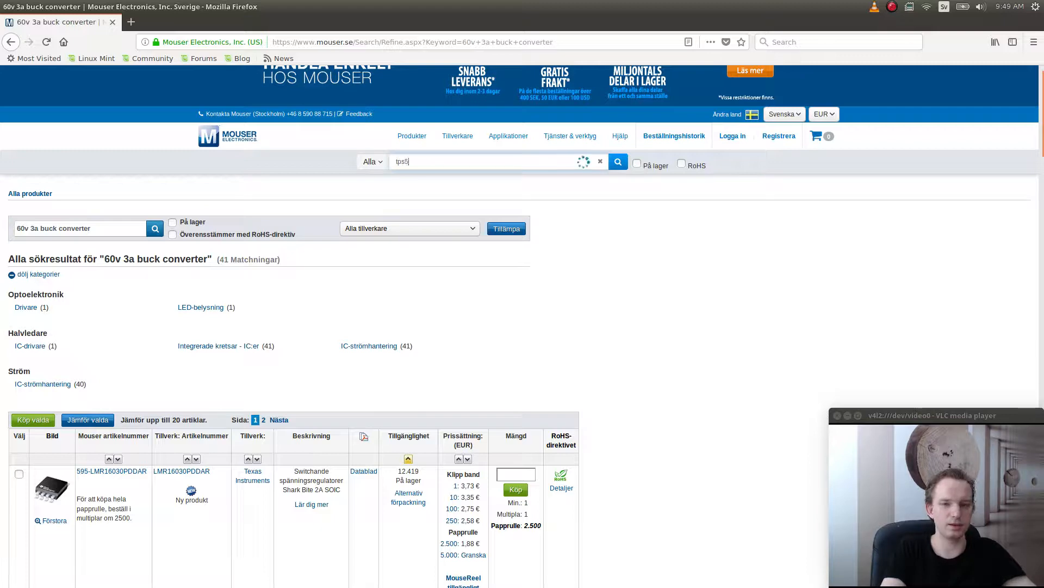
key("BackSpace")
type("43")
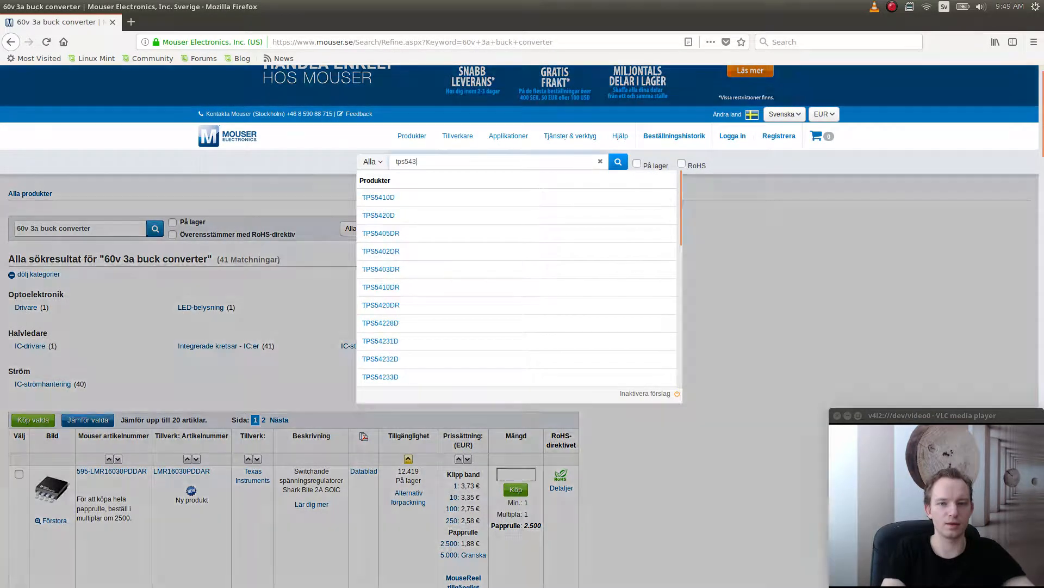
type("60")
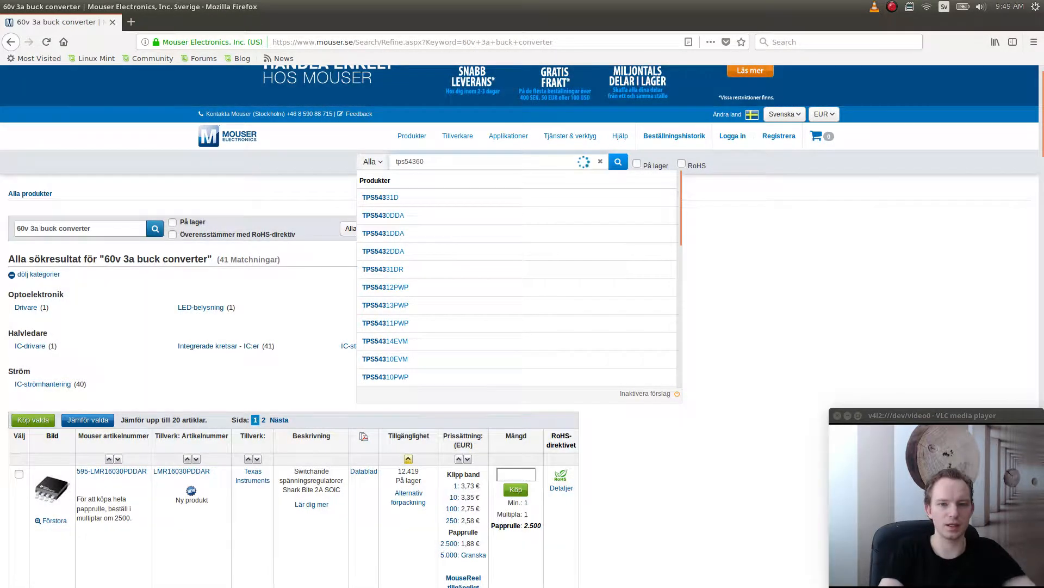
key("Return")
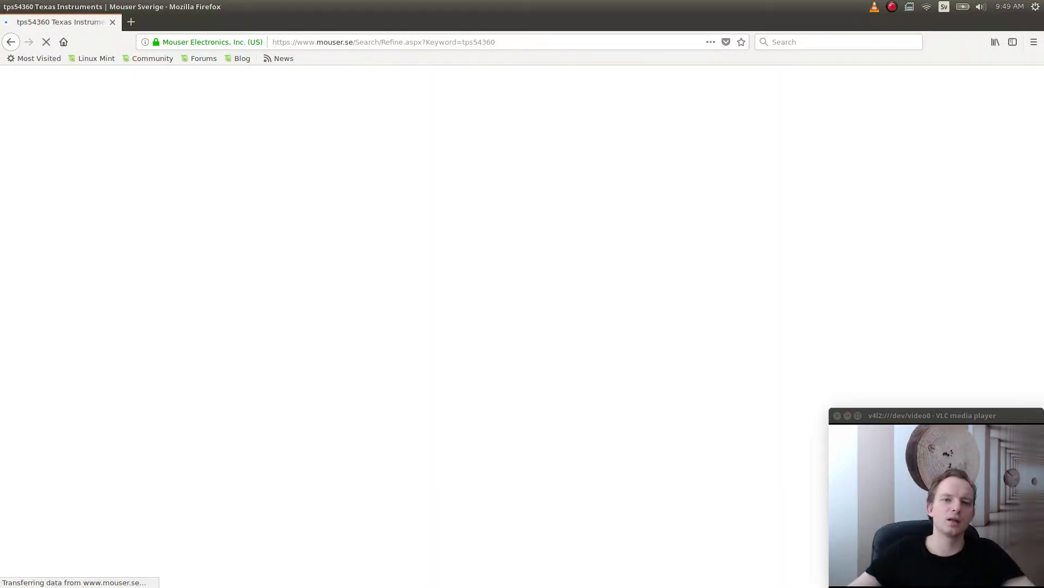
- Compare the TPS54360 variants by description, stock, price and product status
scroll(217, 221, "down", 15)
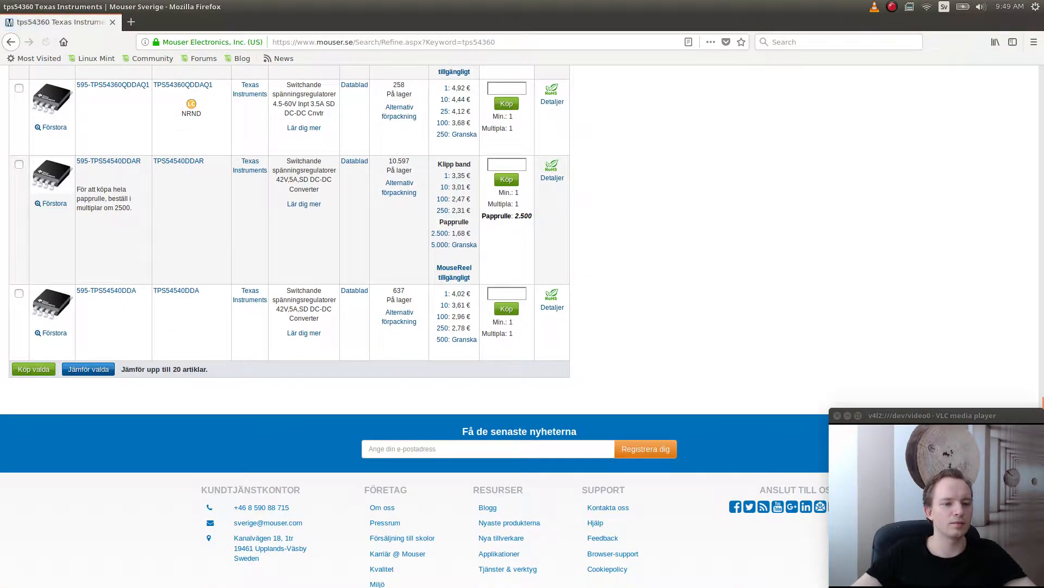
scroll(414, 327, "up", 3)
scroll(109, 196, "up", 3)
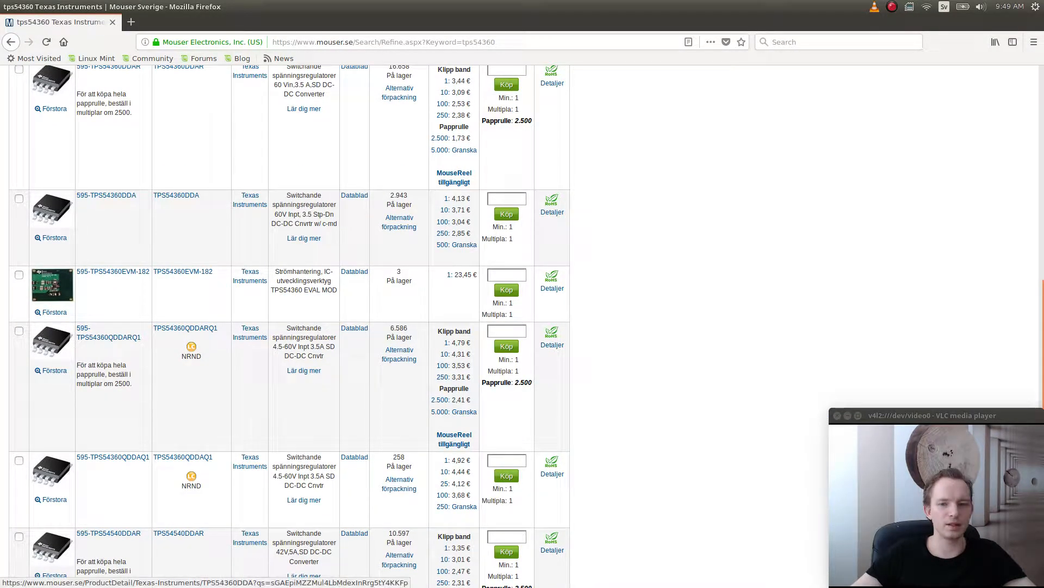
scroll(109, 196, "up", 3)
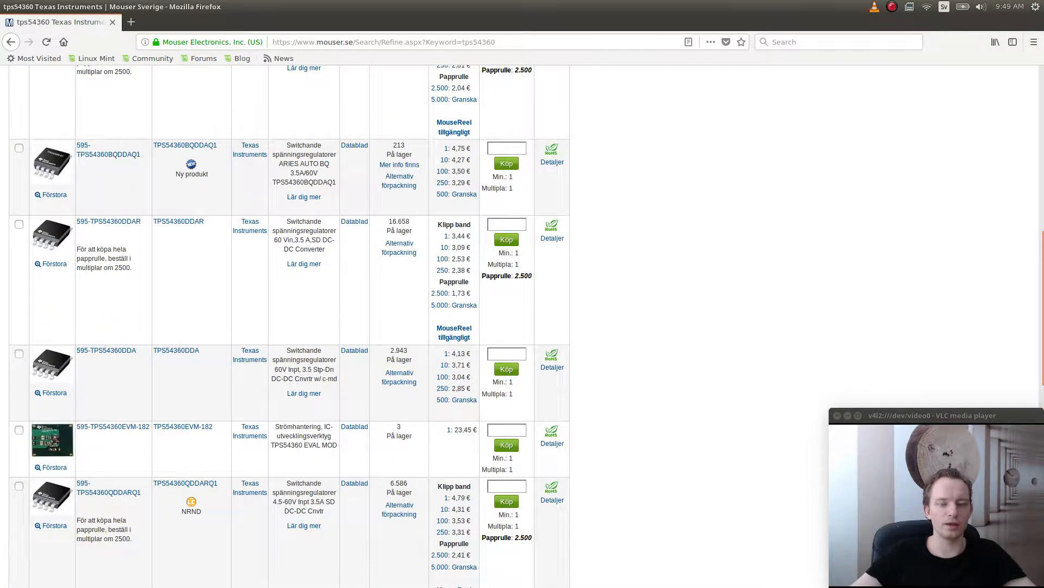
scroll(288, 326, "down", 5)
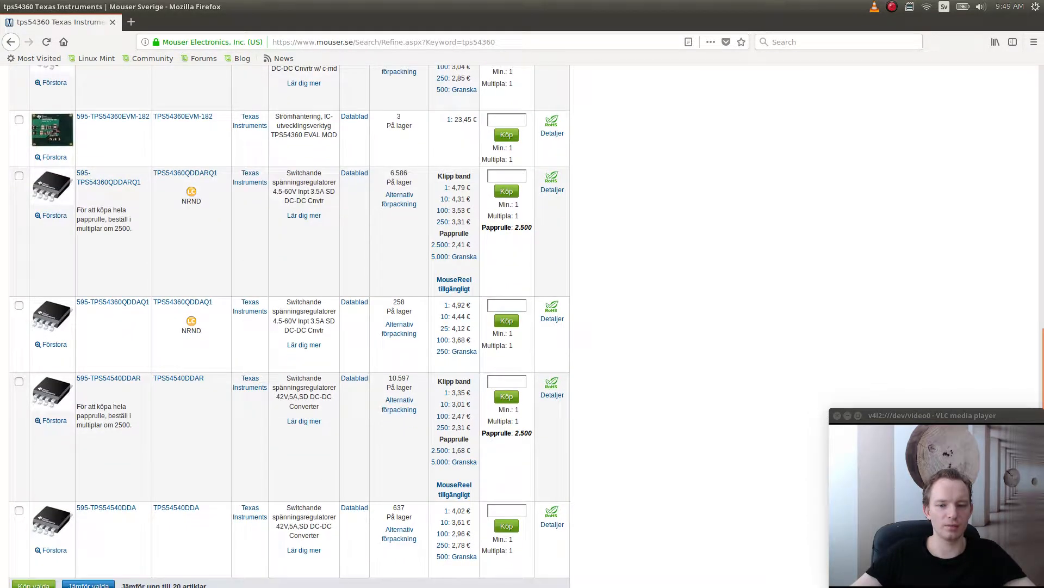
scroll(413, 327, "up", 4)
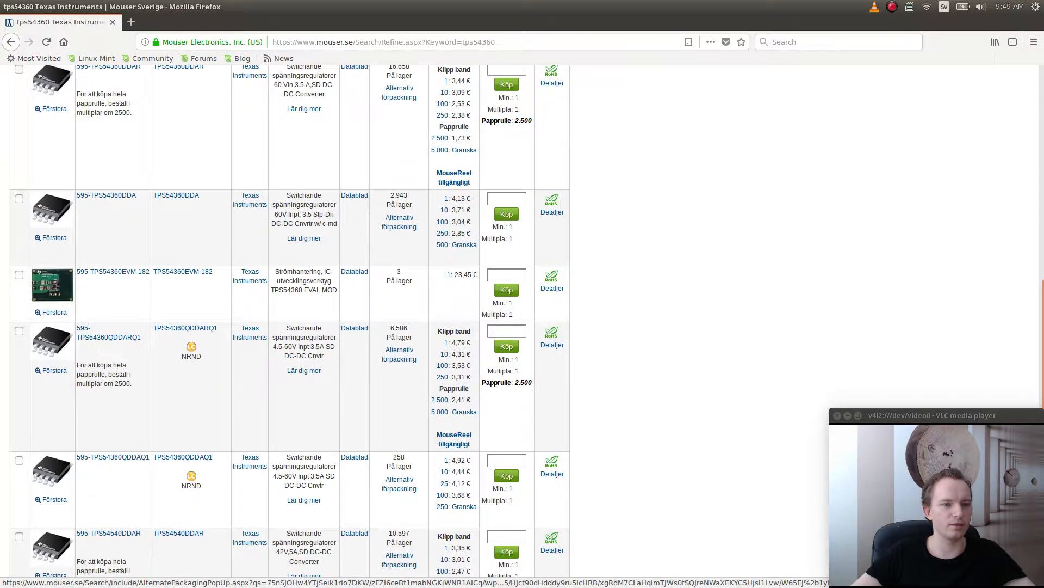
scroll(399, 408, "up", 2)
scroll(399, 408, "up", 2)
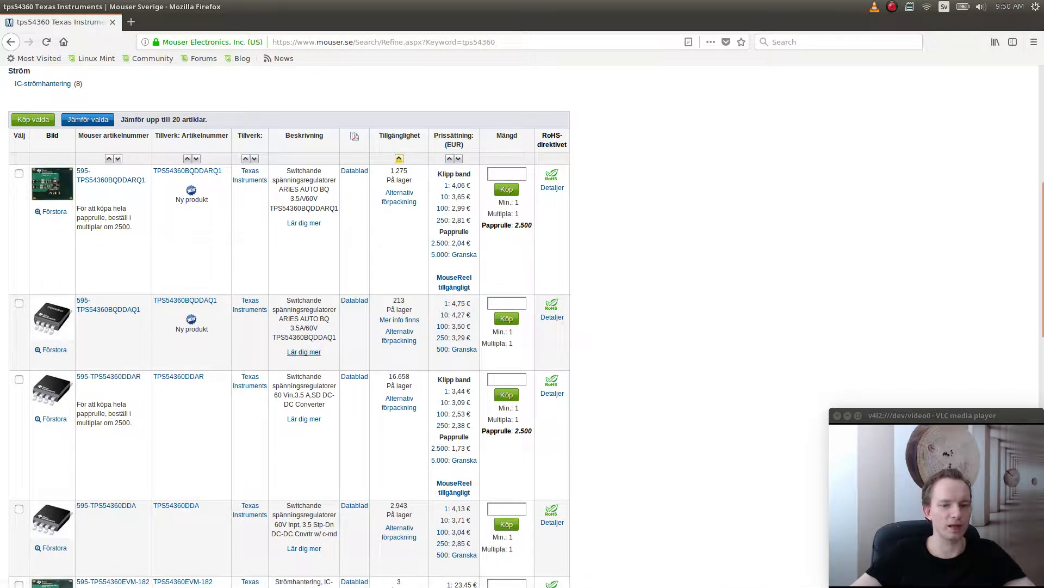
scroll(400, 408, "down", 2)
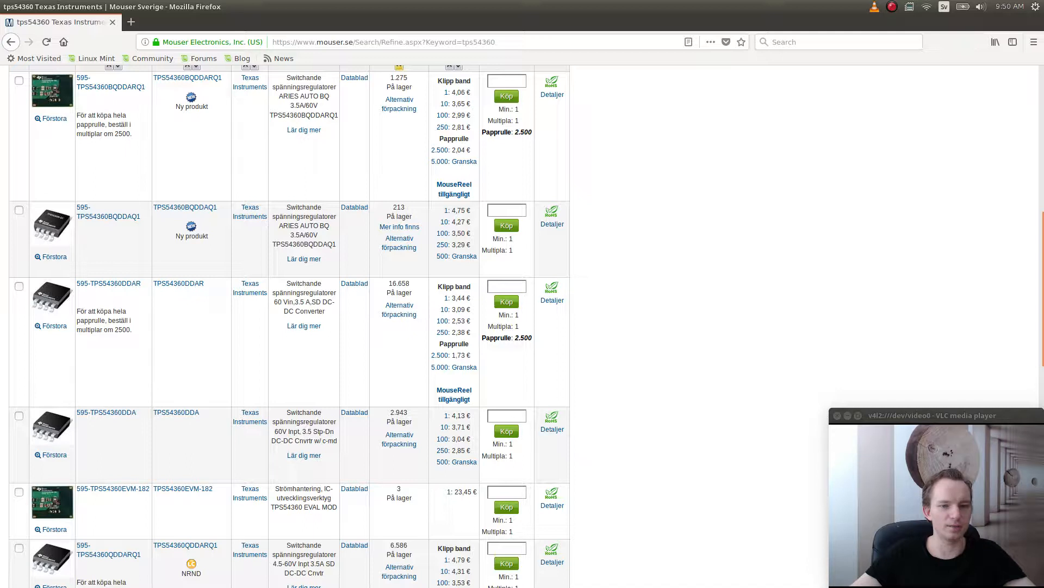
- Open the datasheet of the TPS54360DDAR and view the simplified schematic and efficiency curve on its first page
left_click(355, 283)
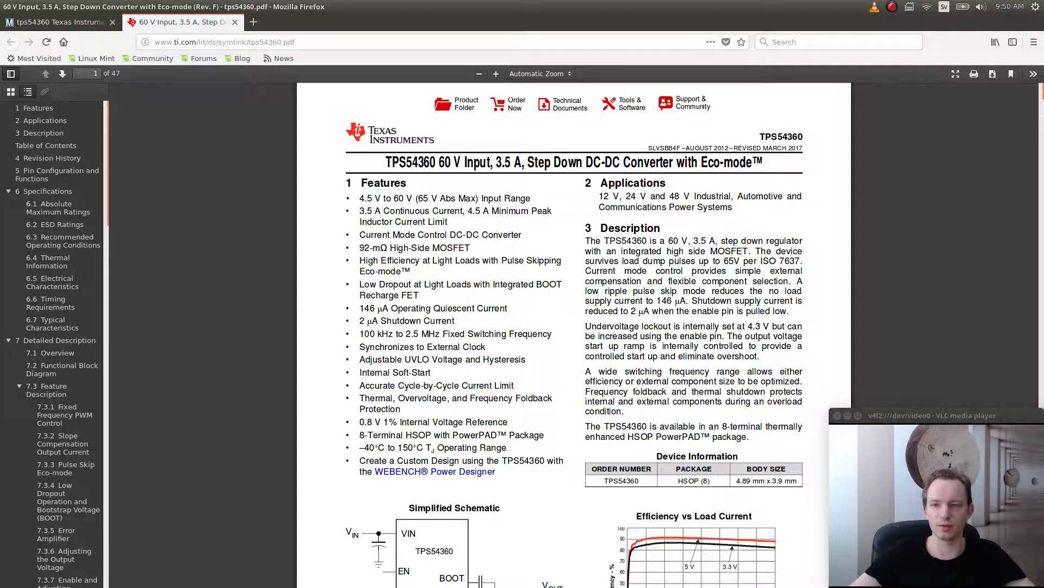
scroll(573, 334, "down", 3)
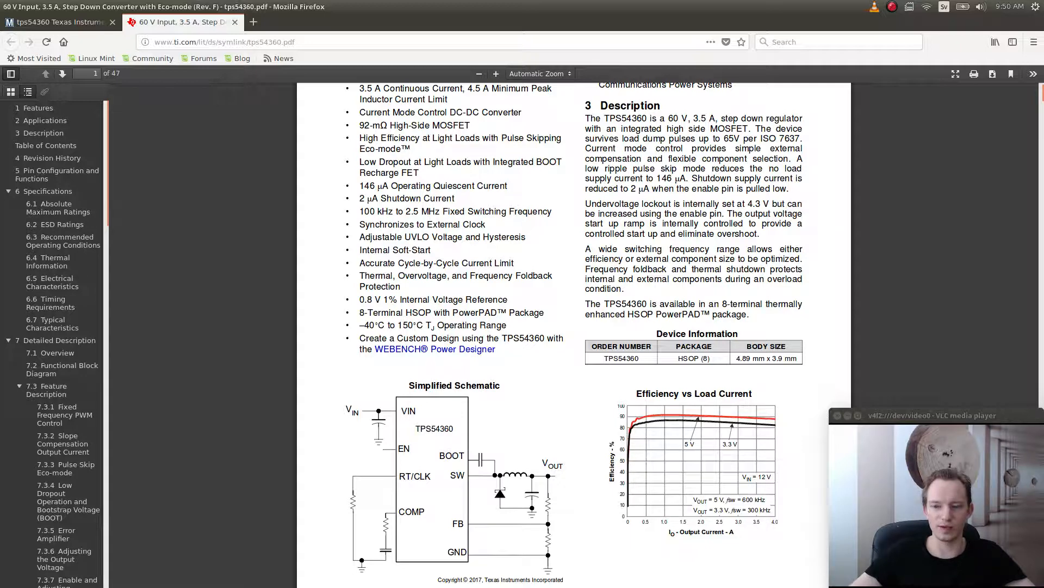
scroll(574, 326, "down", 3)
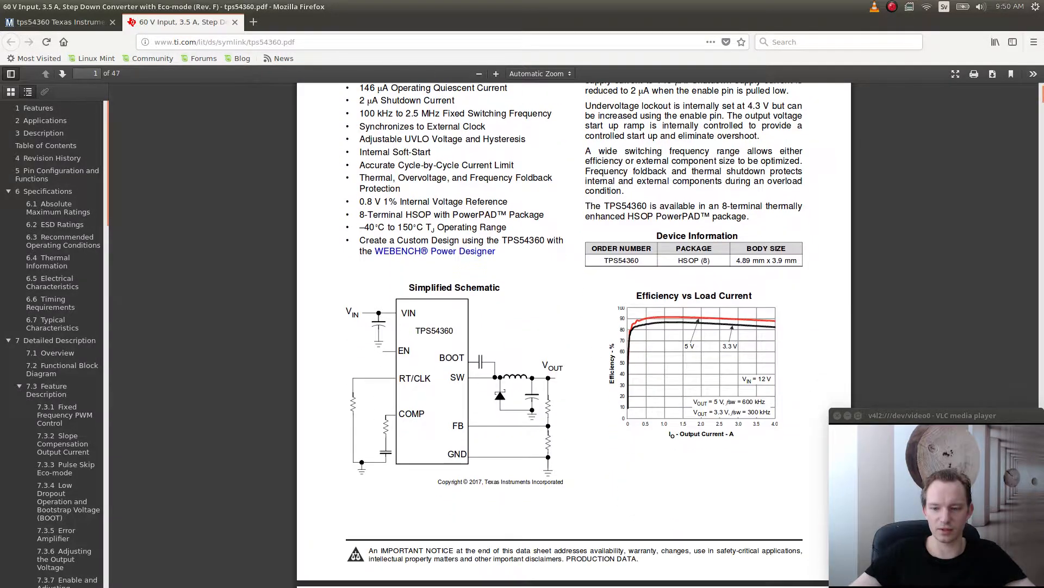
- Review the features, device description, simplified schematic and efficiency curve on the datasheet's first page
scroll(574, 326, "down", 7)
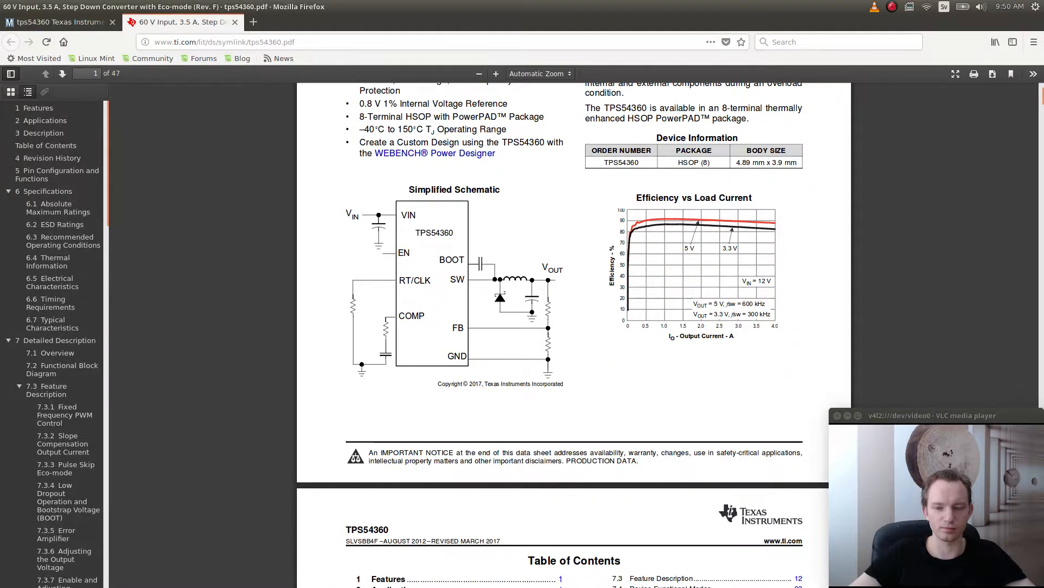
scroll(574, 327, "down", 17)
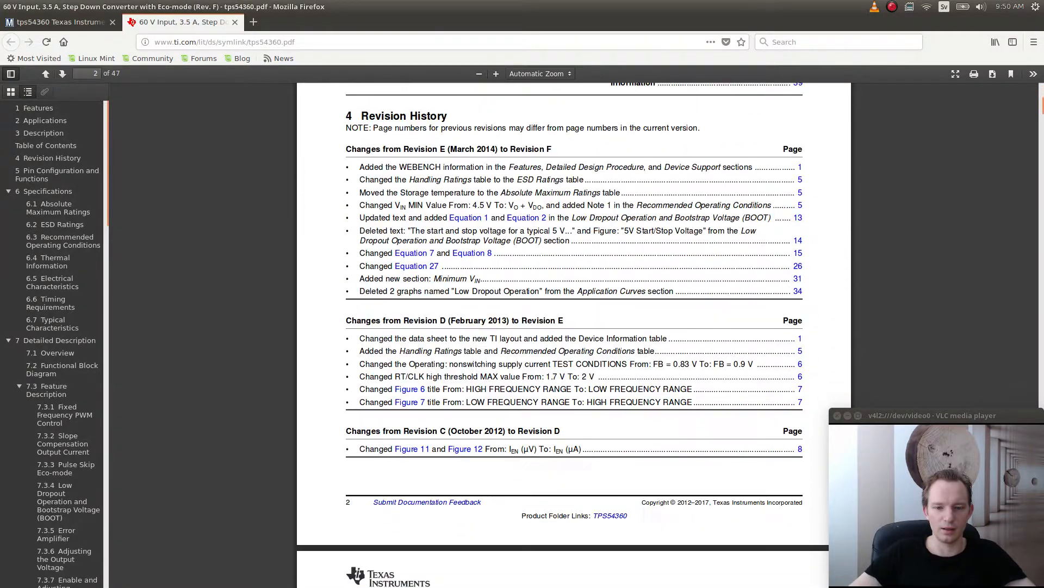
scroll(574, 326, "up", 20)
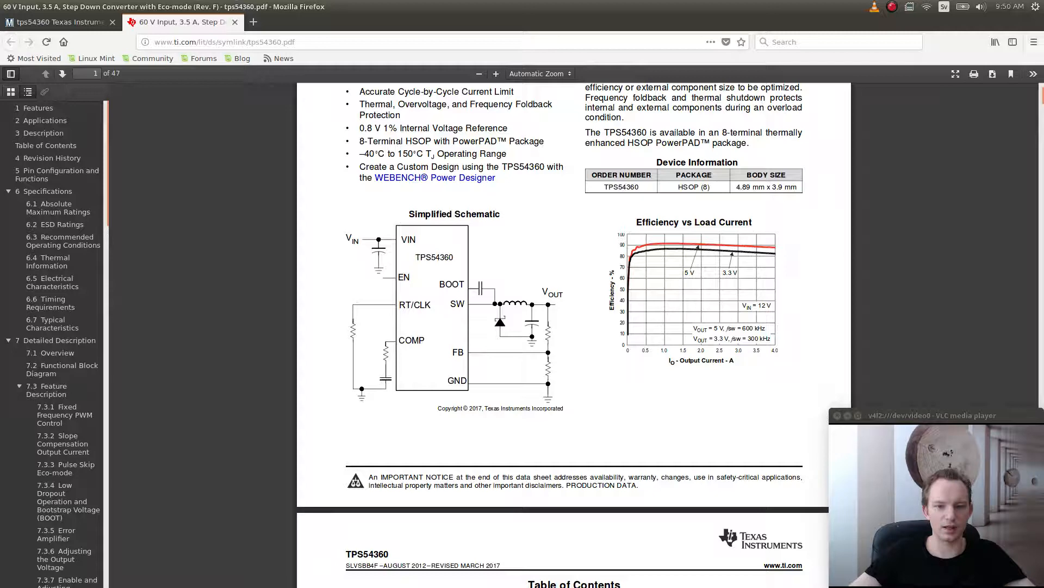
scroll(563, 334, "up", 5)
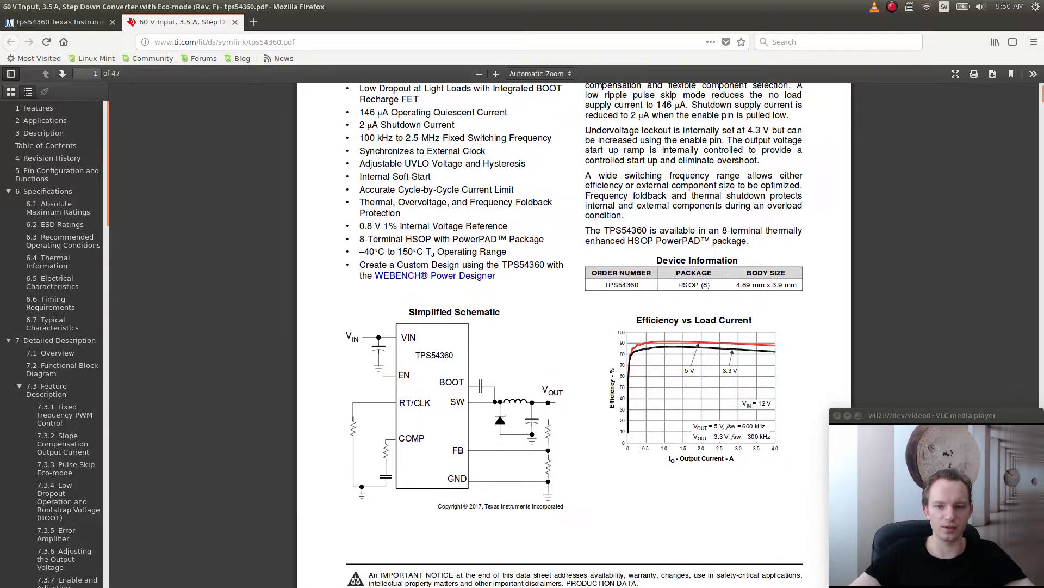
scroll(563, 335, "up", 1)
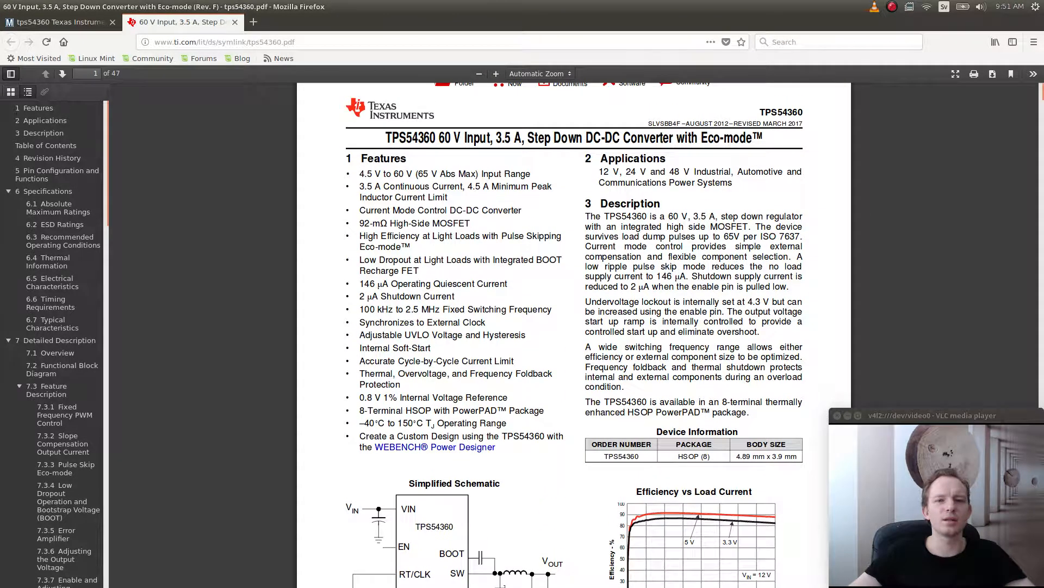
scroll(563, 335, "down", 7)
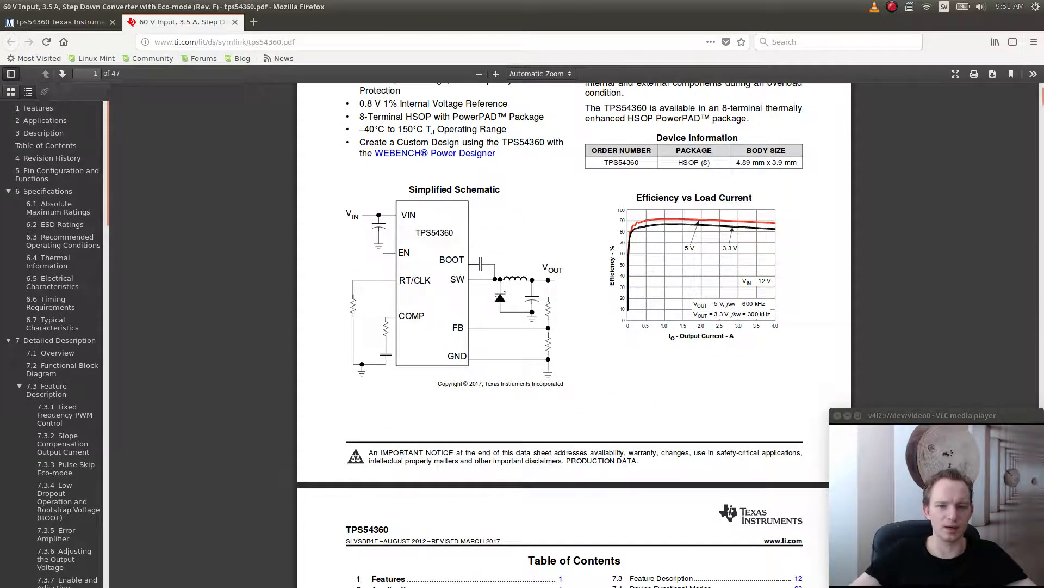
- Search the datasheet for "Rt/" to find the RT/CLK pin in the pin configuration section
scroll(563, 334, "down", 20)
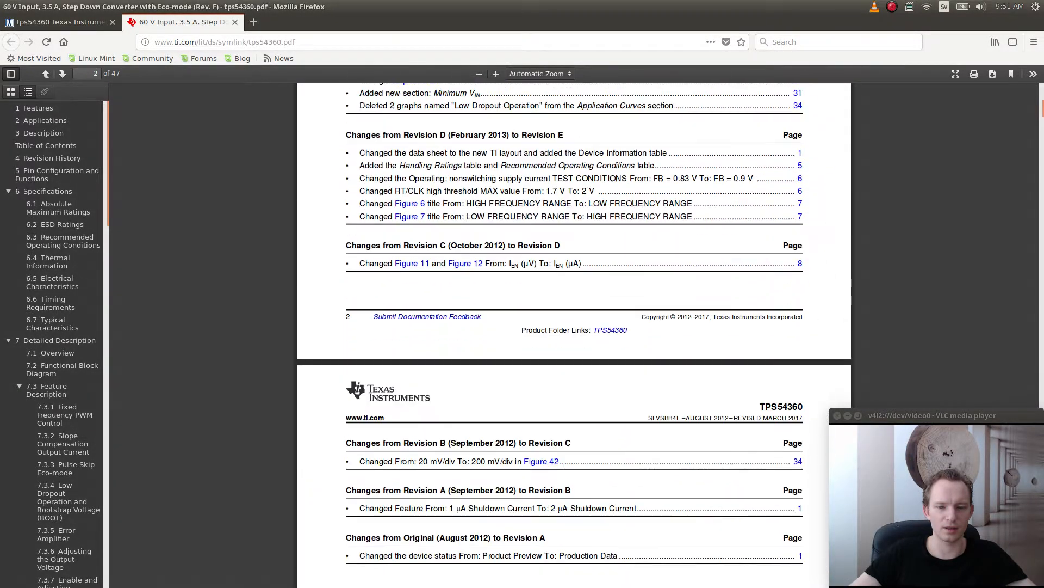
scroll(573, 334, "down", 12)
key("ctrl+f")
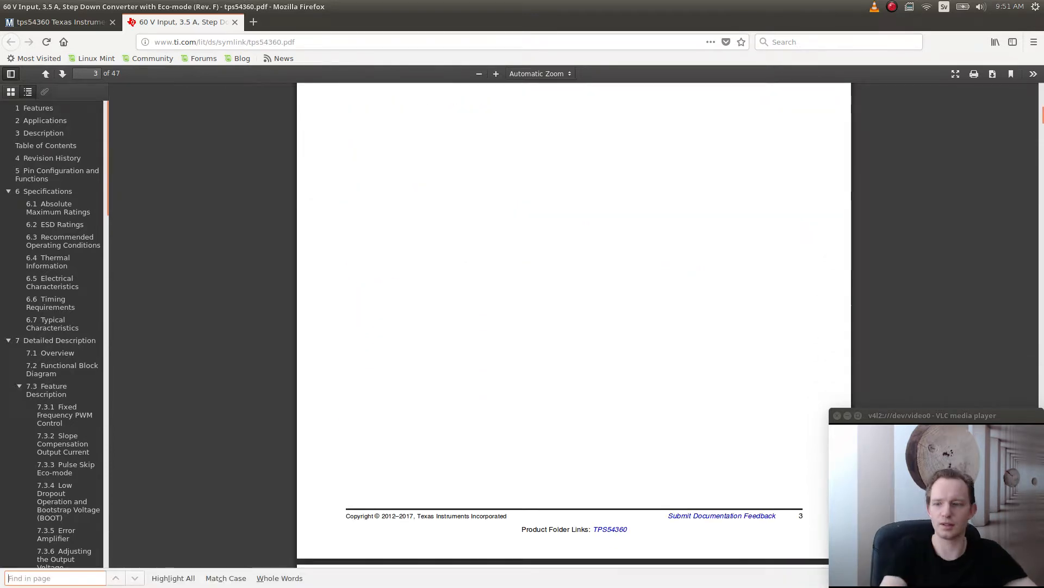
type("R")
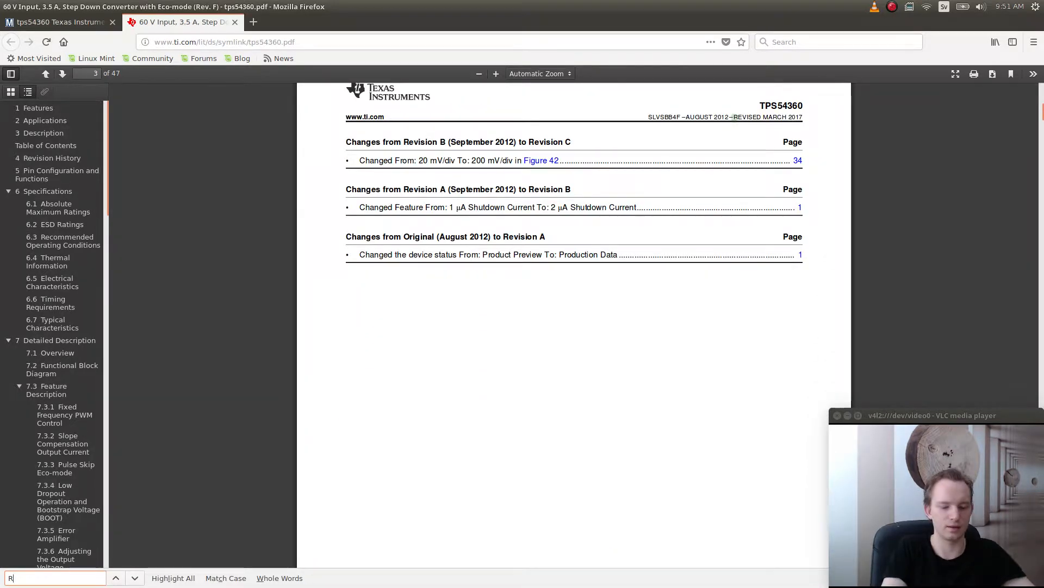
type("t/")
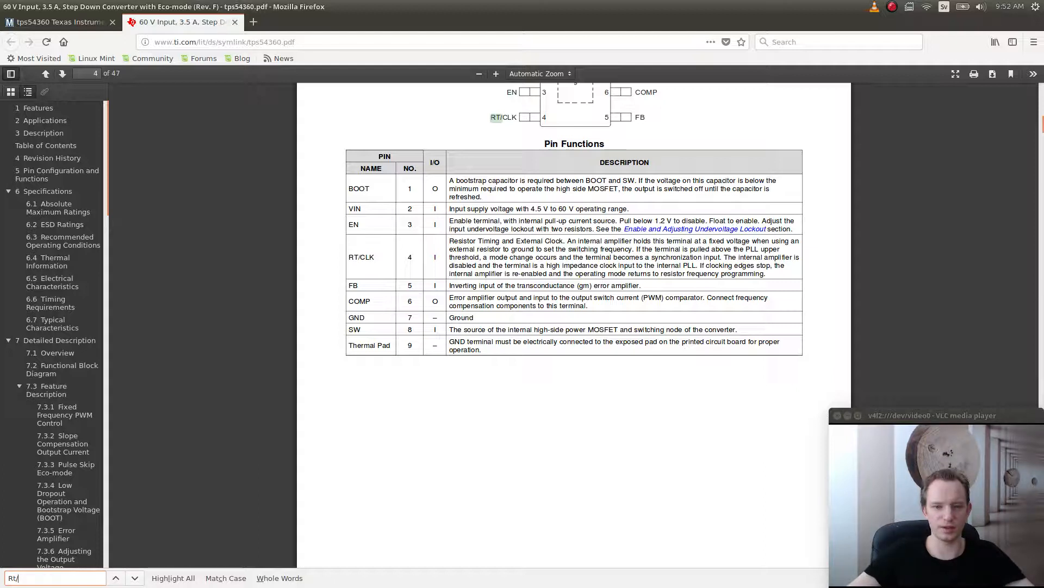
- Compare the pin configuration and pin functions with the simplified schematic on the datasheet's first page
scroll(574, 325, "down", 10)
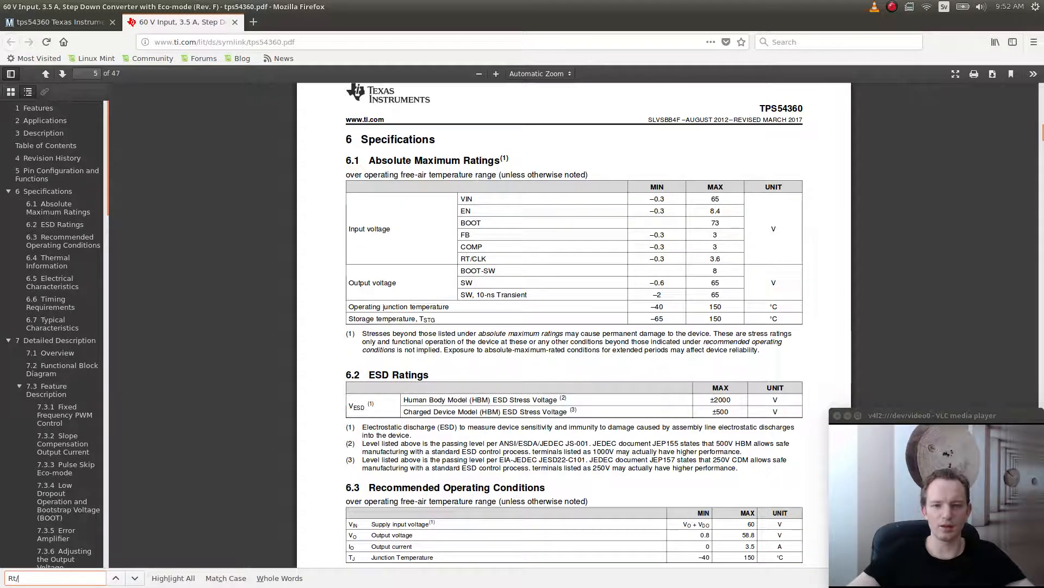
scroll(574, 326, "up", 5)
scroll(574, 327, "up", 18)
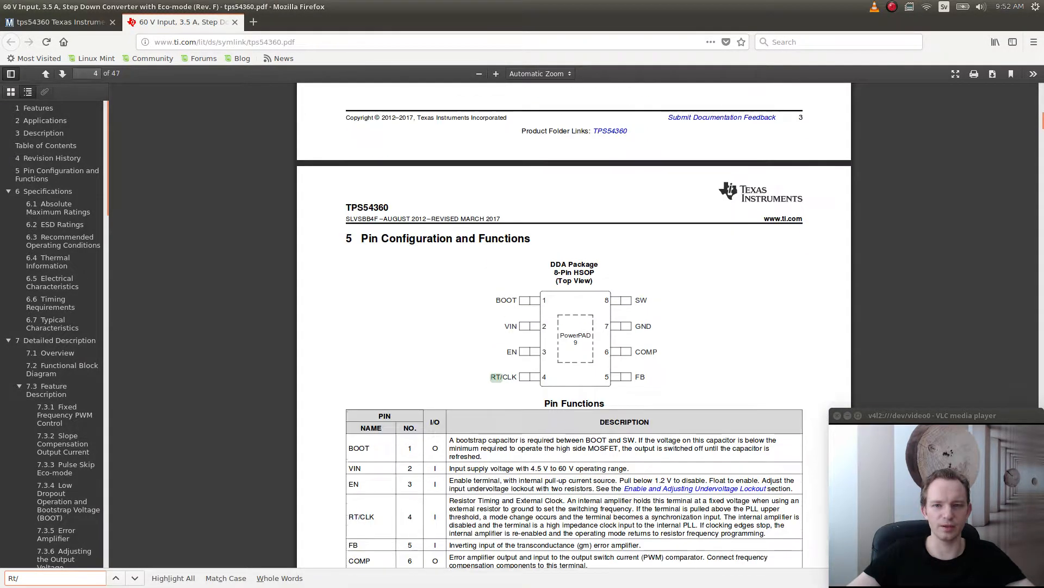
scroll(574, 327, "up", 20)
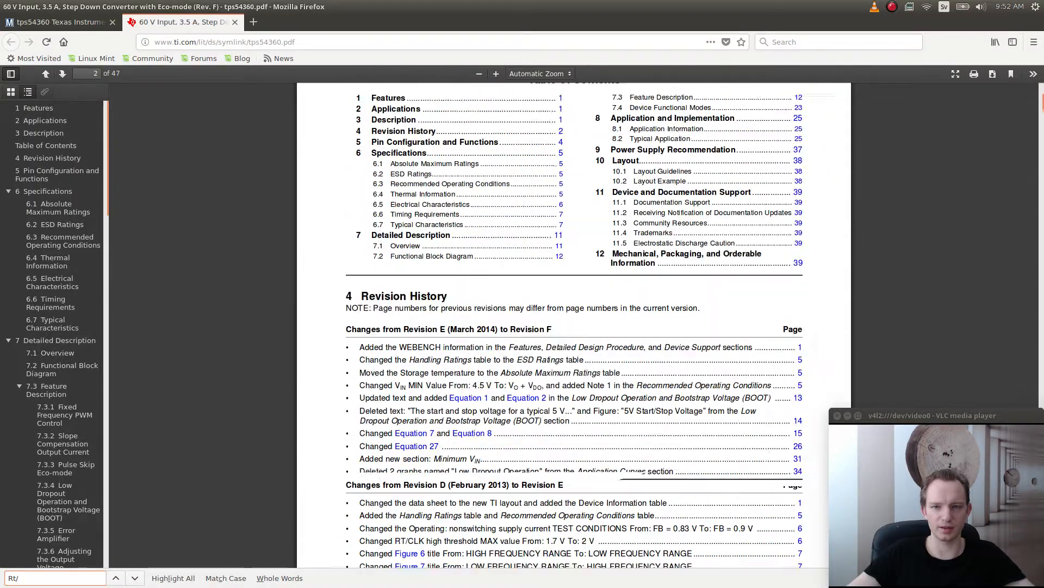
scroll(573, 327, "up", 1)
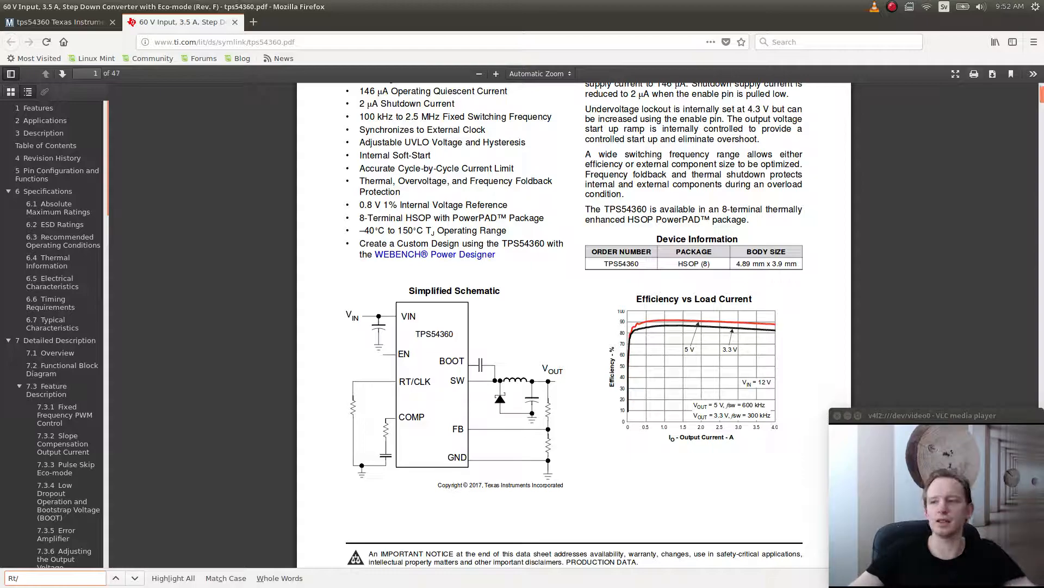
- Examine the absolute maximum ratings, ESD ratings, recommended operating conditions and thermal information in section 6
scroll(574, 325, "down", 15)
scroll(574, 326, "down", 20)
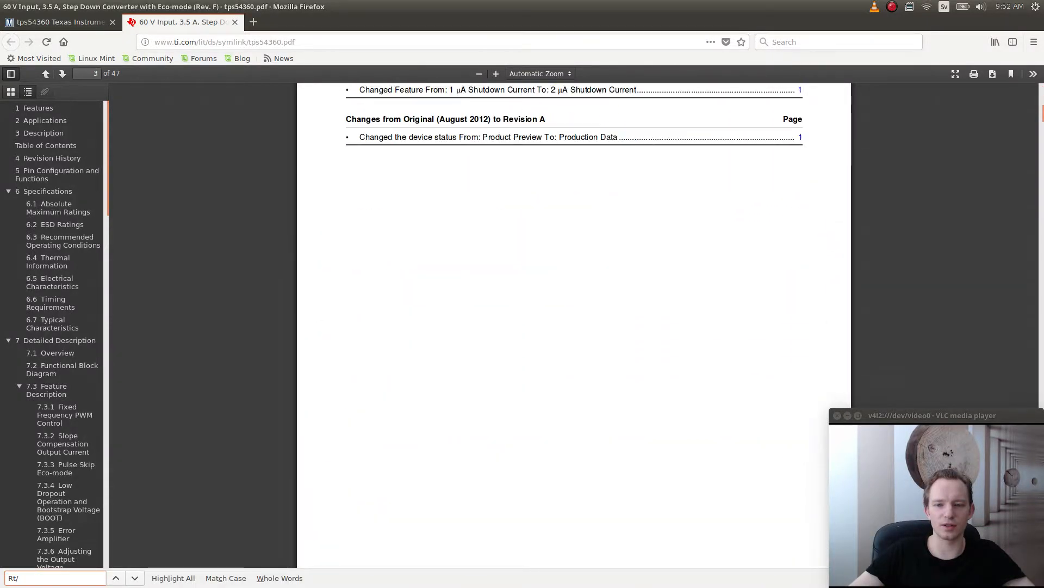
scroll(574, 326, "down", 5)
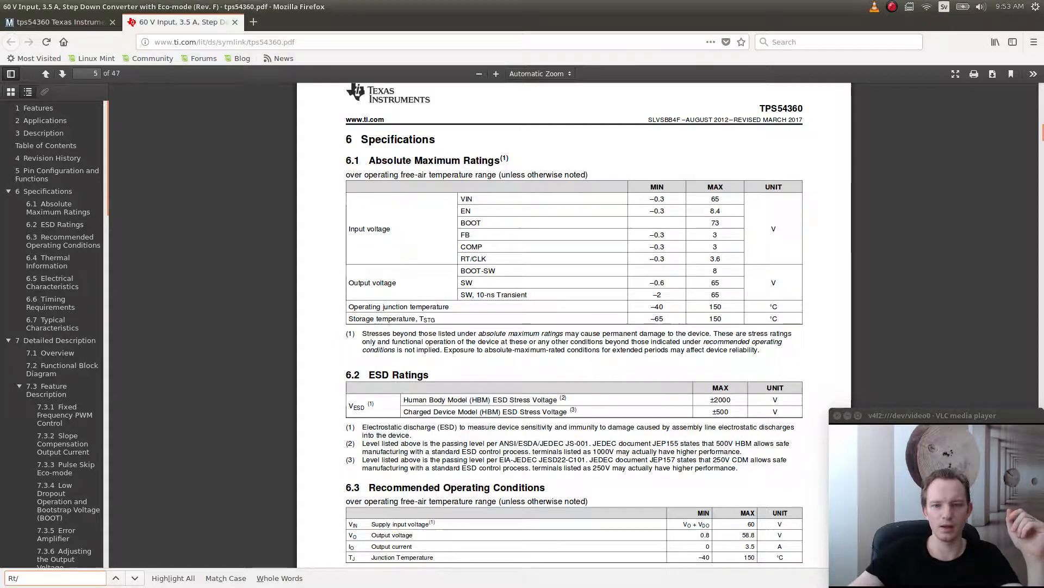
scroll(574, 326, "down", 3)
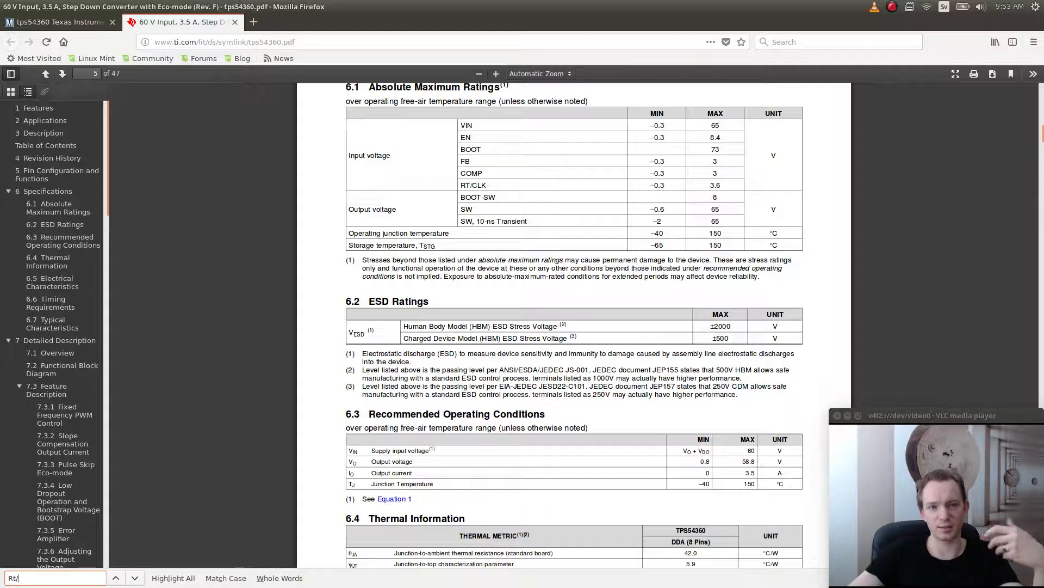
scroll(574, 327, "down", 5)
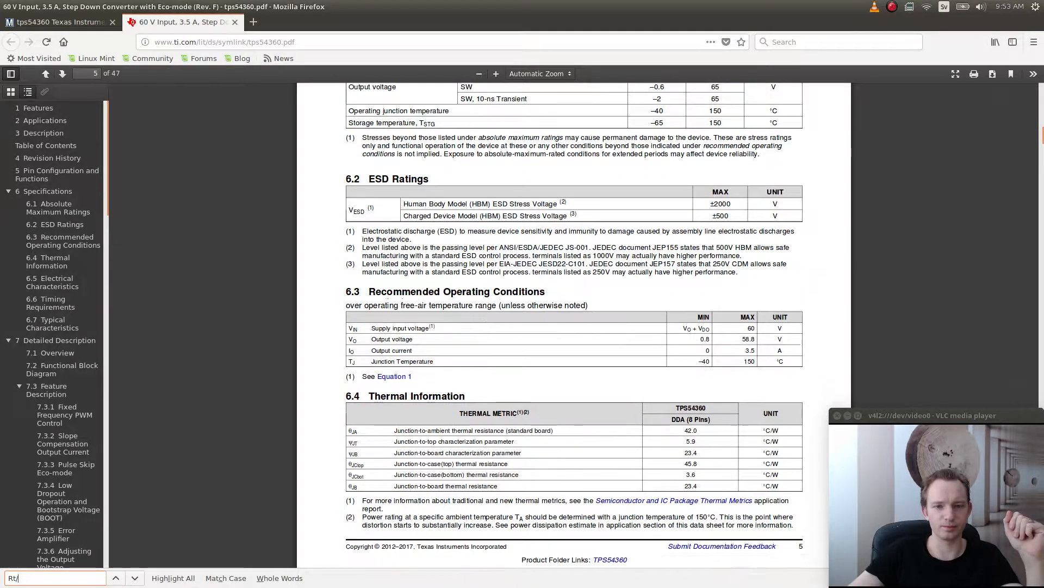
- Look through the electrical characteristics table and typical characteristic graphs, up to the overview in section 7.1
scroll(574, 327, "down", 12)
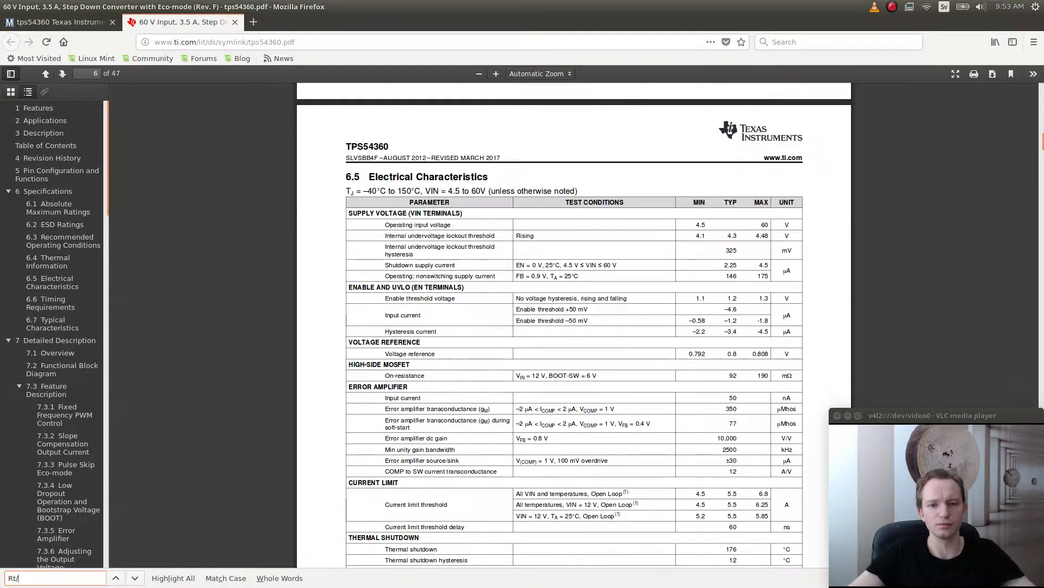
scroll(570, 563, "down", 20)
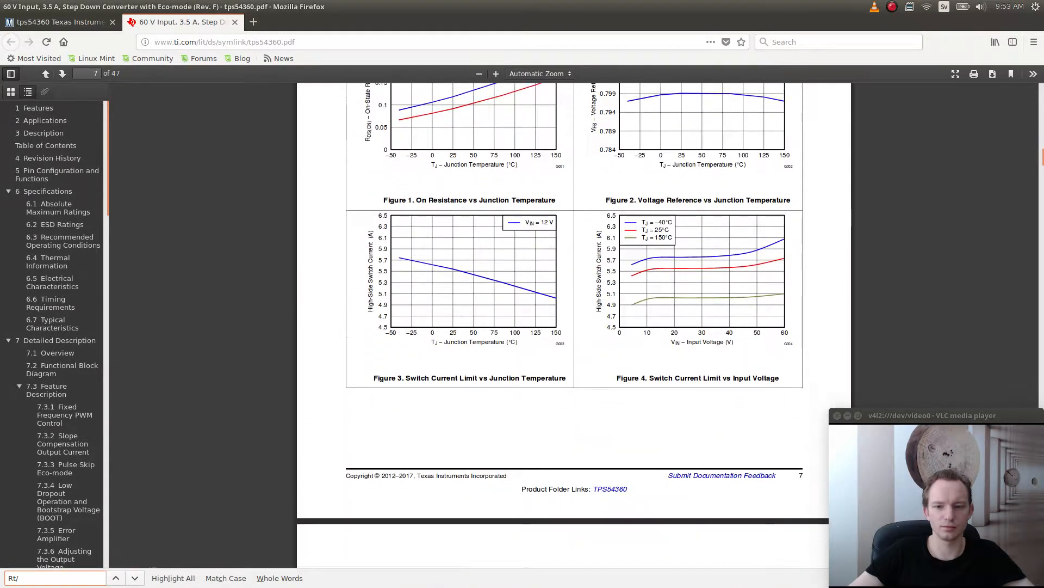
scroll(570, 563, "down", 8)
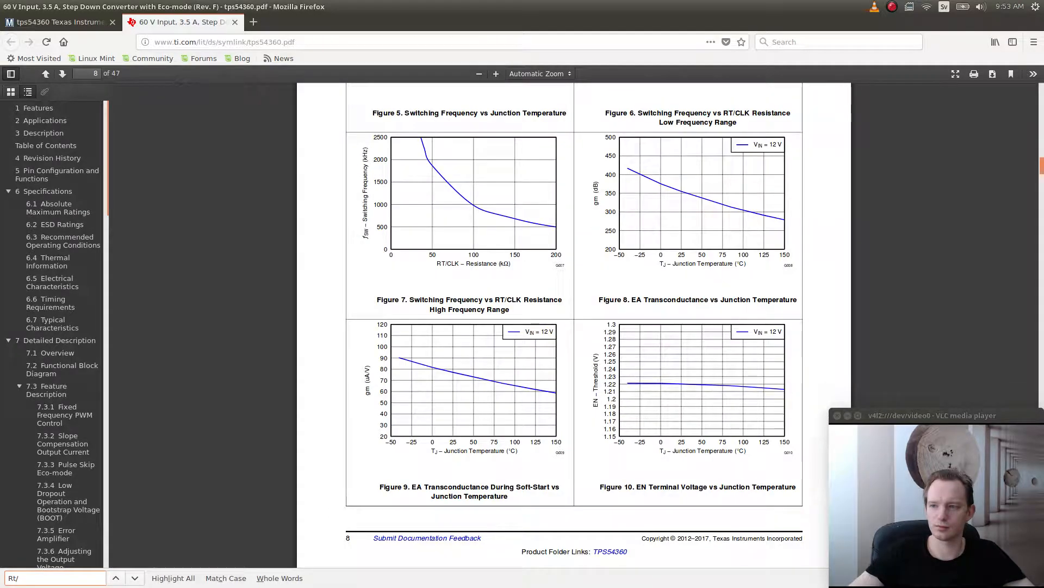
scroll(570, 563, "down", 12)
scroll(570, 563, "down", 20)
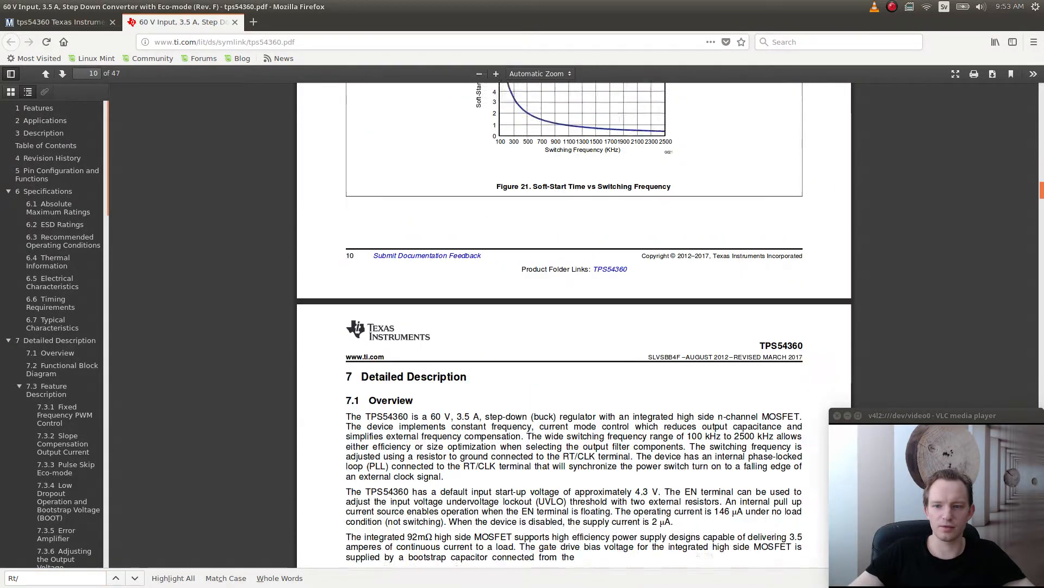
scroll(574, 326, "down", 3)
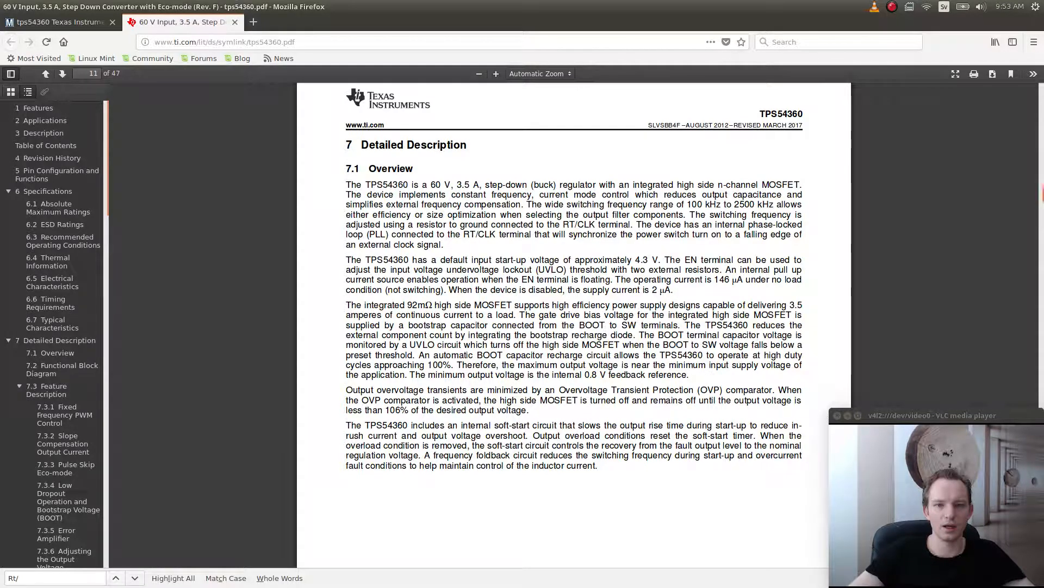
- Search the datasheet for "current" and go through successive matches from the overview to the functional block diagram
key("ctrl+f")
type("current")
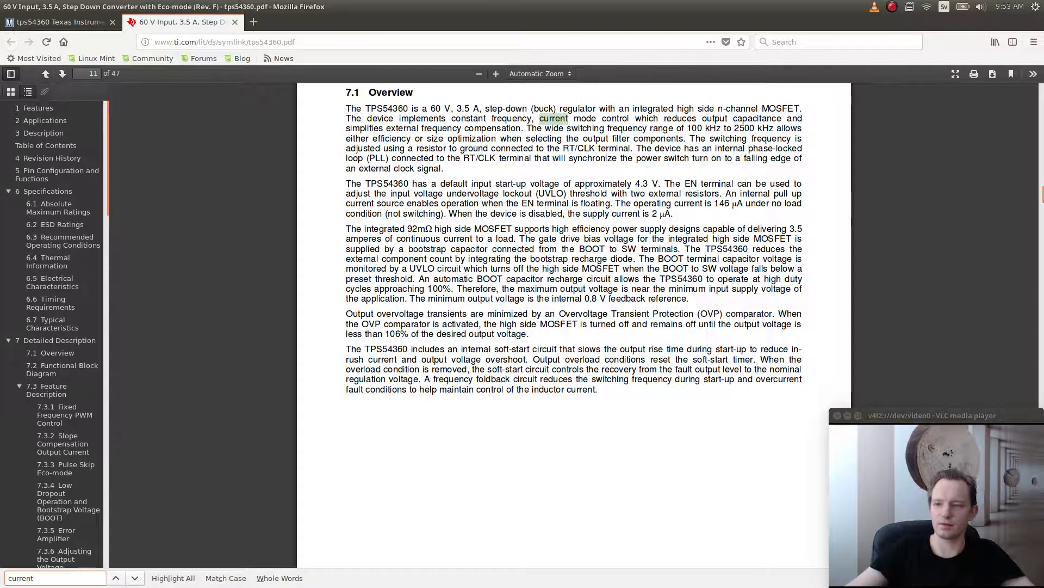
key("ctrl+f")
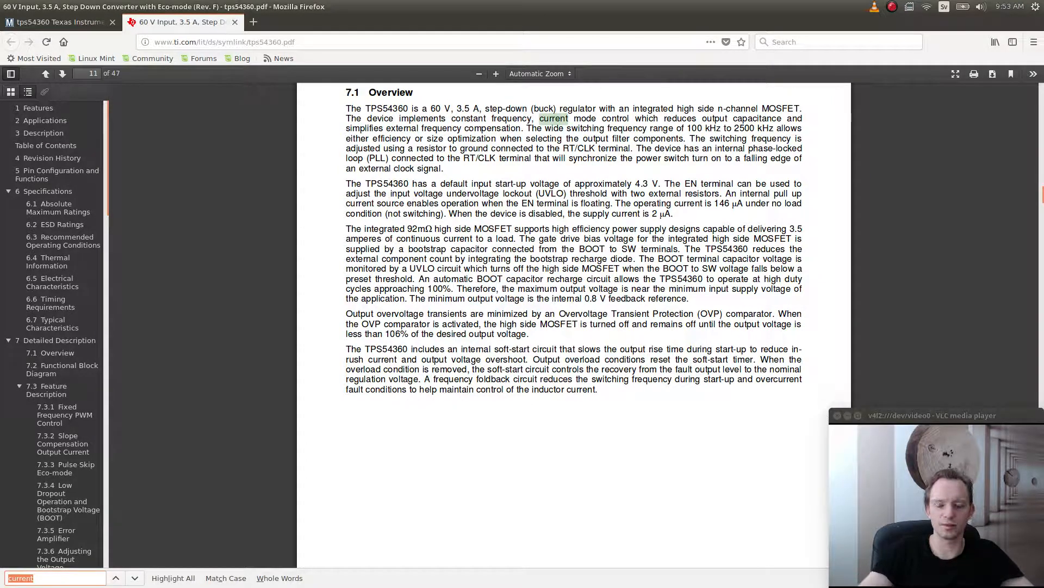
key("Return")
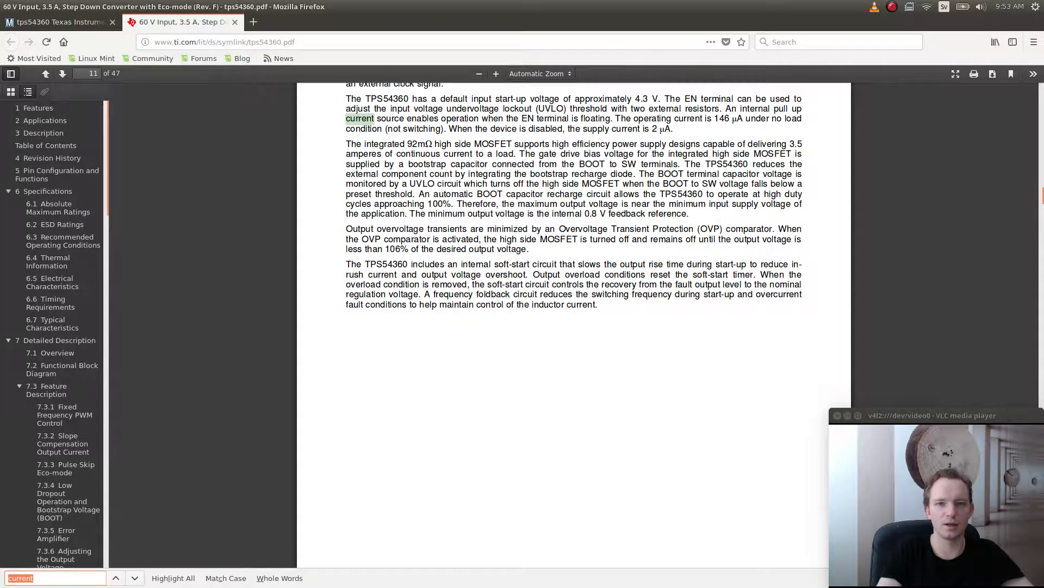
key("Return")
key("Return")
key("Return")
key("Return")
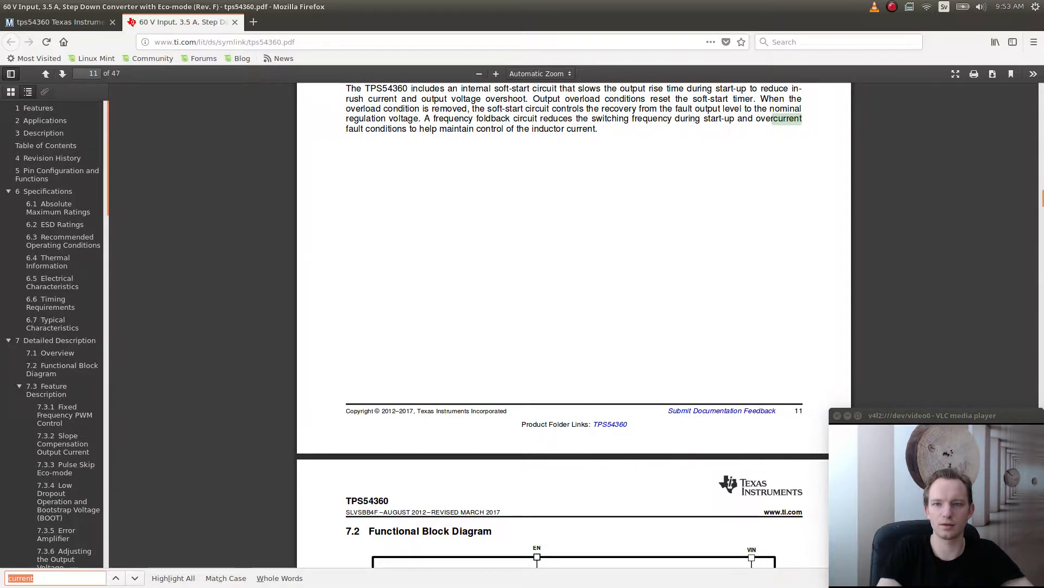
key("Return")
key("Return")
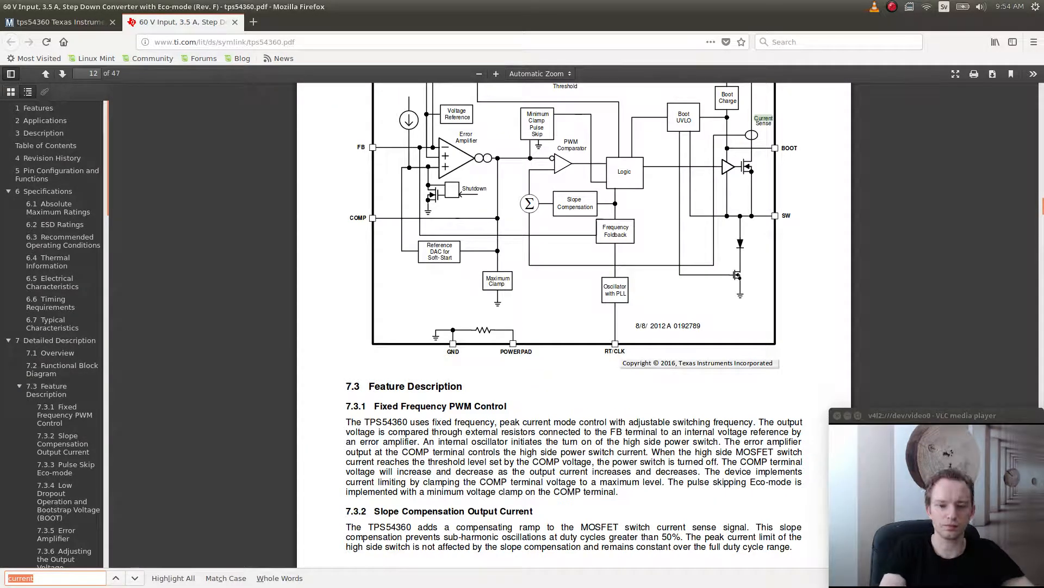
- Search the datasheet for "overcurrent" and read section 7.3.10 on current limit operation and maximum switching frequency
type("overcurrent")
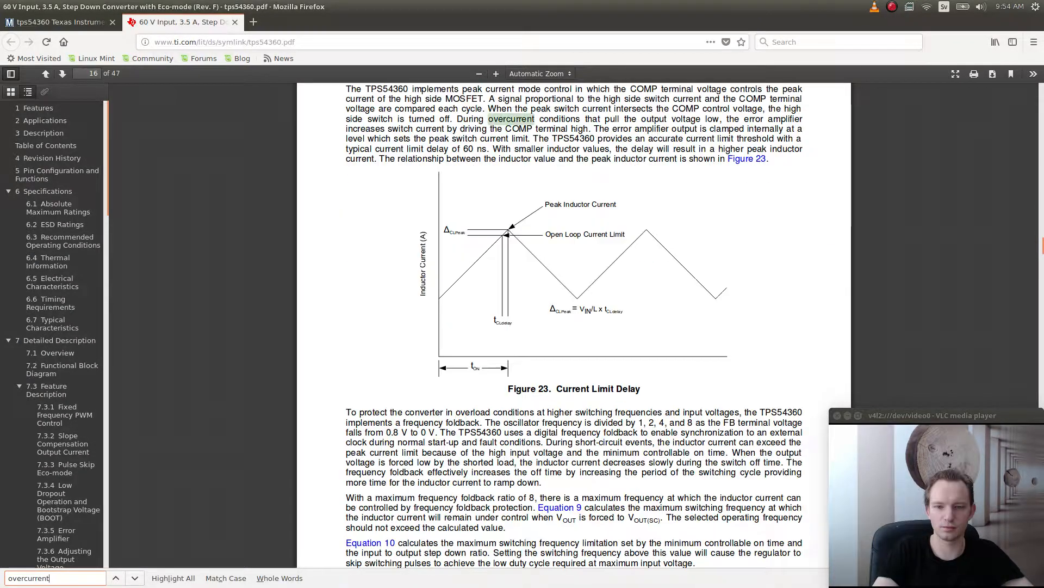
scroll(574, 325, "up", 3)
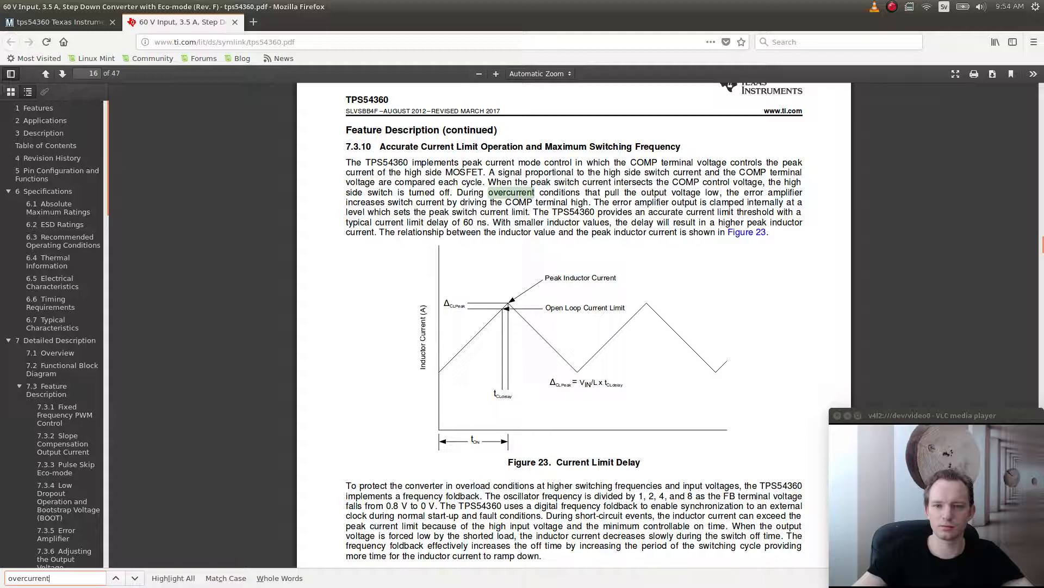
scroll(573, 326, "down", 3)
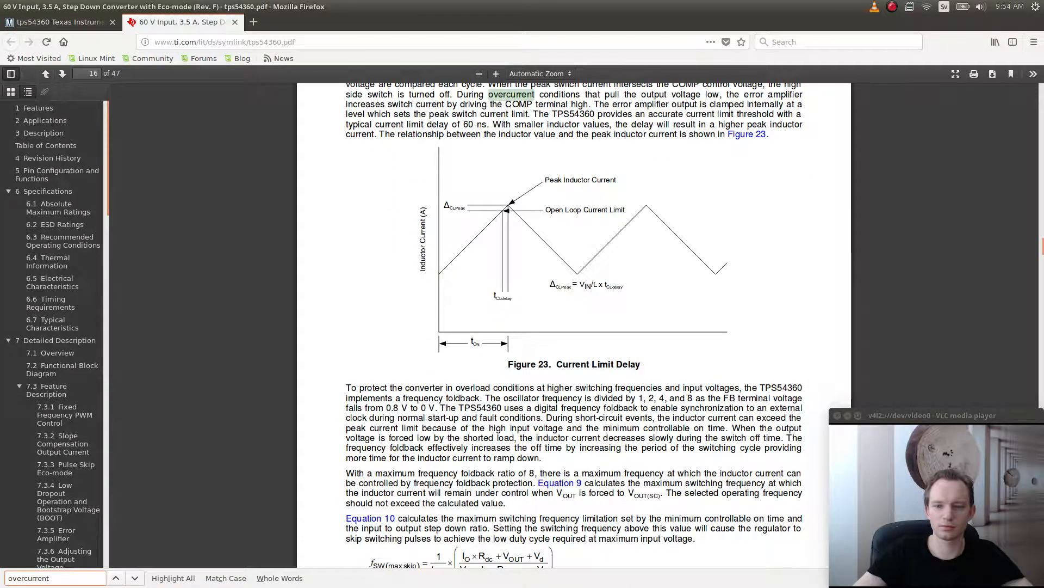
scroll(574, 327, "down", 3)
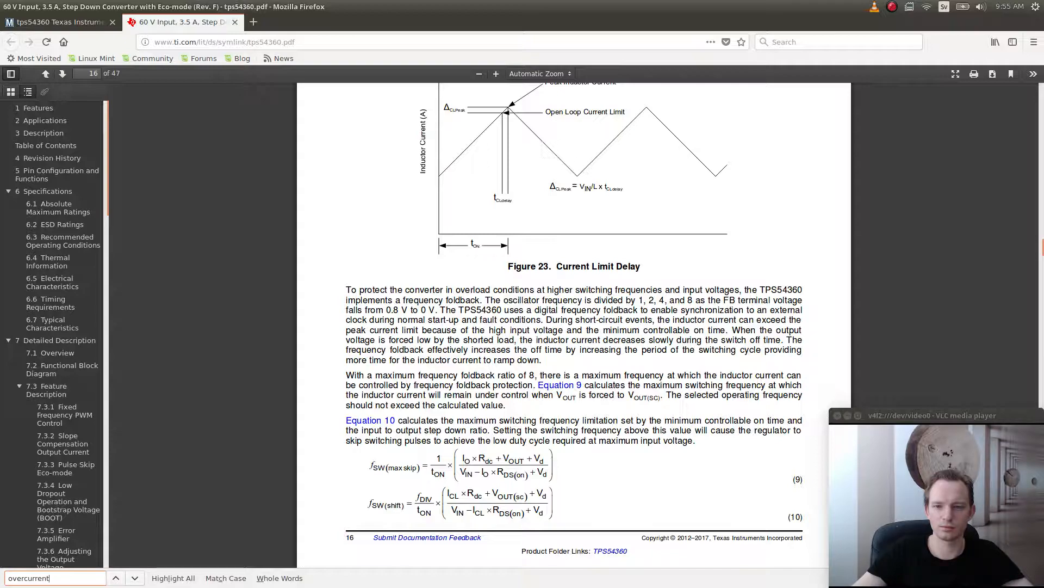
scroll(574, 327, "down", 5)
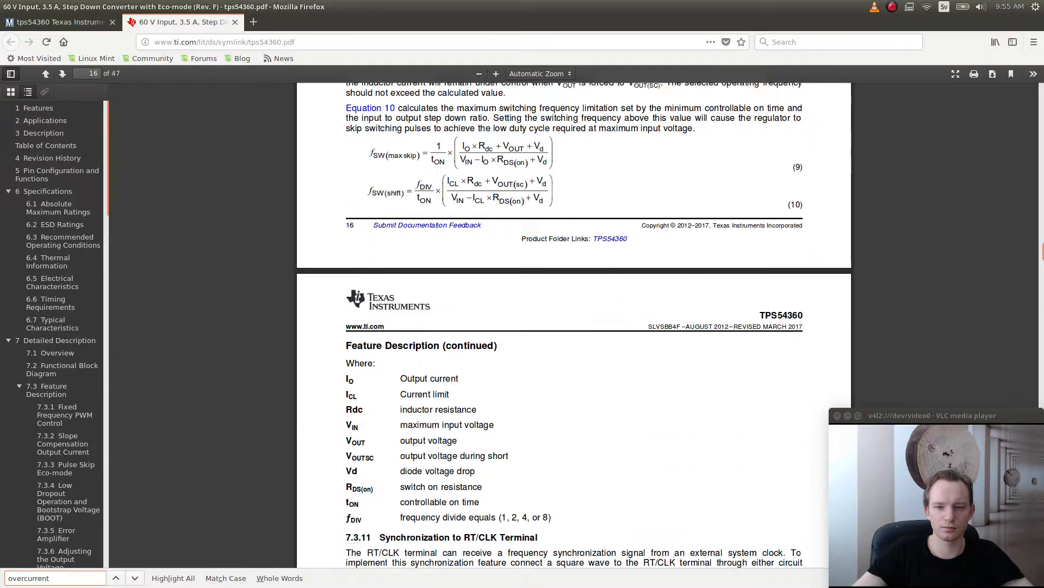
- Read section 7.3.11 on synchronization to the RT/CLK terminal, including the circuits in Figure 24
scroll(574, 326, "down", 3)
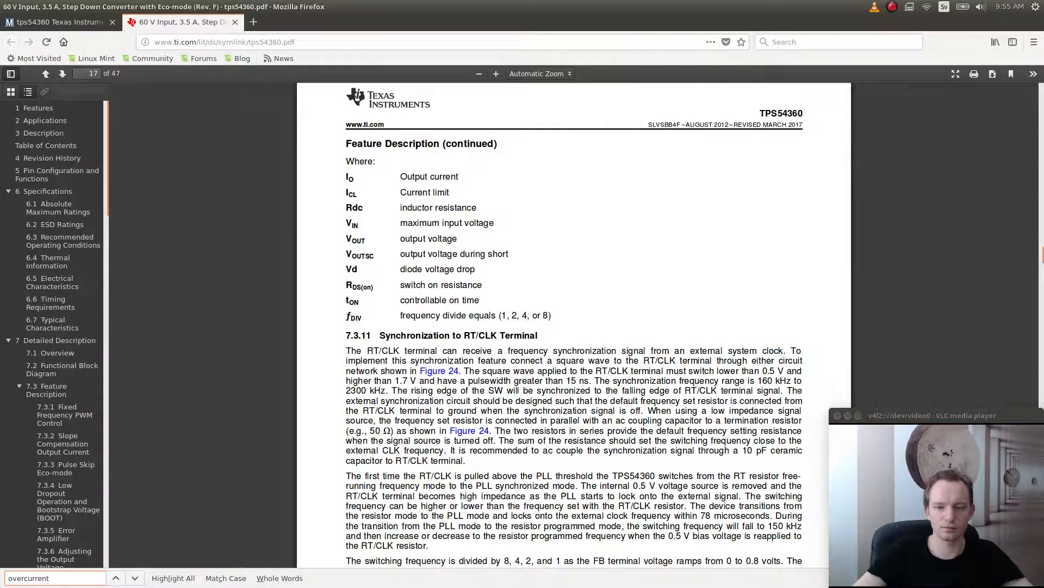
scroll(574, 327, "down", 3)
scroll(574, 326, "down", 1)
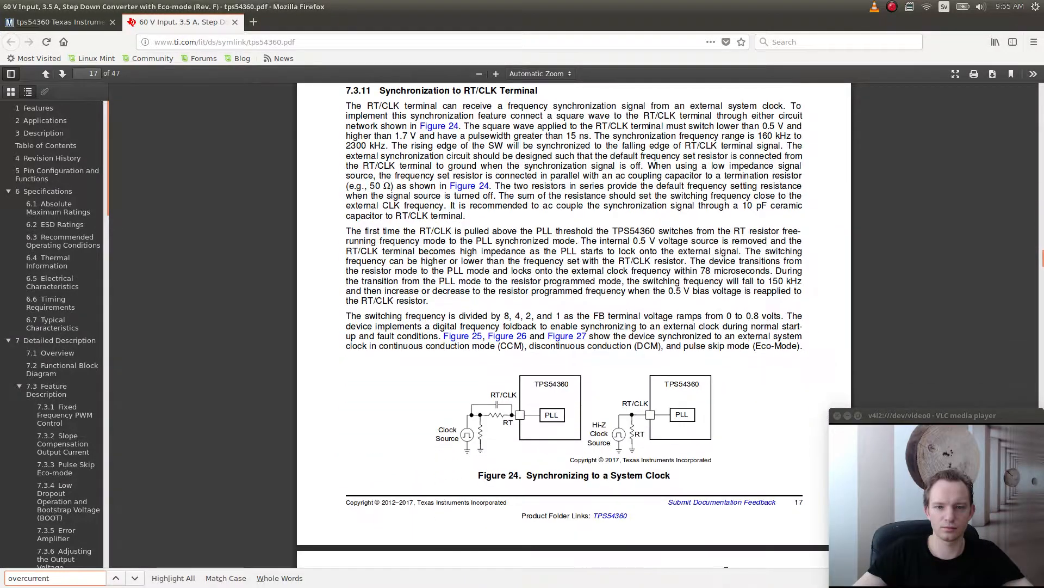
- Go through the next "overcurrent" matches in the datasheet and read section 8.2.2.2 on selecting the switching frequency
scroll(574, 326, "down", 3)
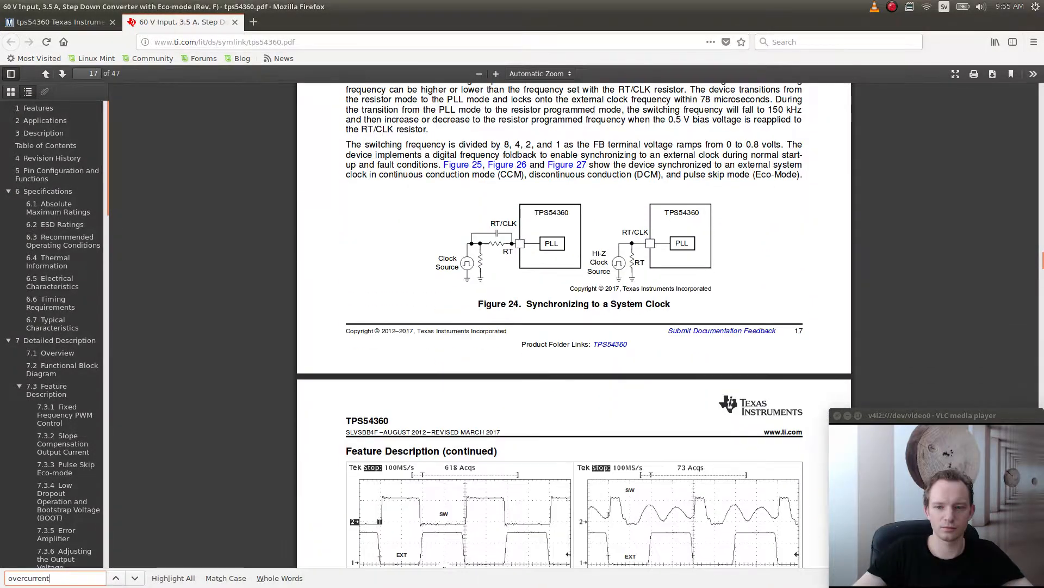
key("Return")
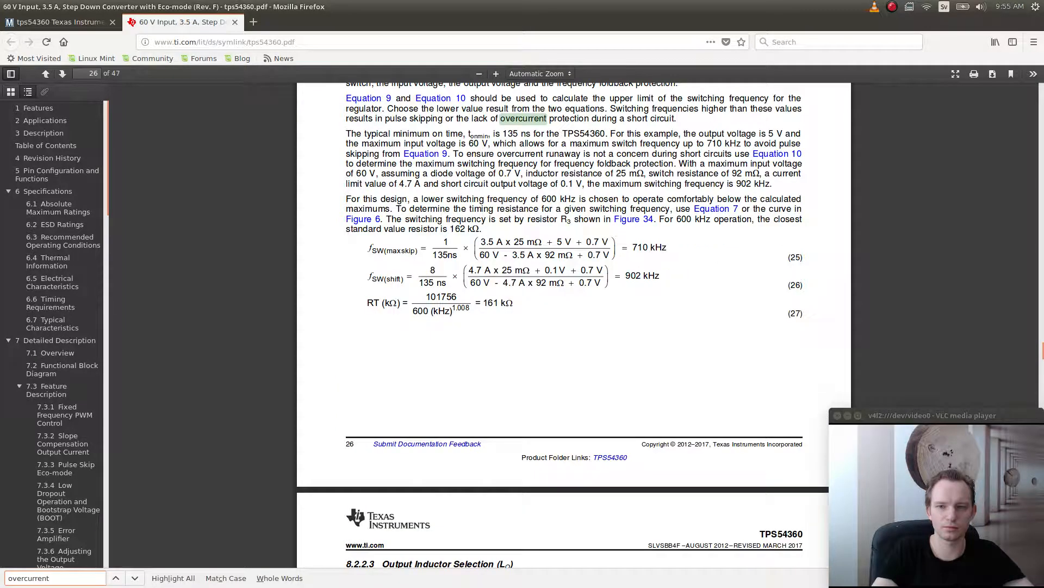
key("Return")
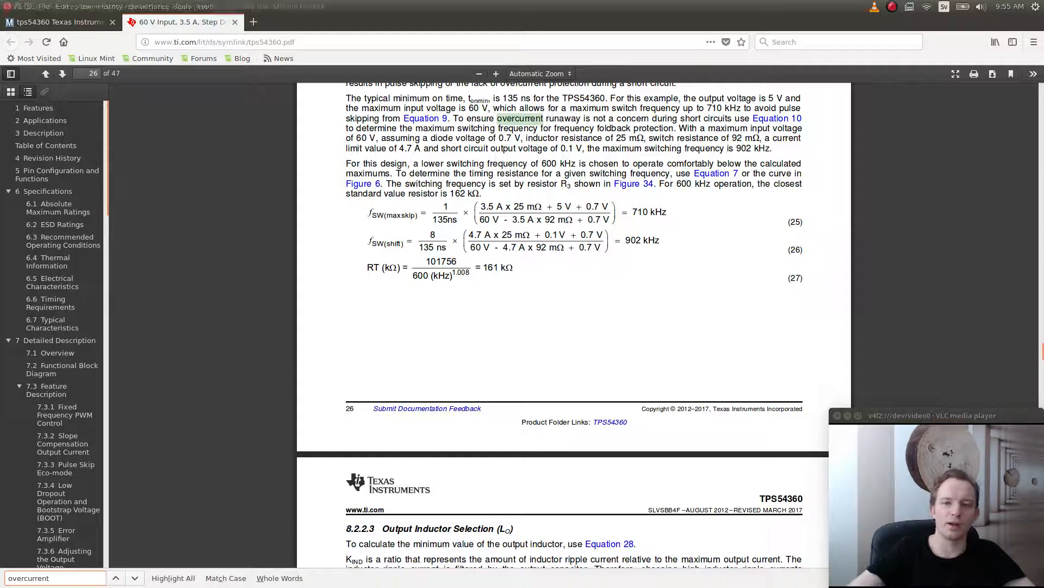
scroll(574, 326, "up", 3)
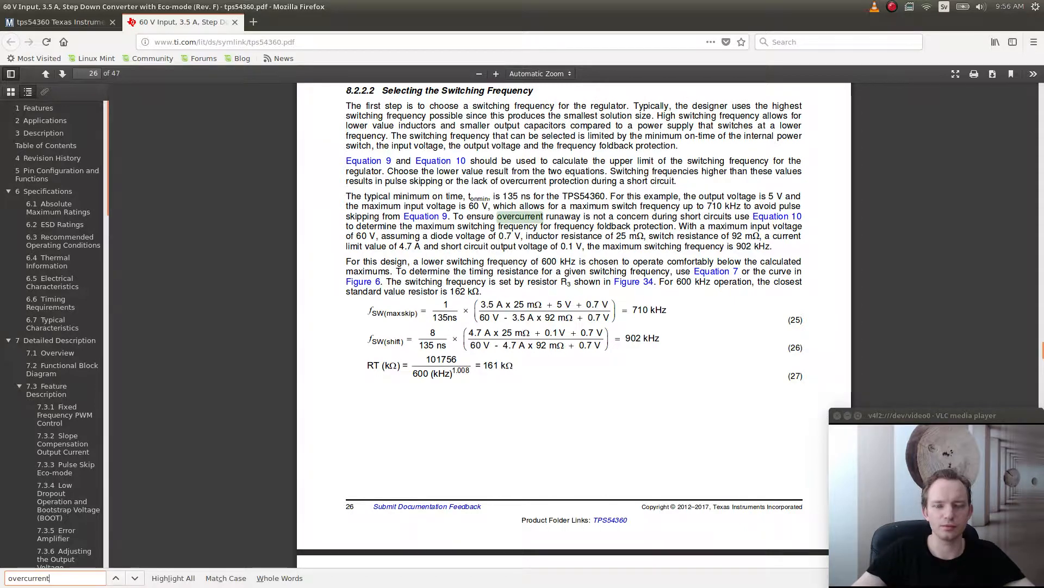
scroll(574, 325, "down", 5)
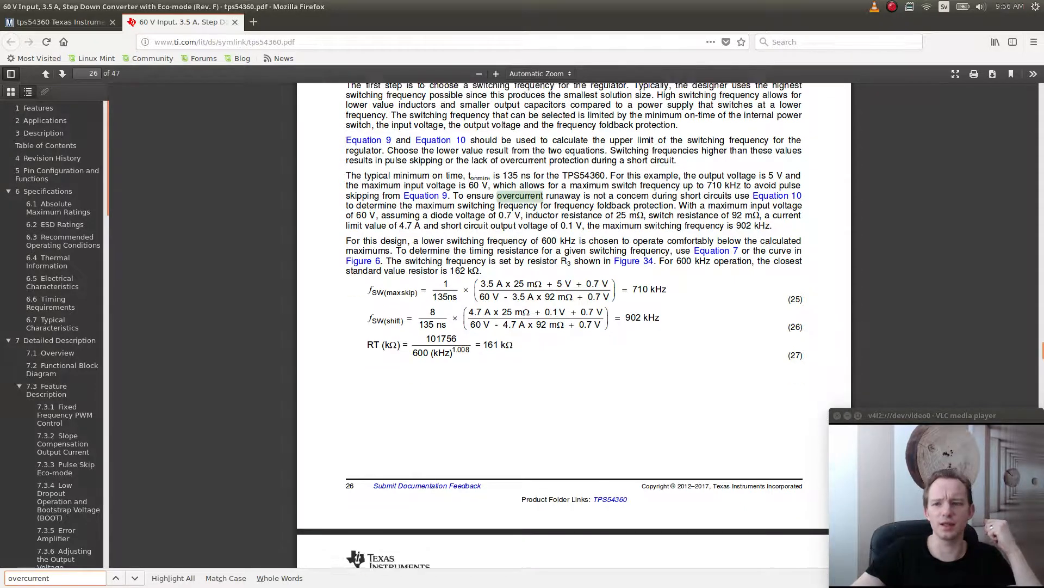
- Continue the "overcurrent" search to the overview and read its paragraph on soft-start and frequency foldback
key("Return")
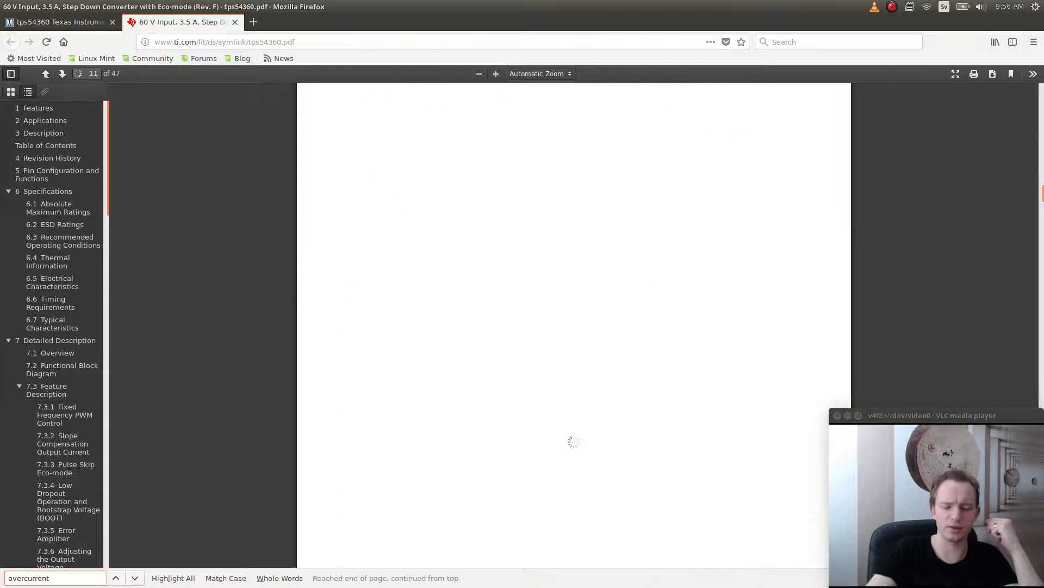
key("Return")
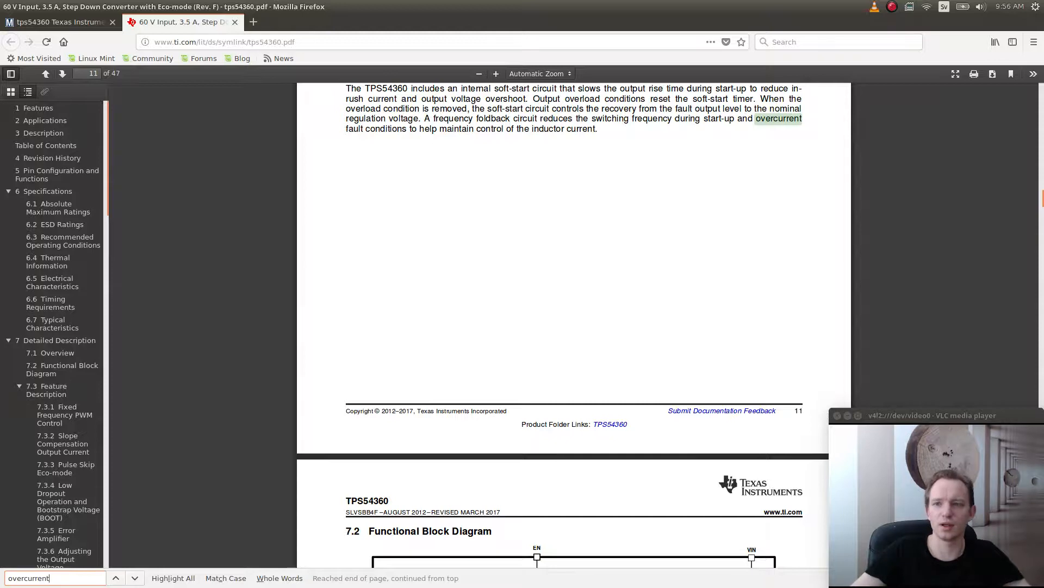
scroll(563, 325, "up", 3)
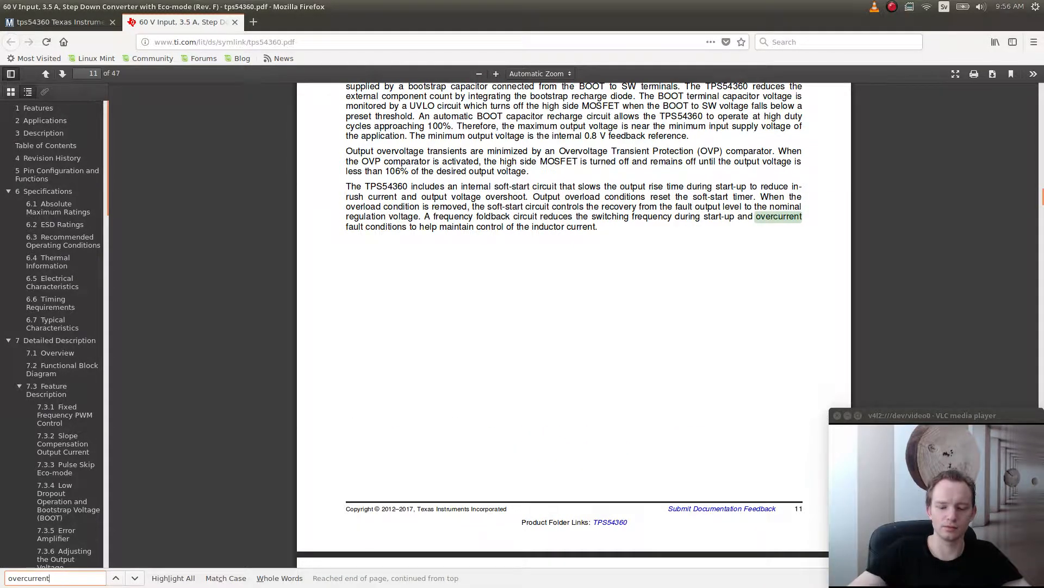
- Cycle through the "overcurrent" matches again and return to section 7.3.10 on accurate current limit operation
key("Return")
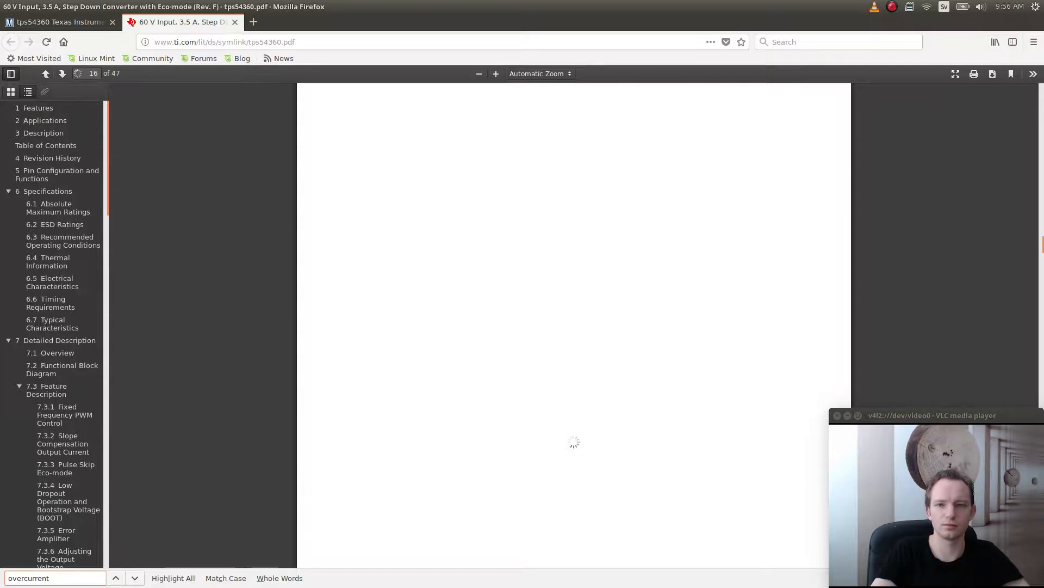
key("Return")
key("Return")
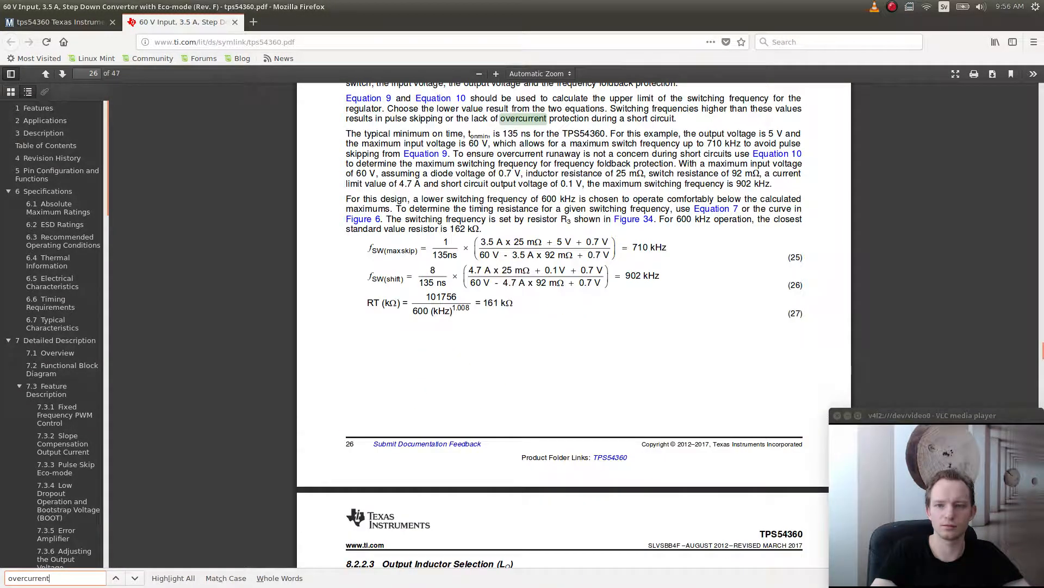
key("Return")
key("Return")
key("Return")
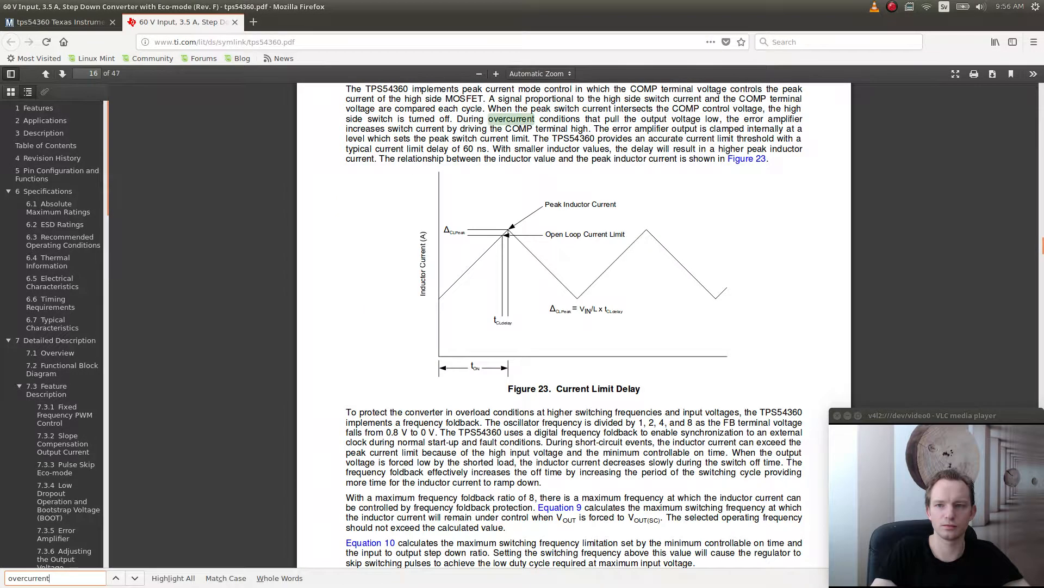
key("Return")
key("Return")
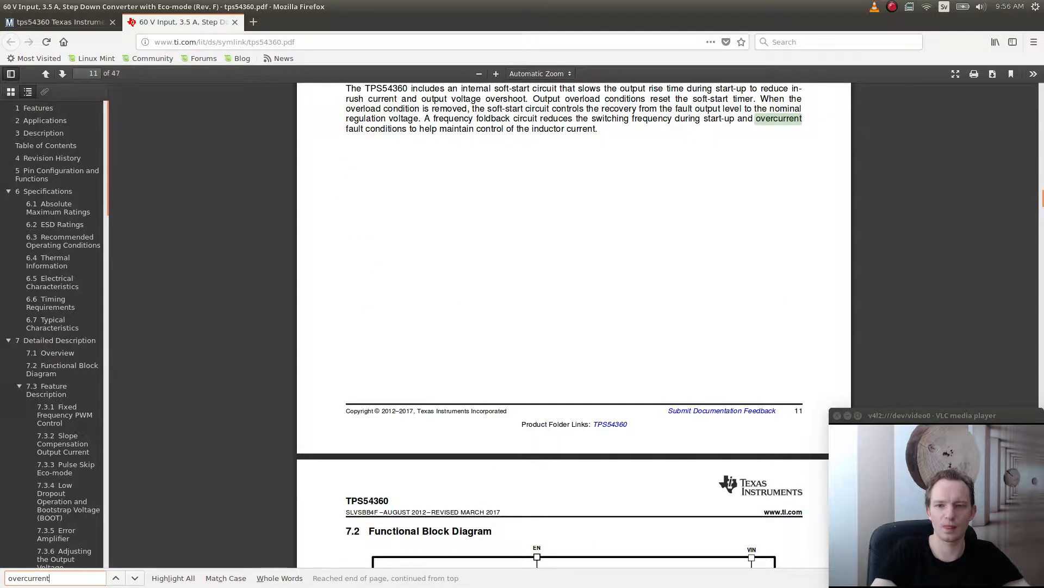
key("Return")
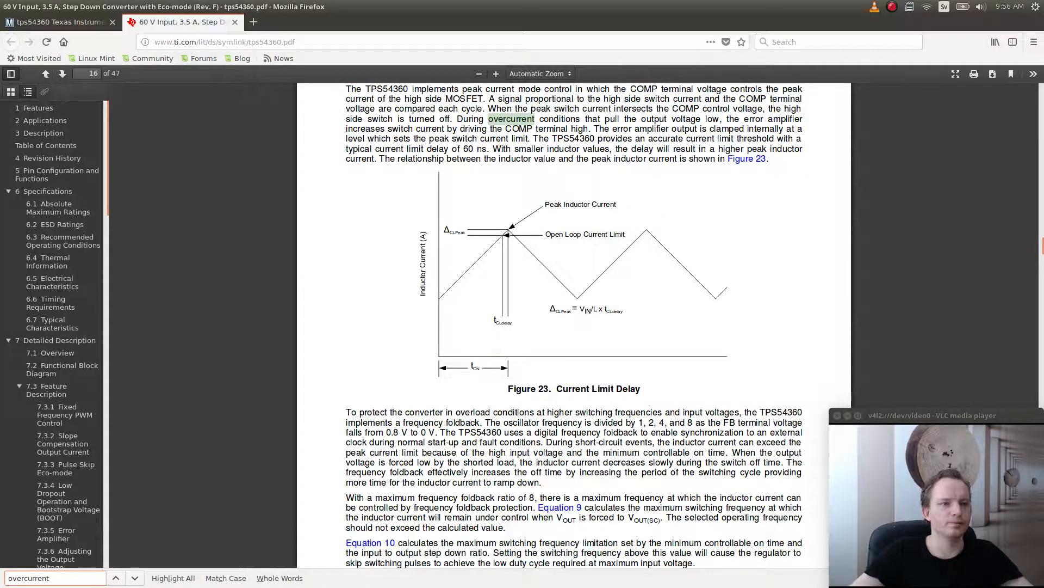
scroll(574, 326, "up", 1)
scroll(574, 326, "up", 4)
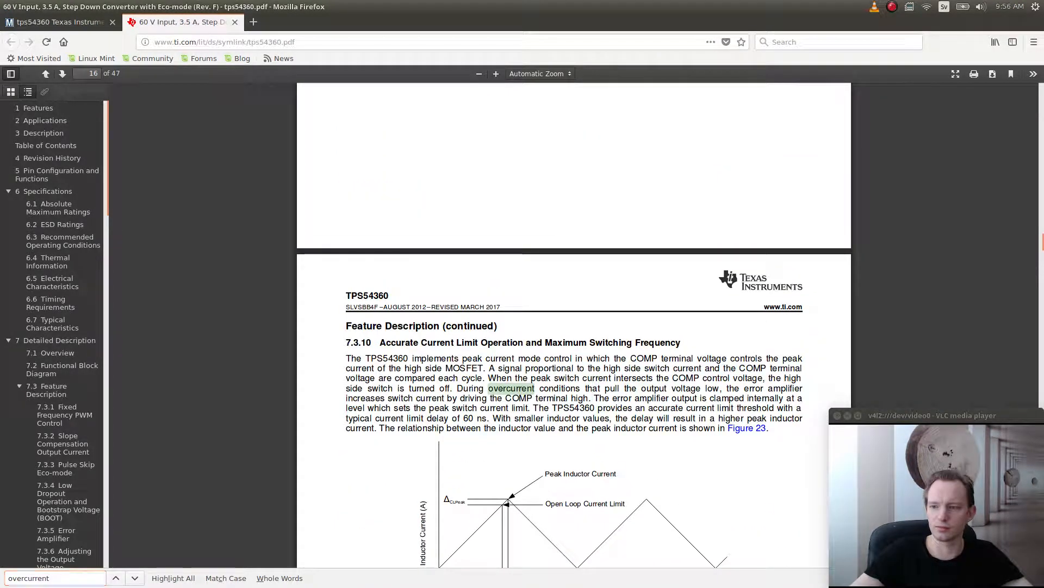
- Return to the datasheet's first page and read the features list, description, simplified schematic and efficiency graph
key("Return")
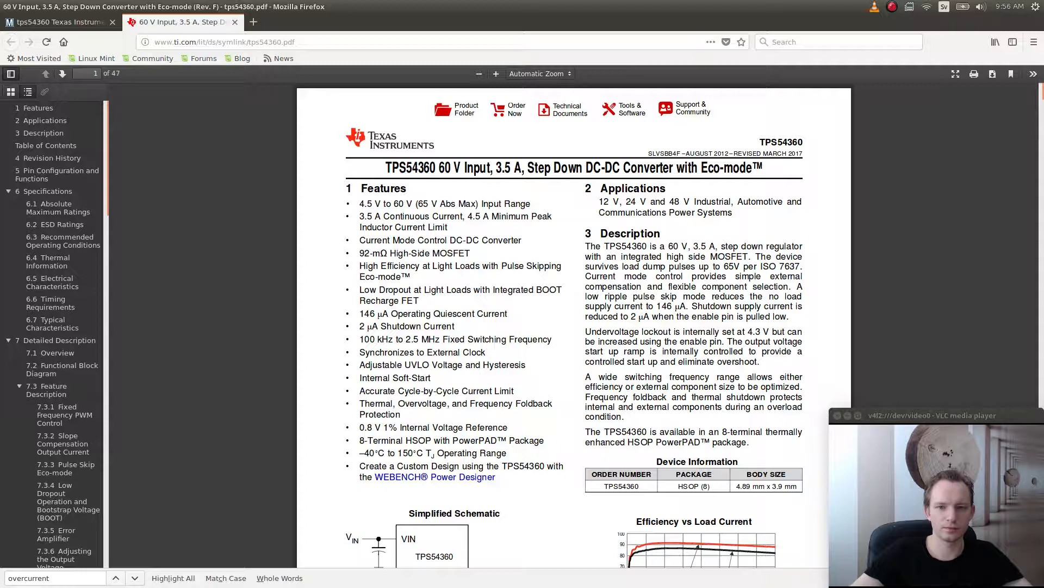
scroll(574, 325, "down", 3)
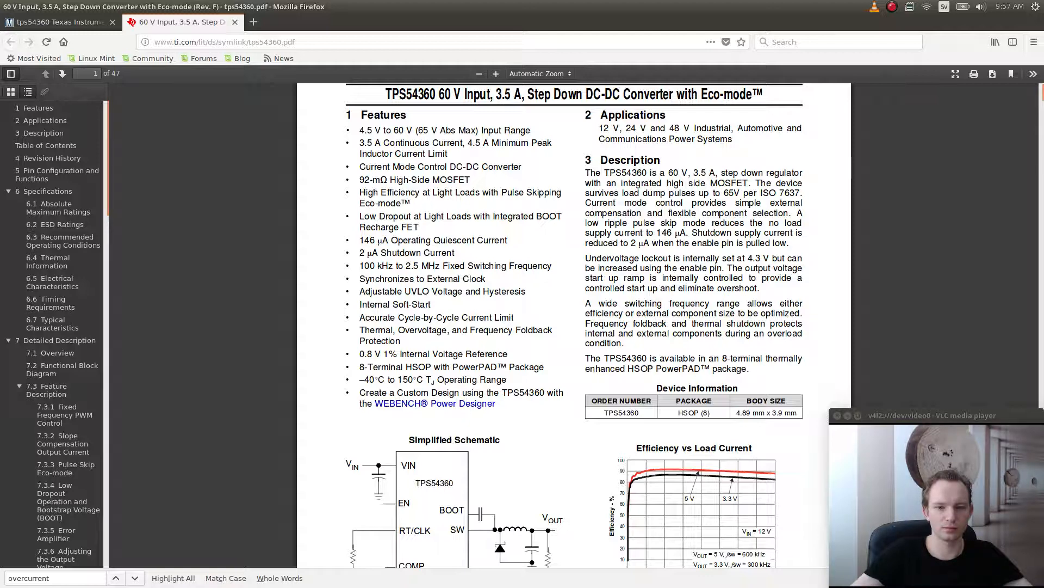
scroll(363, 280, "down", 1)
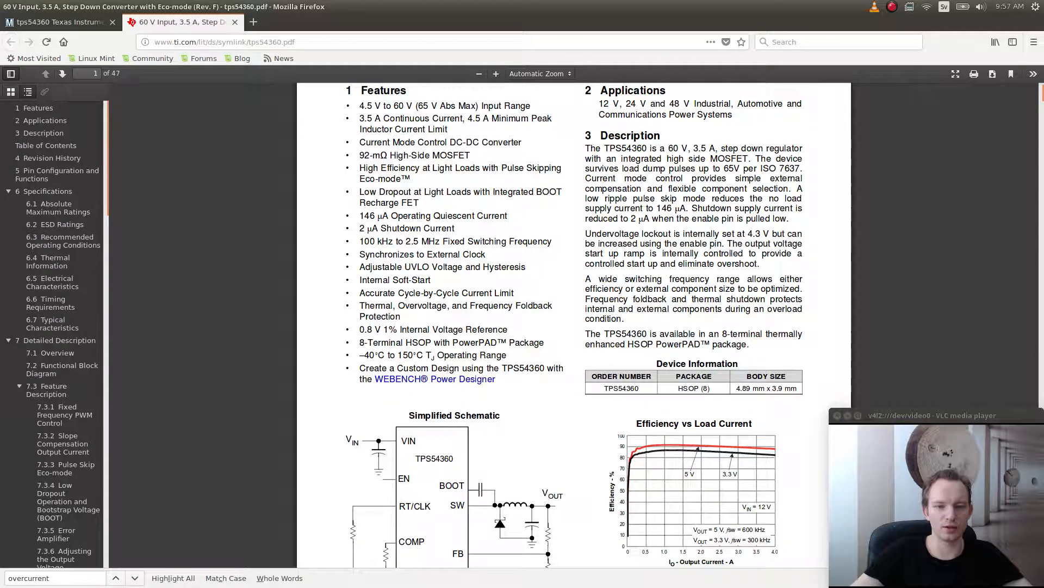
left_click_drag(362, 280, 429, 280)
scroll(429, 280, "down", 4)
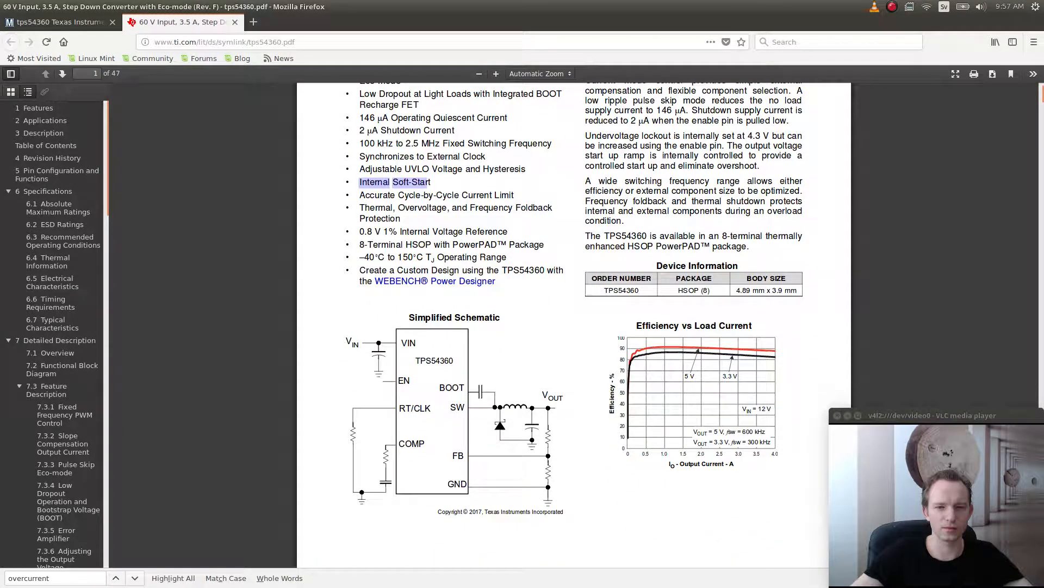
left_click(429, 183)
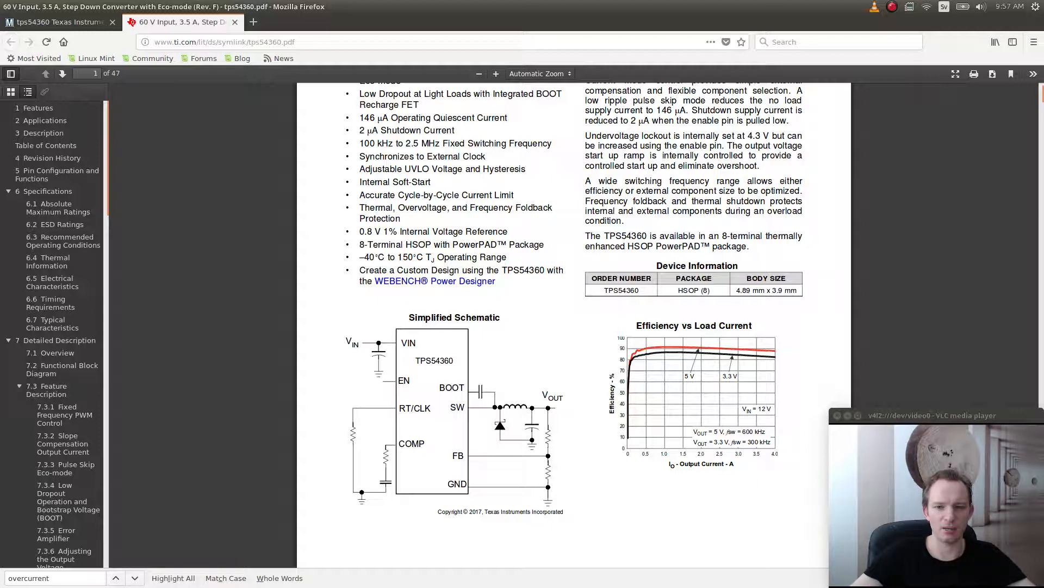
scroll(575, 325, "up", 3)
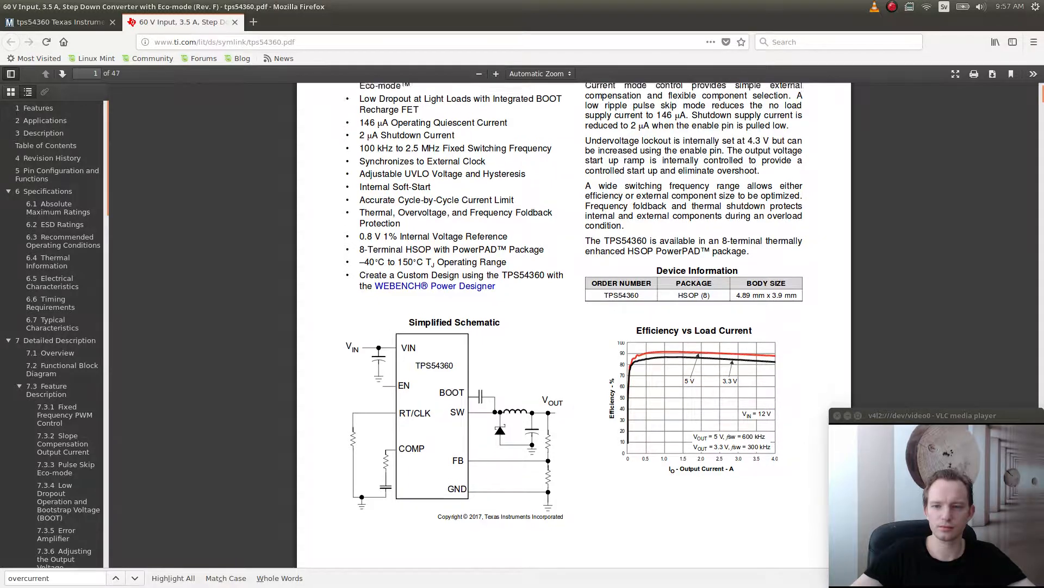
scroll(575, 326, "up", 1)
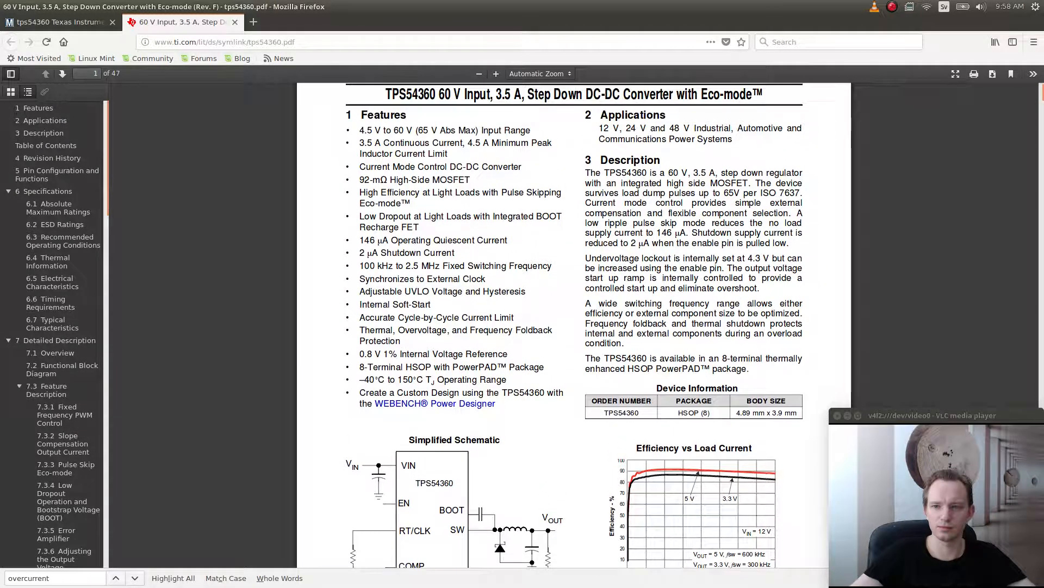
scroll(482, 516, "down", 1)
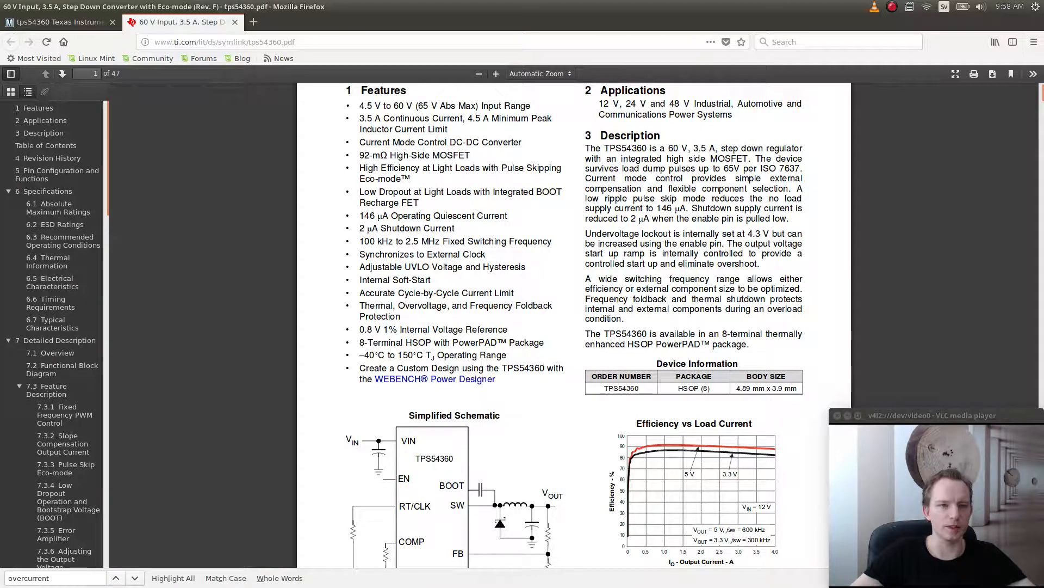
- Switch to the drone-power-supply-v2 schematic in Eeschema and try to place a symbol on the empty sheet
key("alt+Tab")
key("alt+Tab")
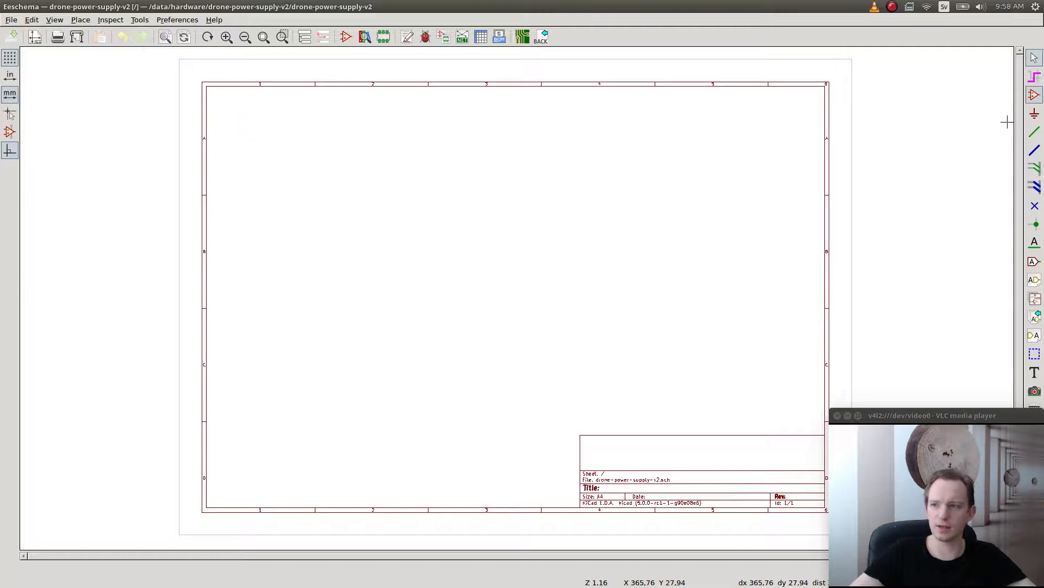
left_click(1035, 95)
left_click(452, 177)
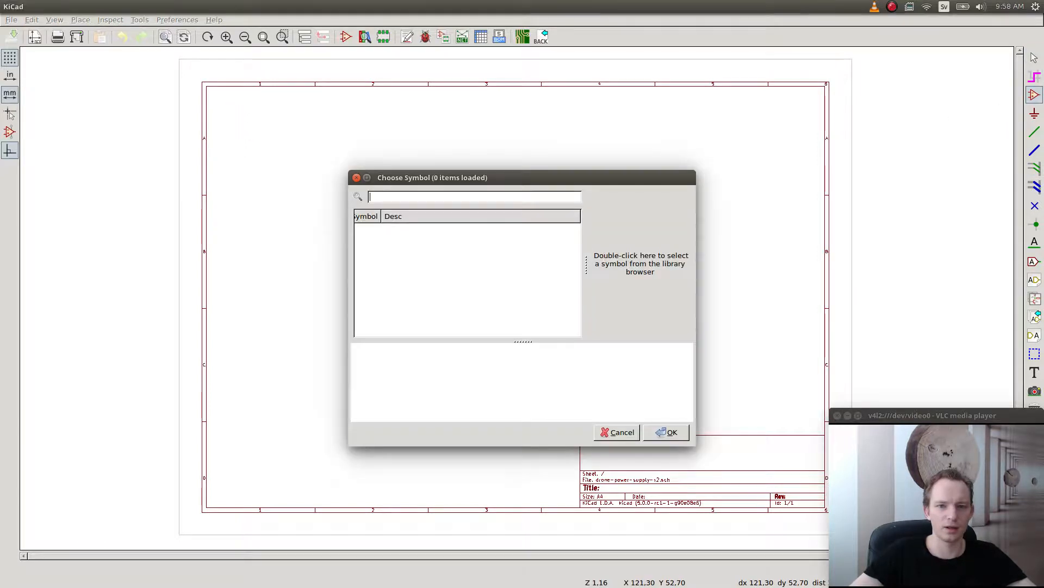
left_click(618, 431)
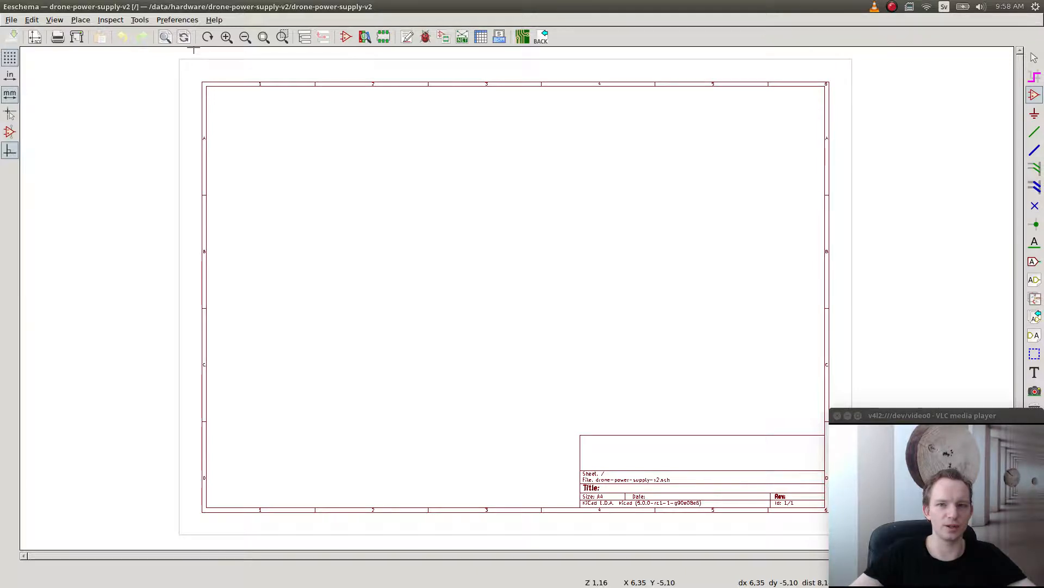
left_click(177, 19)
mouse_move(110, 20)
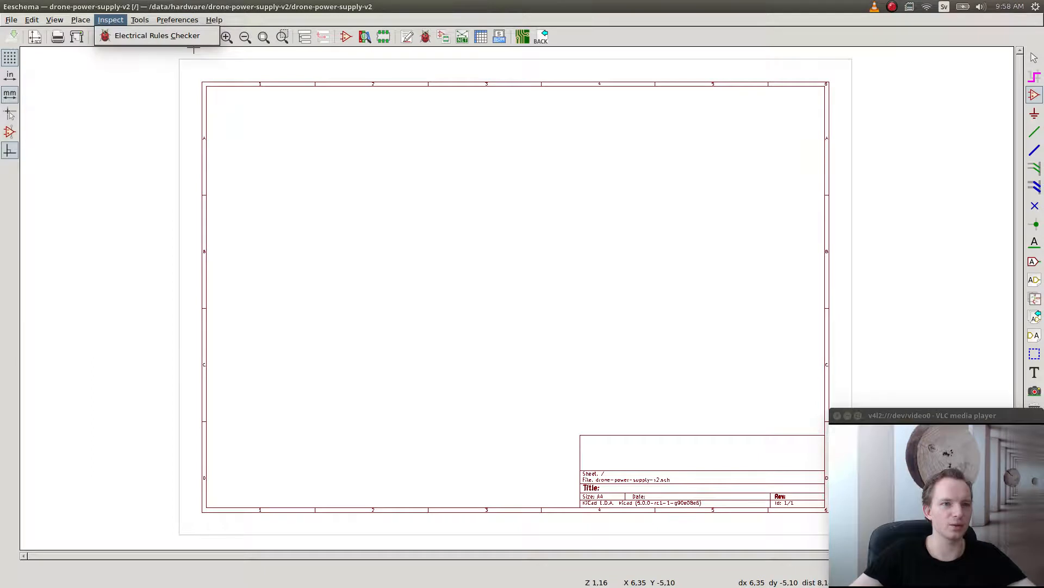
key("Right")
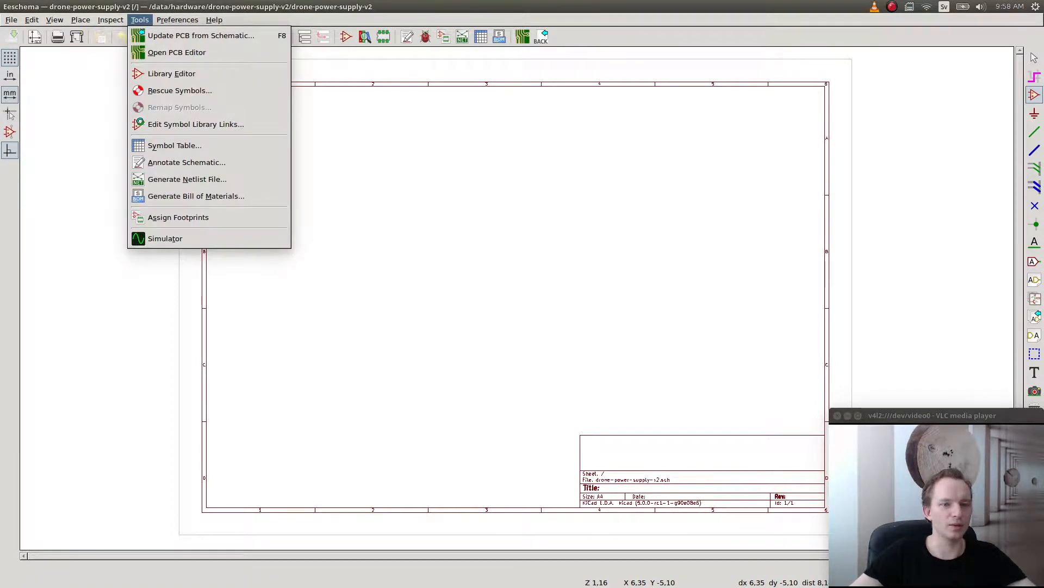
key("Down")
key("Down")
key("Down")
key("Down")
key("Down")
key("Down")
key("Down")
key("Down")
key("Down")
key("Down")
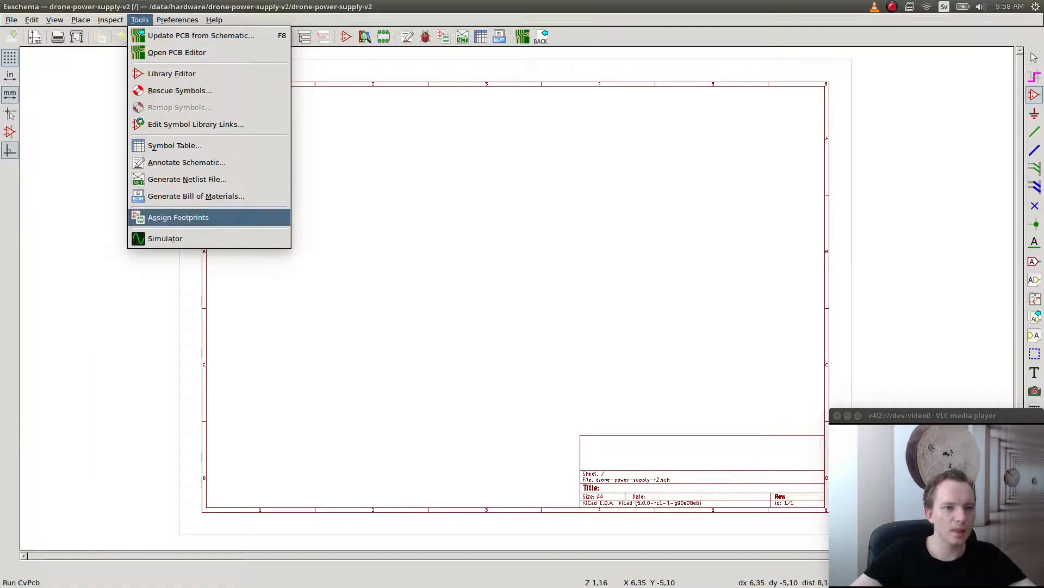
key("Up")
key("Up")
key("Up")
key("Up")
key("Up")
key("Down")
key("Down")
key("Down")
key("Down")
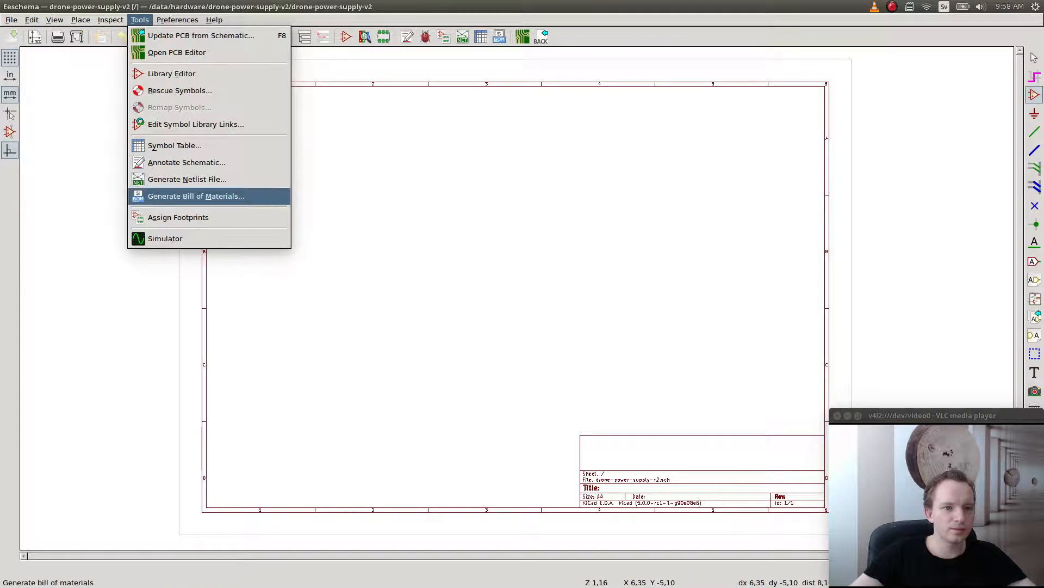
left_click(103, 163)
left_click(54, 20)
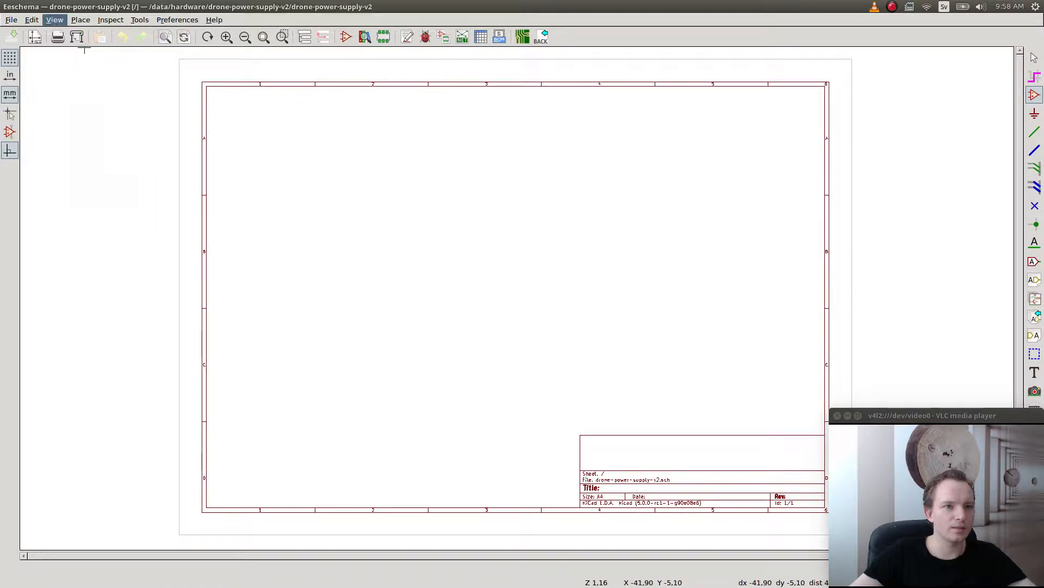
key("Down")
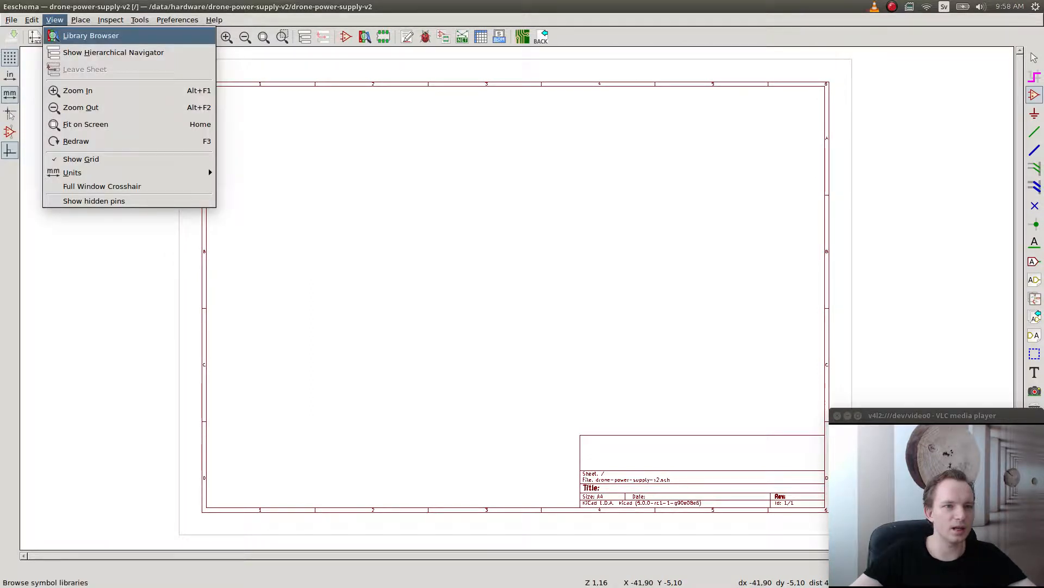
key("Escape")
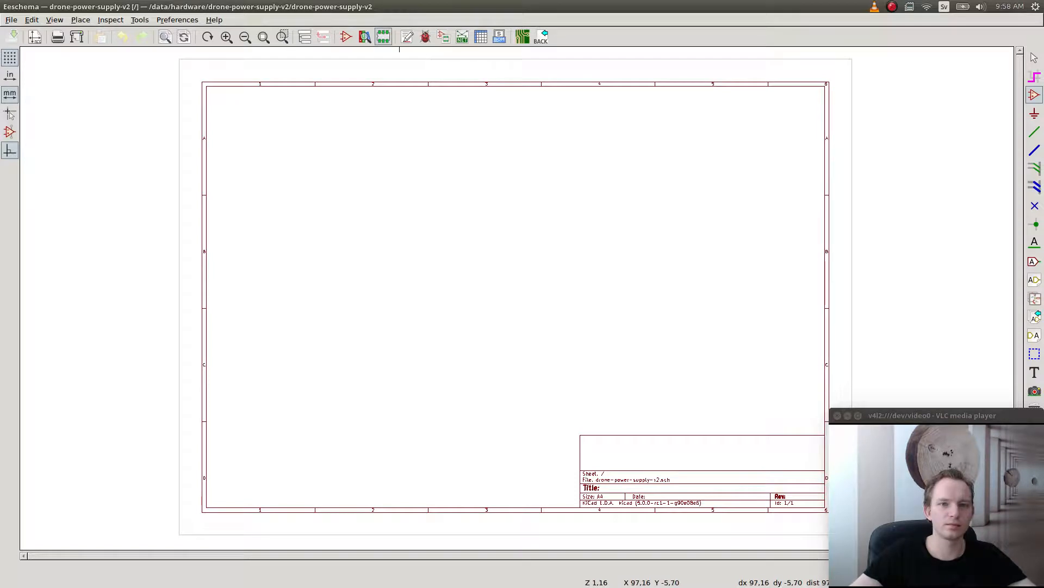
- Reopen the symbol chooser on the empty sheet to check for loaded symbols, and close it
left_click(1035, 94)
left_click(354, 236)
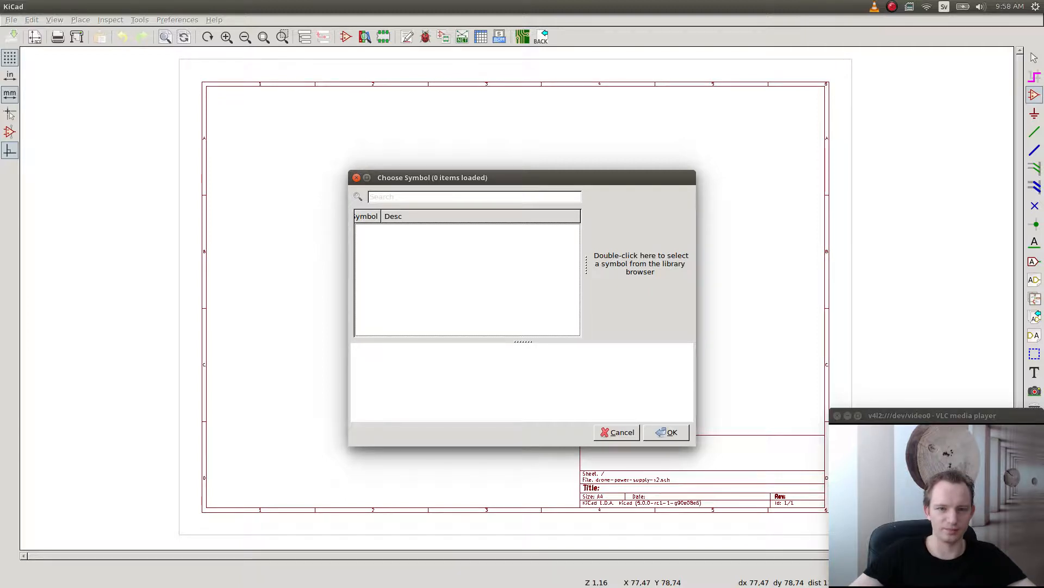
key("Escape")
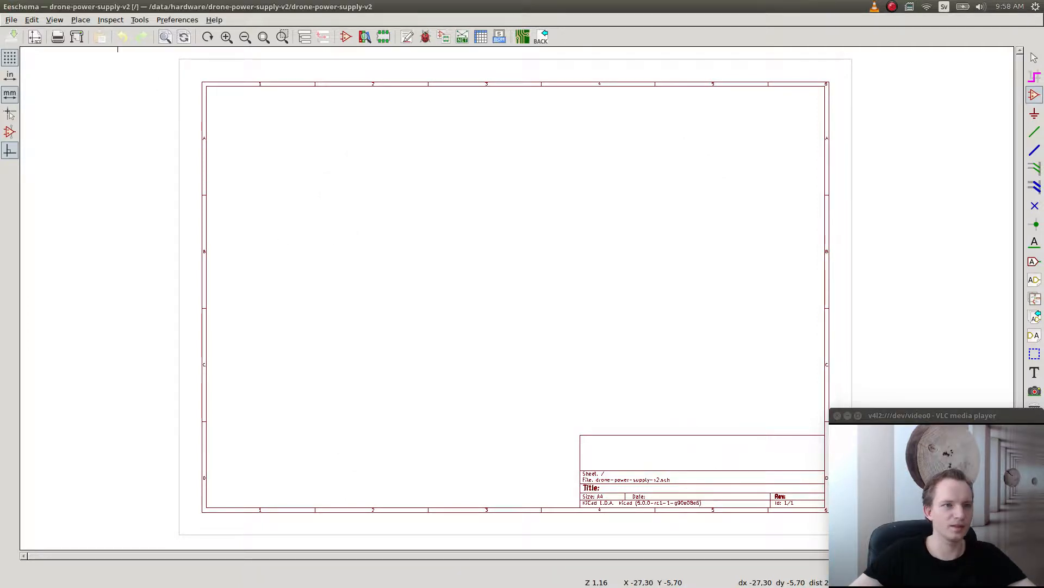
- Open the symbol library tables, check the path substitution of KICAD_SYS_SYMBOL_DIR, and close the dialog without changes
key("alt+e")
key("Right")
key("Right")
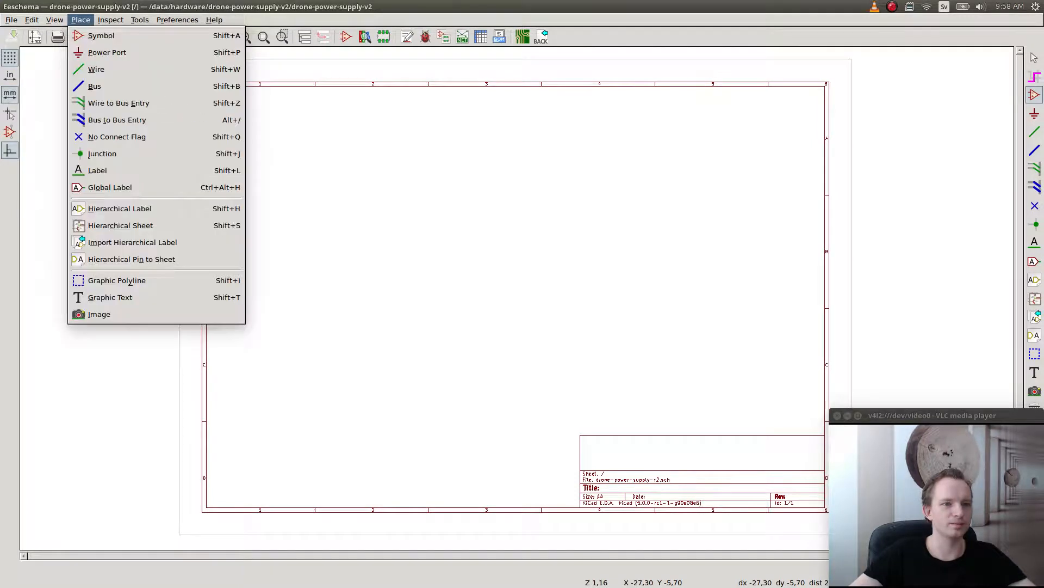
key("Right")
key("Right")
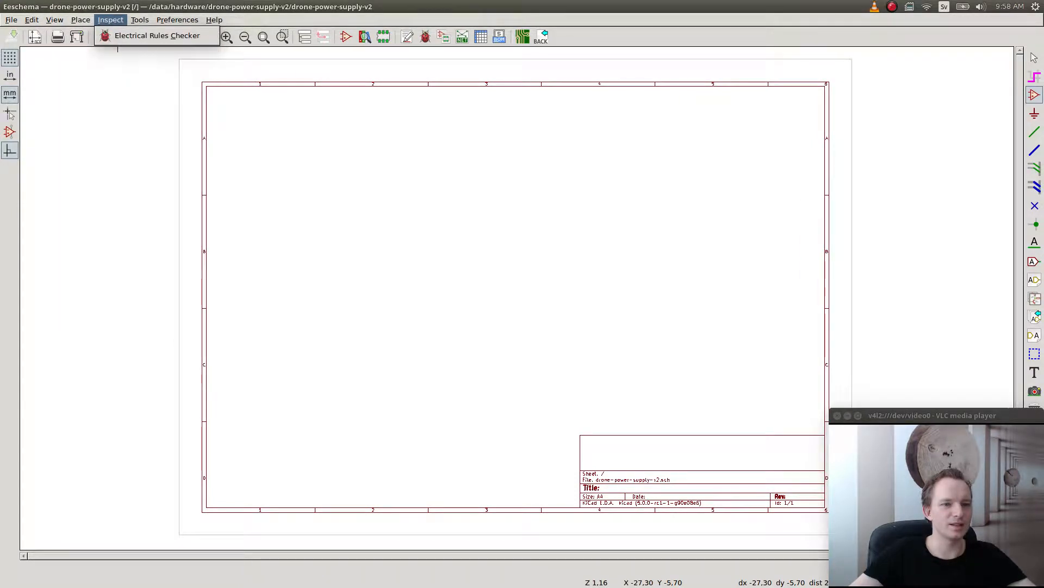
key("Right")
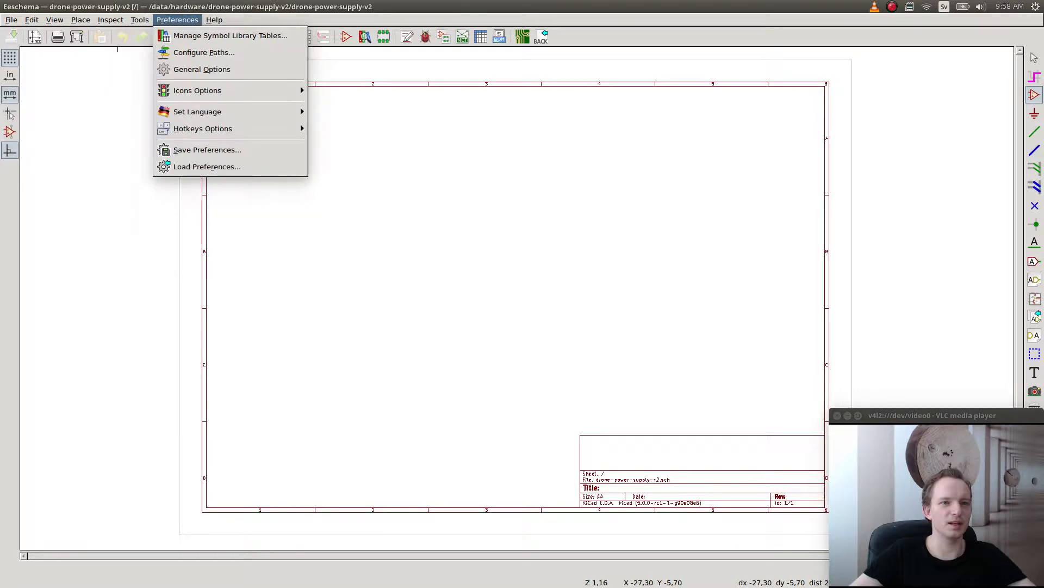
key("Down")
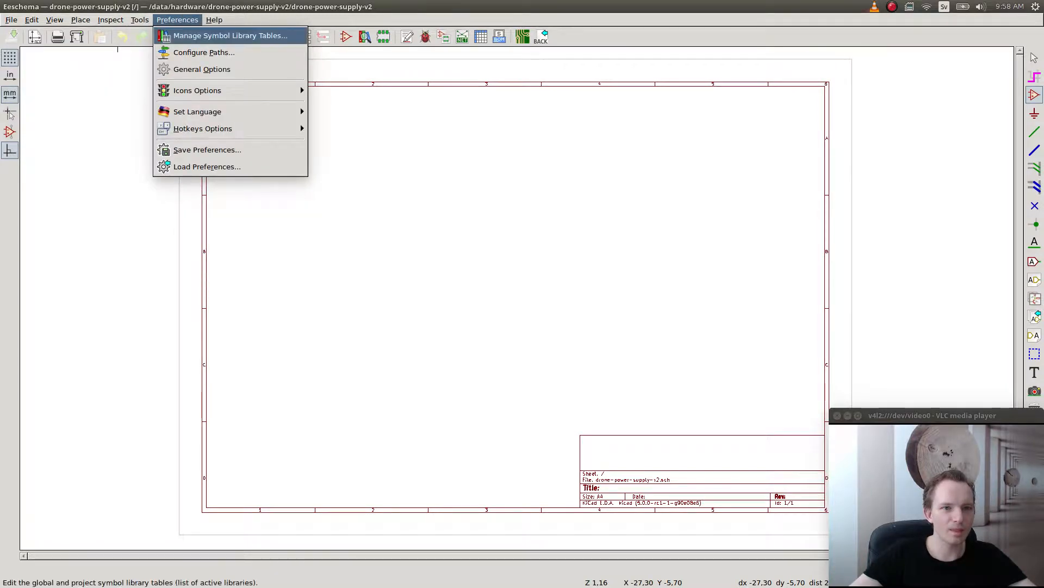
key("Return")
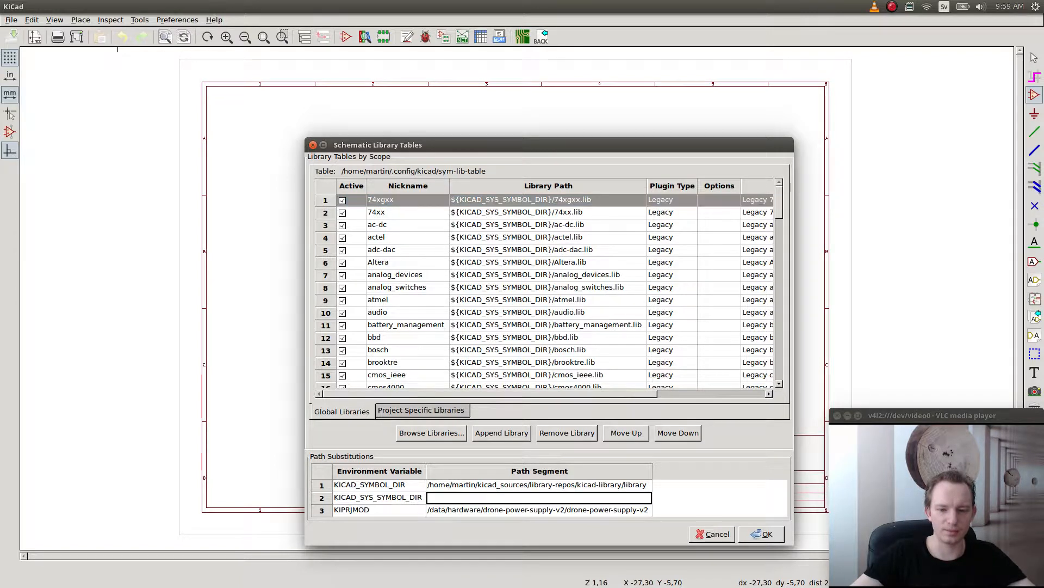
left_click(721, 535)
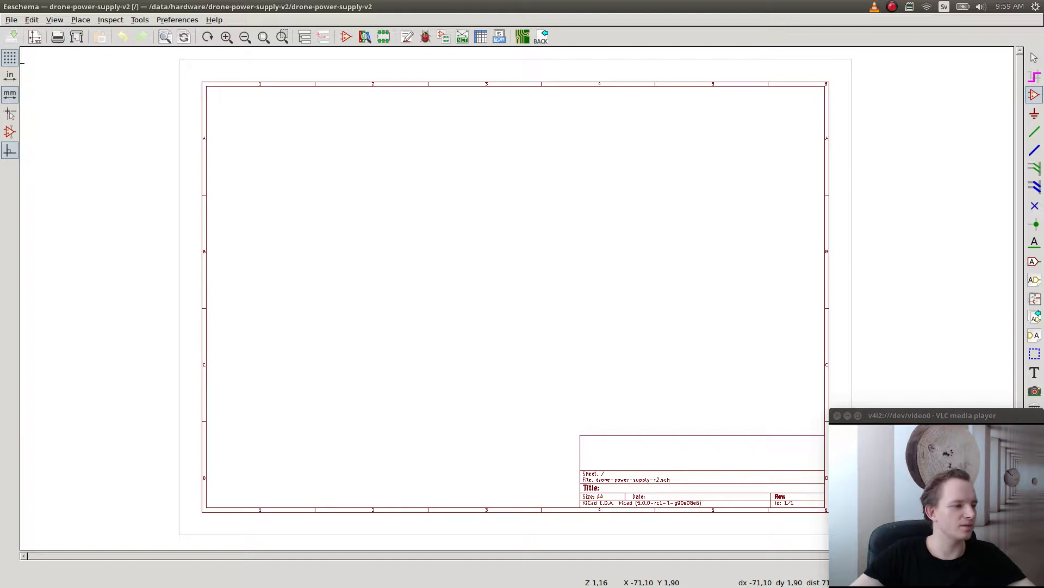
- Switch to the KiCad project manager and open the path configuration for environment variables
key("alt+Tab")
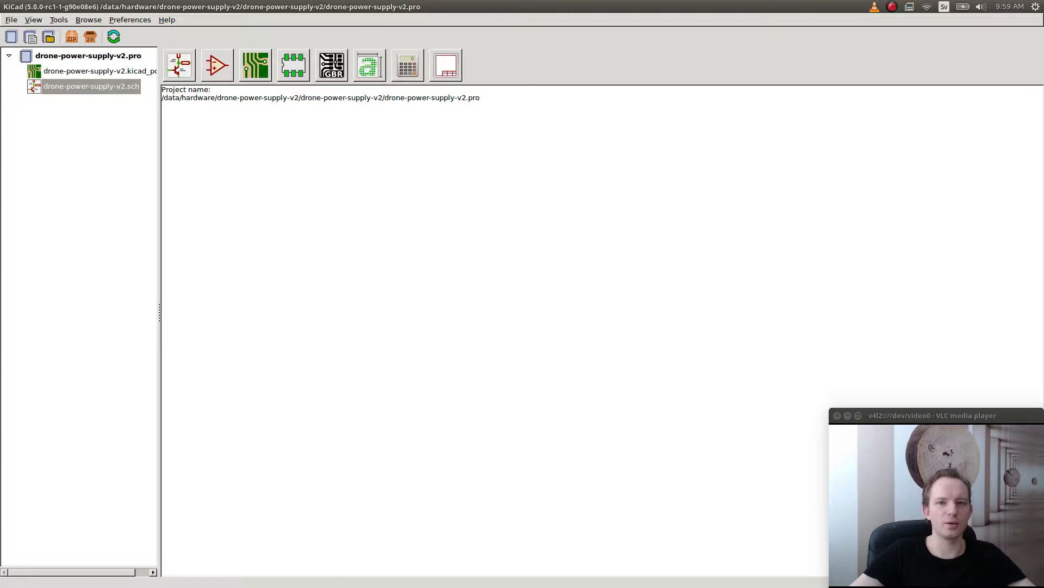
key("alt+p")
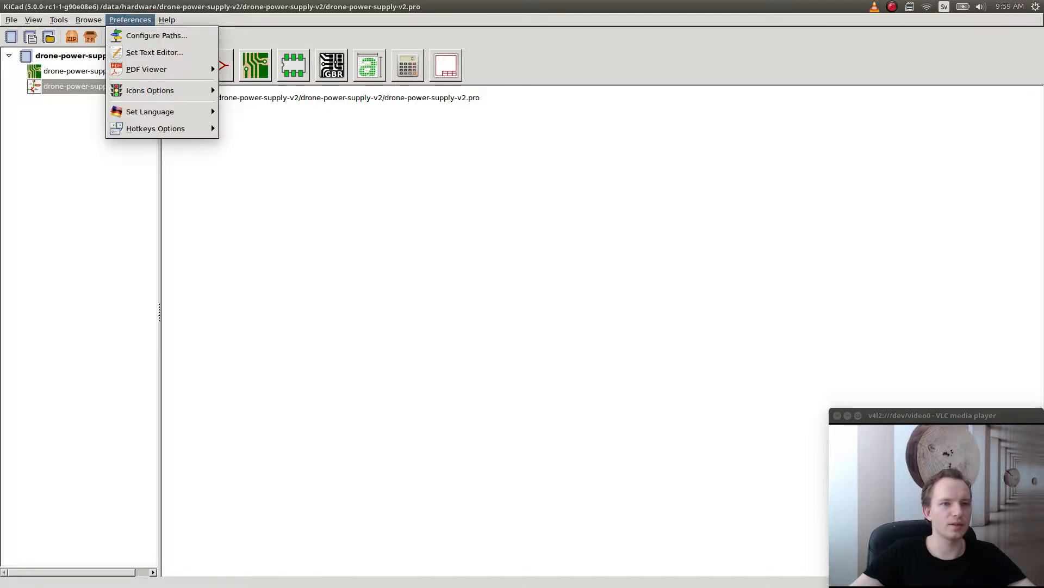
key("Left")
key("Right")
key("Escape")
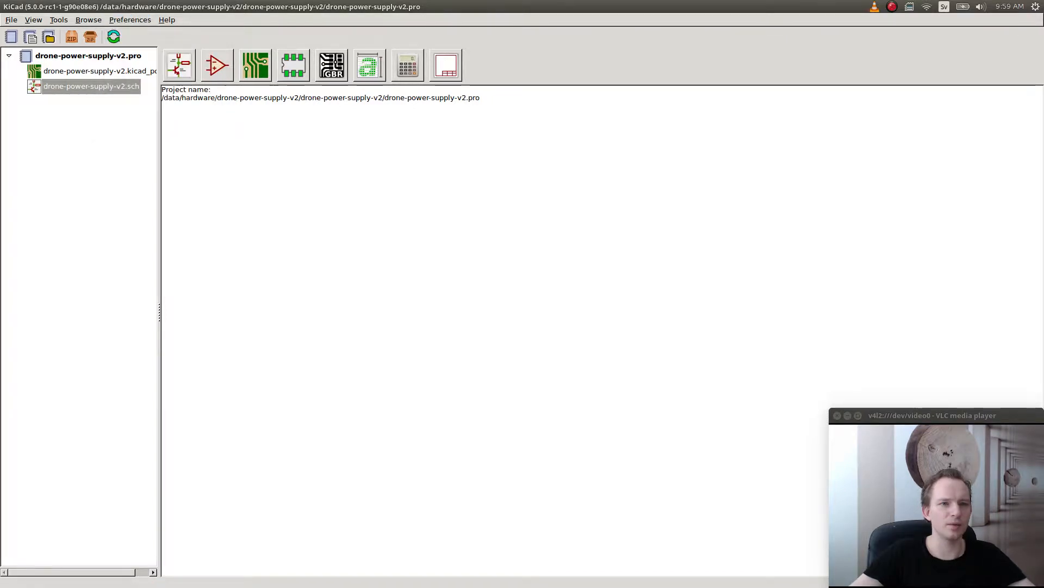
left_click(59, 21)
mouse_move(34, 21)
key("Left")
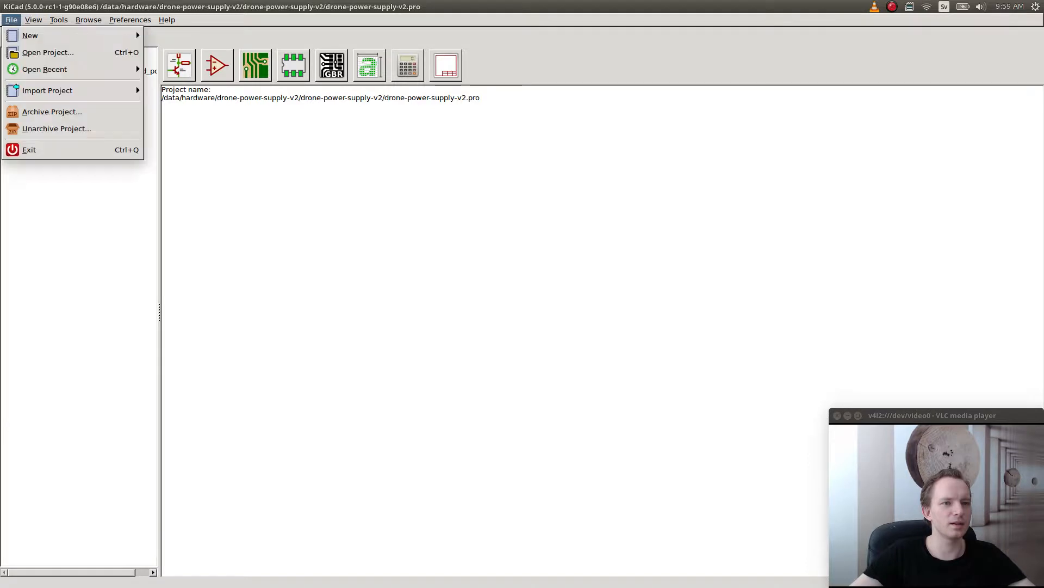
key("Right")
key("Right")
key("Right")
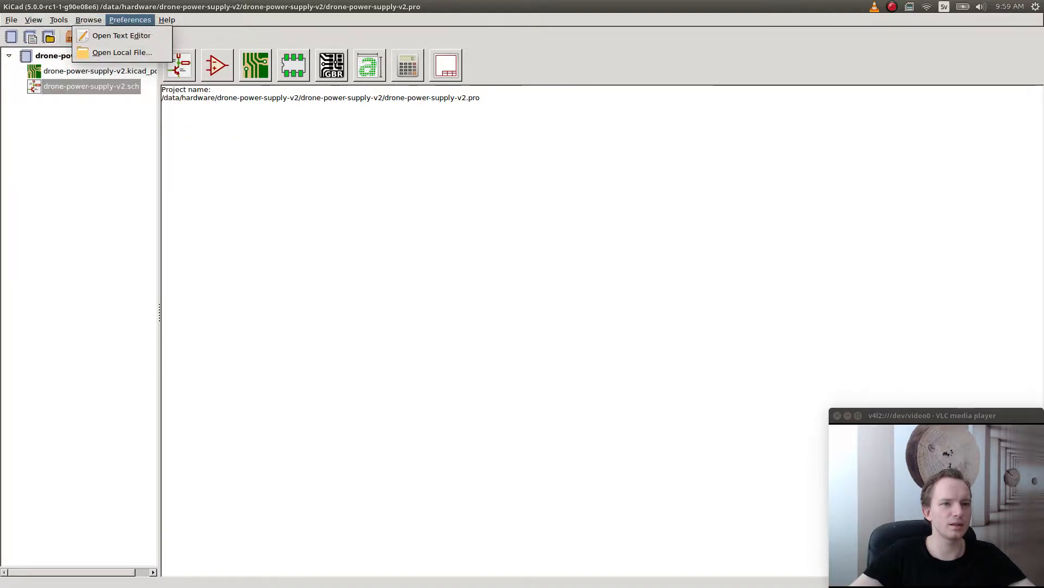
key("Right")
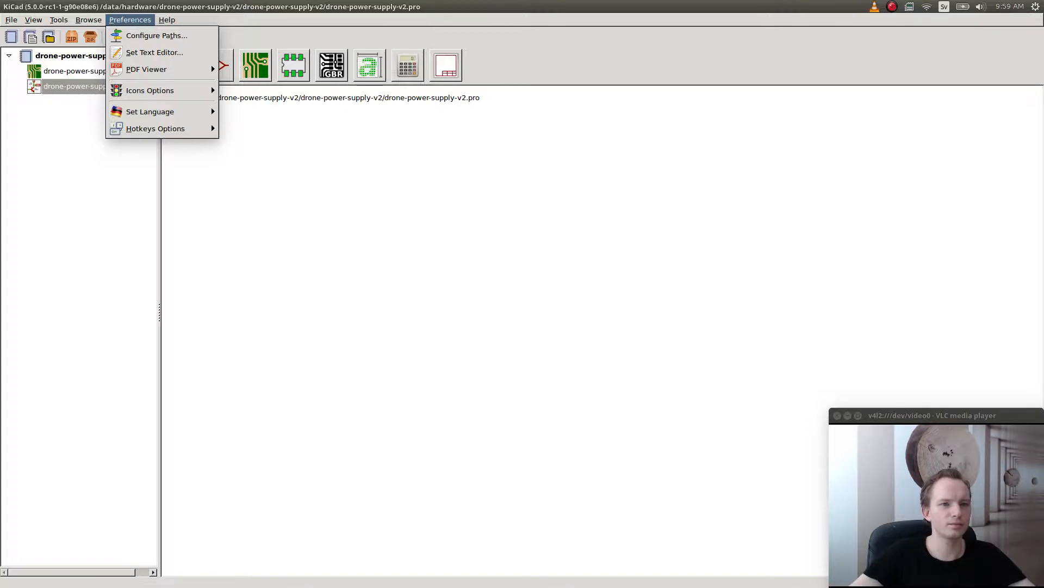
key("Down")
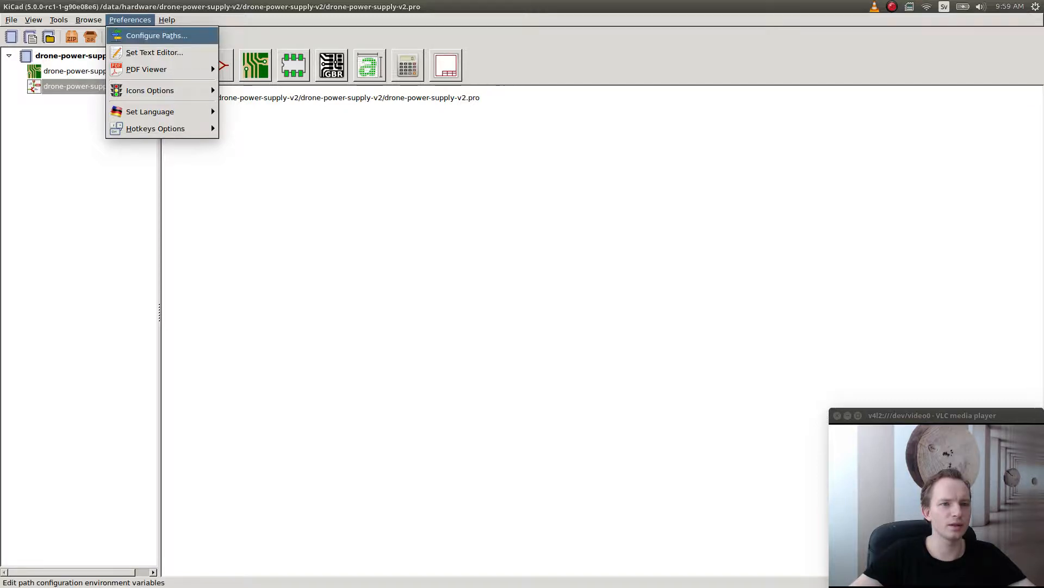
key("Return")
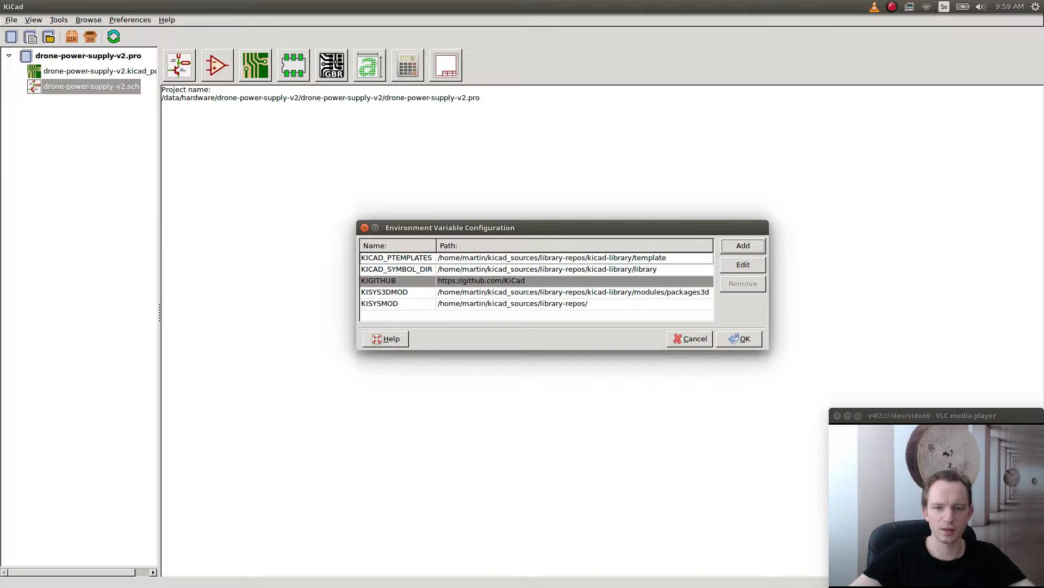
- Copy the full path value of the KICAD_SYMBOL_DIR environment variable and cancel its edit dialog
left_click(490, 269)
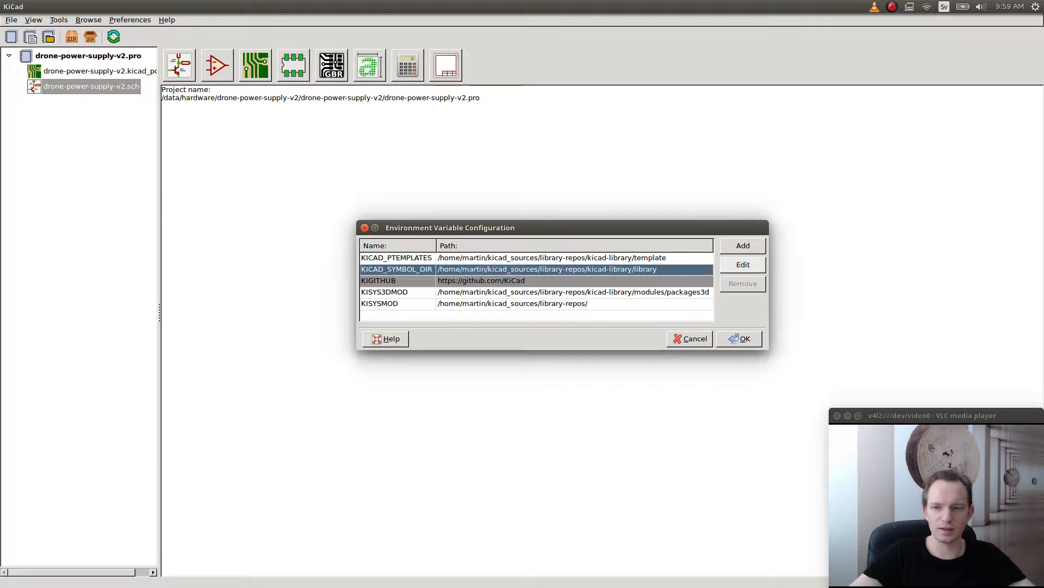
left_click(743, 265)
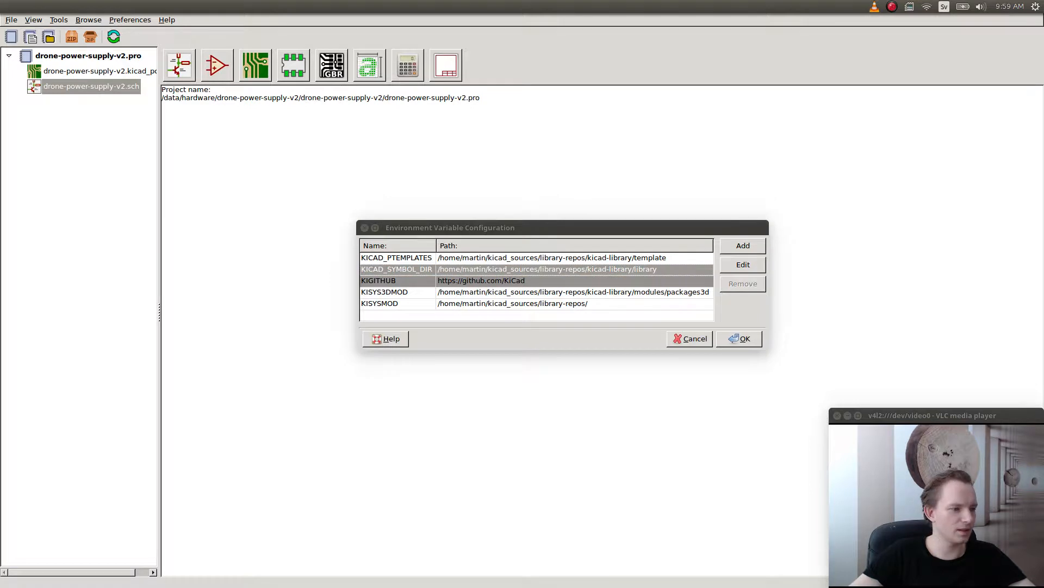
double_click(519, 344)
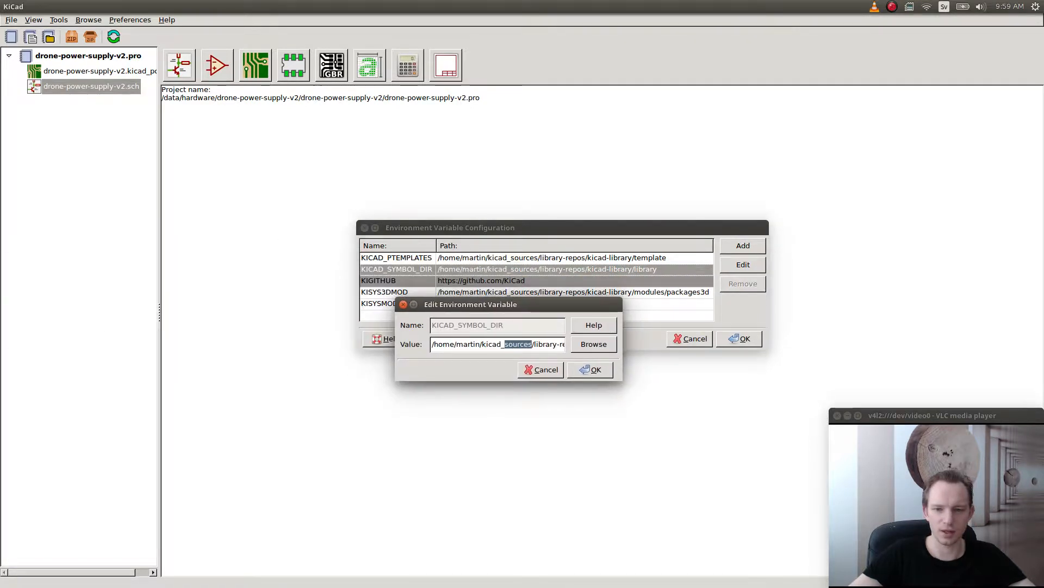
key("ctrl+a")
key("ctrl+c")
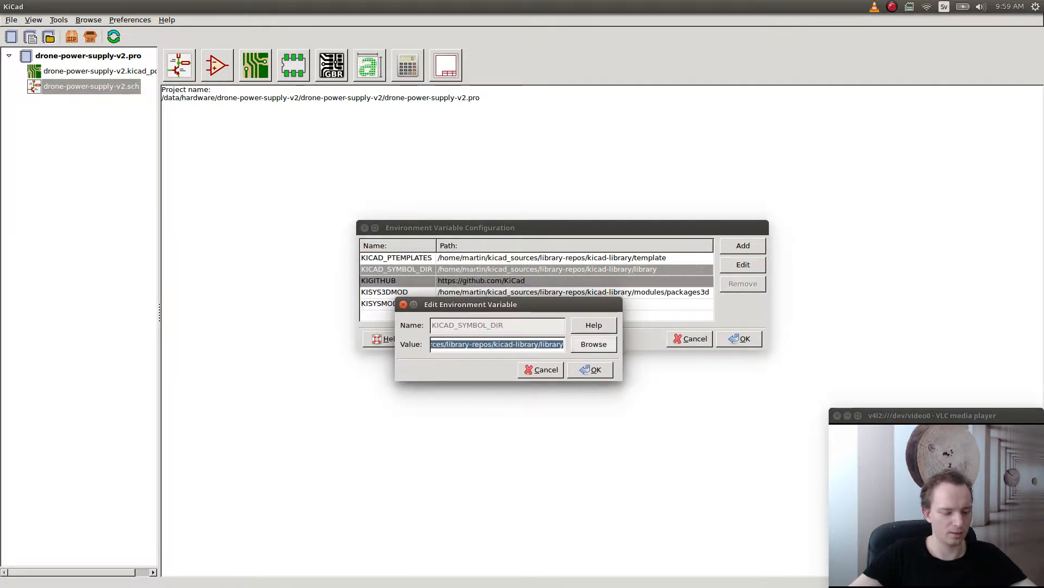
left_click(540, 369)
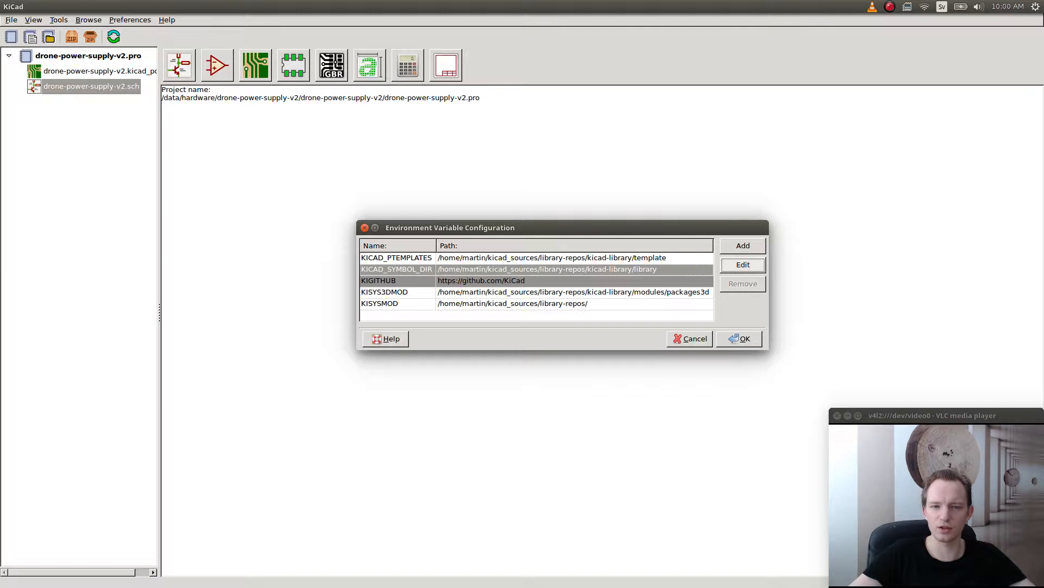
- Add an environment variable named KICAD_SYMBOL_SYS_DIR with the copied symbol library path and accept the configuration
left_click(744, 246)
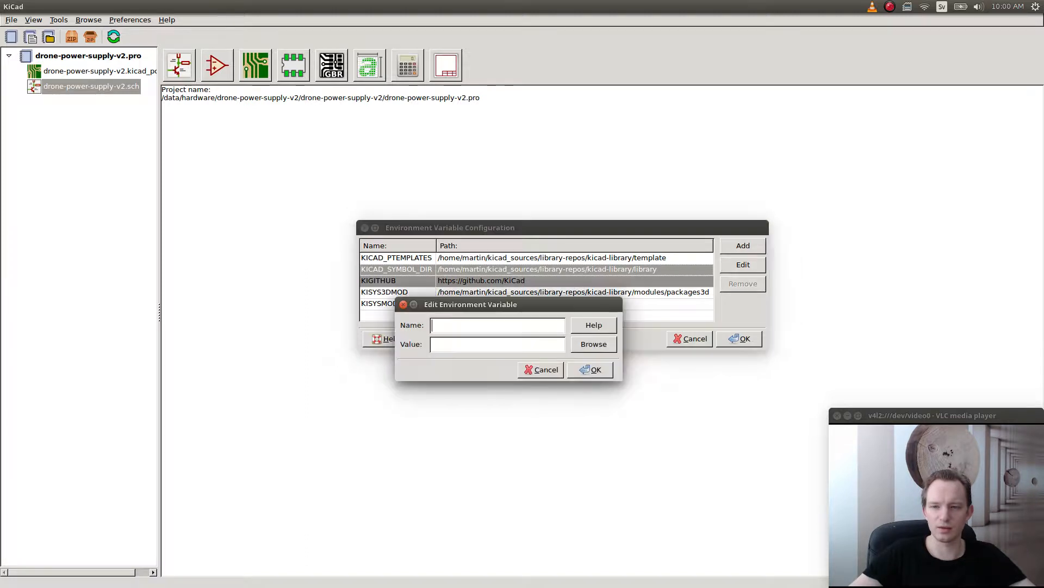
type("K")
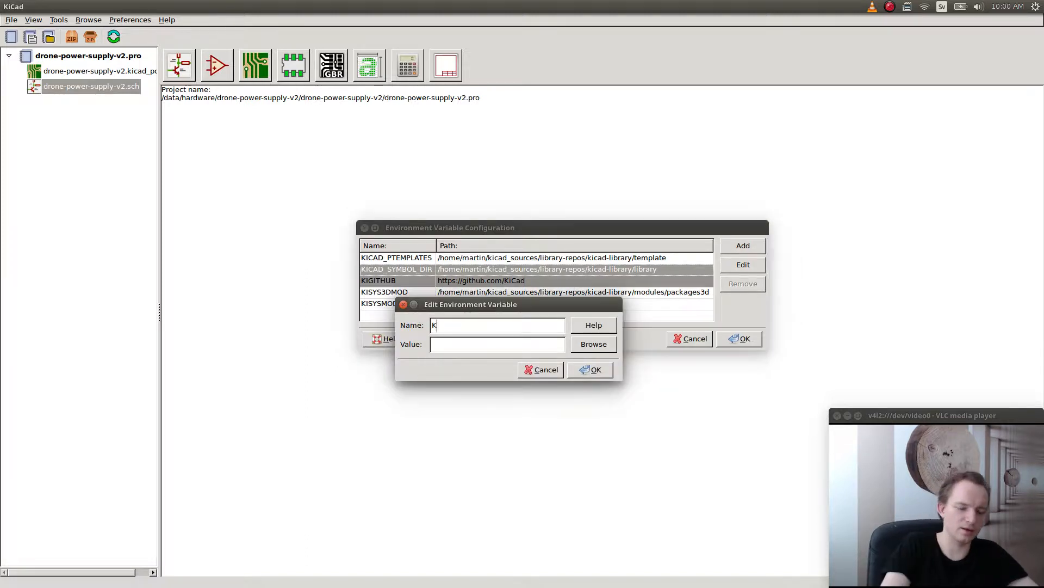
type("ICAD_SYM")
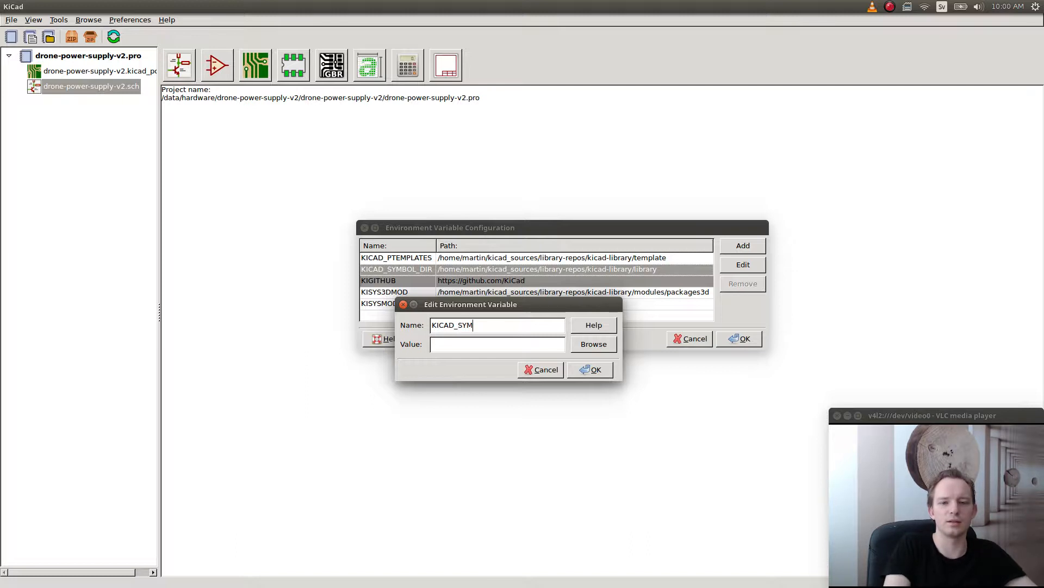
type("BOL_SYS_DIR")
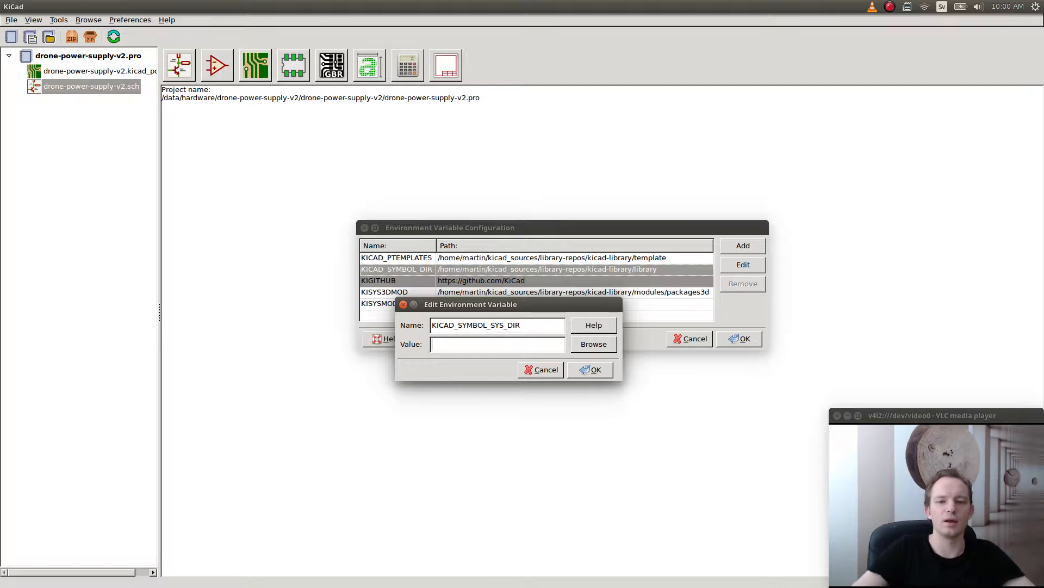
key("Tab")
key("ctrl+v")
key("Return")
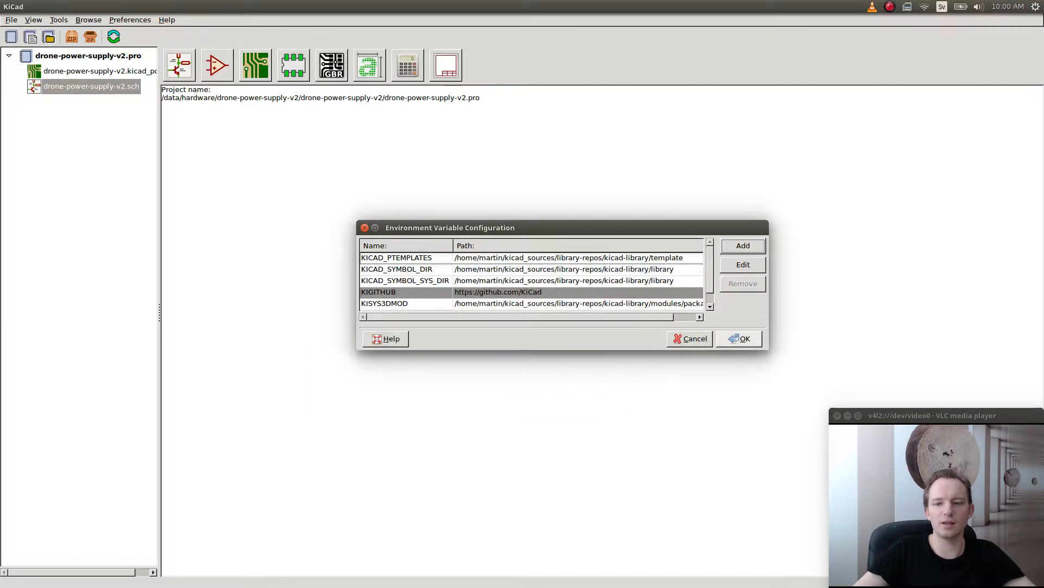
key("Return")
- Switch to the Eeschema schematic, recheck the path substitutions in the symbol library tables, and cancel the dialog
left_click(179, 64)
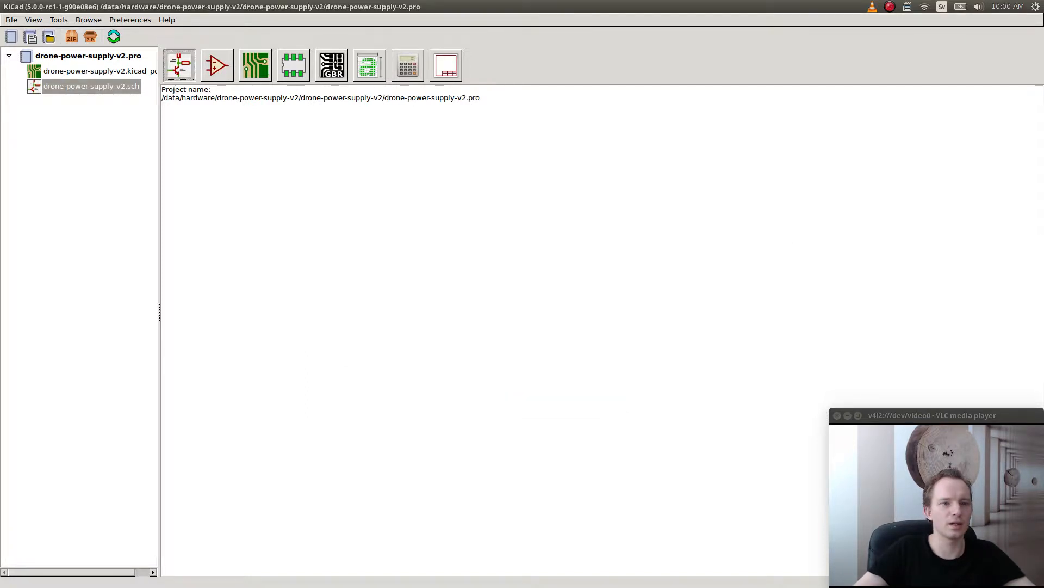
left_click(177, 19)
key("Return")
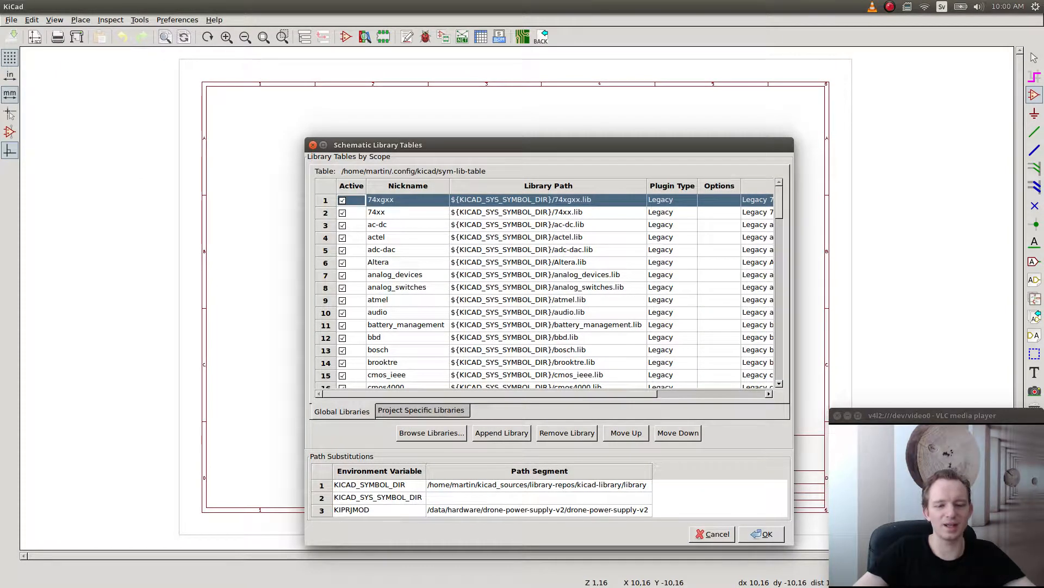
left_click(712, 535)
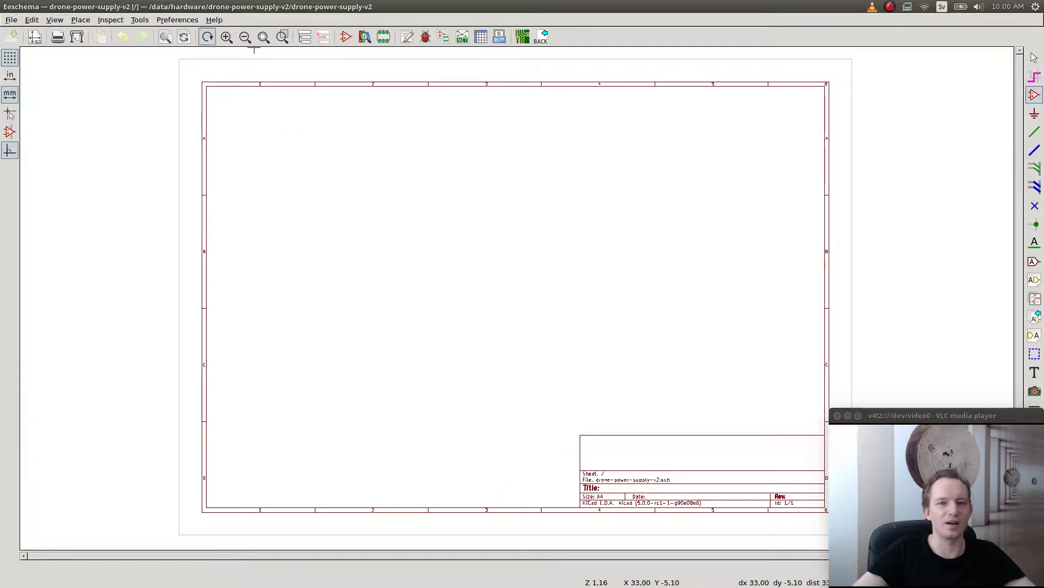
- Return to the KiCad project manager and reopen the environment variable path configuration
key("alt+Tab")
key("alt+Tab")
key("Escape")
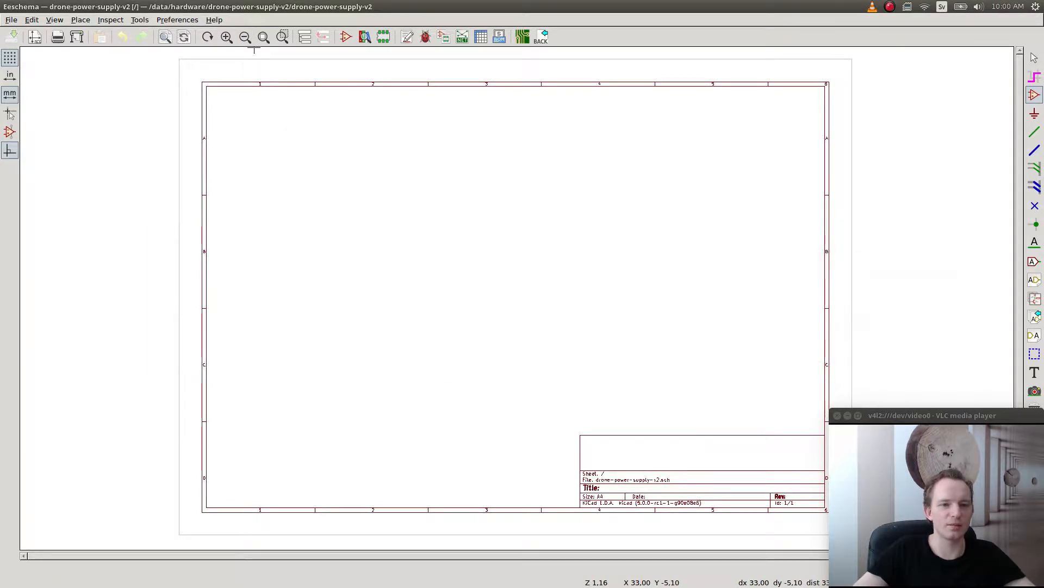
key("alt+Tab")
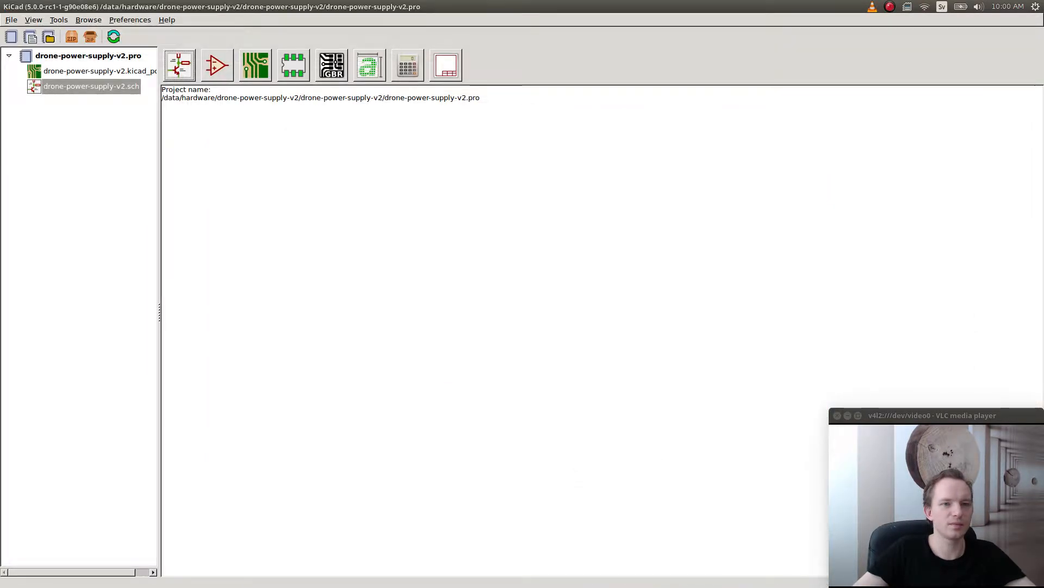
key("alt+p")
key("Left")
key("Right")
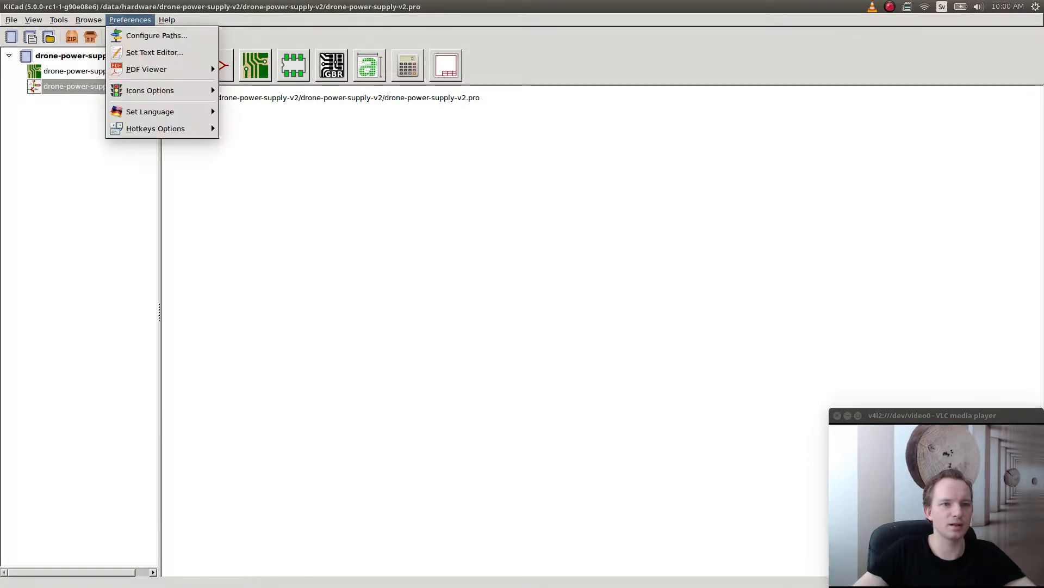
key("Down")
key("Return")
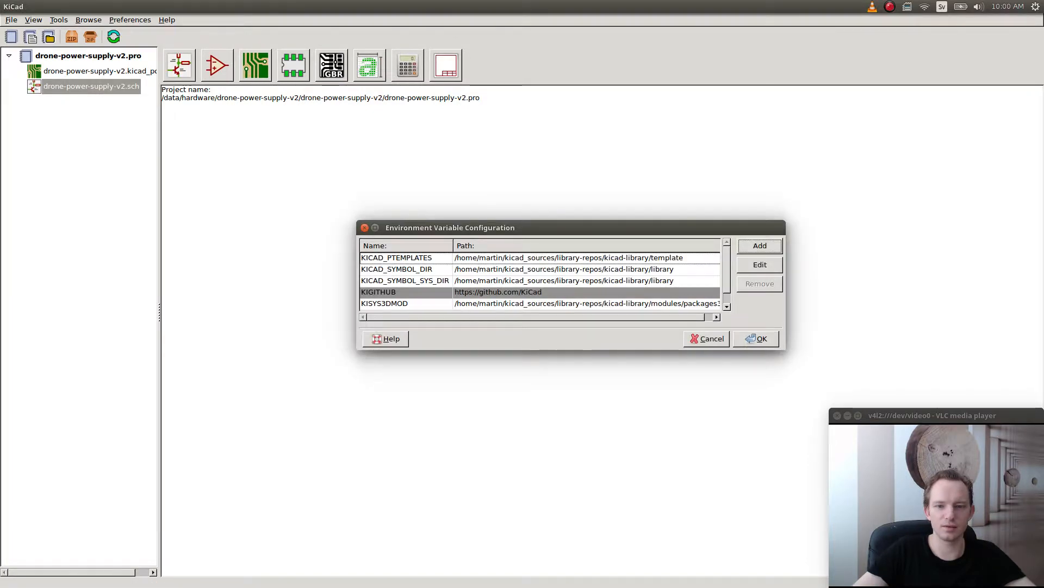
- Rename the KICAD_SYMBOL_SYS_DIR environment variable to KICAD_SYS_SYMBOL_DIR and accept the path configuration
key("Up")
key("Tab")
key("Return")
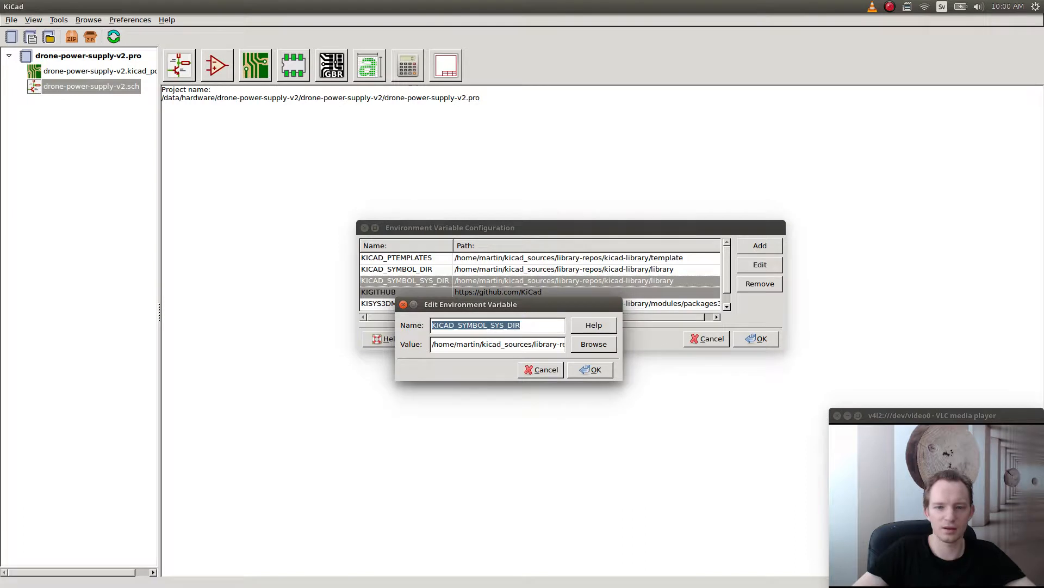
left_click(458, 325)
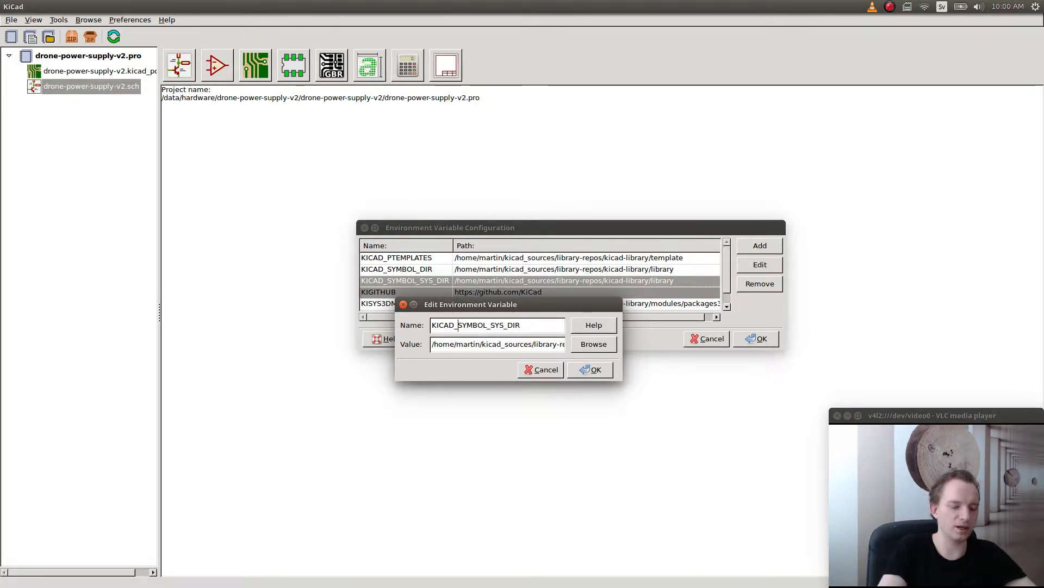
type("SYS_")
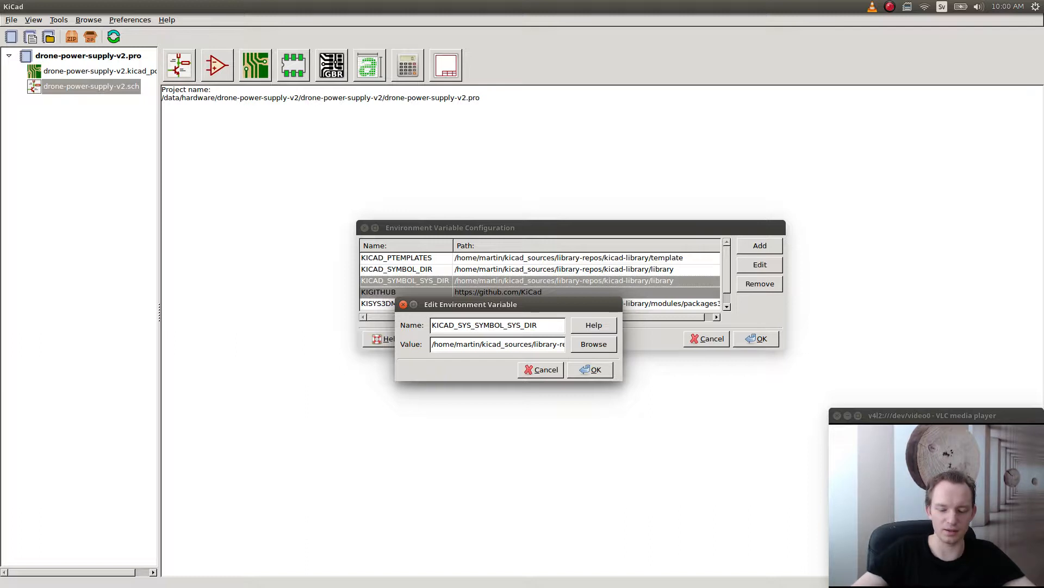
key("BackSpace")
key("BackSpace")
key("BackSpace")
key("BackSpace")
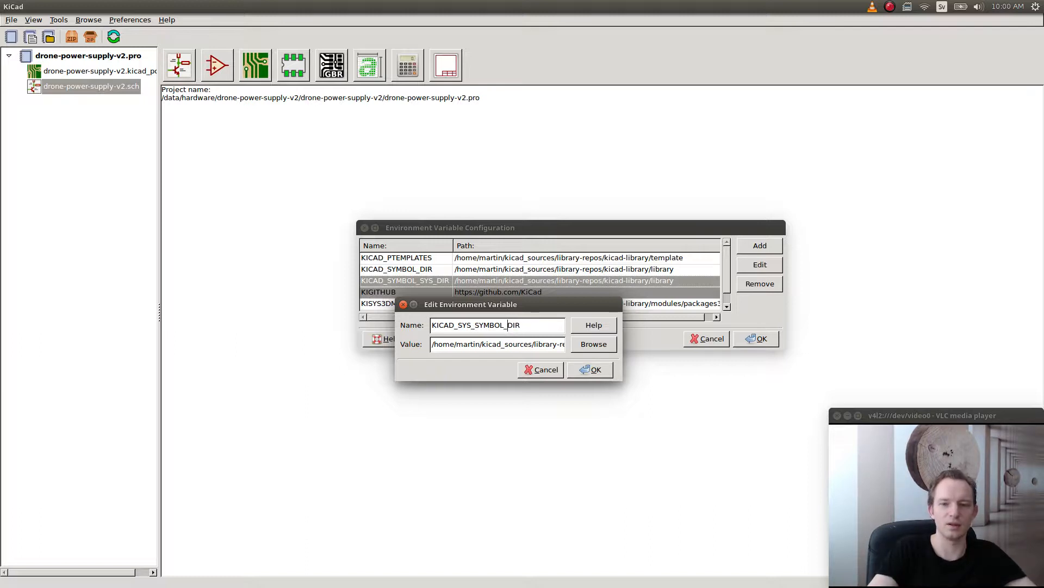
key("Return")
key("Return")
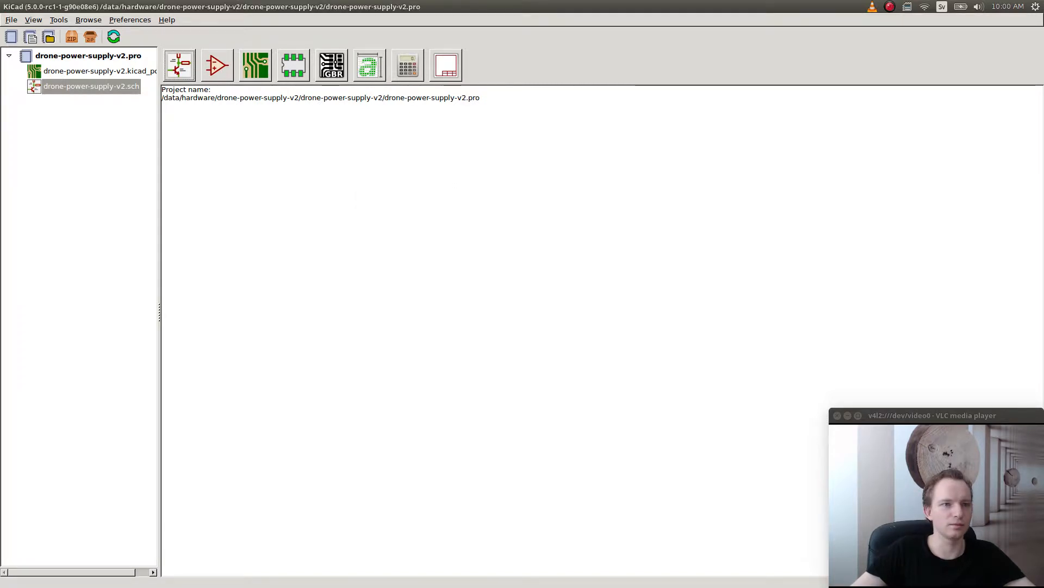
- Switch to the Eeschema schematic, check the KICAD_SYS_SYMBOL_DIR path substitution in the symbol library tables, and accept the dialog
left_click(130, 21)
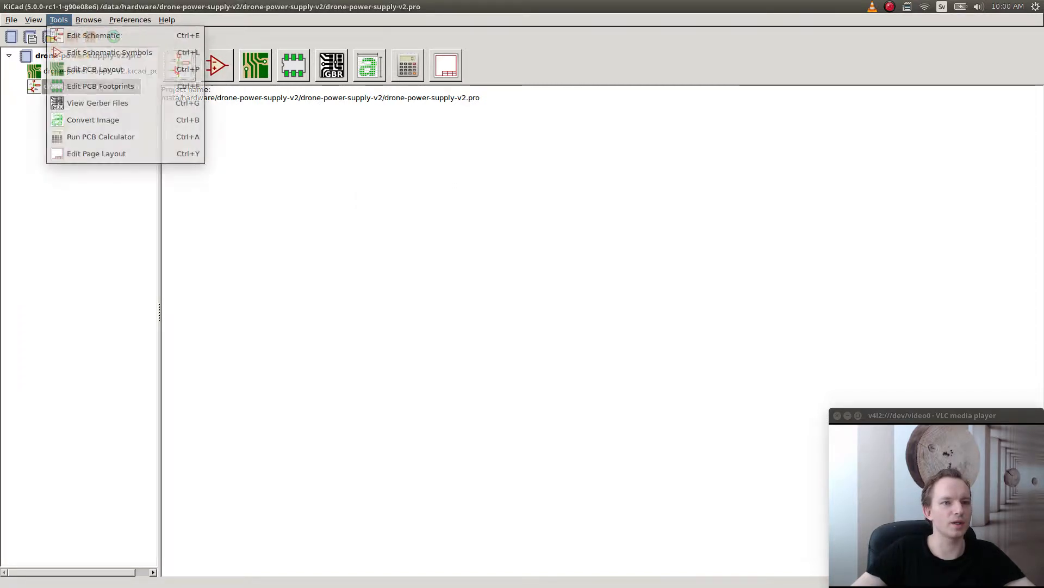
mouse_move(58, 19)
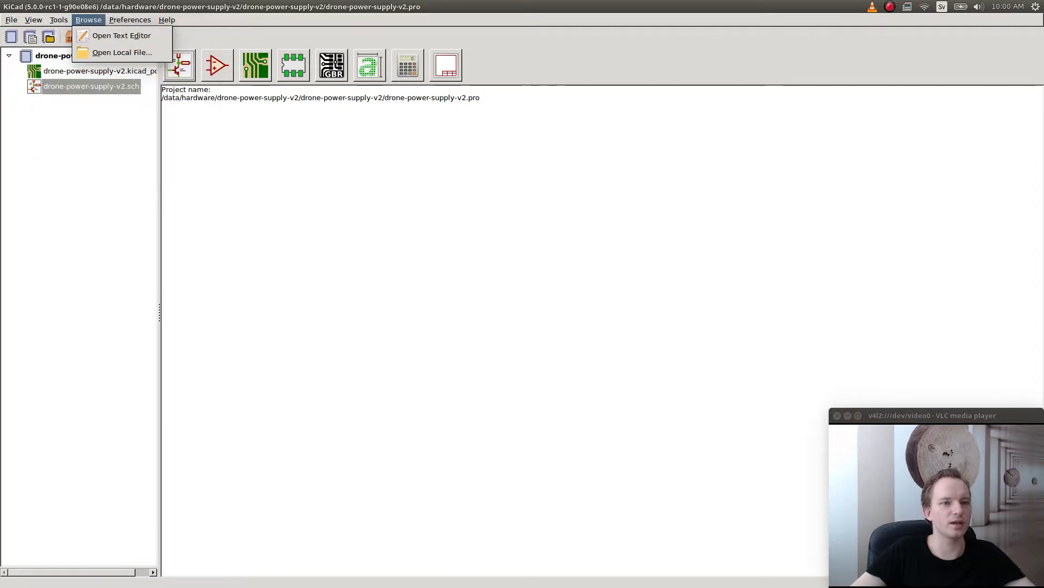
left_click(93, 35)
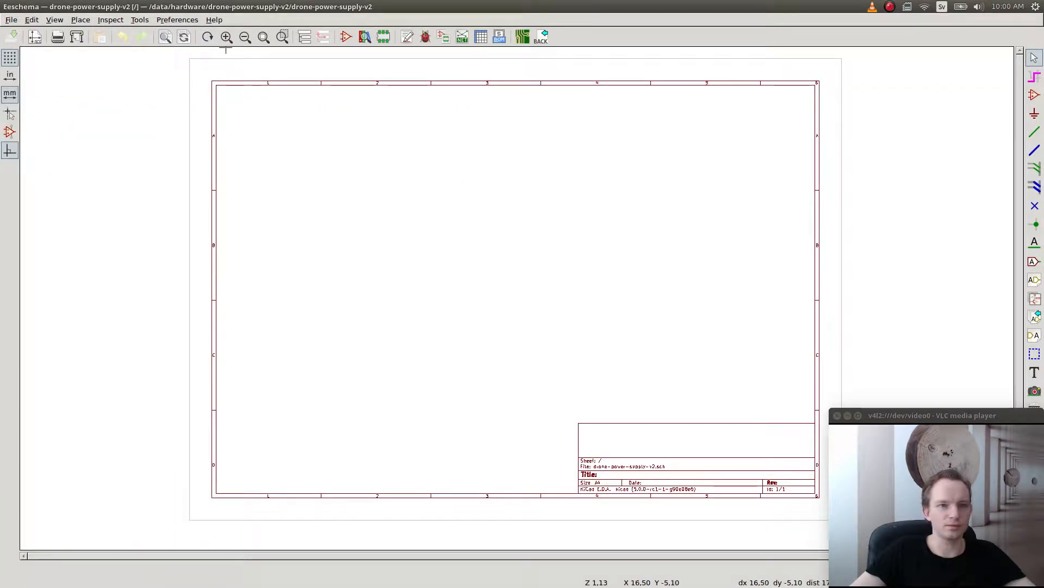
left_click(177, 20)
left_click(230, 35)
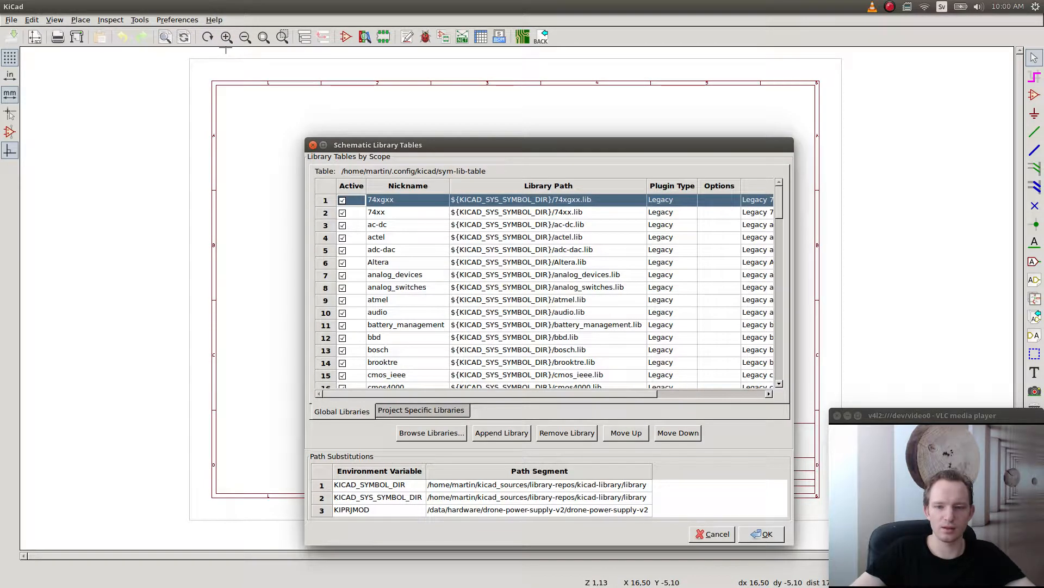
left_click(762, 534)
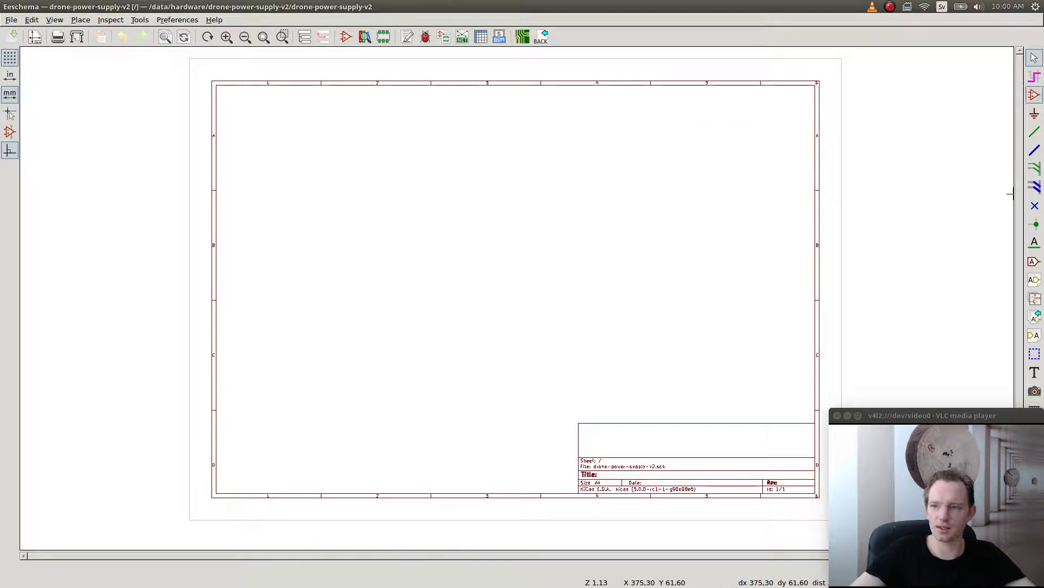
- Start adding a symbol, review and dismiss the library loading errors, and look through the ac-dc library in the symbol chooser
key("a")
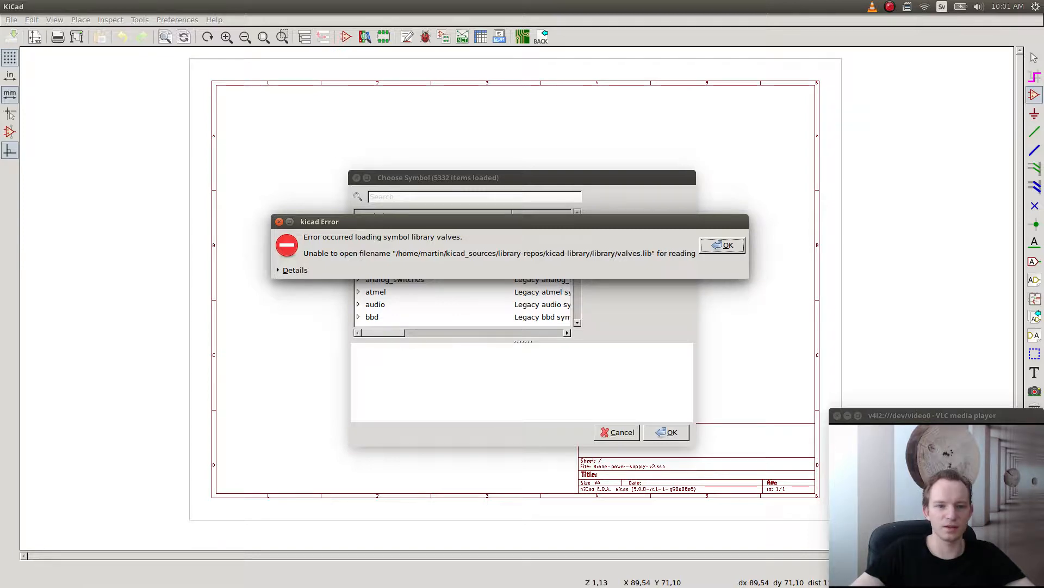
key("alt+d")
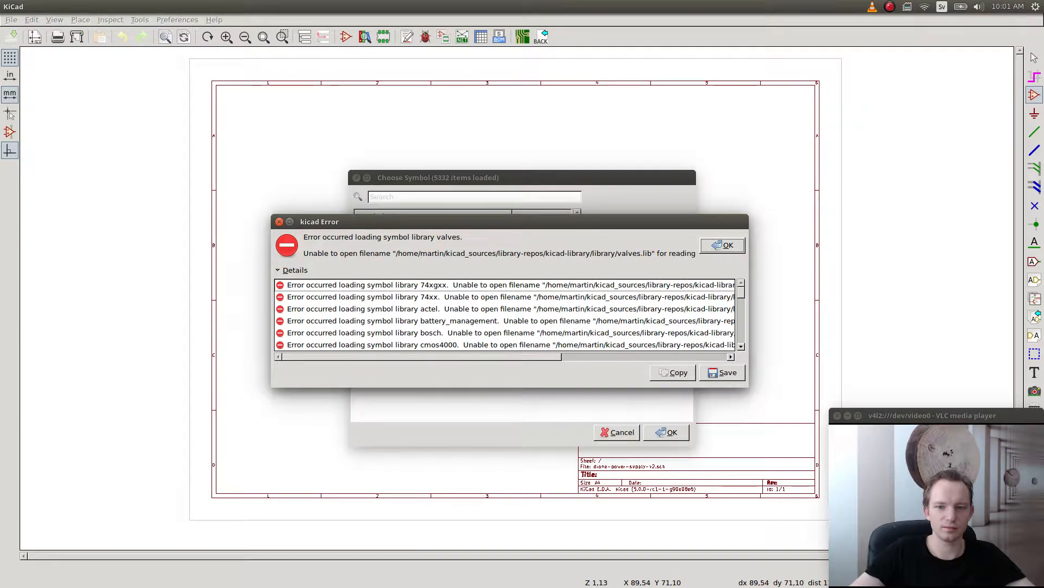
key("Return")
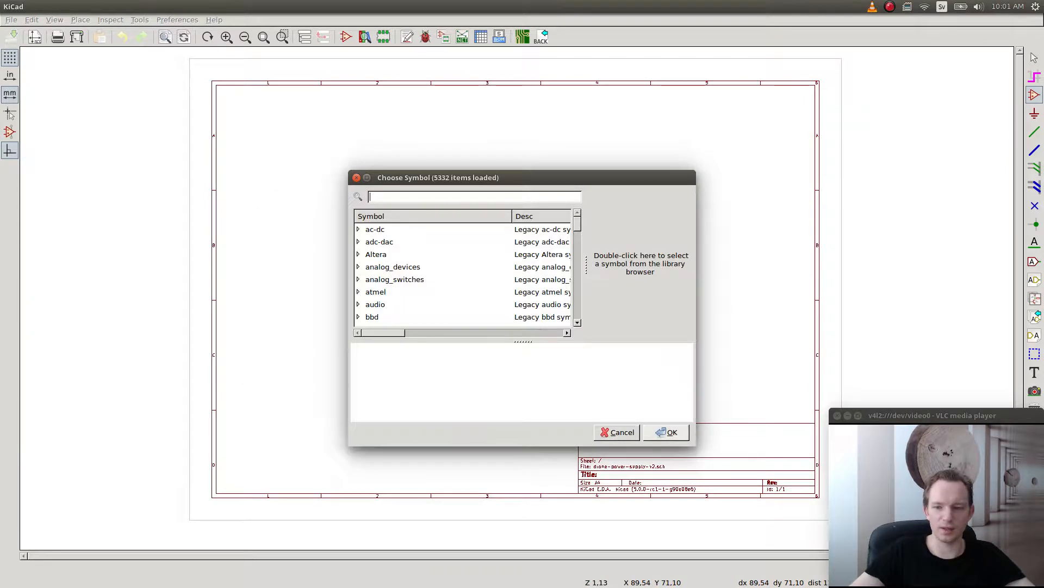
left_click(358, 229)
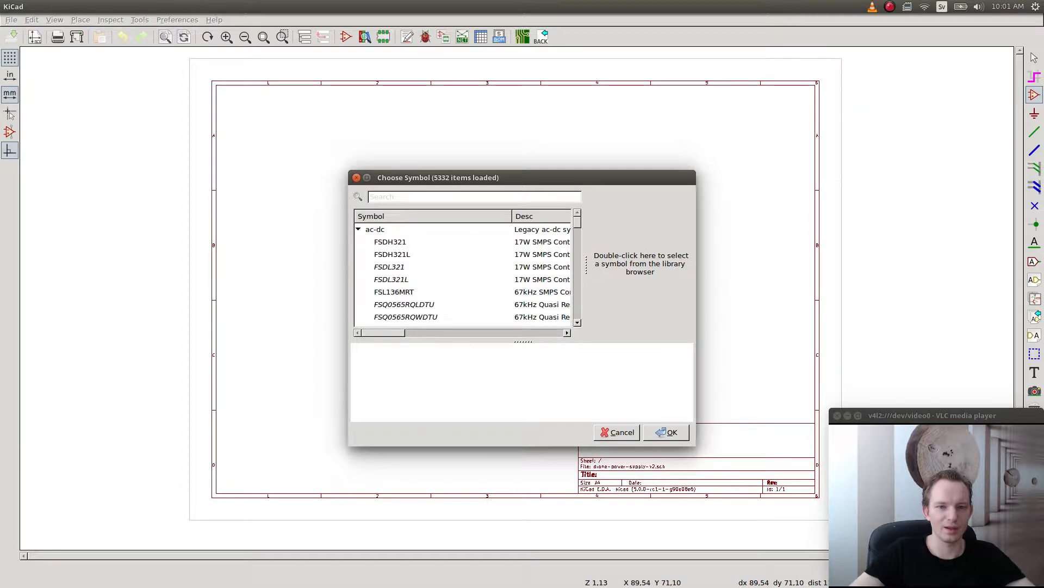
left_click(358, 229)
left_click(395, 197)
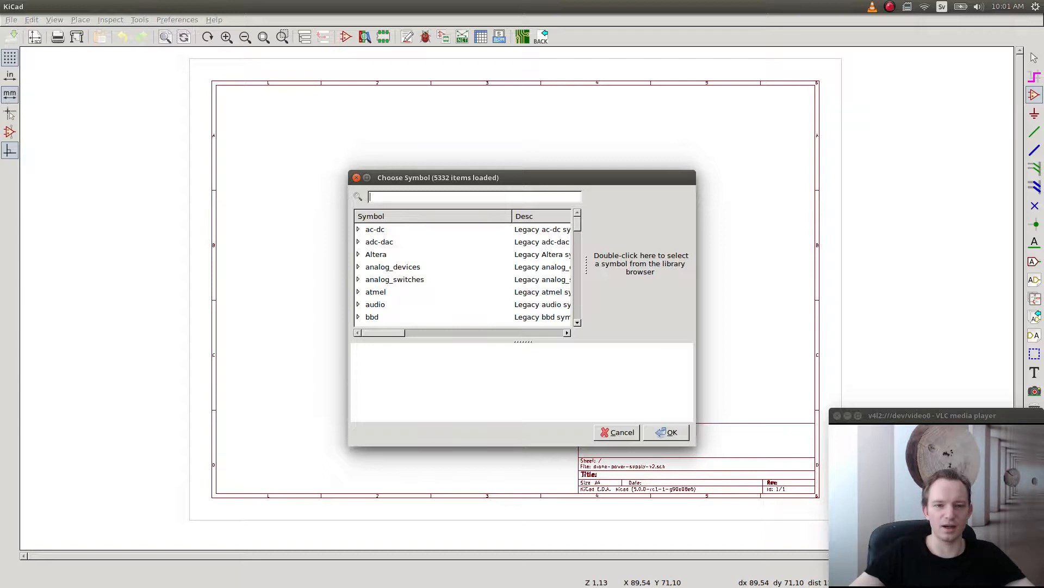
left_click_drag(522, 177, 521, 147)
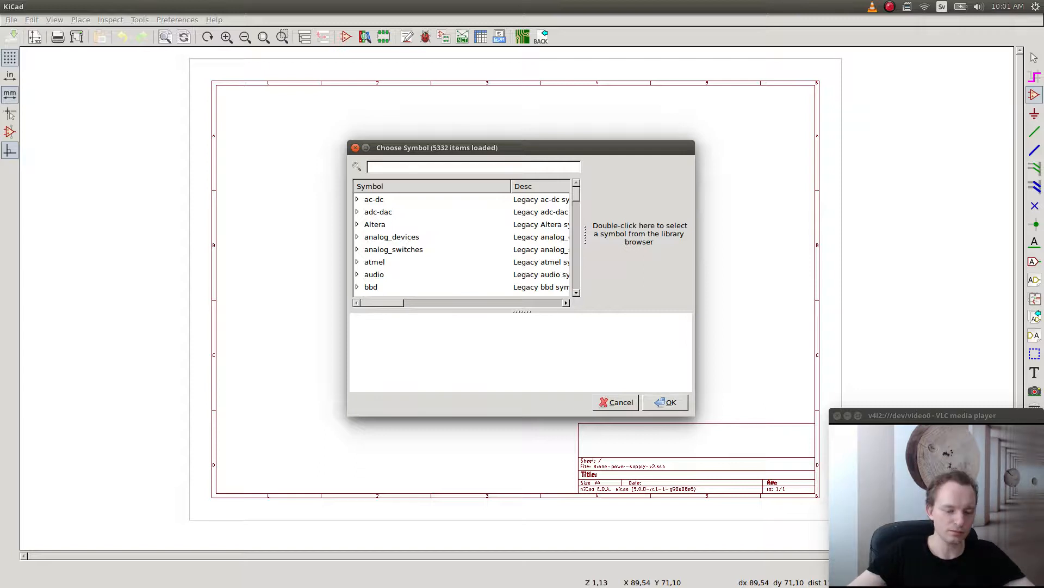
- Search the symbols for "tps" and place the TPS54360DDA converter in the upper-left part of the schematic sheet
type("tps")
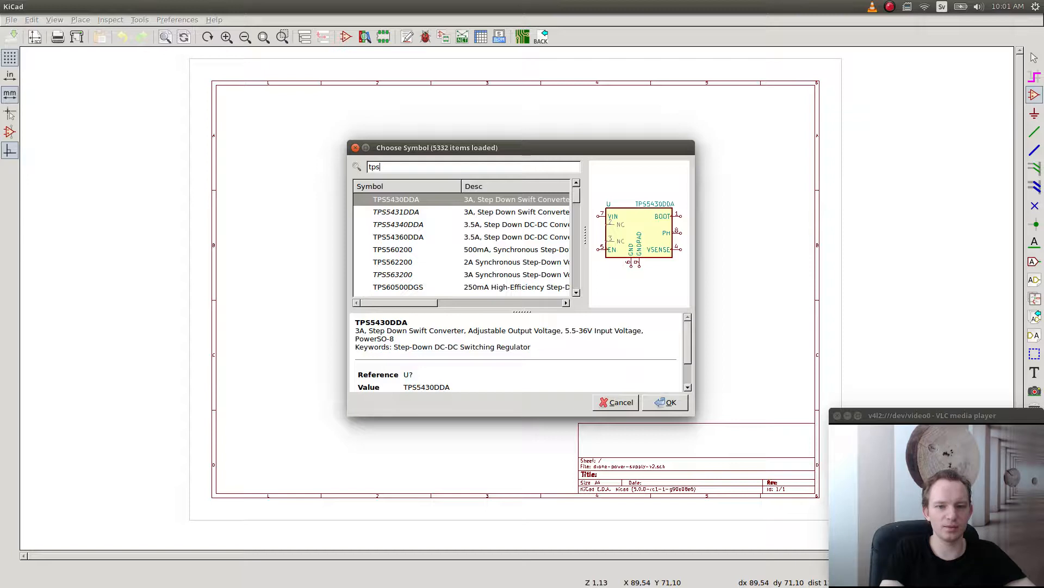
key("Down")
key("Down")
key("Down")
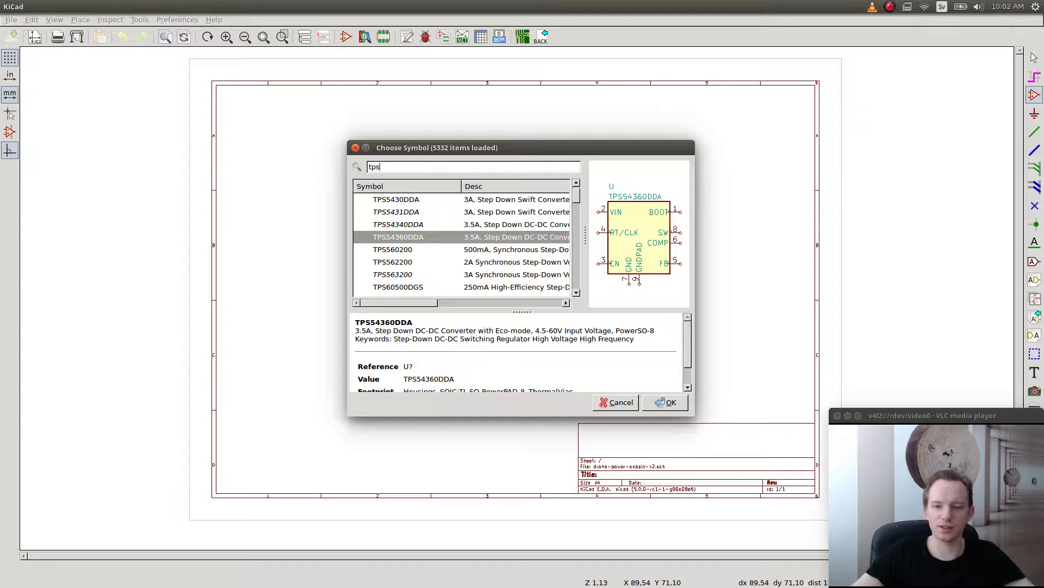
left_click(666, 402)
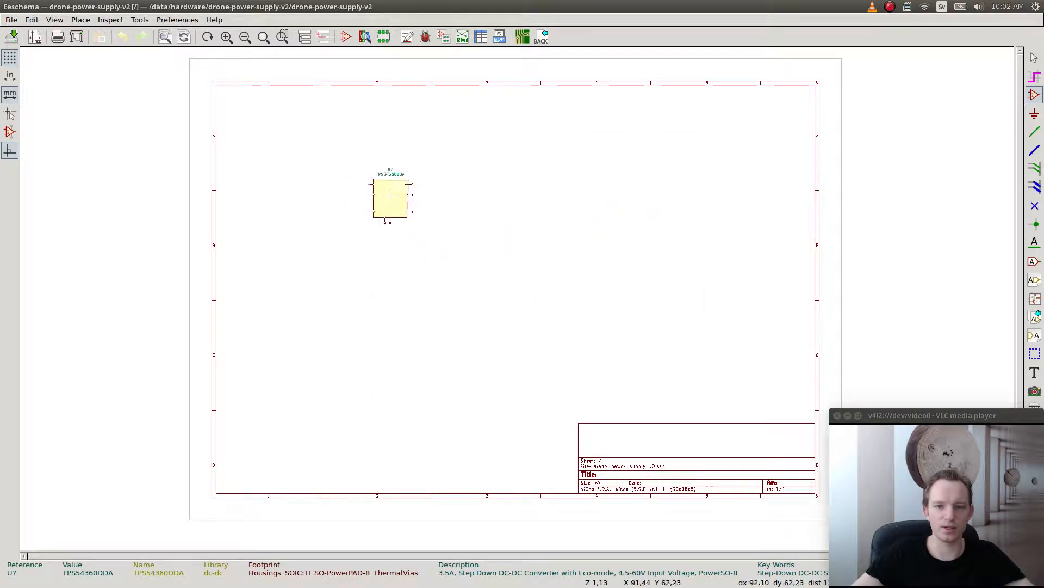
left_click(341, 173)
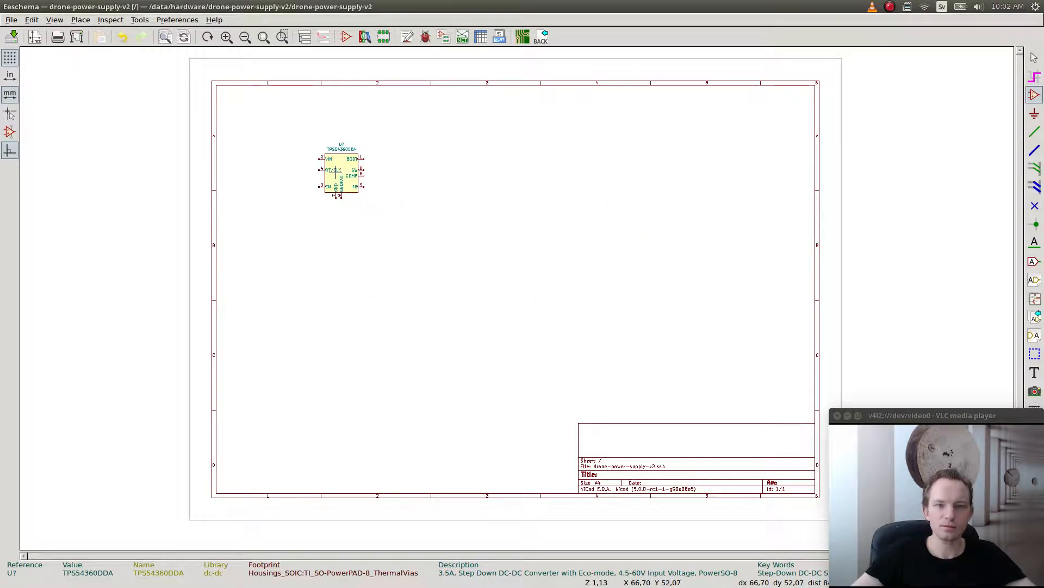
scroll(336, 173, "up", 3)
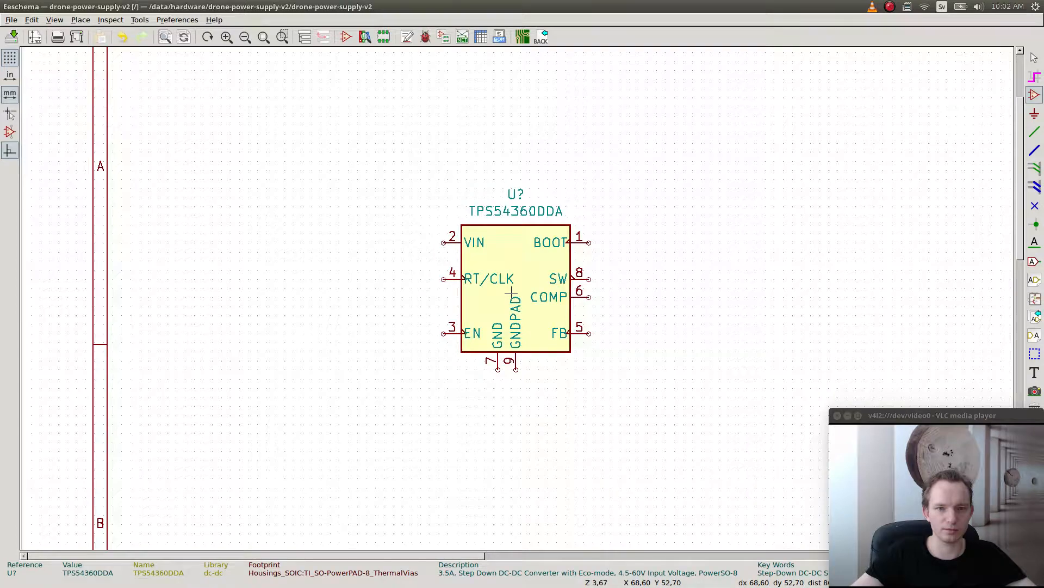
key("Escape")
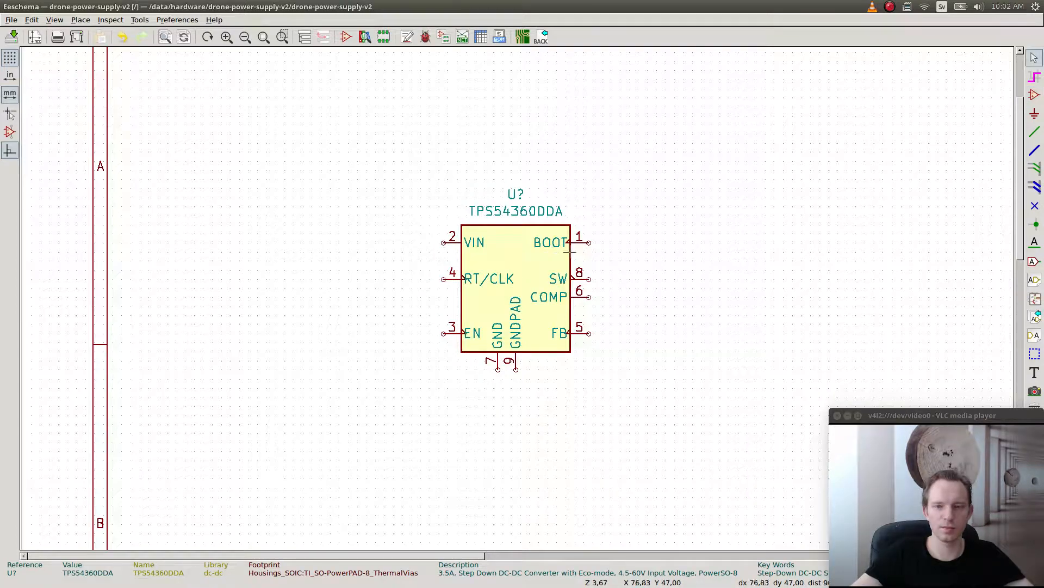
- Switch to Firefox and examine the TPS54360 part variants in the Mouser search results
key("alt+Tab")
key("Tab")
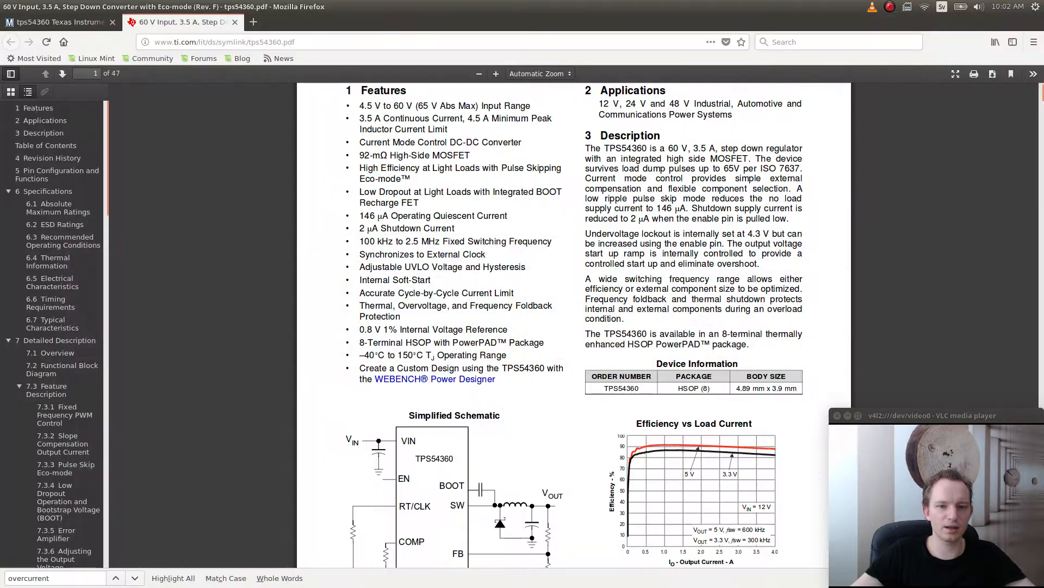
key("ctrl+Tab")
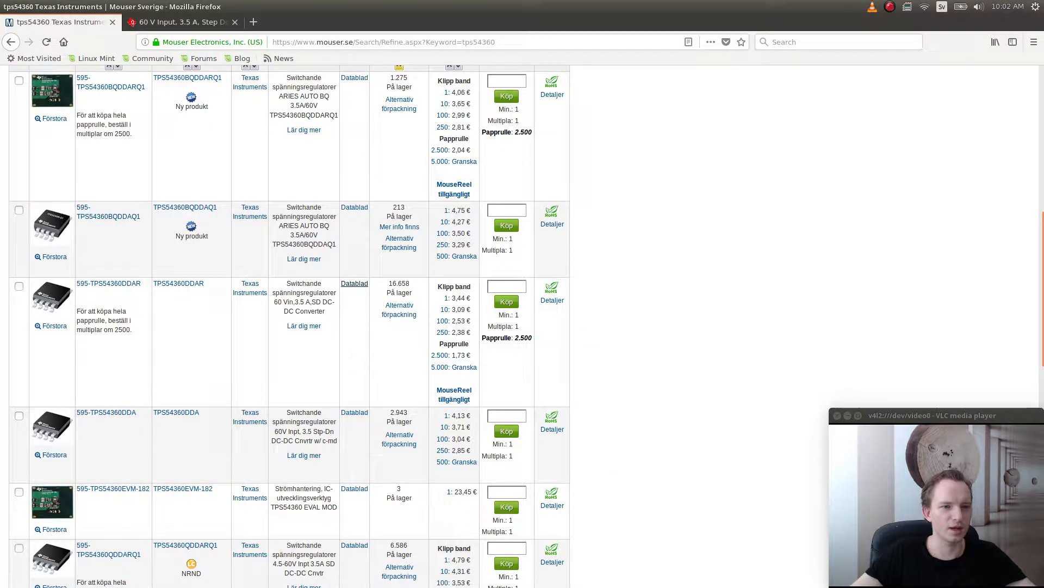
scroll(106, 321, "down", 3)
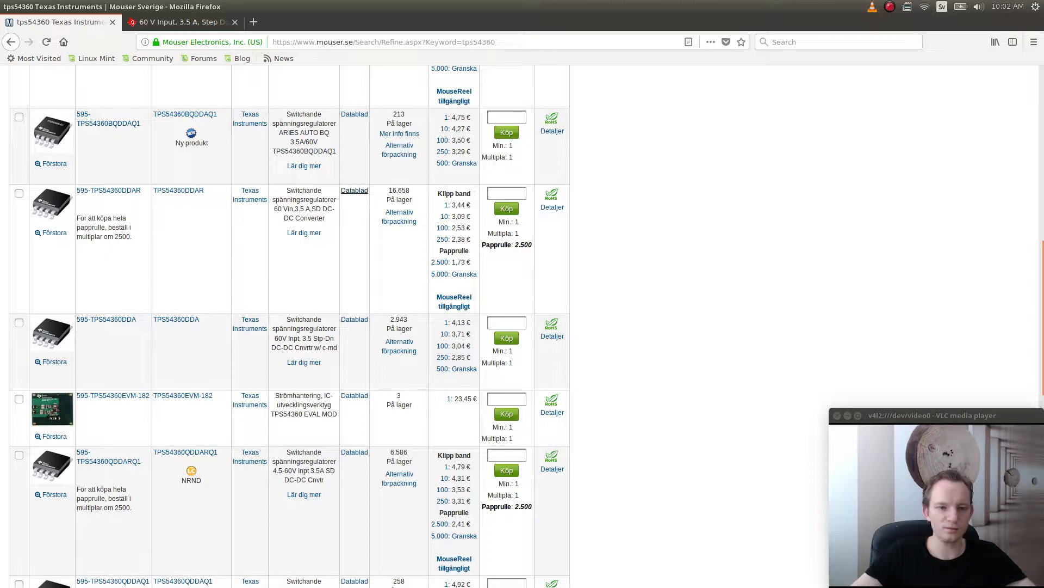
- Search the TPS54360 datasheet for "DDA" and go through its occurrences up to the 5 V output design example
key("ctrl+Tab")
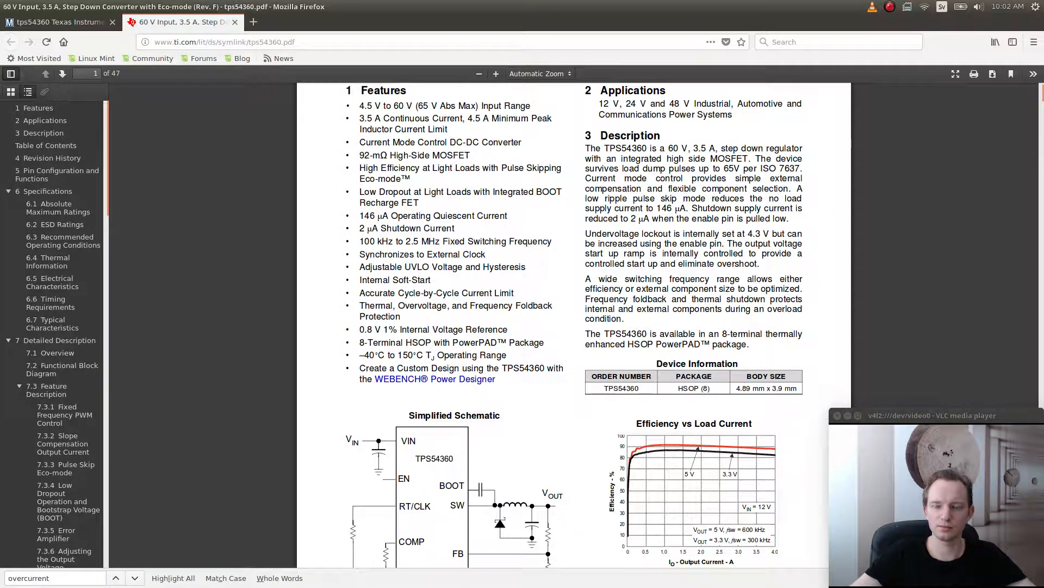
scroll(574, 324, "down", 2)
key("ctrl+f")
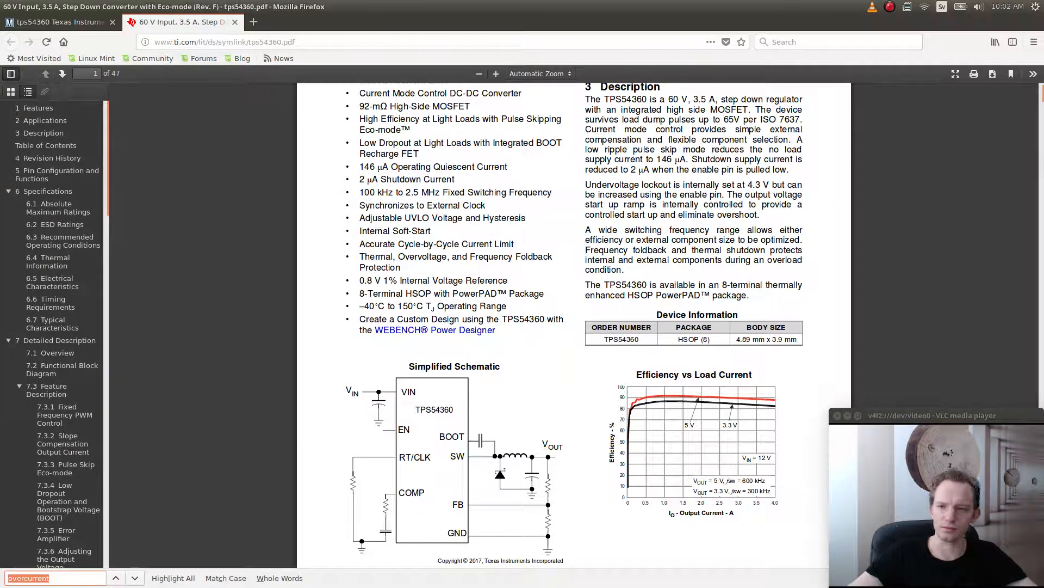
type("DDA")
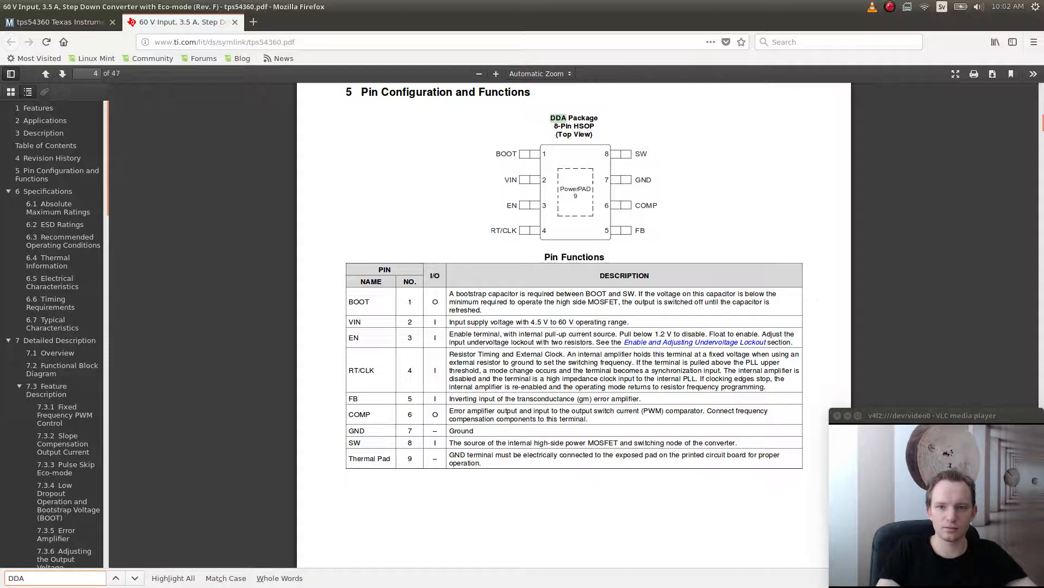
key("Return")
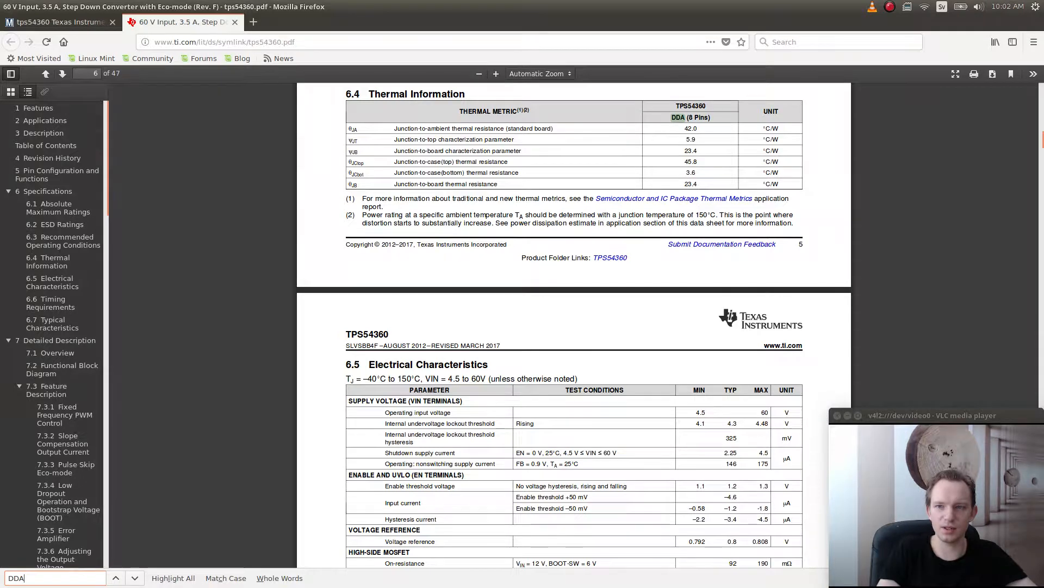
key("Return")
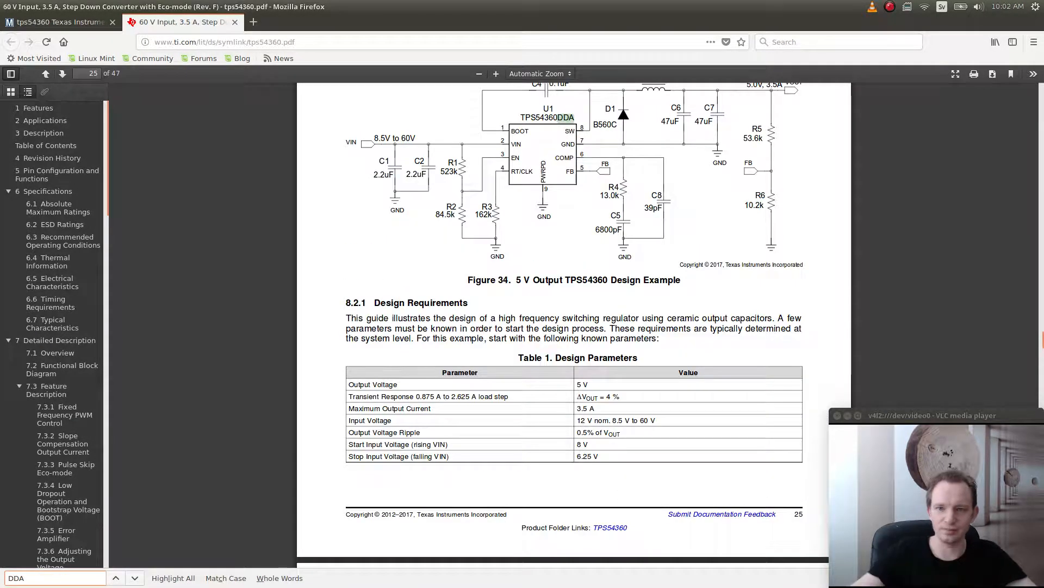
- Return to the Mouser results and search the web in a new browser tab for the "ARIES AUTO BQ" wording in the TPS54360BQDDAQ1 description
key("alt+Tab")
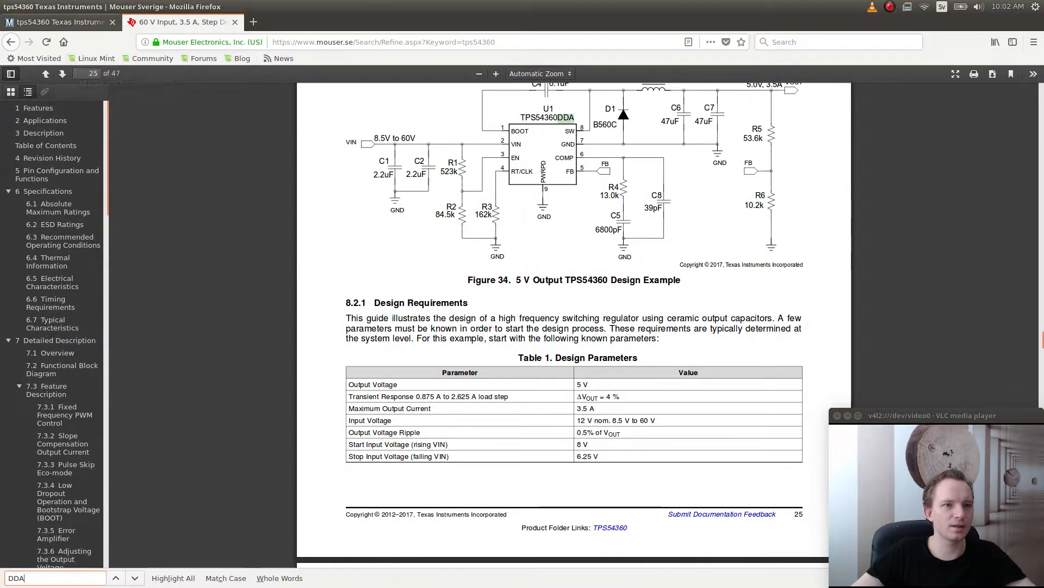
left_click(60, 22)
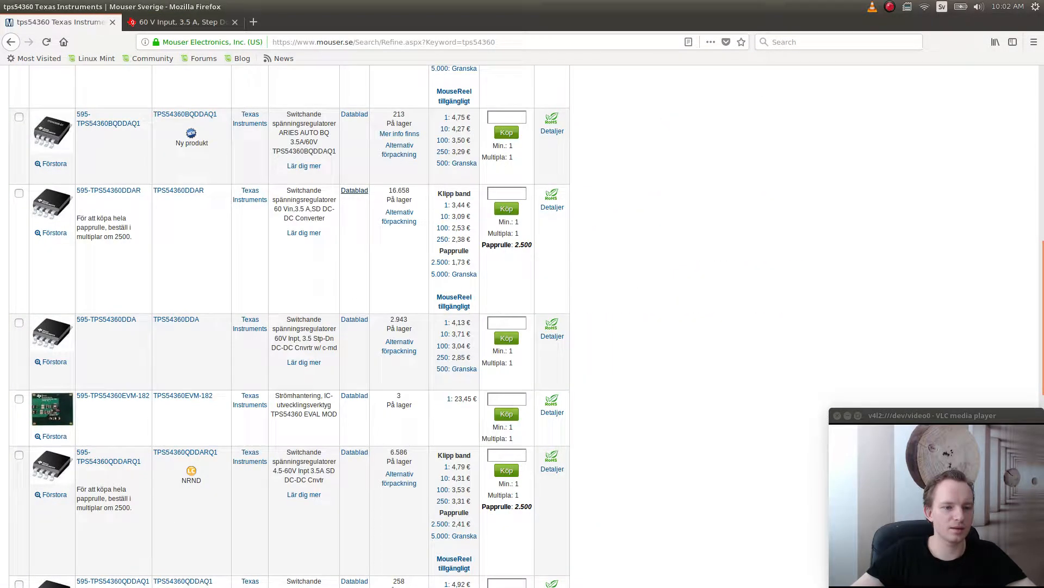
scroll(288, 326, "up", 3)
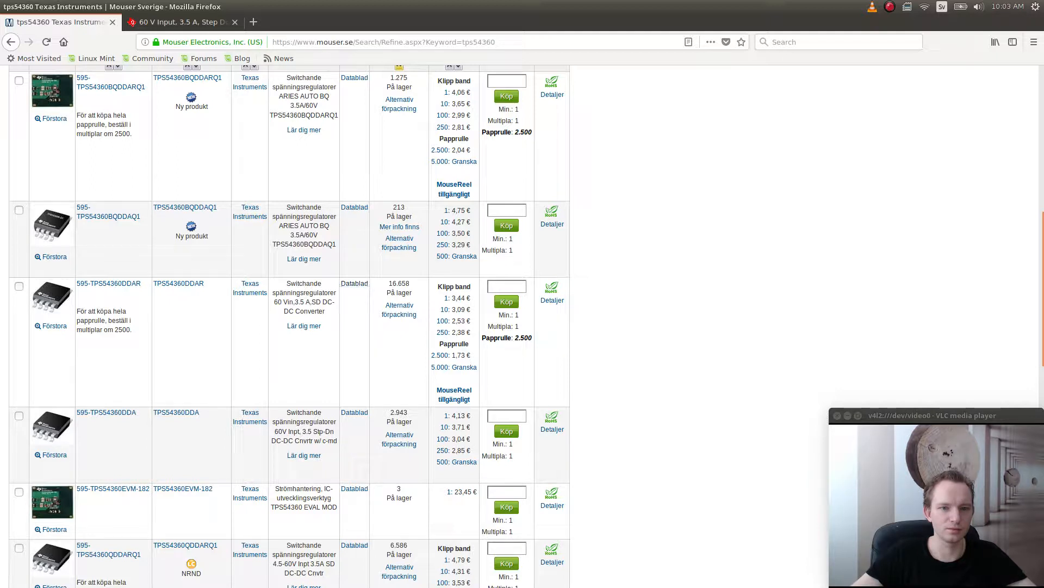
left_click_drag(280, 226, 329, 226)
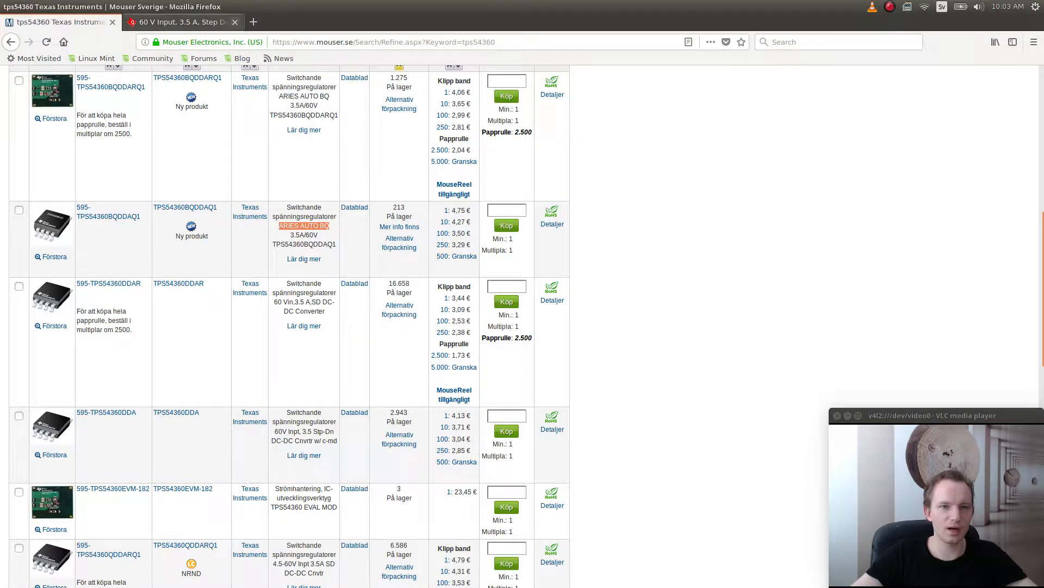
key("ctrl+t")
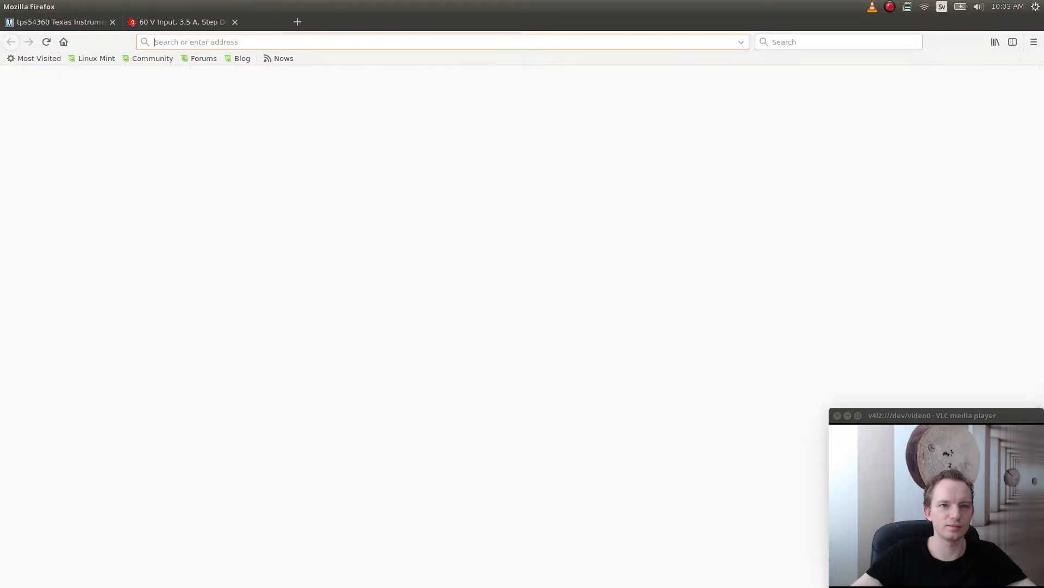
key("ctrl+k")
type("ARIES AUTO BQ")
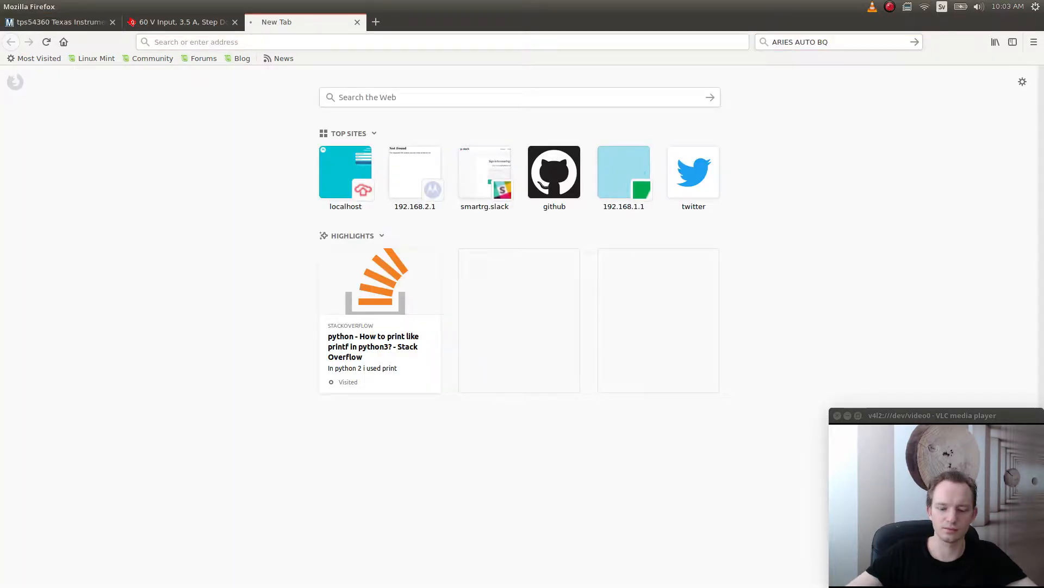
key("Return")
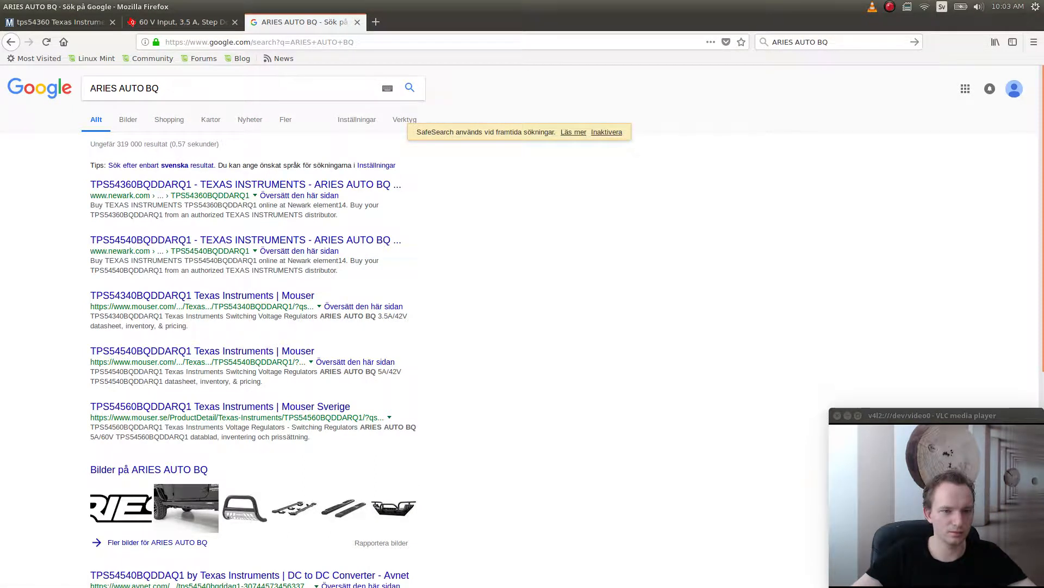
scroll(245, 185, "down", 1)
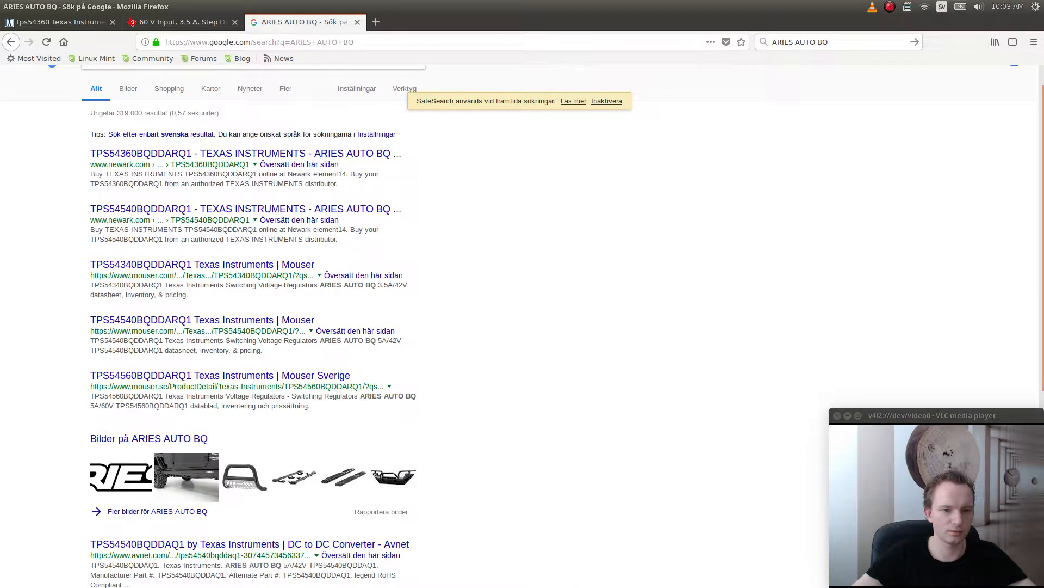
- Search the TPS54360 datasheet for "ARIES AUTO BQ" and for the shorter phrase "AUTO BQ"
left_click(180, 22)
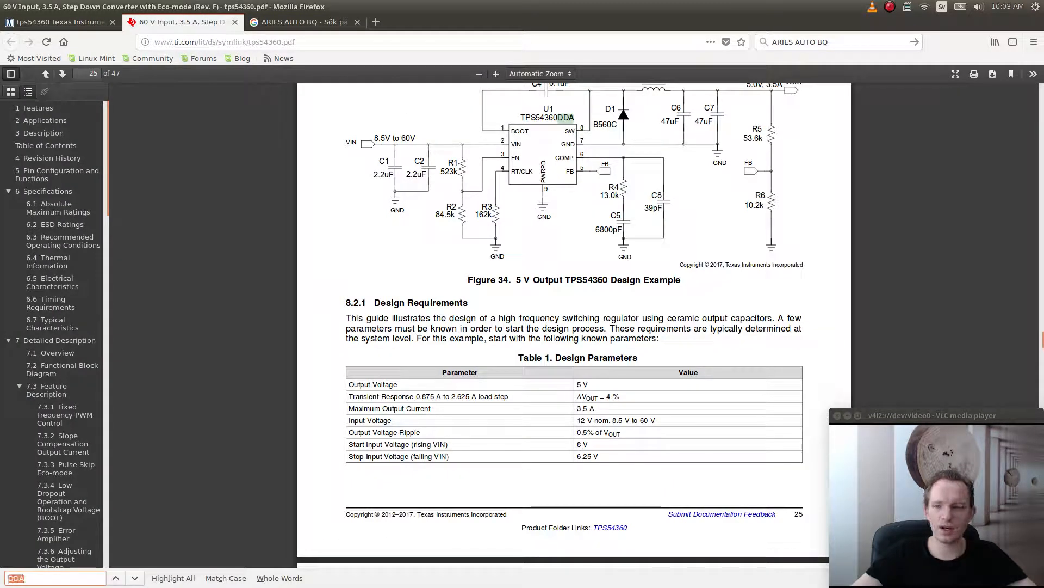
type("ARIES AUTO BQ")
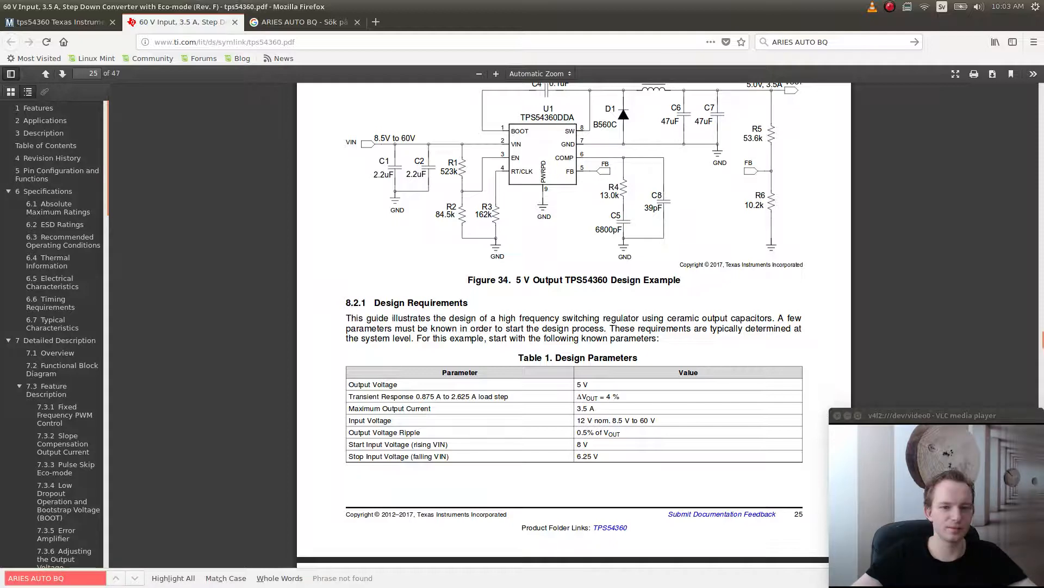
key("ctrl+a")
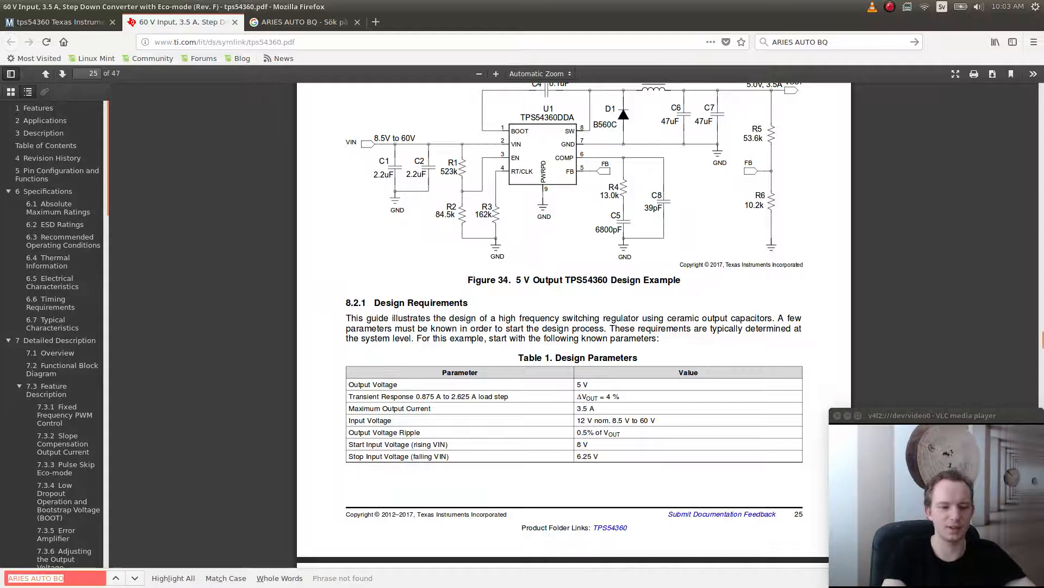
type("AUTO B")
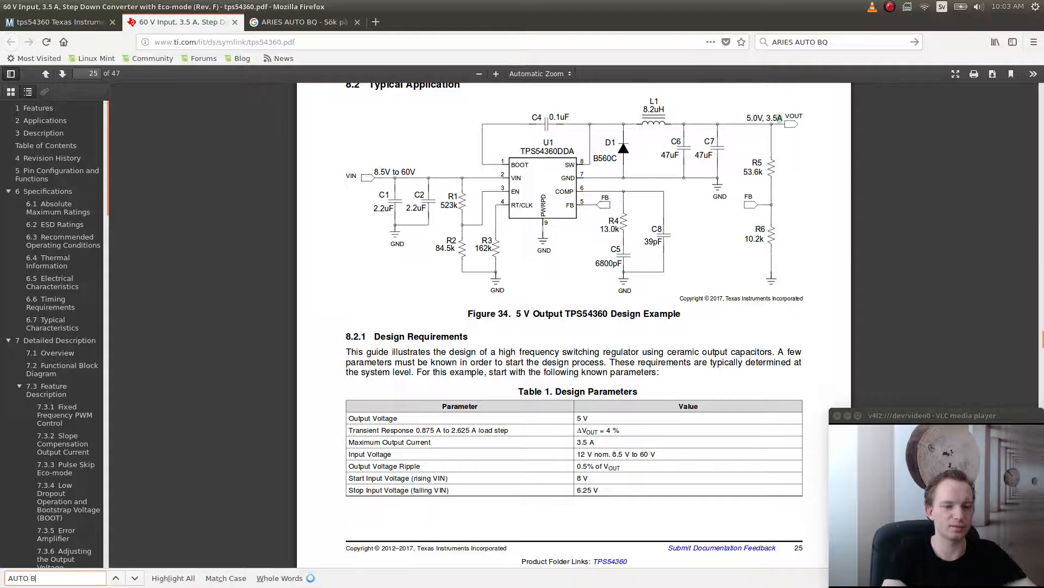
type("Q")
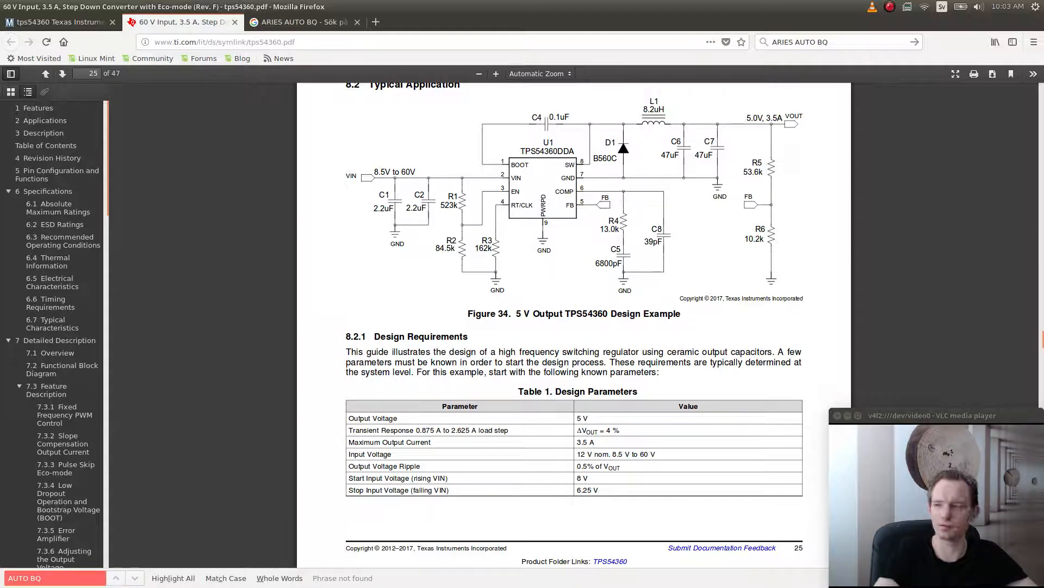
key("alt")
- Copy the part number TPS54360DDAR from the Mouser results, search the web for it and look through the hits
left_click(60, 23)
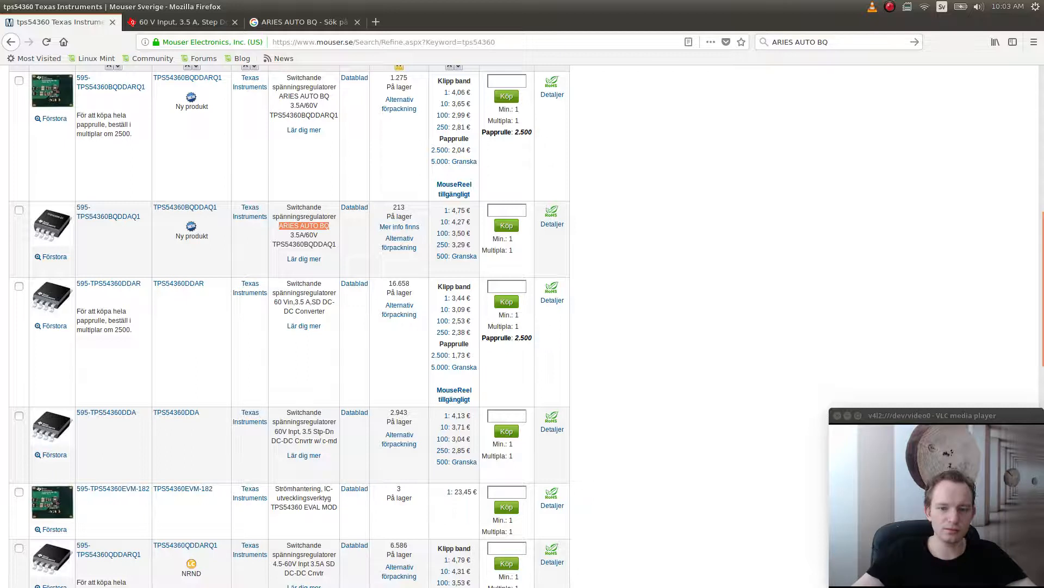
scroll(288, 326, "down", 3)
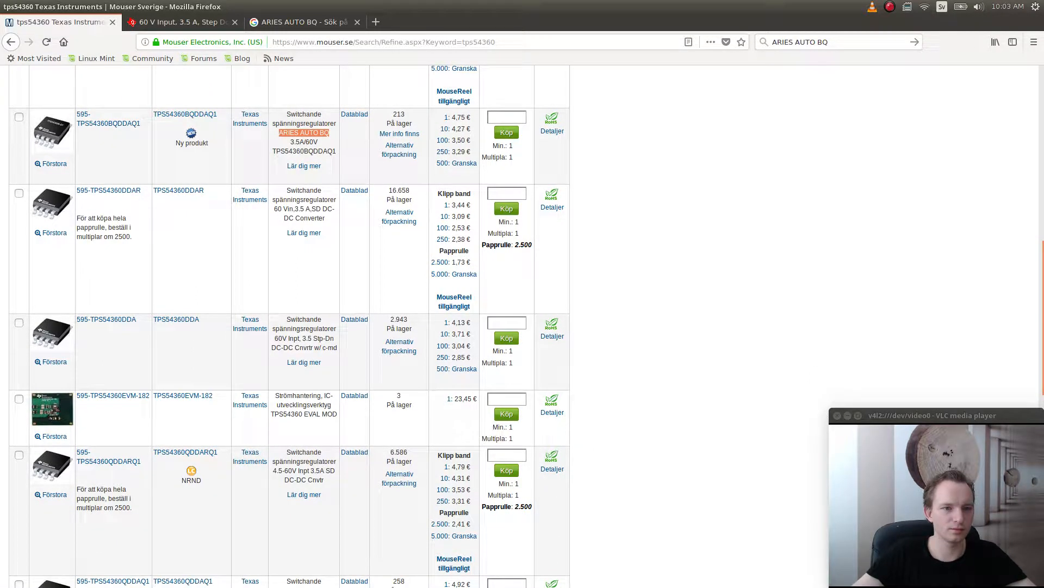
left_click_drag(206, 190, 154, 191)
key("ctrl+c")
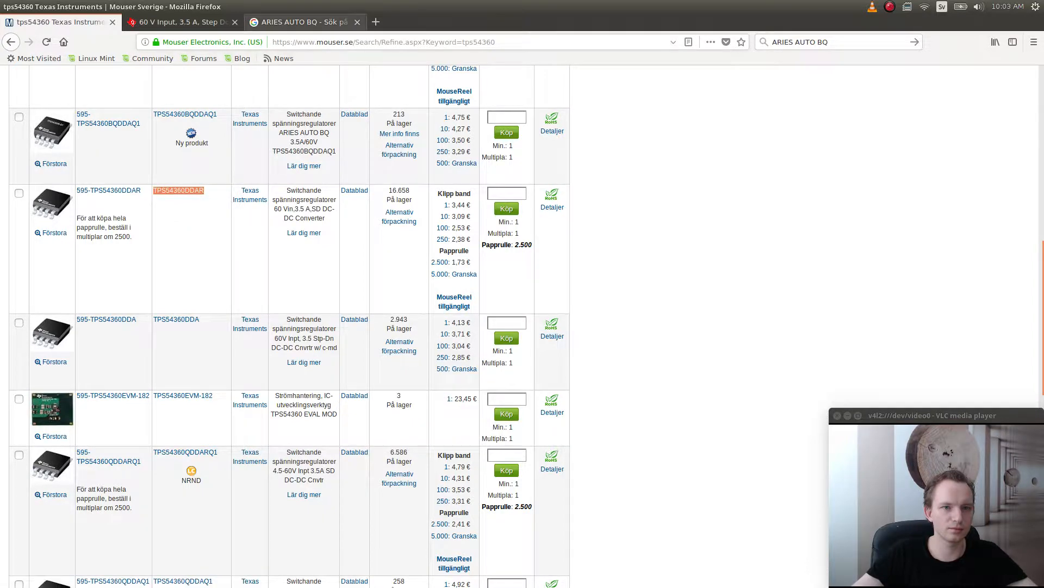
left_click(302, 22)
key("ctrl+k")
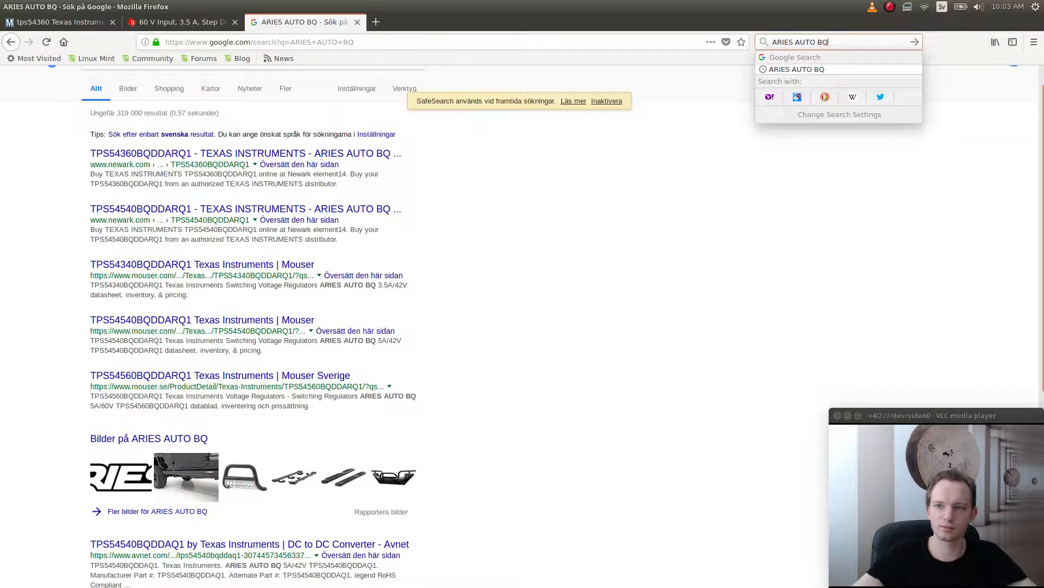
key("ctrl+a")
key("ctrl+v")
key("Return")
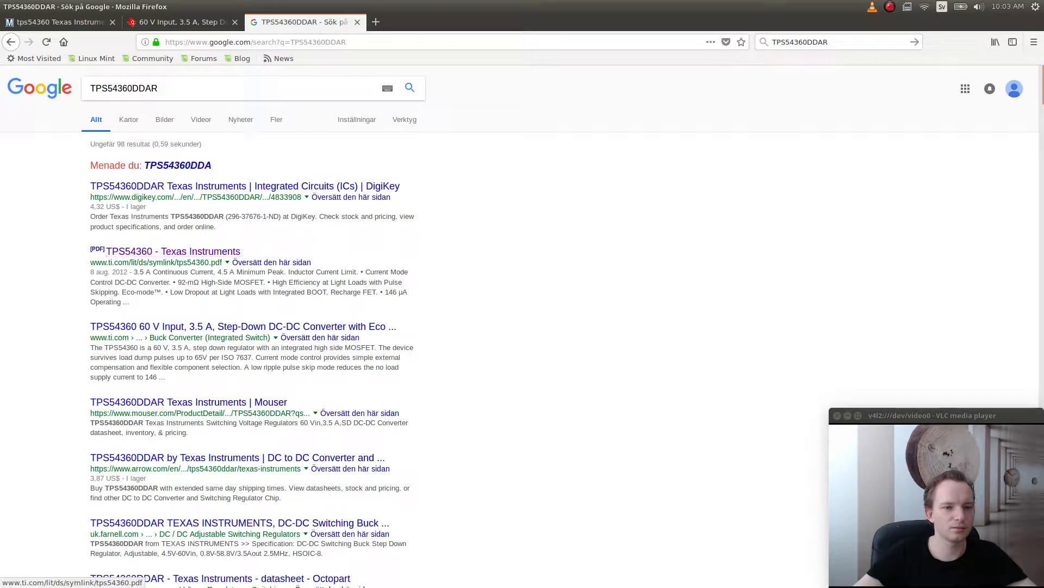
scroll(251, 326, "down", 3)
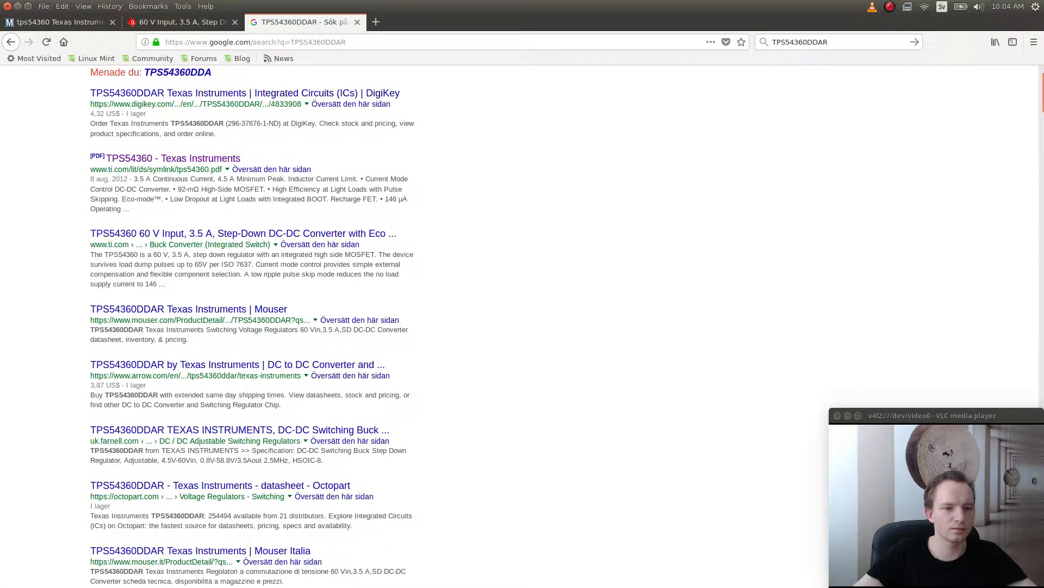
- Go further through the TPS54360 datasheet pages and search it for "product code"
left_click(183, 22)
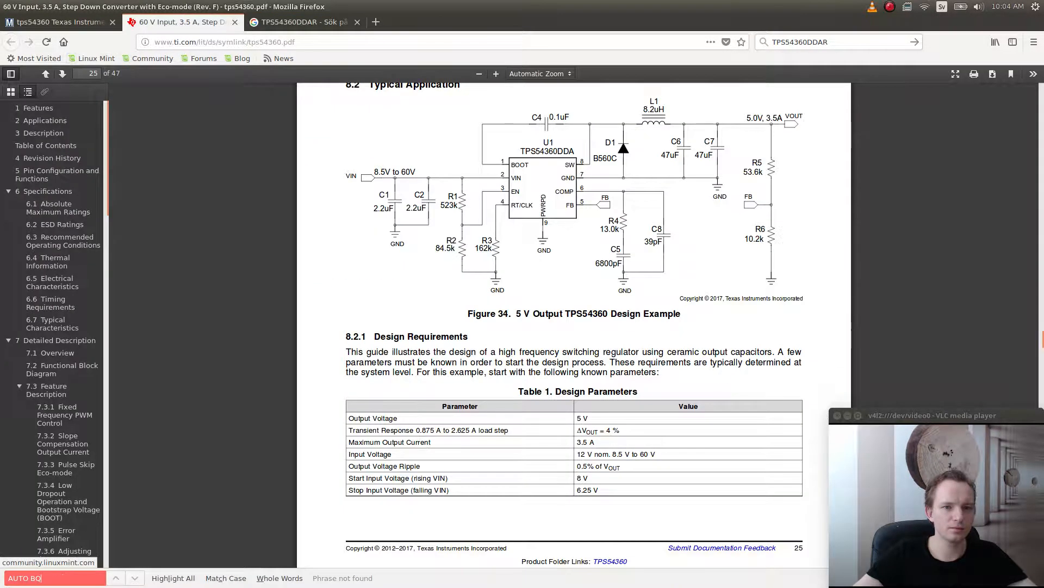
scroll(574, 326, "down", 5)
scroll(574, 327, "down", 3)
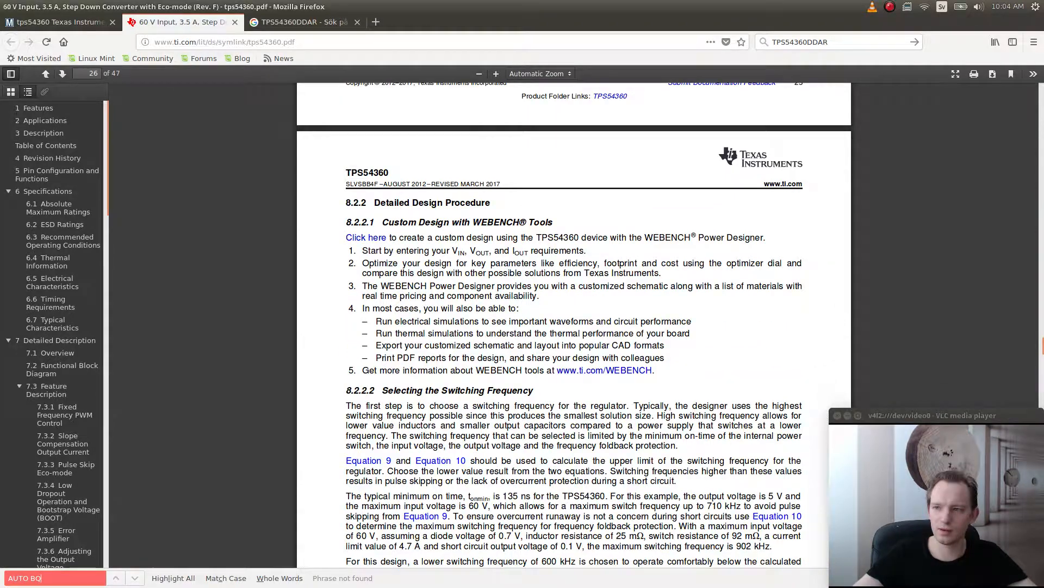
scroll(574, 326, "down", 15)
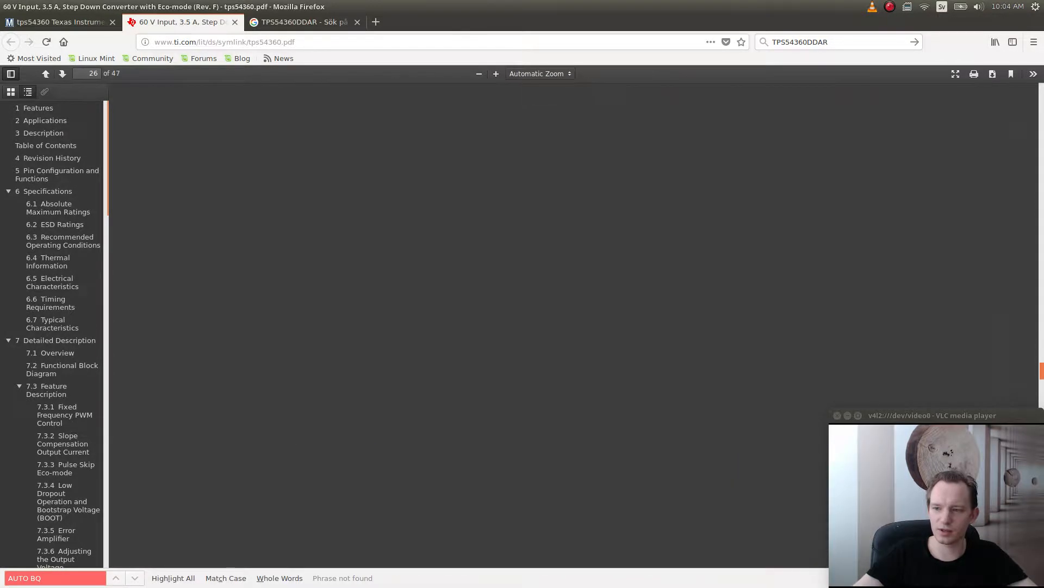
scroll(573, 326, "down", 20)
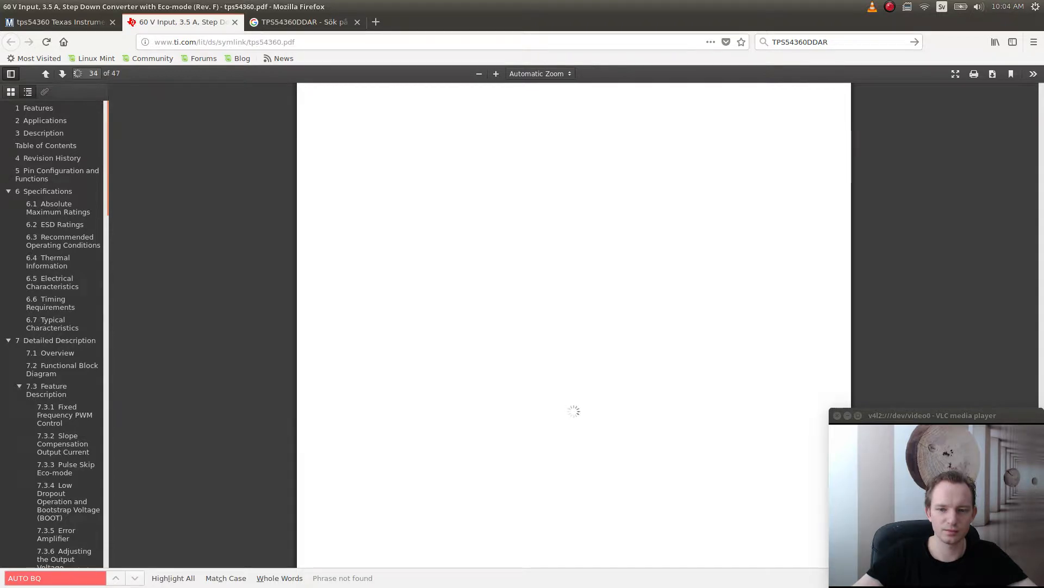
key("ctrl+f")
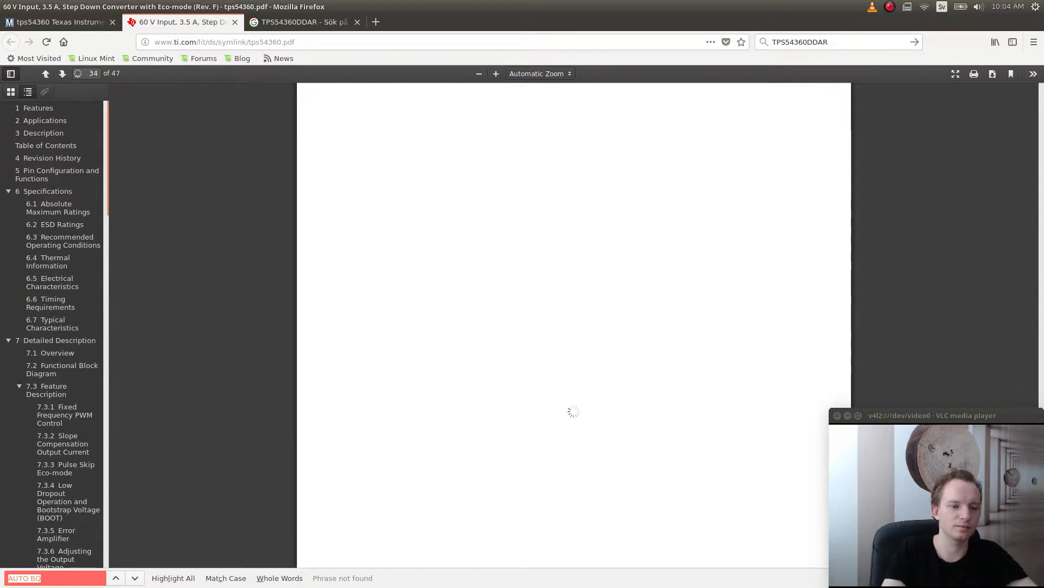
type("product code")
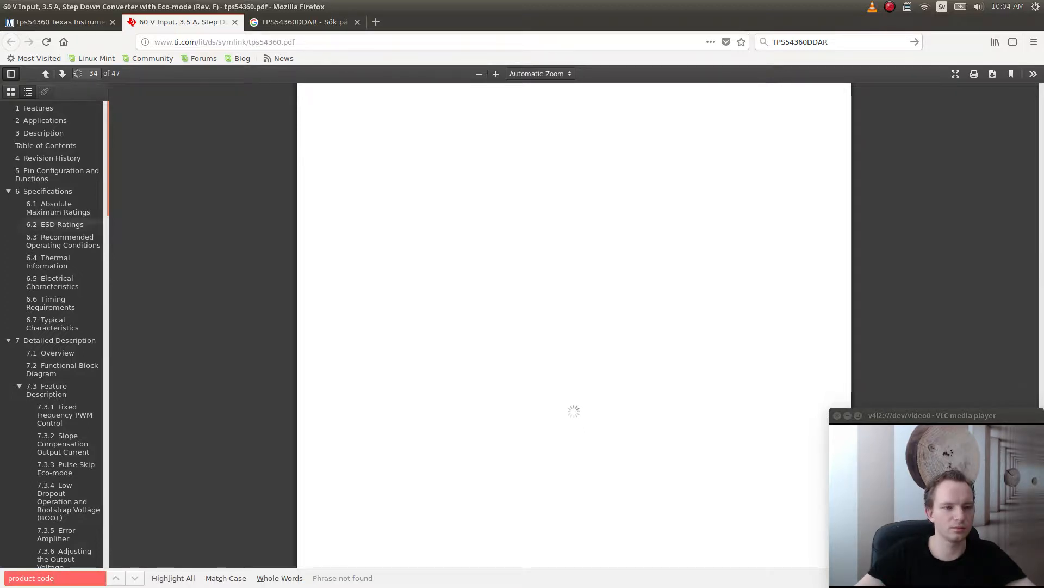
- Examine the packaging table in datasheet section 12, Mechanical, Packaging, and Orderable Information, and compare it with the Mouser listings
scroll(55, 327, "down", 10)
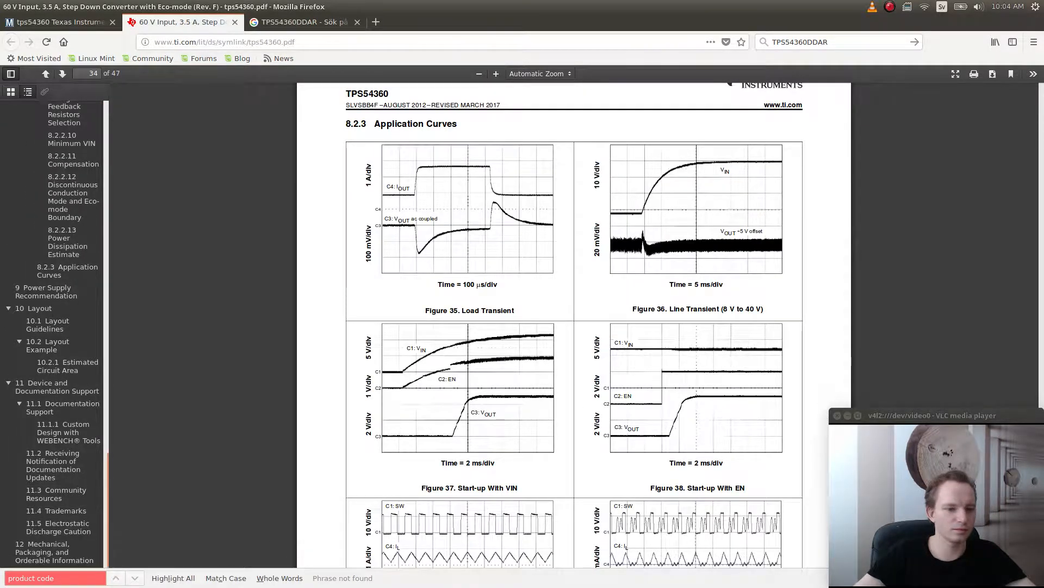
left_click(54, 552)
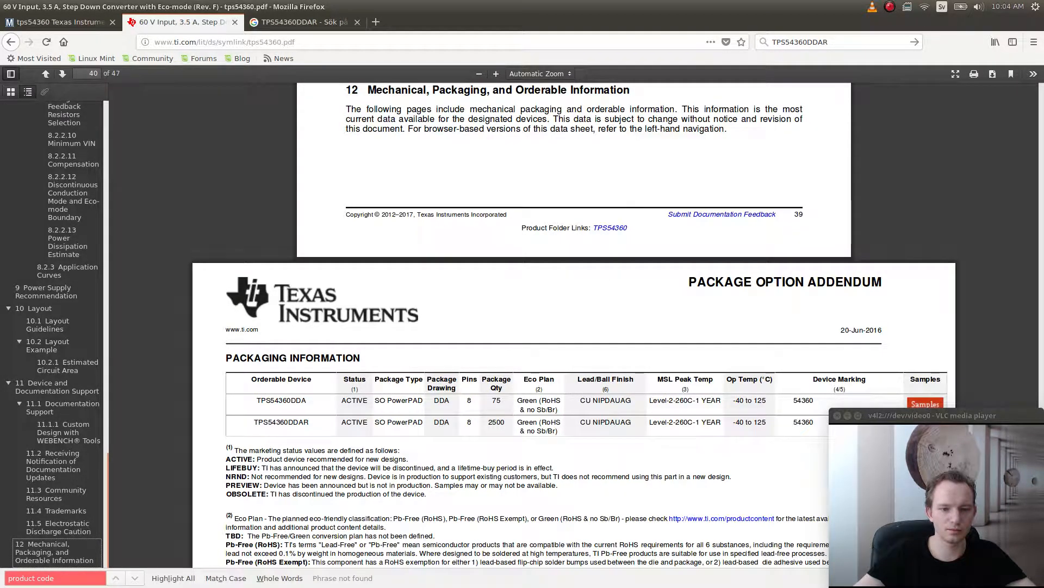
scroll(574, 325, "down", 2)
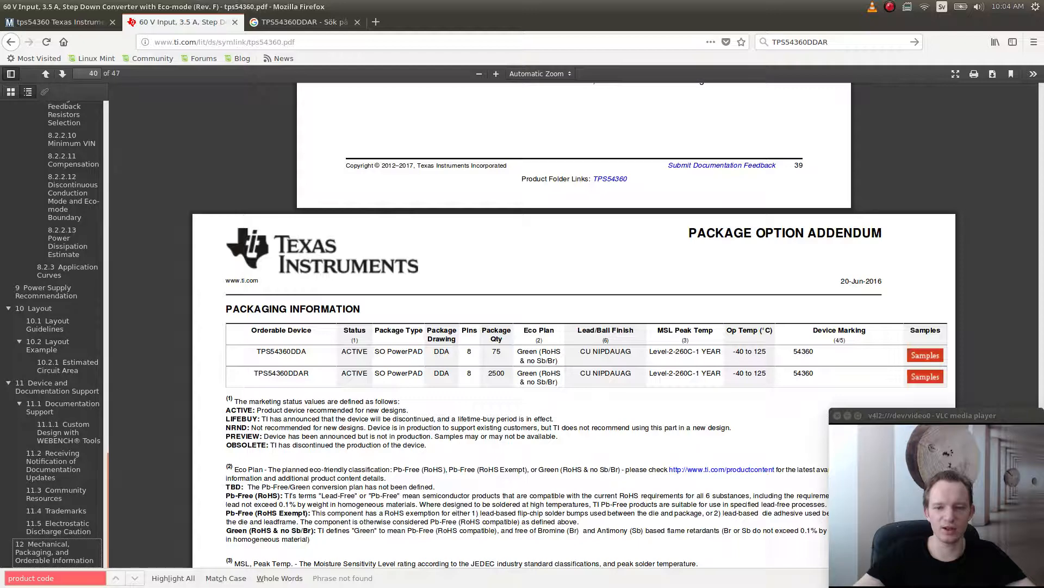
left_click(61, 22)
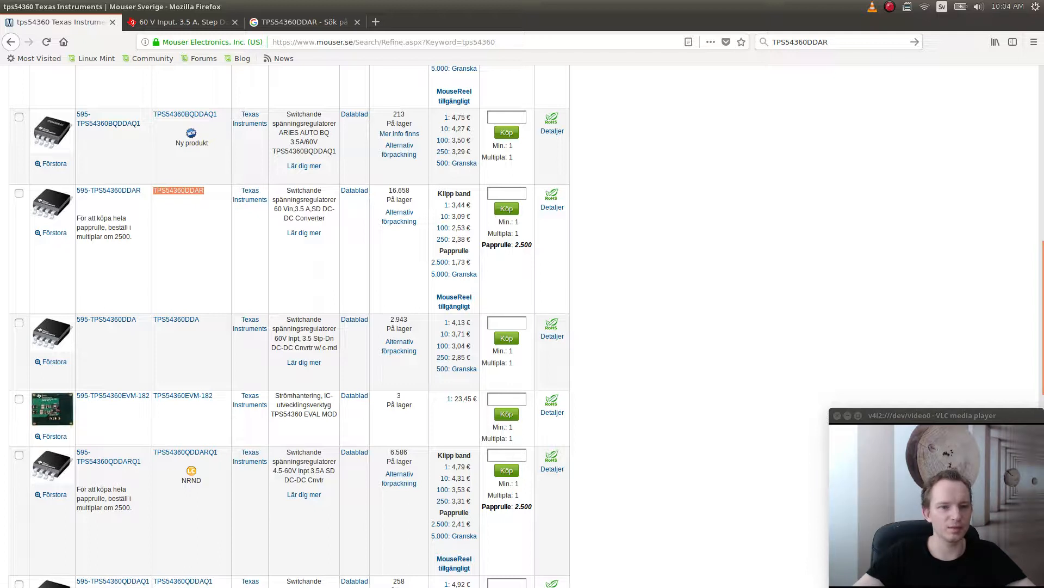
- Switch to the KiCad schematic and move the TPS54360DDA converter to the middle of the sheet
key("alt+Tab")
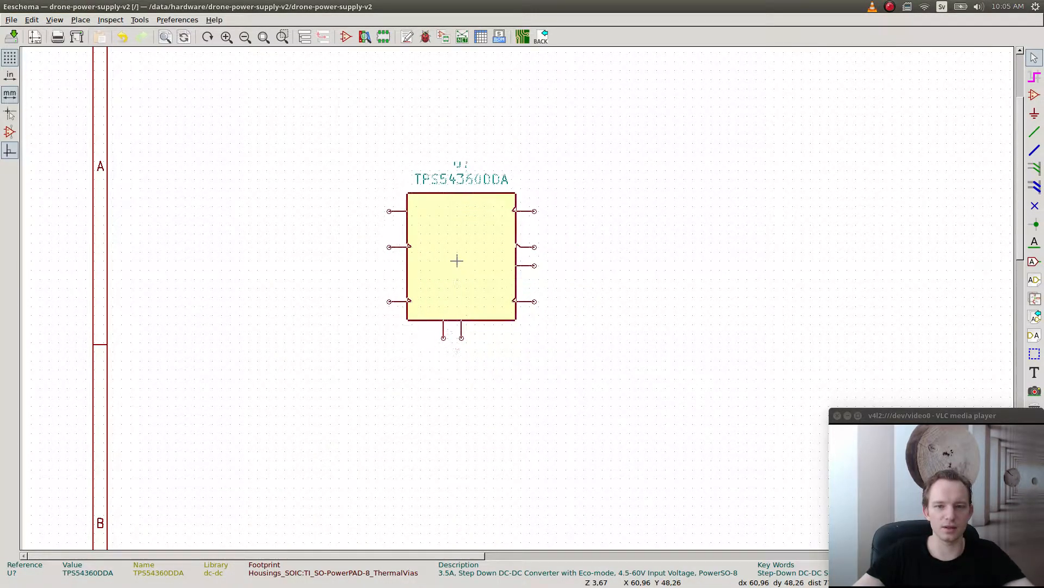
scroll(516, 282, "down", 4)
scroll(576, 325, "up", 1)
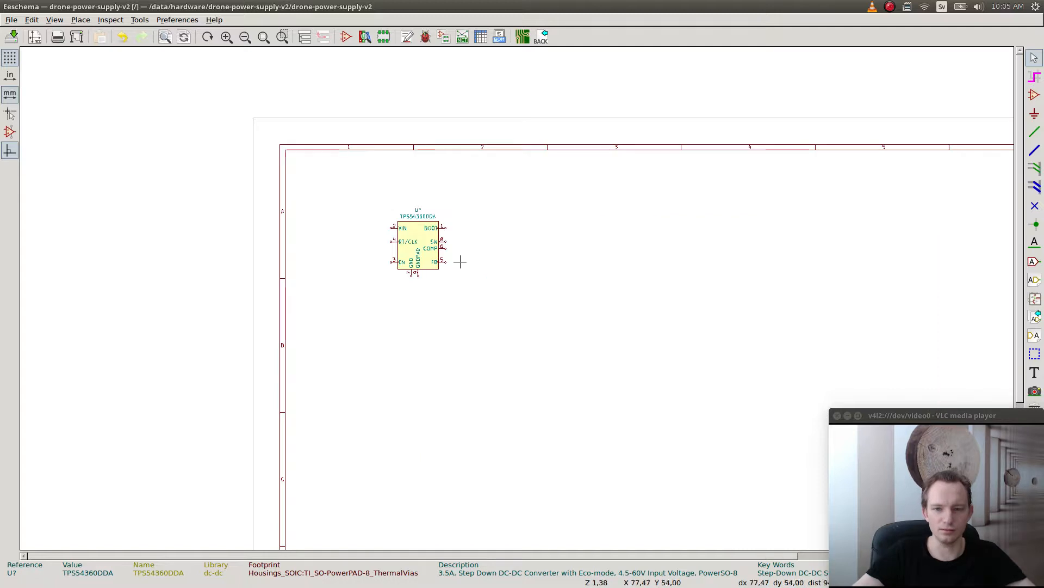
scroll(459, 262, "down", 1)
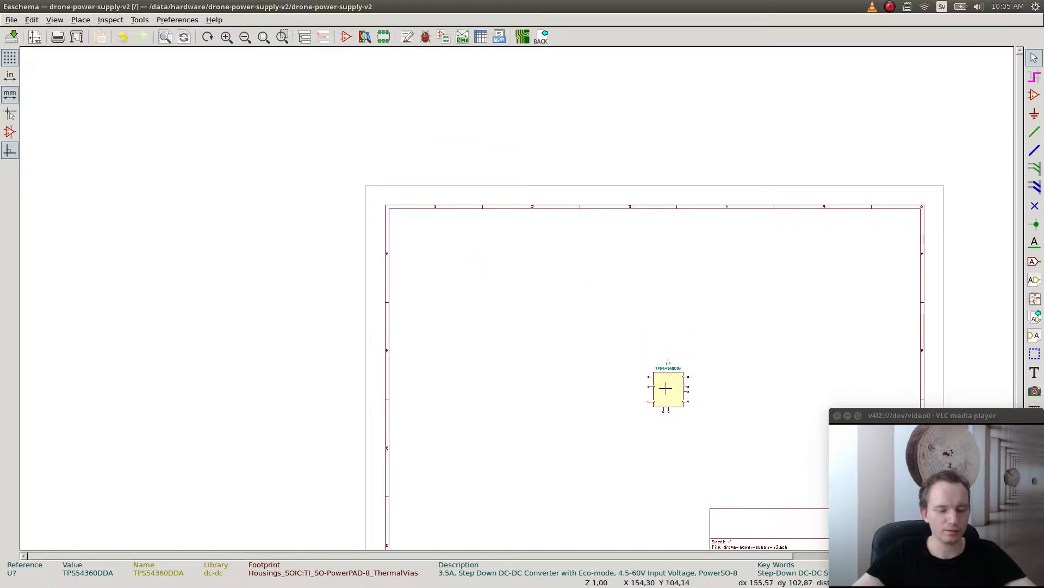
left_click(643, 385)
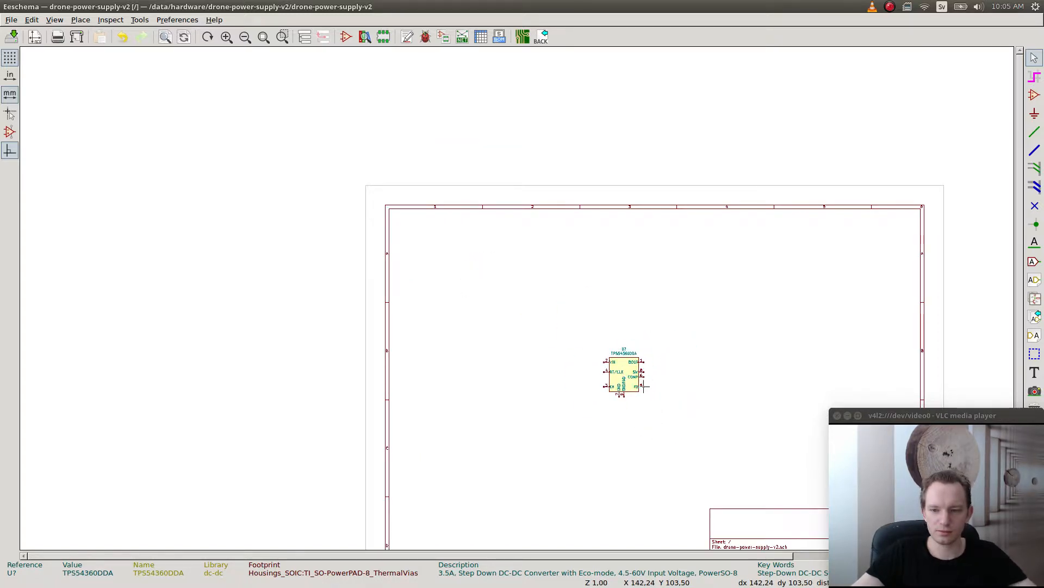
scroll(643, 386, "up", 5)
scroll(552, 299, "down", 2)
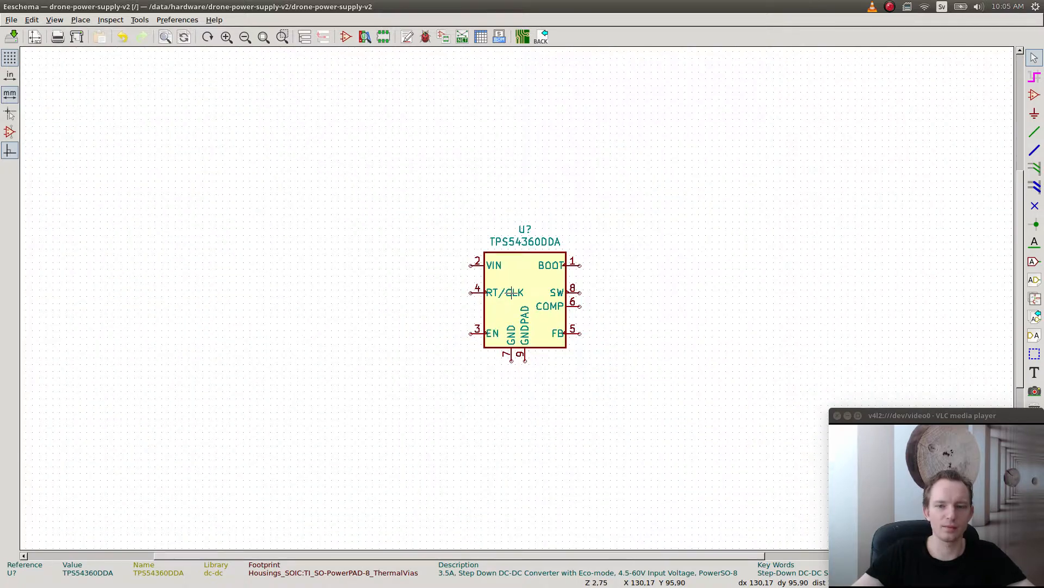
- Switch to the TPS54360 datasheet and go through sections 9 and 8.1 to examine the typical application circuit
key("alt+Tab")
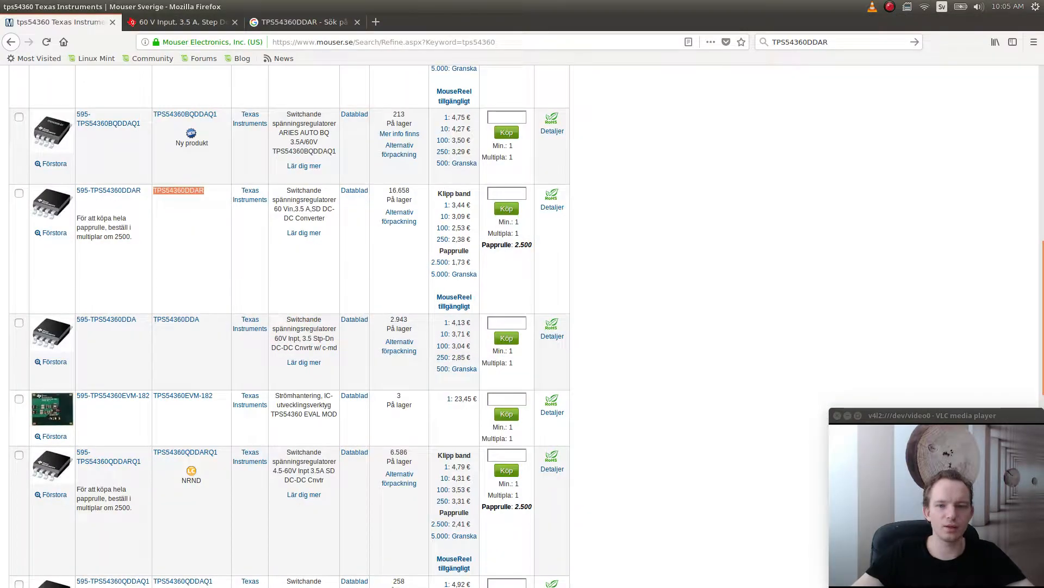
key("alt+Tab")
key("ctrl+Tab")
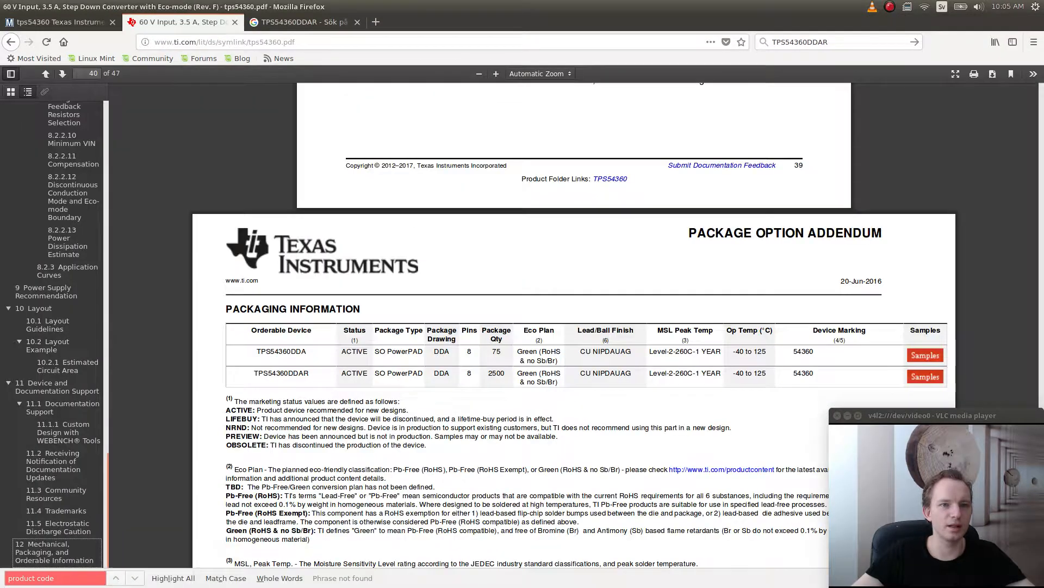
scroll(60, 354, "up", 15)
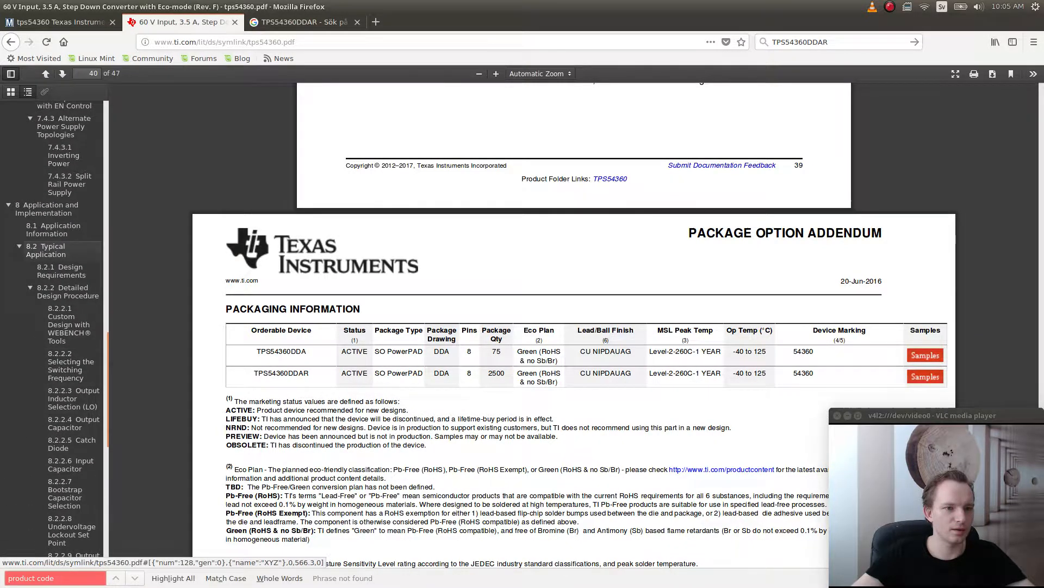
scroll(60, 364, "down", 10)
left_click(46, 462)
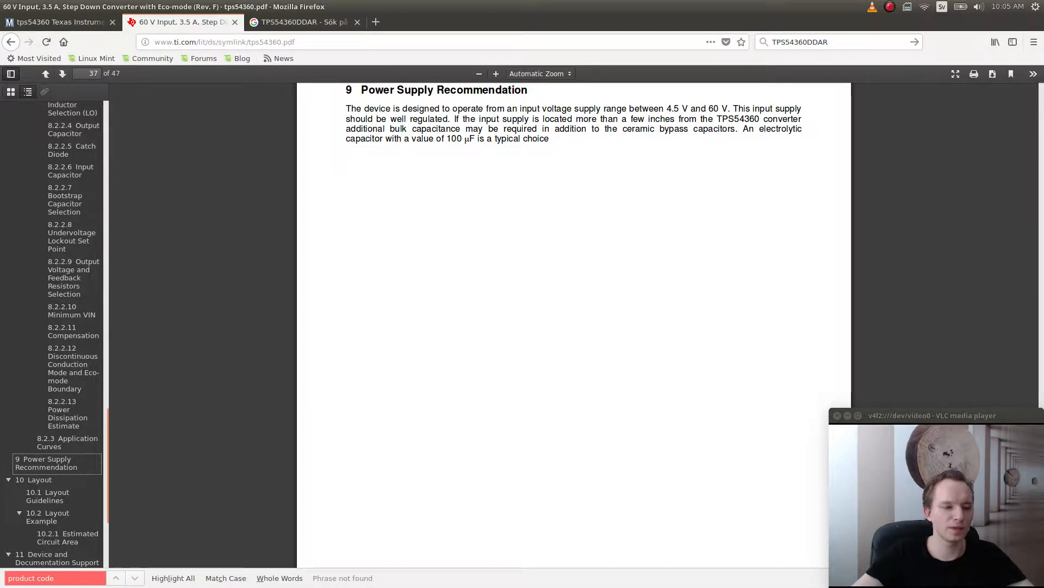
scroll(74, 326, "up", 8)
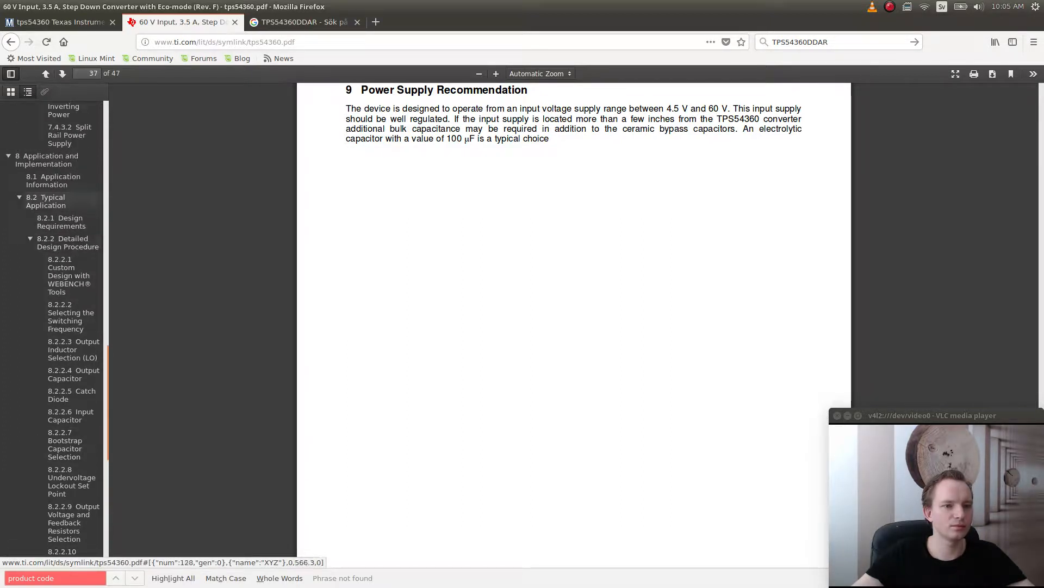
left_click(53, 181)
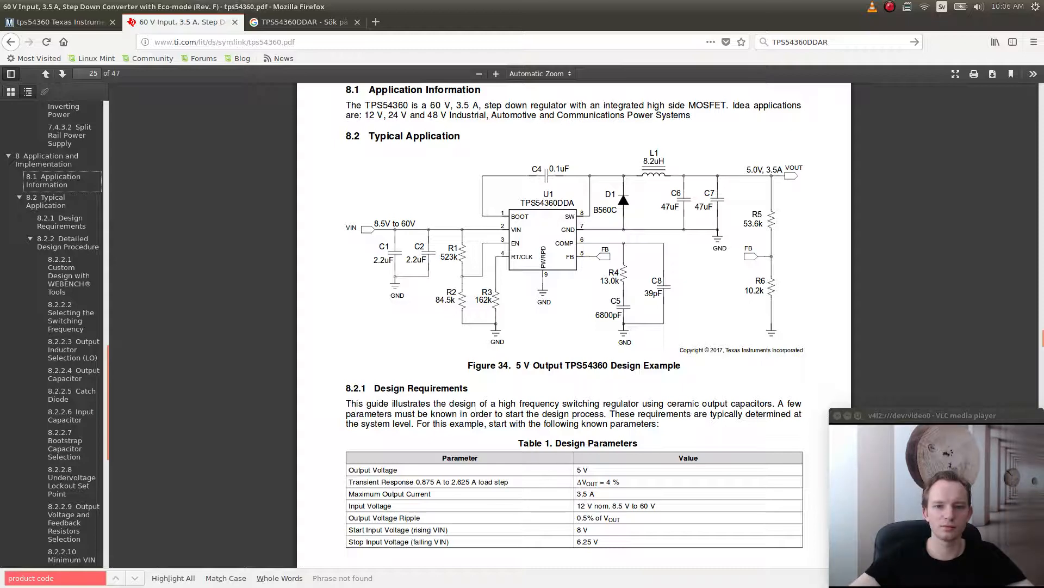
- Switch to the KiCad schematic and place a C_Small capacitor to the left of the TPS54360DDA converter
key("alt+Tab")
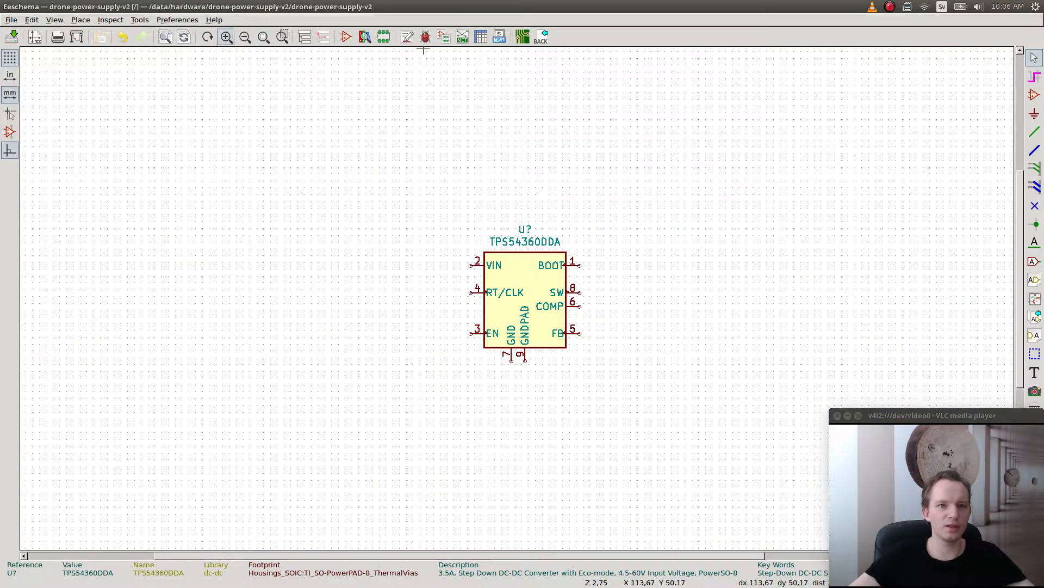
left_click(1035, 95)
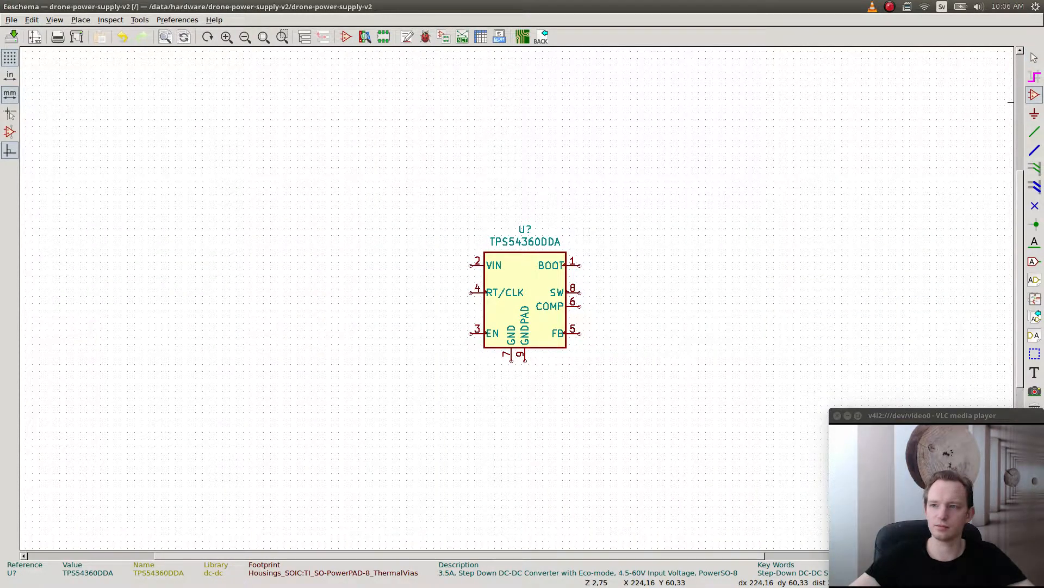
left_click(429, 289)
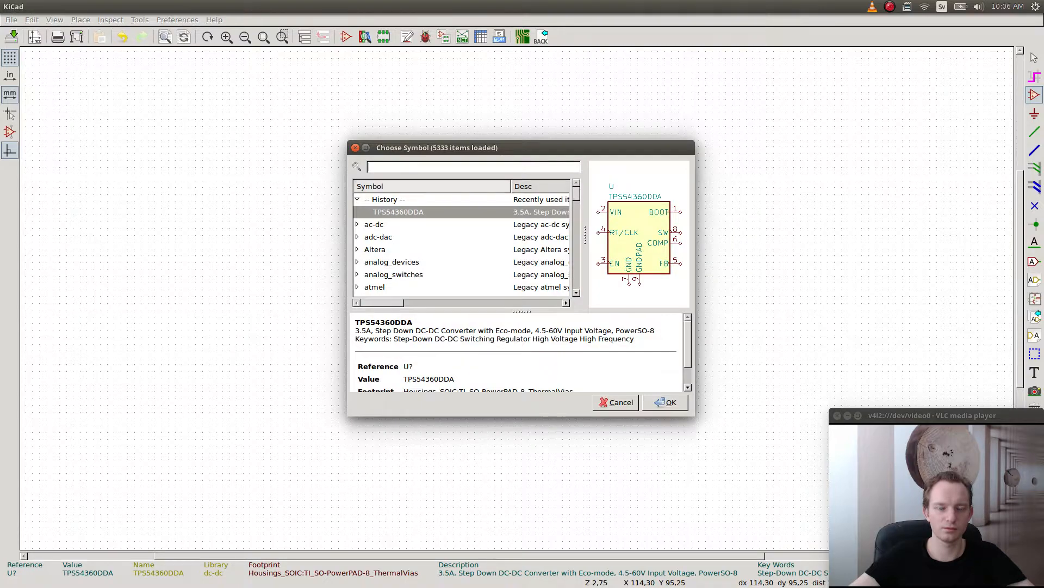
type("C")
left_click(387, 224)
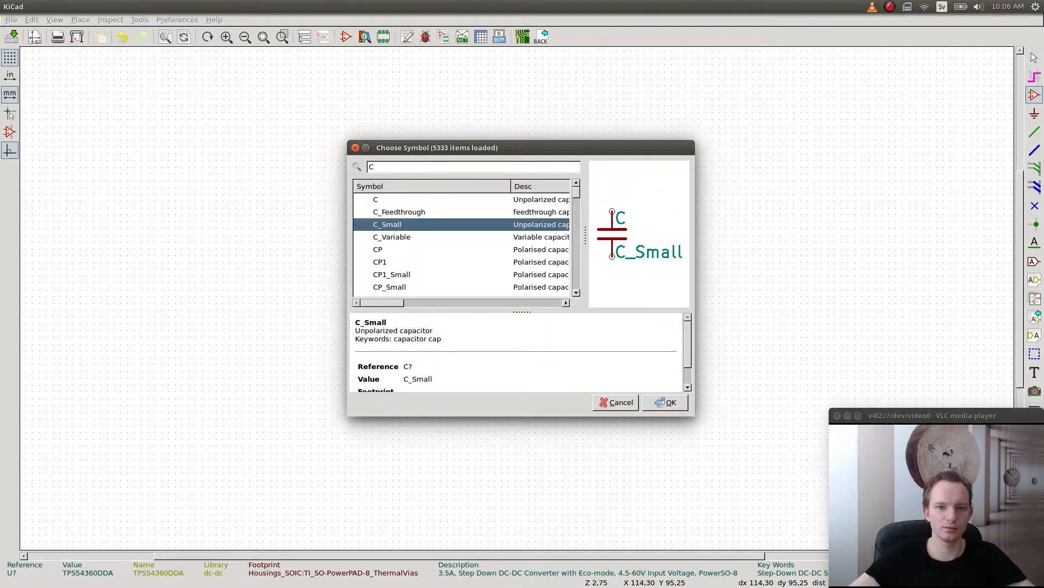
left_click(665, 402)
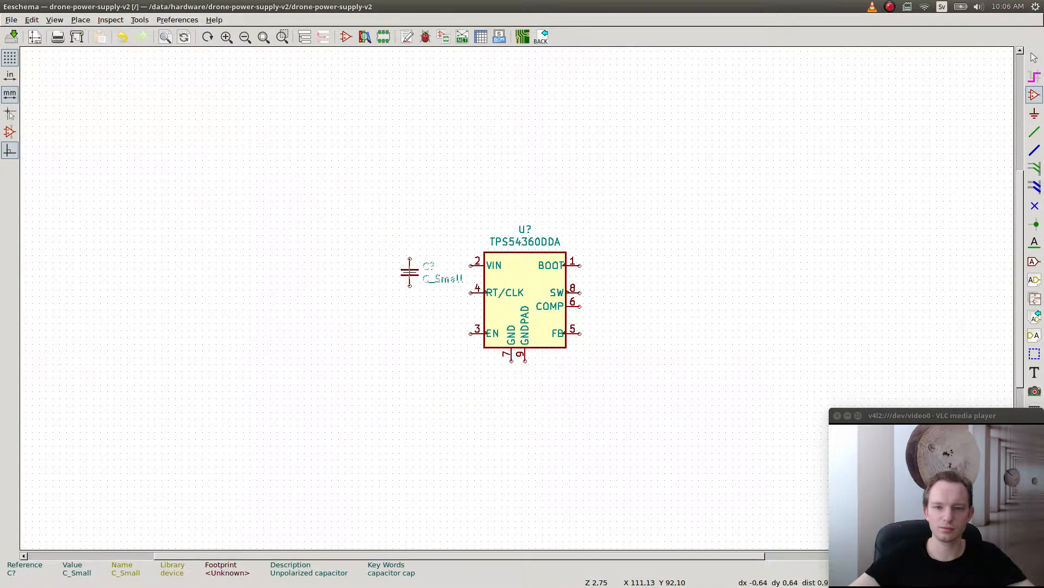
left_click(345, 290)
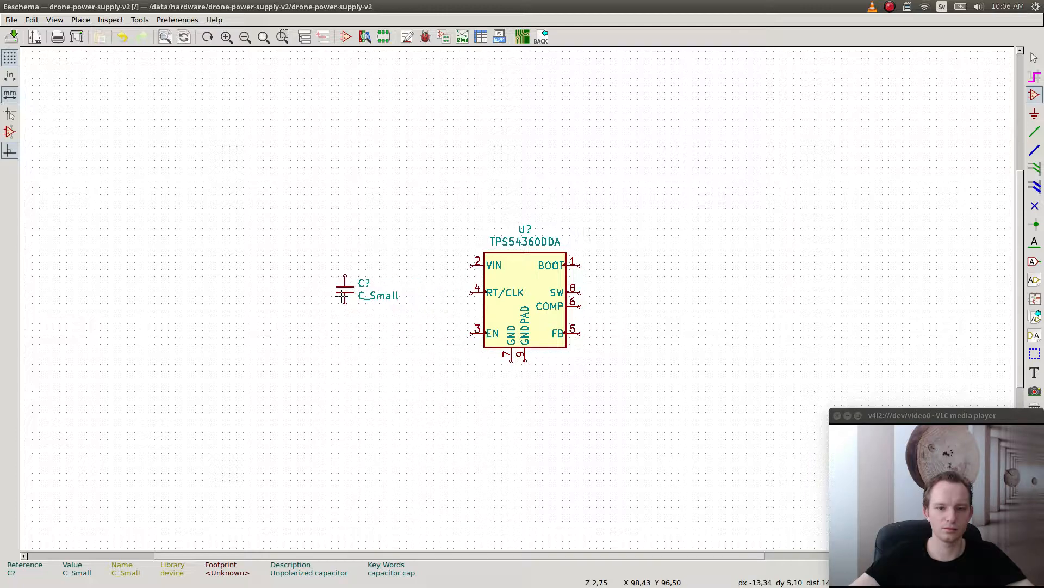
- Place a copy of the capacitor just to its left and compare with the datasheet's typical application circuit
key("c")
left_click(314, 290)
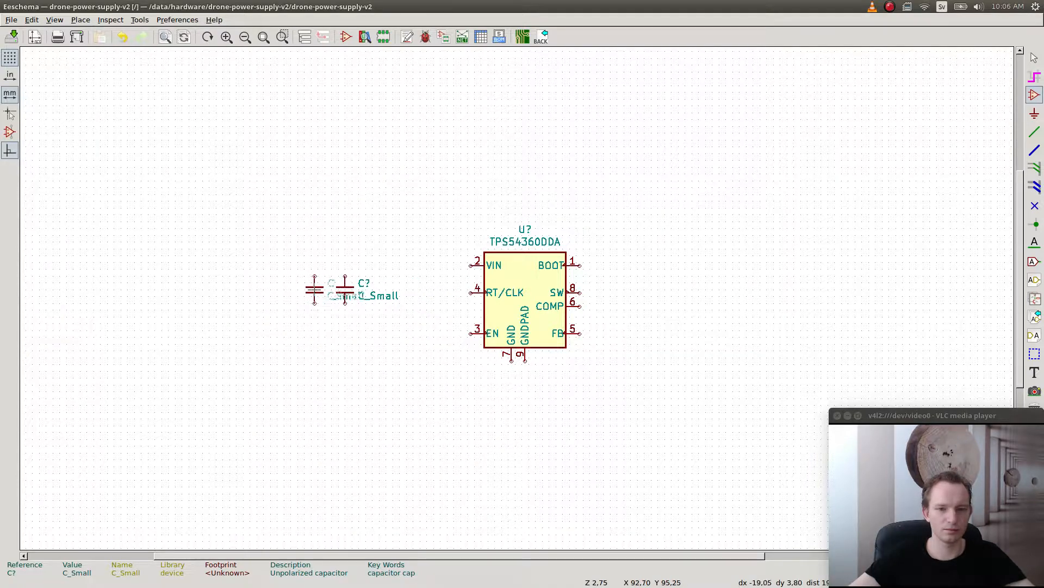
key("alt+Tab")
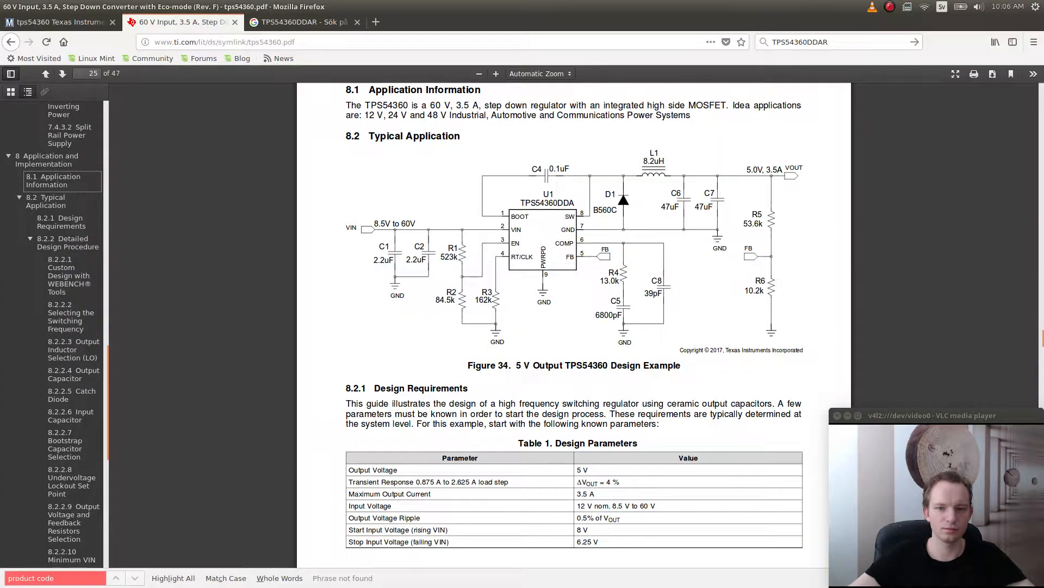
key("alt+Tab")
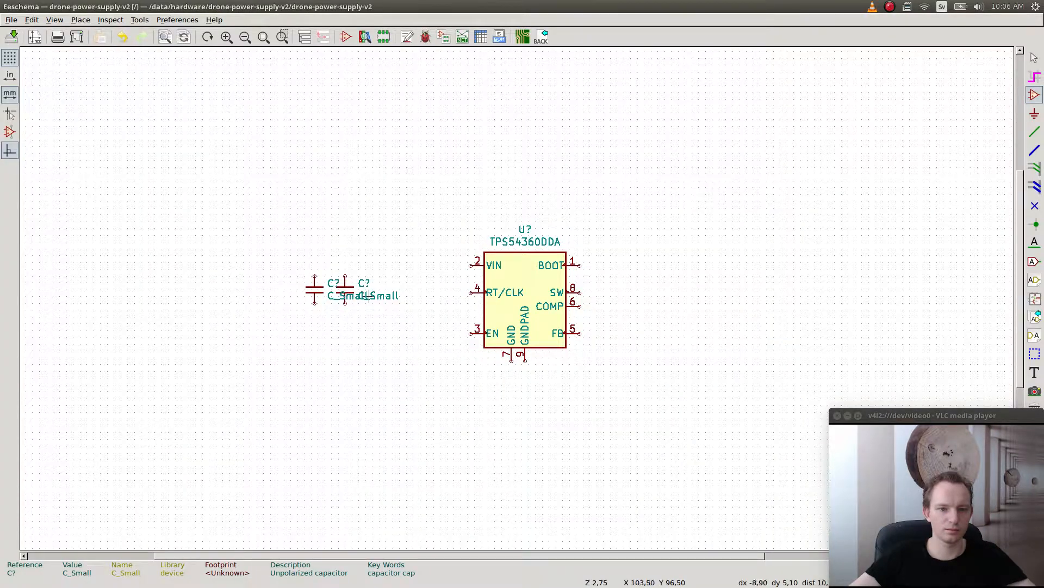
- Set the value of the capacitor nearer the converter to 2.2uF
key("v")
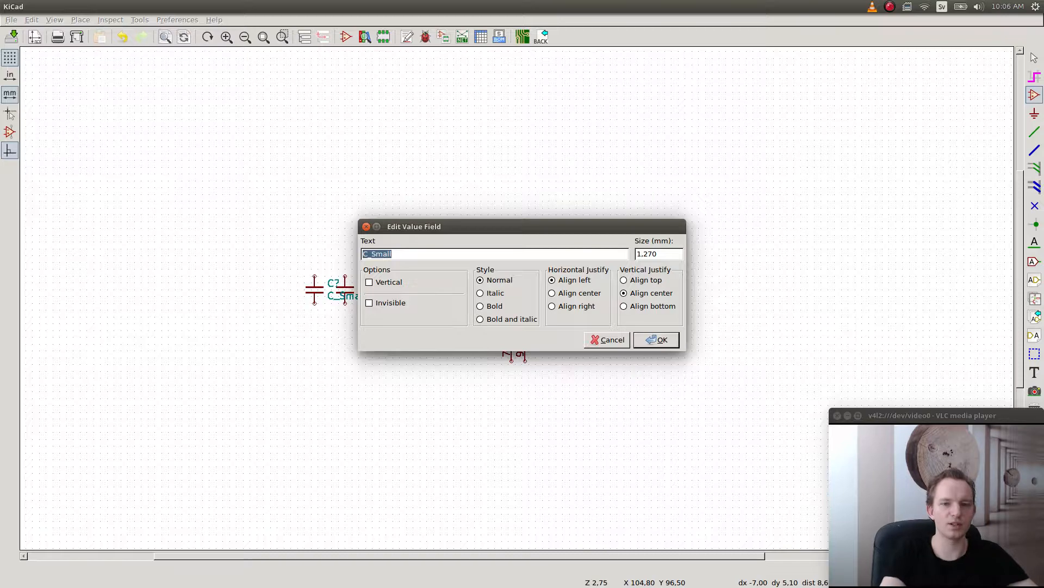
type("2.2")
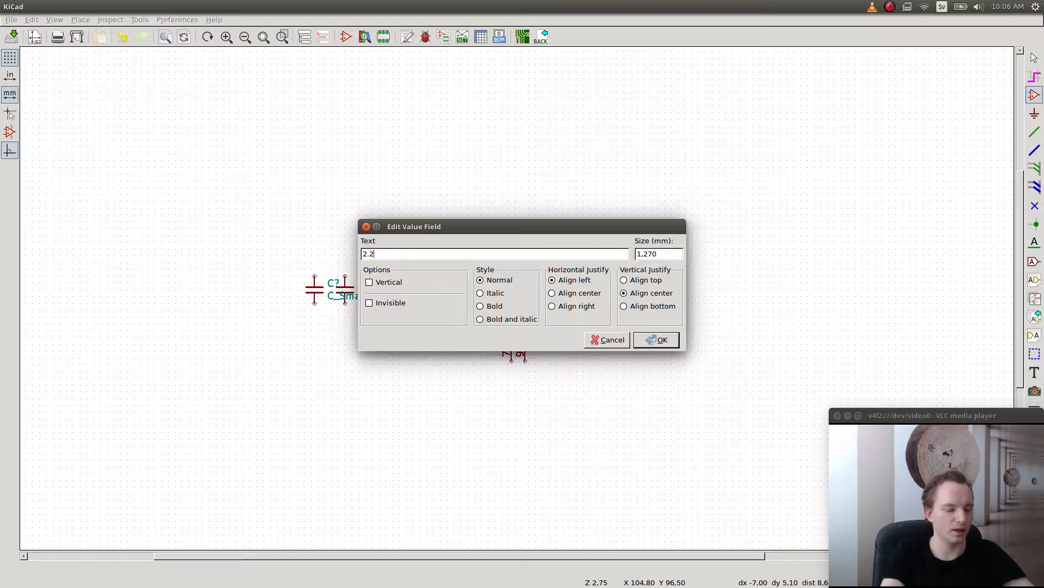
type("uF ")
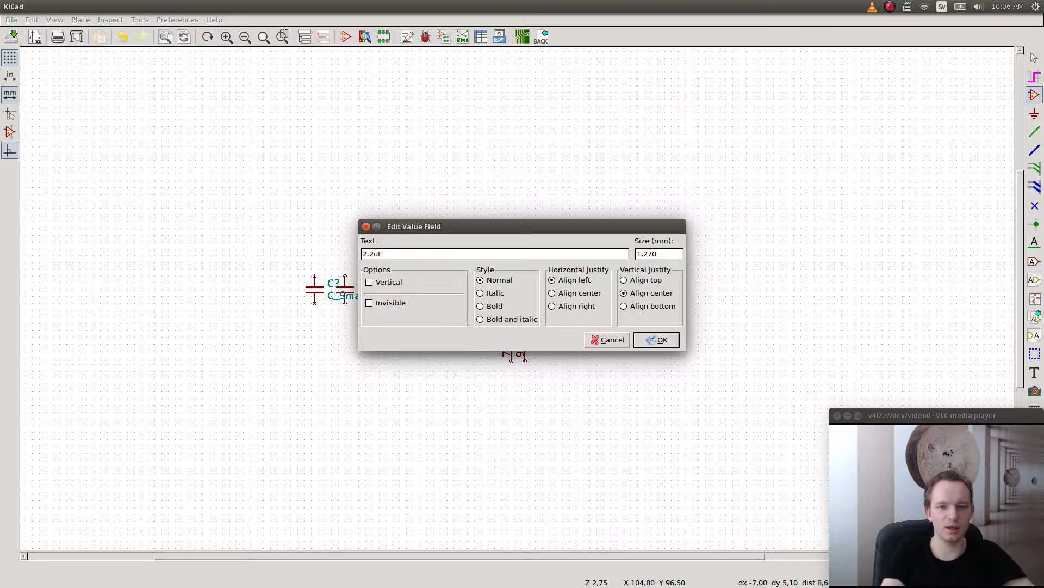
type("80")
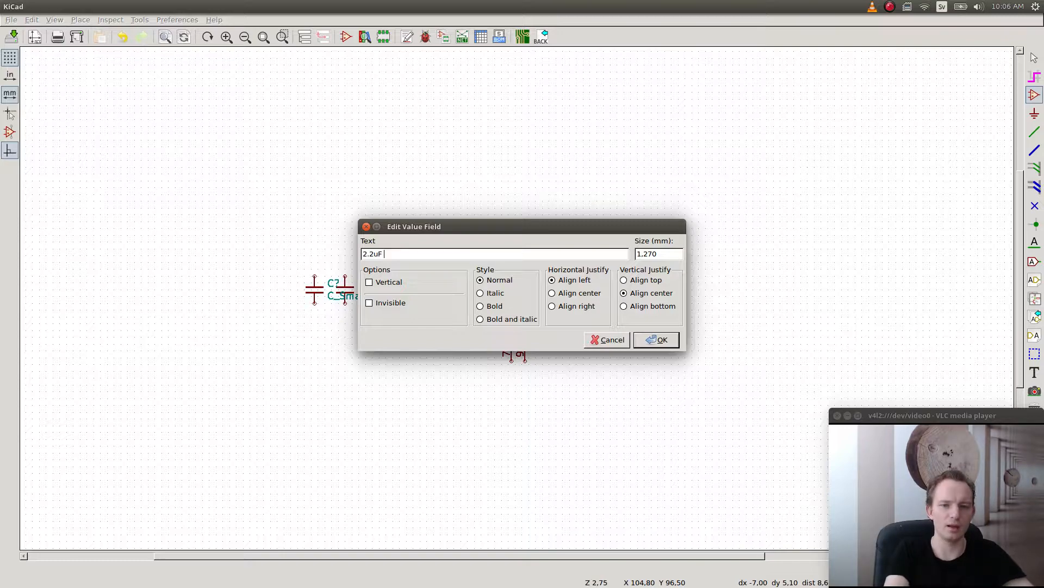
key("Return")
- Switch to the browser, glance over the Mouser results and review the datasheet's design example with its design parameters table
key("alt+Tab")
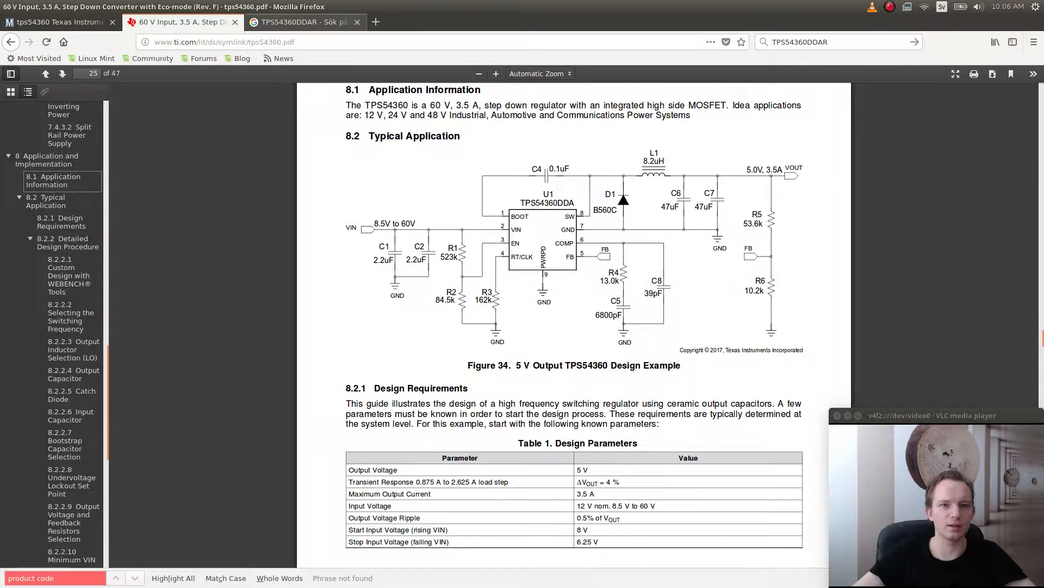
left_click(61, 22)
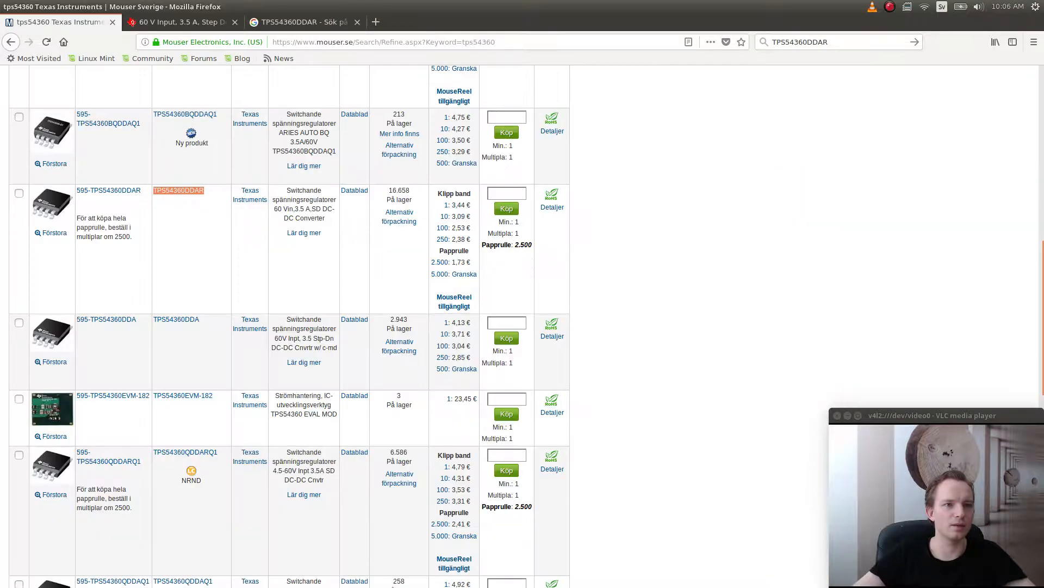
scroll(288, 327, "up", 10)
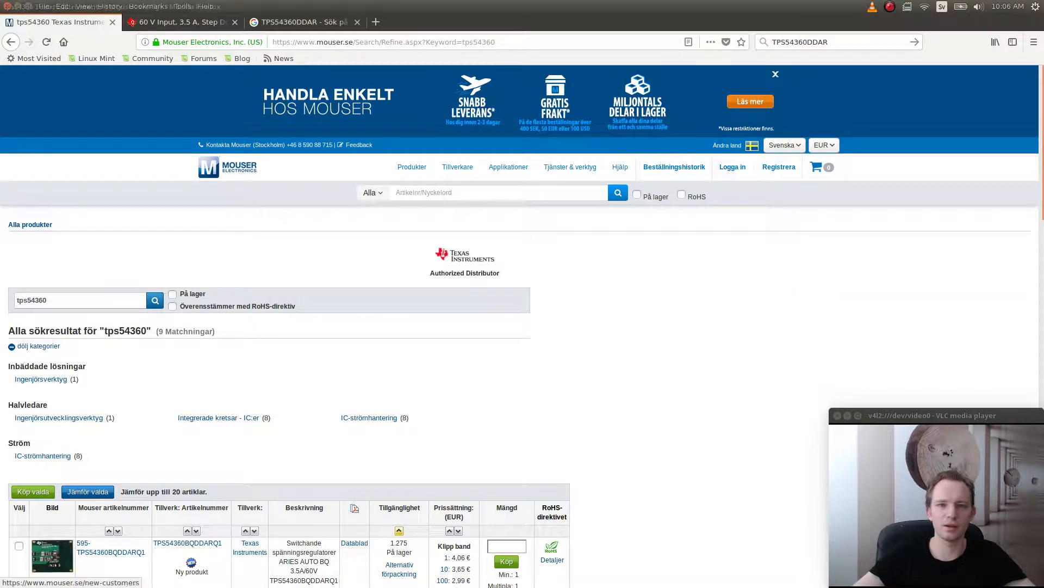
left_click(182, 22)
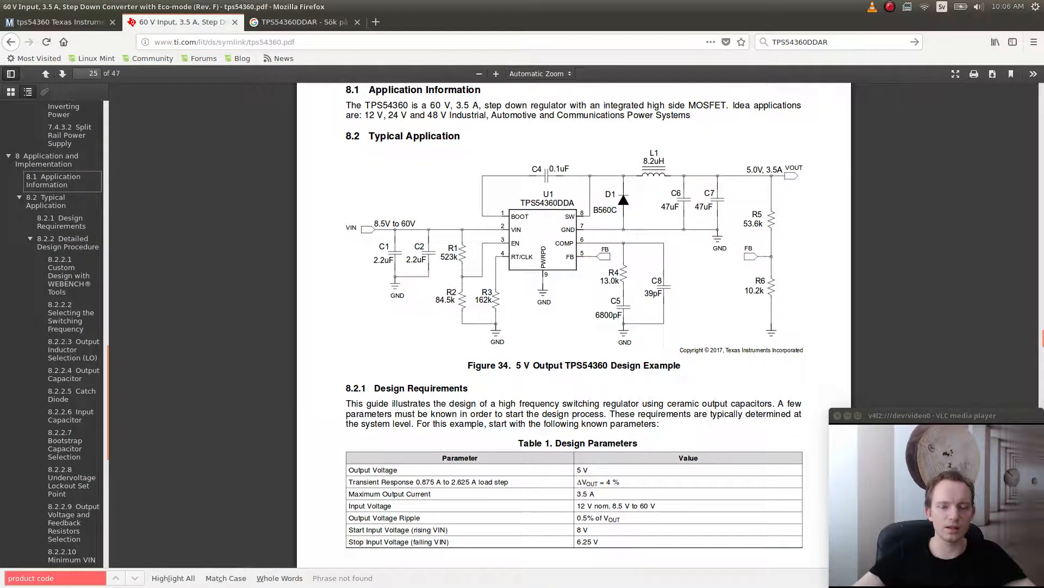
scroll(574, 299, "down", 5)
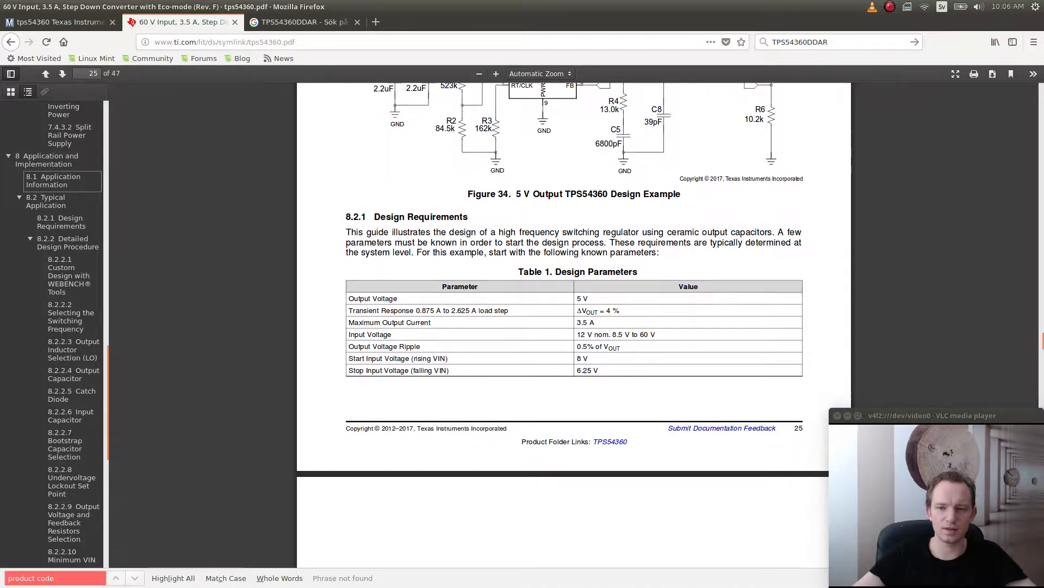
- Search the TPS54360 datasheet for "C1" and step through the matches
key("ctrl+f")
type("C1")
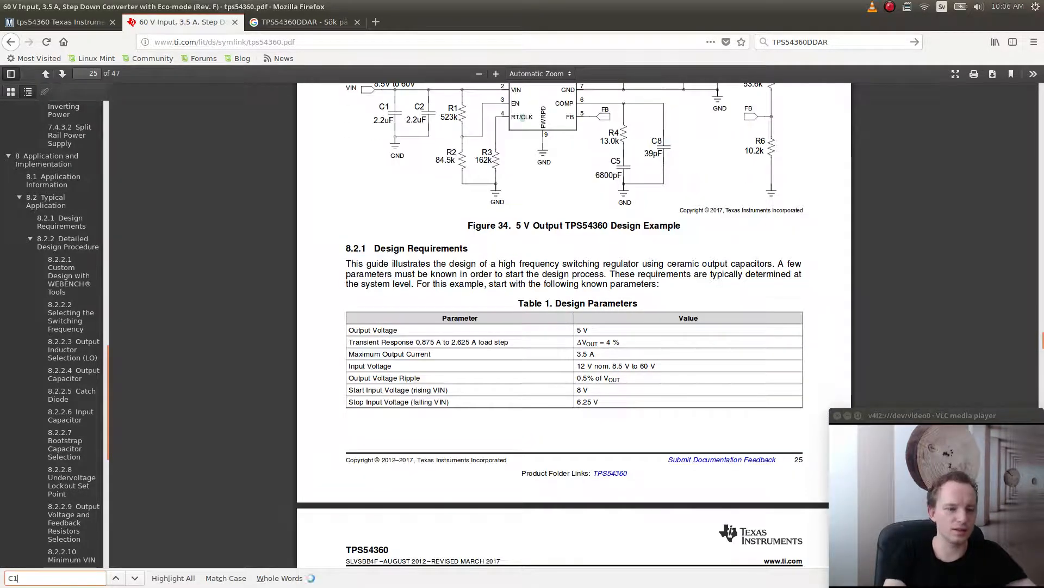
key("Return")
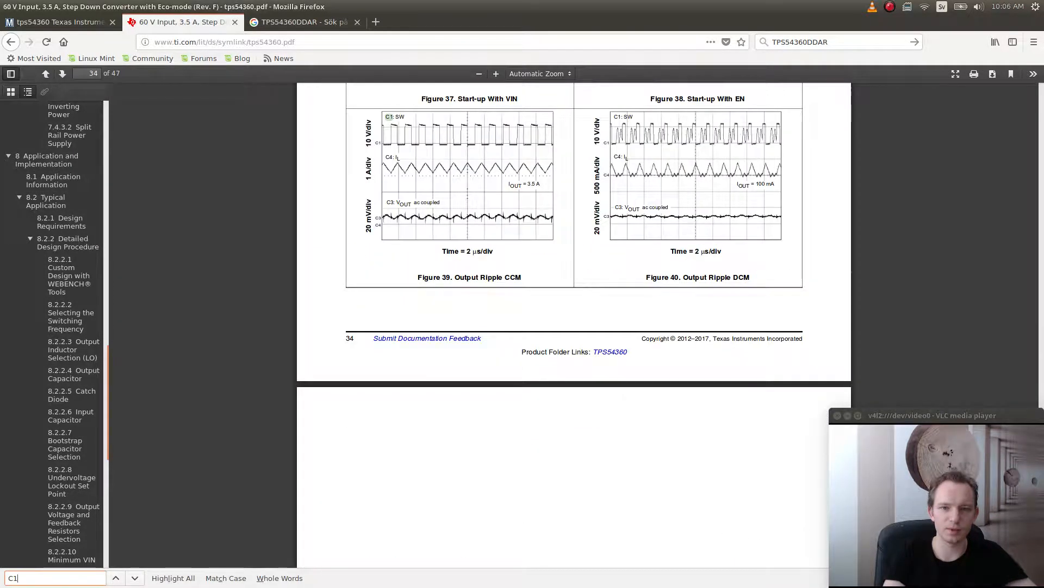
key("Return")
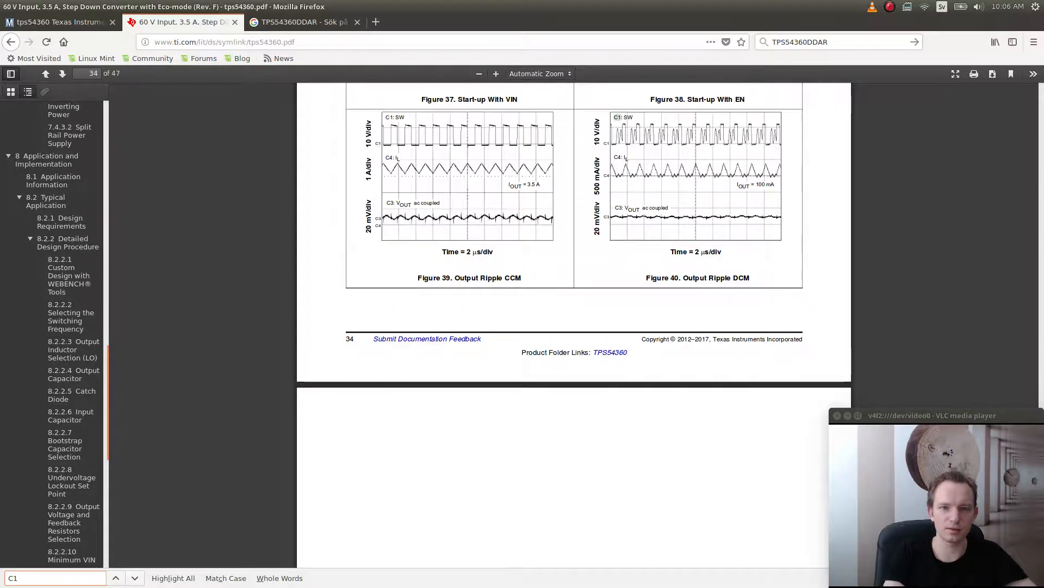
key("Return")
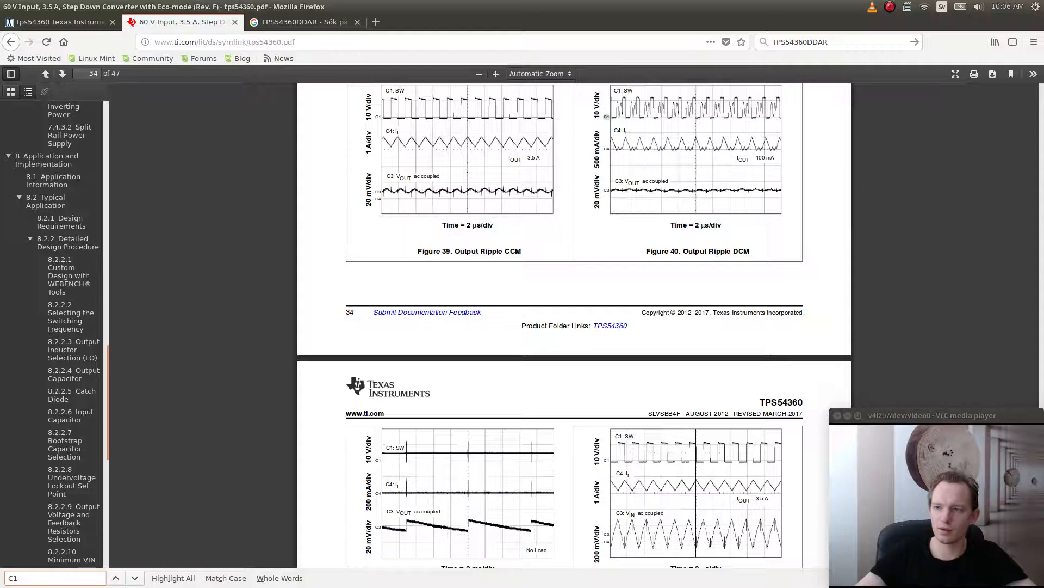
left_click_drag(933, 415, 924, 393)
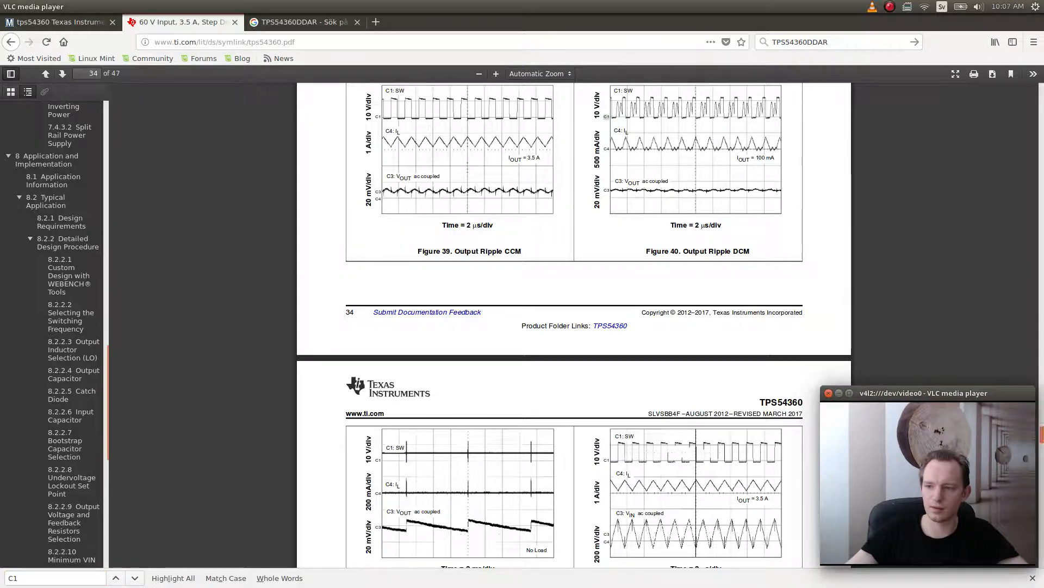
- Look through the datasheet's application curves up to section 9, Power Supply Recommendation, for details on the input capacitors
scroll(574, 327, "down", 15)
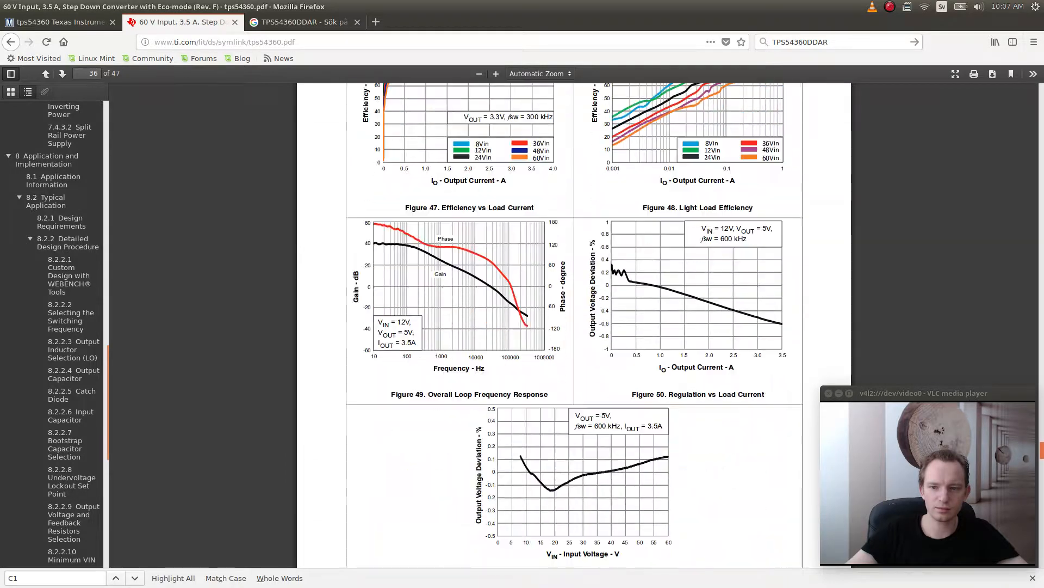
scroll(574, 326, "down", 7)
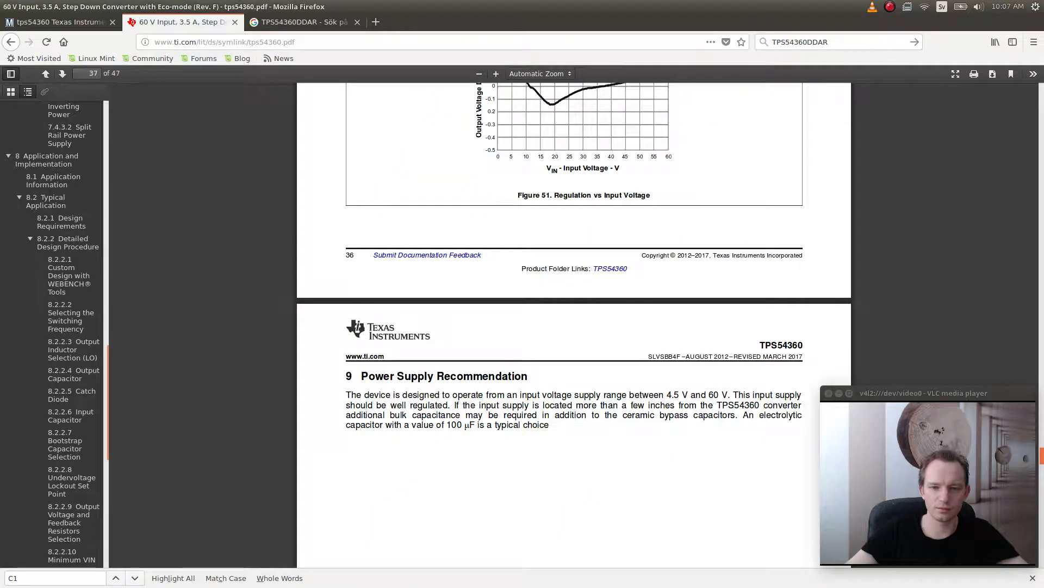
scroll(574, 327, "up", 15)
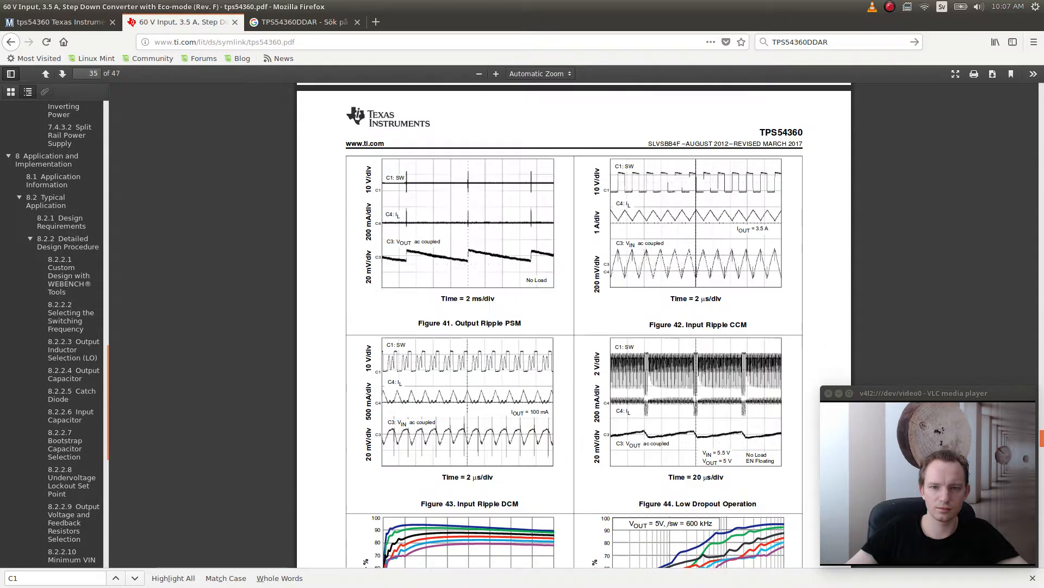
scroll(574, 327, "up", 2)
scroll(574, 326, "down", 15)
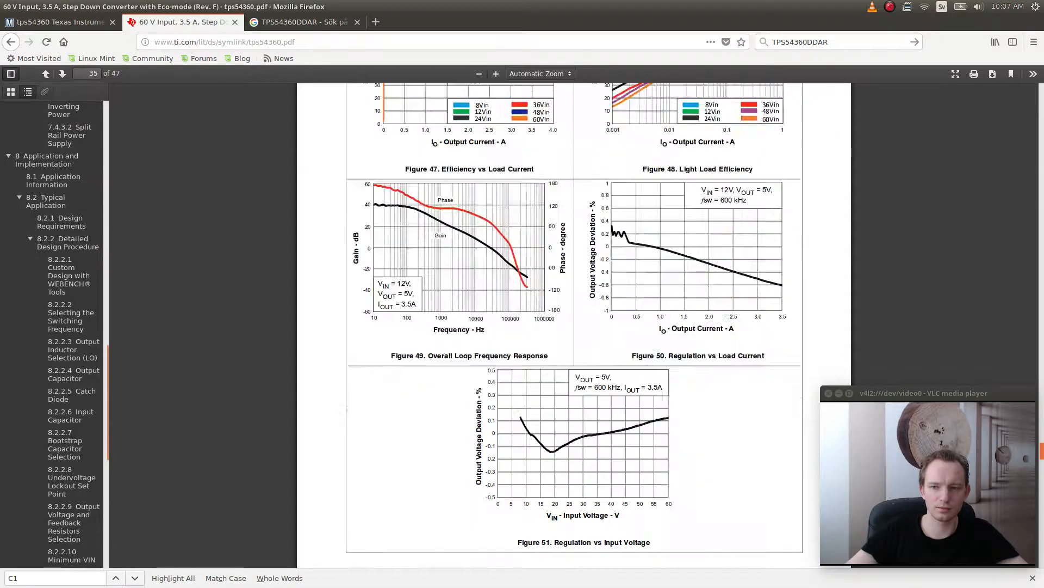
scroll(574, 326, "up", 4)
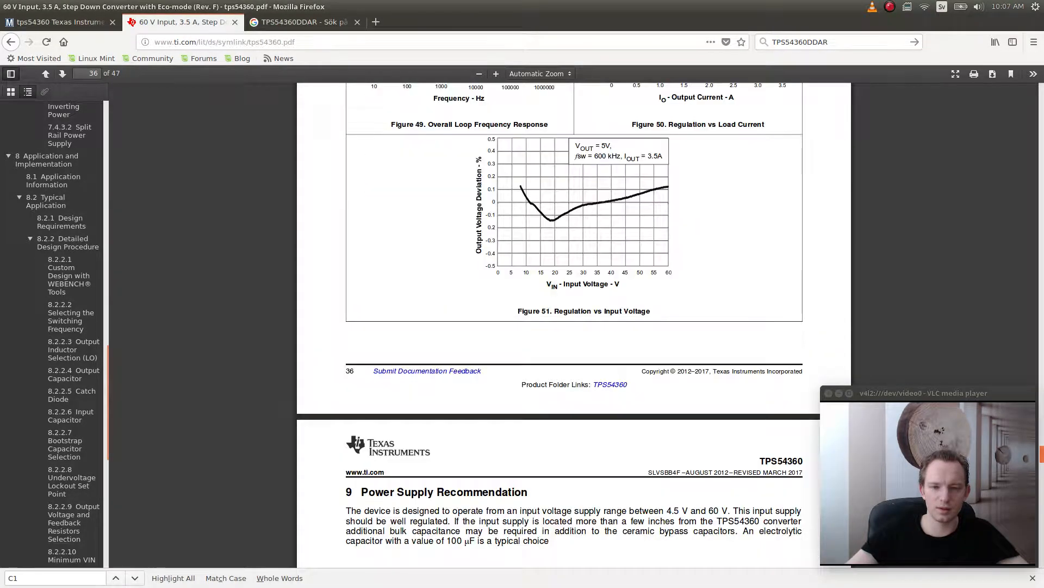
key("alt+Tab")
key("alt+shift+Tab")
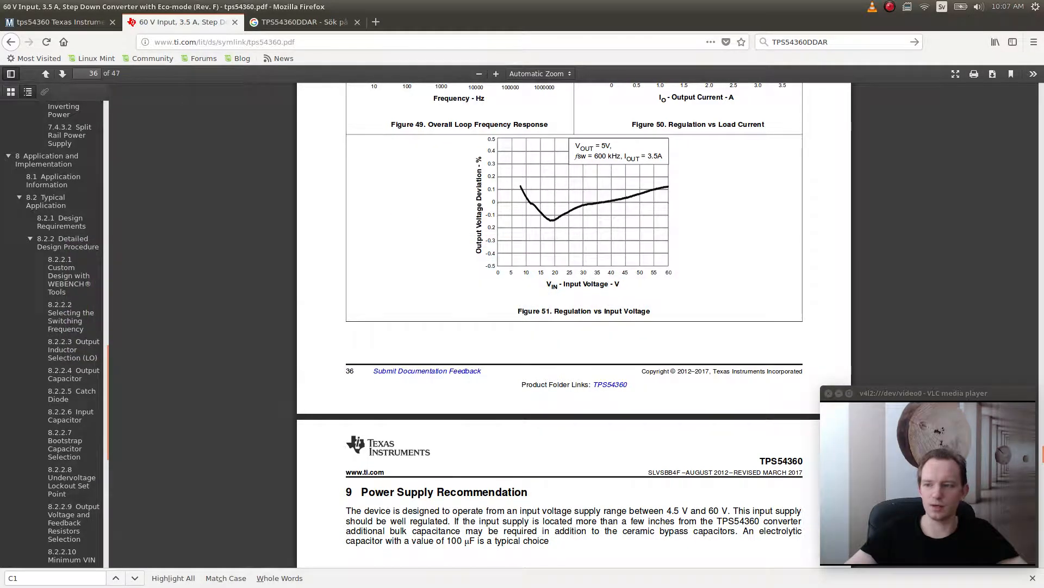
- Go back through the datasheet's application curves to the power dissipation equations ahead of section 8.2.3
scroll(574, 326, "up", 9)
scroll(573, 326, "up", 10)
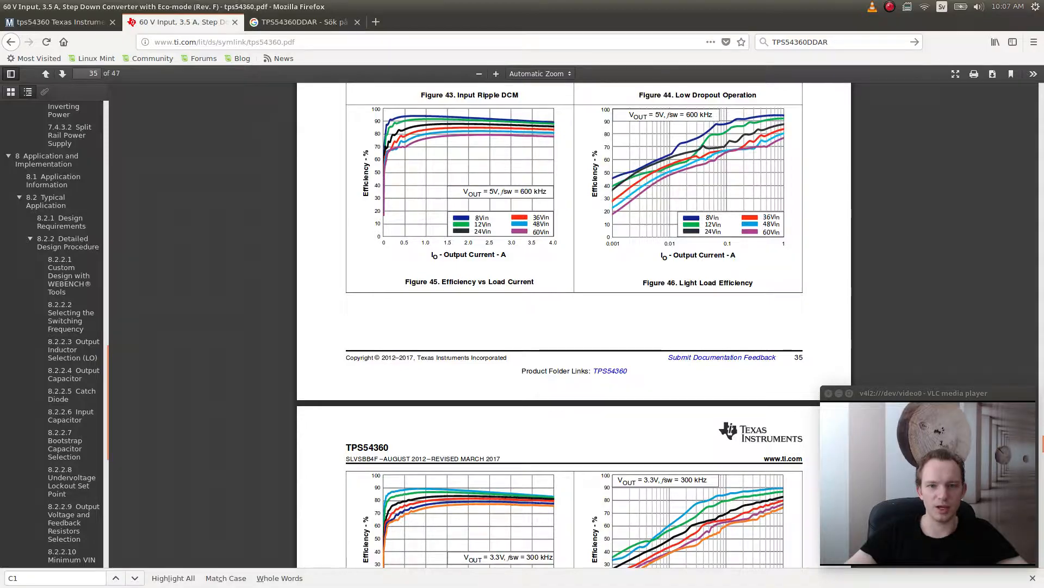
scroll(574, 326, "up", 7)
scroll(574, 326, "up", 20)
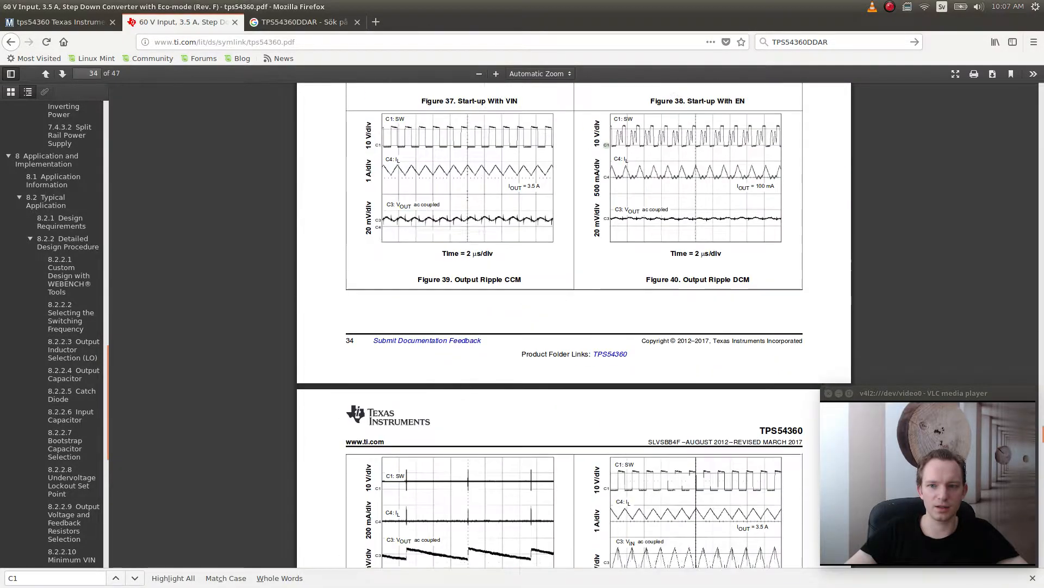
scroll(574, 326, "up", 15)
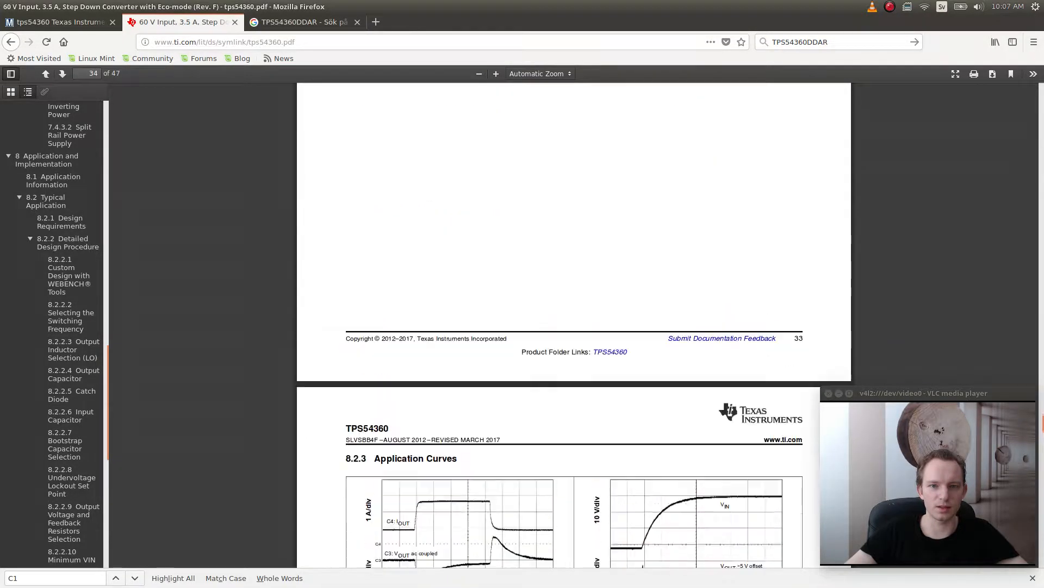
scroll(574, 327, "up", 4)
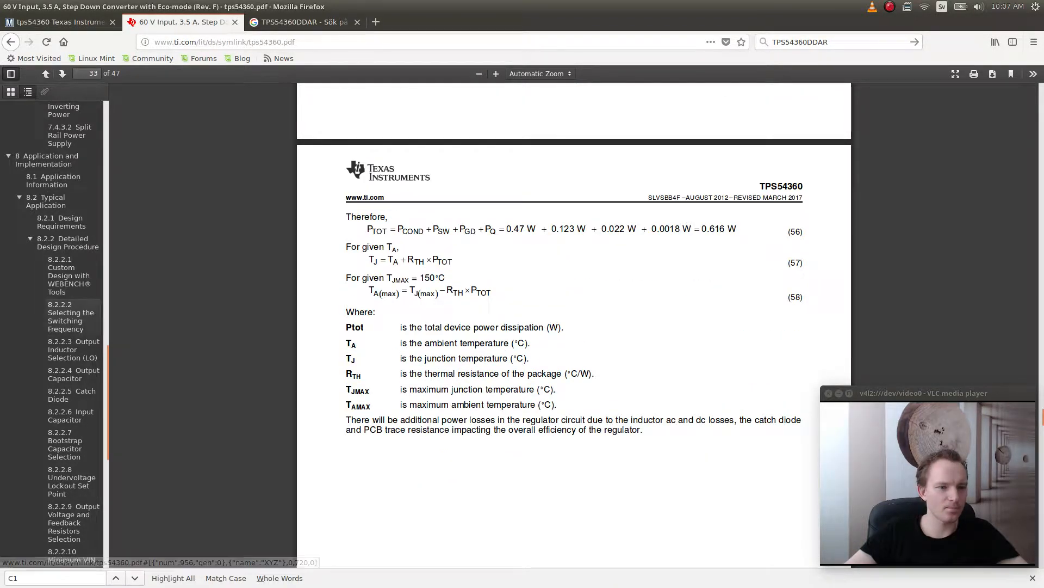
- Open datasheet section 8.2.2.10 Minimum VIN and highlight the calculated minimum input voltage in Equation 43
scroll(70, 346, "down", 3)
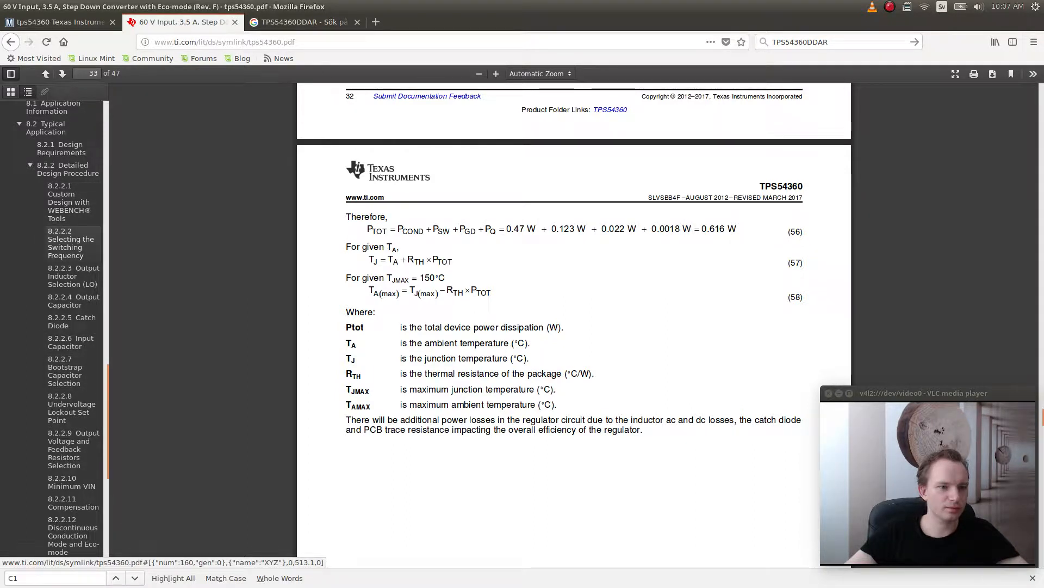
scroll(71, 449, "down", 5)
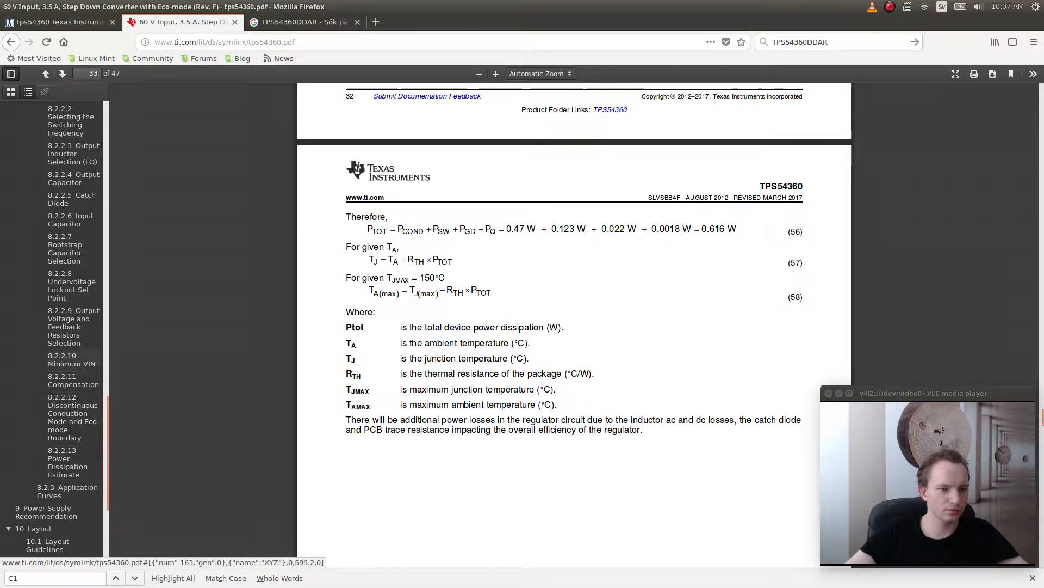
left_click(71, 360)
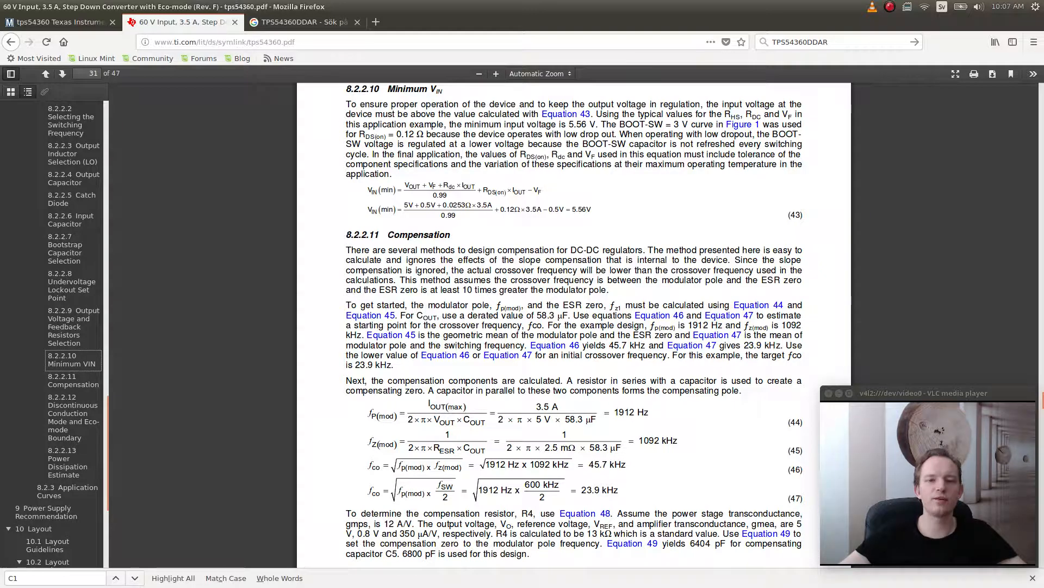
left_click_drag(572, 210, 587, 209)
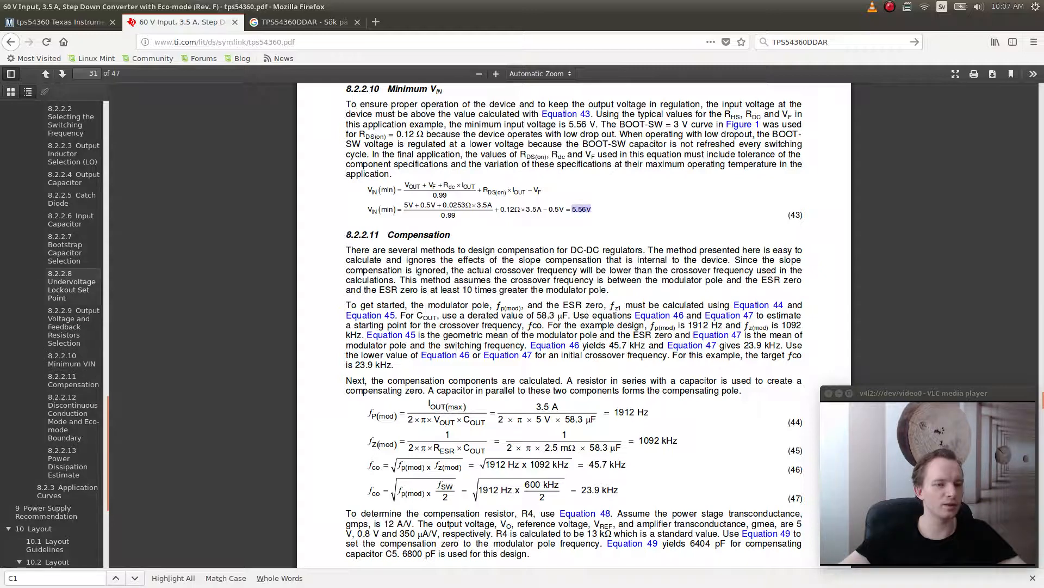
- Review sections 8.2.1 Design Requirements and 8.2.2 Detailed Design Procedure, plus the 8.2 Typical Application circuit with its design parameters table
scroll(71, 248, "up", 2)
scroll(71, 248, "up", 2)
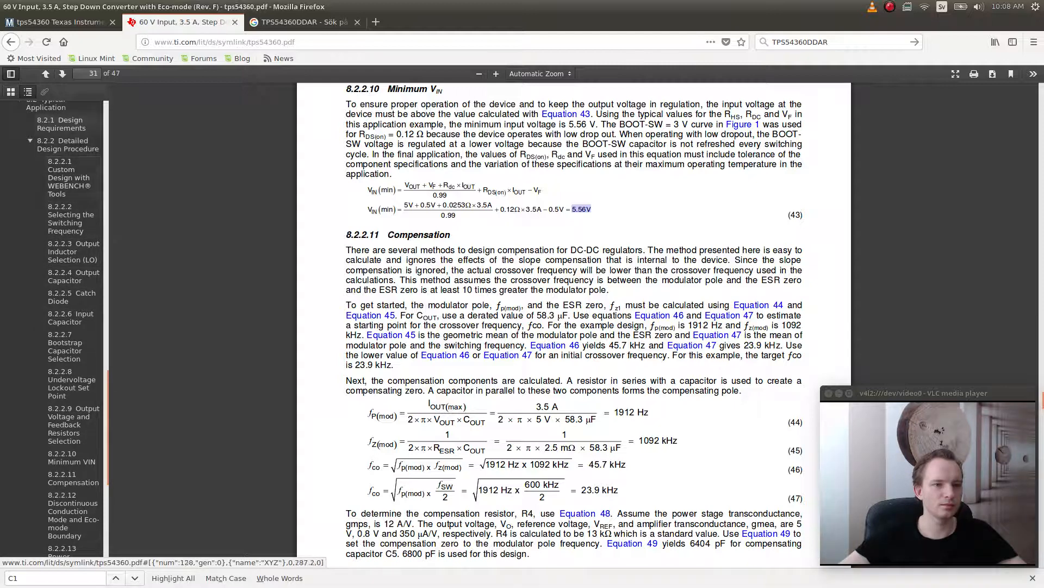
left_click(68, 125)
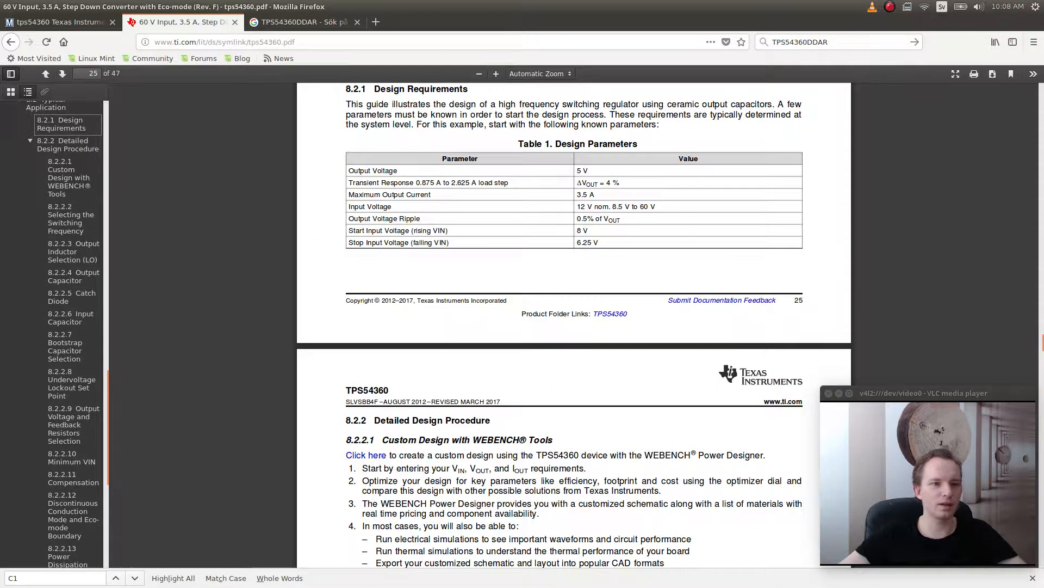
left_click(67, 145)
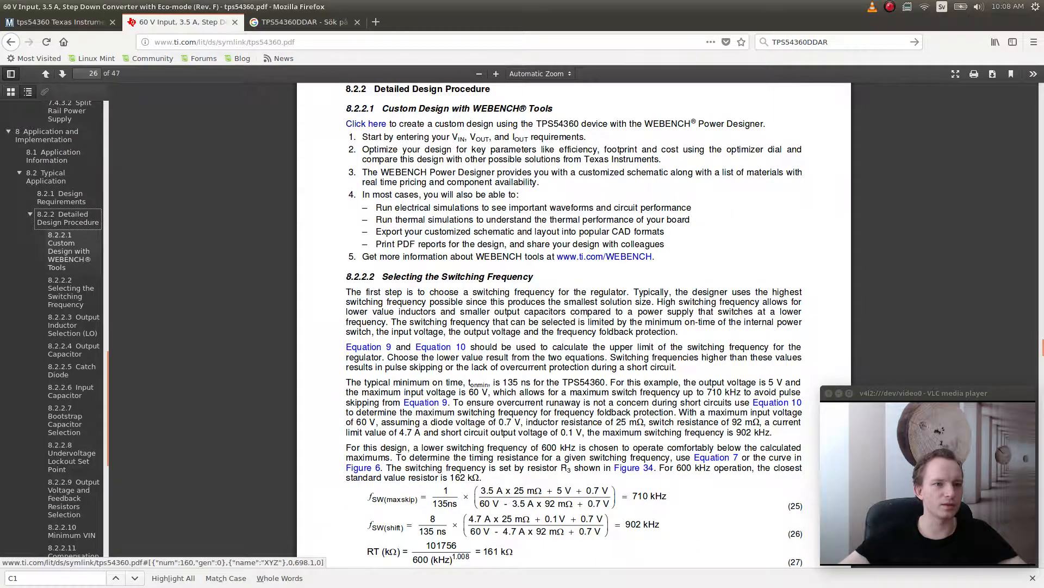
left_click(49, 177)
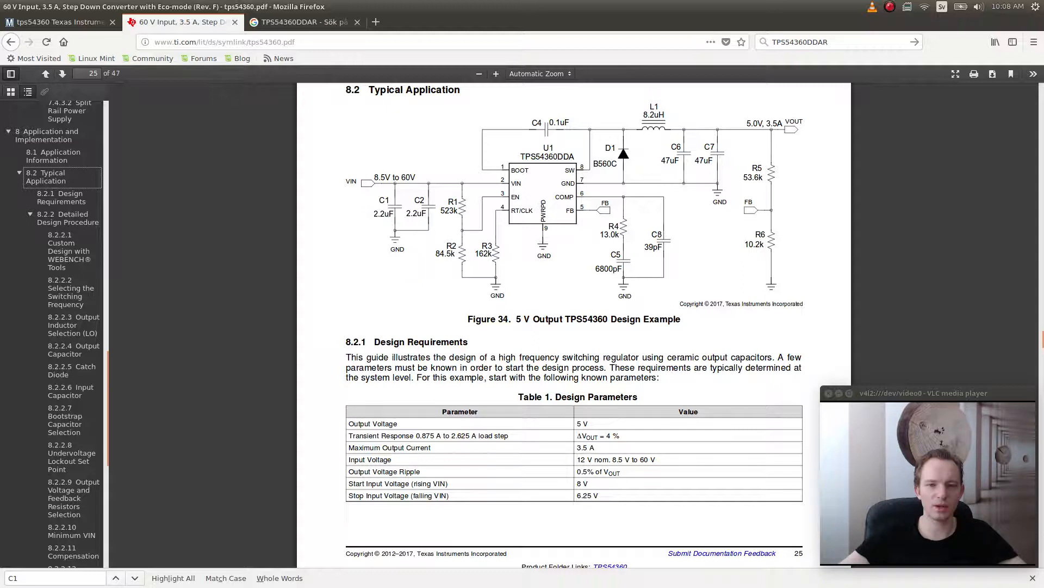
scroll(574, 326, "down", 3)
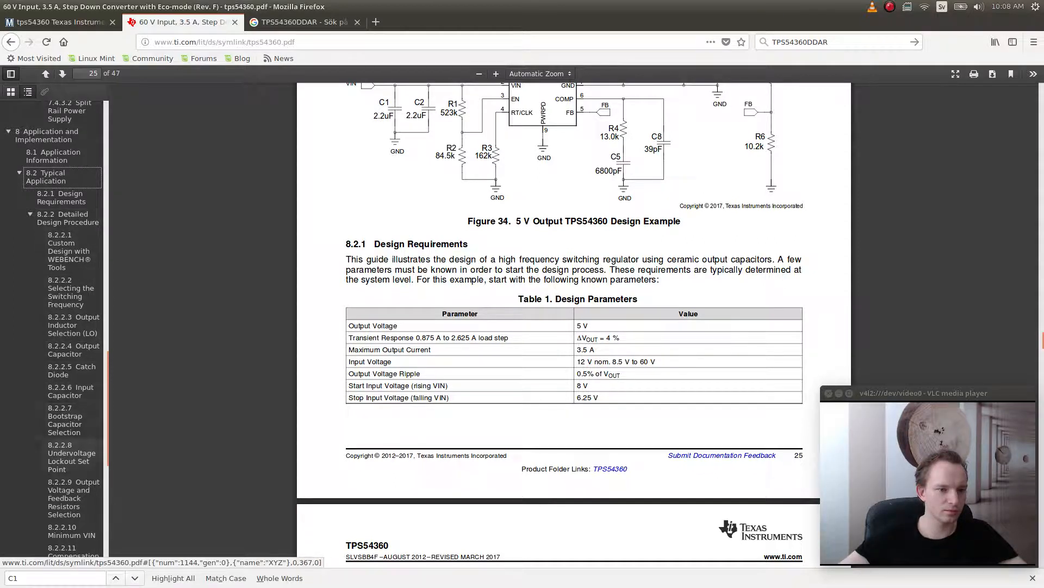
- Check sections 8.2.2.9 Output Voltage and Feedback Resistors Selection, 8.2.2.12 and 8.2.2.13, and scan the outline back to section 7 Detailed Description
scroll(71, 446, "down", 3)
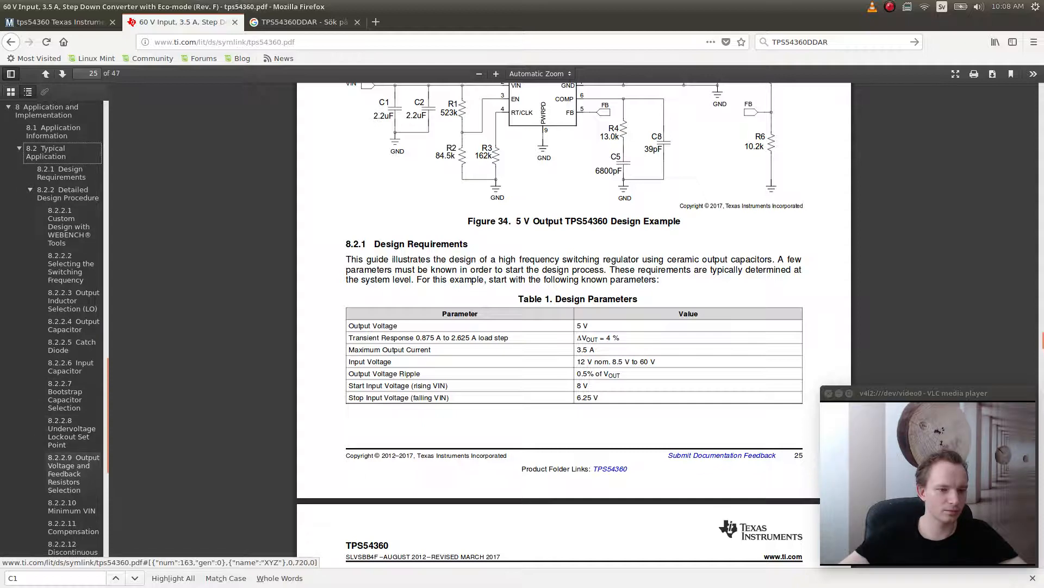
left_click(73, 424)
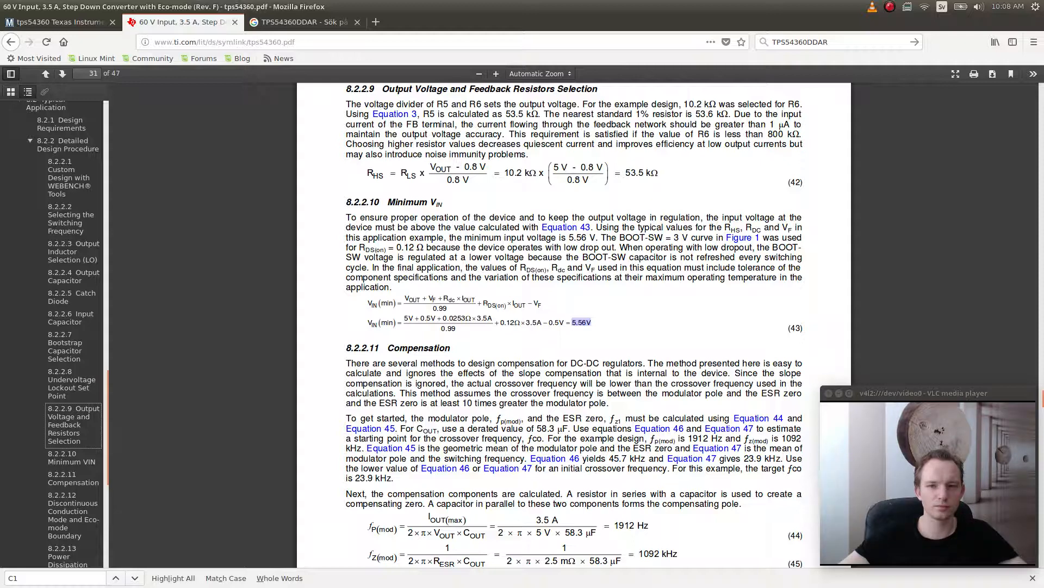
scroll(73, 408, "down", 3)
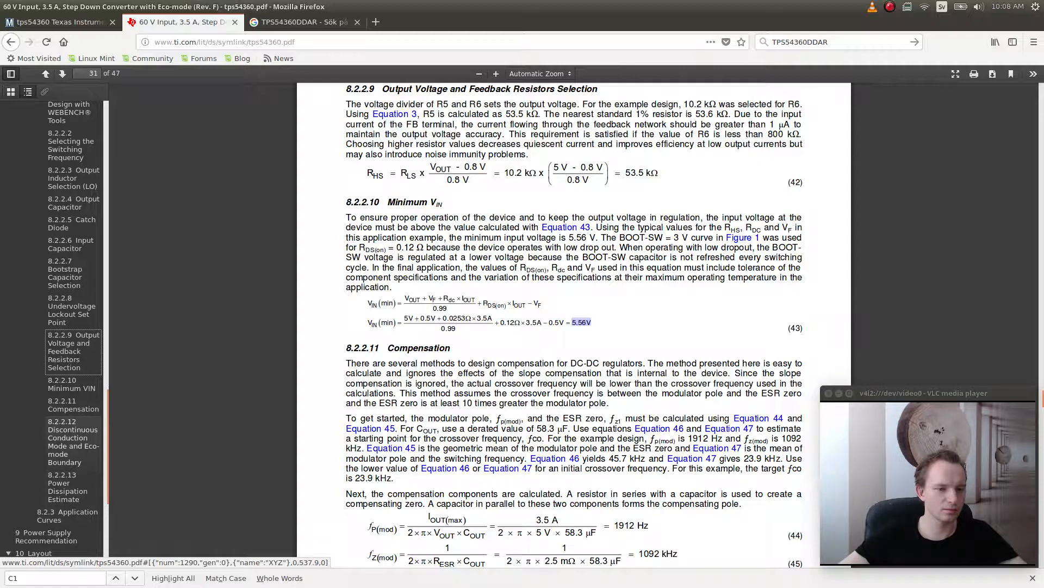
left_click(73, 442)
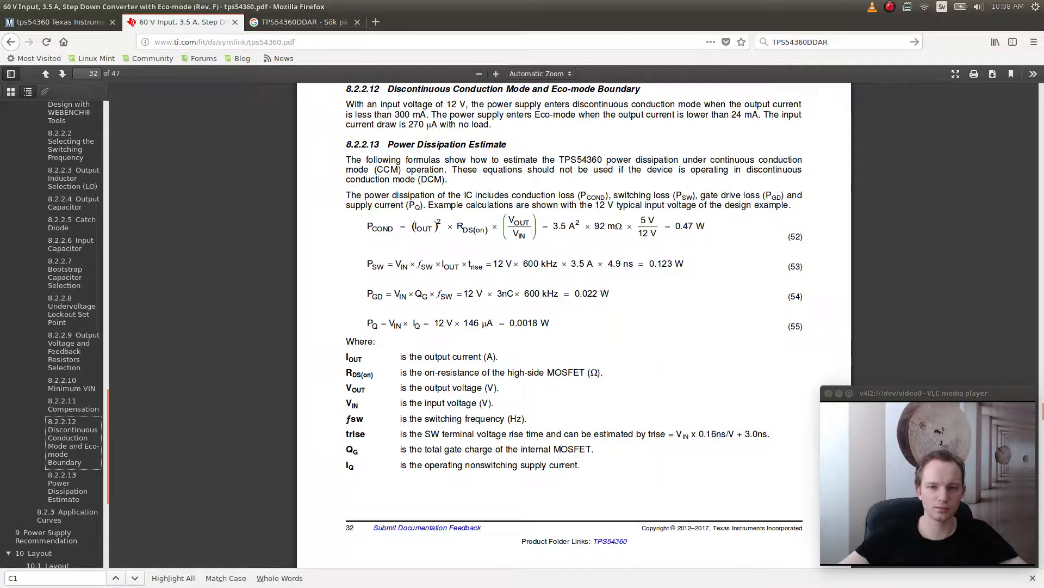
left_click(65, 487)
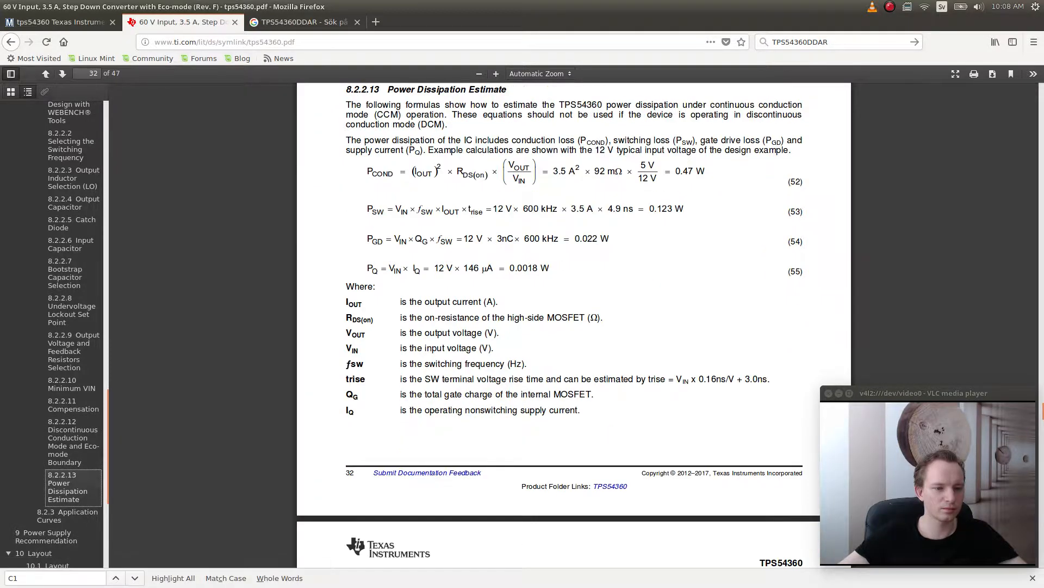
scroll(54, 326, "up", 5)
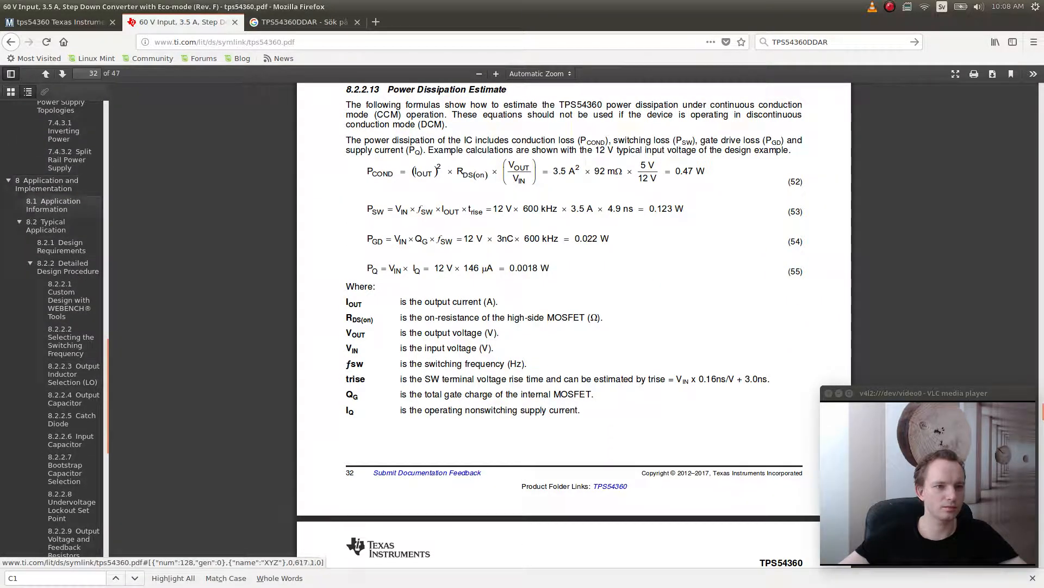
scroll(55, 326, "up", 5)
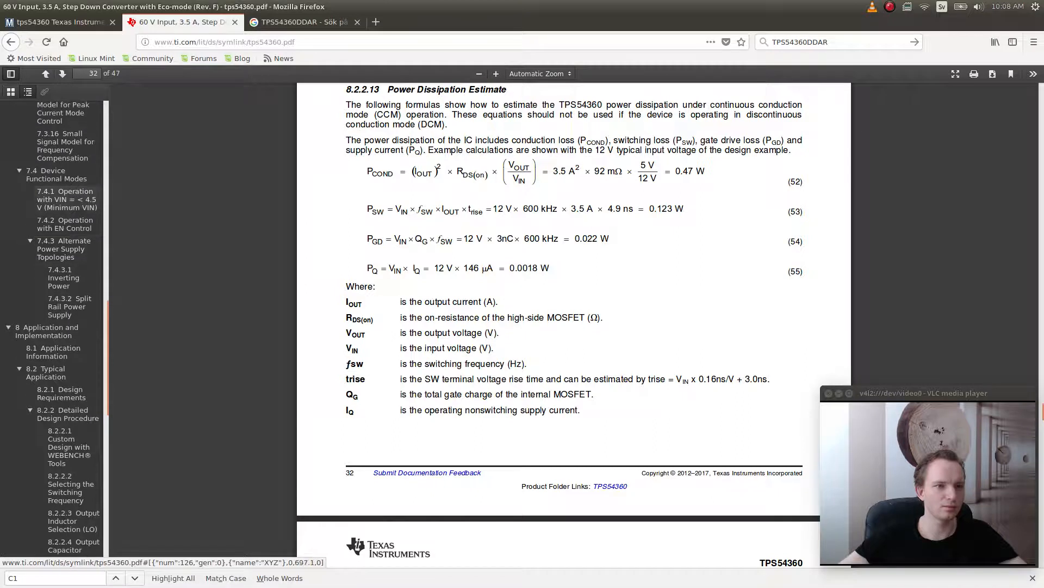
scroll(55, 326, "up", 7)
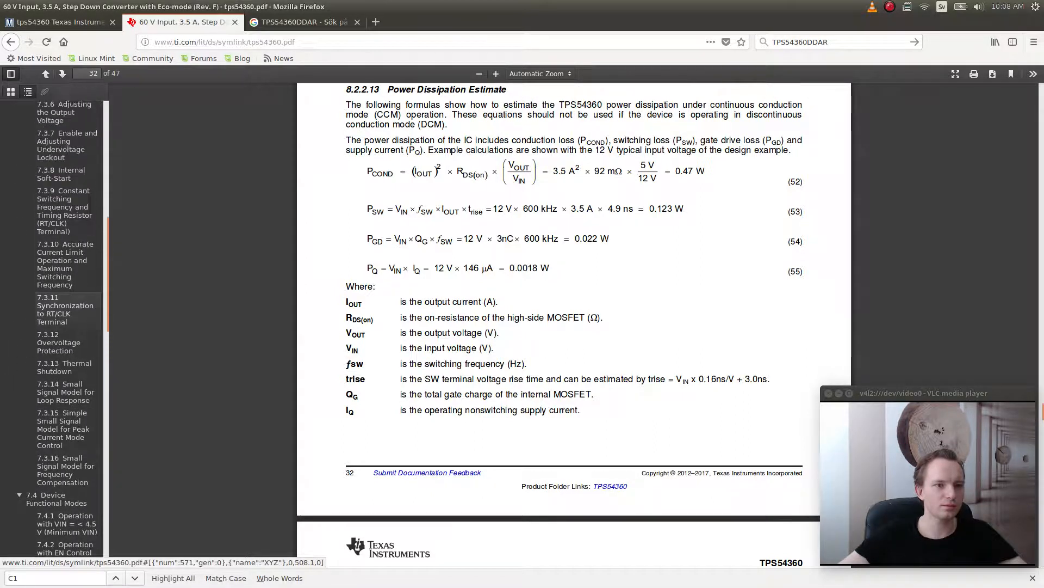
scroll(54, 327, "up", 3)
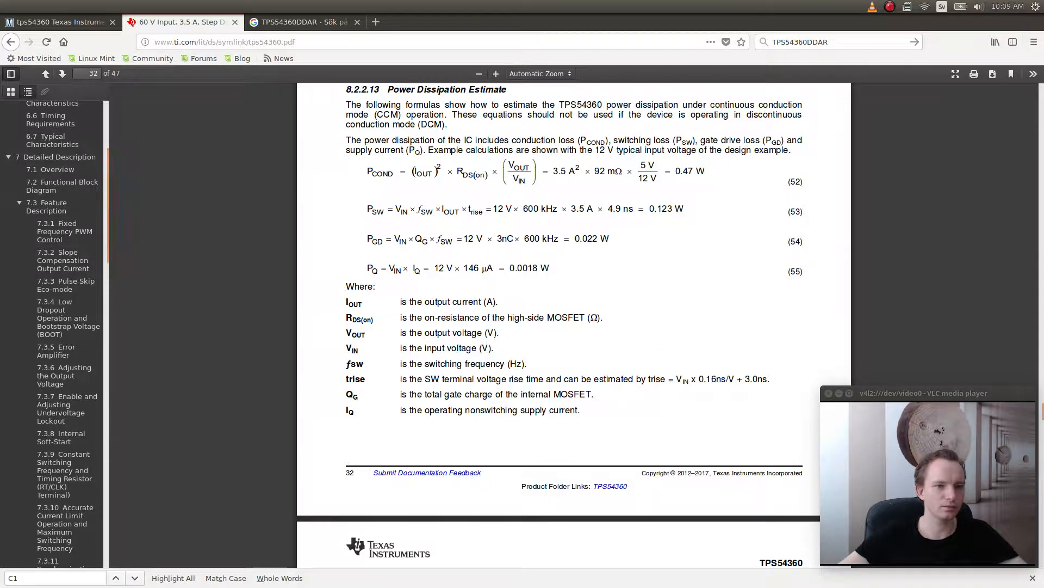
- Search the datasheet for "R1" and examine the match in Figure 30, Types of Frequency Compensation
key("ctrl+f")
type("R1")
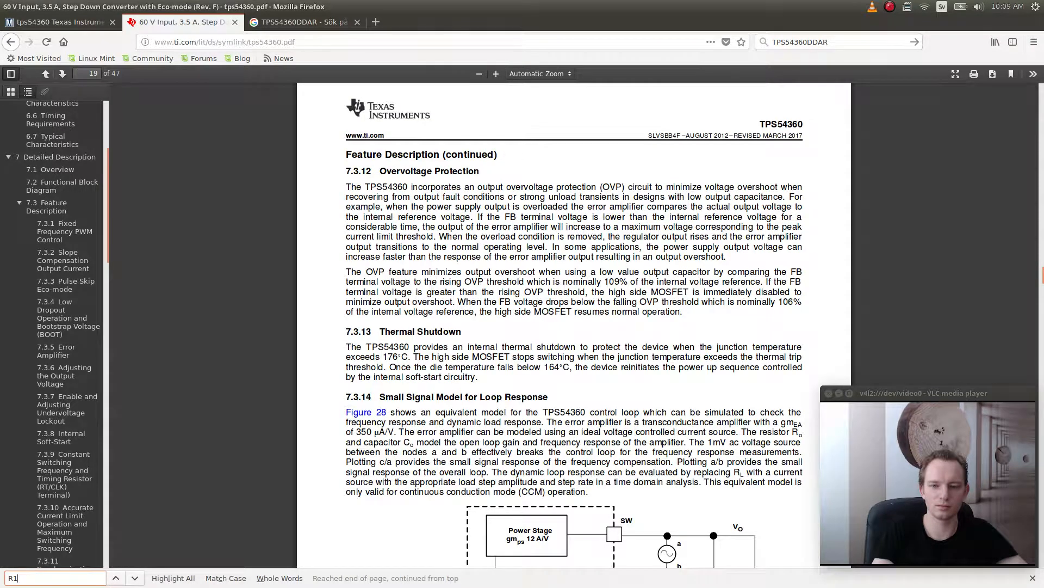
key("Return")
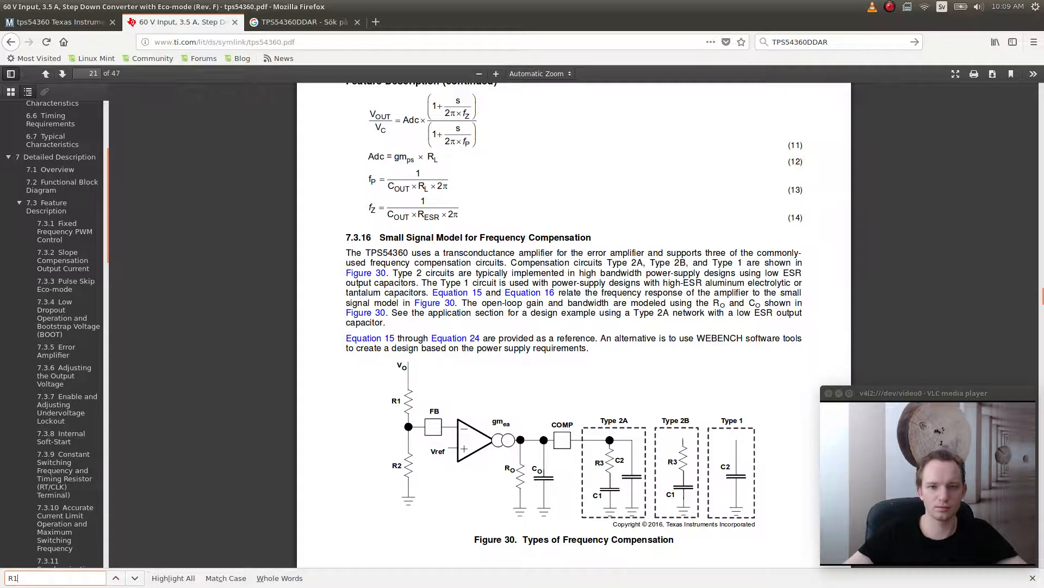
scroll(574, 325, "up", 1)
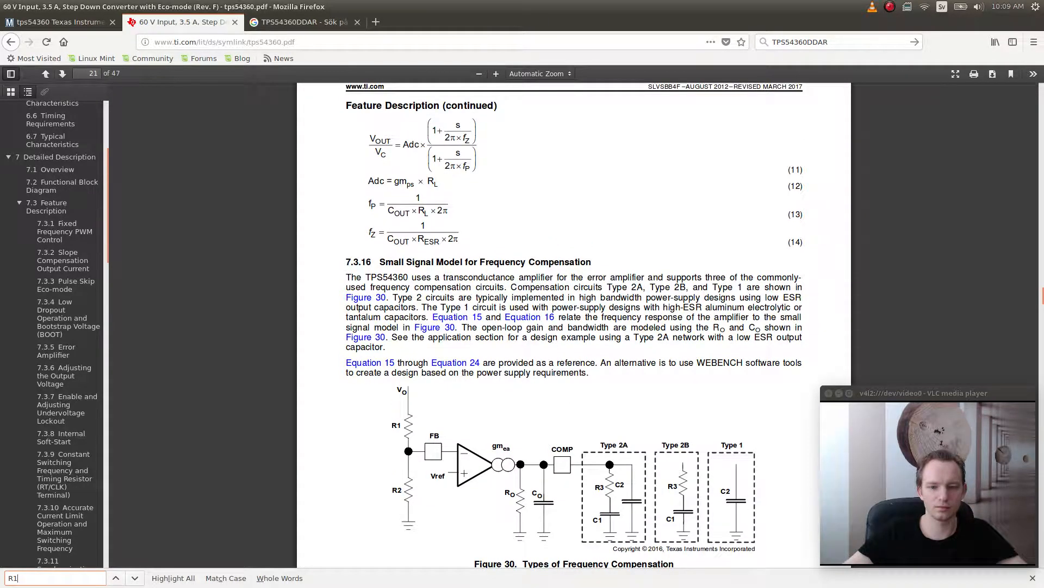
scroll(575, 325, "down", 2)
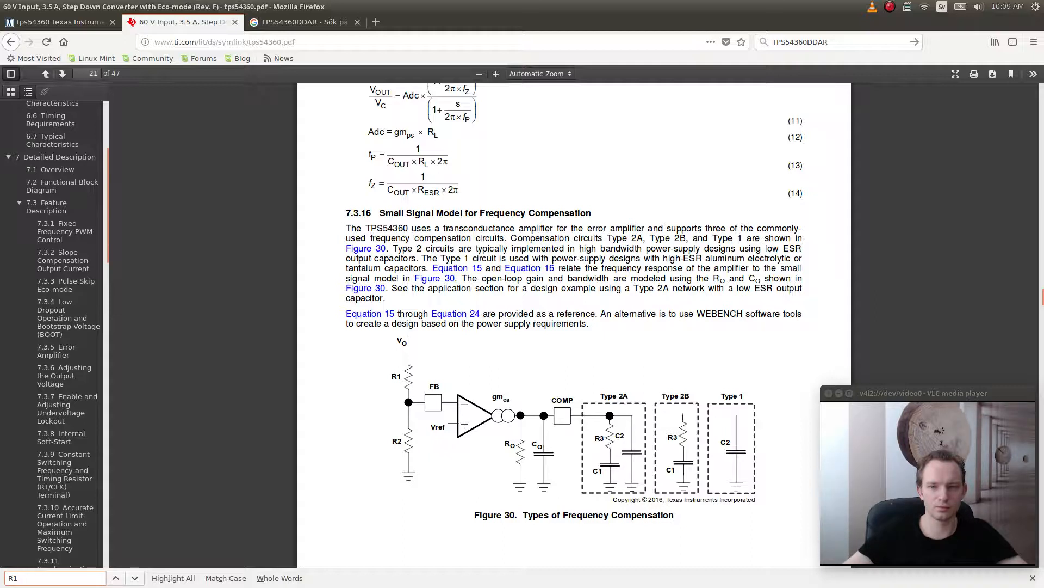
scroll(530, 513, "up", 10)
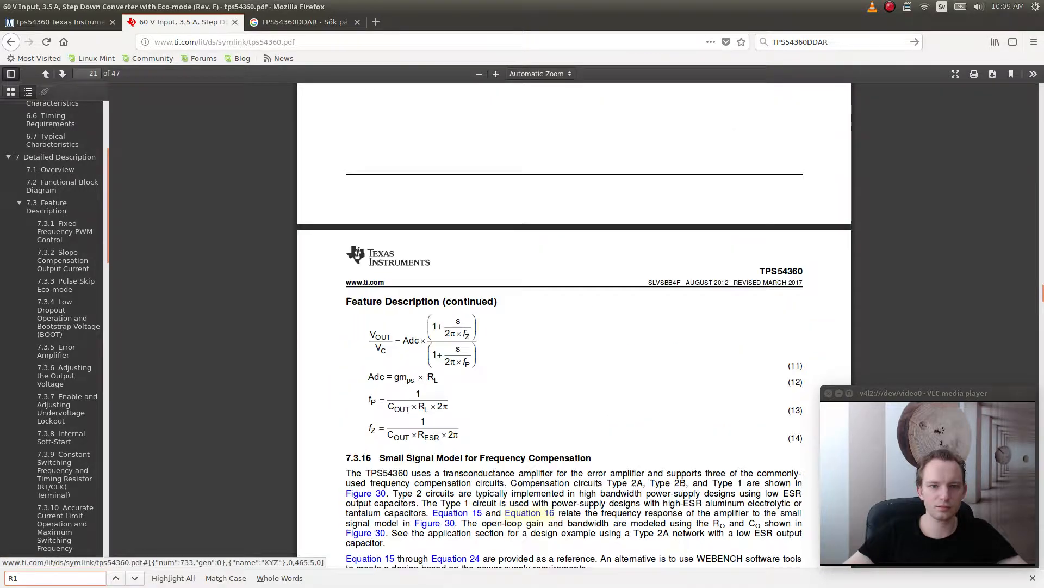
key("Return")
scroll(530, 513, "up", 7)
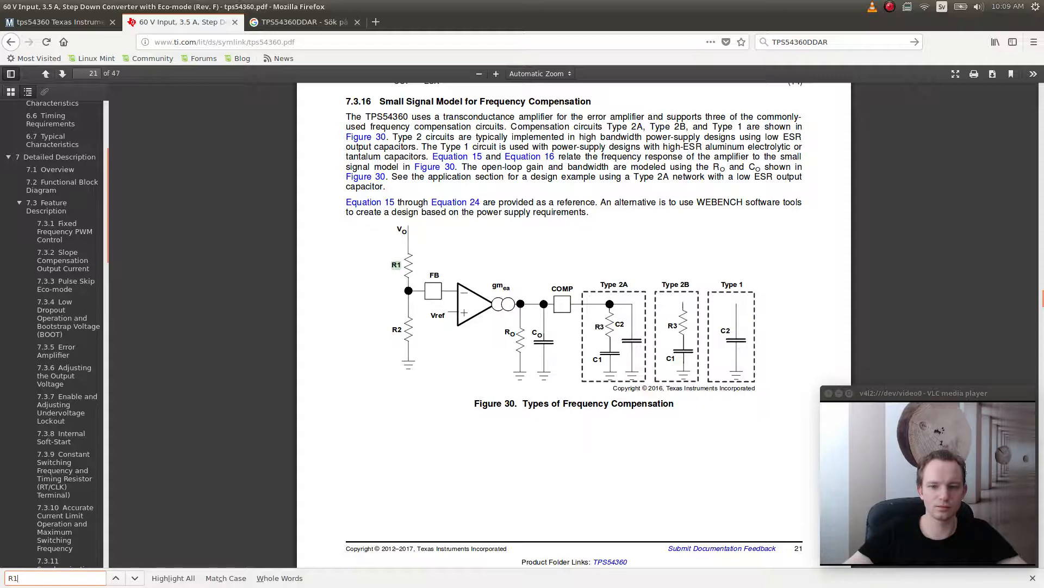
- Read the frequency compensation equations 15 to 24 below Figure 31 and step through the "R1" matches there
scroll(574, 327, "down", 9)
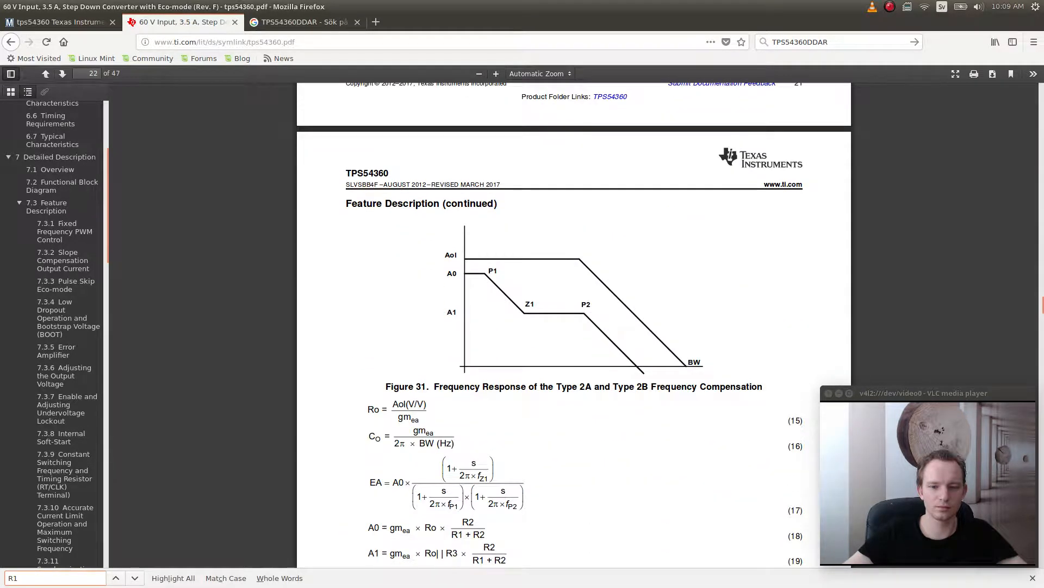
scroll(574, 326, "down", 5)
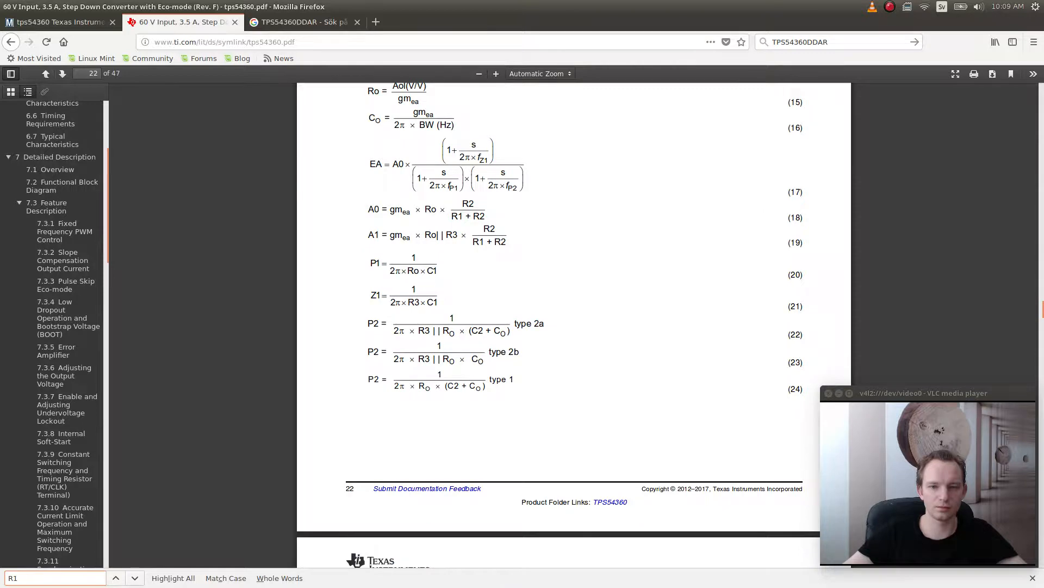
scroll(574, 327, "up", 3)
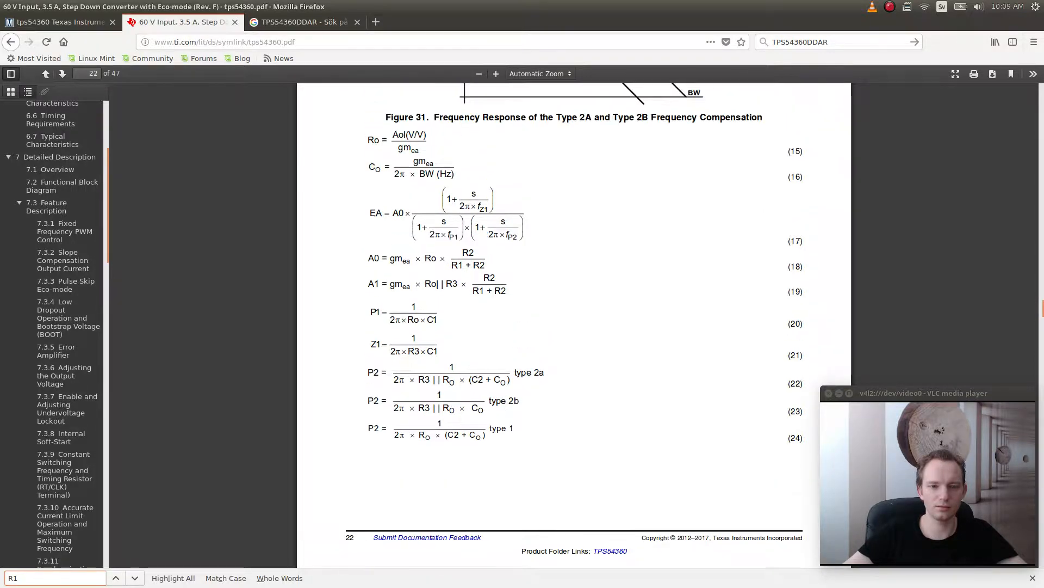
scroll(574, 326, "down", 5)
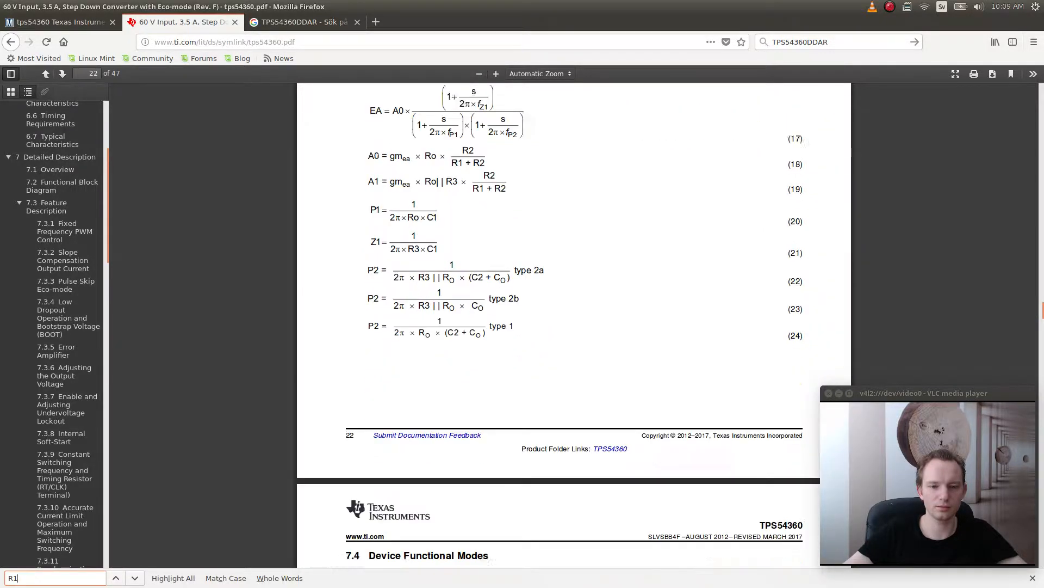
scroll(574, 326, "up", 3)
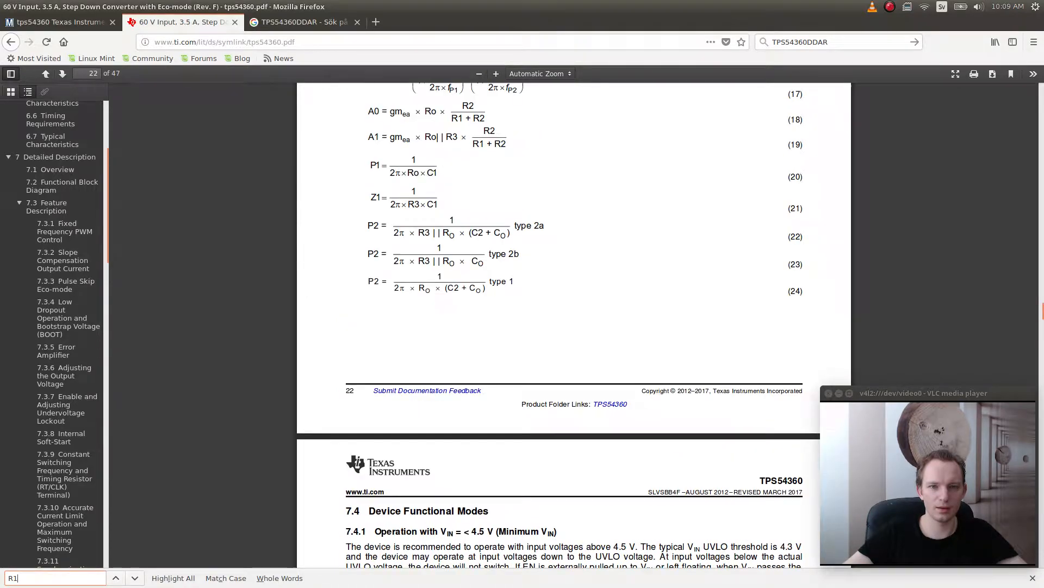
scroll(574, 326, "down", 4)
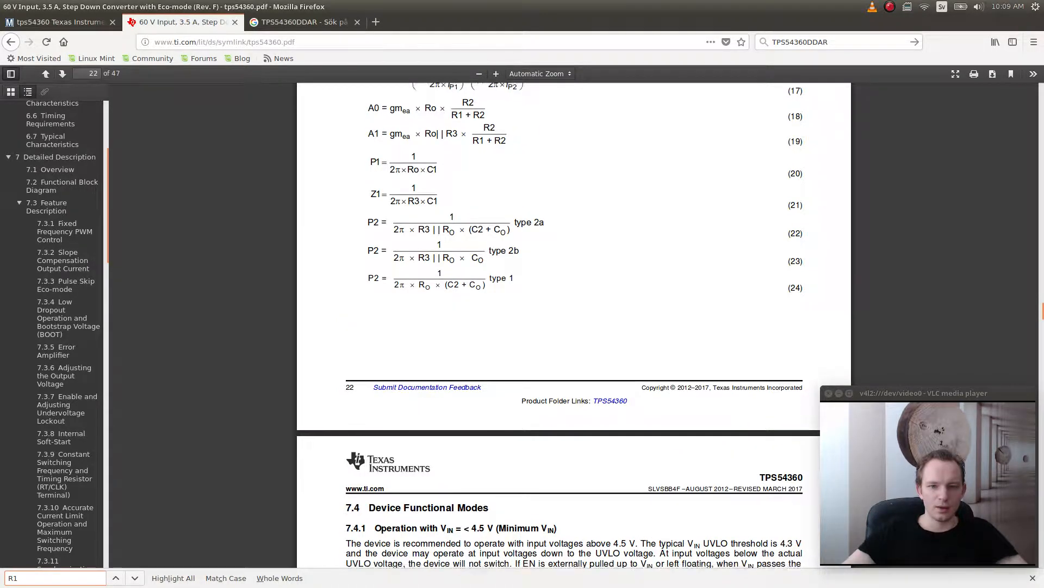
key("Return")
key("Return")
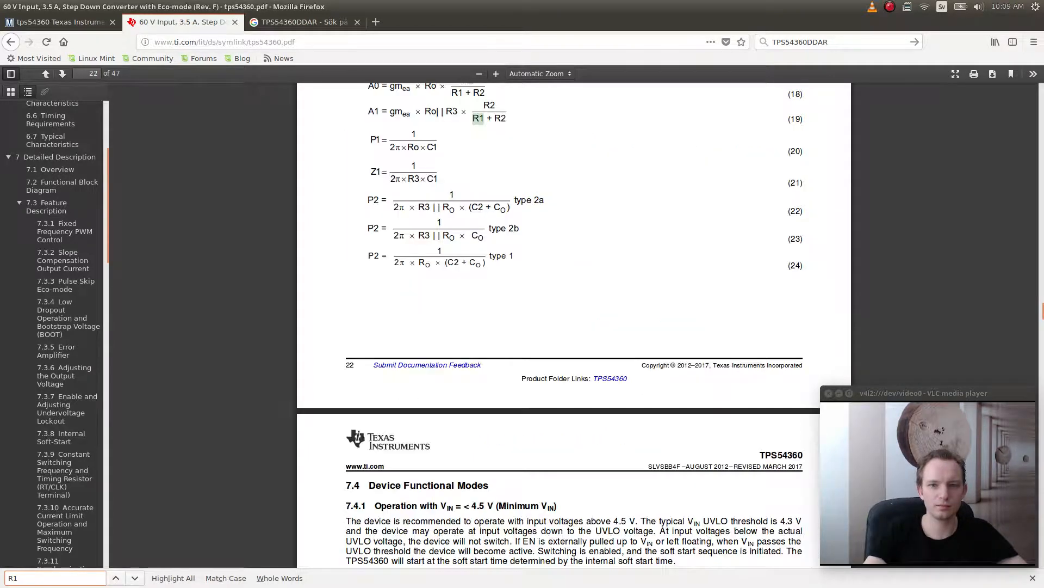
- Step through the remaining "R1" matches in the datasheet, covering Figures 34, 28 and 30 and the frequency compensation equations
key("shift+Return")
key("Return")
key("Return")
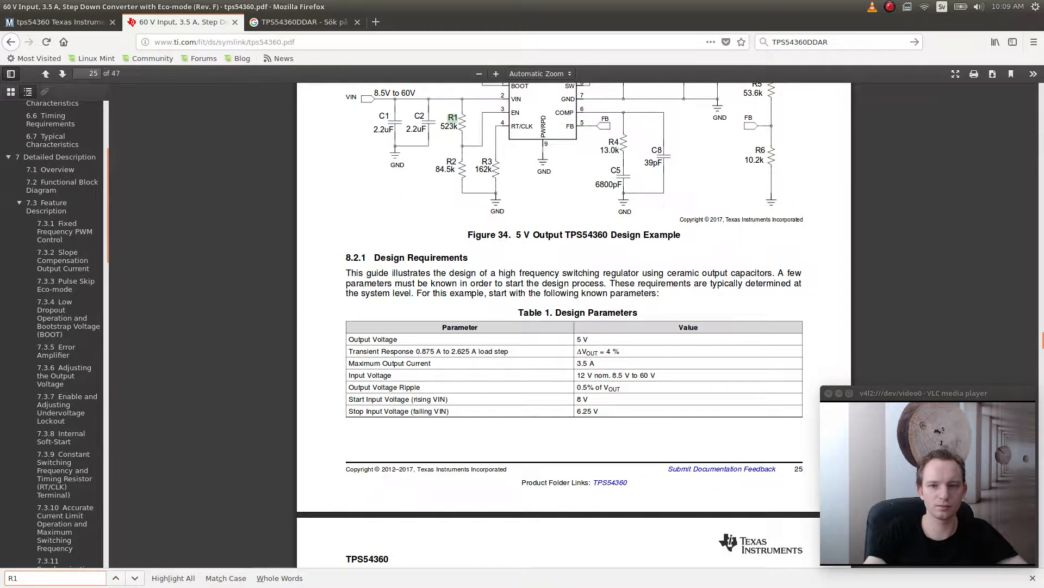
key("Return")
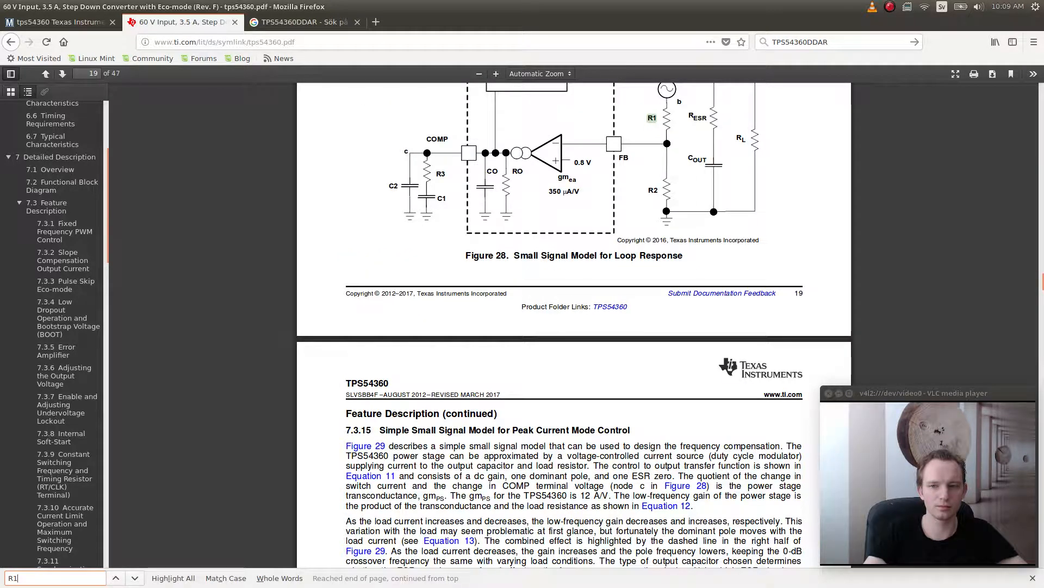
key("Return")
key("Return")
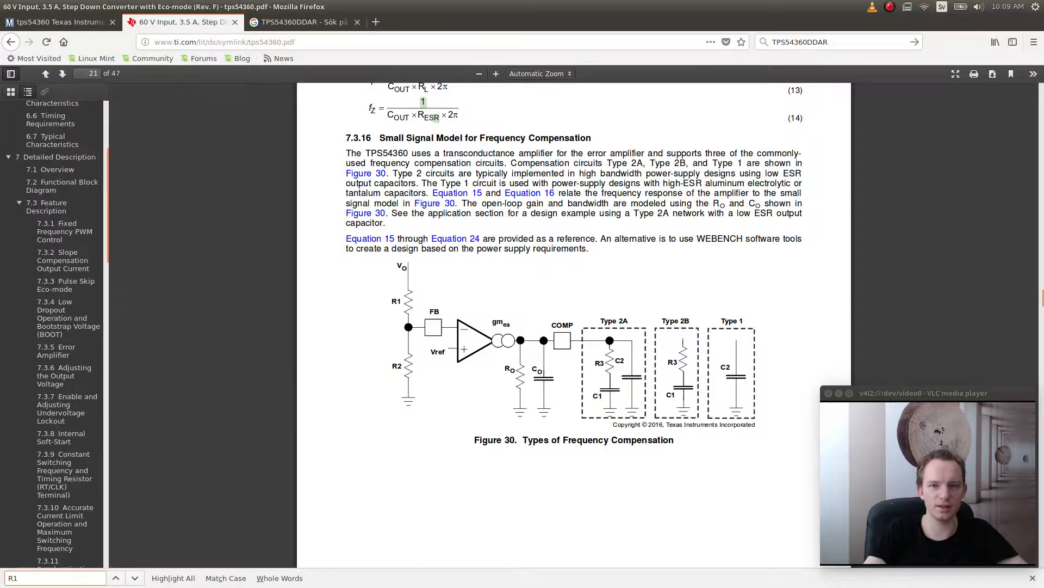
key("Return")
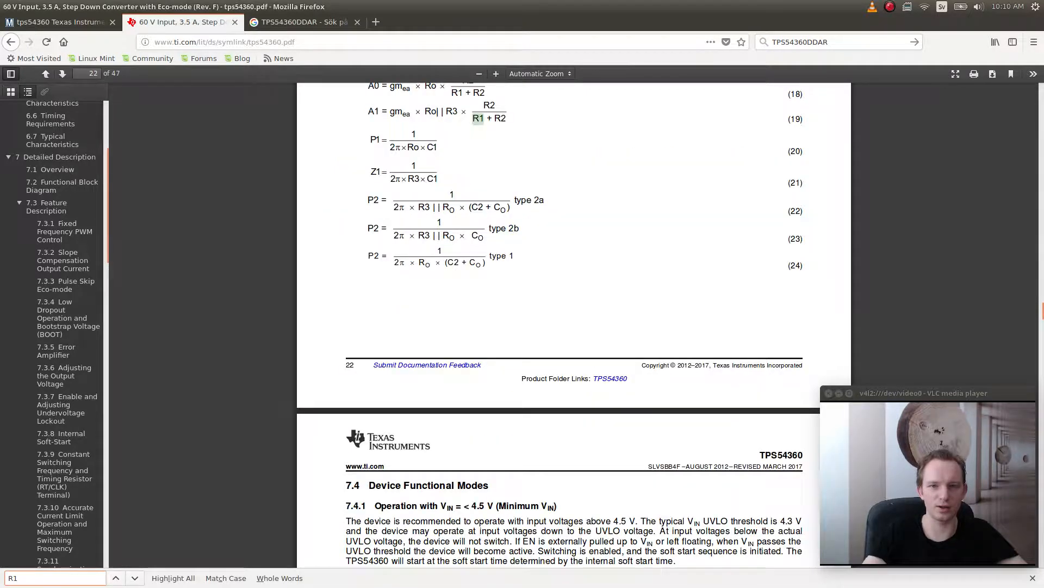
- Compare the compensation circuits in Figure 30 with the Figure 31 frequency response and equations 15 to 24
scroll(574, 326, "up", 2)
scroll(574, 327, "up", 6)
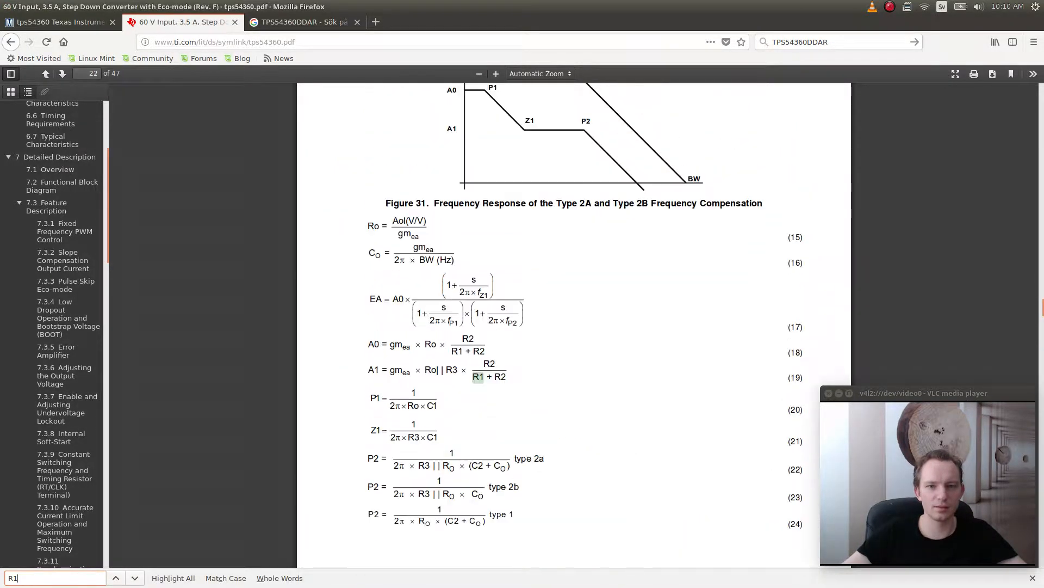
scroll(574, 326, "up", 7)
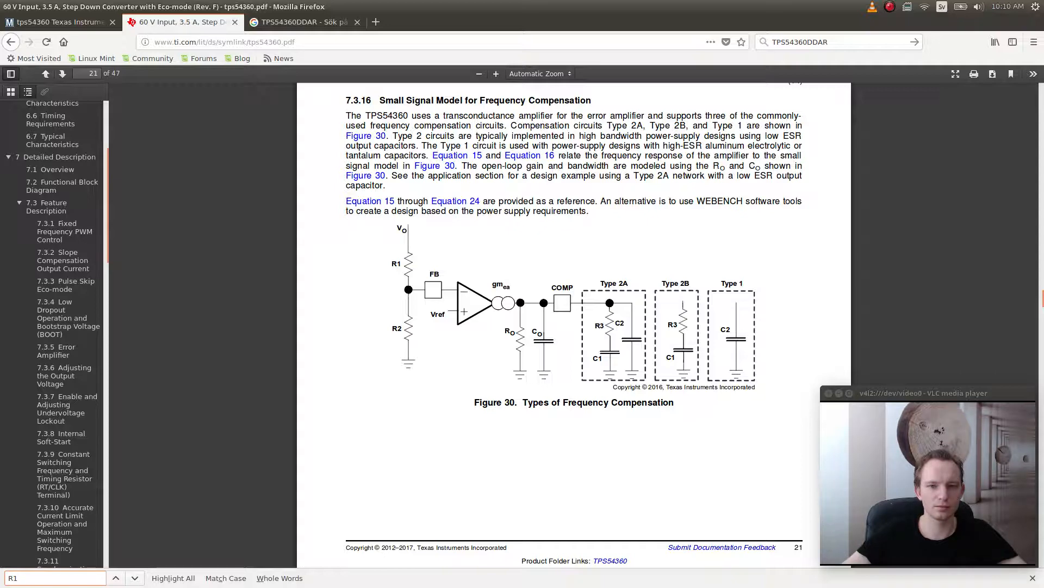
scroll(574, 327, "down", 5)
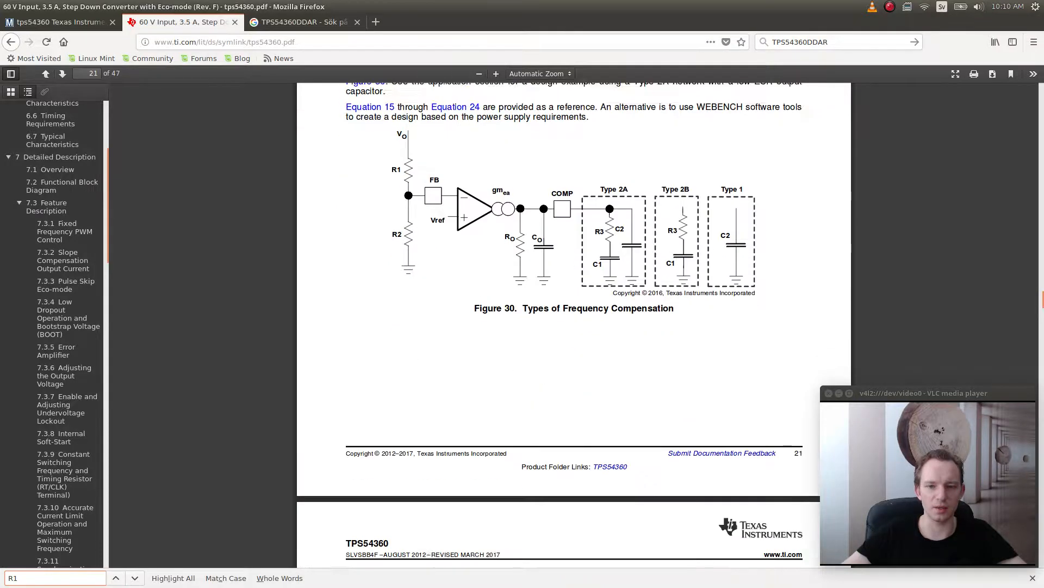
scroll(573, 326, "down", 6)
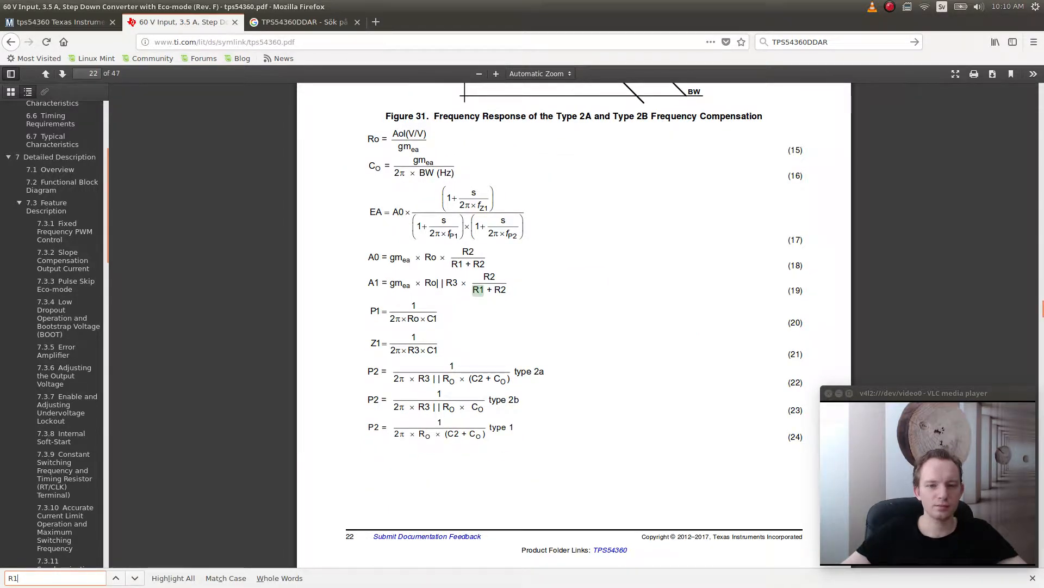
scroll(574, 326, "up", 2)
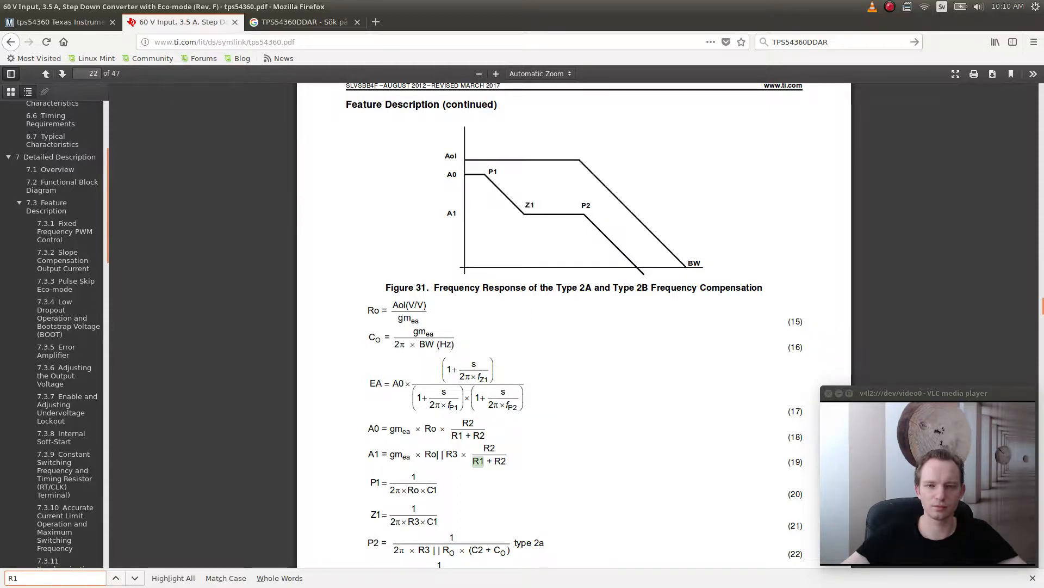
scroll(573, 326, "down", 2)
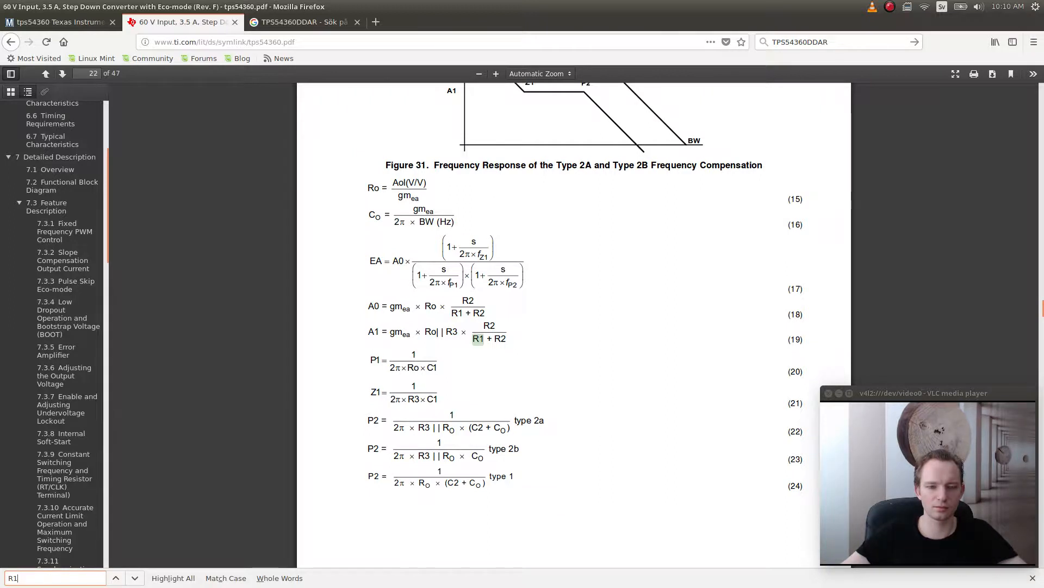
scroll(574, 327, "up", 2)
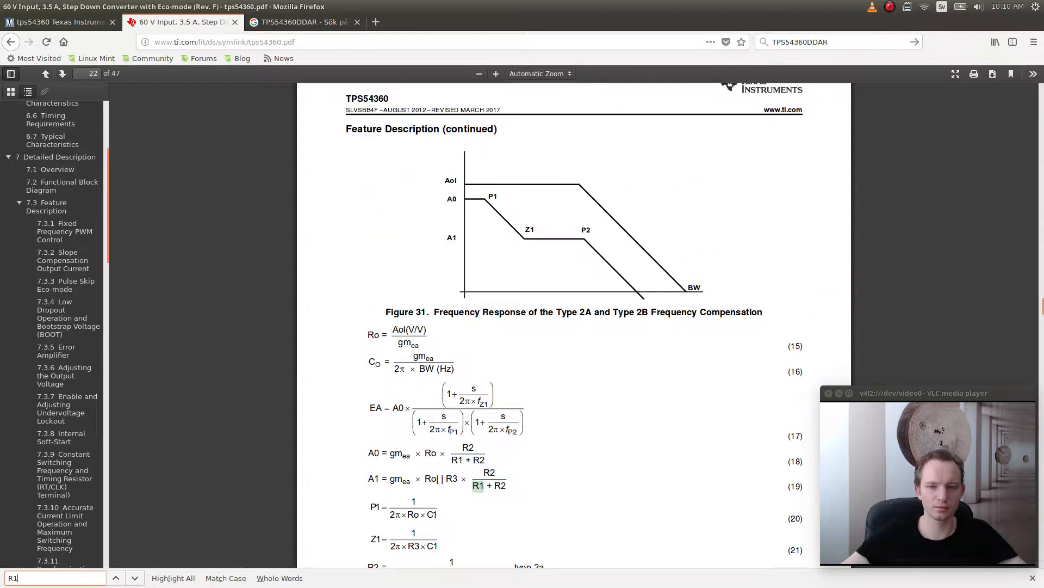
- Read section 7.4 Device Functional Modes and examine R1 and R2 in the Figure 32 inverting power supply circuit
scroll(574, 326, "down", 6)
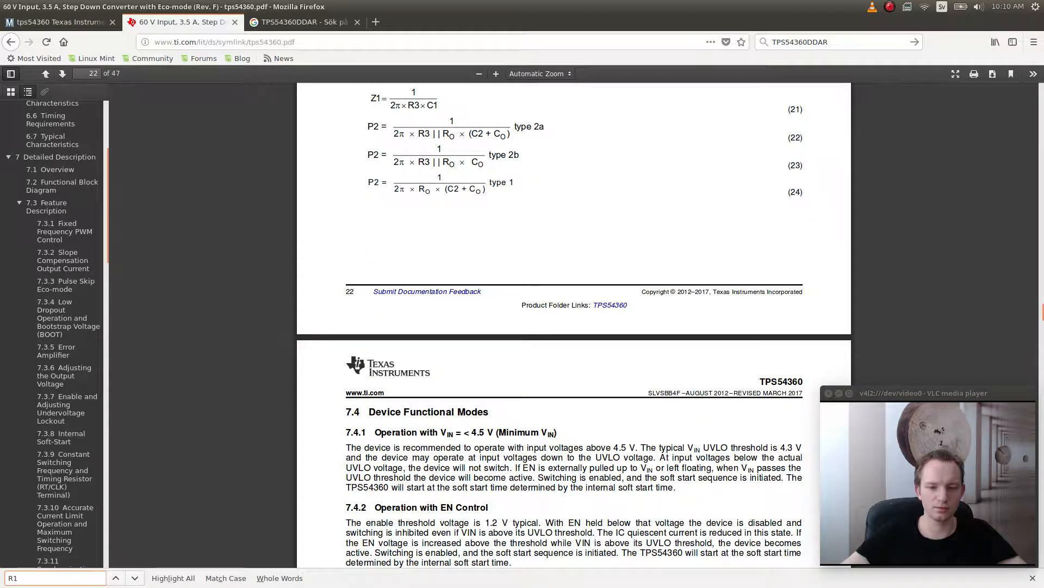
scroll(574, 326, "down", 3)
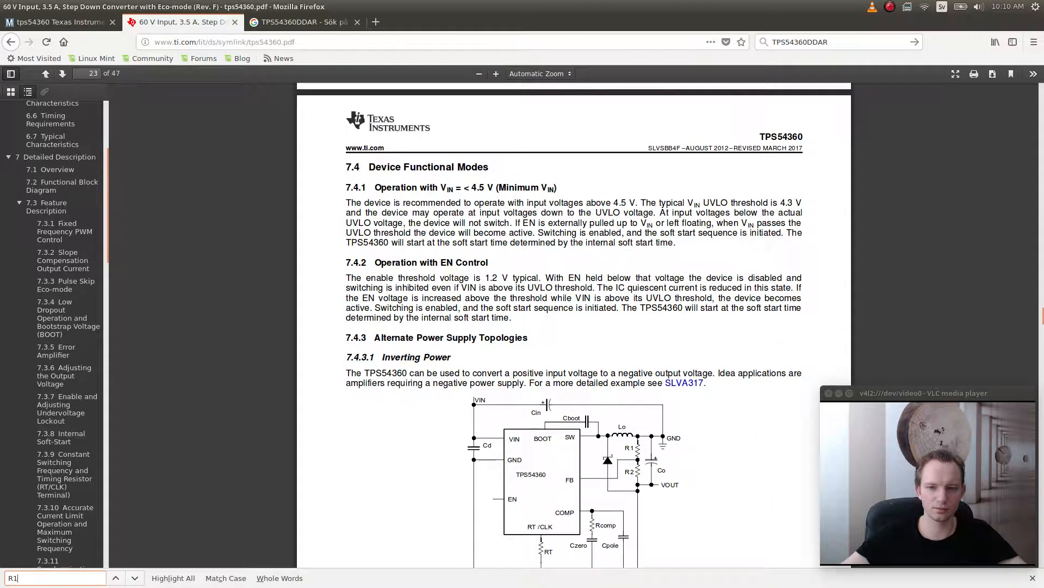
scroll(574, 326, "down", 1)
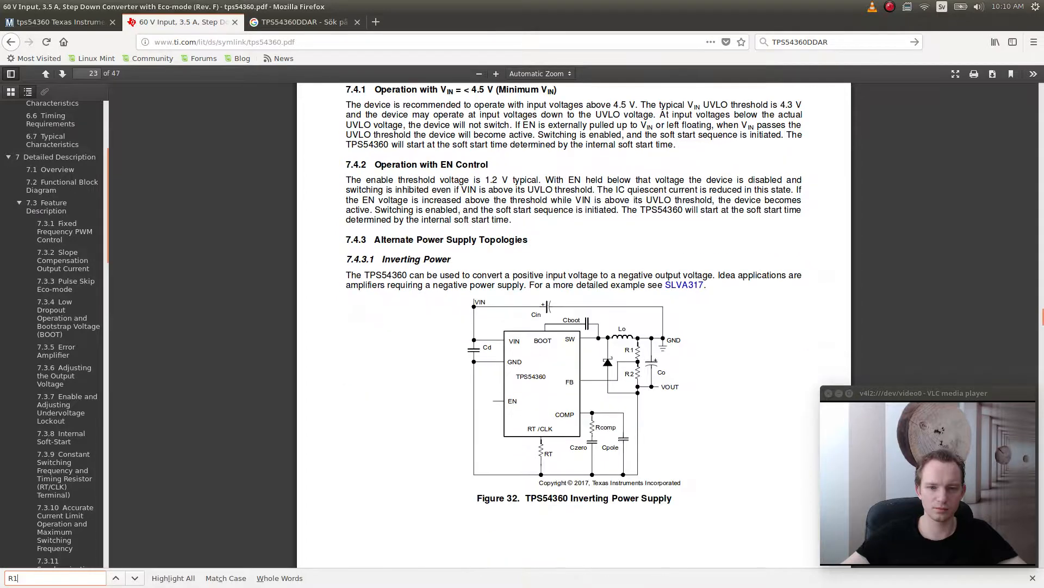
scroll(574, 327, "down", 1)
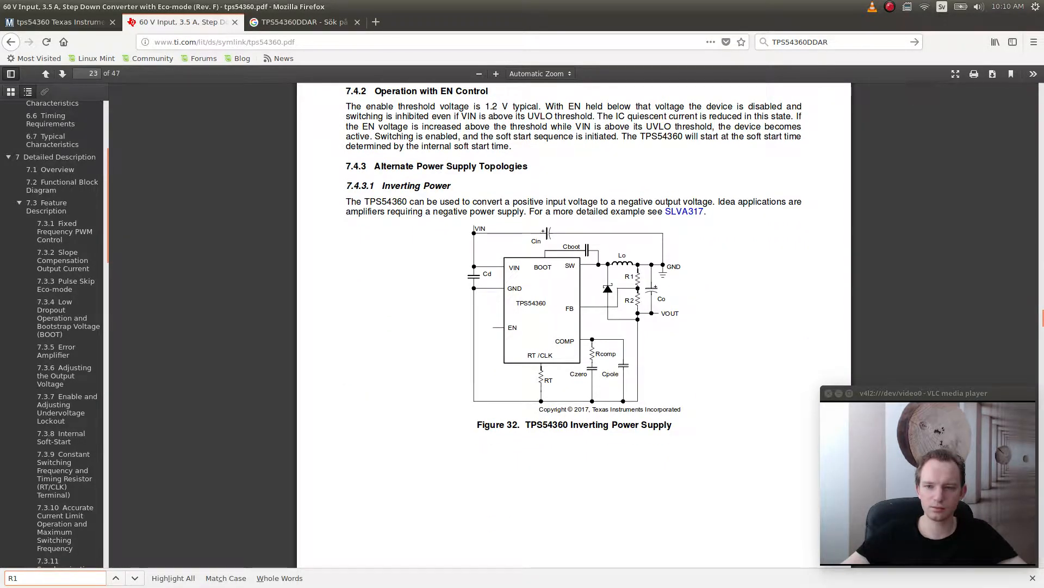
key("alt")
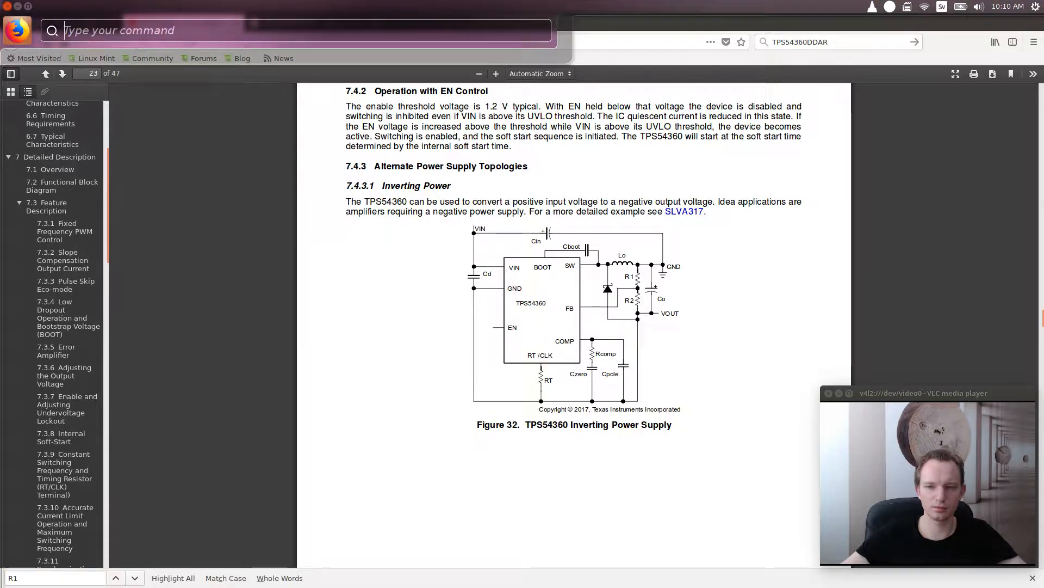
key("Escape")
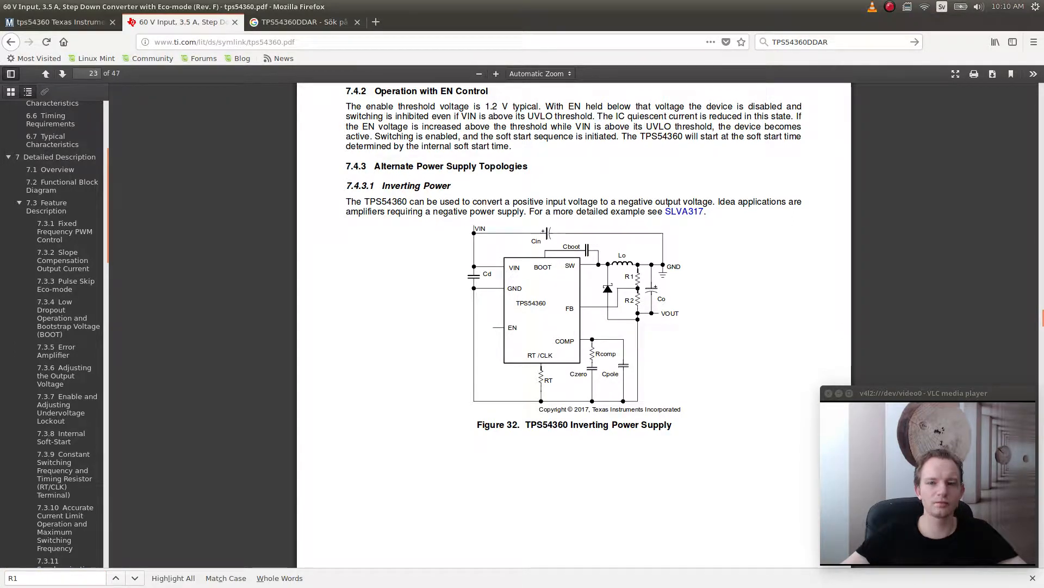
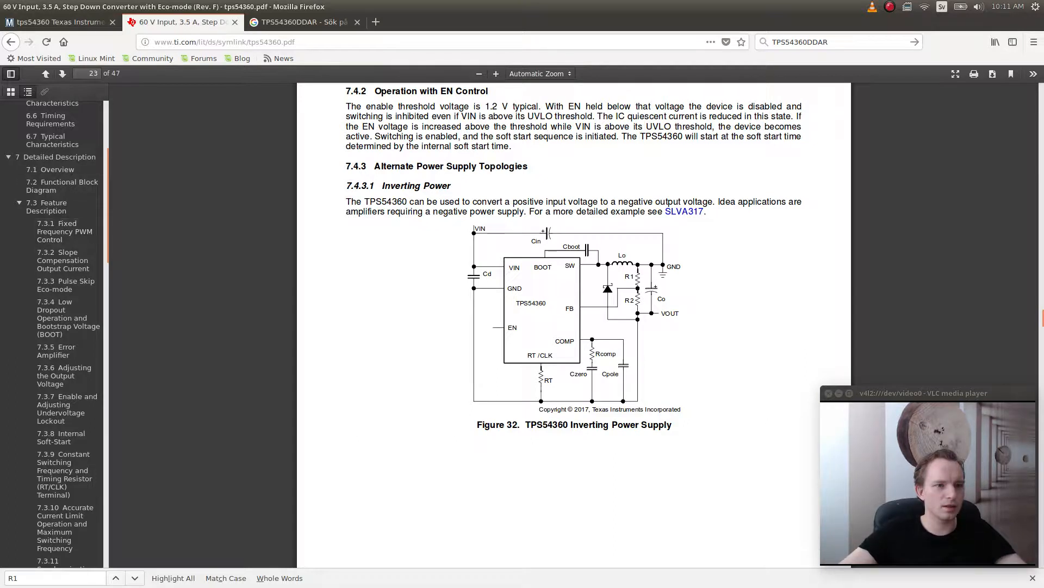
- Go to section 8.1 Application Information through the outline and review the Figure 34 circuit with the Table 1 design parameters
scroll(55, 327, "down", 10)
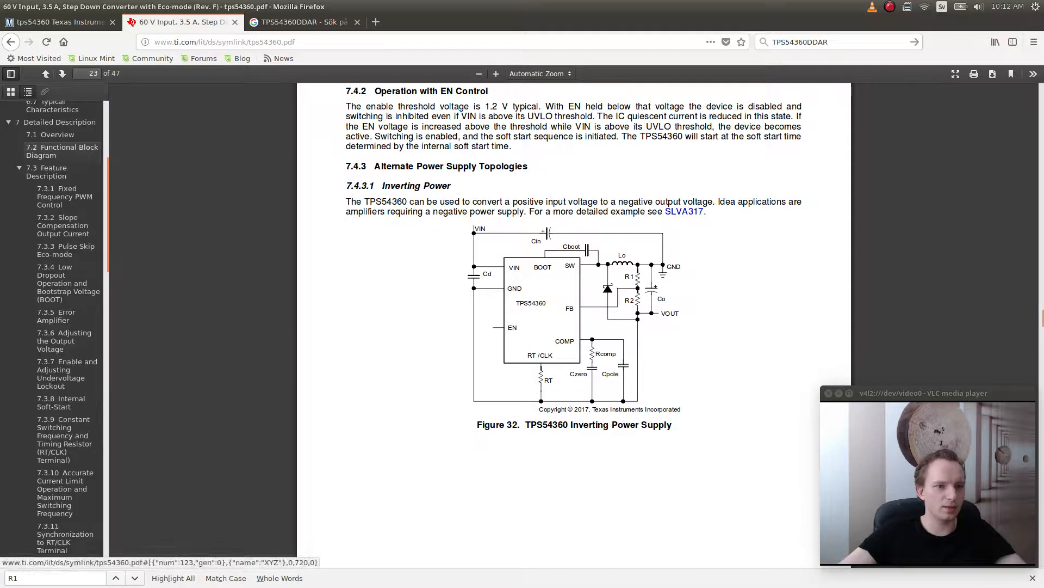
scroll(55, 229, "down", 1)
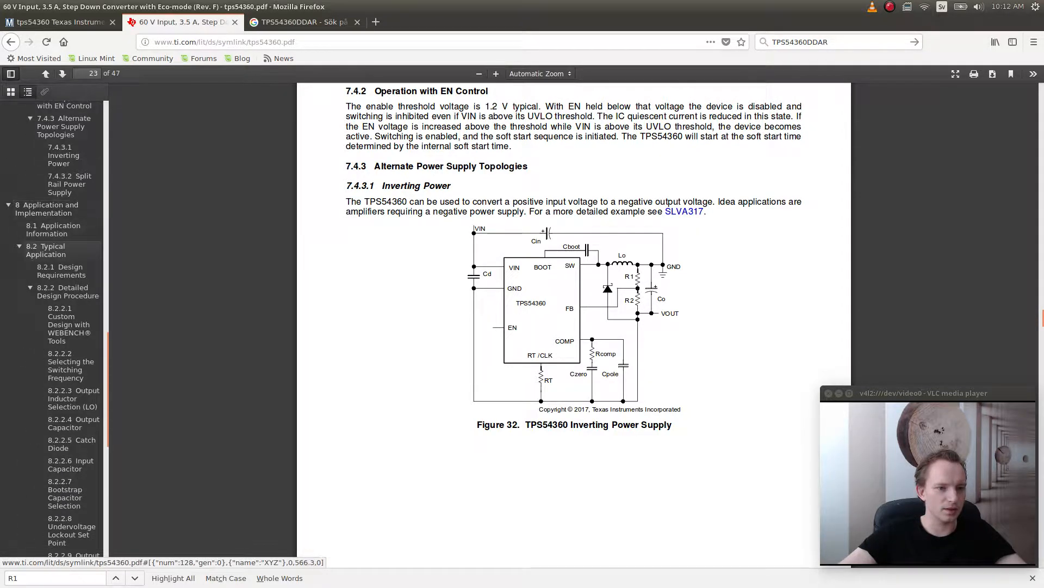
left_click(54, 229)
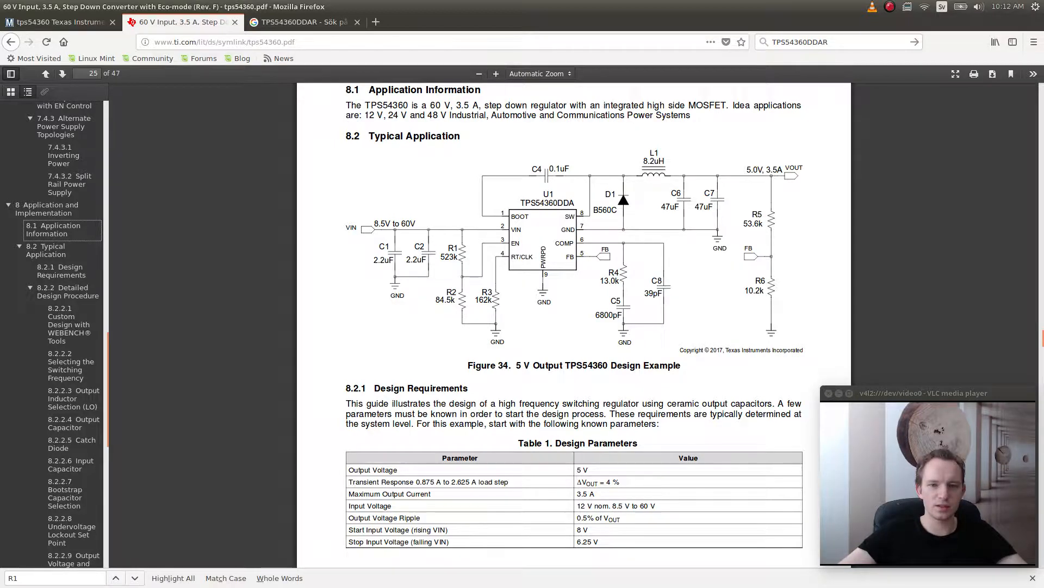
scroll(574, 327, "up", 3)
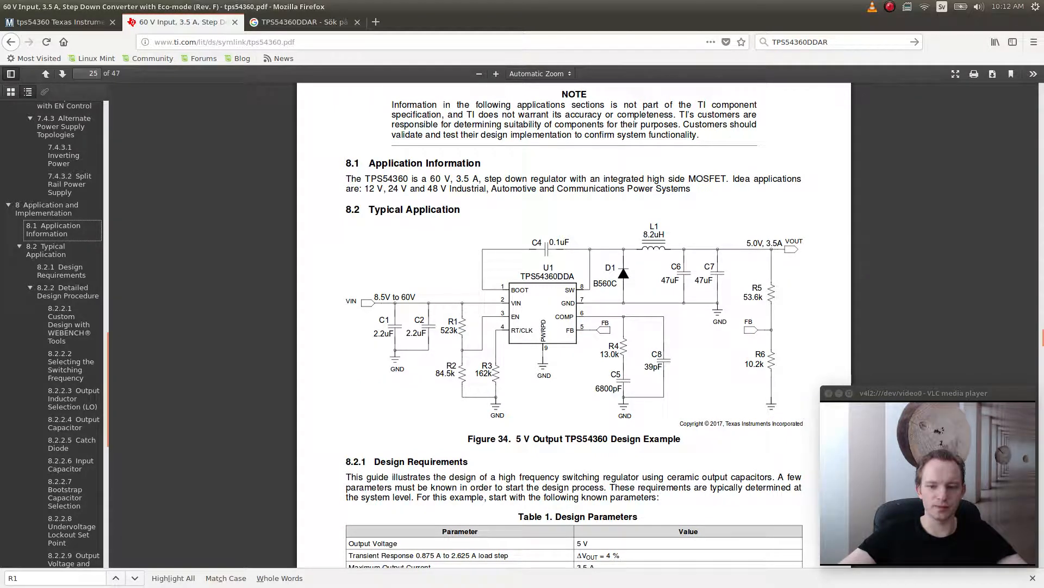
scroll(574, 327, "down", 5)
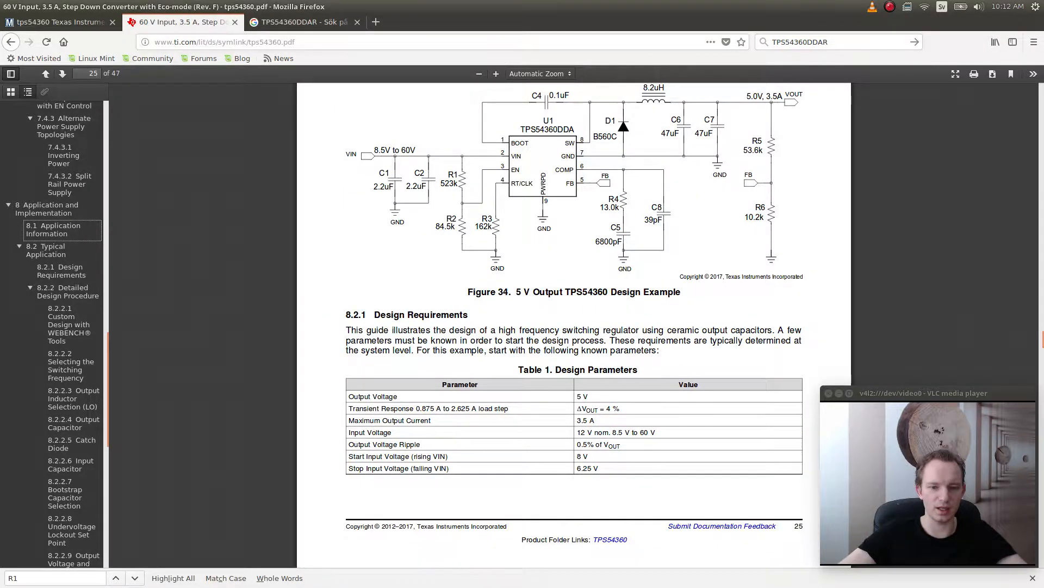
scroll(574, 327, "up", 5)
- Search from the start of the datasheet for "absolute" and examine the 6.1 Absolute Maximum Ratings table
left_click_drag(1041, 337, 1042, 93)
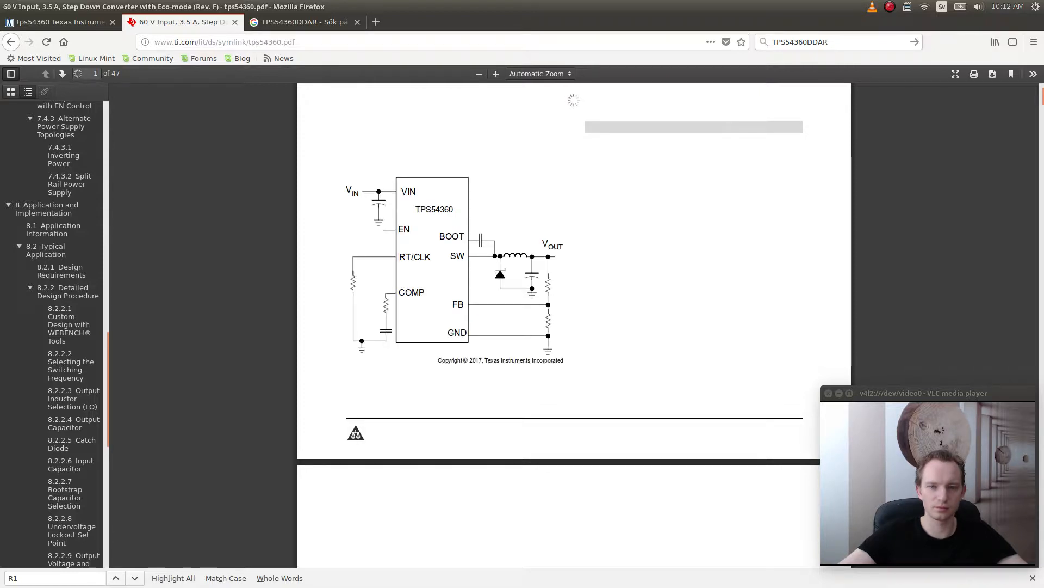
scroll(574, 272, "down", 3)
key("ctrl+f")
type("absolute")
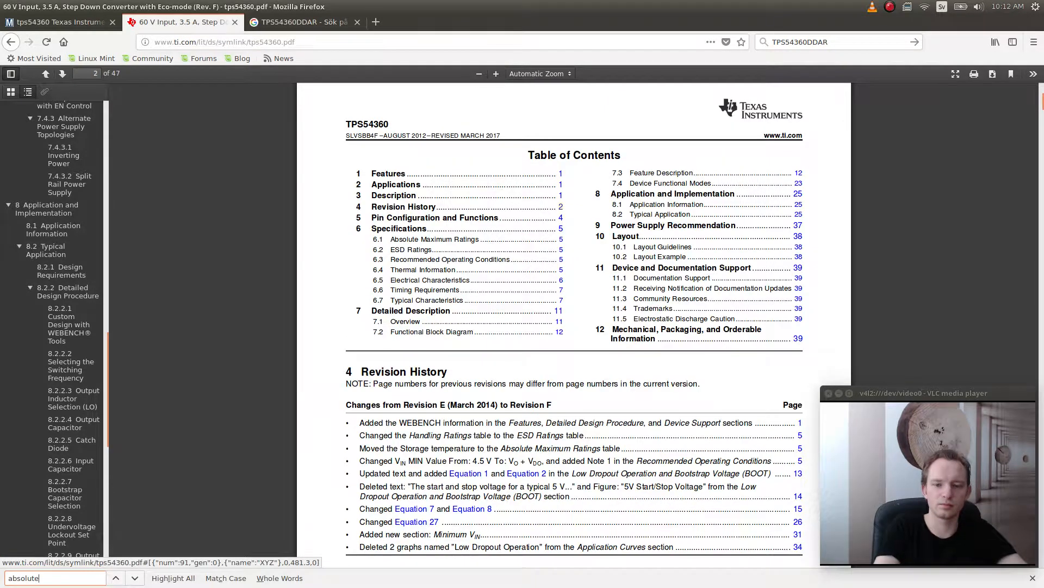
key("Return")
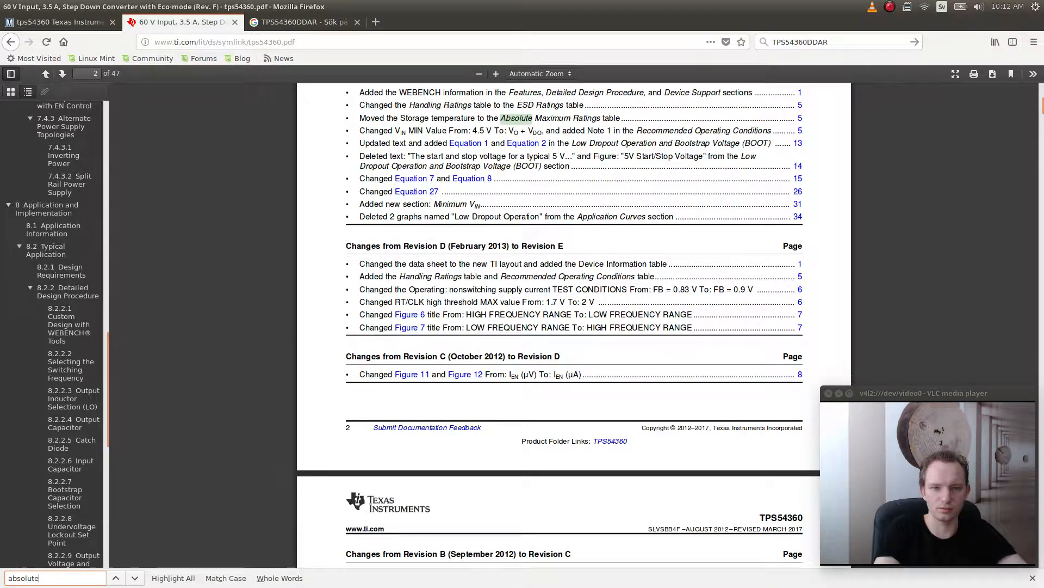
key("Return")
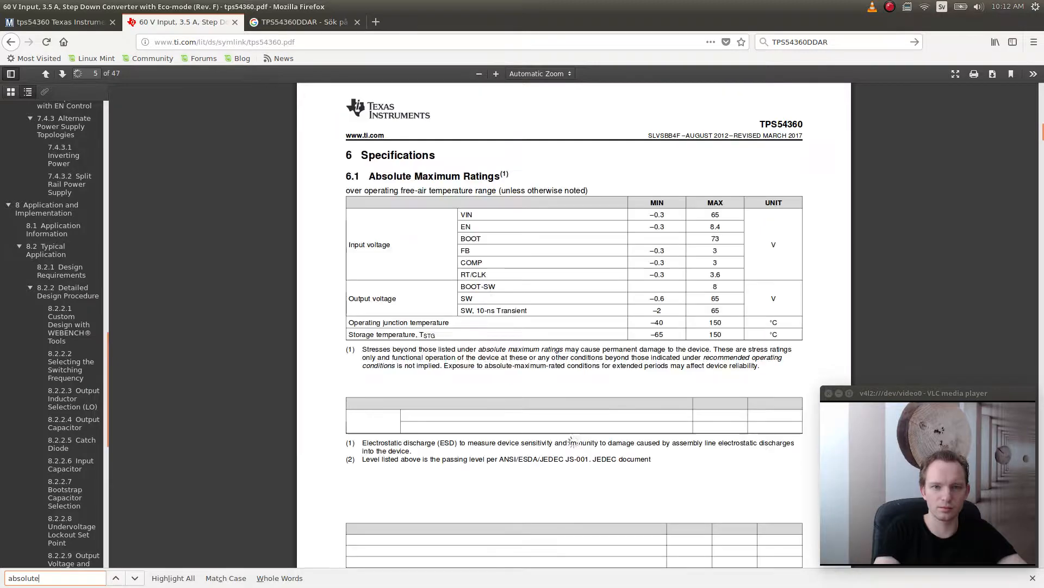
key("Return")
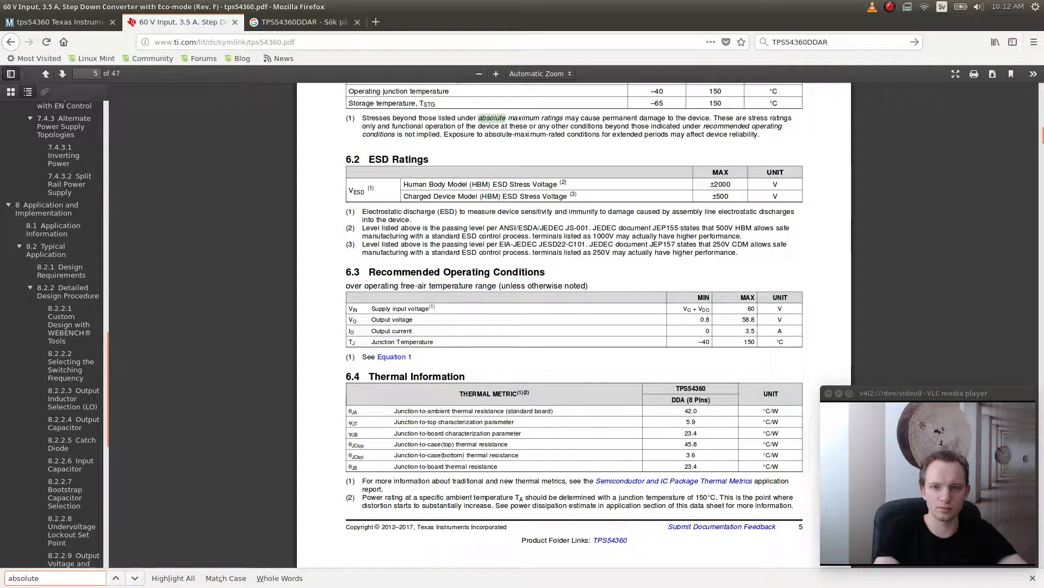
scroll(574, 326, "up", 3)
scroll(574, 327, "up", 2)
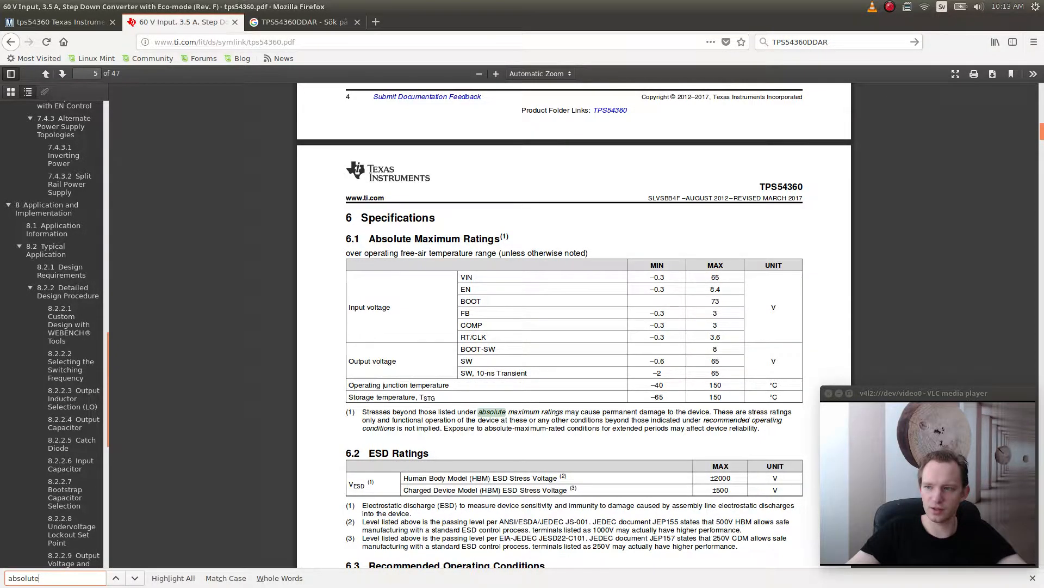
- Review the 6.5 Electrical Characteristics table, including the enable and UVLO entries
scroll(574, 325, "down", 10)
scroll(575, 325, "down", 3)
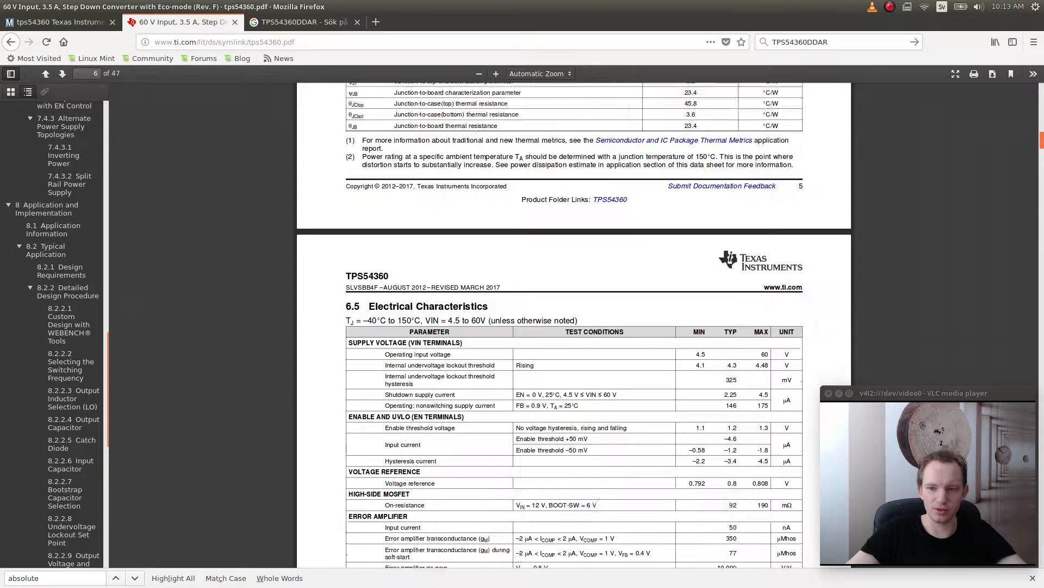
scroll(574, 325, "down", 1)
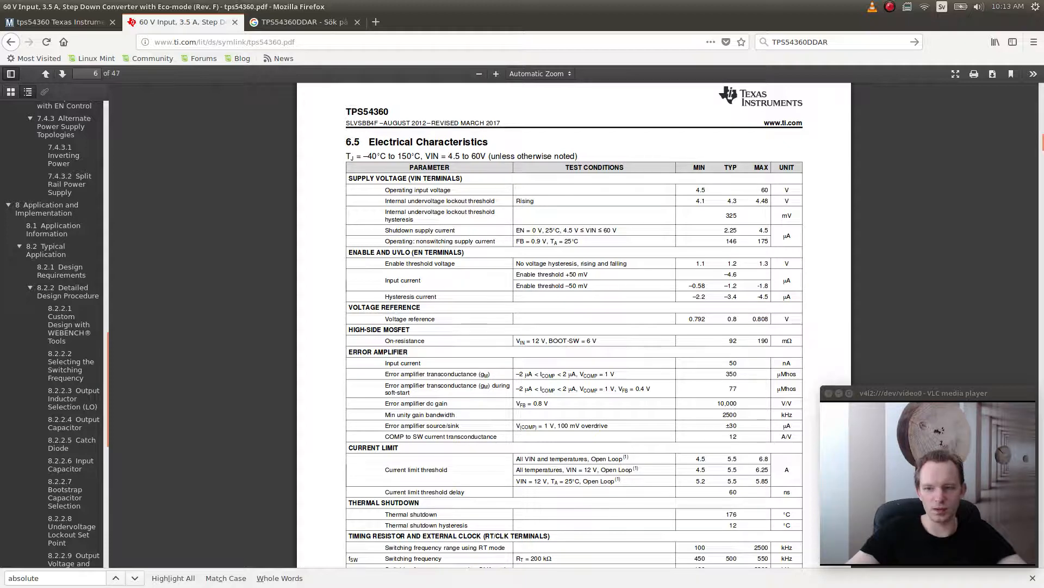
- Recheck the 6.1 Absolute Maximum Ratings table, then return to the Figure 34 typical application circuit in section 8
scroll(574, 326, "up", 10)
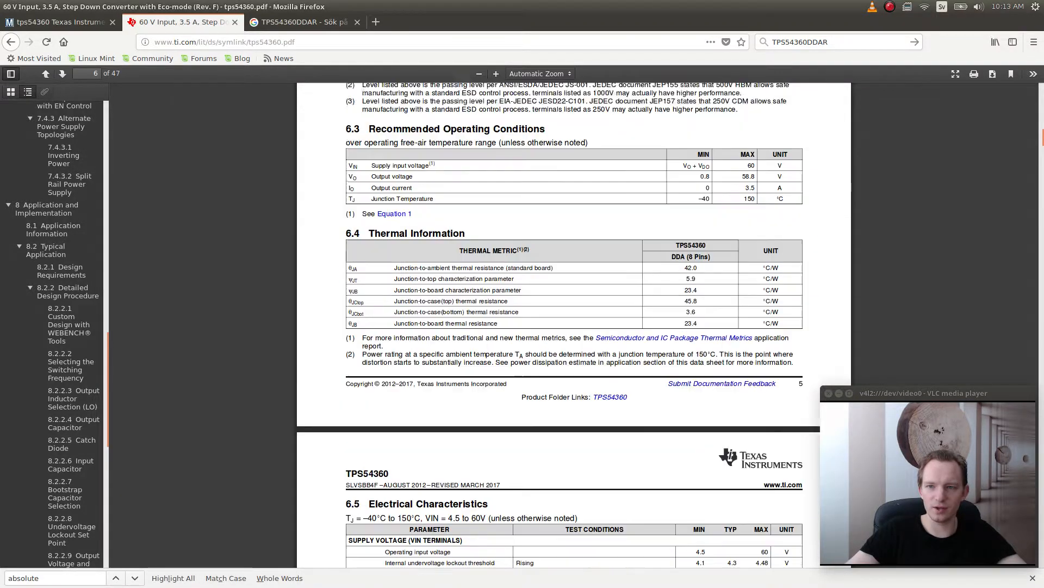
scroll(574, 326, "up", 4)
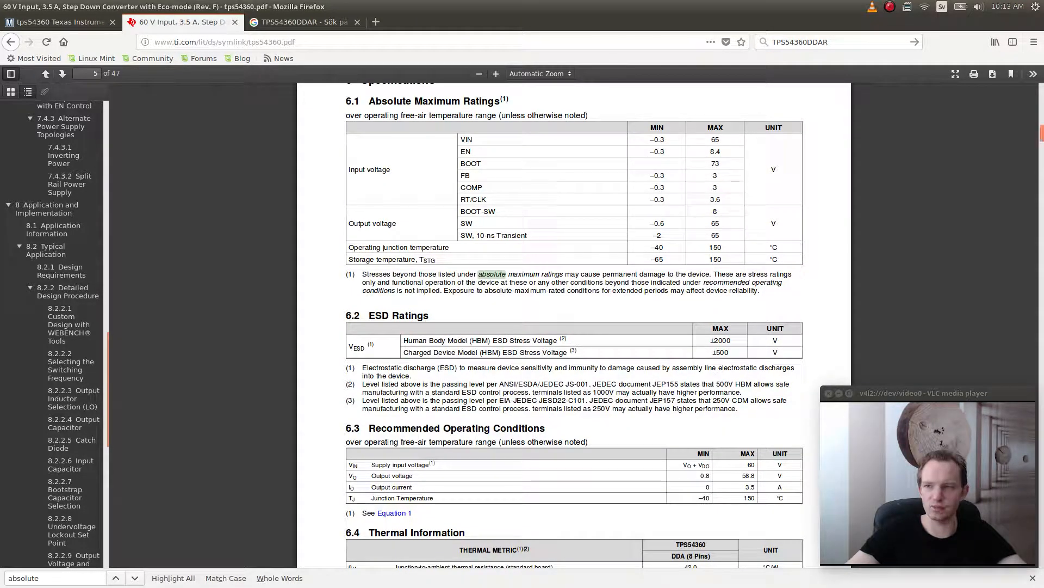
left_click(53, 230)
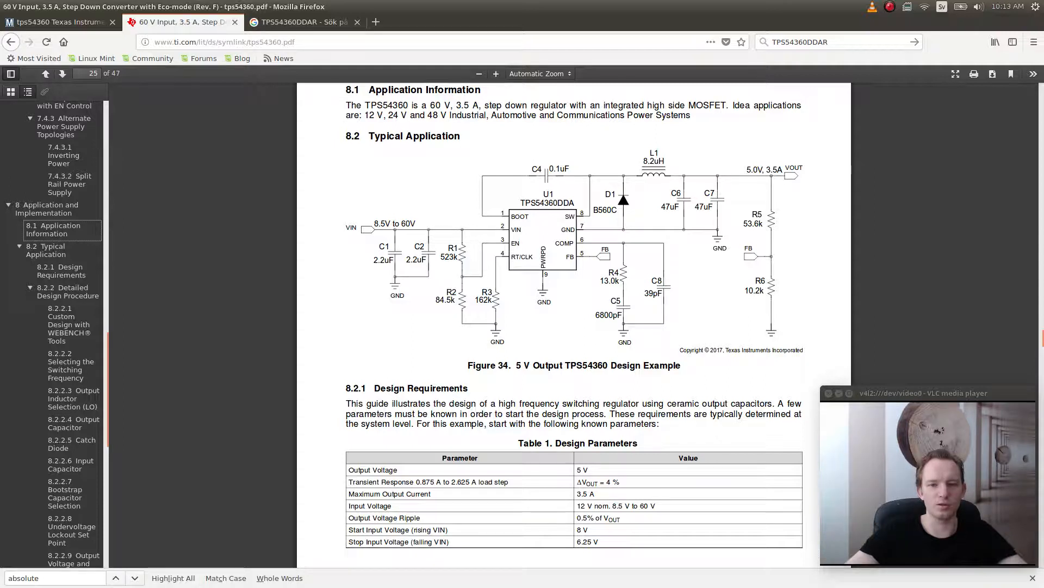
key("alt+Tab")
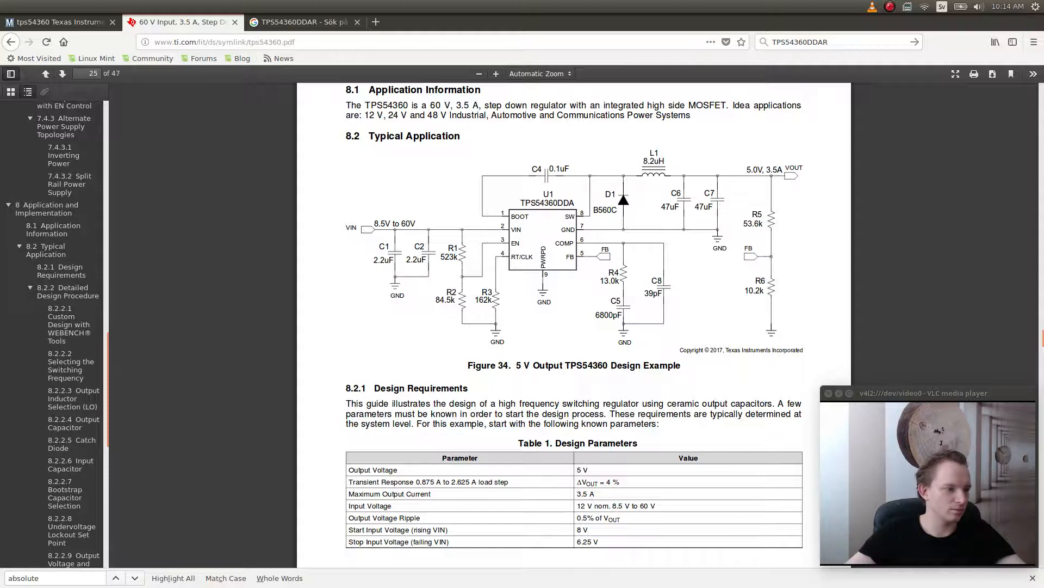
- Open the Calculator over the datasheet and evaluate 84.5×(523+84.5)×60 using the R1 and R2 values
left_click_drag(1, 222, 254, 164)
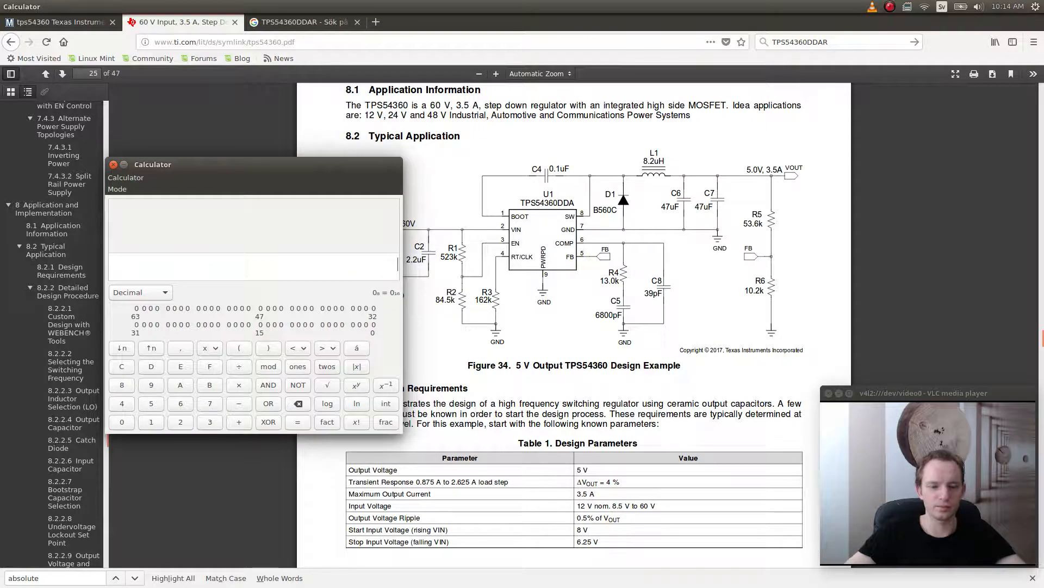
type("8")
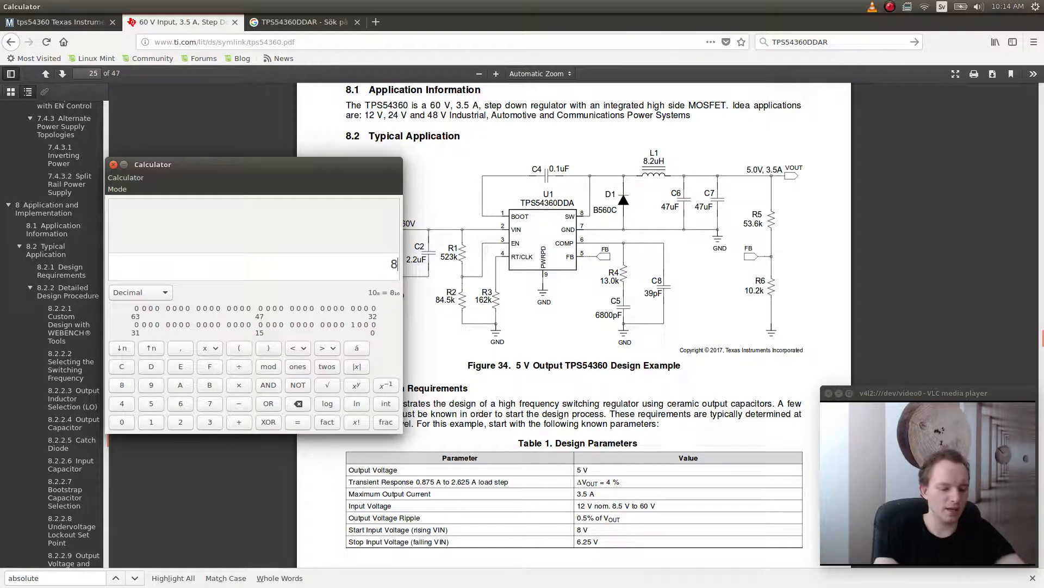
type("4.5")
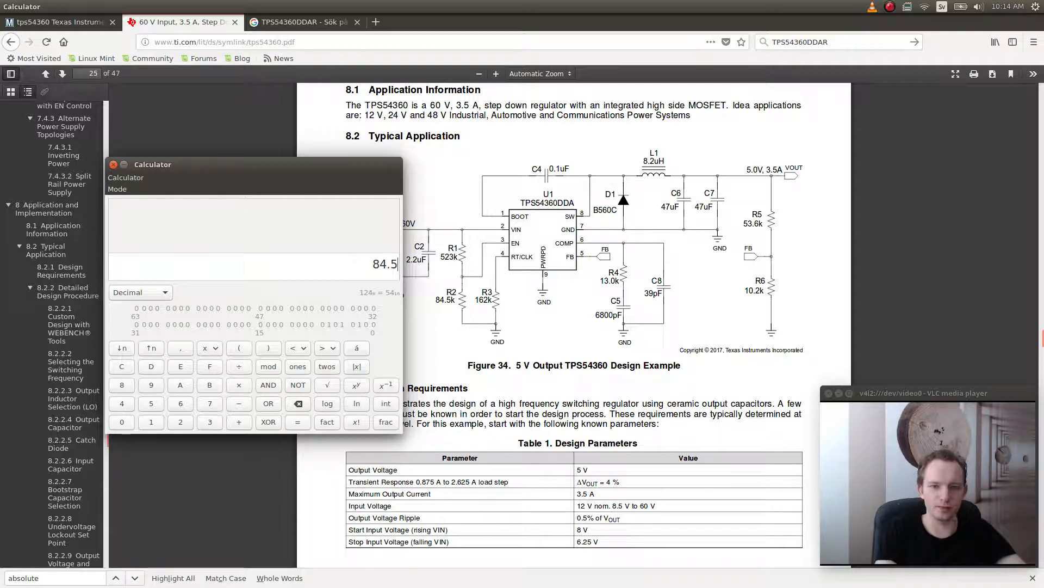
type("*(")
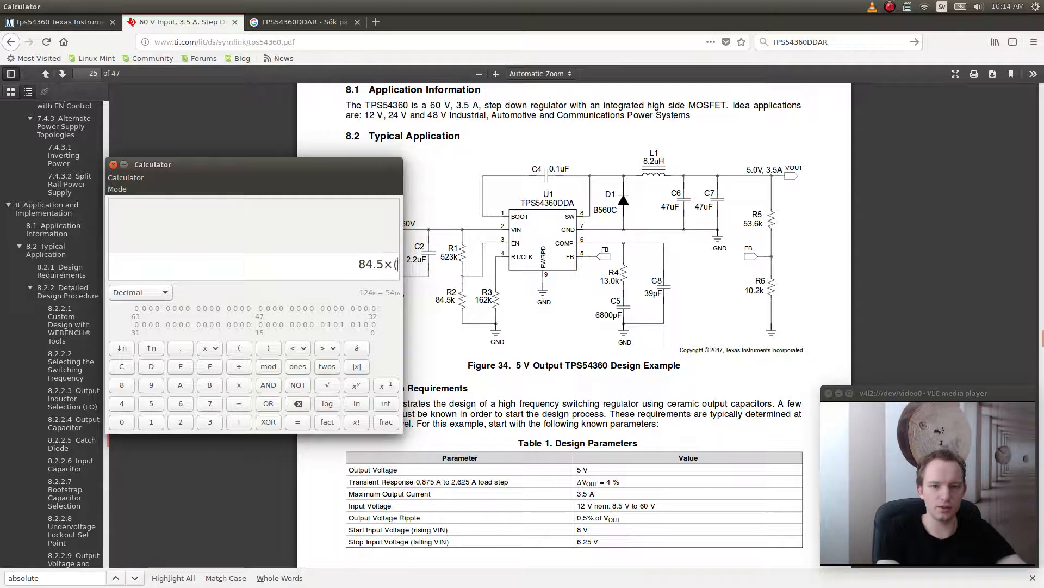
type("523")
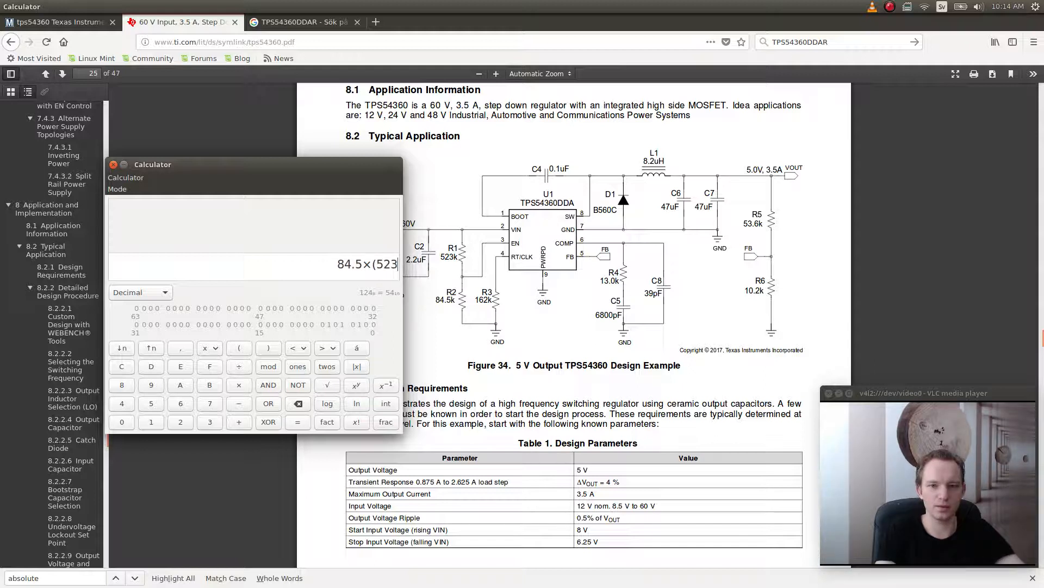
type("*")
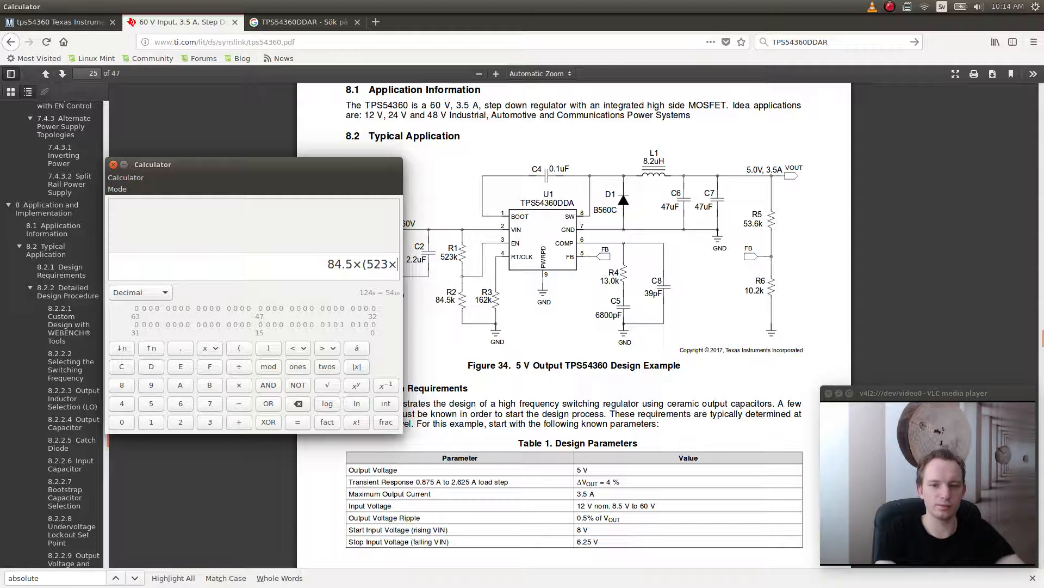
type("84")
key("BackSpace")
key("BackSpace")
key("BackSpace")
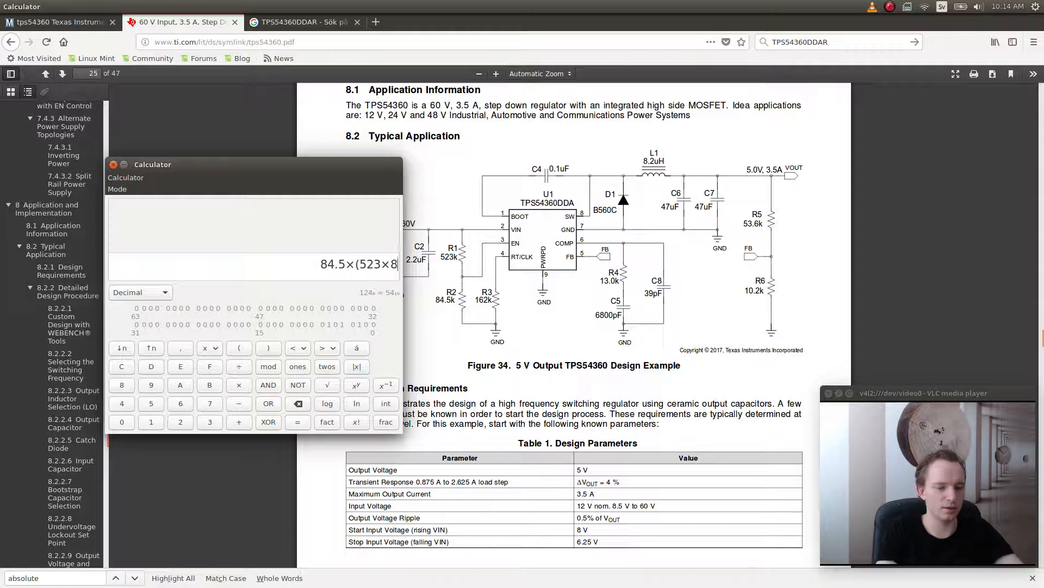
type("+")
type("84.5")
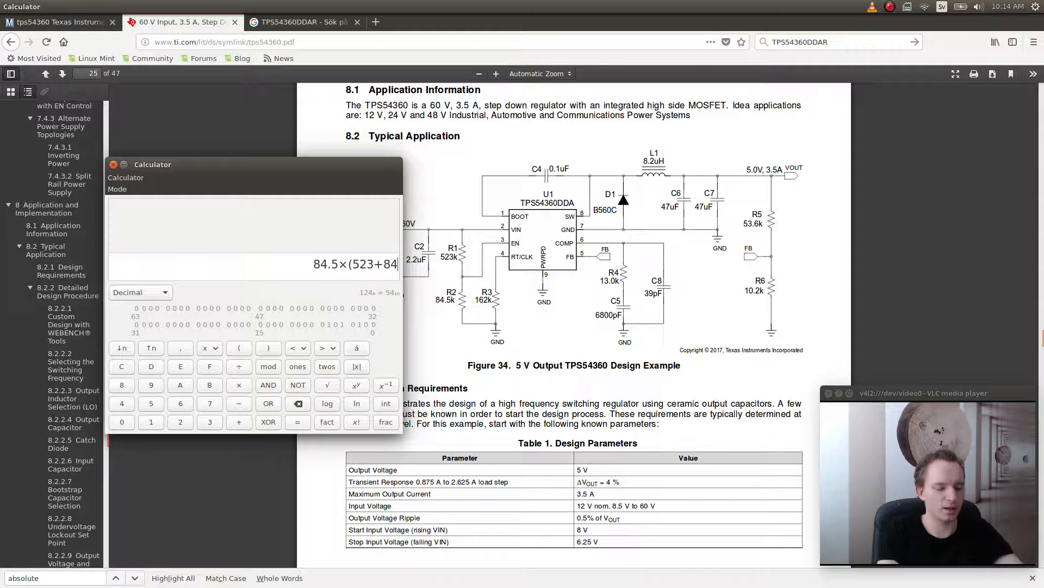
type(")")
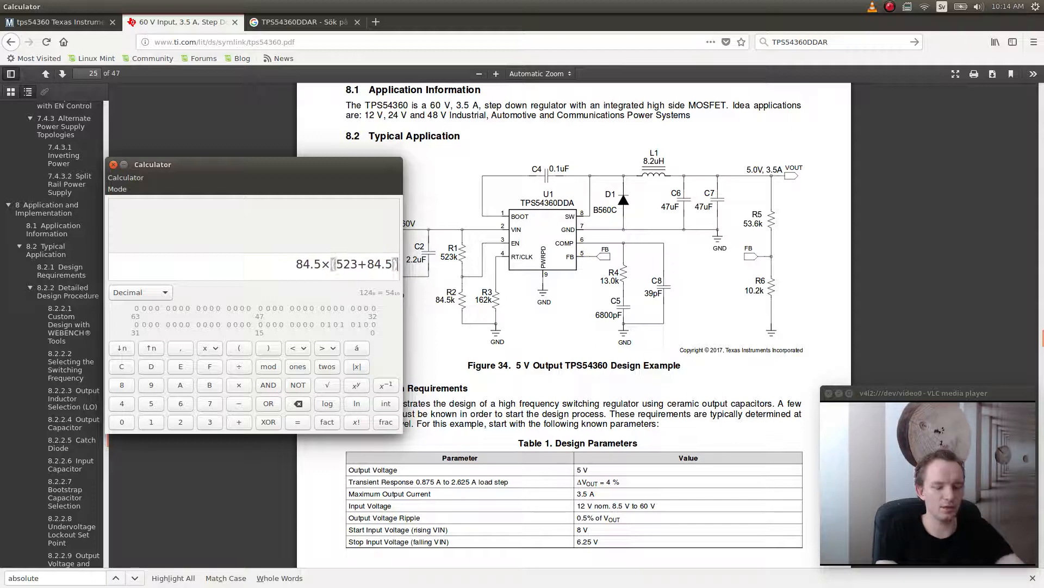
type("*")
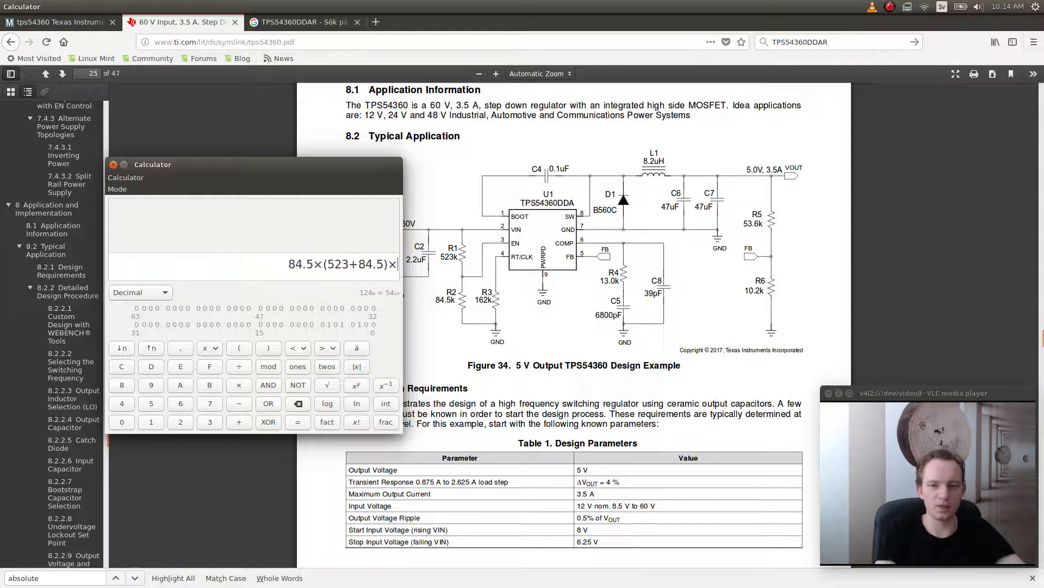
type("60")
key("Return")
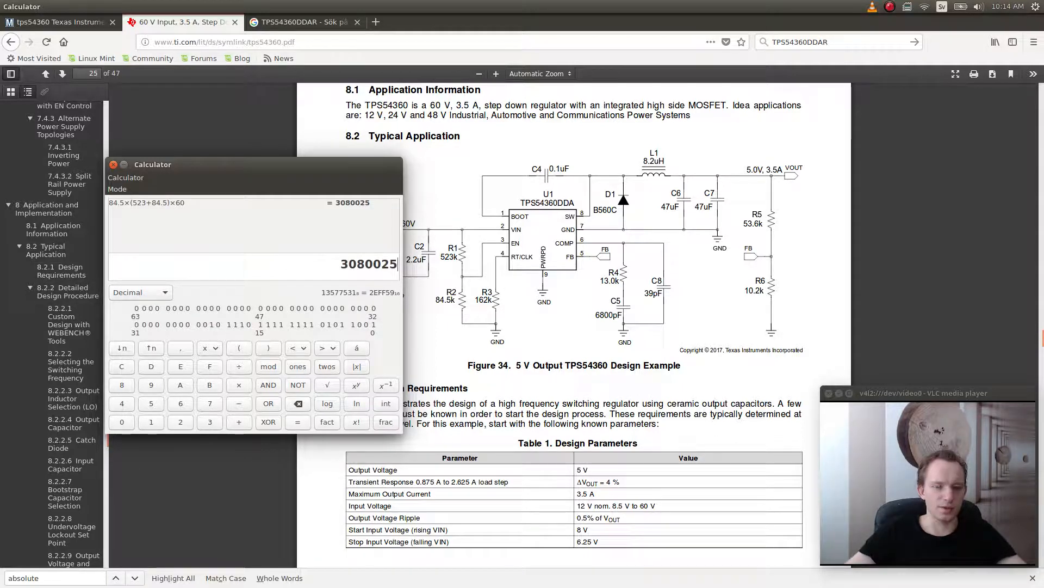
- Correct the expression to the voltage divider form 84.5÷(523+84.5)×60 and evaluate it
key("Up")
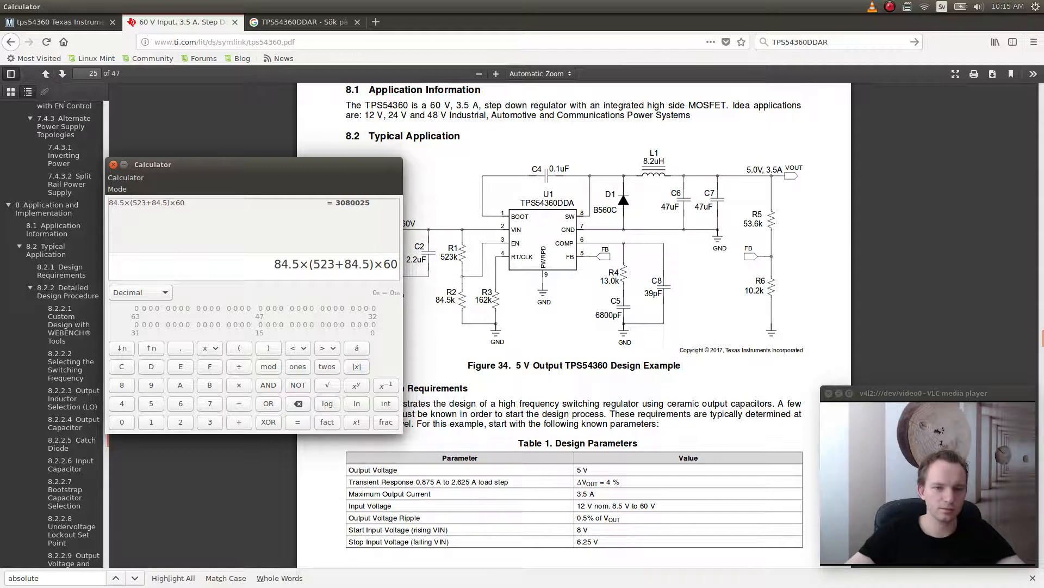
left_click(309, 265)
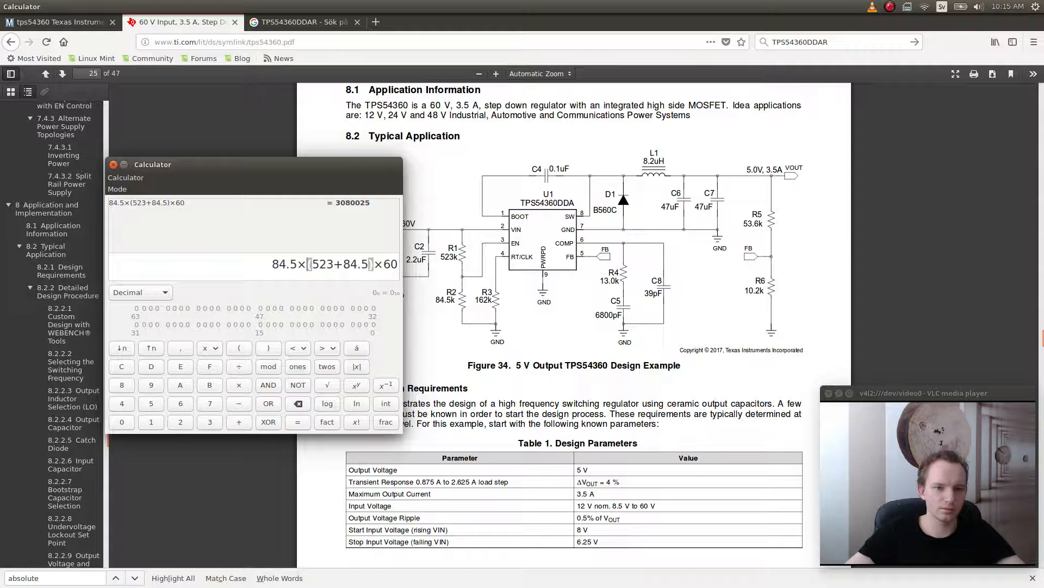
key("BackSpace")
type("/")
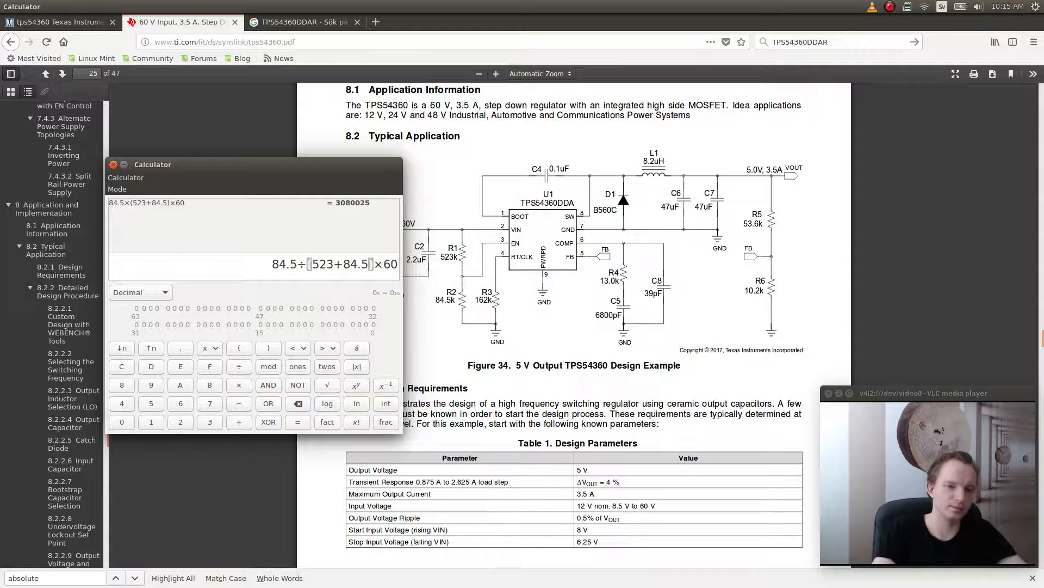
key("Return")
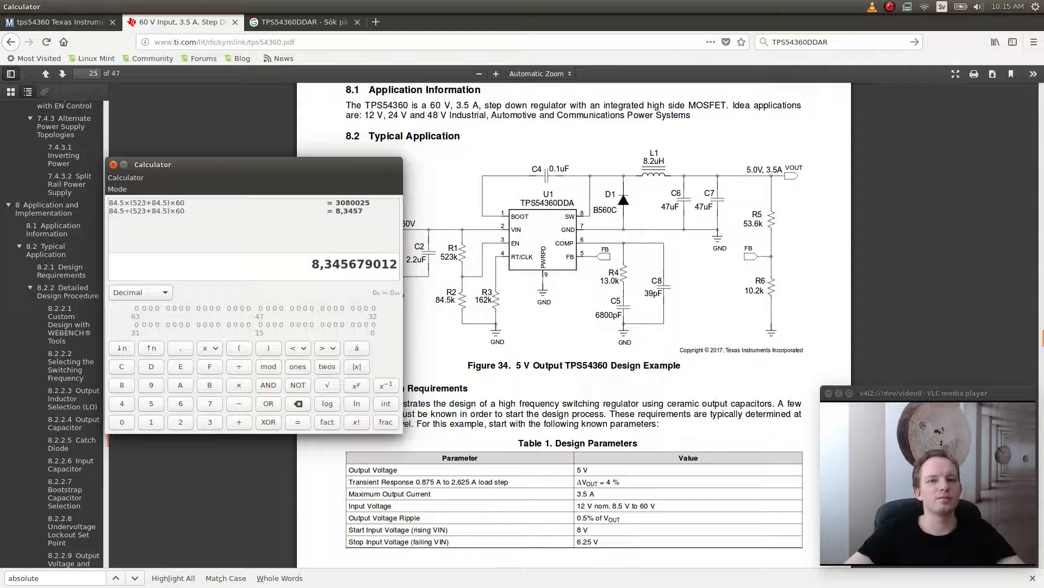
- Uncover the VIN part of the circuit, recalculate the divider with 8.5 instead of 60, and return to the datasheet
left_click_drag(254, 164, 270, 179)
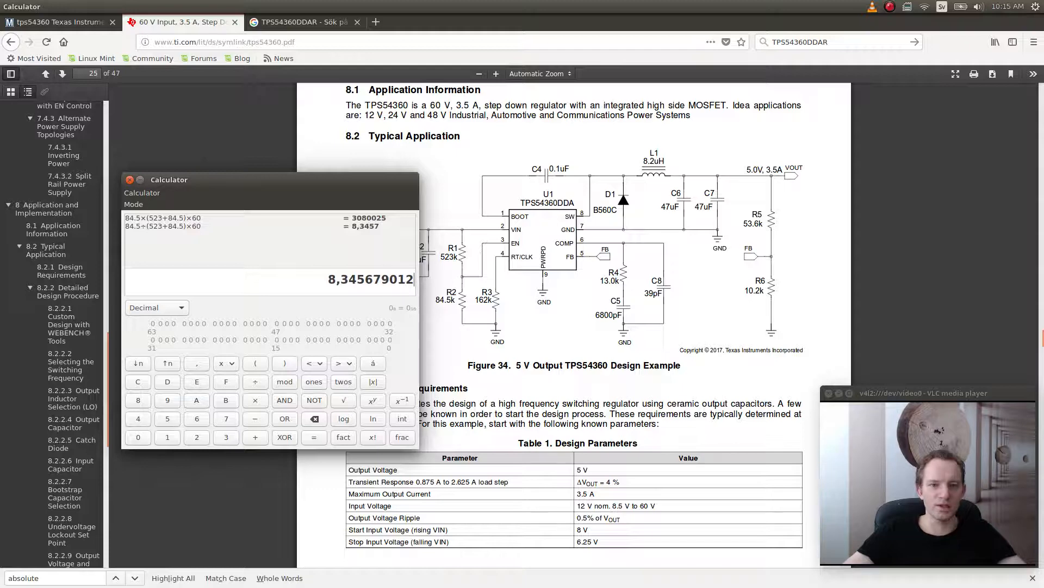
left_click_drag(270, 180, 199, 154)
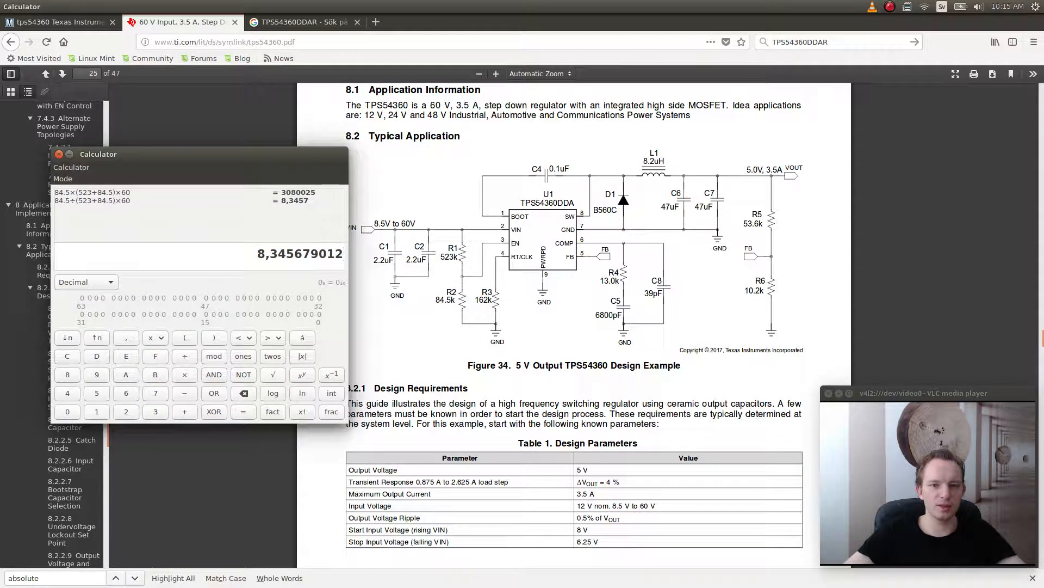
key("Up")
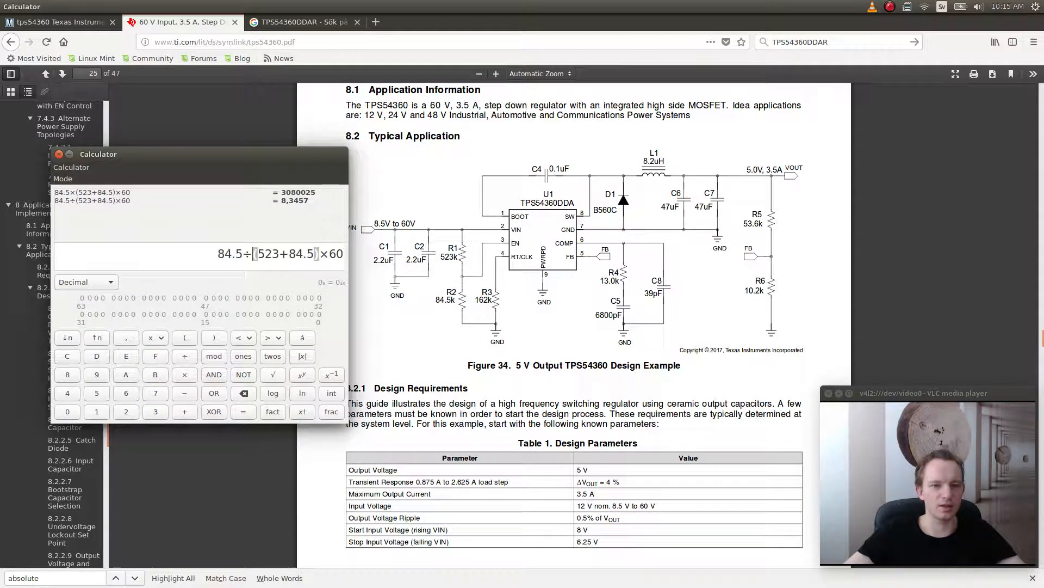
double_click(337, 254)
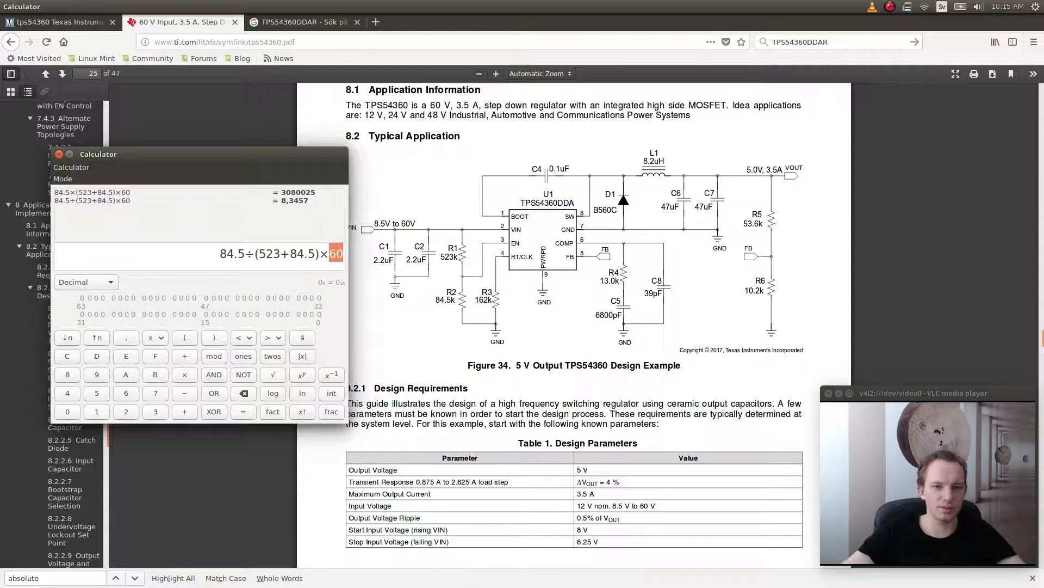
type("8.5")
key("Return")
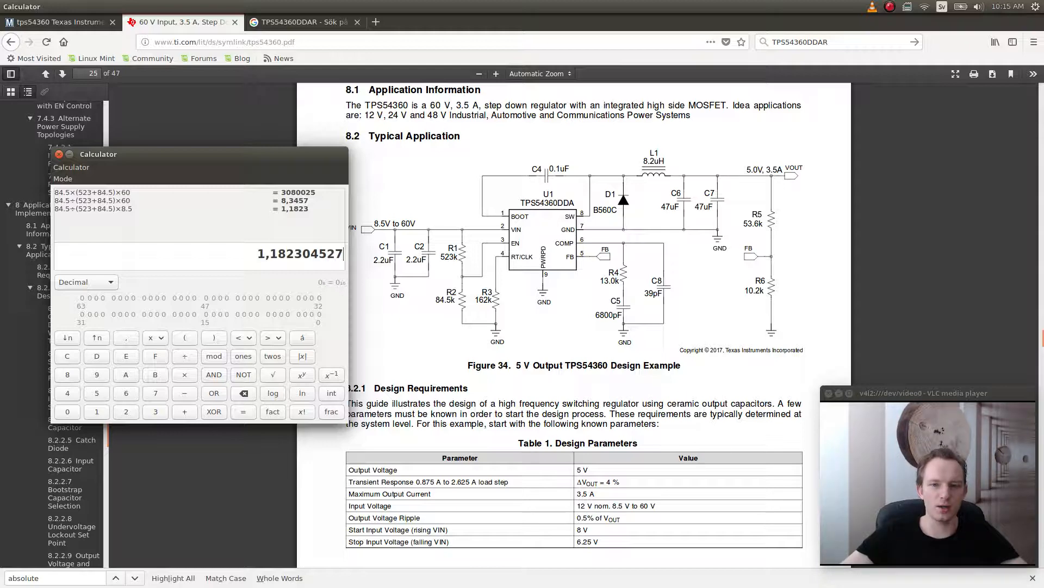
key("alt+Tab")
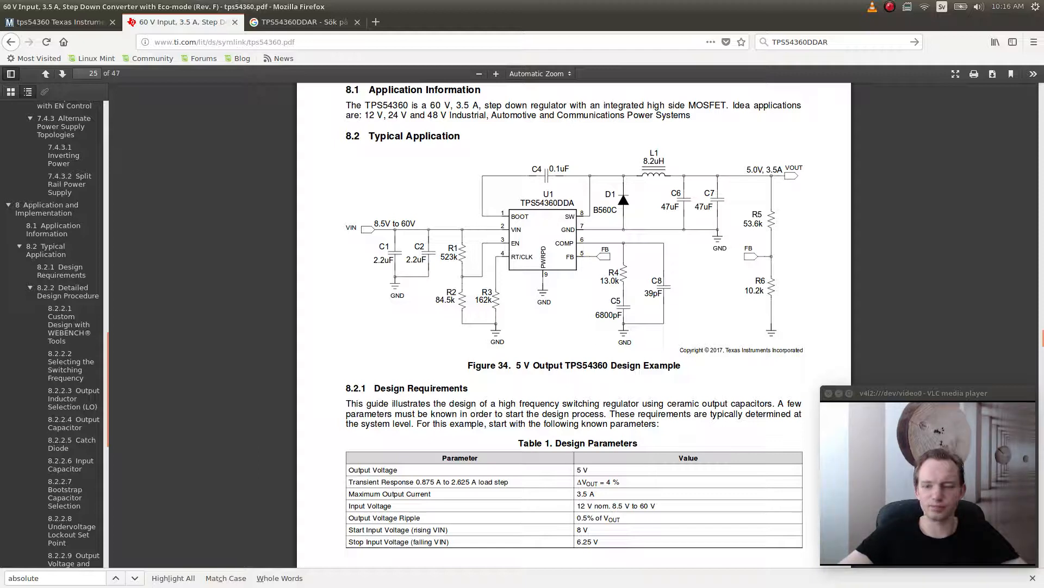
key("alt+Tab")
key("alt+Tab")
key("alt+Tab")
key("Escape")
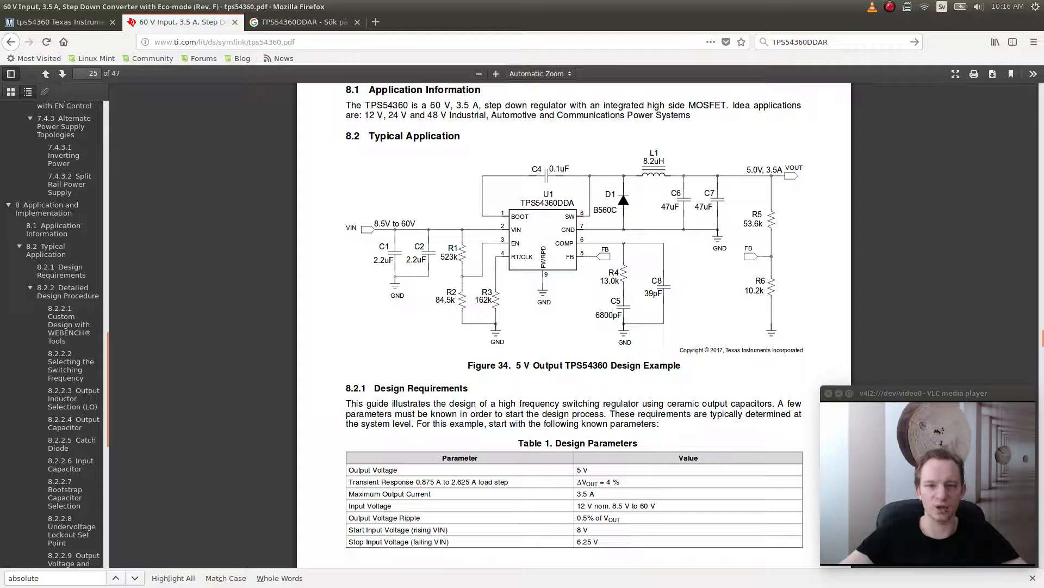
key("alt+Tab")
key("alt+shift+Tab")
key("alt+shift+Tab")
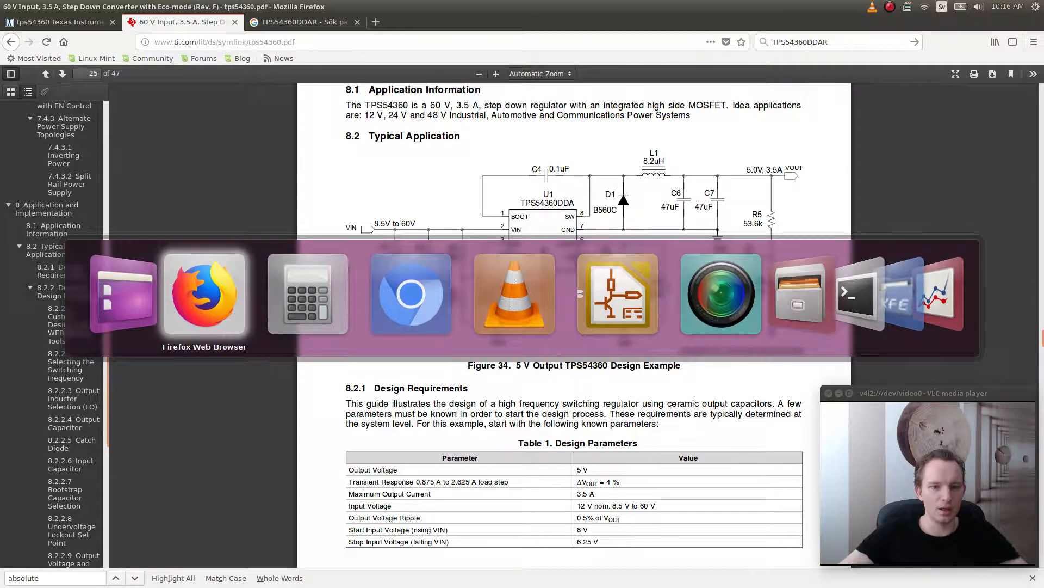
key("alt+Tab")
key("alt+Tab")
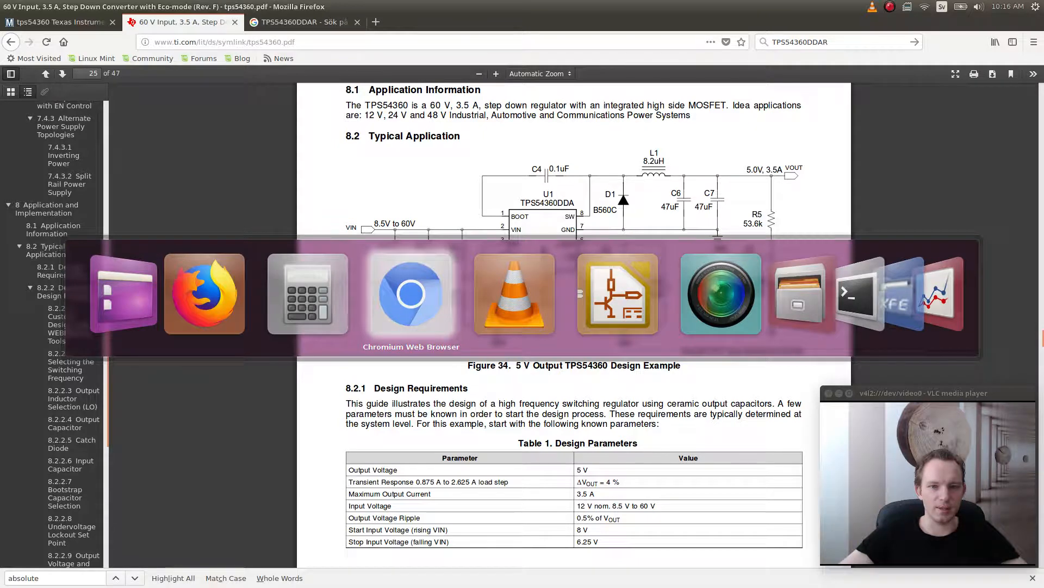
key("Escape")
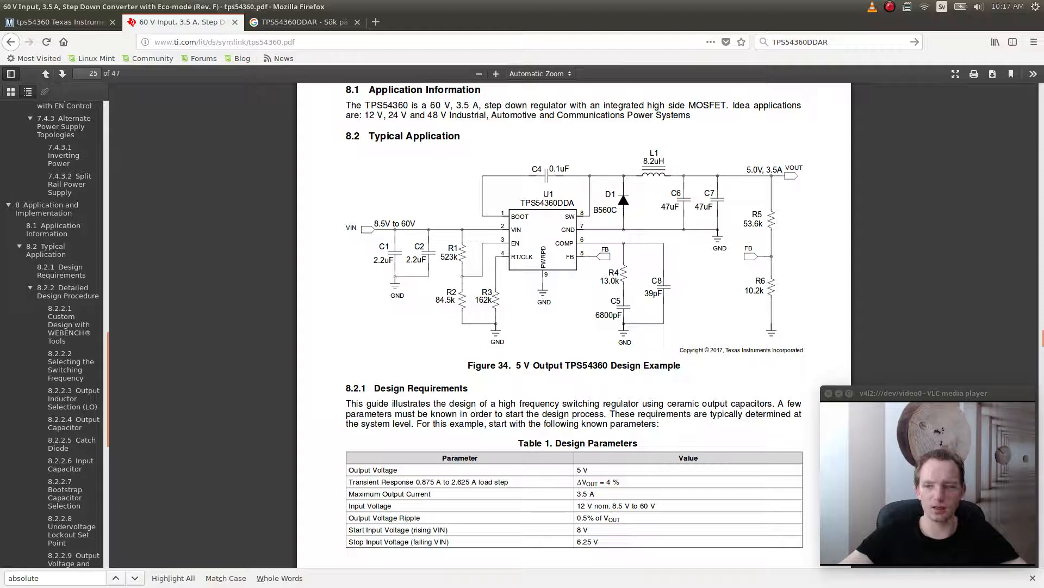
- Switch to the Eeschema schematic and check the capacitors placed beside the TPS54360DDA
key("alt+Tab")
key("alt+shift+Tab")
key("alt+Tab")
key("alt+Tab")
key("alt+Tab")
key("alt+Tab")
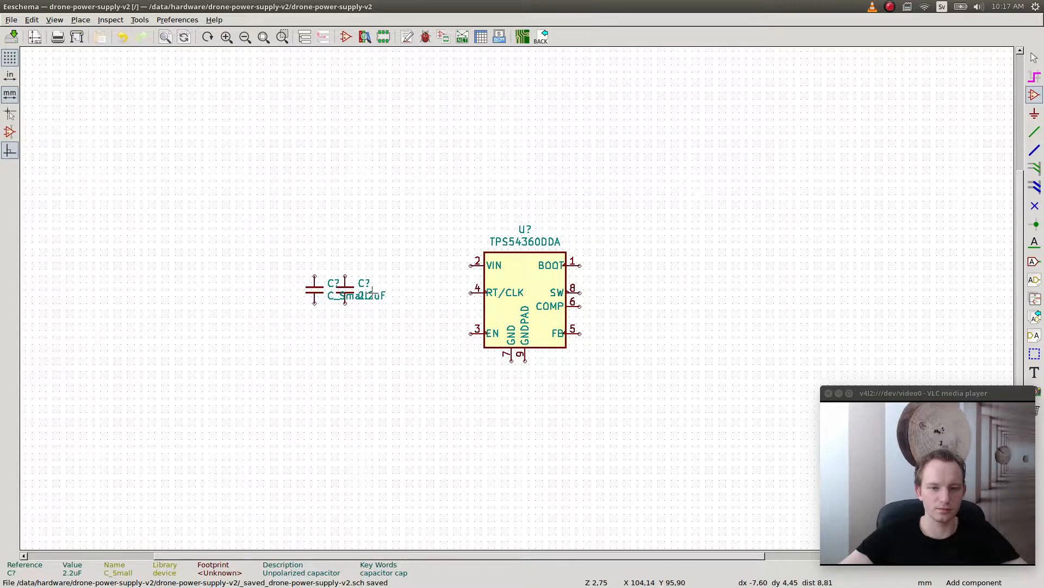
- Switch to the Mouser page in Firefox and search for 2.2uF parts rated 63 VDC
key("alt+Tab")
key("alt+Tab")
key("alt+shift+Tab")
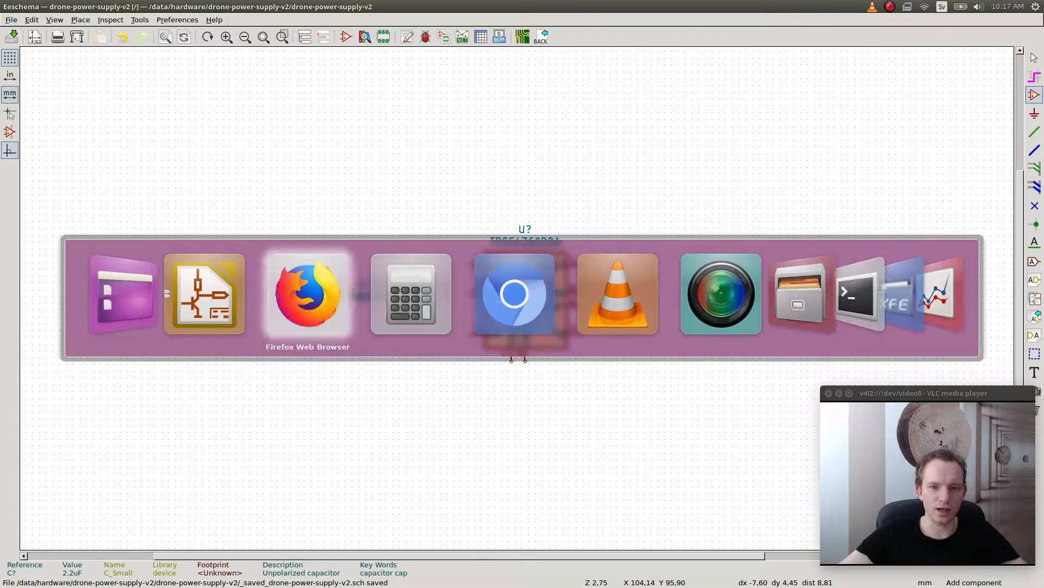
left_click(61, 23)
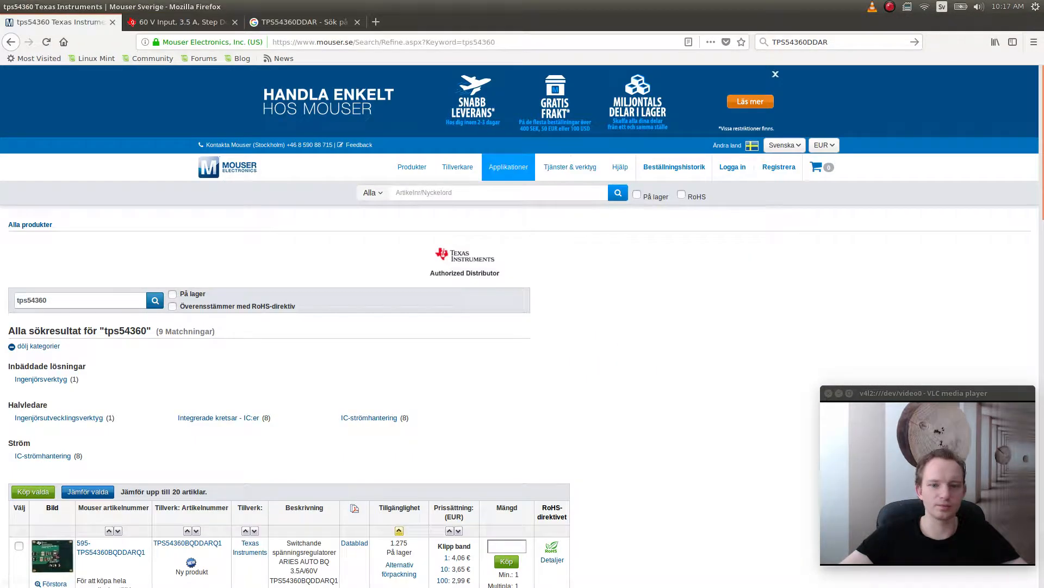
left_click(424, 192)
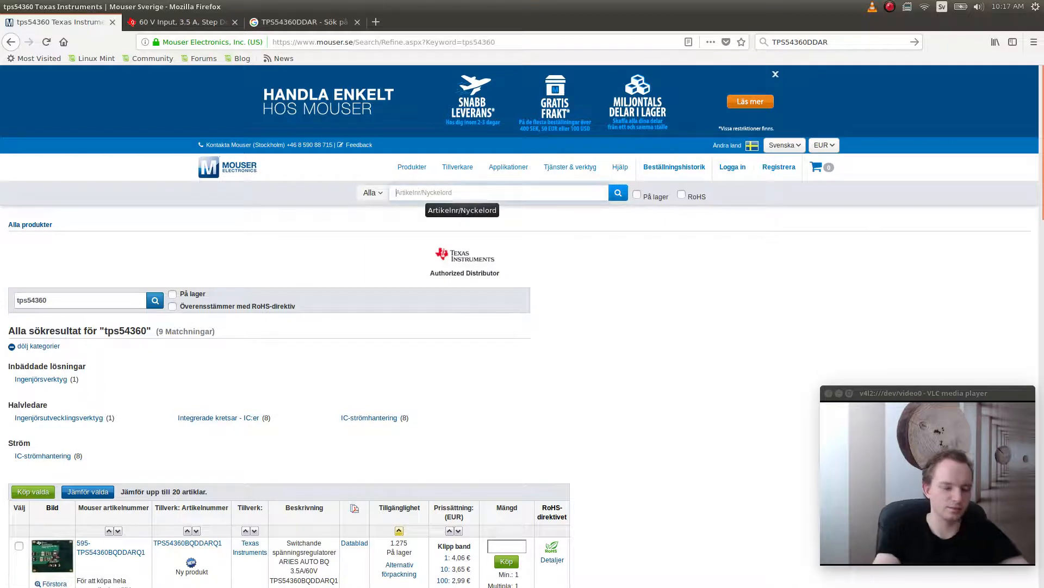
type("2.2uF 6")
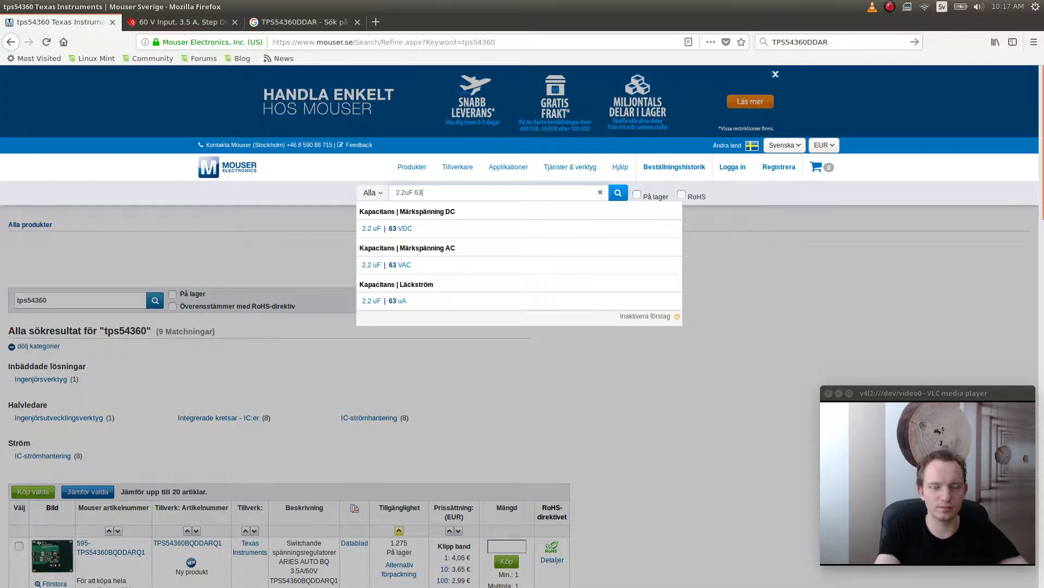
key("BackSpace")
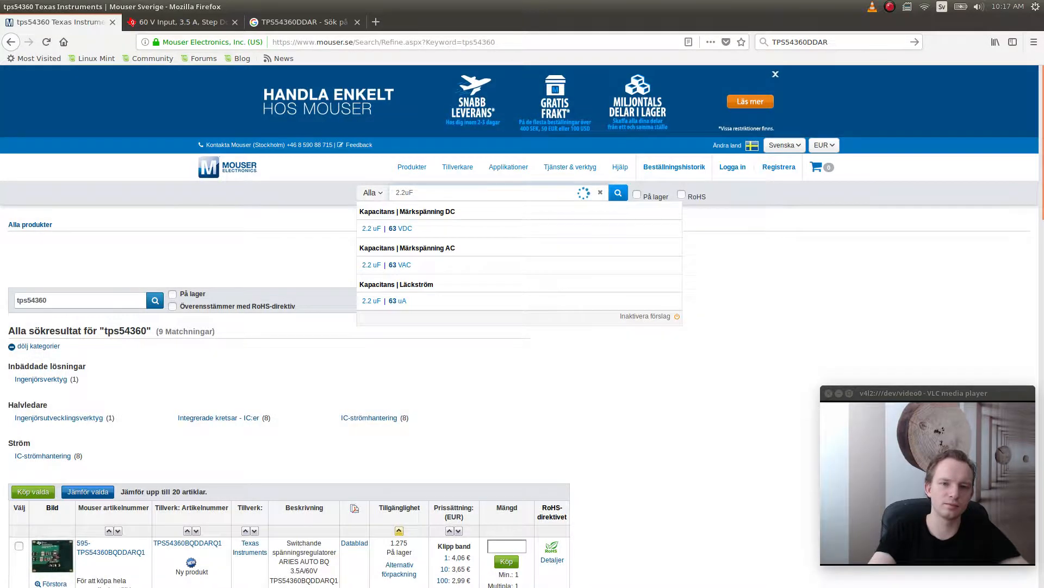
type("50")
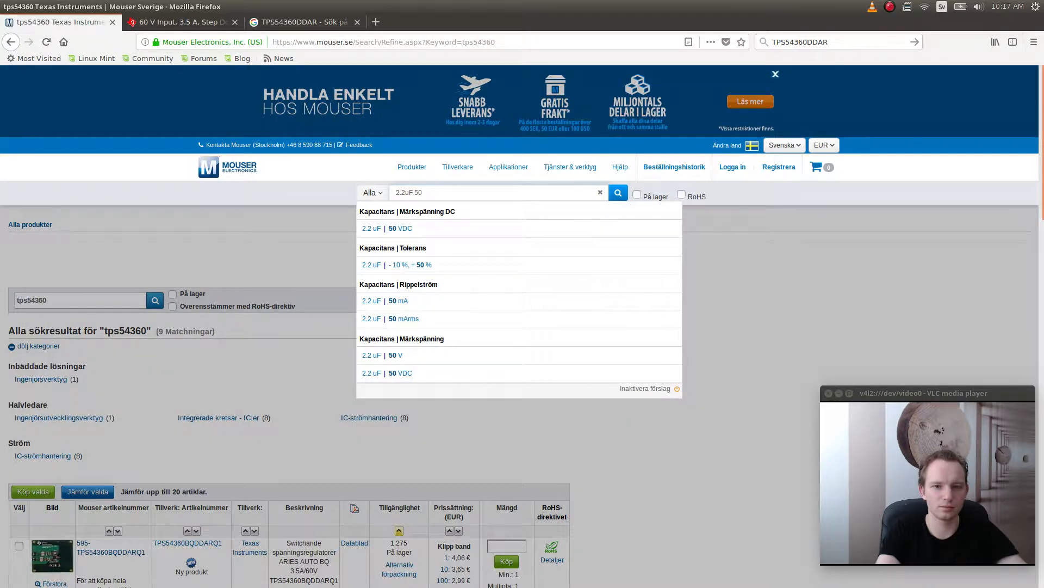
key("BackSpace")
key("BackSpace")
type("63vd")
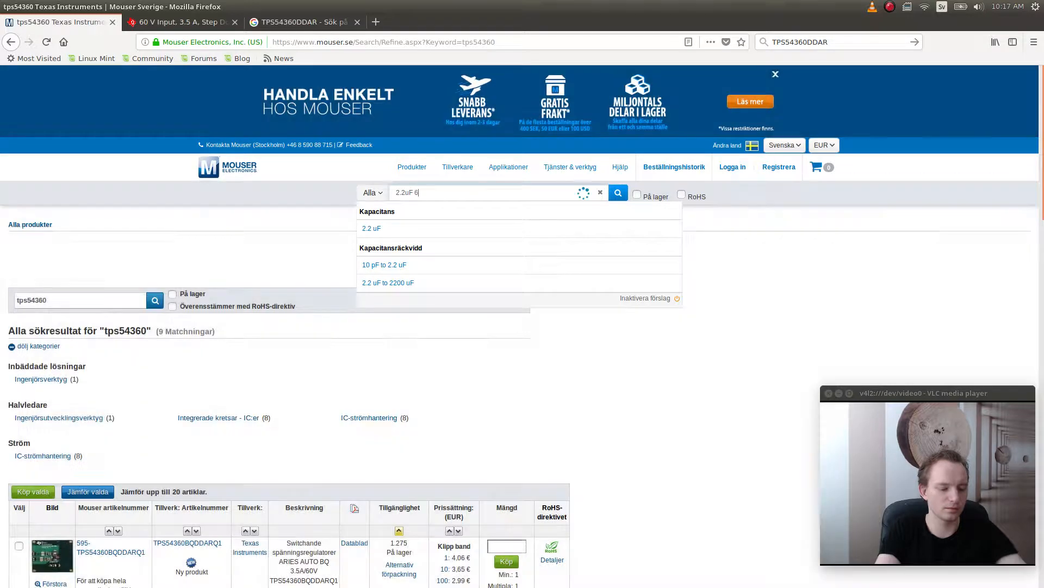
key("BackSpace")
key("BackSpace")
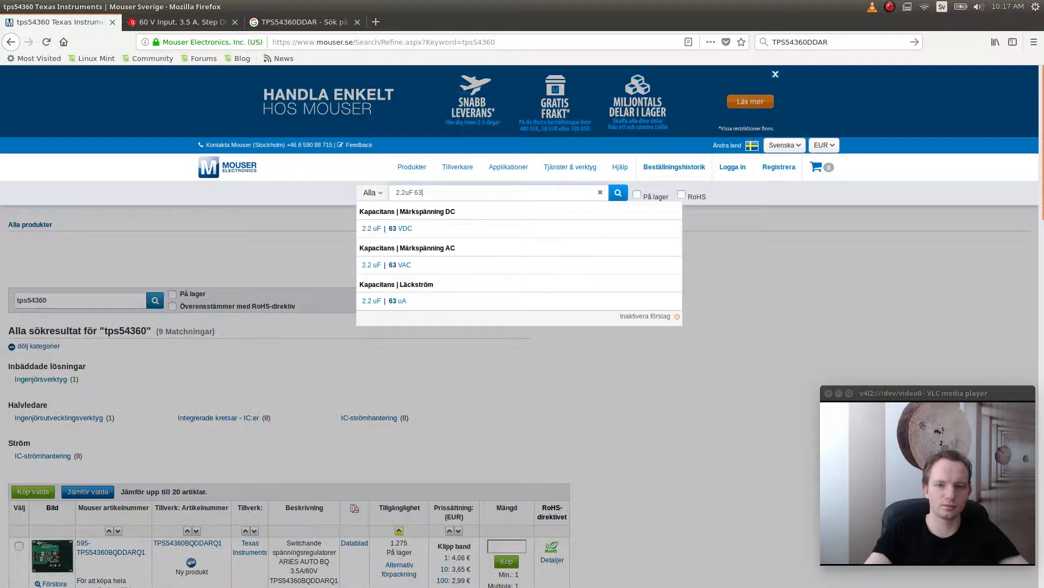
key("Return")
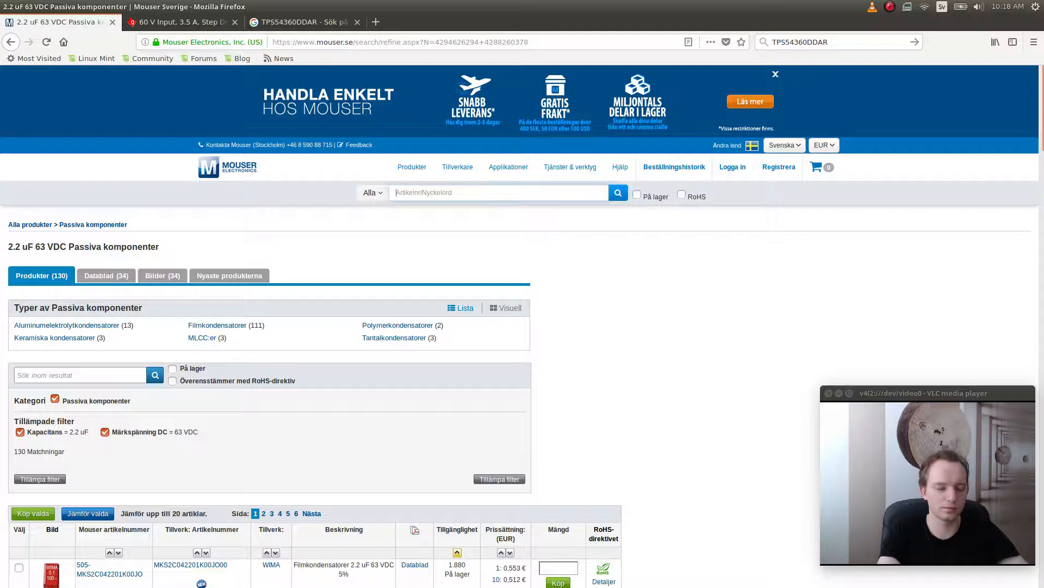
- Search again for 2.2uF 63 using the suggested 63 VDC rated voltage, and look through the listed passive components
type("2.2uF ")
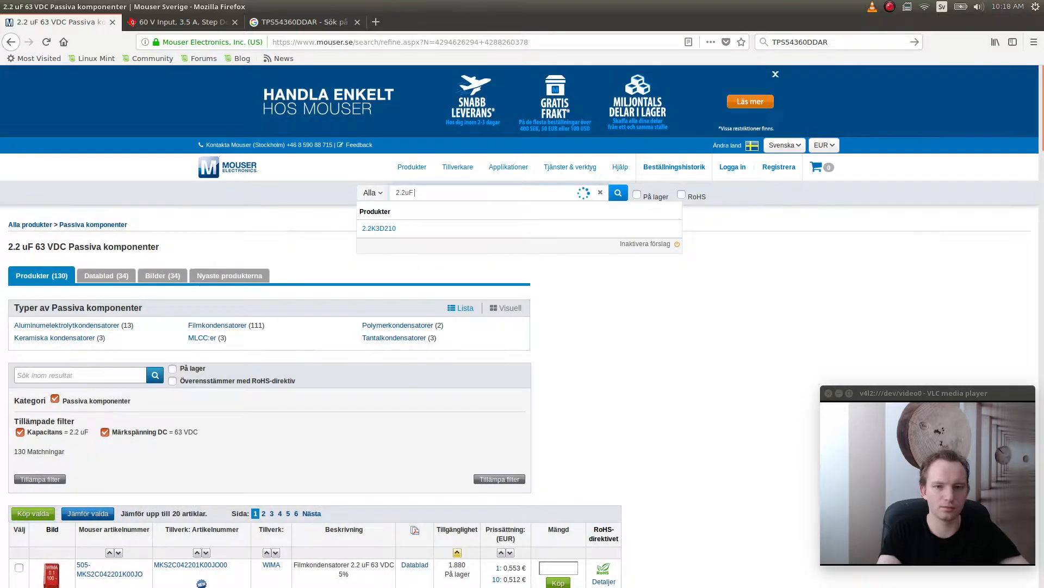
type("6")
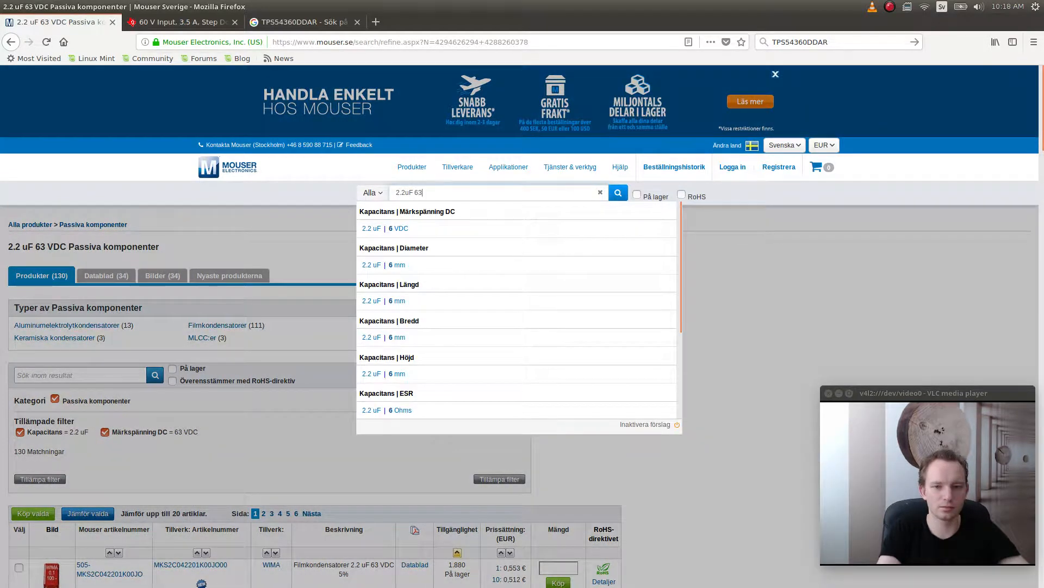
type("3")
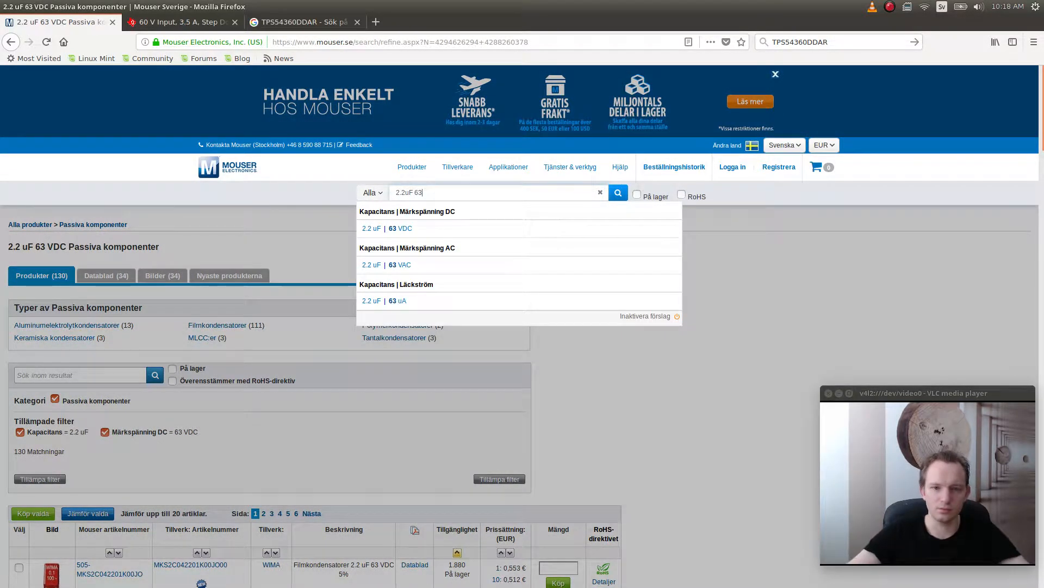
left_click(444, 228)
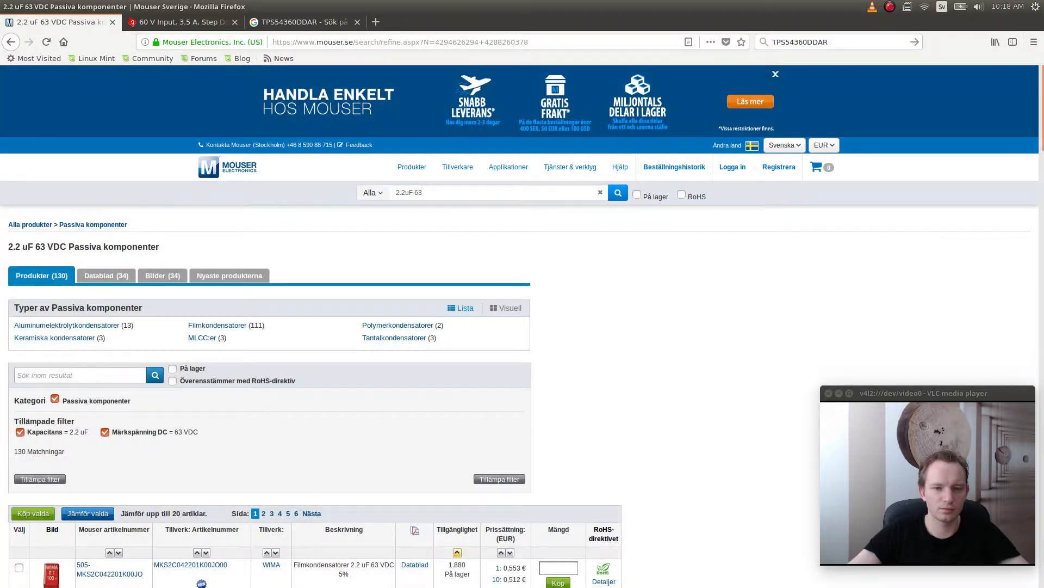
scroll(443, 228, "down", 7)
scroll(316, 327, "down", 15)
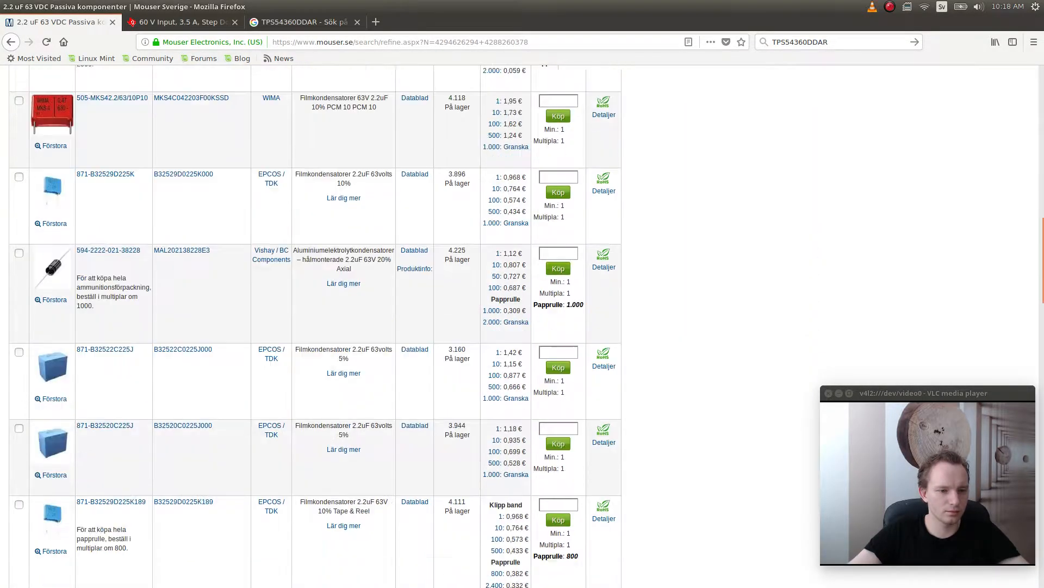
scroll(316, 327, "down", 15)
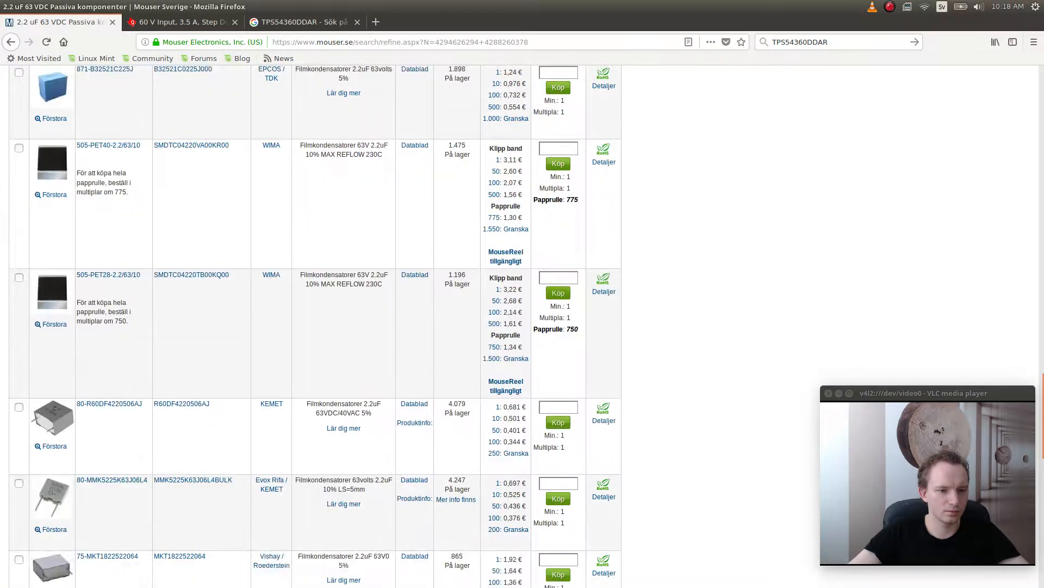
scroll(316, 327, "down", 12)
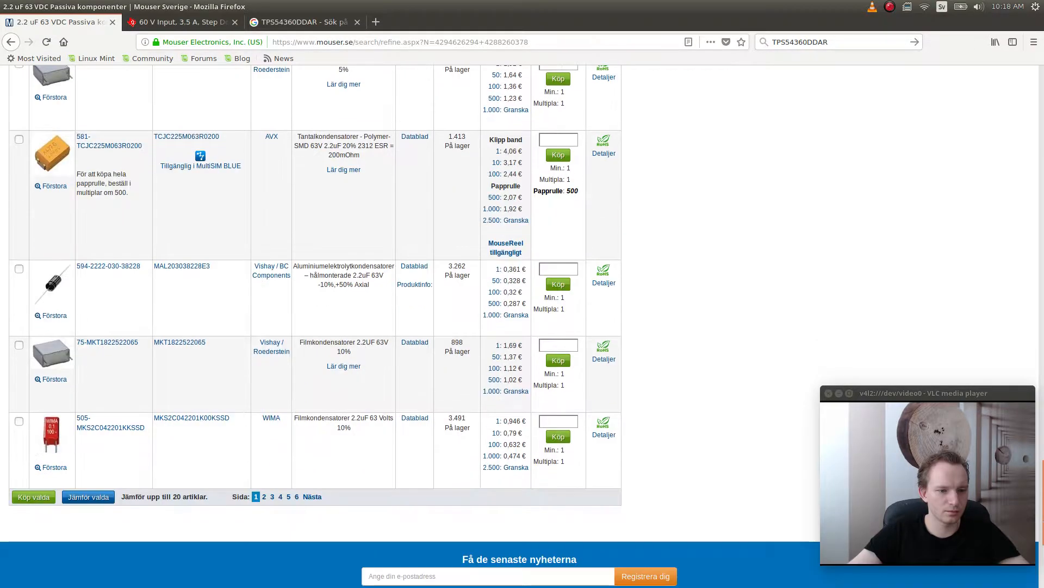
scroll(316, 327, "up", 15)
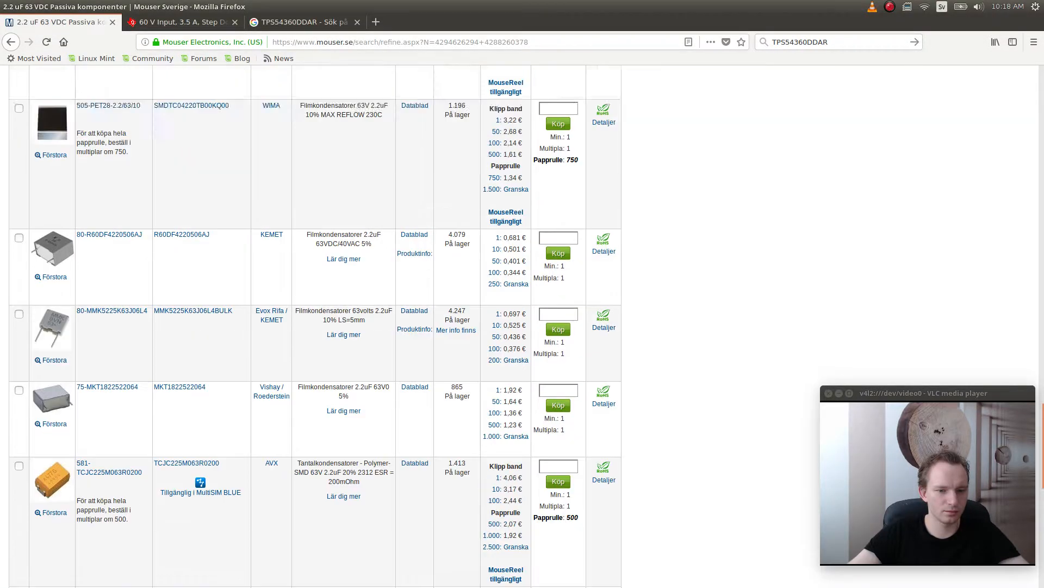
scroll(315, 326, "up", 20)
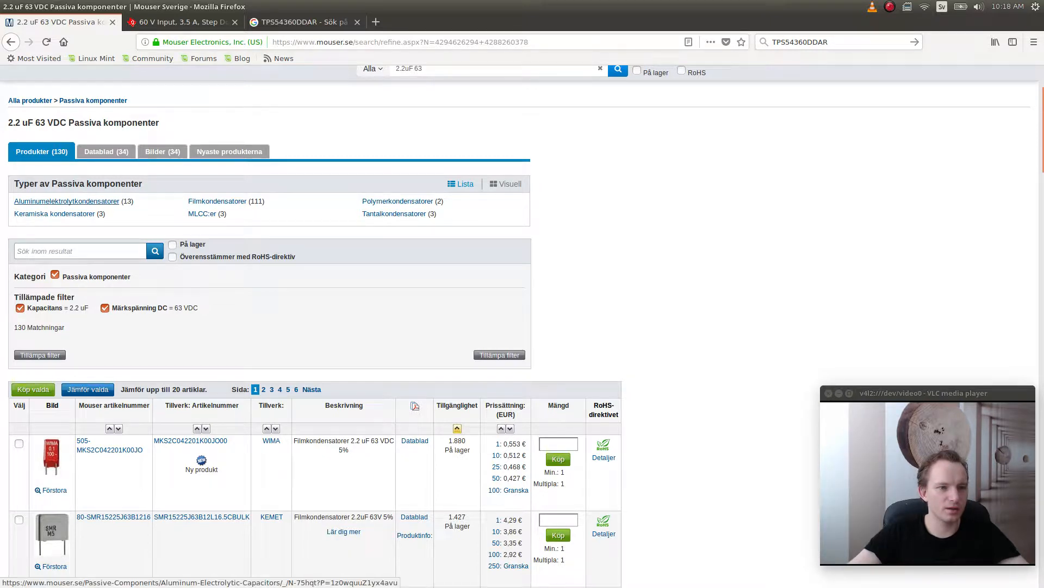
- Narrow the 2.2 uF 63 VDC results to aluminium electrolytic capacitors and look through the listed parts
left_click(67, 201)
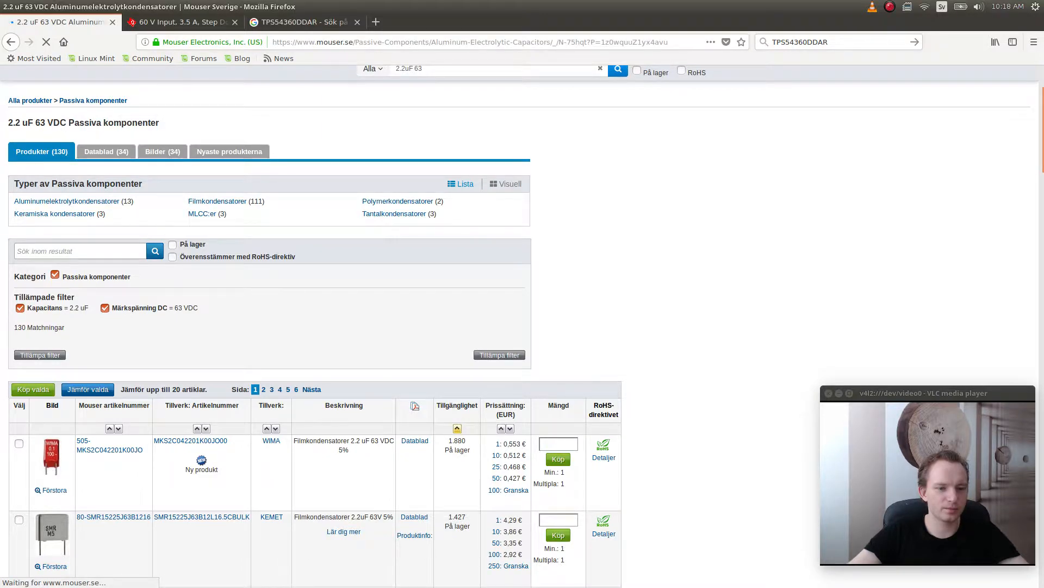
scroll(523, 326, "down", 4)
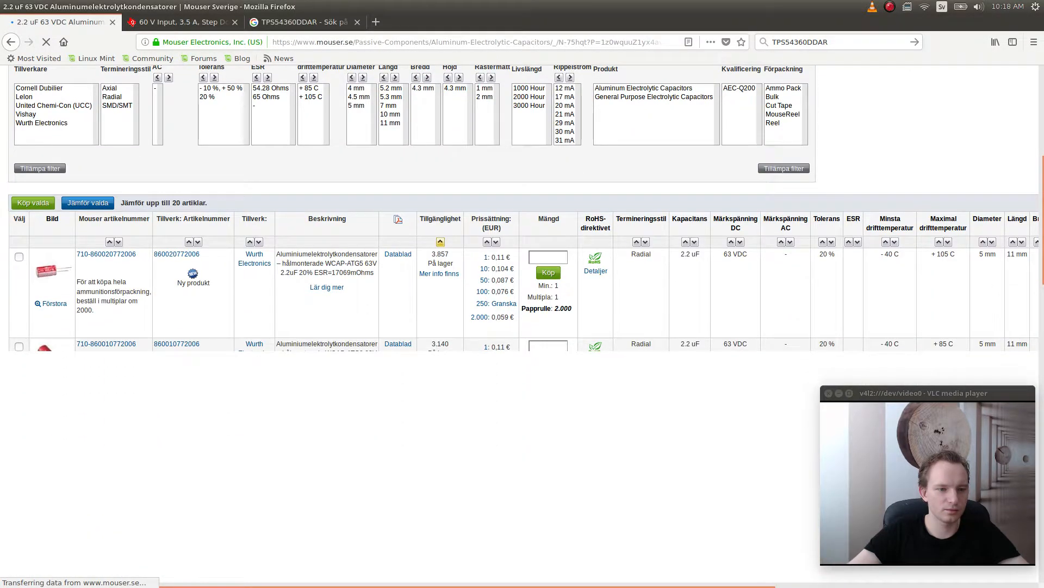
scroll(522, 327, "up", 1)
scroll(522, 326, "down", 10)
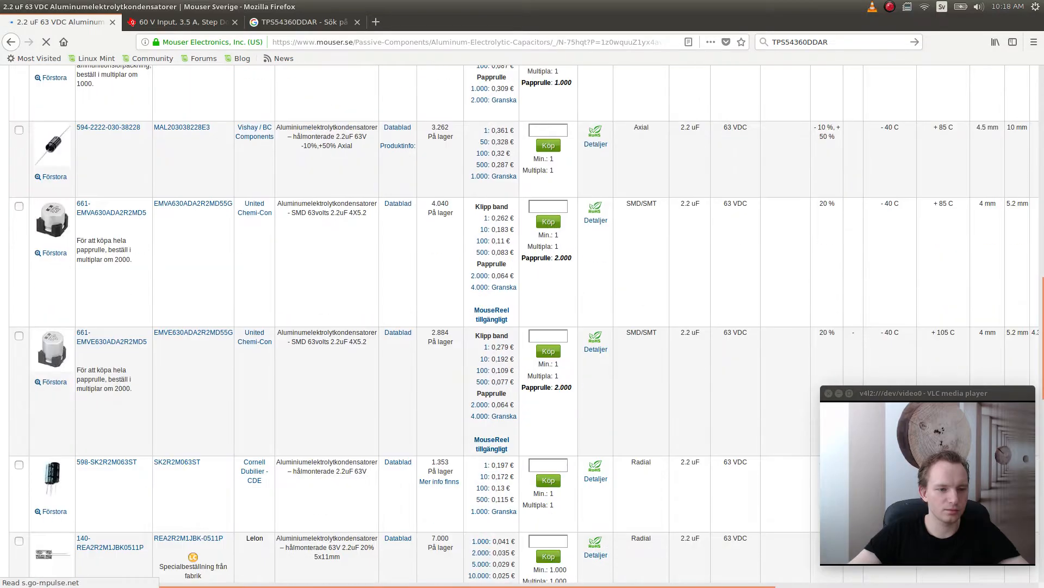
scroll(522, 326, "down", 3)
scroll(522, 327, "up", 10)
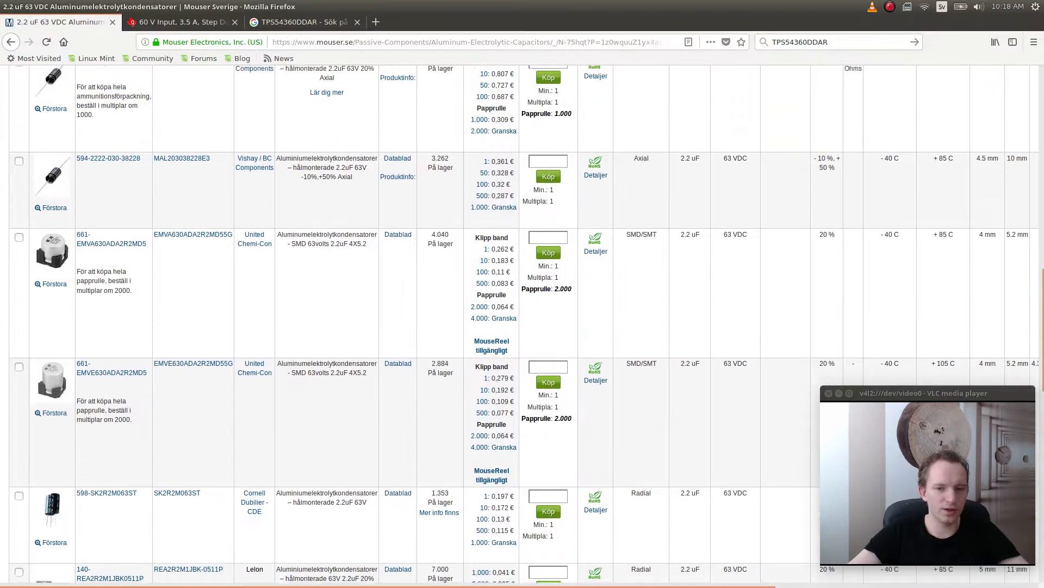
scroll(522, 327, "up", 5)
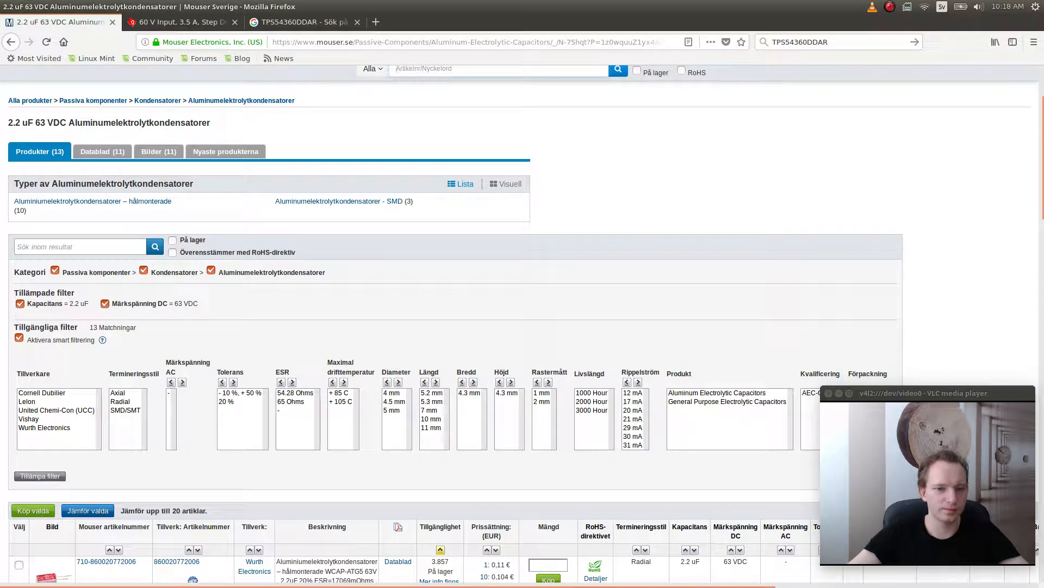
- Filter the aluminium electrolytic capacitors by the SMD/SMT termination style and review the matching parts
left_click(125, 410)
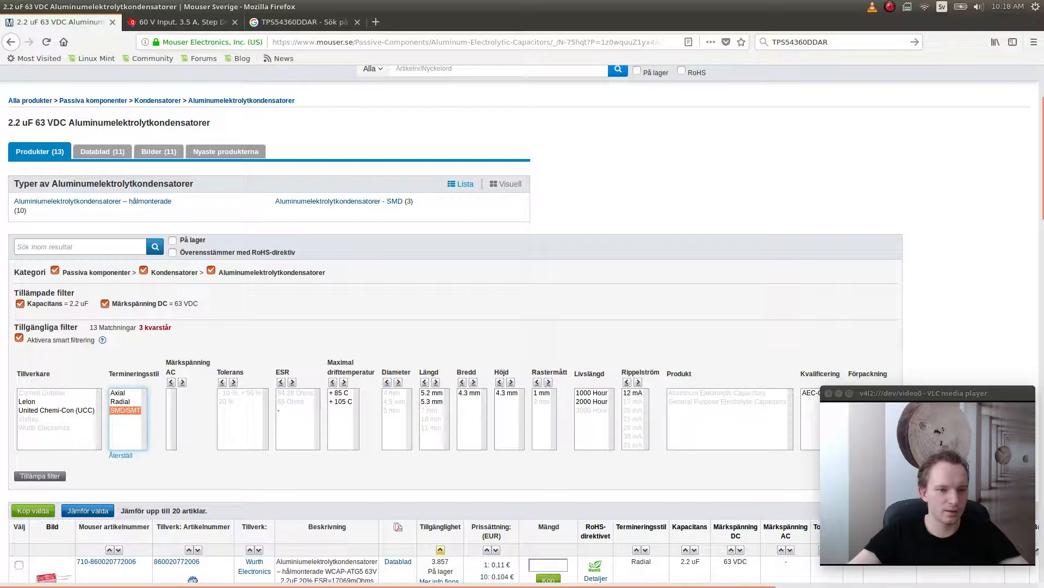
left_click(39, 476)
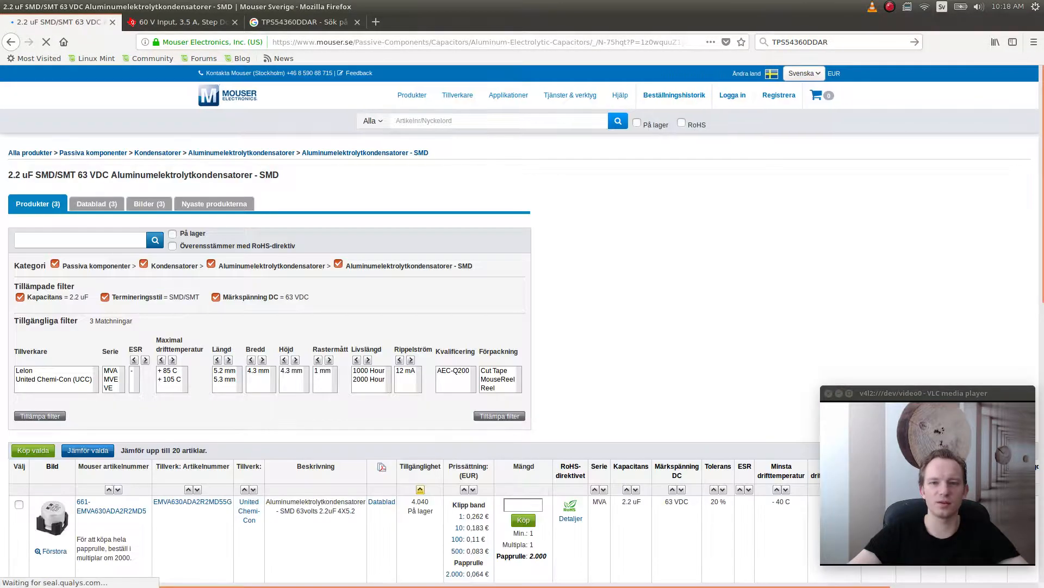
scroll(522, 326, "down", 5)
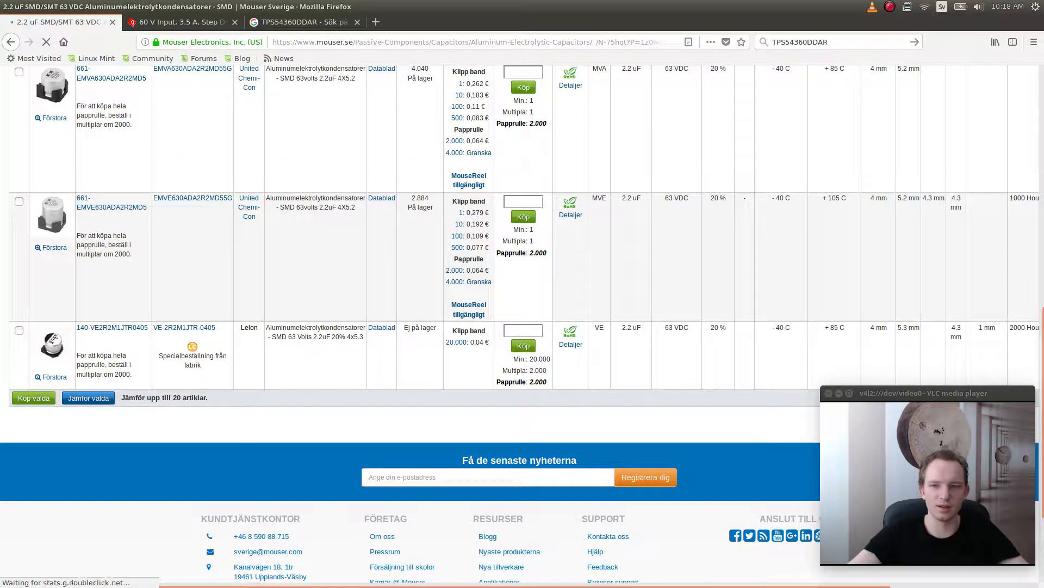
scroll(522, 326, "up", 4)
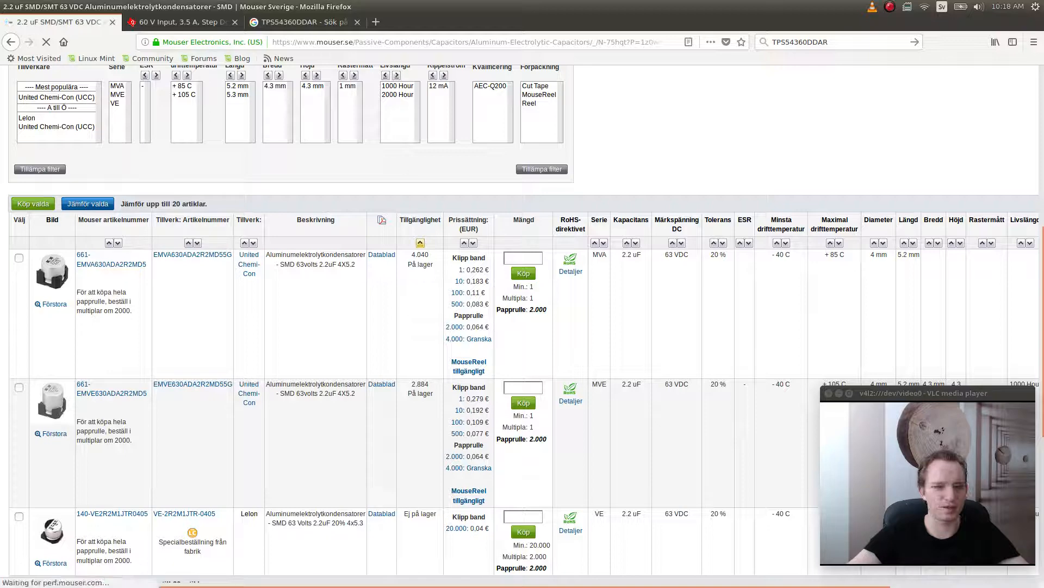
scroll(522, 327, "up", 3)
scroll(476, 201, "up", 4)
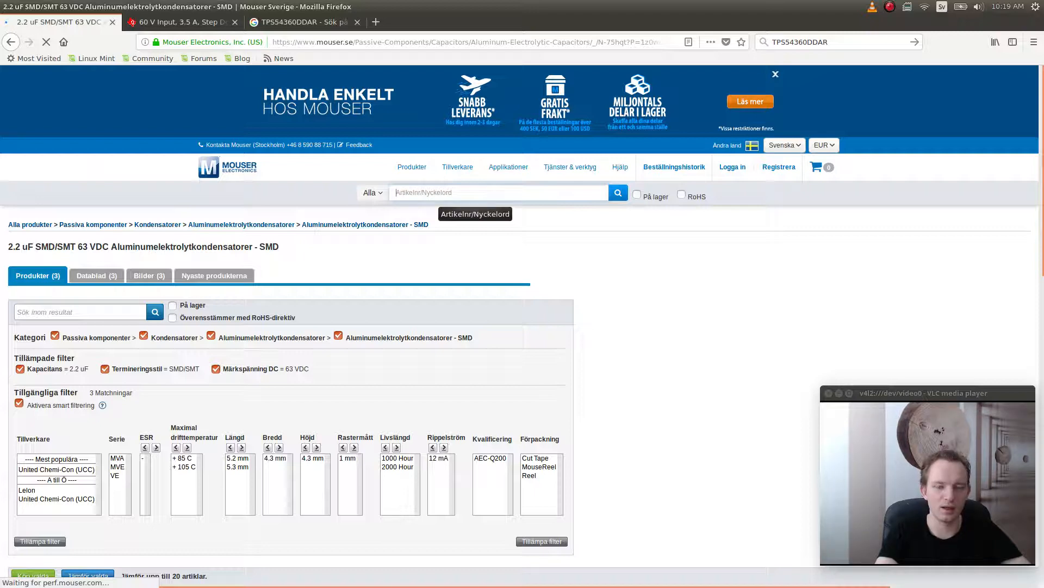
- Search the Mouser catalogue for 2.2uF 100v capacitors using a suggested search
type("2.2u")
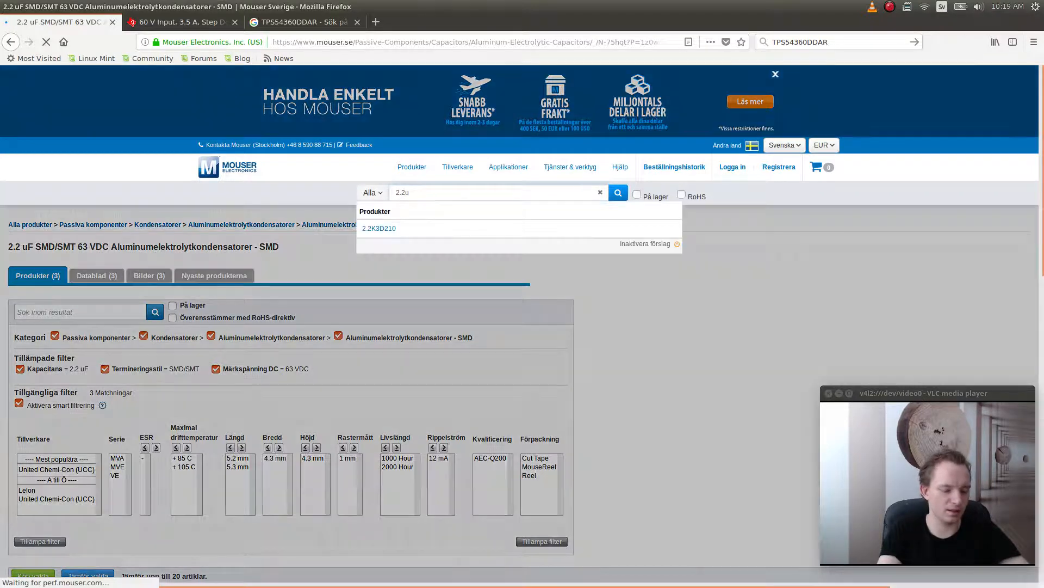
type("F")
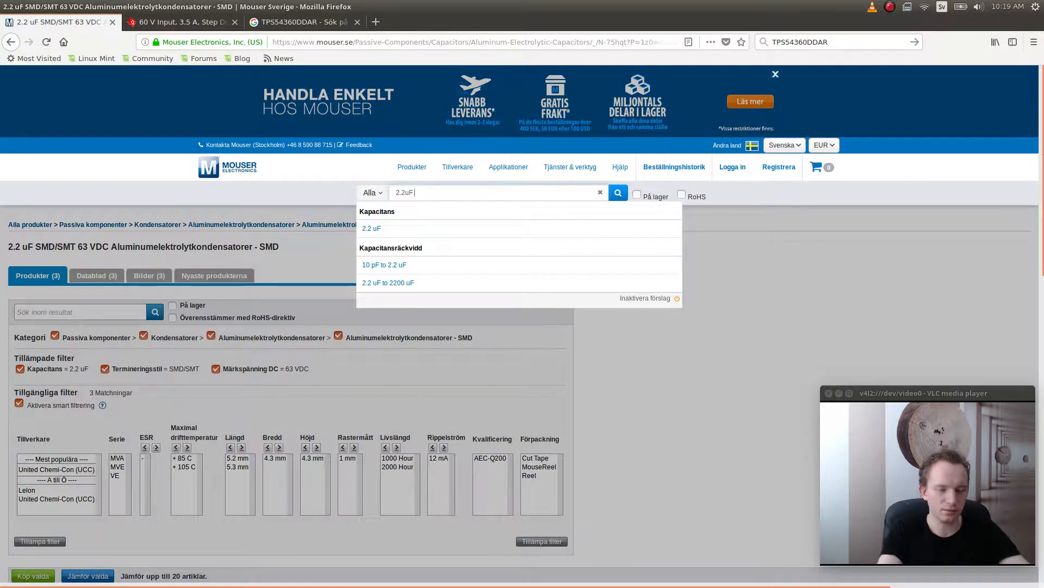
type("100v")
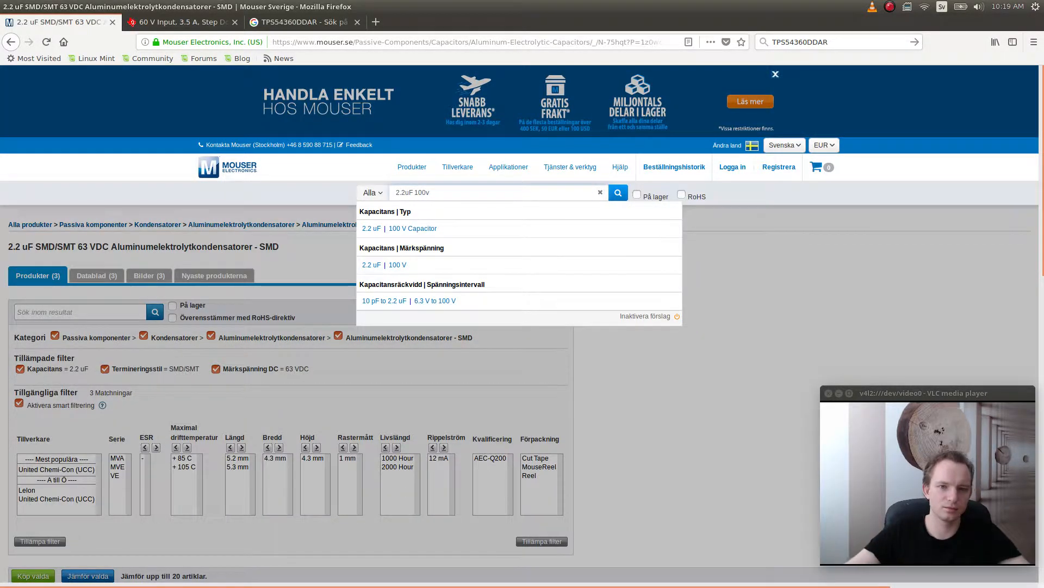
key("Down")
key("Return")
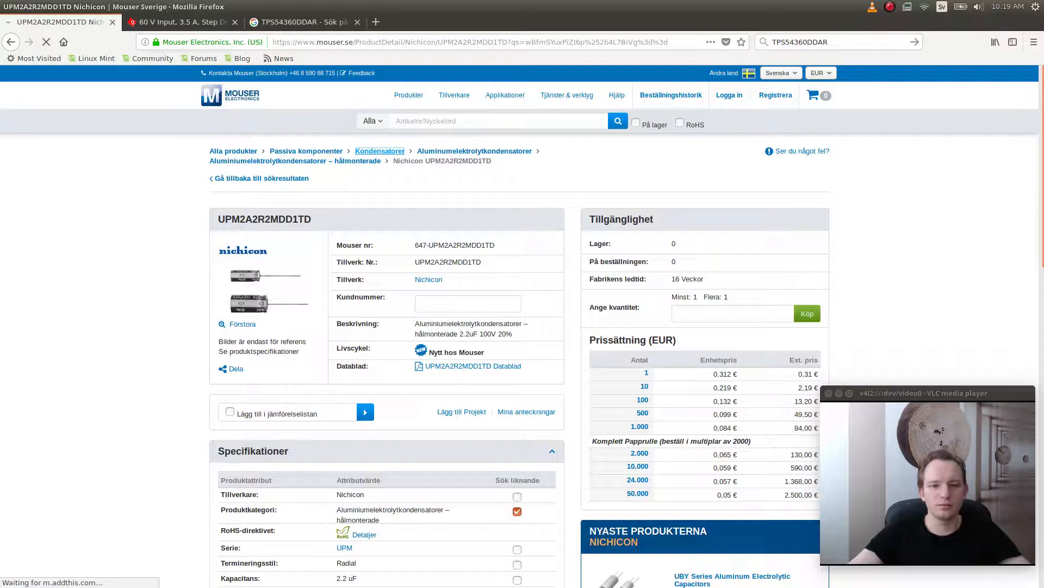
- Open the general capacitor category (Kondensatorer) and select 2.2 uF as the capacitance filter
left_click(380, 150)
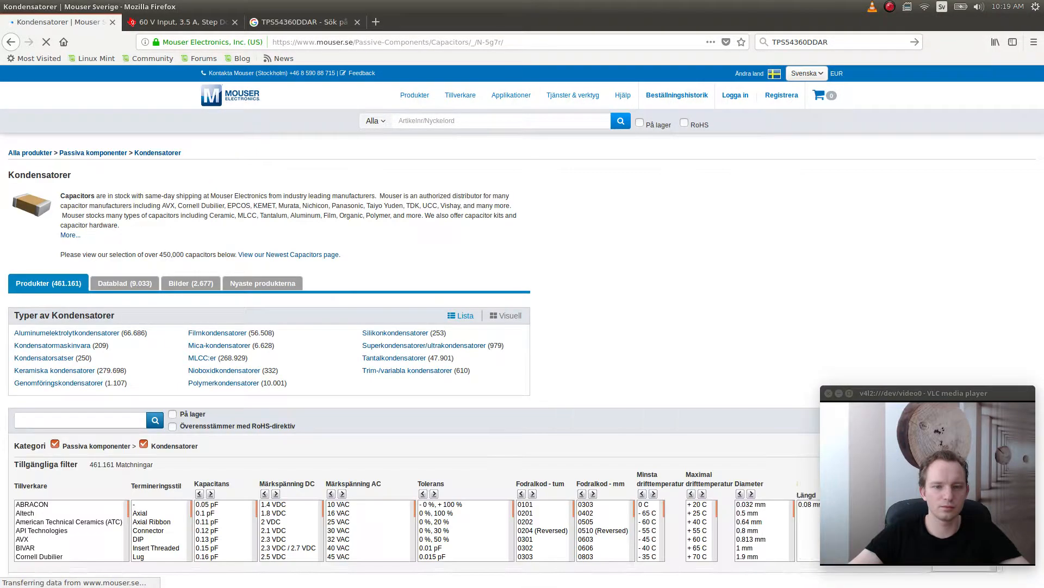
scroll(523, 326, "down", 4)
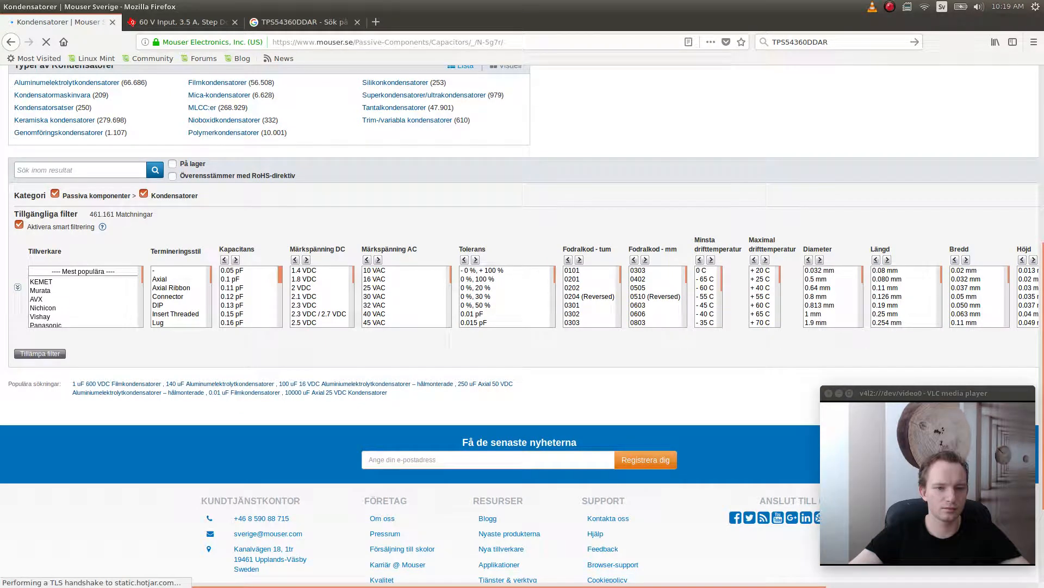
mouse_move(281, 275)
left_mouse_down()
mouse_move(280, 309)
mouse_move(280, 292)
left_mouse_up()
scroll(256, 297, "down", 10)
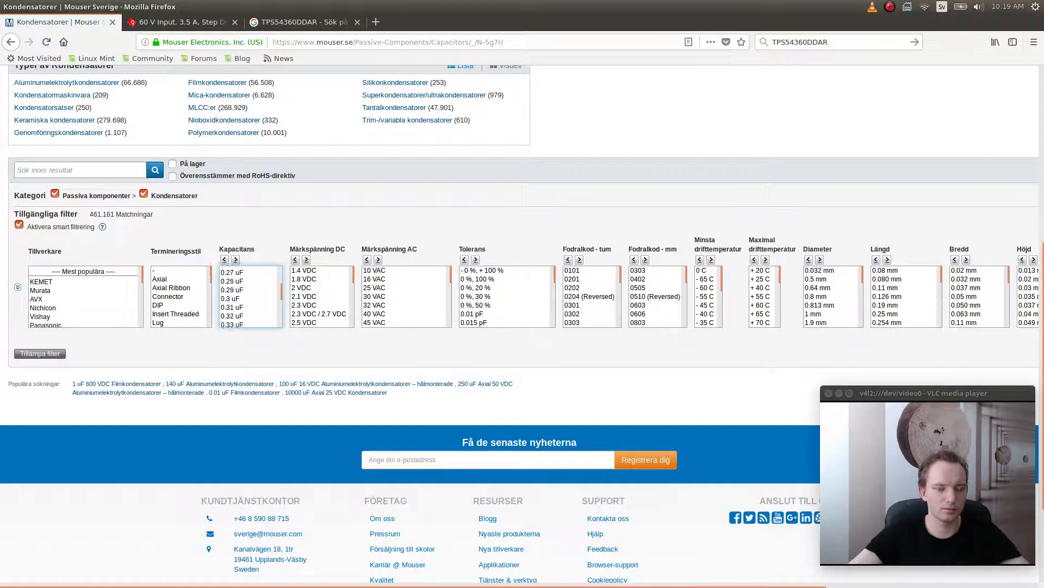
scroll(250, 297, "down", 20)
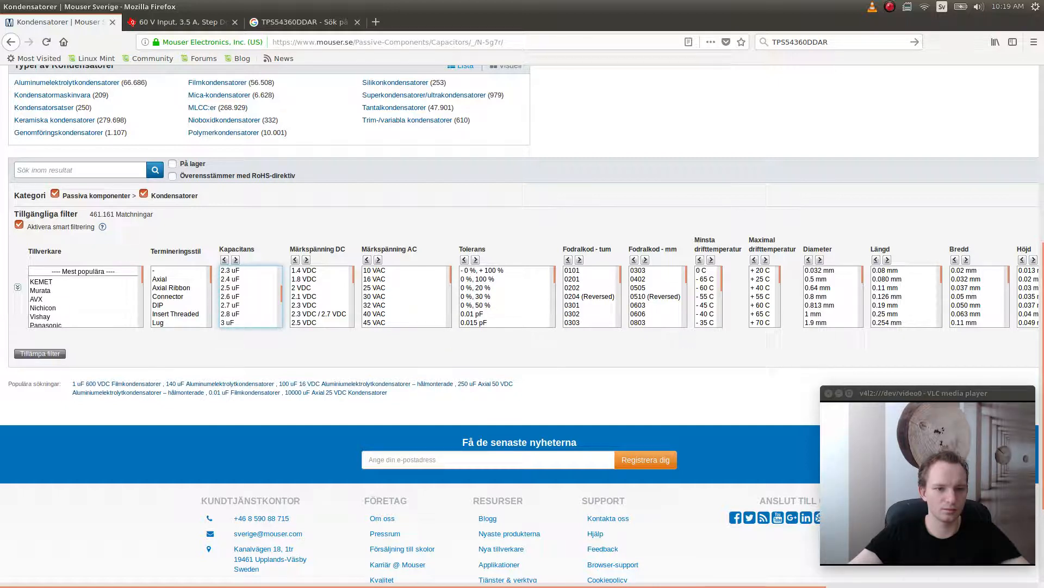
scroll(251, 296, "up", 1)
left_click(229, 276)
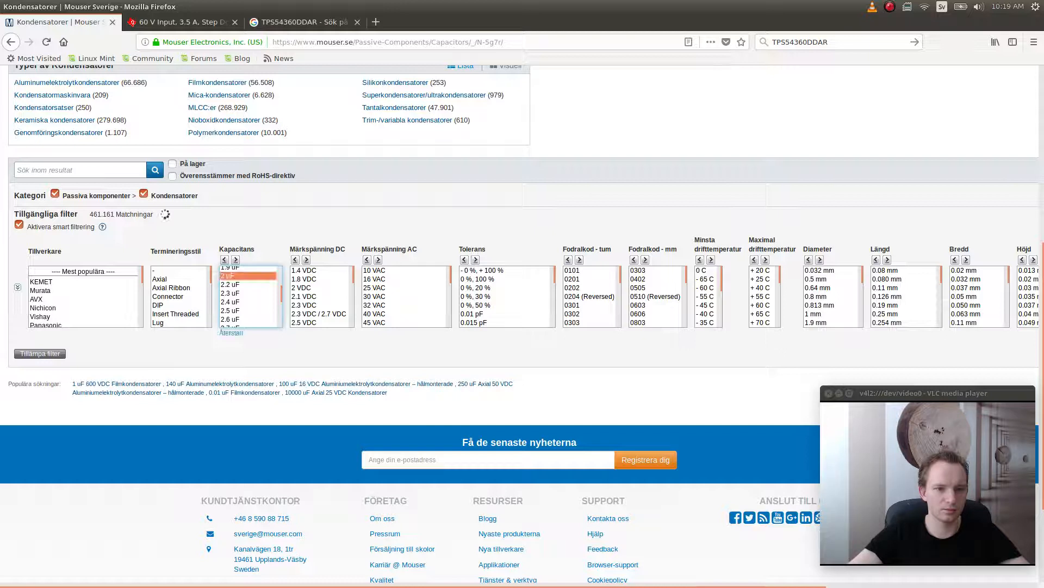
left_click(230, 284)
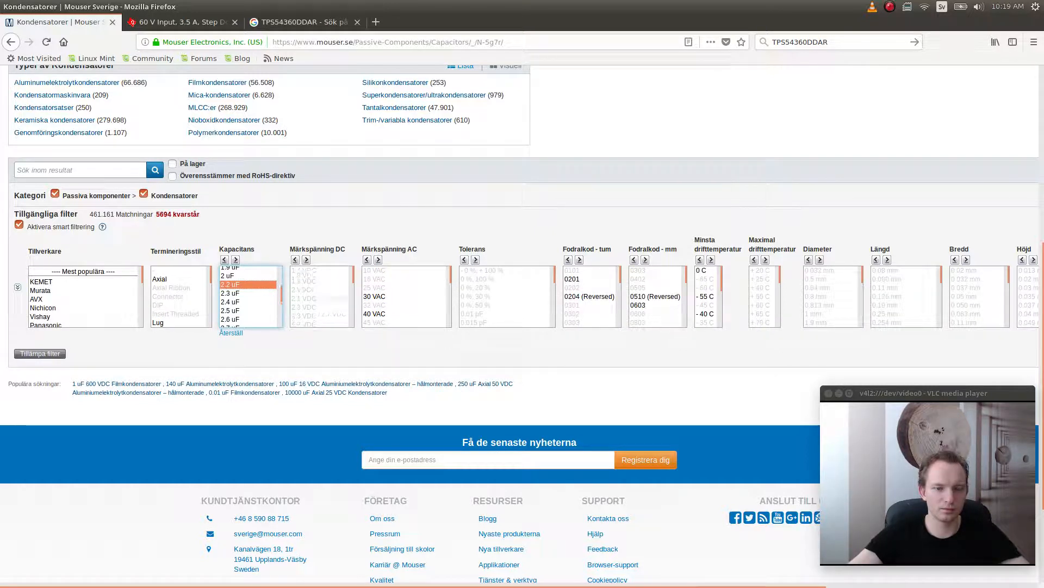
- Select 60 VDC in the DC rated voltage filter for the 2.2 uF capacitors
scroll(322, 296, "down", 5)
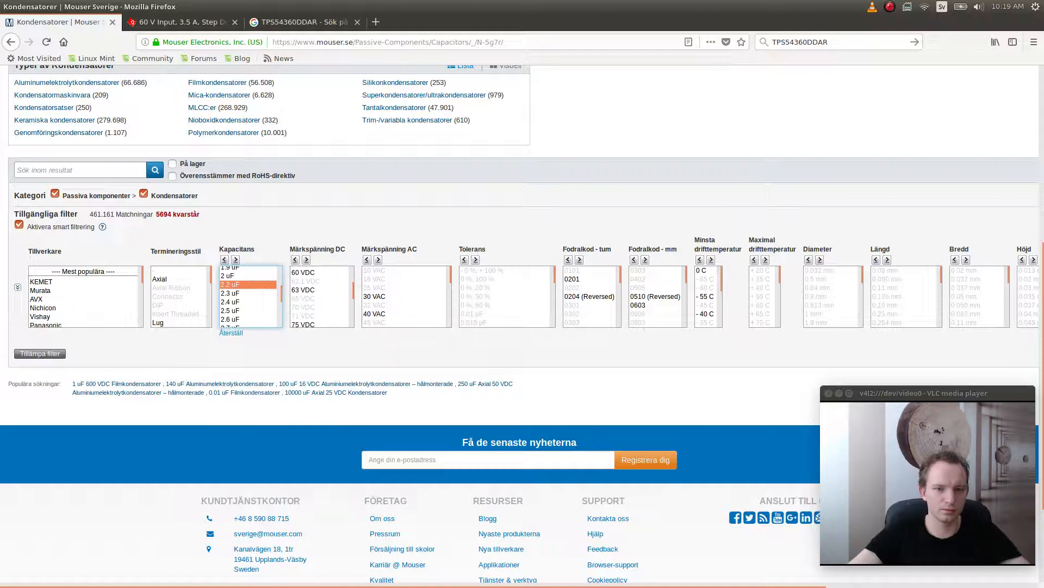
left_click(303, 272)
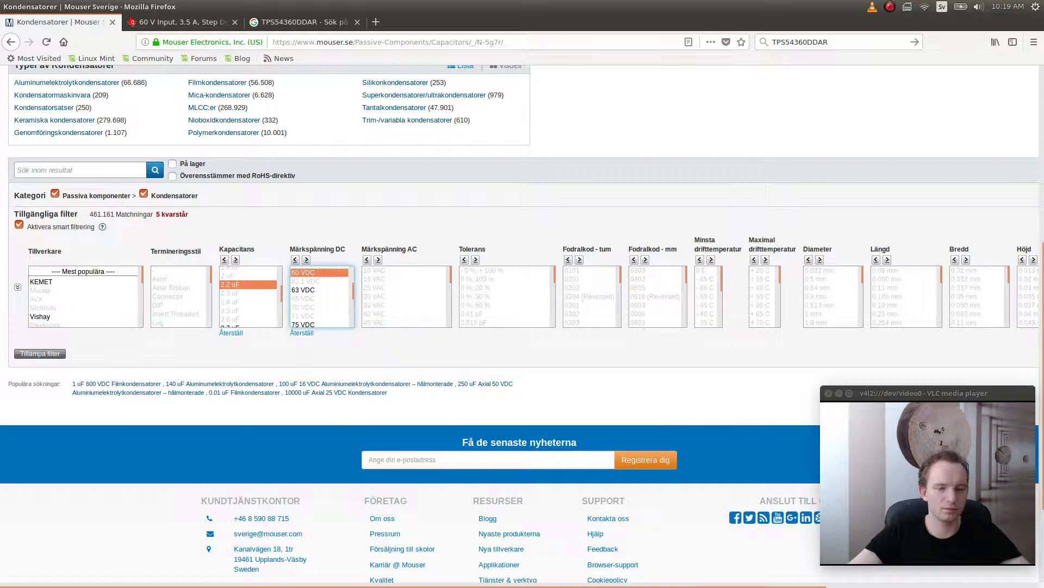
- Add 63 VDC to the selected rated DC voltages and select 4.7 uF as the capacitance
left_click(303, 290, "ctrl")
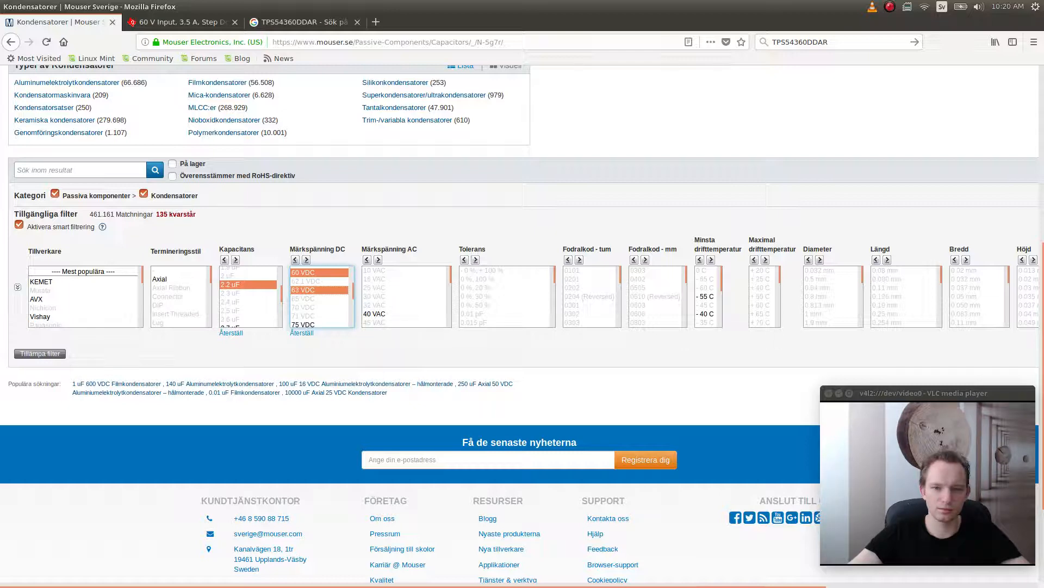
scroll(319, 296, "up", 2)
scroll(321, 296, "up", 3)
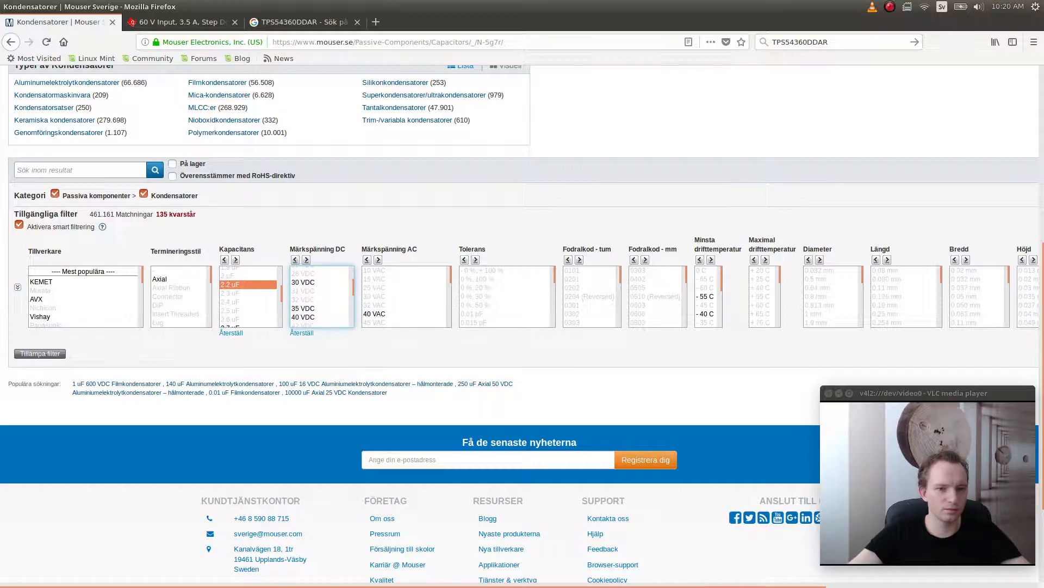
scroll(250, 297, "down", 3)
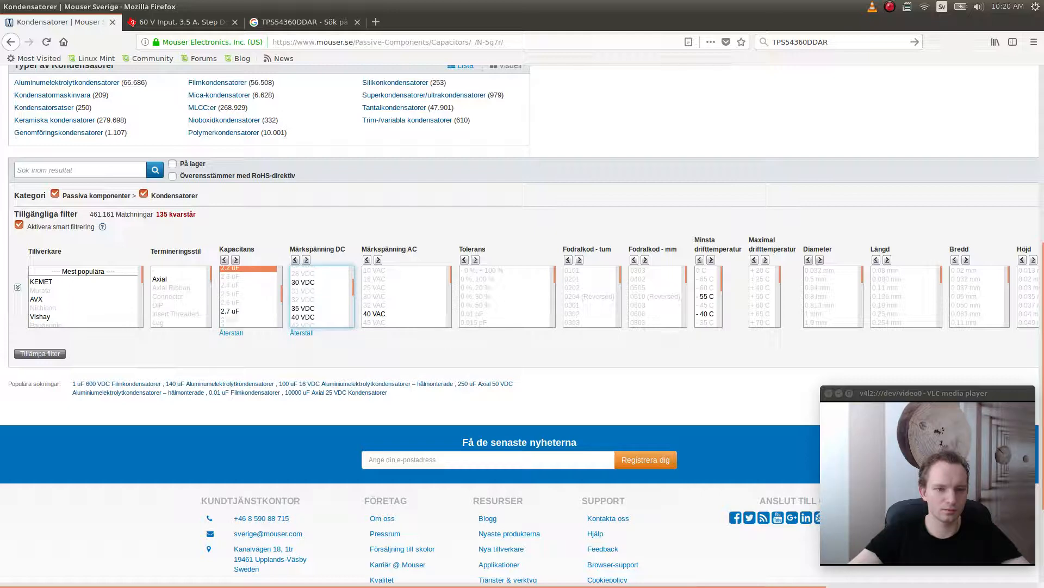
scroll(251, 296, "down", 2)
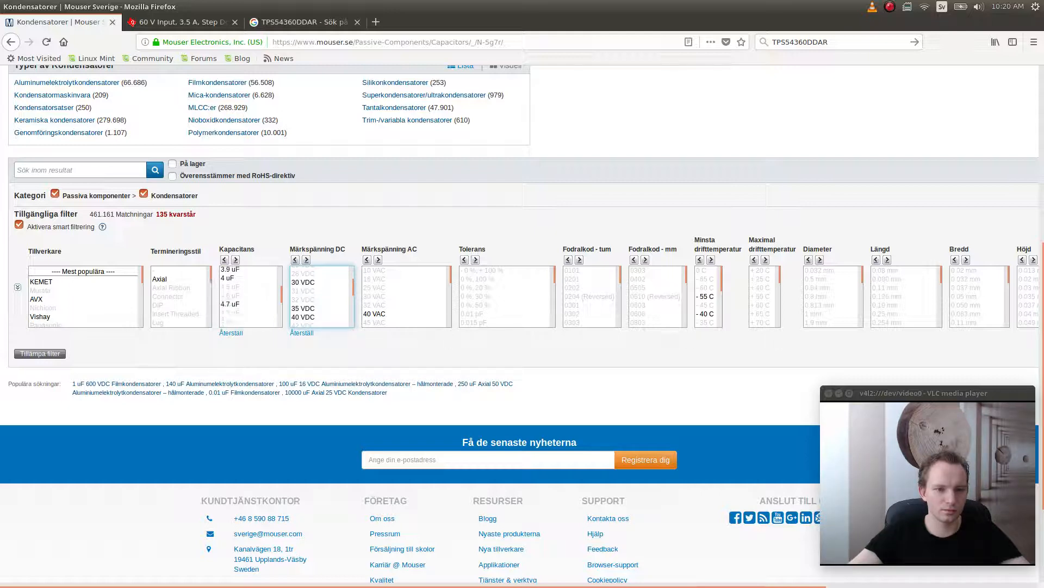
scroll(250, 296, "up", 1)
left_click(248, 304)
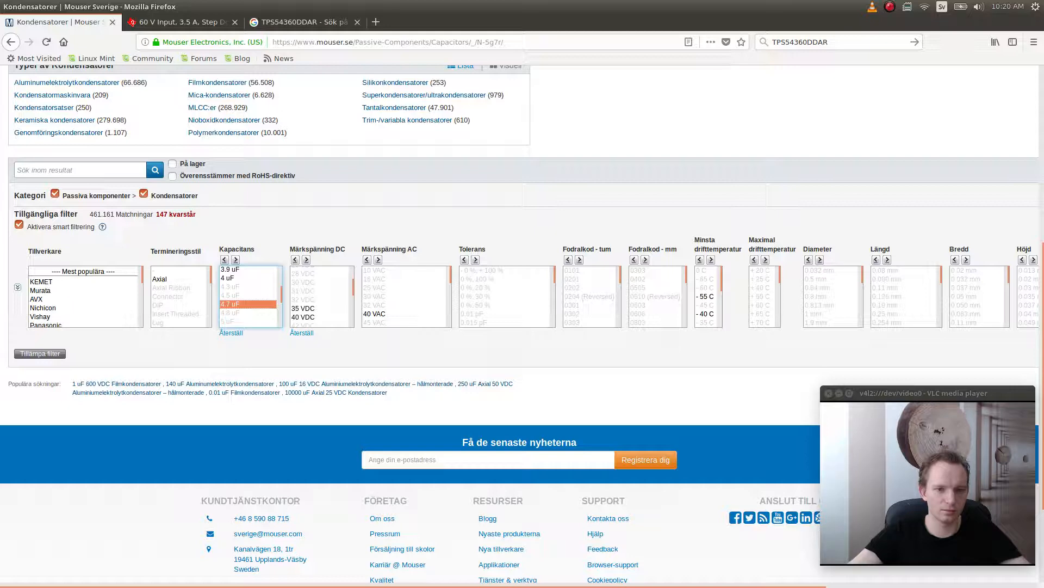
- Add 2.2 uF to the selected capacitances alongside 4.7 uF and apply the capacitor filters
scroll(319, 297, "down", 3)
scroll(320, 298, "down", 2)
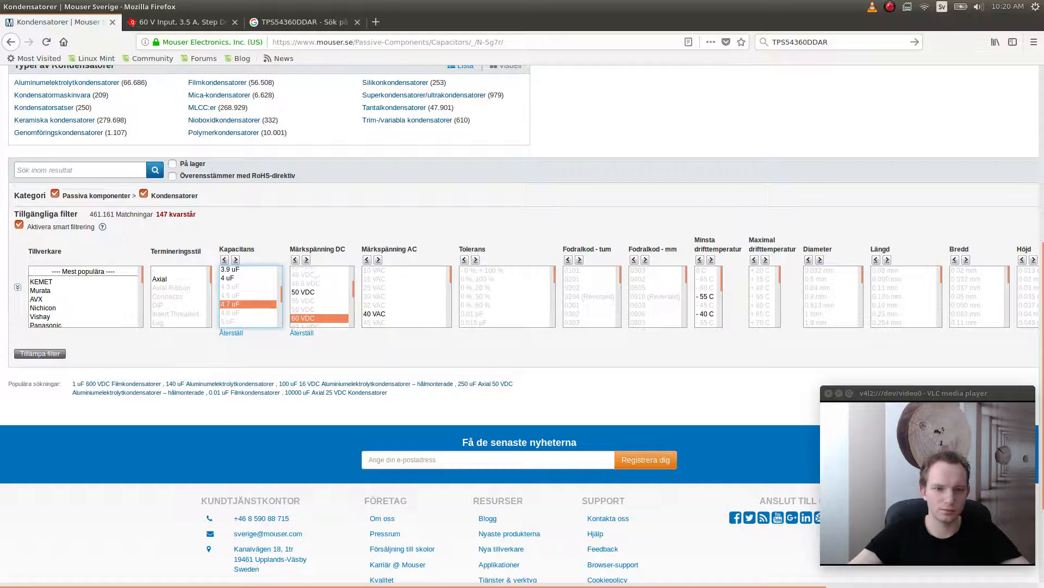
scroll(320, 298, "down", 3)
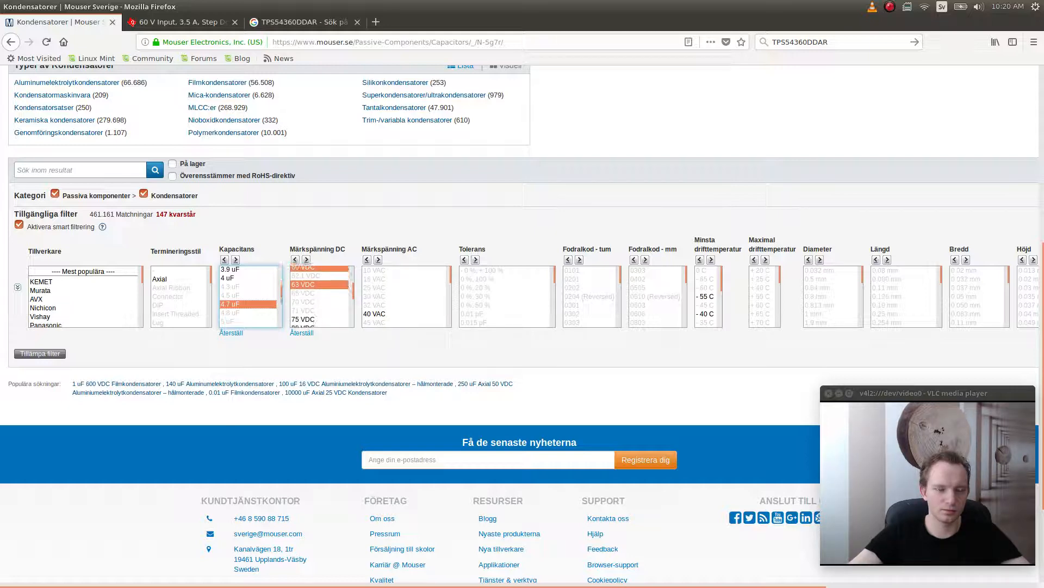
scroll(320, 297, "down", 4)
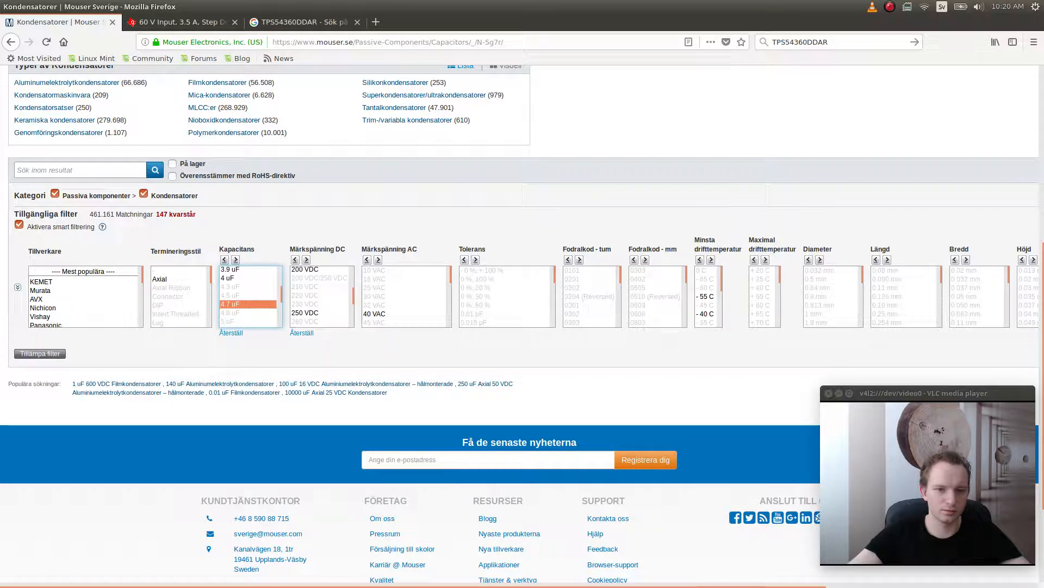
scroll(250, 297, "up", 4)
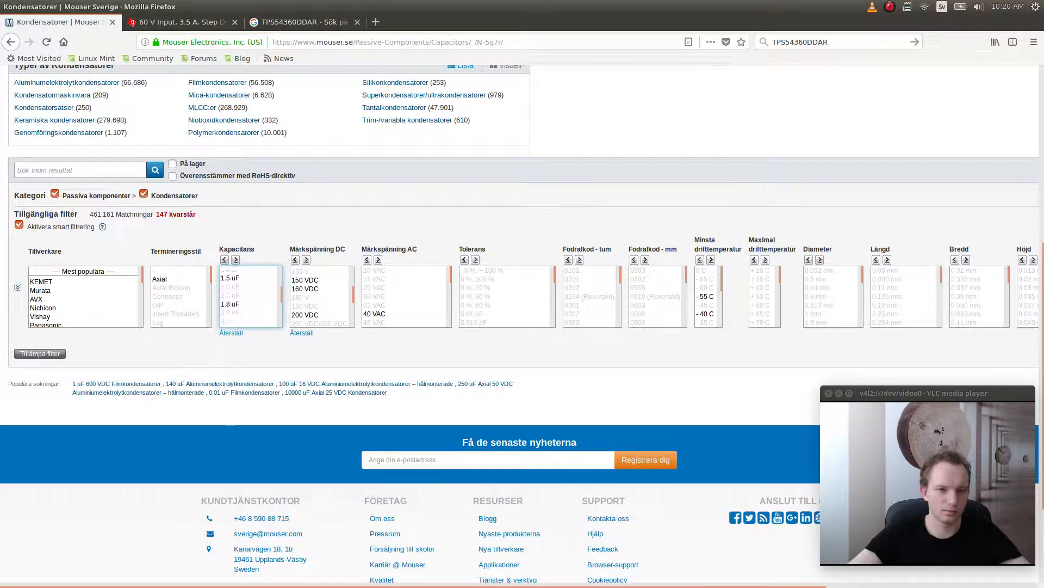
scroll(250, 294, "down", 3)
scroll(250, 294, "up", 1)
left_click(244, 284)
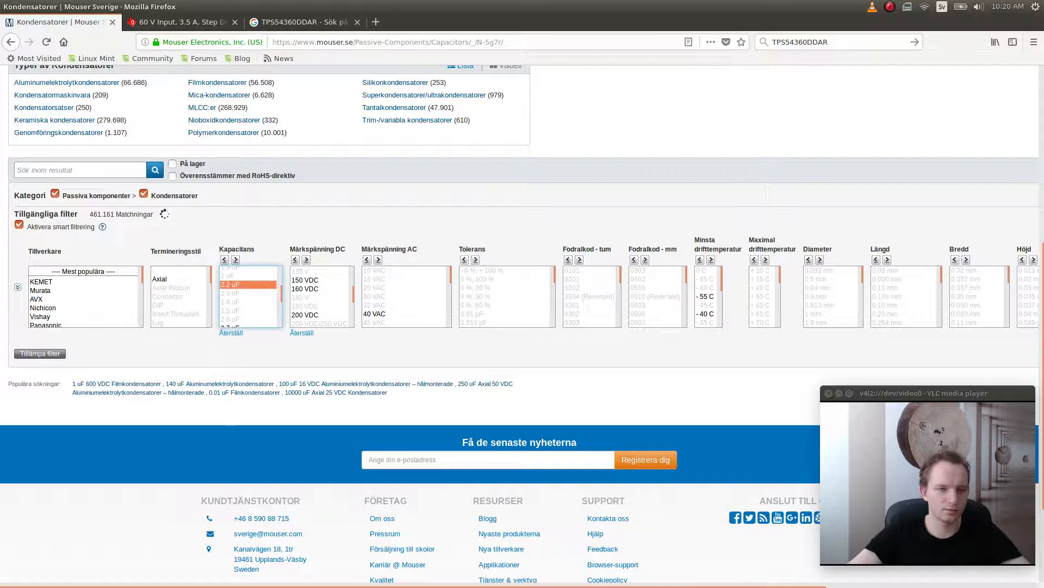
left_click(40, 353)
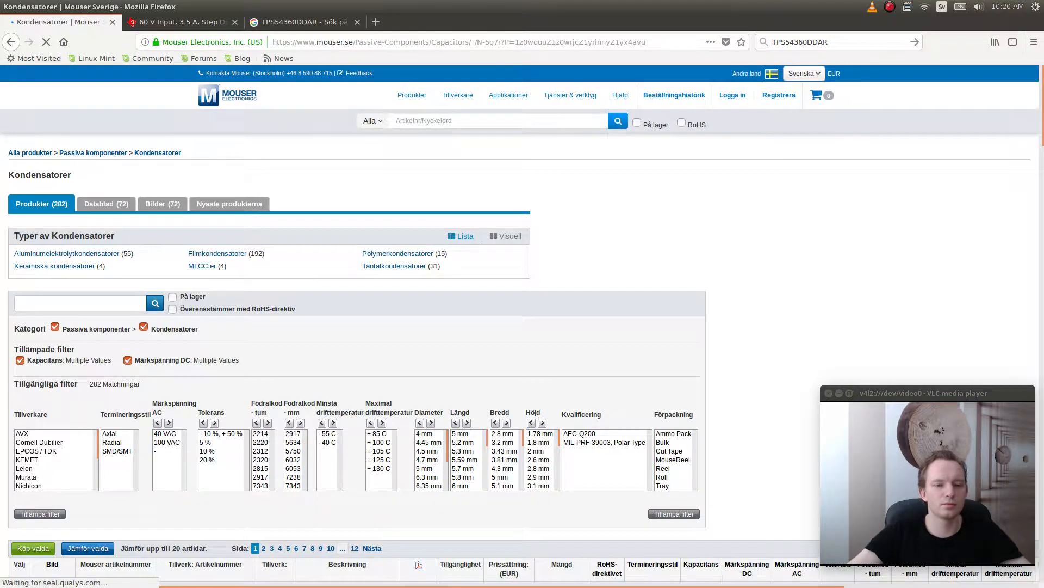
- Narrow the capacitor results to the SMD/SMT termination style
scroll(520, 327, "down", 4)
scroll(520, 327, "up", 1)
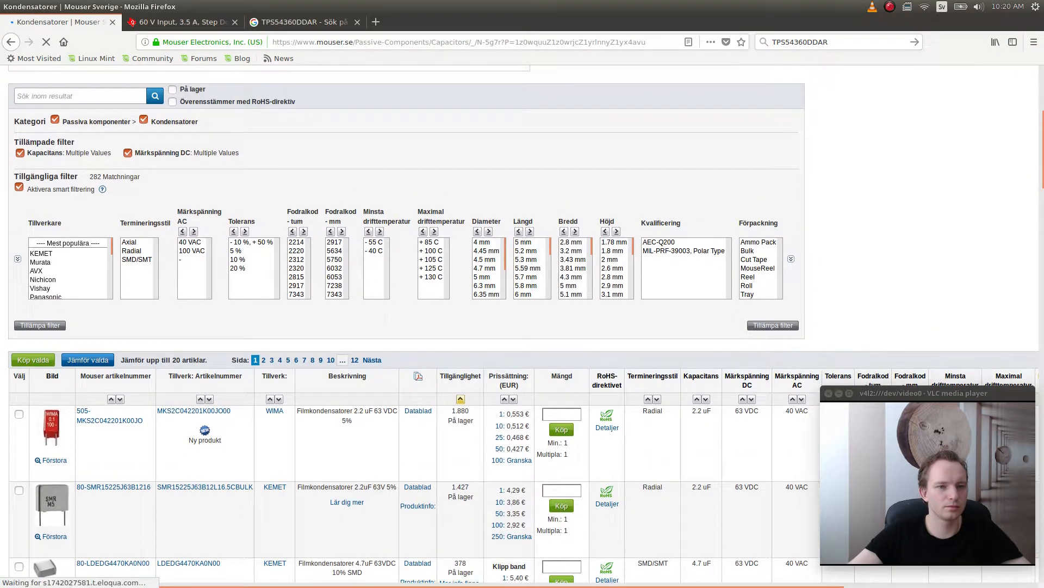
left_click(137, 259)
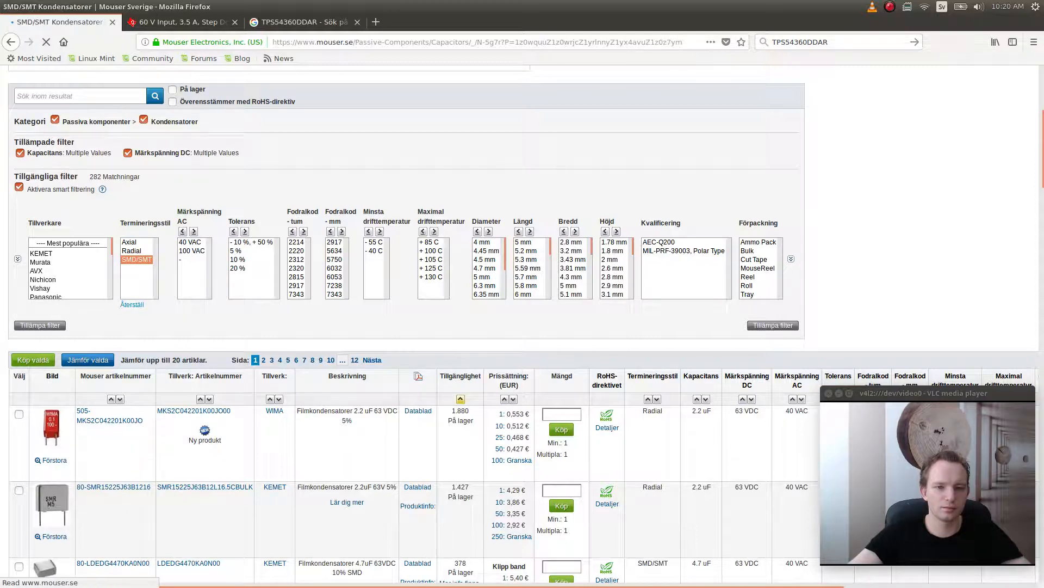
- Examine the filtered SMD/SMT capacitors, comparing their types, prices, stock, ratings and dimensions
scroll(519, 327, "down", 5)
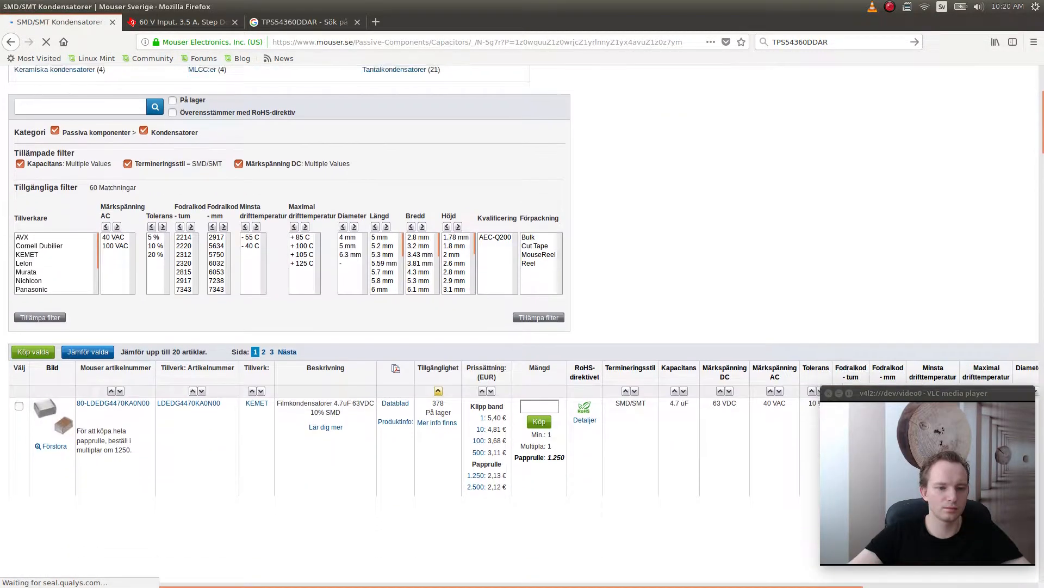
scroll(519, 326, "up", 1)
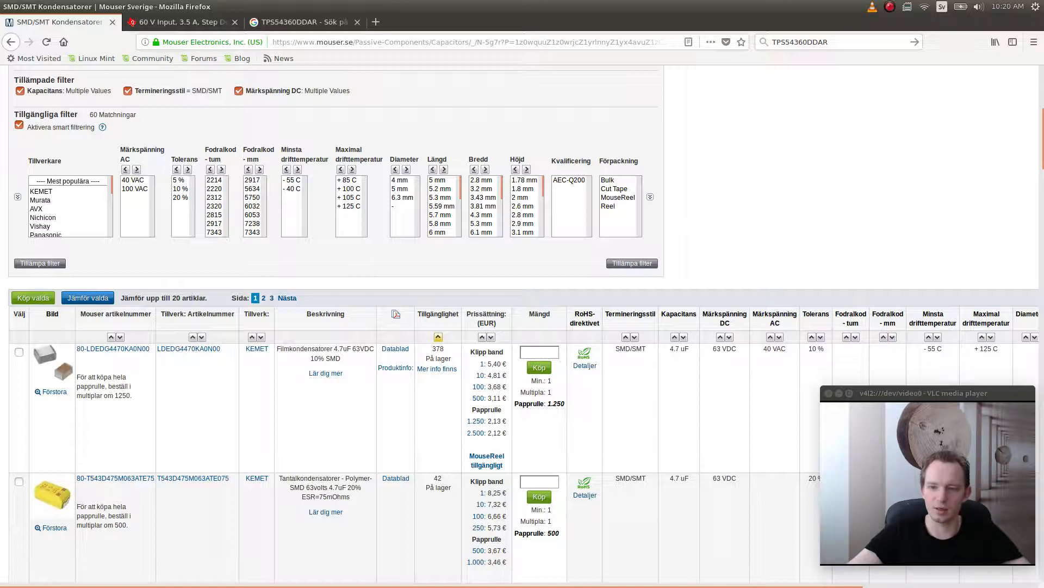
scroll(523, 327, "down", 3)
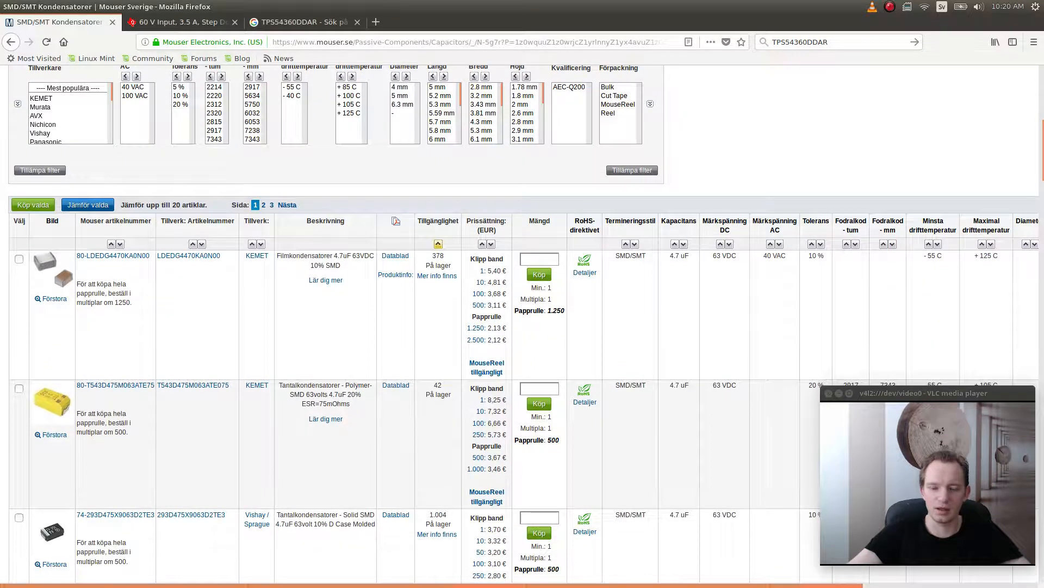
scroll(522, 326, "right", 2)
scroll(522, 327, "right", 4)
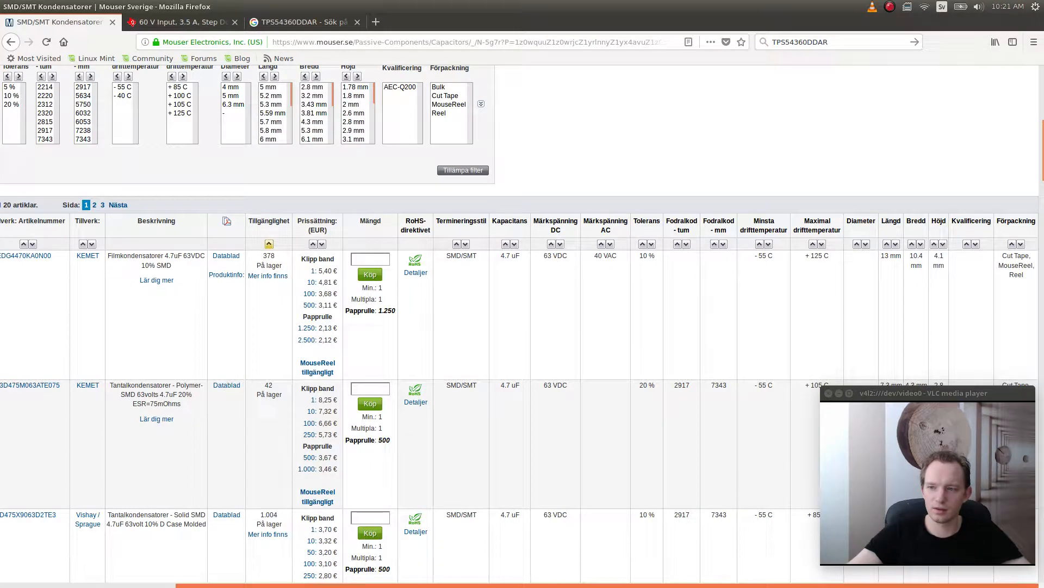
scroll(523, 327, "left", 6)
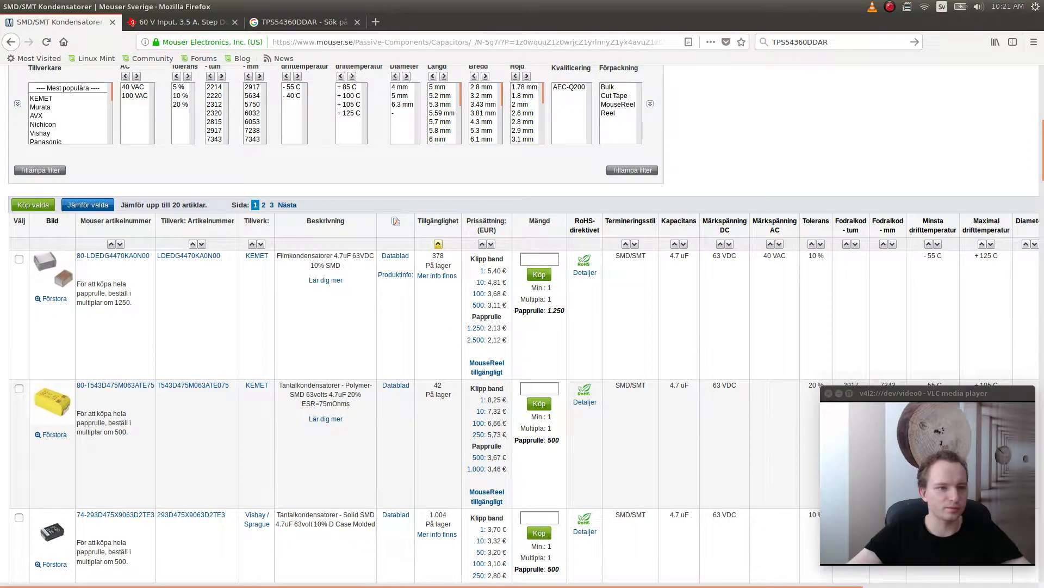
scroll(522, 326, "down", 10)
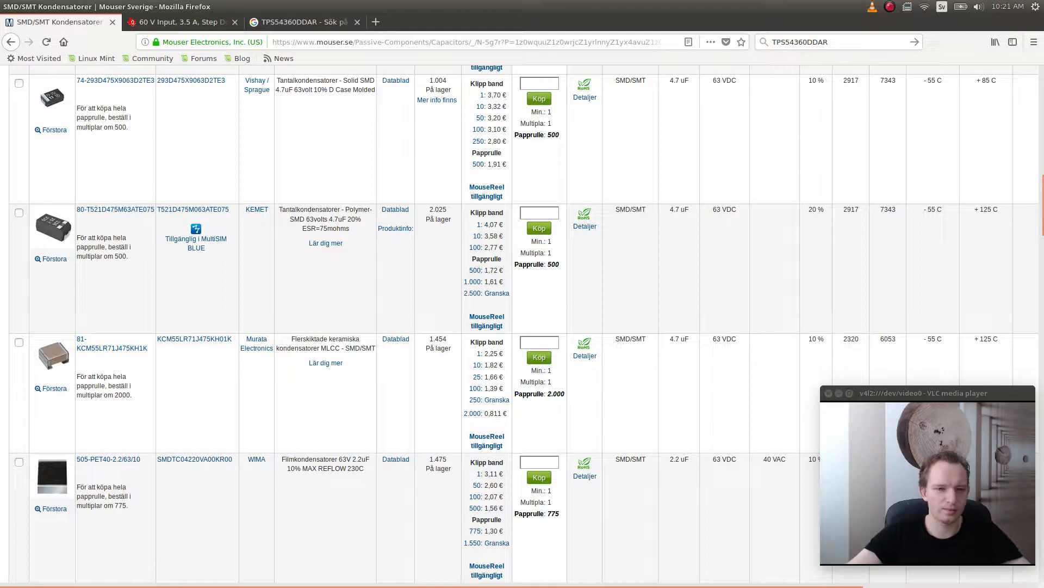
scroll(522, 326, "down", 8)
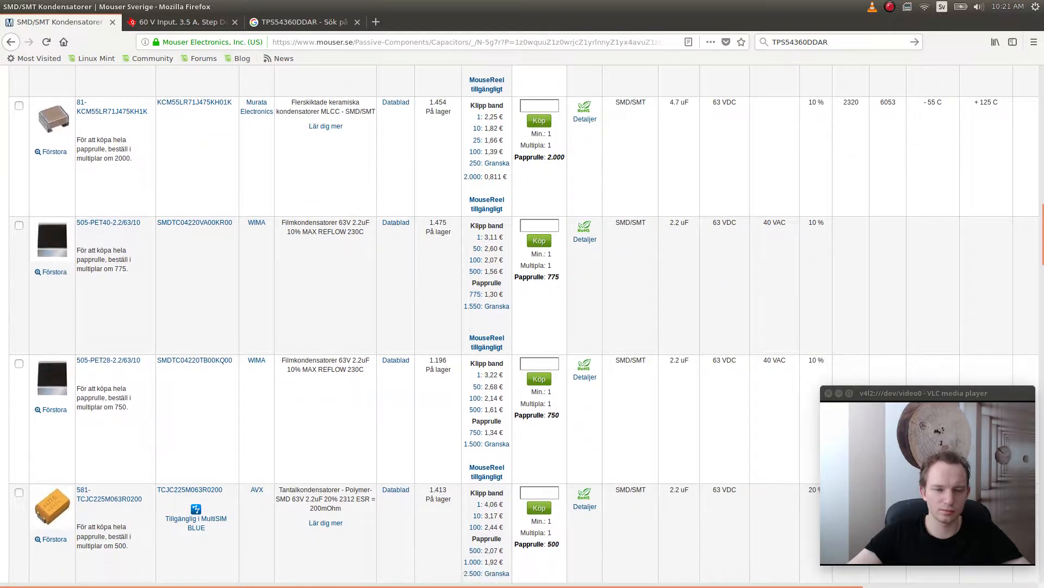
scroll(522, 326, "down", 10)
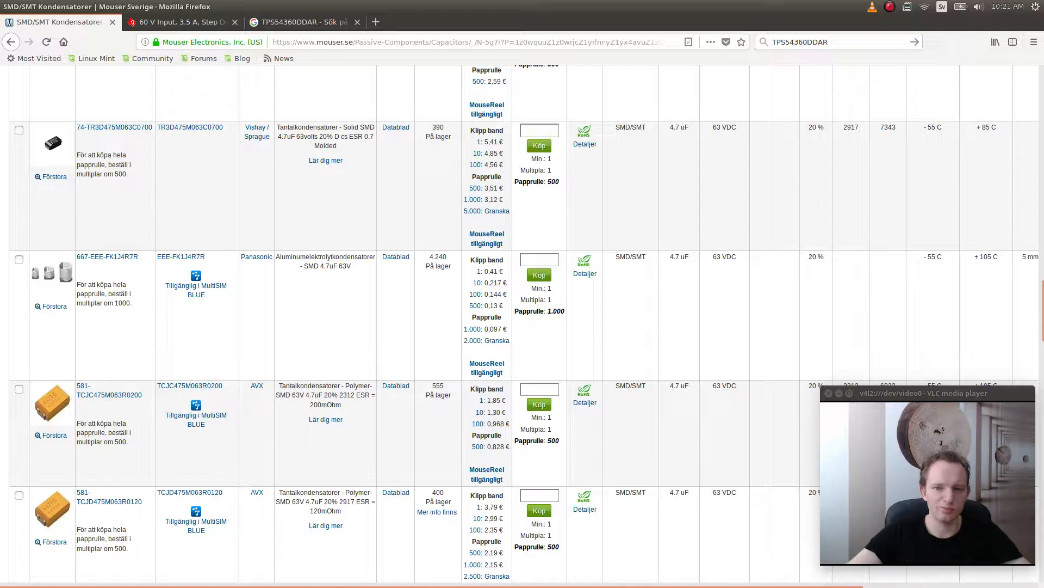
scroll(522, 326, "down", 8)
scroll(522, 327, "down", 12)
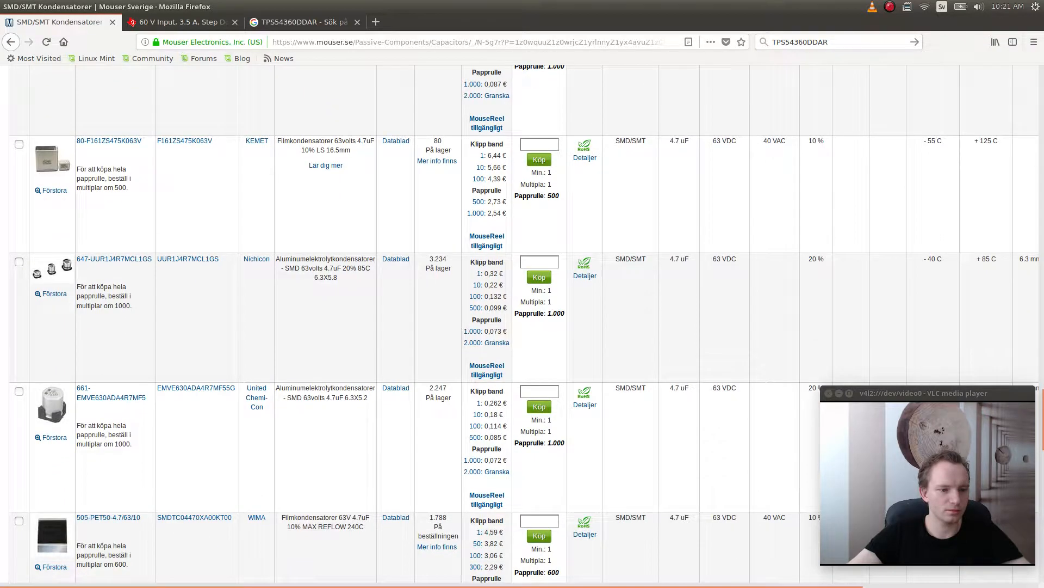
scroll(522, 326, "down", 4)
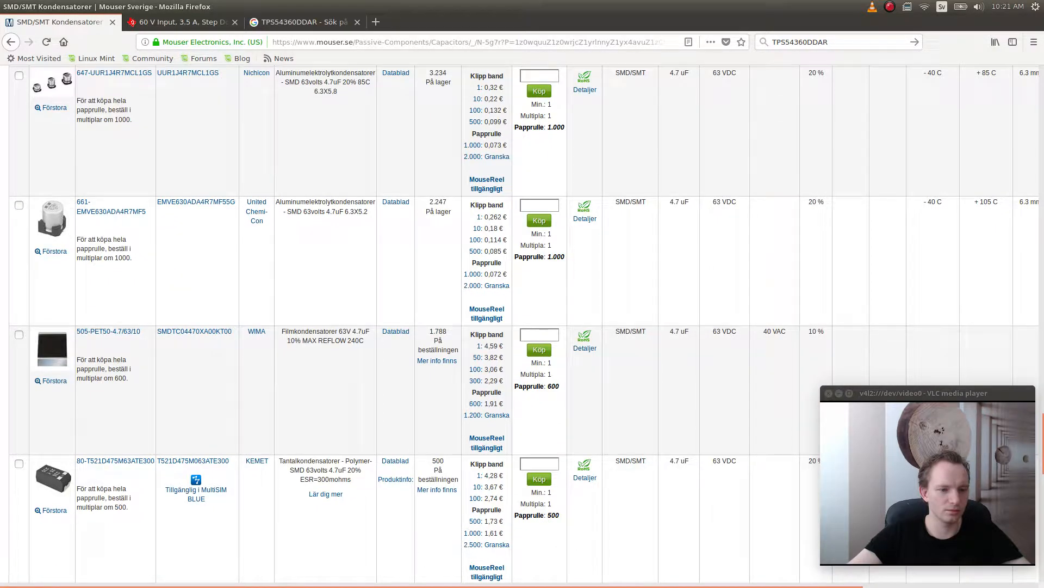
scroll(522, 327, "down", 8)
scroll(523, 326, "up", 15)
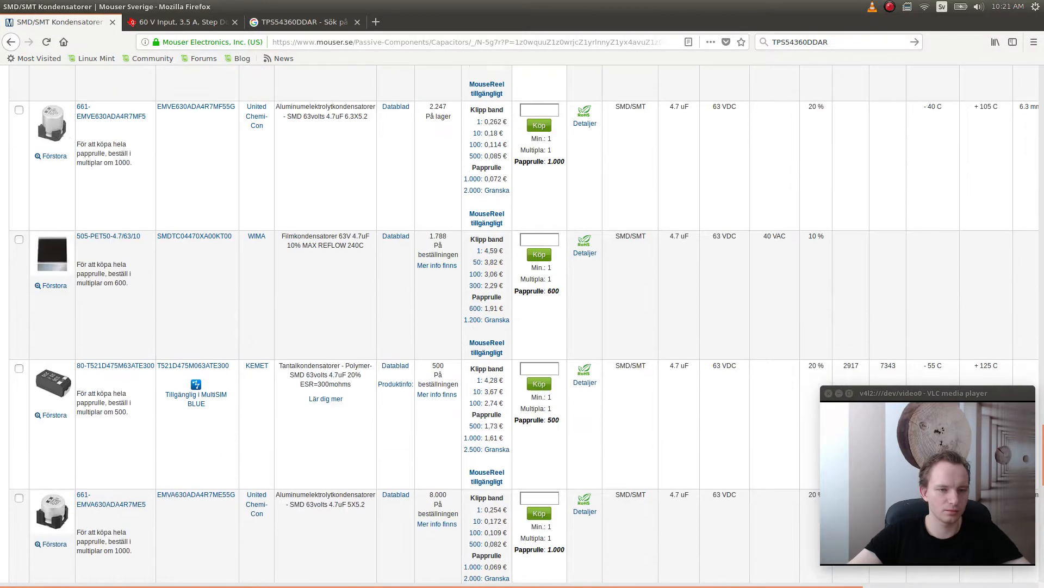
scroll(522, 326, "down", 10)
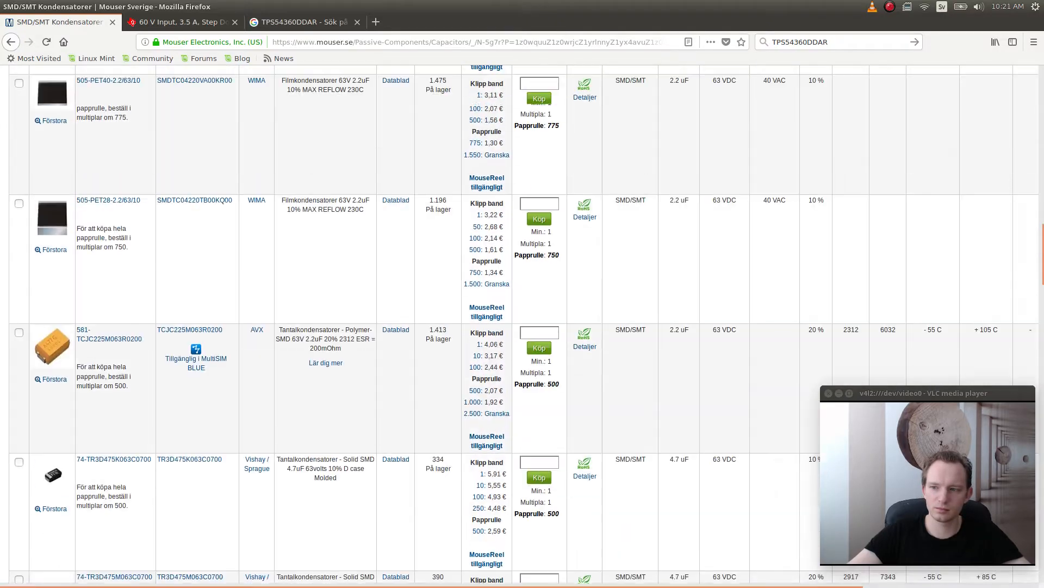
scroll(522, 326, "down", 6)
scroll(522, 326, "up", 9)
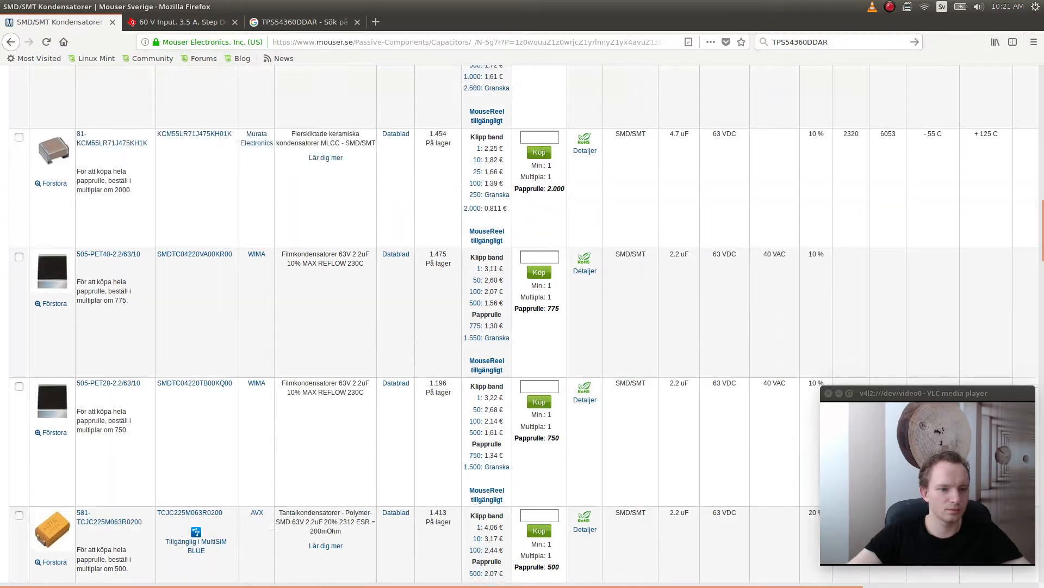
scroll(522, 326, "up", 8)
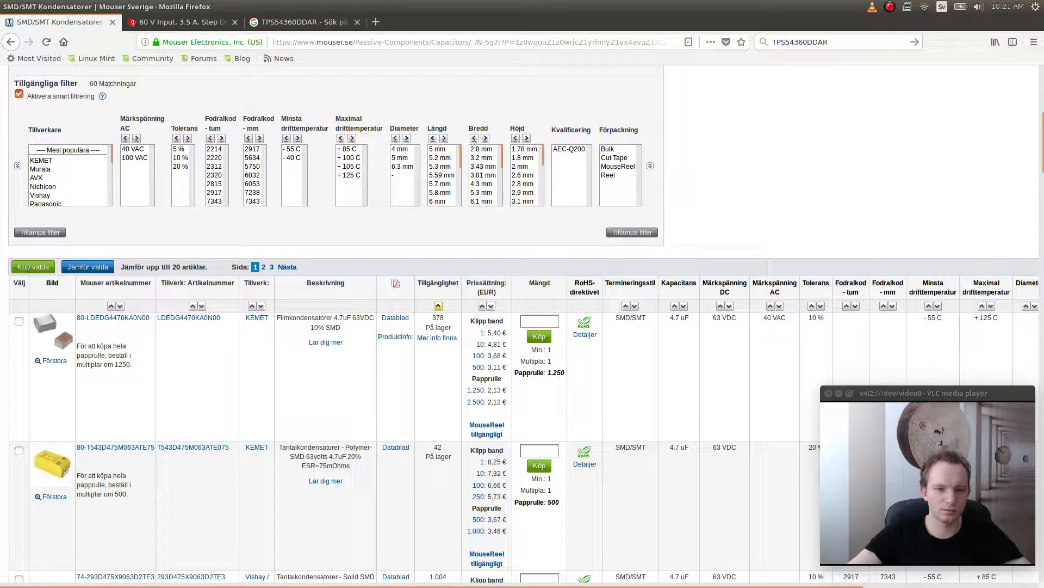
scroll(522, 326, "down", 9)
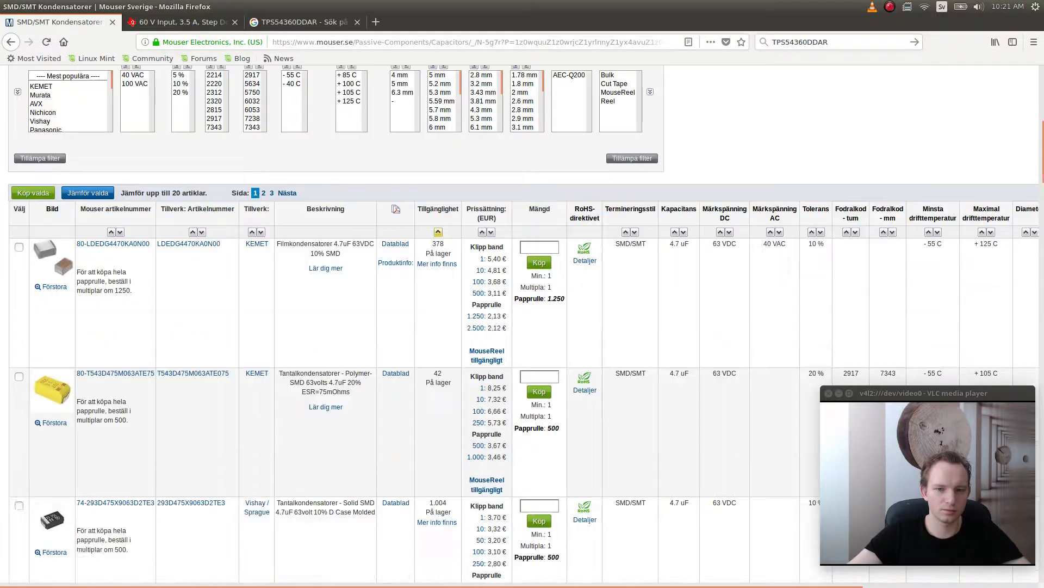
scroll(522, 327, "down", 3)
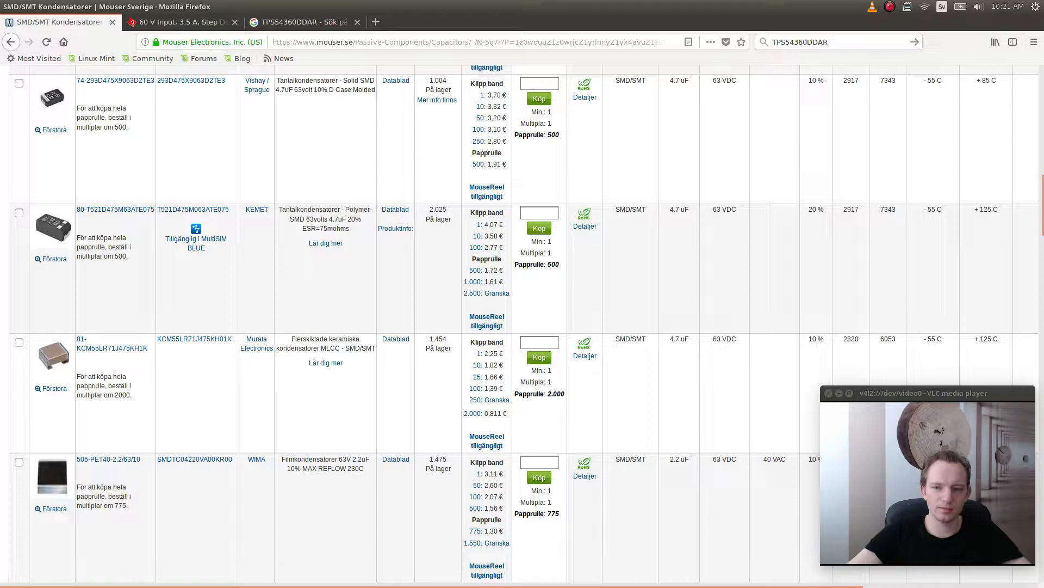
- Switch to the Eeschema schematic and cancel placement of the second C_Small capacitor
key("alt+Tab")
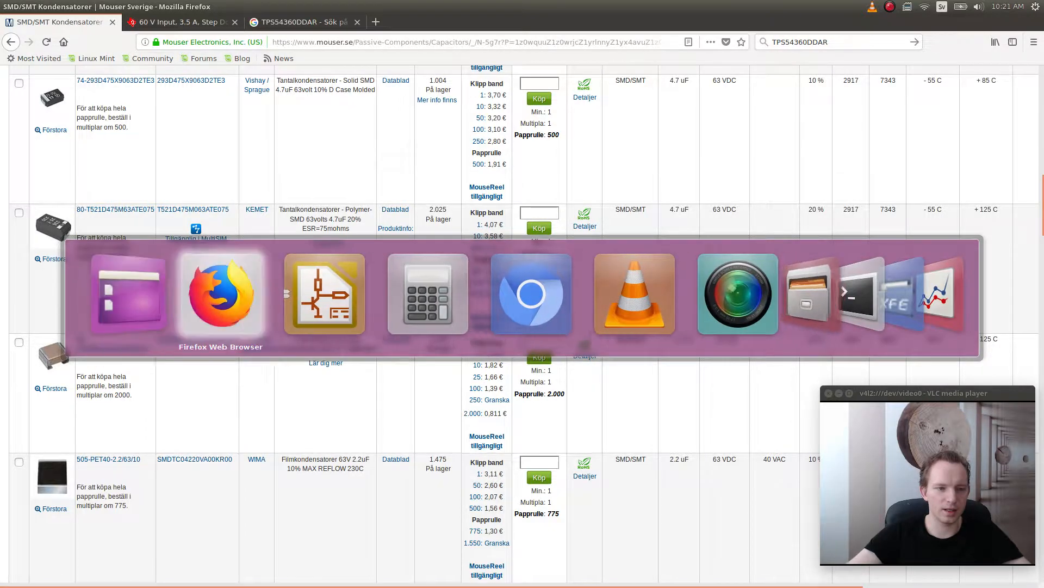
key("alt+Tab")
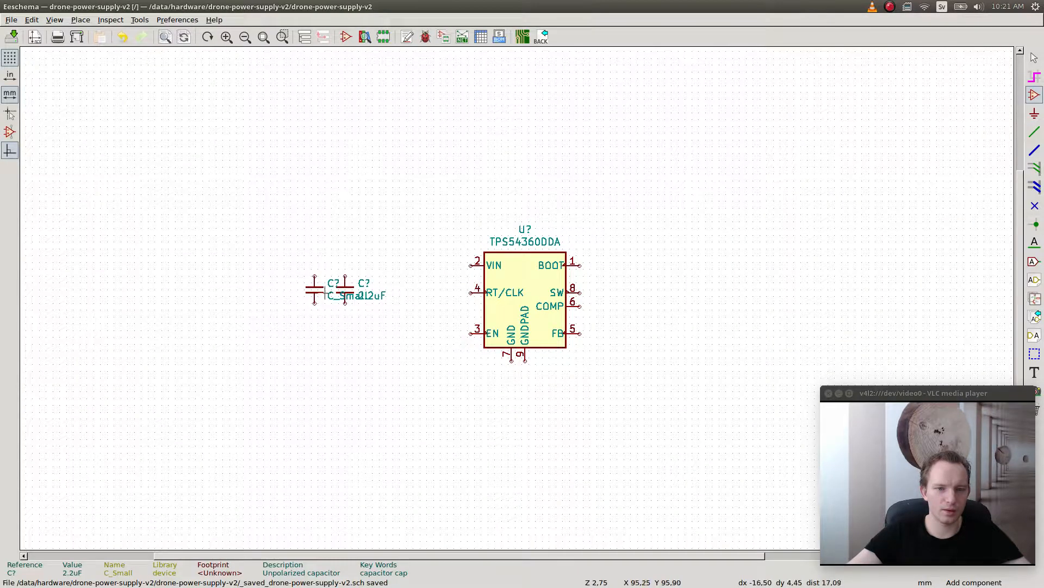
key("Escape")
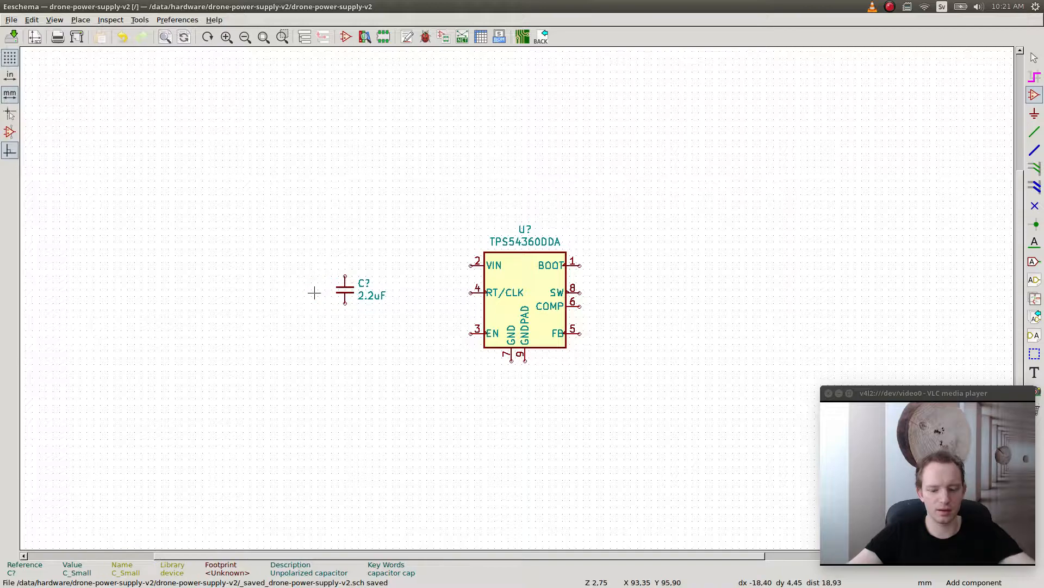
- Set the value of the C_Small capacitor beside the TPS54360DDA to 2.2uF 63V
double_click(372, 292)
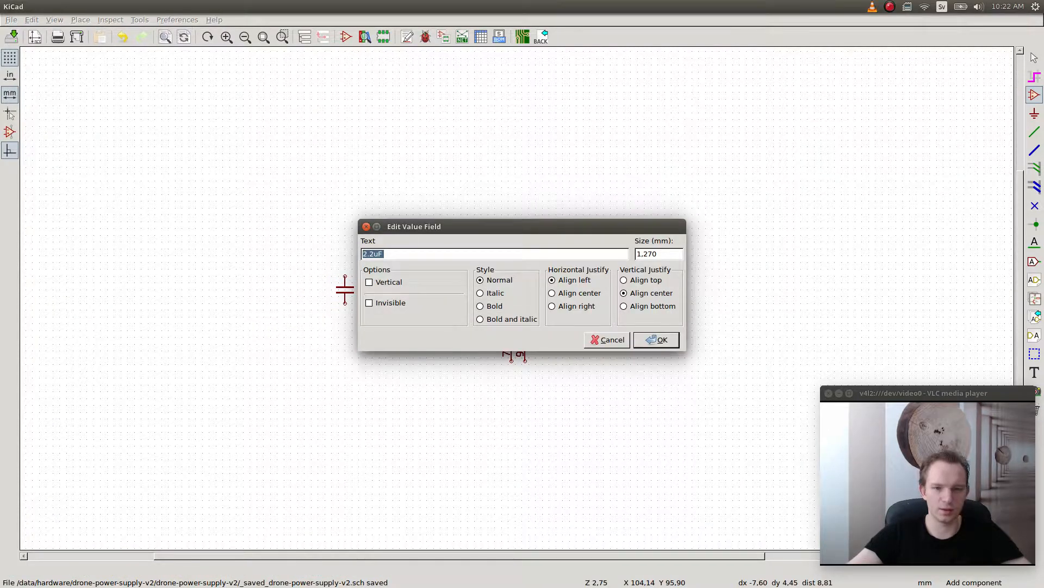
key("End")
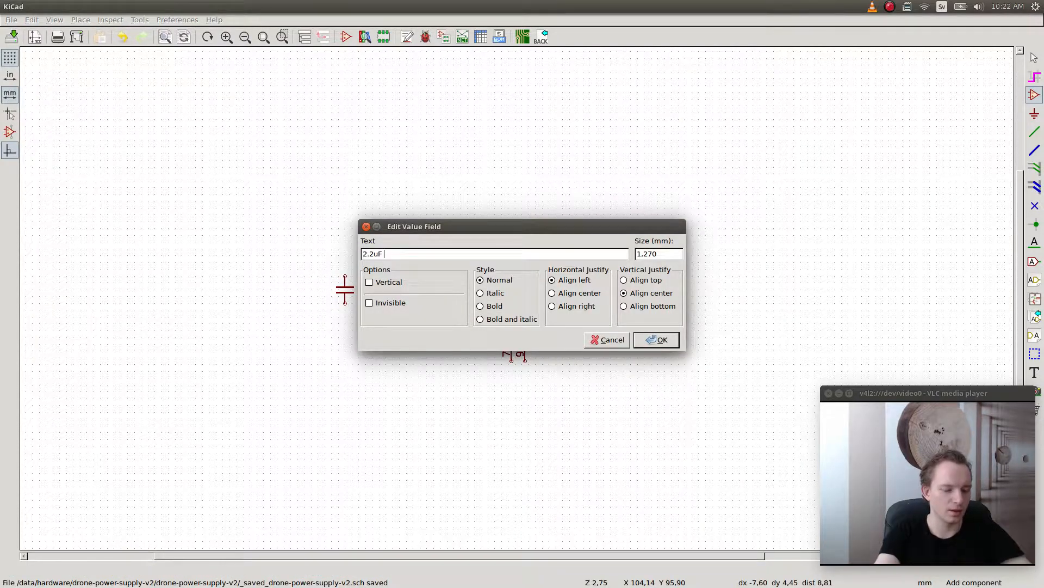
type("63V")
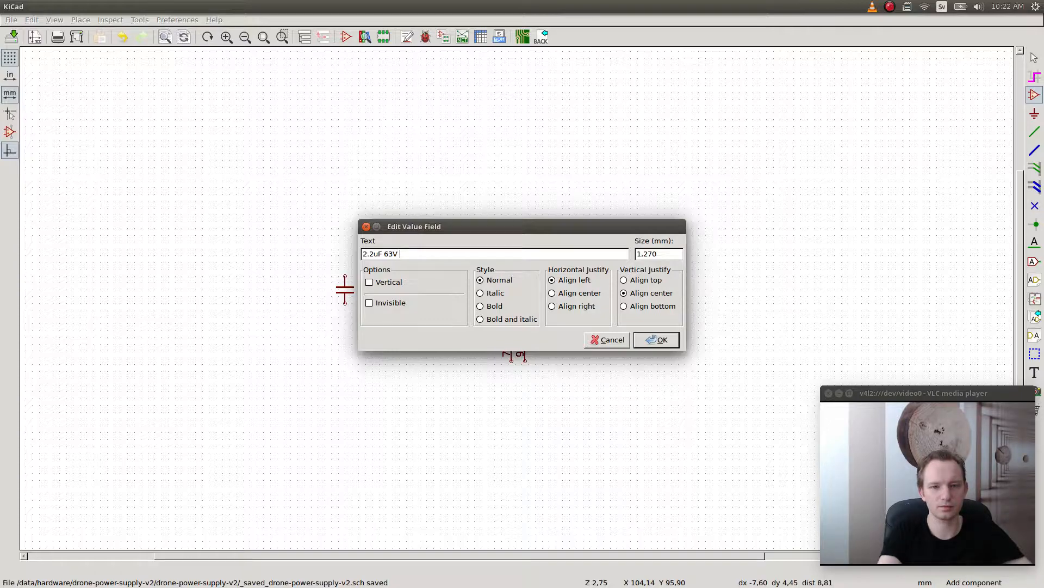
key("Return")
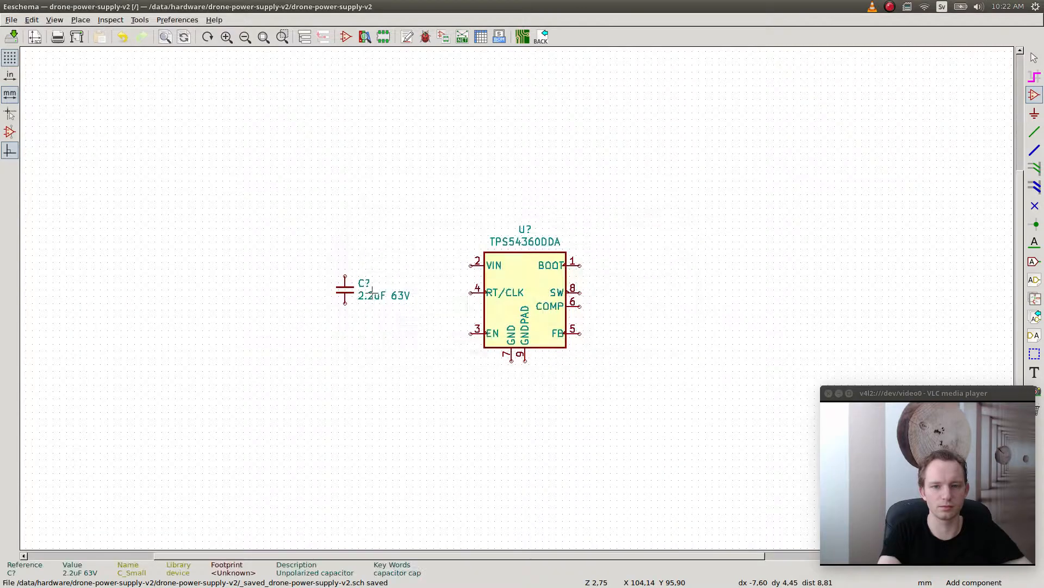
- Switch to the Mouser results in Firefox, open the datasheet of Murata's KCM55LR71J475KH01K and examine its ratings, mounting and soldering guidance
key("alt+Tab")
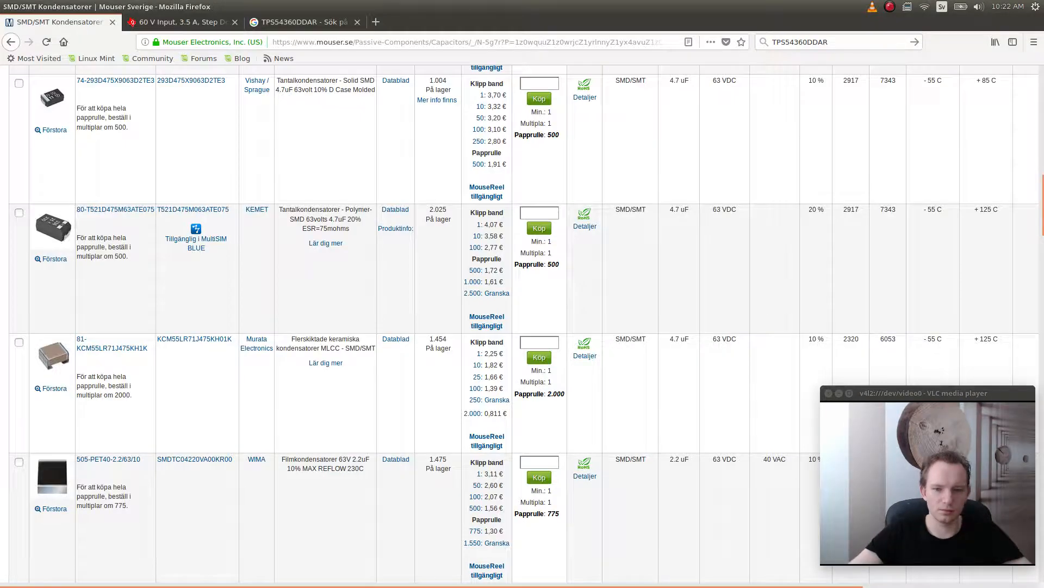
left_click(396, 339)
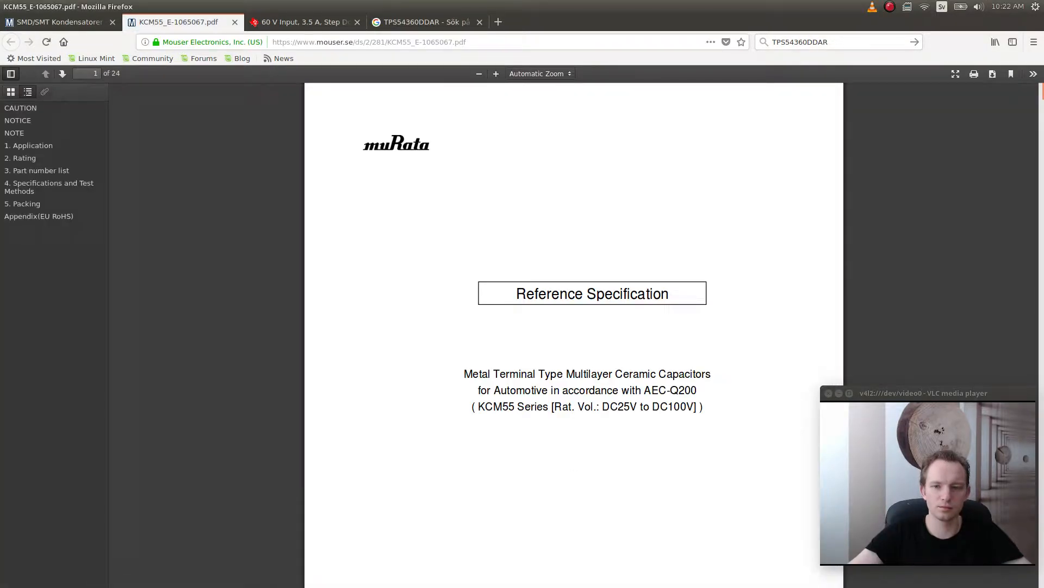
scroll(574, 334, "down", 6)
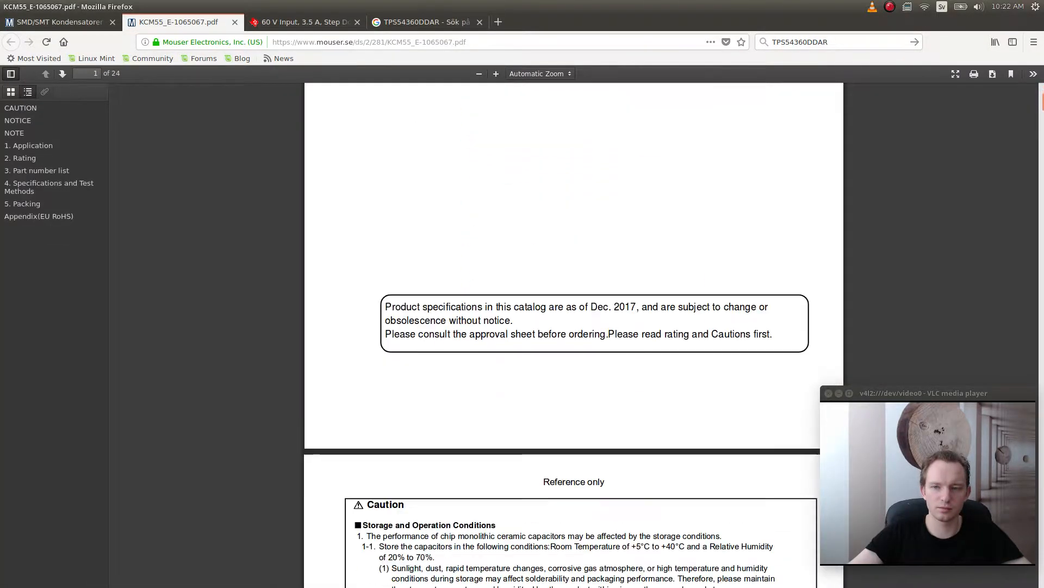
scroll(574, 335, "down", 6)
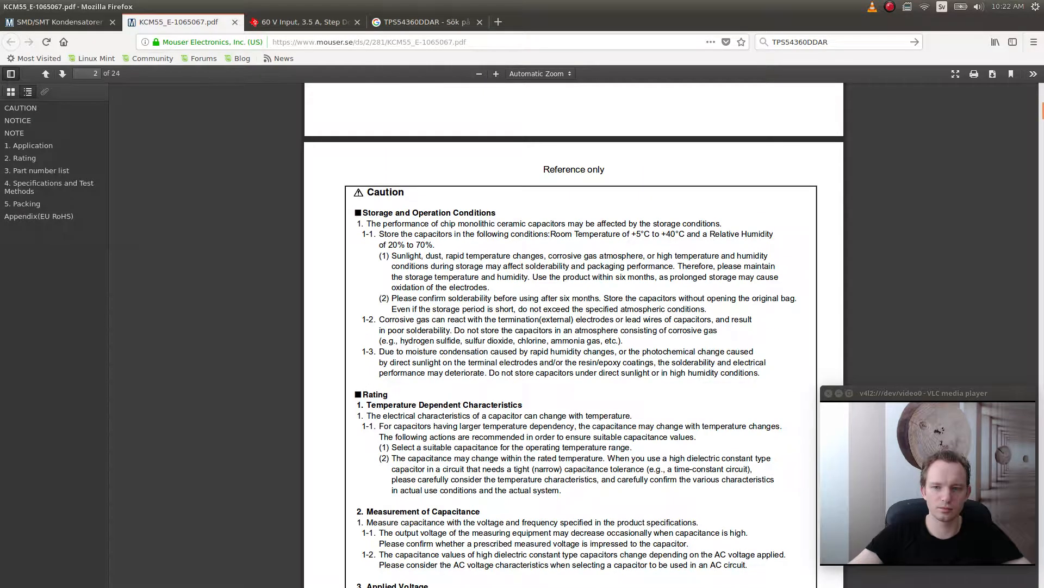
scroll(574, 335, "down", 8)
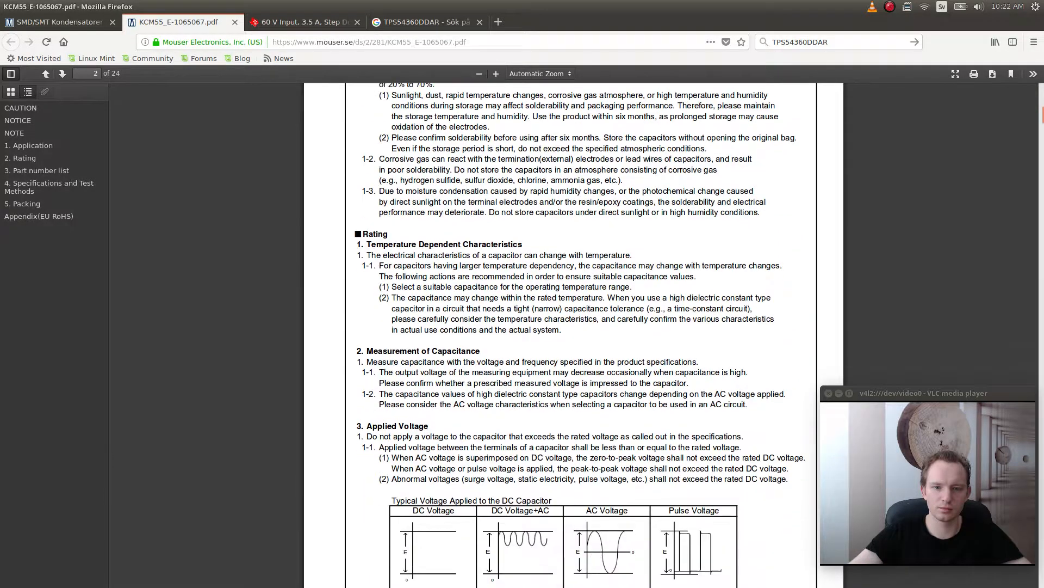
scroll(574, 334, "down", 13)
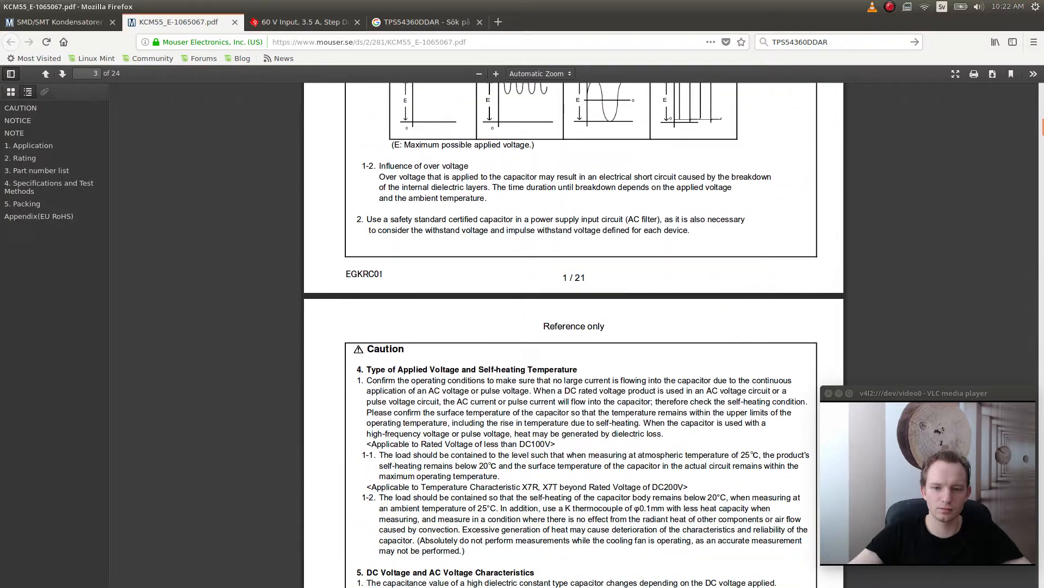
scroll(574, 334, "down", 1)
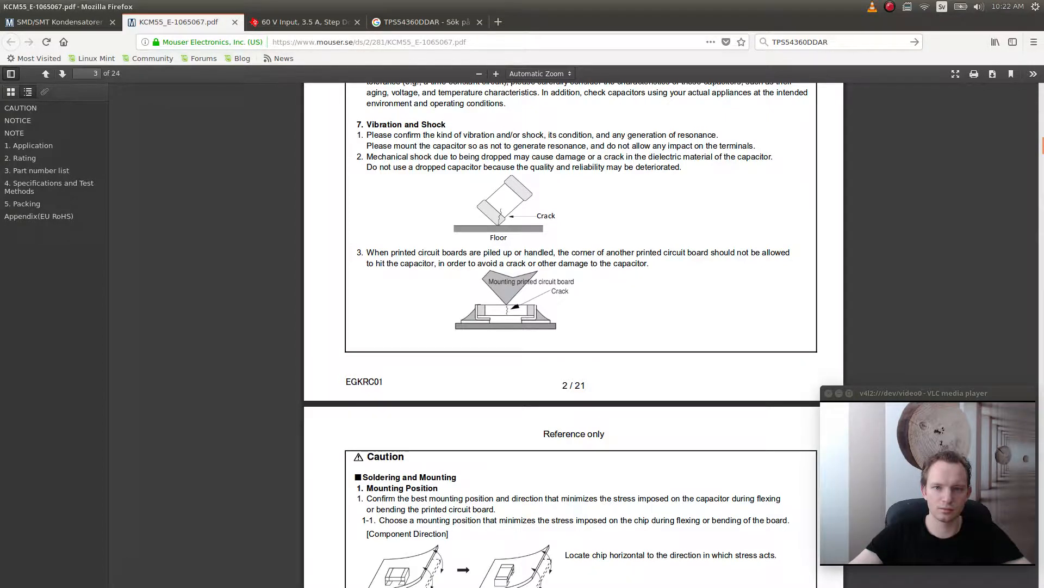
scroll(573, 334, "down", 5)
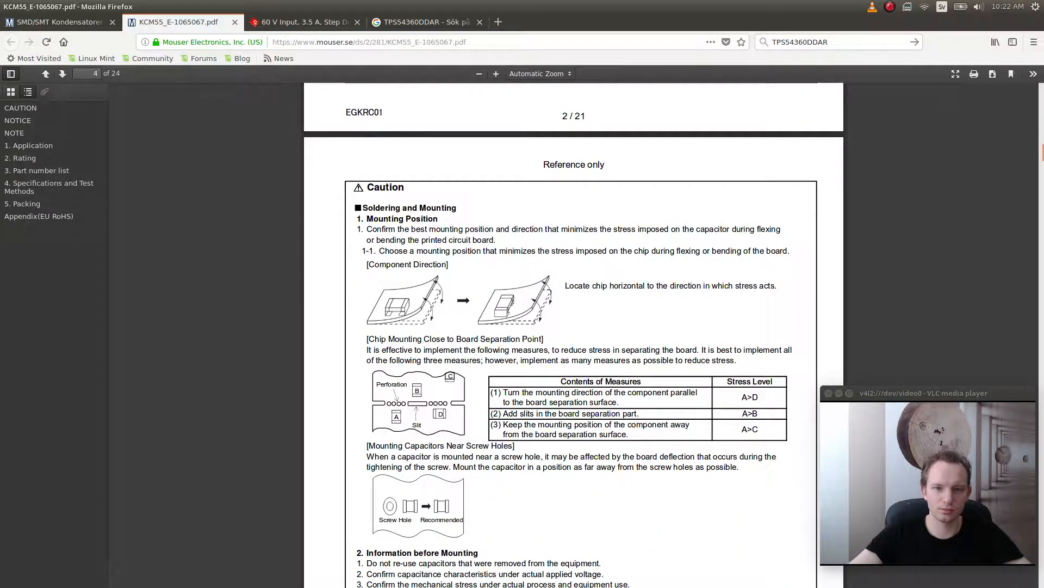
scroll(573, 335, "down", 2)
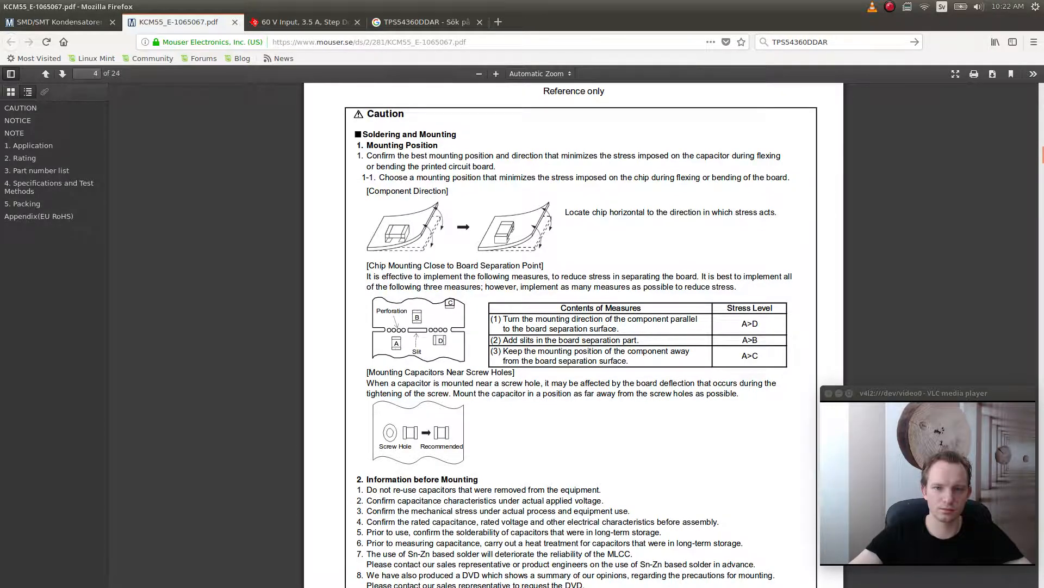
scroll(573, 335, "down", 9)
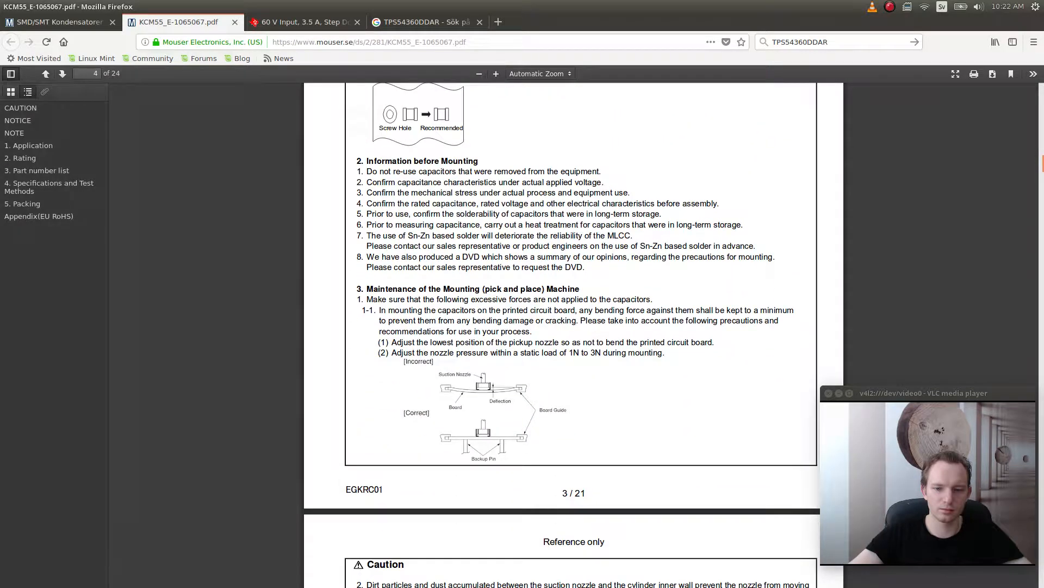
scroll(574, 335, "down", 10)
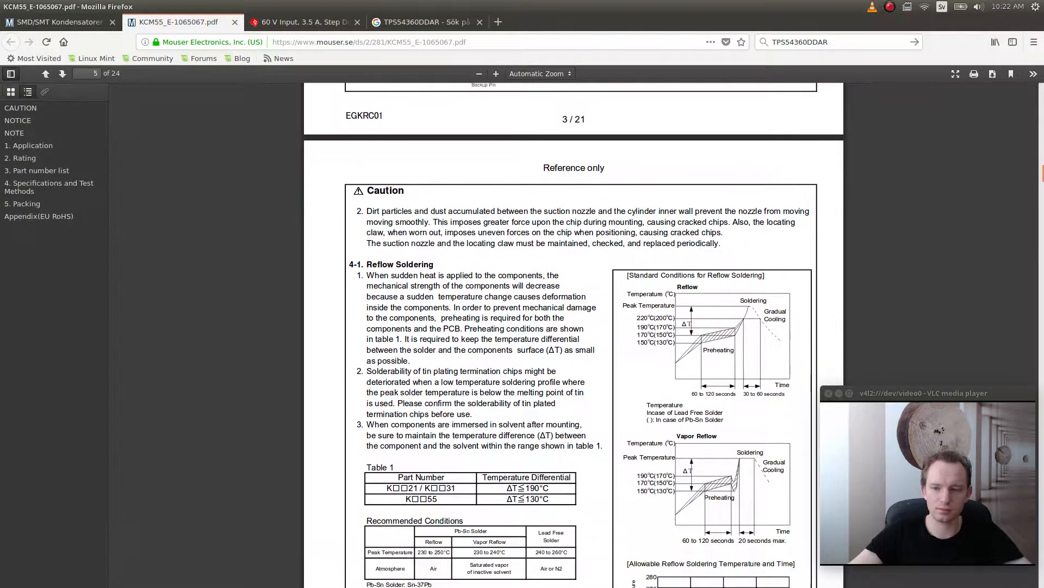
scroll(573, 335, "down", 8)
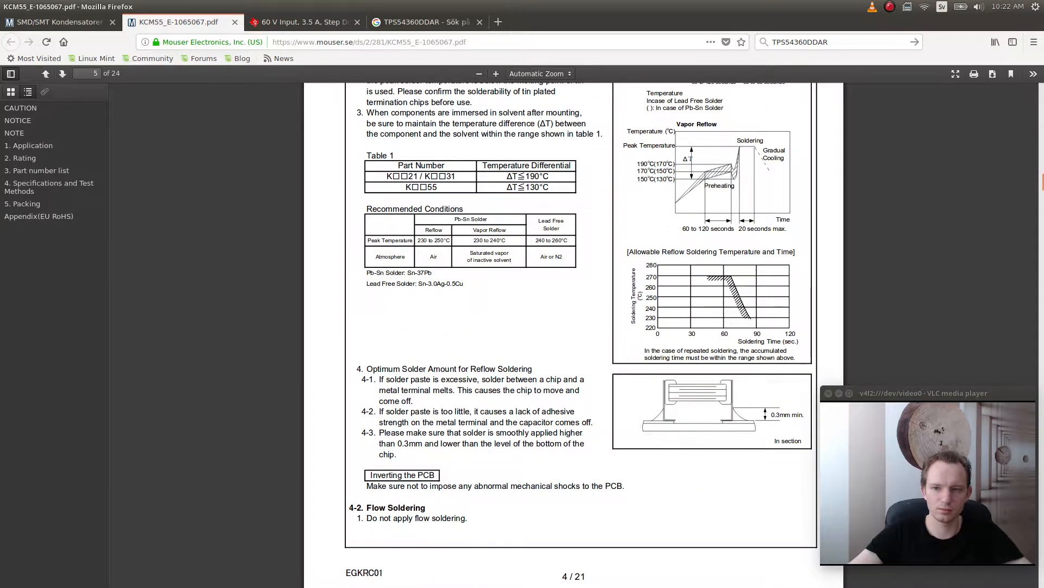
scroll(574, 335, "down", 20)
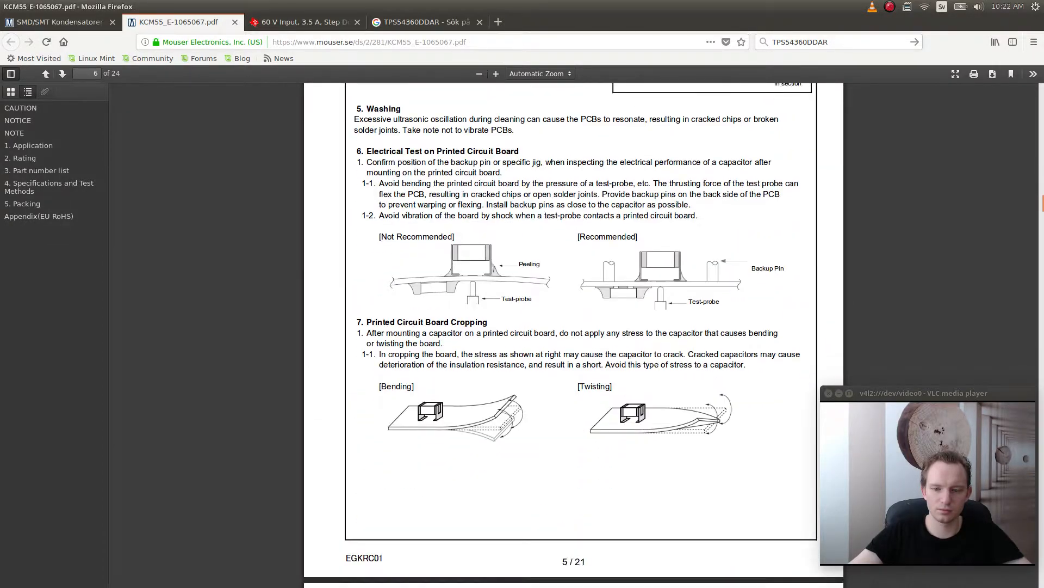
scroll(573, 335, "down", 5)
- Return to the Mouser capacitor results and compare the listed parts' types, prices, stock, case sizes and dimensions
key("alt+Tab")
key("alt+Tab")
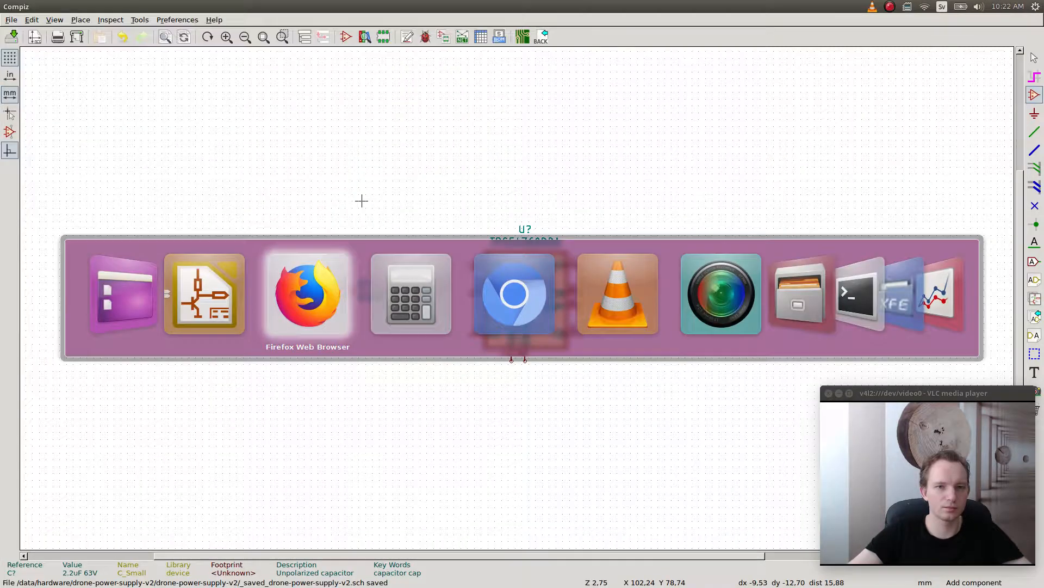
key("ctrl+shift+Tab")
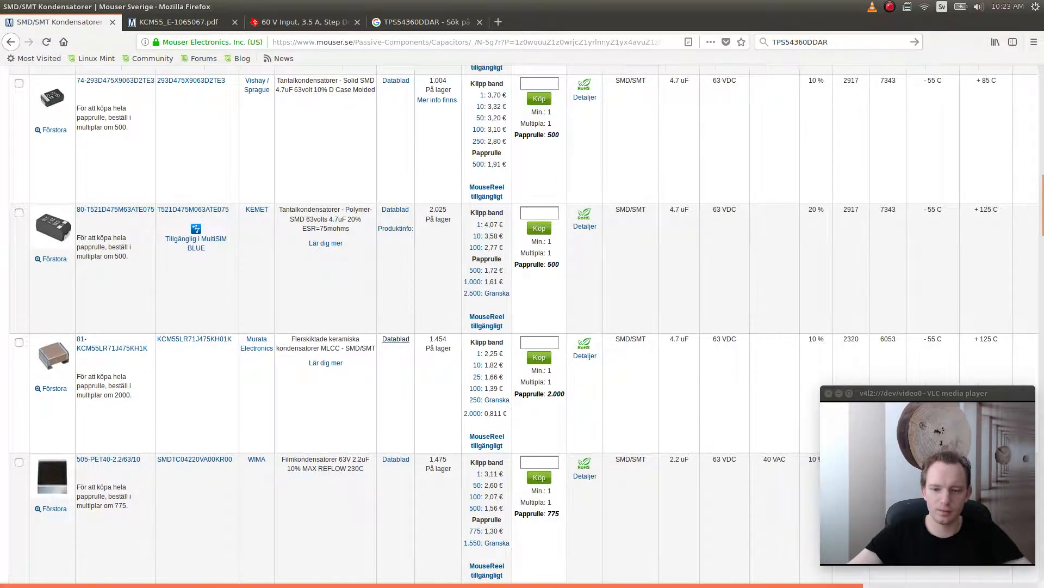
scroll(520, 327, "right", 5)
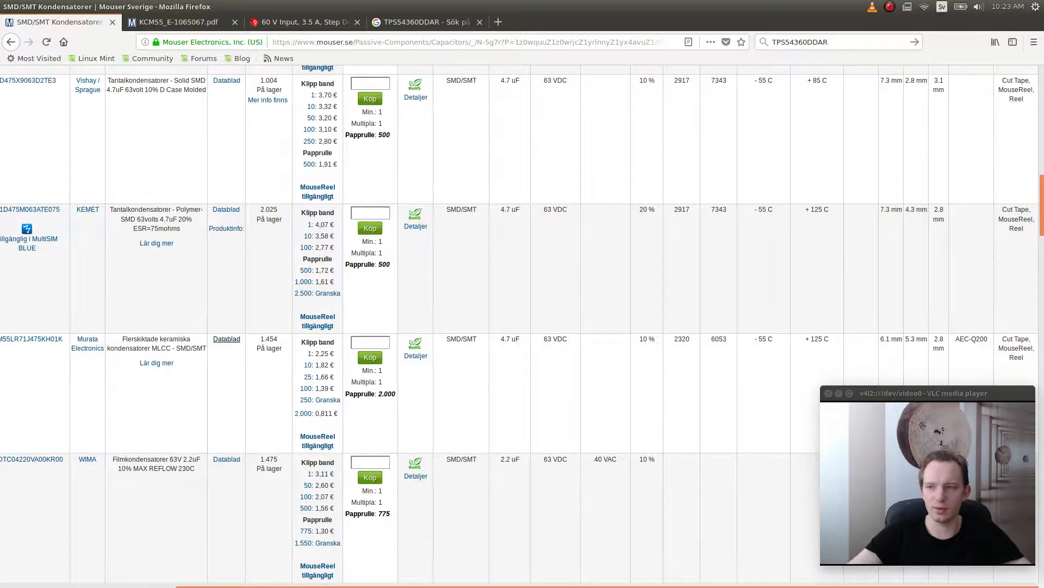
scroll(522, 321, "up", 10)
scroll(522, 324, "down", 15)
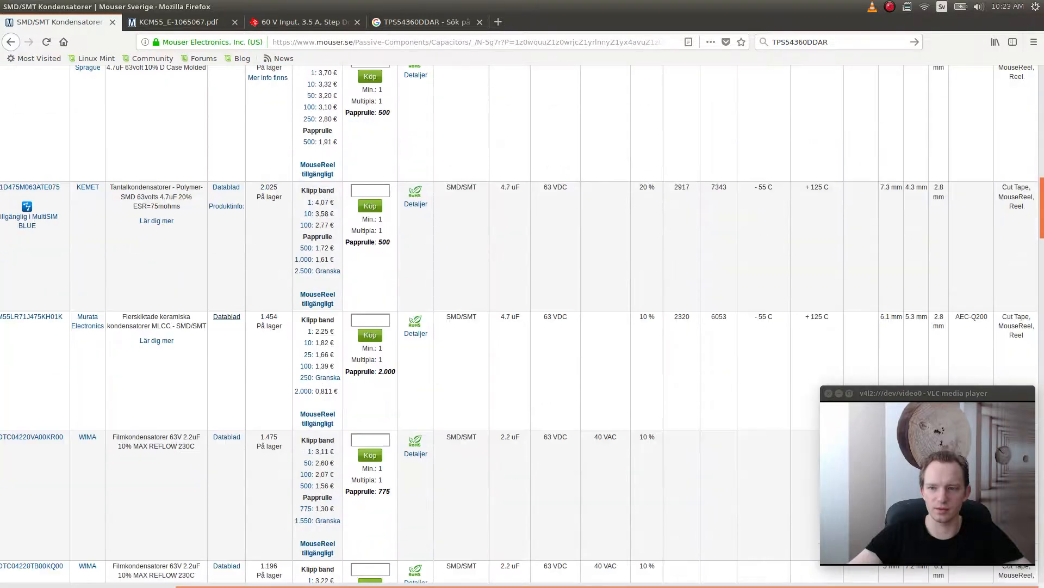
scroll(522, 324, "down", 10)
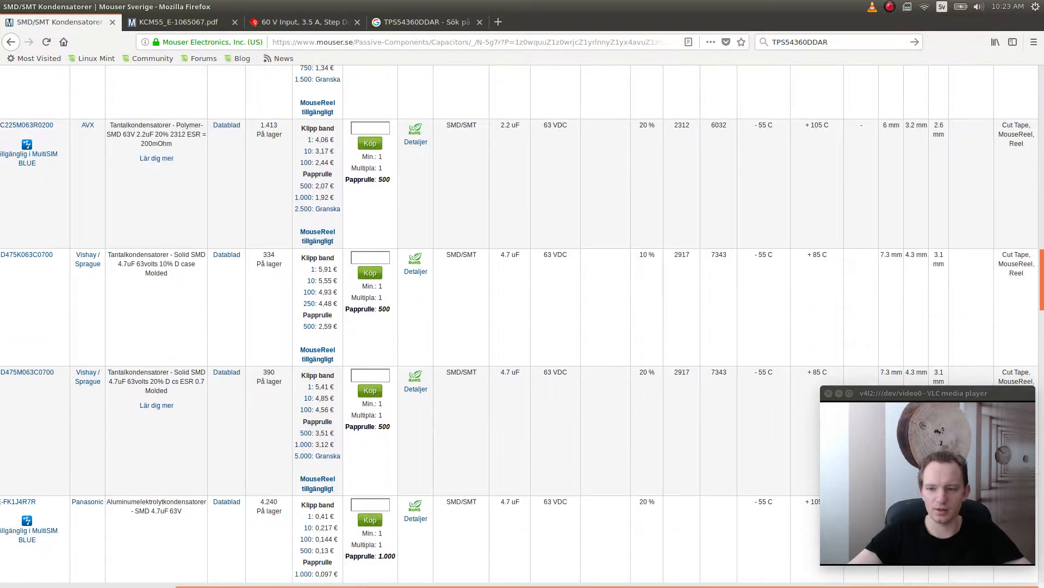
scroll(522, 324, "down", 15)
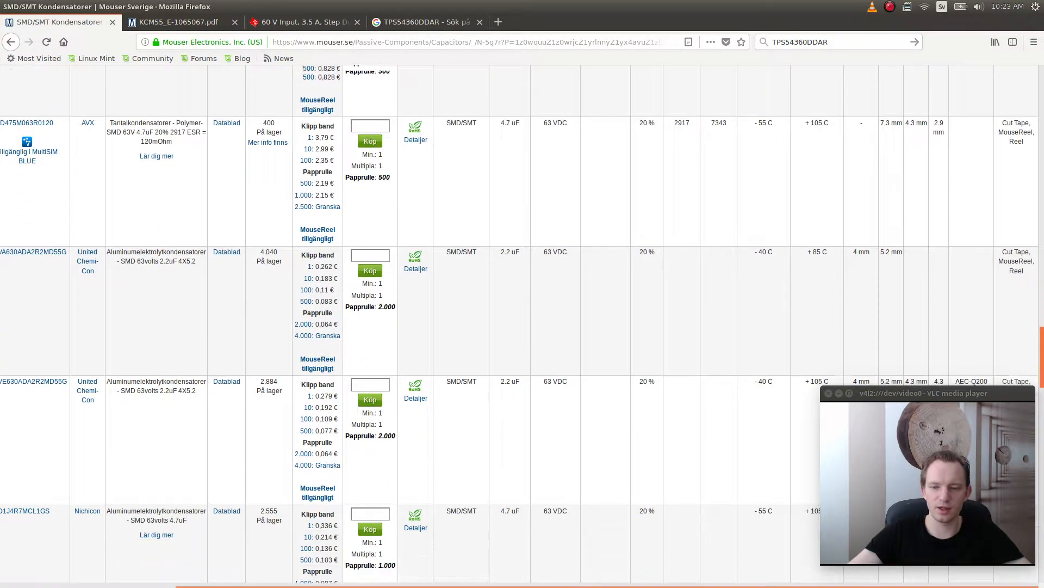
scroll(522, 324, "up", 17)
scroll(522, 323, "up", 10)
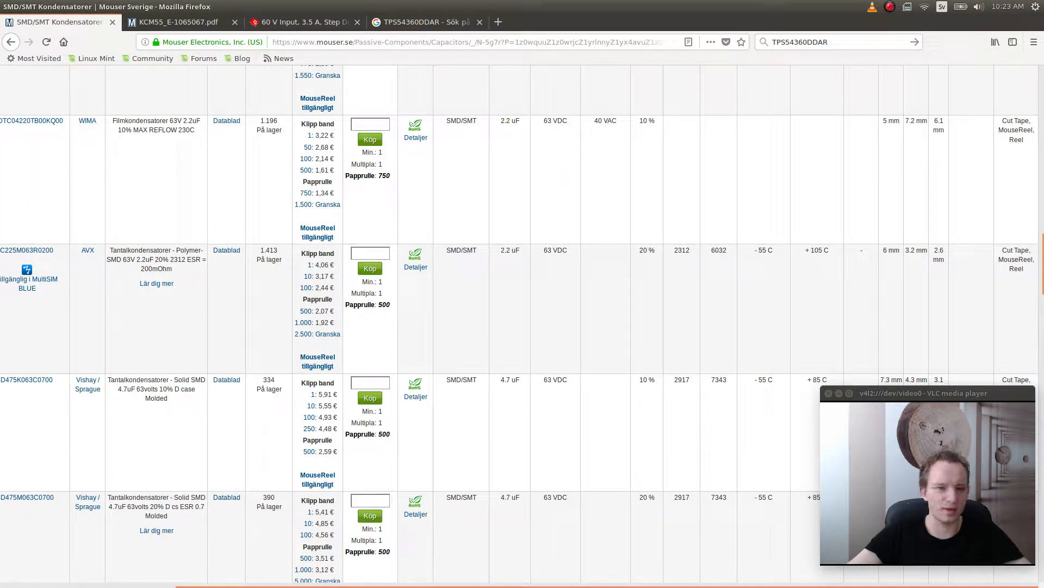
scroll(523, 324, "left", 5)
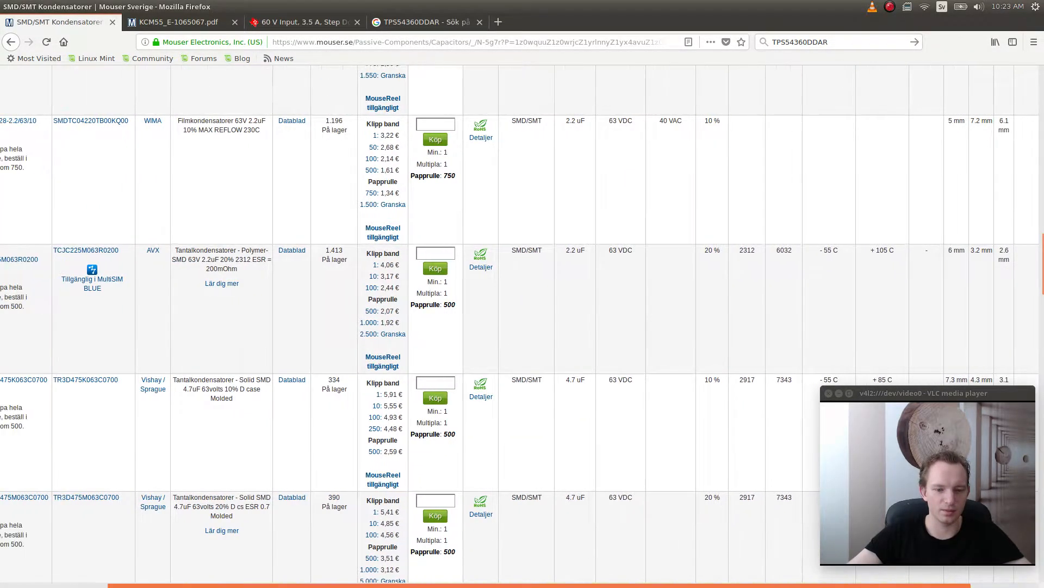
scroll(522, 324, "up", 10)
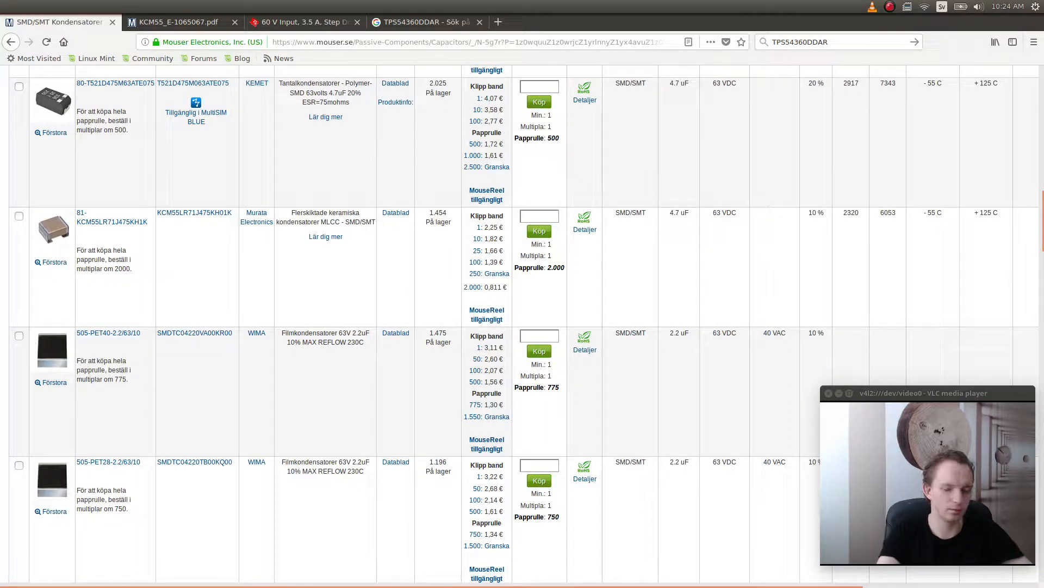
- Switch to bom-list.ods in LibreOffice Calc, maximize its window and make the whole first row bold
left_click_drag(0, 25, 619, 65)
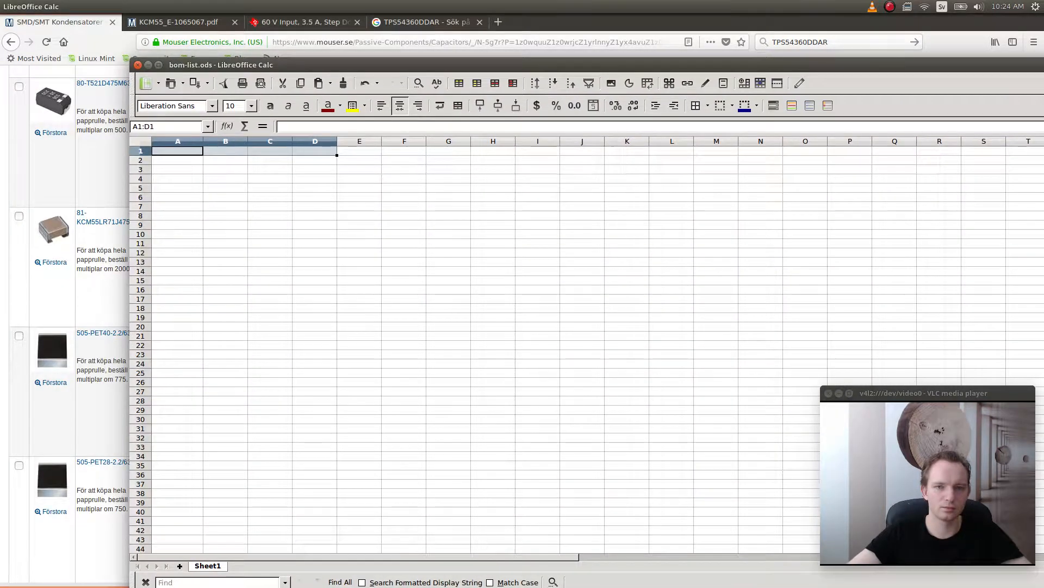
double_click(619, 65)
left_click(48, 92)
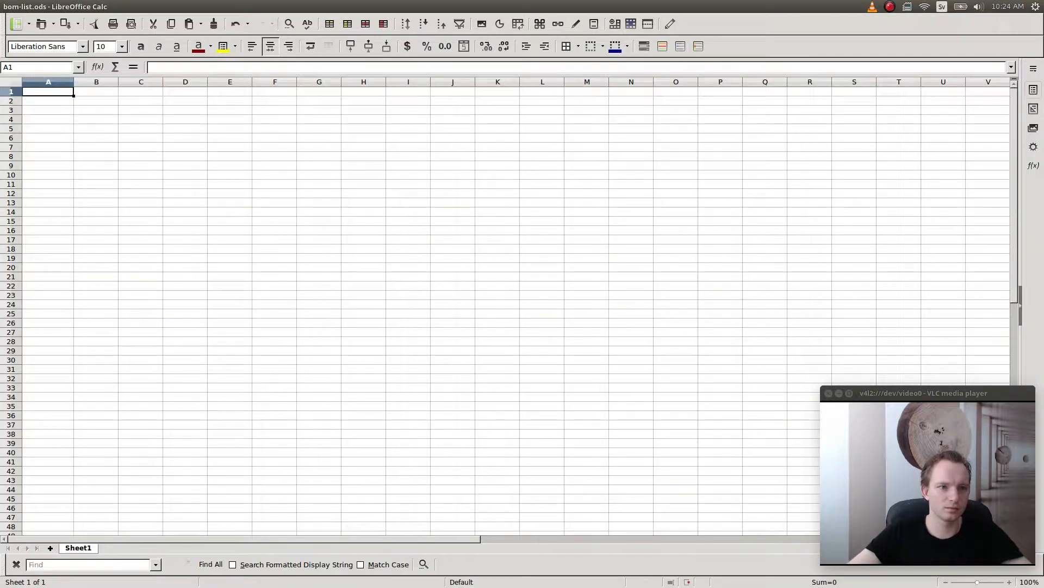
key("shift+space")
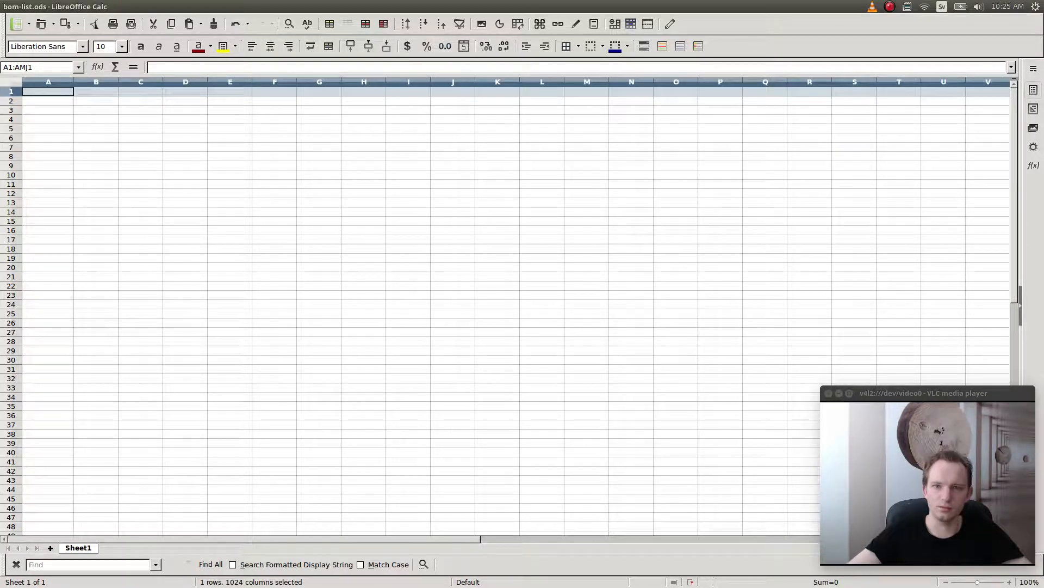
left_click(141, 46)
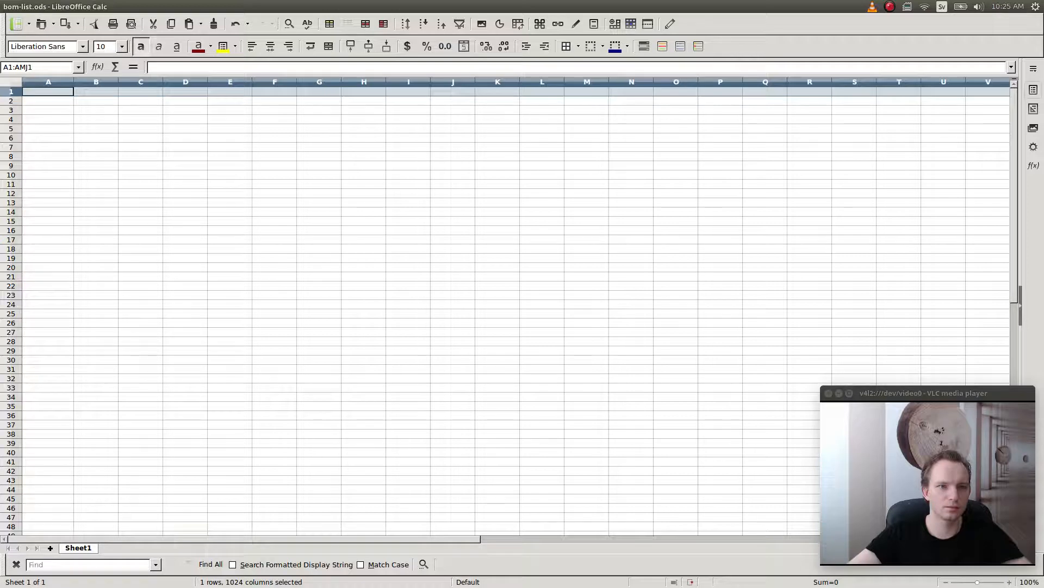
- Enter the column headings Manufacturer SKU, Name and Package in cells A1 to C1
left_click(48, 92)
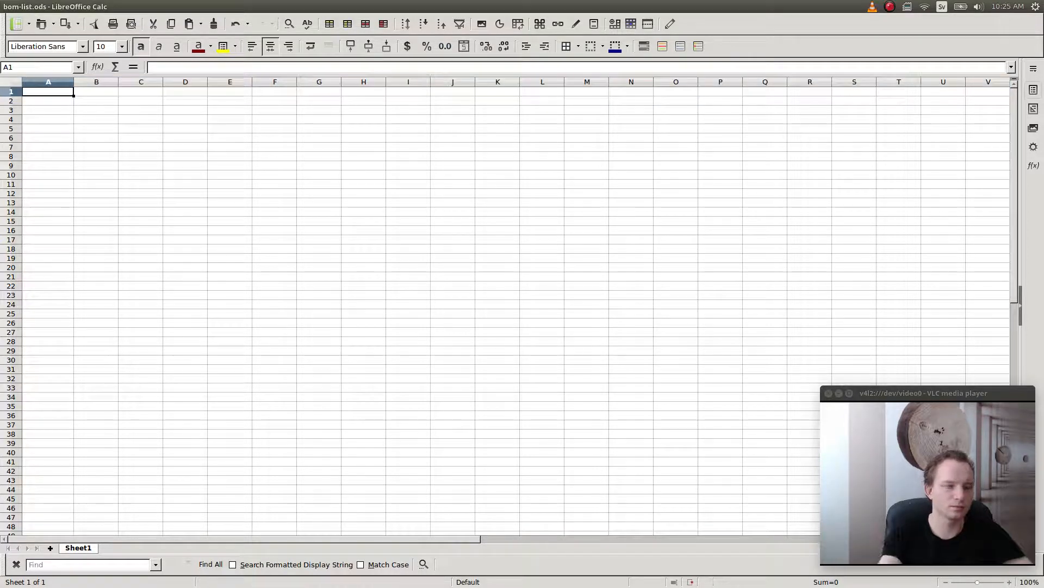
type("Manufacturer")
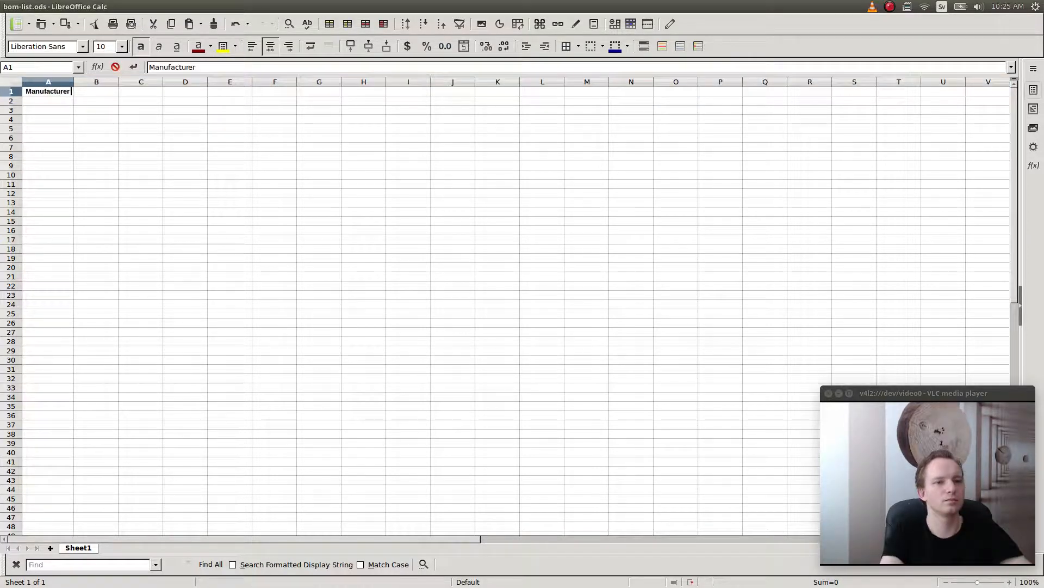
type(" SKU")
key("Tab")
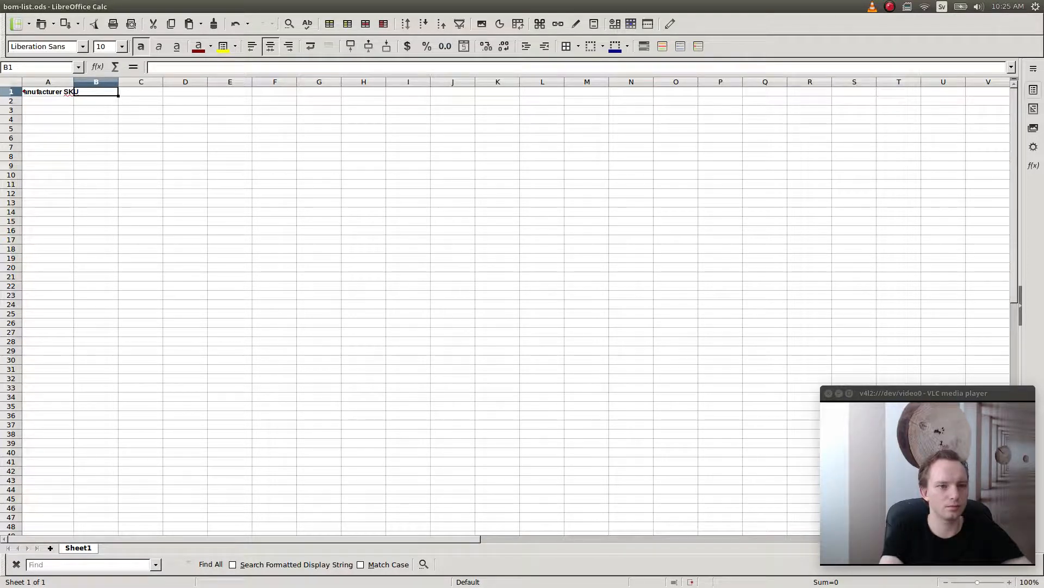
type("Name")
key("Tab")
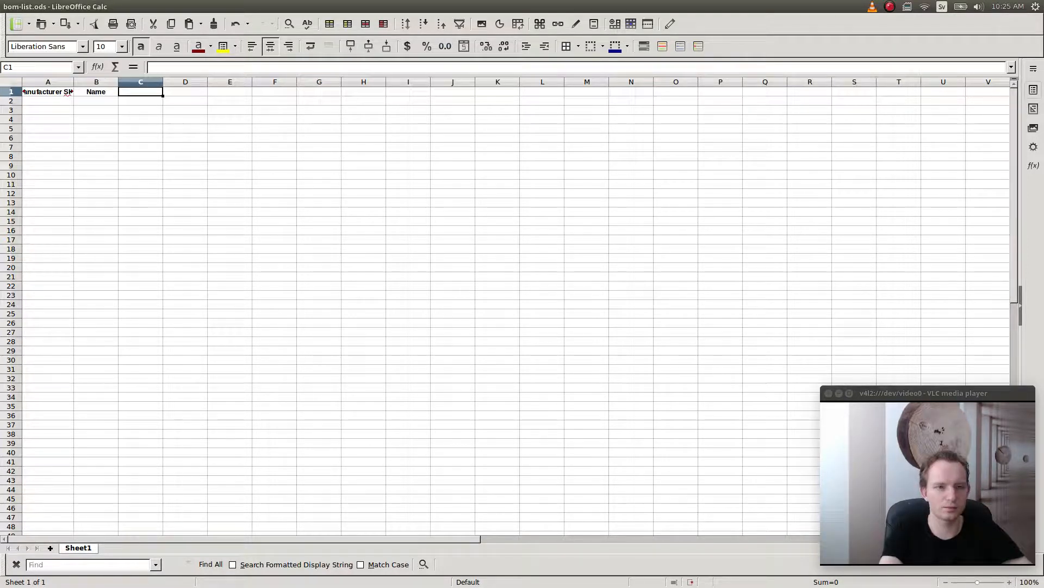
type("Package")
key("Return")
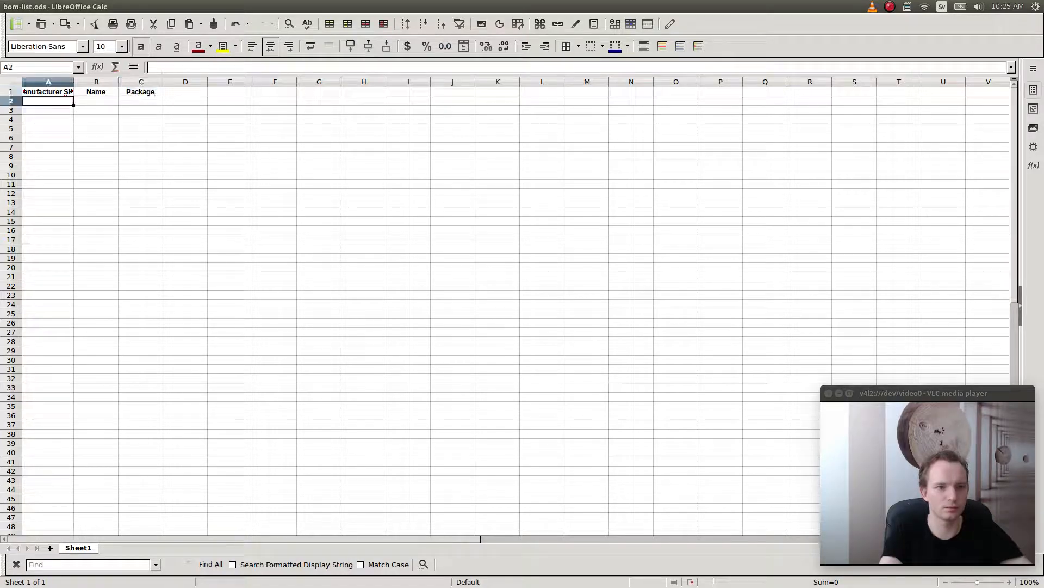
- Widen column A to fit its heading, and copy Murata's part number KCM55LR71J475KH01K from the Mouser results in Firefox
left_click_drag(74, 82, 93, 82)
key("alt+Tab")
key("alt+Tab")
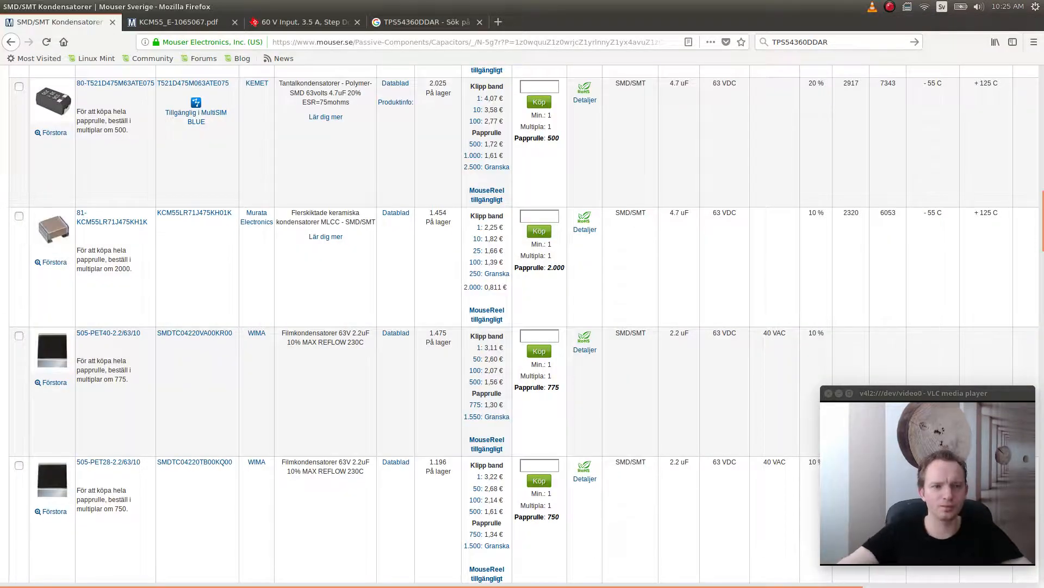
left_click_drag(233, 212, 157, 213)
key("ctrl+c")
- Switch to bom-list.ods in LibreOffice Calc and paste the copied part number KCM55LR71J475KH01K into cell A2
key("alt+Tab")
key("alt+Tab")
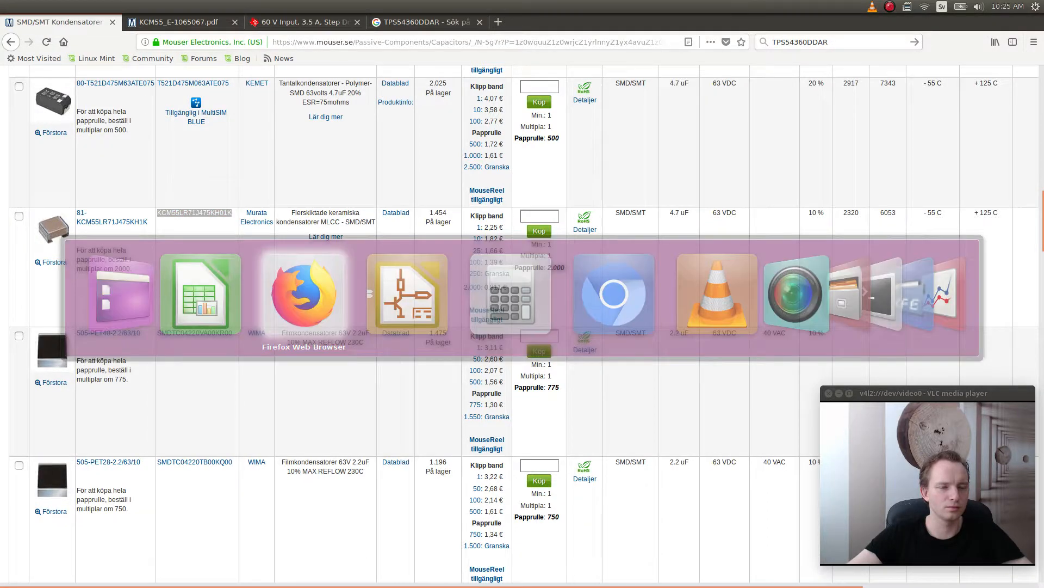
key("alt+shift+Tab")
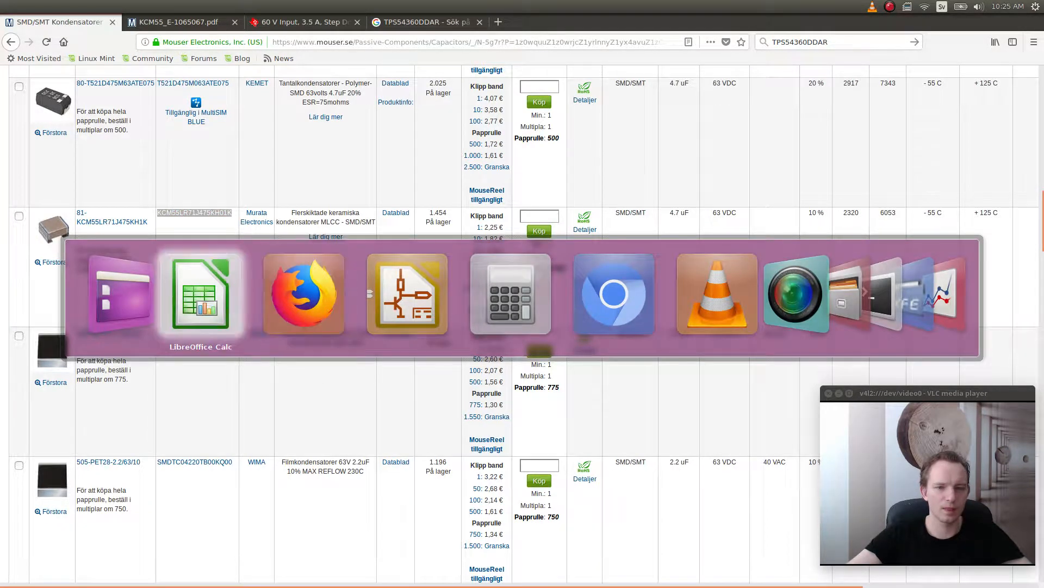
key("F2")
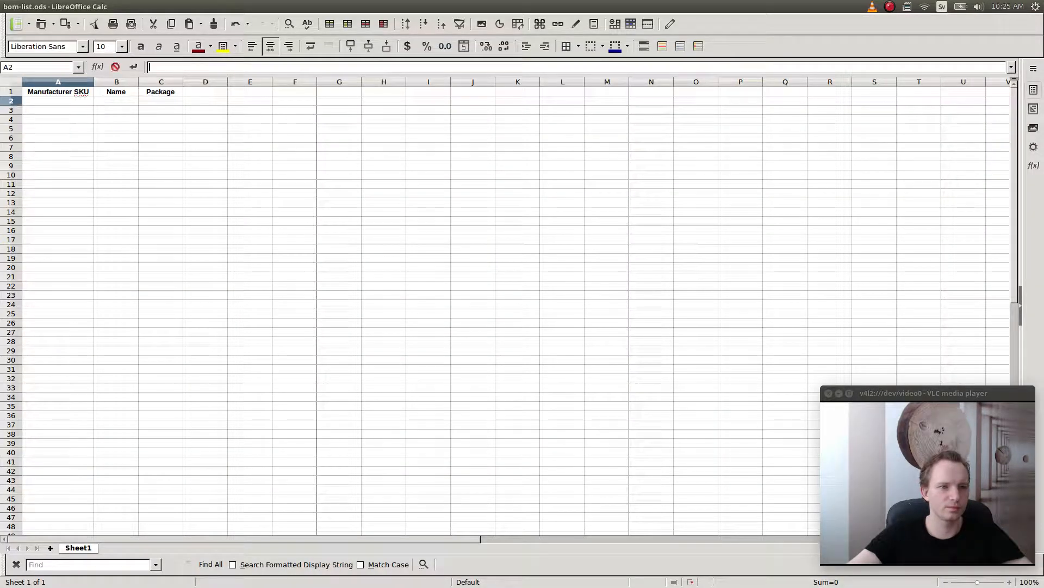
key("ctrl+v")
key("Tab")
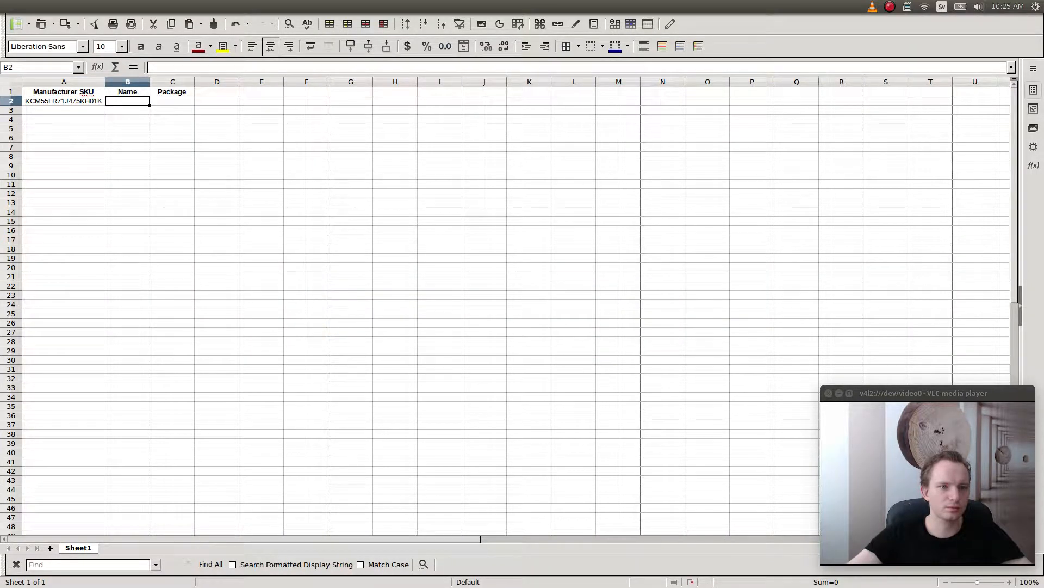
- Switch to the Mouser results in Firefox and check the column headings and inch case code for the Murata capacitor
key("alt+Tab")
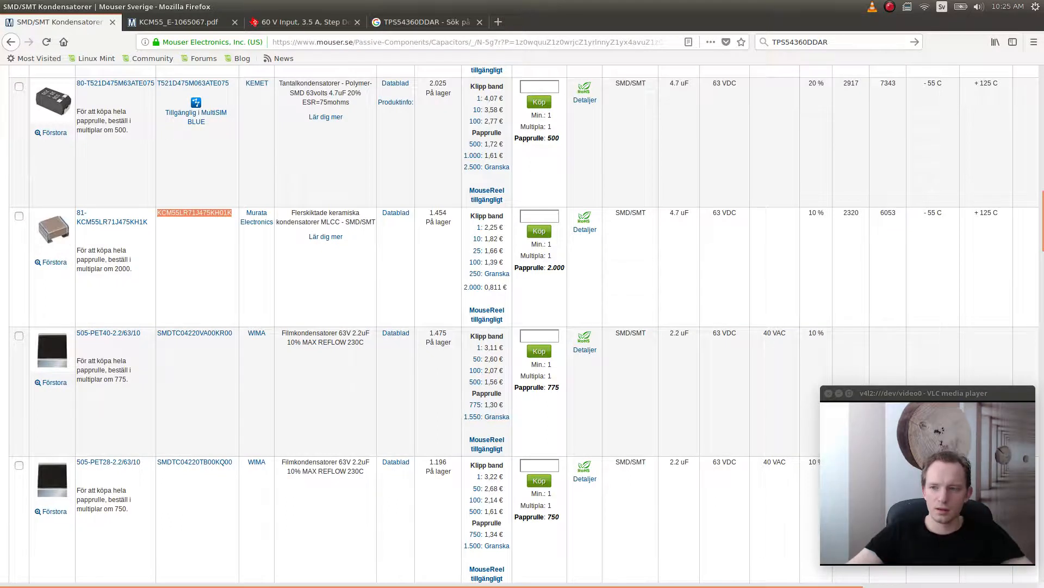
scroll(522, 326, "up", 10)
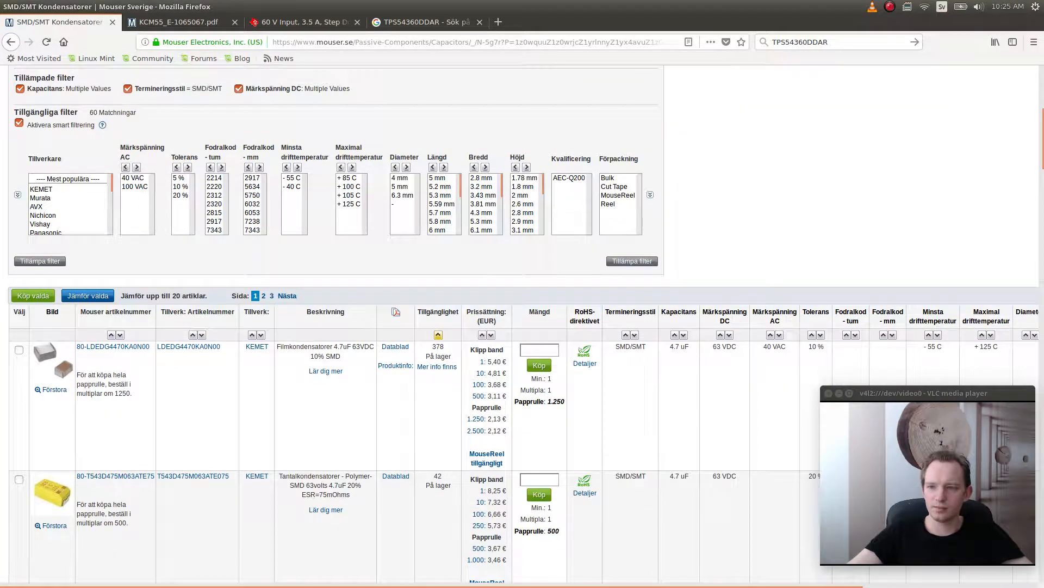
scroll(522, 327, "down", 2)
scroll(522, 327, "down", 7)
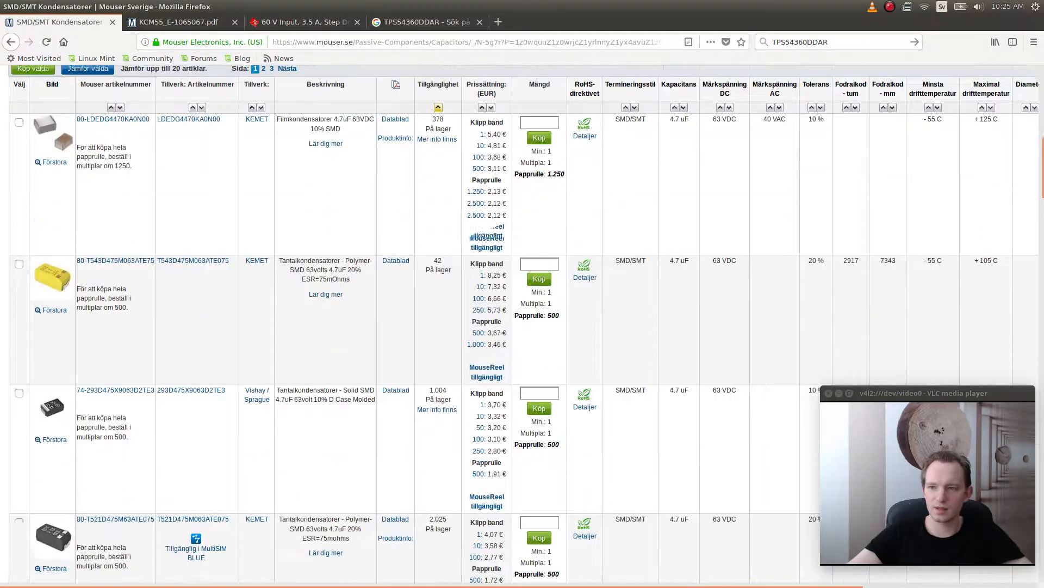
scroll(522, 326, "down", 1)
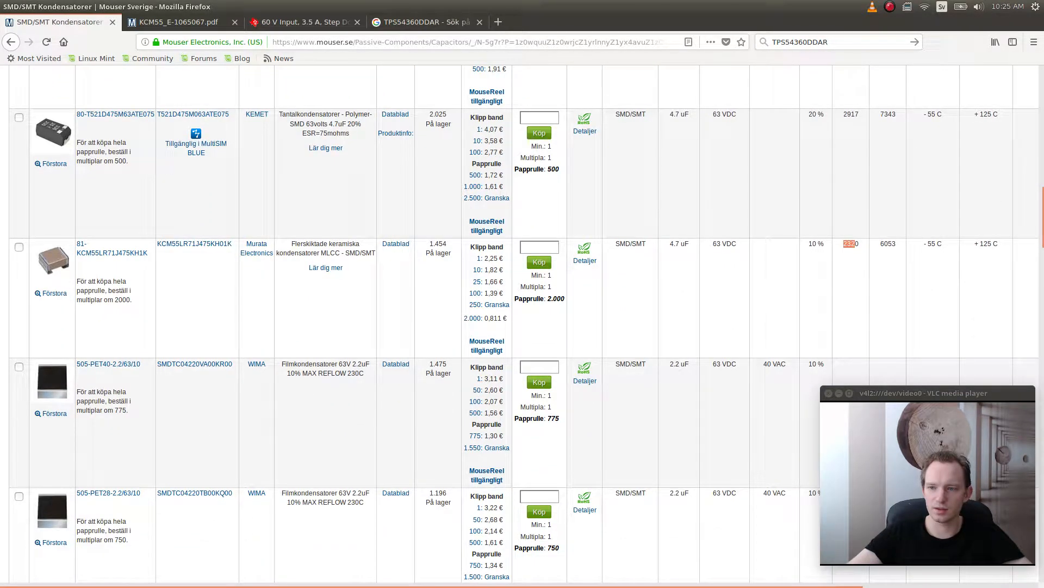
- Switch back to LibreOffice Calc and enter 4.7uF 63V as the name in B2 and 2320 as the package in C2
key("alt+Tab")
key("alt+shift+Tab")
key("alt+Tab")
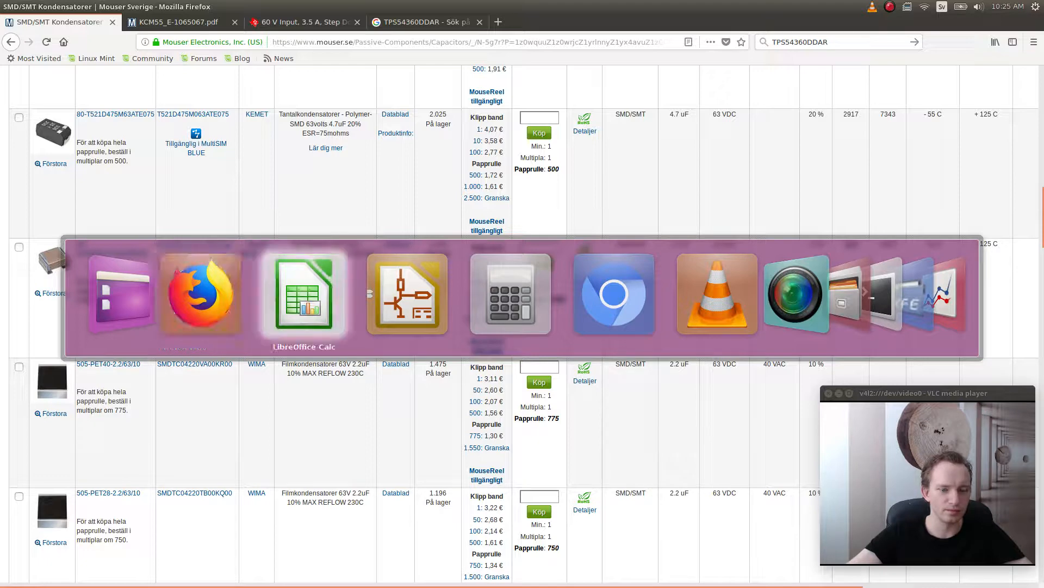
key("alt+Tab")
key("alt+shift+Tab")
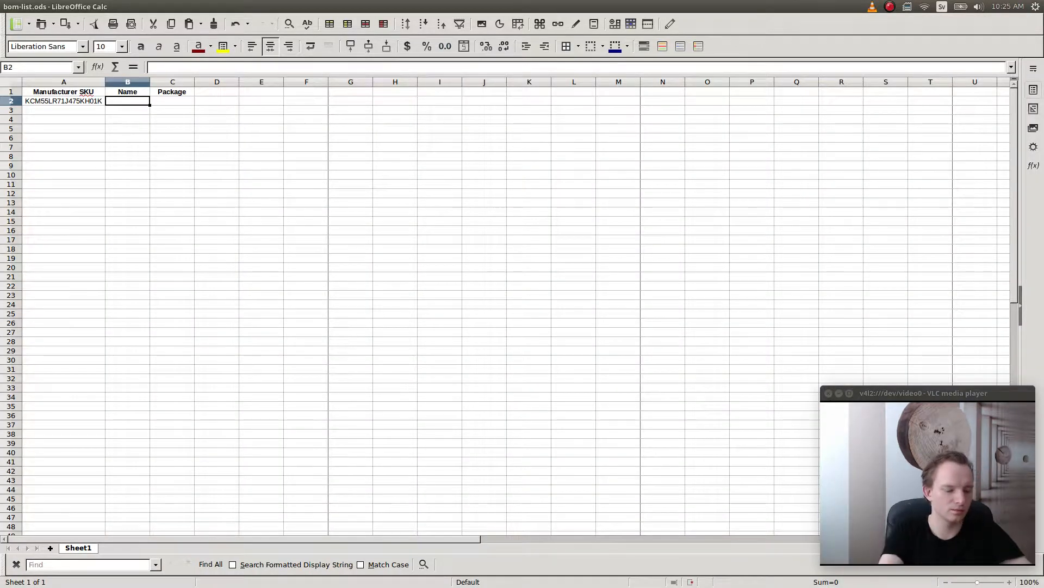
type("4.7uF")
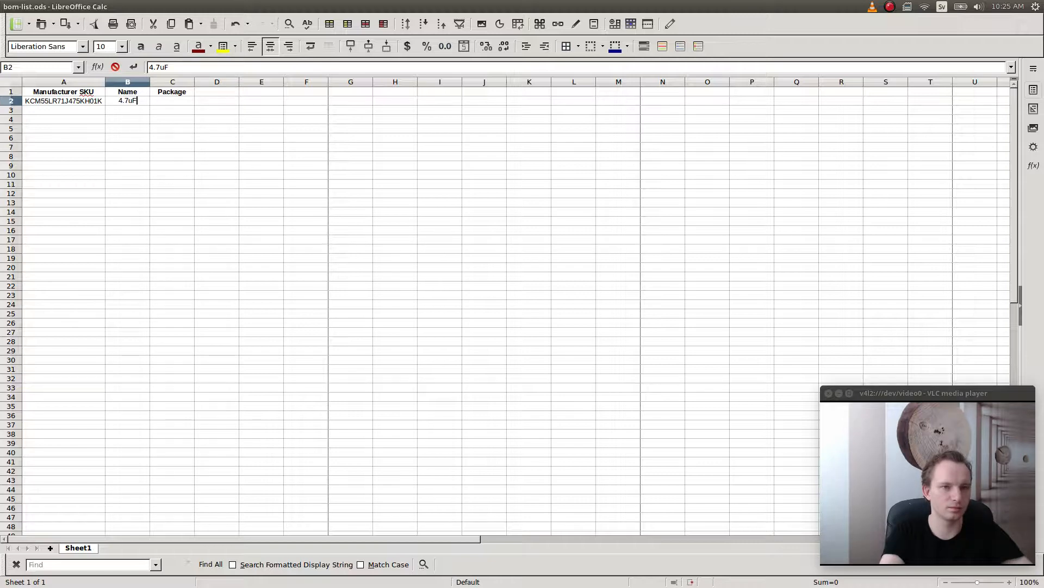
type(" 63V")
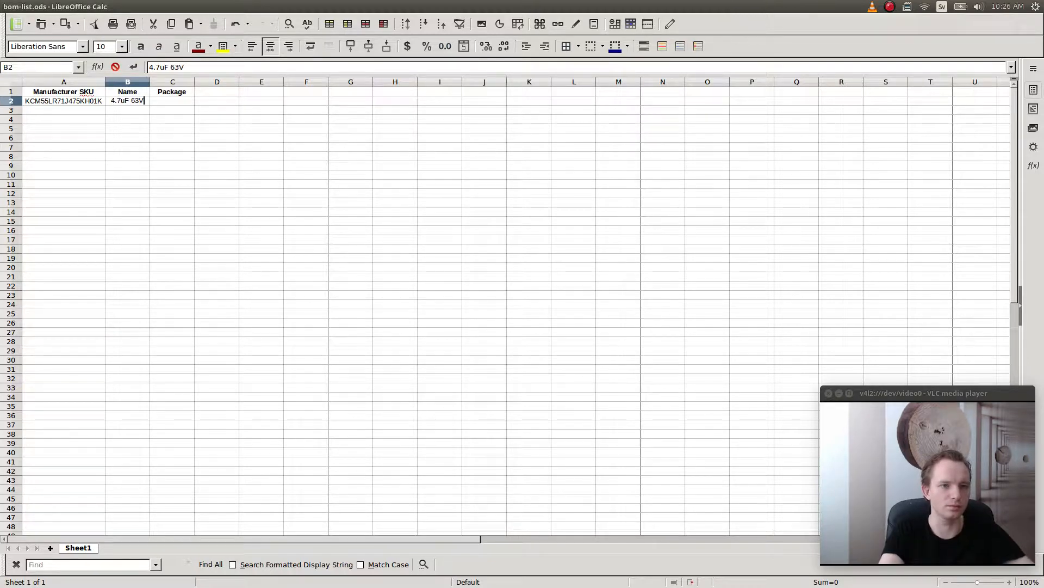
key("Tab")
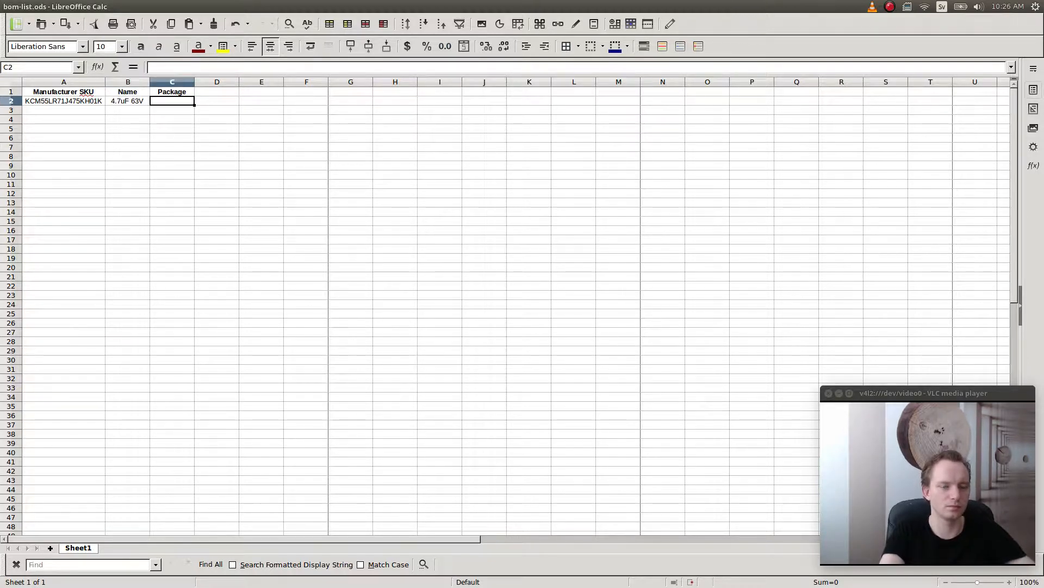
type("2320")
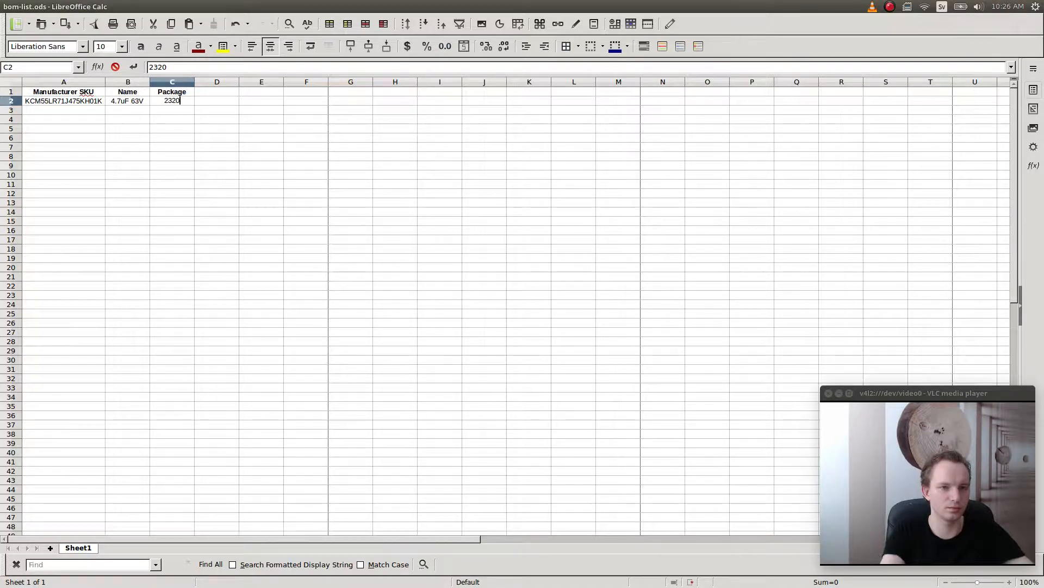
key("Return")
- Switch to the KiCad schematic and place the moving 2.2uF 63V capacitor to the left of the TPS54360DDA
key("alt+Tab")
key("alt+Tab")
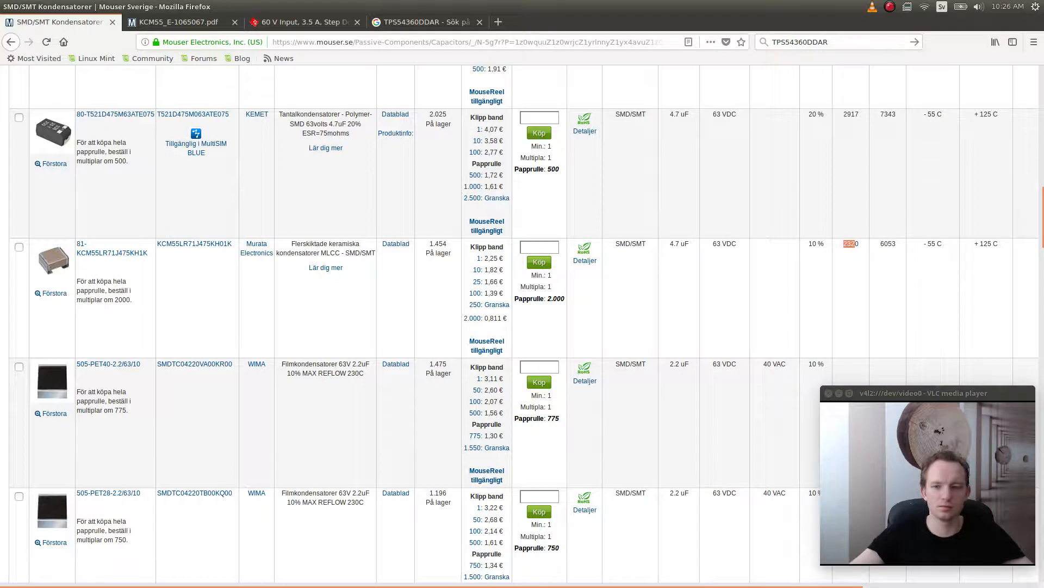
scroll(522, 326, "up", 3)
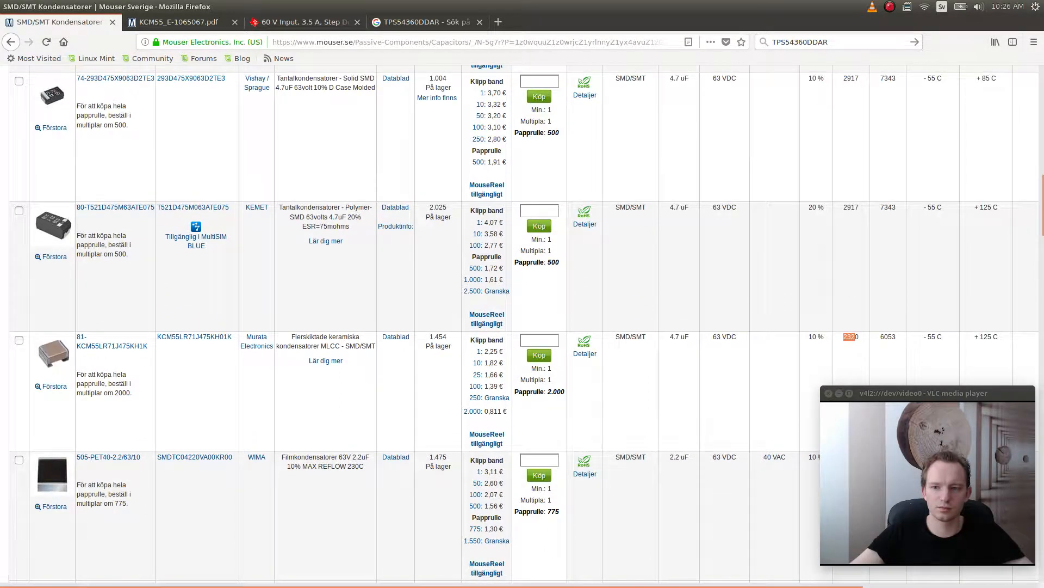
key("alt+Tab")
key("alt+Tab")
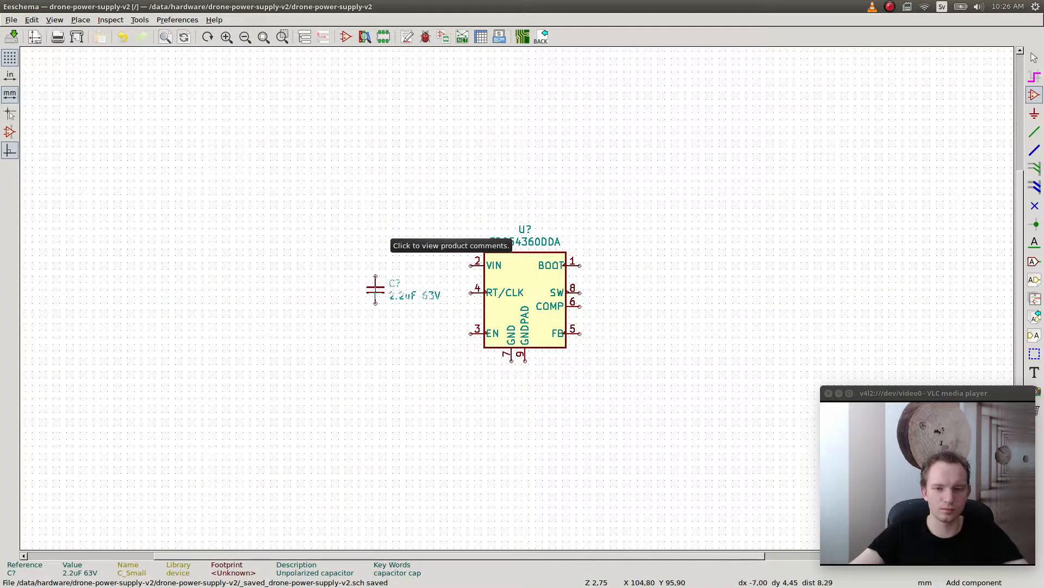
left_click(379, 289)
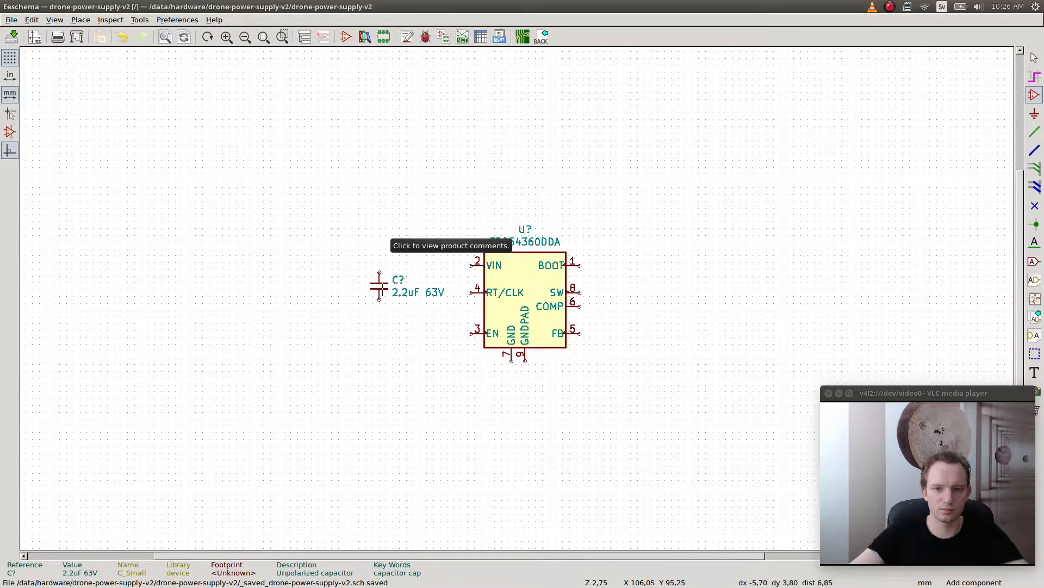
left_click(672, 171)
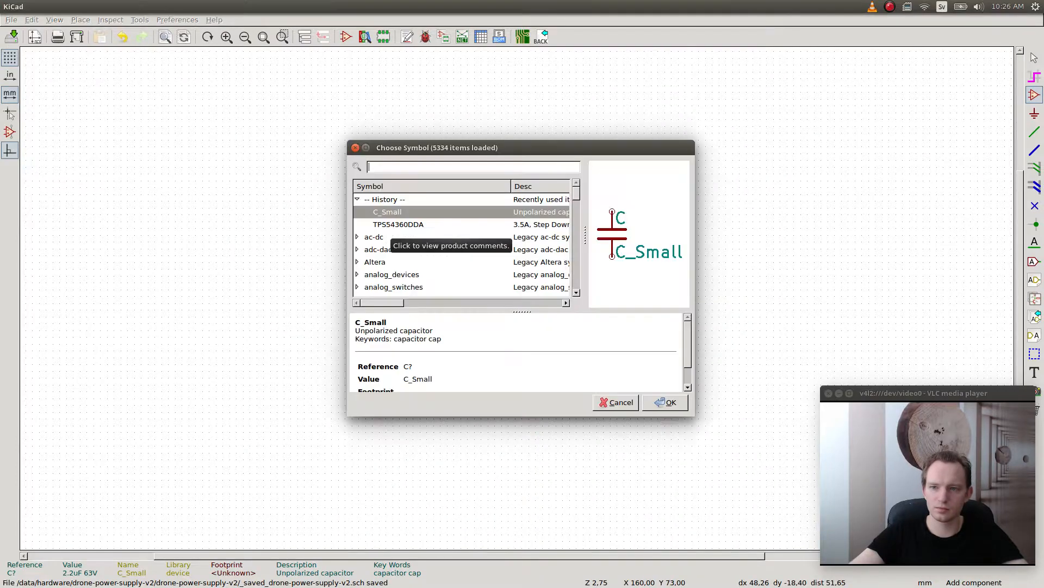
type("C")
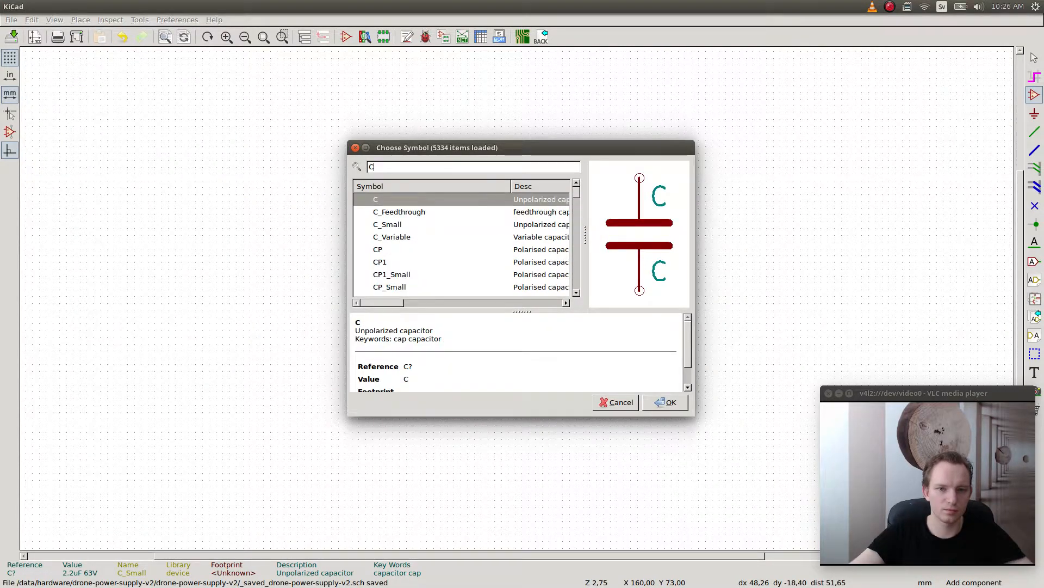
left_click(391, 249)
key("Return")
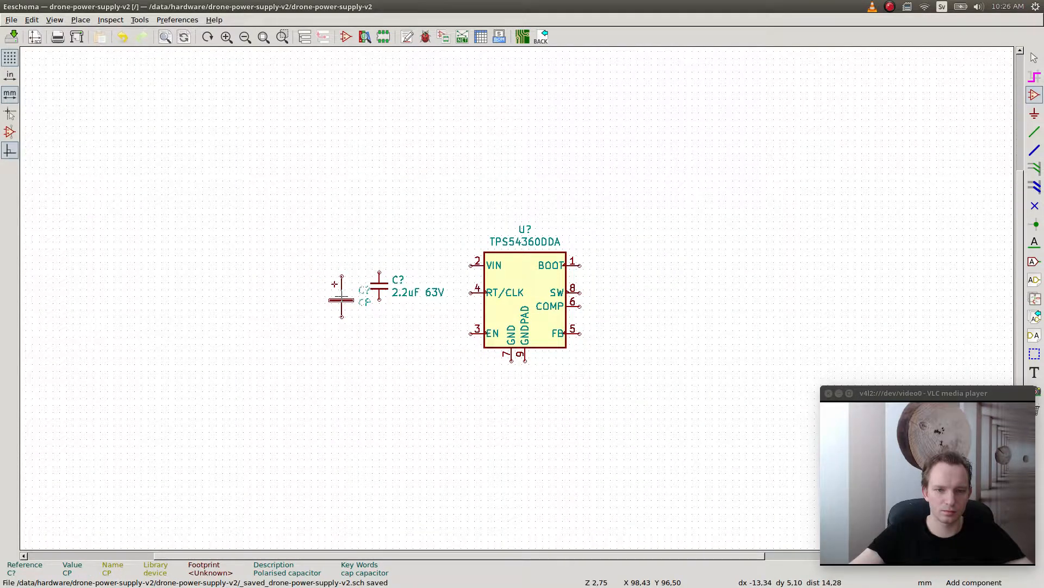
key("Escape")
- Add a CP_Small polarised capacitor symbol to the left of the 2.2uF 63V capacitor
left_click(338, 275)
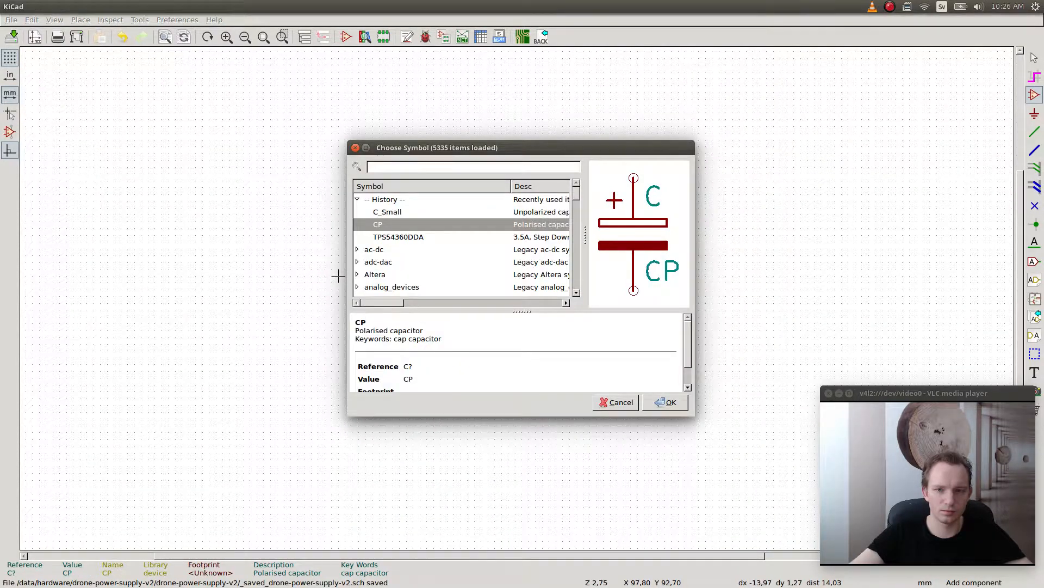
type("C")
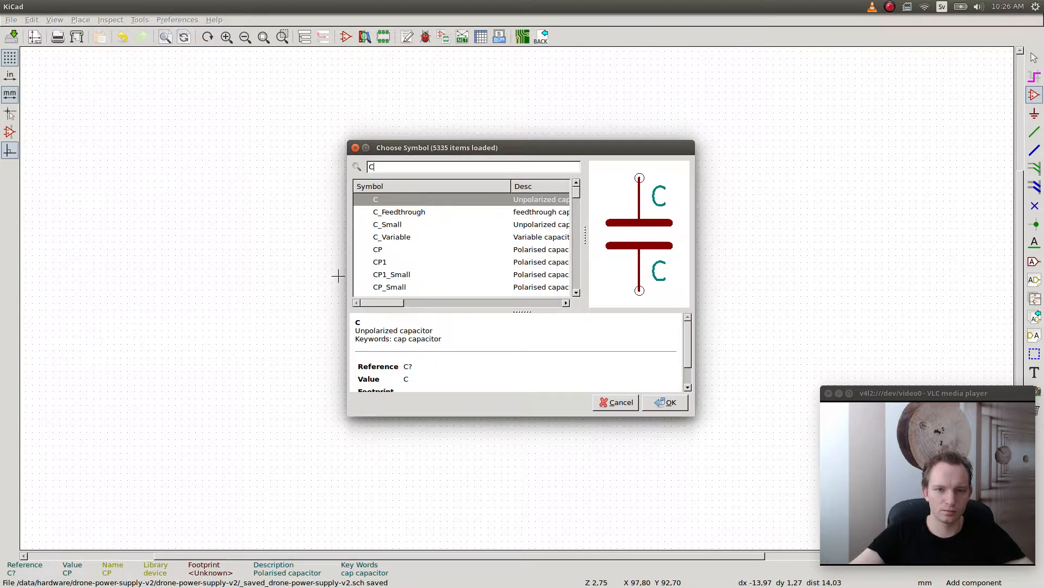
key("Page_Down")
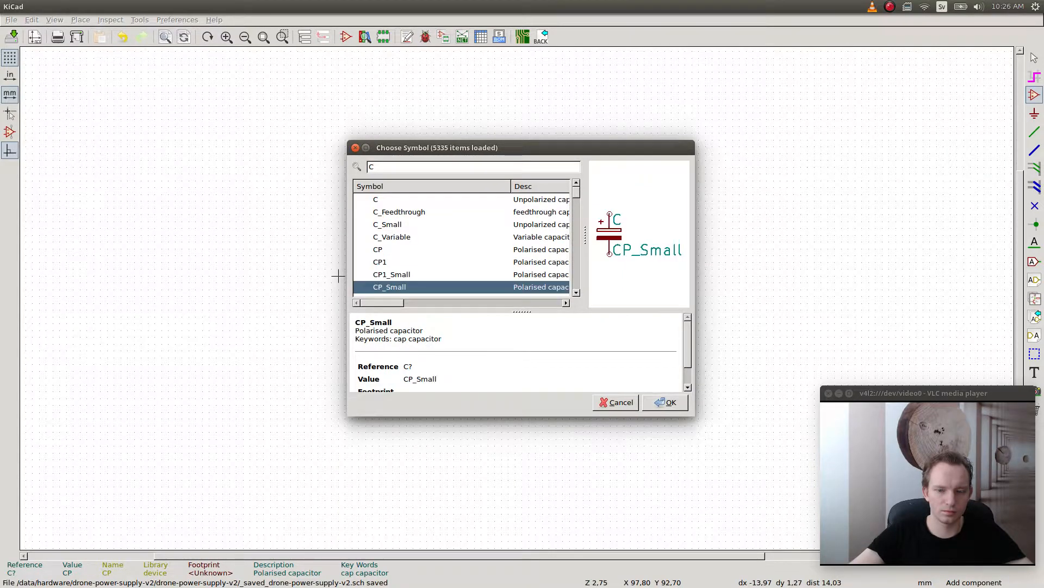
key("Return")
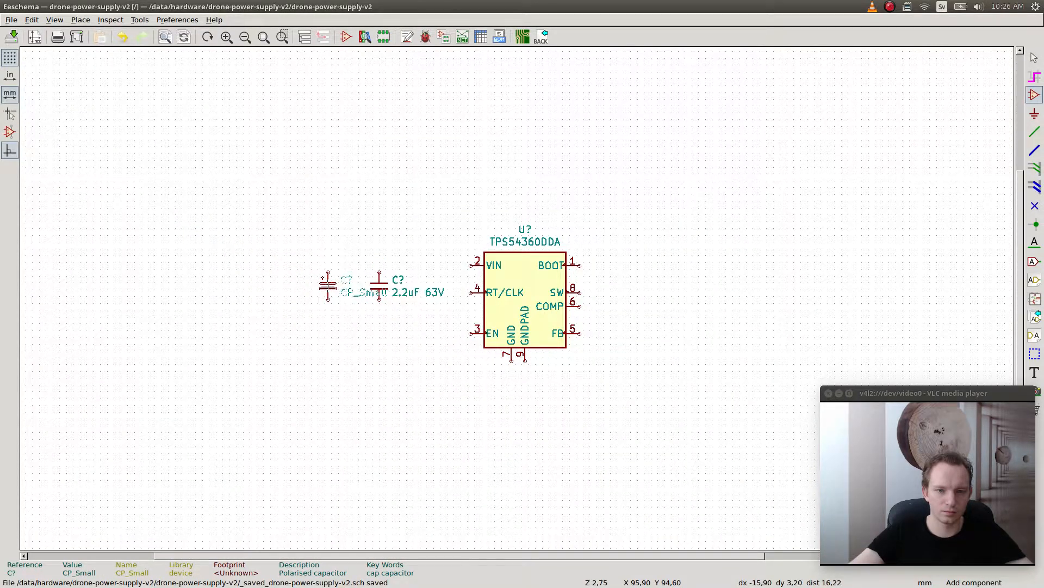
left_click(328, 285)
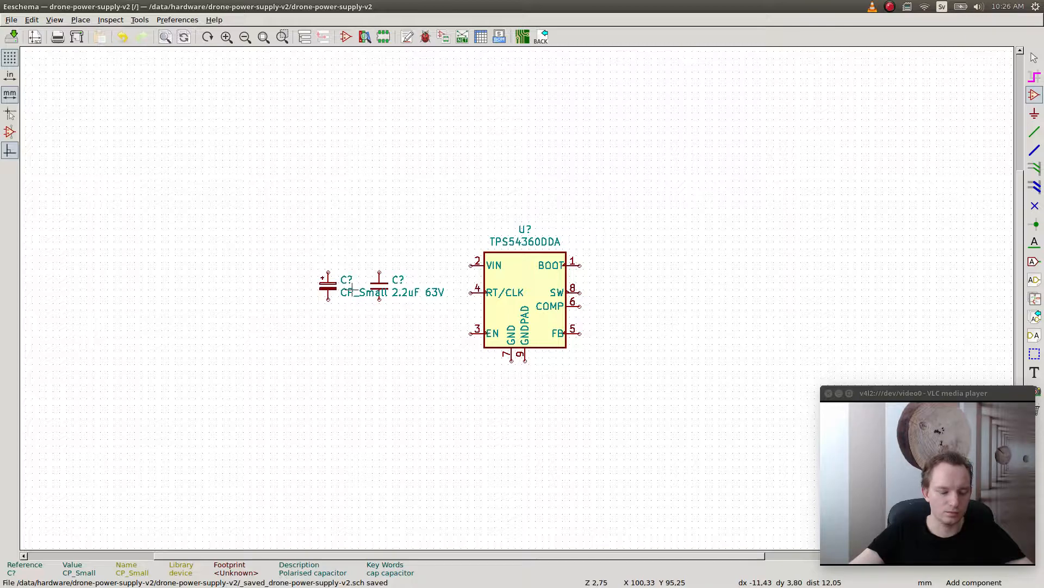
- Switch to Mouser in Firefox and remove the capacitance filter from the SMD/SMT capacitor results
key("alt+Tab")
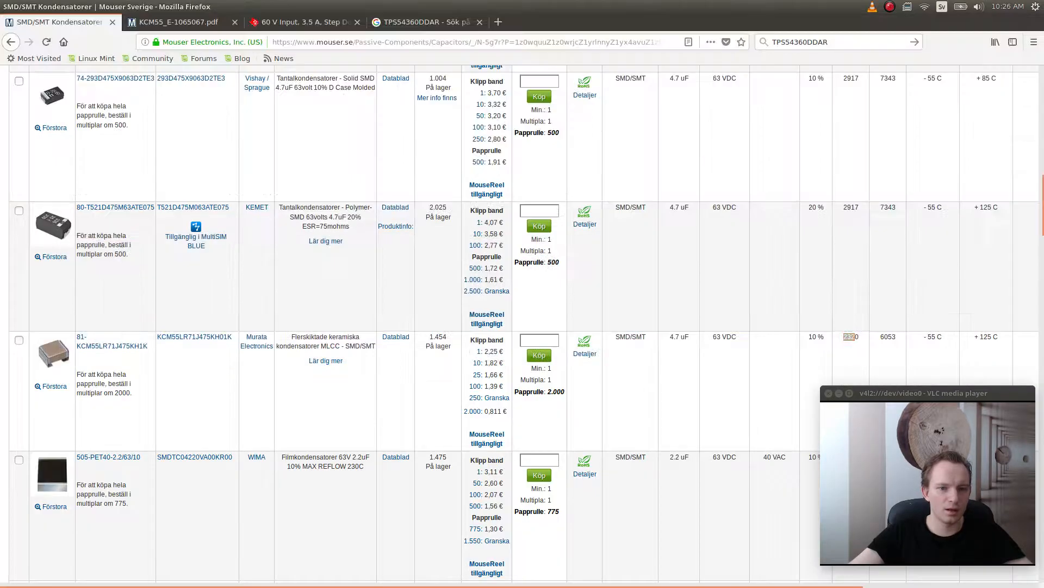
scroll(196, 311, "up", 1)
scroll(196, 311, "up", 15)
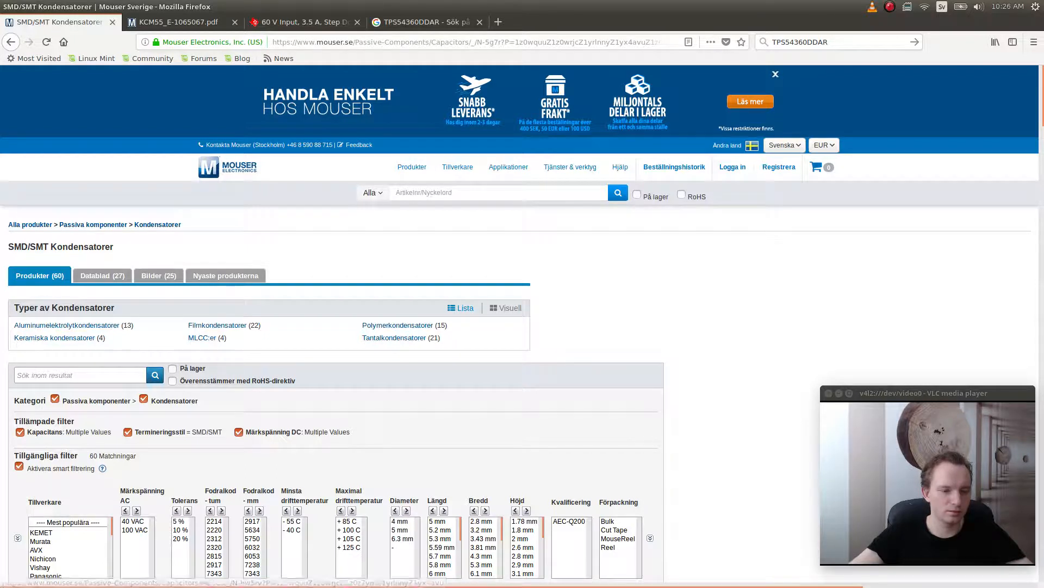
scroll(202, 338, "down", 3)
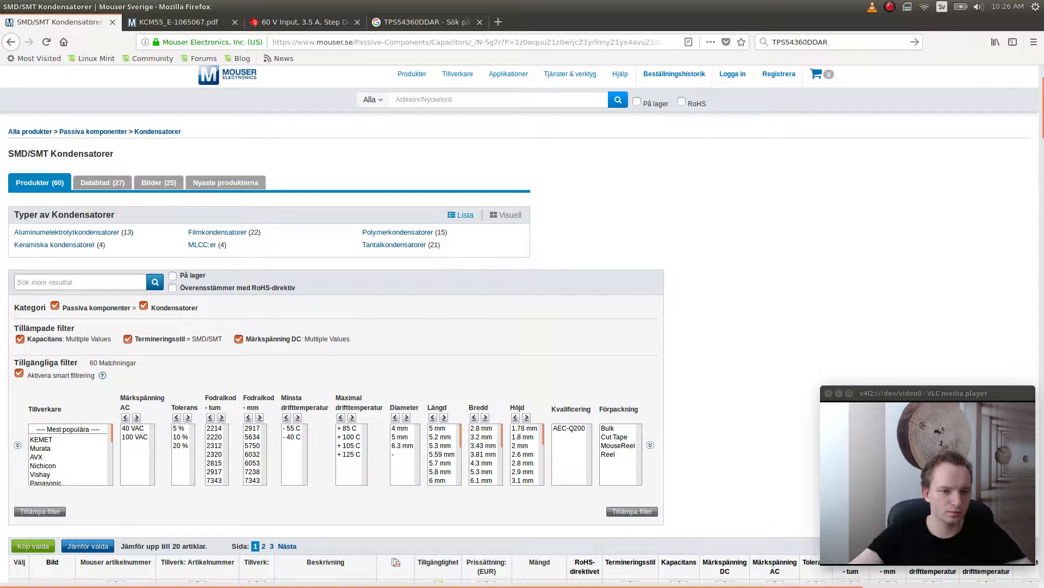
left_click(20, 339)
left_click(40, 512)
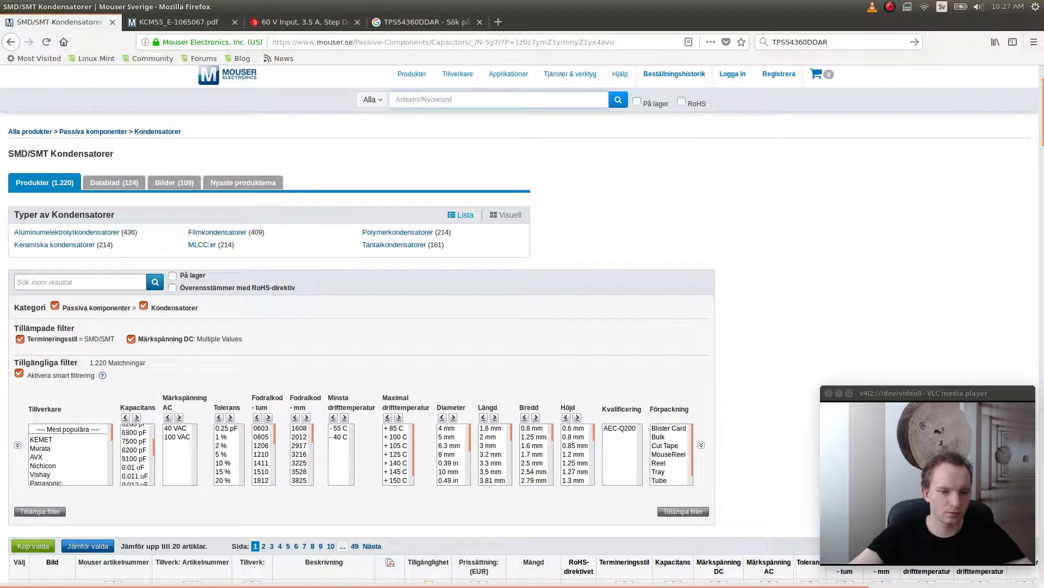
- Filter the SMD/SMT capacitors to a capacitance of 100 uF and view the listed parts
scroll(137, 454, "down", 15)
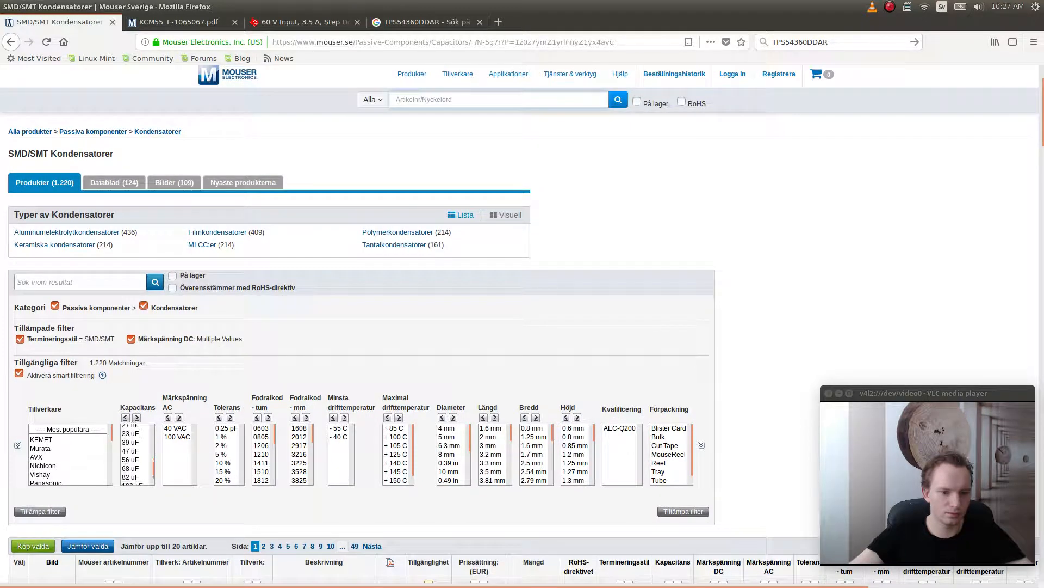
scroll(135, 454, "up", 3)
left_click(133, 440)
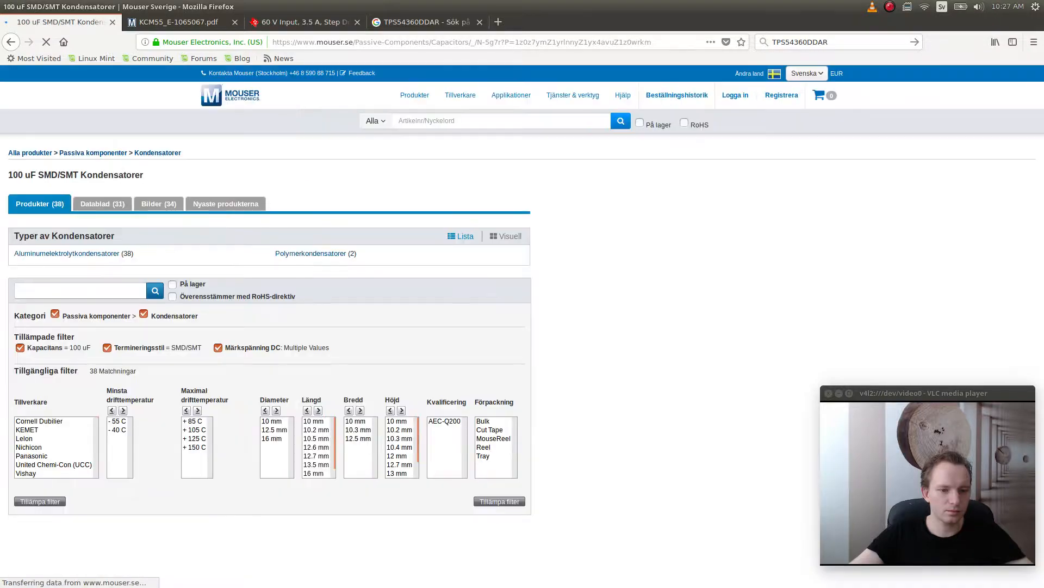
scroll(522, 326, "down", 10)
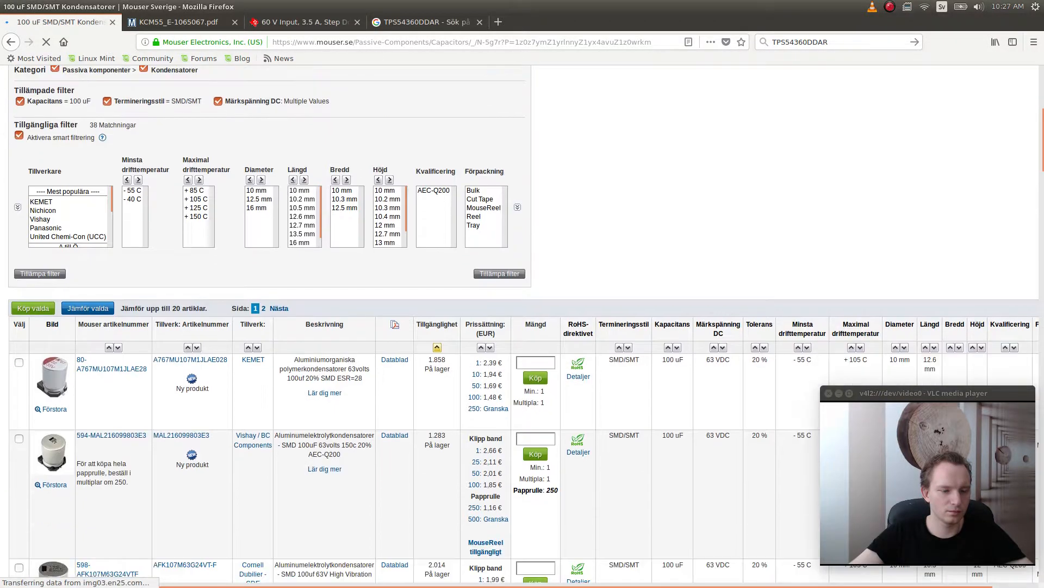
scroll(523, 326, "down", 1)
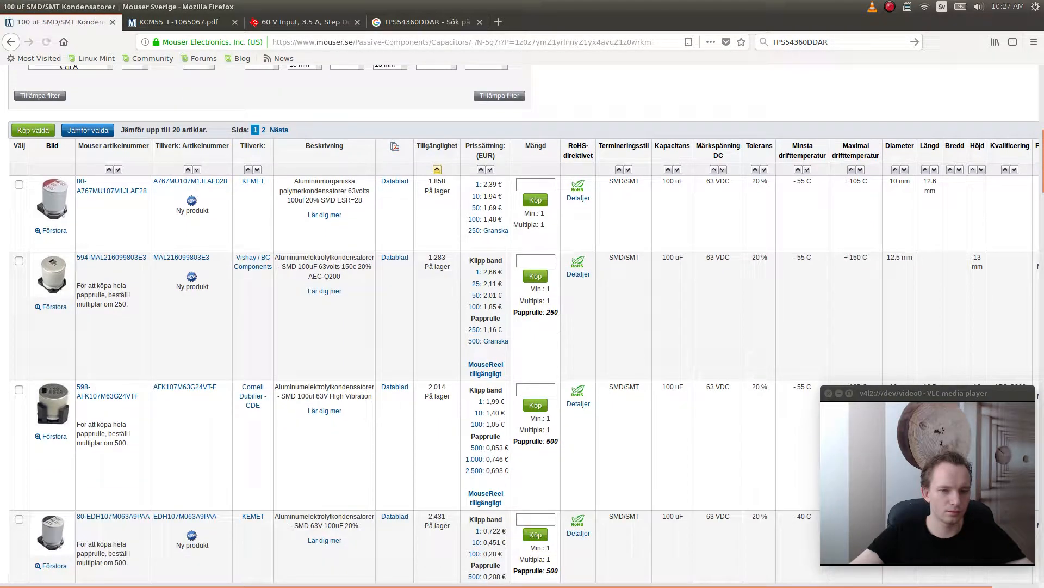
- Open the datasheet of the Panasonic EEE-TG1J101UP capacitor and examine its dimensions and the characteristics of the 63 V types
scroll(522, 326, "down", 10)
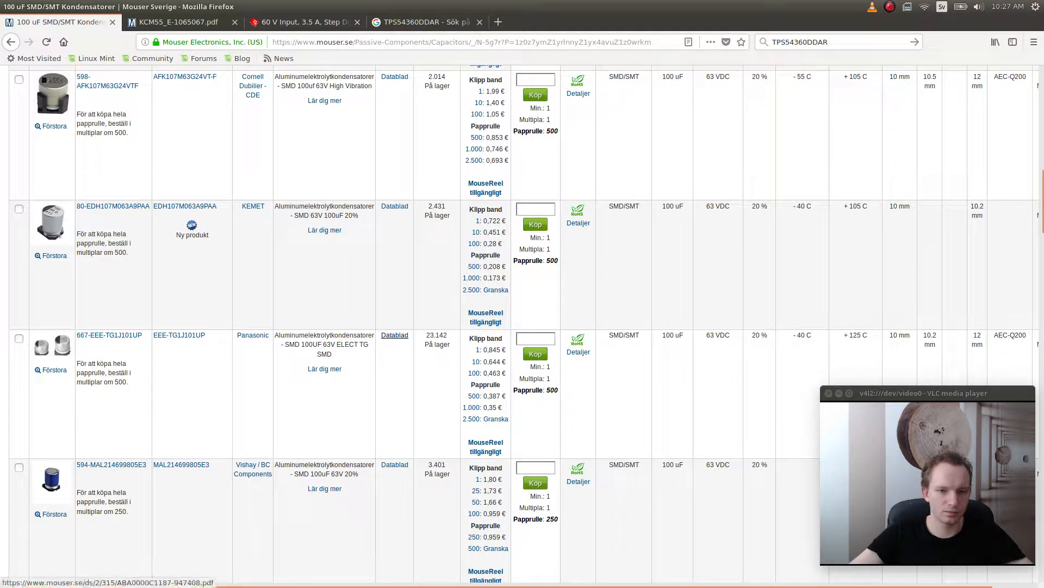
left_click(395, 335)
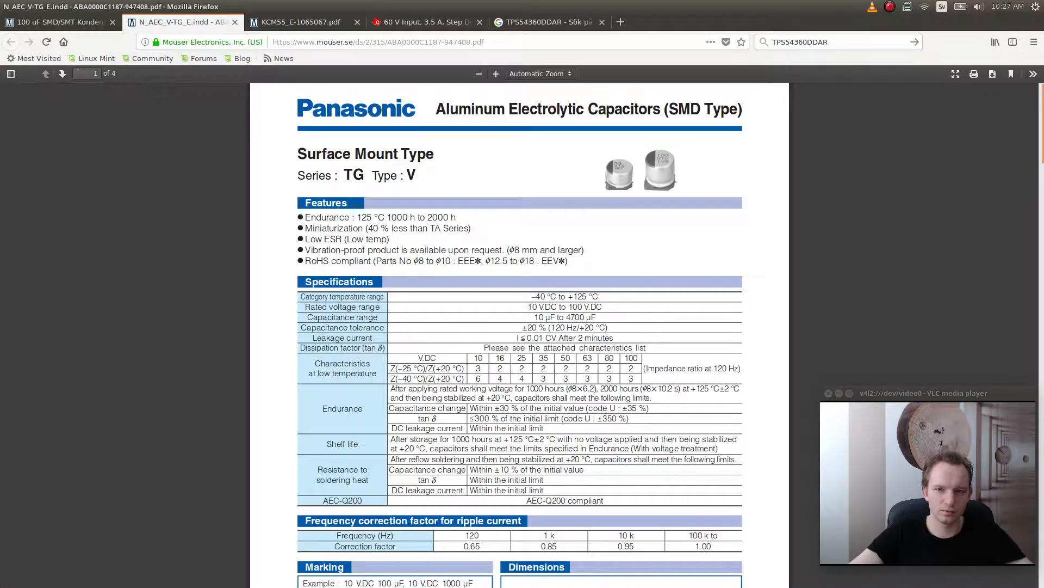
scroll(520, 334, "down", 5)
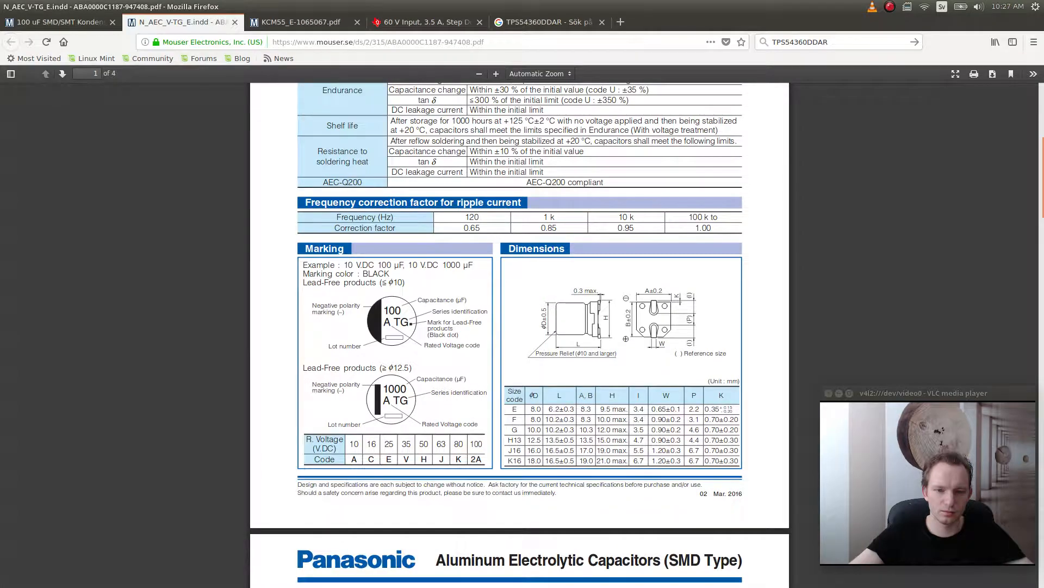
scroll(519, 334, "down", 6)
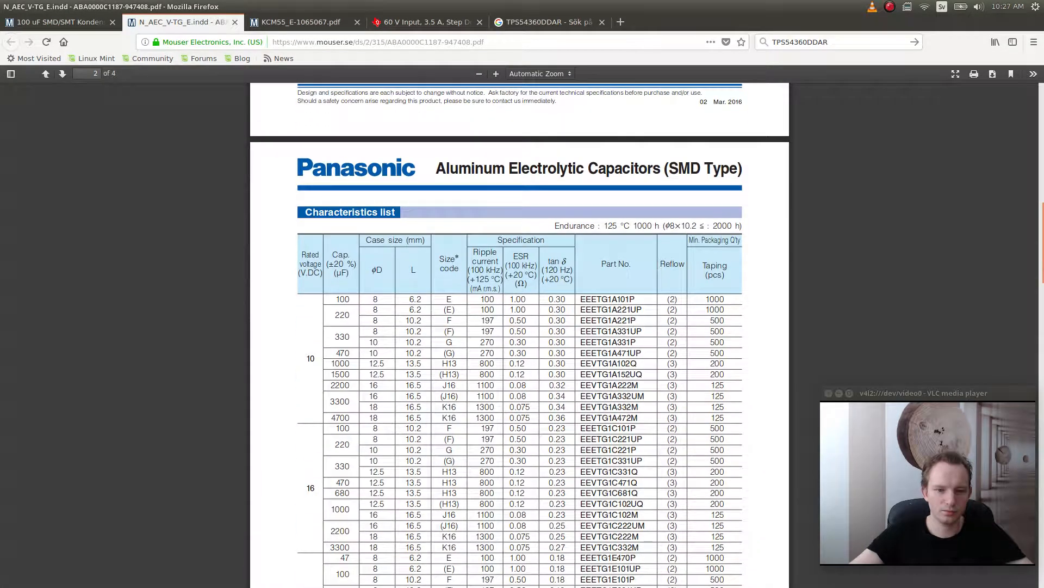
scroll(520, 334, "down", 17)
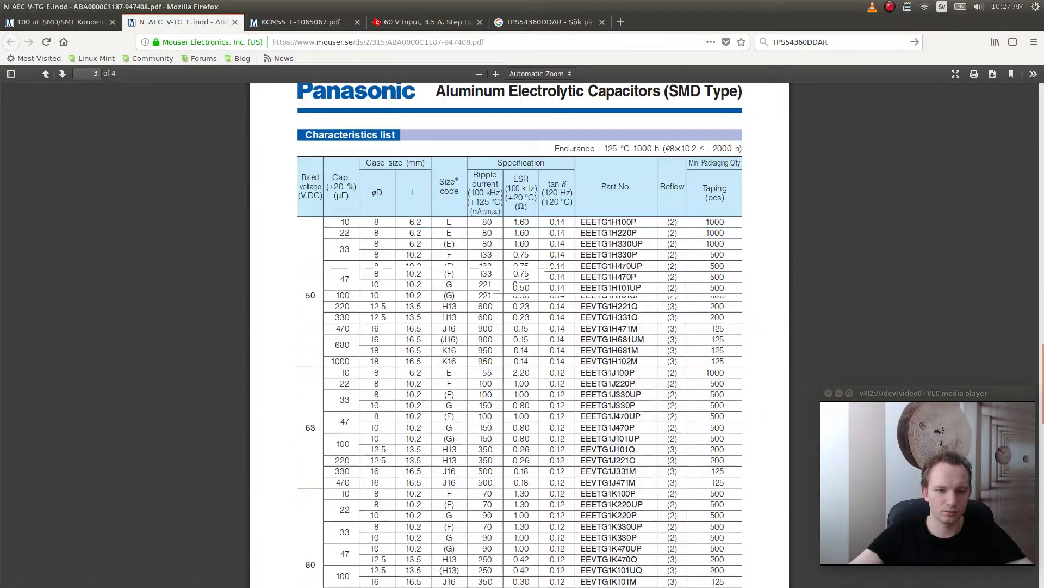
scroll(520, 335, "up", 1)
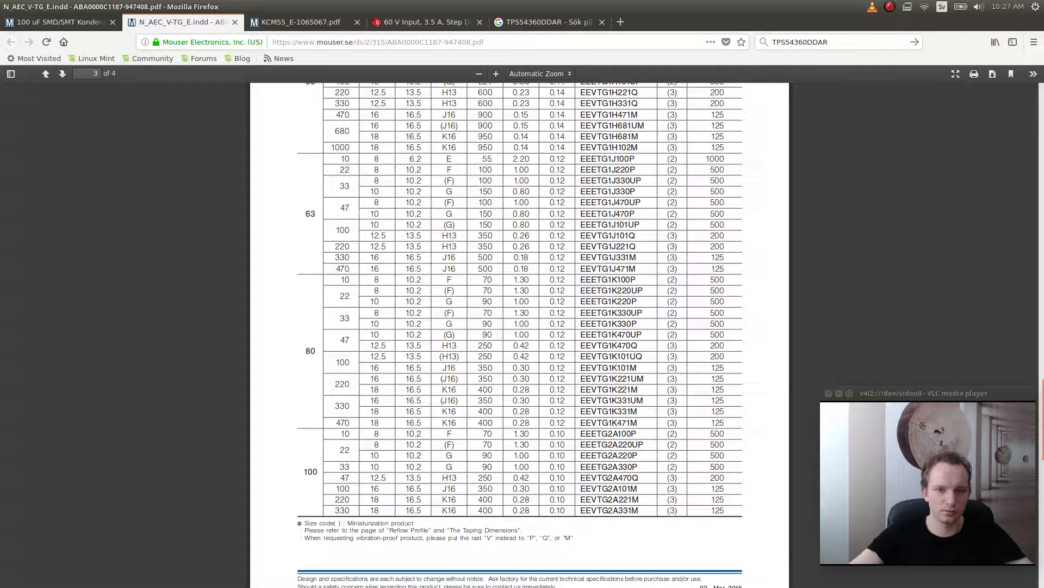
scroll(519, 334, "up", 2)
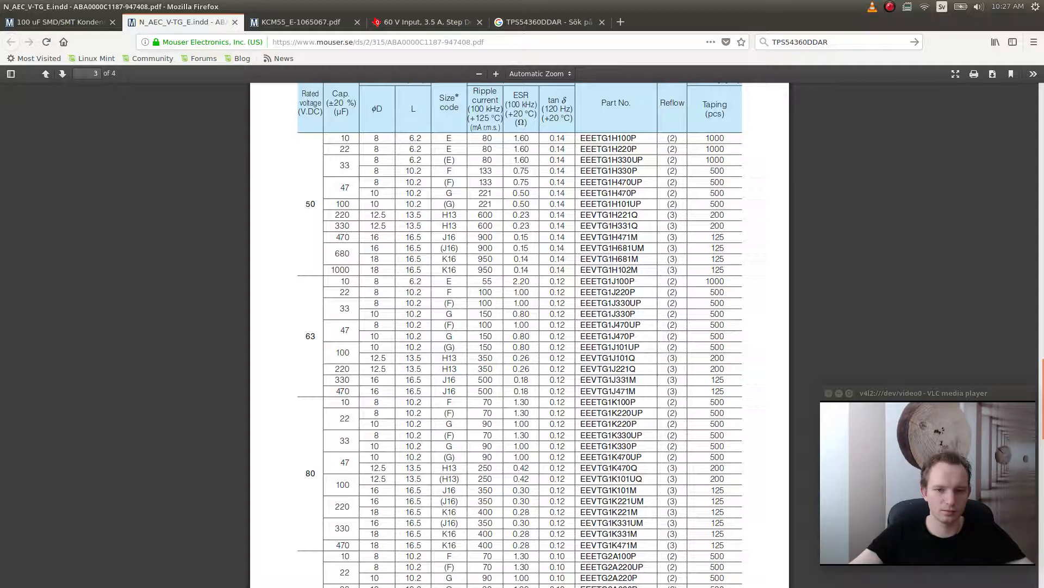
scroll(519, 334, "up", 3)
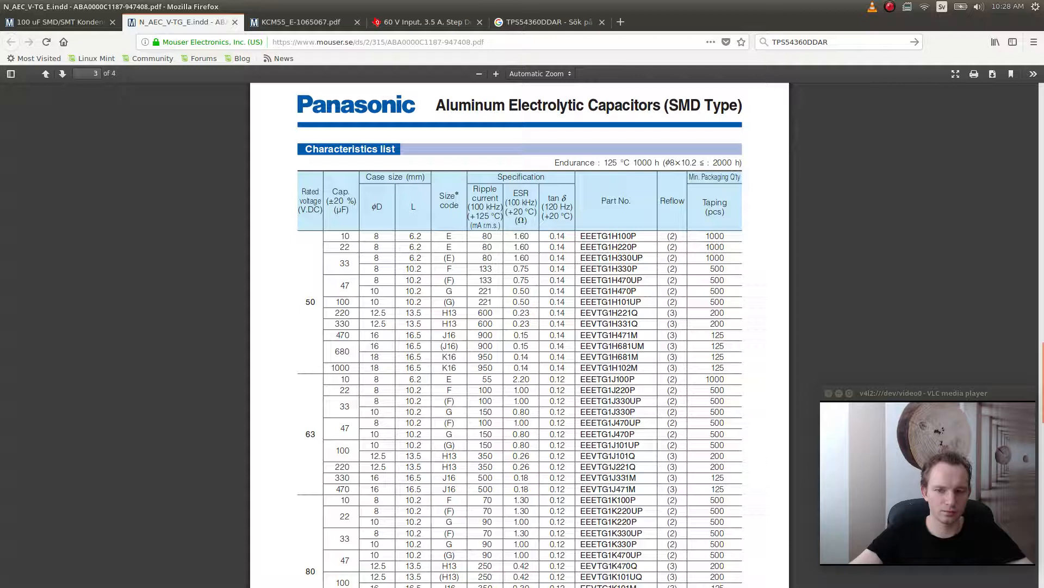
scroll(519, 335, "down", 2)
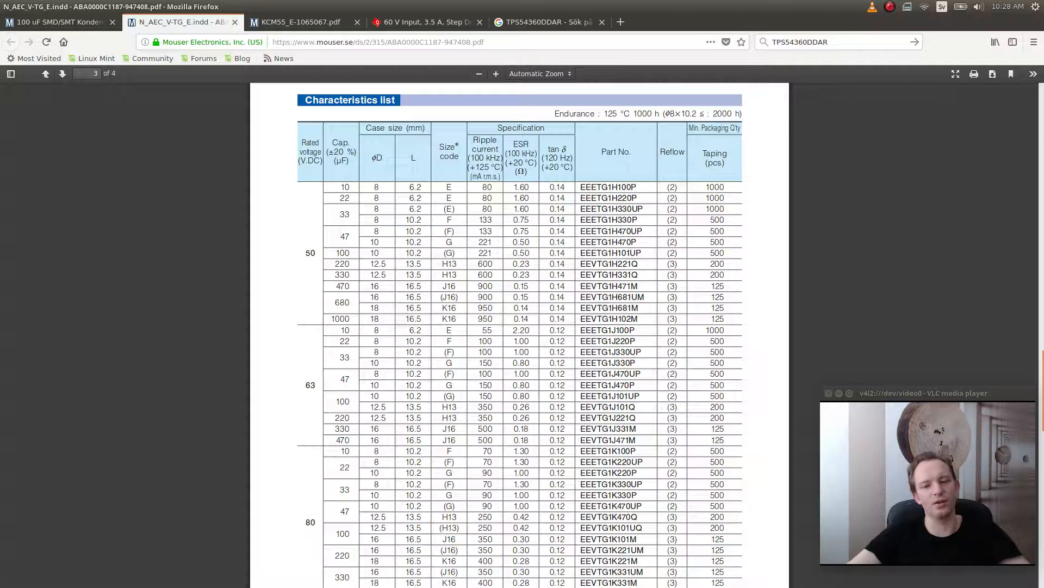
key("alt+Tab")
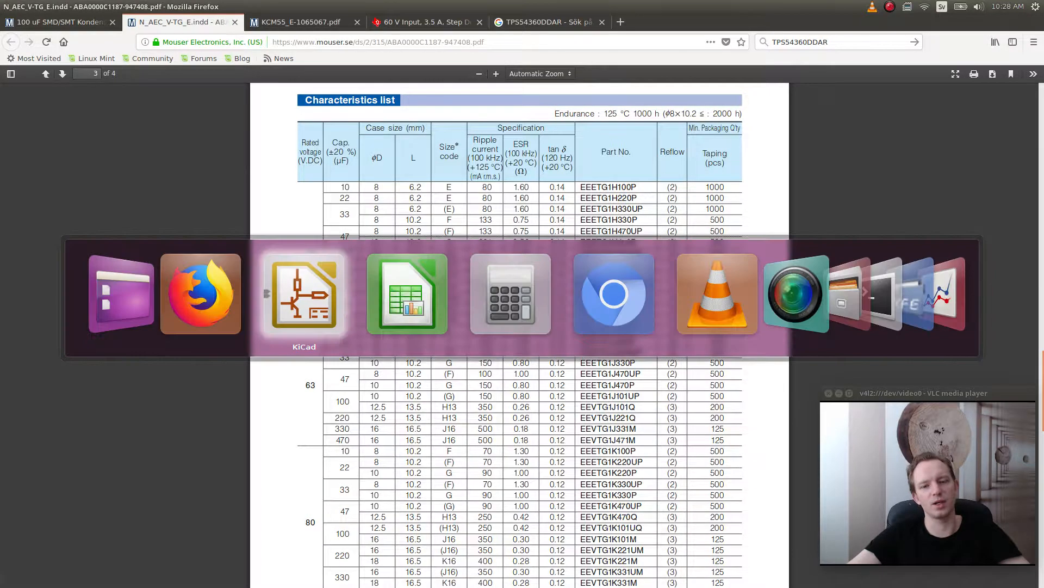
key("alt+shift+Tab")
key("alt+Tab")
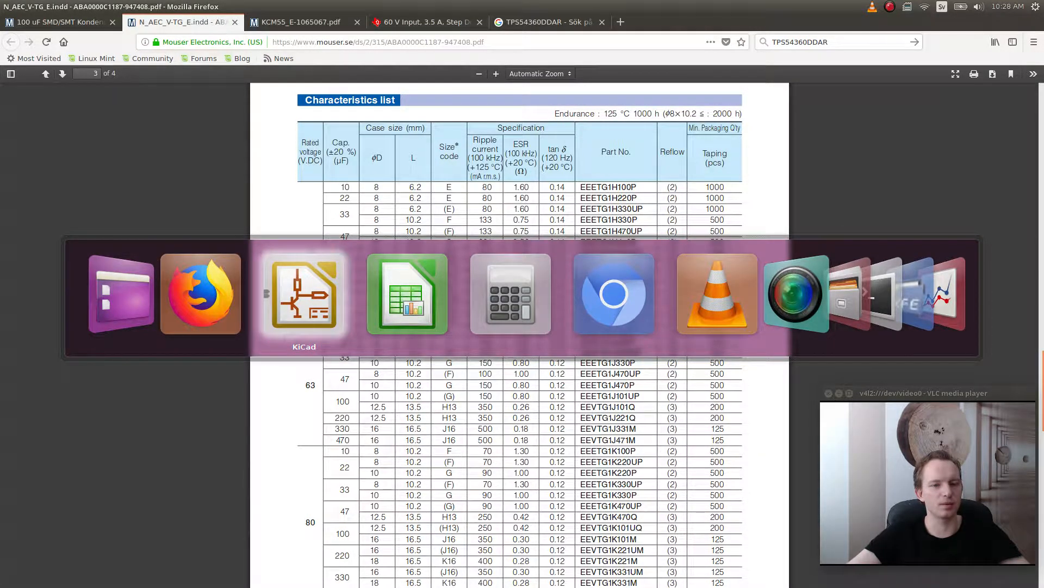
key("alt+shift+Tab")
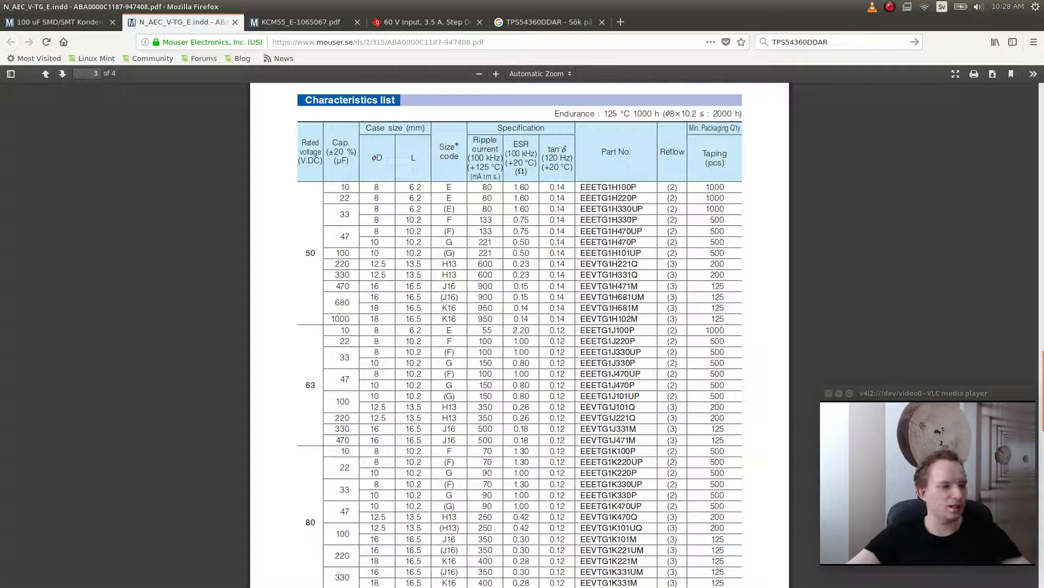
key("alt+Tab")
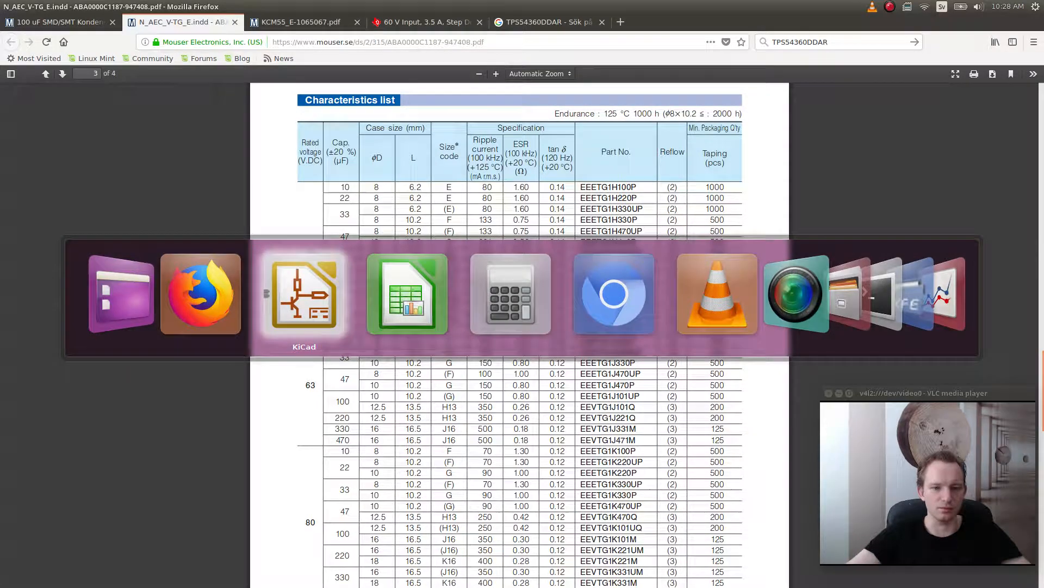
key("alt+shift+Tab")
- Switch to the KiCad schematic, set the polarised capacitor's value to 100uF 63V and move it farther left from the 2.2uF capacitor
key("alt+Tab")
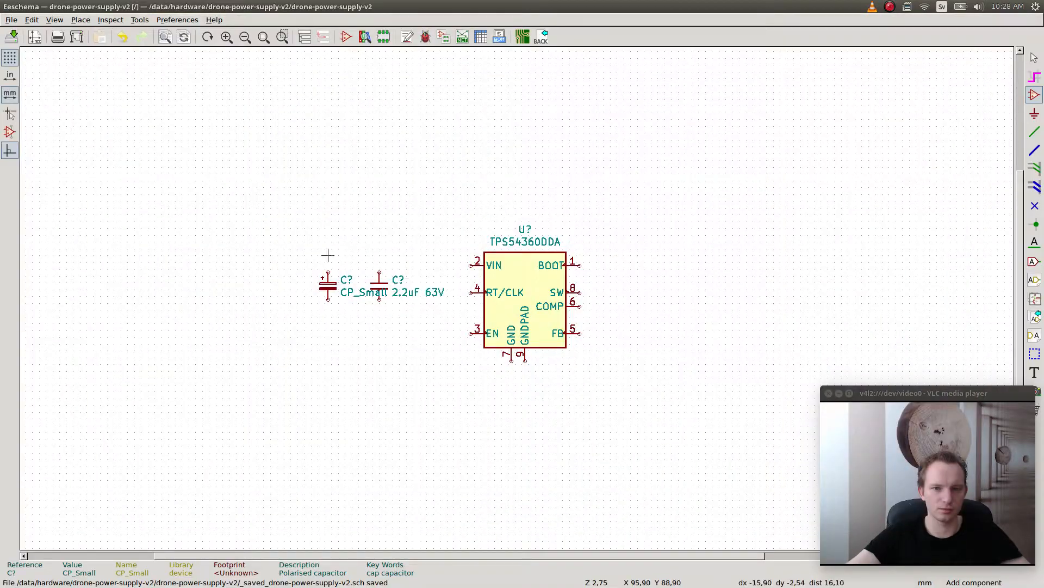
key("v")
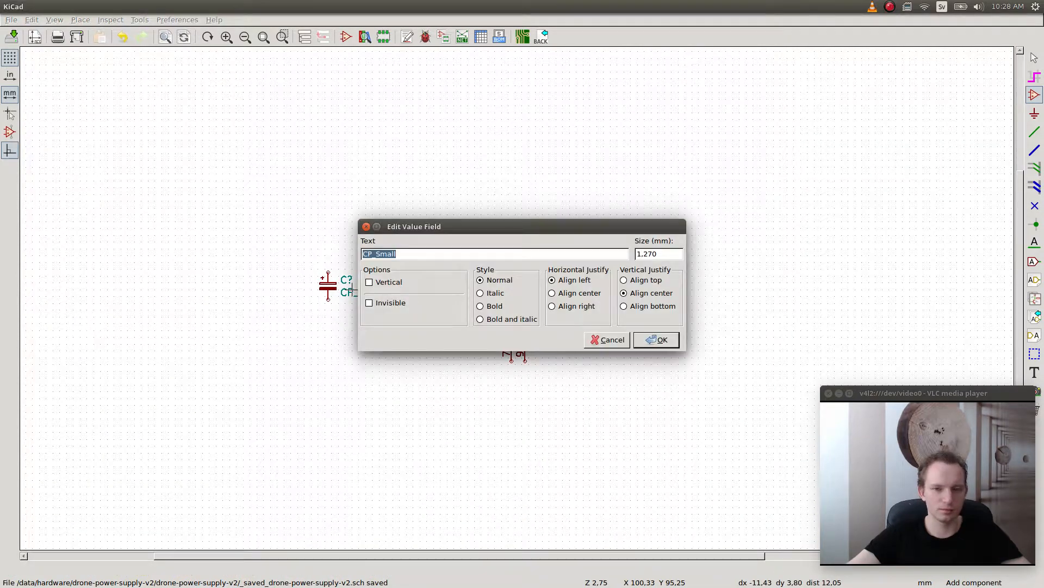
type("1")
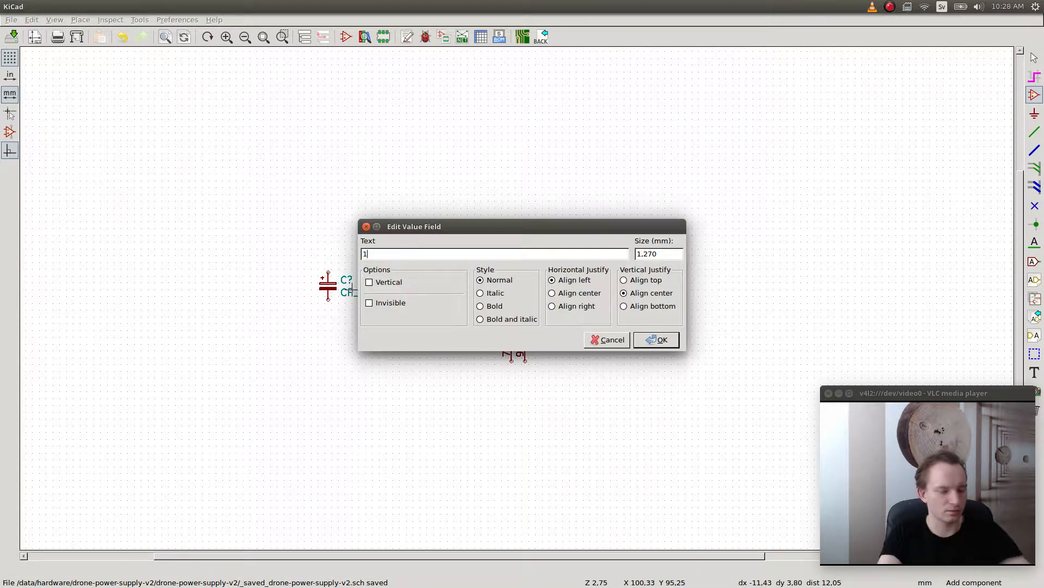
type("00uF ")
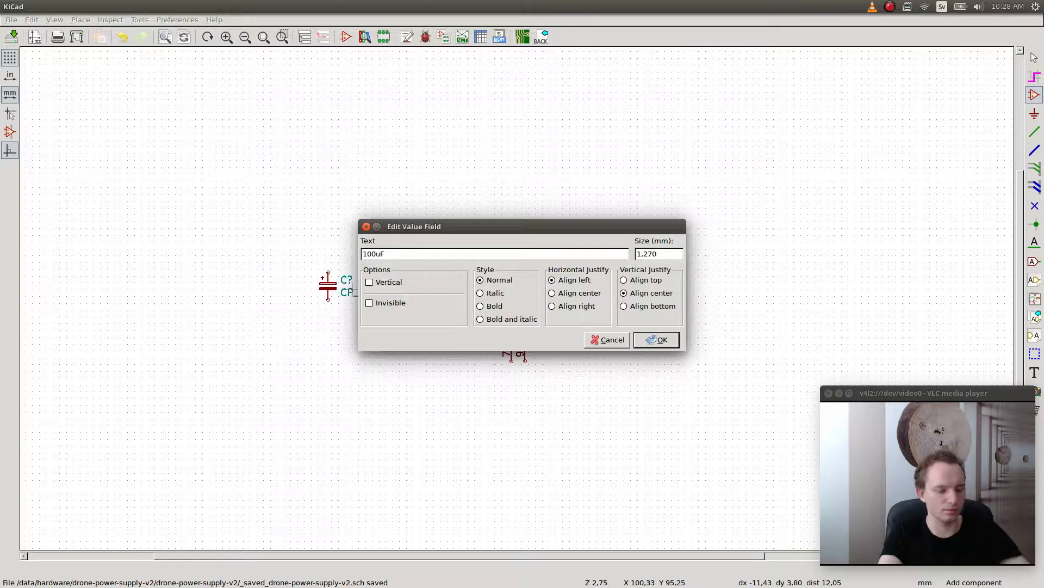
type("63V")
key("Return")
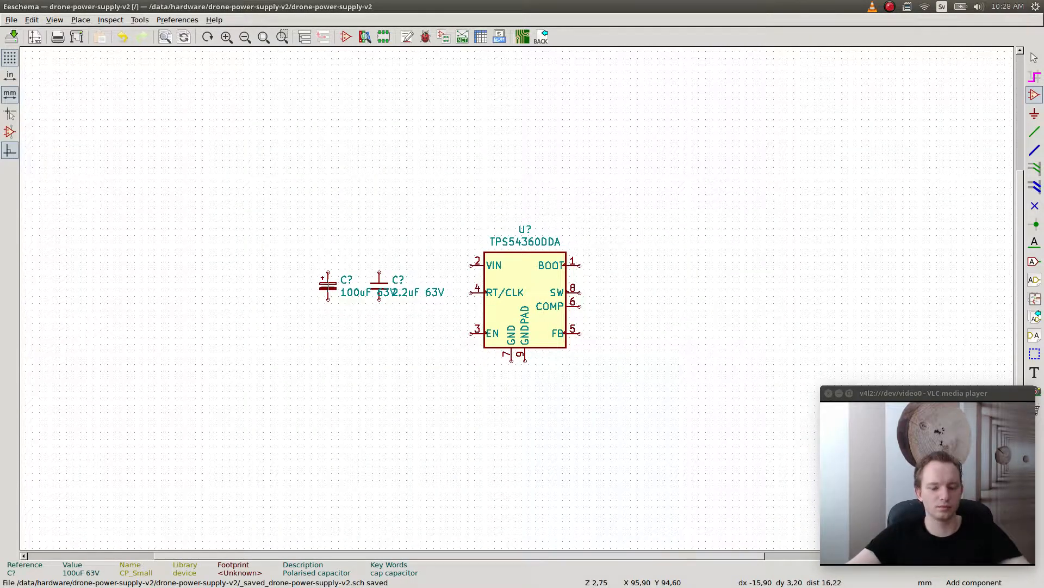
key("m")
left_click(304, 285)
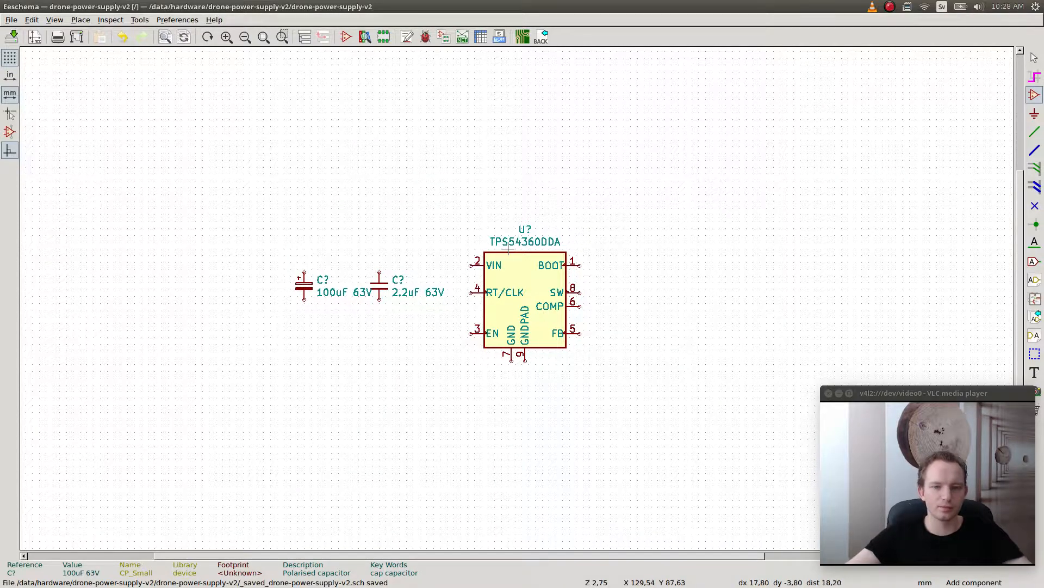
- Copy the manufacturer part number EEE-TG1J101UP from Mouser in Firefox into cell A3 of the LibreOffice Calc BOM list
key("alt+Tab")
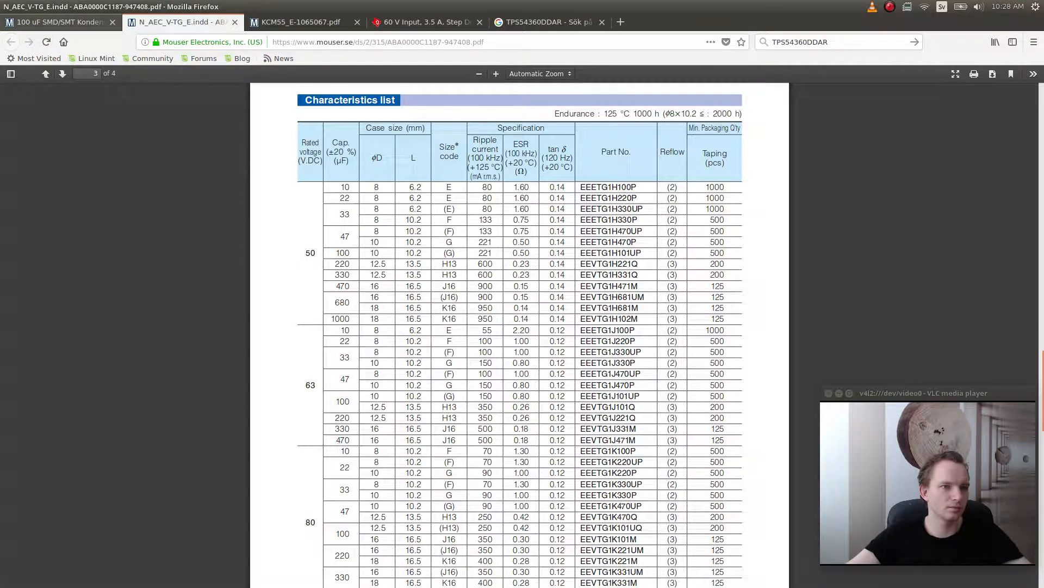
key("ctrl+Page_Up")
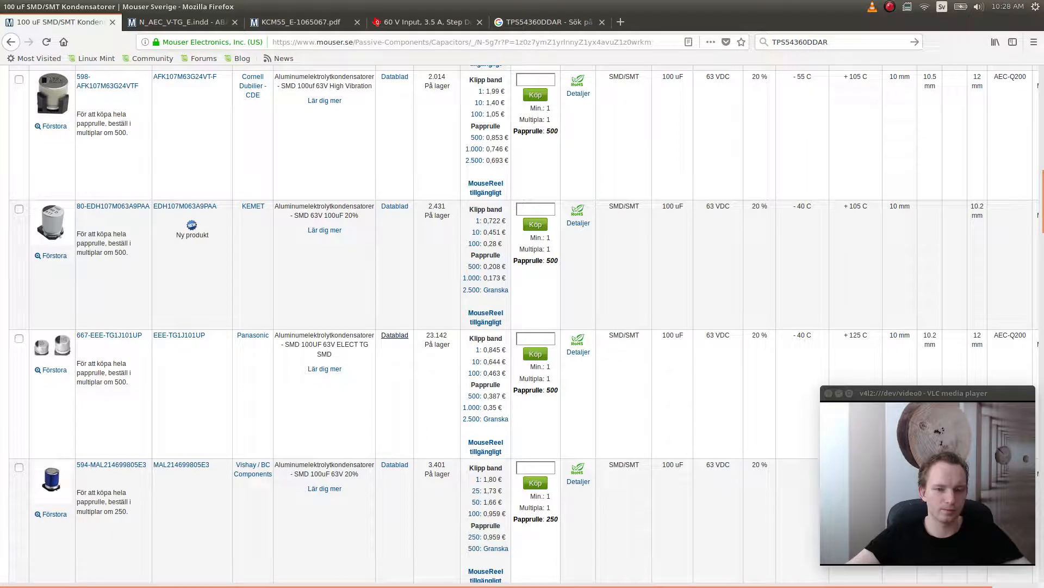
left_click_drag(205, 335, 154, 337)
key("ctrl+c")
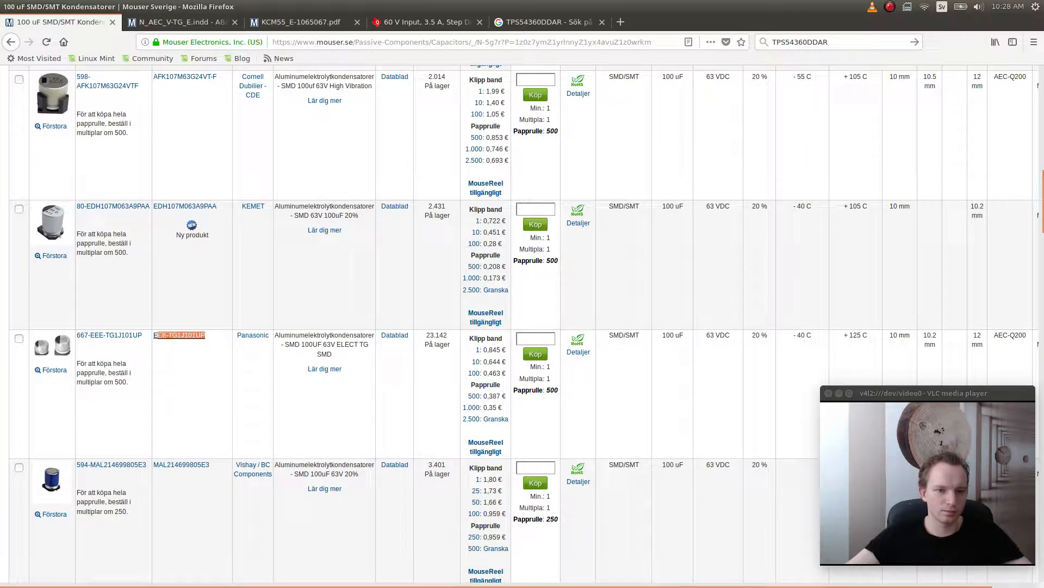
key("alt+Tab")
key("alt+Tab")
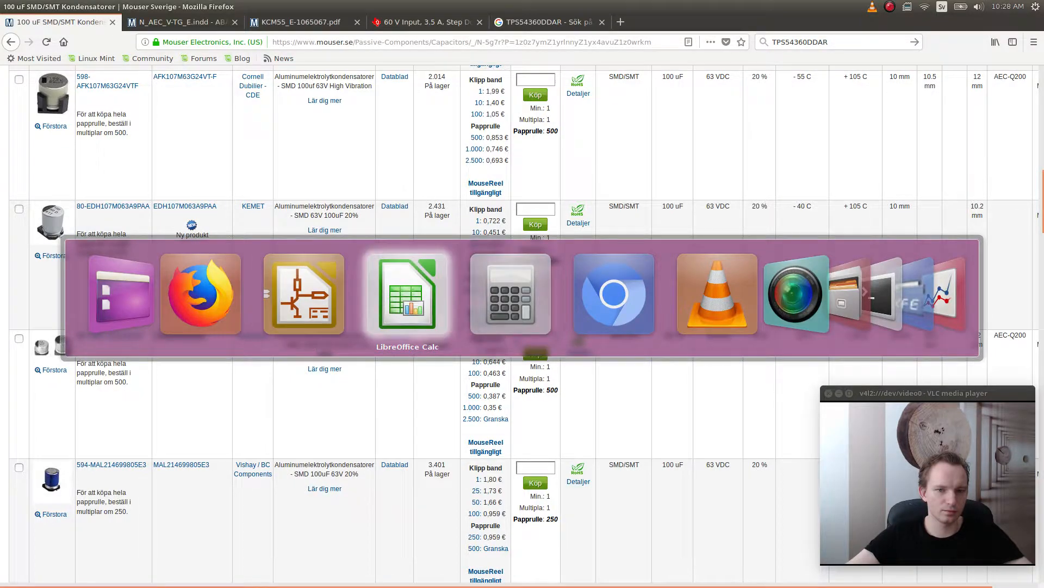
key("Left")
key("ctrl+v")
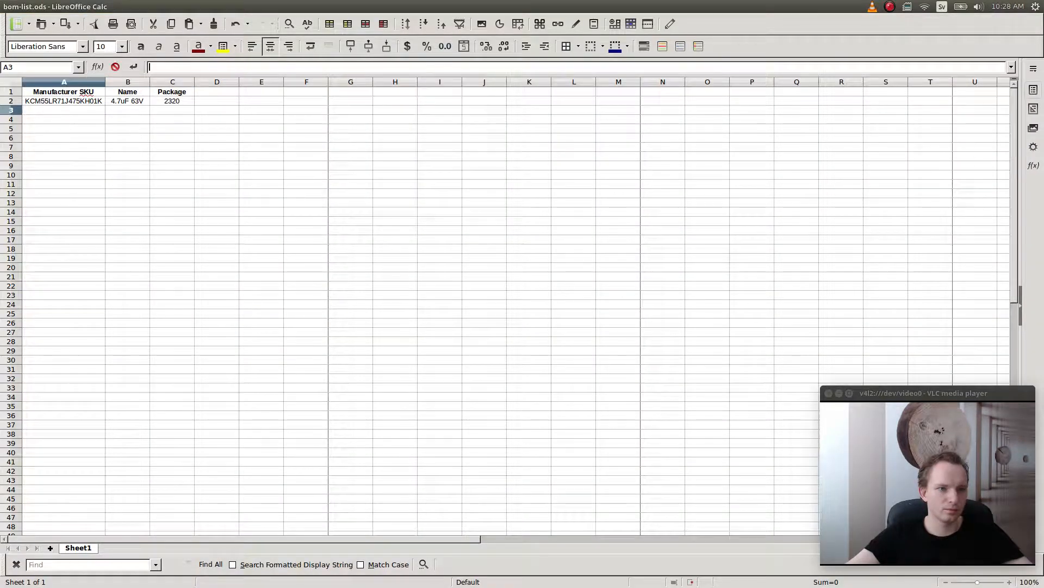
- Enter 100uF 63V as the name of the EEE-TG1J101UP part in cell B3
key("Tab")
type("100")
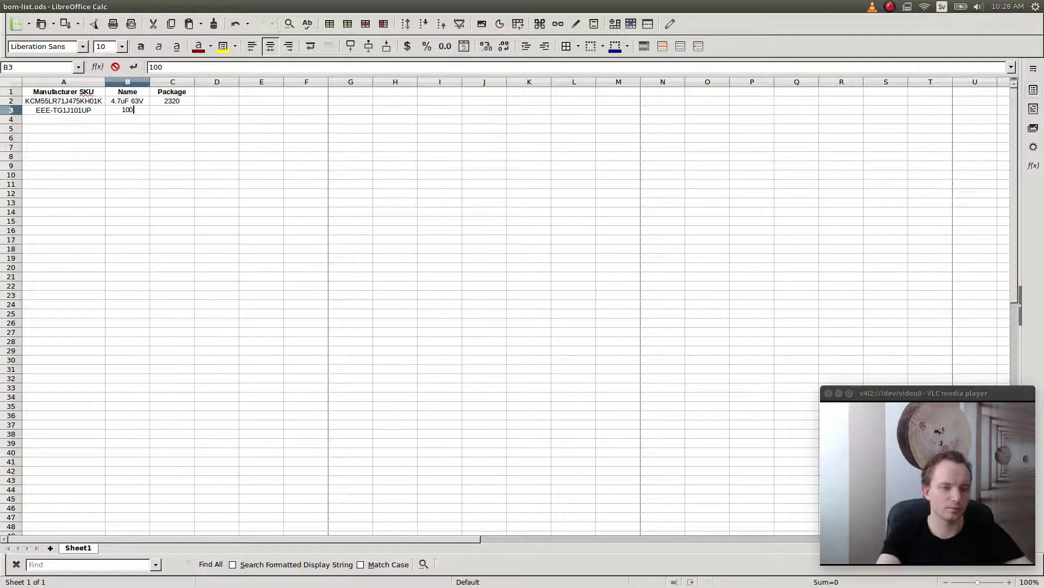
type("uF 63V")
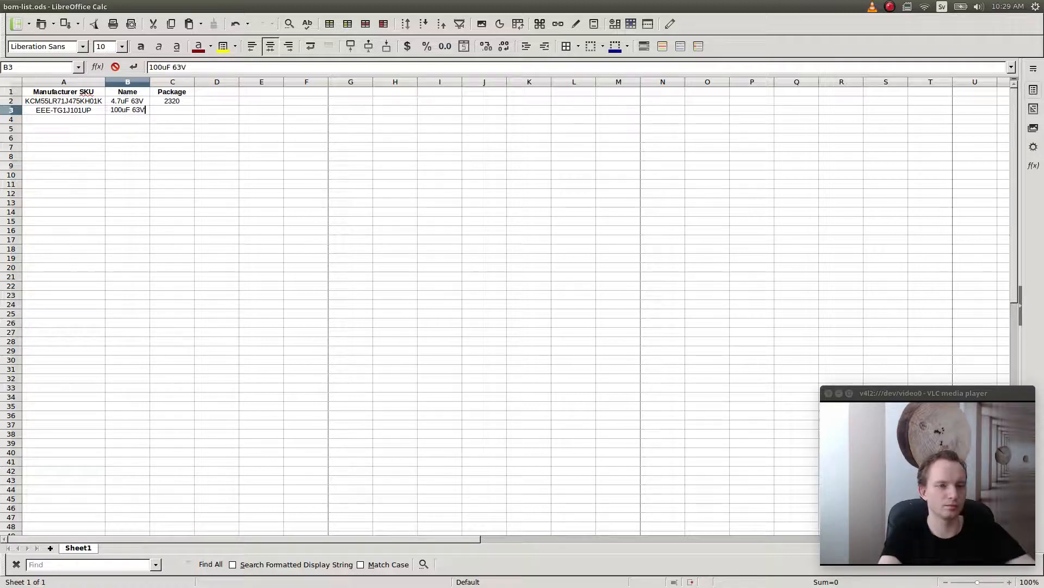
key("Tab")
- Check the capacitor's case size in Firefox, and enter 10x10.2 as its package in cell C3 of the Calc BOM list
key("alt+Tab")
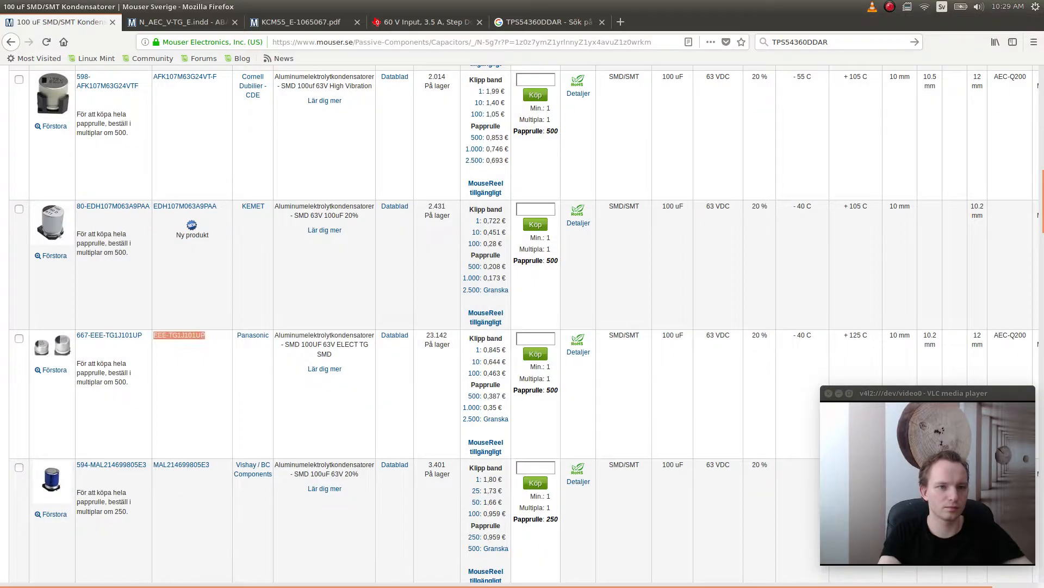
key("alt+Tab")
key("alt+Tab")
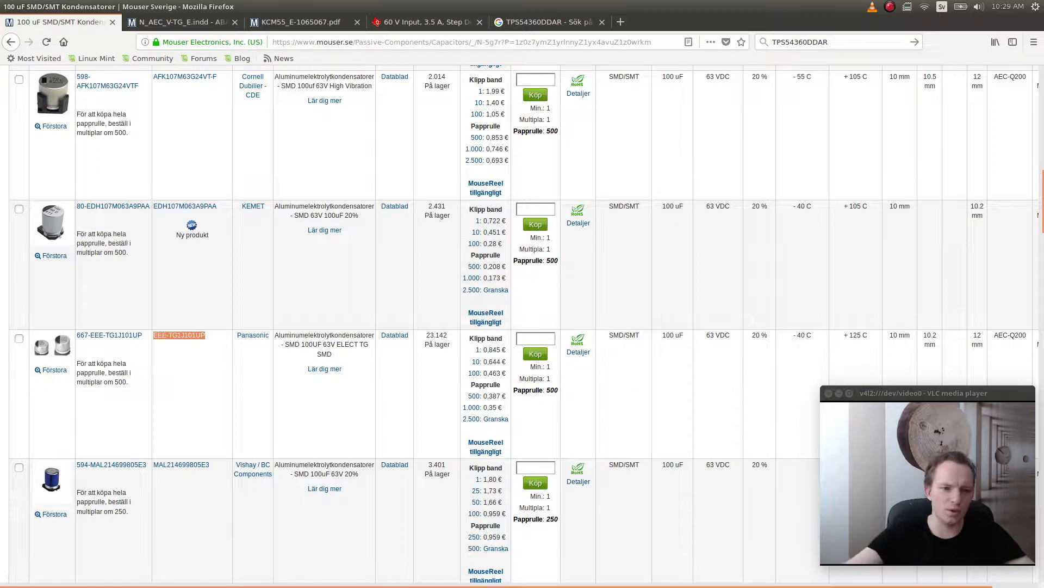
key("ctrl+Tab")
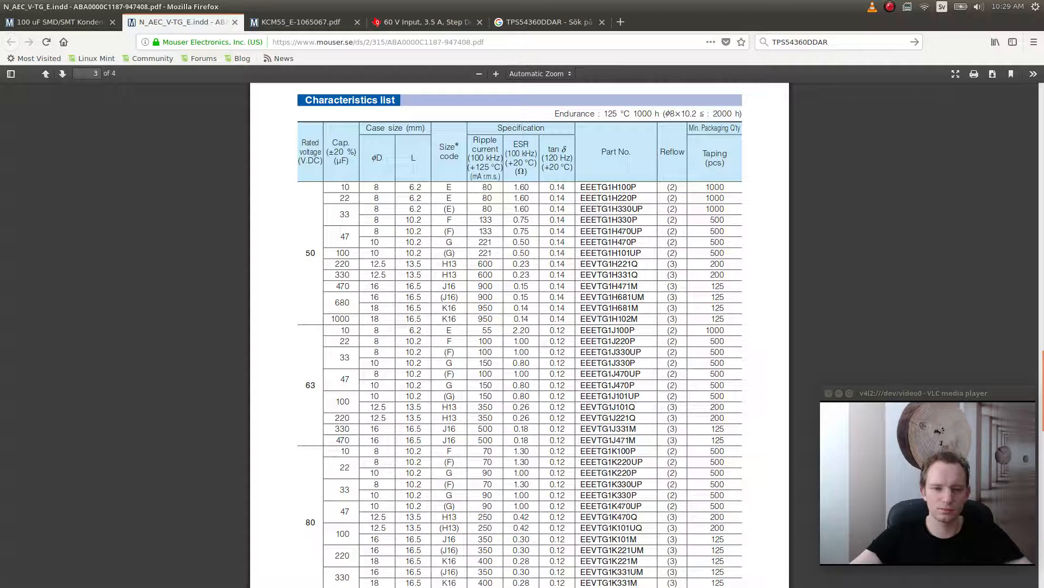
left_click(60, 21)
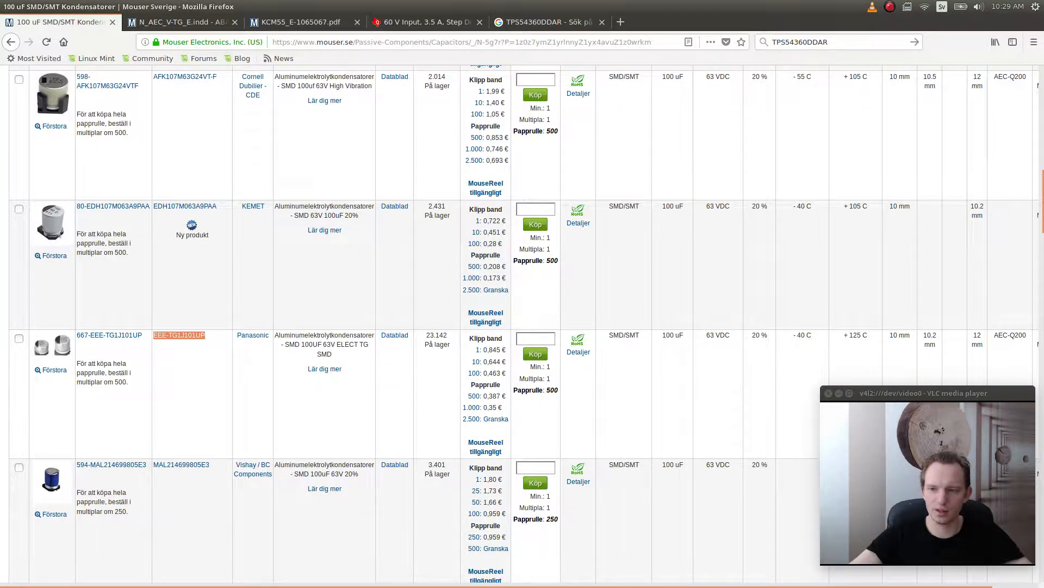
key("alt+Tab")
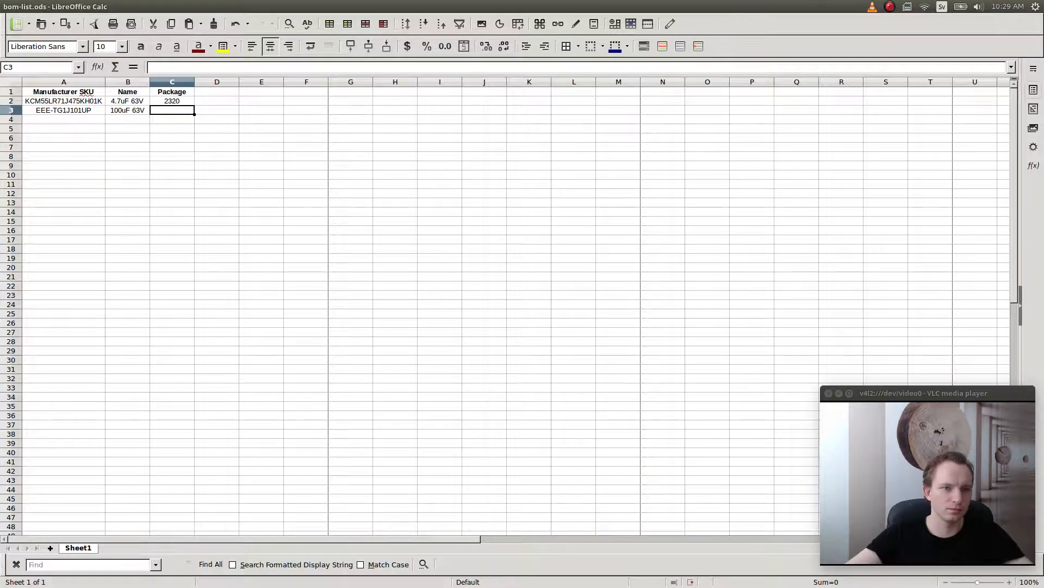
type("10x10")
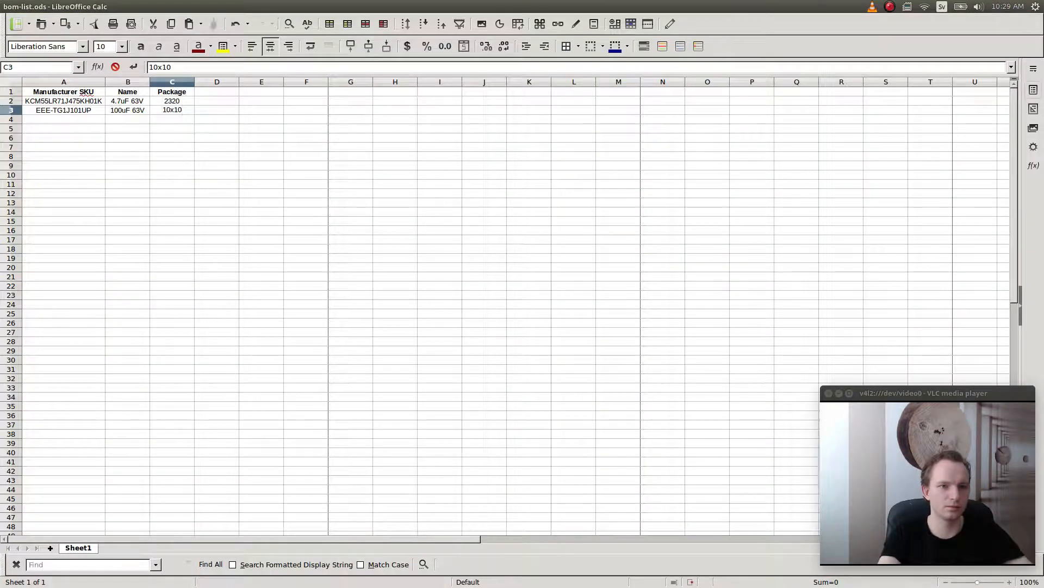
type(".2")
key("Return")
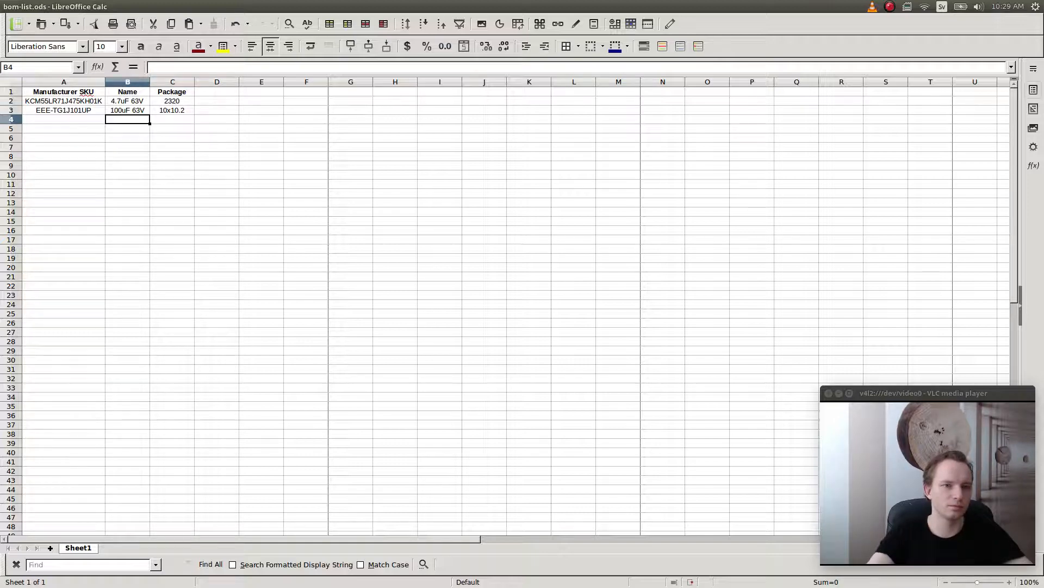
- Switch to Firefox and consult the typical application circuit in the TPS54360 datasheet
key("alt+Tab")
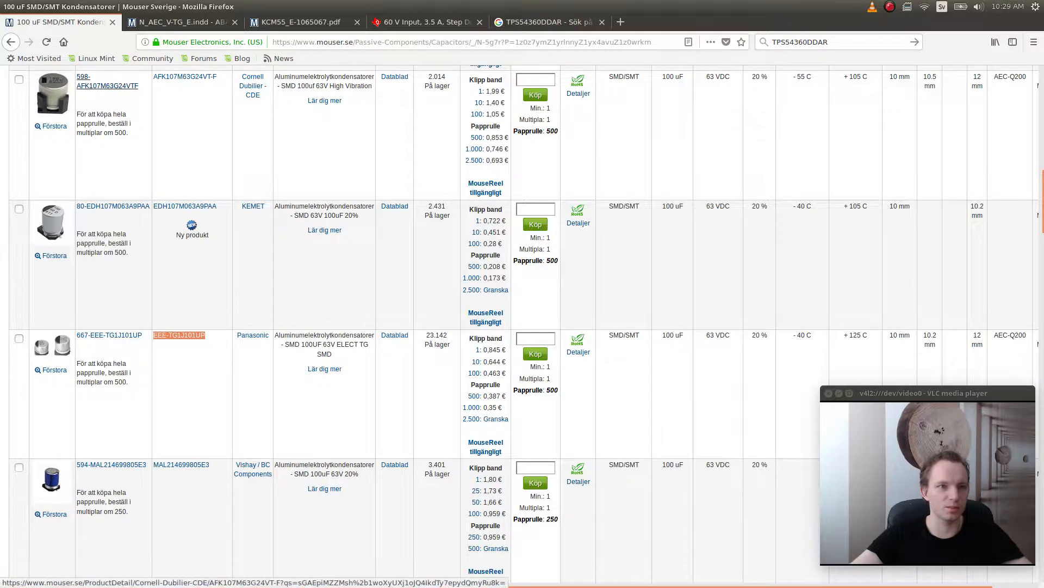
key("alt+Tab")
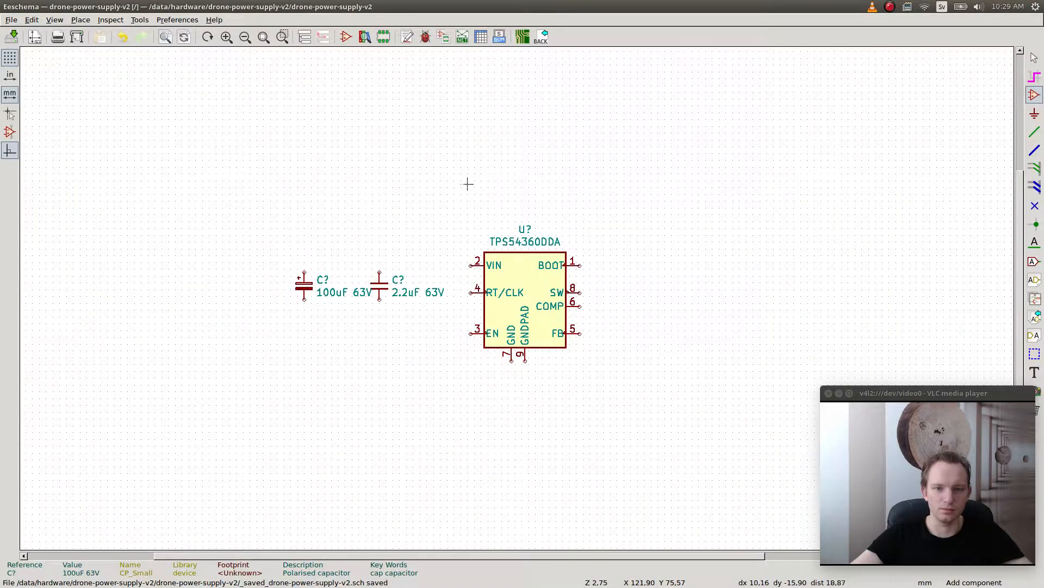
key("alt+Tab")
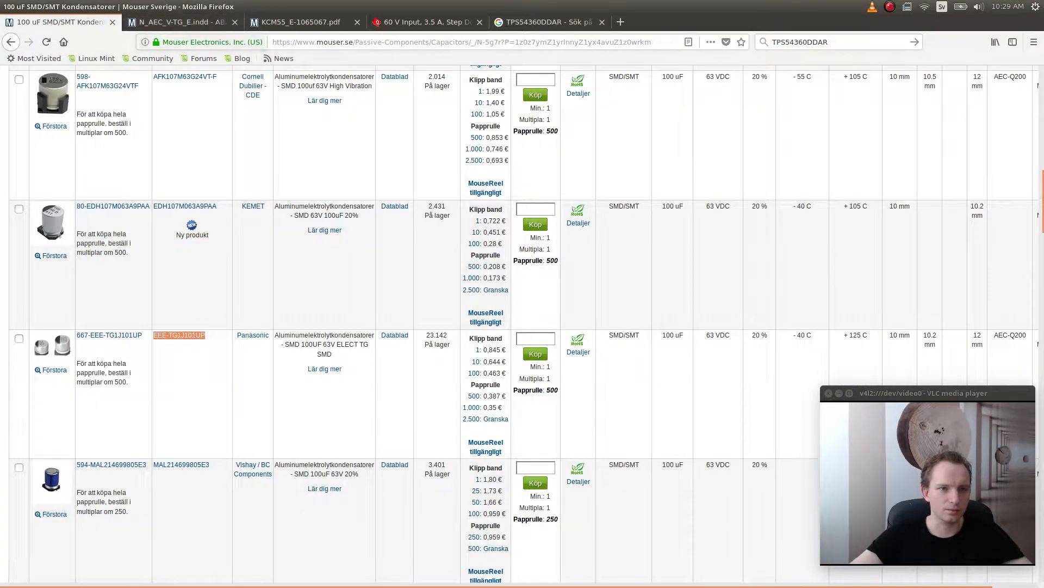
key("ctrl+4")
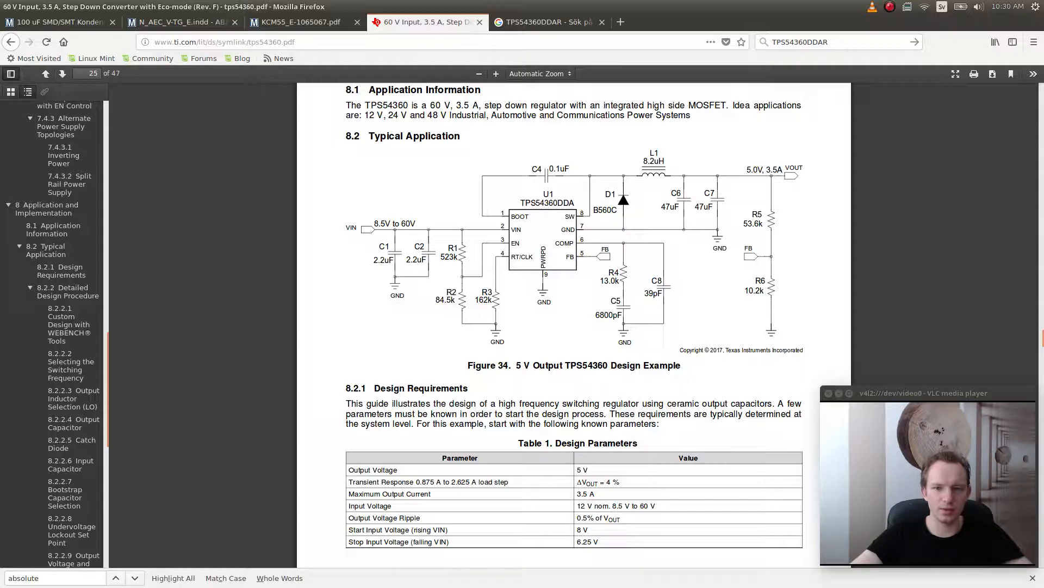
- Switch to the KiCad schematic and place two R_Small resistors, one above the other, left of the TPS54360DDA's EN pin
key("alt+Tab")
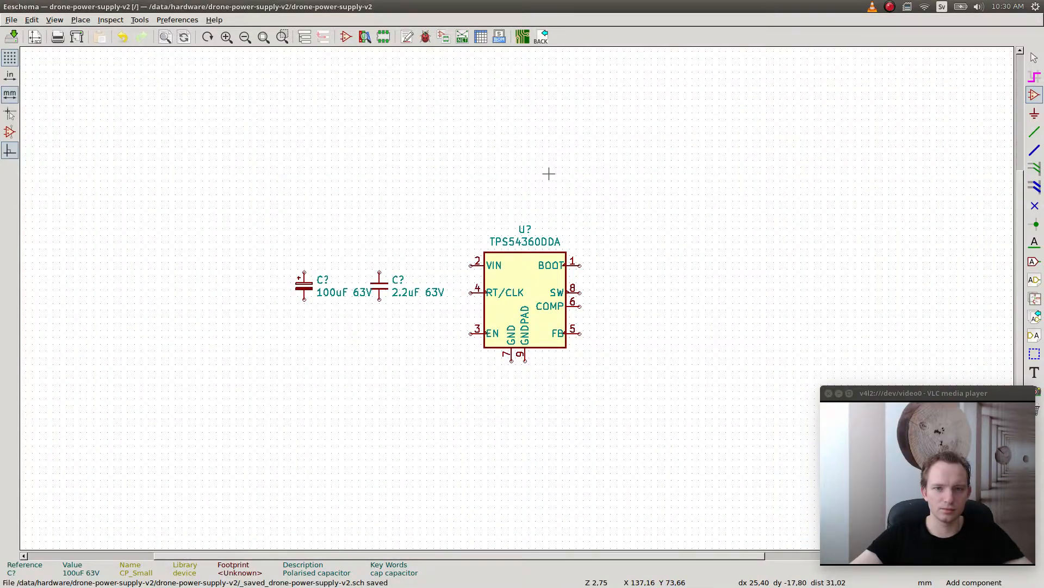
left_click(548, 173)
type("R")
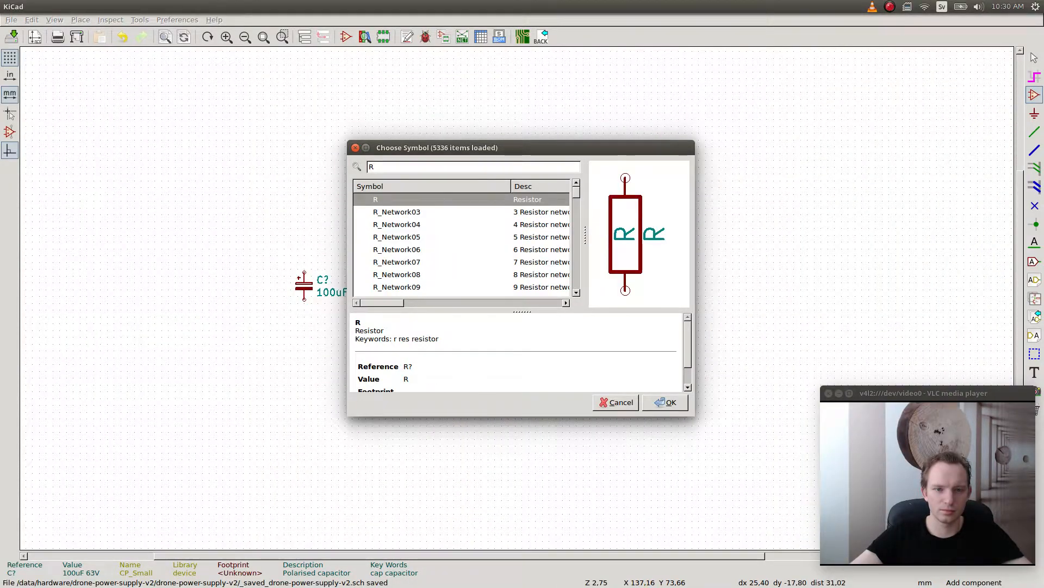
type("_s")
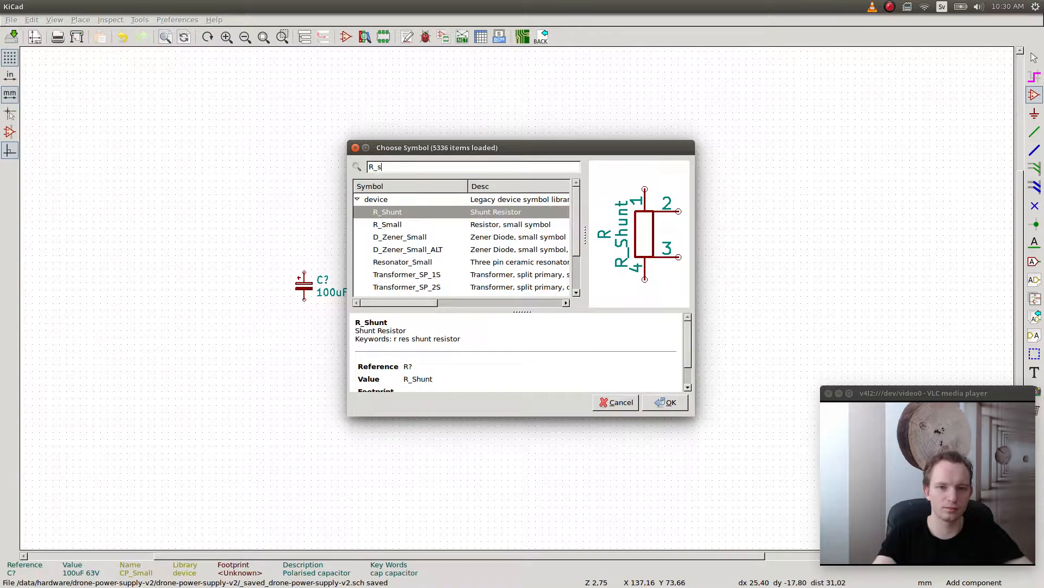
left_click(388, 224)
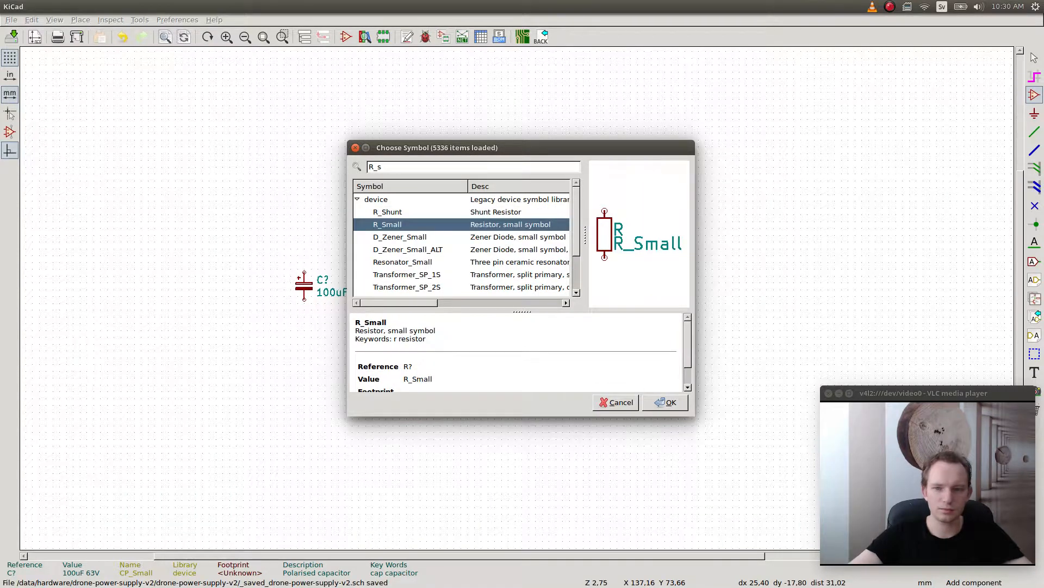
key("Return")
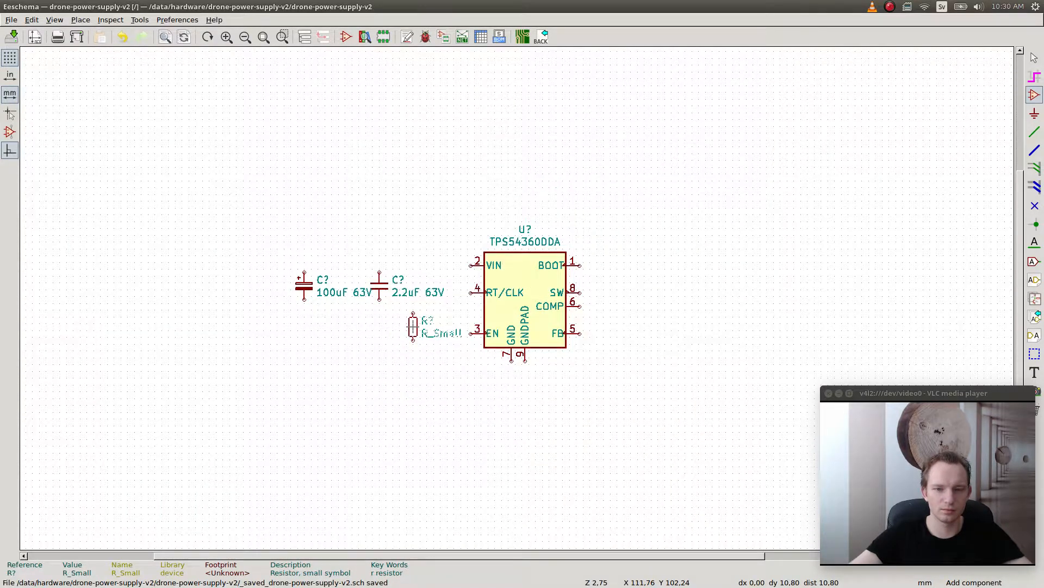
left_click(419, 316)
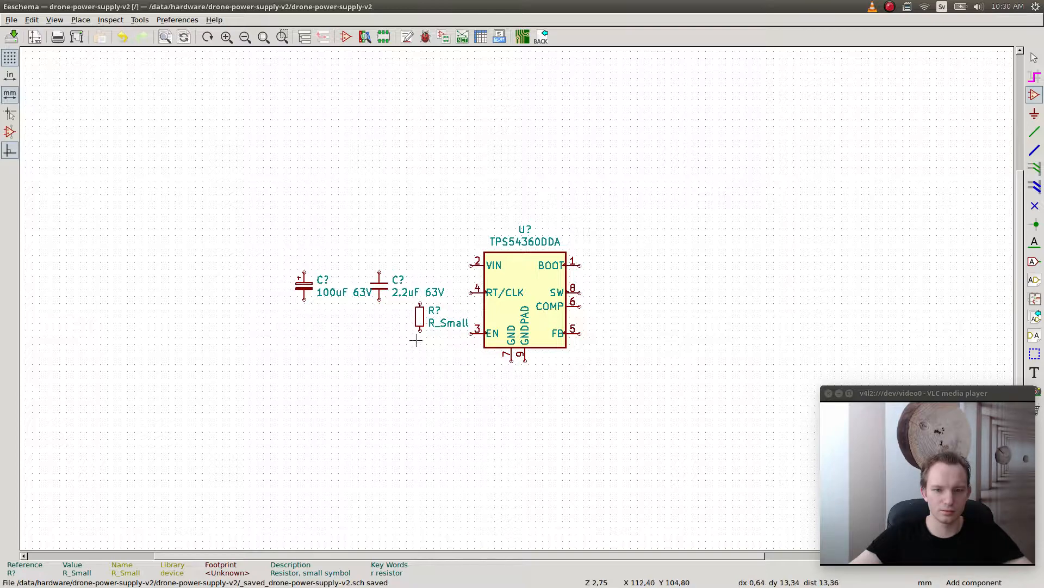
key("Insert")
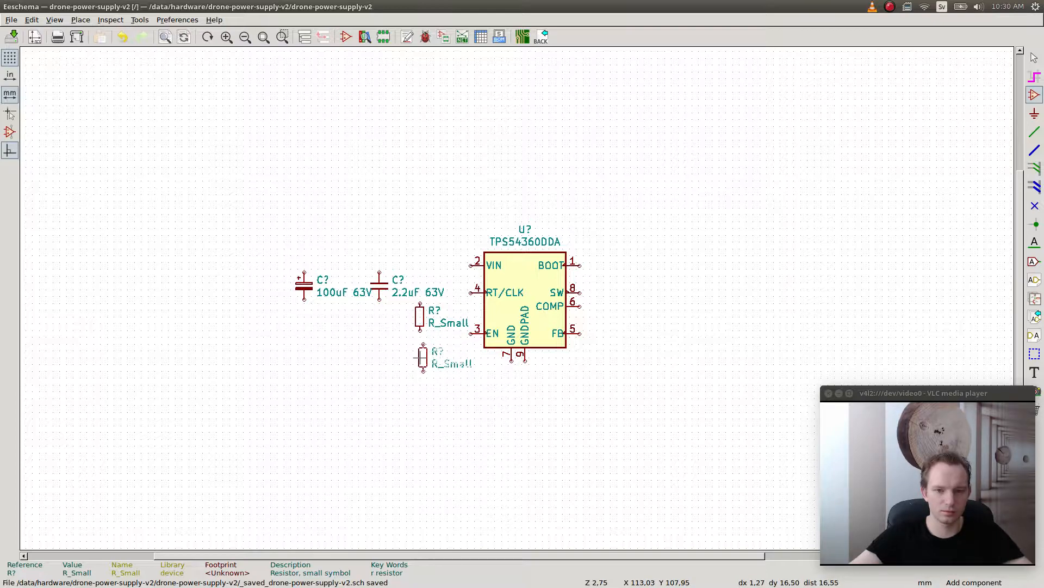
left_click(421, 357)
- Look up R2 in the datasheet's application circuit in Firefox and set the lower resistor's value in KiCad to 84.5k 0603
key("v")
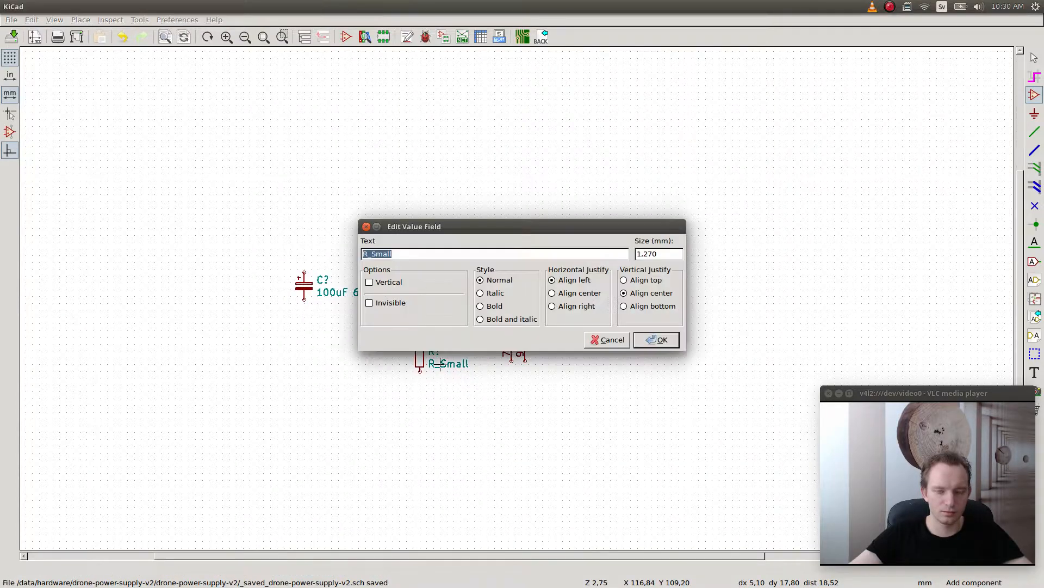
key("alt+Tab")
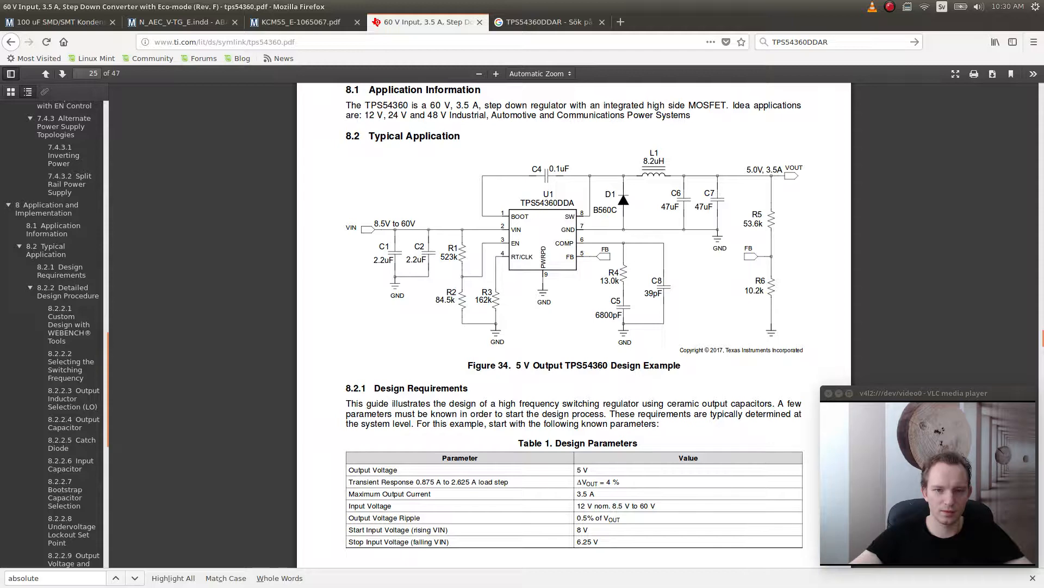
key("alt+Tab")
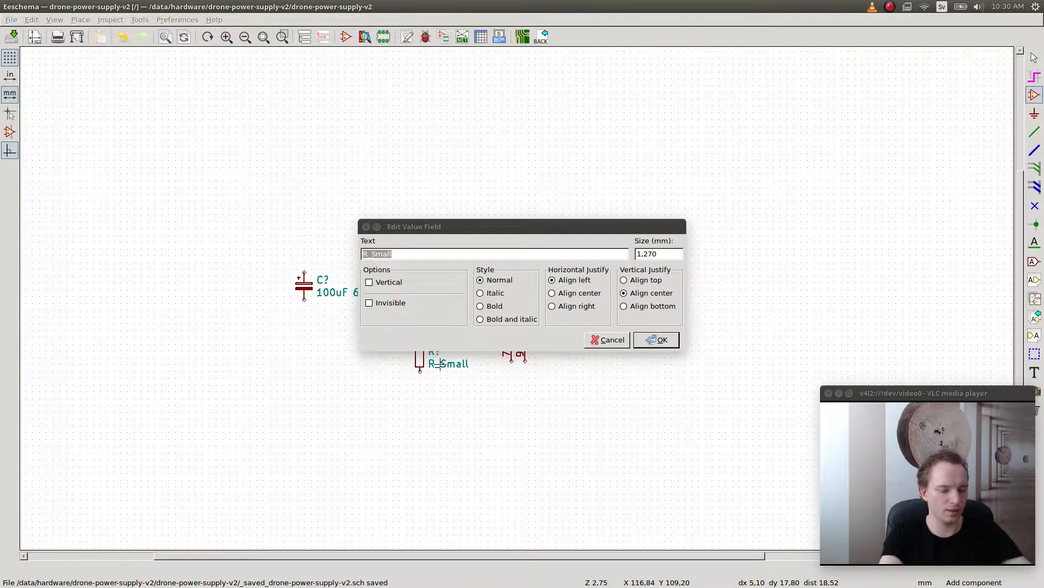
left_click(393, 254)
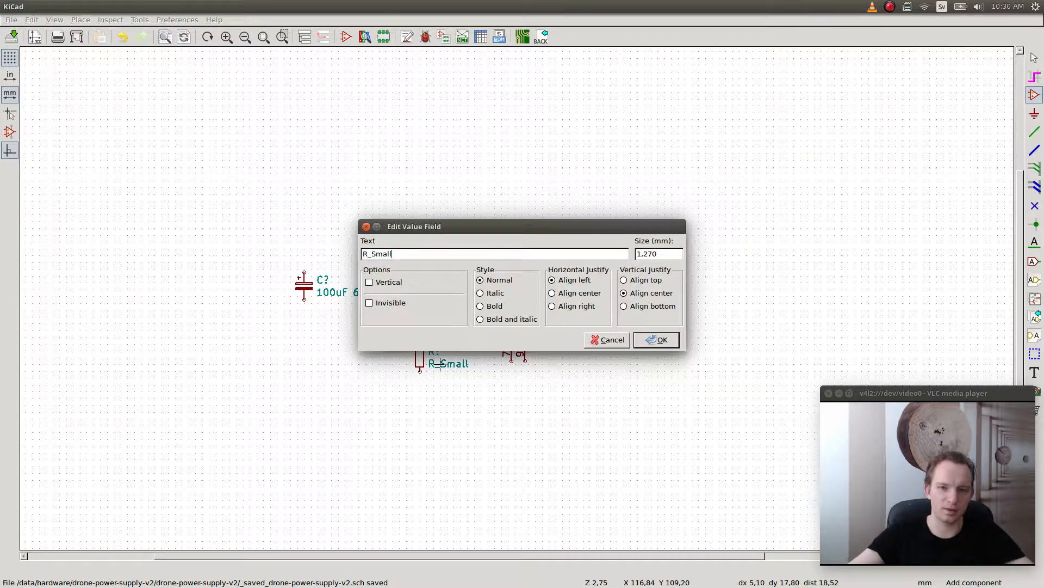
double_click(392, 254)
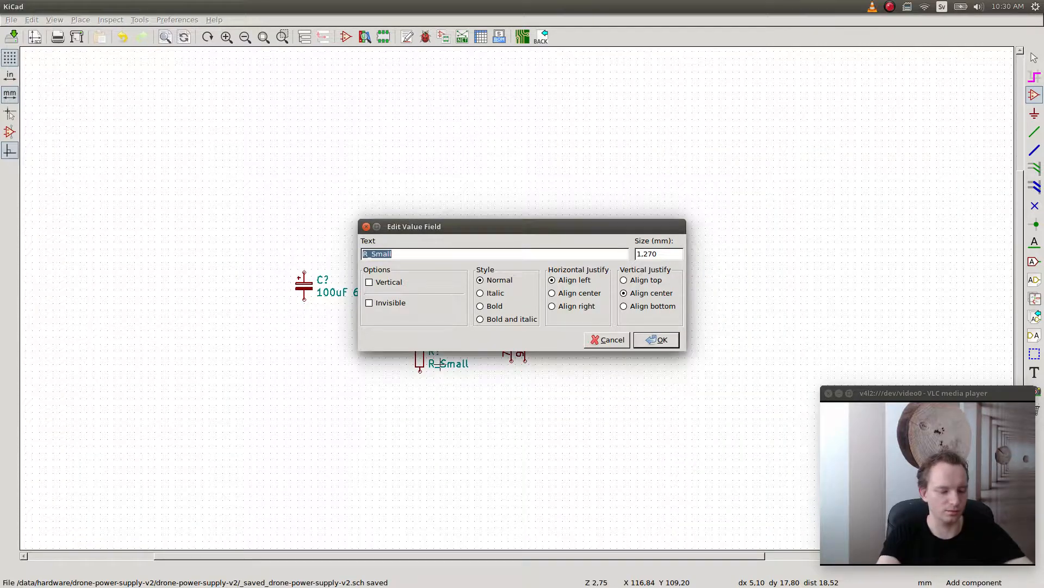
type("84.5k")
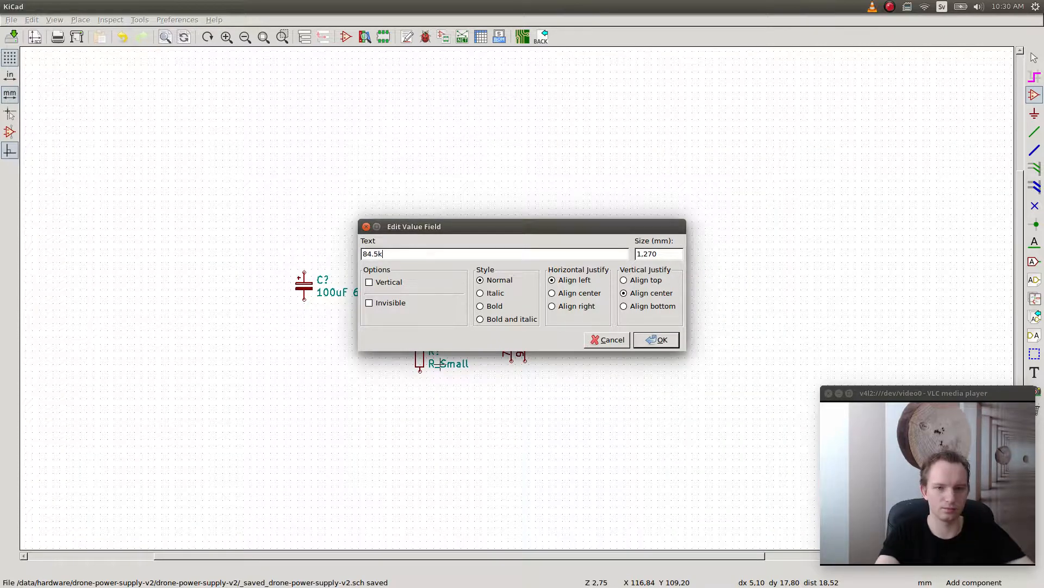
type(" 0")
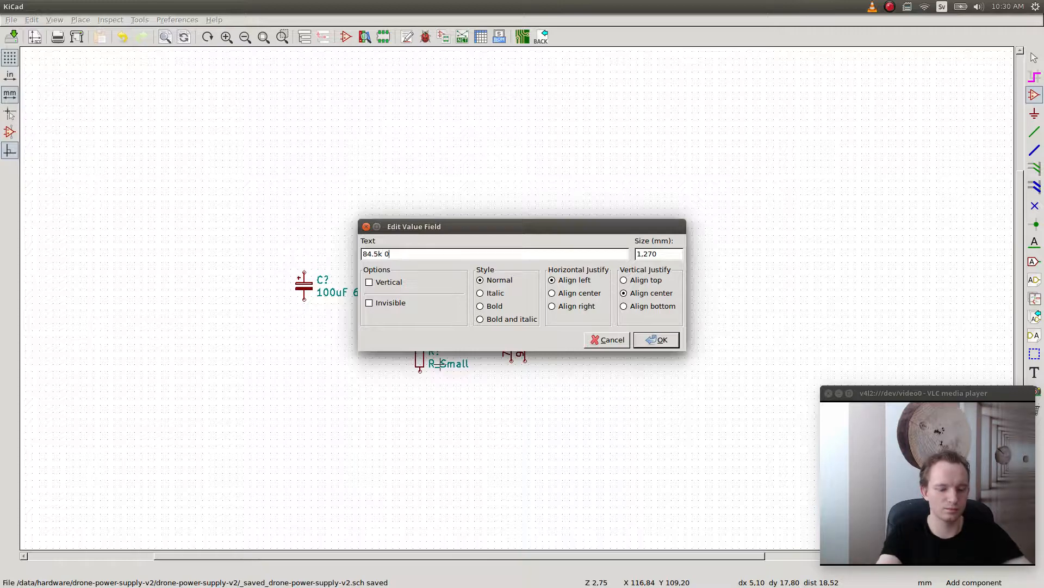
type("603")
key("Return")
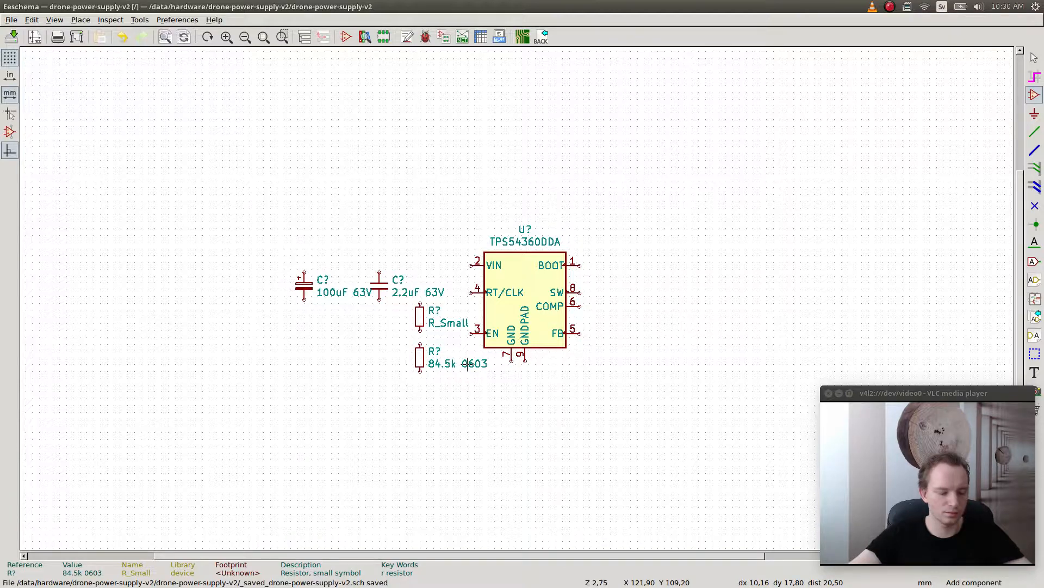
- Remove the 0603 package suffix from the lower resistor's value, leaving 84.5k
key("v")
key("End")
key("BackSpace")
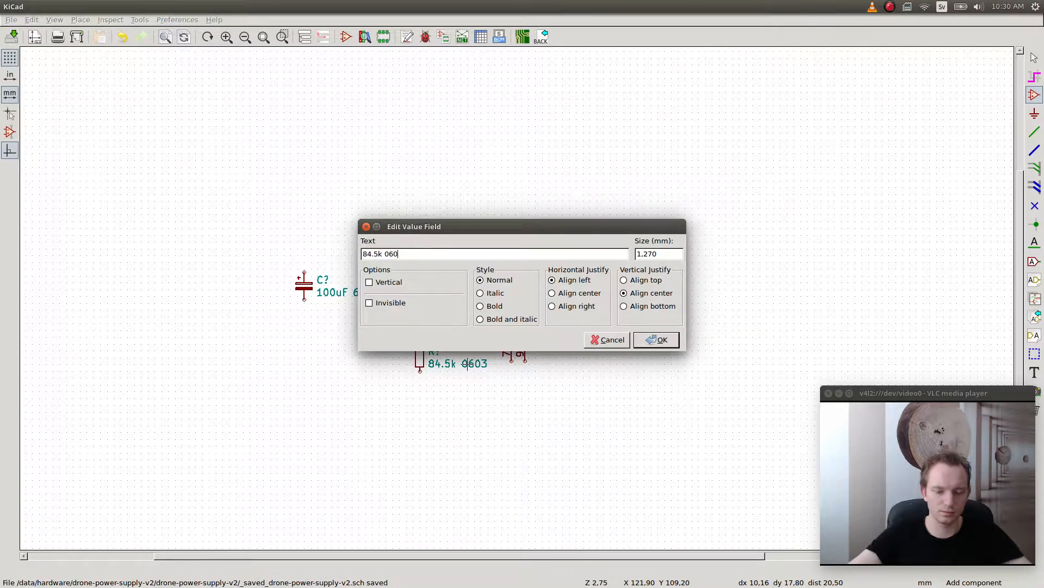
key("BackSpace")
key("BackSpace")
key("BackSpace")
key("BackSpace")
key("Return")
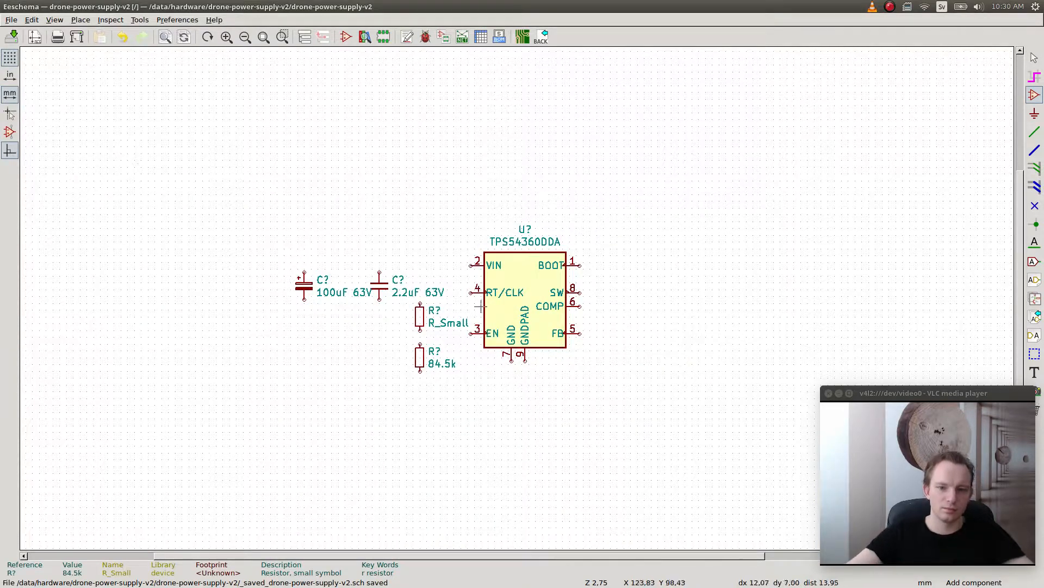
- Set the upper resistor's value to 523k
key("v")
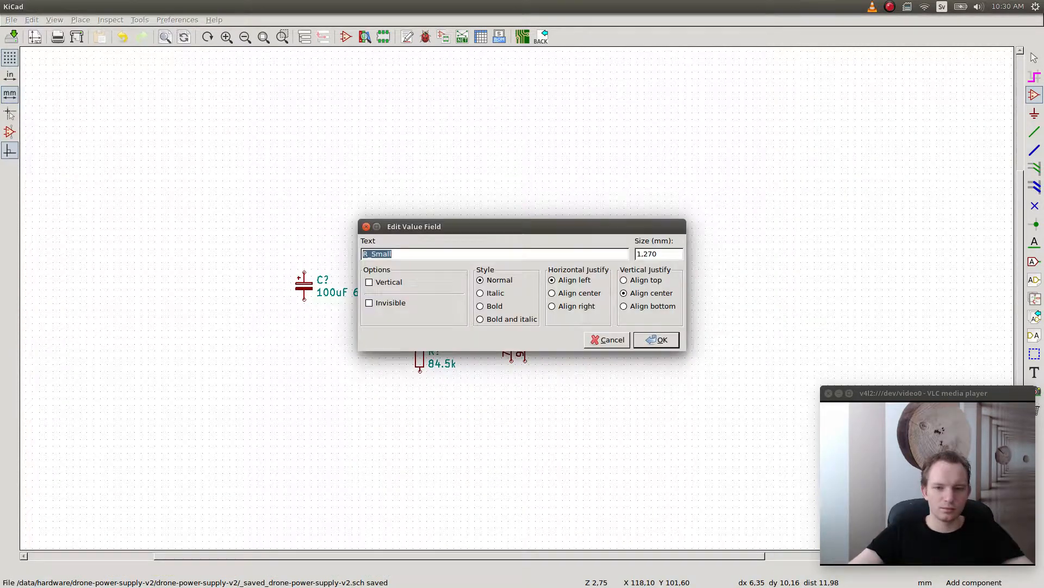
type("5")
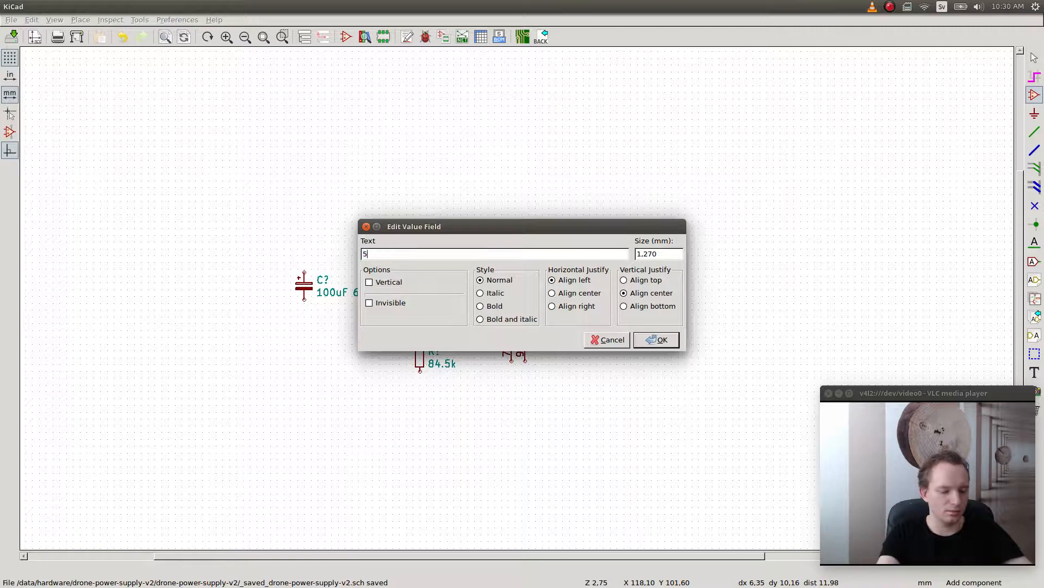
type("23k")
key("Return")
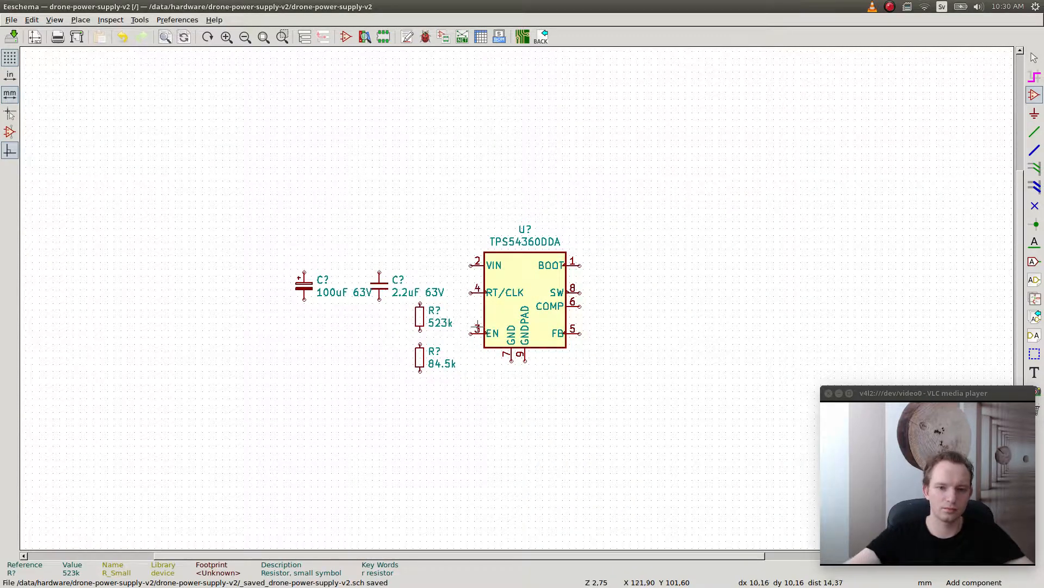
- Move the two input capacitors farther left as a block and shift both resistors slightly upward
left_click_drag(275, 252, 415, 305)
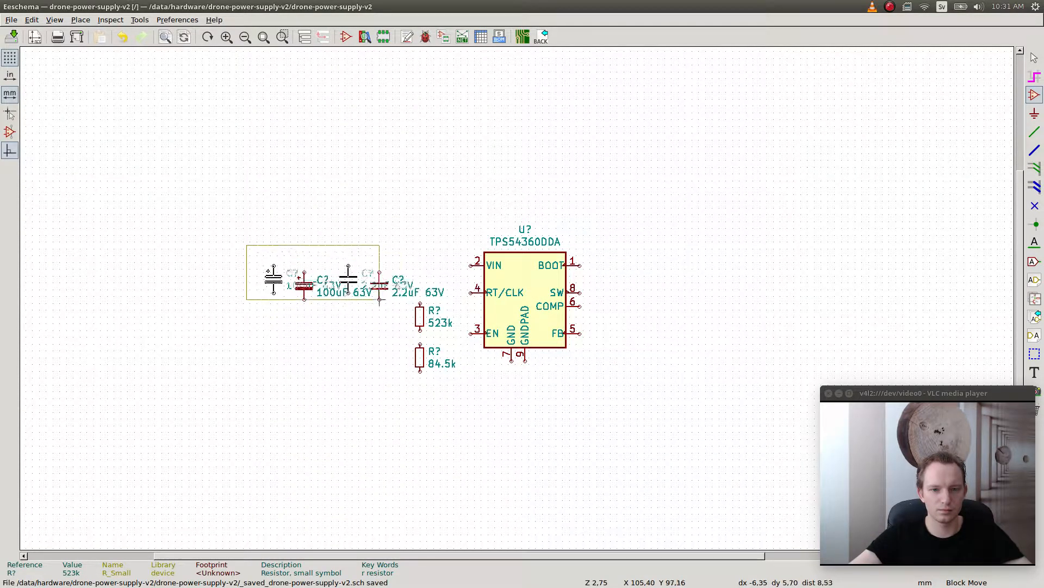
left_click(363, 306)
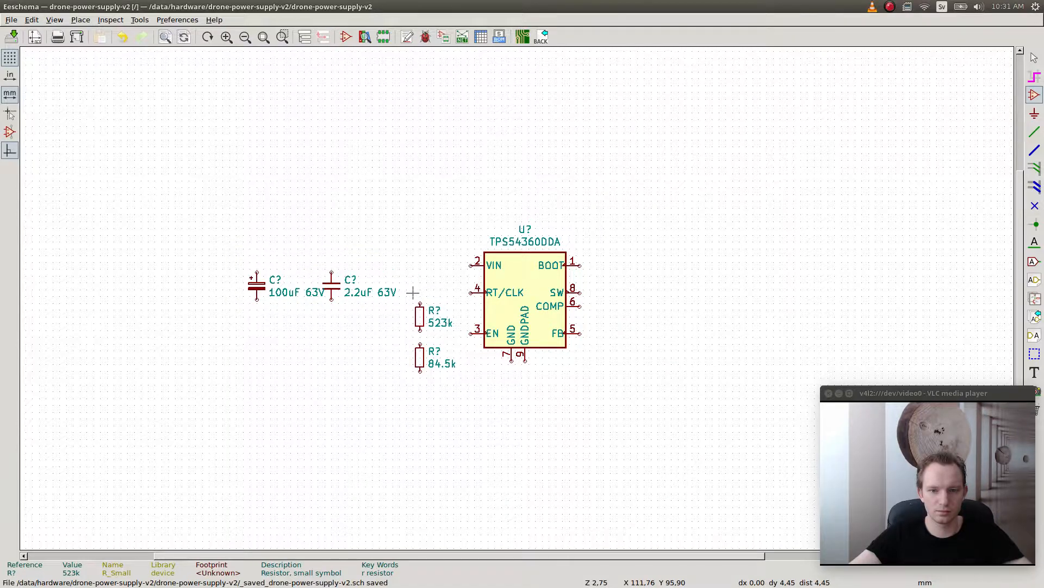
left_click_drag(413, 292, 459, 403)
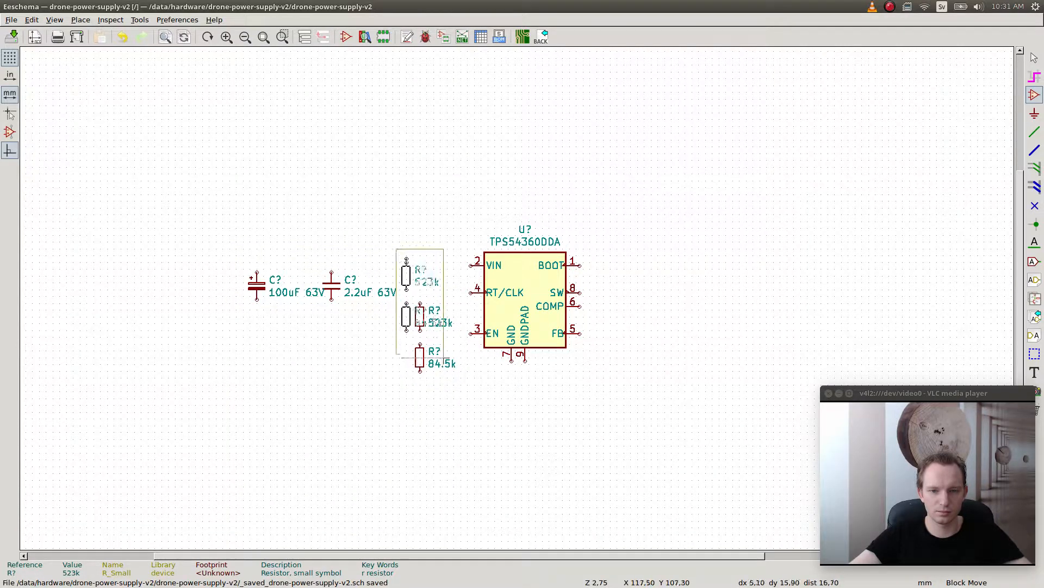
left_click(458, 396)
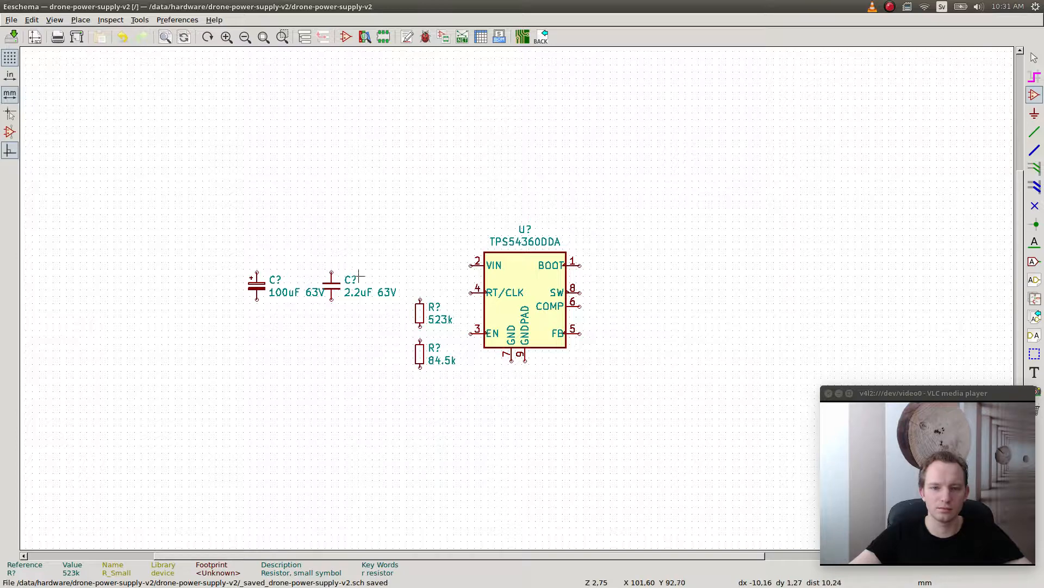
- Shift the 100uF and 2.2uF capacitors slightly farther left to leave more room beside the resistors
left_click_drag(236, 262, 400, 313)
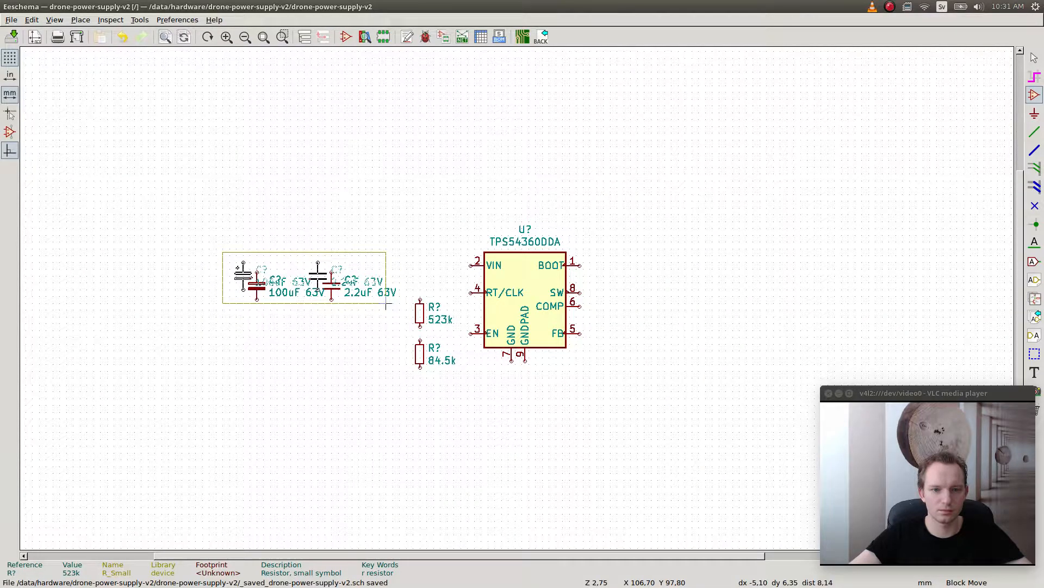
left_click(386, 310)
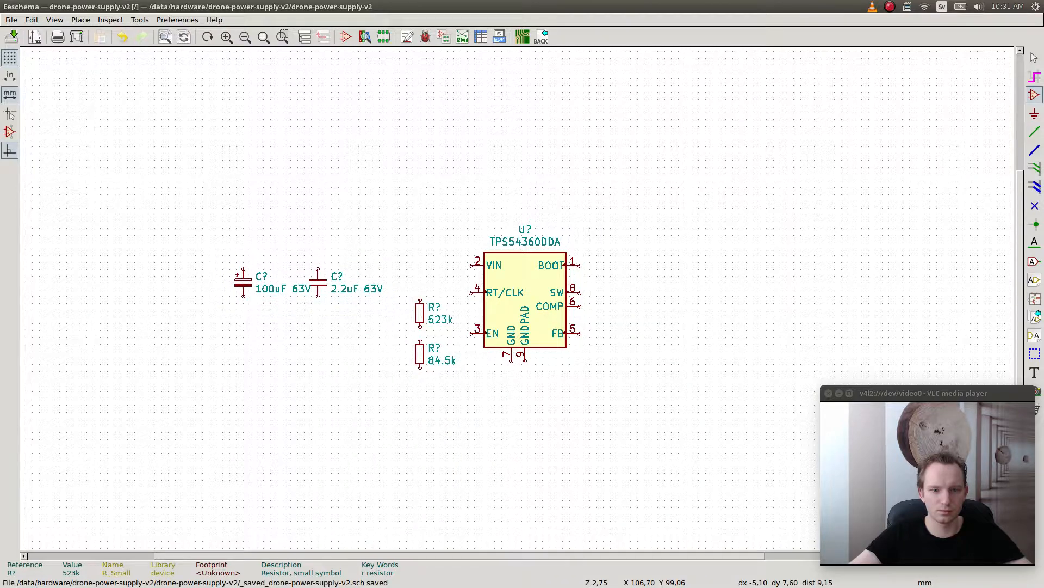
left_click_drag(216, 252, 386, 312)
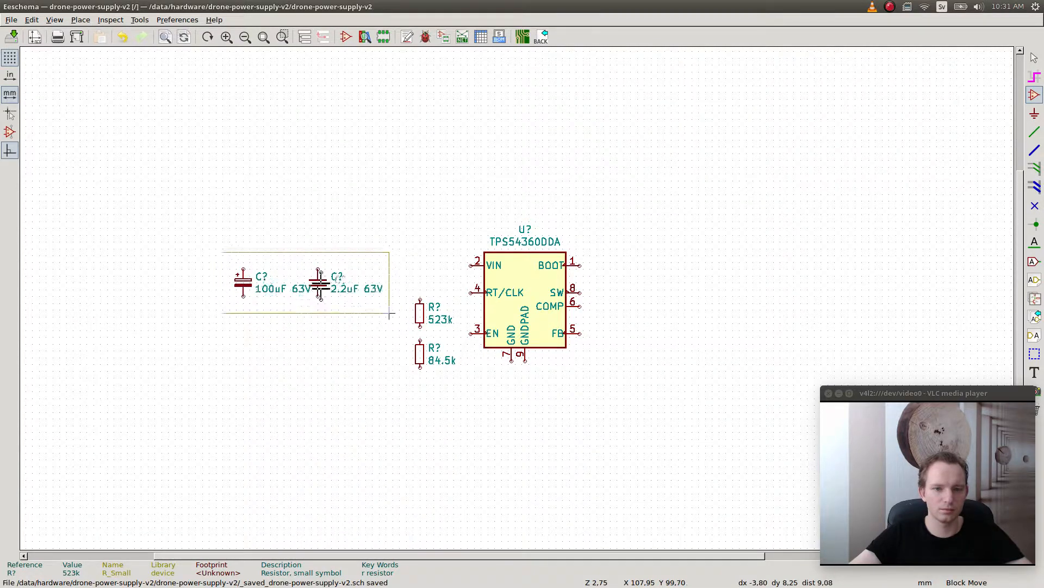
left_click(386, 314)
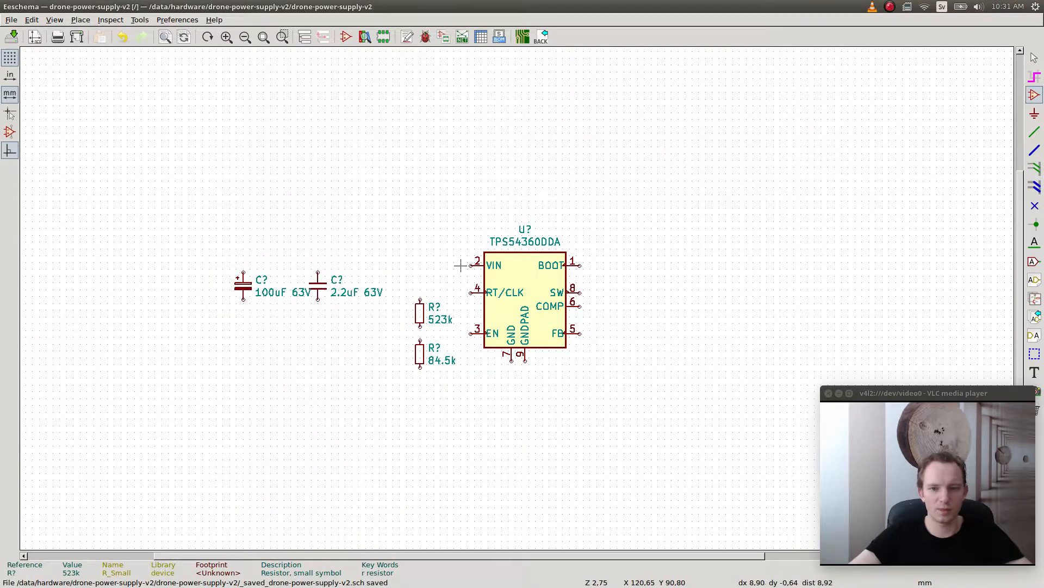
- Search the TPS54360 datasheet for "frequency" and read the section on selecting the switching frequency
key("alt+Tab")
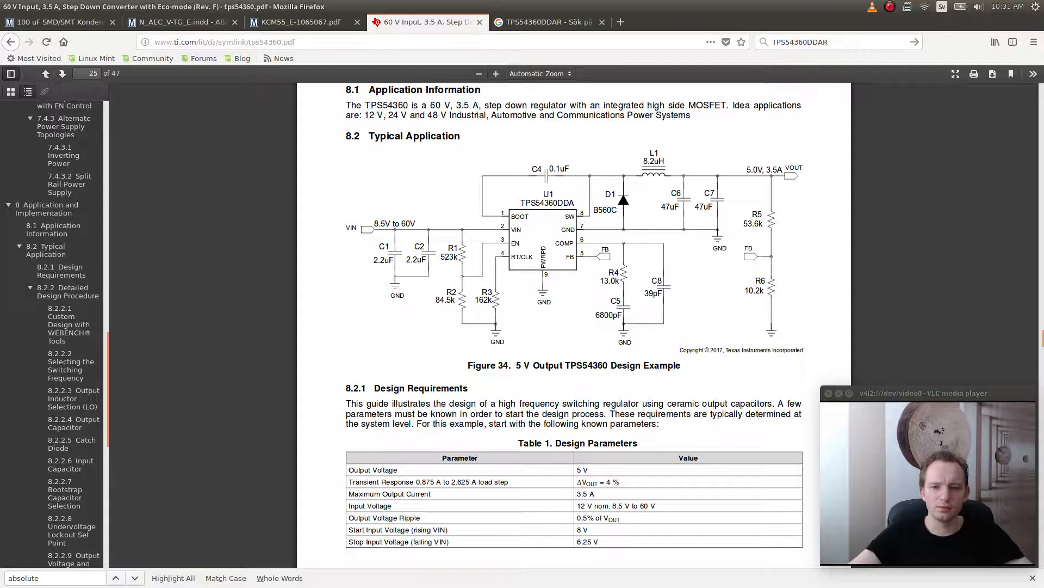
scroll(574, 326, "down", 3)
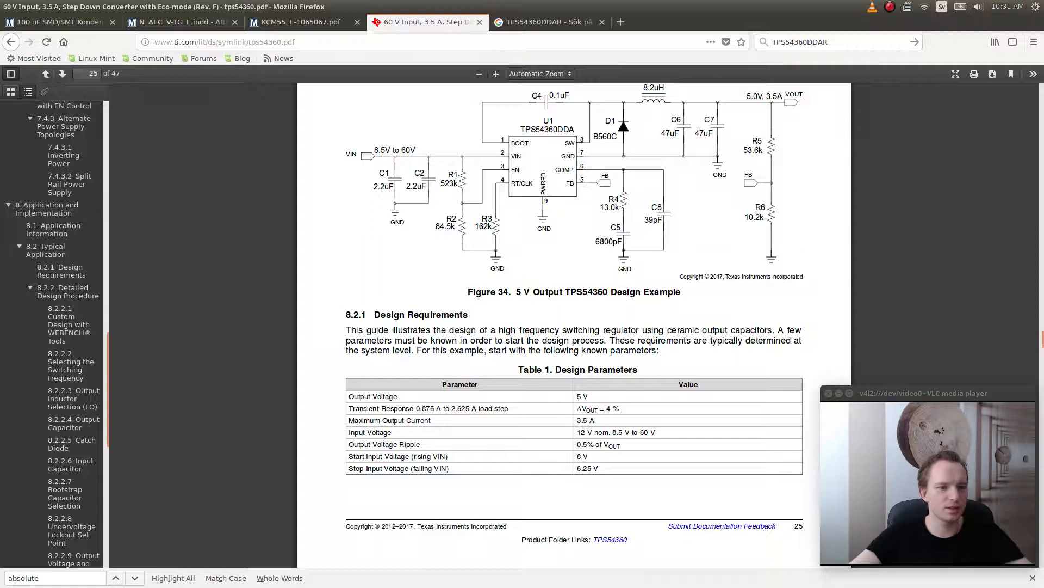
scroll(55, 327, "up", 8)
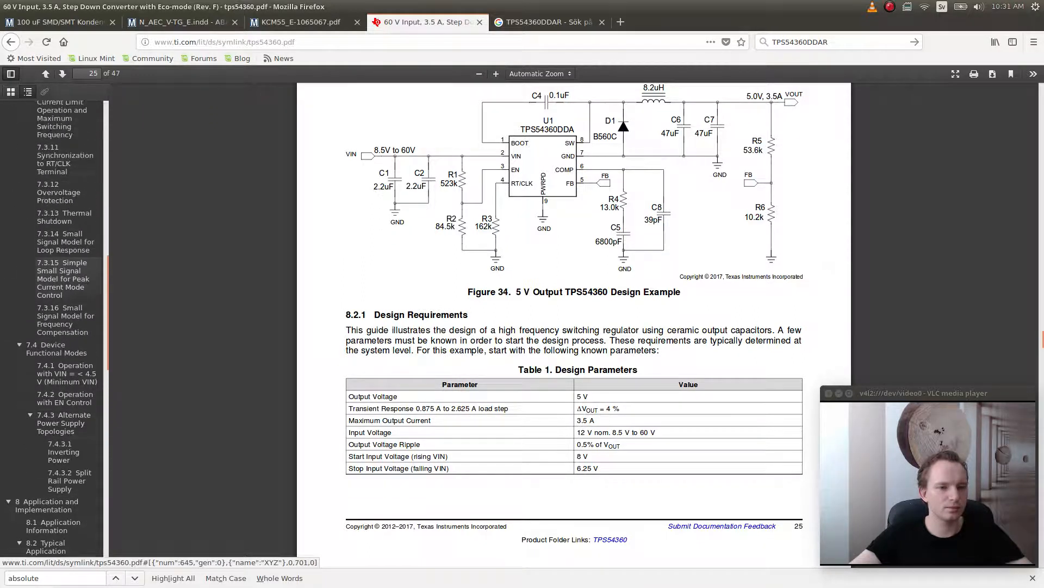
scroll(54, 326, "up", 8)
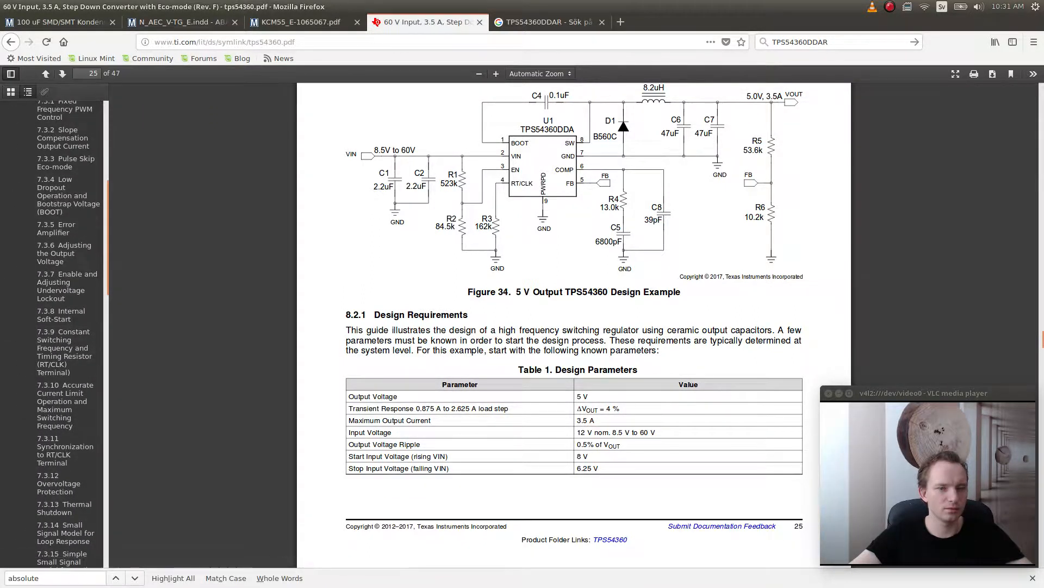
key("ctrl+f")
type("fr")
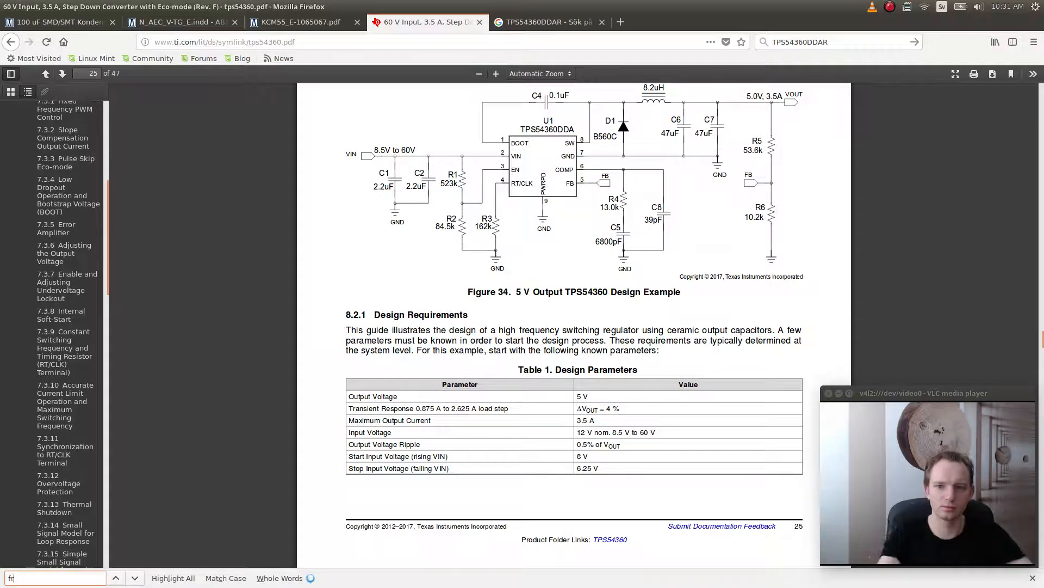
type("equency")
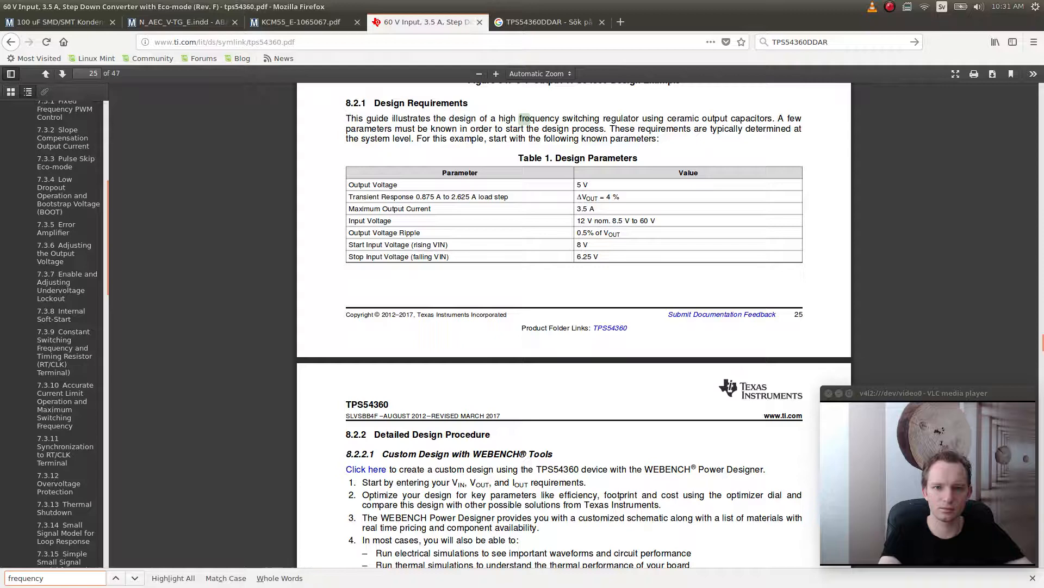
key("Return")
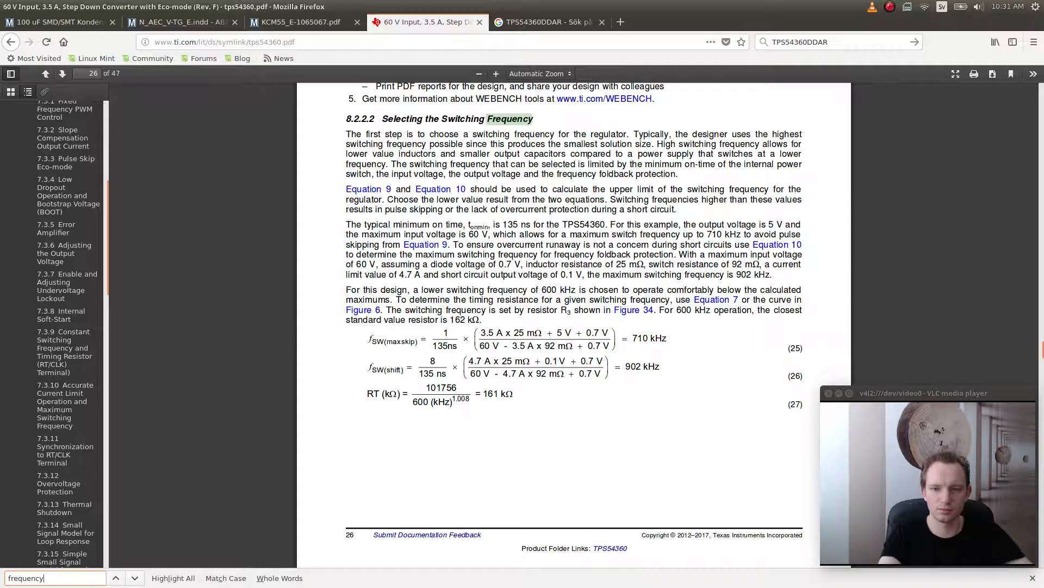
key("Return")
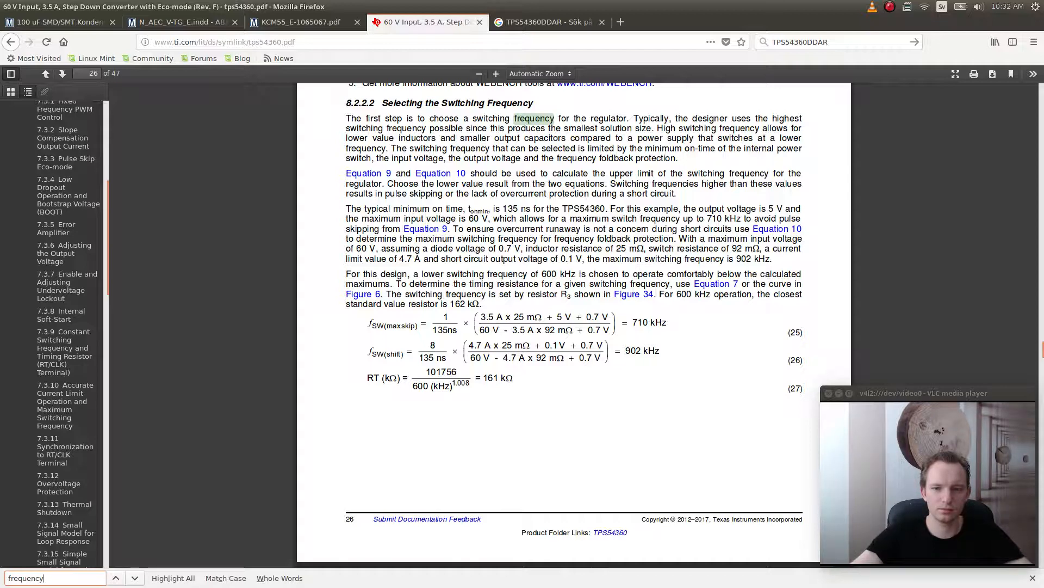
- Check the timing resistor R3 in the datasheet's Figure 34 and return to the switching frequency section
left_click(634, 295)
scroll(574, 326, "up", 5)
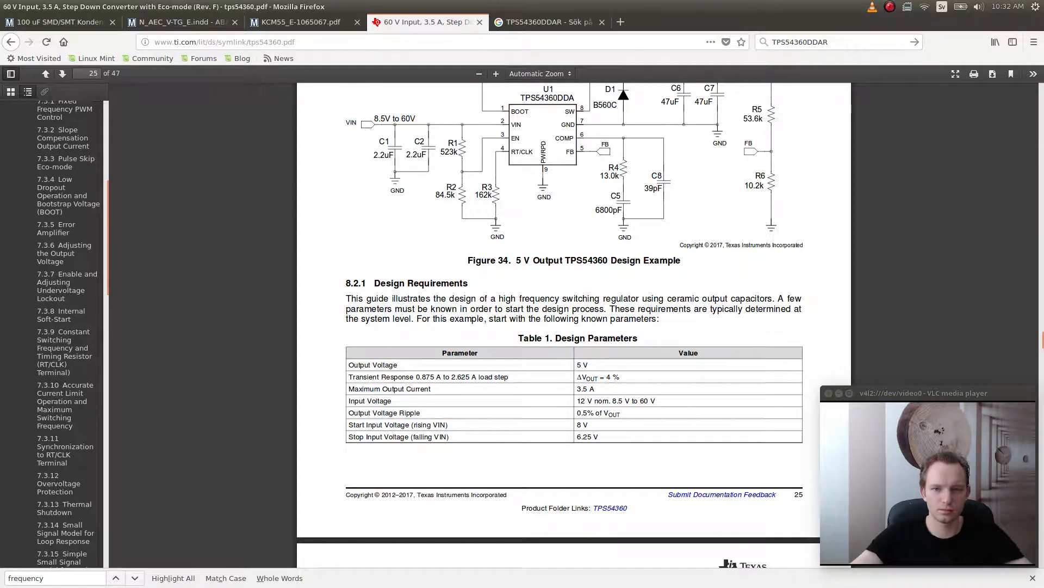
key("alt+Left")
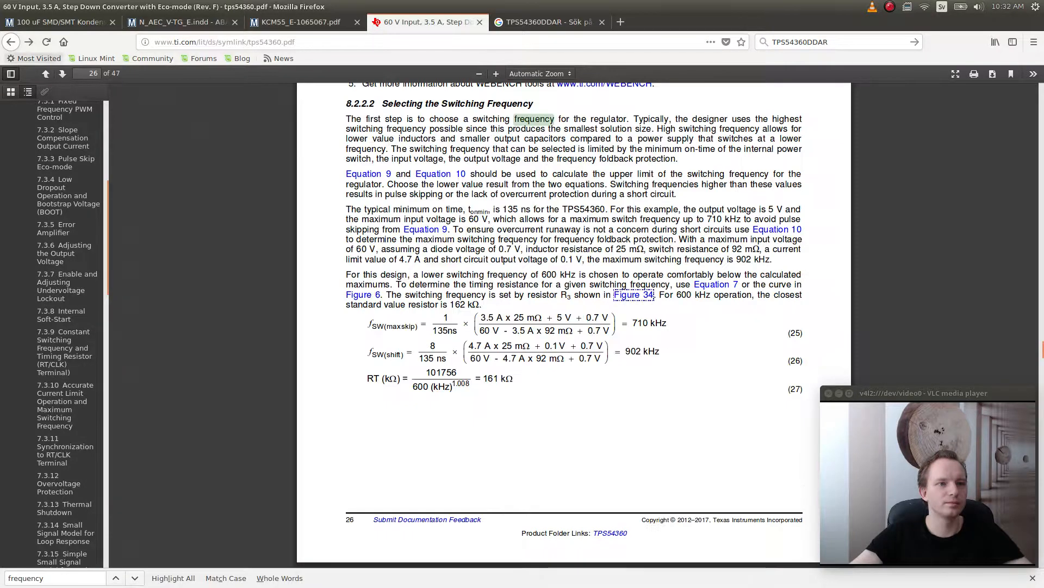
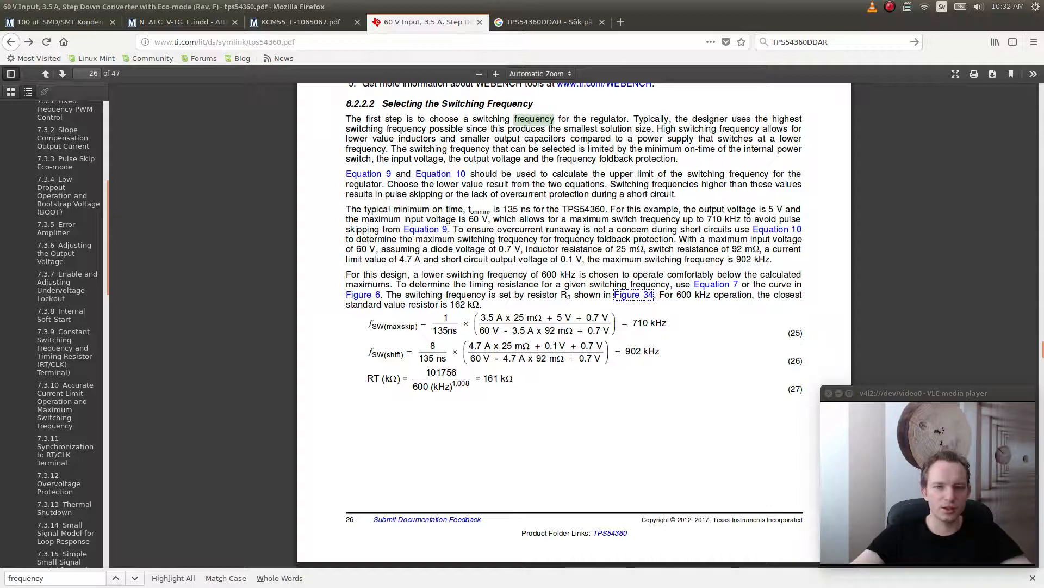
- Back in the schematic, place a copy of the 523k resistor to its left and set the copy's value to 162k
key("alt+Tab")
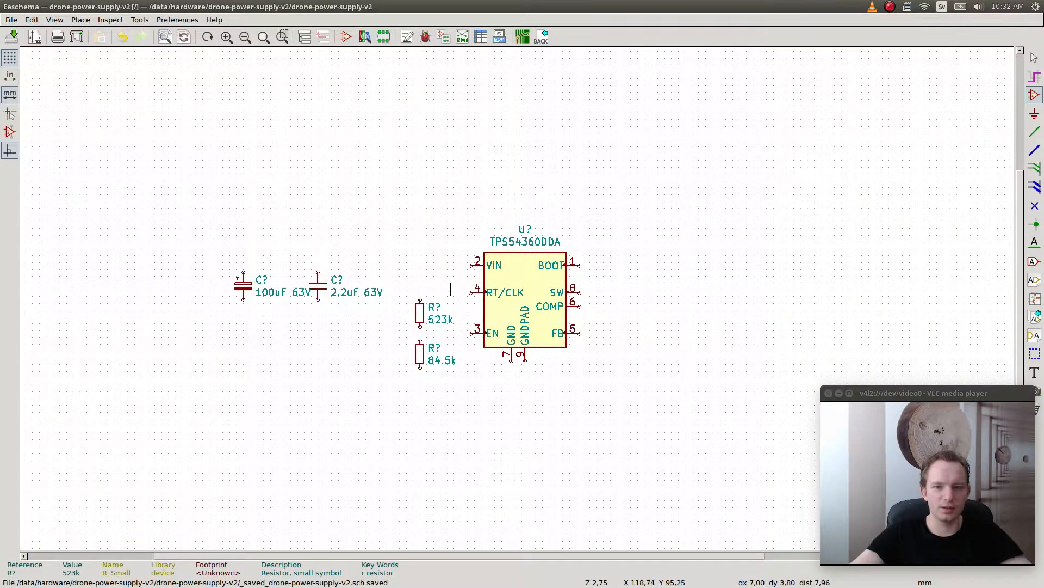
key("m")
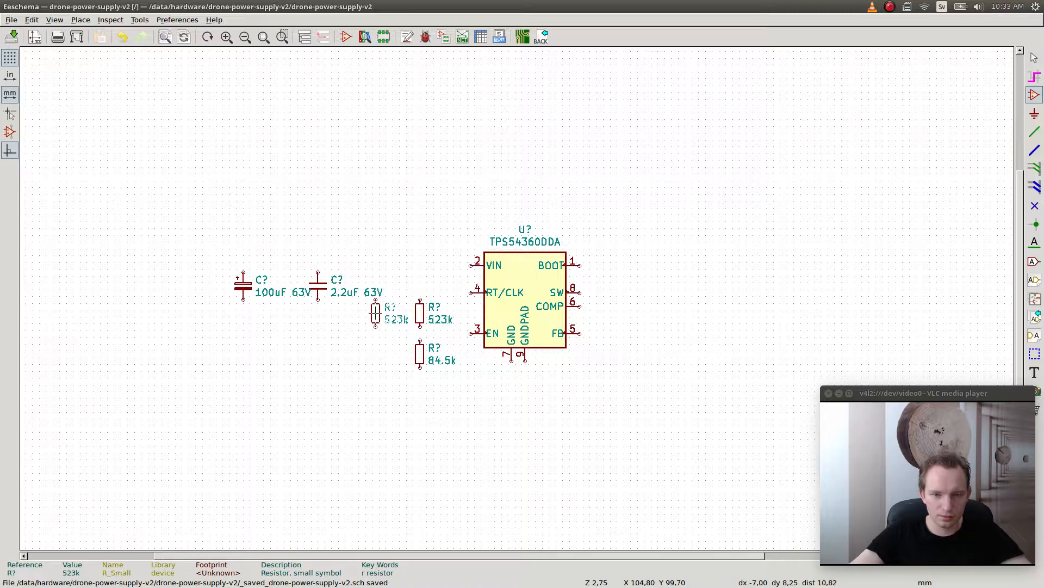
type("v")
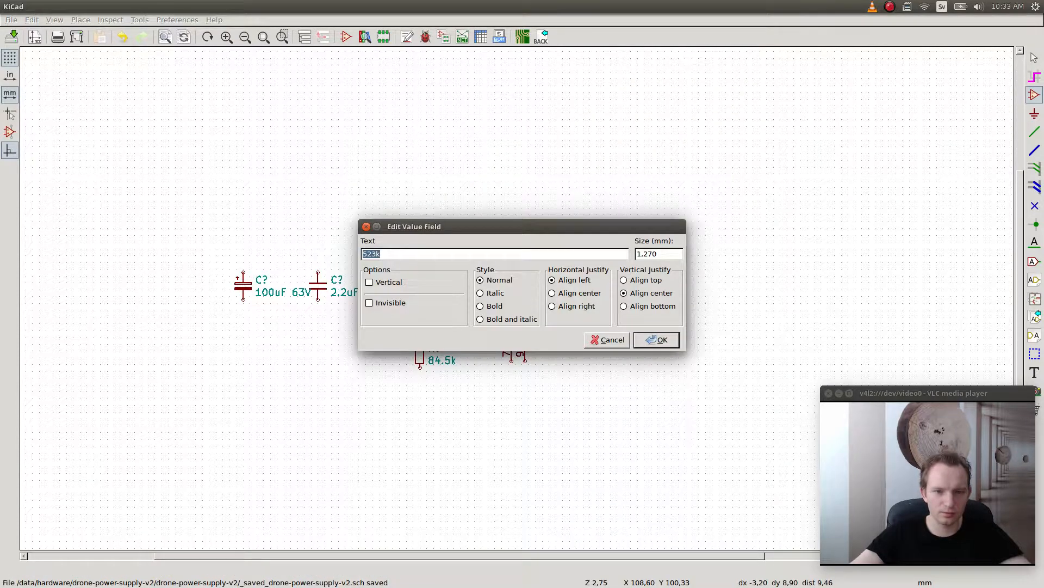
type("162k")
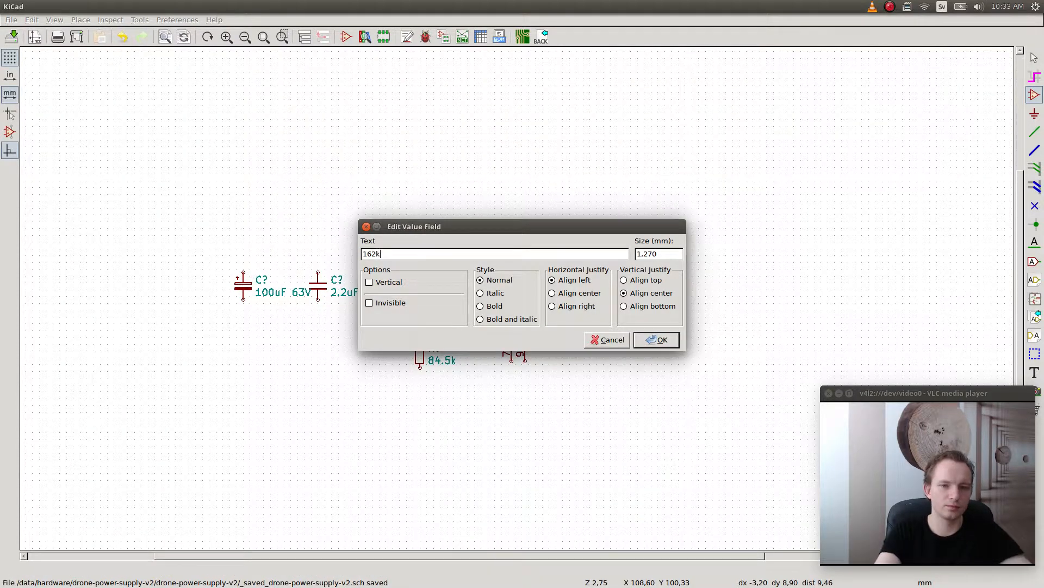
key("Return")
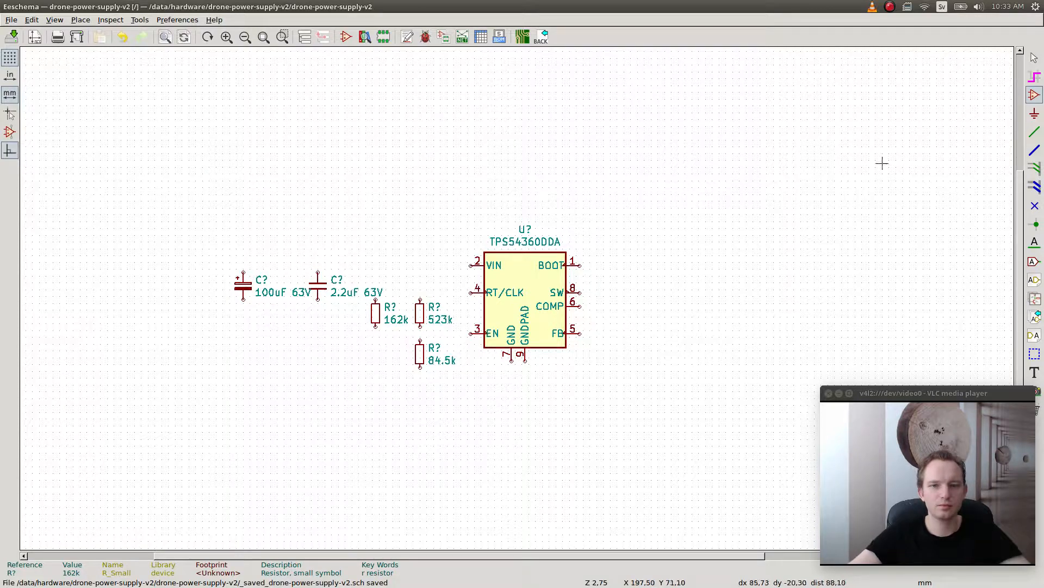
- Wire the VIN pin leftward past both input capacitors and connect the capacitors' upper pins to that line
left_click(1035, 132)
left_click(471, 264)
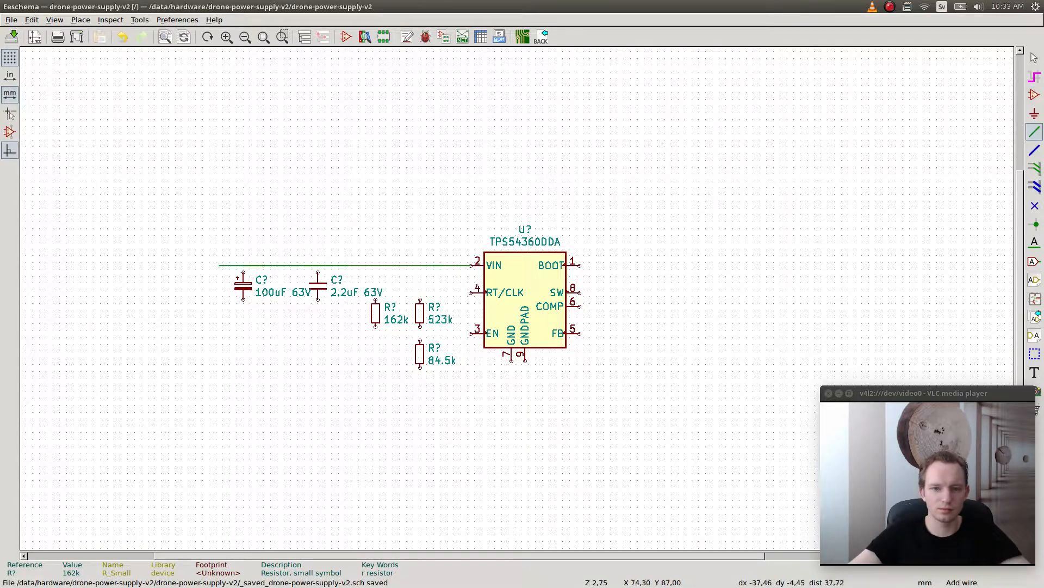
double_click(202, 265)
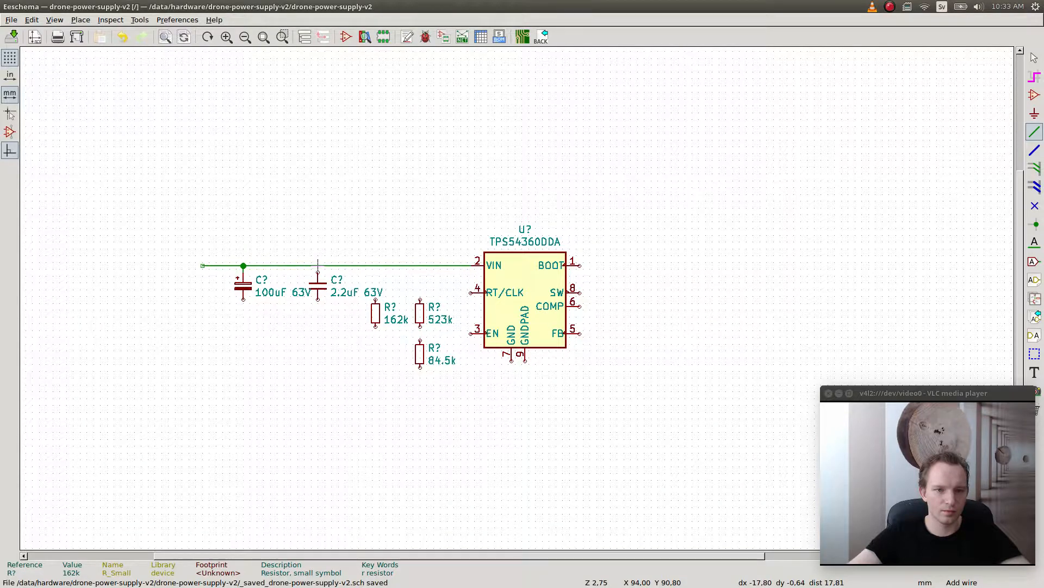
- Run a ground wire from the 2.2uF capacitor under the chip to GNDPAD, joining the GND pin and the 84.5k resistor's lower end
left_click(318, 299)
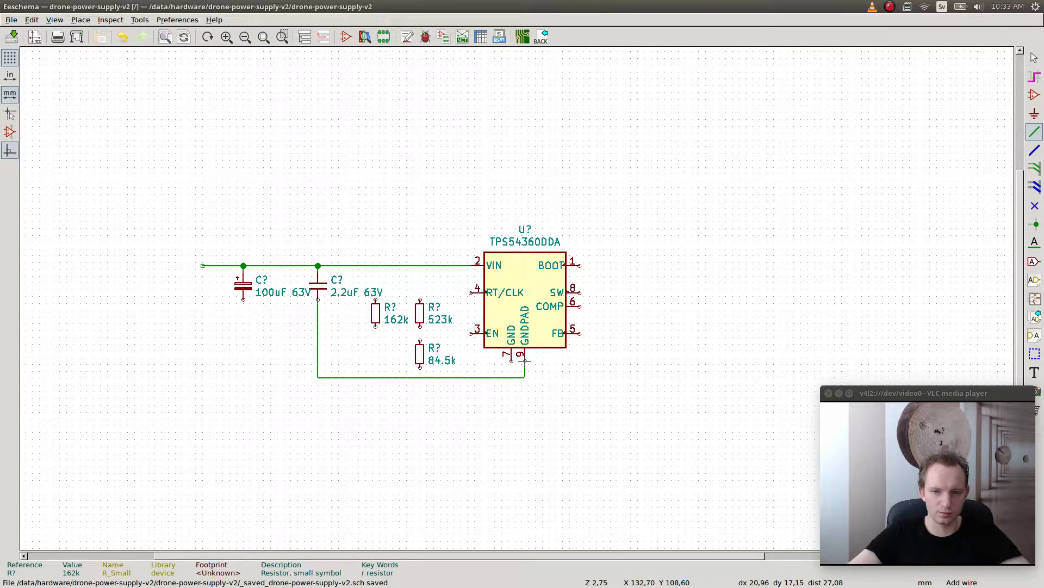
left_click(511, 378)
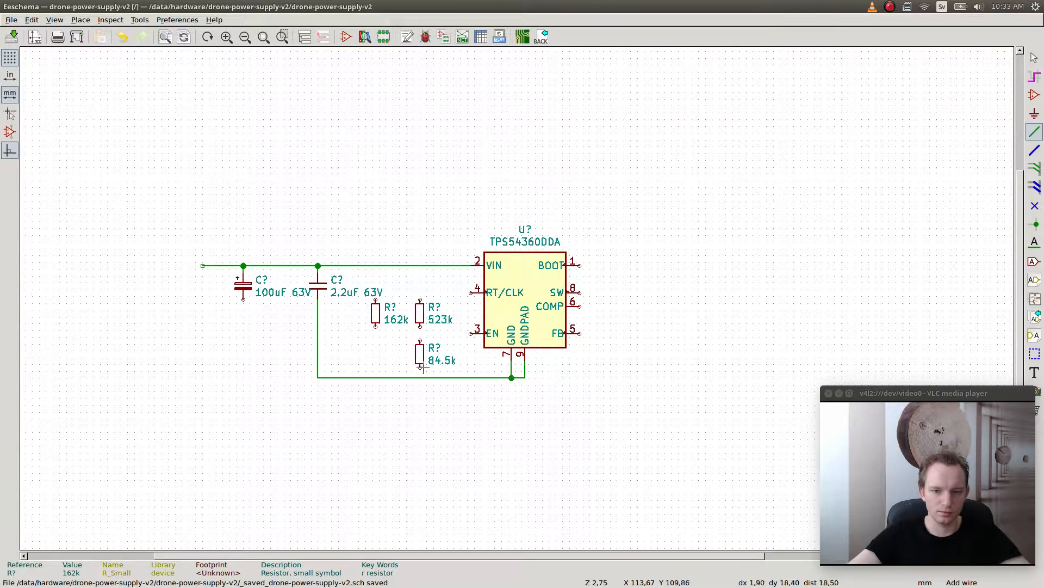
left_click(420, 377)
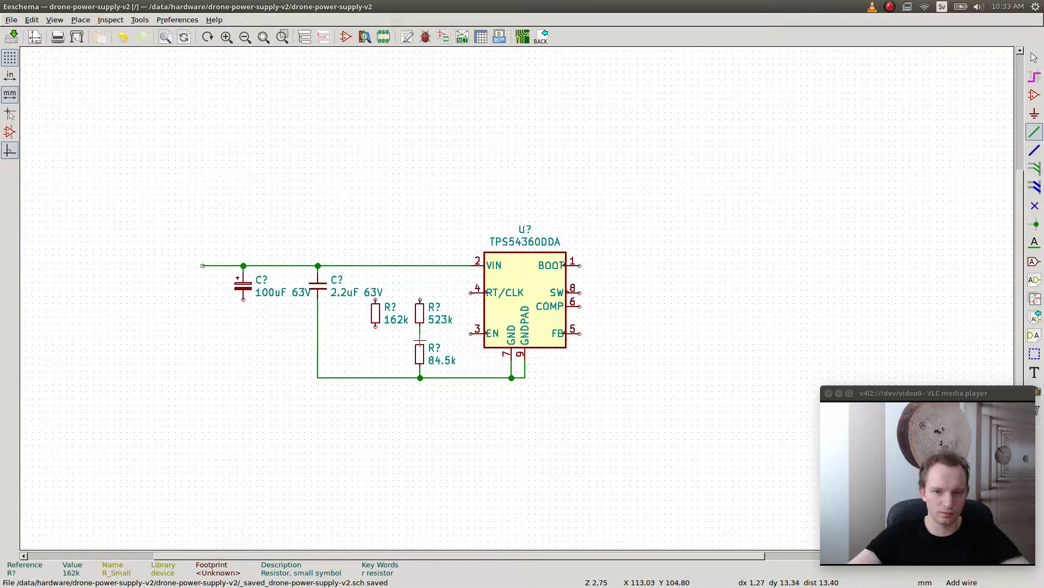
- Connect the 523k and 84.5k divider's midpoint to EN and wire the 523k resistor's upper end to the VIN line
left_click(472, 333)
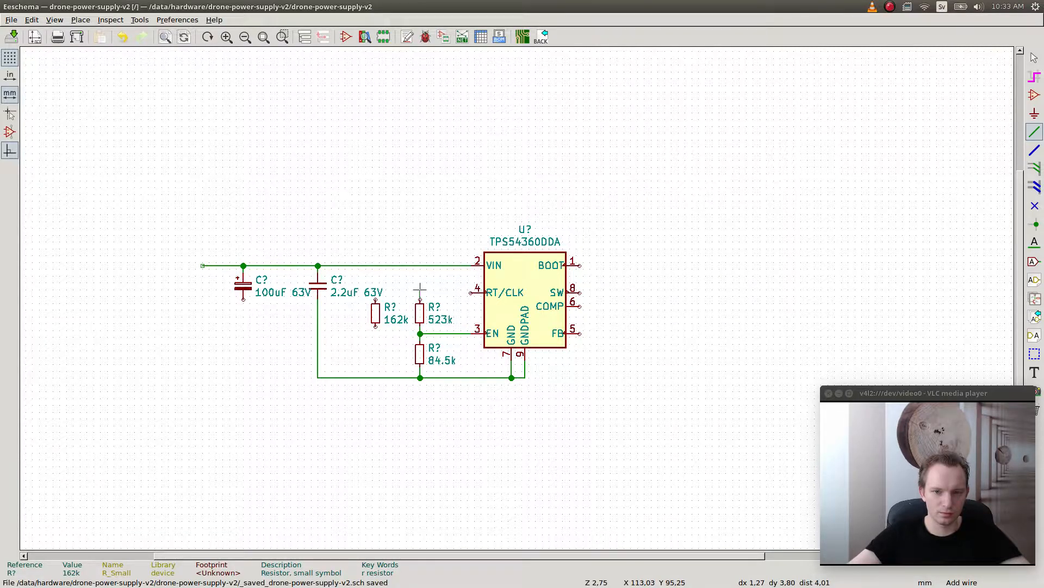
left_click(471, 293)
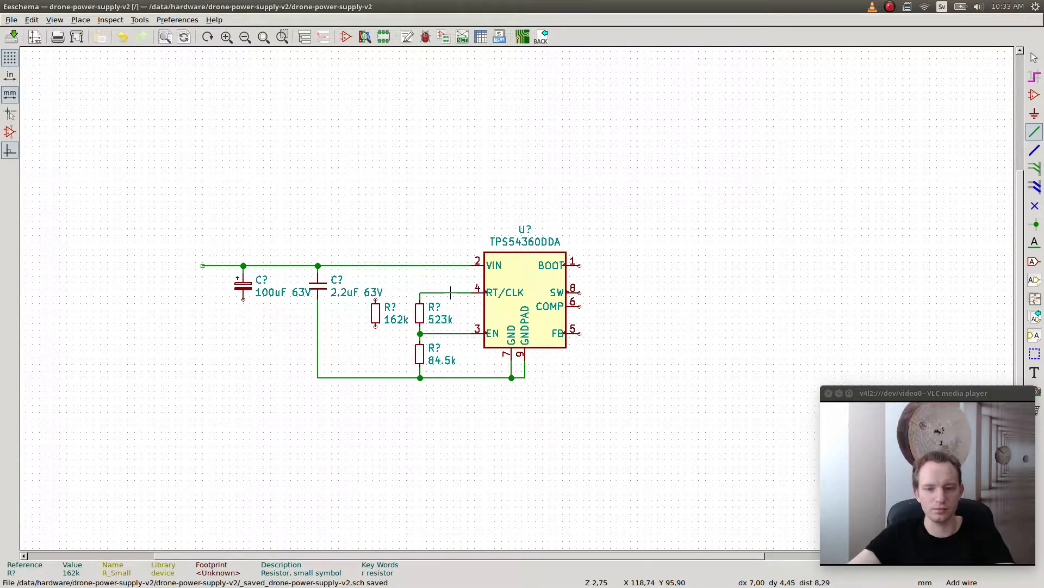
key("Delete")
left_click(420, 292)
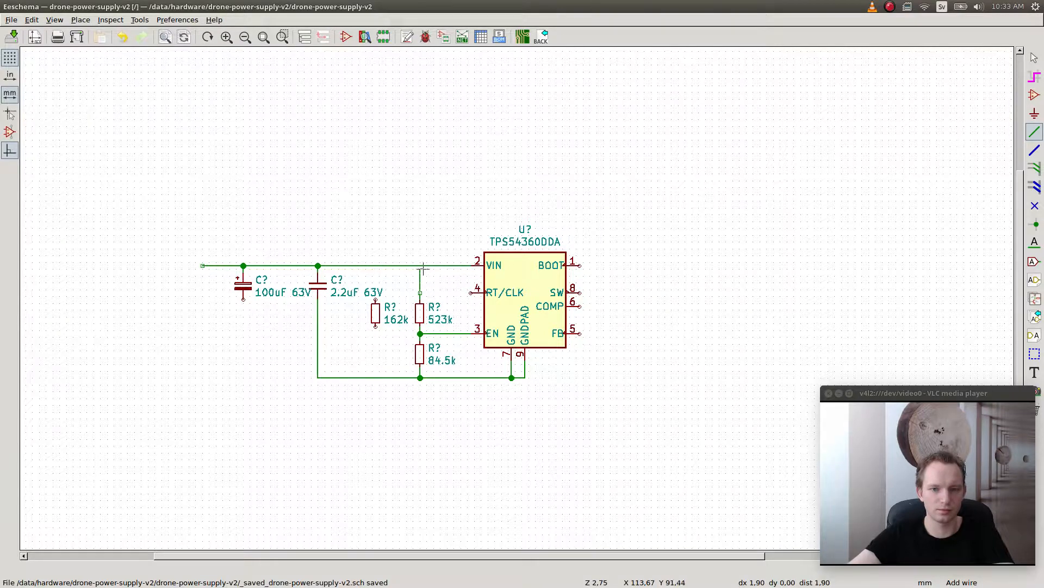
left_click(420, 265)
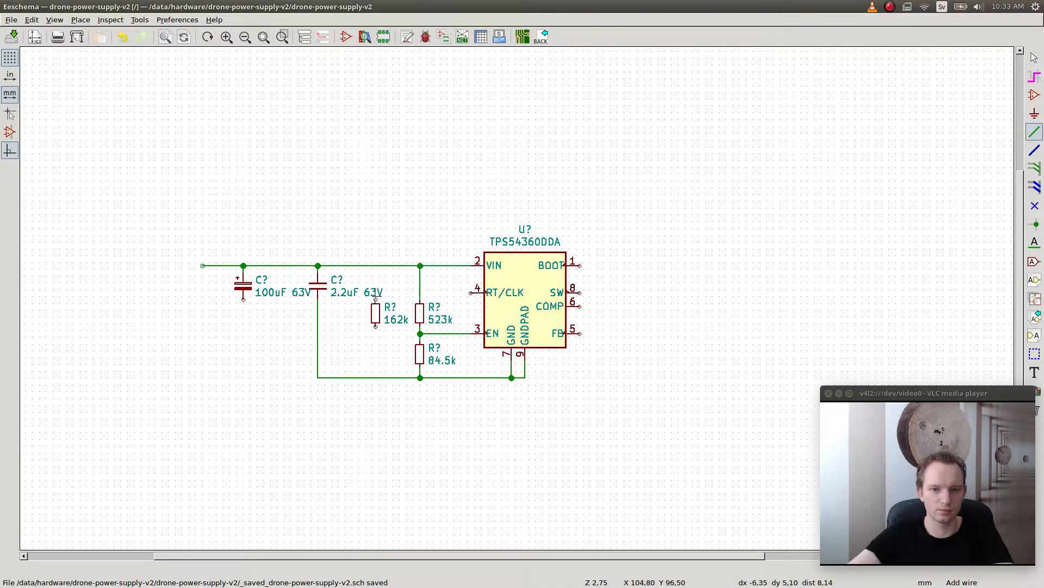
- Wire the 162k resistor's upper end to RT/CLK and its lower end to the ground line
left_click(376, 293)
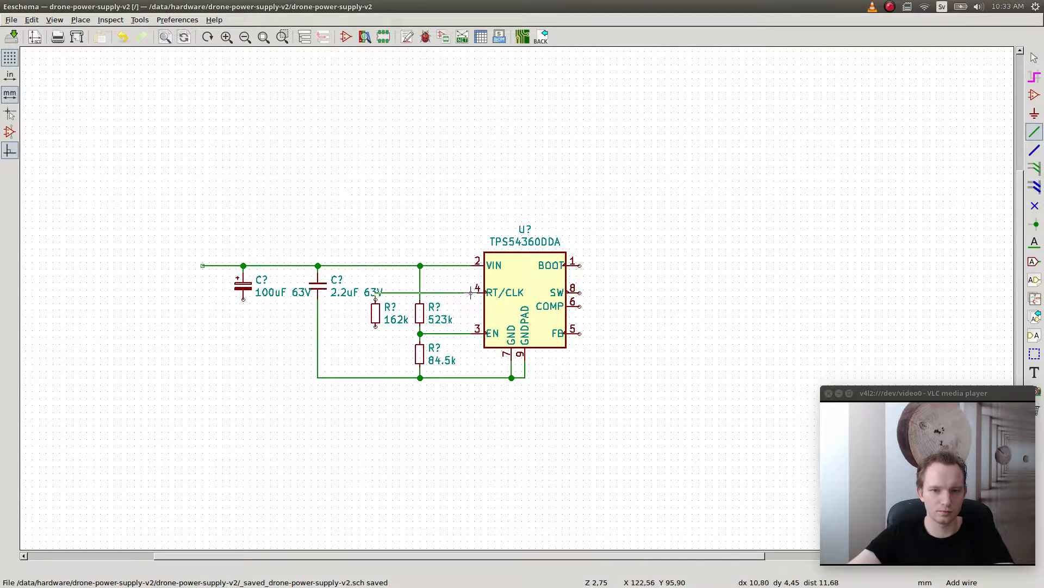
left_click(375, 327)
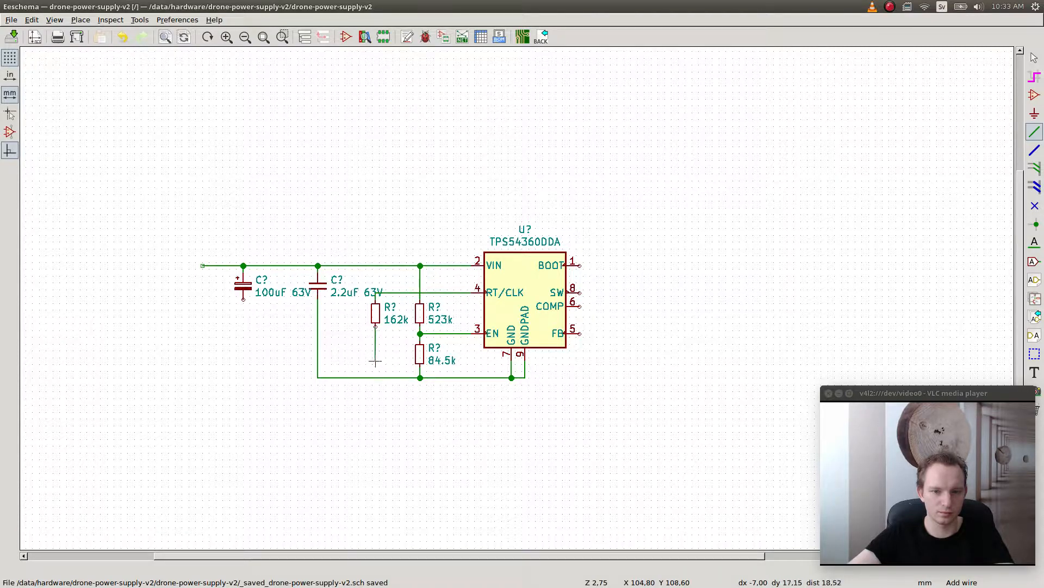
left_click(375, 377)
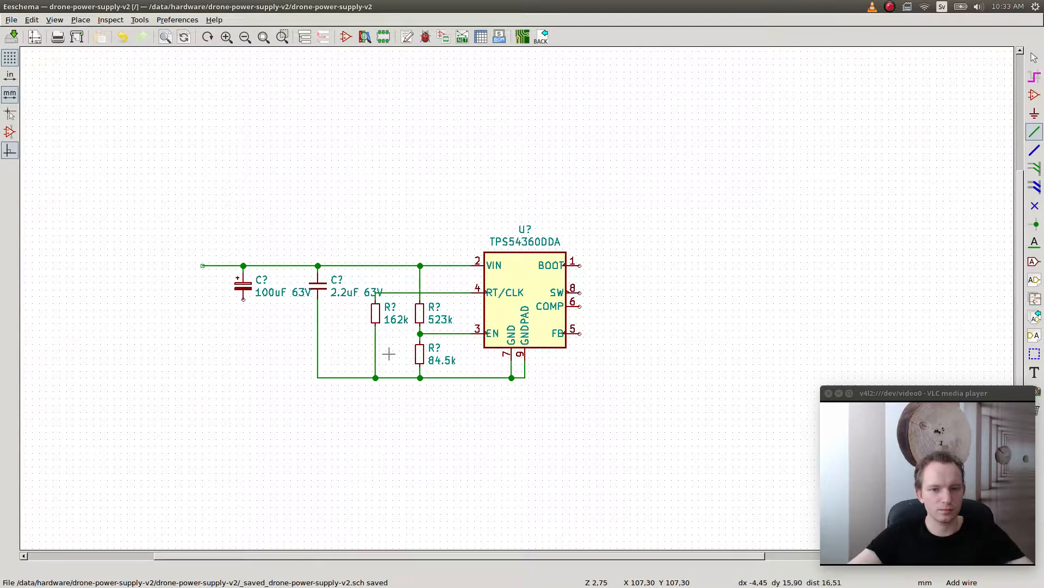
key("Escape")
- Shift the 162k resistor and both input capacitors lower between the VIN and ground lines, keeping their wires attached
left_click_drag(375, 313, 375, 333)
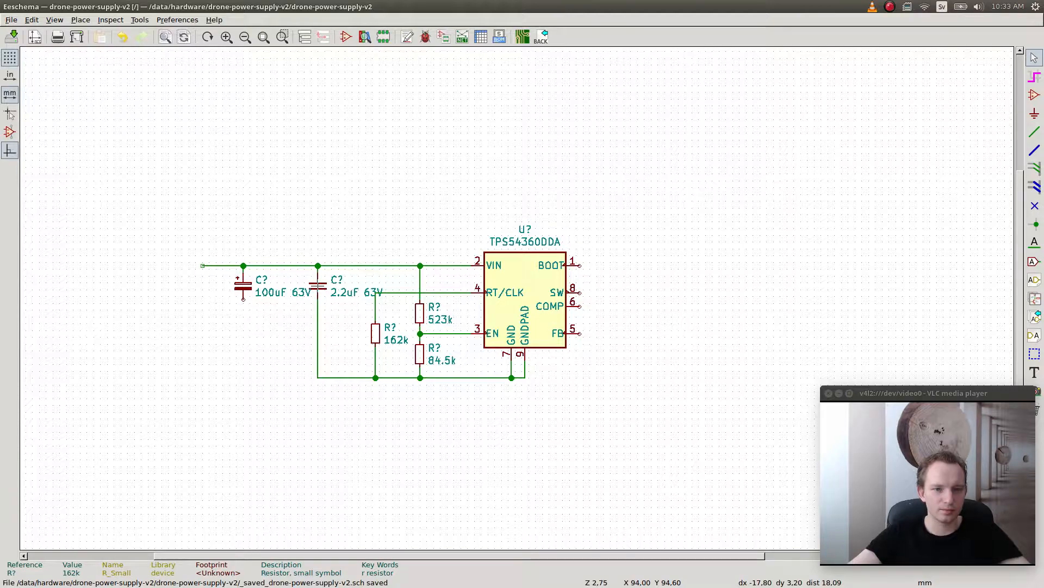
left_click_drag(318, 285, 318, 310)
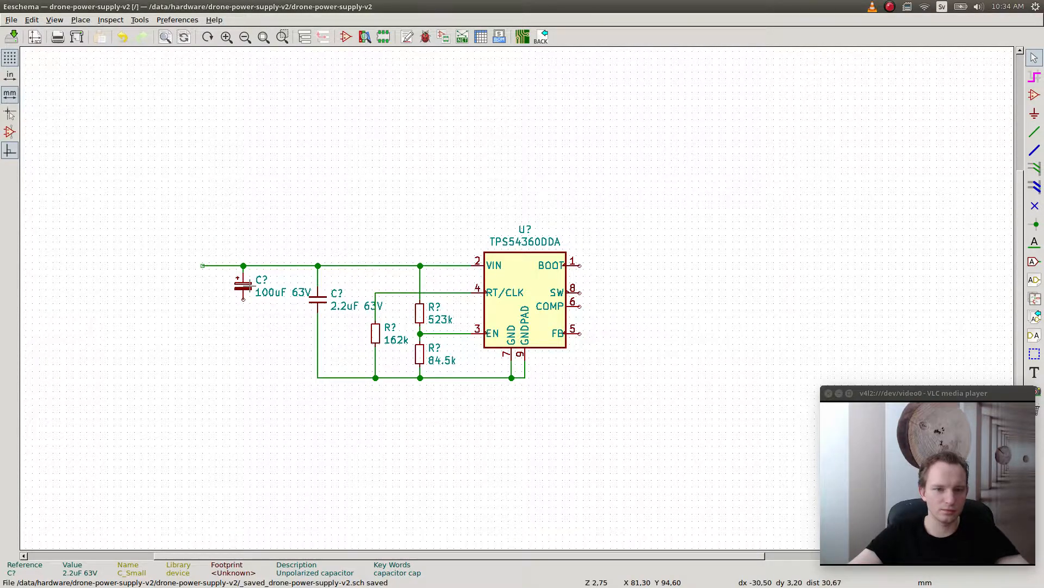
key("g")
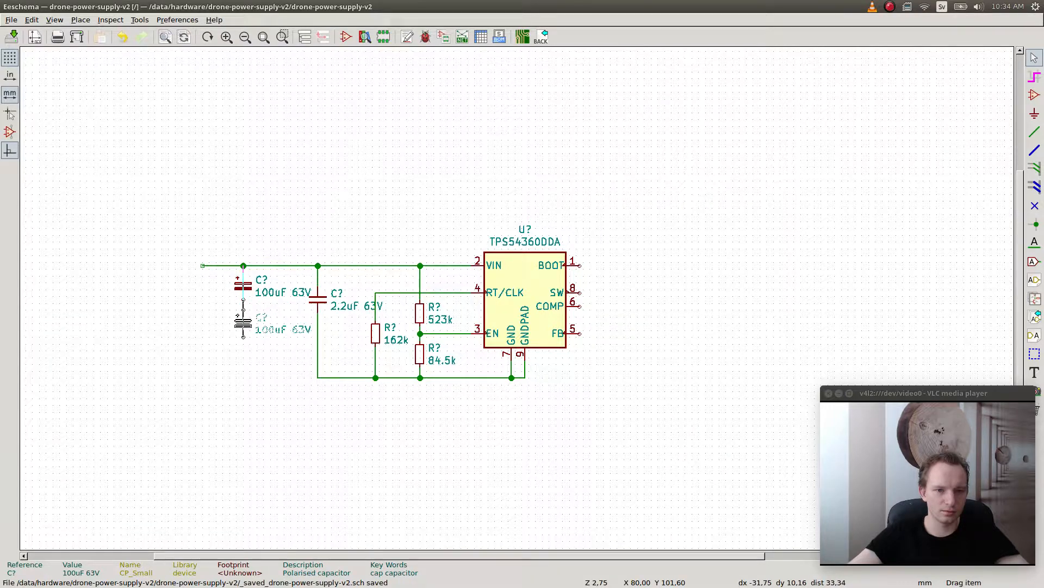
left_click(244, 317)
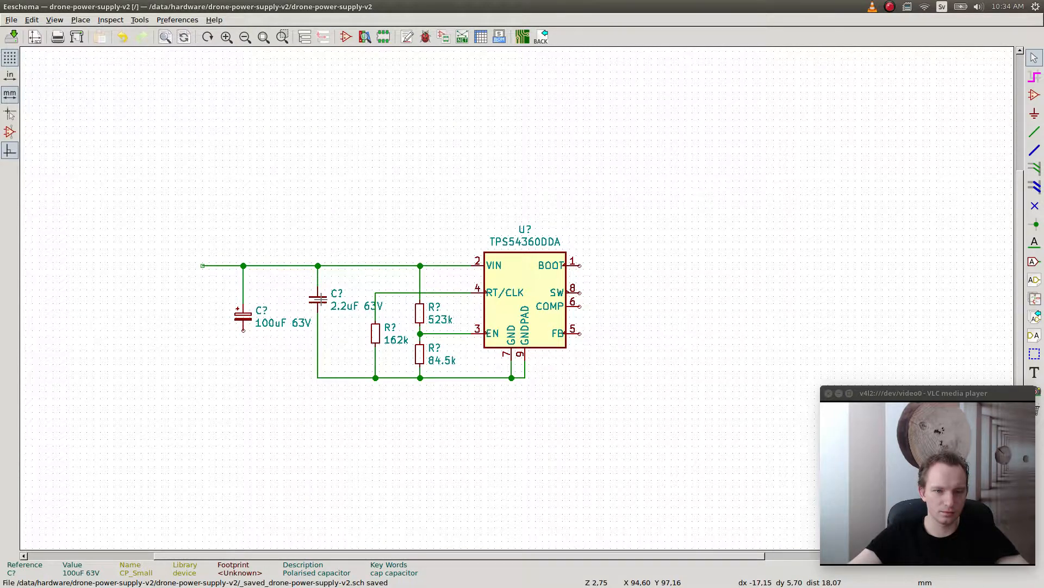
key("g")
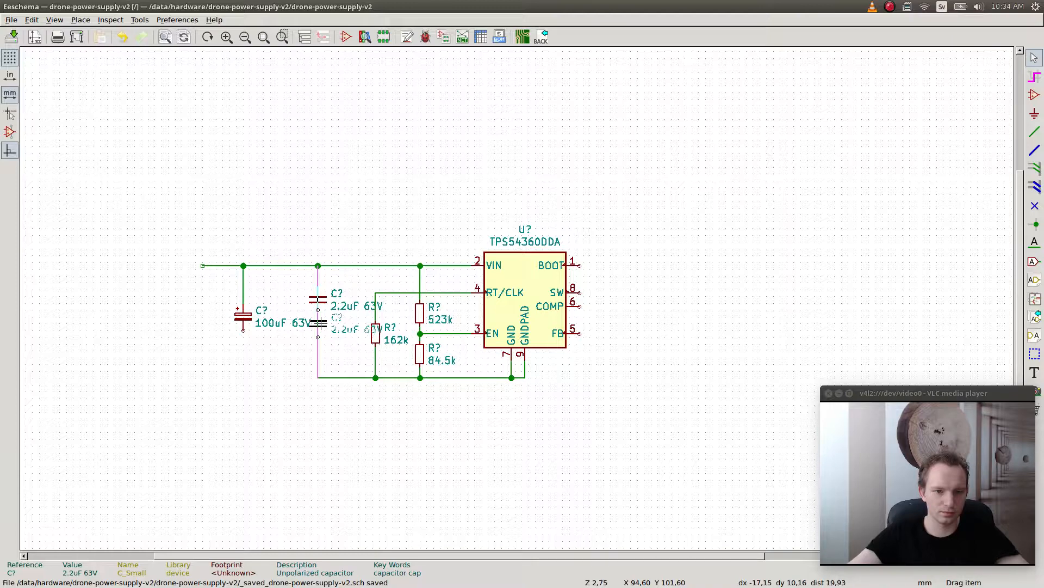
left_click(340, 323)
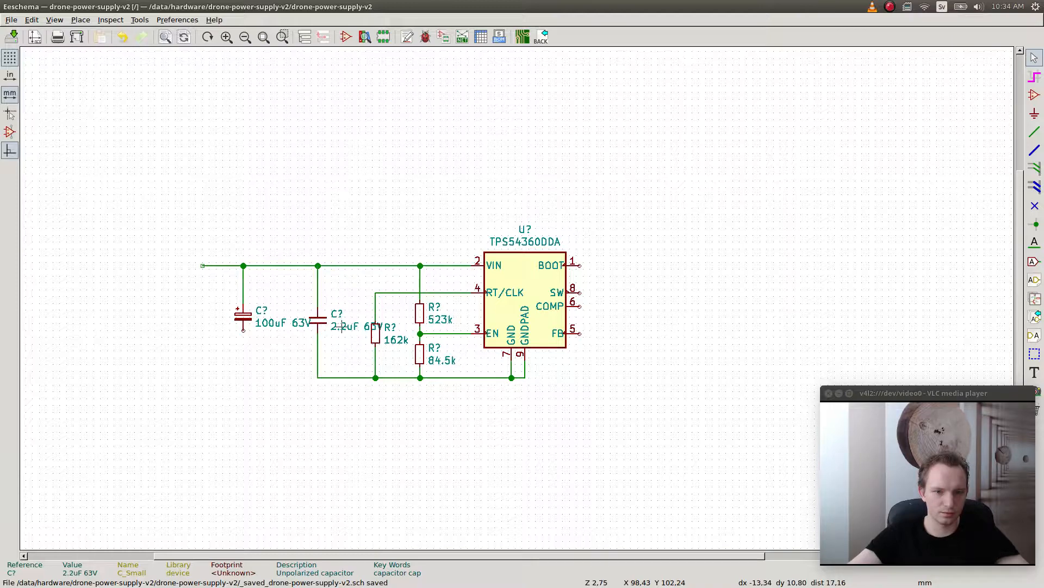
- Move the 2.2uF 63V capacitor's value and reference labels above the VIN line, reference over value
key("m")
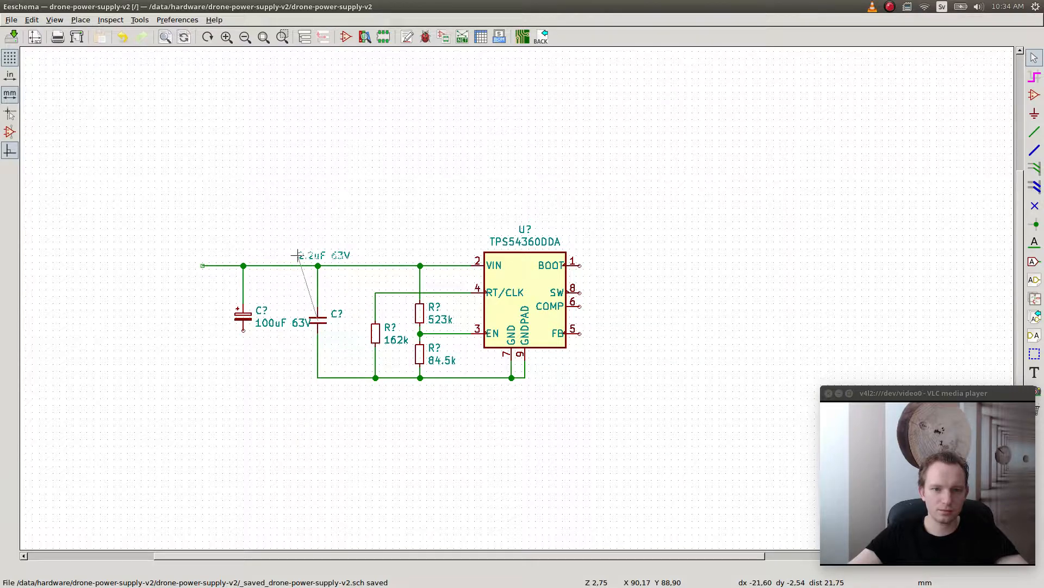
left_click(297, 255)
key("m")
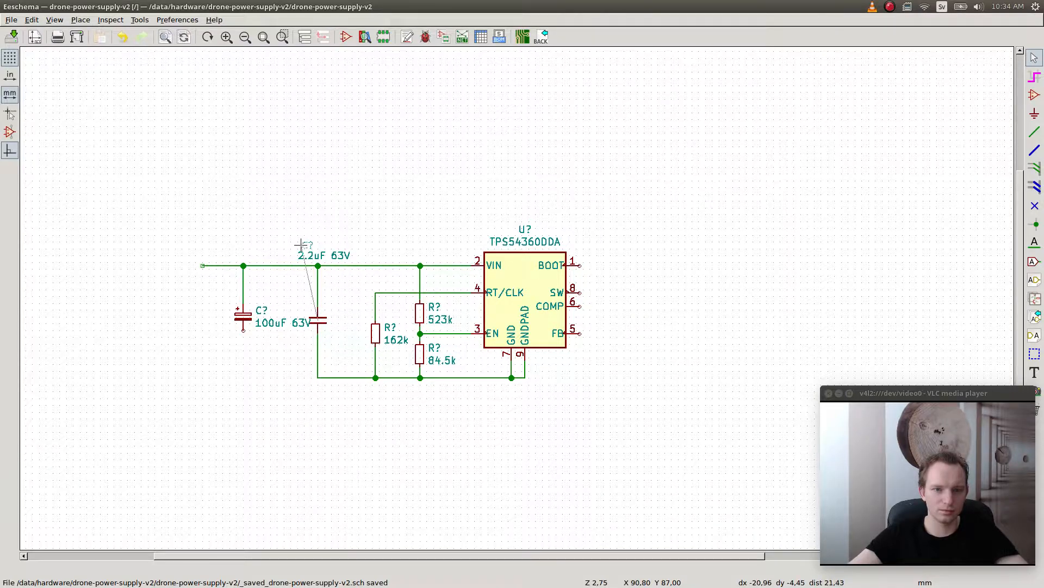
left_click(298, 244)
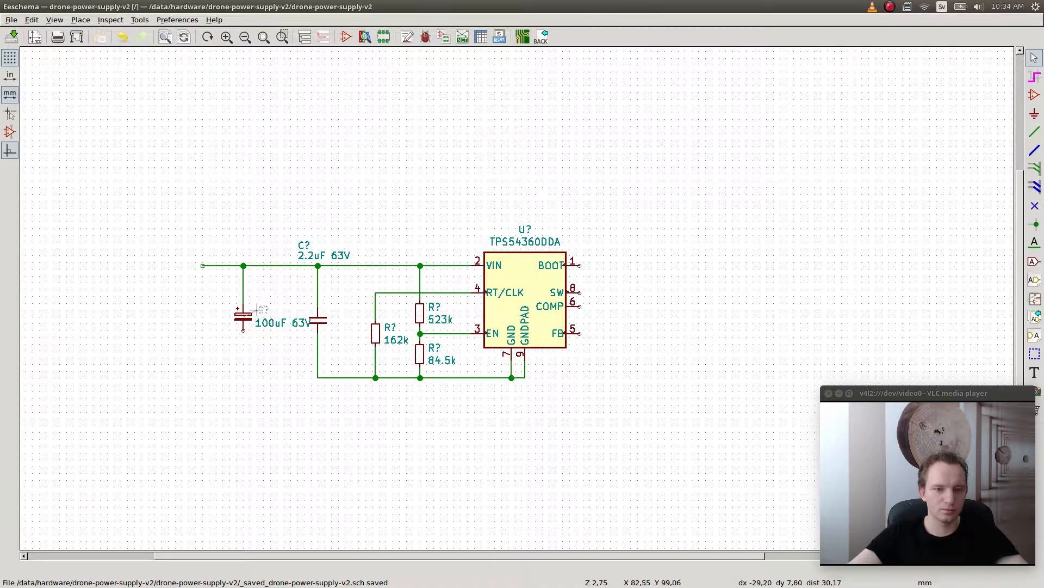
- Move the 100uF 63V capacitor's reference and value labels above the VIN line and wire its lower end to the ground line
key("m")
left_click(234, 247)
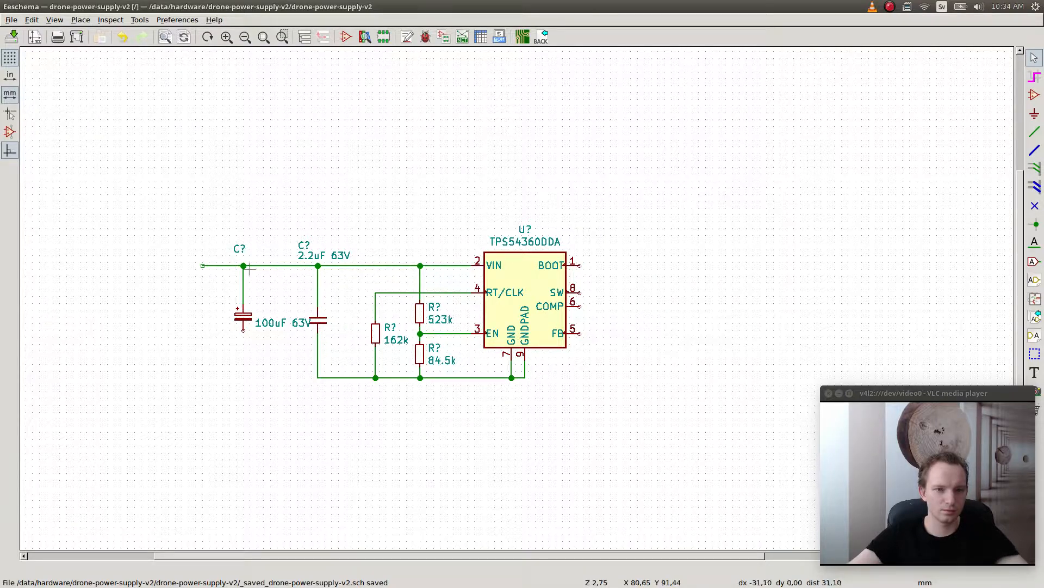
key("m")
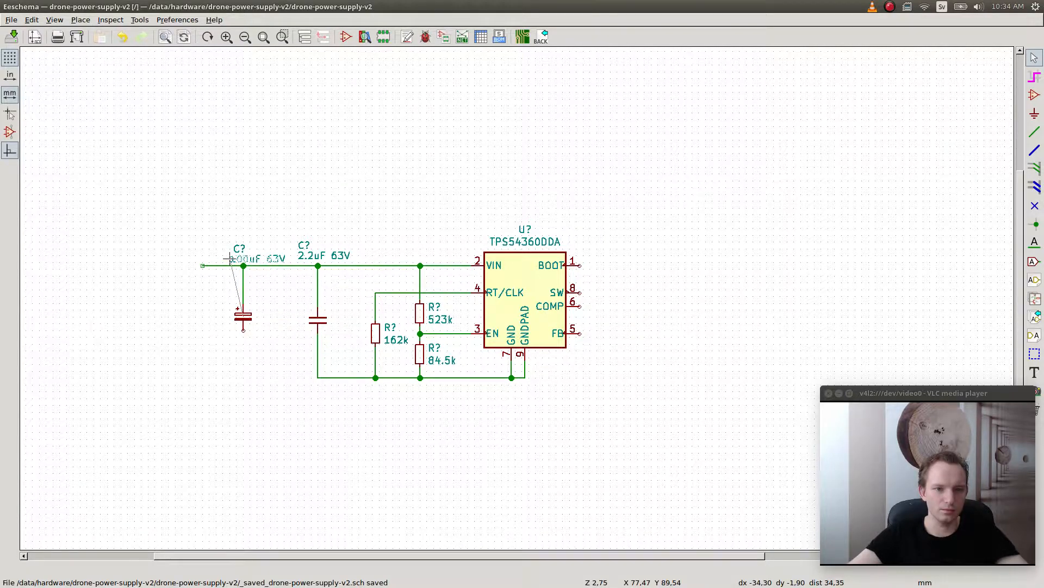
left_click(226, 255)
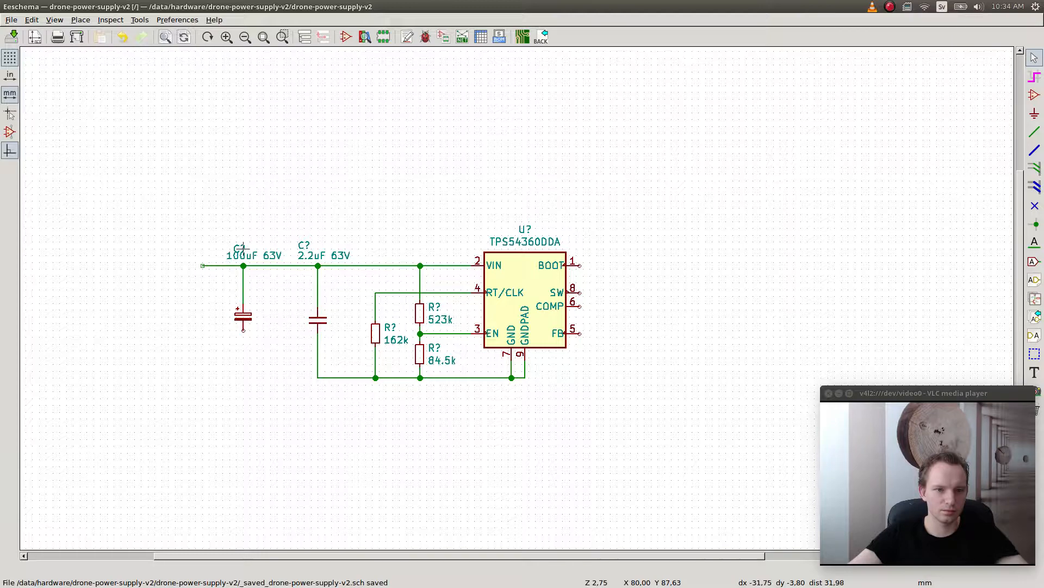
key("m")
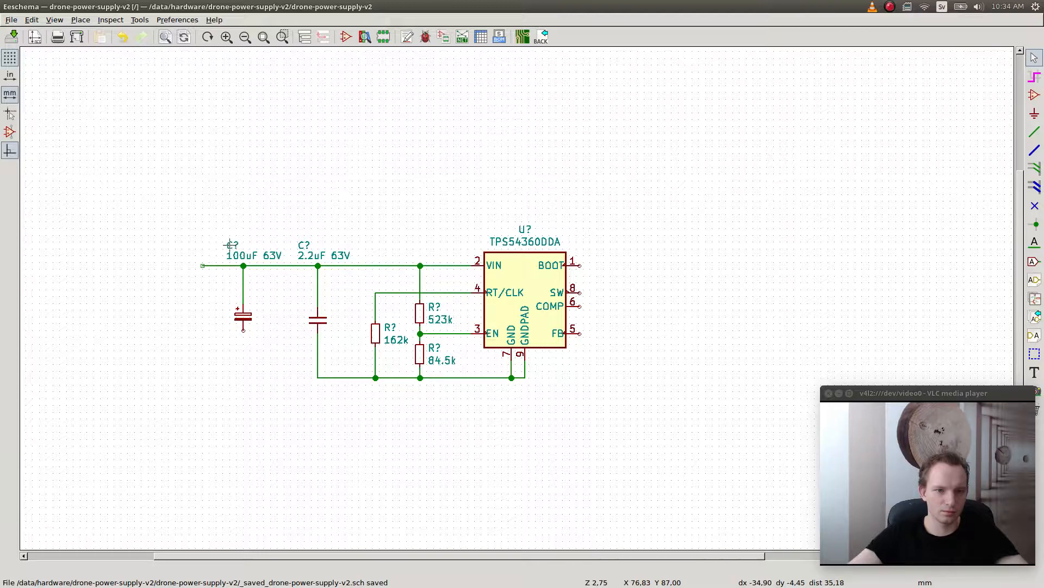
left_click(239, 354)
key("Escape")
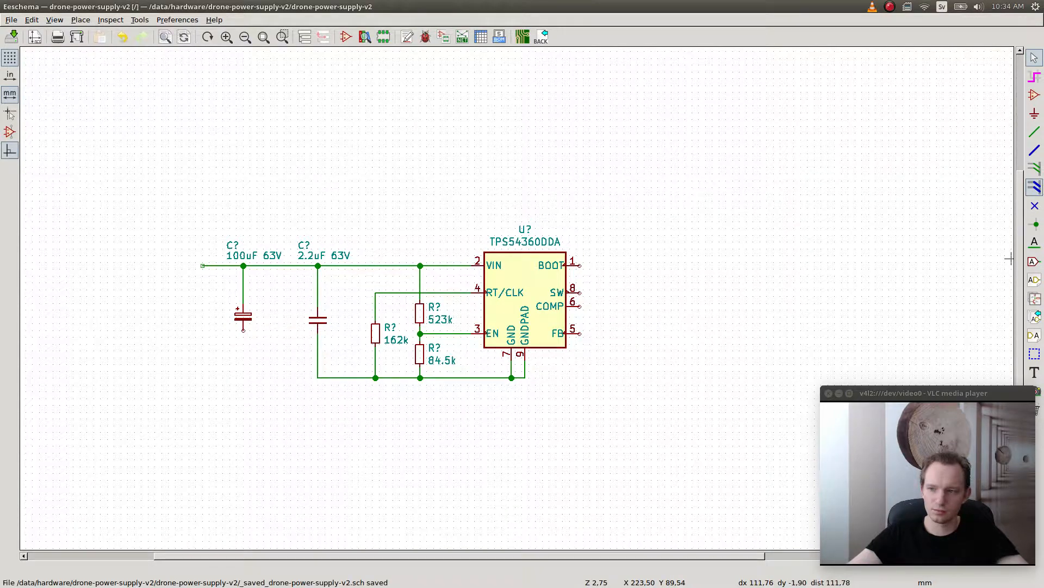
key("w")
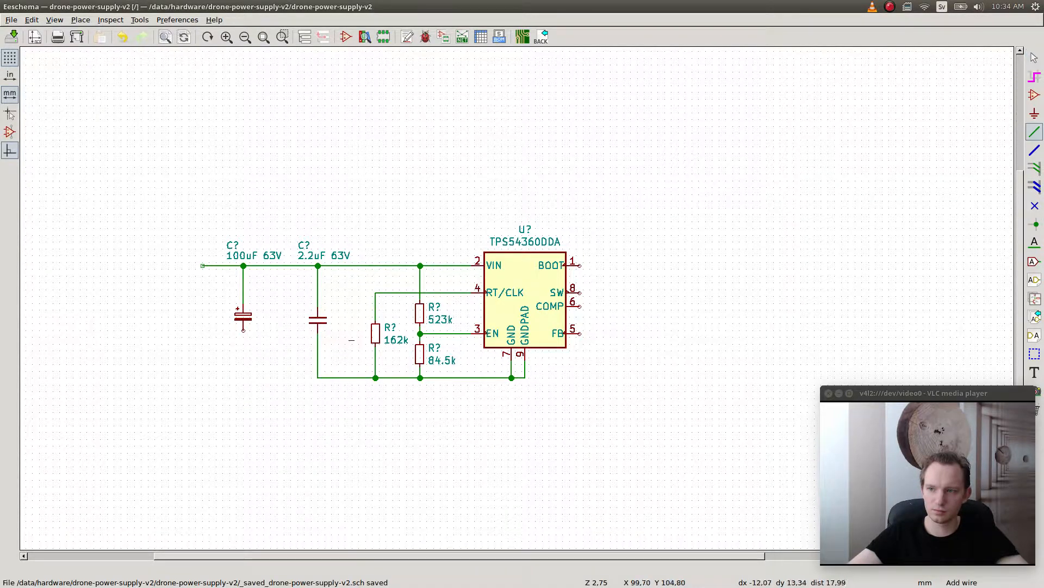
left_click(243, 330)
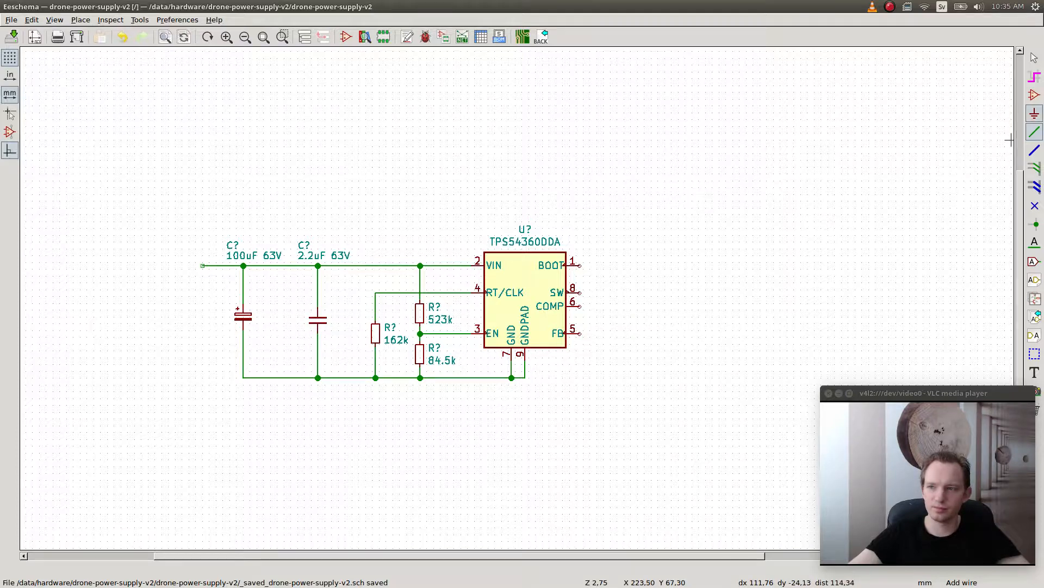
- Try a GND power symbol on the ground line beneath the 84.5k resistor and remove it again
left_click(1035, 113)
left_click(411, 399)
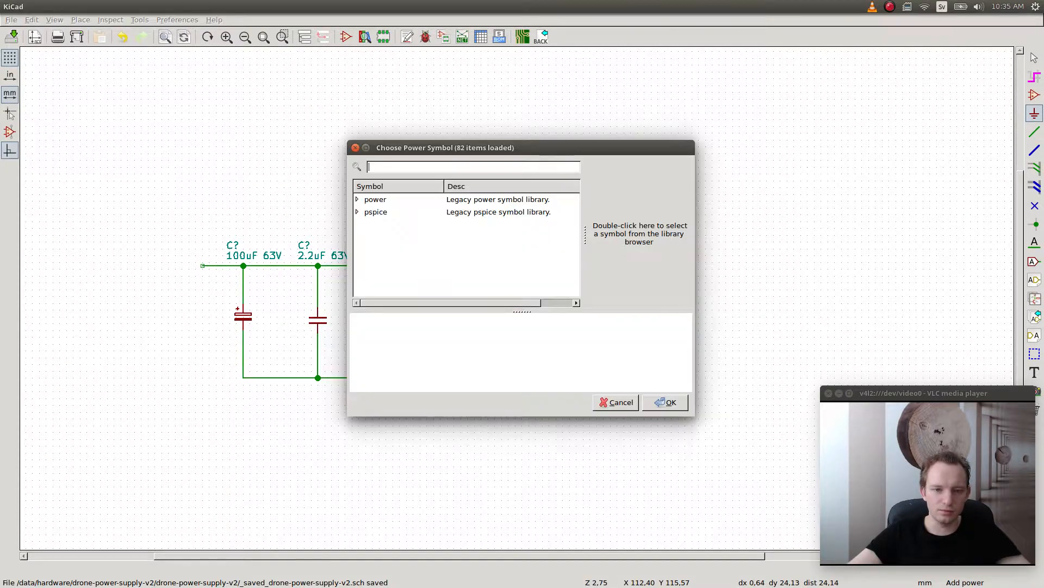
scroll(463, 245, "down", 5)
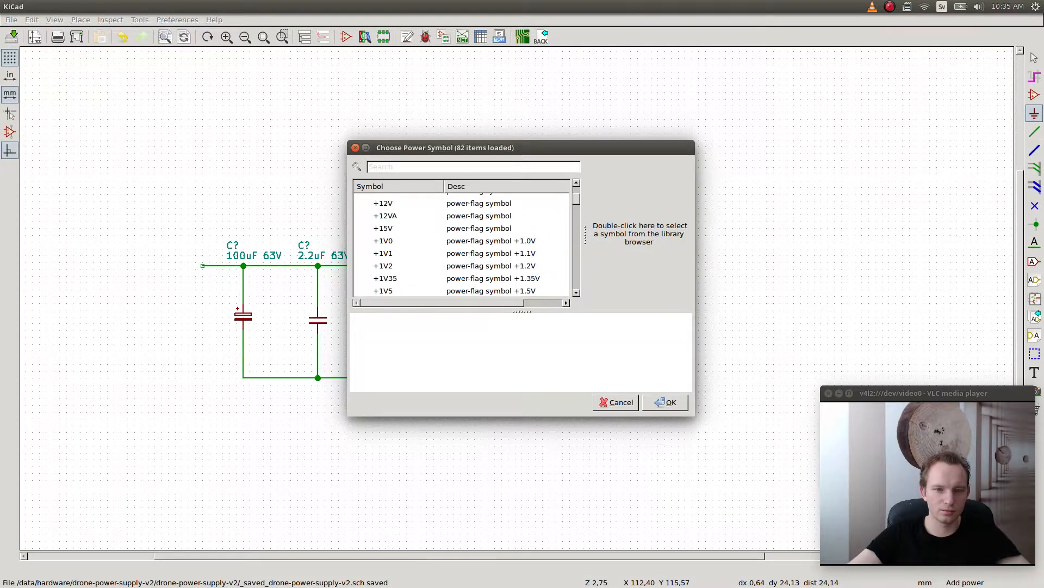
type("GND")
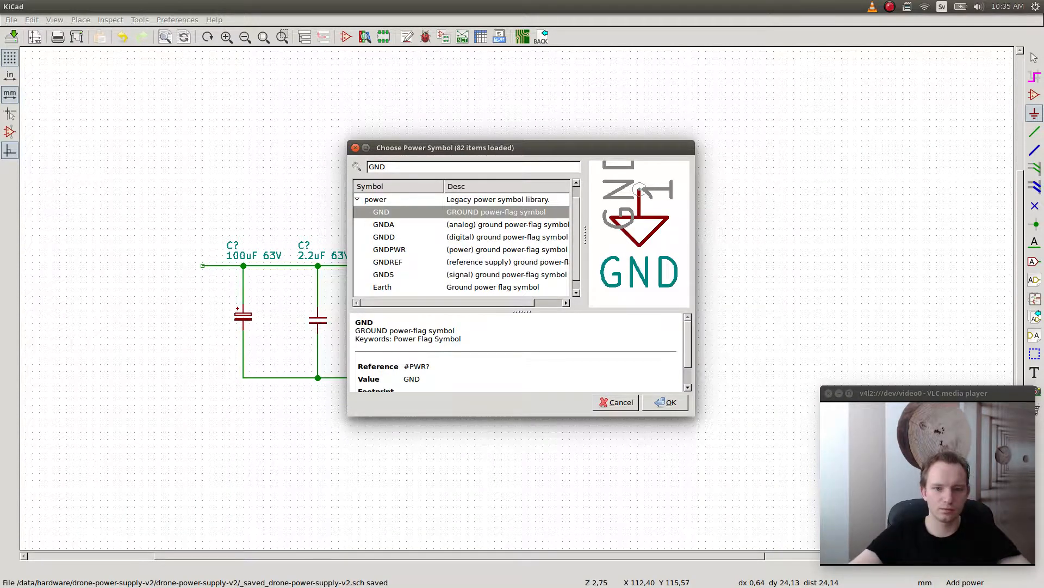
left_click(384, 275)
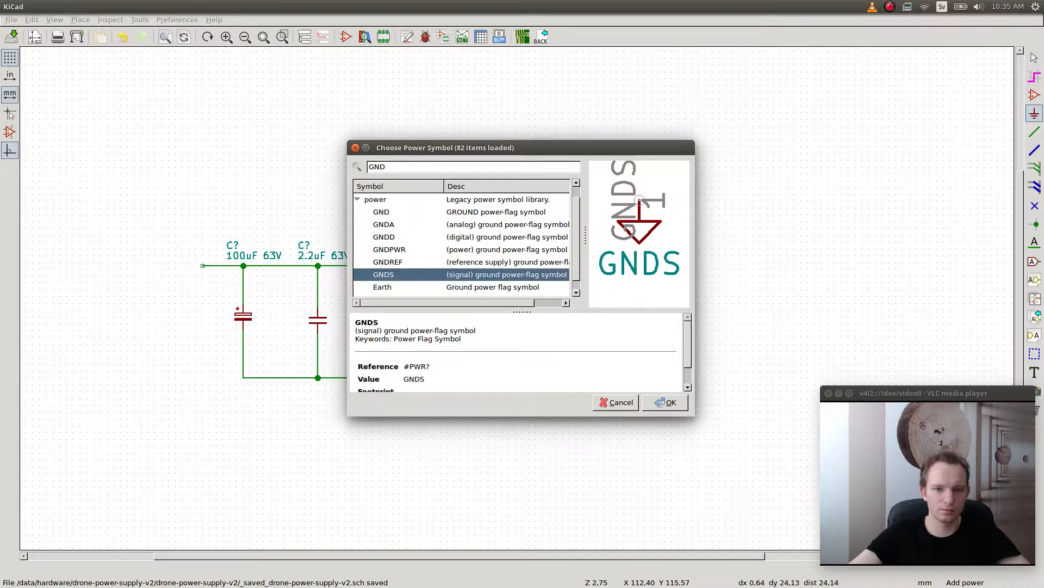
left_click(387, 262)
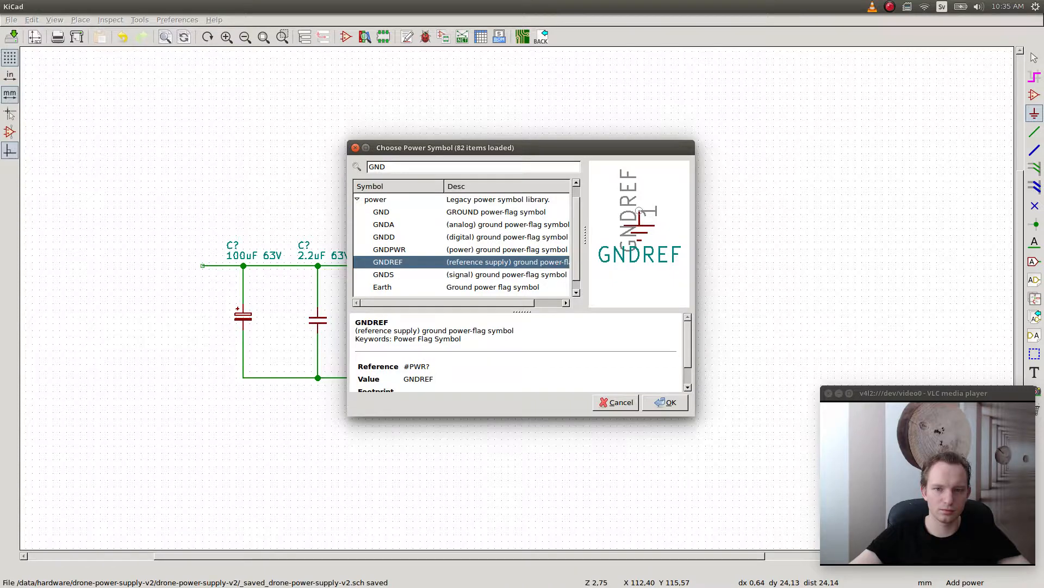
left_click(382, 212)
left_click(665, 402)
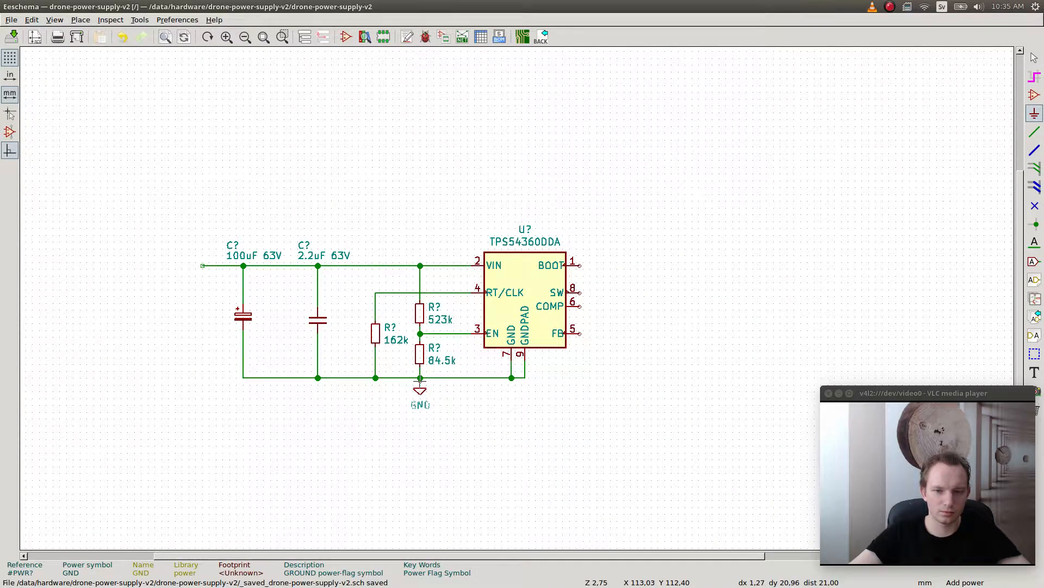
left_click(420, 377)
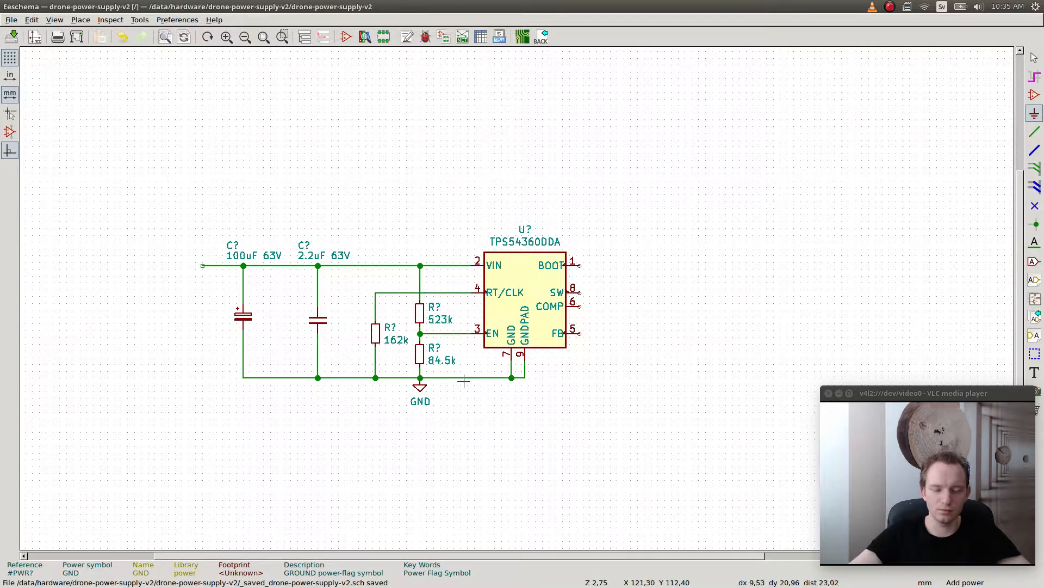
key("Delete")
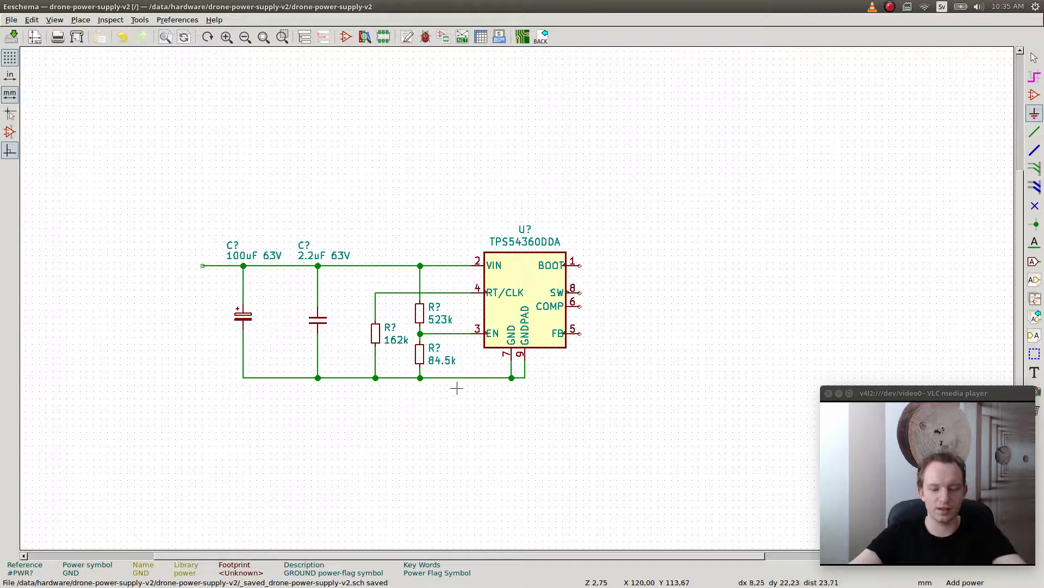
- Place a GND power symbol in the empty area below and to the left of the 100uF capacitor
left_click(430, 395)
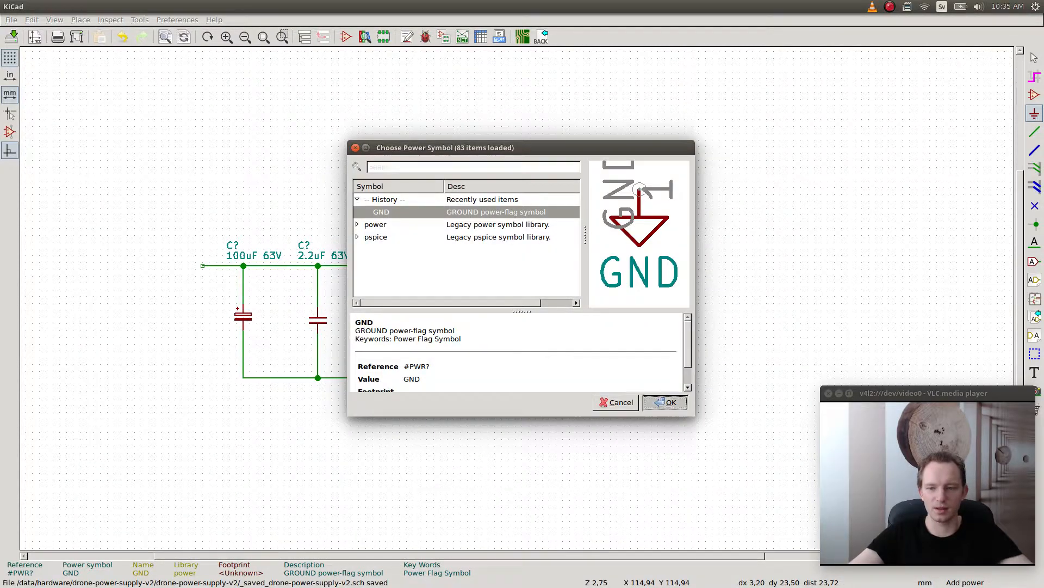
left_click(665, 402)
left_click(137, 405)
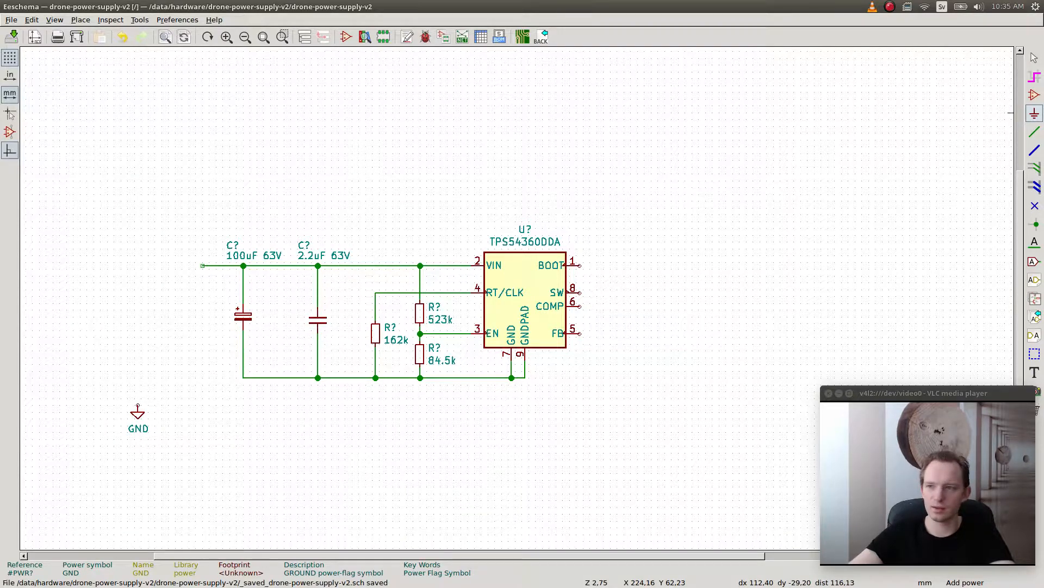
left_click(382, 397)
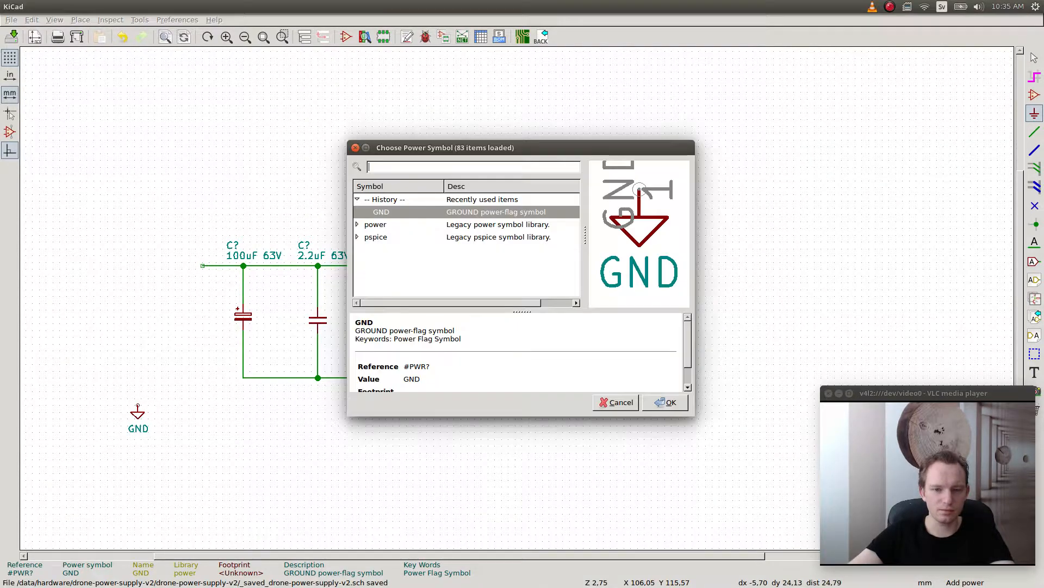
type("GND")
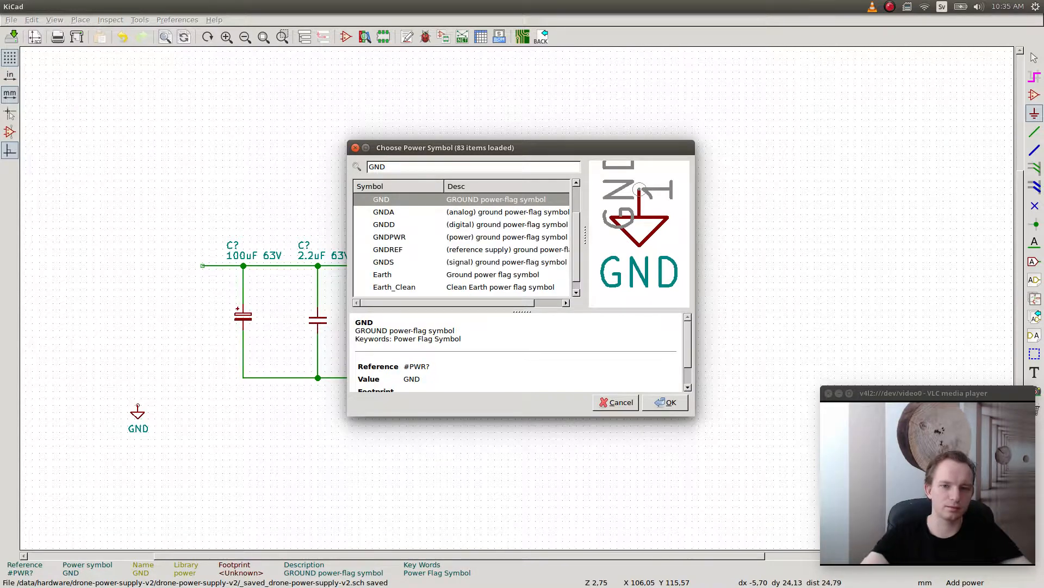
left_click(388, 250)
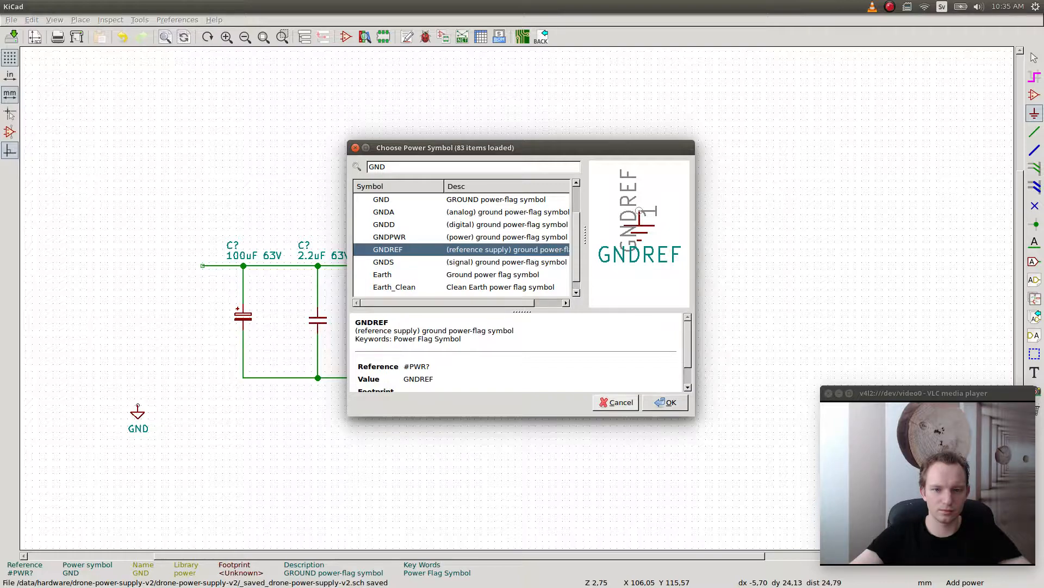
left_click(616, 403)
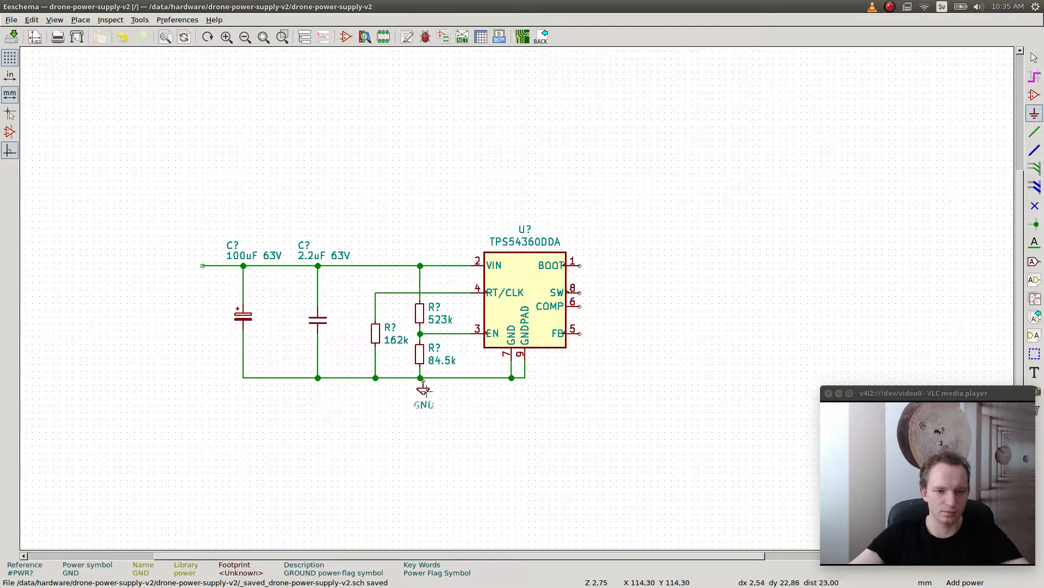
- Attach the GND symbol to the ground line directly beneath the 84.5k resistor
left_click(420, 378)
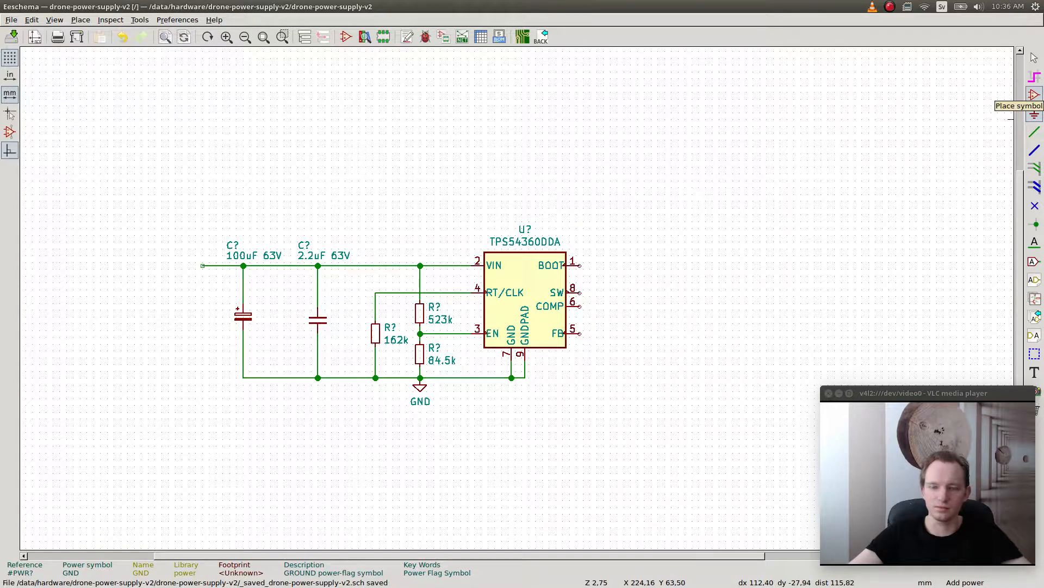
- Switch to the TPS54360 datasheet in Firefox and examine the typical application circuit under Application and Implementation
key("alt+Tab")
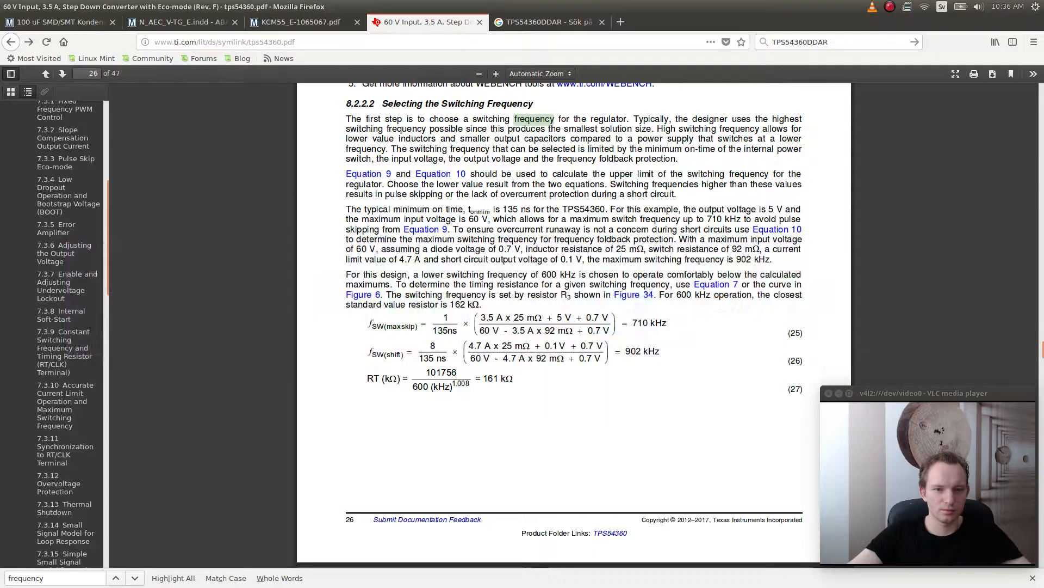
scroll(68, 228, "up", 5)
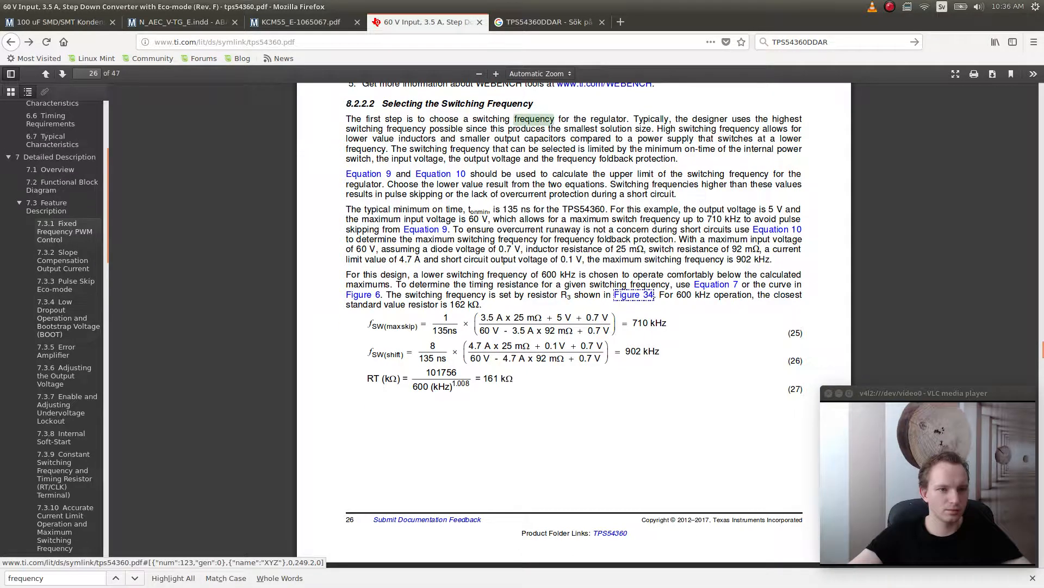
scroll(69, 228, "up", 1)
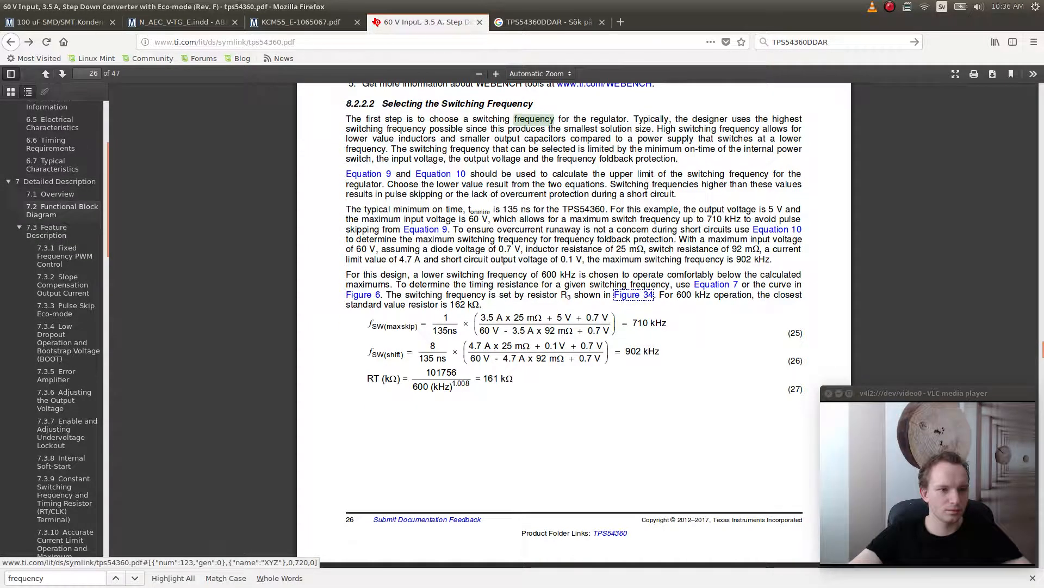
left_click(62, 210)
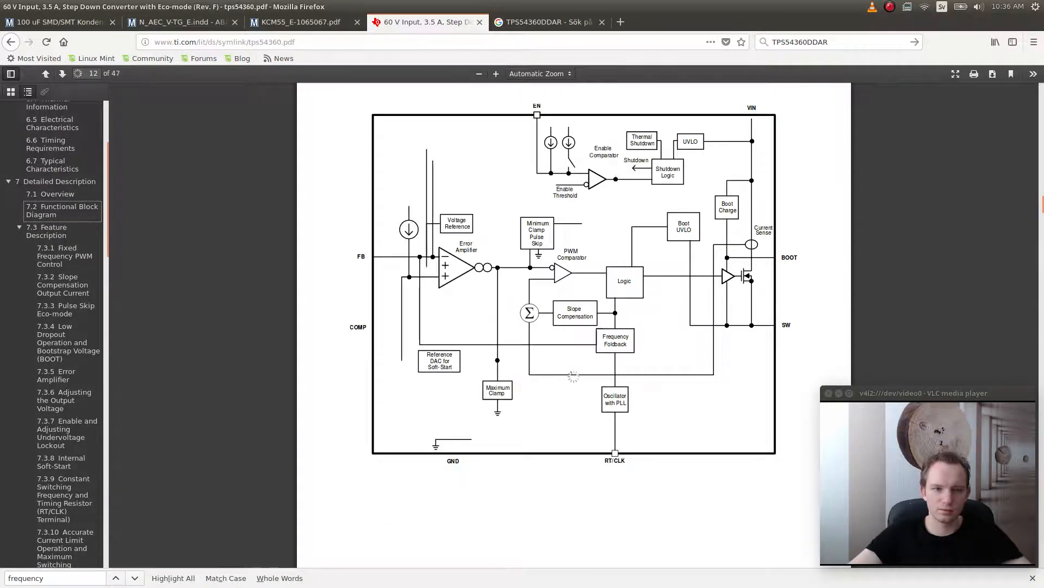
scroll(54, 327, "down", 10)
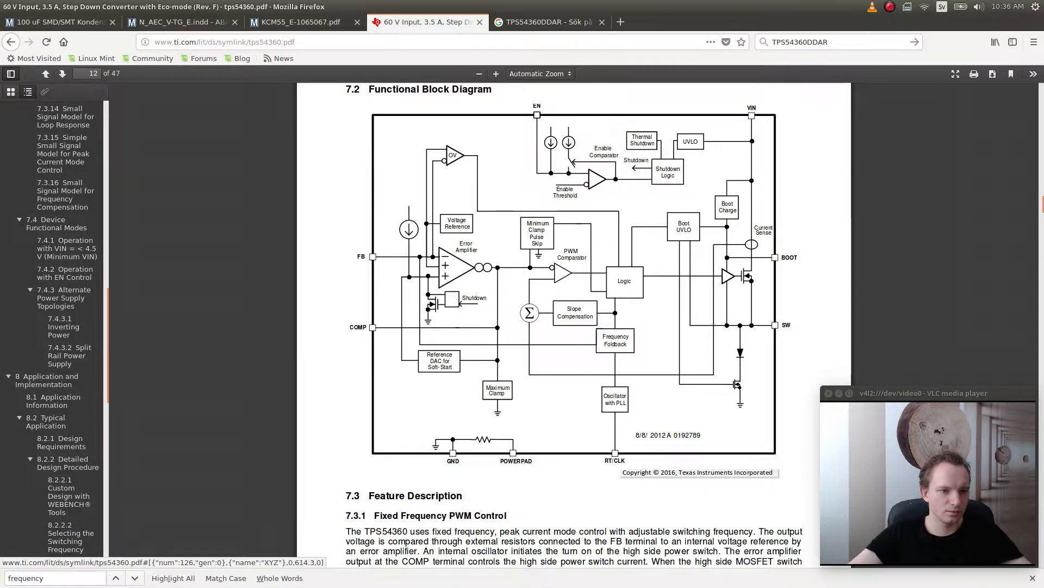
left_click(46, 380)
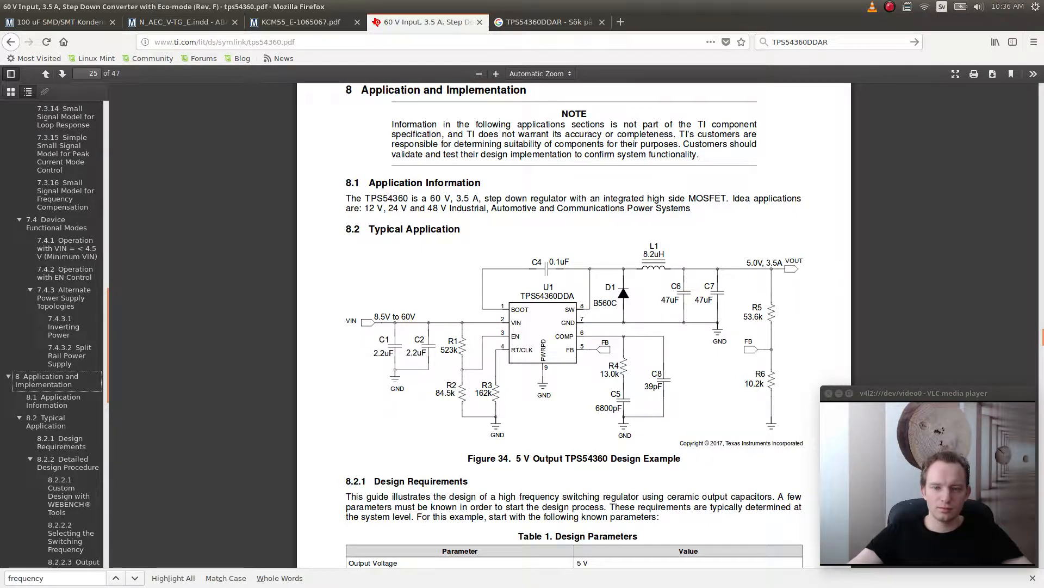
scroll(574, 326, "down", 3)
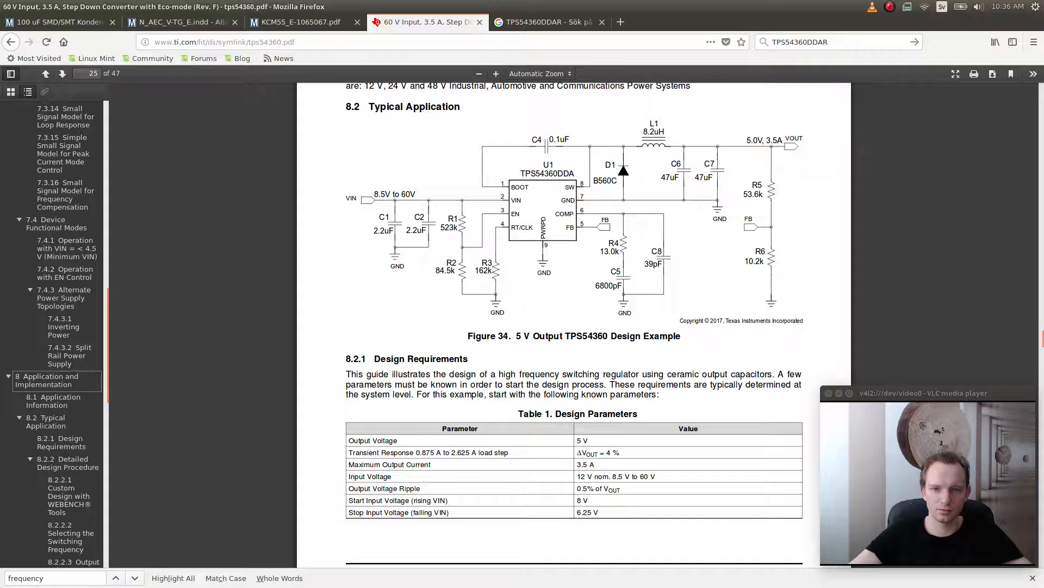
- Search the datasheet for C4 to look up the requirements for the capacitor between BOOT and SW
key("ctrl+f")
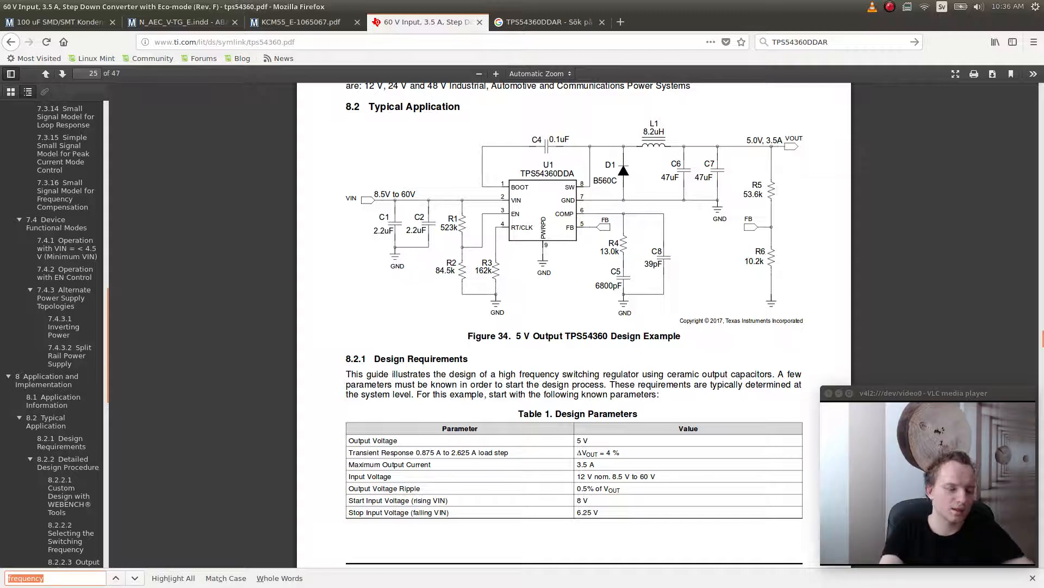
type("c")
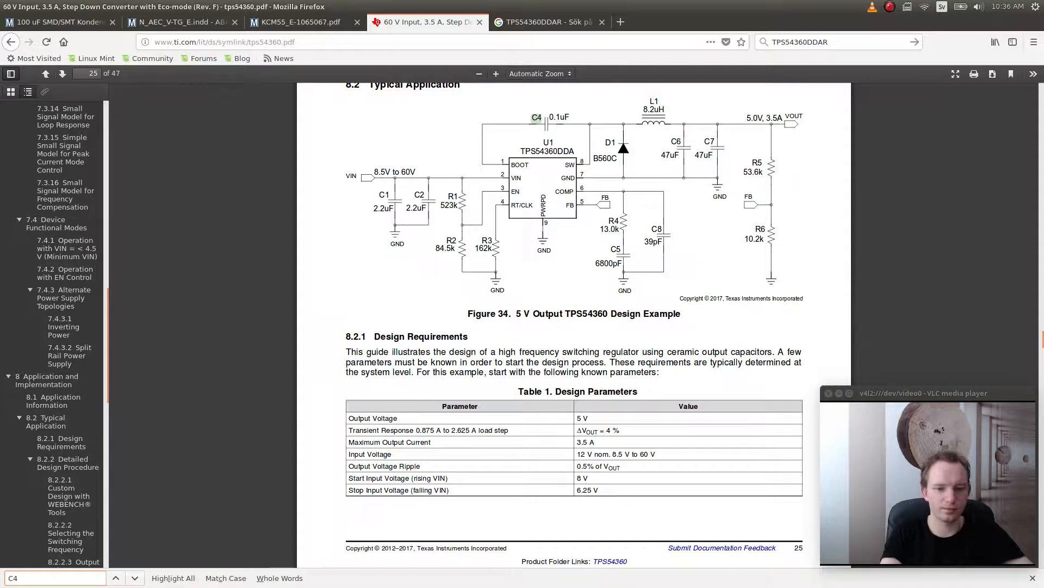
type("4")
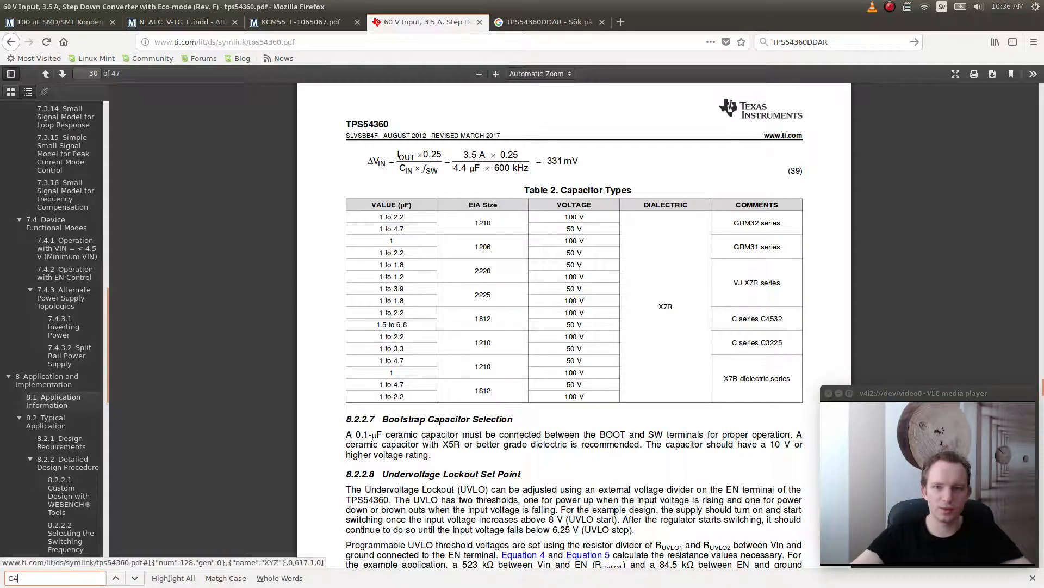
- Read the datasheet's Bootstrap Capacitor Selection and Input Capacitor sections for the capacitor requirements
scroll(64, 399, "down", 2)
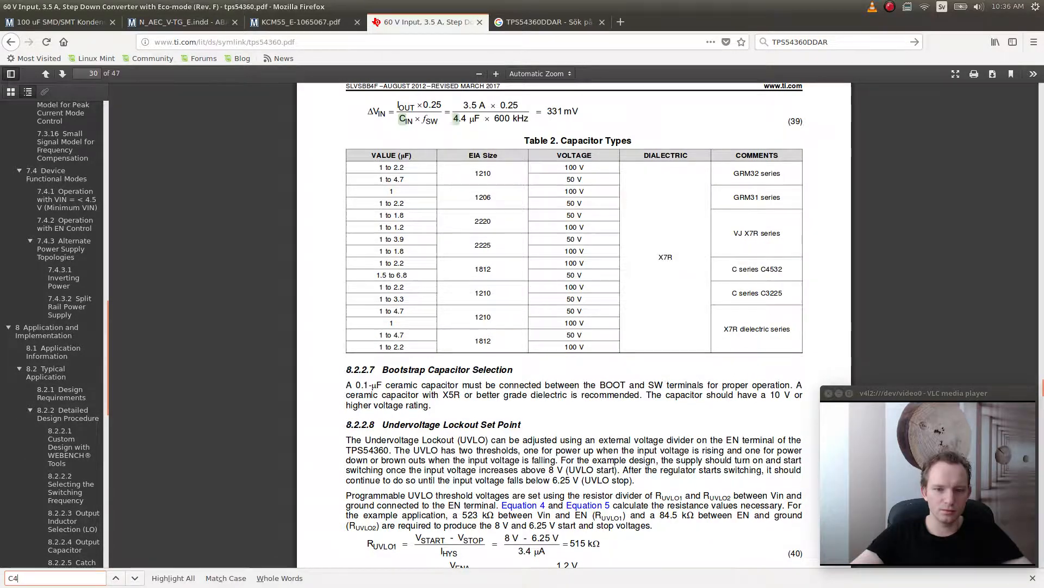
scroll(372, 292, "down", 3)
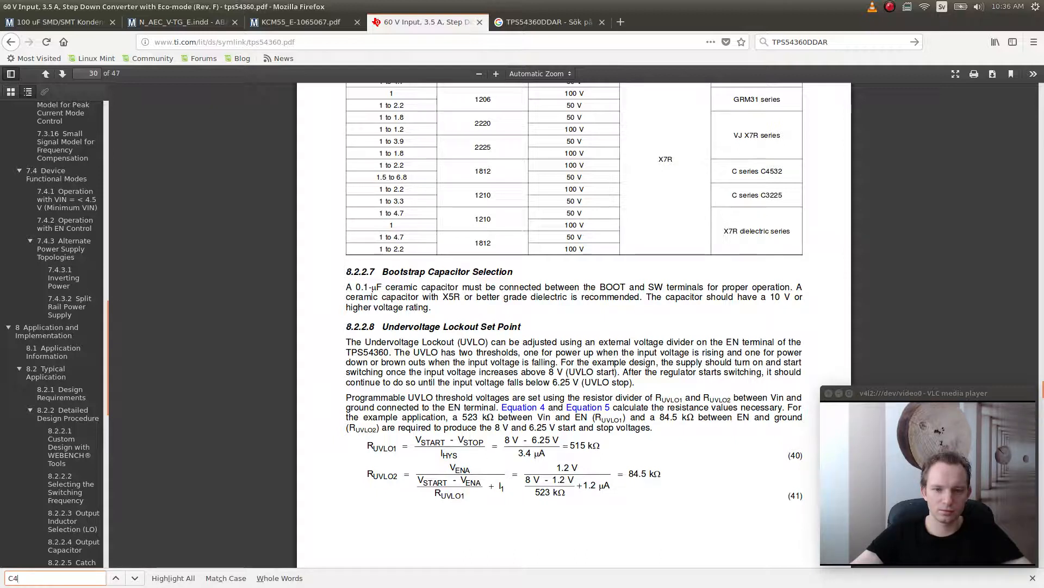
scroll(373, 288, "up", 8)
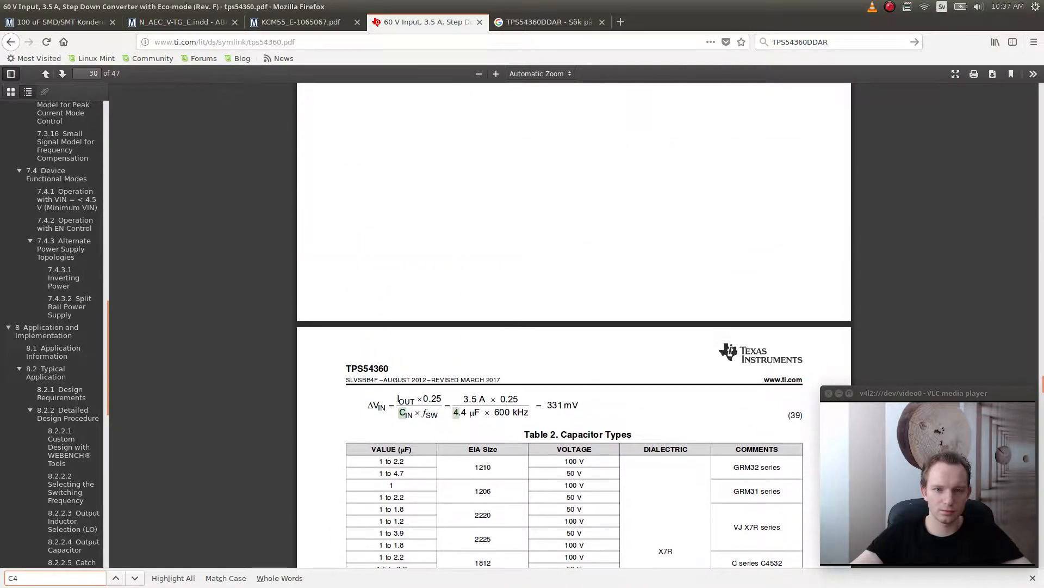
scroll(574, 327, "up", 10)
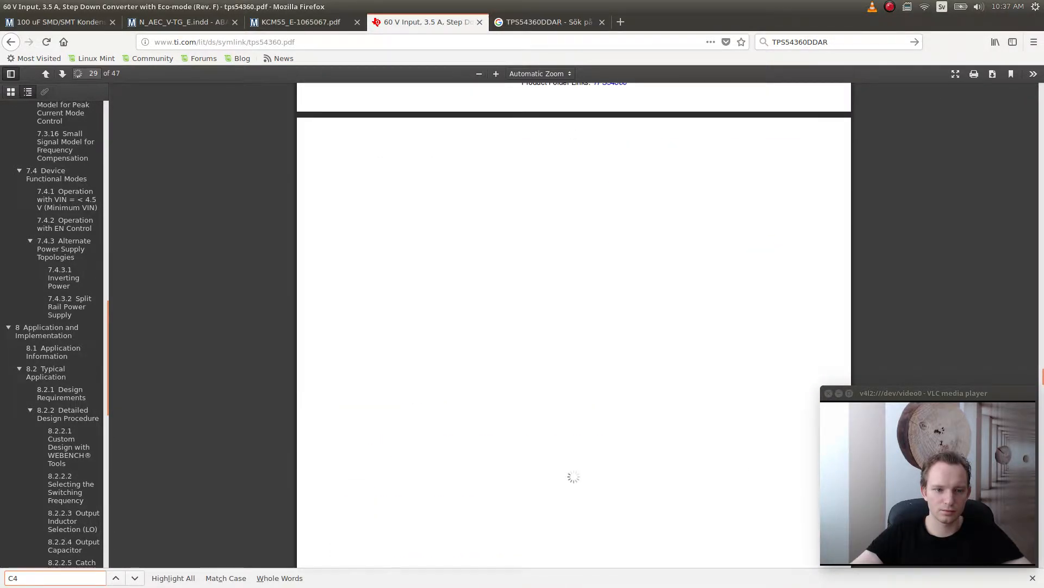
scroll(574, 327, "up", 3)
scroll(574, 326, "down", 5)
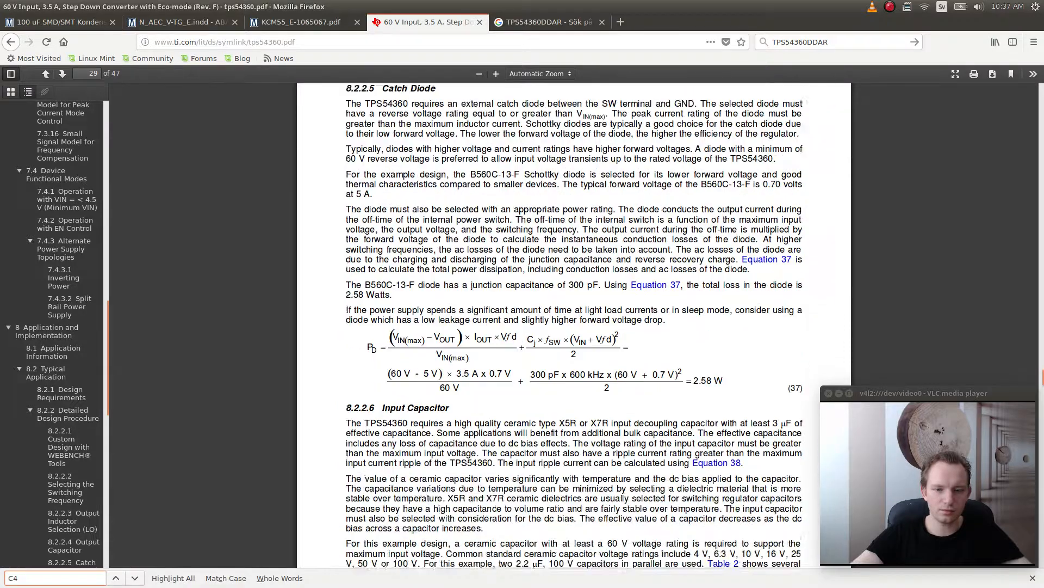
scroll(574, 326, "down", 3)
scroll(574, 326, "down", 2)
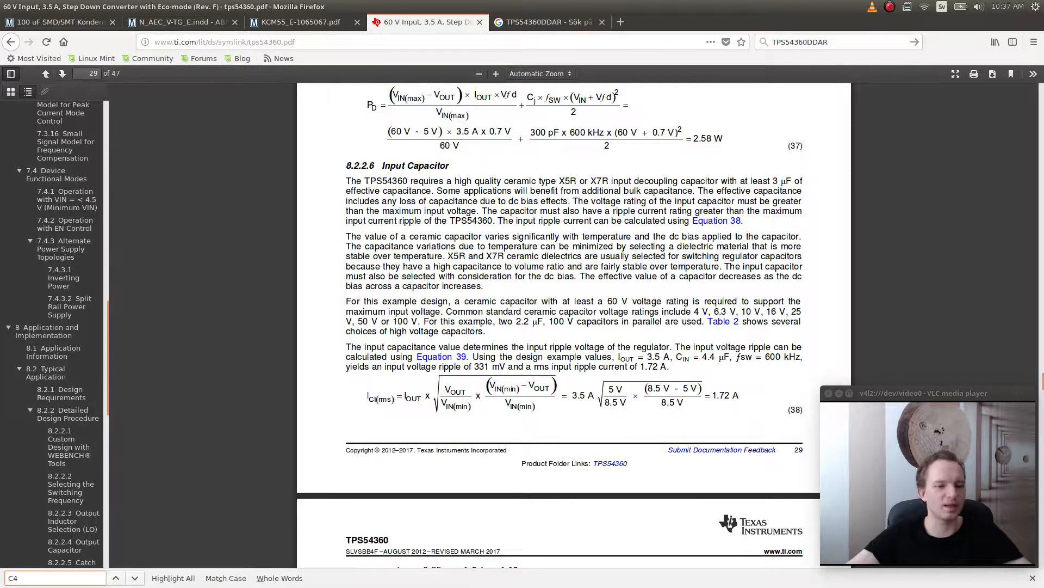
scroll(59, 326, "down", 3)
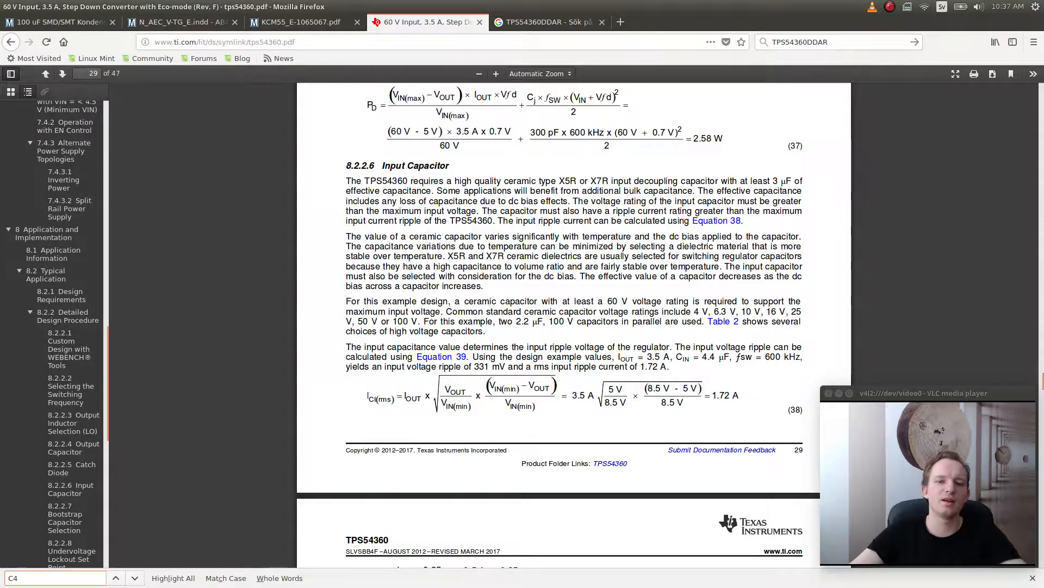
- Repeat the datasheet search for C4 and compare the Input Capacitor section with Table 2, Capacitor Types
key("Return")
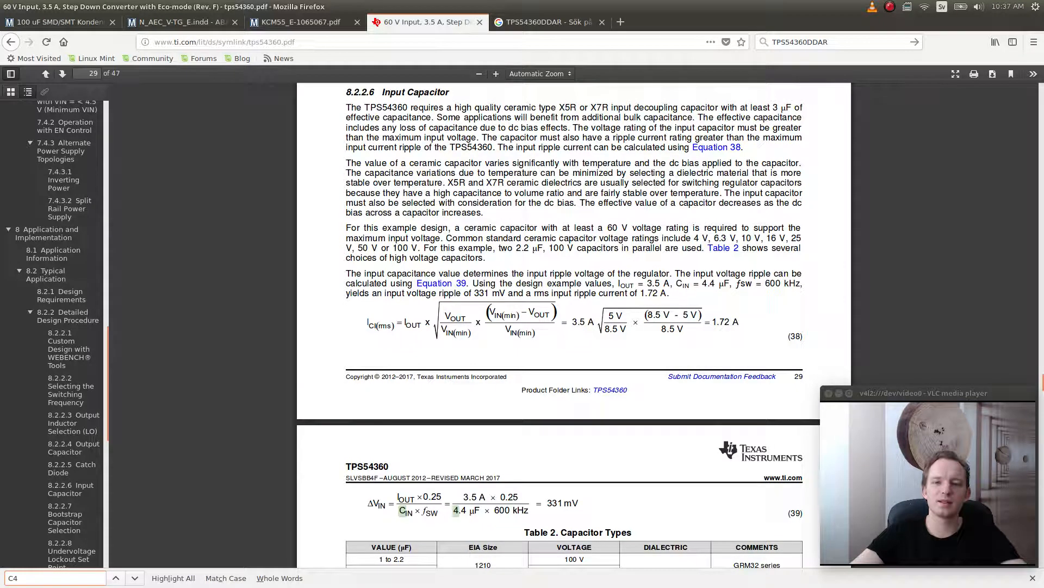
scroll(574, 325, "down", 5)
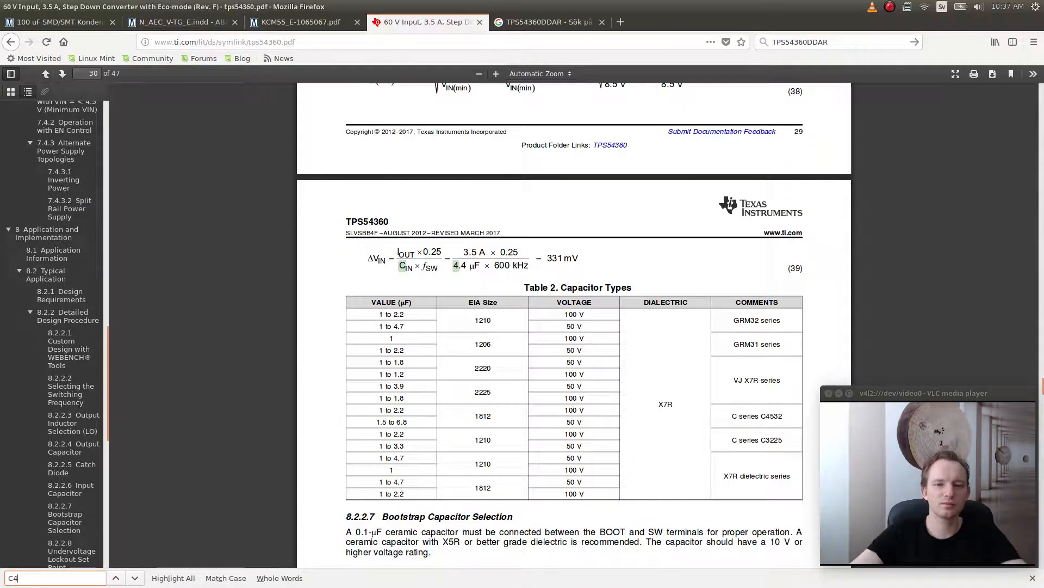
scroll(574, 325, "up", 7)
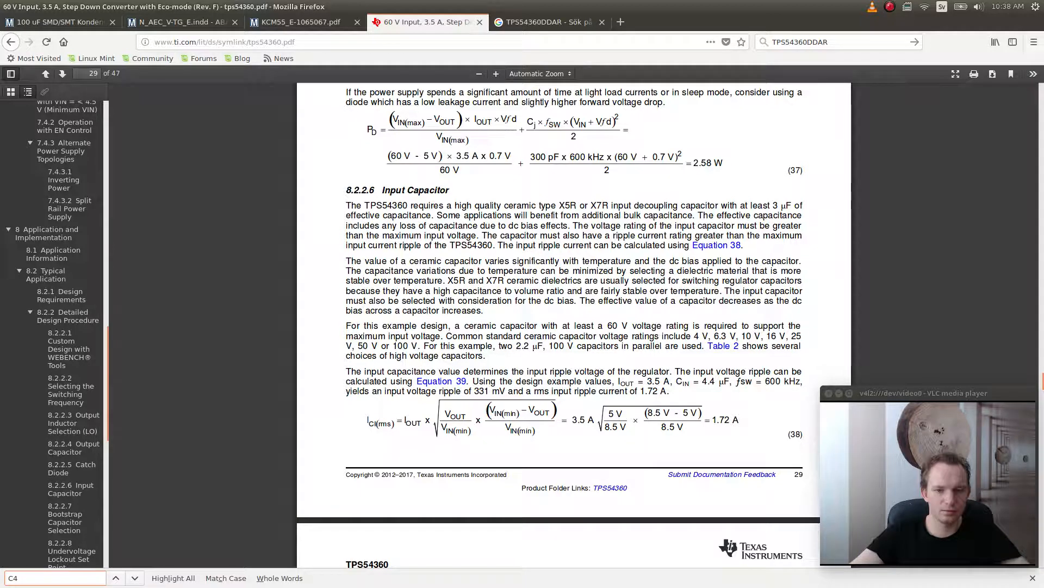
key("Return")
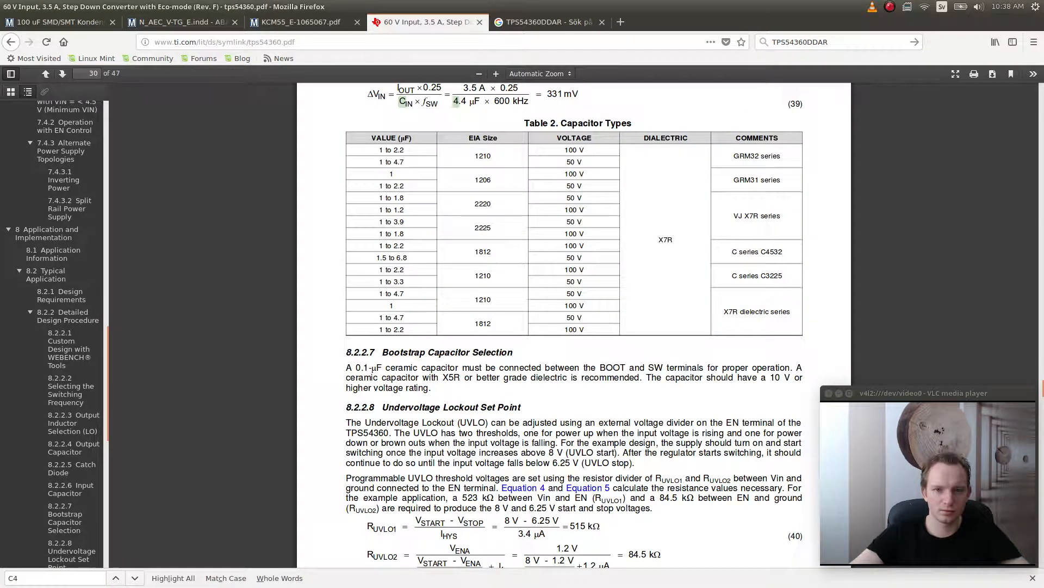
scroll(574, 326, "up", 3)
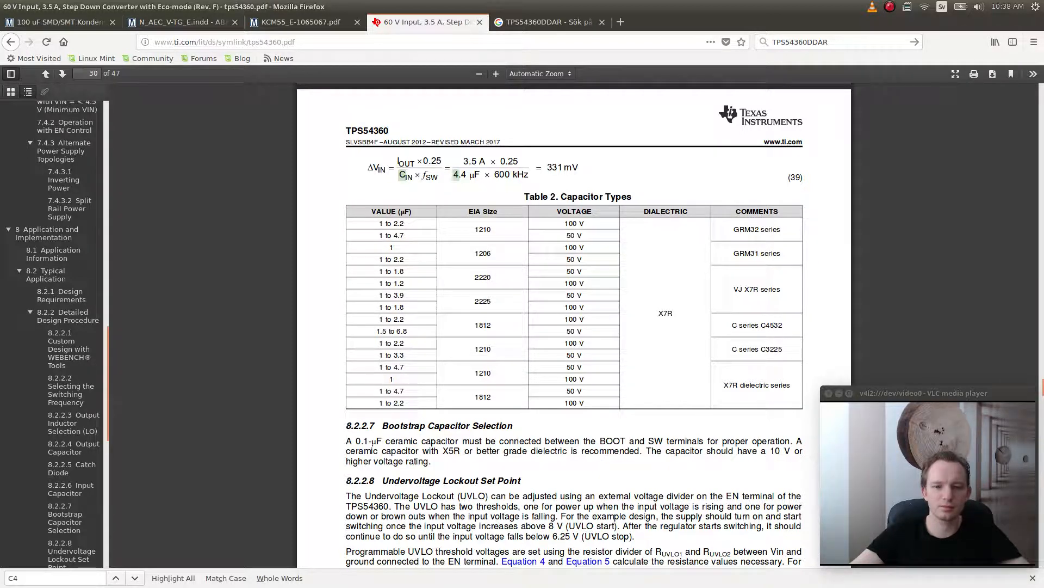
scroll(574, 325, "up", 8)
scroll(574, 326, "up", 4)
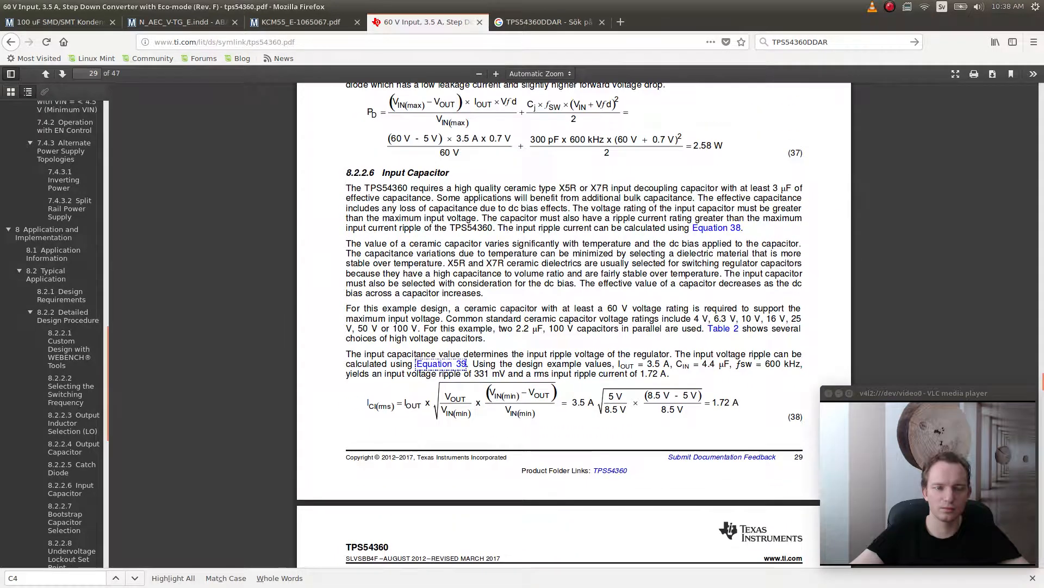
scroll(574, 325, "down", 1)
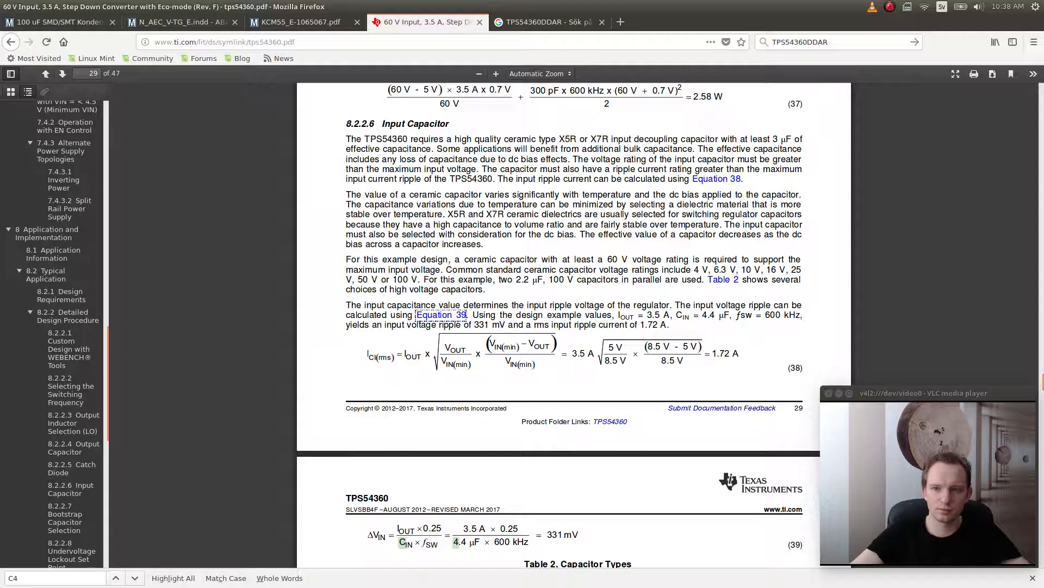
scroll(574, 325, "down", 3)
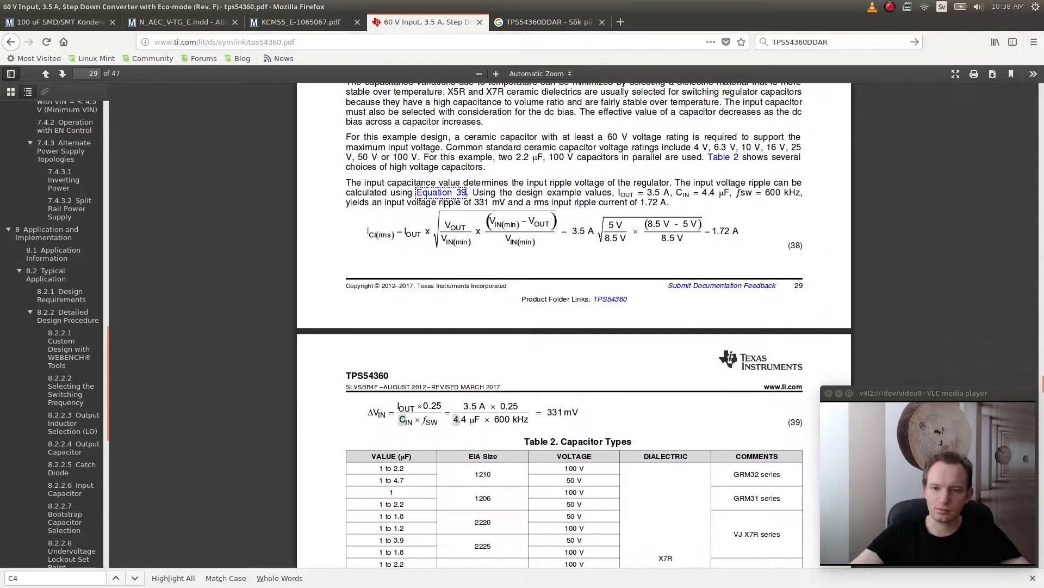
- Examine the datasheet's design procedure from Output Voltage and Feedback Resistors Selection through Compensation to the Power Dissipation Estimate
scroll(574, 326, "down", 15)
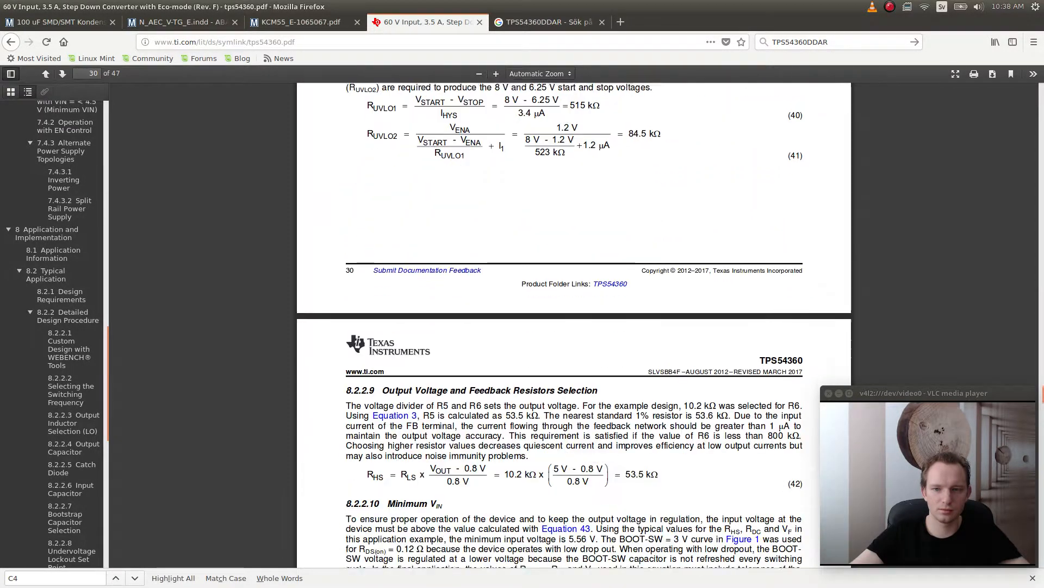
scroll(574, 326, "down", 10)
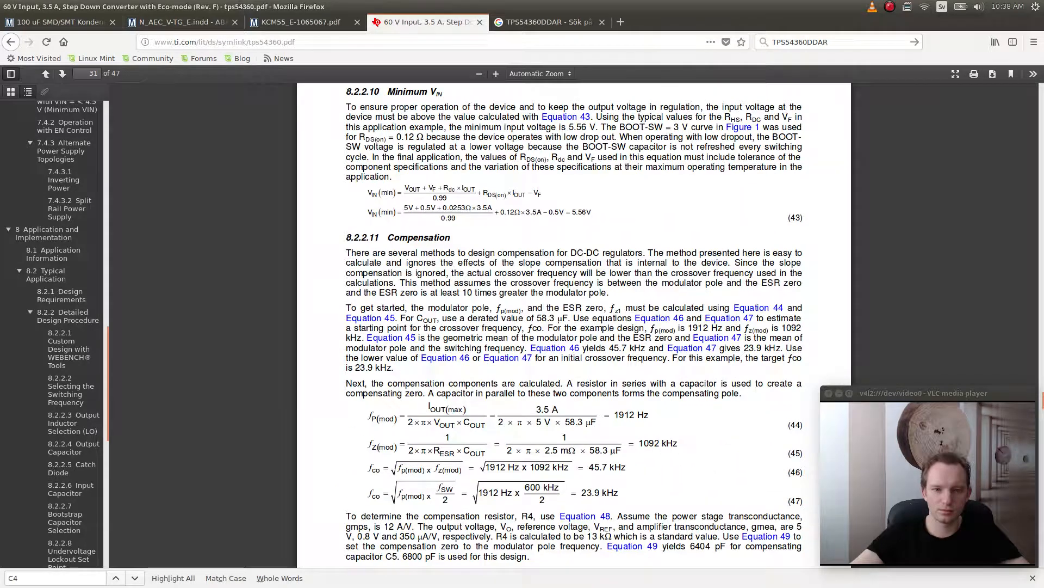
scroll(574, 326, "down", 10)
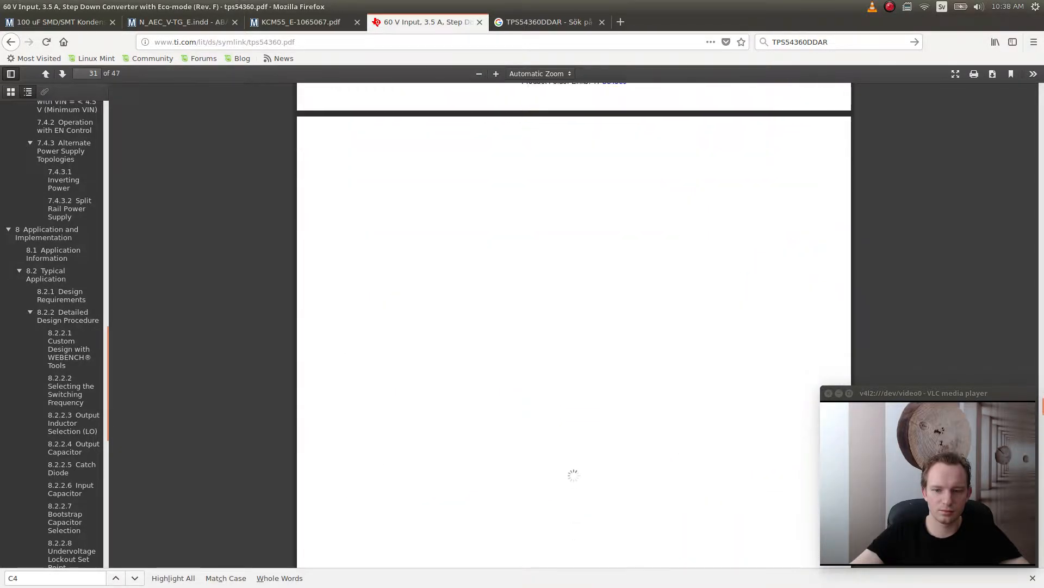
scroll(574, 325, "down", 3)
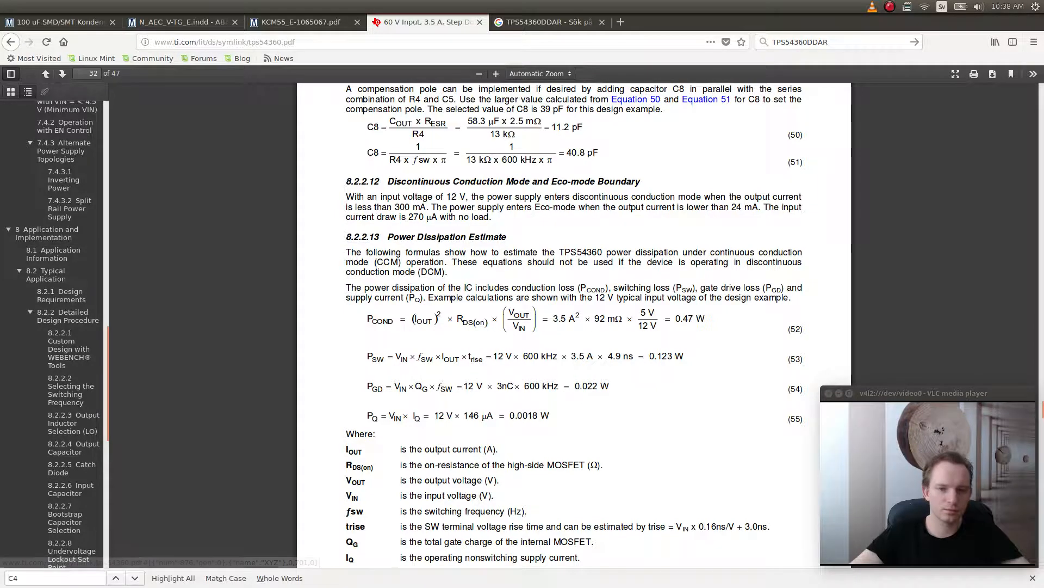
scroll(574, 326, "up", 4)
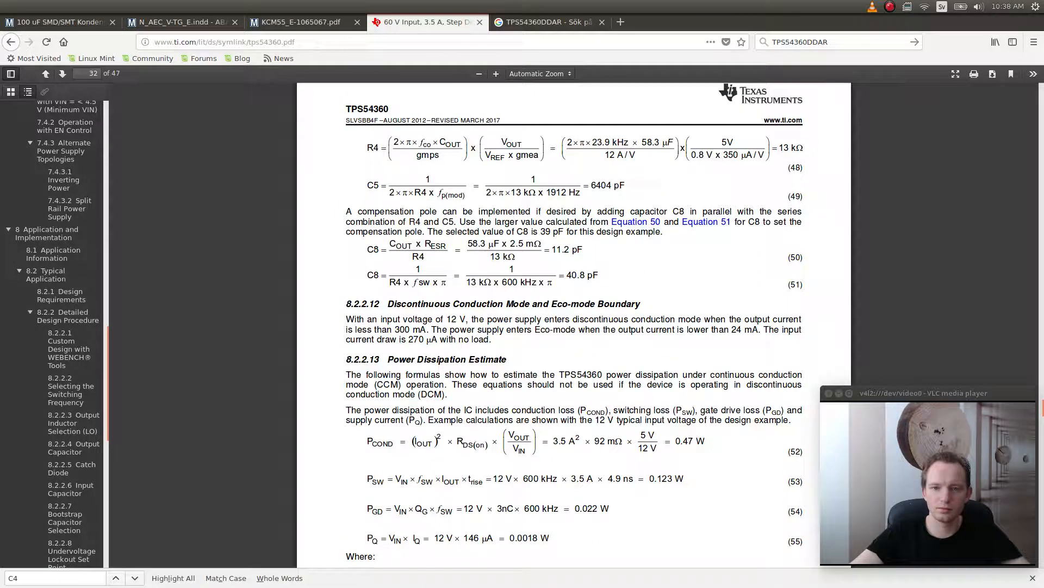
scroll(574, 326, "down", 4)
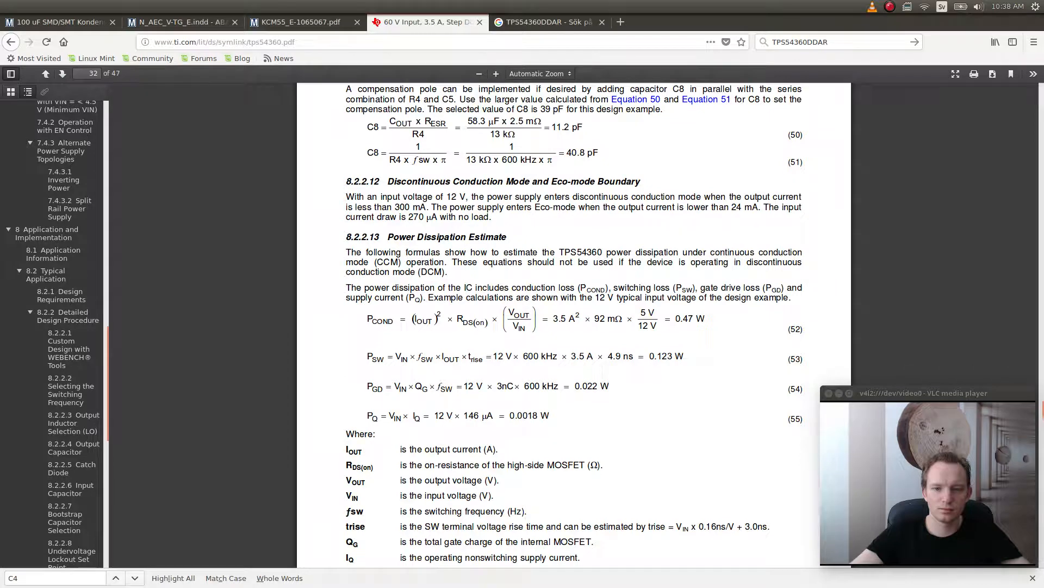
scroll(574, 326, "down", 15)
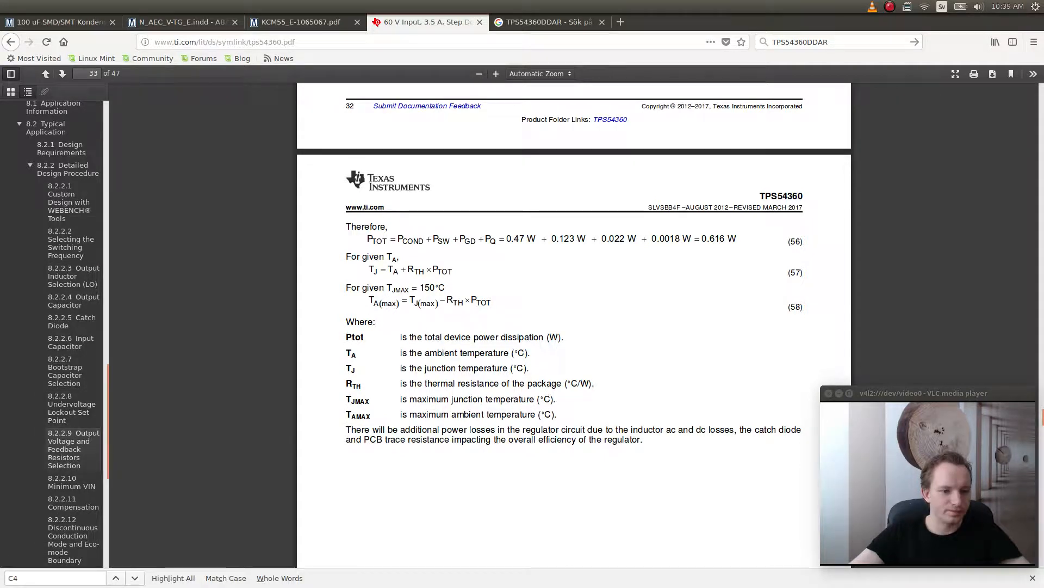
scroll(71, 435, "down", 3)
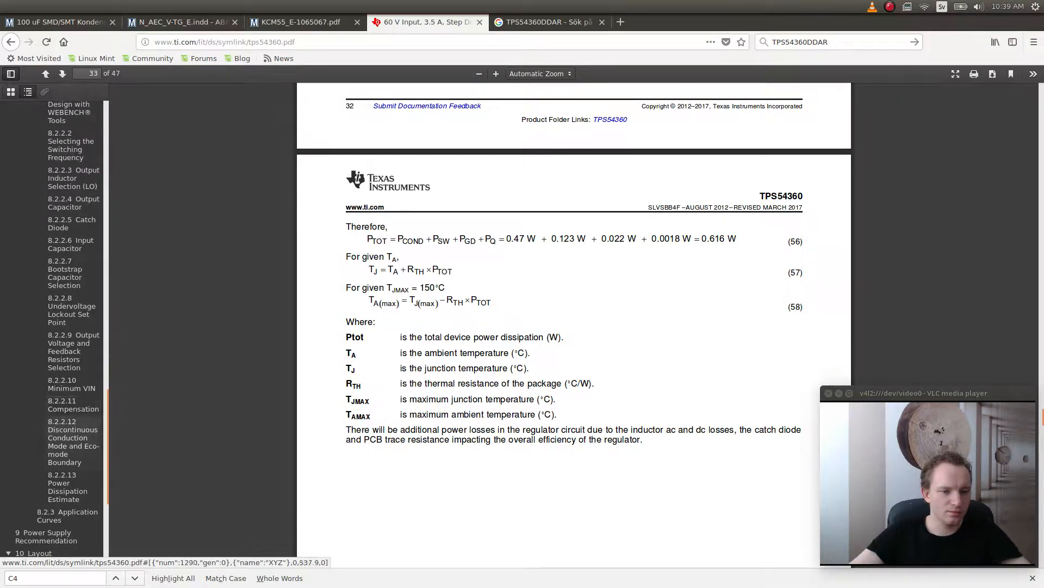
scroll(72, 313, "up", 3)
scroll(72, 312, "up", 3)
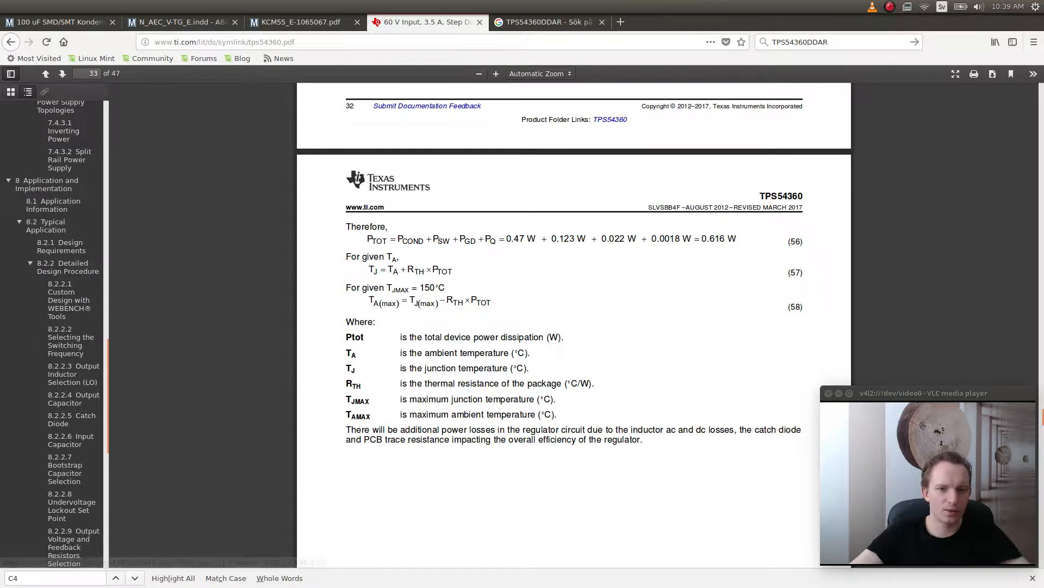
- Go back through the design procedure to the Catch Diode section and review the Input Capacitor requirements again
scroll(574, 326, "up", 15)
scroll(574, 326, "up", 20)
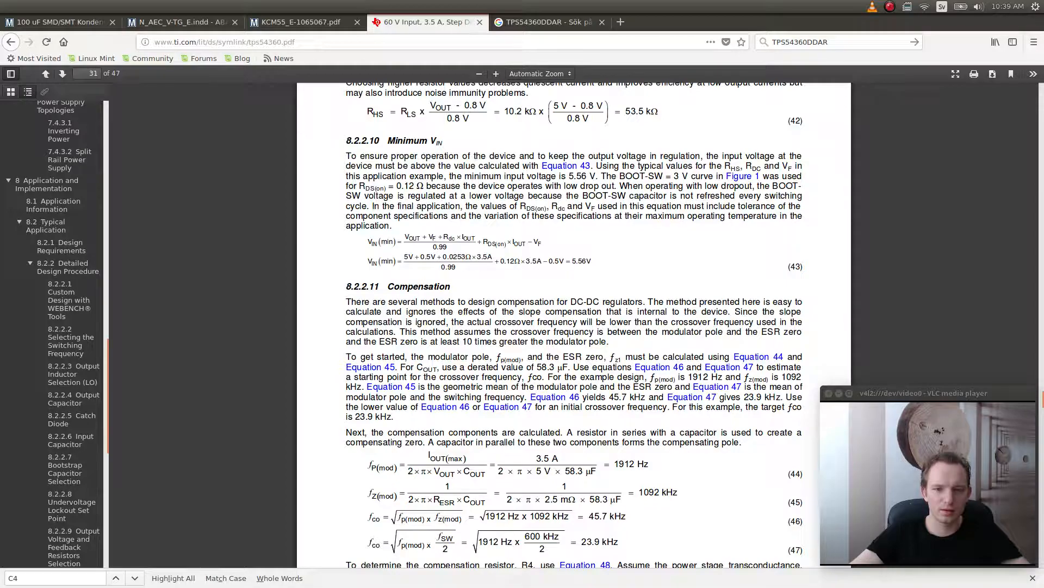
scroll(574, 327, "up", 12)
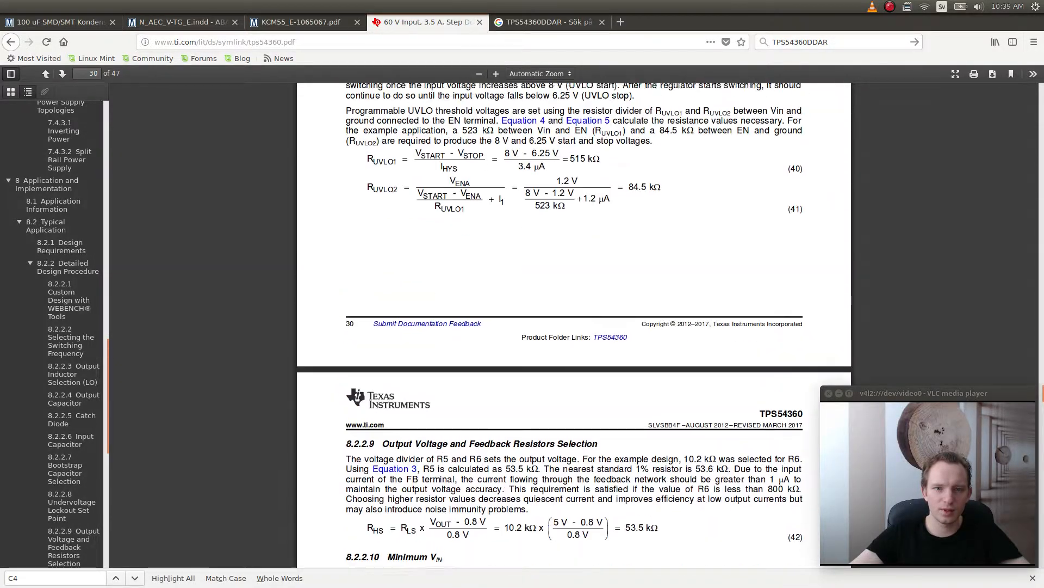
scroll(574, 327, "up", 7)
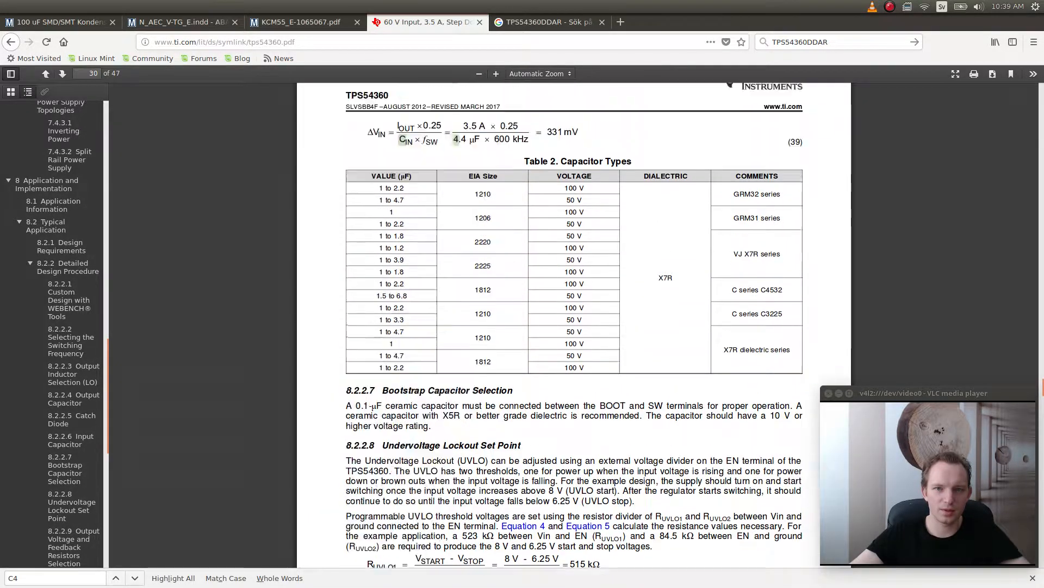
scroll(574, 325, "up", 8)
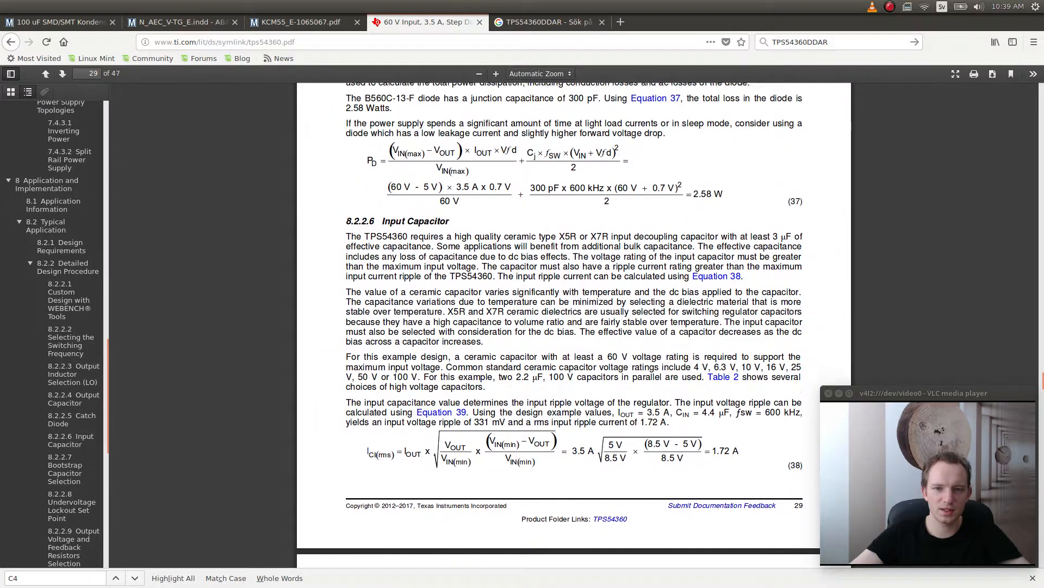
scroll(574, 325, "up", 6)
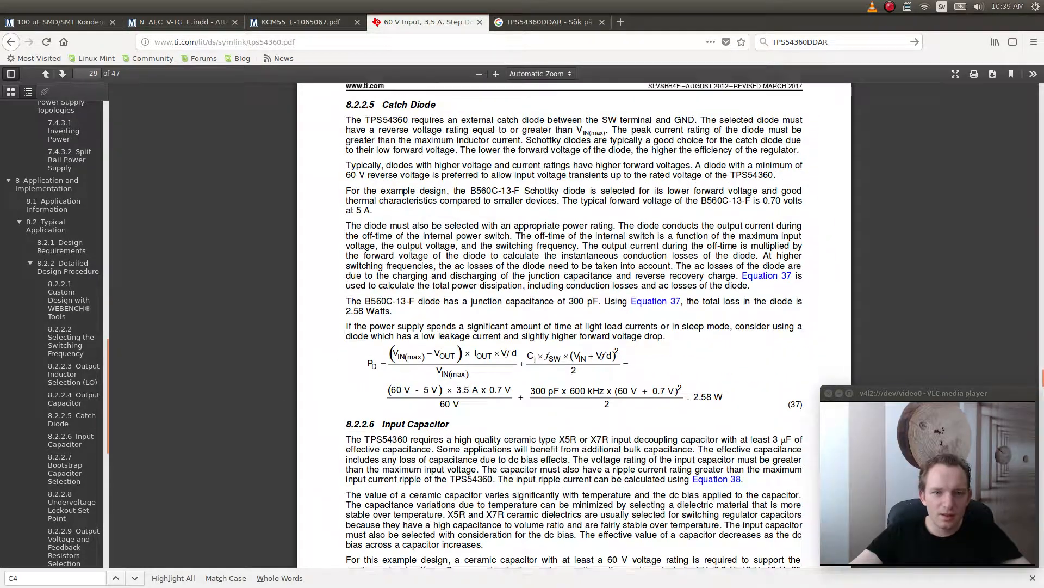
scroll(574, 325, "up", 7)
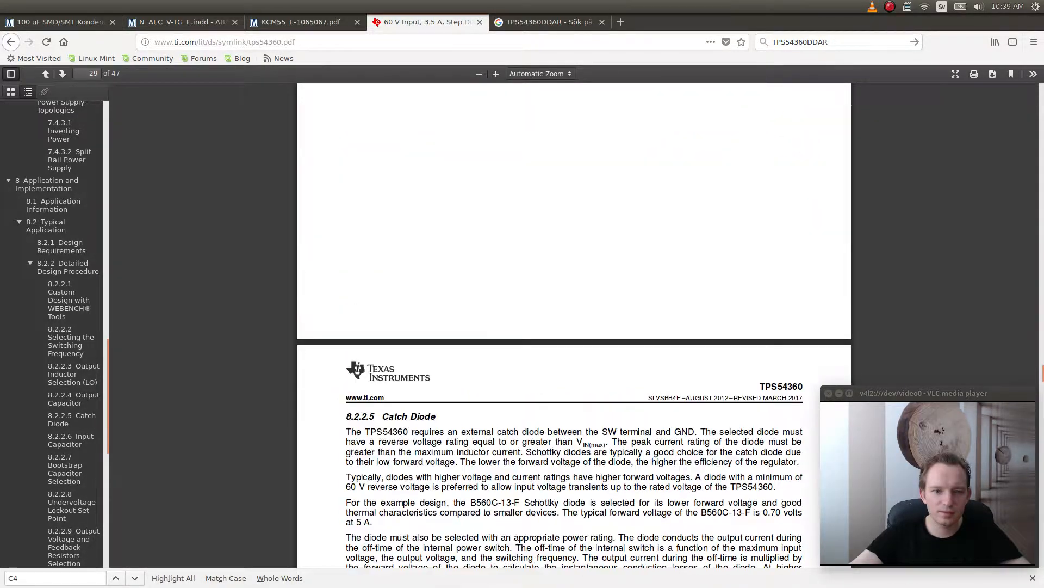
scroll(574, 325, "up", 5)
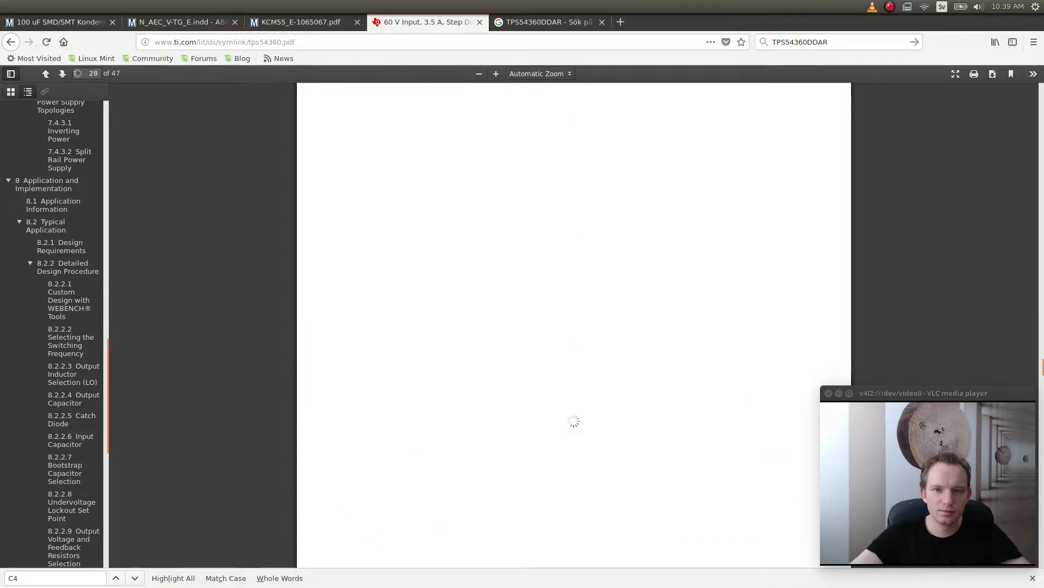
scroll(574, 325, "up", 5)
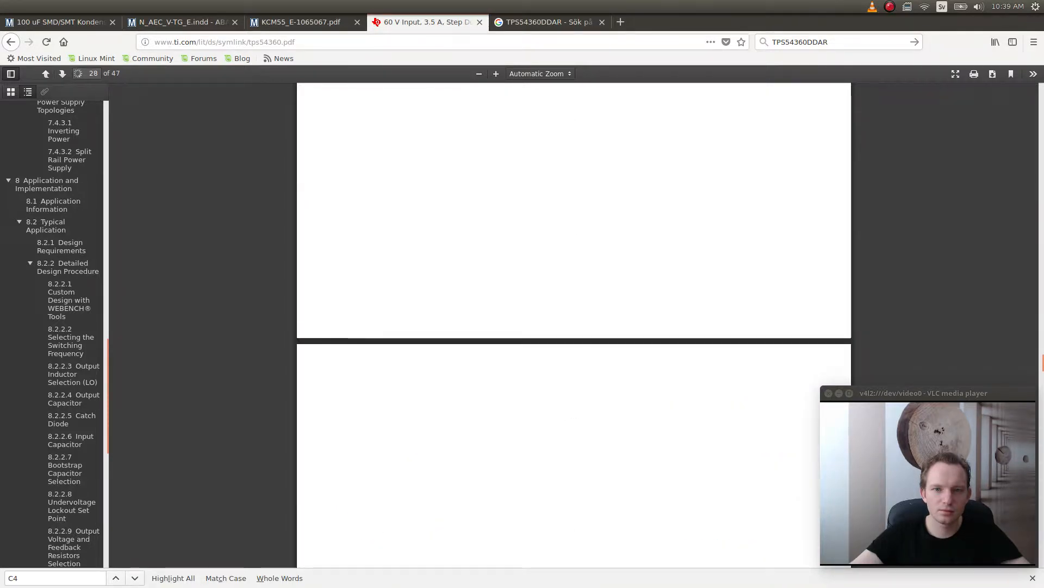
scroll(574, 325, "down", 20)
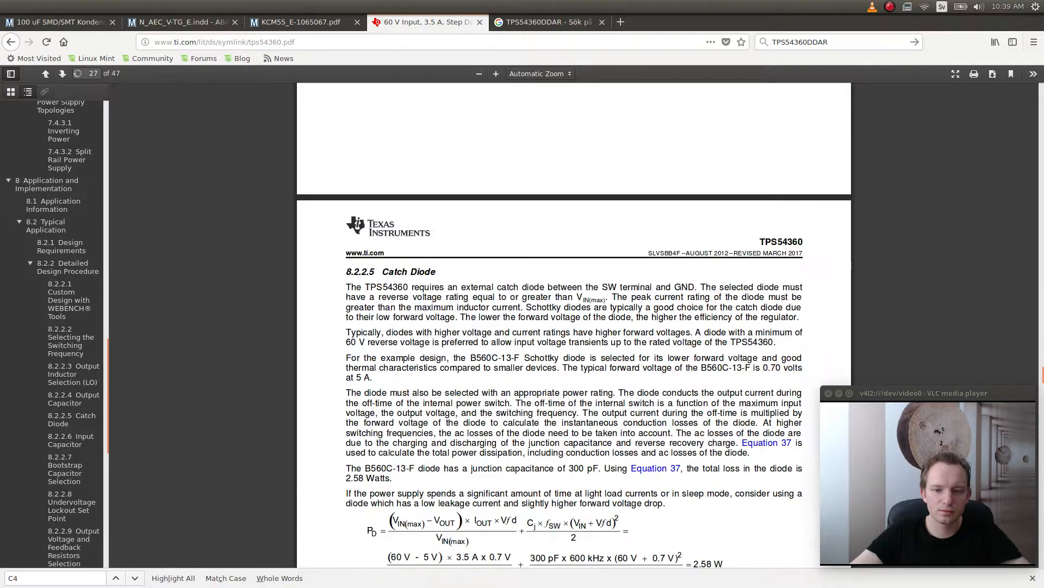
scroll(574, 324, "down", 3)
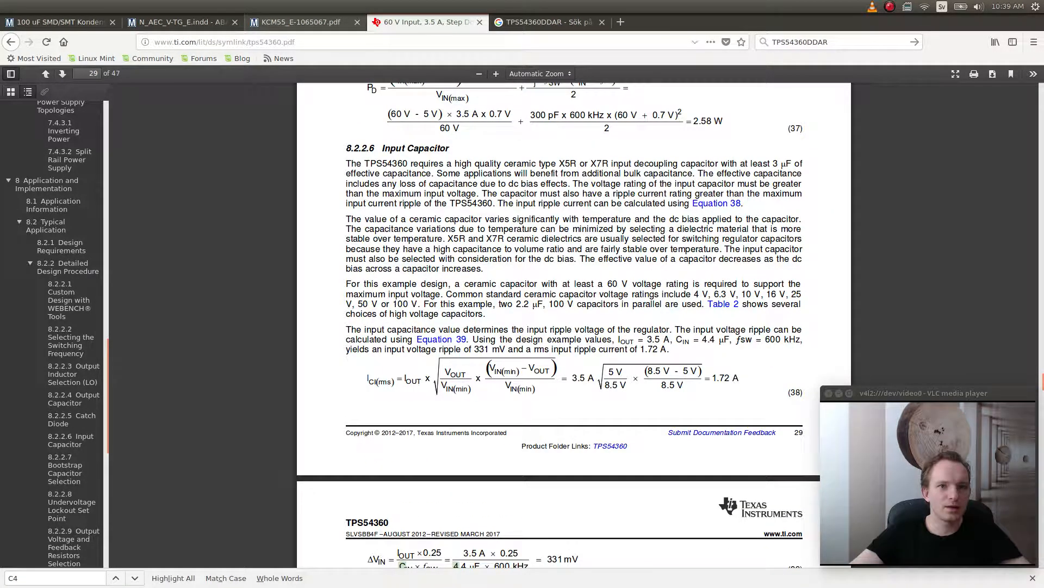
- Look up the BOM's 4.7uF 63V capacitor, KCM55LR71J475KH01K, on Mouser and review its specifications
left_click(54, 22)
scroll(522, 326, "up", 15)
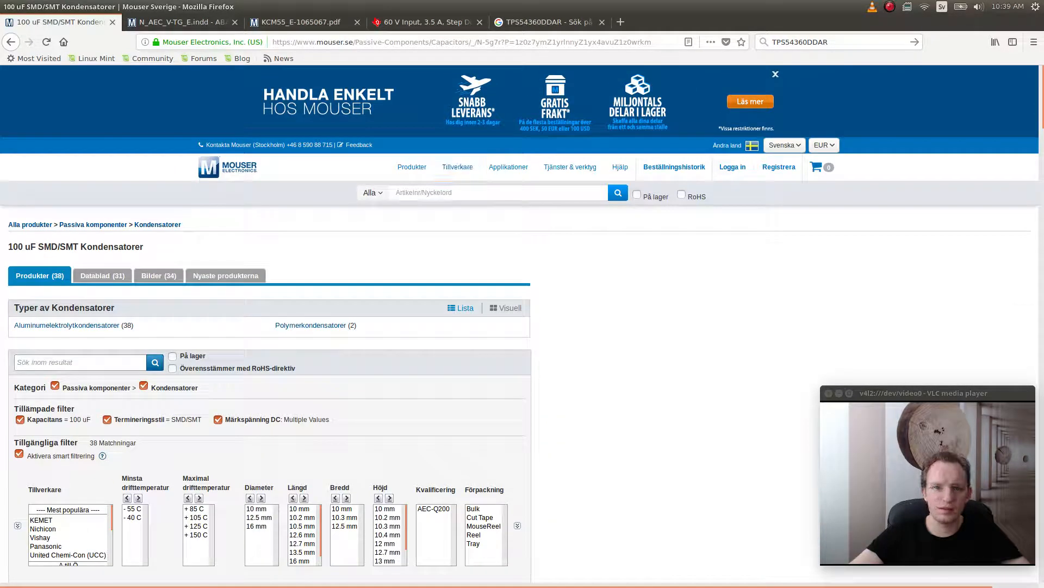
left_click(490, 192)
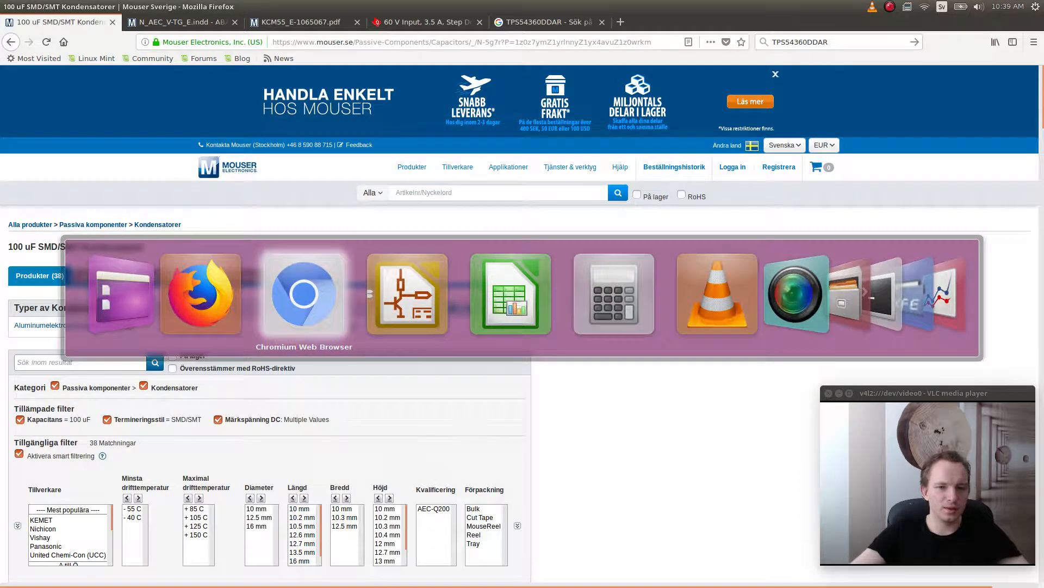
key("alt+Tab")
key("alt+Tab")
left_click(64, 101)
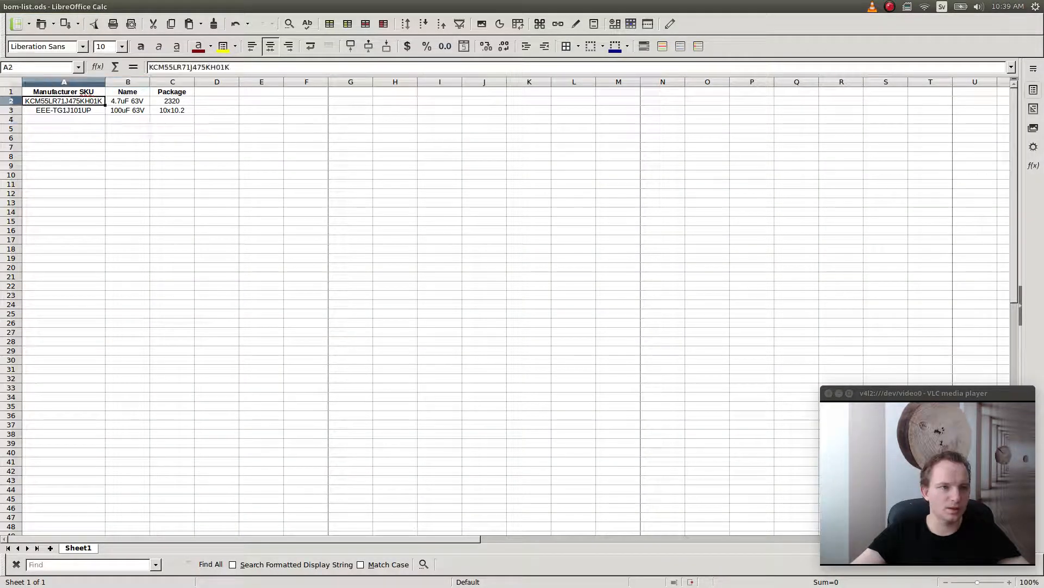
key("alt+Tab")
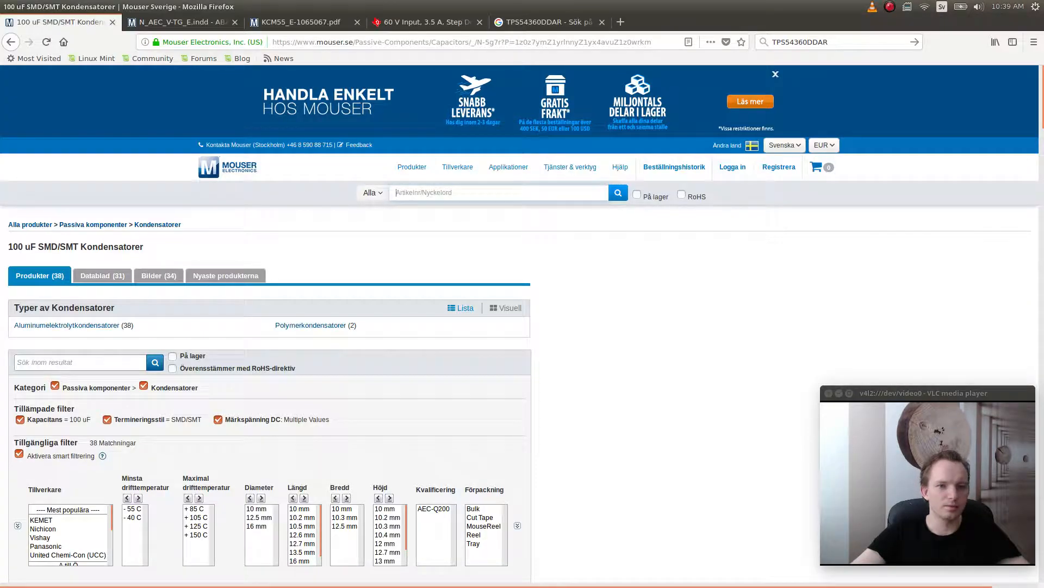
type("KCM55LR71J475KH01K")
key("Return")
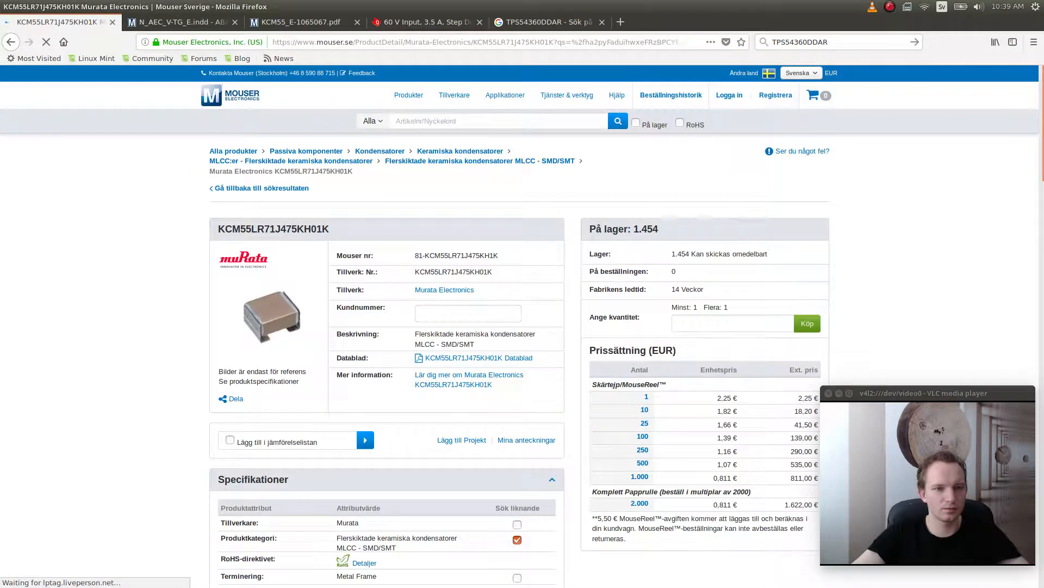
scroll(523, 327, "down", 3)
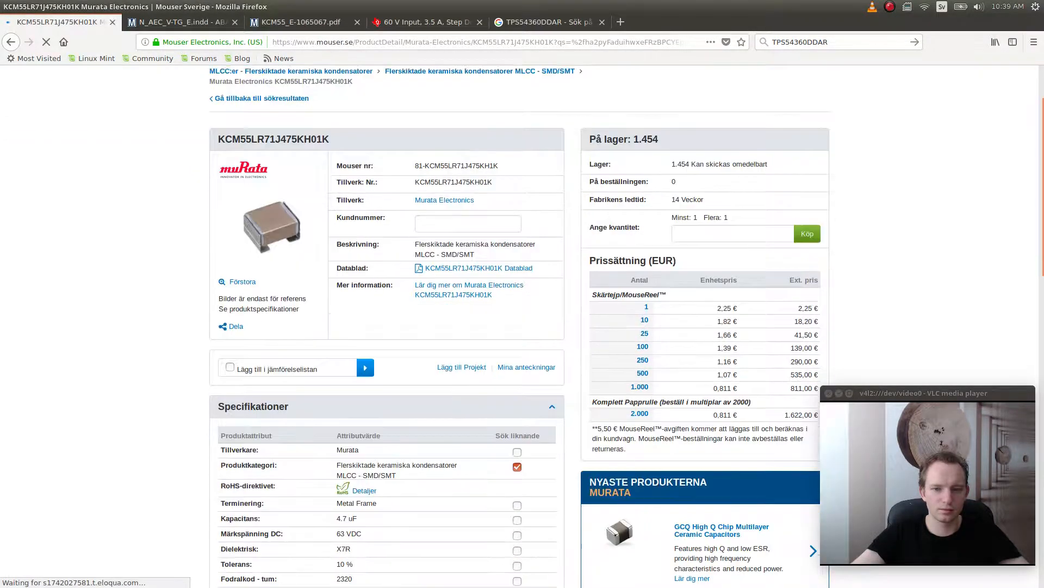
scroll(523, 326, "down", 3)
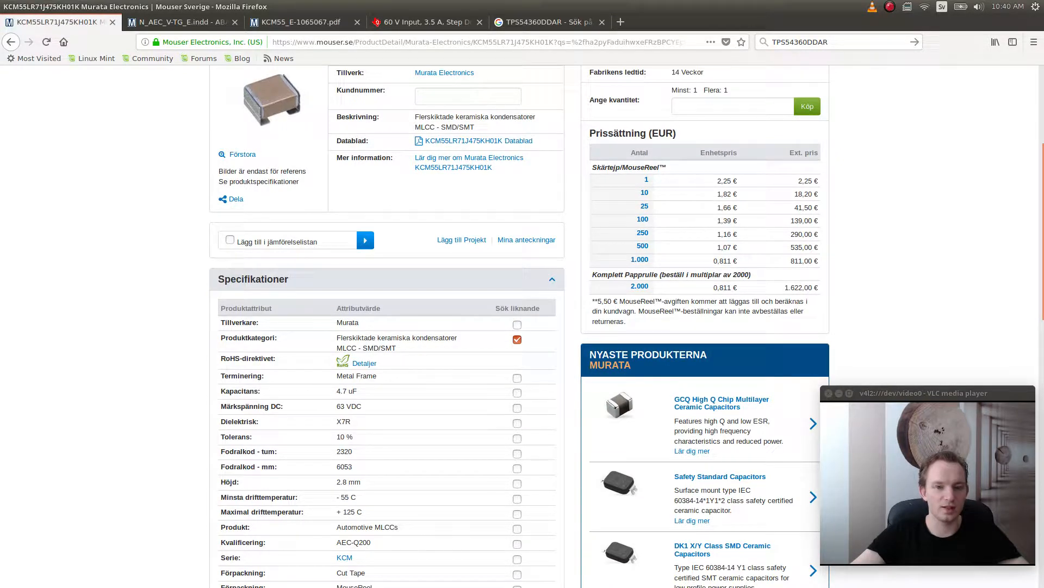
- Check the TPS54360 datasheet's input ripple equations, Table 2, Capacitor Types, and the Bootstrap Capacitor Selection section
left_click(424, 22)
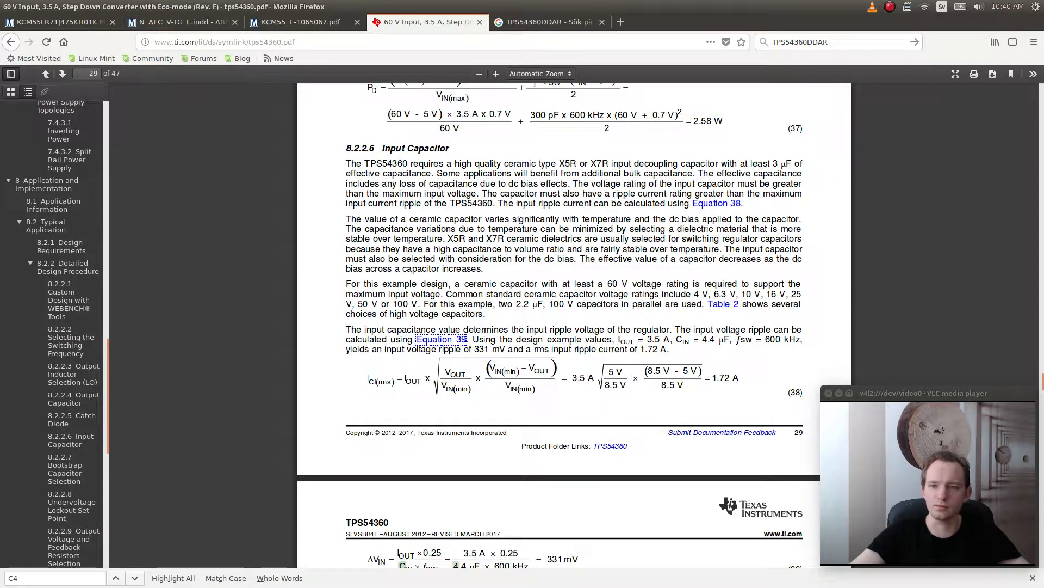
scroll(560, 325, "down", 3)
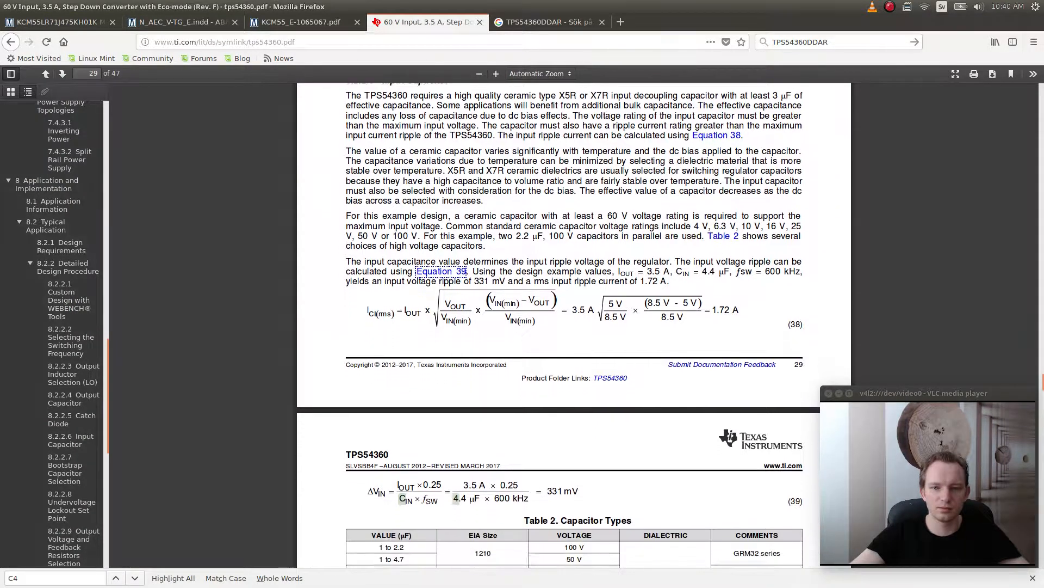
scroll(560, 325, "down", 3)
scroll(575, 325, "down", 4)
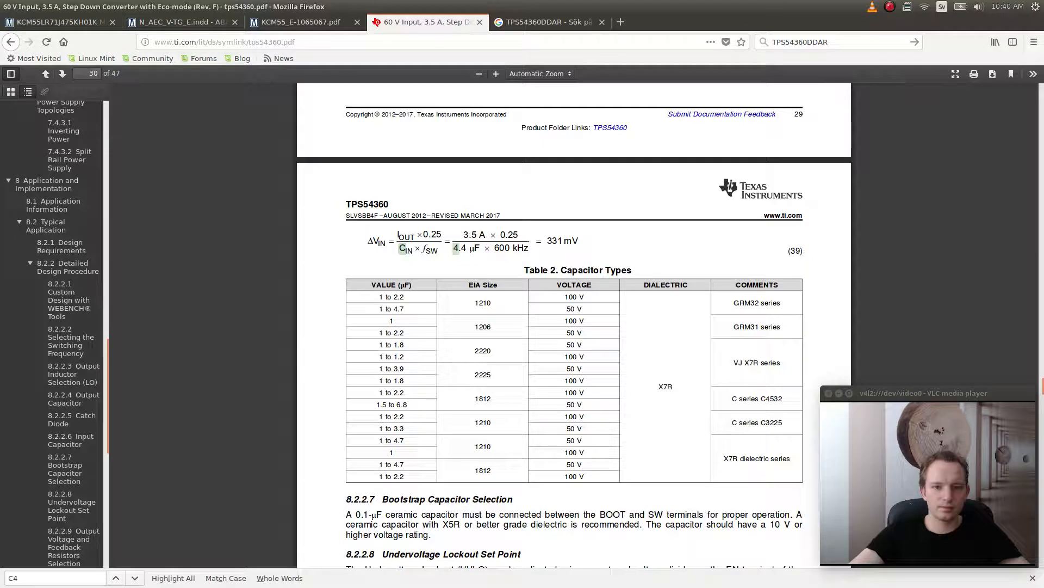
scroll(574, 325, "down", 5)
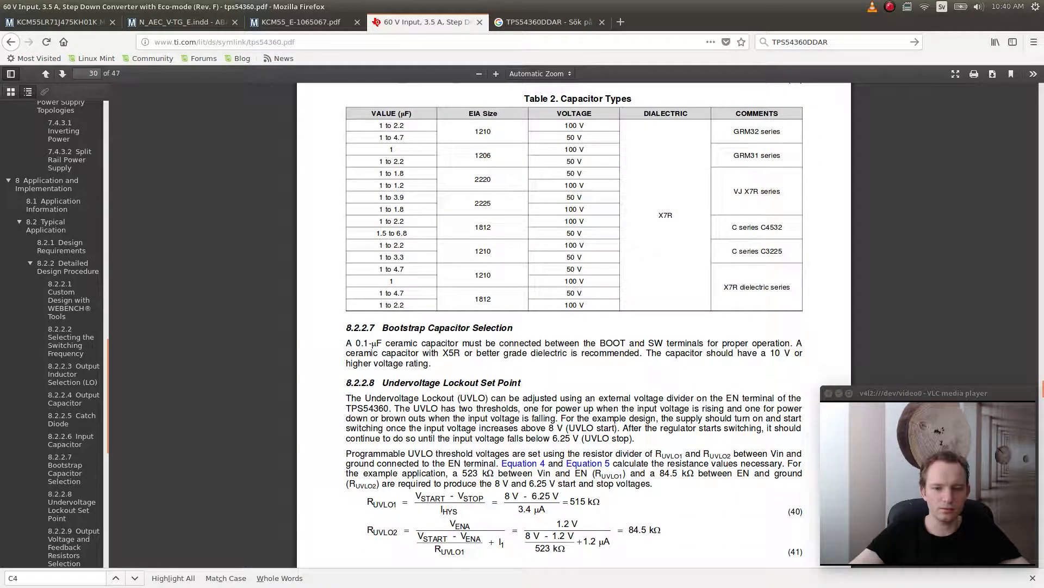
scroll(574, 325, "up", 9)
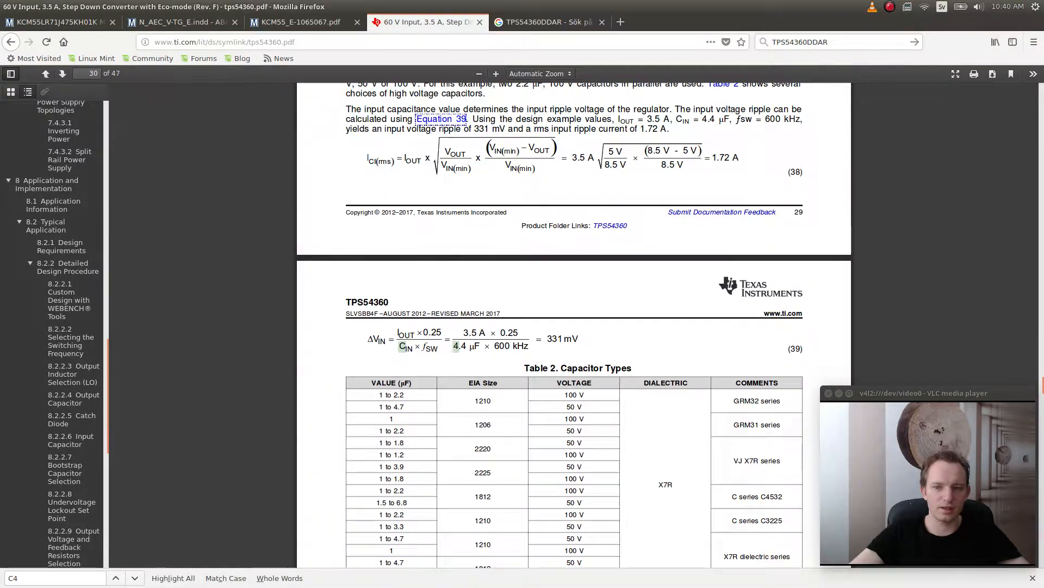
key("alt")
key("alt")
key("alt+Tab")
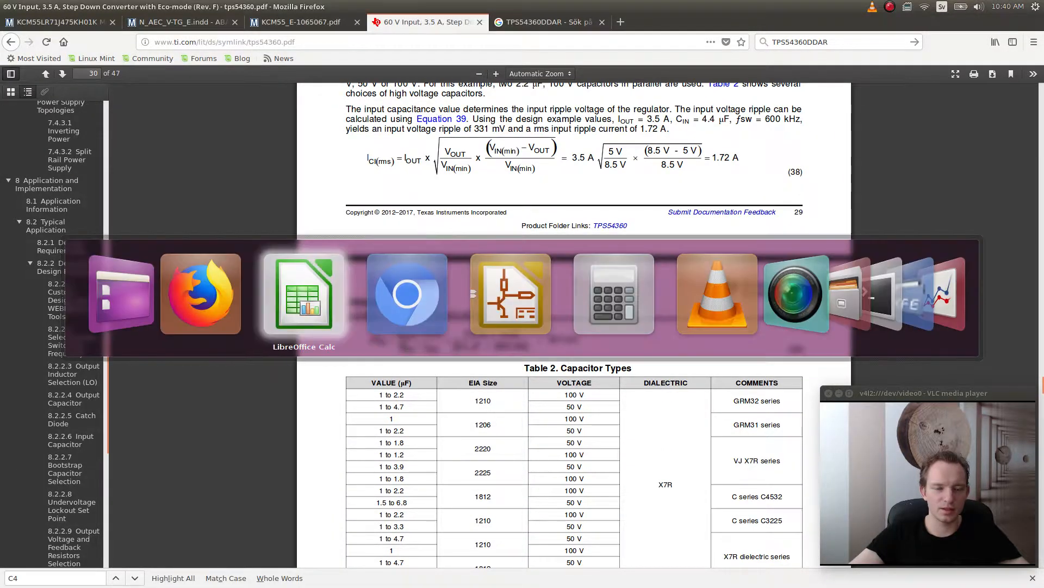
key("alt+shift+Tab")
key("alt+Tab")
key("Escape")
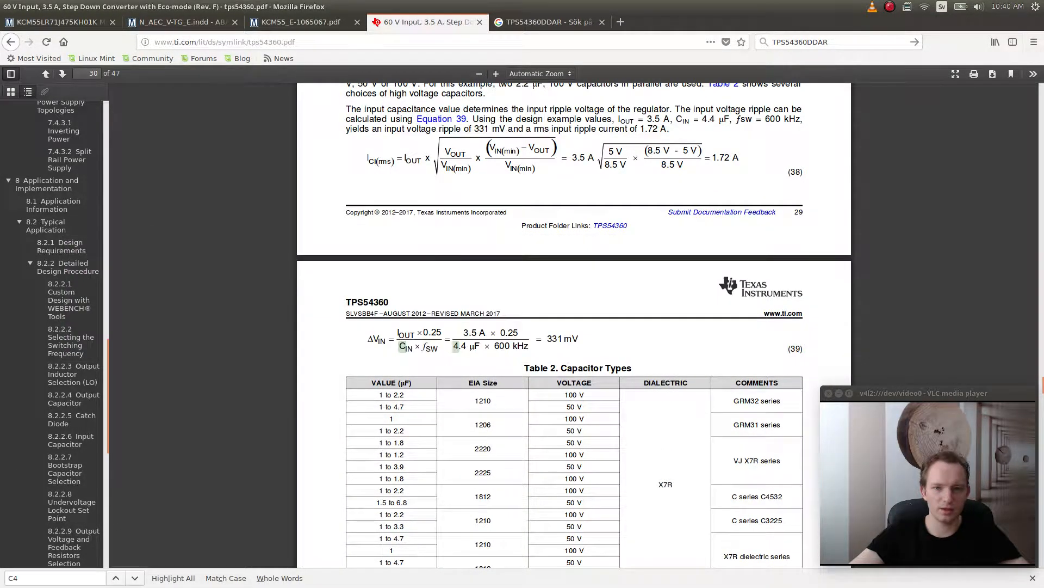
- Reread the datasheet's Input Capacitor section and the Catch Diode power loss calculation above it
scroll(574, 326, "up", 4)
scroll(575, 326, "up", 4)
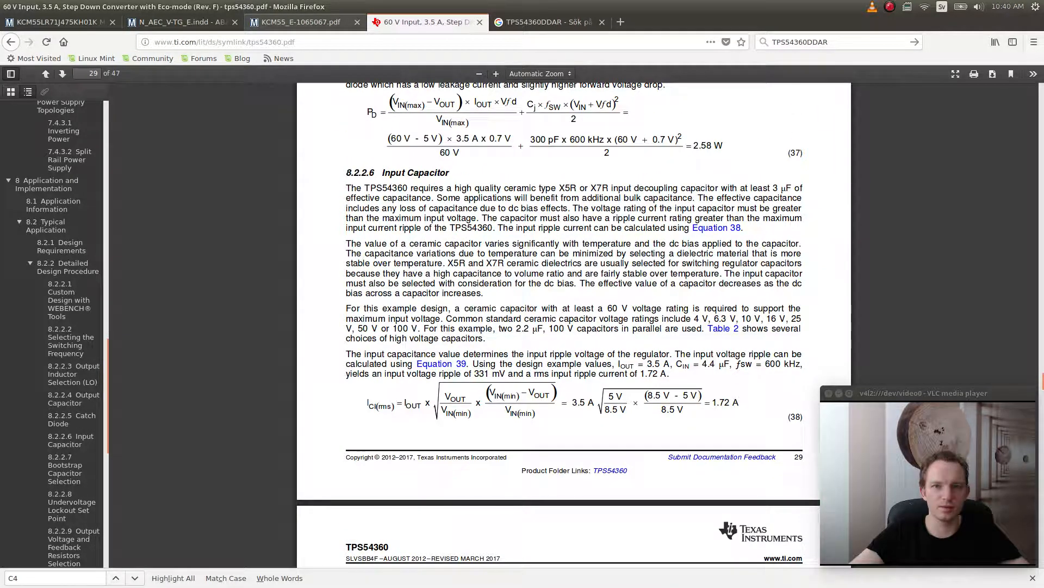
scroll(575, 325, "up", 4)
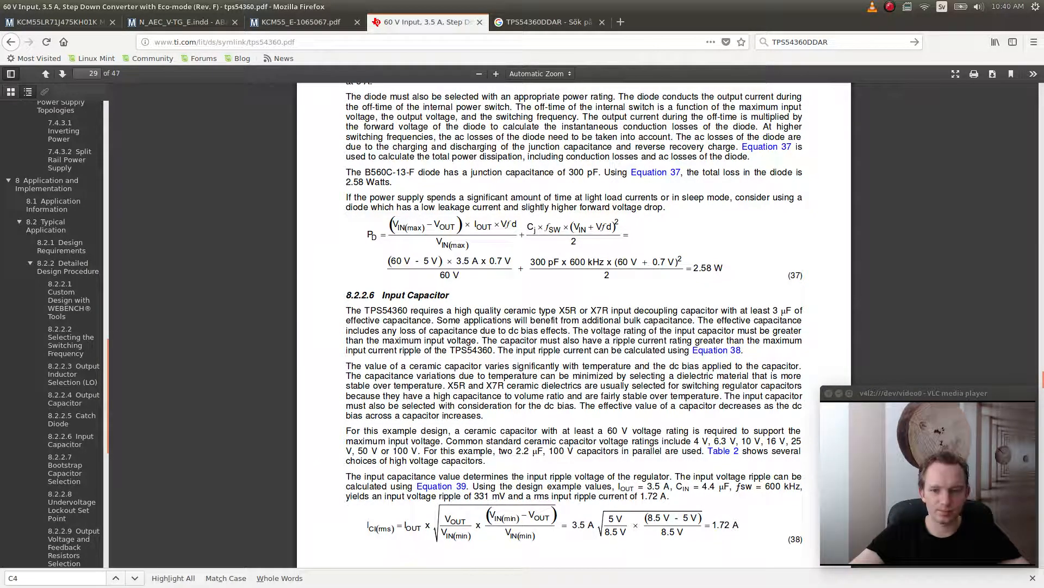
key("alt+Tab")
key("alt+shift+Tab")
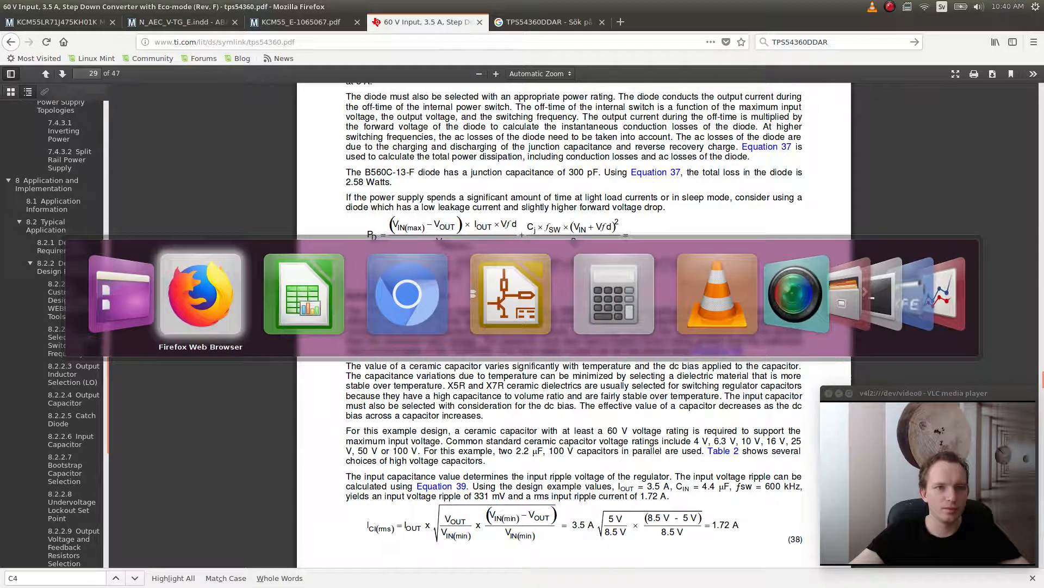
key("alt+Tab")
key("alt+Tab")
key("alt+Tab")
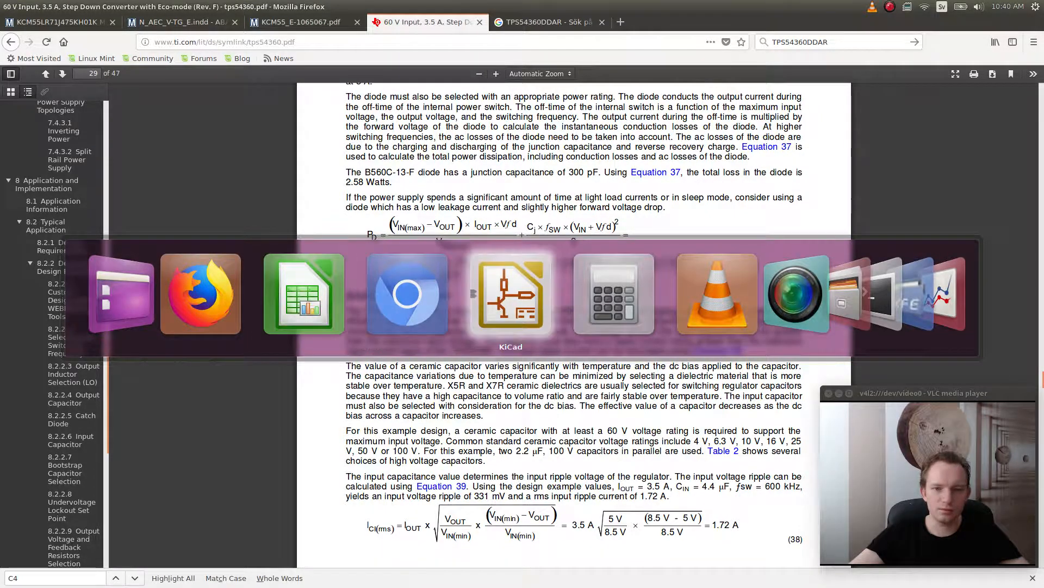
key("alt+Tab")
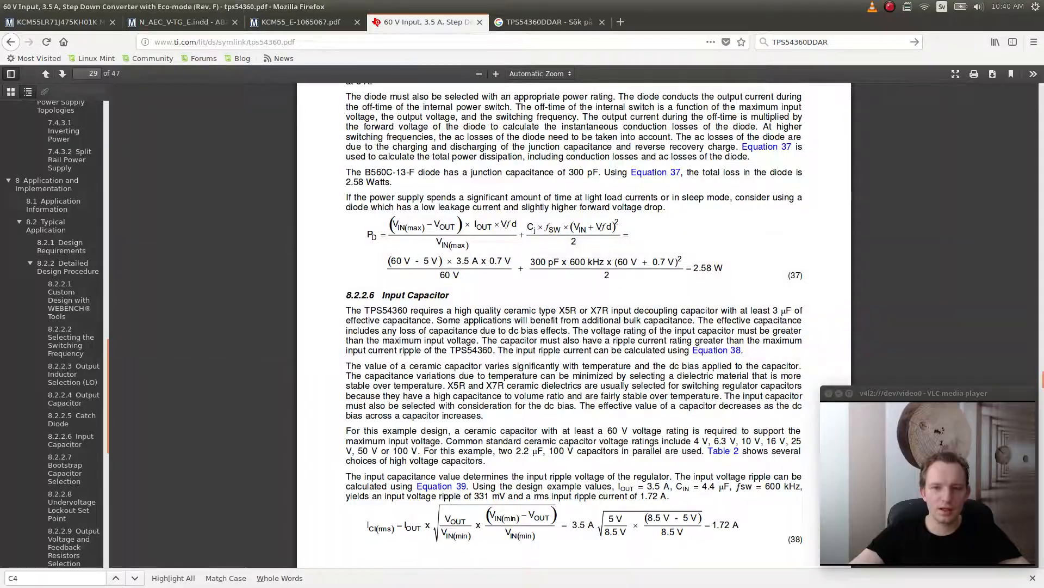
- Search the datasheet for "bootstrap" to find the bootstrap capacitor requirements
key("ctrl+f")
type("boot")
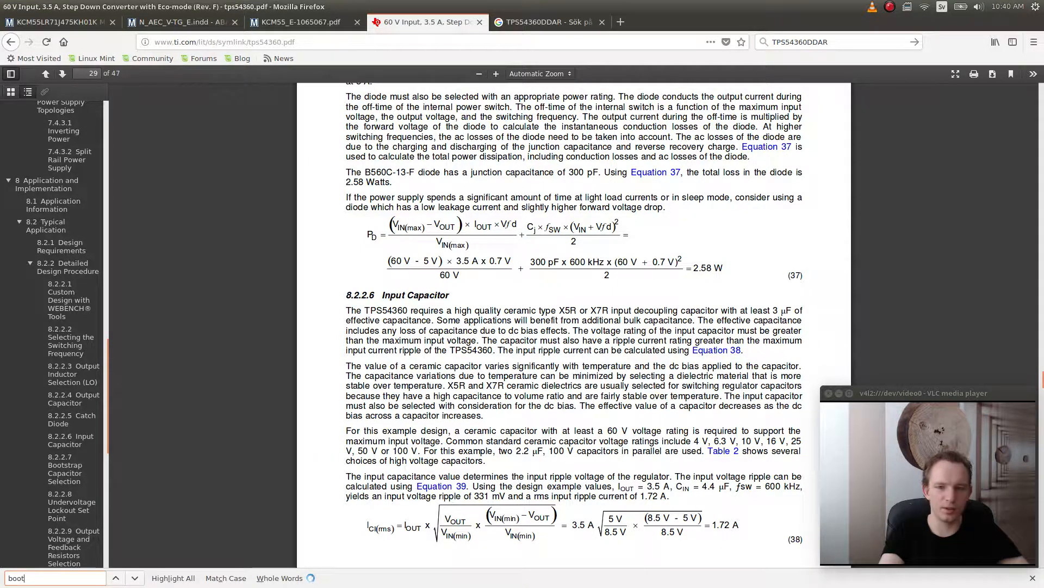
type("strap")
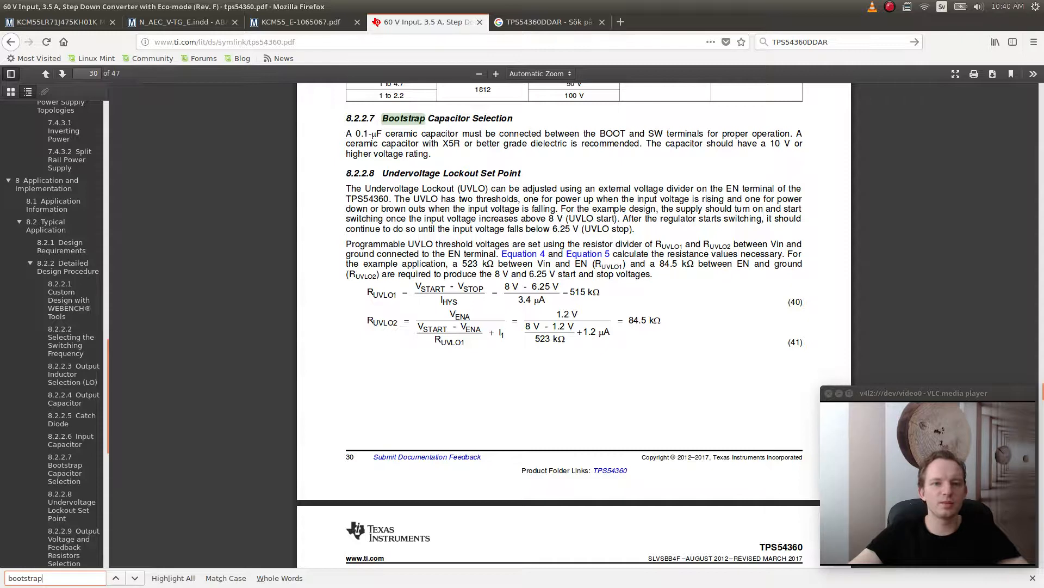
- Search the Mouser catalogue for 100nF
left_click(60, 22)
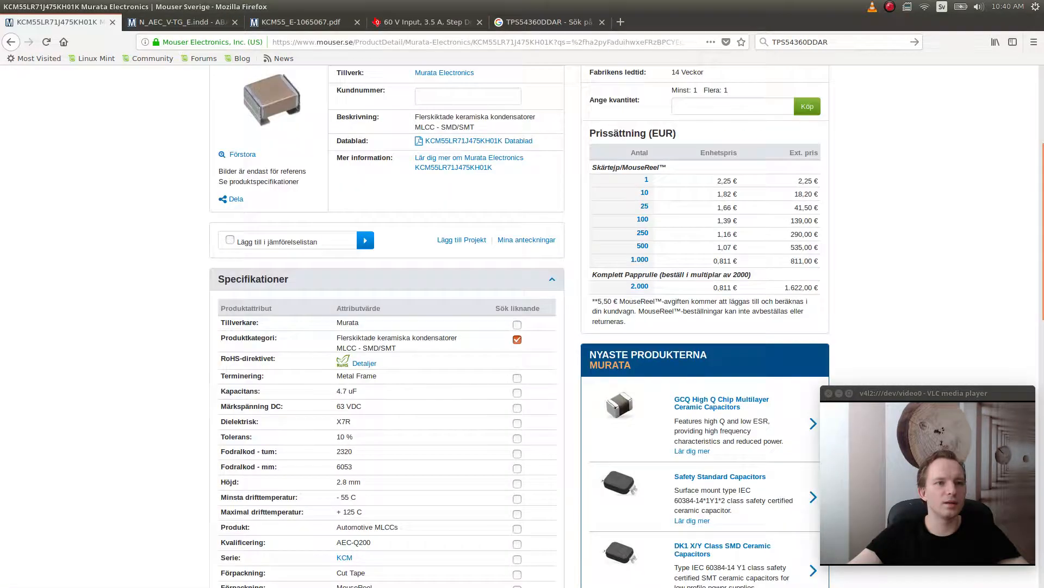
scroll(522, 326, "up", 4)
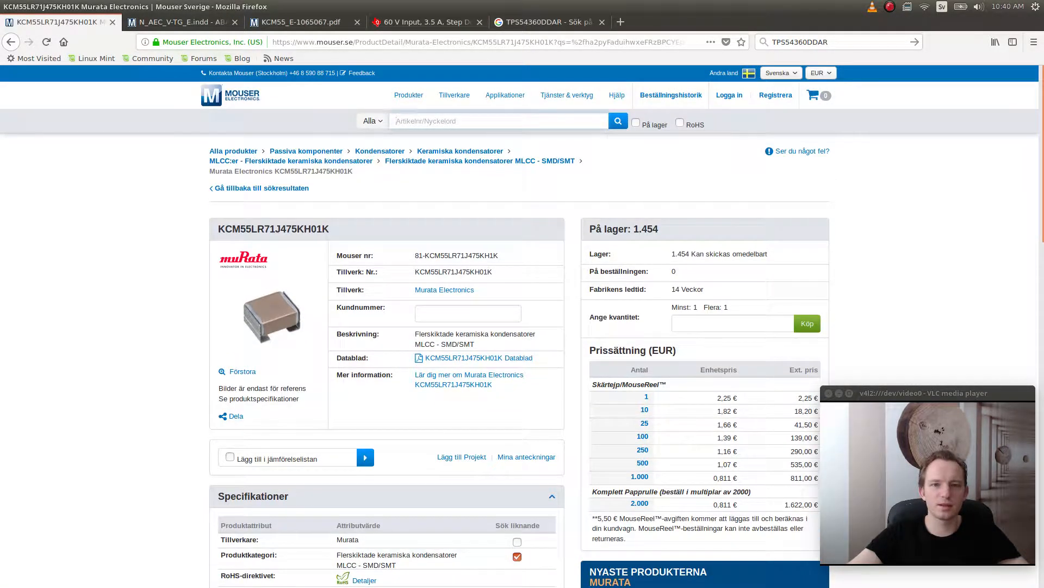
type("100nF")
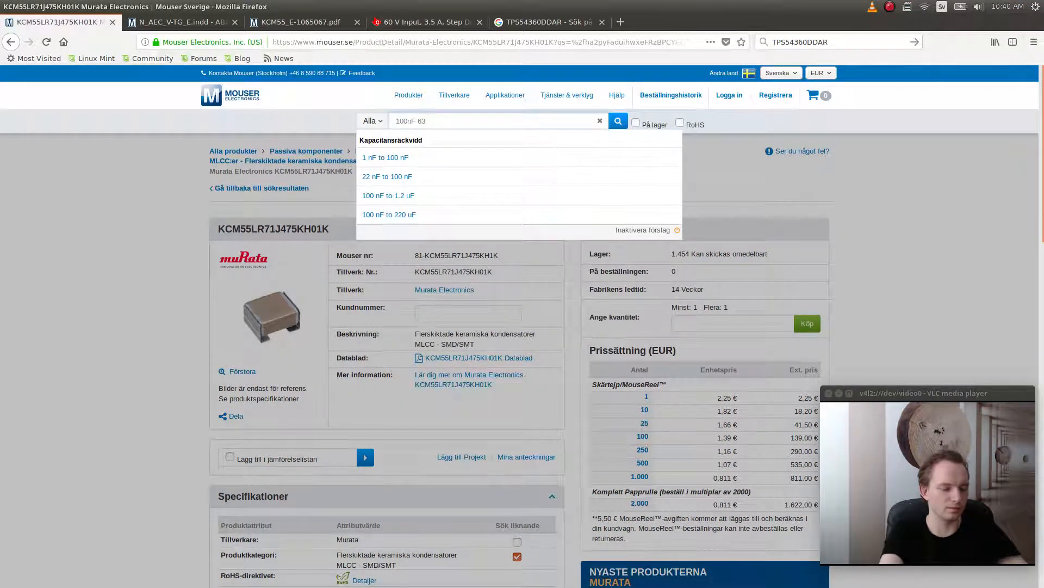
type(" 63")
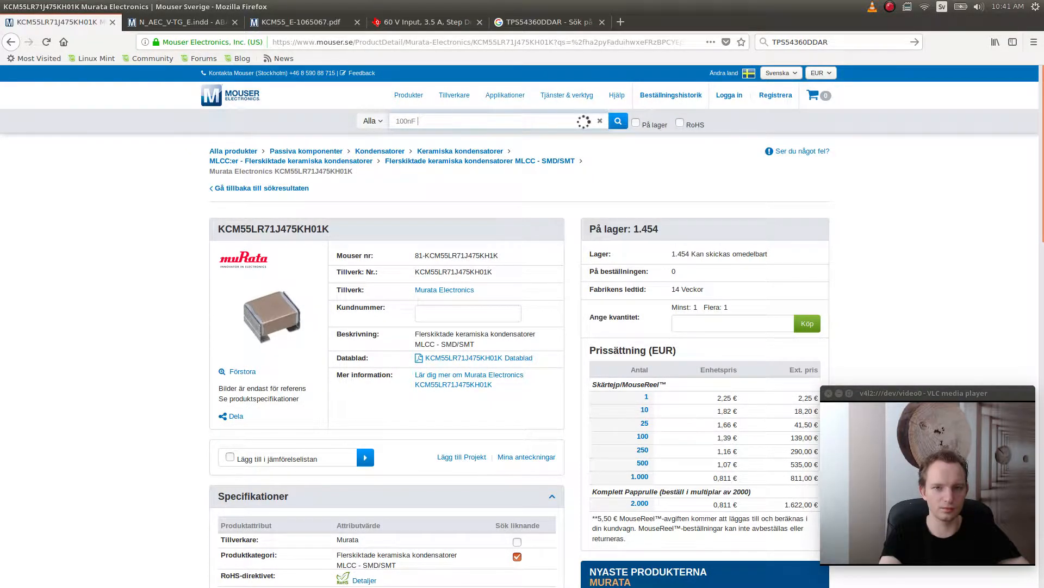
key("Return")
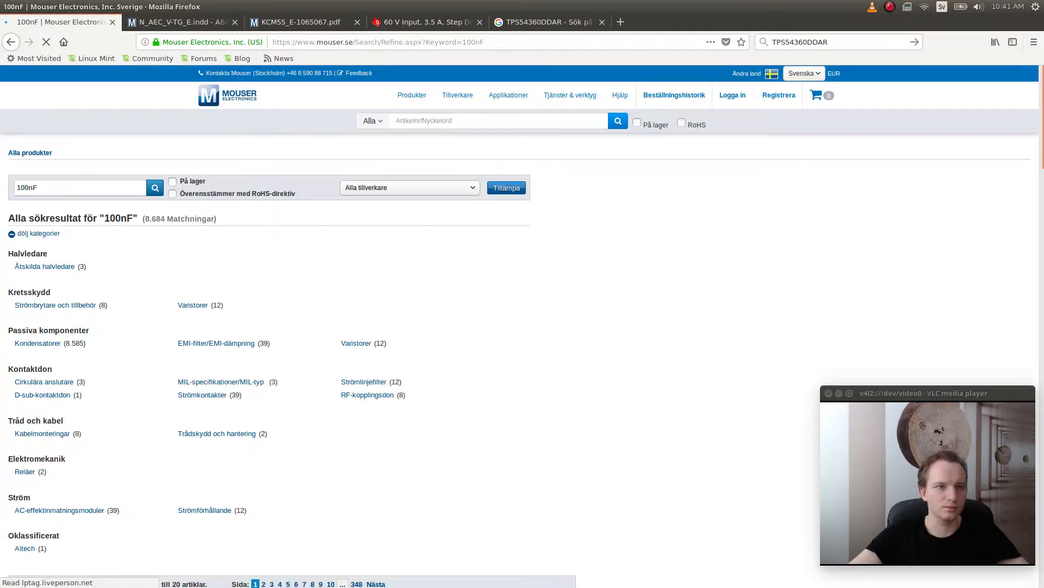
- Return to the earlier Mouser listing of SMD/SMT capacitors filtered by termination style and DC voltage rating
right_click(10, 43)
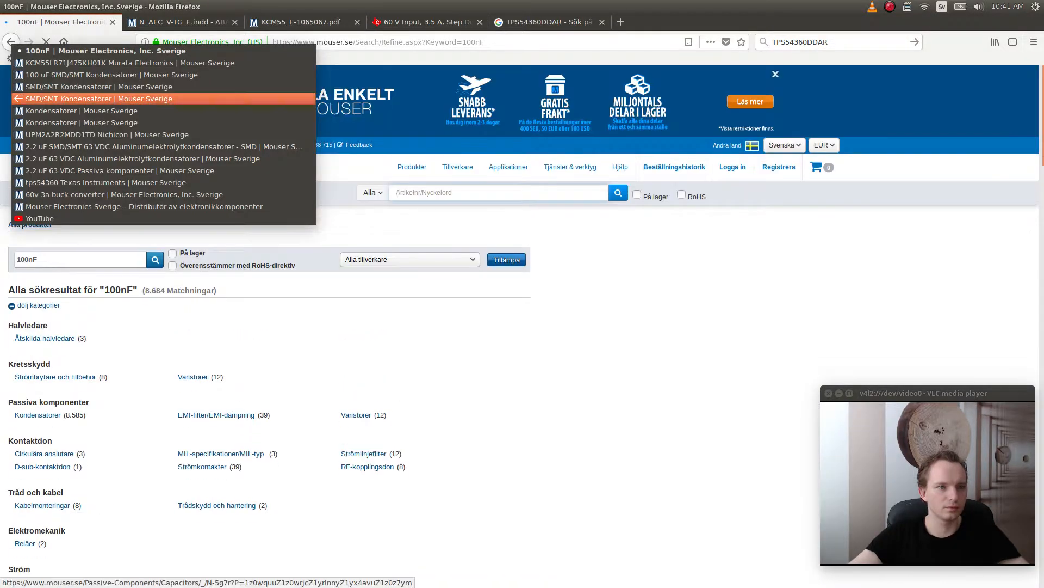
left_click(66, 111)
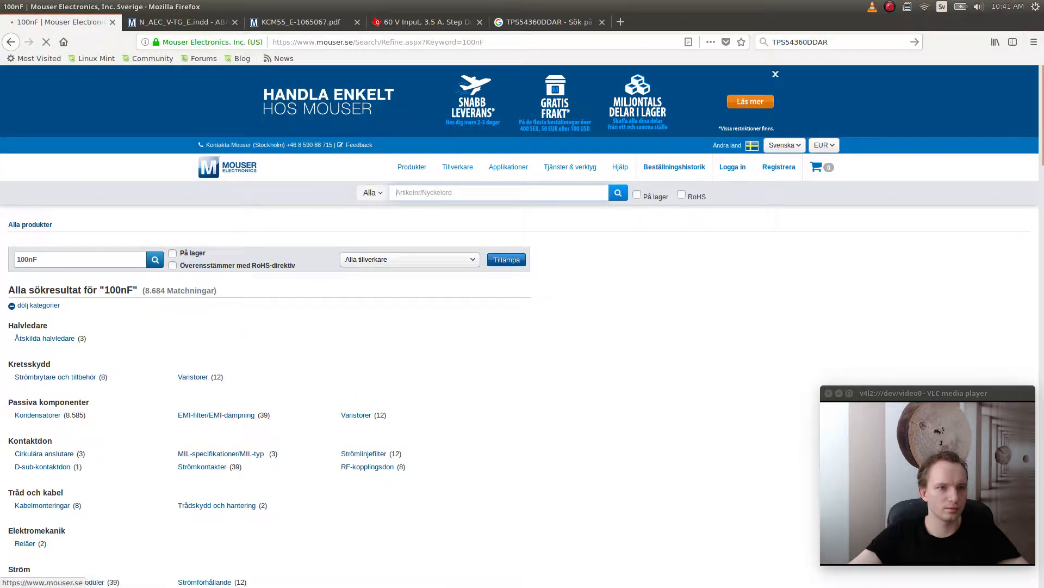
right_click(11, 42)
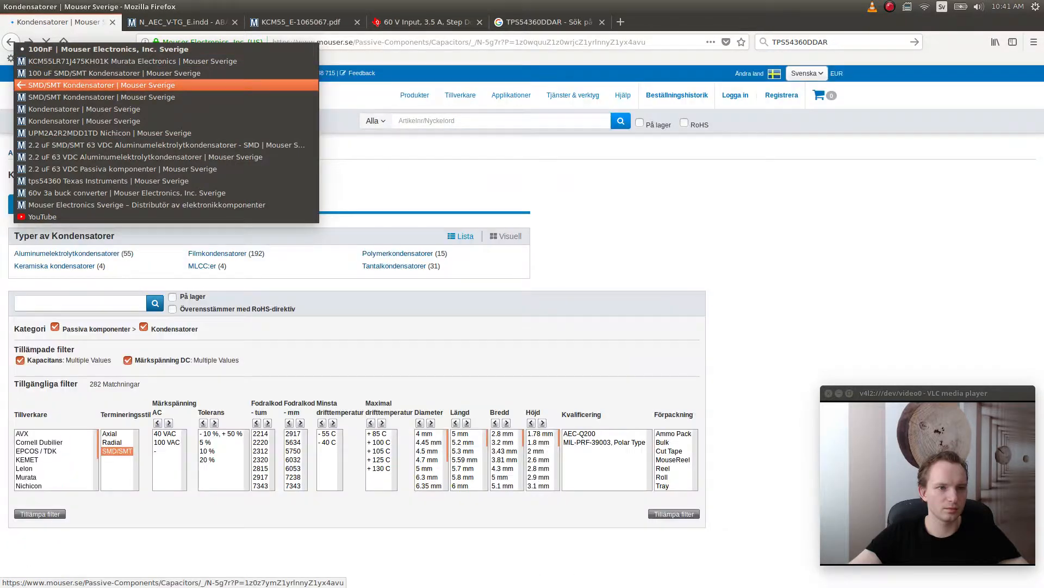
left_click(66, 85)
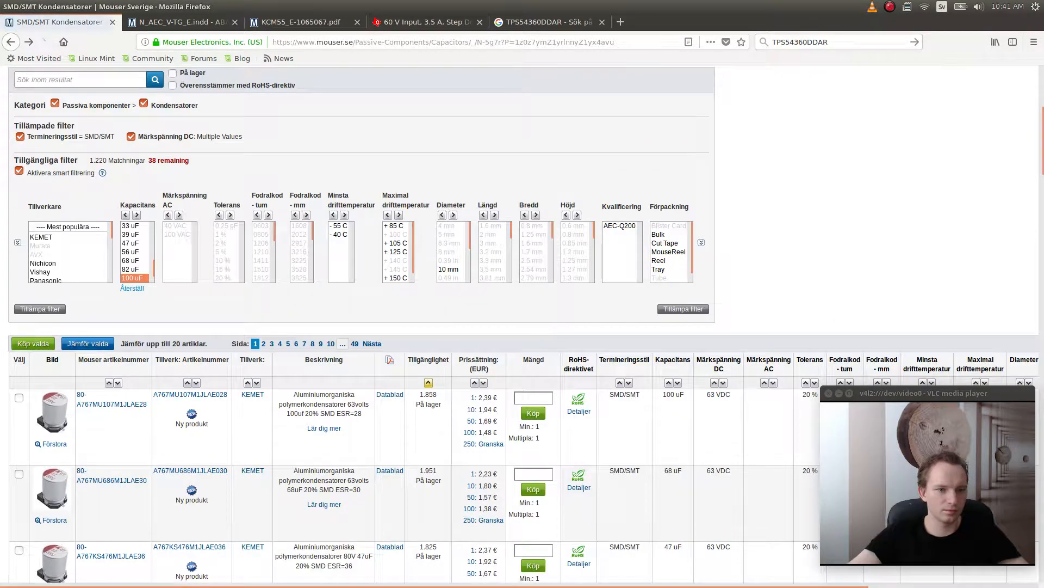
- Filter the SMD/SMT capacitors to a capacitance of 0.1 uF and bring up the matching products
left_click_drag(153, 273, 153, 255)
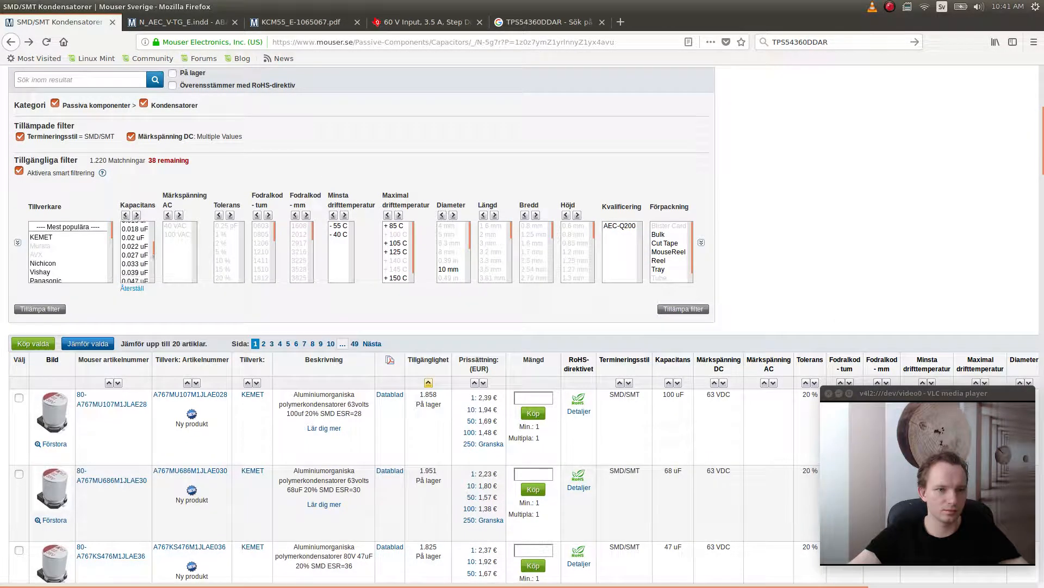
scroll(136, 253, "down", 3)
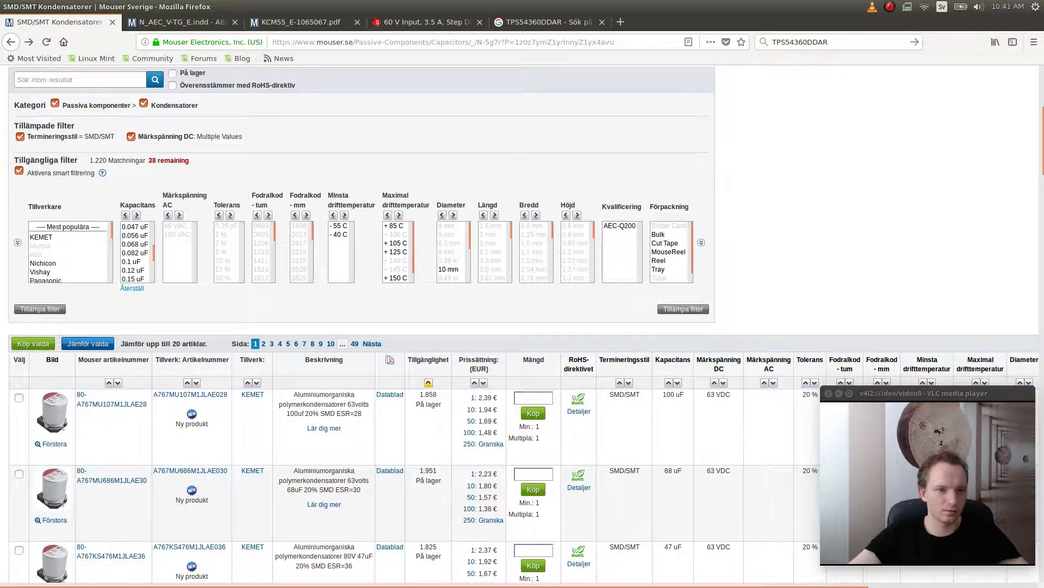
left_click(135, 262)
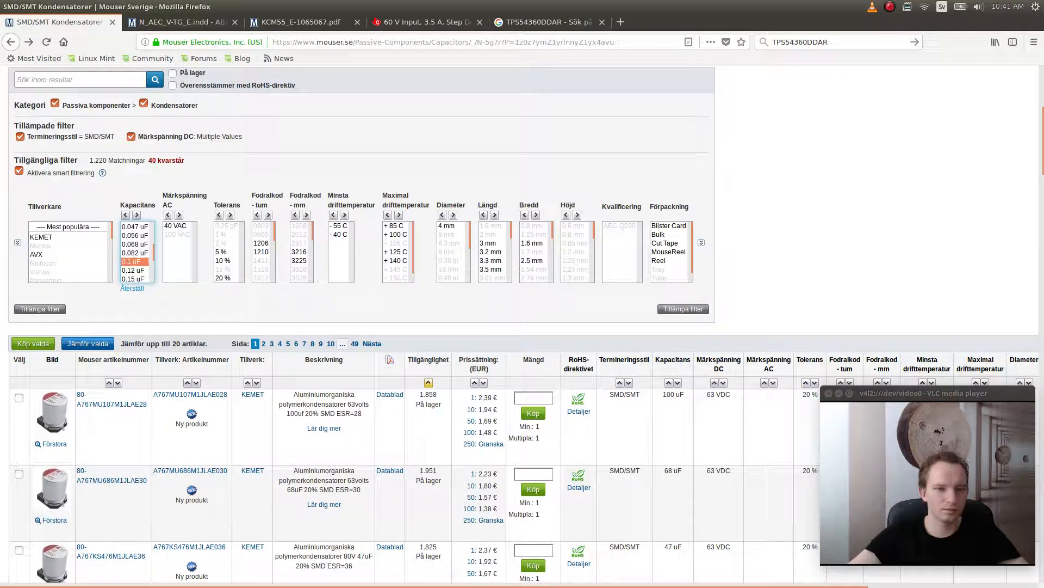
left_click(39, 309)
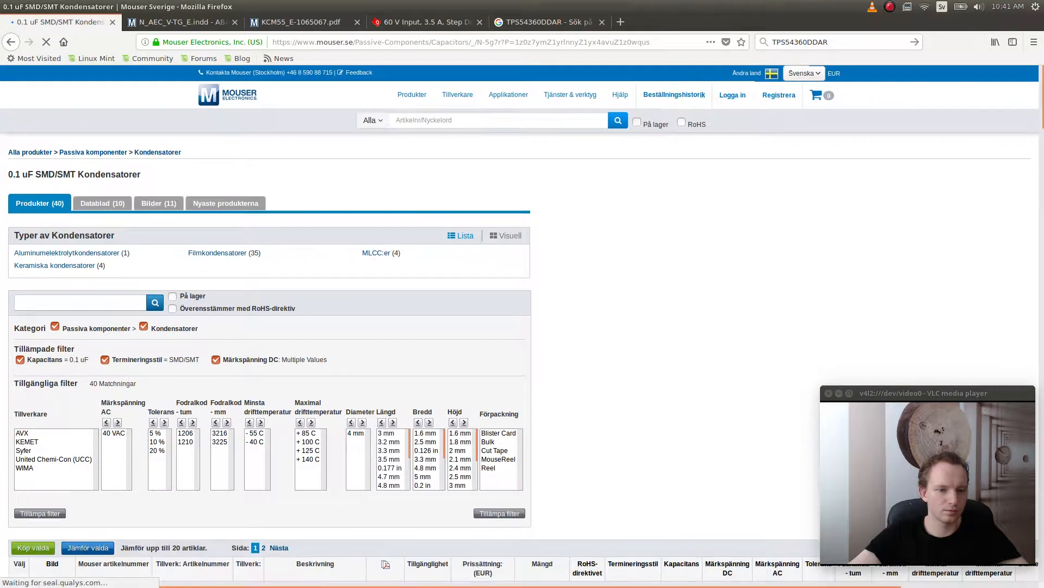
scroll(522, 327, "down", 5)
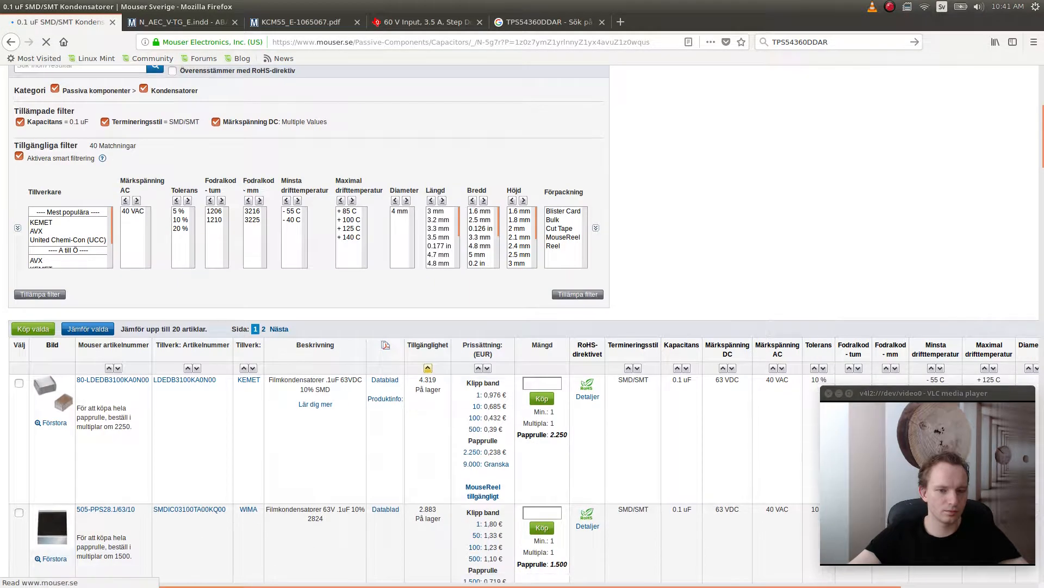
- Review the matching 0.1 uF SMD/SMT capacitors and sort the product list by ascending price
scroll(522, 326, "down", 3)
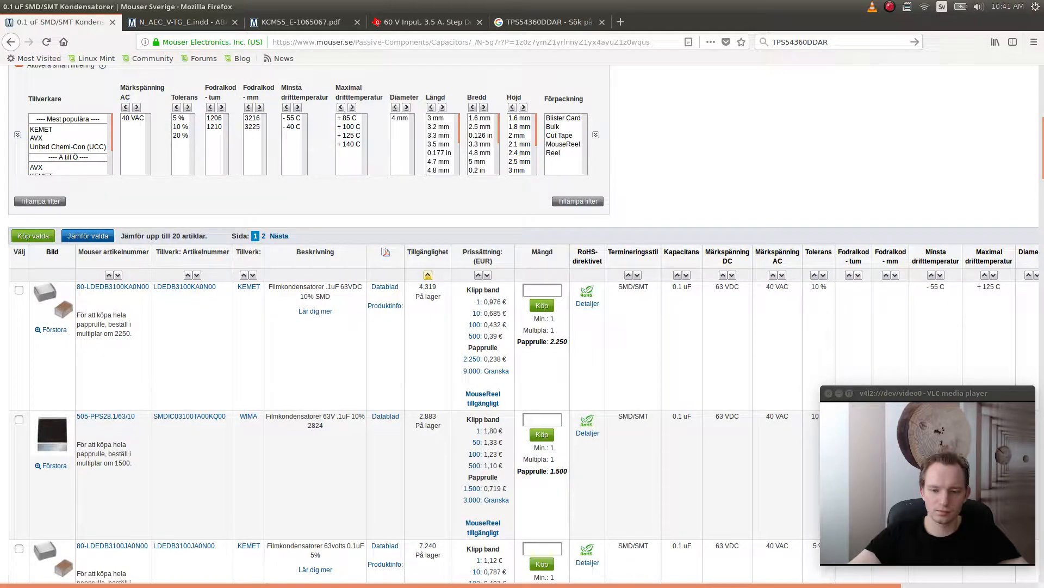
scroll(522, 326, "right", 4)
scroll(522, 326, "left", 4)
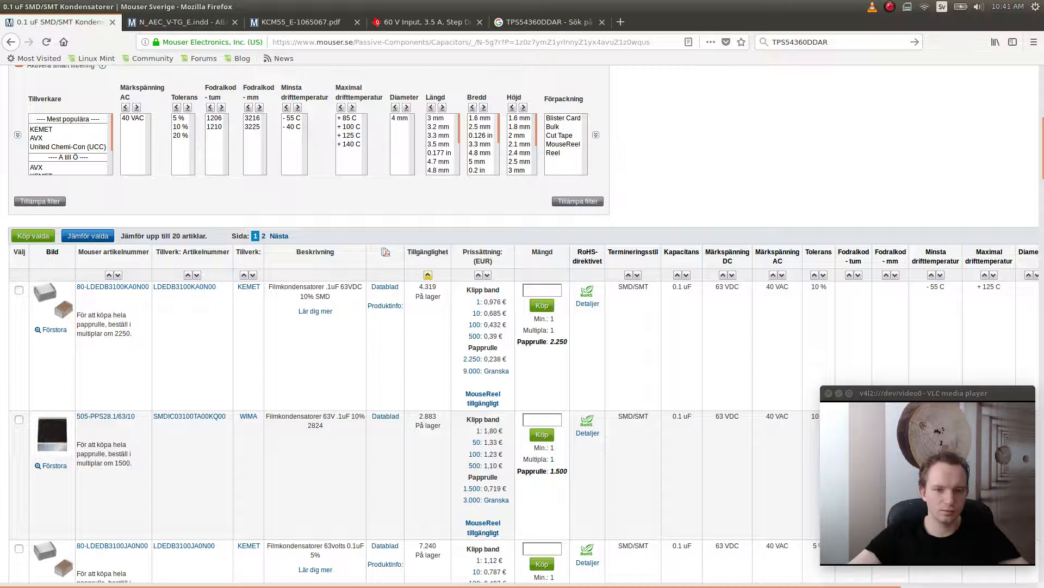
scroll(522, 326, "down", 1)
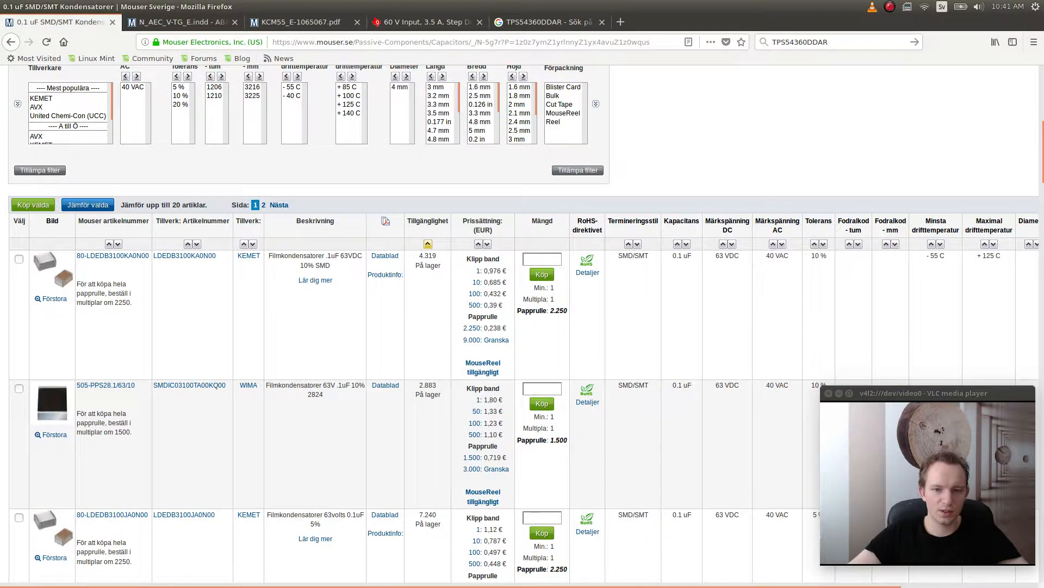
scroll(522, 327, "down", 12)
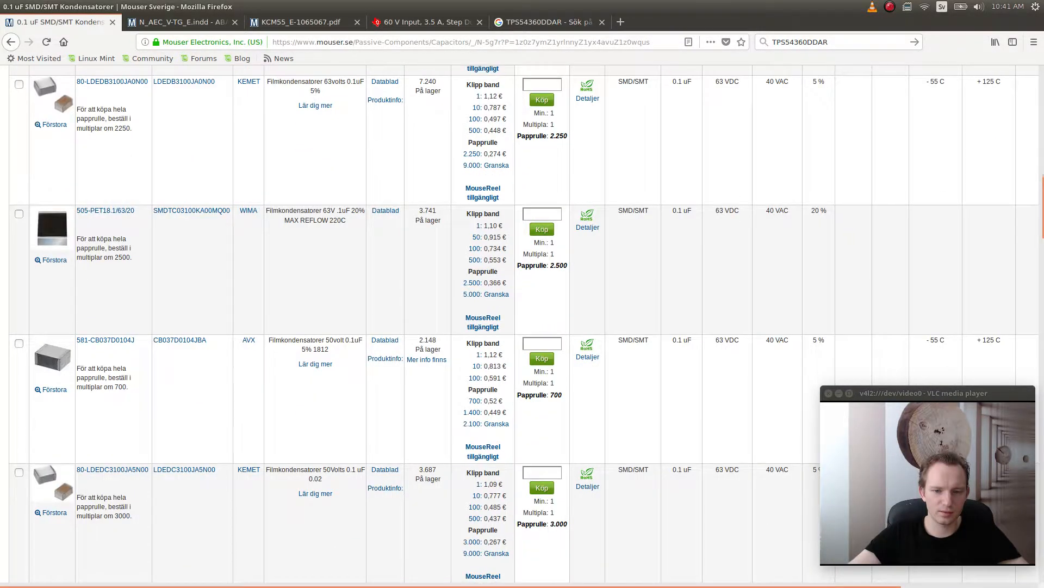
scroll(523, 326, "up", 15)
left_click(478, 275)
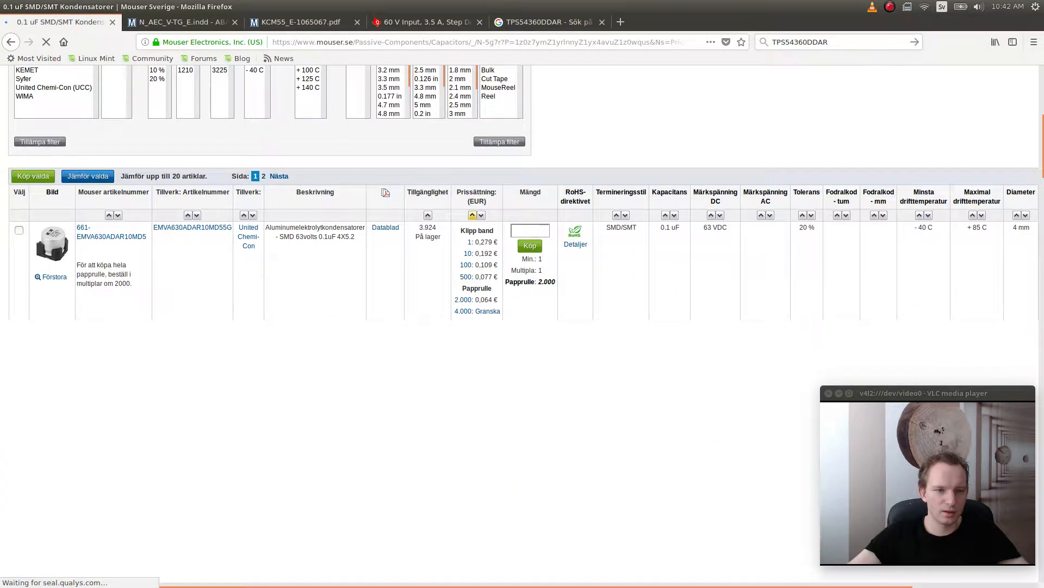
- Compare the price-sorted 0.1 uF capacitors by type, unit price, stock, tolerance, case code and temperature range
scroll(522, 313, "down", 8)
scroll(522, 313, "down", 1)
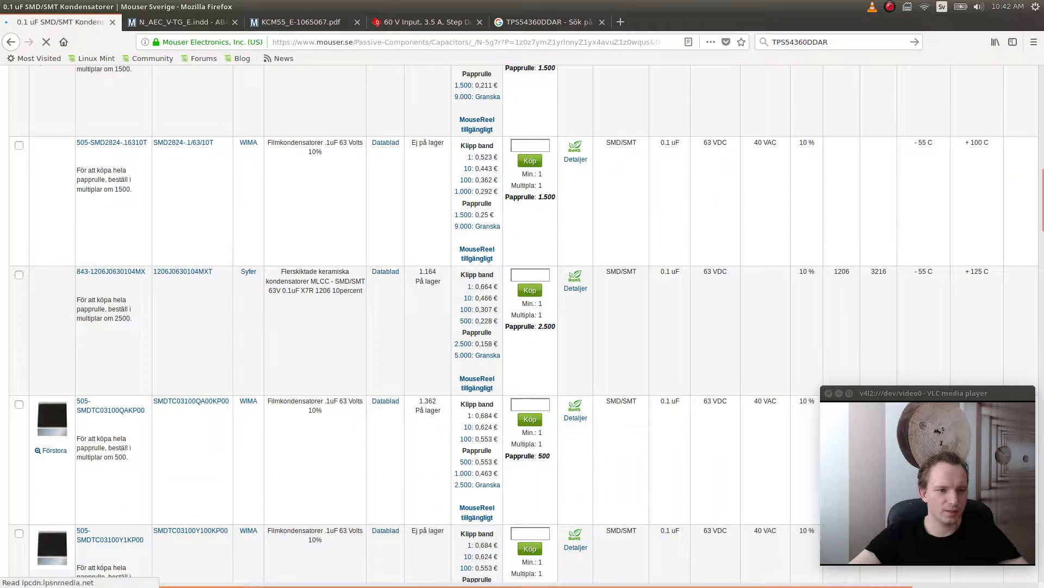
scroll(522, 314, "up", 3)
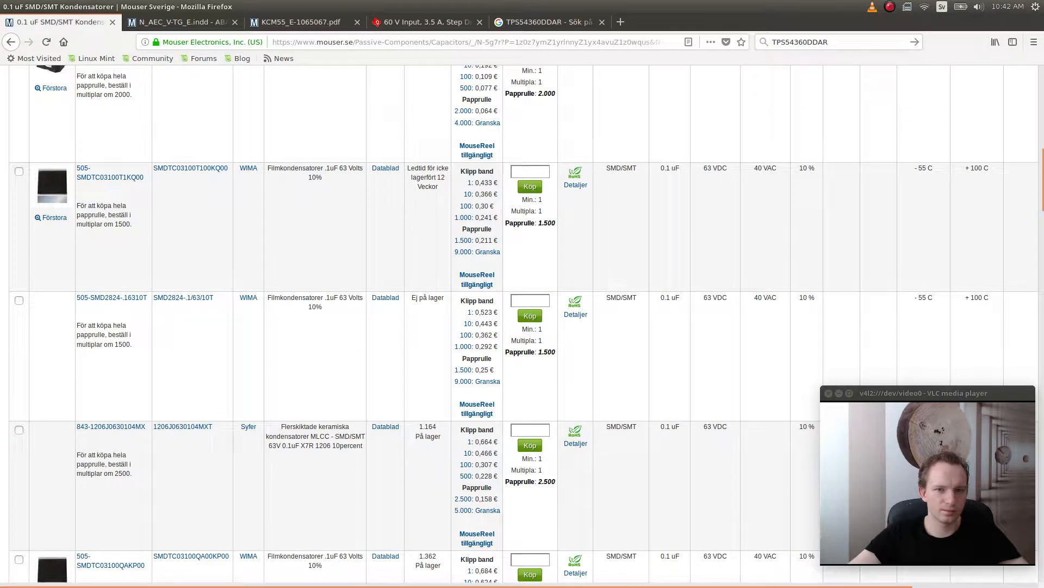
scroll(522, 325, "down", 10)
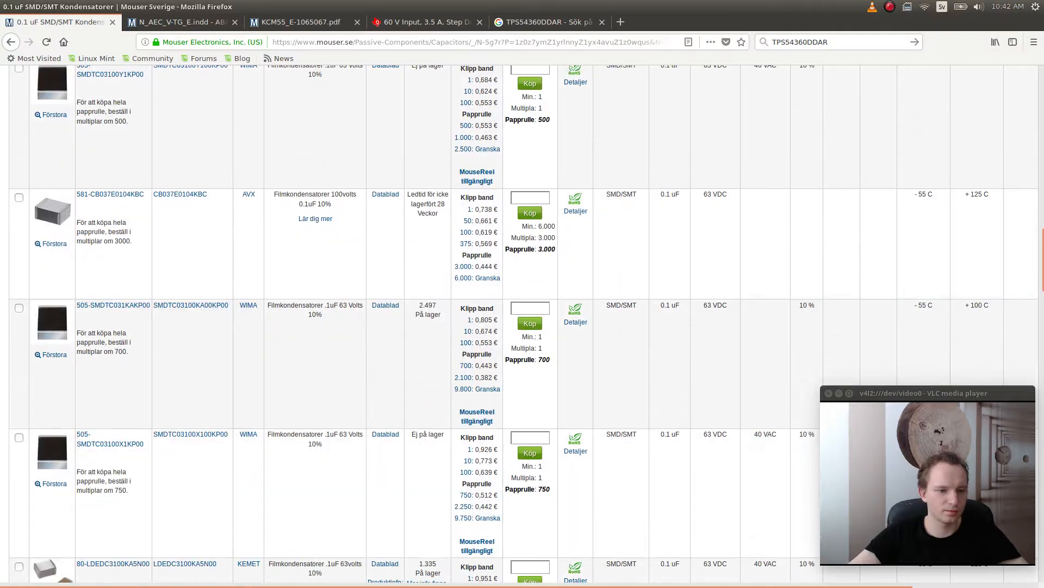
scroll(522, 325, "down", 5)
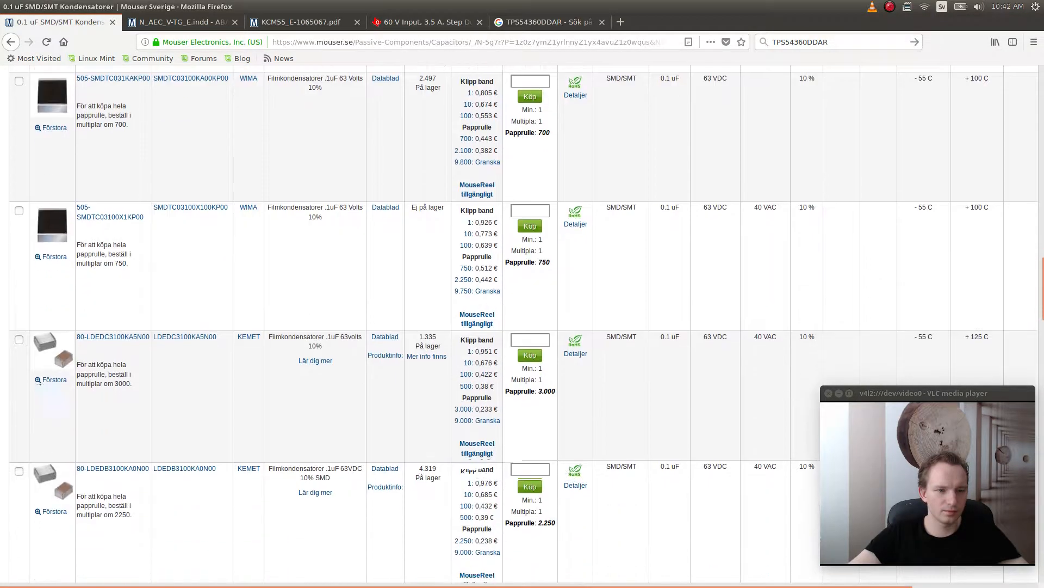
scroll(522, 325, "down", 10)
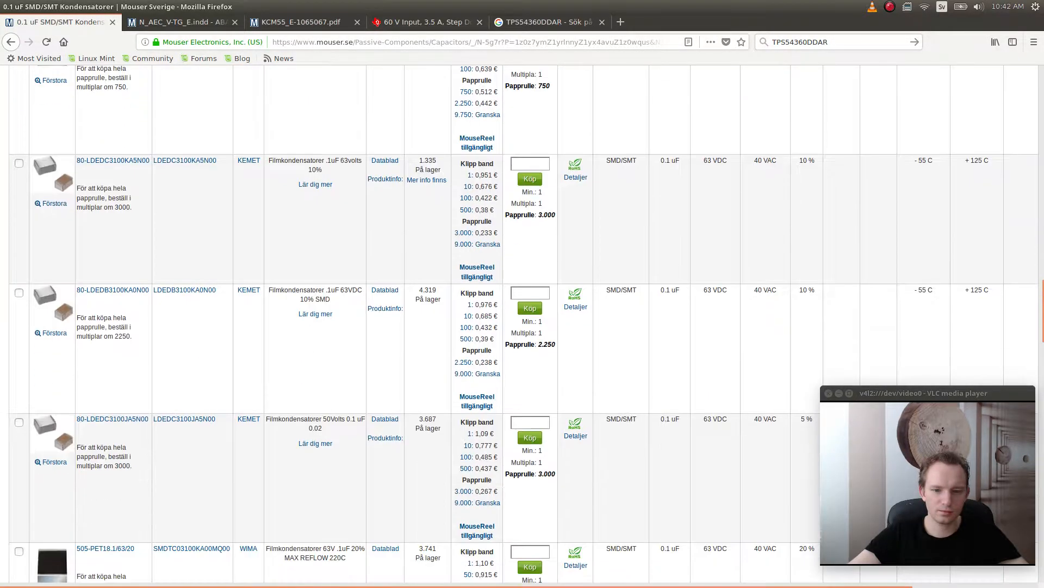
scroll(523, 325, "down", 3)
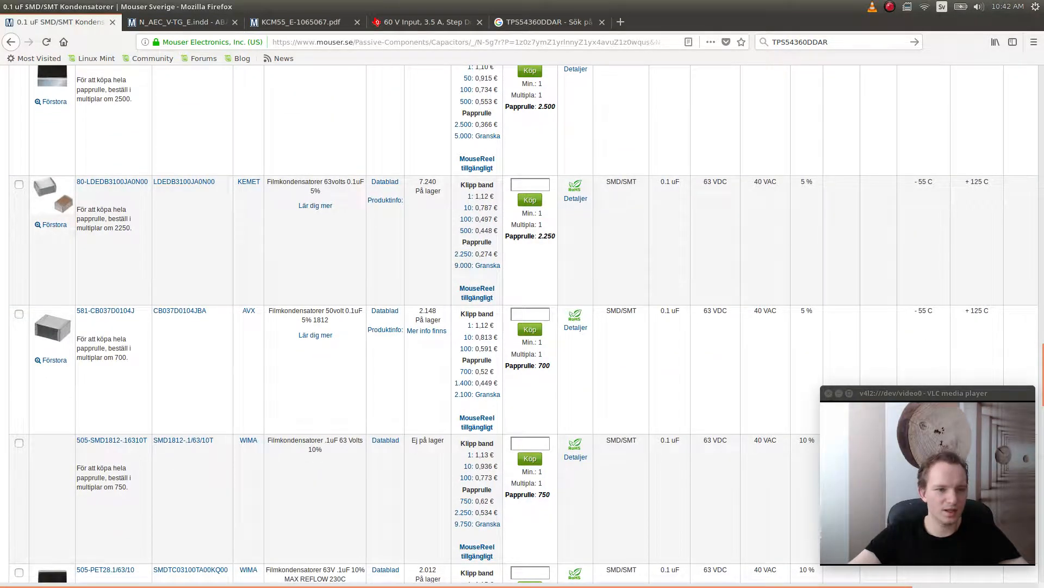
scroll(522, 325, "down", 6)
scroll(522, 324, "up", 12)
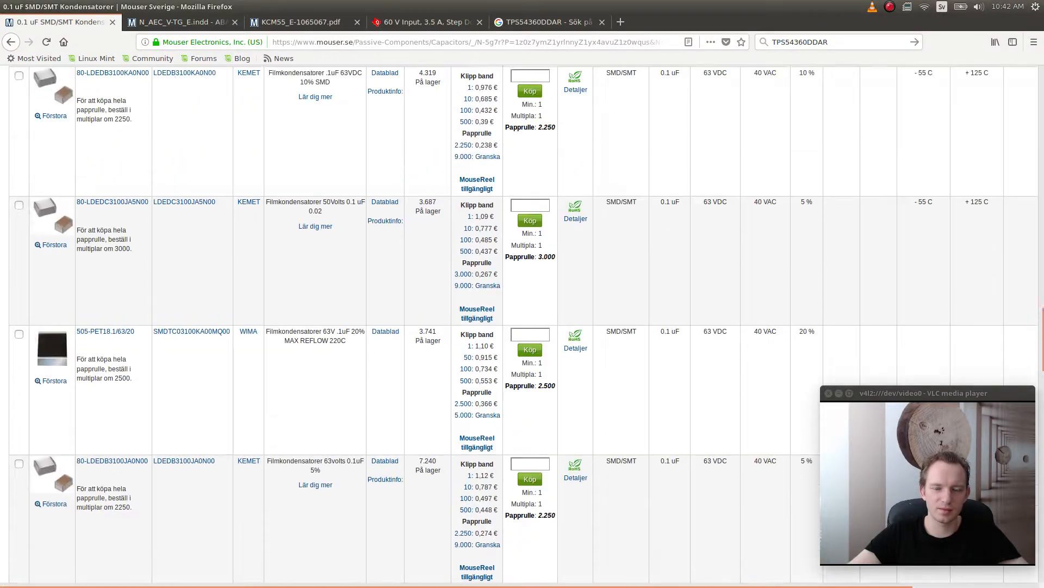
scroll(522, 324, "up", 10)
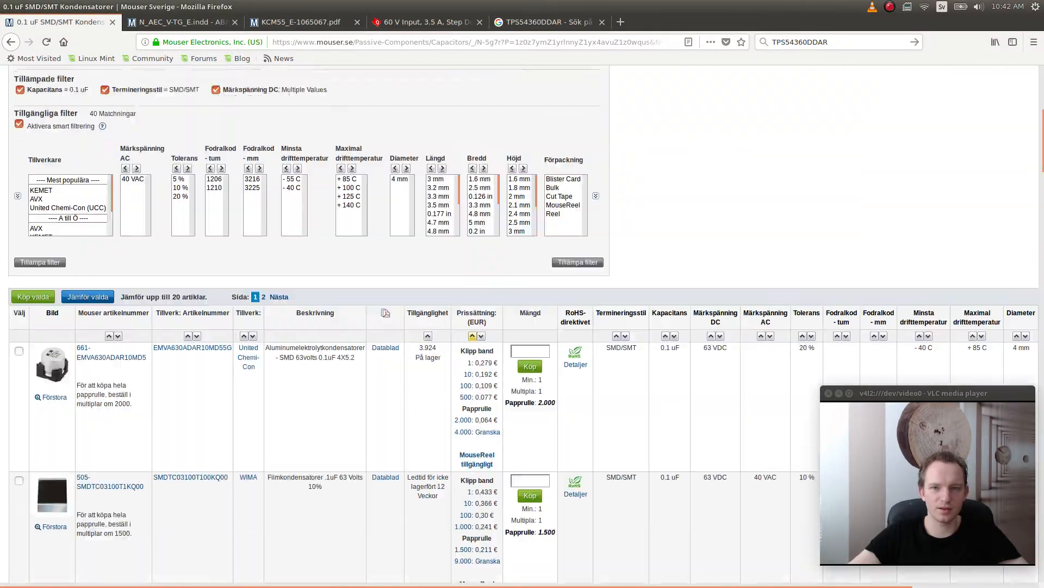
scroll(522, 325, "up", 3)
scroll(522, 325, "down", 6)
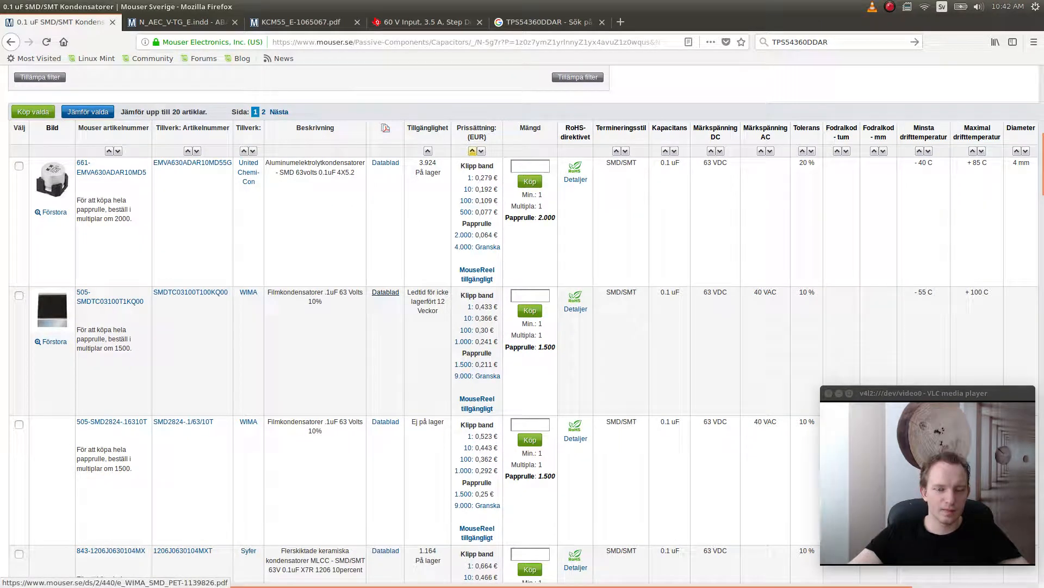
scroll(385, 294, "down", 20)
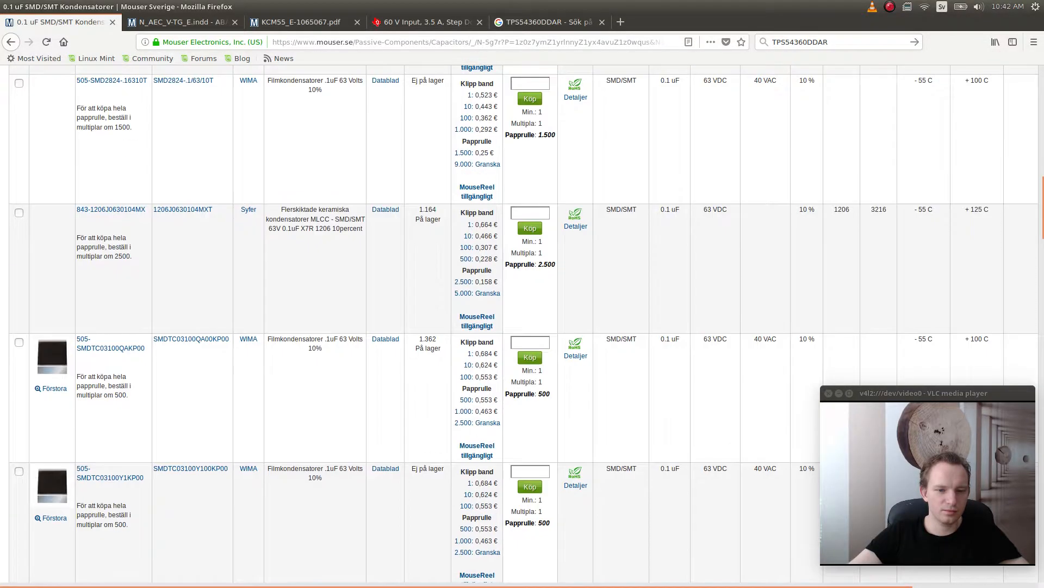
scroll(522, 323, "down", 15)
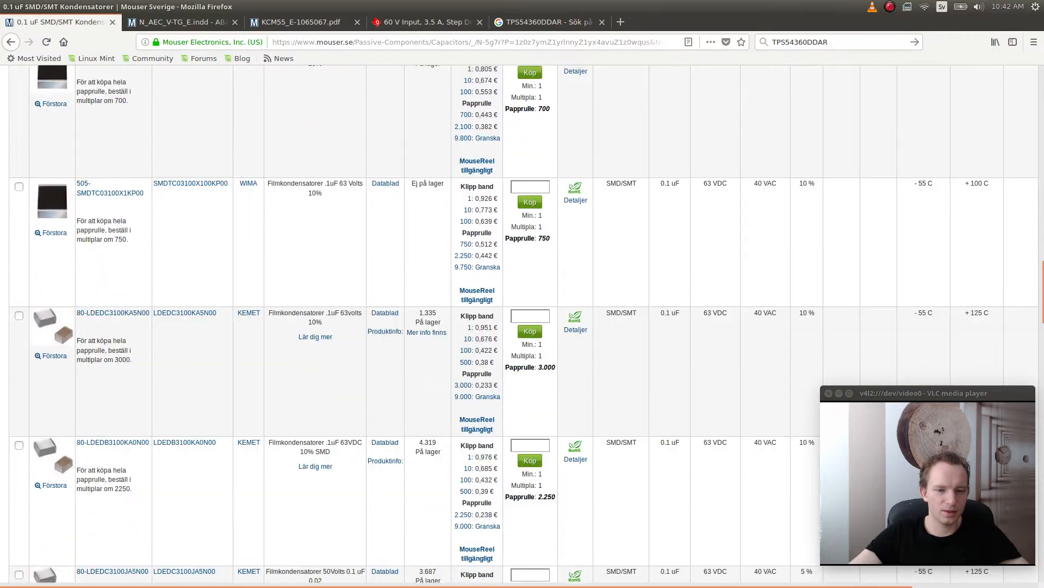
scroll(522, 324, "down", 15)
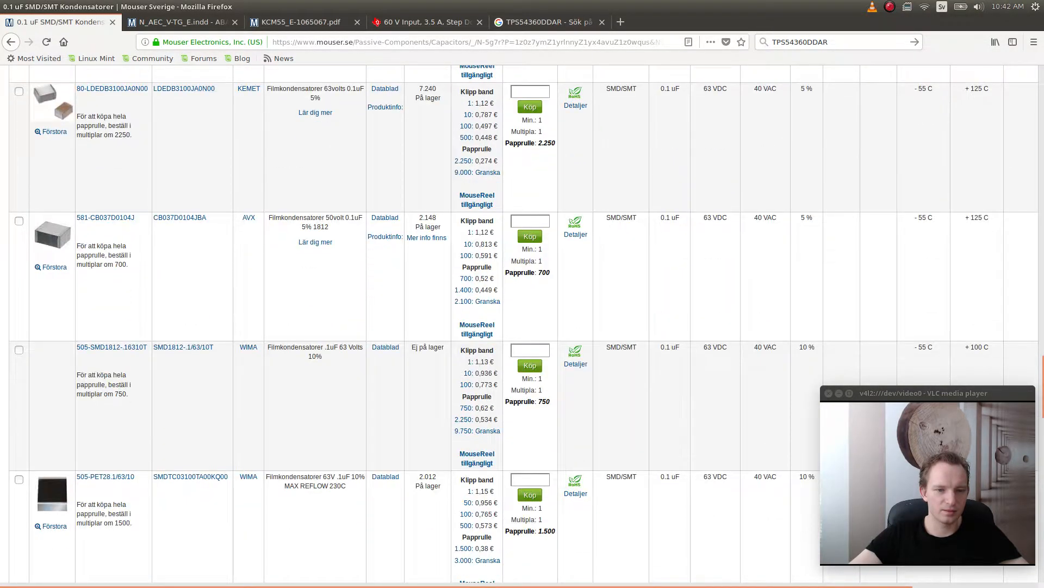
scroll(522, 324, "down", 6)
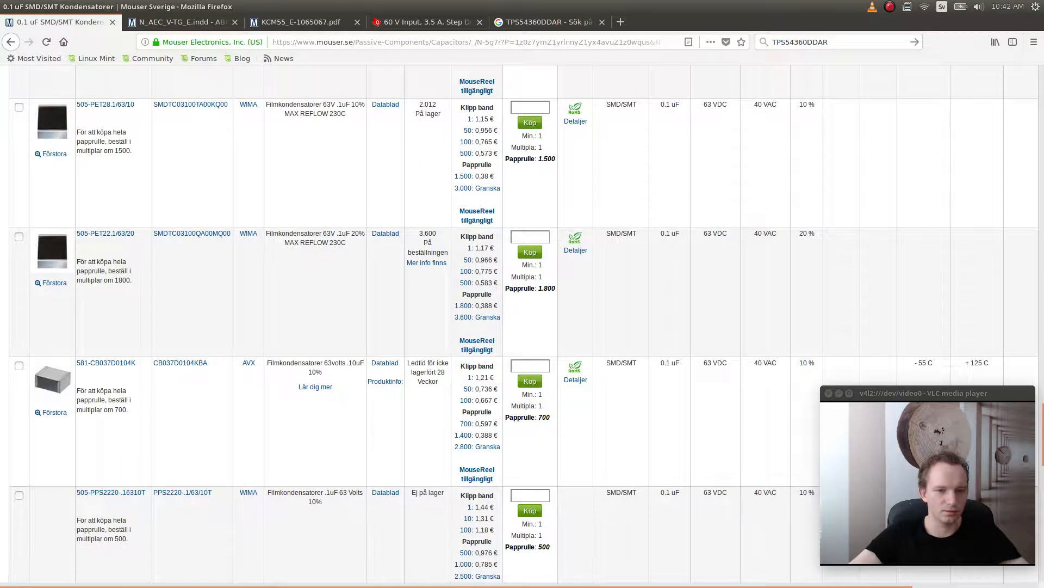
scroll(522, 324, "down", 5)
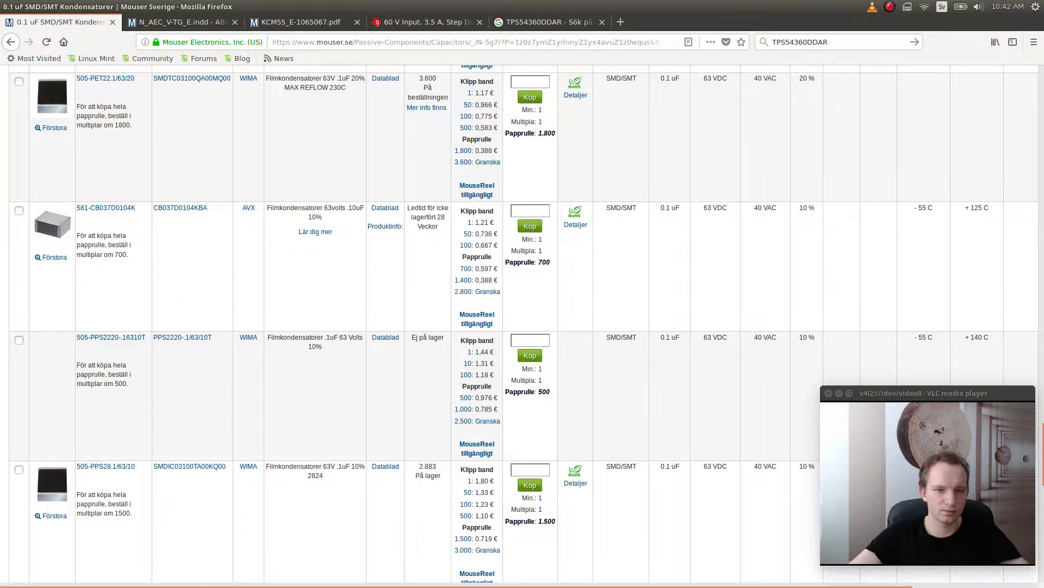
scroll(523, 324, "down", 20)
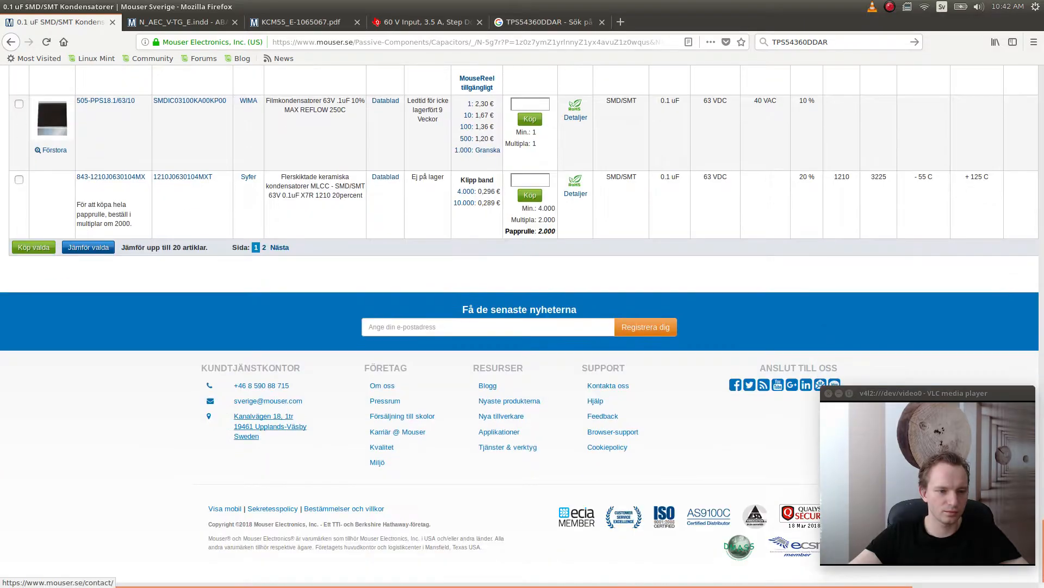
scroll(522, 323, "up", 15)
scroll(522, 324, "down", 6)
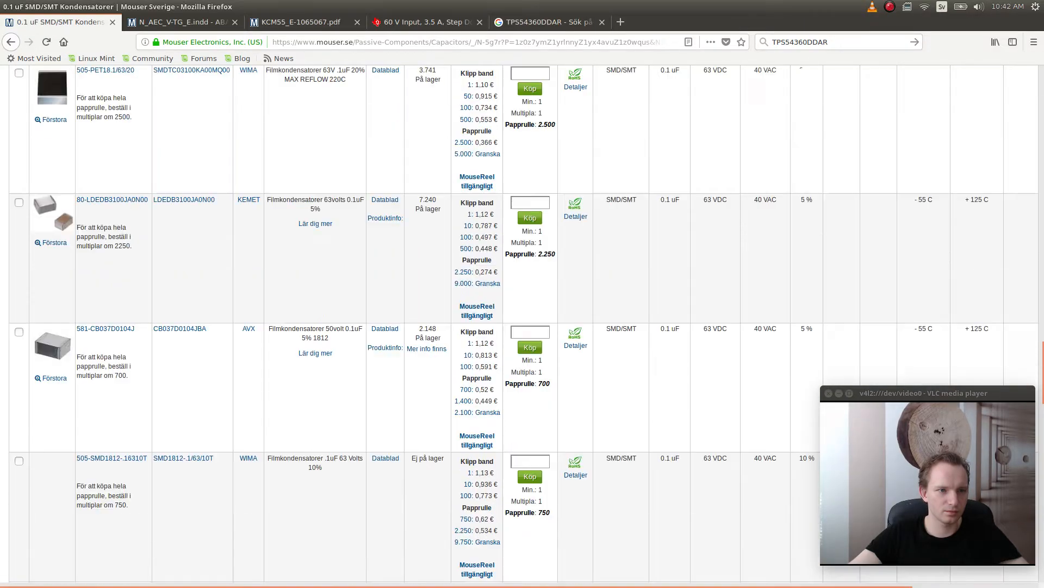
scroll(522, 323, "up", 5)
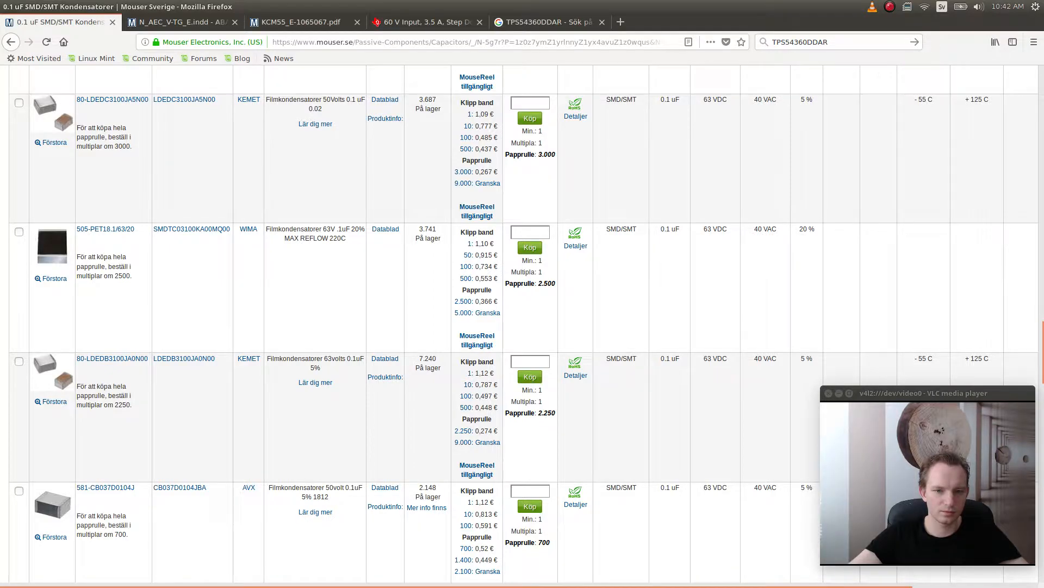
scroll(522, 324, "down", 15)
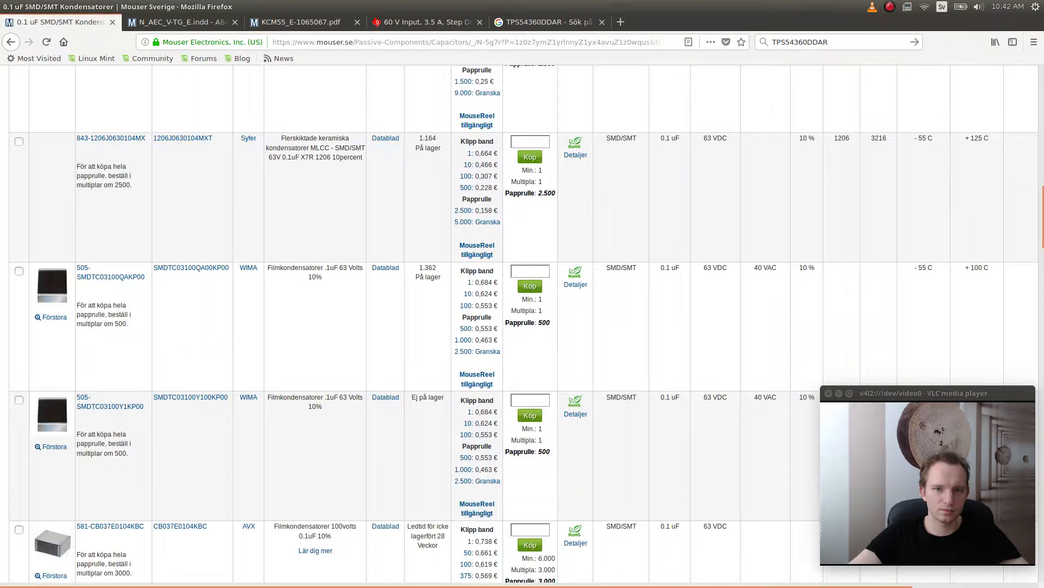
scroll(522, 323, "up", 15)
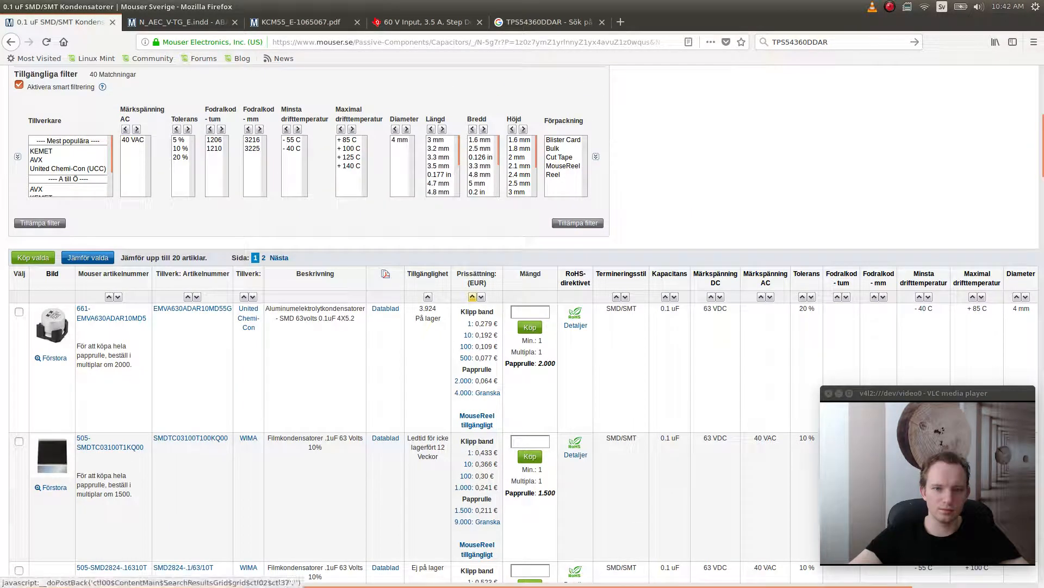
- Sort the capacitors by availability and open the datasheet of the KEMET LDEDB3100KA0N00 film capacitor
left_click(428, 297)
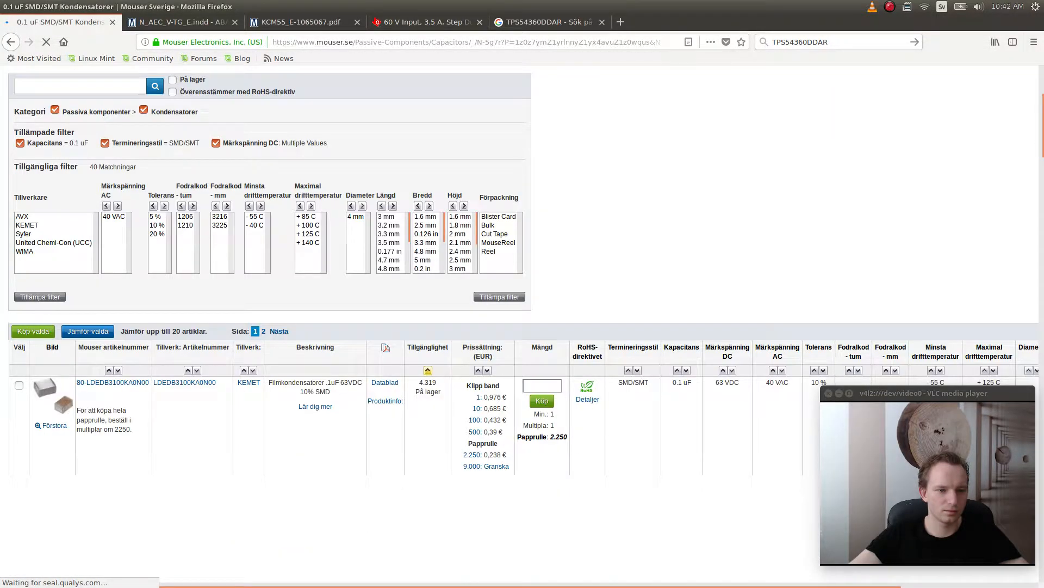
scroll(522, 323, "down", 7)
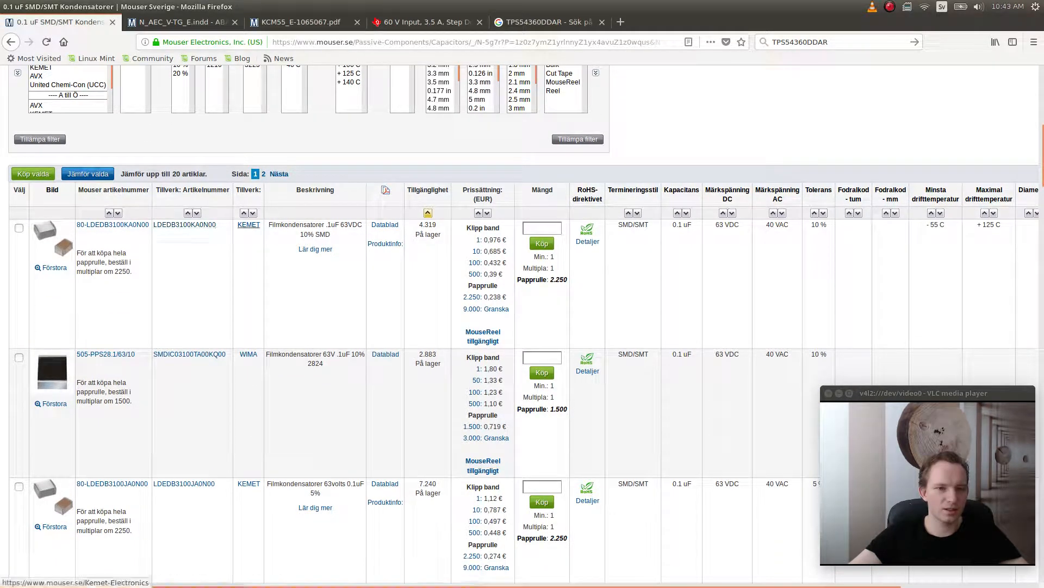
left_click(385, 225)
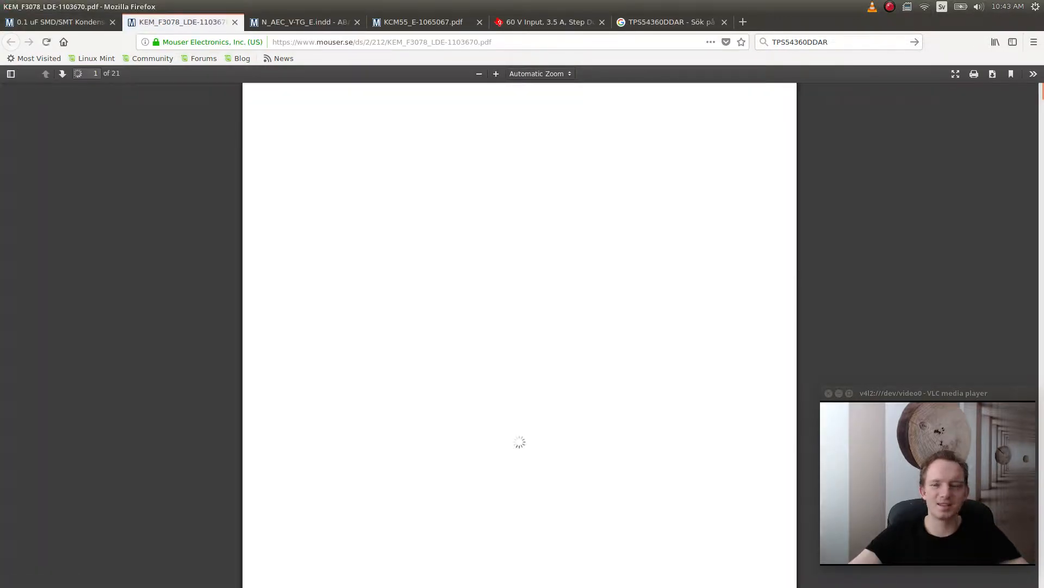
- Examine the KEMET LDE datasheet's overview, part number system, dimensions table and performance characteristics
scroll(519, 335, "down", 1)
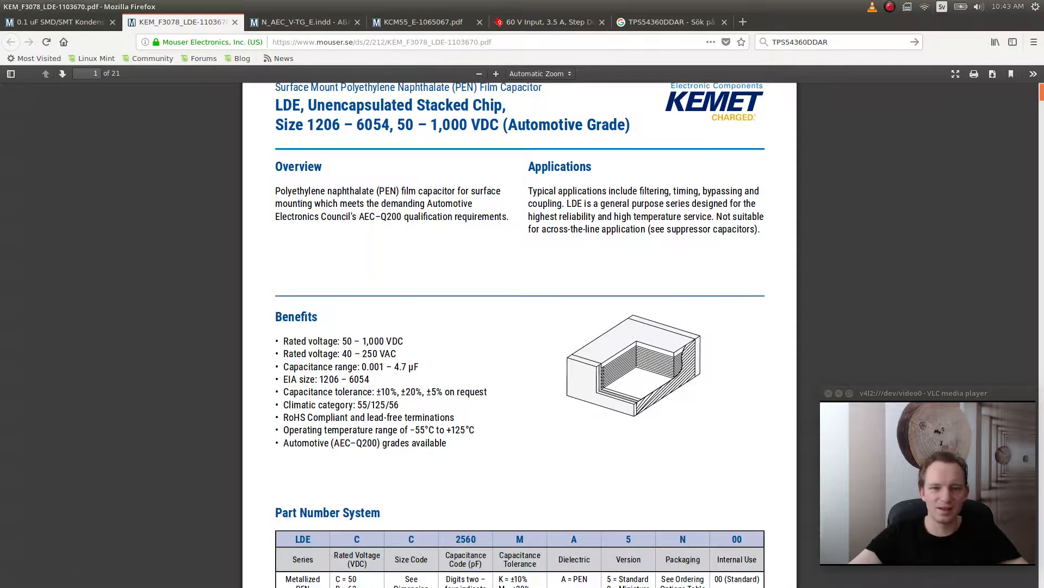
scroll(520, 334, "down", 1)
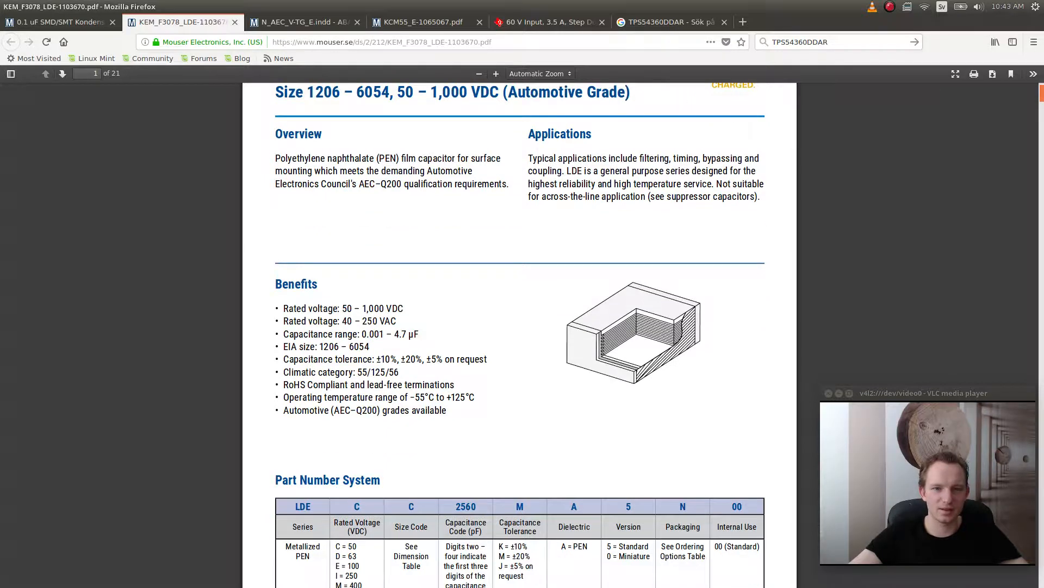
scroll(519, 335, "down", 5)
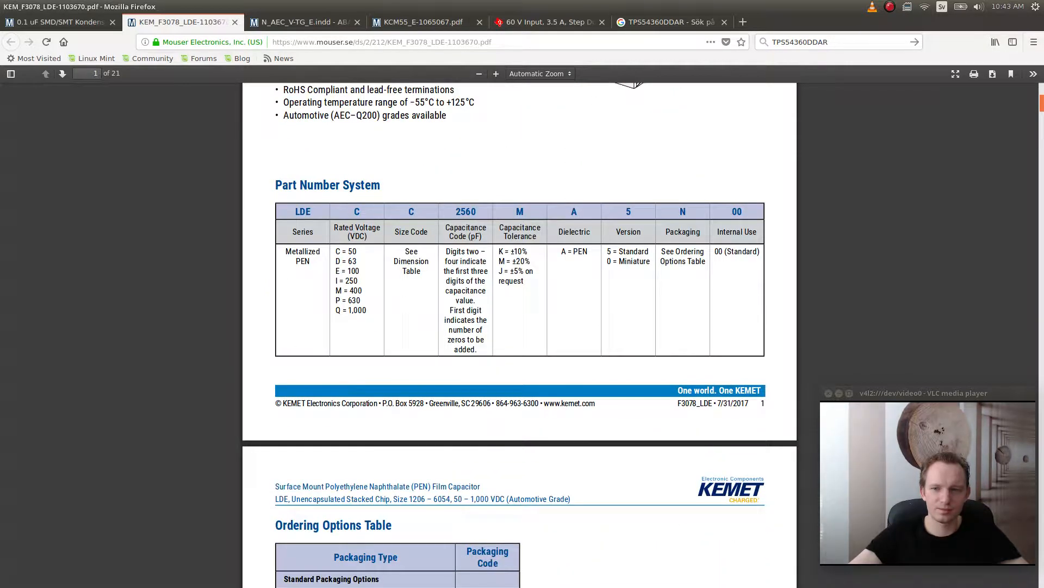
scroll(520, 334, "down", 8)
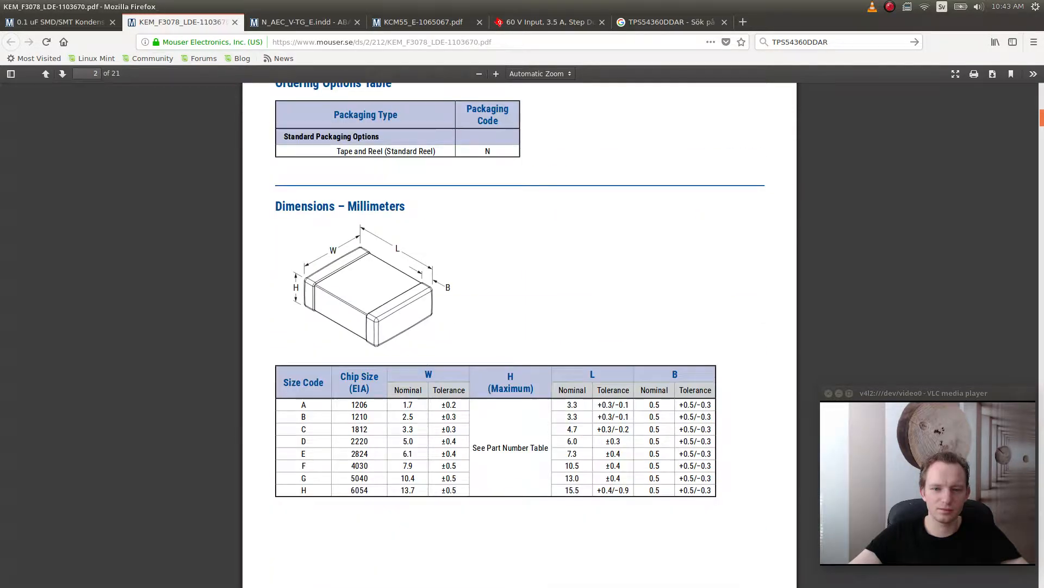
scroll(520, 334, "down", 3)
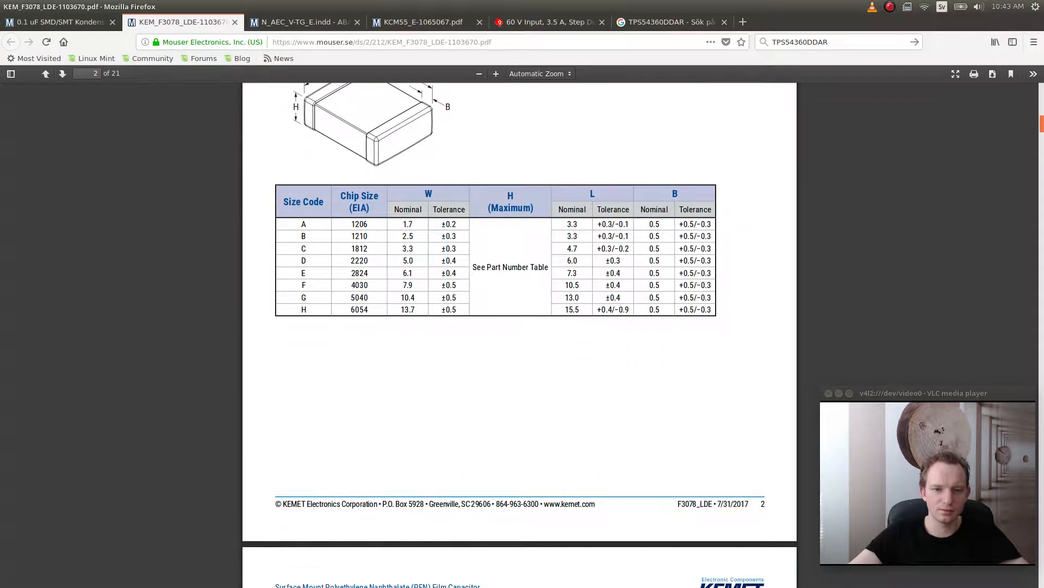
scroll(520, 335, "down", 12)
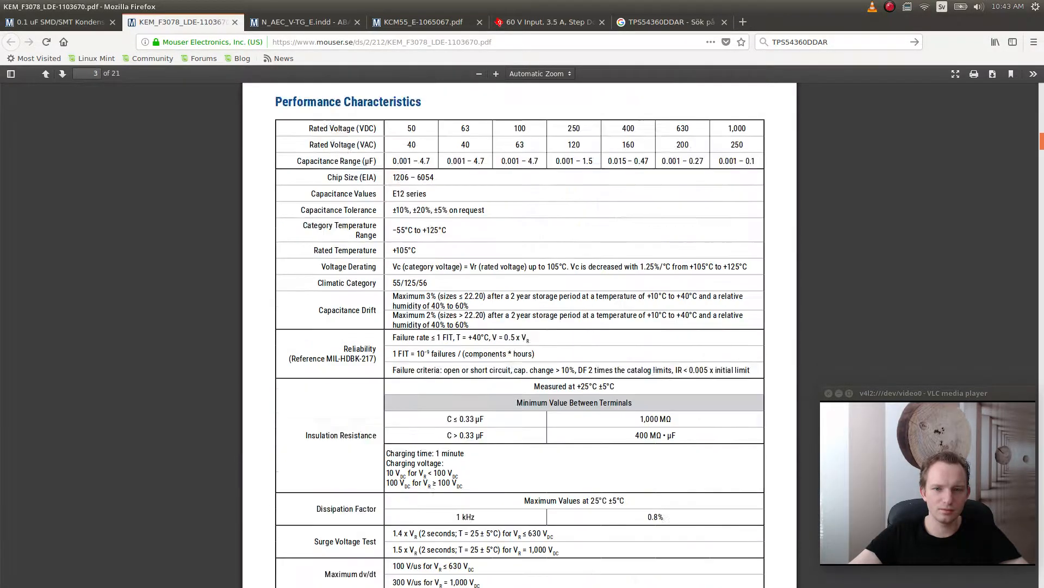
- Search the KEMET datasheet for the dielectric code "X7" and shorten the search term to "X"
scroll(520, 335, "up", 4)
key("ctrl+f")
type("X7")
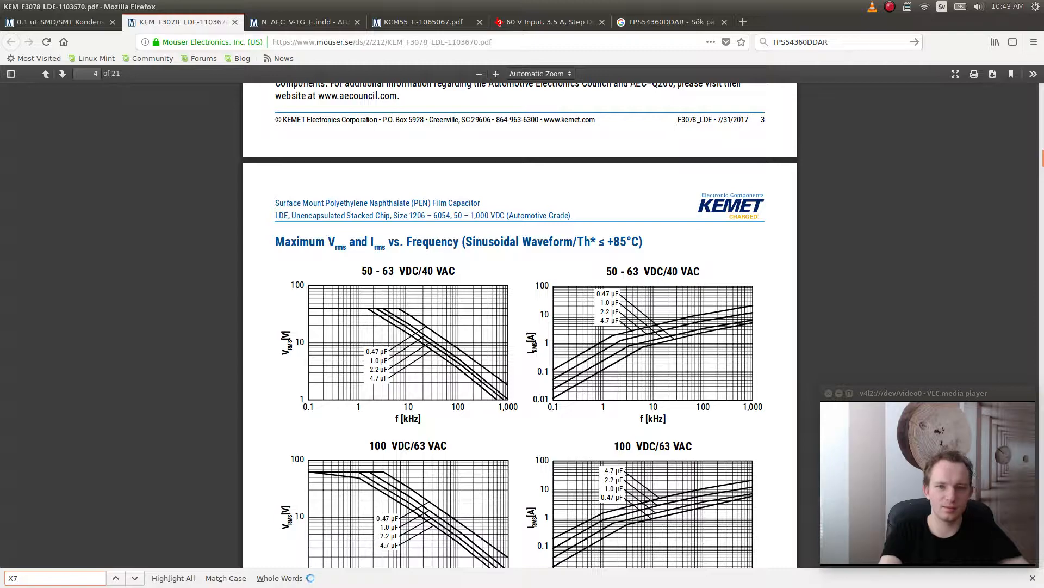
key("BackSpace")
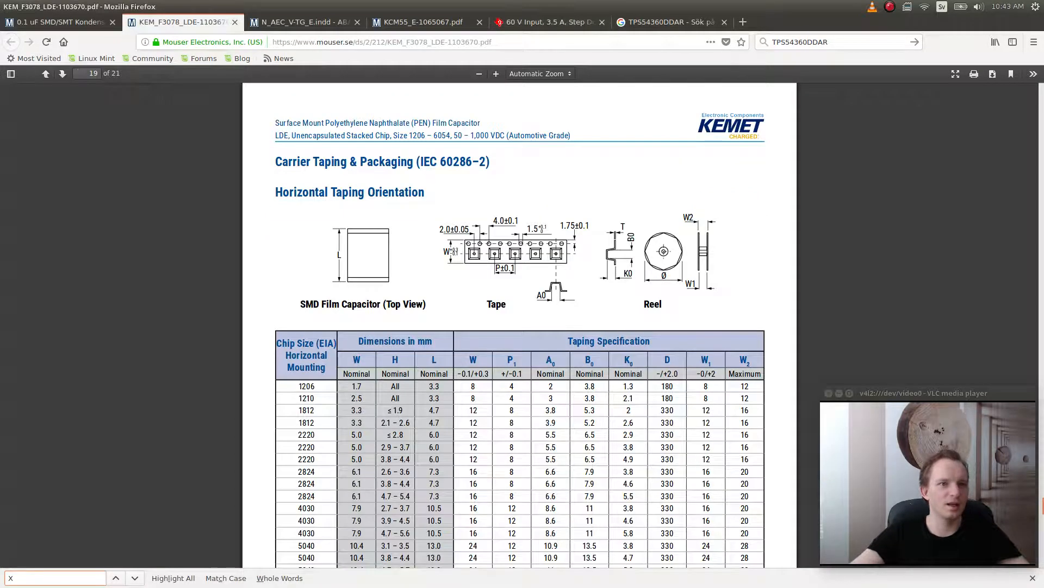
- Close the KEMET datasheet and search the Mouser catalogue for "0.1uF x5r"
left_click(235, 21)
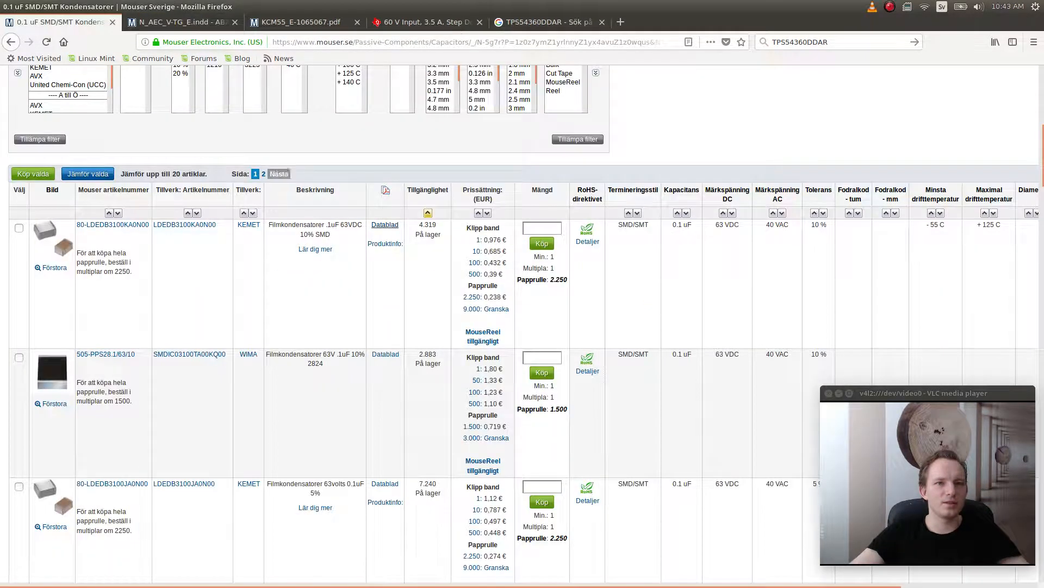
scroll(522, 327, "up", 7)
scroll(522, 326, "up", 2)
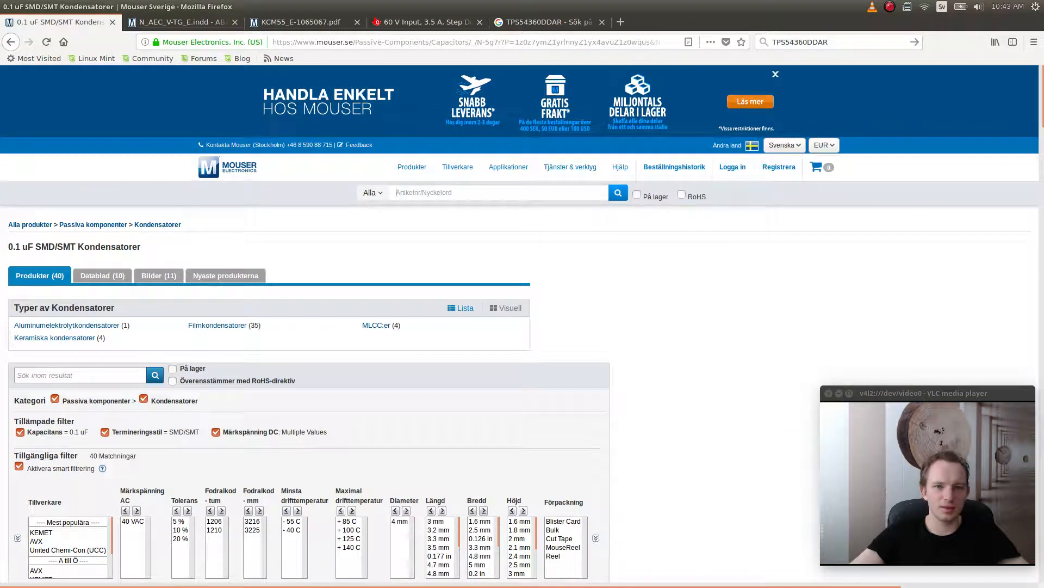
left_click(438, 192)
type("0.1u")
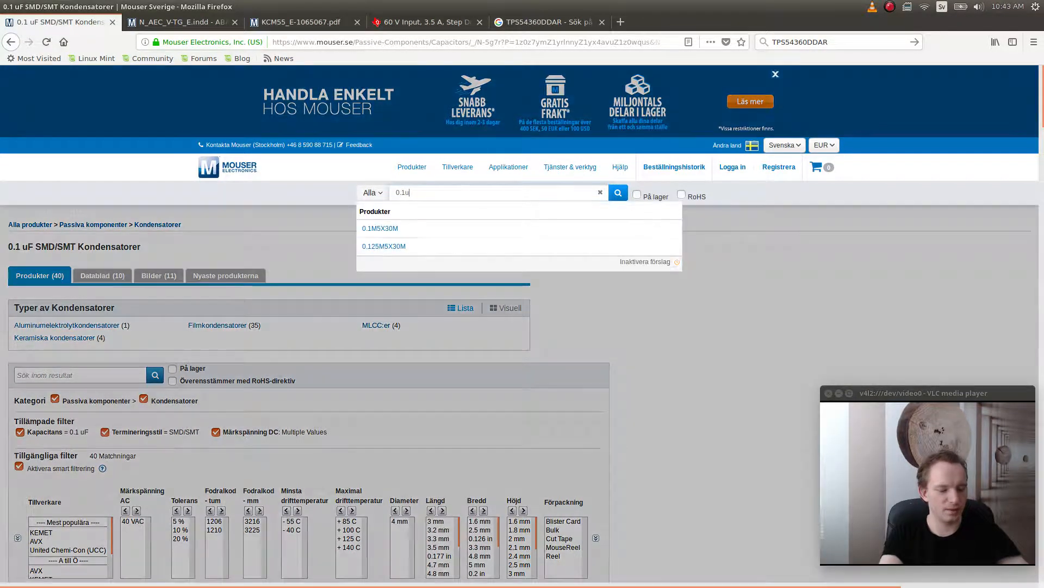
type("F x5")
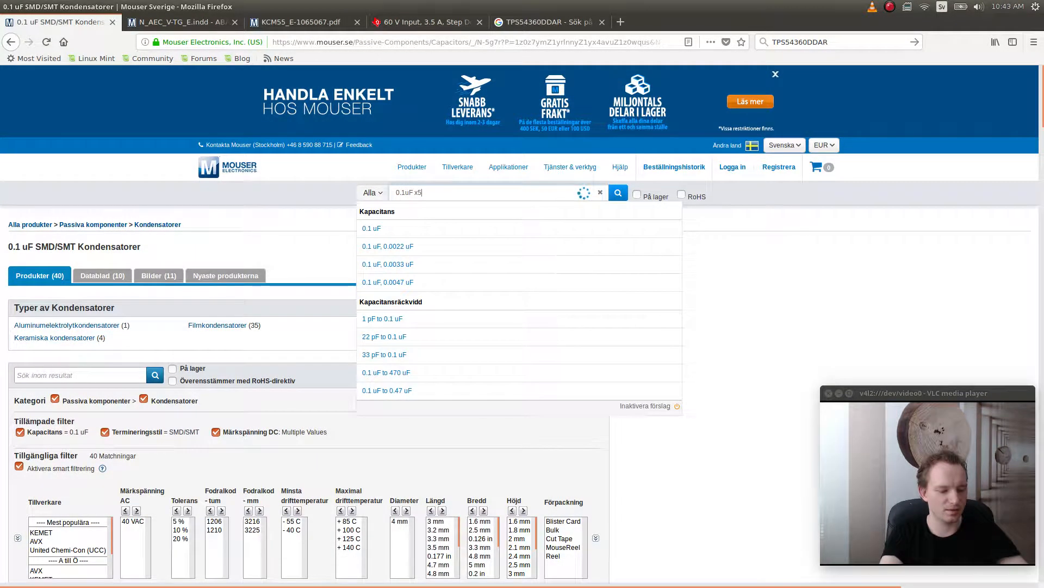
type("r")
key("Return")
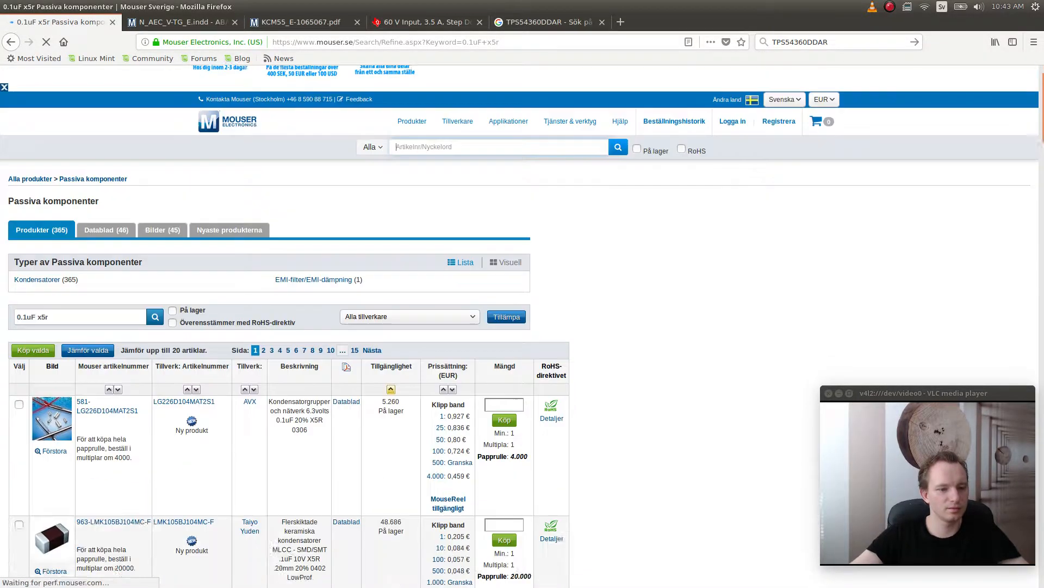
- Examine the 0.1uF X5R search results for manufacturer part number, voltage, package, stock and price
scroll(249, 446, "down", 7)
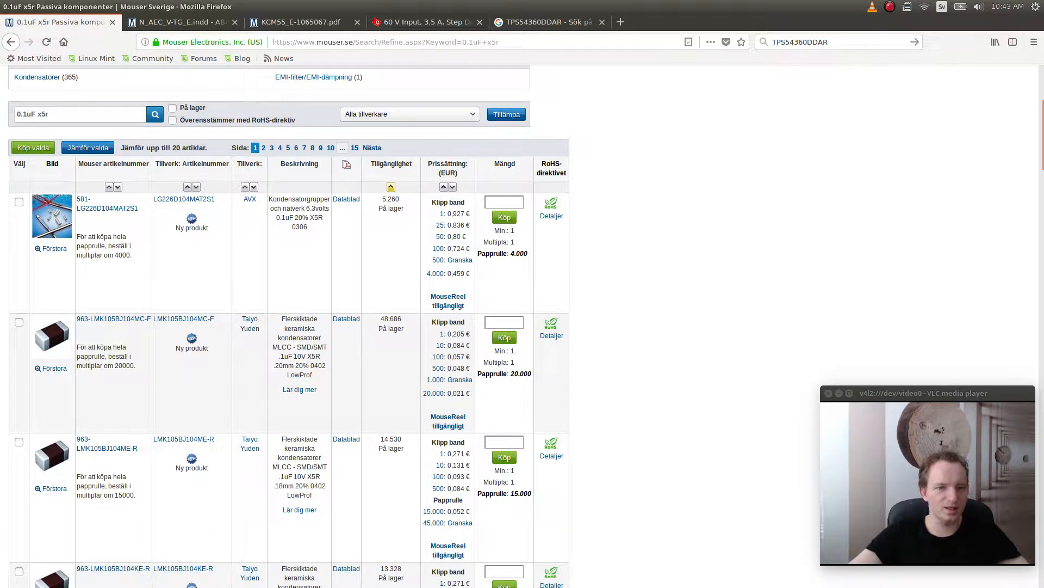
left_click_drag(152, 319, 215, 319)
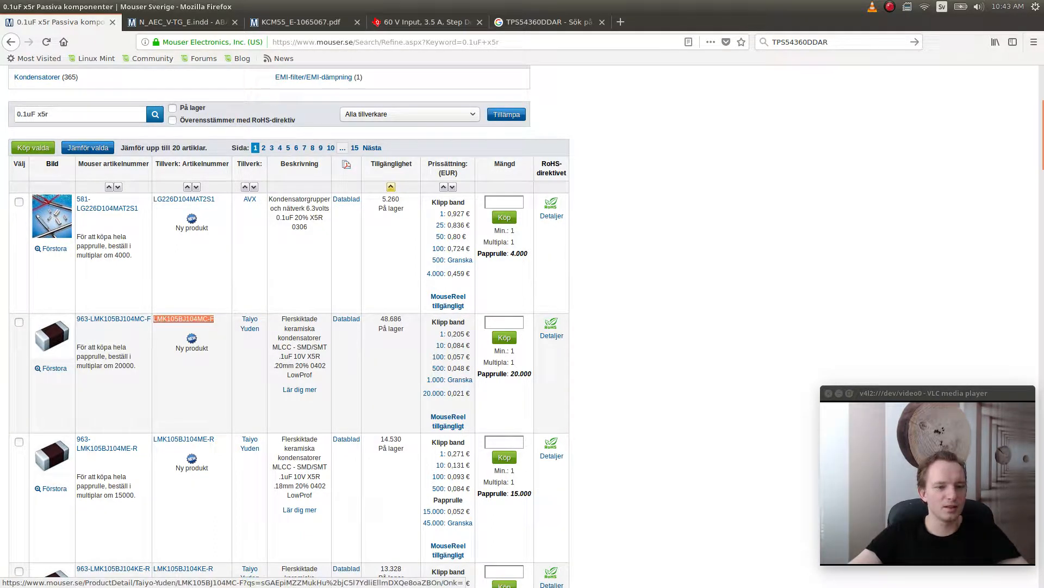
scroll(288, 326, "down", 10)
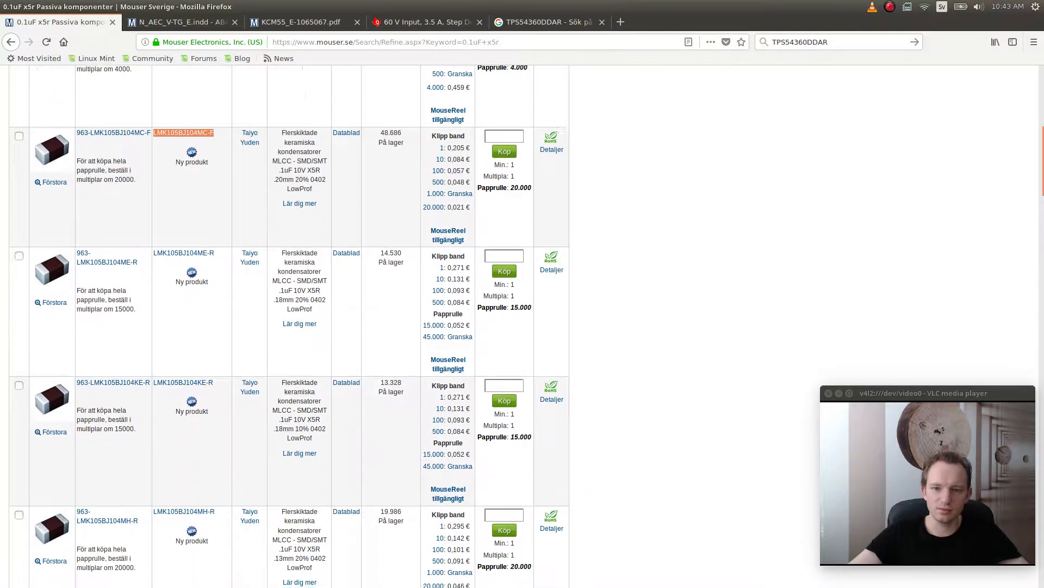
scroll(289, 326, "up", 6)
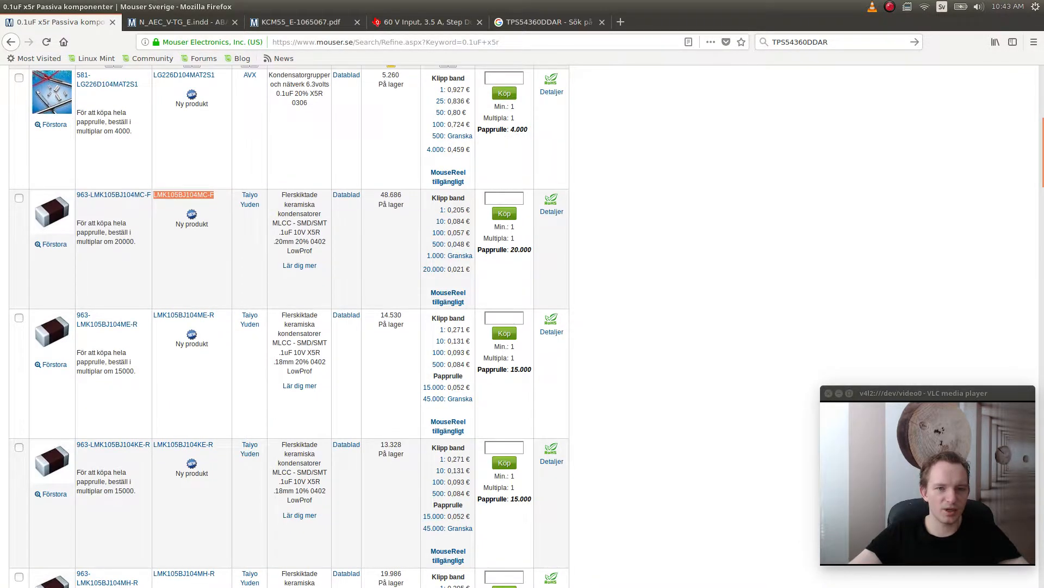
scroll(289, 326, "up", 5)
scroll(289, 326, "up", 5)
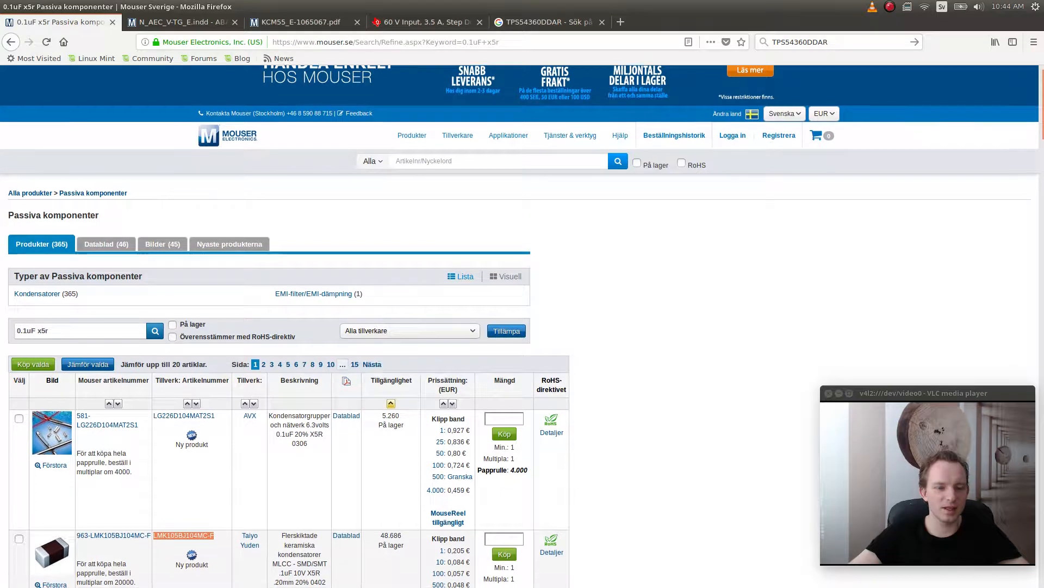
scroll(288, 327, "down", 4)
scroll(289, 326, "down", 4)
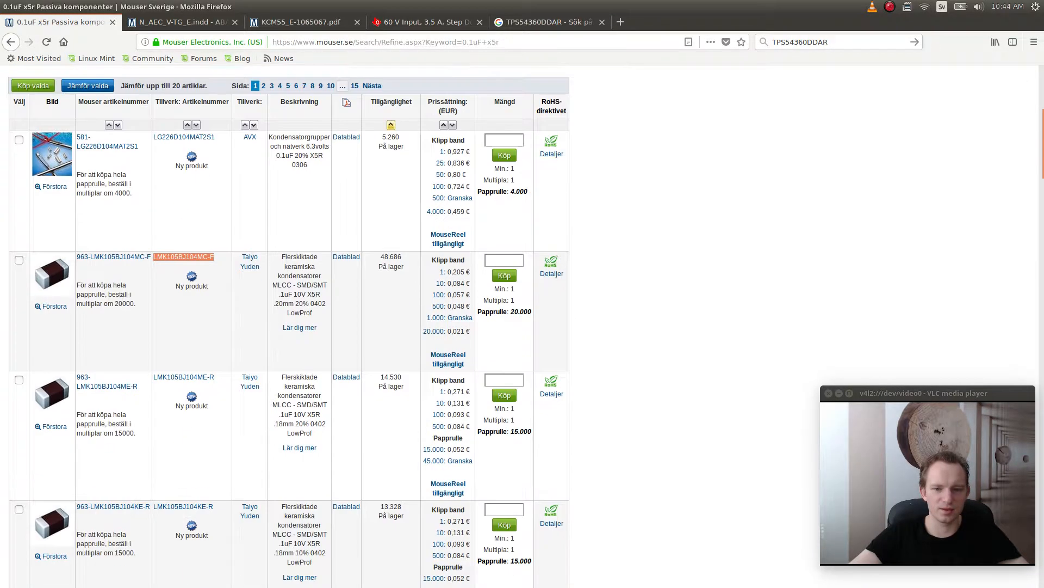
key("alt+Tab")
key("alt+Tab")
key("alt+Tab")
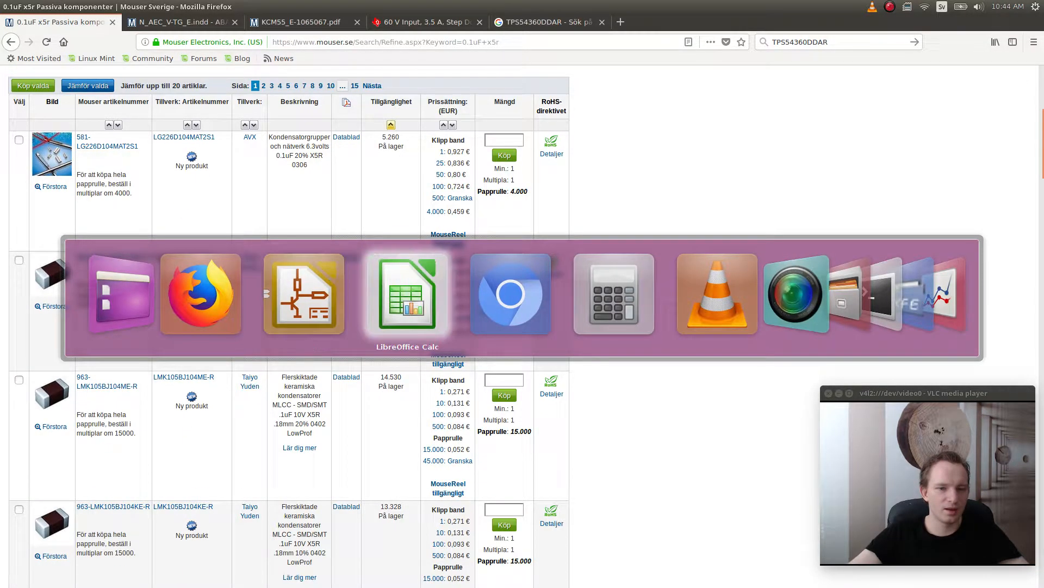
key("alt+shift+Tab")
key("alt+shift+Tab")
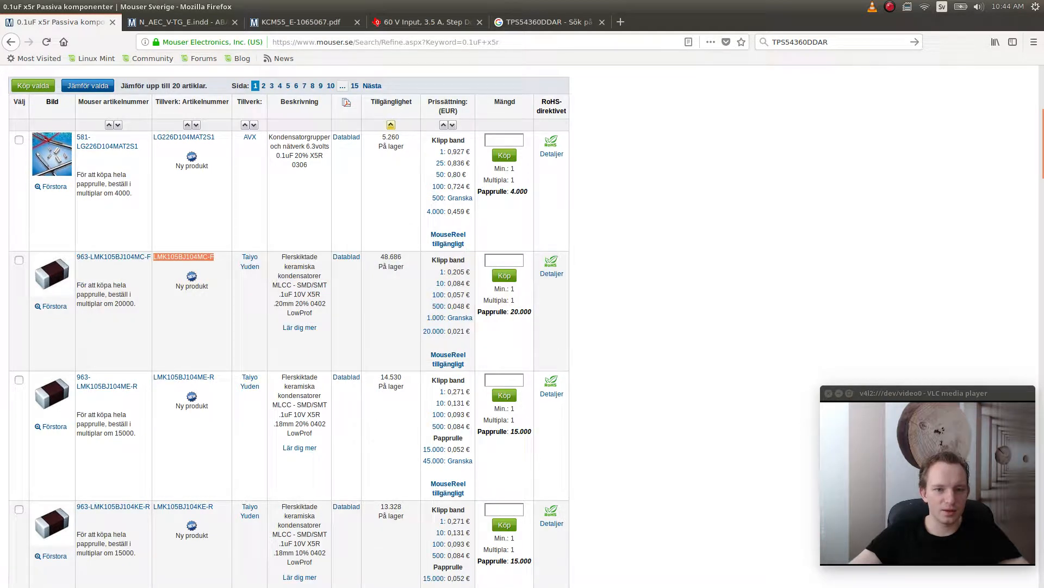
- Narrow the 0.1uF X5R results to the capacitor category with a 100 VDC voltage rating
scroll(289, 326, "up", 6)
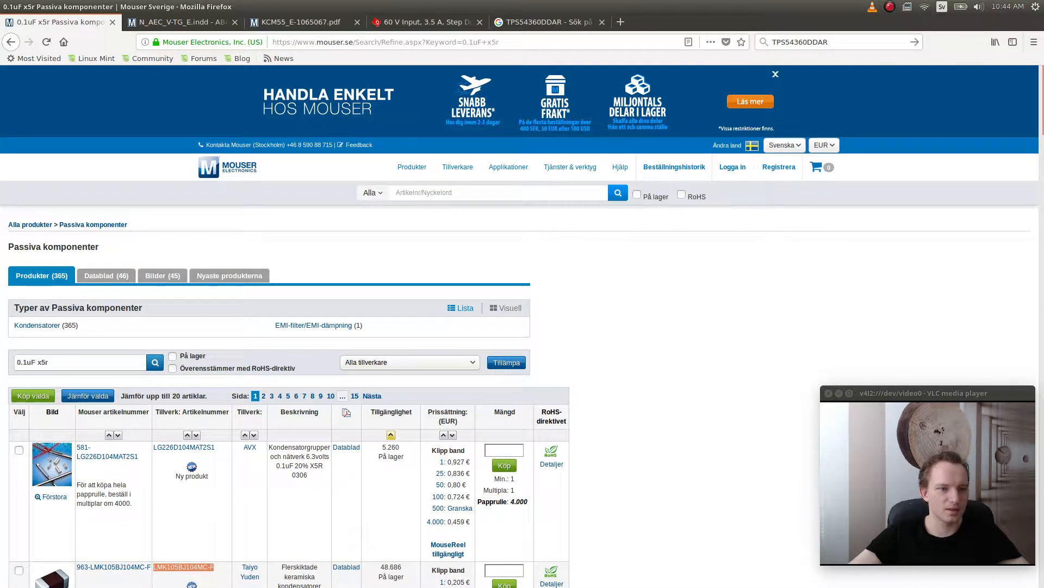
left_click(37, 324)
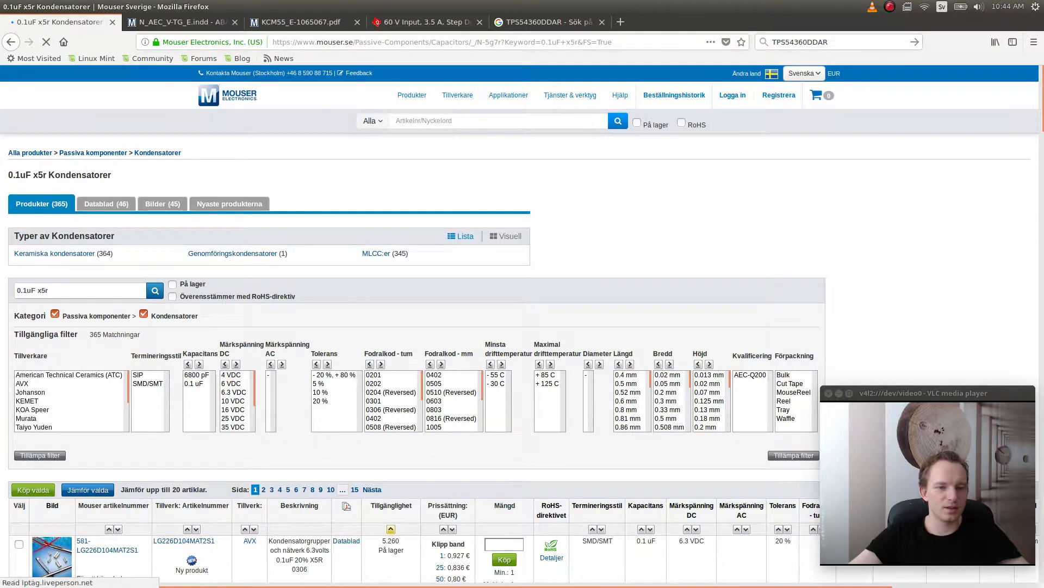
scroll(523, 326, "down", 3)
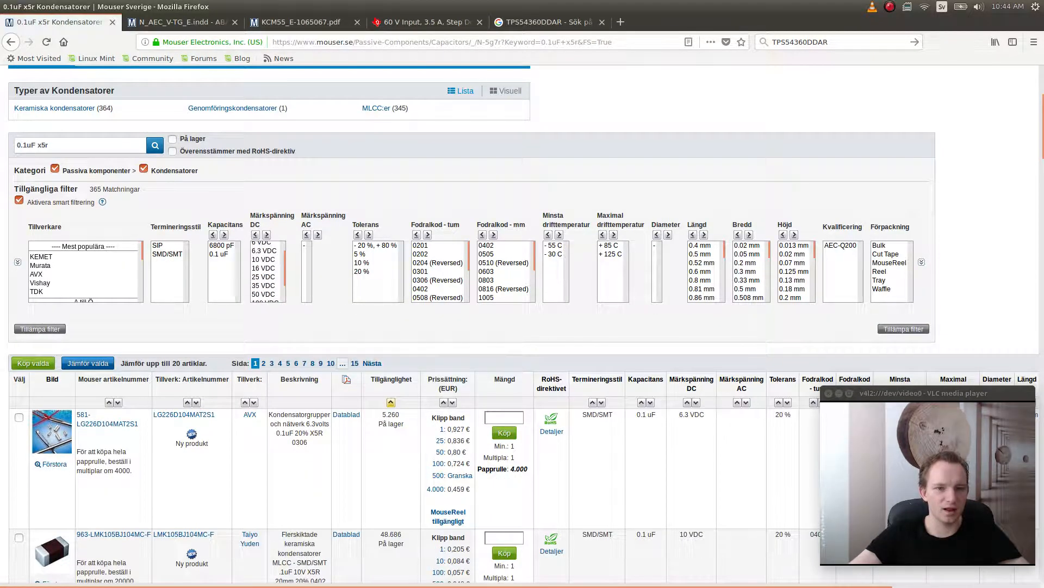
left_click(266, 280)
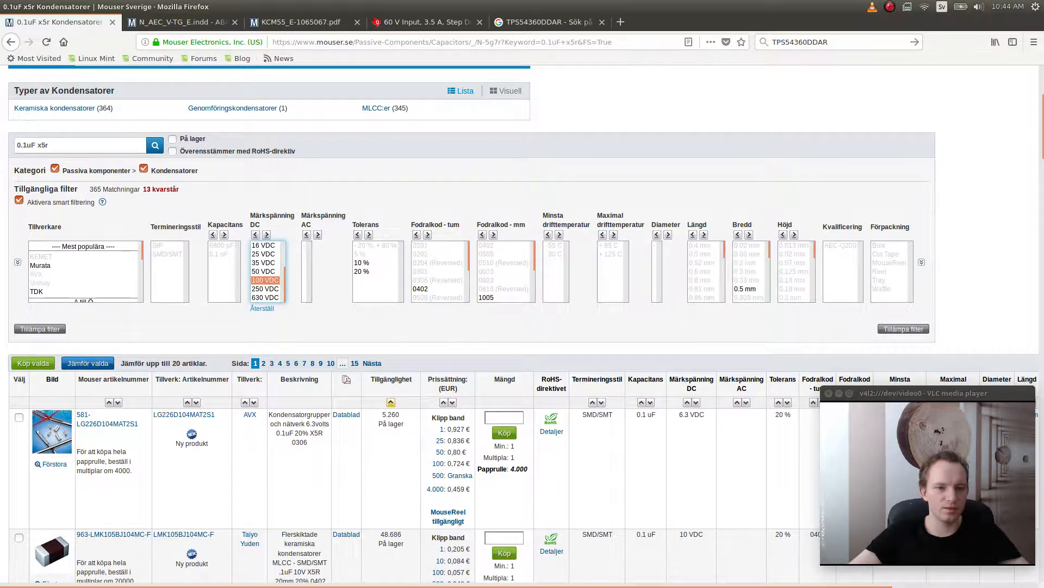
left_click(40, 328)
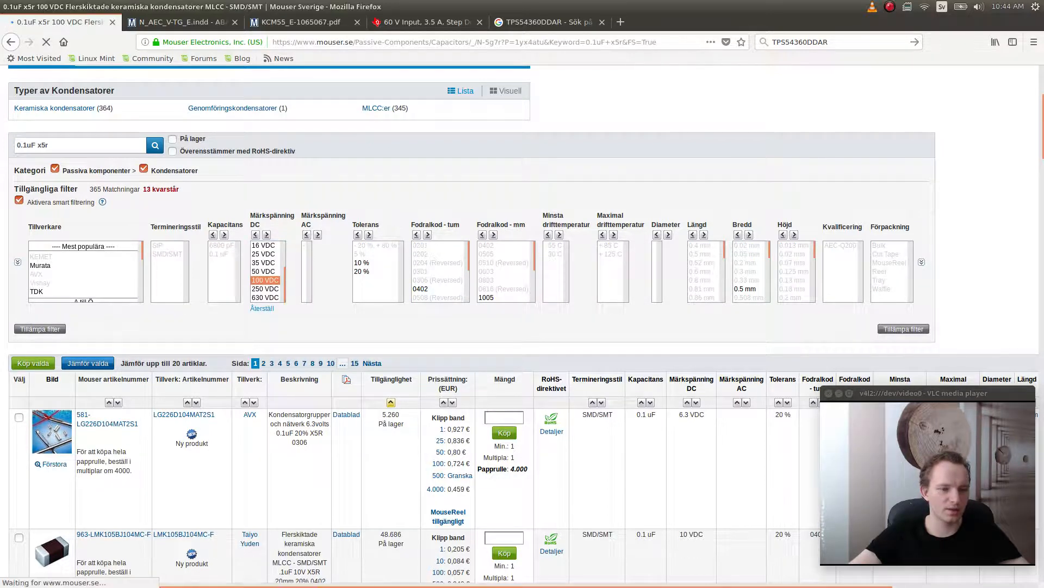
scroll(524, 324, "down", 6)
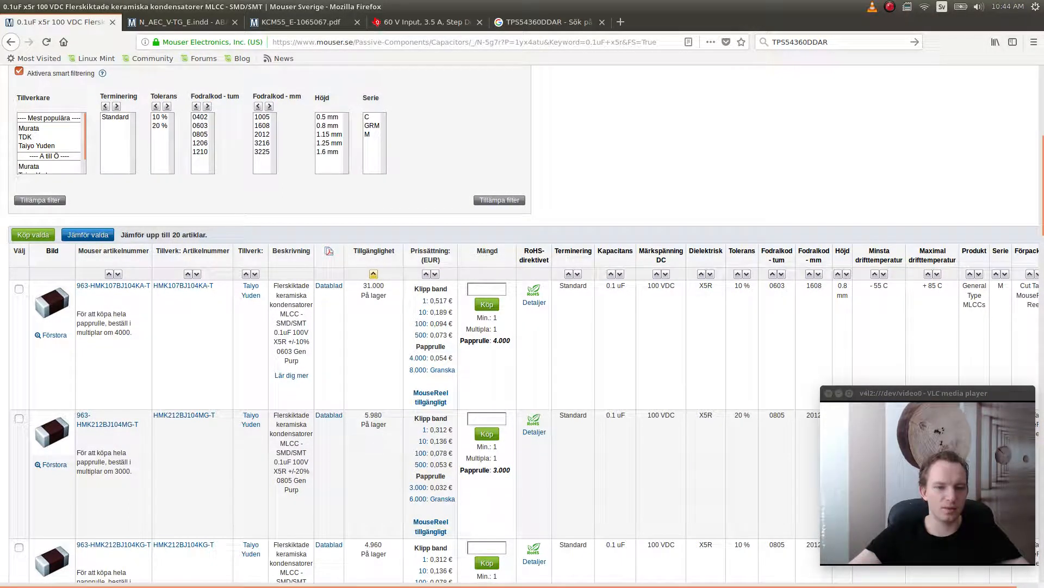
- Copy the Taiyo Yuden part number HMK107BJ104KA-T into cell A4 of the bom-list.ods spreadsheet in LibreOffice Calc
double_click(280, 341)
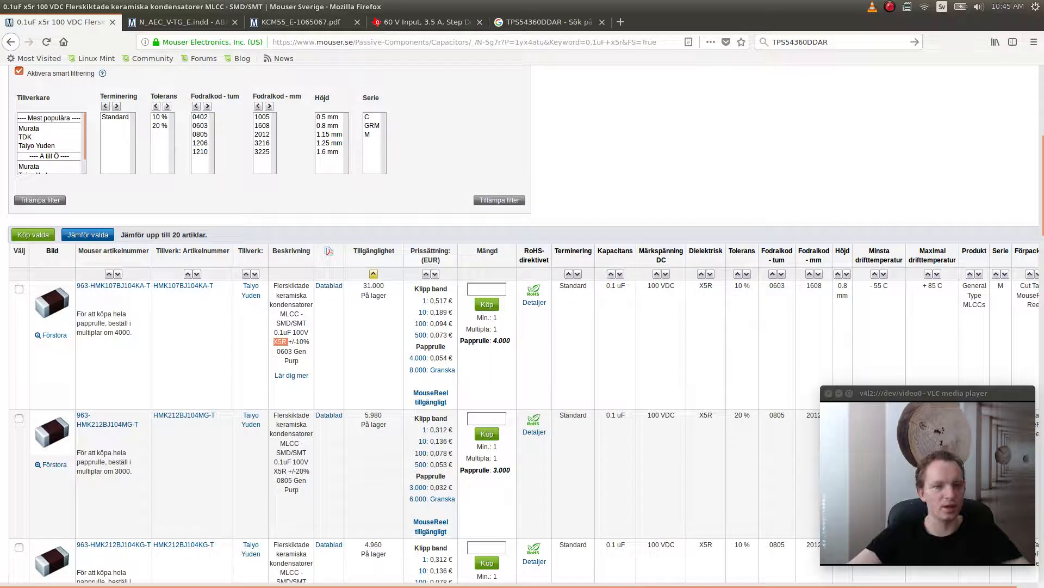
left_click_drag(213, 285, 159, 286)
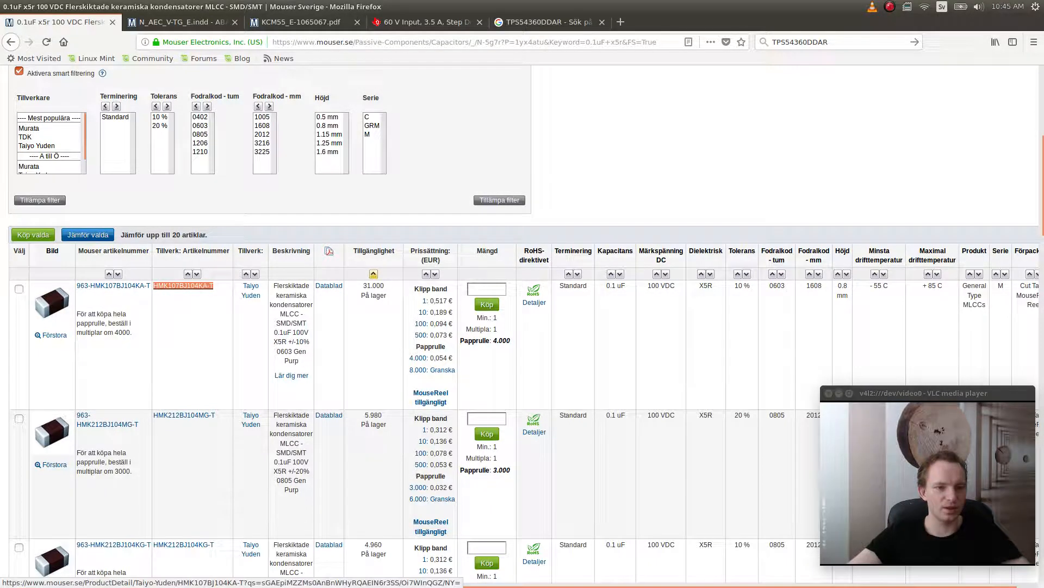
key("alt+Tab")
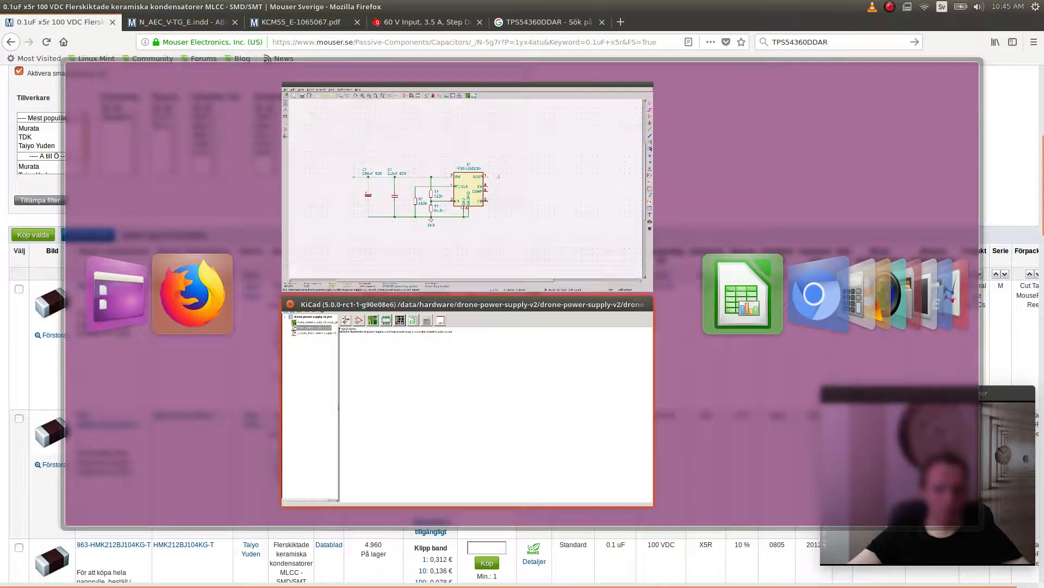
key("alt+Tab")
key("alt+Tab")
key("alt+Tab")
key("alt+shift+Tab")
key("alt+shift+Tab")
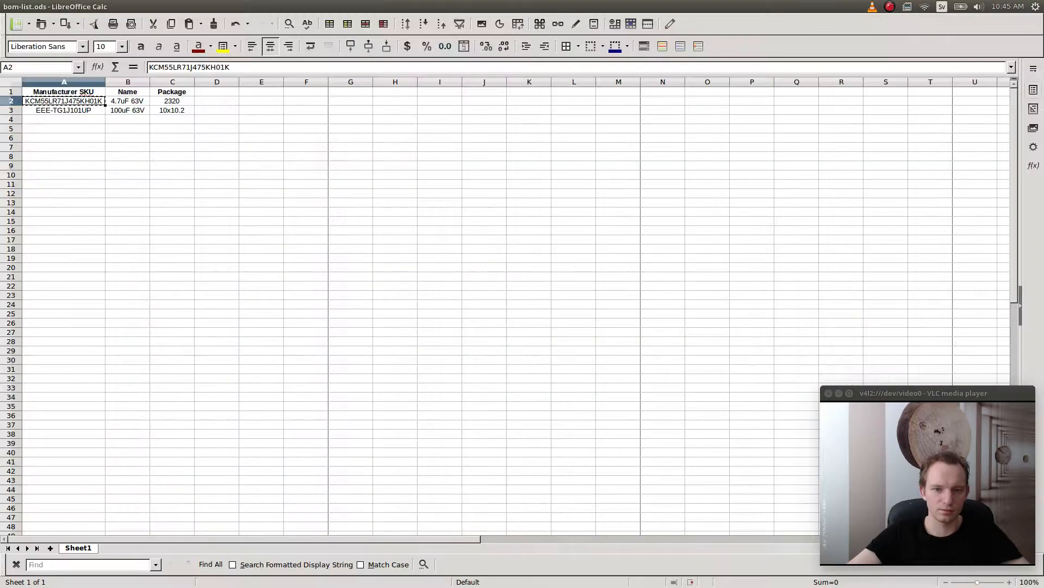
left_click(64, 119)
type("HMK107BJ104KA-T")
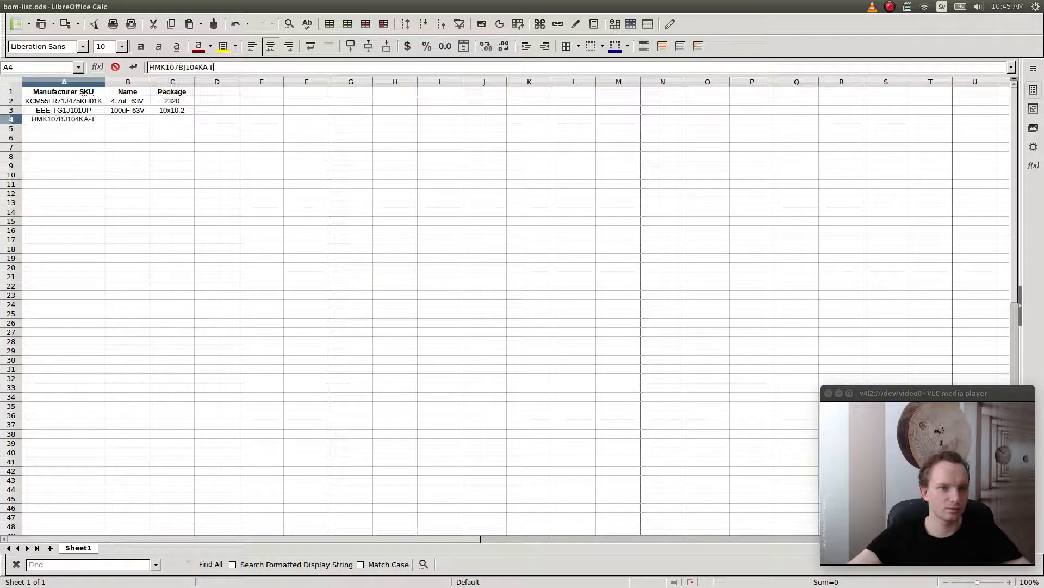
- Enter the name "0.1uF 100V X5R" for the new part in cell B4 and widen the Name column to fit
key("Tab")
type("0.1uF")
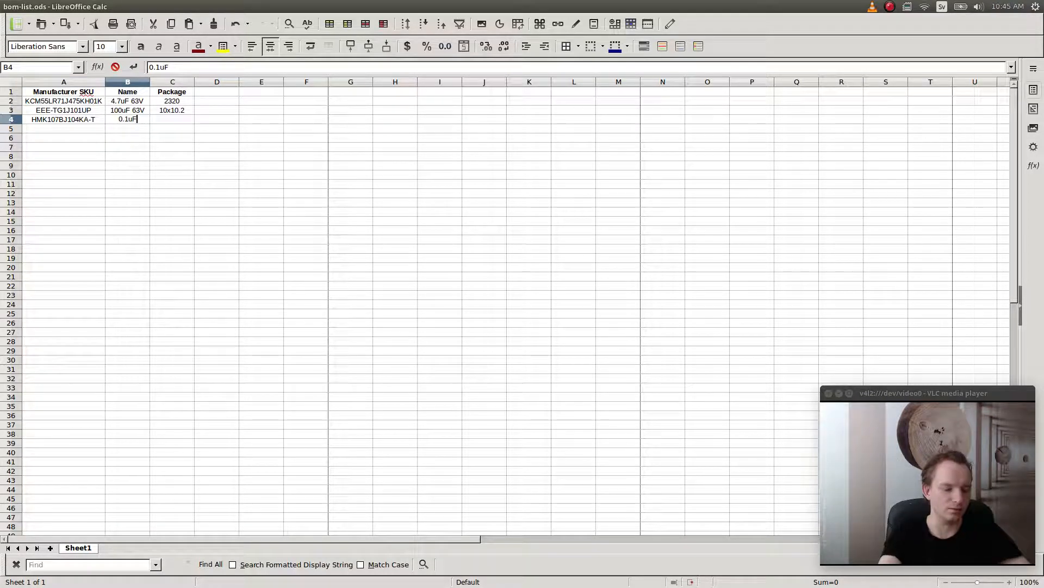
key("Tab")
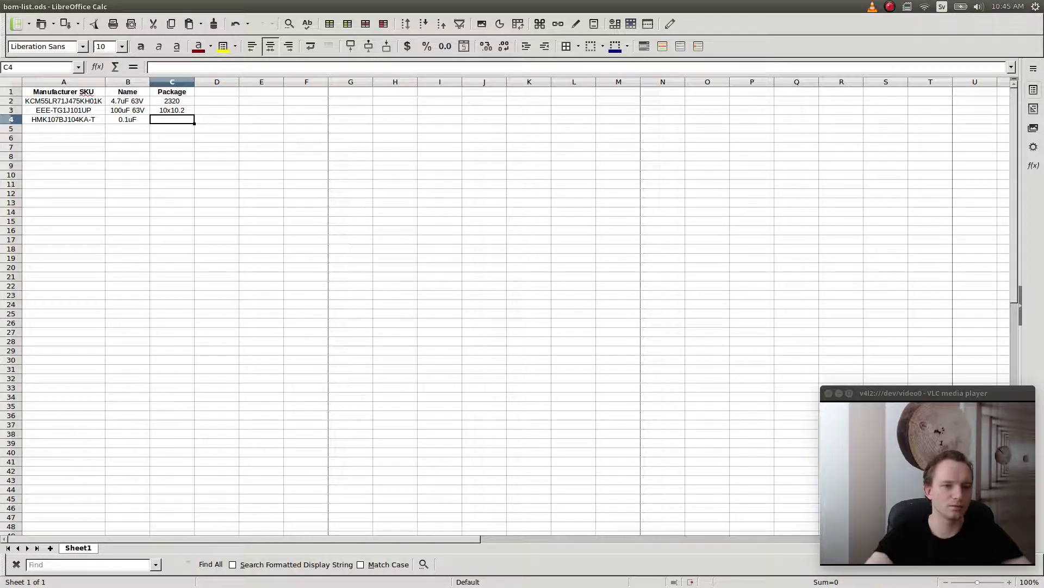
left_click(128, 120)
key("F2")
type("100V")
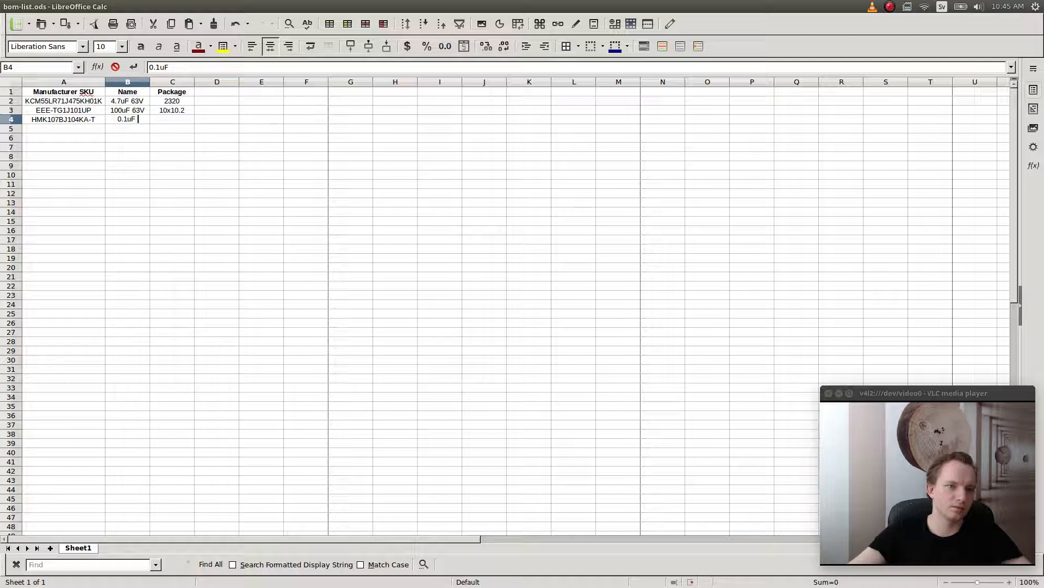
type(" X")
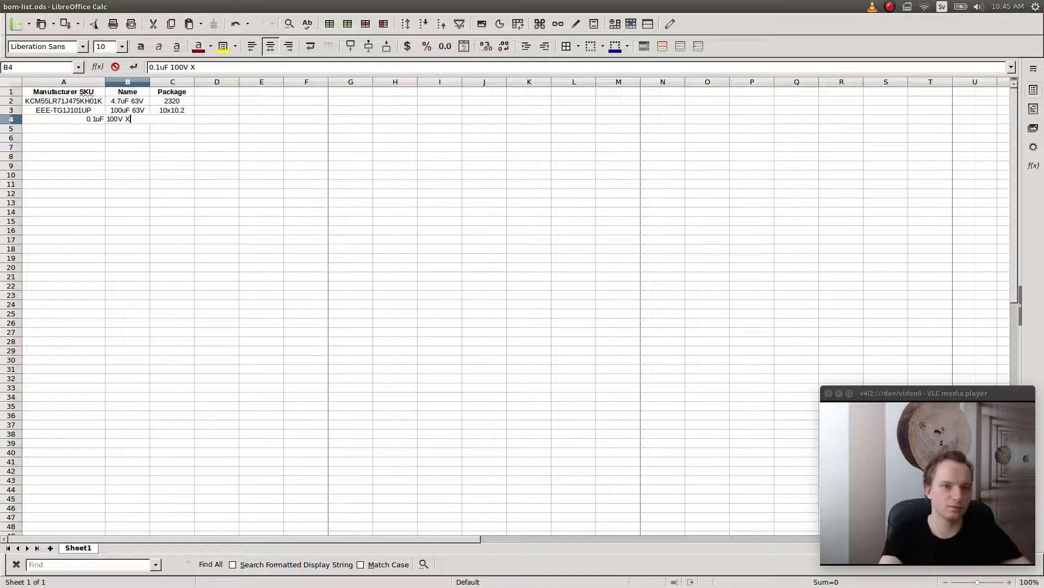
type("5R")
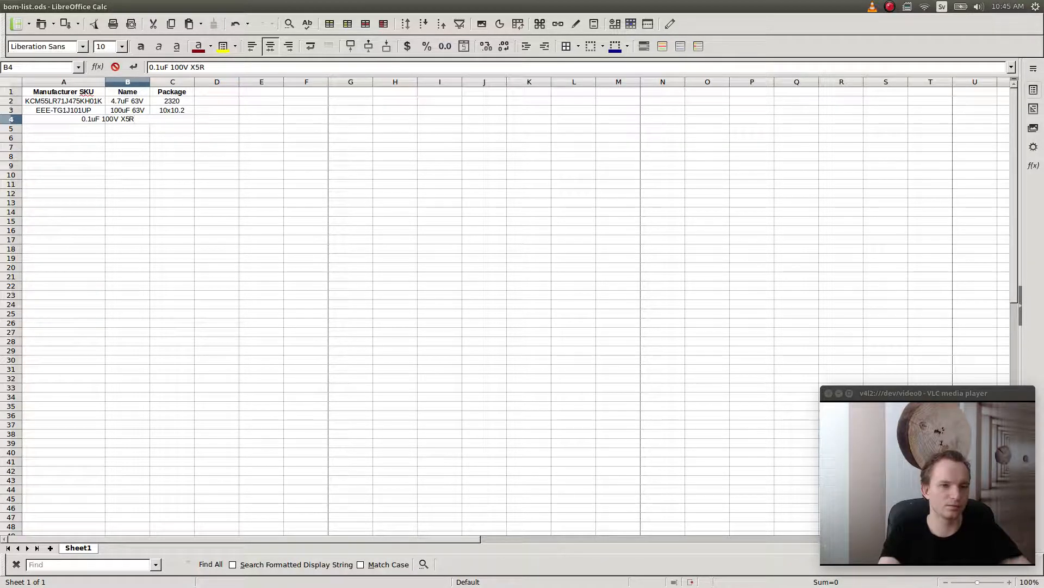
key("Return")
left_click_drag(150, 81, 177, 82)
- Open the name of the EEE-TG1J101UP capacitor in cell B3 for editing
double_click(155, 110)
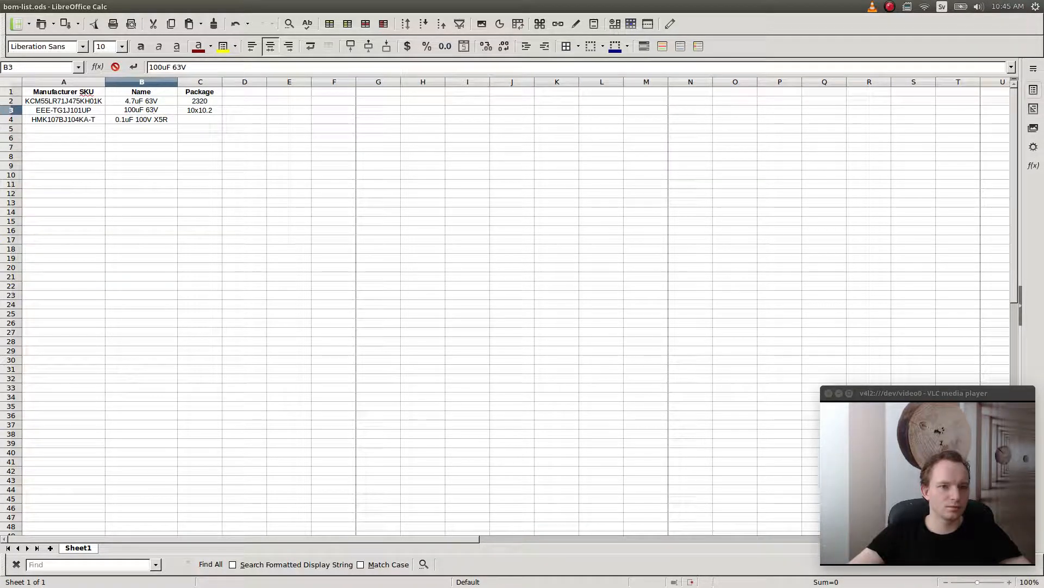
- Append ALU to the 100uF 63V capacitor's name and X7R to the 4.7uF 63V capacitor's name
type("ALU")
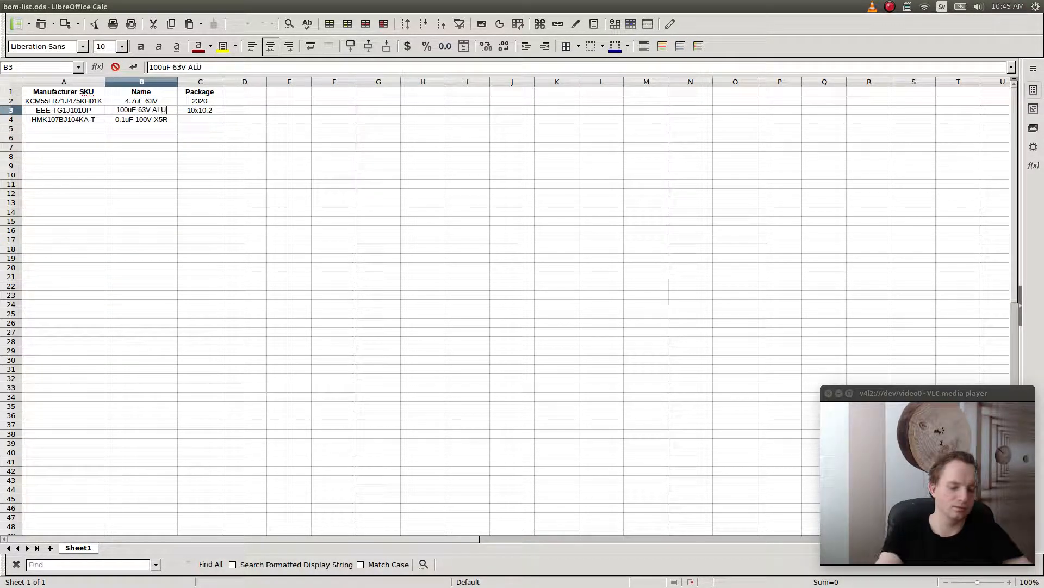
key("Return")
left_click(148, 101)
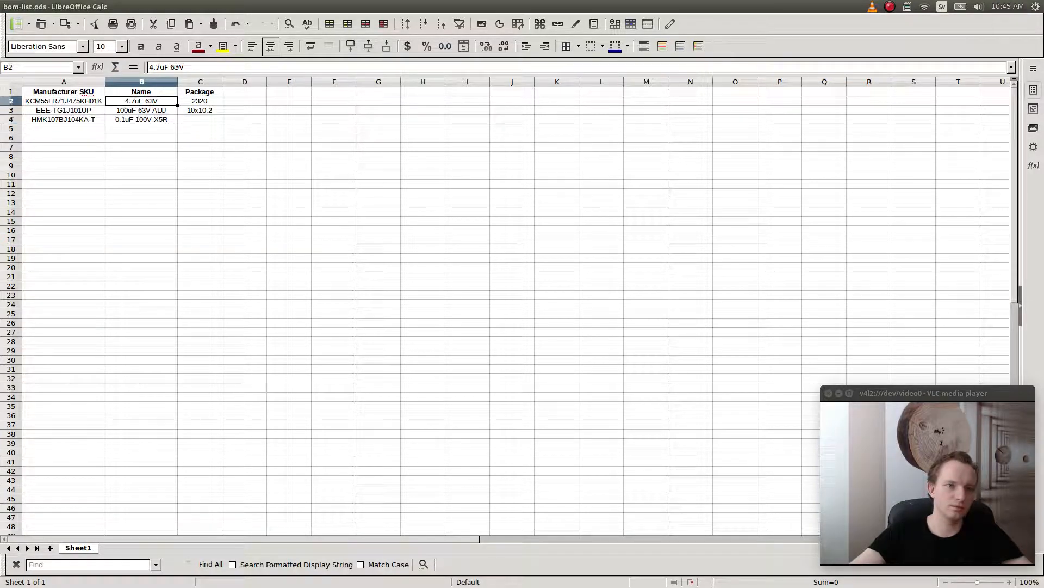
key("F2")
type("X")
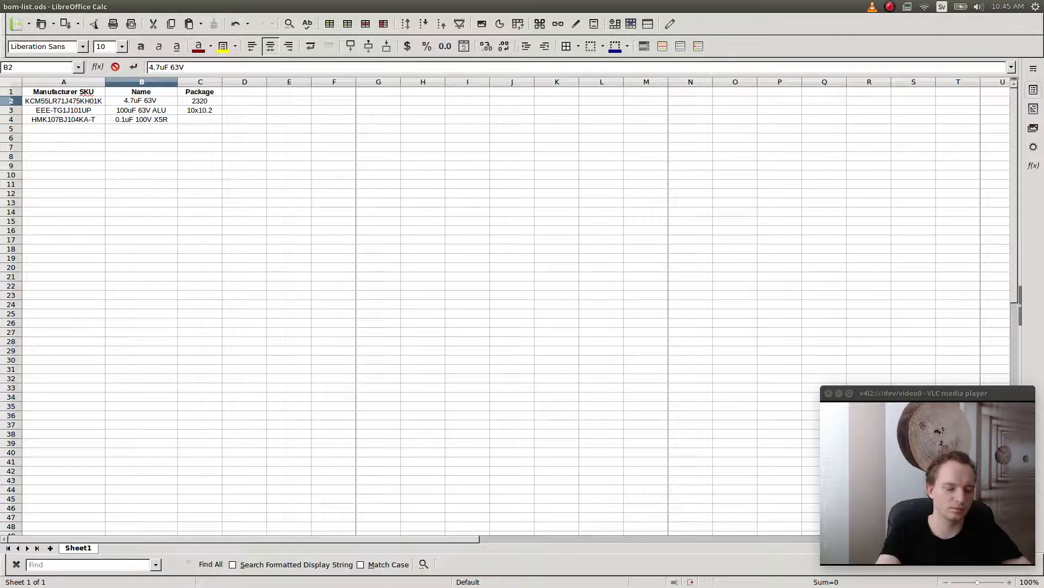
type("7R")
key("Return")
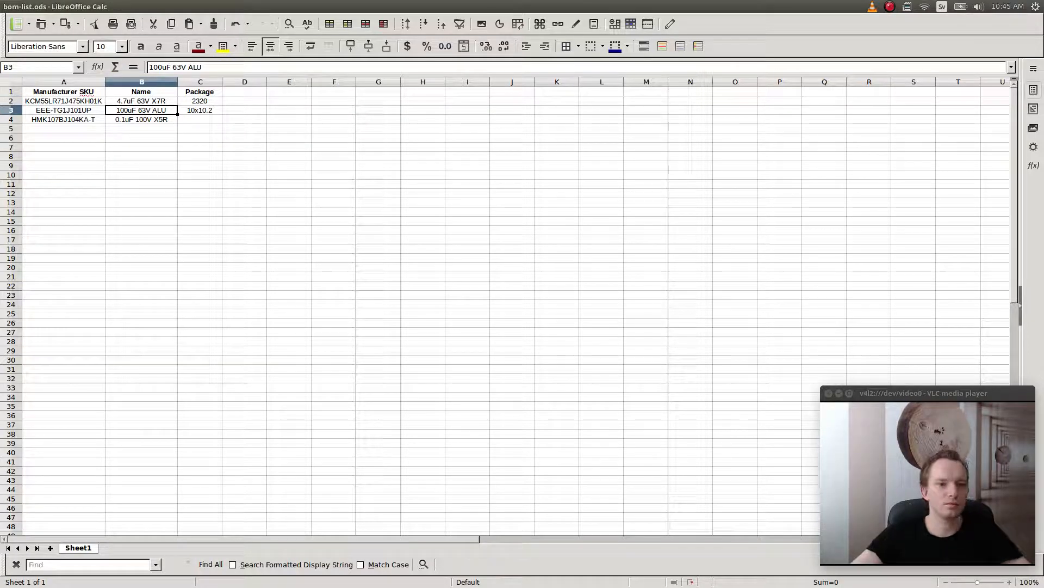
- Look up the HMK107BJ104KA-T package size on the Mouser page in Firefox and enter 0603 as its package in the BOM sheet
left_click(200, 119)
key("alt+Tab")
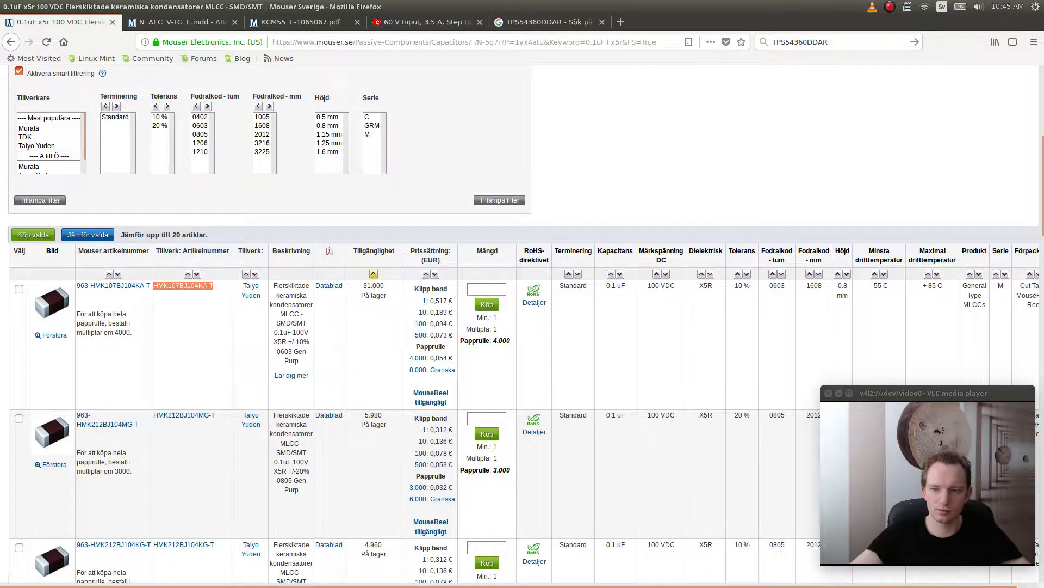
key("alt+Tab")
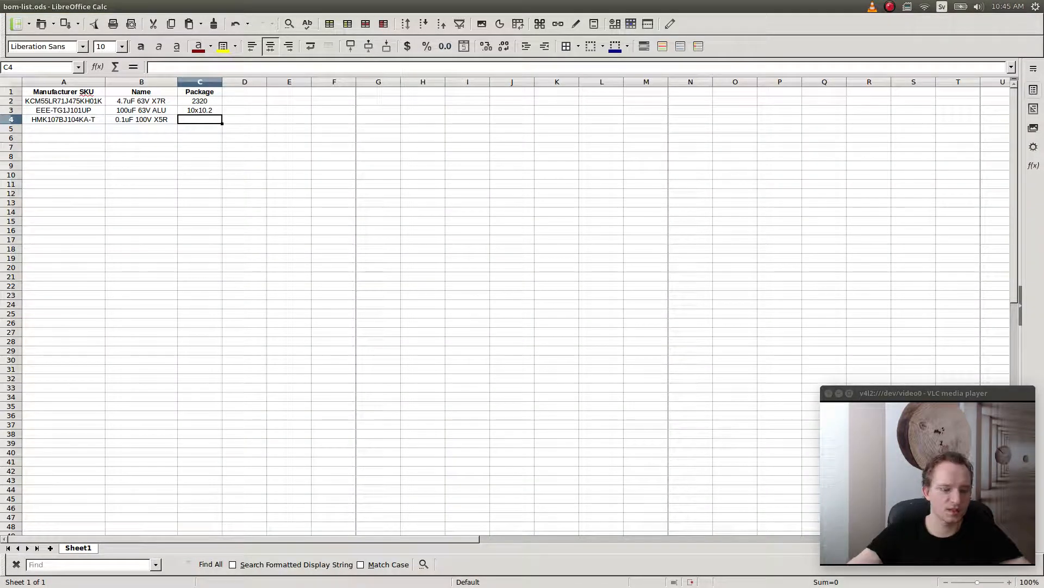
type("0603")
key("Return")
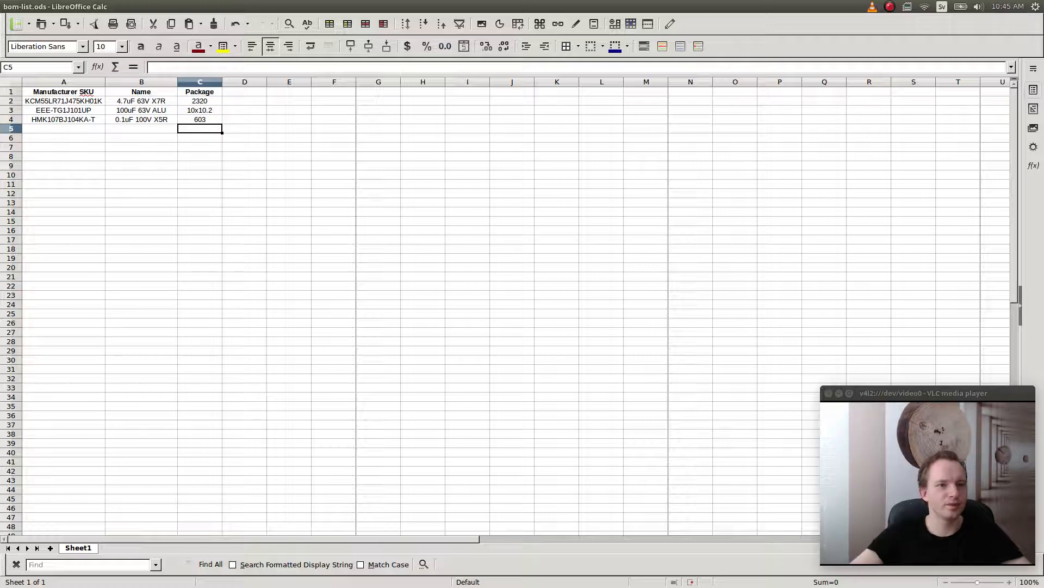
- Change the cell format of the whole Package column so that its entries can keep leading zeros
left_click(200, 82)
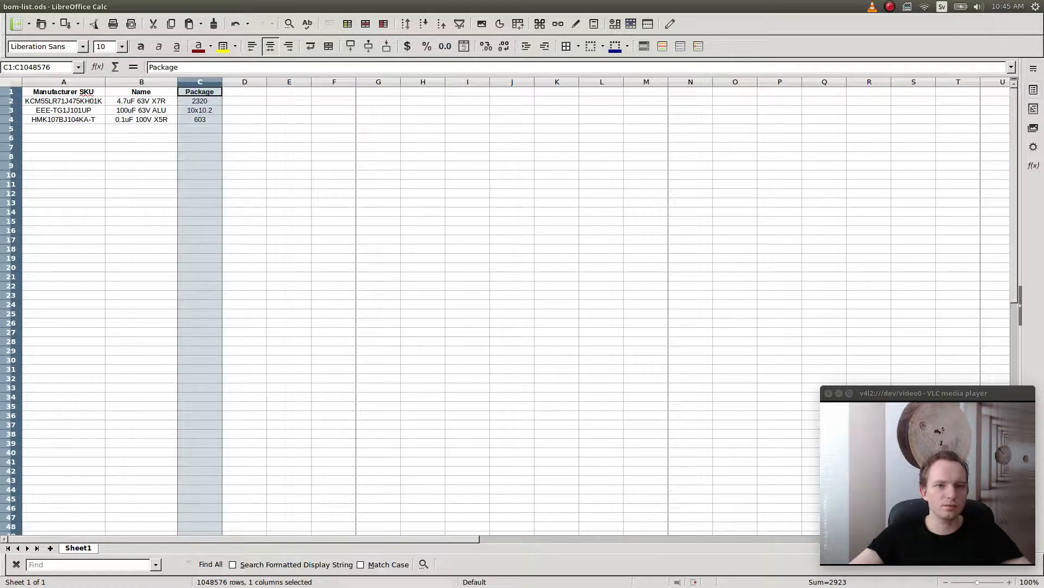
right_click(203, 82)
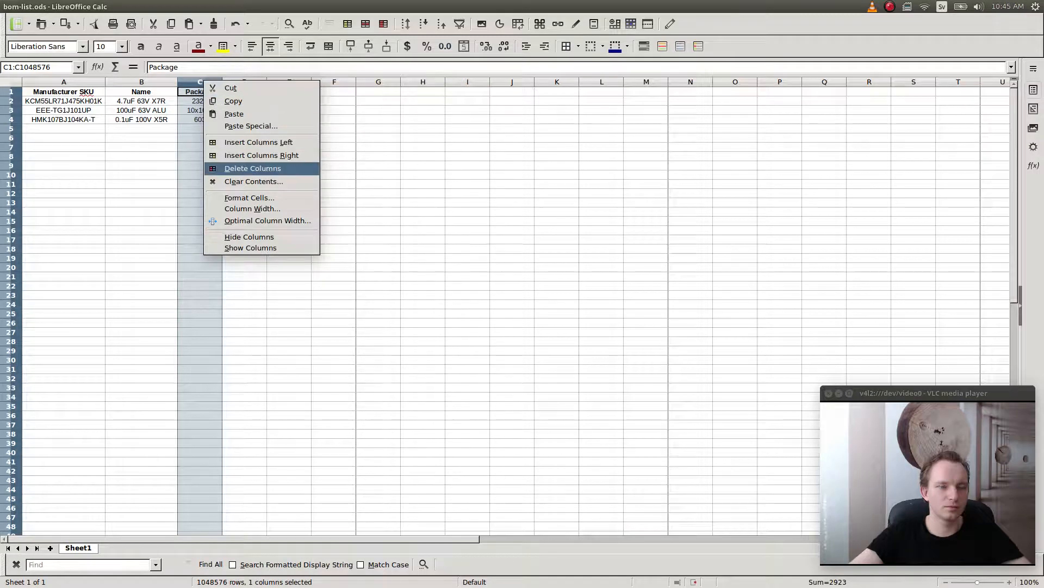
key("Up")
key("Up")
key("Return")
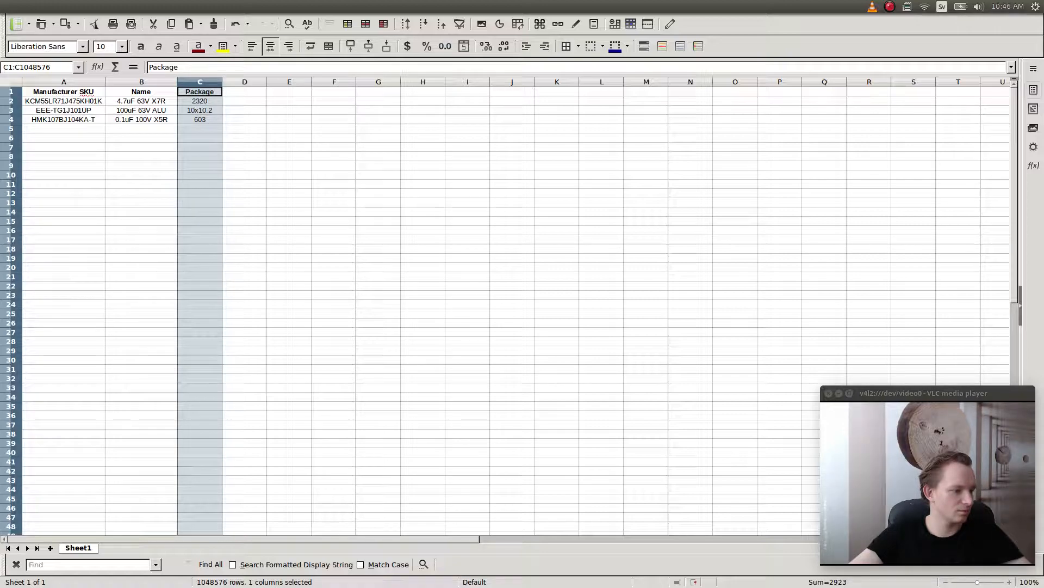
left_click(523, 387)
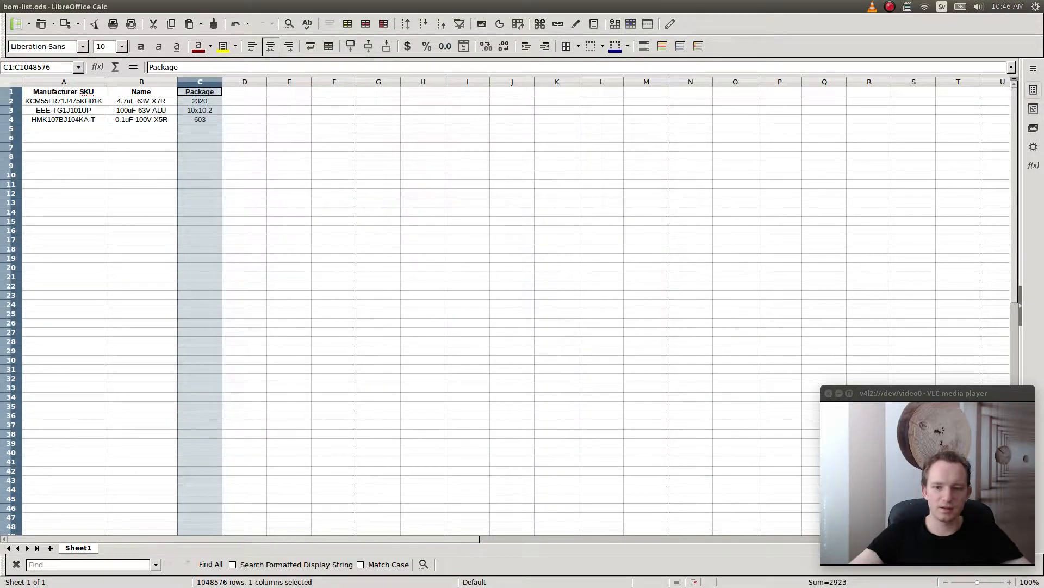
- Correct the package of HMK107BJ104KA-T in cell C4 to 0603
left_click(195, 119)
double_click(195, 119)
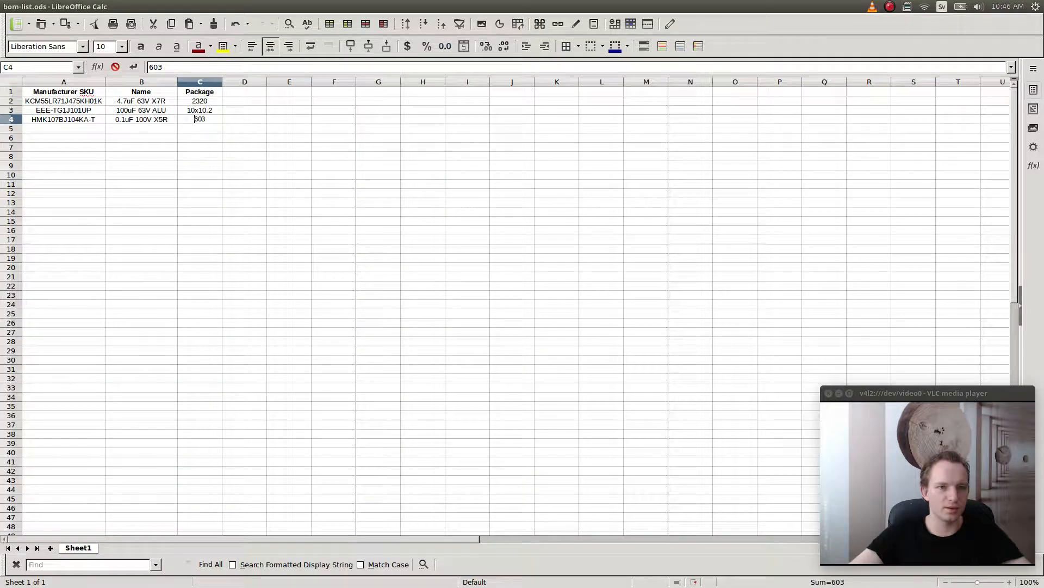
type("0")
key("Return")
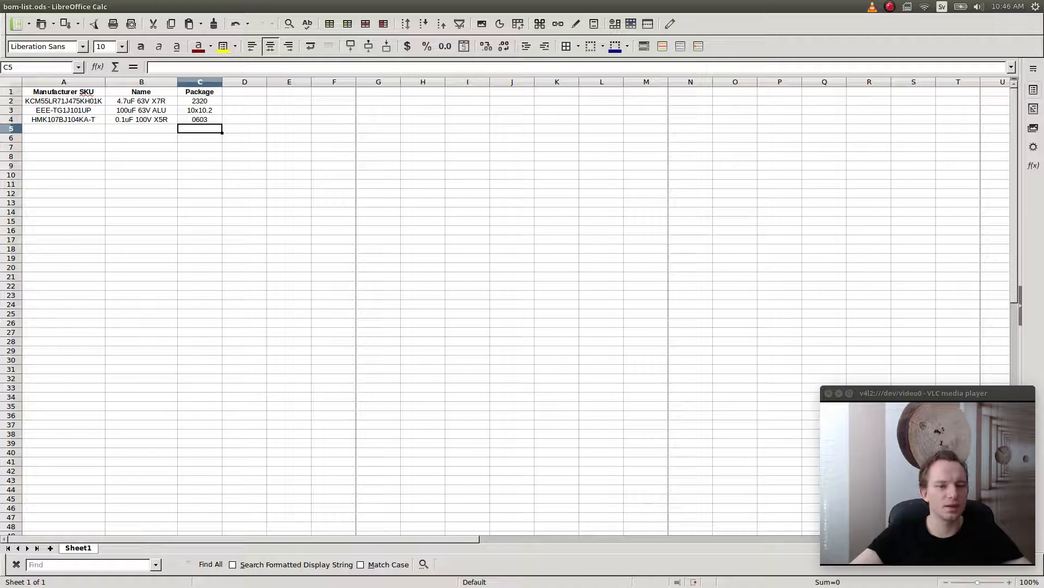
- Switch to the KiCad schematic and place a copy of the 2.2uF 63V capacitor beside the regulator's BOOT and SW pins
key("alt+Tab")
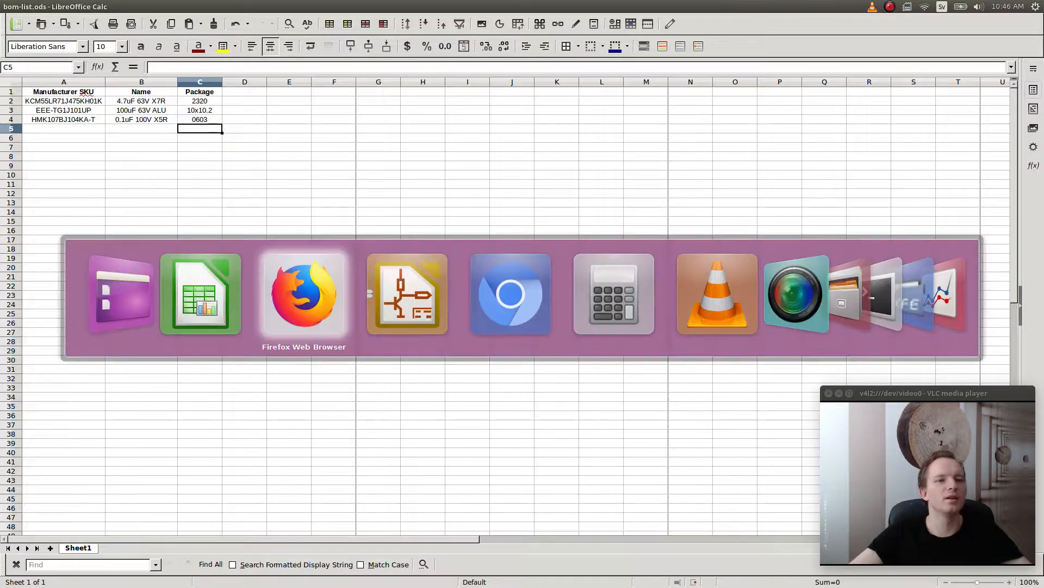
key("alt+Tab")
key("alt+Tab")
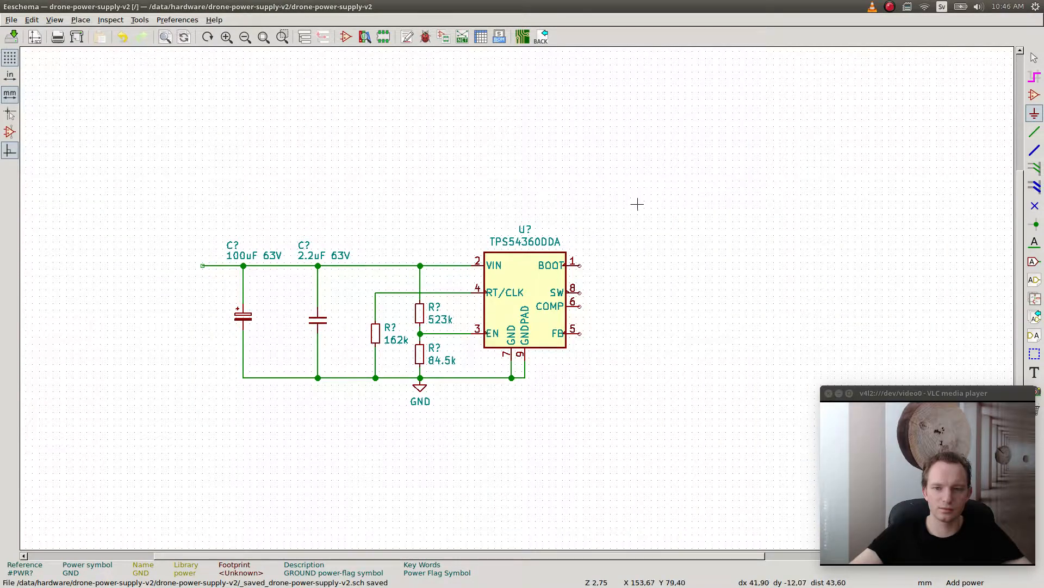
key("c")
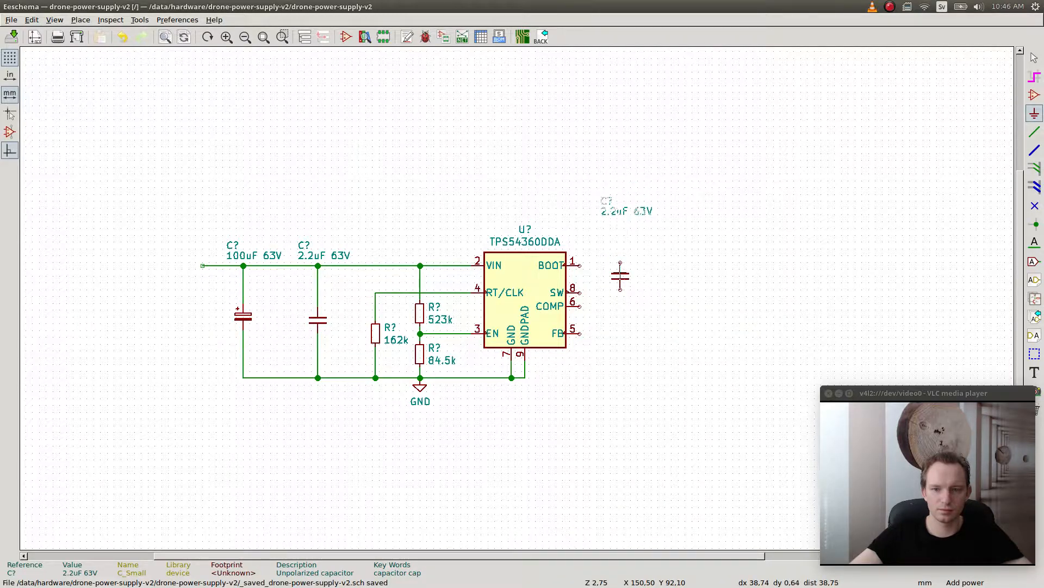
- Switch to Firefox and find the typical application circuit under section 8.1 Application Information in the TPS54360 datasheet
key("alt+Tab")
key("alt+Tab")
key("alt+Tab")
key("alt+shift+Tab")
key("alt+shift+Tab")
key("alt+shift+Tab")
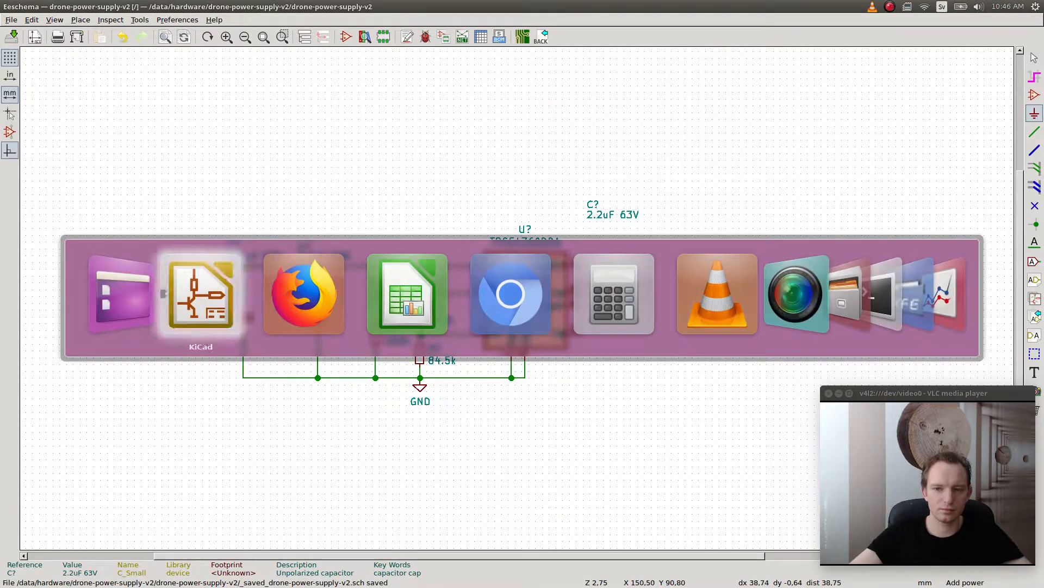
key("alt+Tab")
key("ctrl+Tab")
key("ctrl+Tab")
key("ctrl+Tab")
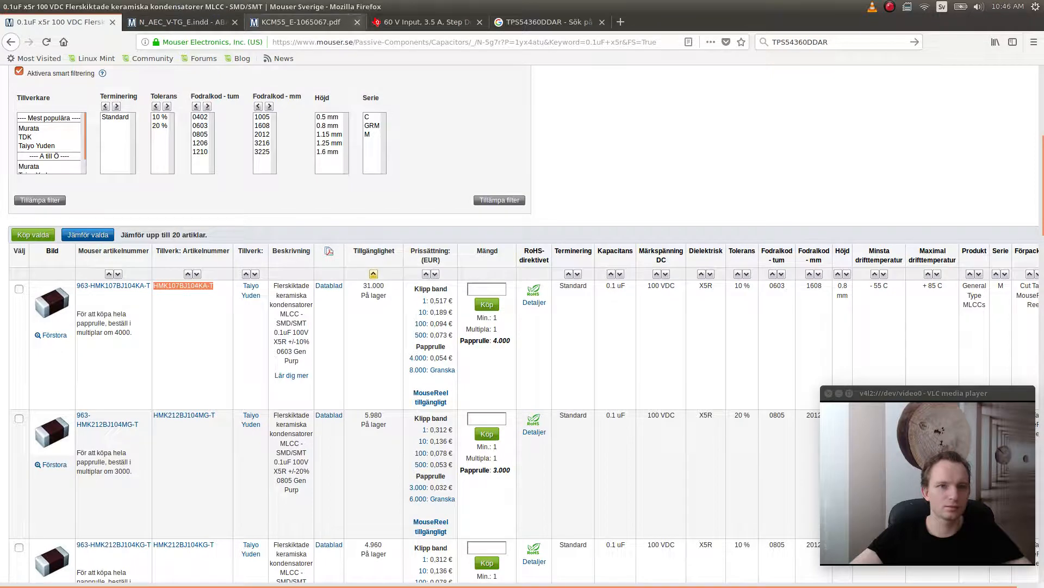
left_click(61, 246)
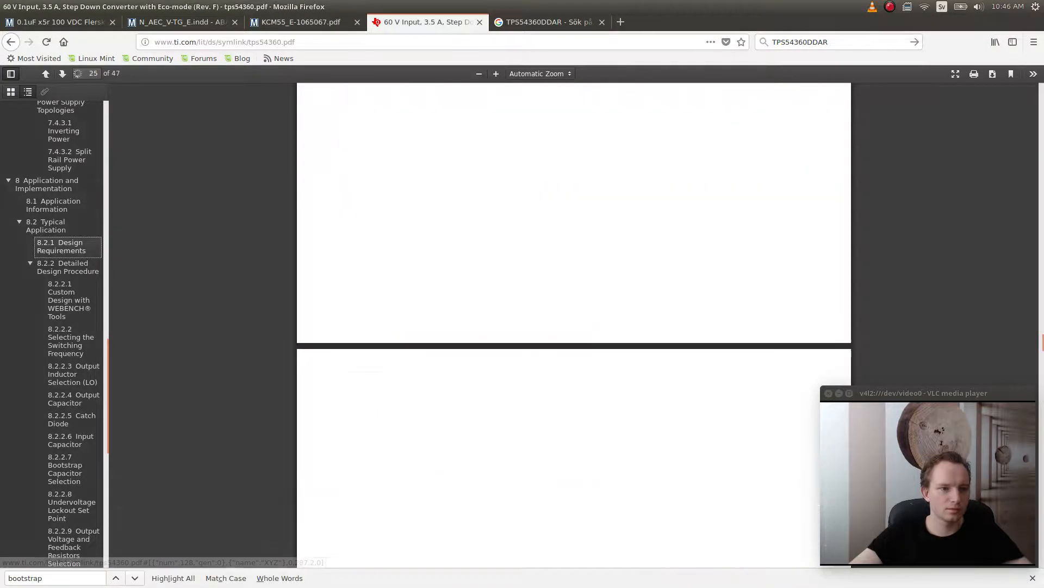
scroll(71, 202, "down", 7)
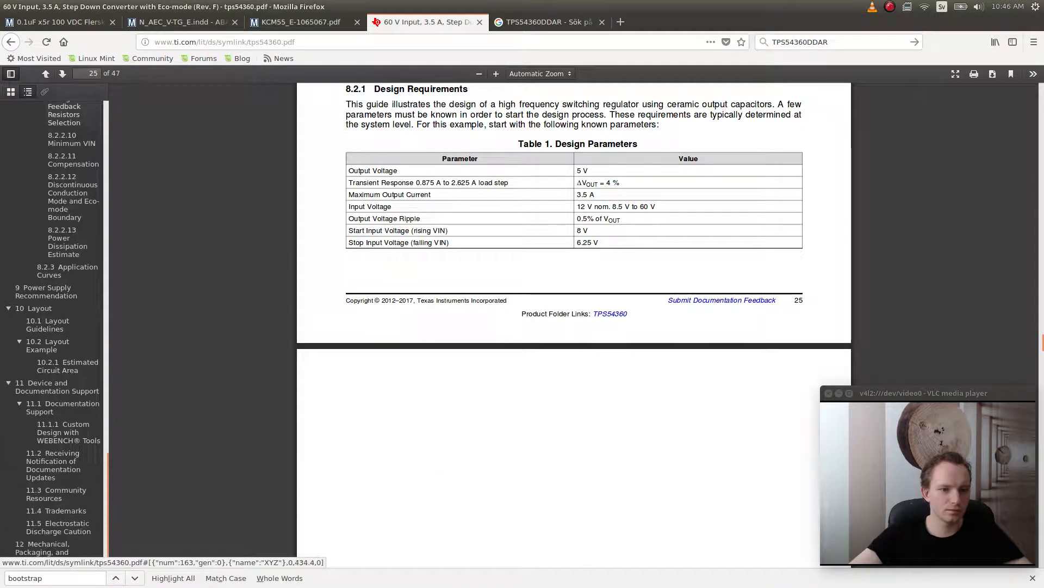
scroll(59, 290, "up", 14)
scroll(59, 245, "up", 4)
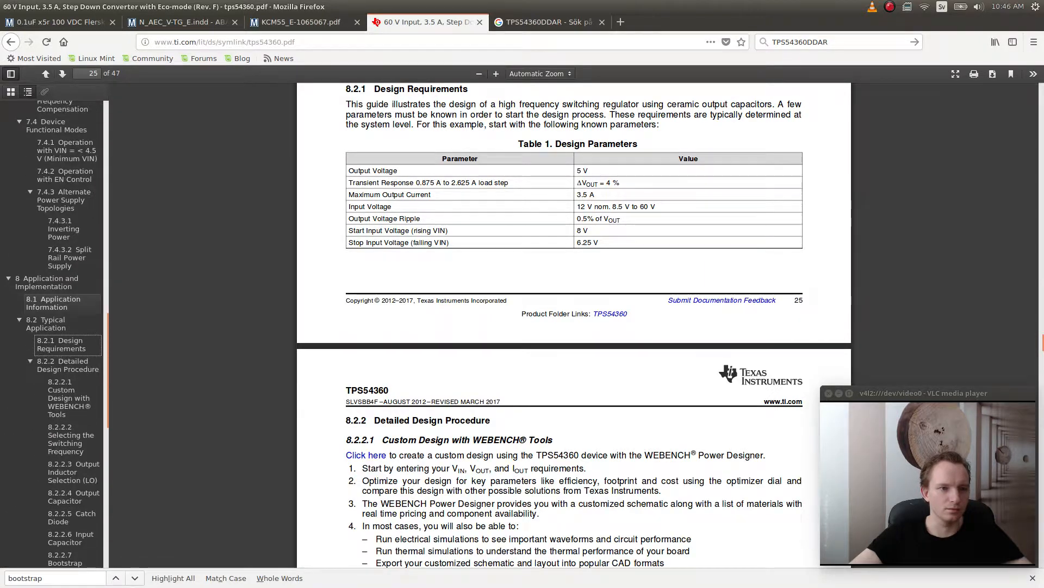
left_click(54, 303)
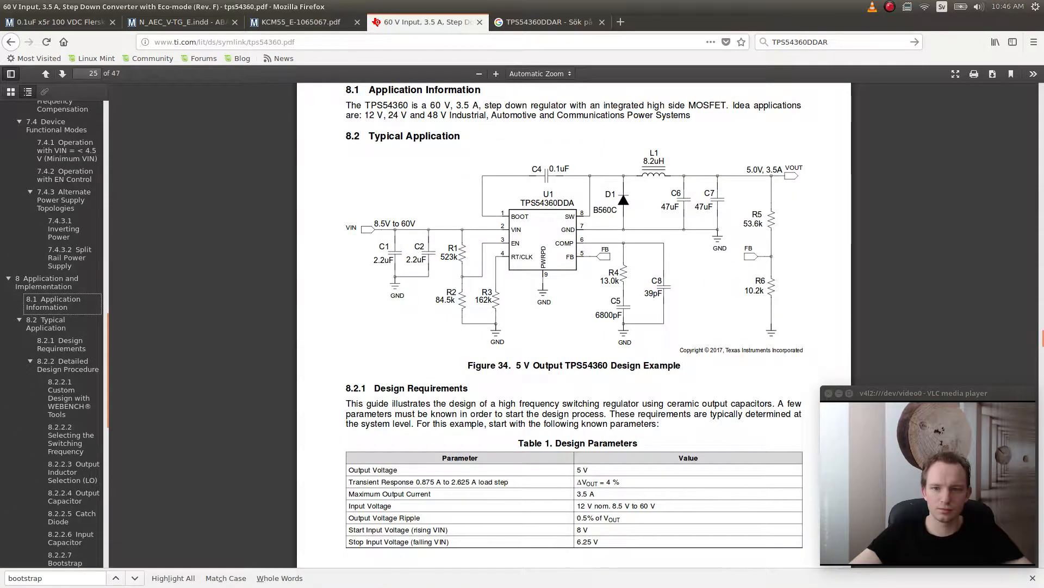
- Return to the KiCad schematic and wire the copied capacitor between the BOOT and SW pins of the TPS54360DDA
key("alt+Tab")
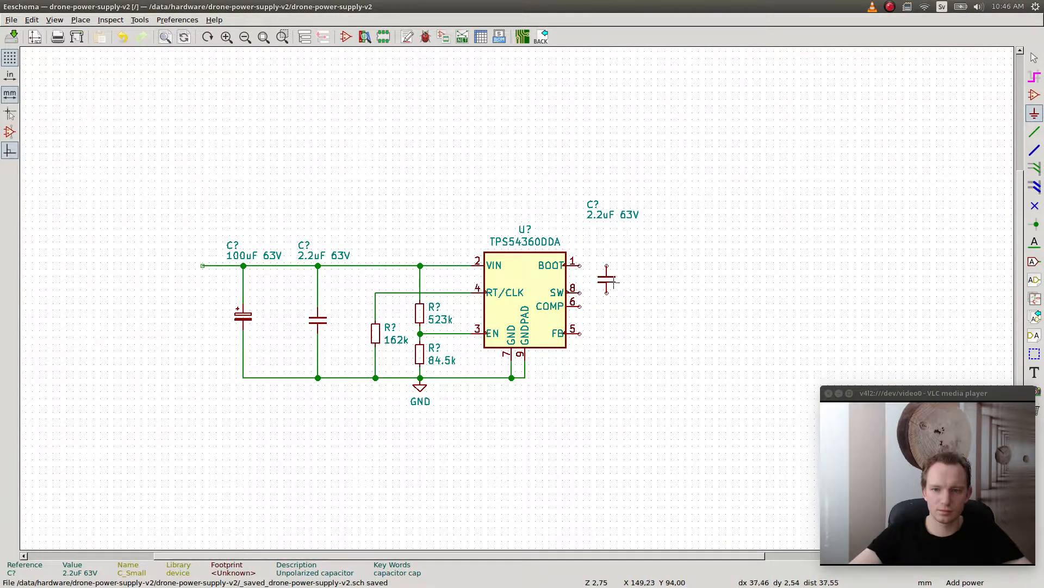
left_click(1035, 132)
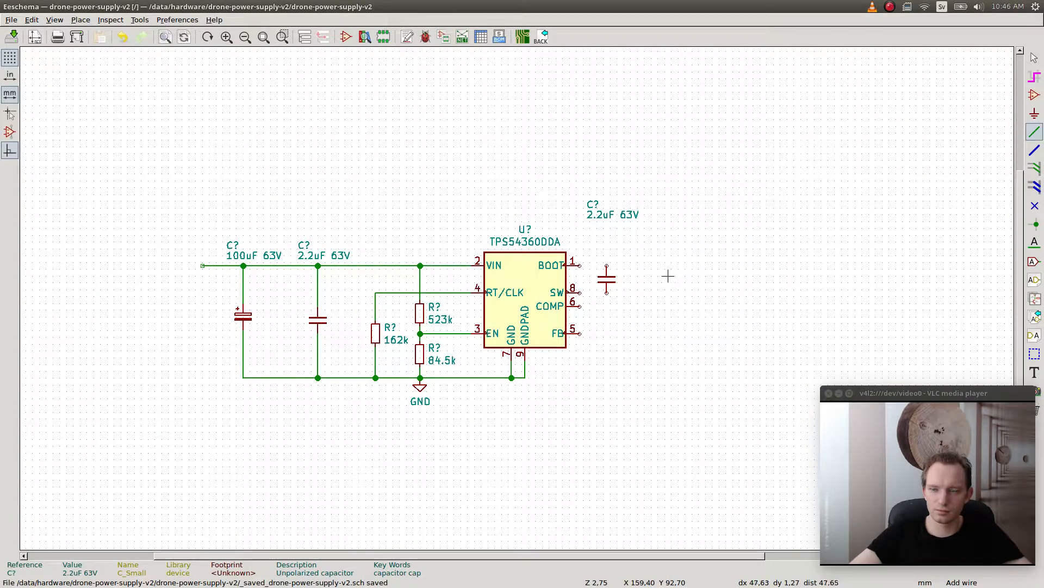
left_click(580, 265)
left_click(607, 265)
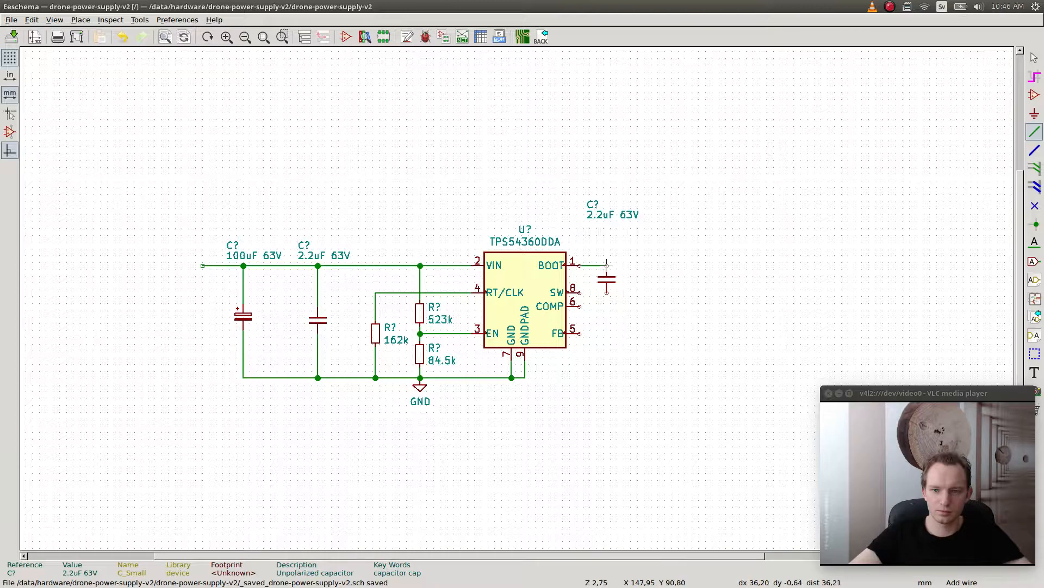
left_click(580, 292)
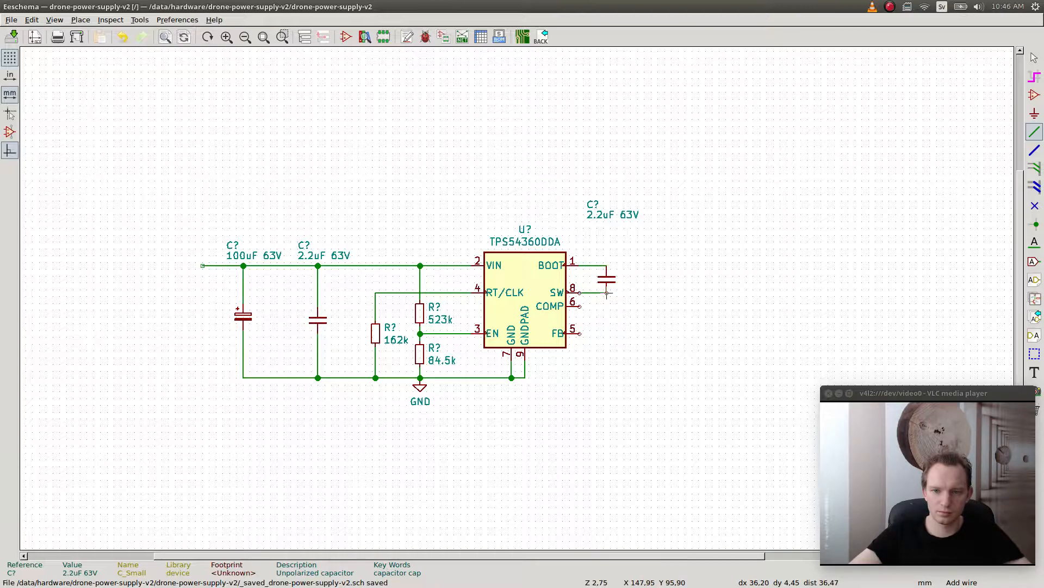
left_click(607, 292)
key("Escape")
- Switch to Firefox, copy diode D1's part number B560C from the datasheet circuit and search for it on Mouser
key("alt+Tab")
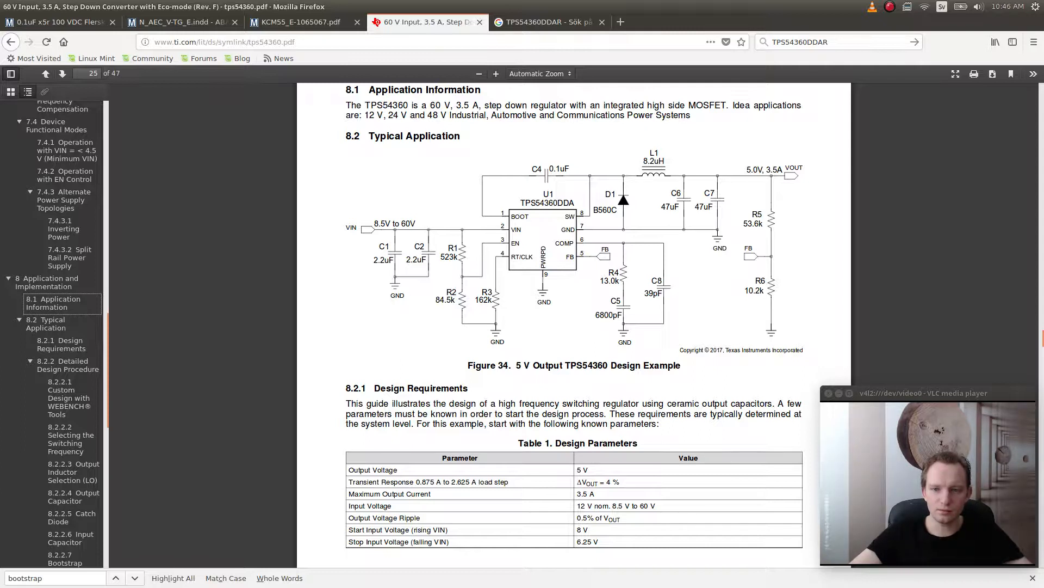
double_click(605, 210)
key("ctrl+c")
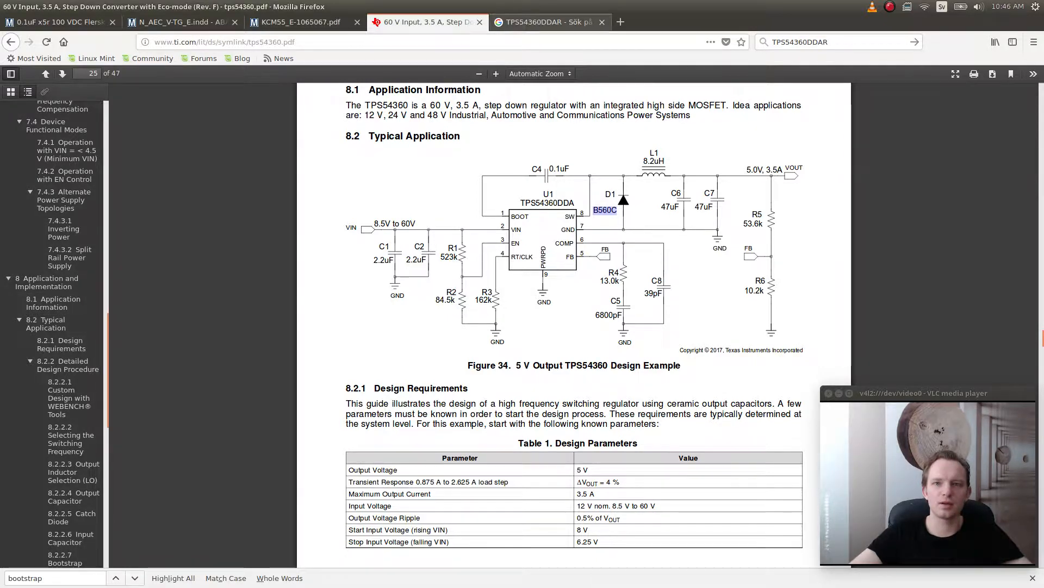
key("alt+1")
scroll(435, 245, "up", 10)
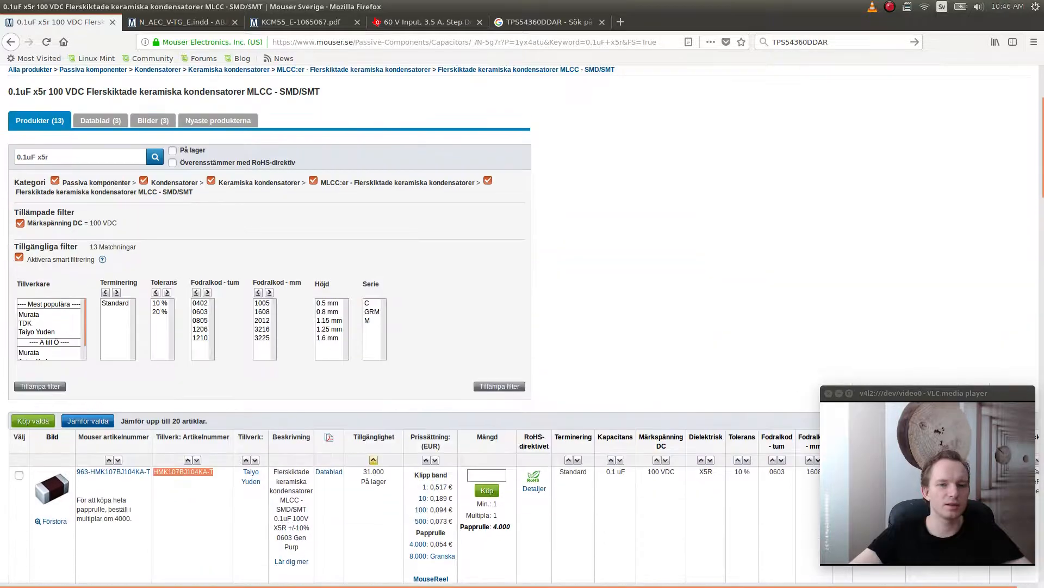
left_click(463, 192)
key("ctrl+v")
key("Return")
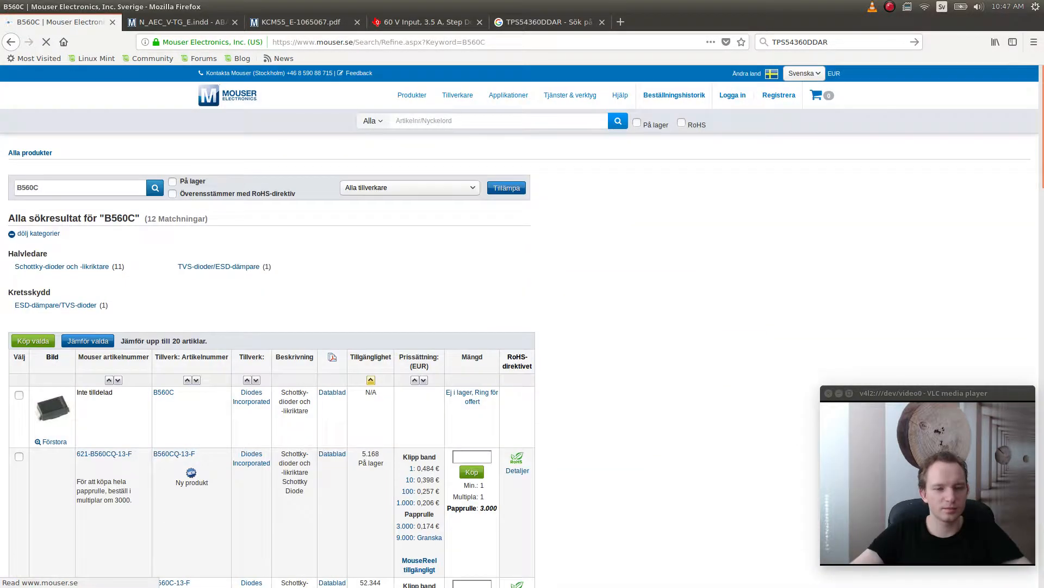
- Compare the parts, stock levels and prices in the Mouser search results for B560C
scroll(272, 327, "down", 5)
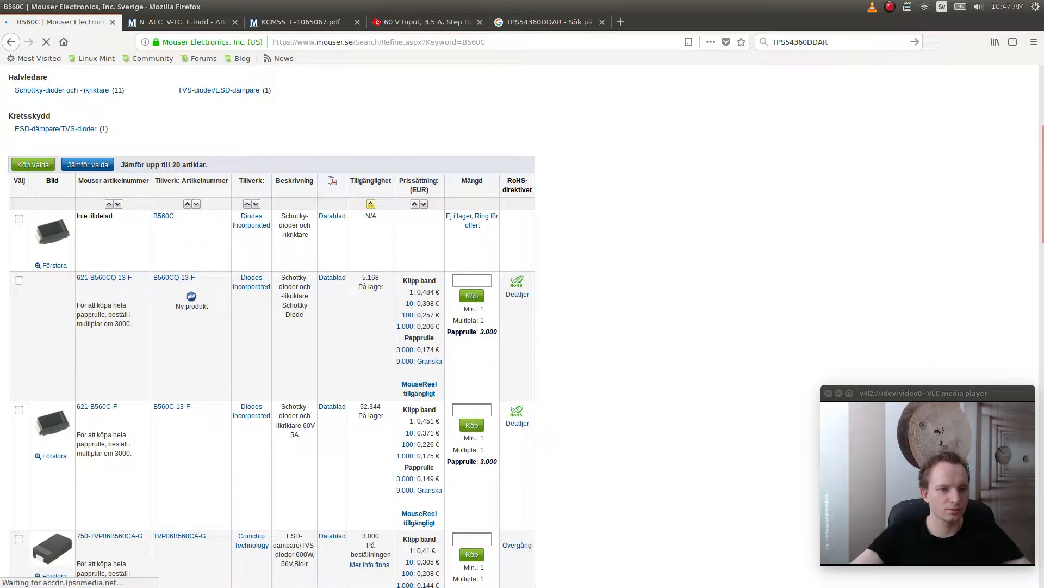
scroll(405, 323, "down", 6)
scroll(406, 323, "up", 7)
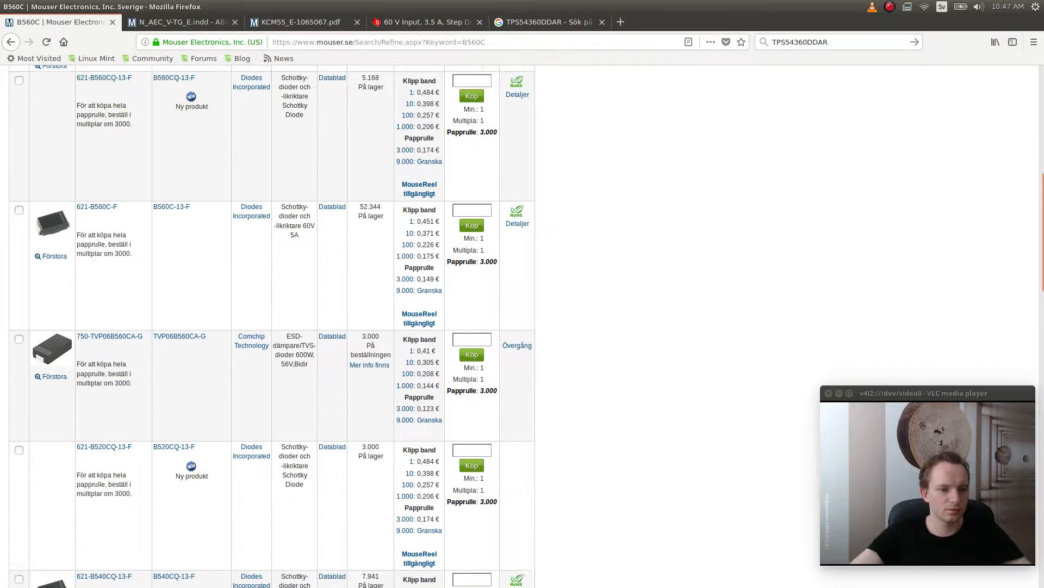
scroll(405, 325, "up", 3)
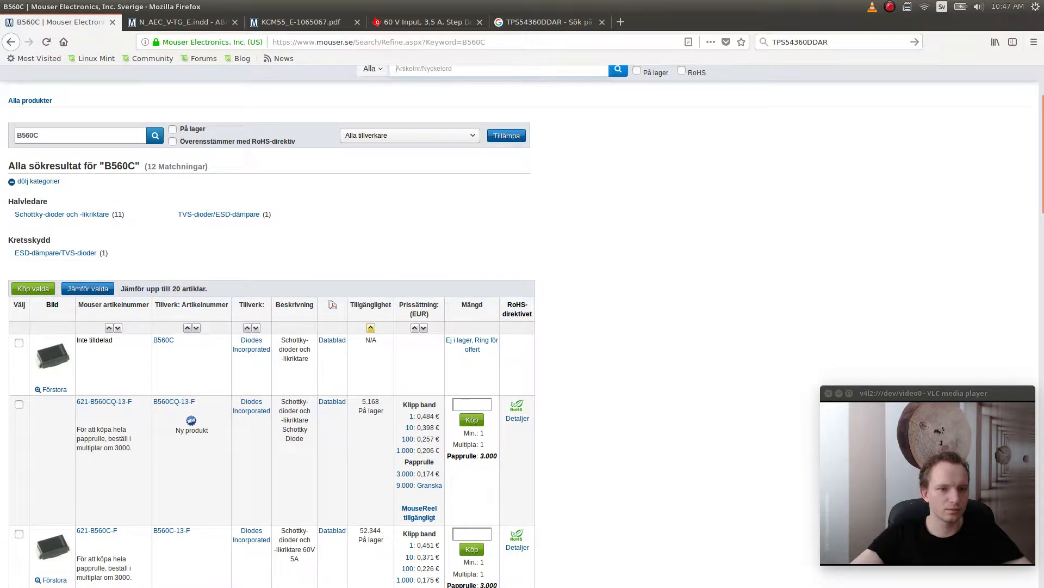
scroll(420, 332, "down", 13)
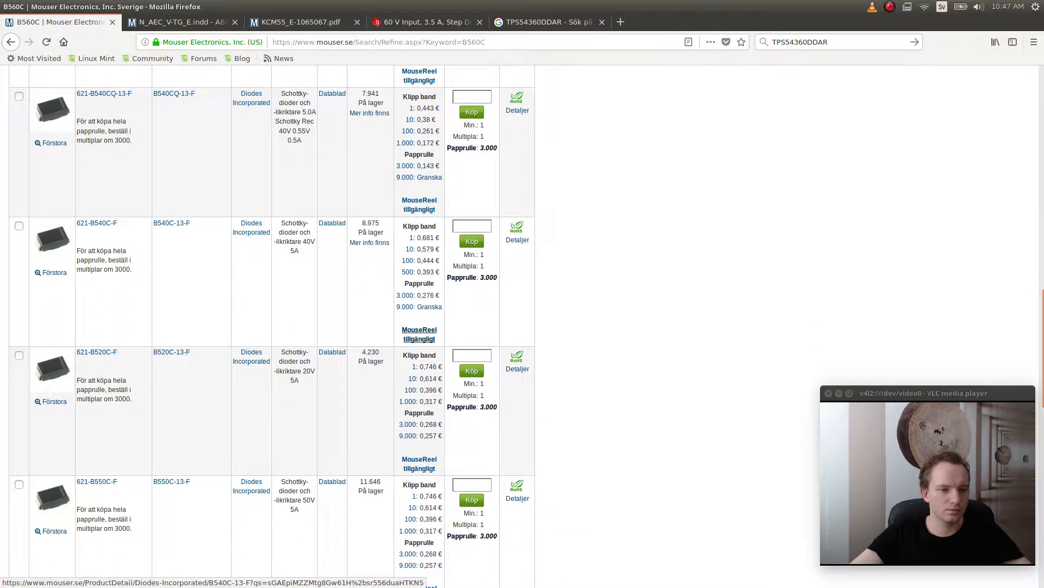
scroll(419, 334, "up", 8)
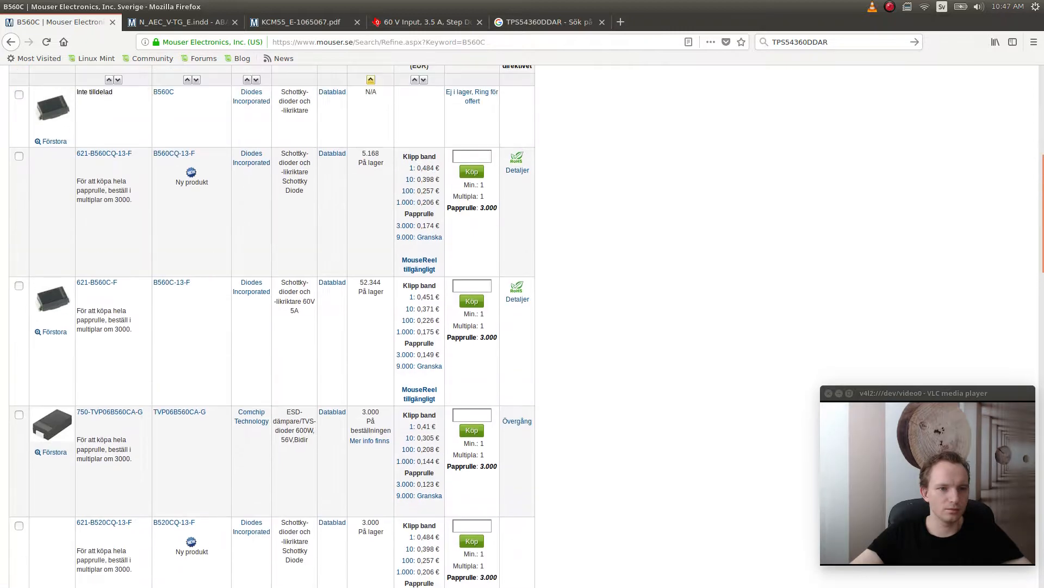
scroll(420, 334, "up", 3)
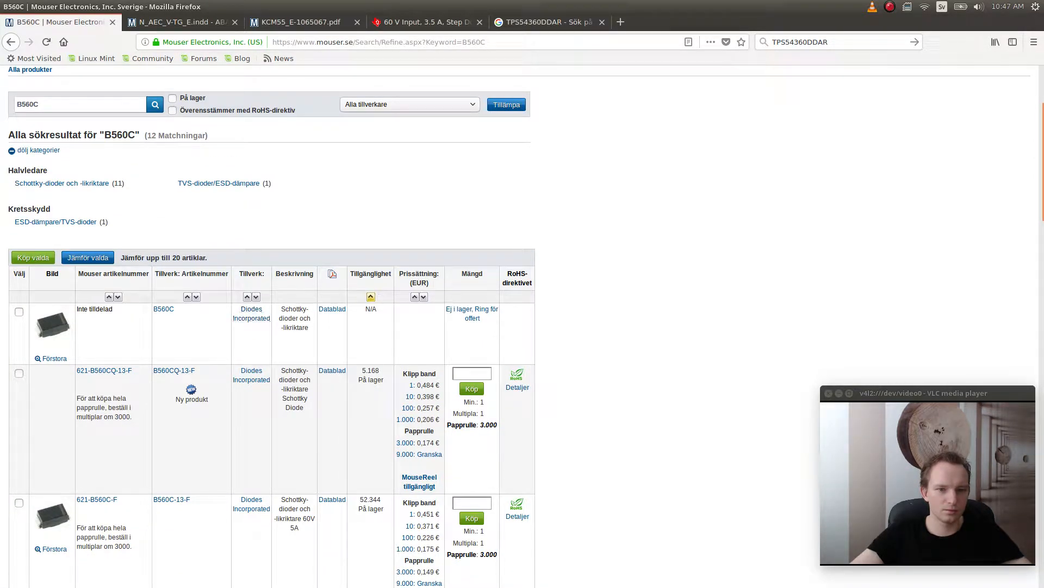
- Open the datasheet of the B560C Schottky diode from Diodes Incorporated and review its first pages
left_click(332, 309)
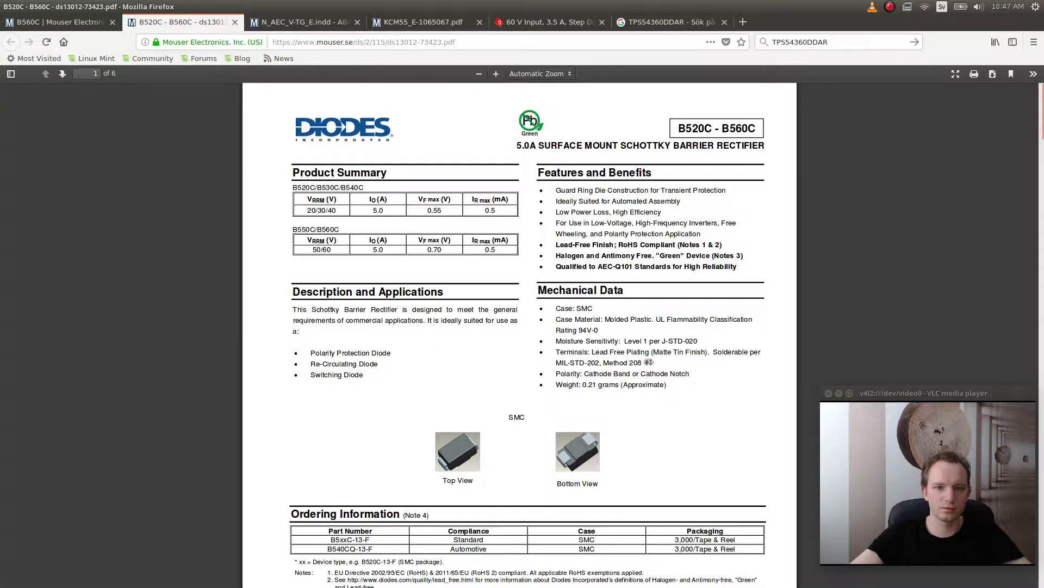
scroll(528, 335, "down", 3)
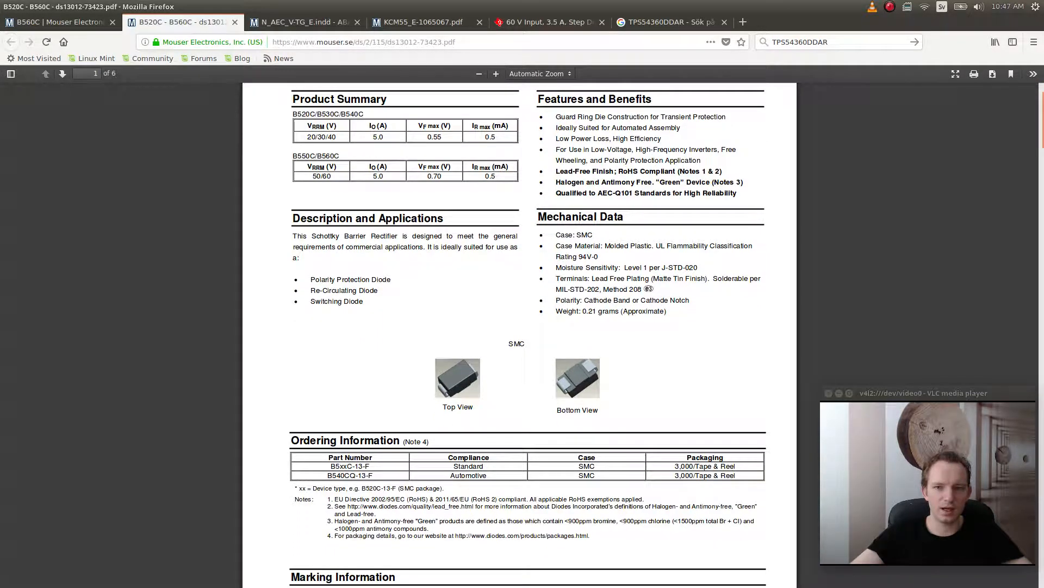
scroll(519, 335, "down", 10)
scroll(520, 335, "up", 12)
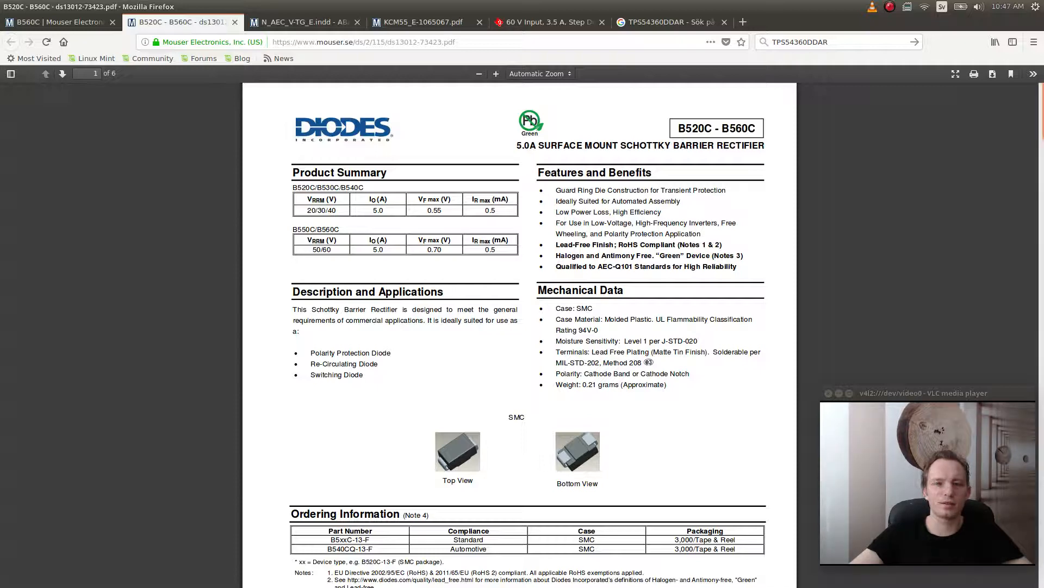
key("alt+Tab")
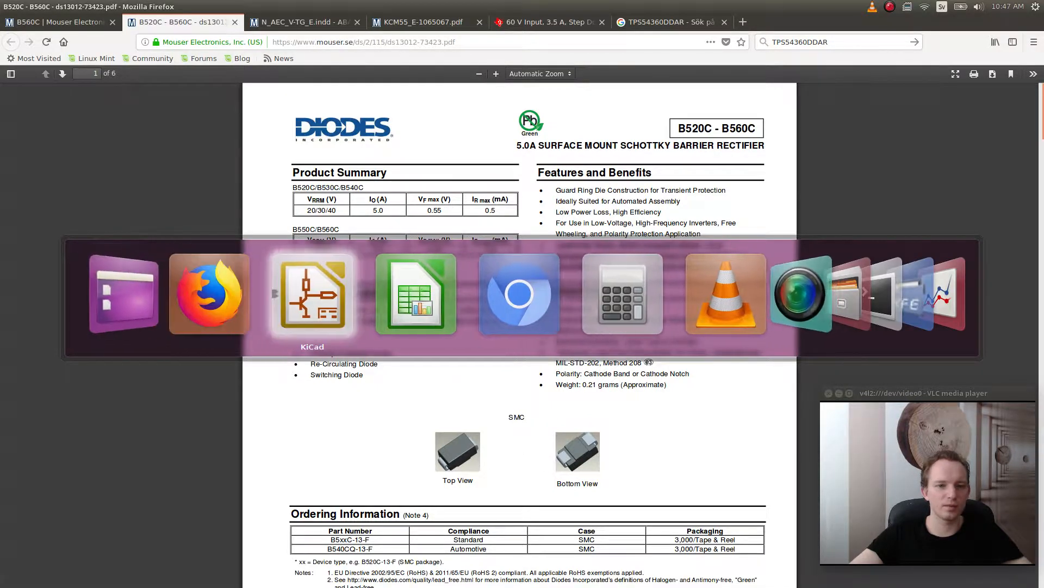
key("alt+Tab")
key("alt+Tab")
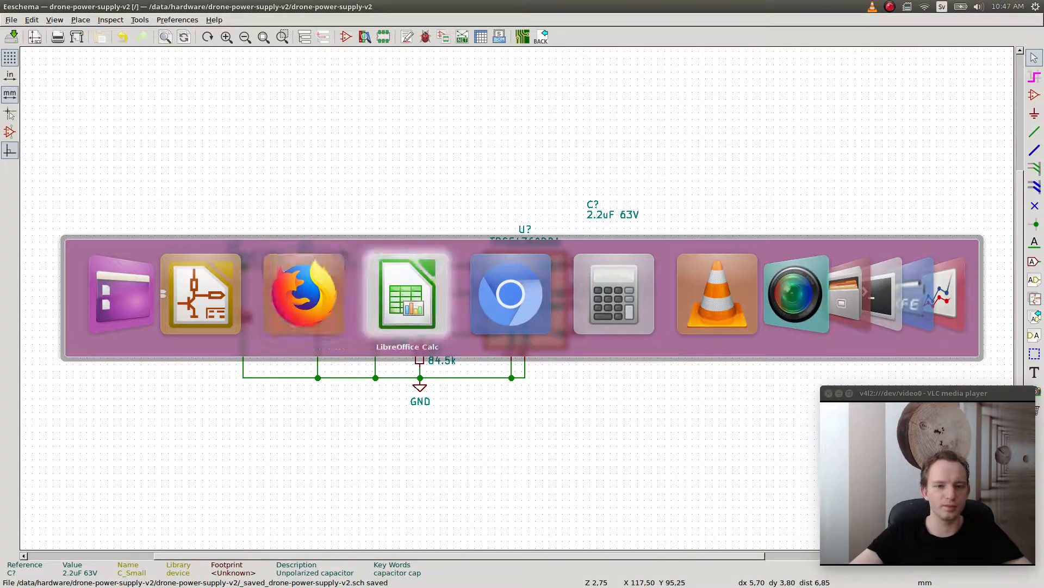
key("alt+shift+Tab")
key("alt+shift+Tab")
key("alt+Tab")
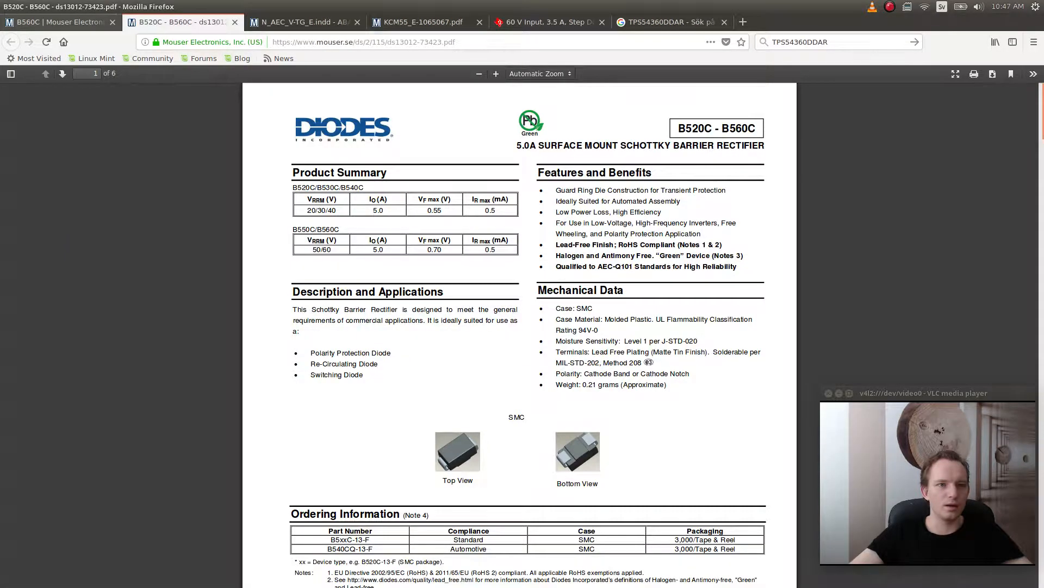
- Check diode D1 in the TPS54360 datasheet's typical application circuit and return to the B560C results on Mouser
left_click(61, 22)
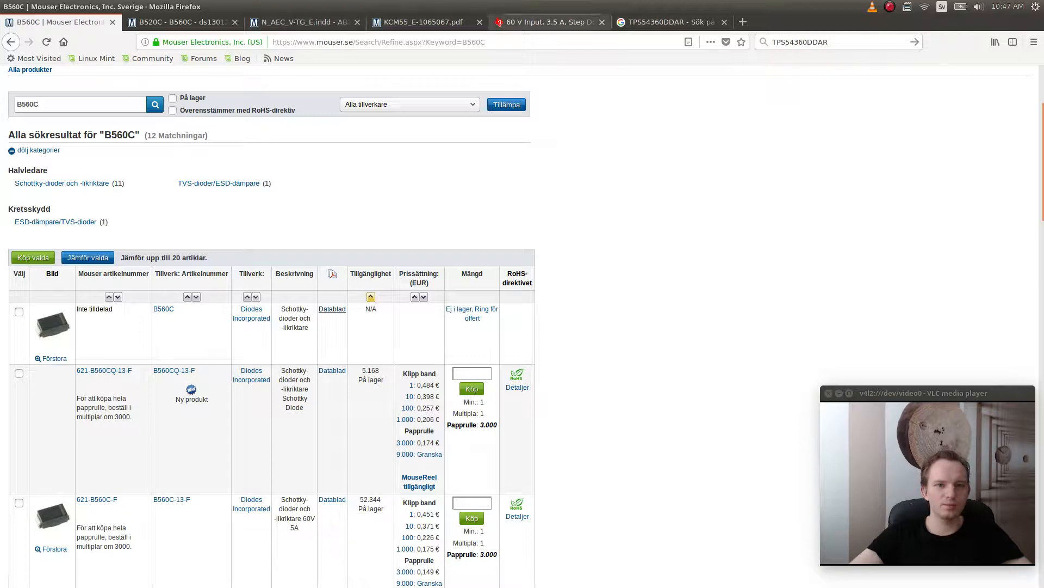
left_click(547, 22)
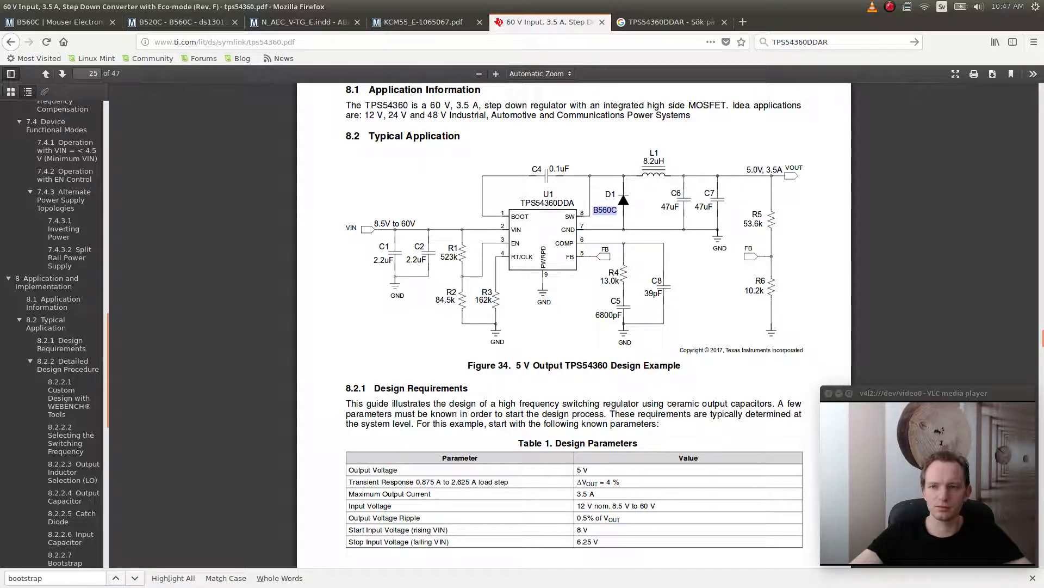
key("alt+3")
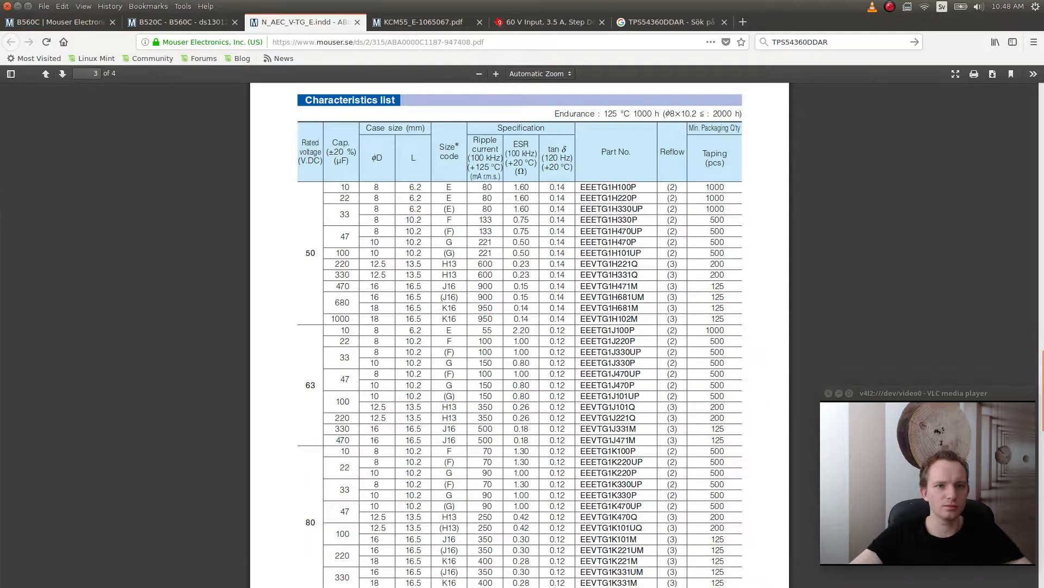
key("alt+2")
key("alt+1")
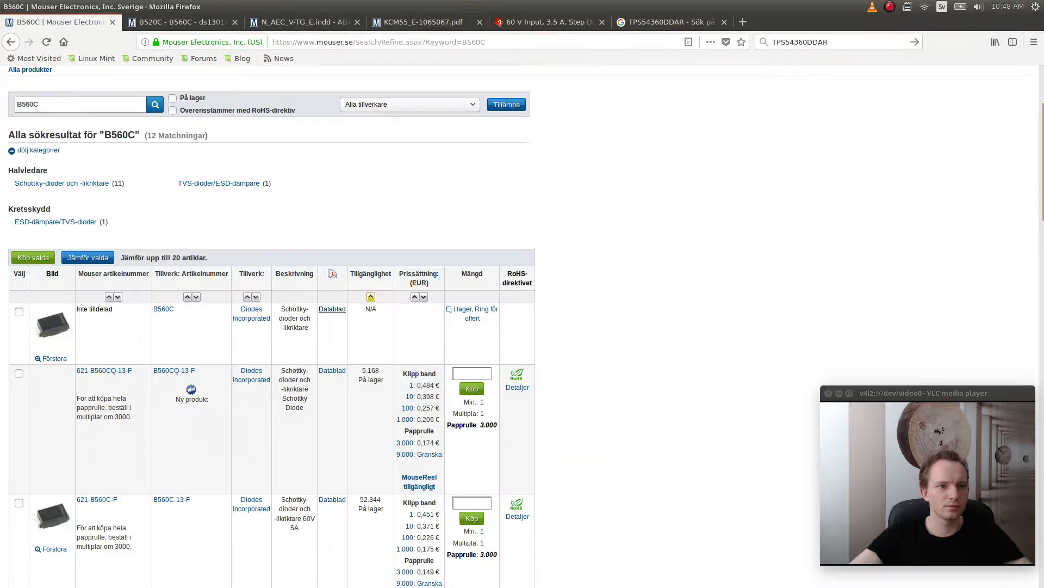
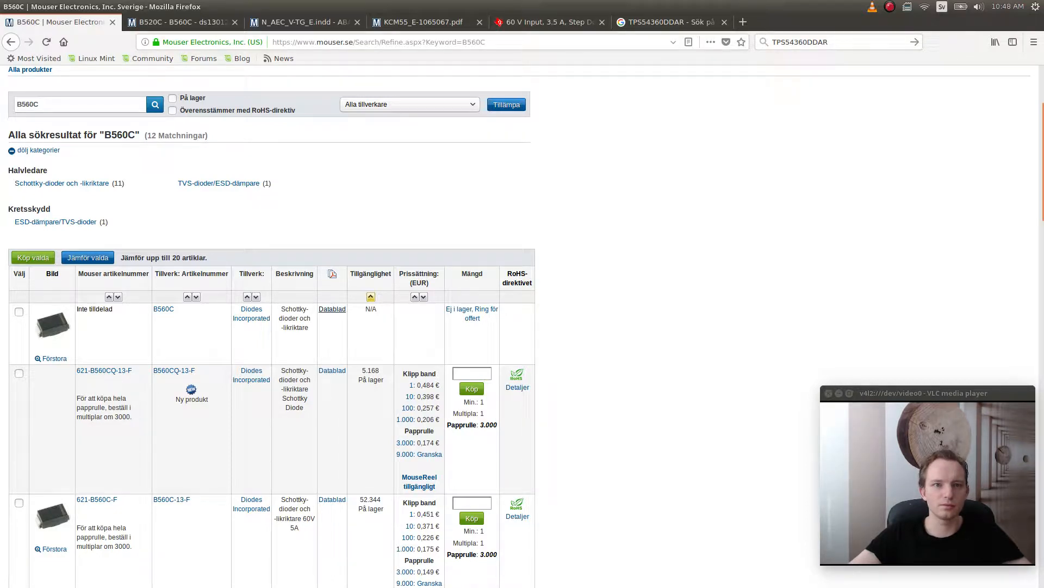
- Close the B520C - B560C datasheet and go back to the B560C search results on Mouser
key("ctrl+Tab")
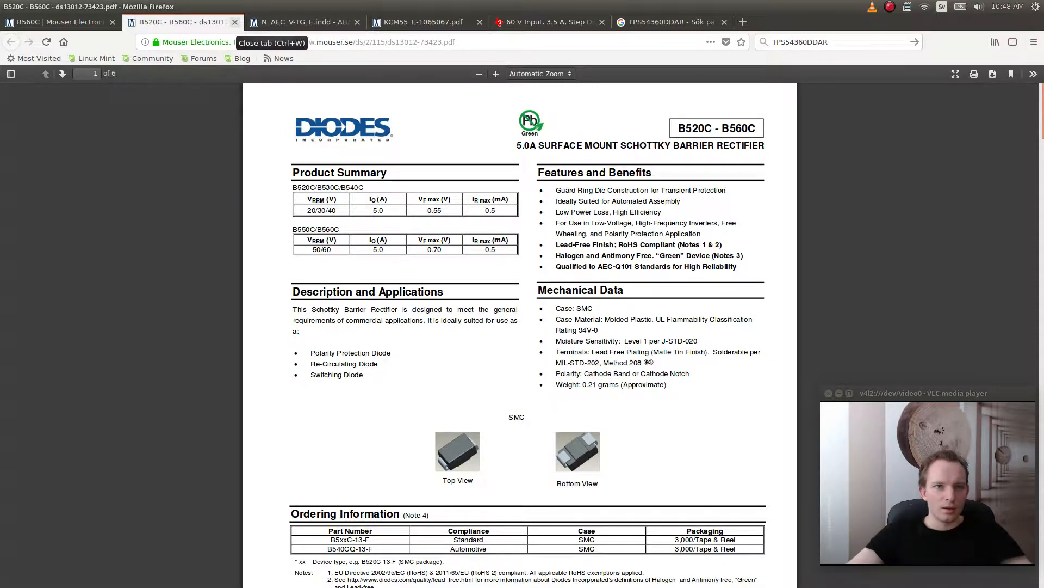
left_click(235, 22)
key("alt+1")
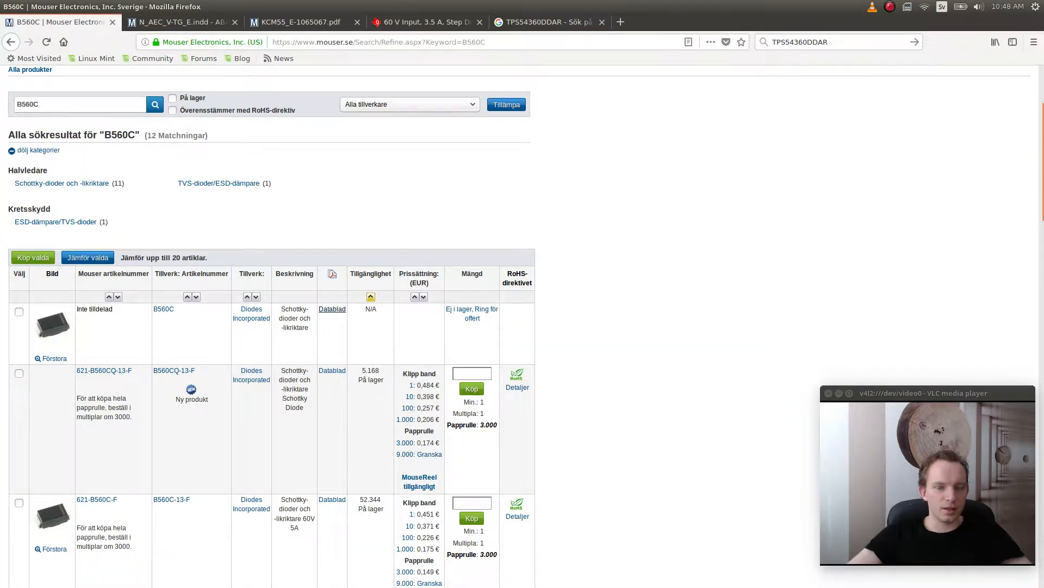
scroll(522, 327, "up", 5)
scroll(522, 326, "down", 5)
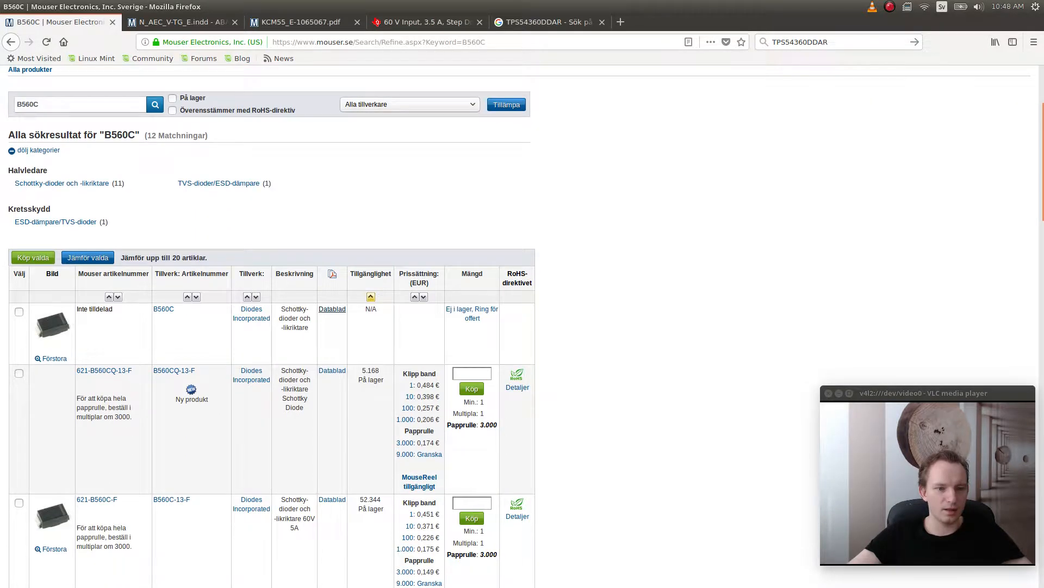
key("alt+Tab")
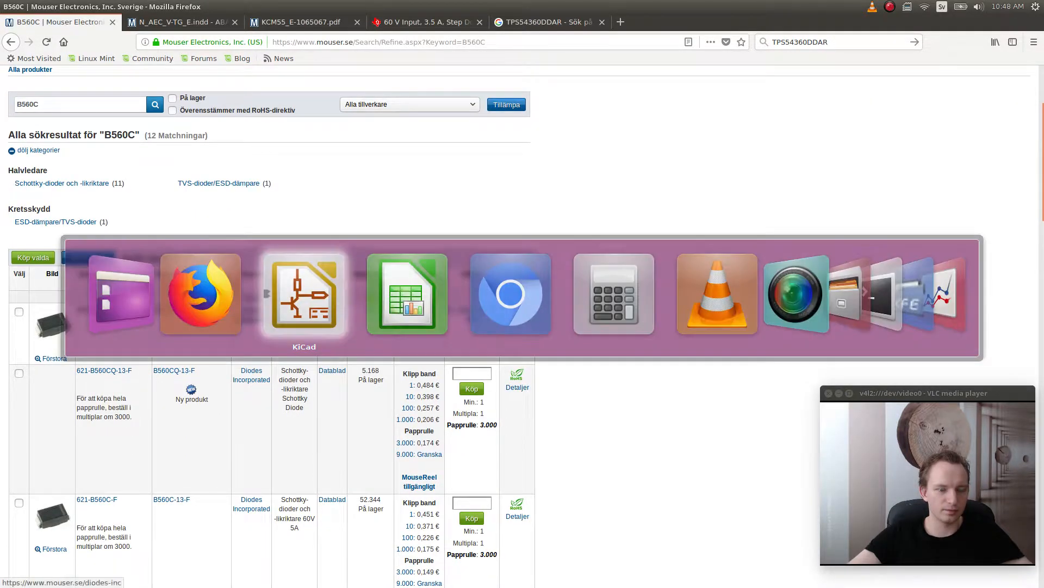
key("Escape")
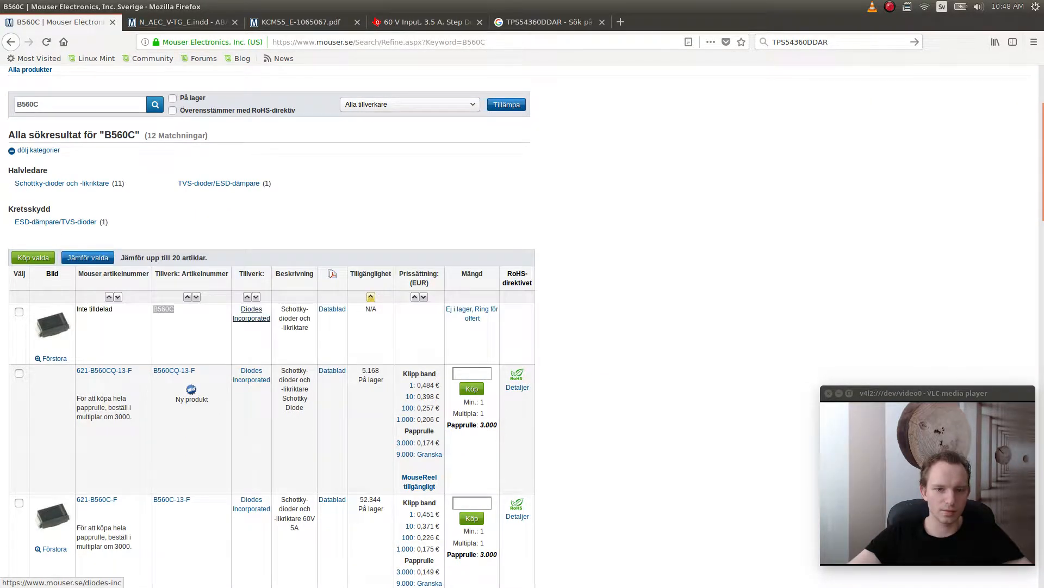
- Copy the manufacturer part number B560C-13-F from Mouser and paste it into cell A5 of the bom-list spreadsheet in LibreOffice Calc
scroll(251, 314, "down", 6)
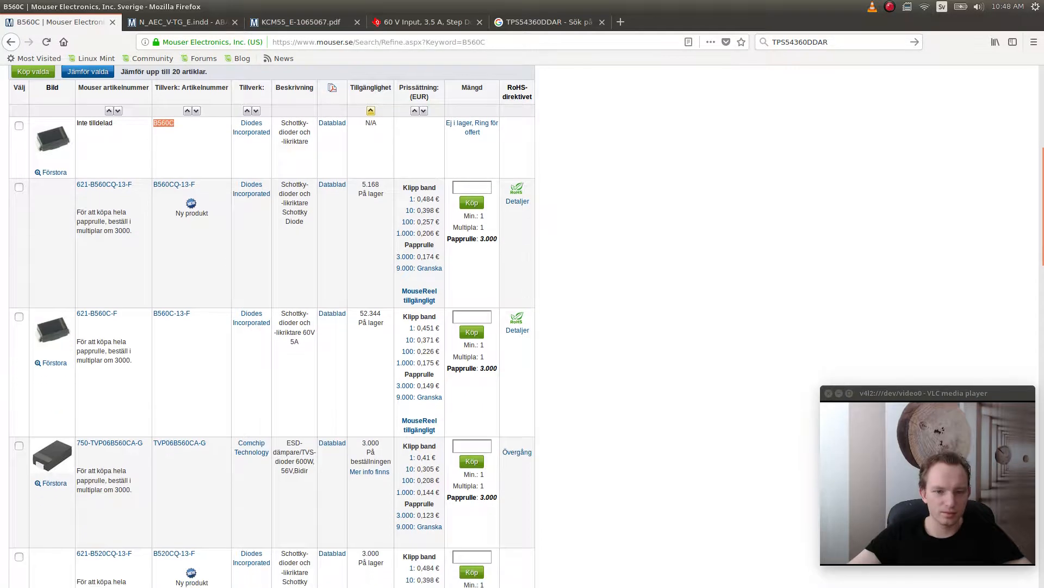
left_click_drag(192, 314, 154, 314)
key("ctrl+c")
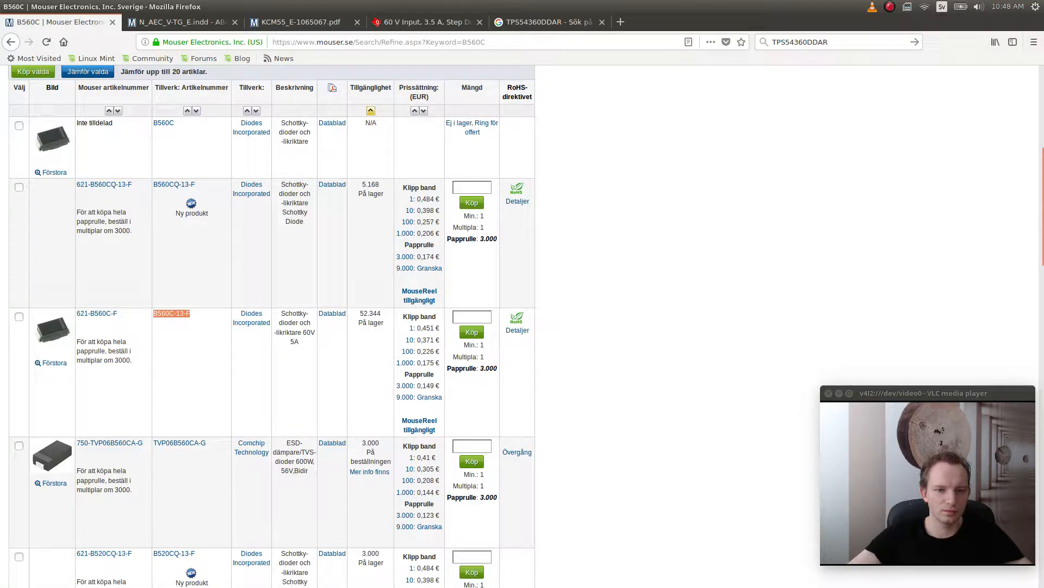
key("alt+Tab")
key("alt+Tab")
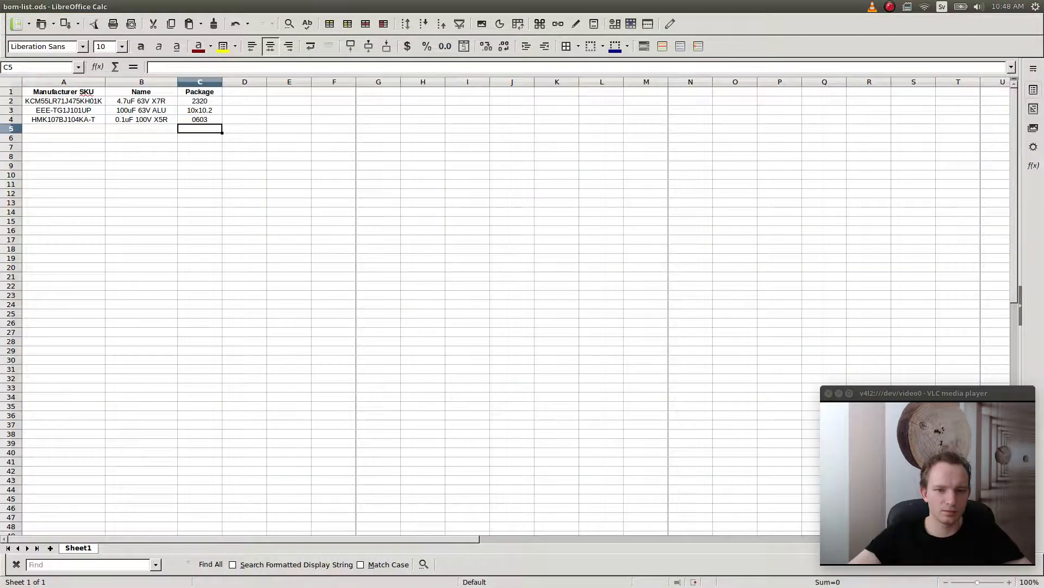
left_click(63, 129)
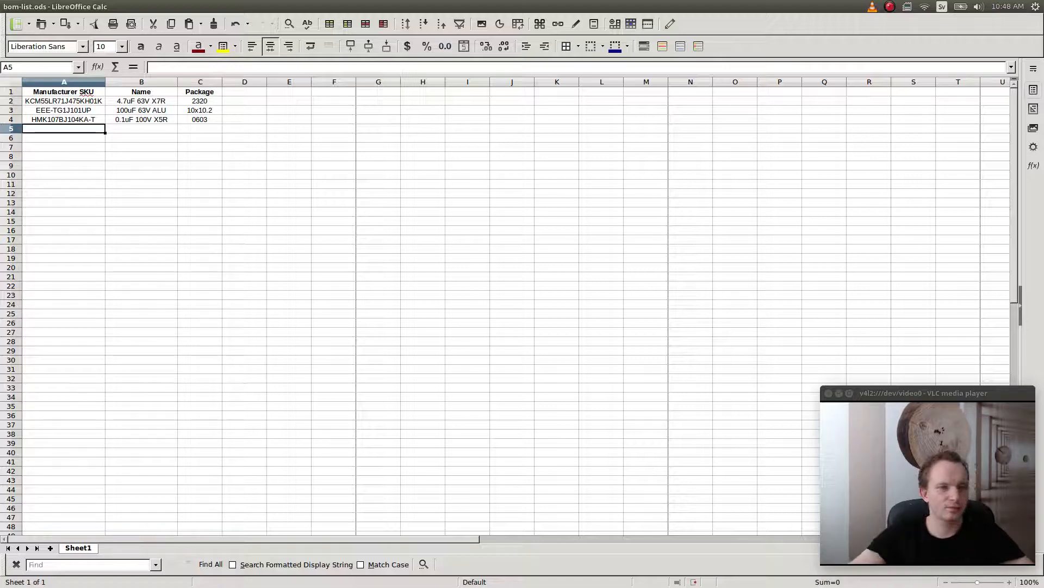
key("ctrl+v")
left_click(610, 308)
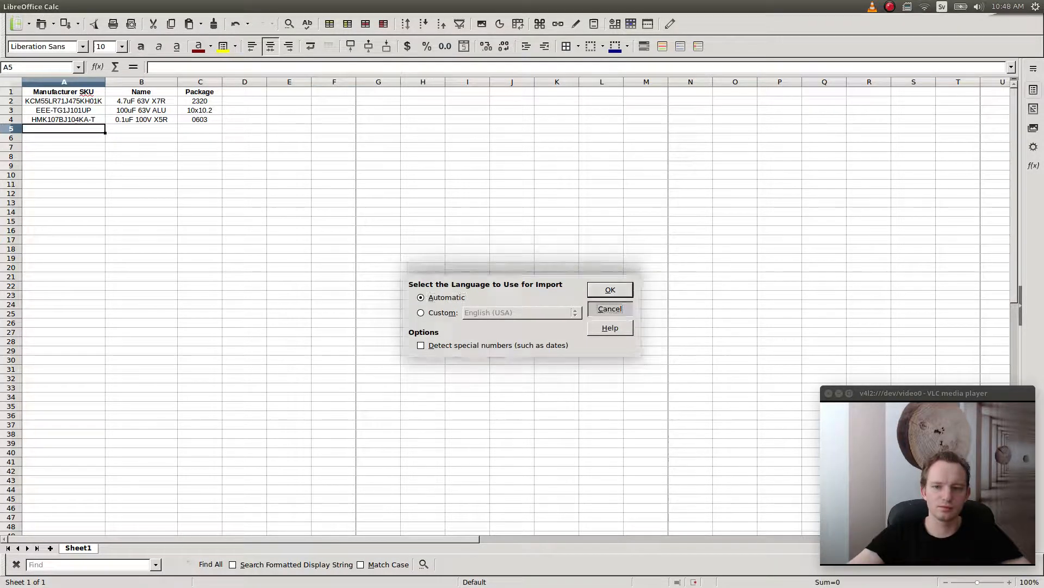
left_click(147, 67)
key("ctrl+v")
key("Tab")
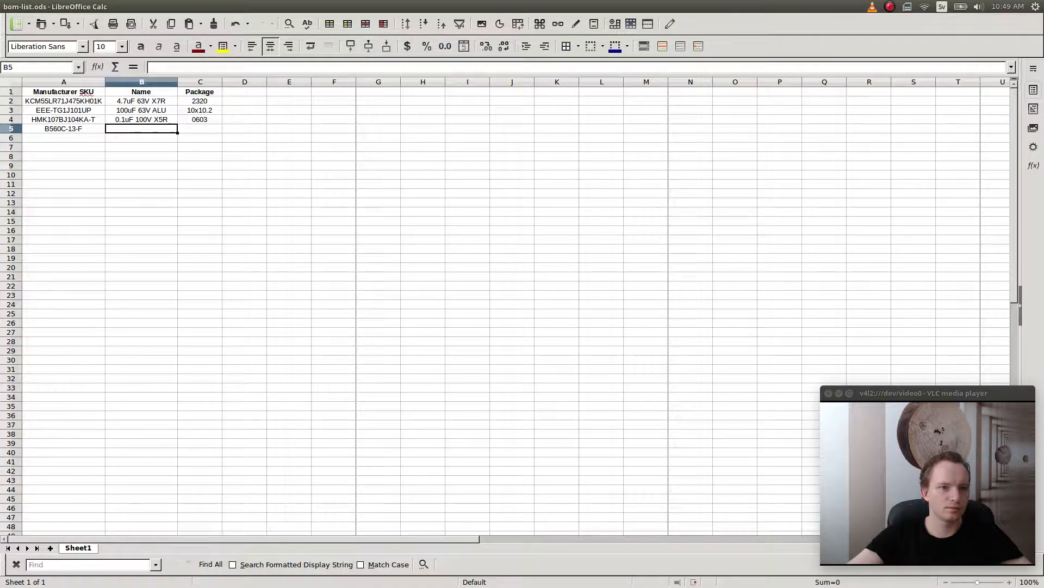
- Enter "B560C 60V 5A" as the diode's name in cell B5
key("ctrl+v")
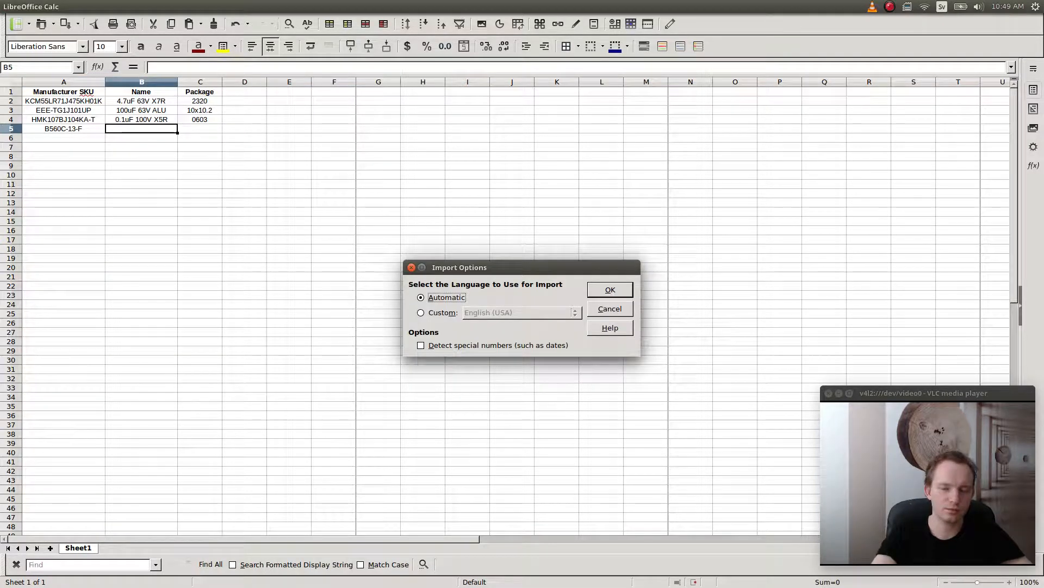
left_click(610, 308)
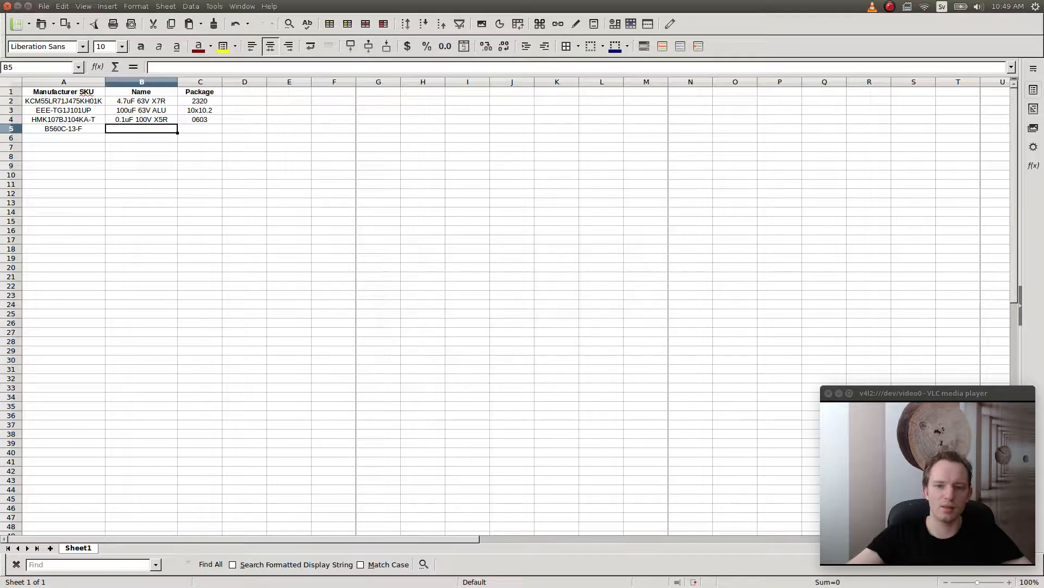
left_click(162, 67)
key("ctrl+v")
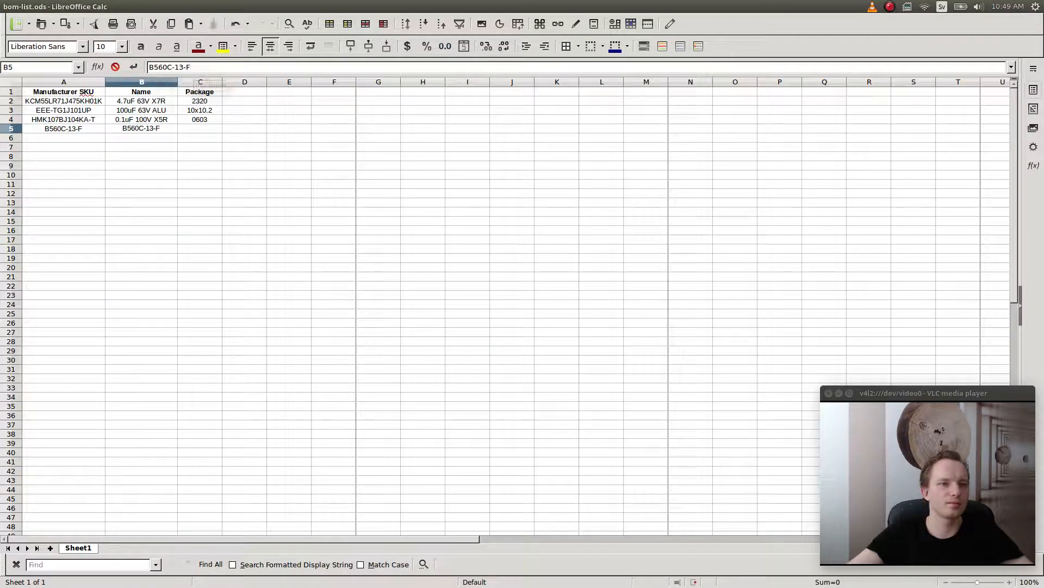
left_click_drag(173, 67, 192, 68)
type("60")
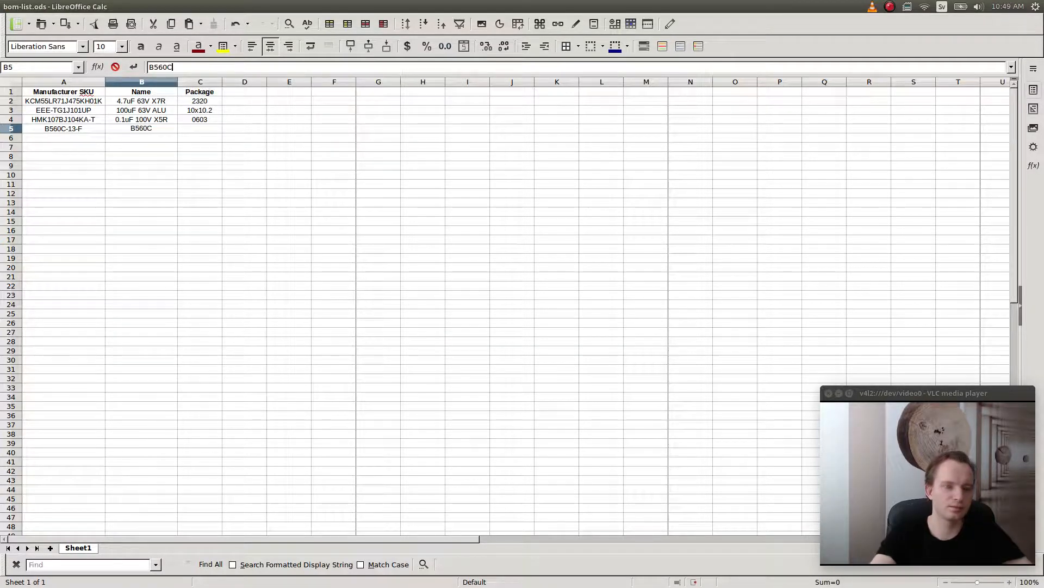
type("V 5A")
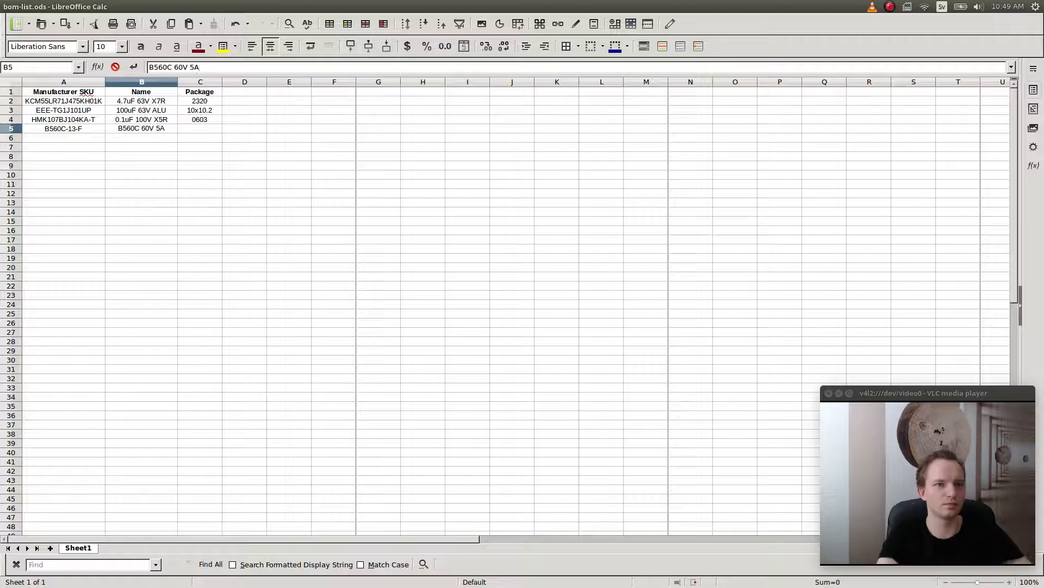
key("Tab")
- Switch to Firefox and open the datasheet of the B560C-13-F diode from the Mouser results
key("alt+Tab")
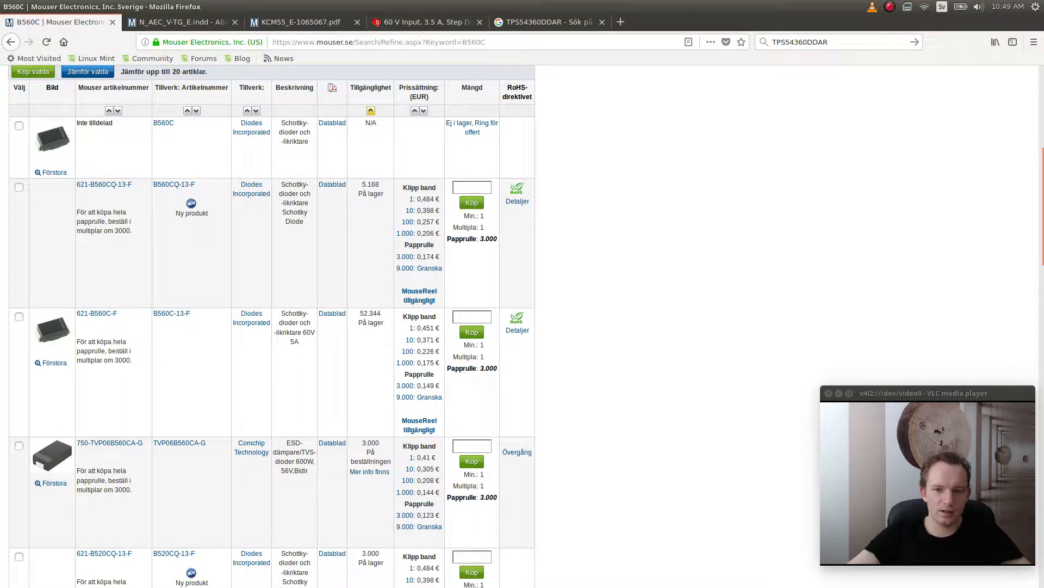
left_click(331, 314)
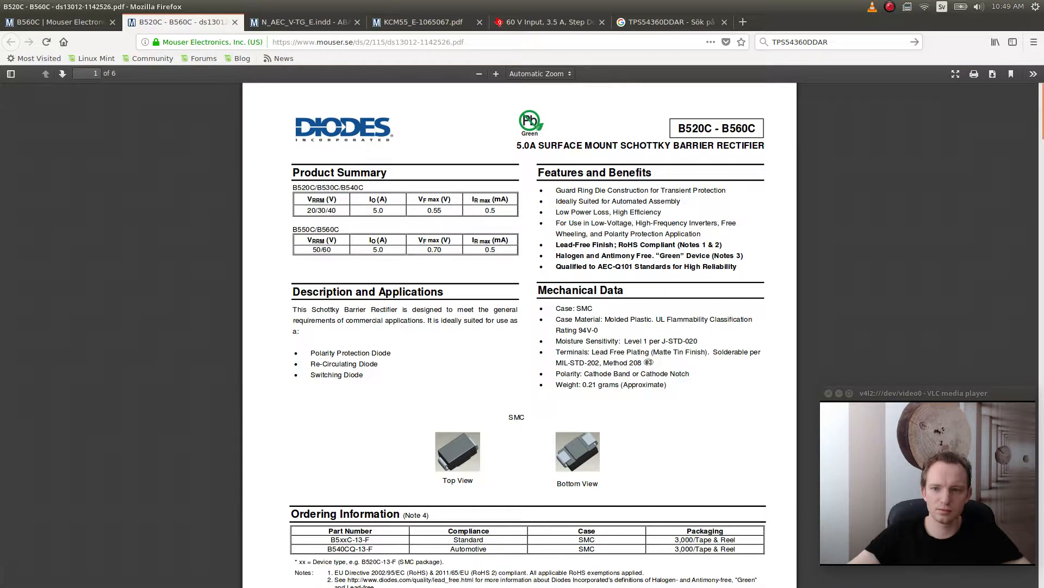
- Check the case type in the B560C datasheet and enter SMC as the diode's package in cell C5 of the bom-list spreadsheet
scroll(520, 335, "down", 7)
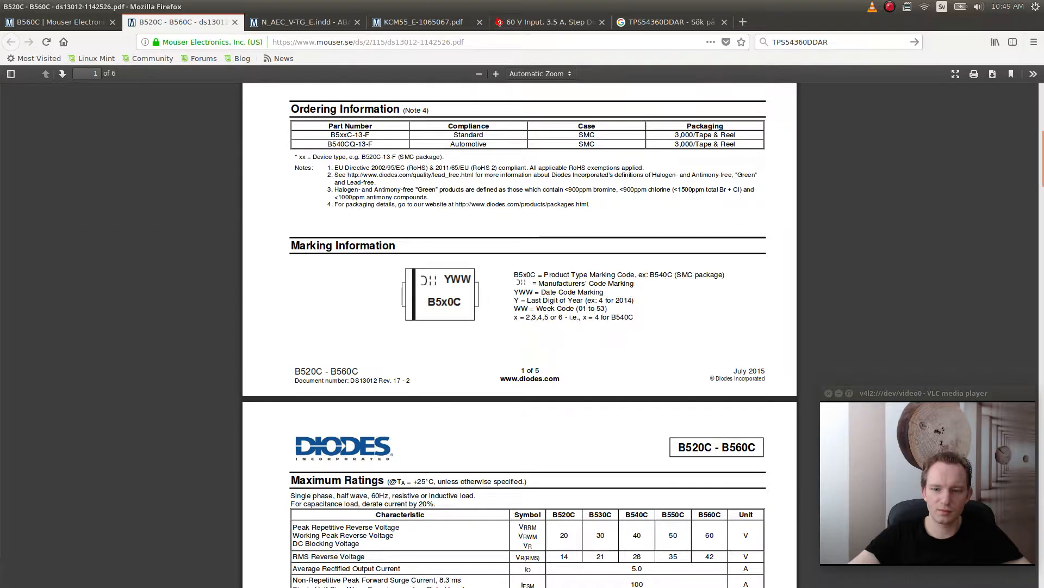
key("alt+Tab")
key("alt+Tab")
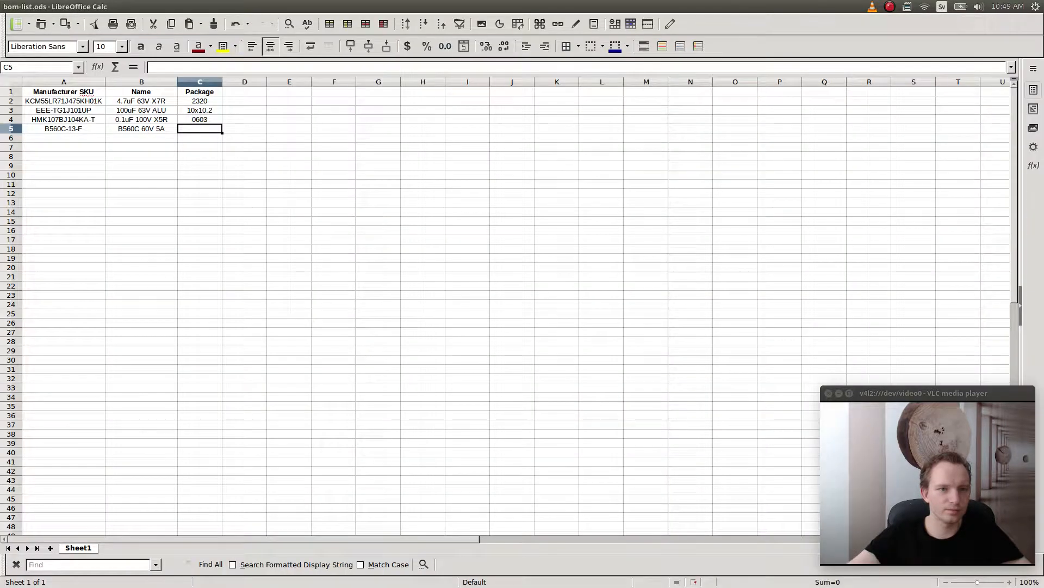
type("SMC")
key("Return")
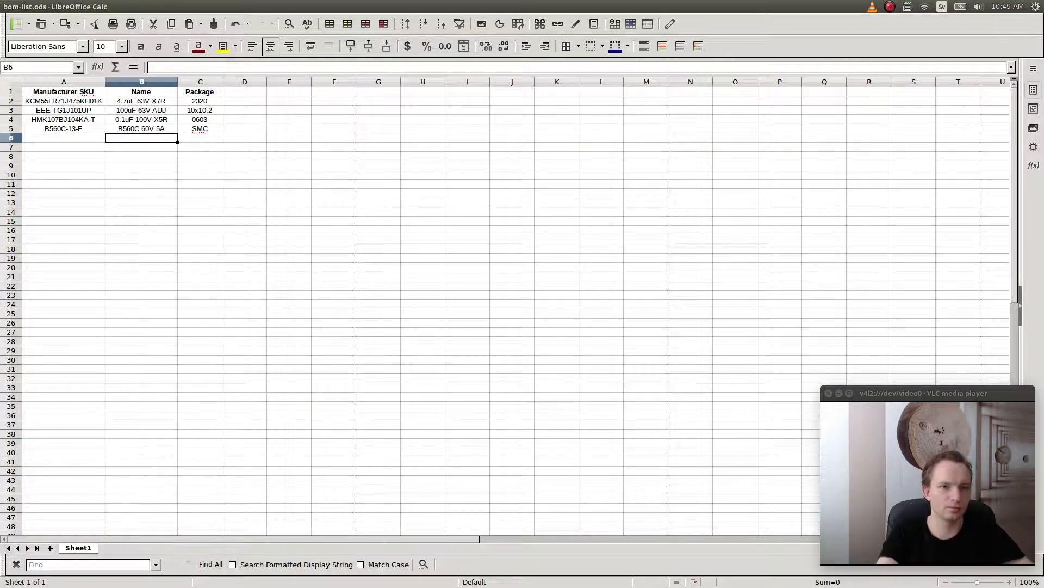
- Copy the diode's name from cell B5 and switch to the drone-power-supply-v2 schematic in KiCad Eeschema
key("Up")
key("ctrl+c")
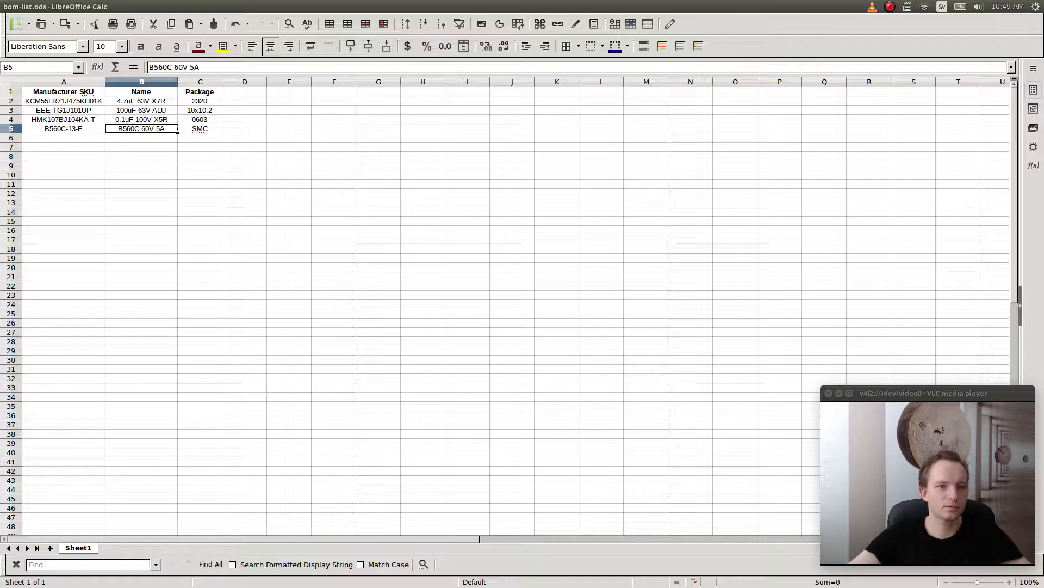
key("alt+Tab")
key("alt+Tab")
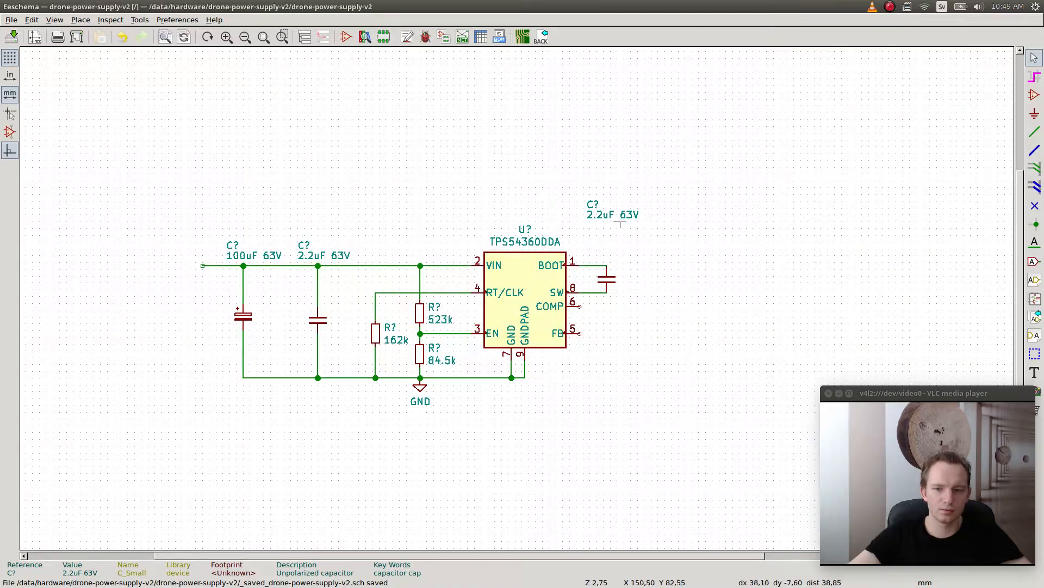
- Start adding a component, search the symbols for "D_Sm" and choose the D_Small_ALT diode
left_click(1035, 95)
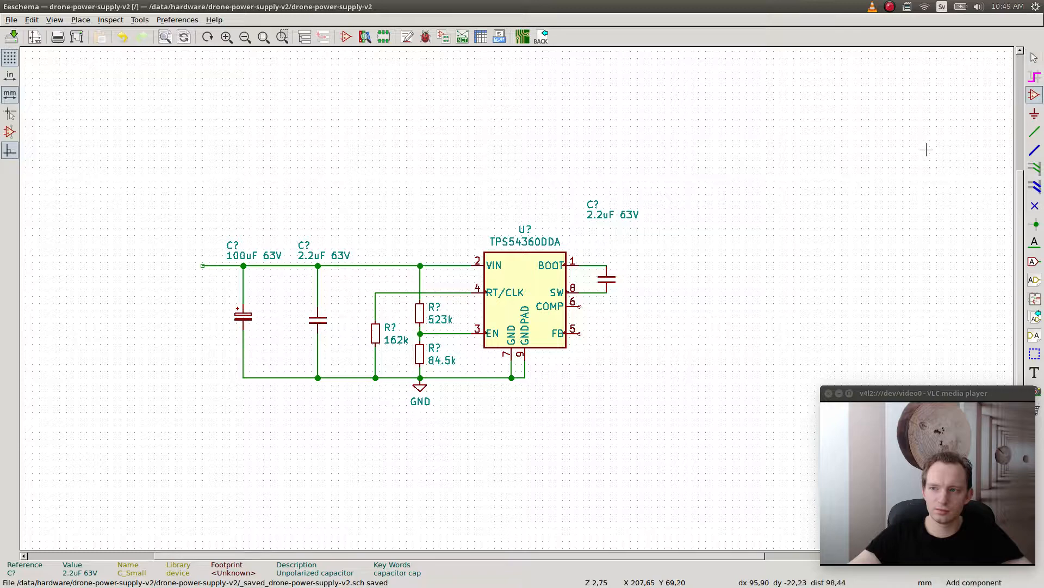
left_click(603, 316)
type("D")
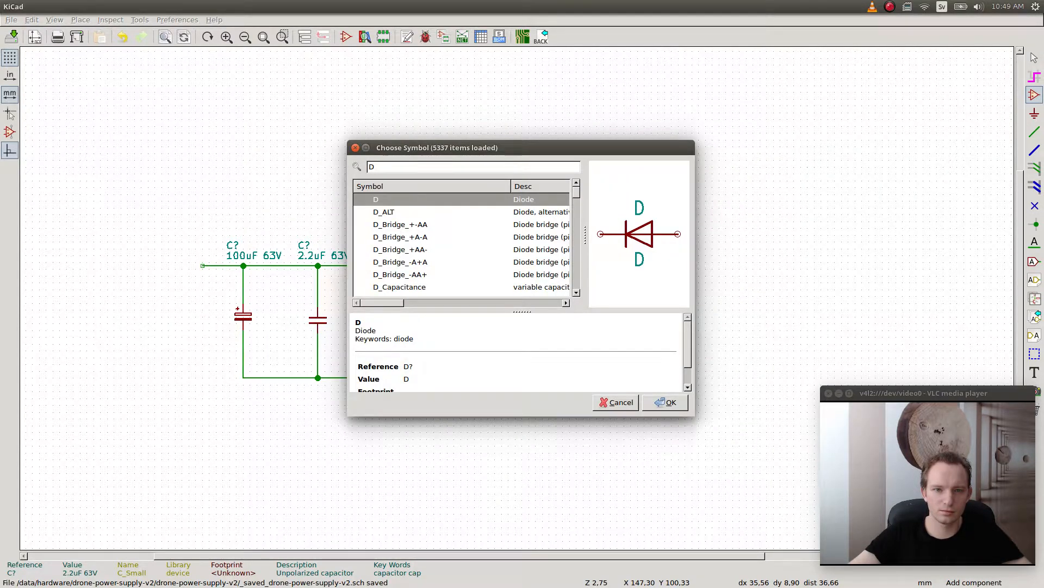
type("_")
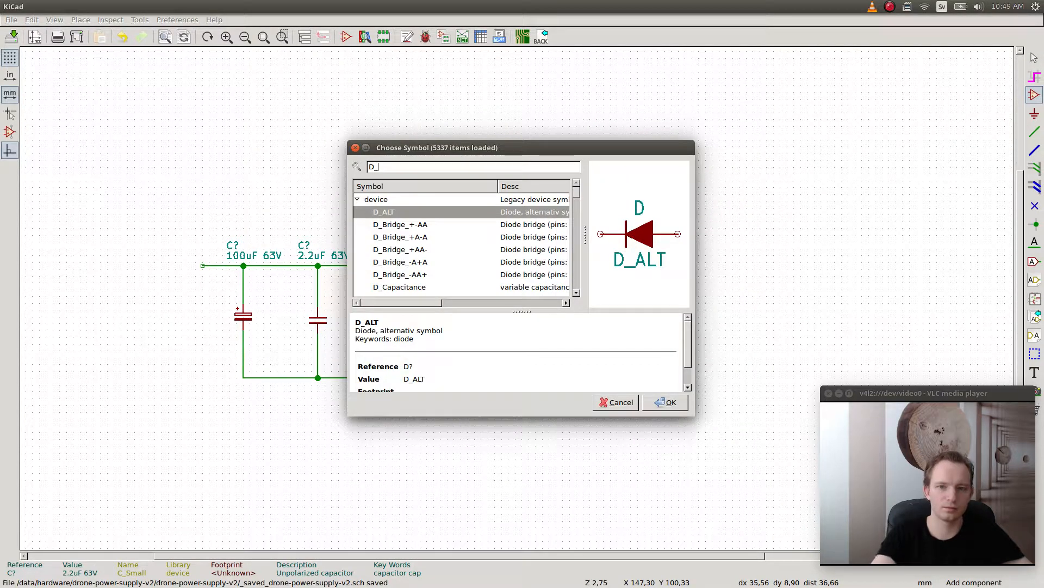
type("S")
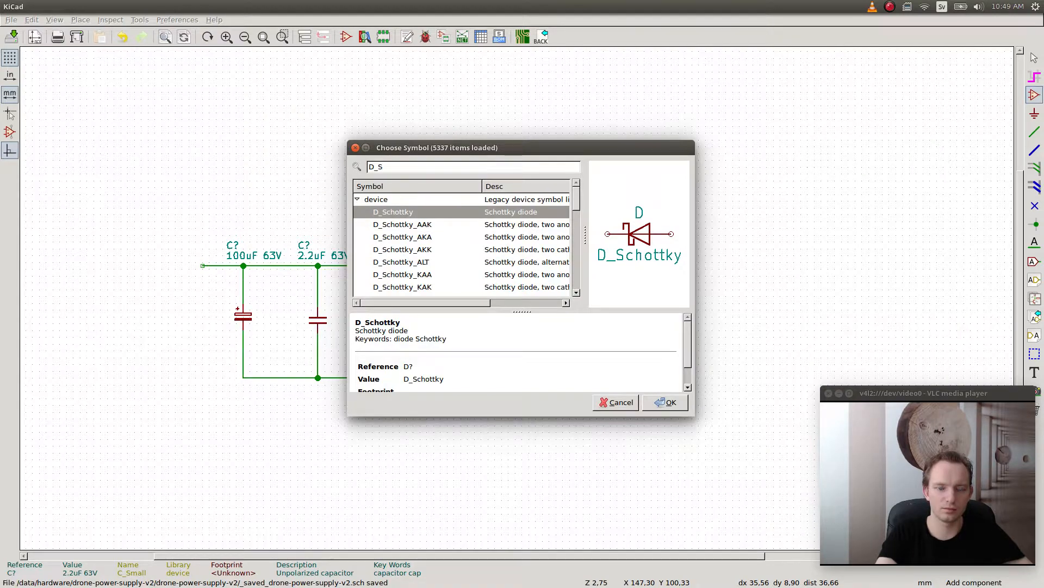
type("m")
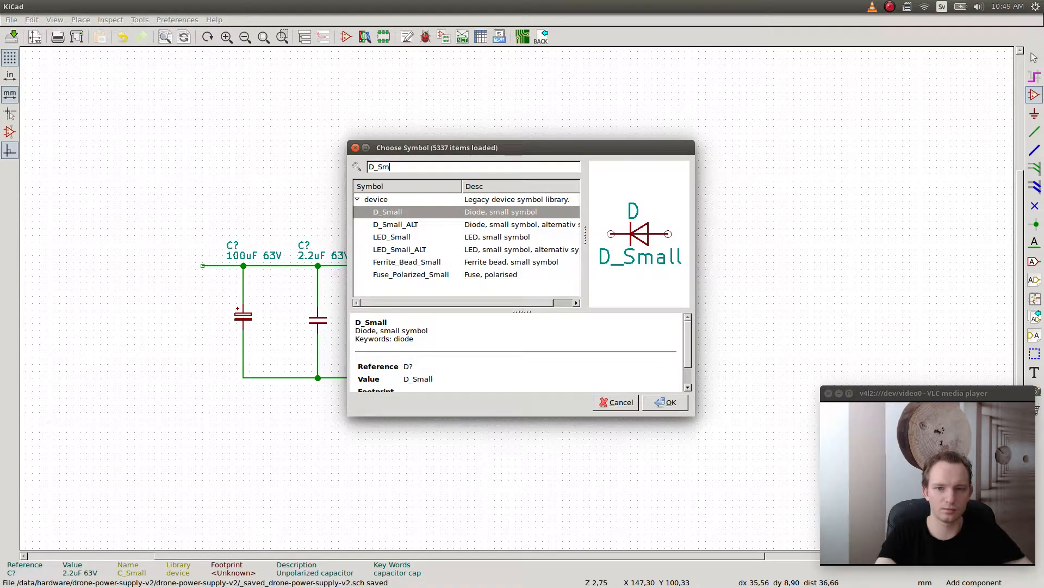
left_click(396, 224)
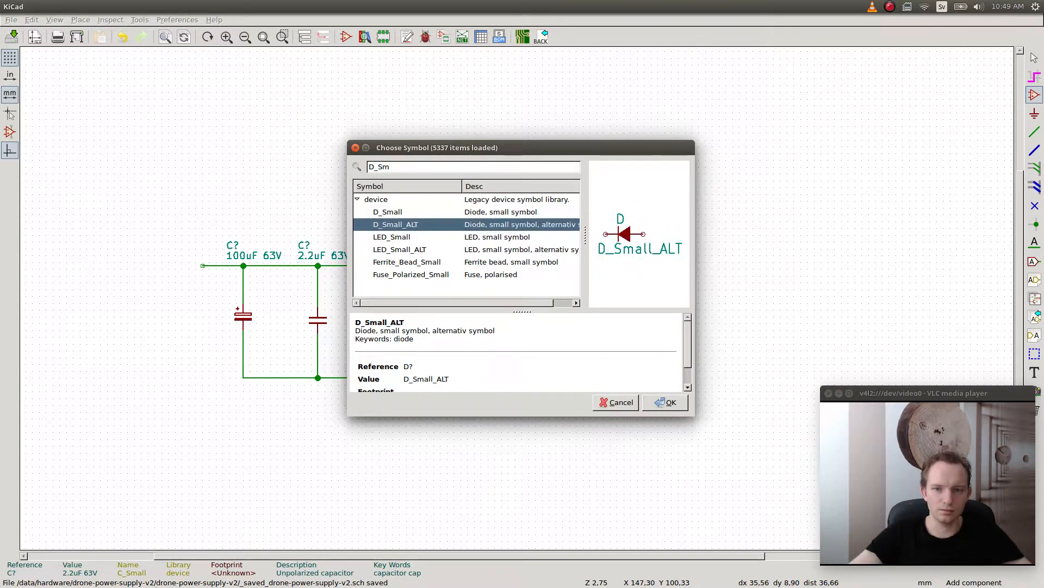
left_click(664, 402)
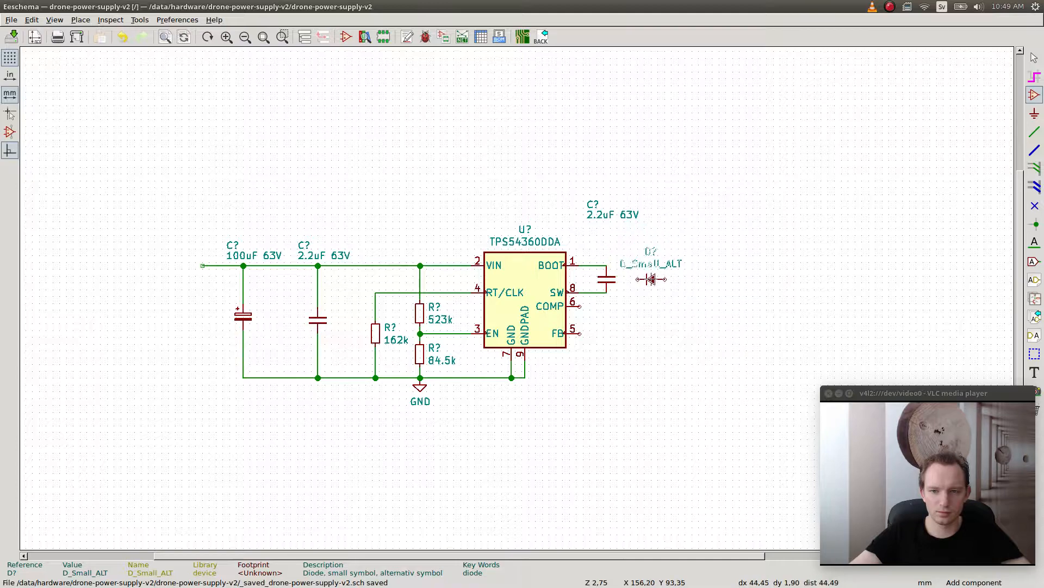
- Rotate the unplaced D_Small_ALT diode to vertical with its cathode pointing up
key("space")
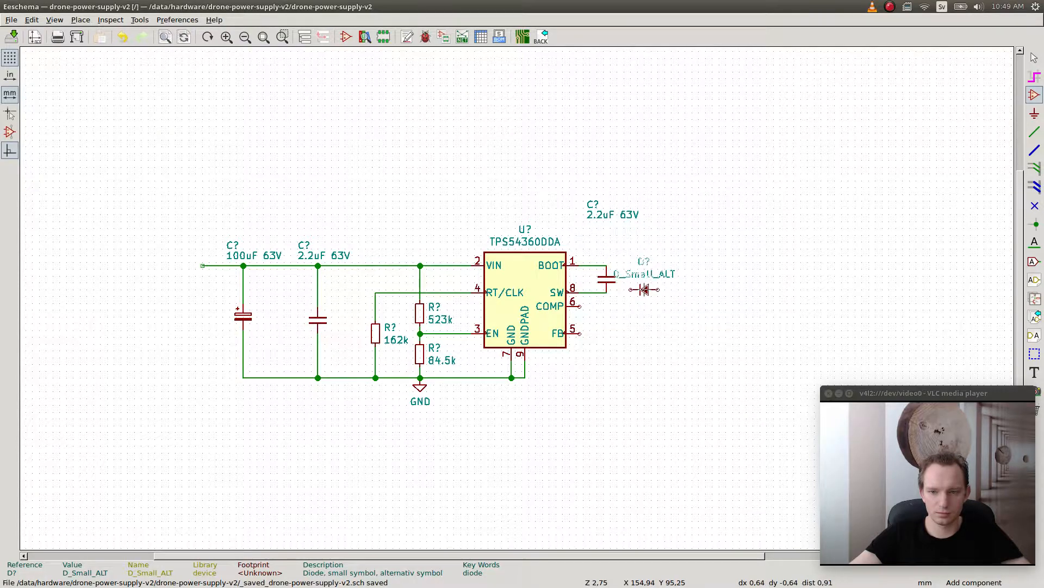
key("r")
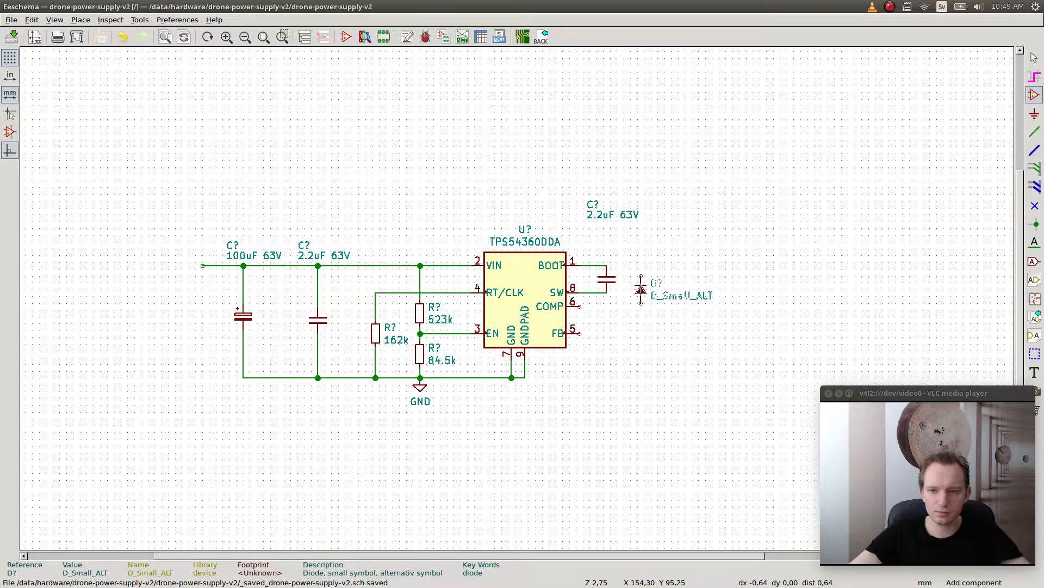
key("r")
key("r")
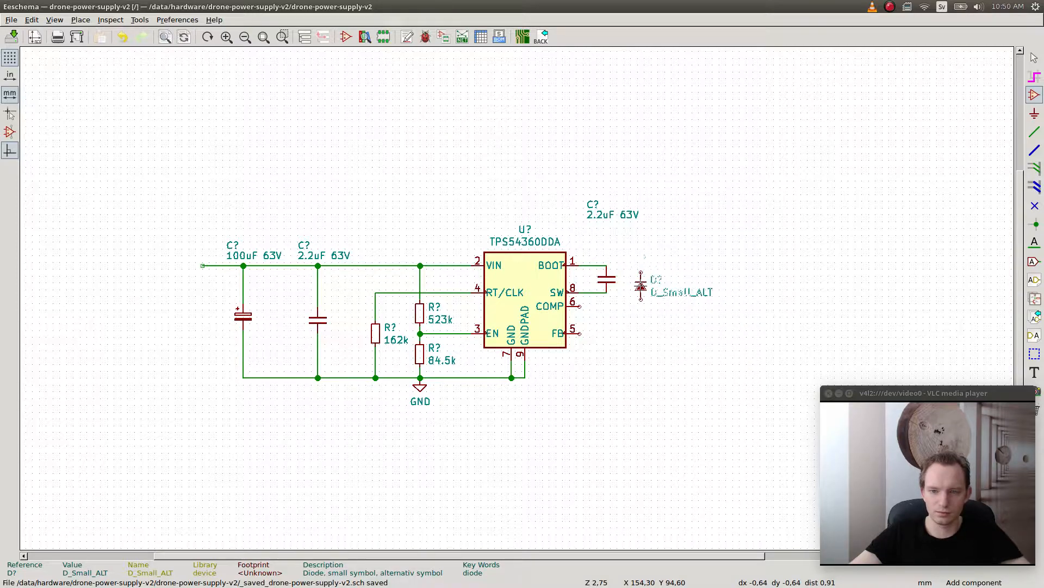
- Compare with D1 in the TPS54360 datasheet's typical application circuit and place the diode directly below the capacitor between BOOT and SW
key("alt+Tab")
key("alt+shift+Tab")
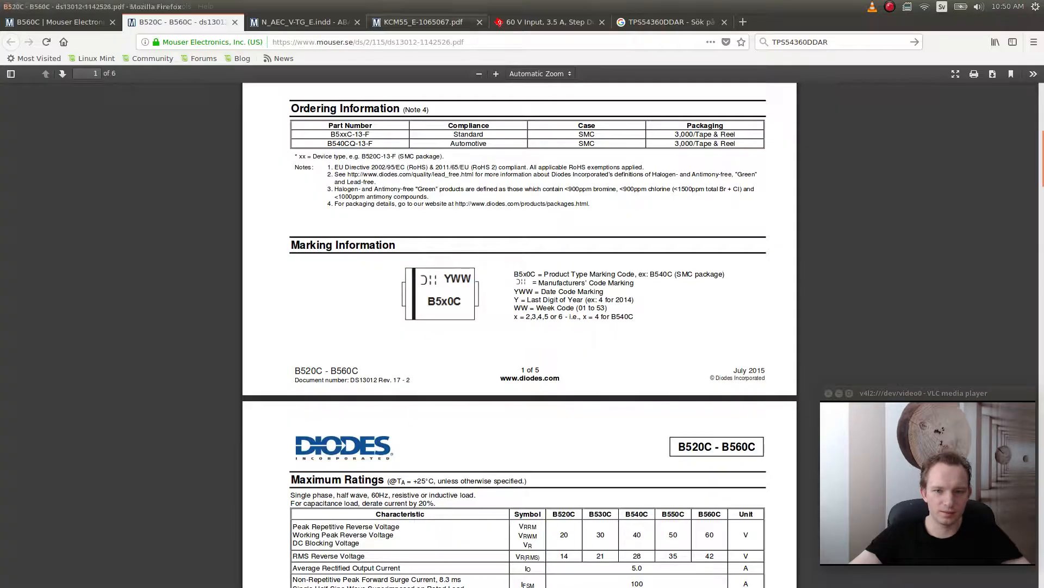
key("ctrl+Tab")
key("ctrl+Tab")
key("ctrl+Tab")
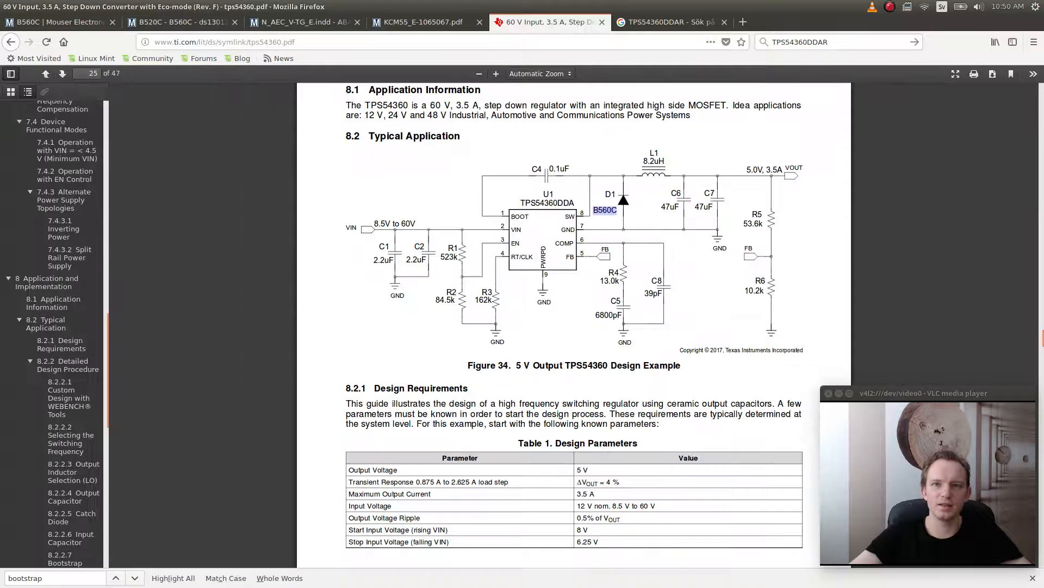
key("alt+Tab")
key("alt+Tab")
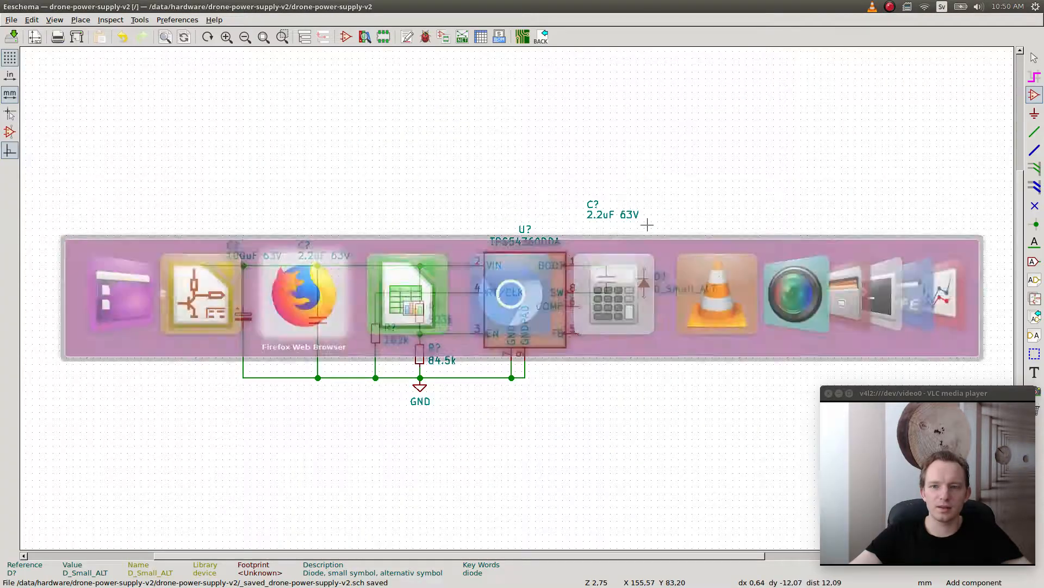
key("alt+shift+Tab")
key("alt+Tab")
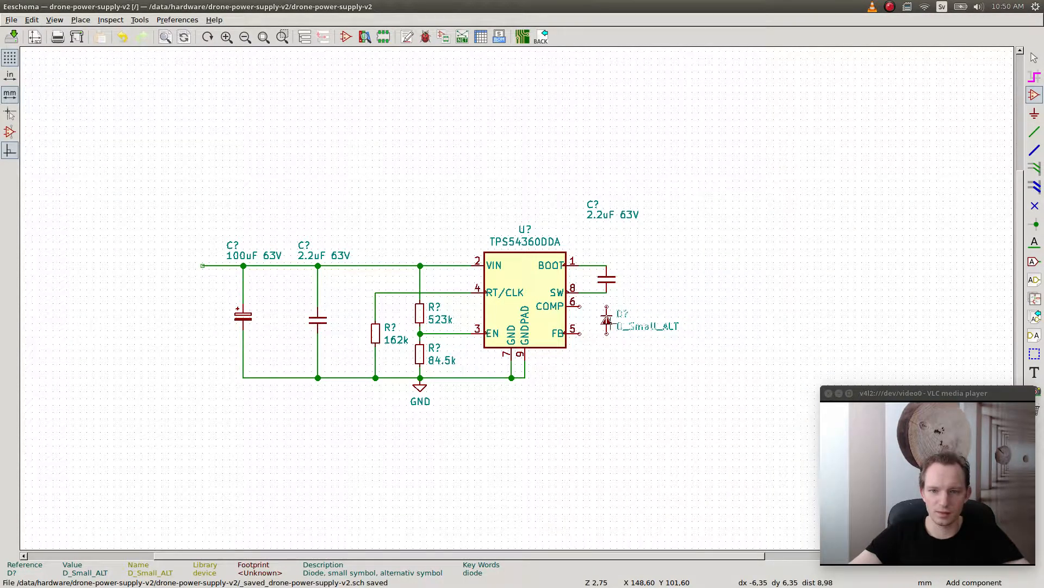
key("alt+Tab")
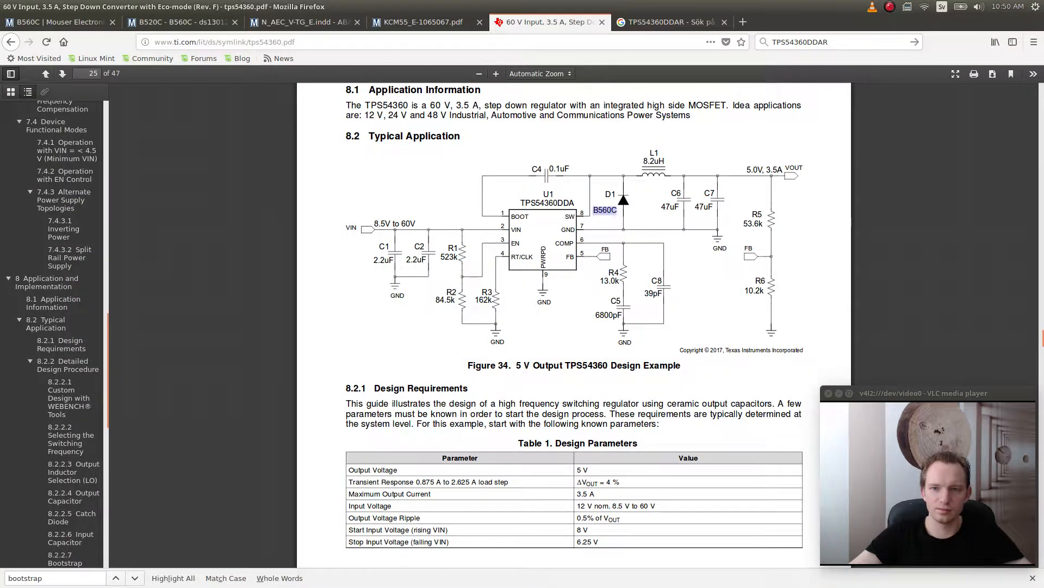
key("alt+Tab")
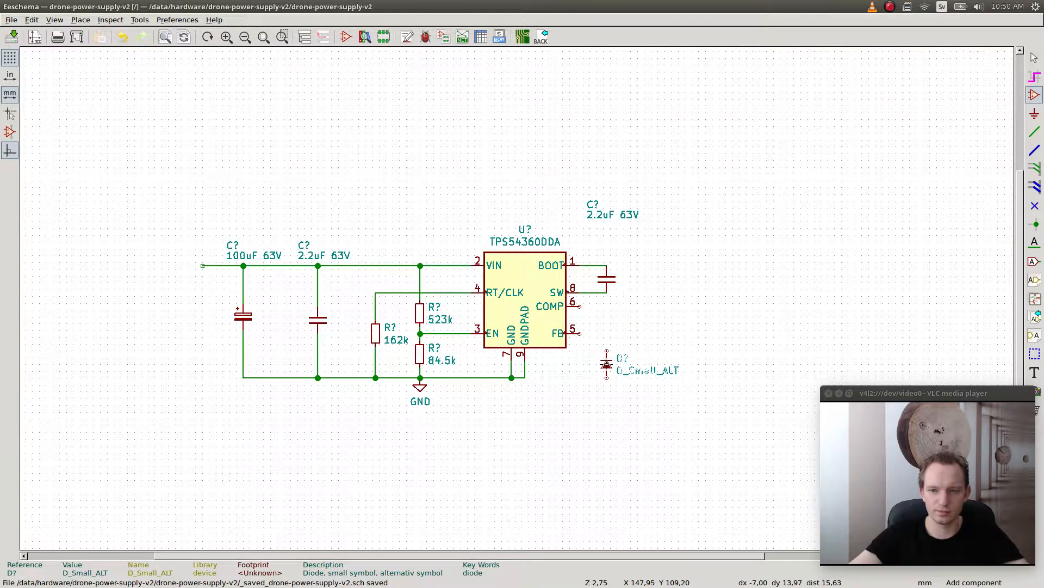
left_click(607, 363)
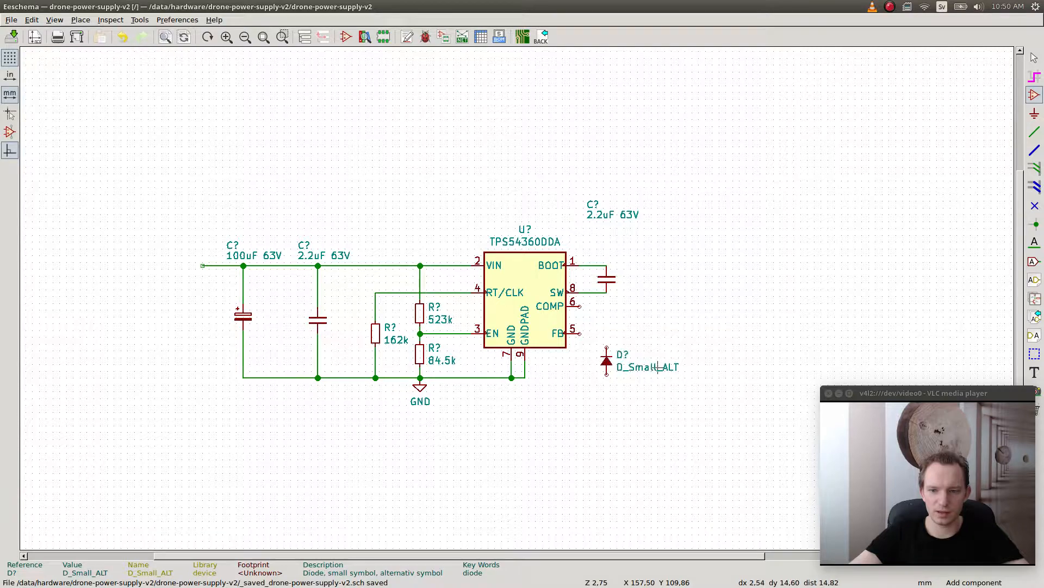
- Set the placed diode's value to "B560C 60V 5A"
type("vB560C 60V 5A")
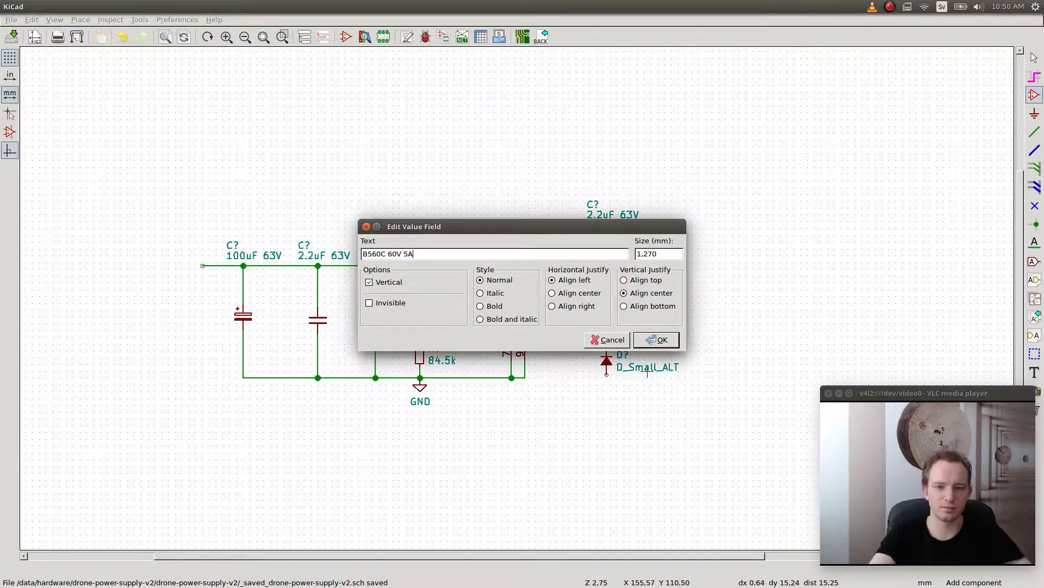
key("BackSpace")
key("Return")
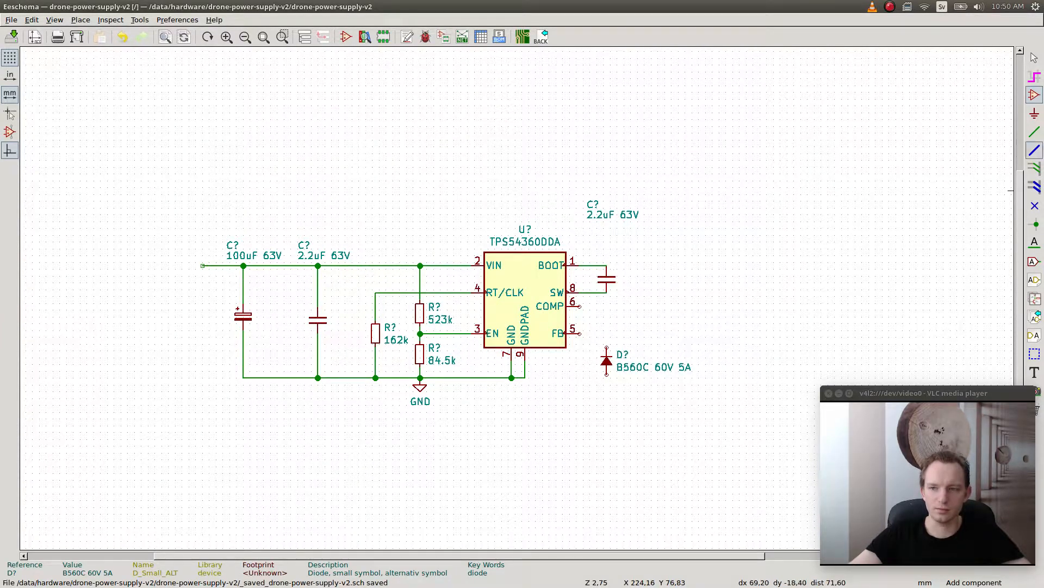
- Wire the diode's cathode to the SW net below the bootstrap capacitor and its anode to the ground line at pin 9
left_click(1034, 131)
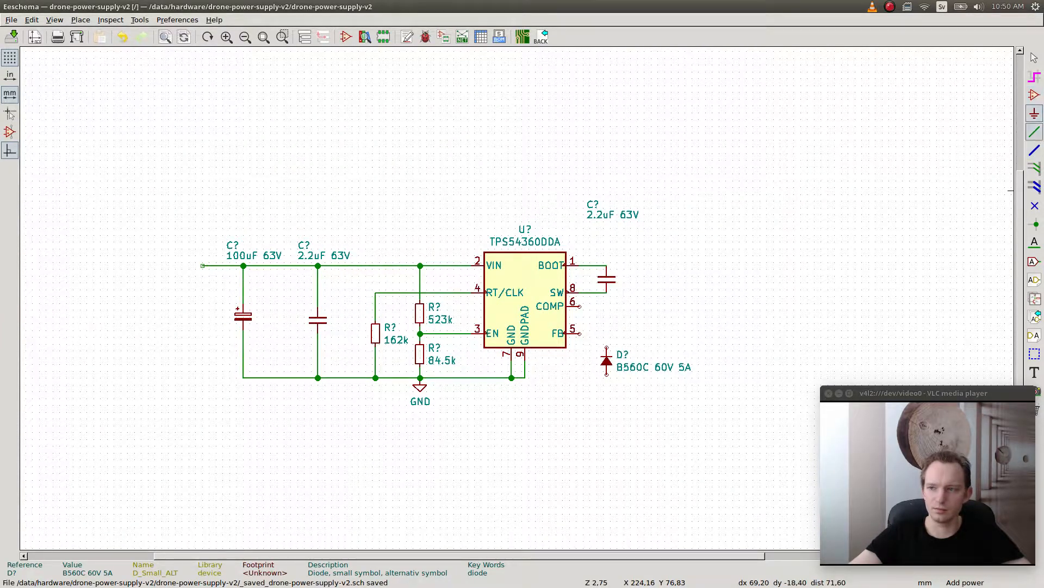
left_click(607, 292)
left_click(607, 347)
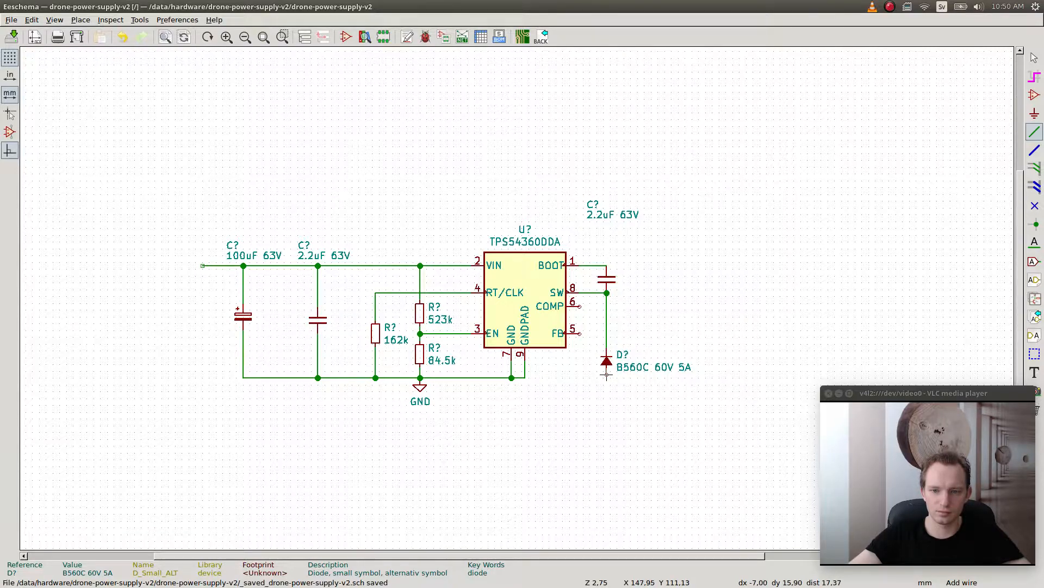
left_click(606, 375)
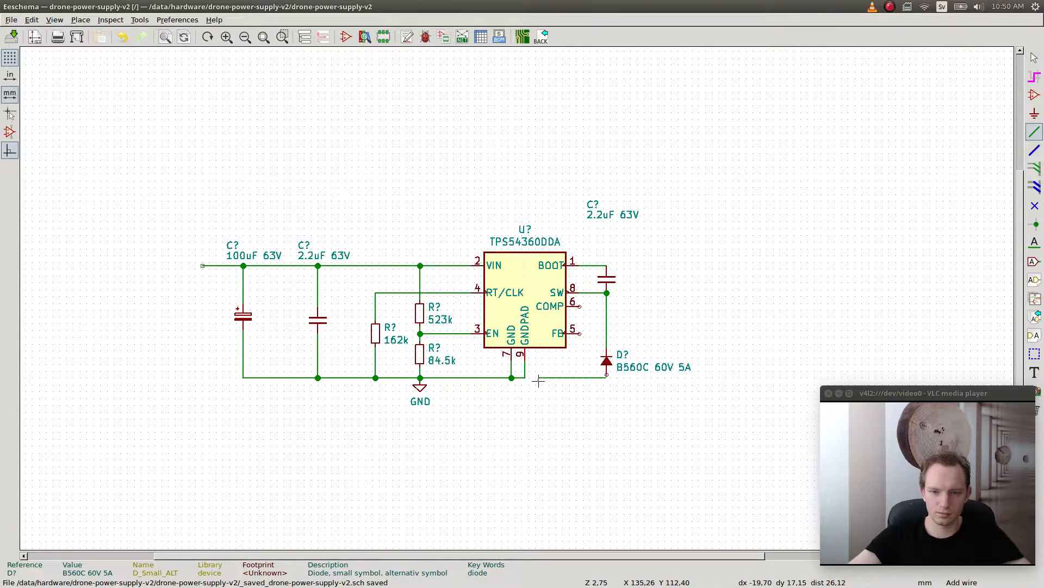
left_click(525, 377)
key("Escape")
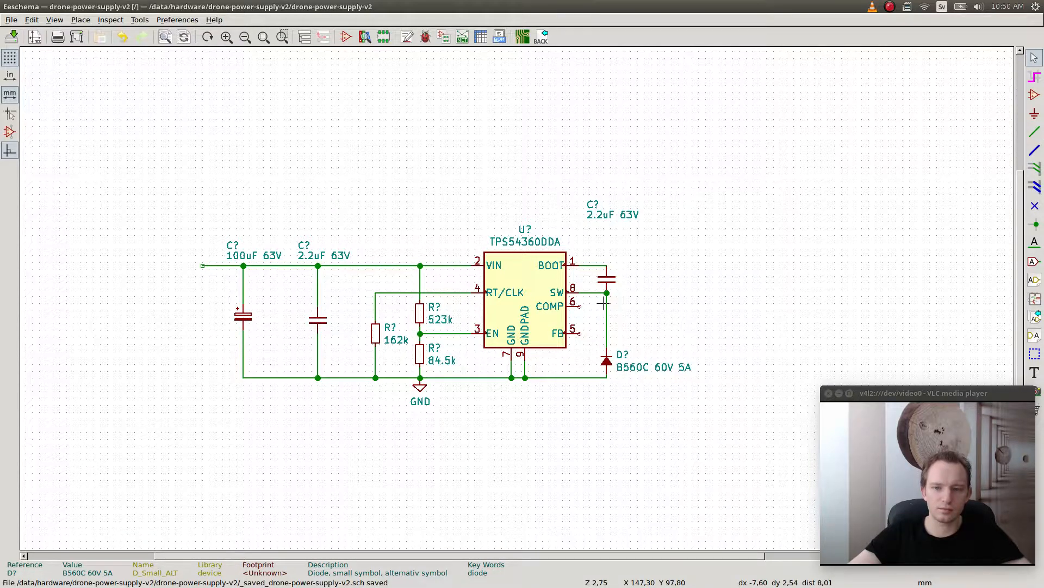
- Switch to the TPS54360 datasheet in Firefox and search it for "COMP"
key("alt+Tab")
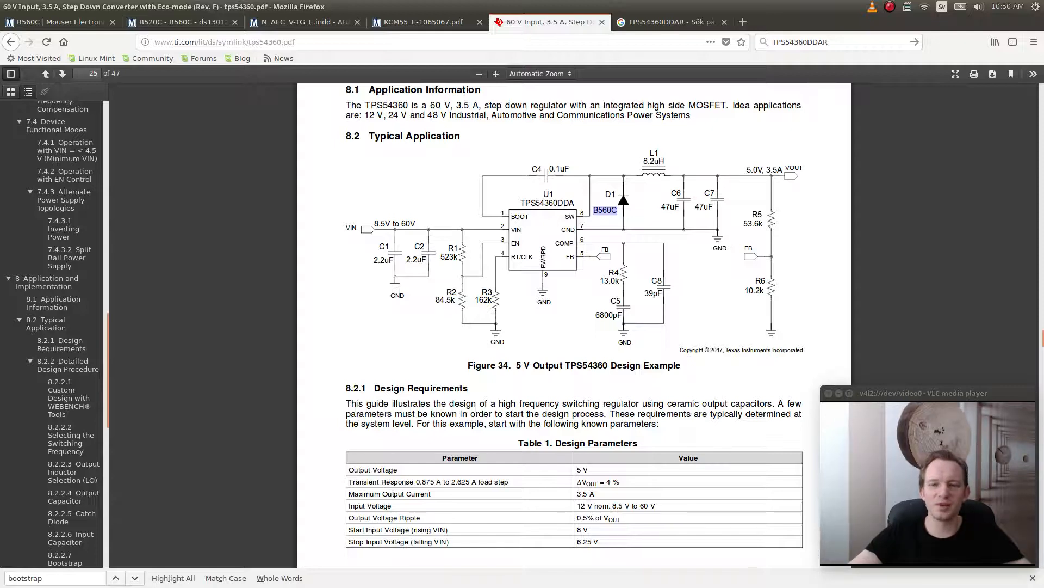
scroll(574, 327, "up", 3)
key("ctrl+f")
type("C")
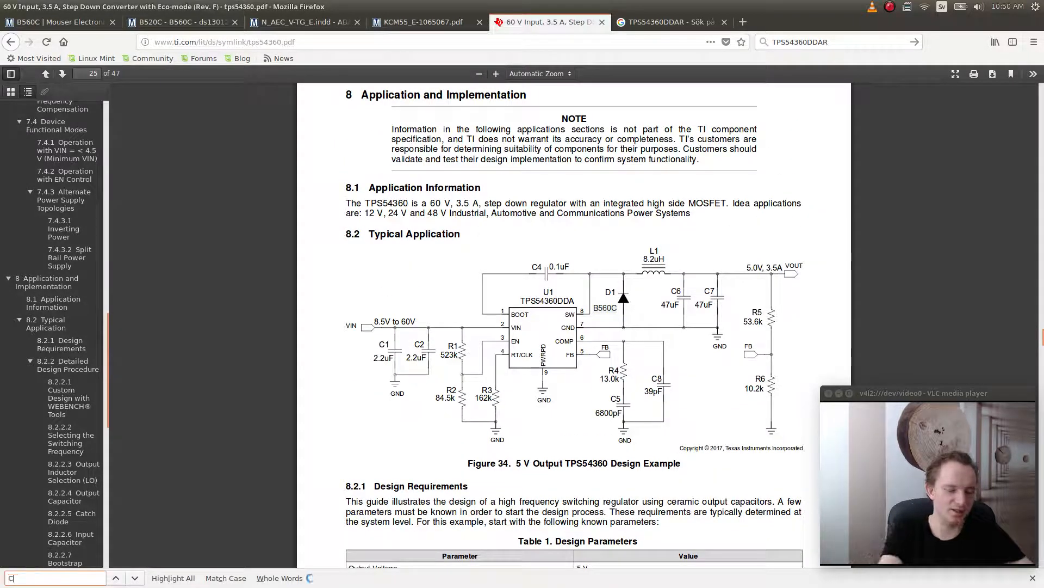
type("OMP")
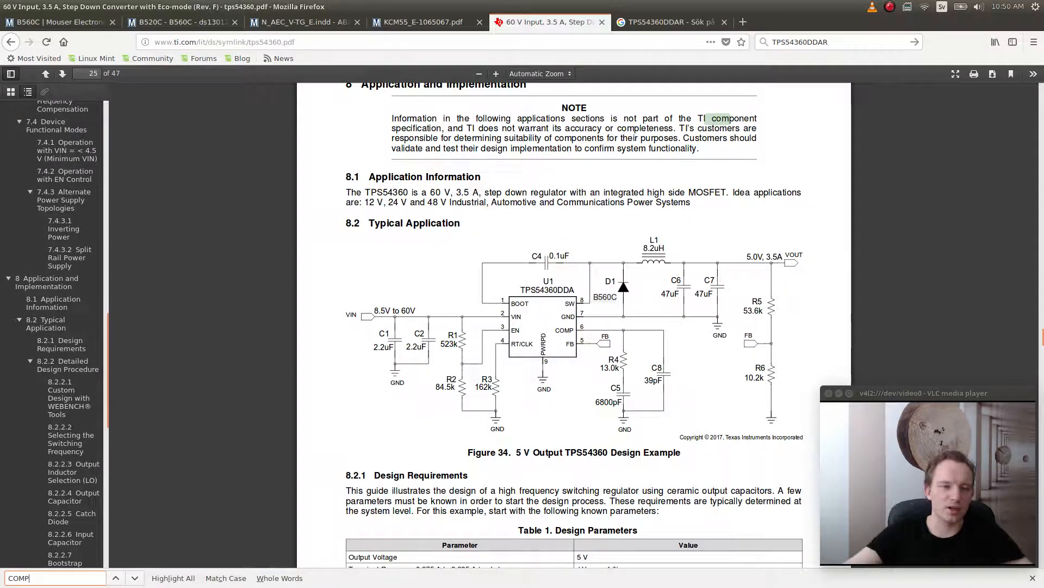
- Open section 5, Pin Configuration and Functions, from the datasheet outline to read about the COMP pin
scroll(91, 150, "up", 10)
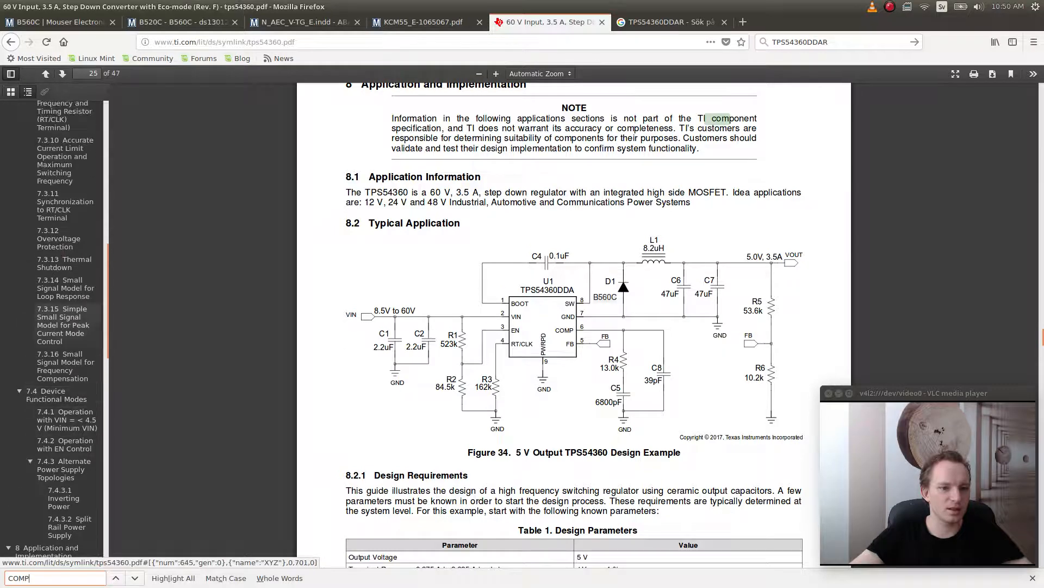
scroll(91, 150, "up", 5)
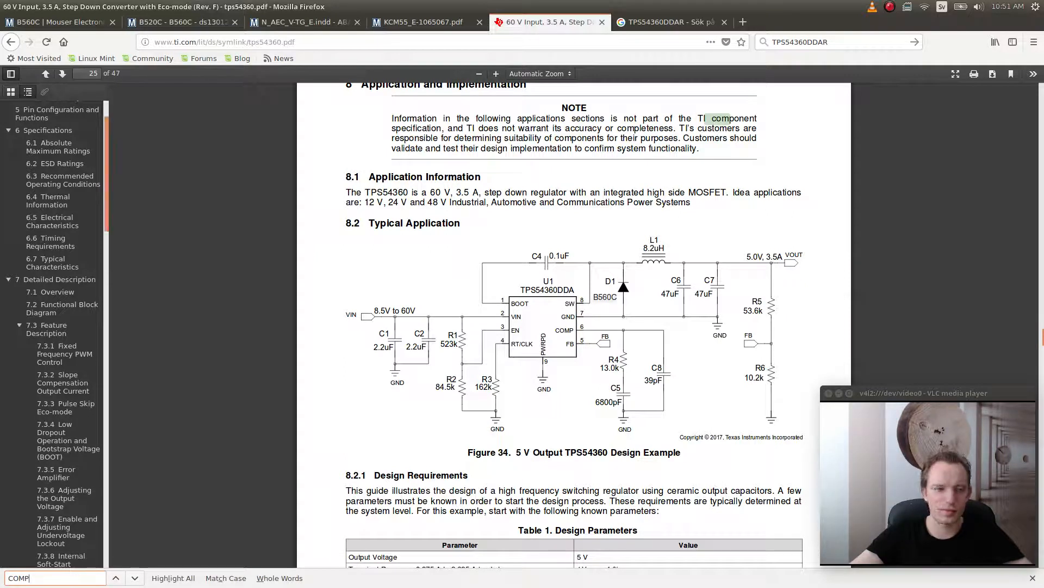
scroll(54, 174, "up", 2)
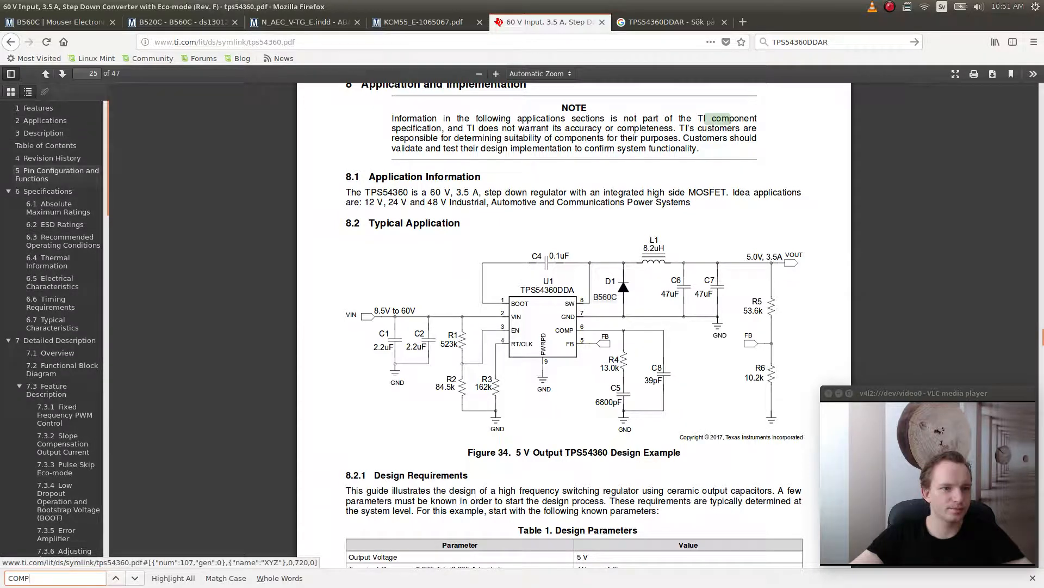
left_click(57, 174)
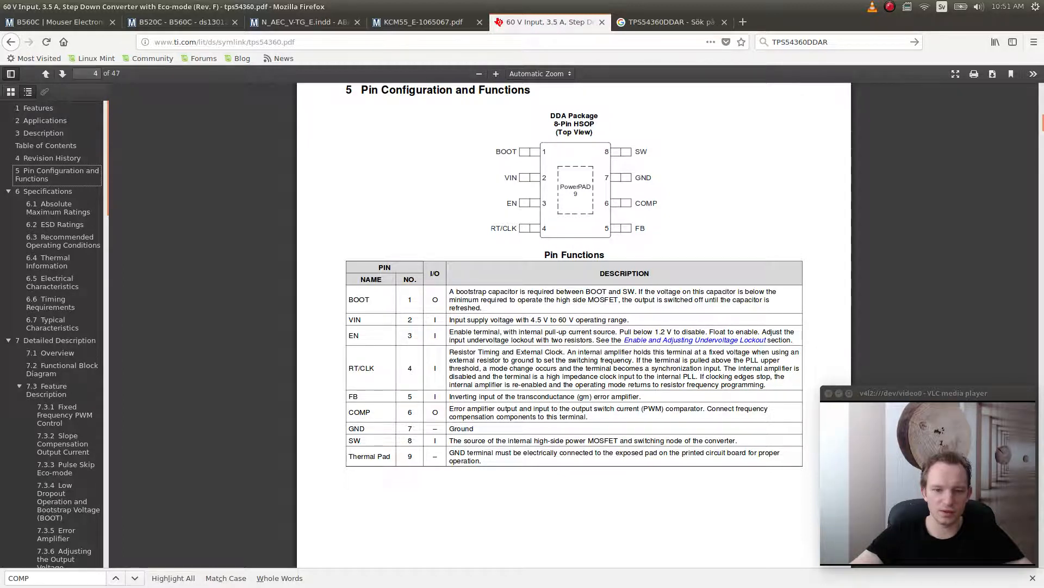
- Search the datasheet for "Frequency com" to find the frequency compensation information for the COMP pin
scroll(574, 326, "down", 3)
key("ctrl+f")
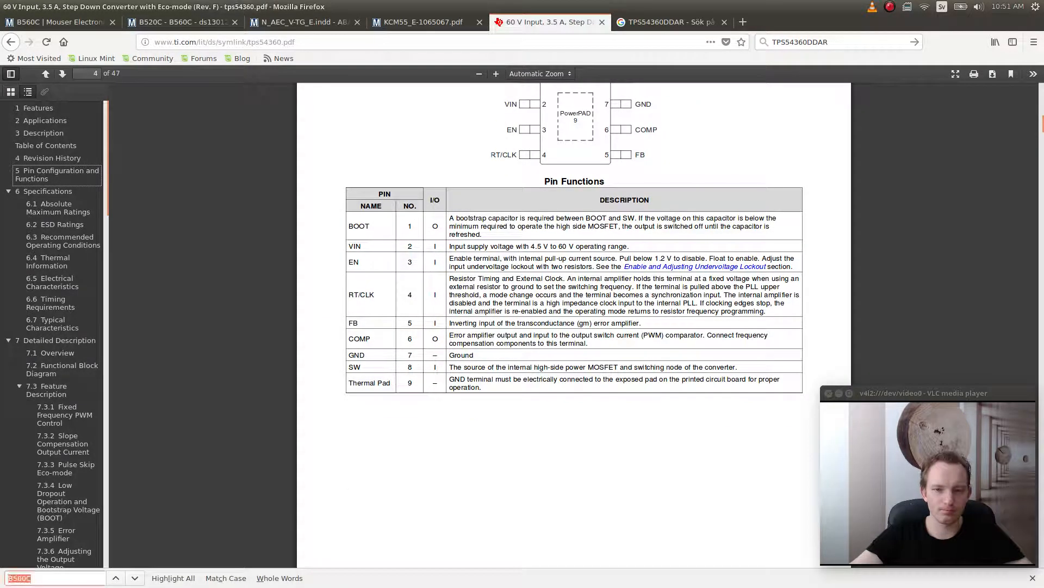
type("Fre")
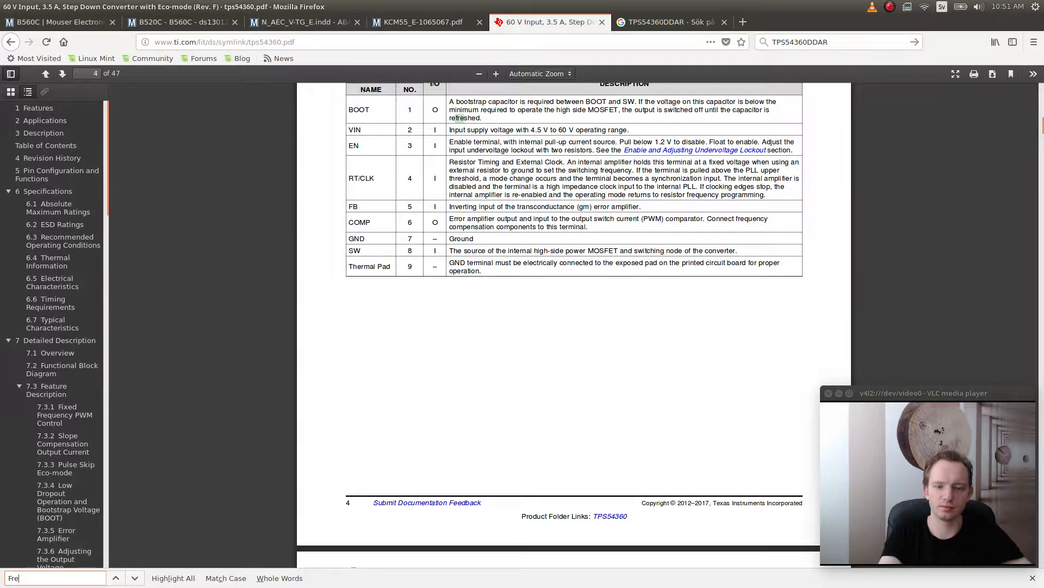
type("quency com")
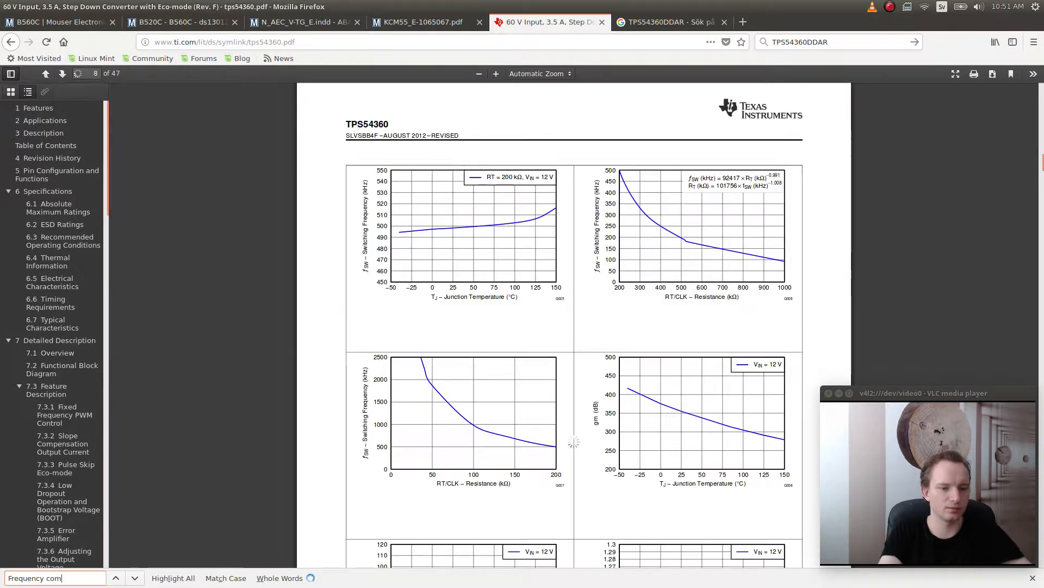
- Replace the datasheet search term with "compensation"
key("BackSpace")
key("BackSpace")
key("BackSpace")
key("BackSpace")
key("BackSpace")
key("BackSpace")
key("BackSpace")
key("BackSpace")
key("BackSpace")
key("BackSpace")
key("BackSpace")
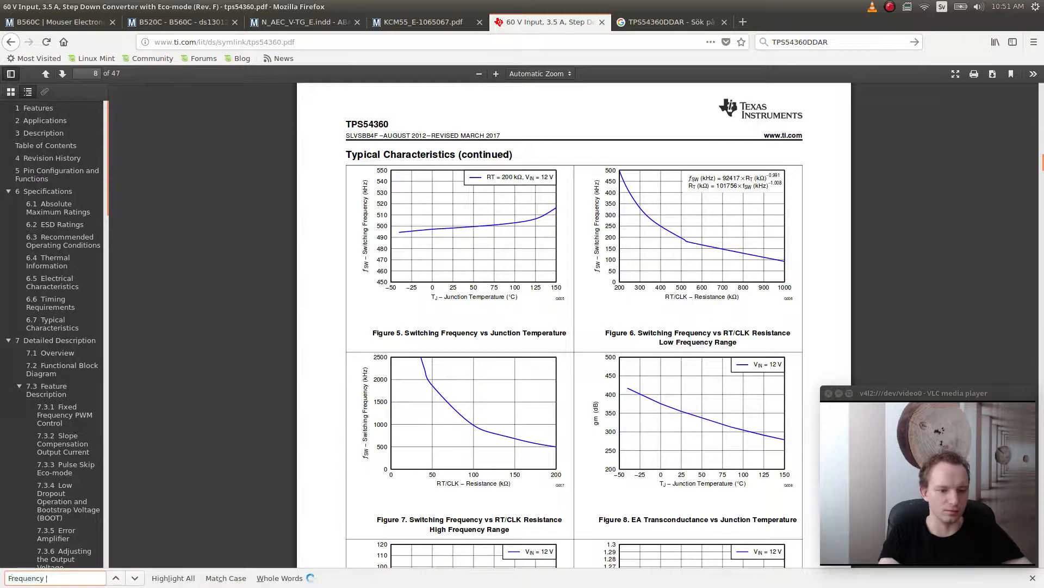
type("comple")
key("BackSpace")
key("BackSpace")
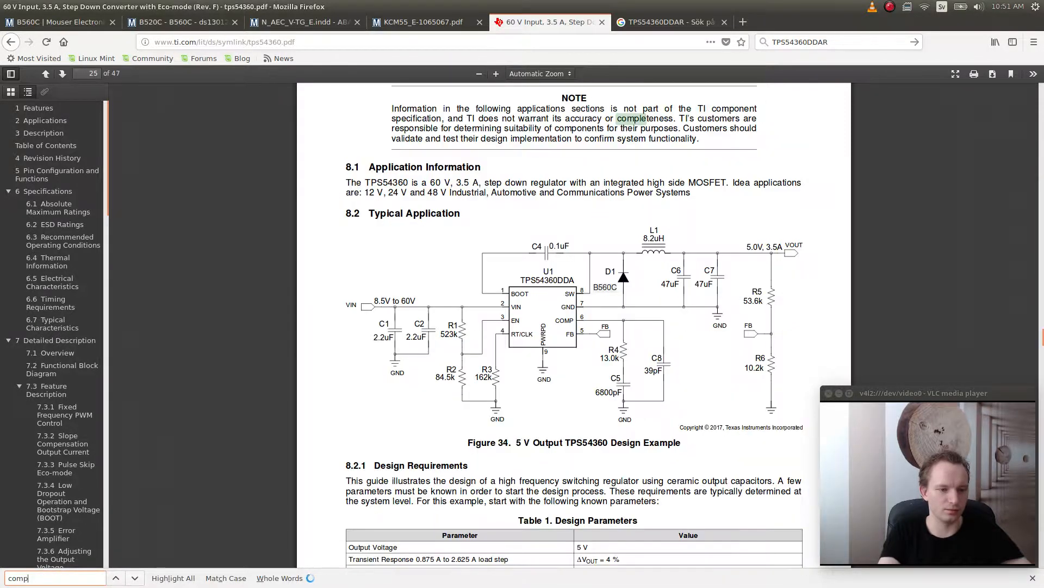
type("ensation")
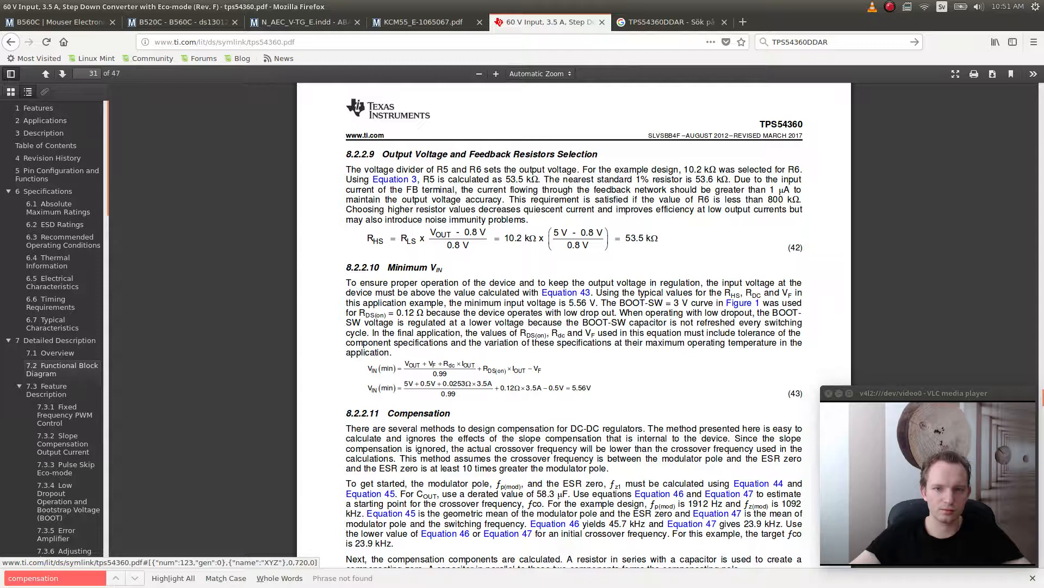
- Open section 8.2.2.11, Compensation, from the datasheet outline
scroll(55, 326, "down", 5)
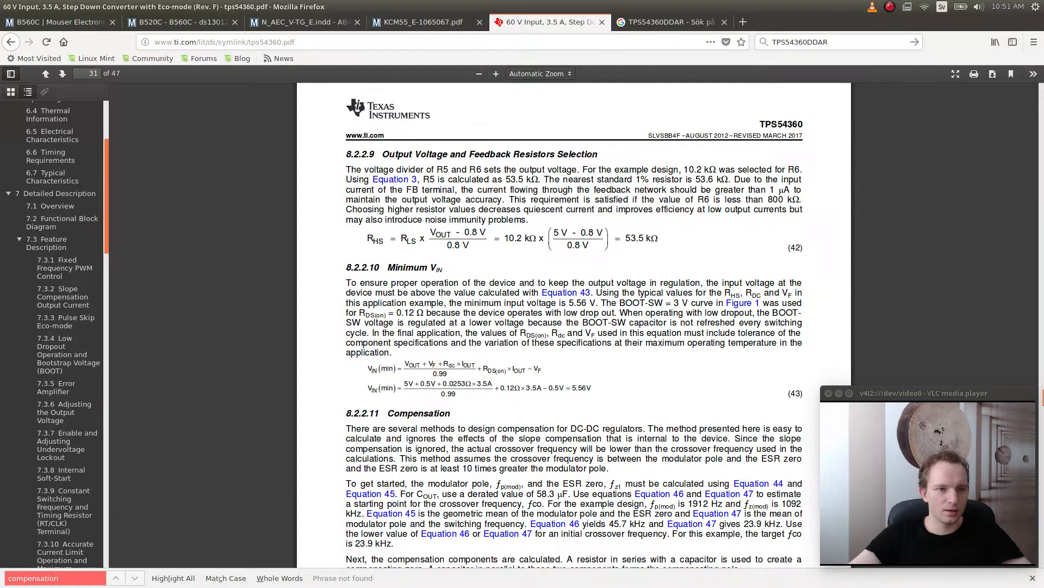
scroll(51, 327, "down", 15)
scroll(51, 326, "down", 12)
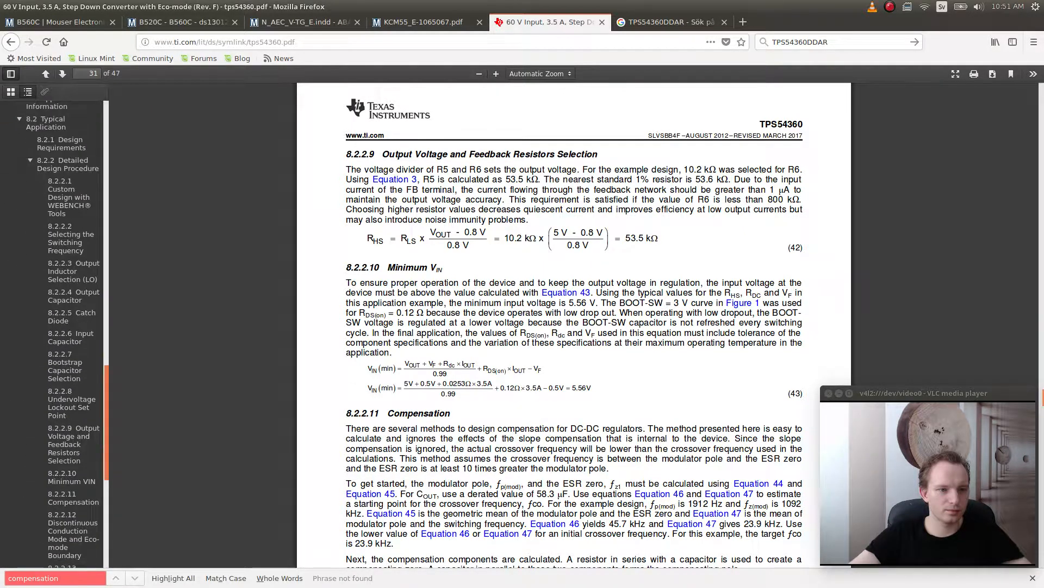
scroll(62, 327, "down", 3)
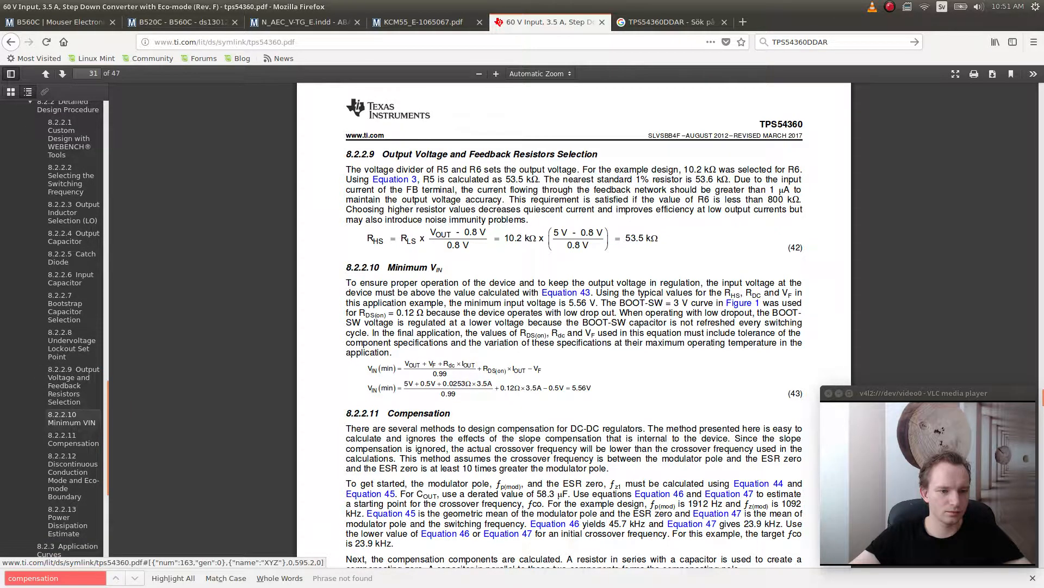
left_click(73, 438)
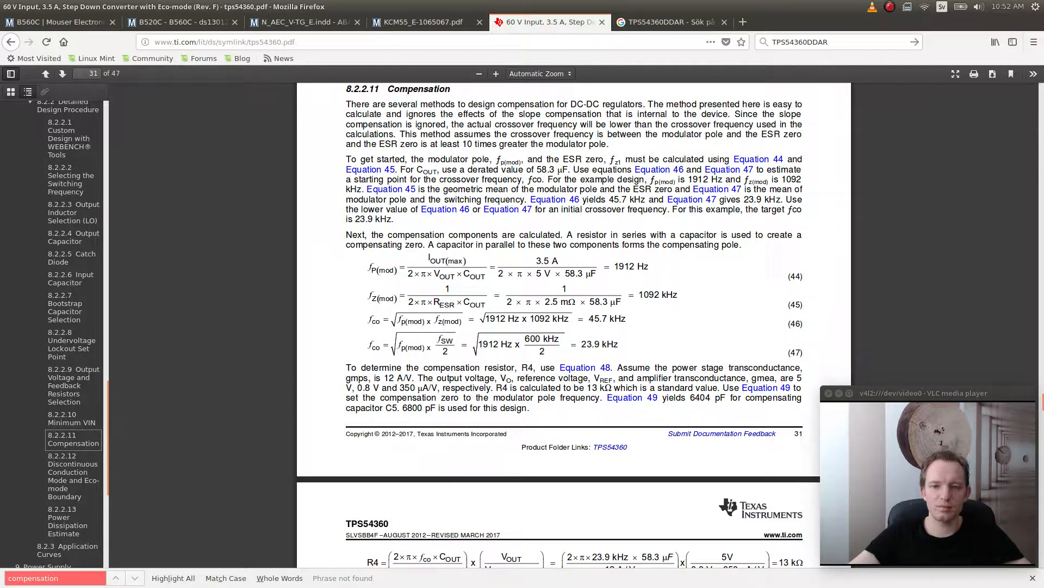
- Read through the Compensation section, examining equations 44 to 51 for the modulator pole, crossover frequency, R4, C5 and C8
scroll(574, 326, "down", 3)
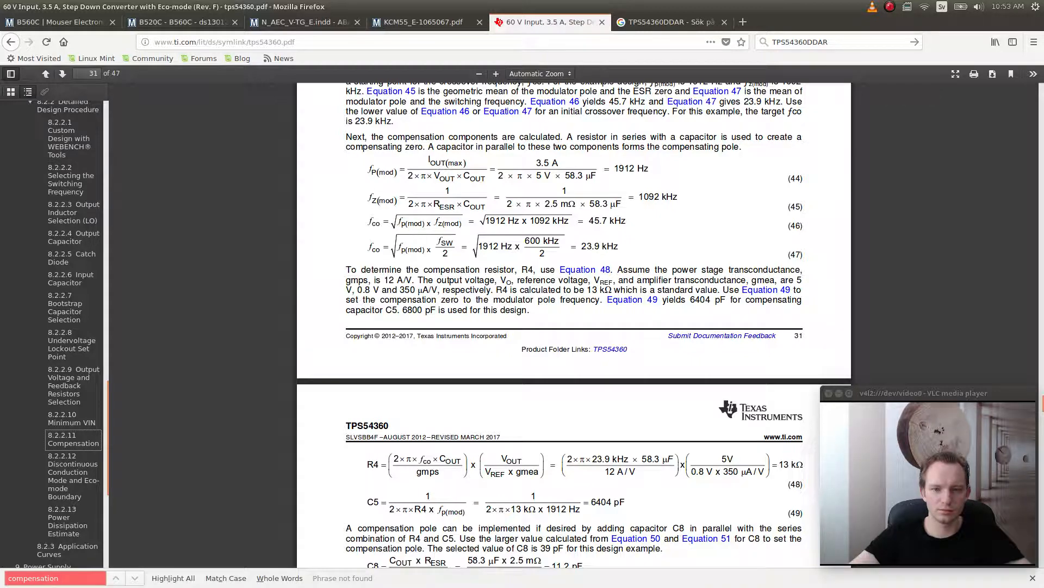
scroll(574, 326, "down", 4)
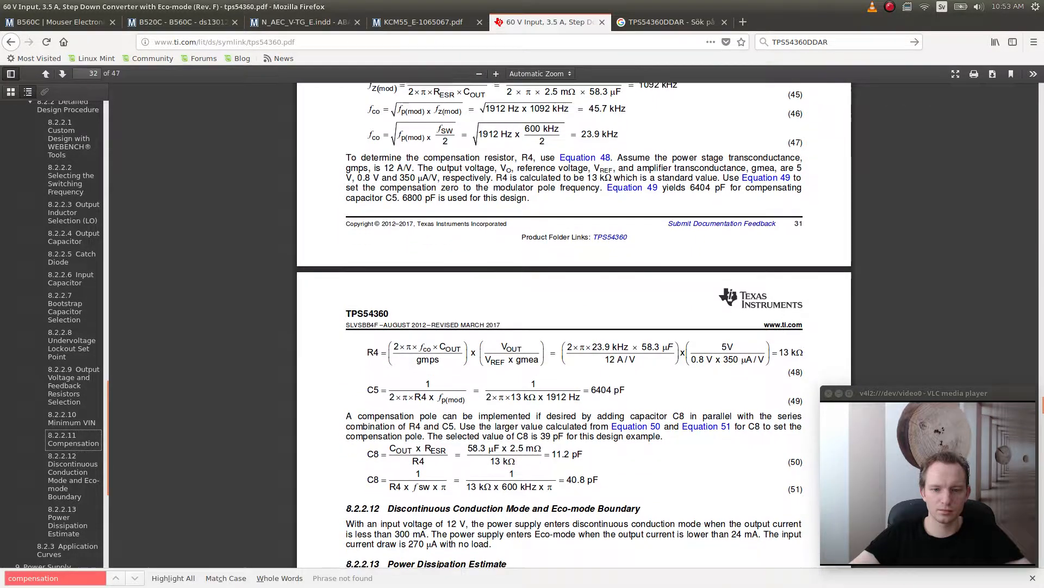
scroll(574, 325, "down", 2)
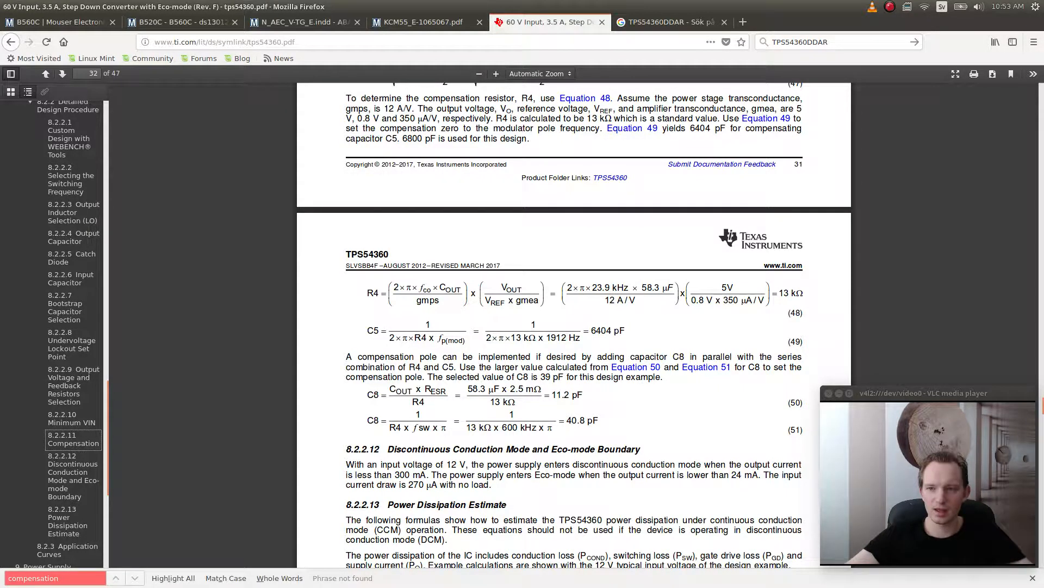
scroll(574, 323, "up", 5)
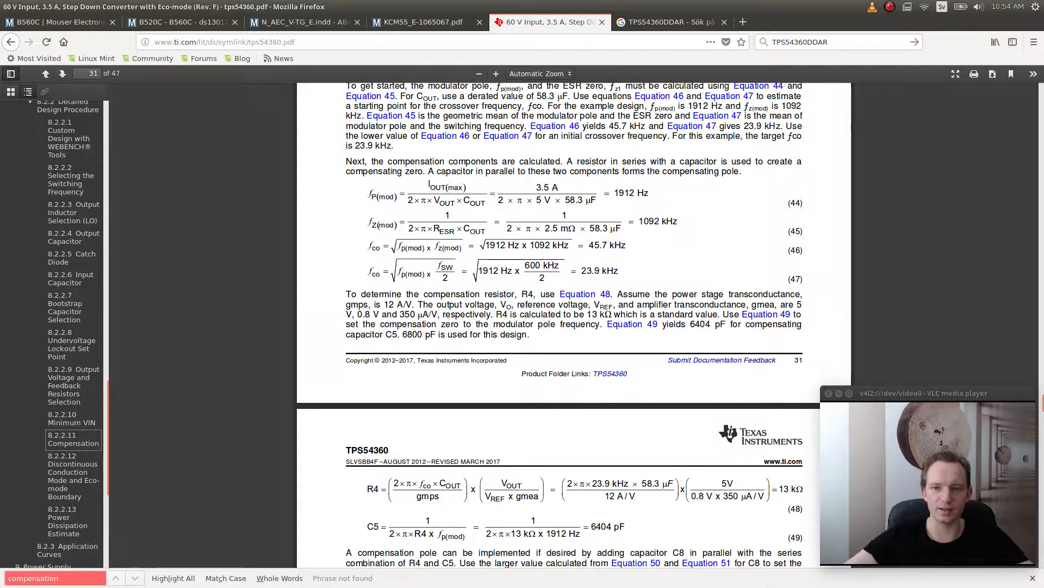
scroll(574, 327, "down", 3)
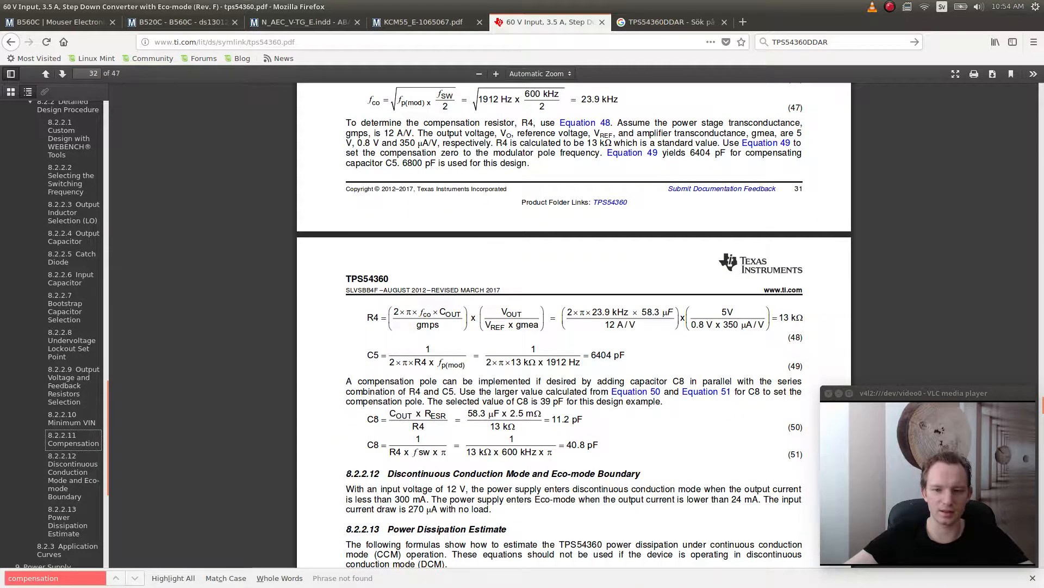
scroll(574, 326, "up", 4)
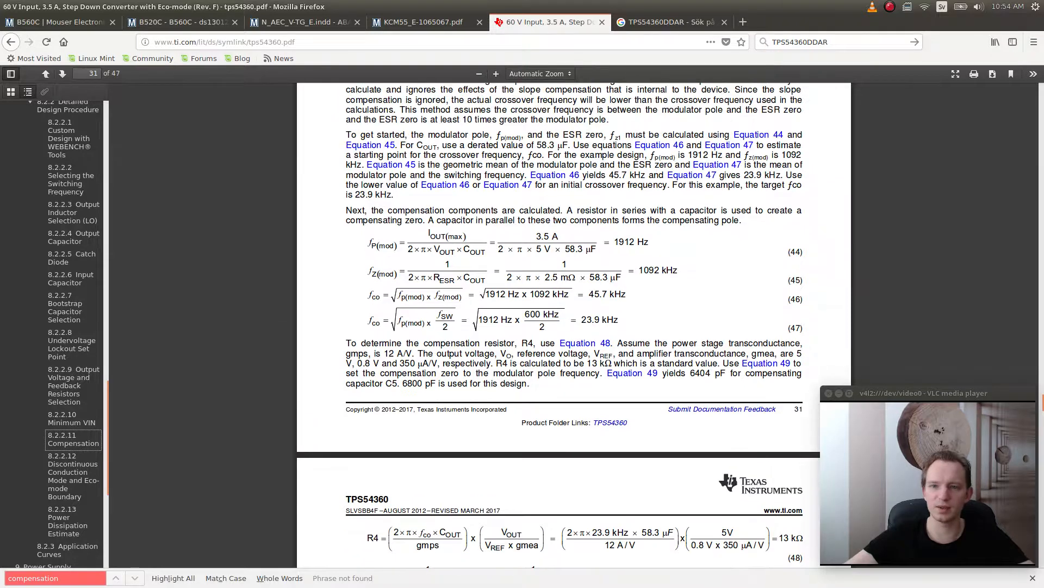
scroll(574, 326, "up", 2)
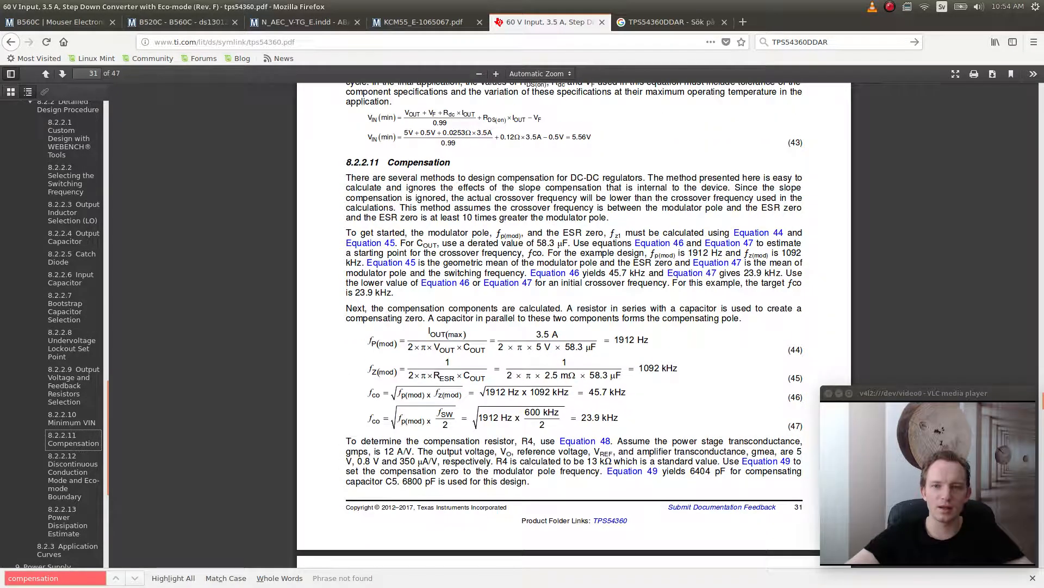
scroll(574, 326, "up", 1)
scroll(54, 326, "down", 5)
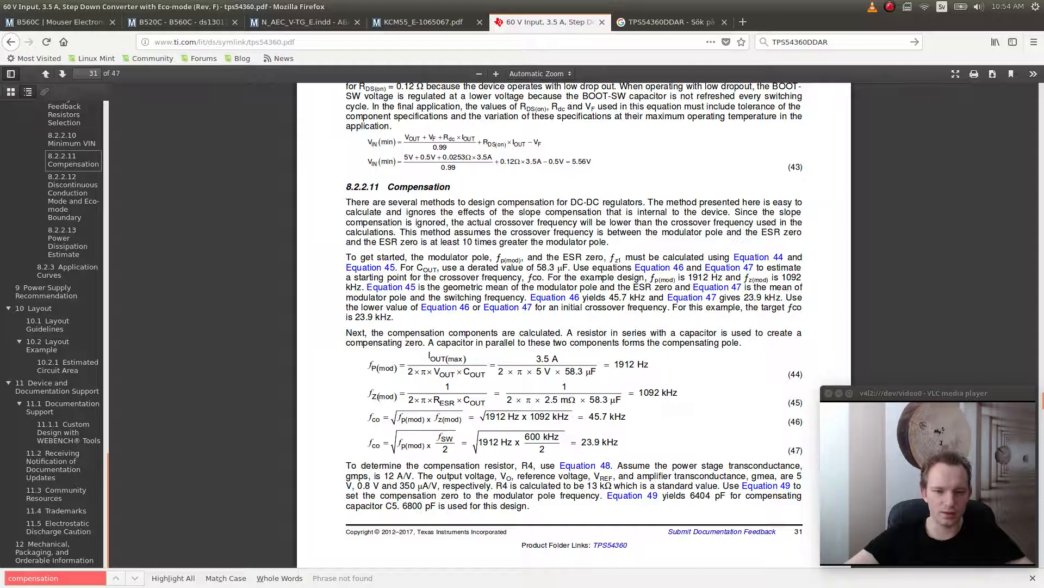
scroll(574, 326, "down", 3)
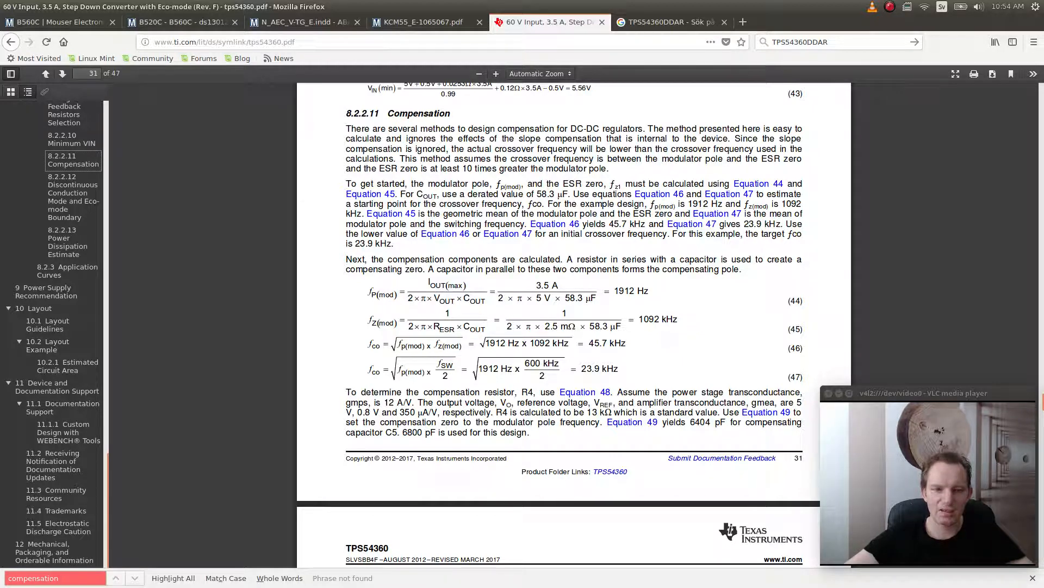
- Switch to the KiCad schematic and move the bootstrap capacitor's value and reference labels to just above its symbol
key("alt+Tab")
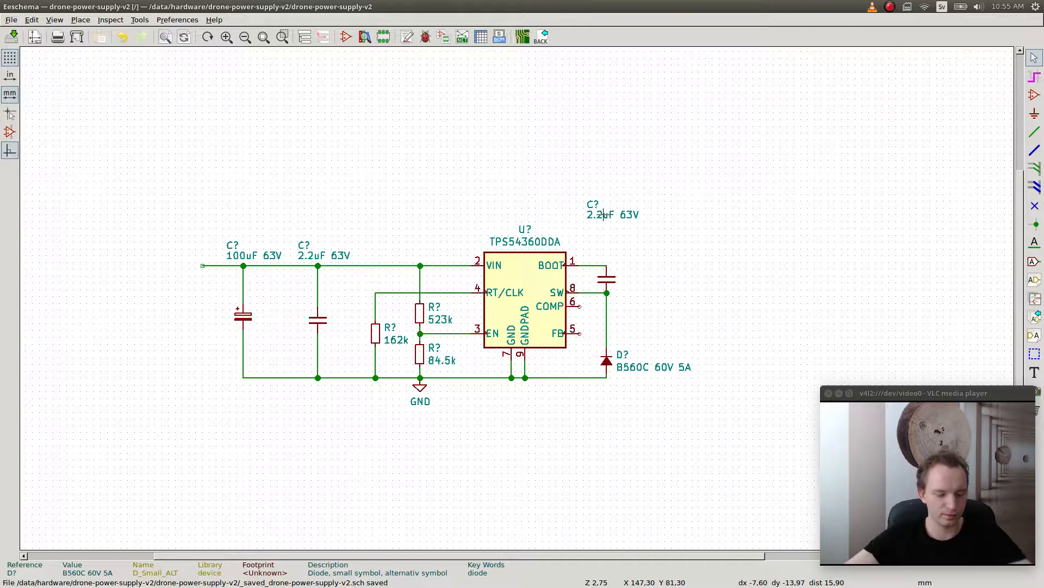
key("m")
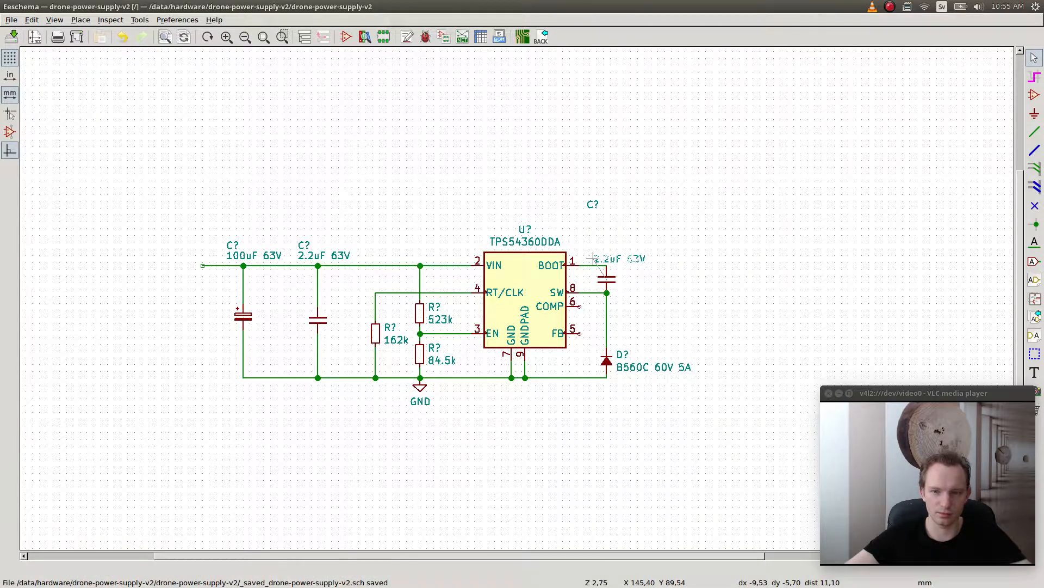
left_click(592, 259)
key("m")
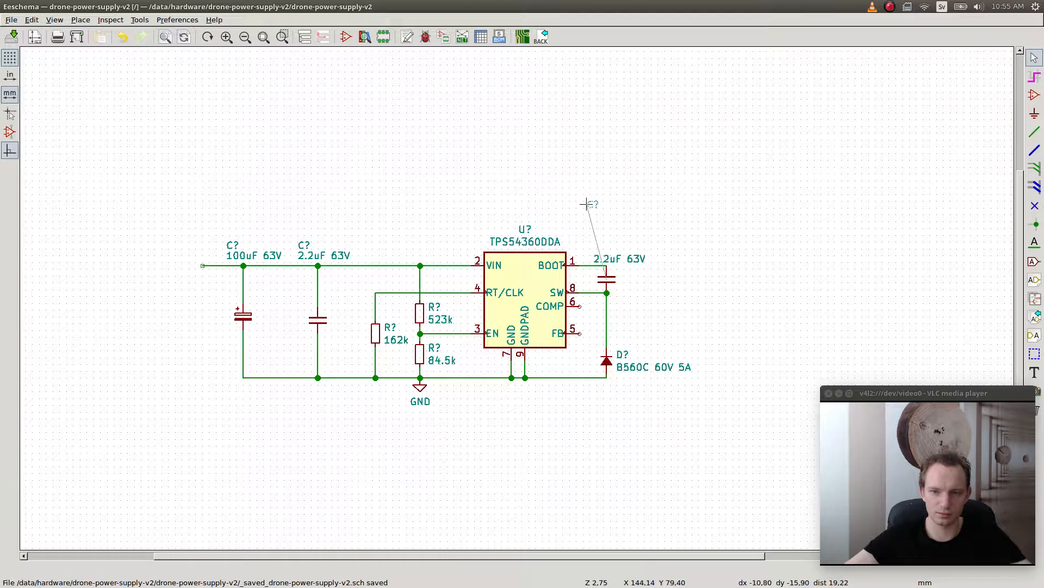
left_click(593, 249)
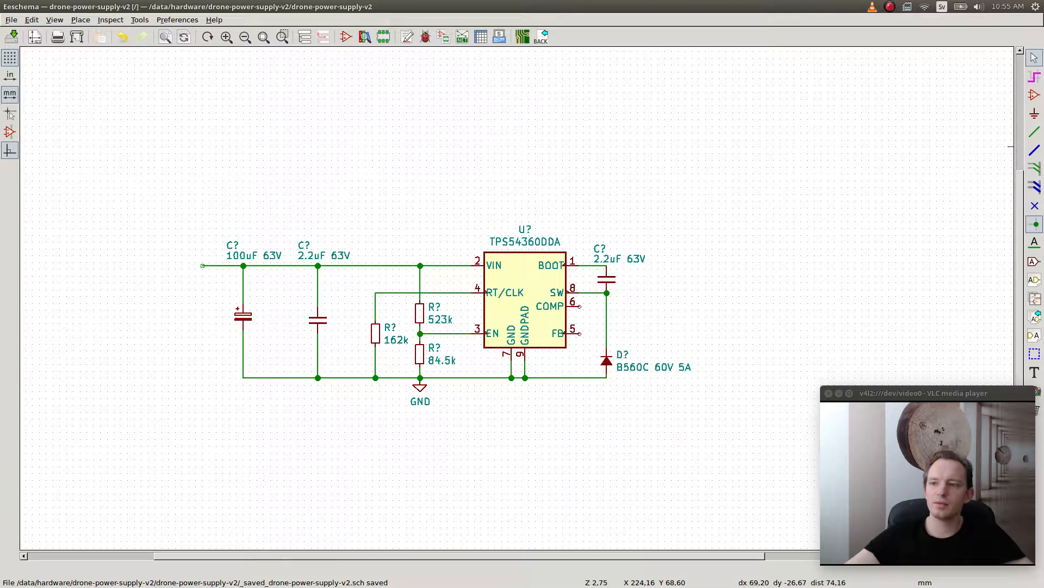
- Add the text note "Power 5V 3.5A" to the schematic, above the two input capacitors
left_click(1034, 372)
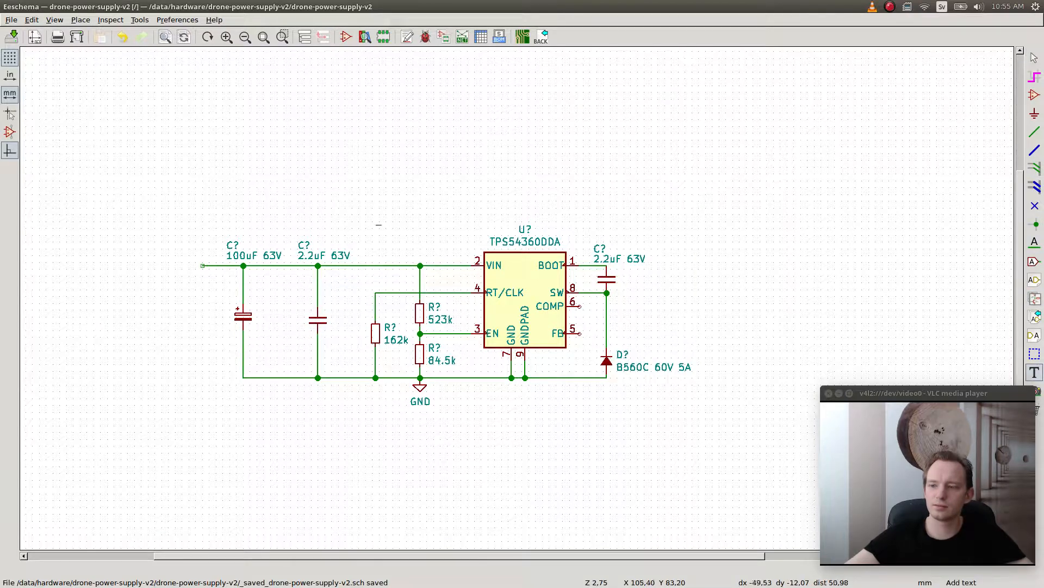
left_click(226, 197)
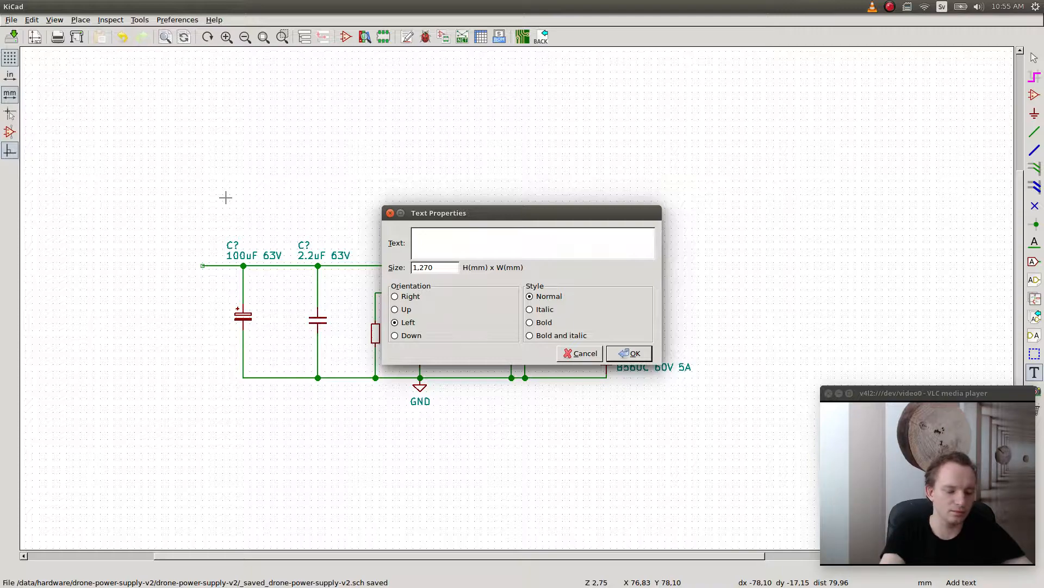
type("Powe")
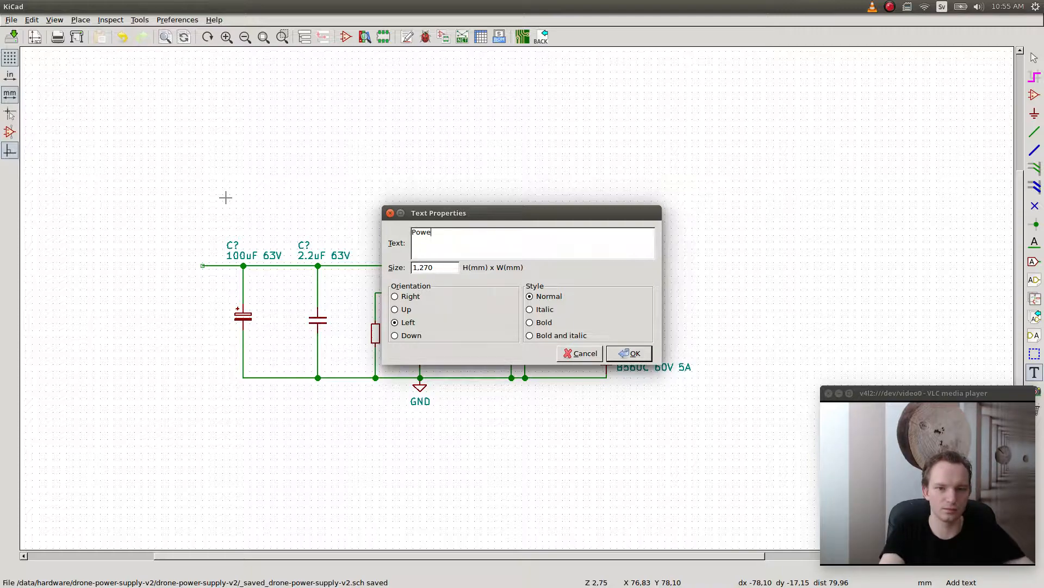
type("r 5V 3.5A")
key("Return")
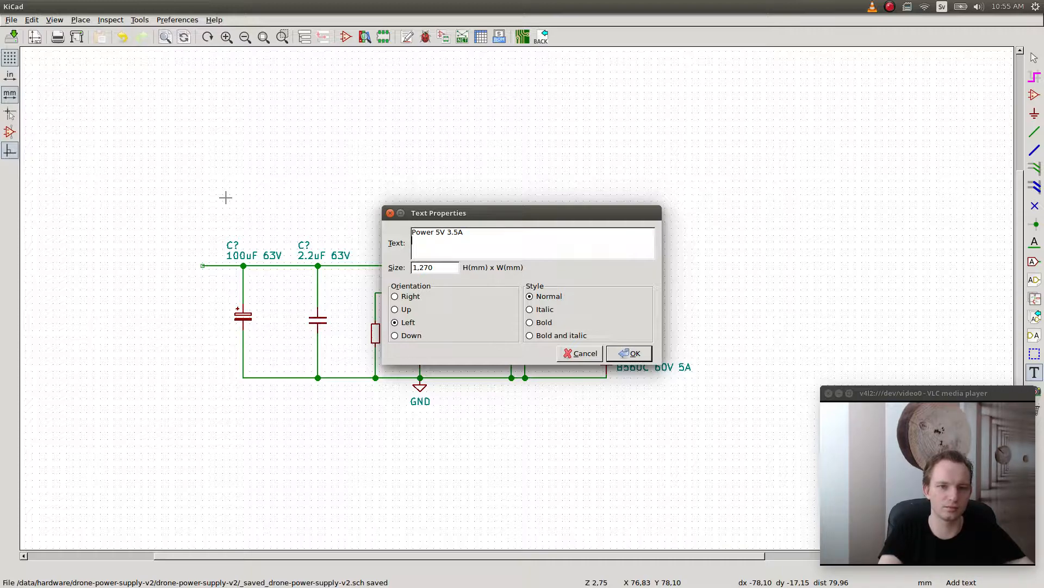
key("BackSpace")
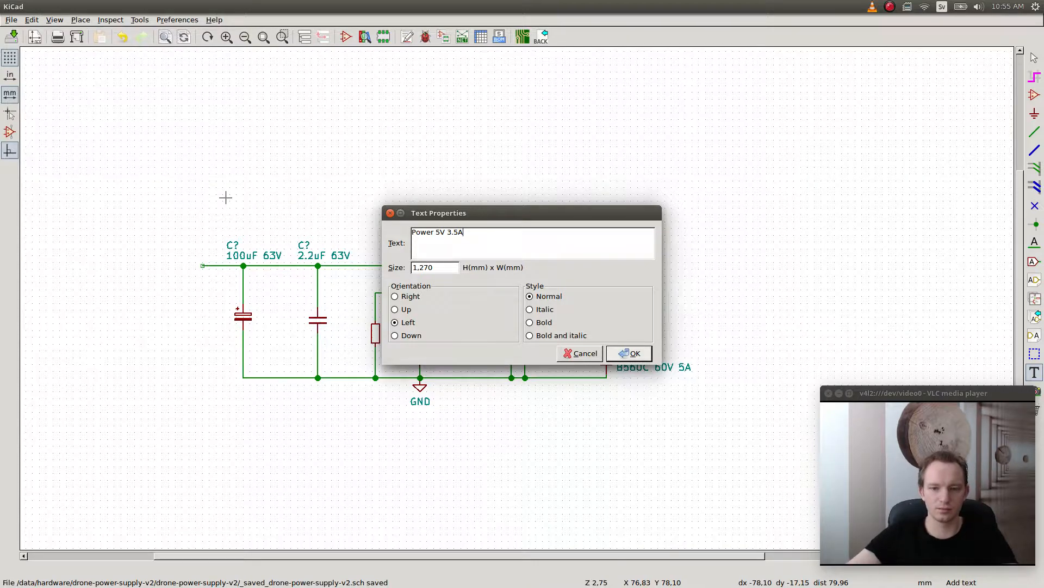
key("Return")
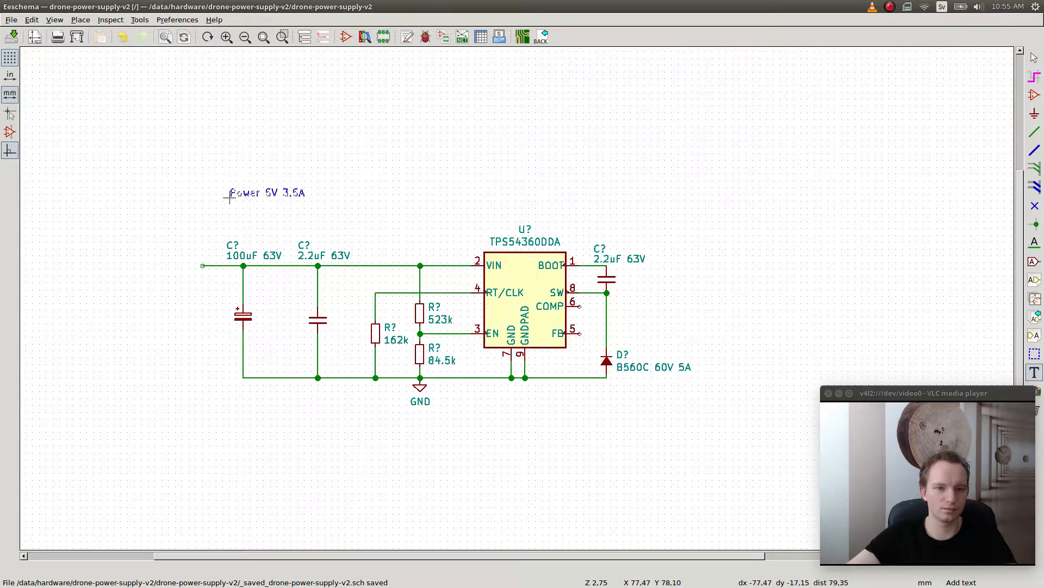
left_click(240, 195)
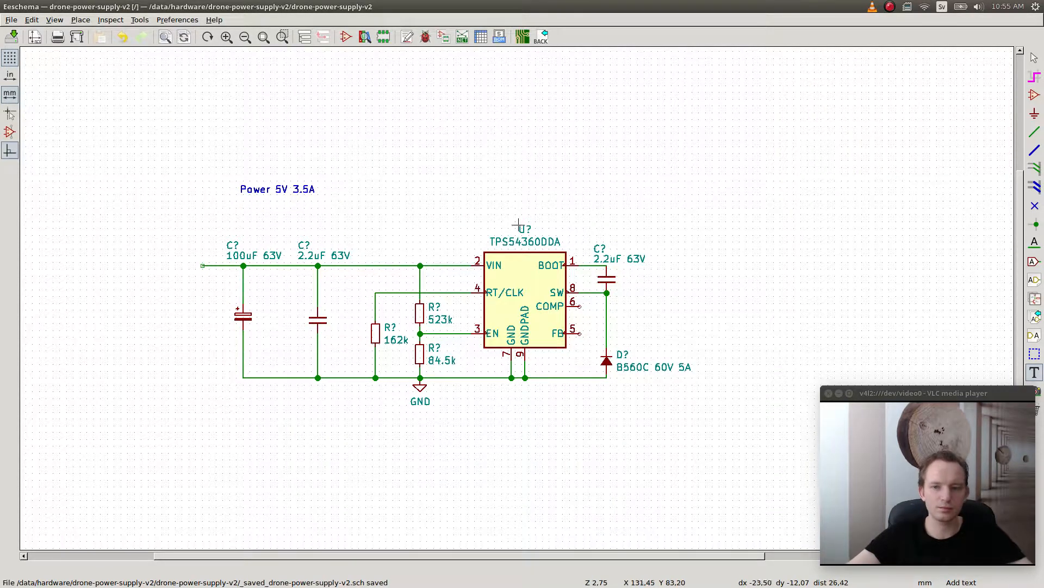
- Switch back to the datasheet in Firefox and open section 8.1, Application Information, to view the 5 V typical application circuit
key("alt+Tab")
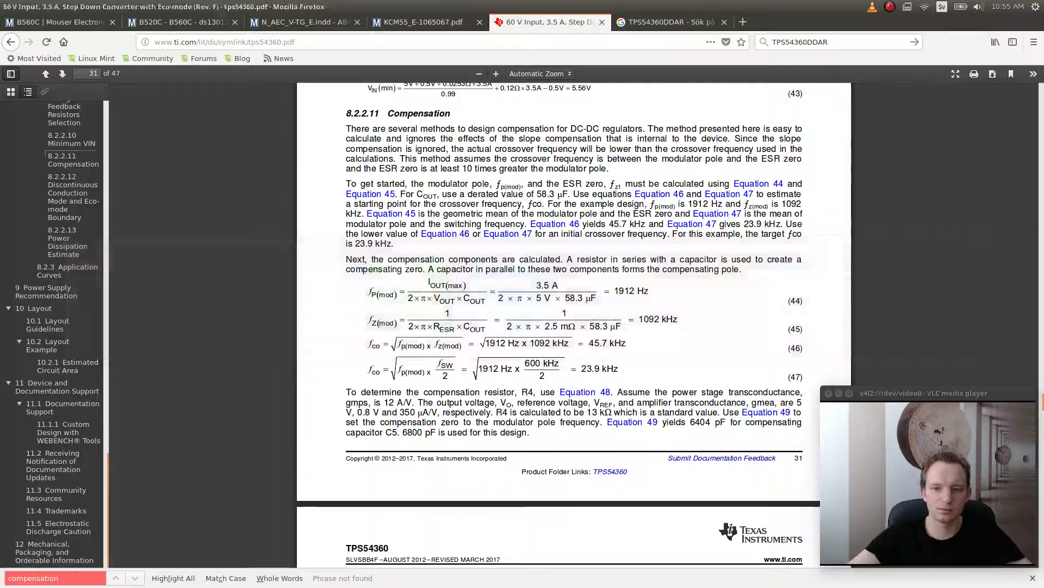
scroll(550, 326, "down", 3)
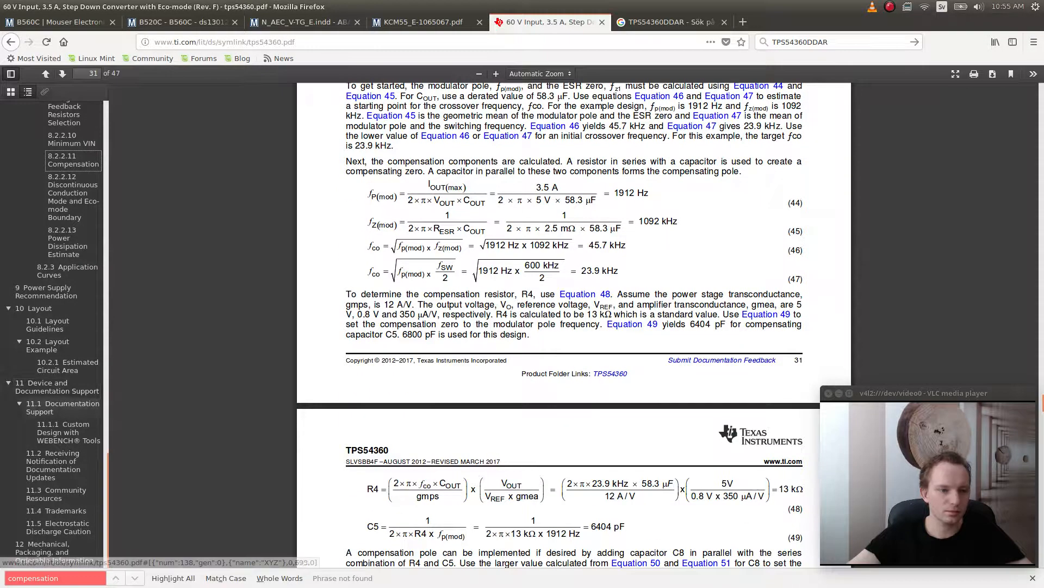
scroll(71, 424, "up", 12)
scroll(73, 446, "up", 3)
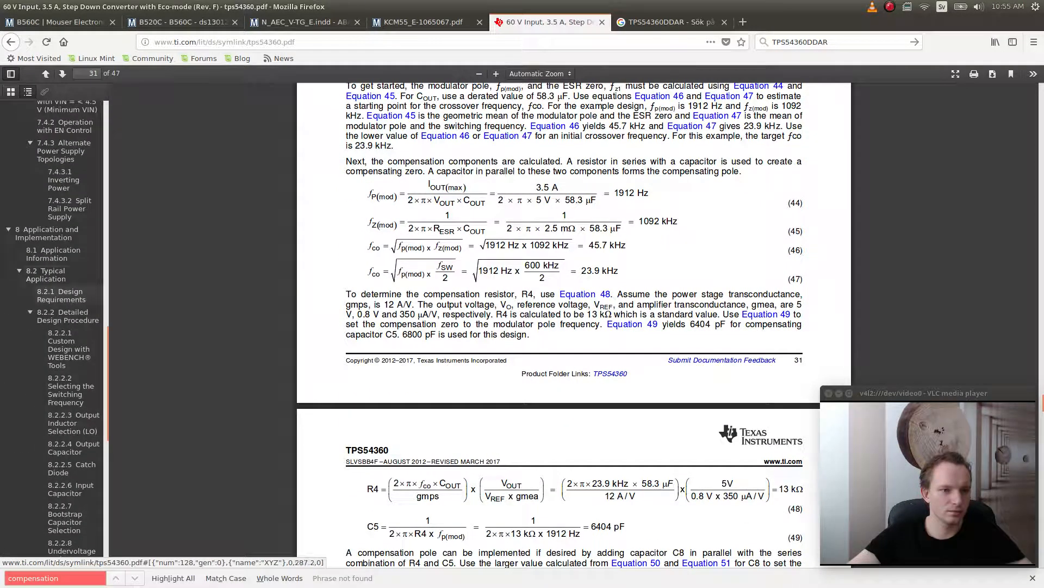
left_click(68, 296)
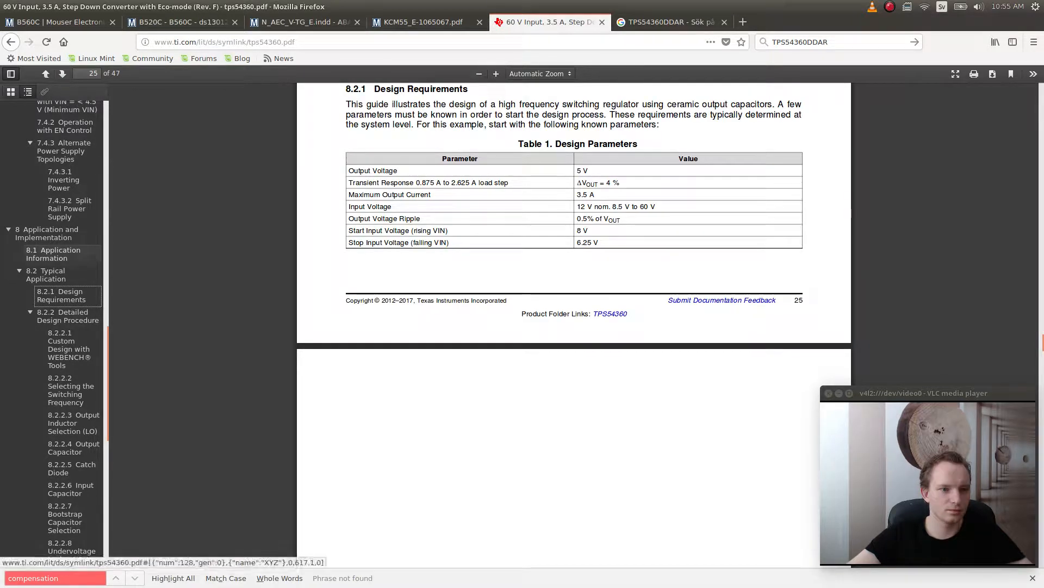
left_click(53, 254)
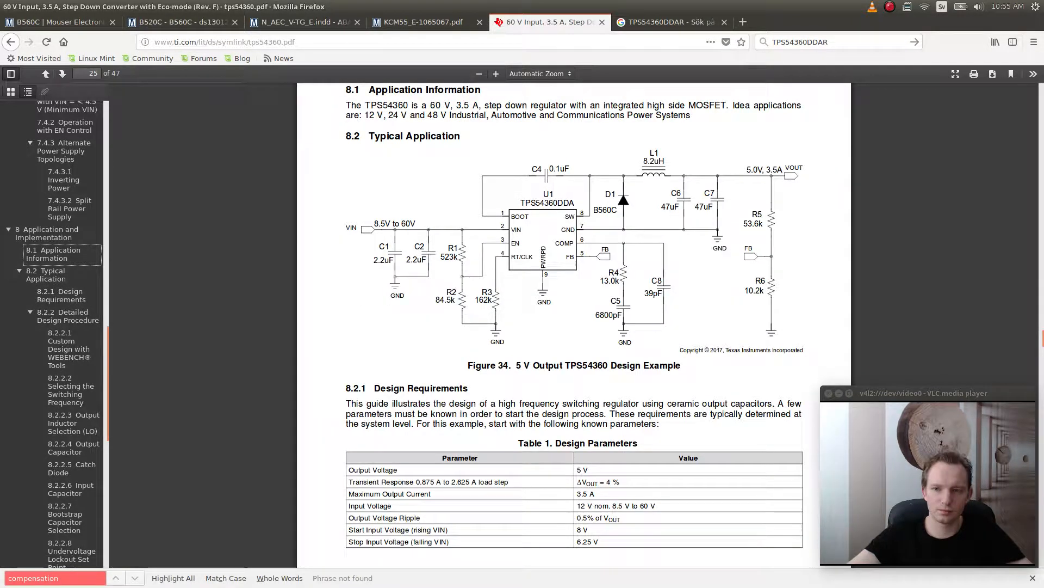
key("alt+Tab")
key("alt+Tab")
key("alt+Tab")
key("alt+shift+Tab")
key("alt+shift+Tab")
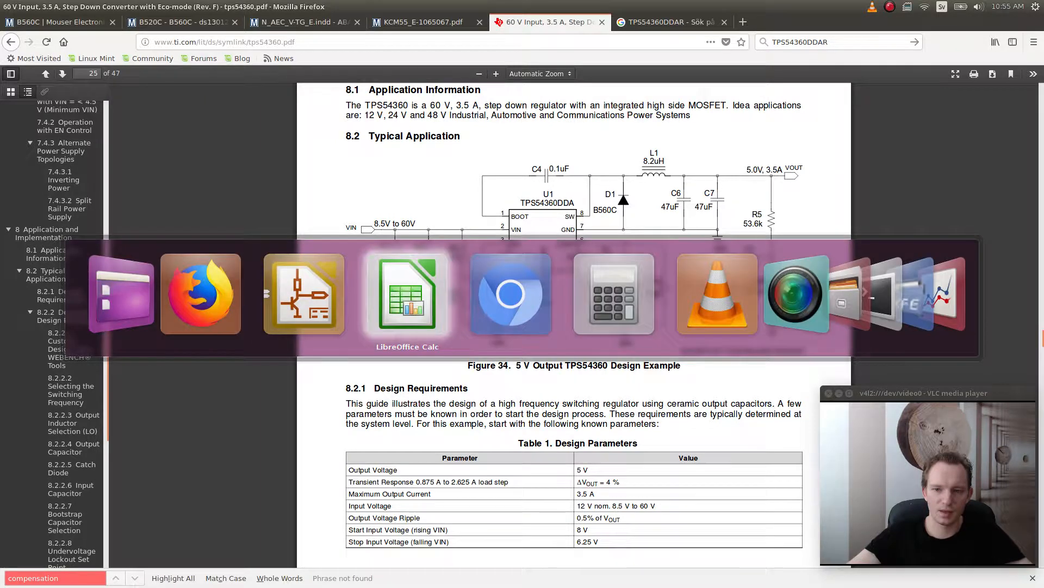
key("alt+Tab")
key("alt+Tab")
key("Escape")
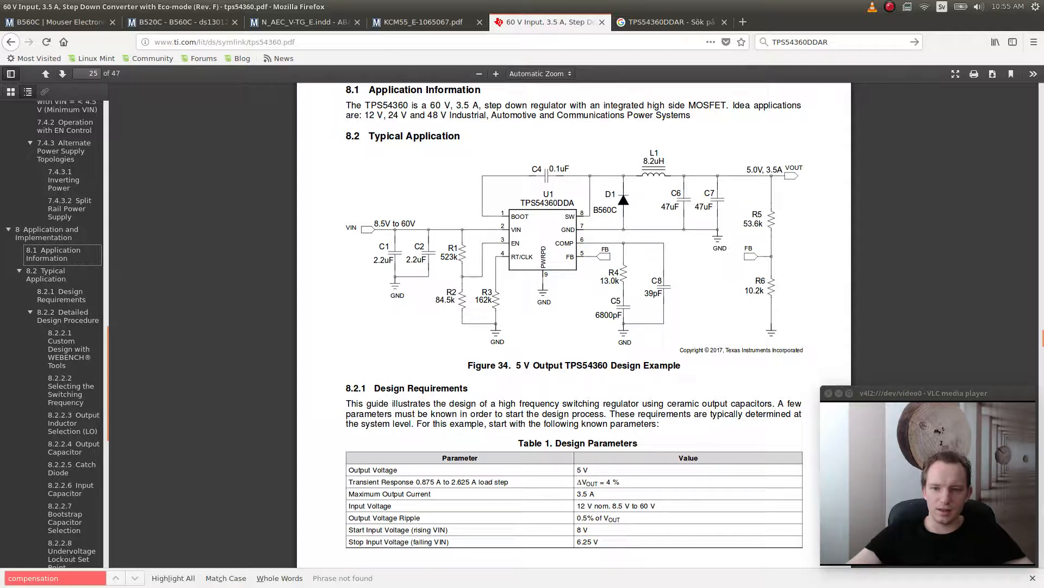
- Open section 5, Pin Configuration and Functions, in the datasheet to view the pinout and pin descriptions
scroll(574, 326, "down", 2)
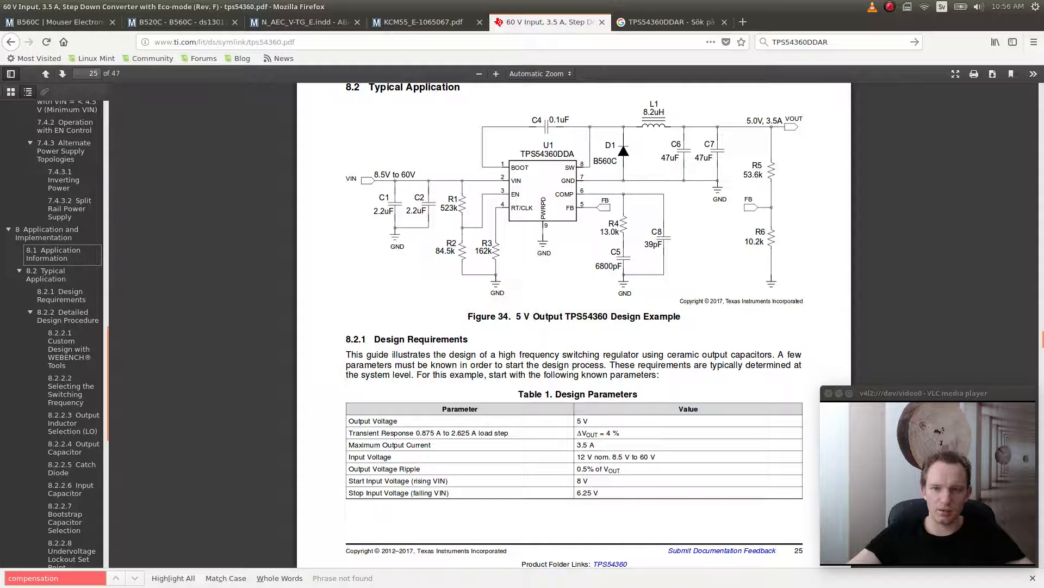
scroll(64, 346, "up", 5)
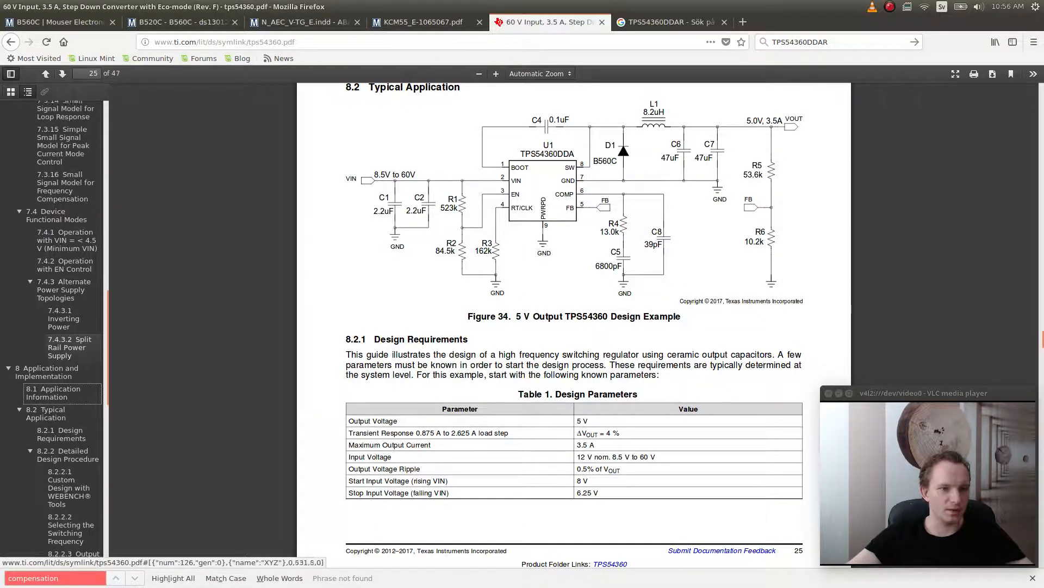
scroll(69, 347, "up", 20)
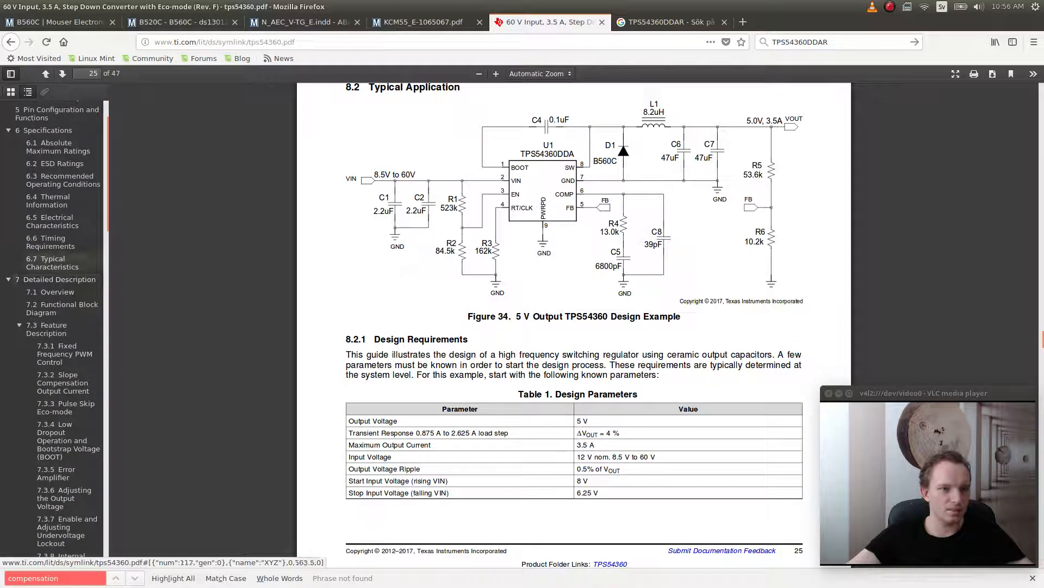
scroll(64, 347, "up", 3)
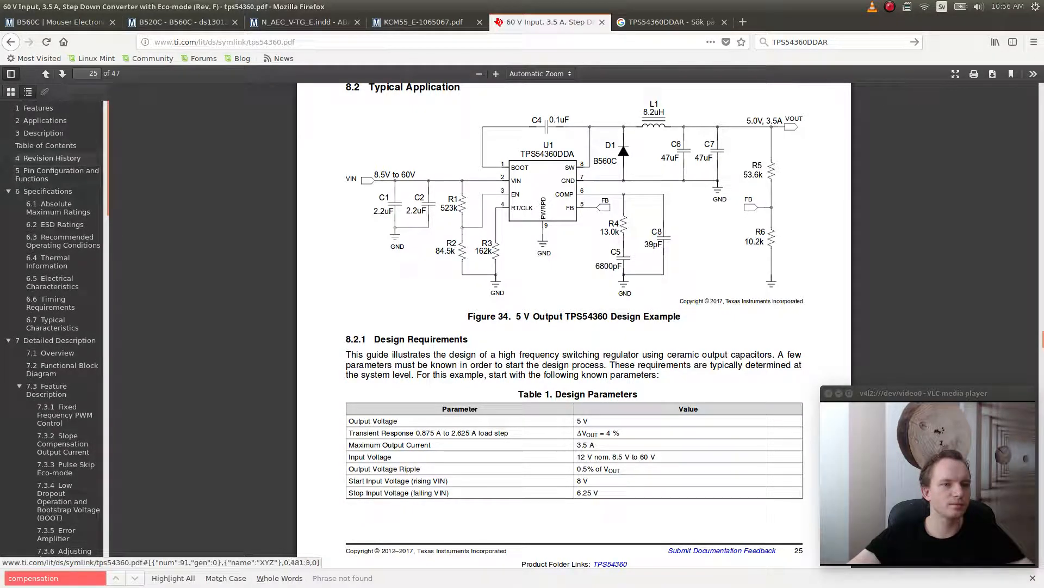
left_click(57, 174)
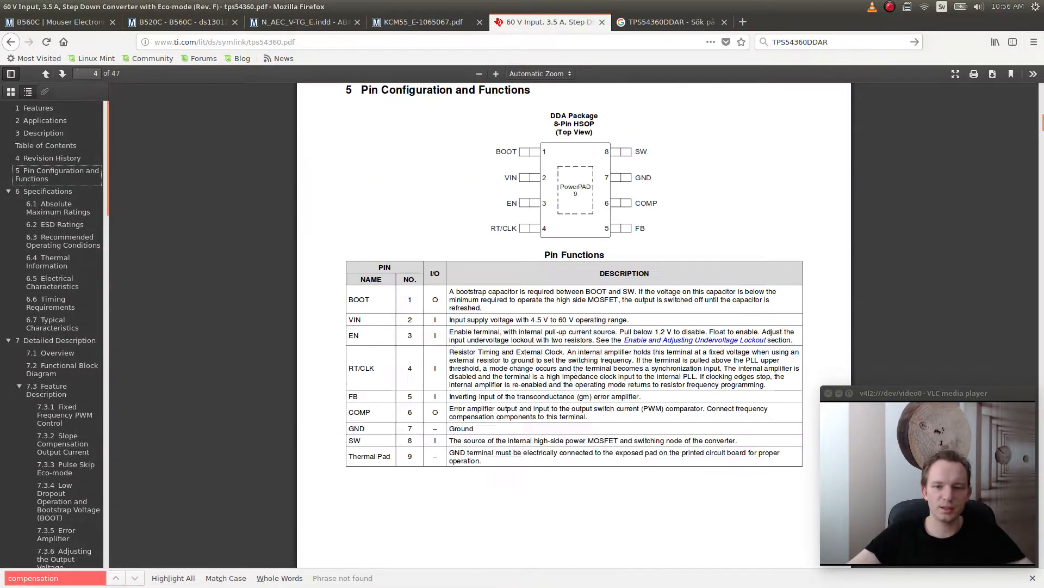
- Read through the Specifications section from 6.1 Absolute Maximum Ratings to the 6.7 Typical Characteristics, including electrical characteristics and timing requirements
left_click(58, 208)
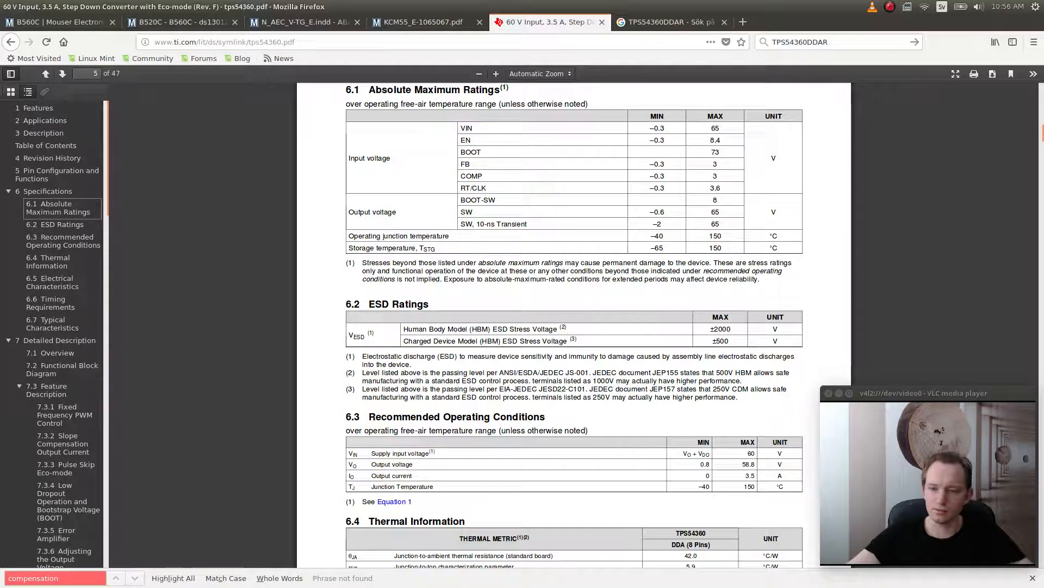
scroll(598, 326, "down", 3)
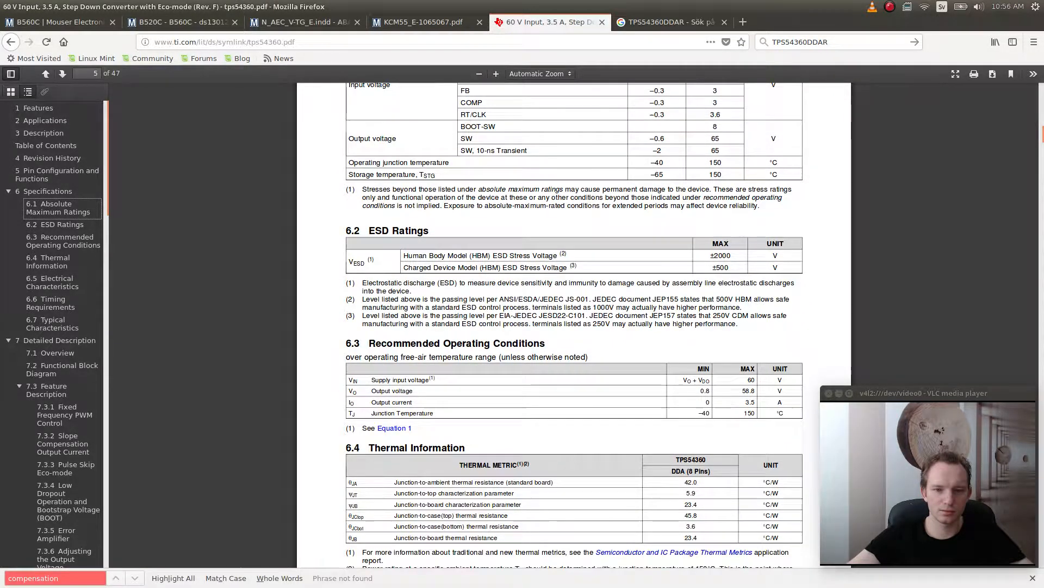
scroll(599, 326, "down", 3)
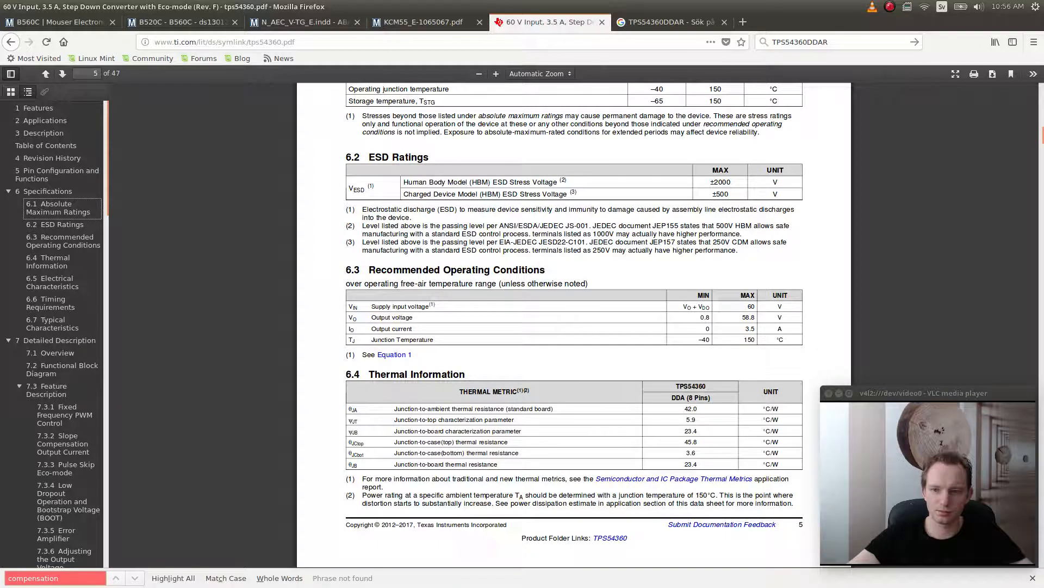
scroll(575, 324, "down", 3)
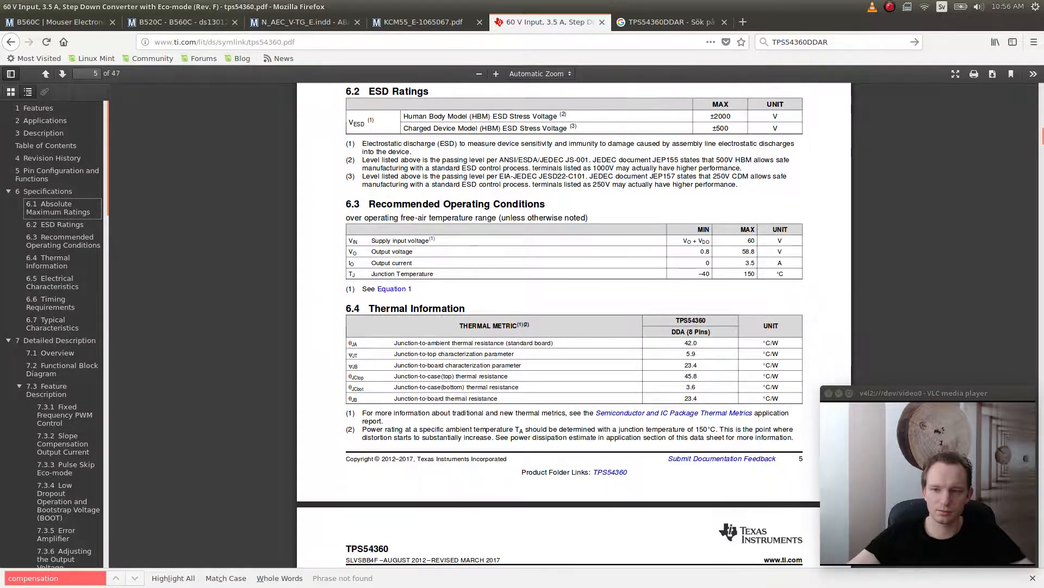
scroll(574, 324, "down", 10)
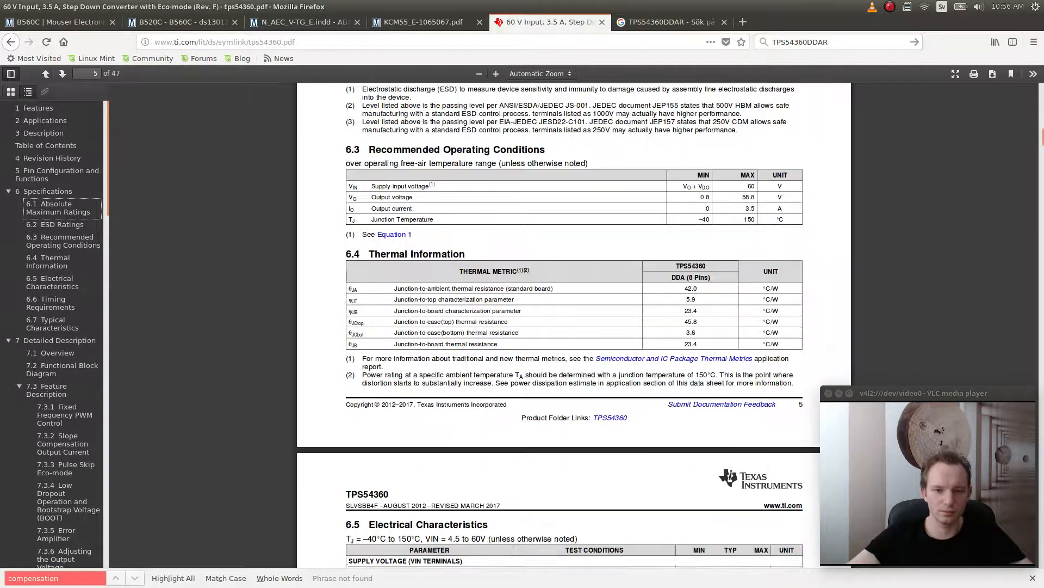
scroll(574, 324, "down", 3)
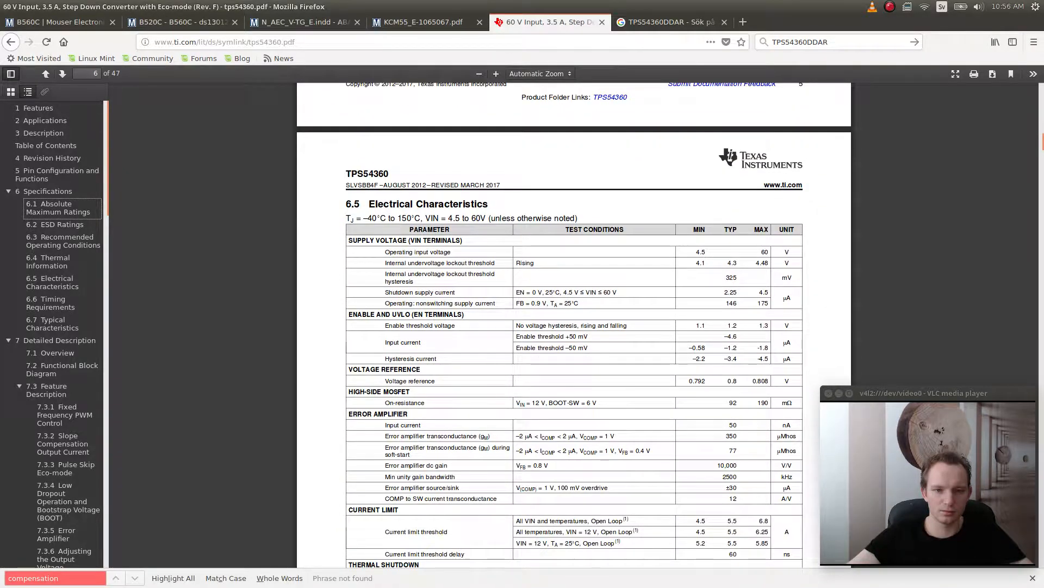
scroll(575, 324, "down", 6)
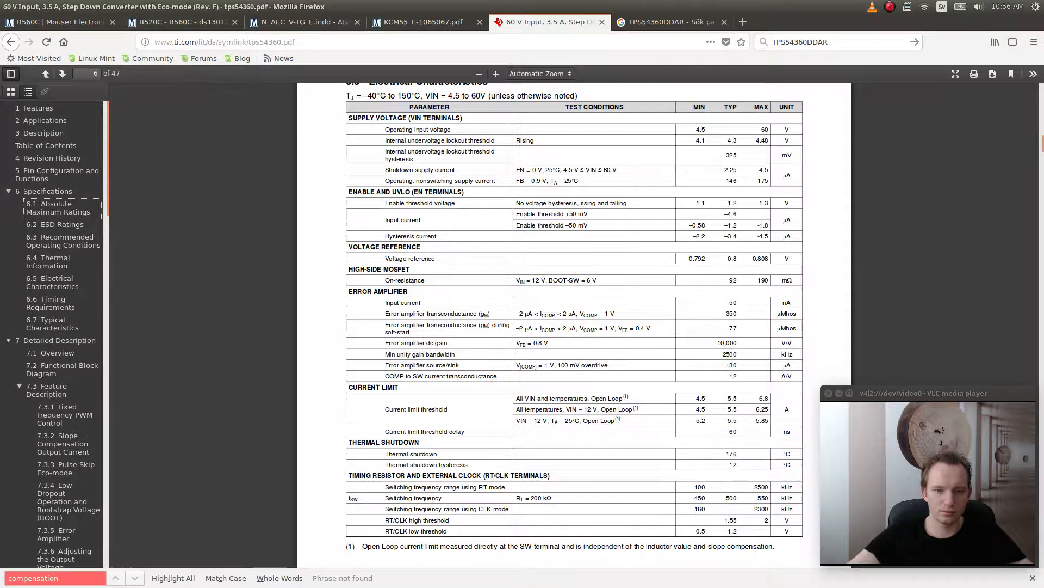
scroll(575, 324, "down", 2)
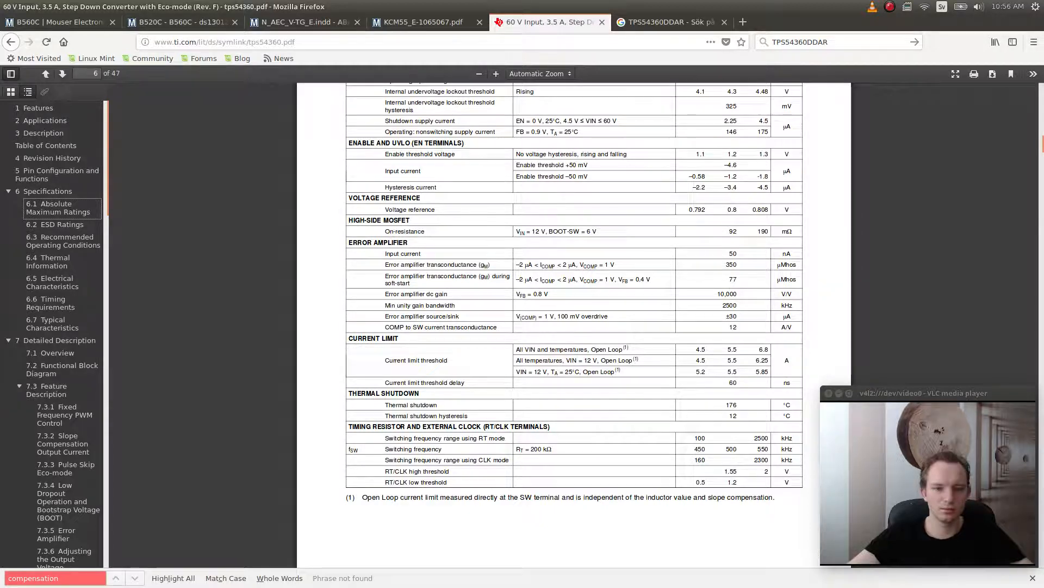
scroll(574, 324, "down", 3)
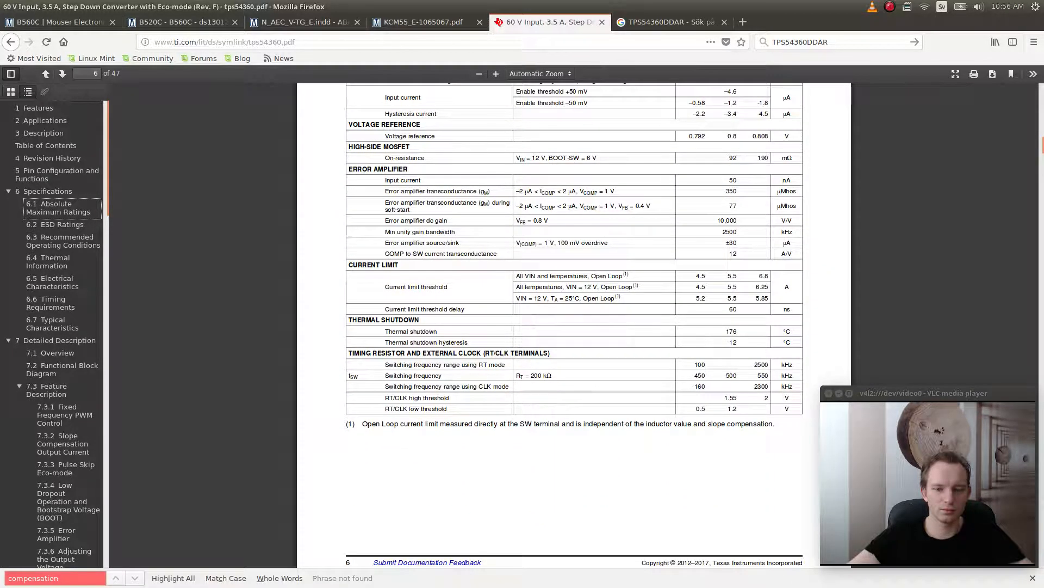
scroll(574, 326, "down", 3)
scroll(575, 324, "down", 2)
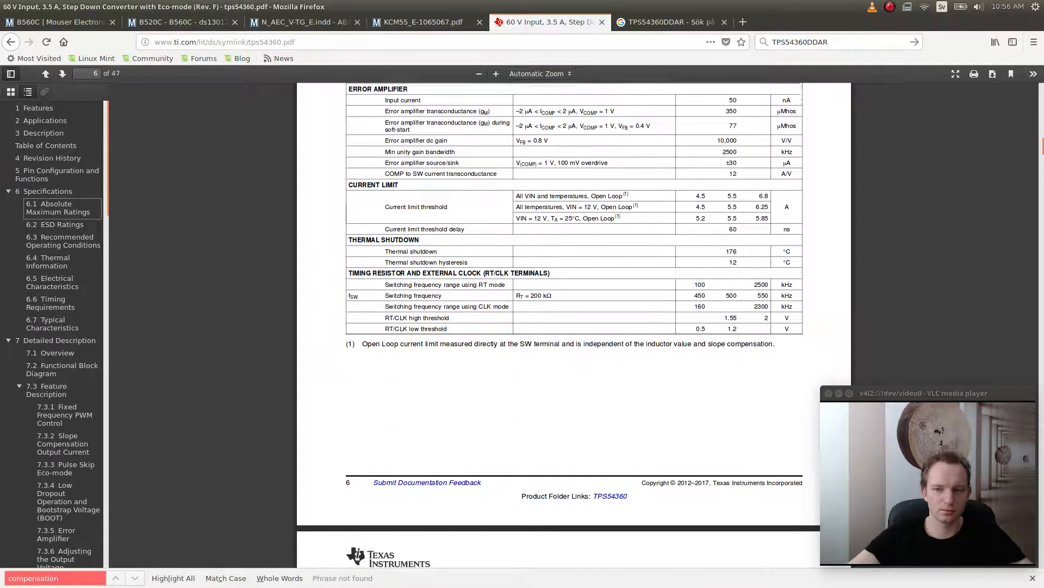
scroll(575, 325, "down", 7)
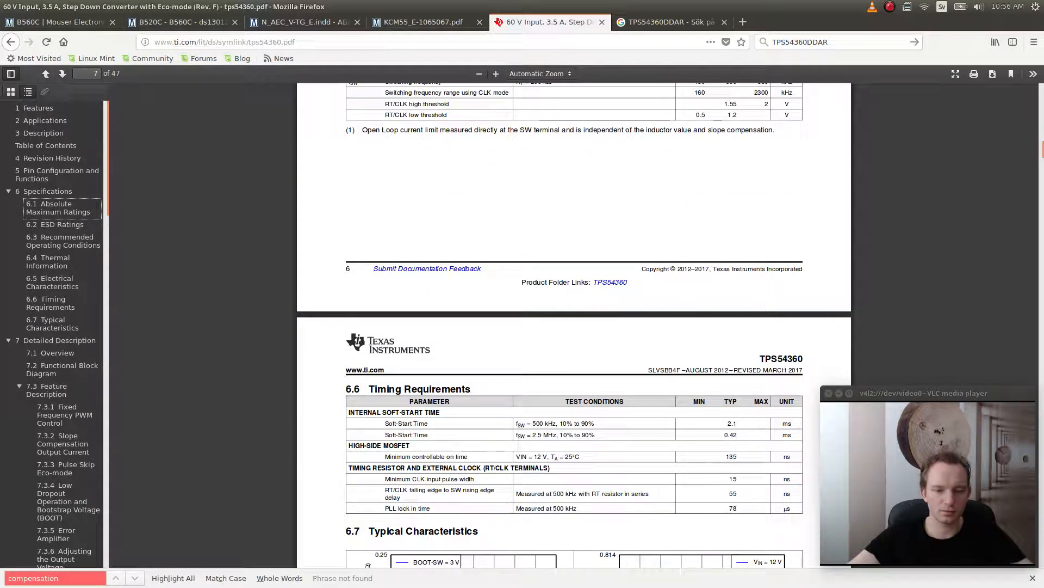
scroll(574, 325, "down", 9)
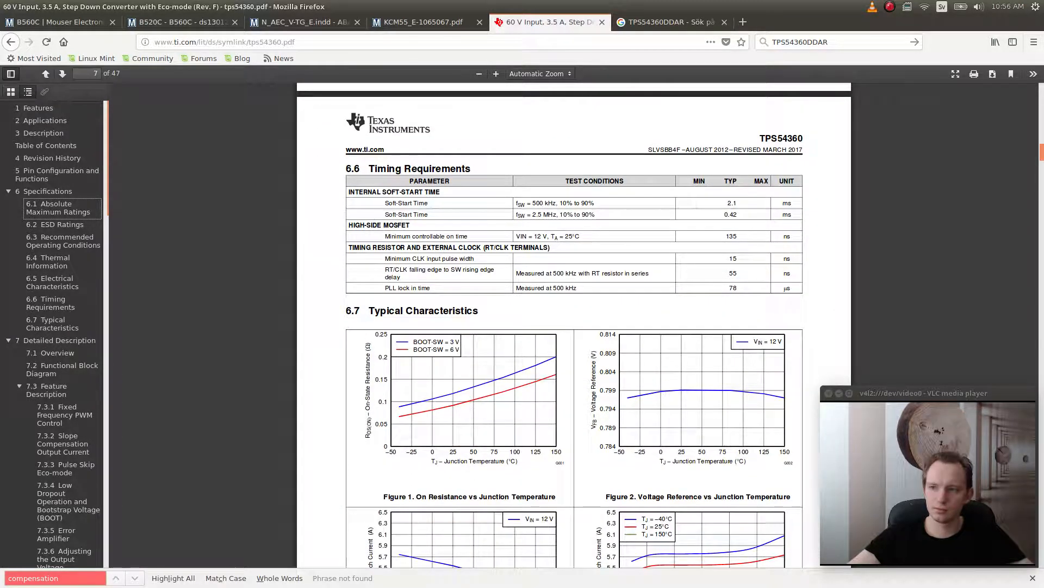
- Open section 8.2.1, Design Requirements, and view the Figure 34 application circuit above it
scroll(60, 299, "down", 18)
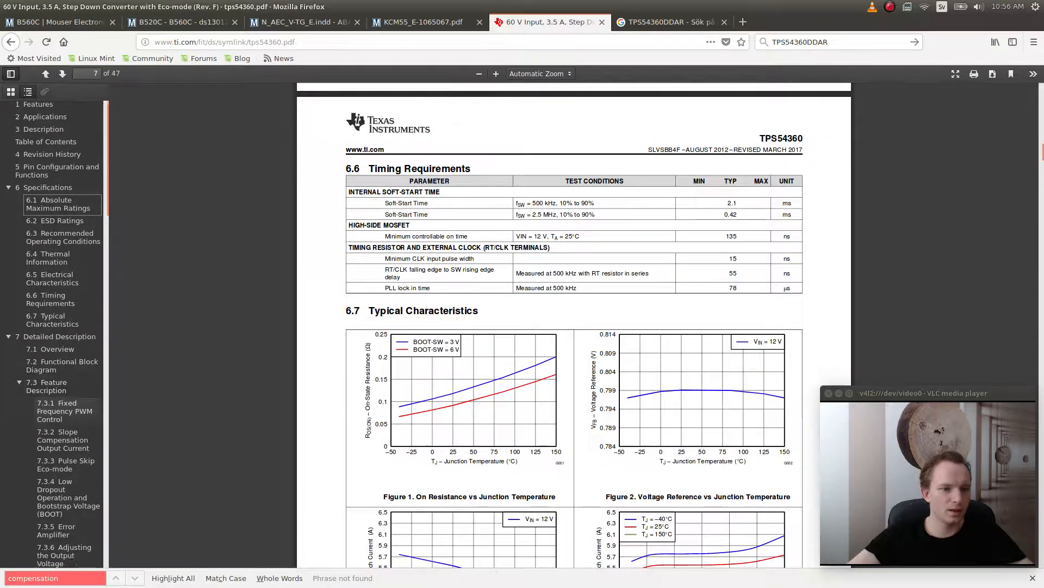
scroll(60, 326, "down", 9)
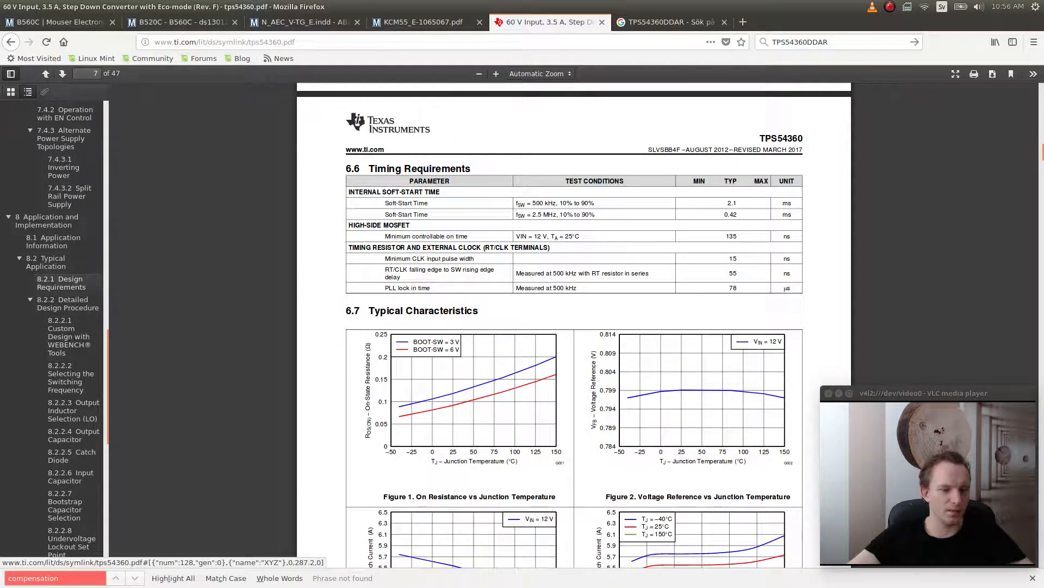
left_click(61, 283)
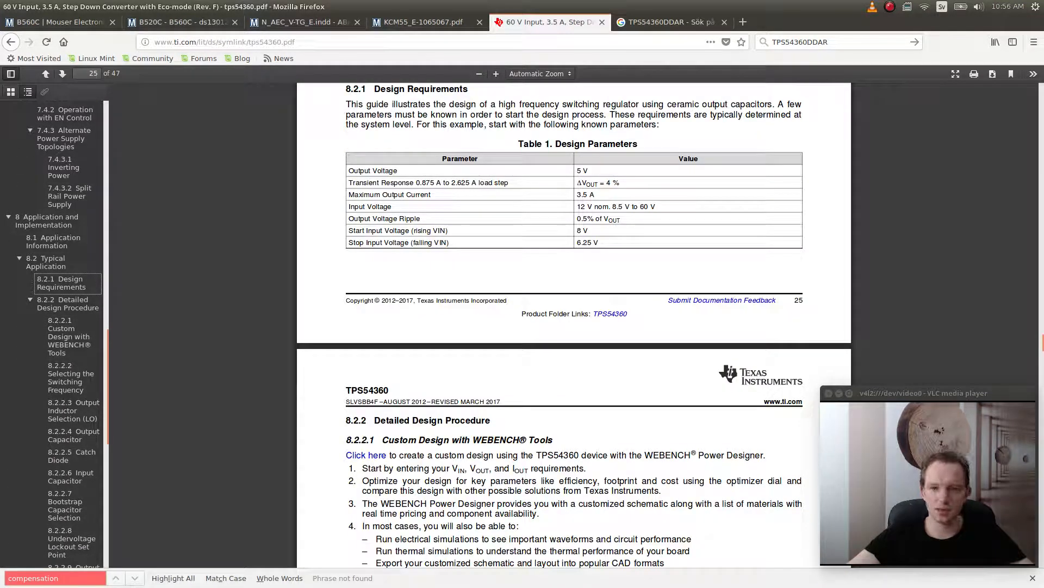
scroll(574, 327, "up", 5)
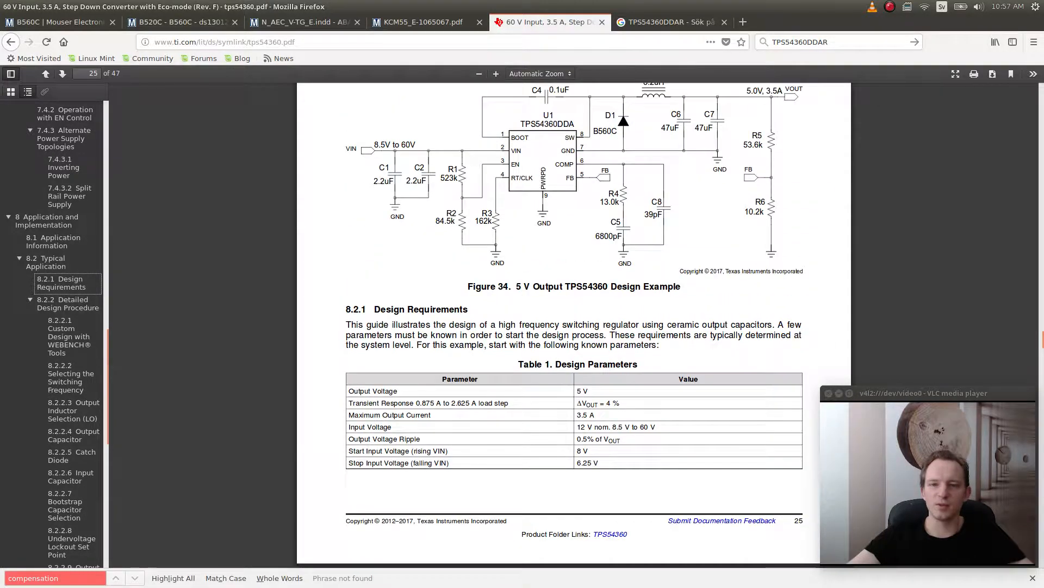
- Switch to the KiCad schematic, place a copy of the 523k resistor to the right of the regulator, and set its value to 13k
key("alt+Tab")
key("alt+Tab")
key("alt+Tab")
key("alt+Tab")
key("alt+shift+Tab")
key("alt+shift+Tab")
key("alt+shift+Tab")
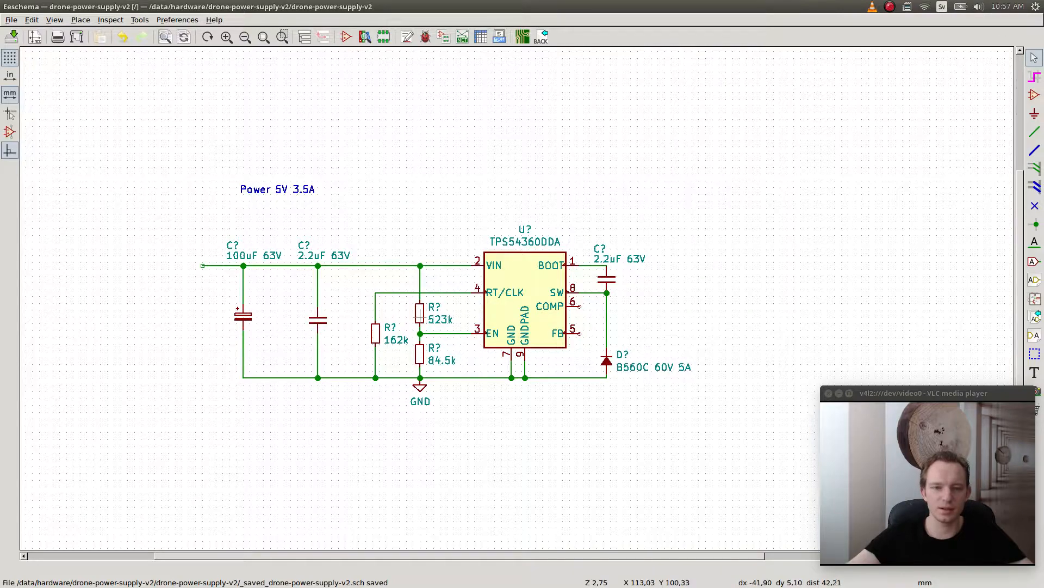
key("c")
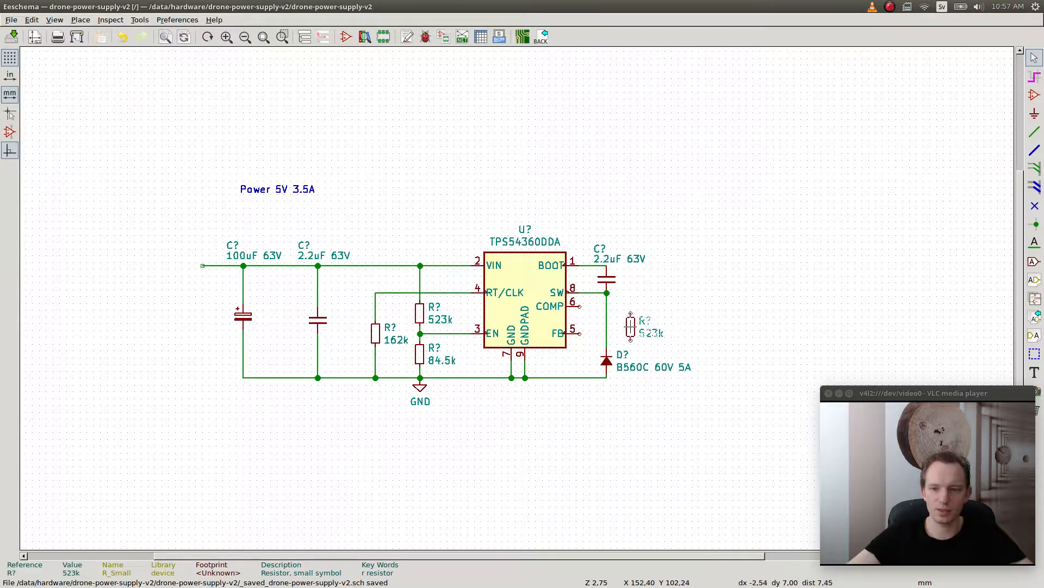
left_click(637, 323)
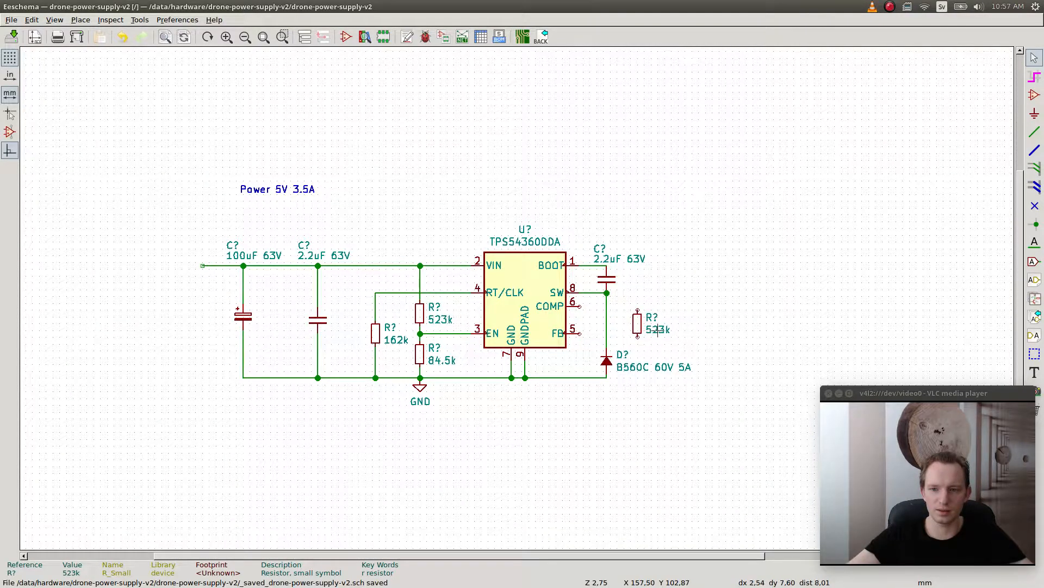
type("v13k")
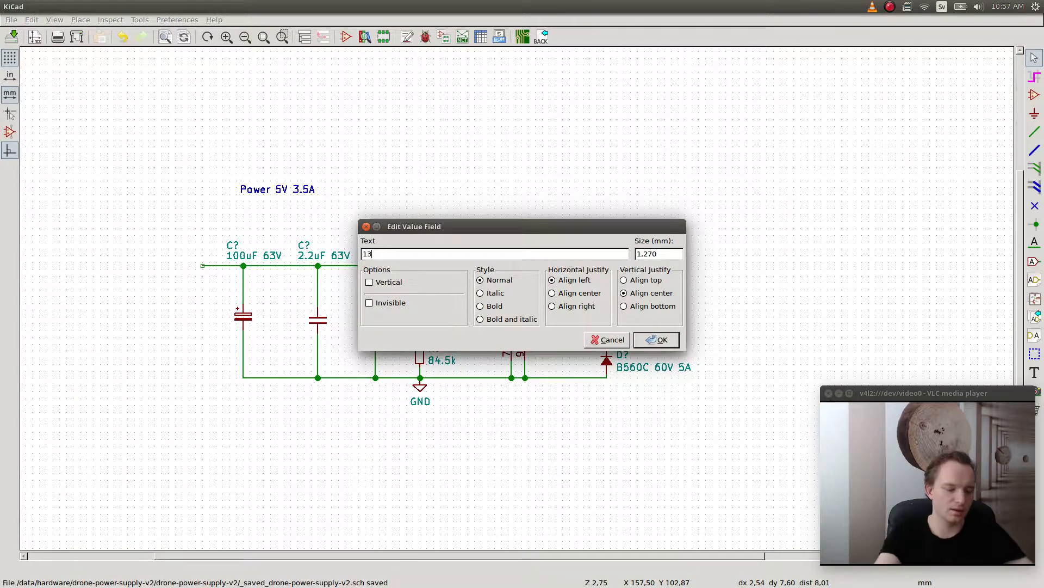
key("Return")
- Copy the 2.2uF input capacitor to the right of the diode, set its value to 6800pF, and move its labels just above the symbol
key("alt+Tab")
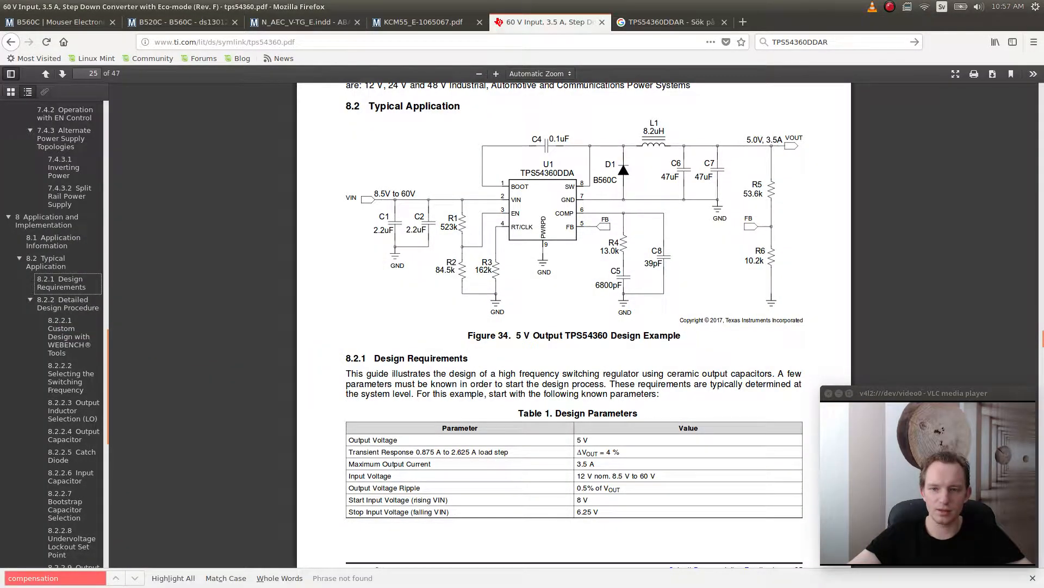
key("alt+Tab")
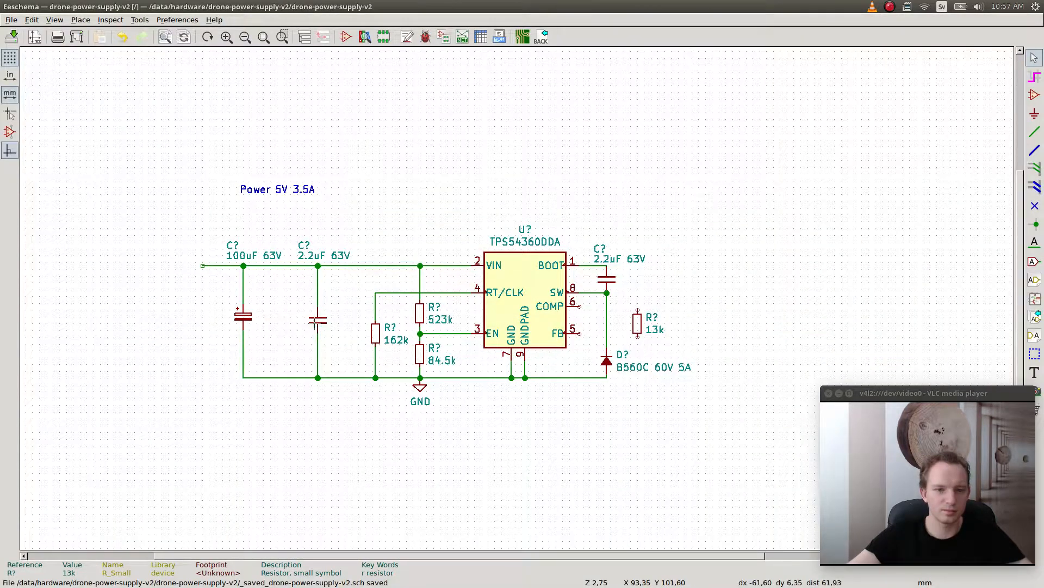
key("c")
left_click(713, 361)
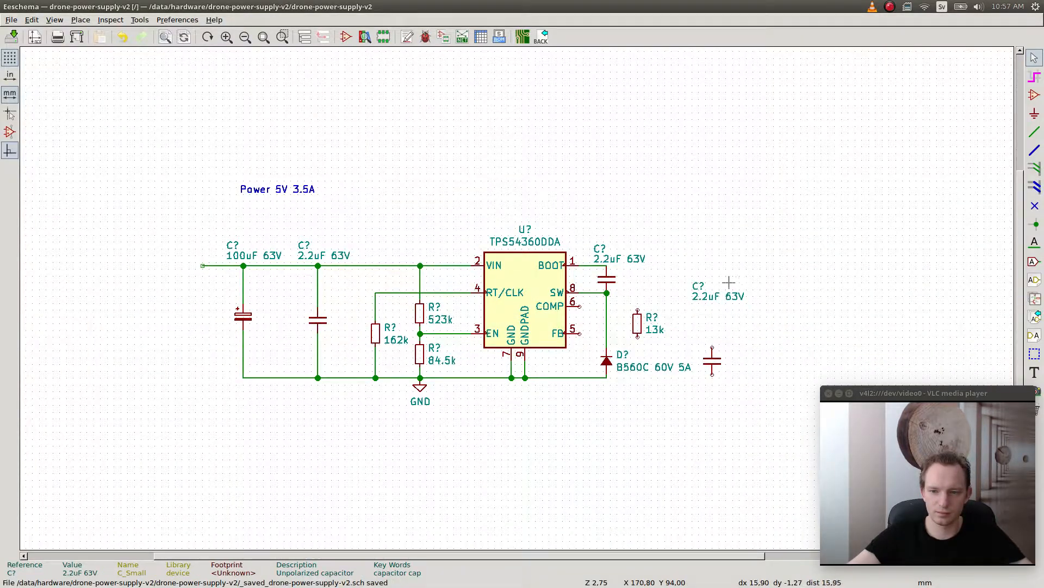
type("v")
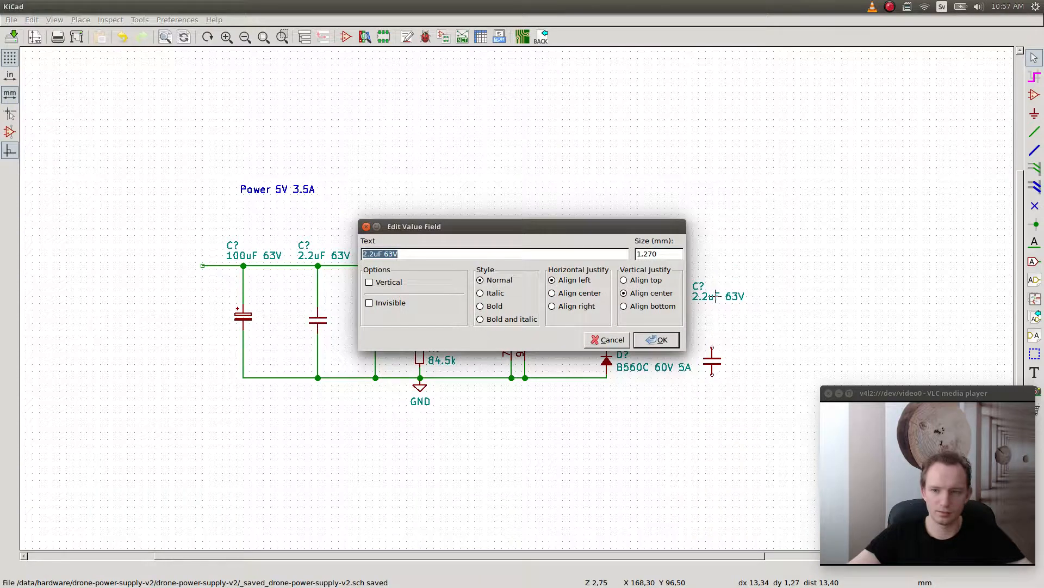
type("6800pF")
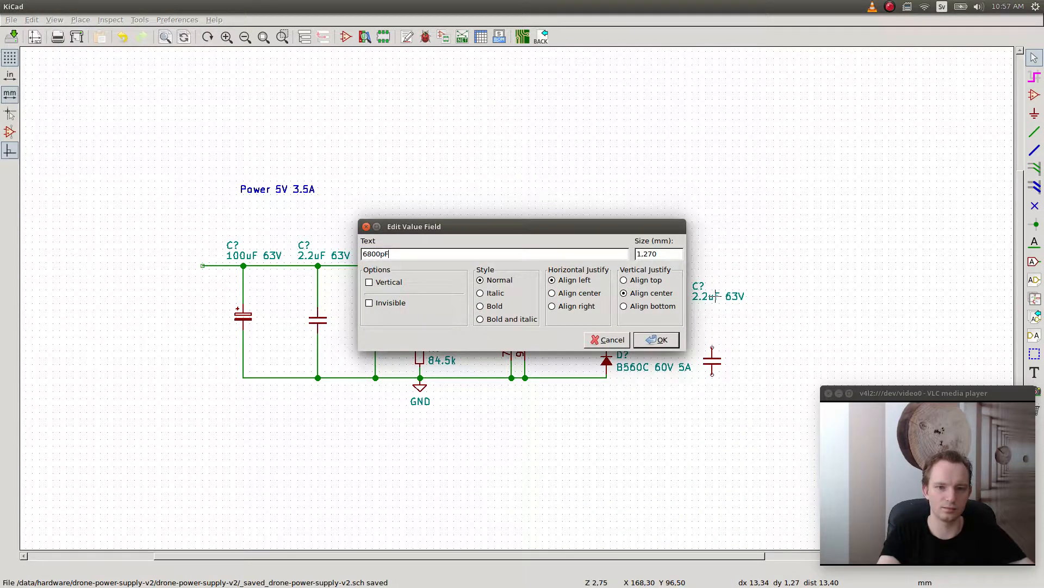
key("Return")
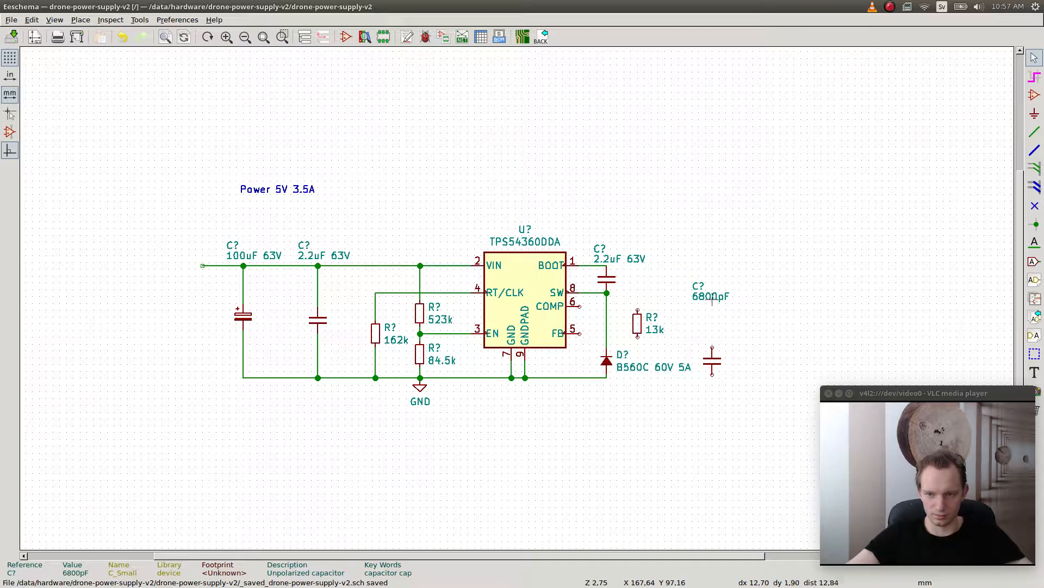
key("m")
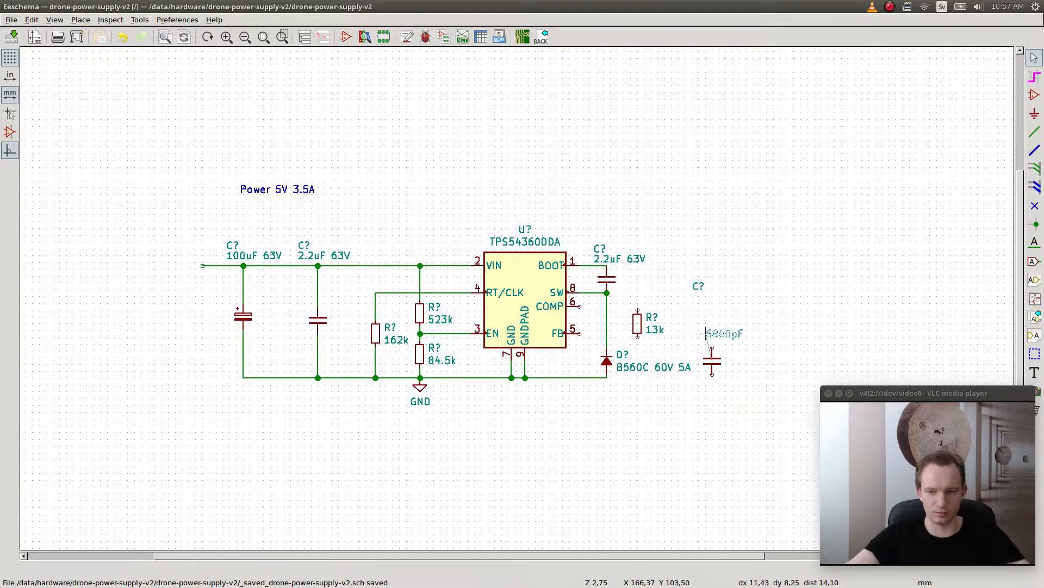
left_click(706, 318)
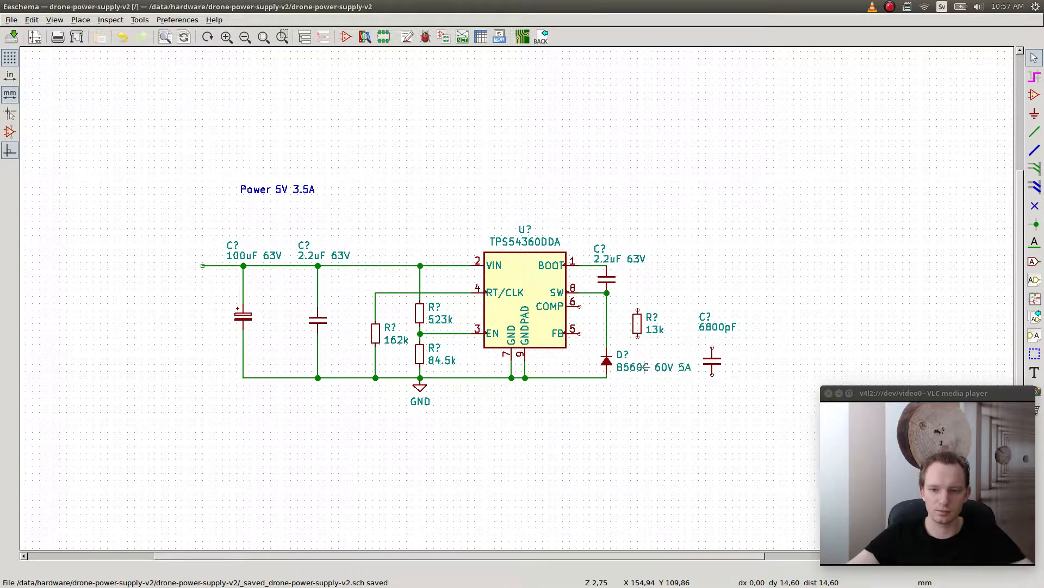
- Move the diode's value and reference labels below the ground line under the diode, with the reference above the value
key("m")
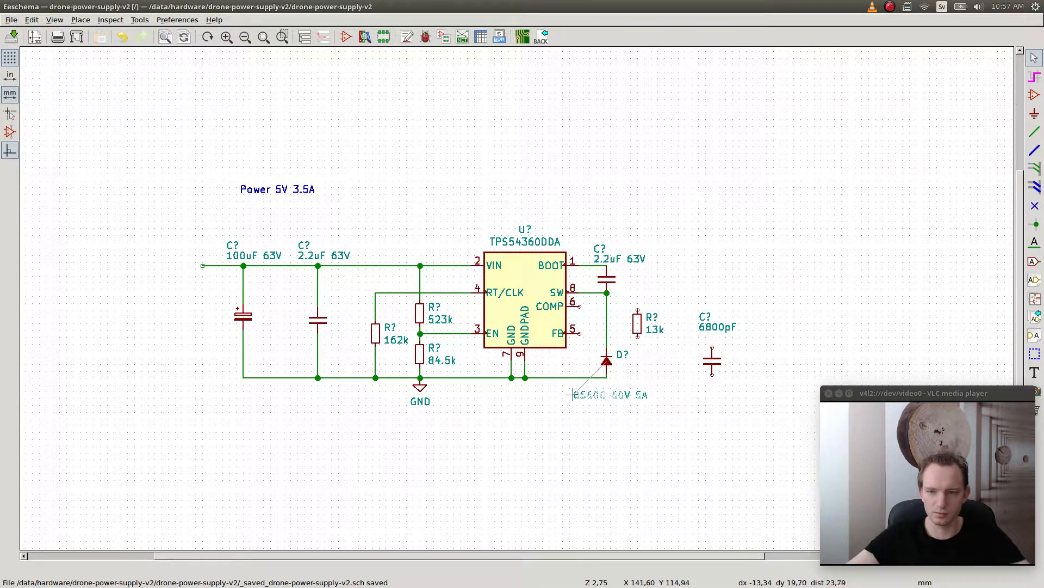
left_click(570, 398)
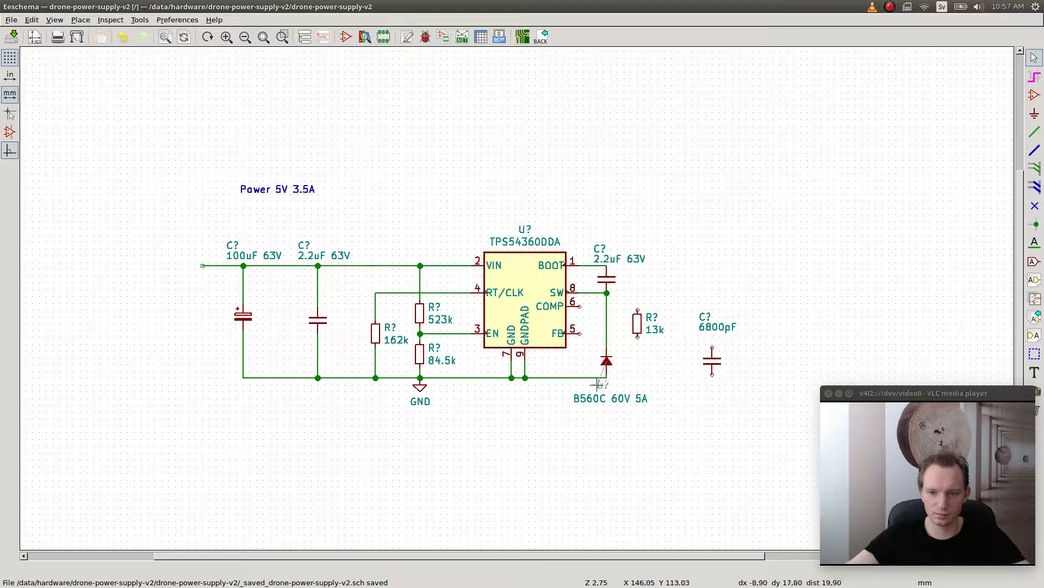
left_click(579, 385)
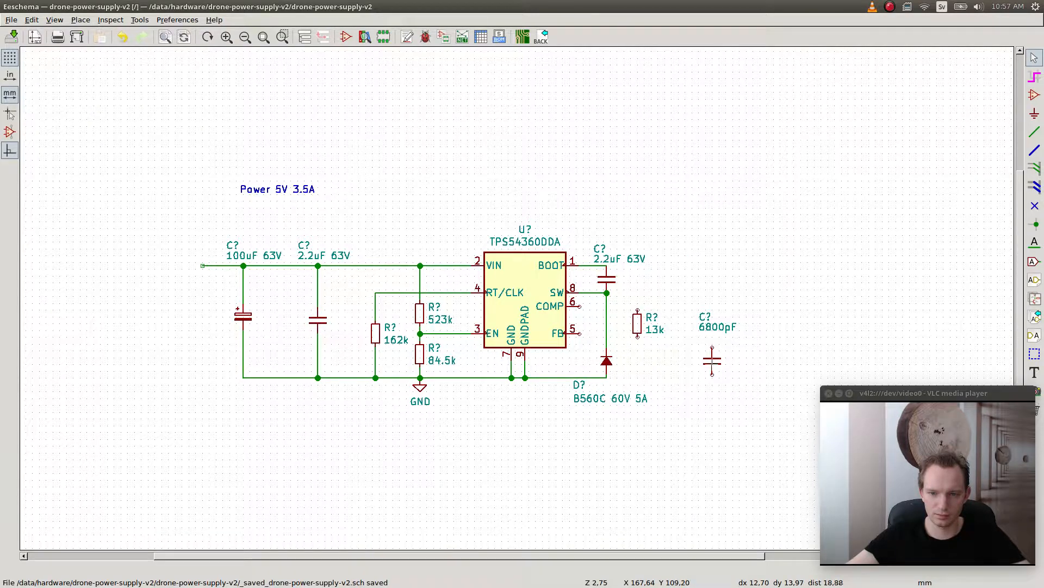
- Place the 6800pF capacitor directly below the 13k resistor and stack its reference and value labels to its right
key("m")
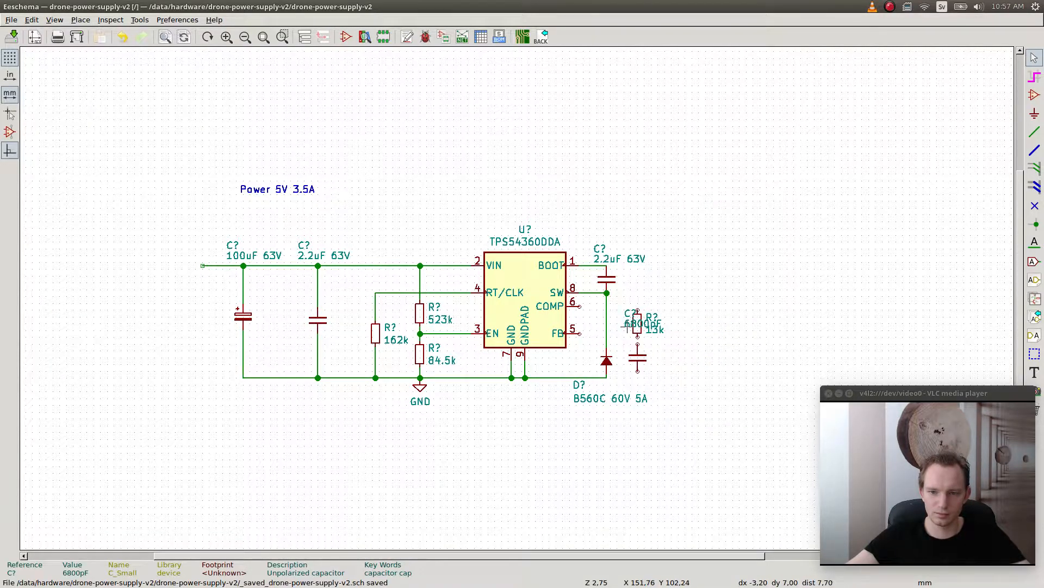
key("m")
left_click(655, 354)
key("m")
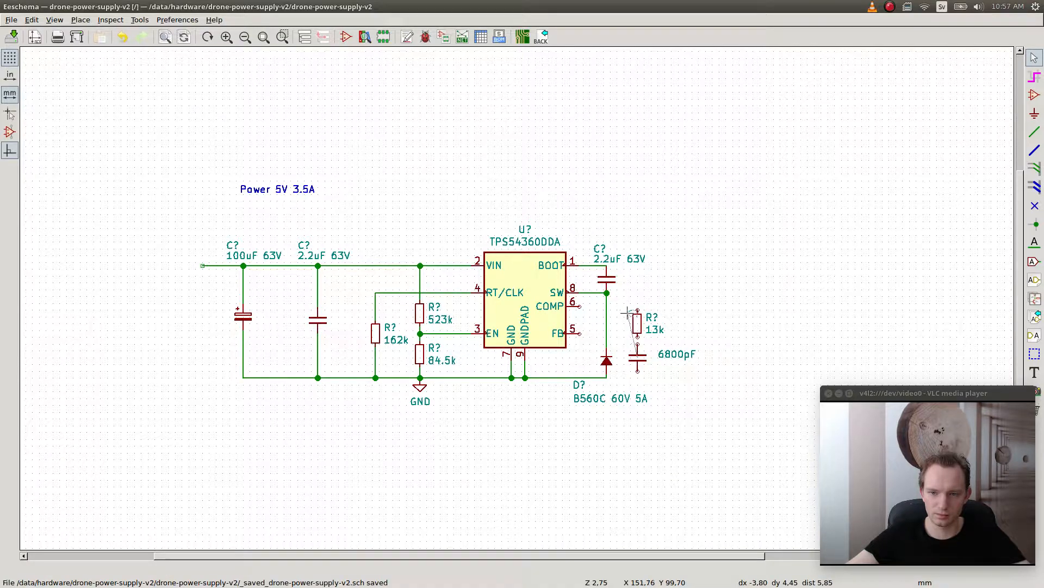
left_click(658, 354)
key("m")
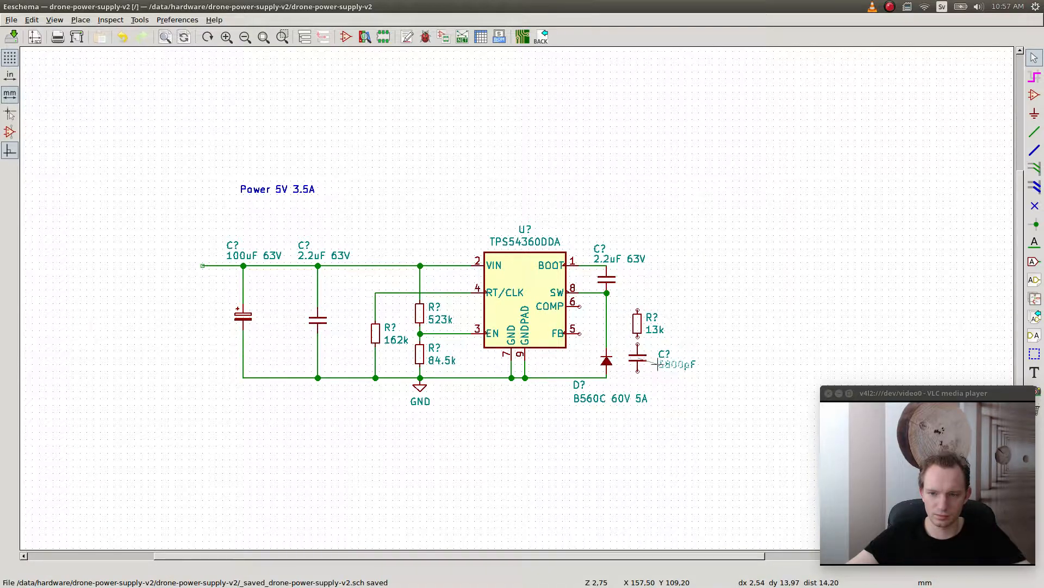
left_click(659, 364)
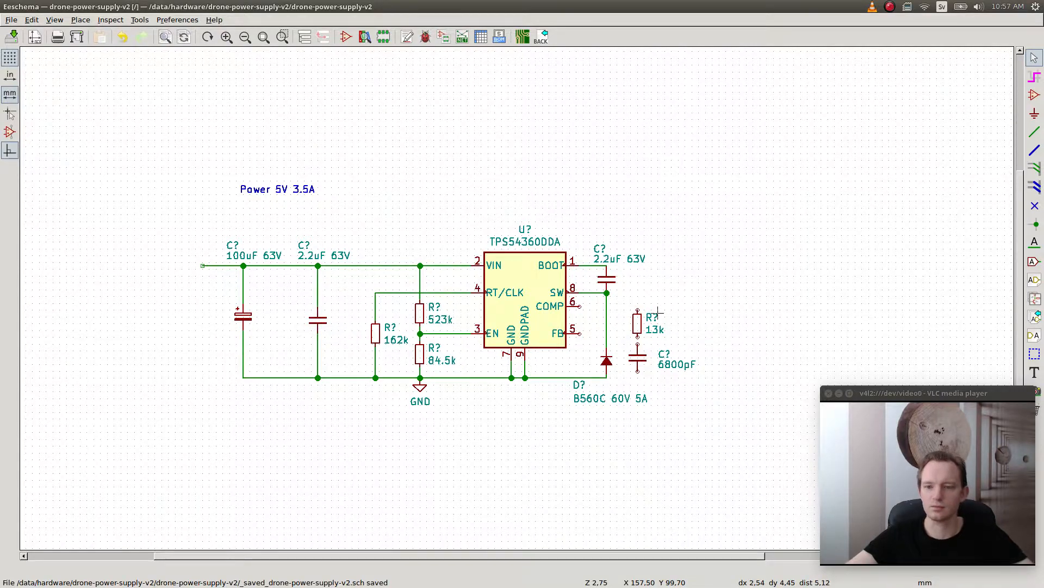
- Copy the 6800pF capacitor, set the copy's value to 39pF, and place it just right of the 13k resistor
key("alt")
key("Escape")
key("c")
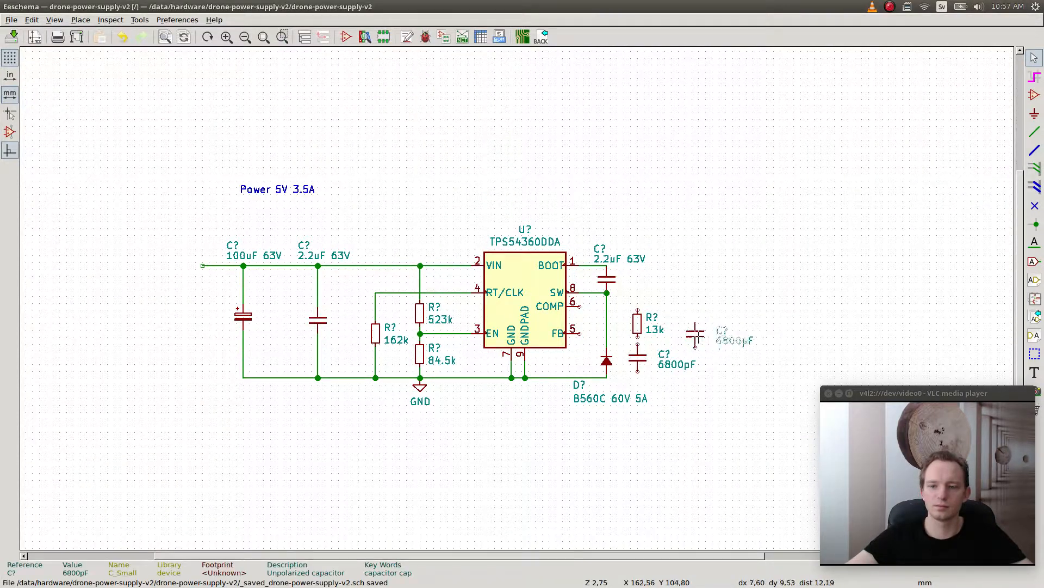
left_click(694, 332)
key("alt+Tab")
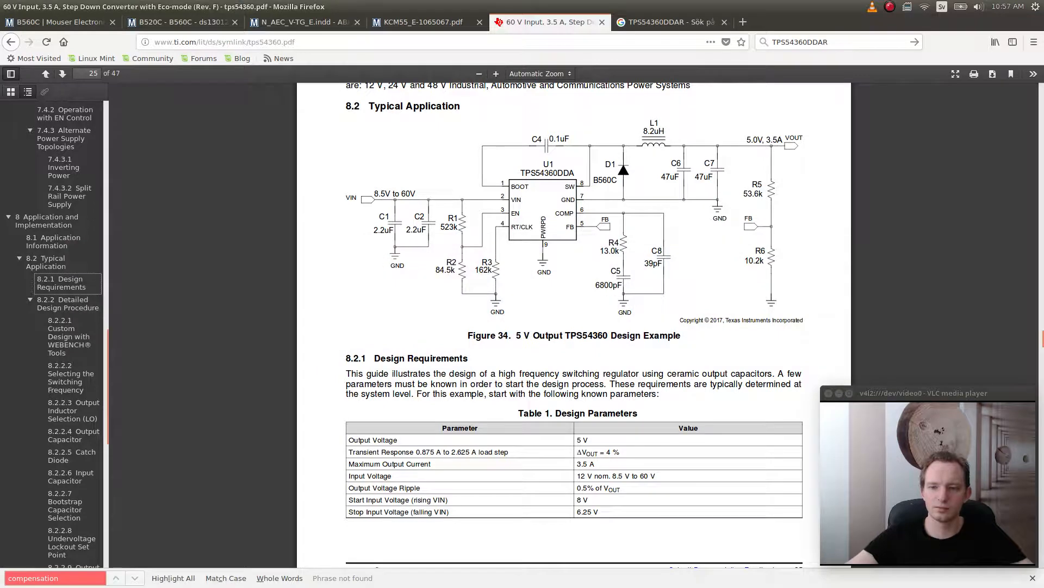
key("alt+Tab")
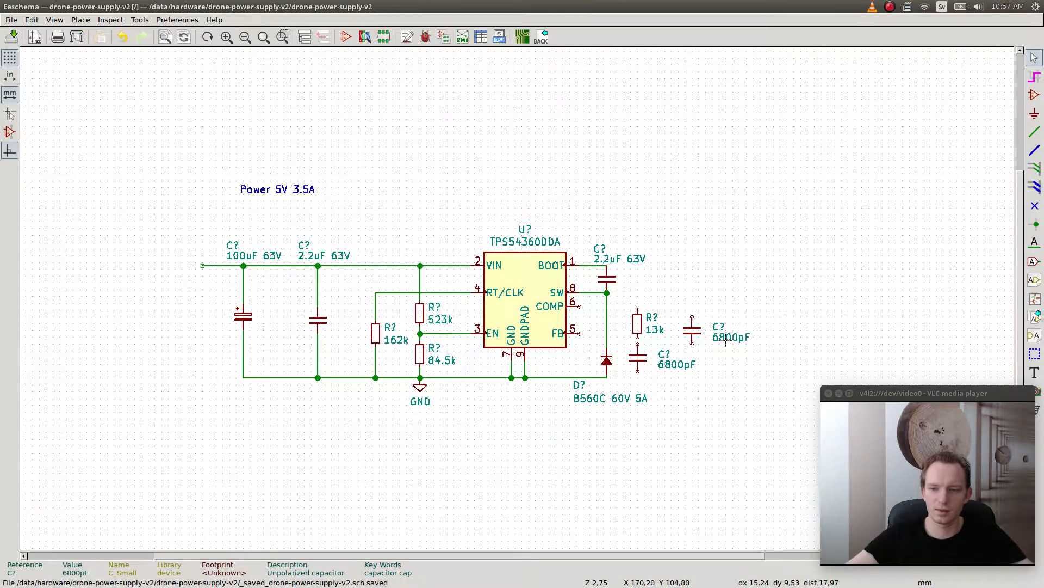
type("v")
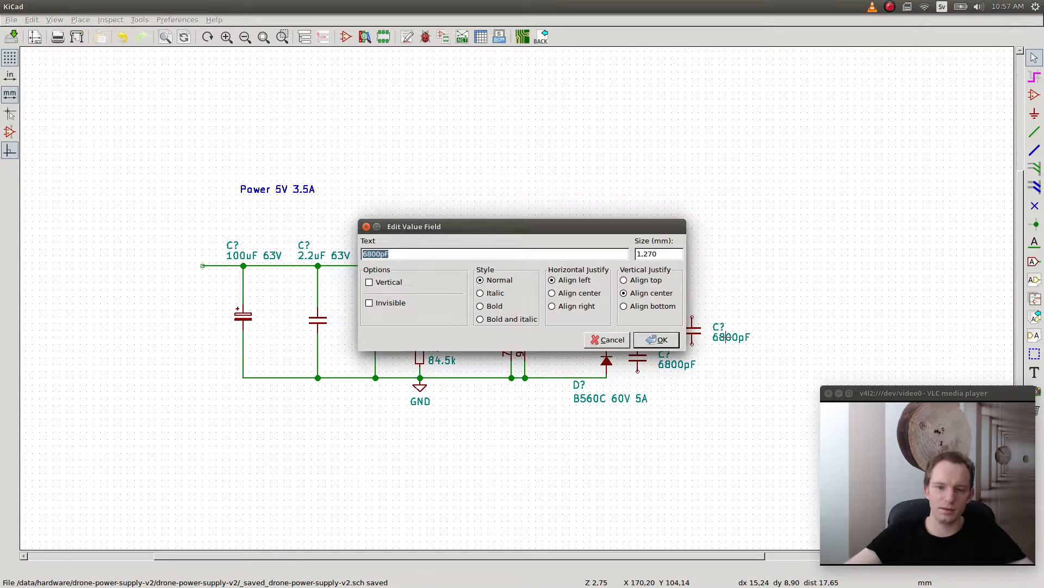
type("39pF")
key("Return")
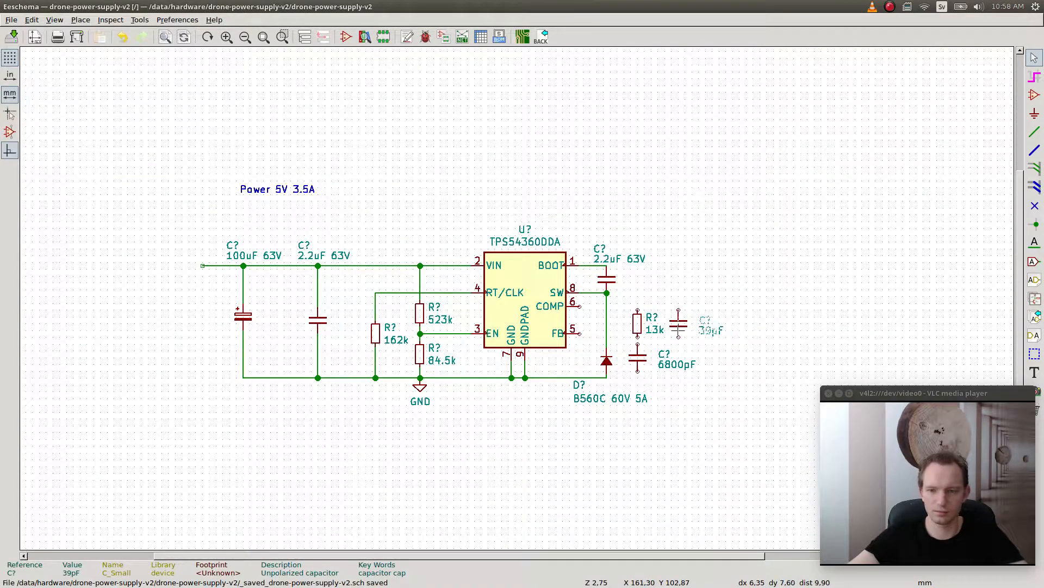
left_click(679, 325)
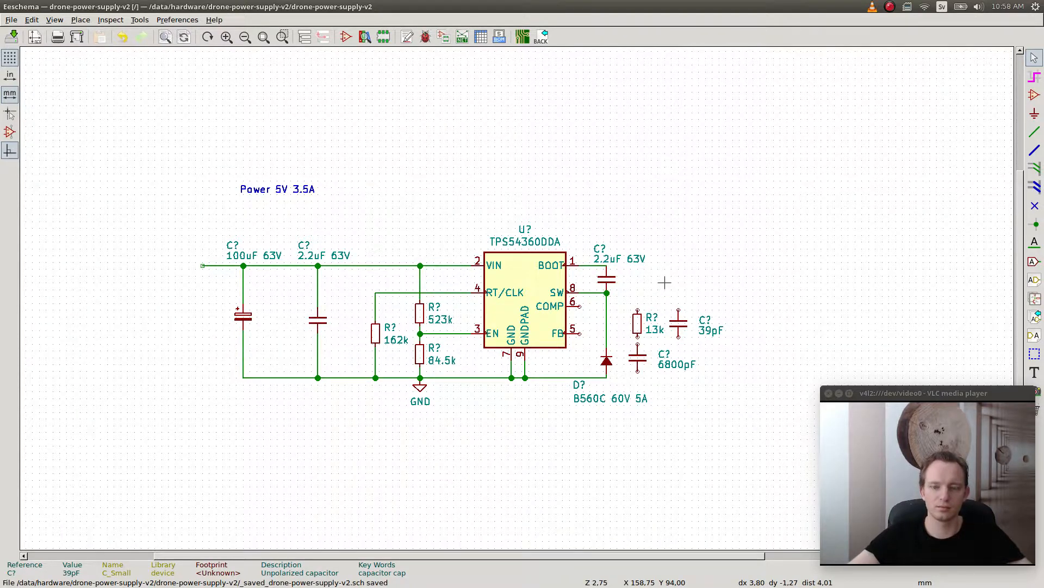
- Following the Figure 34 circuit, wire the COMP pin to the upper ends of the 13k resistor and the 39pF capacitor
key("alt+Tab")
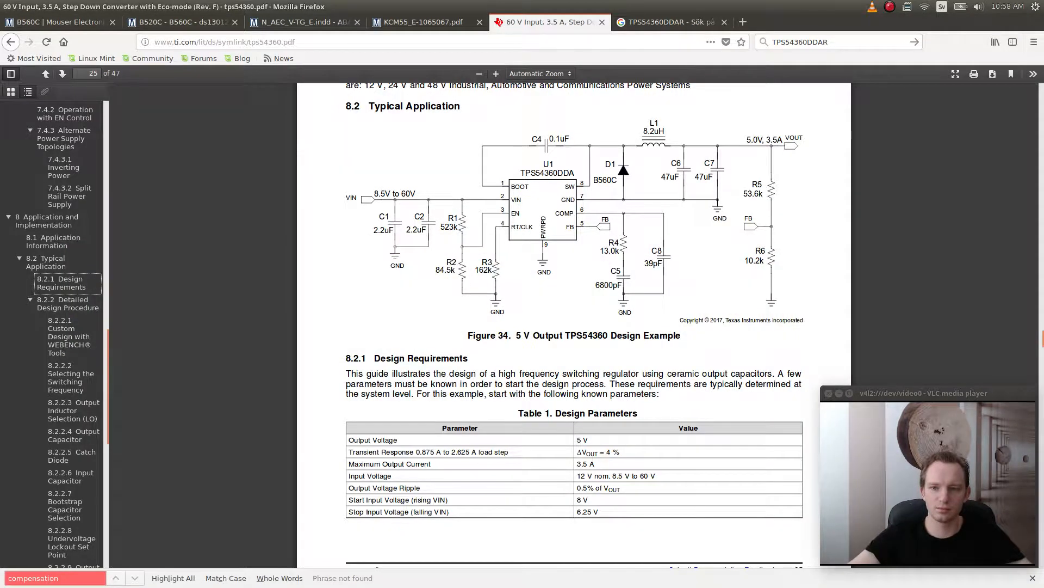
key("alt+Tab")
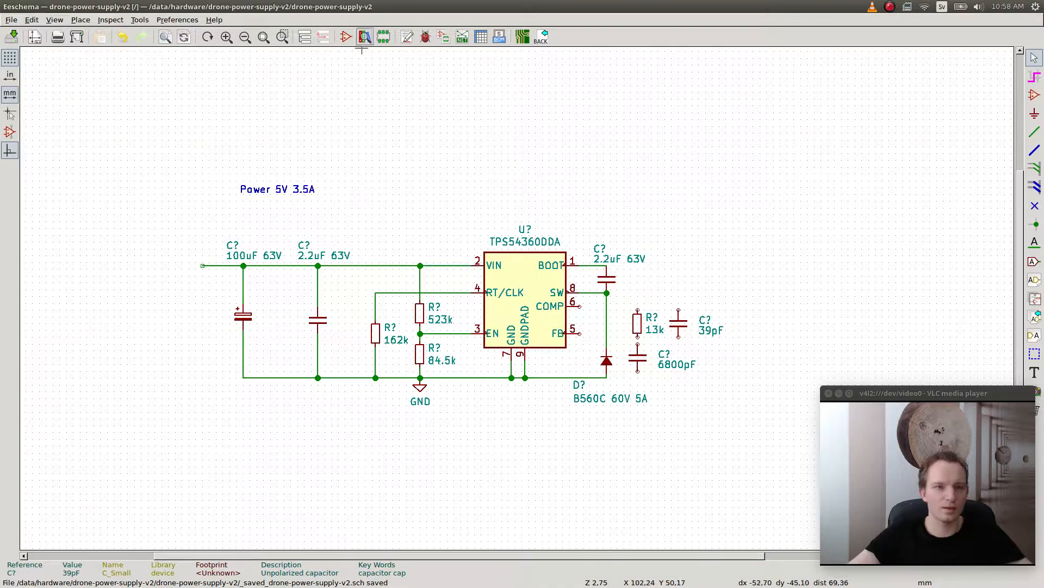
left_click(1035, 132)
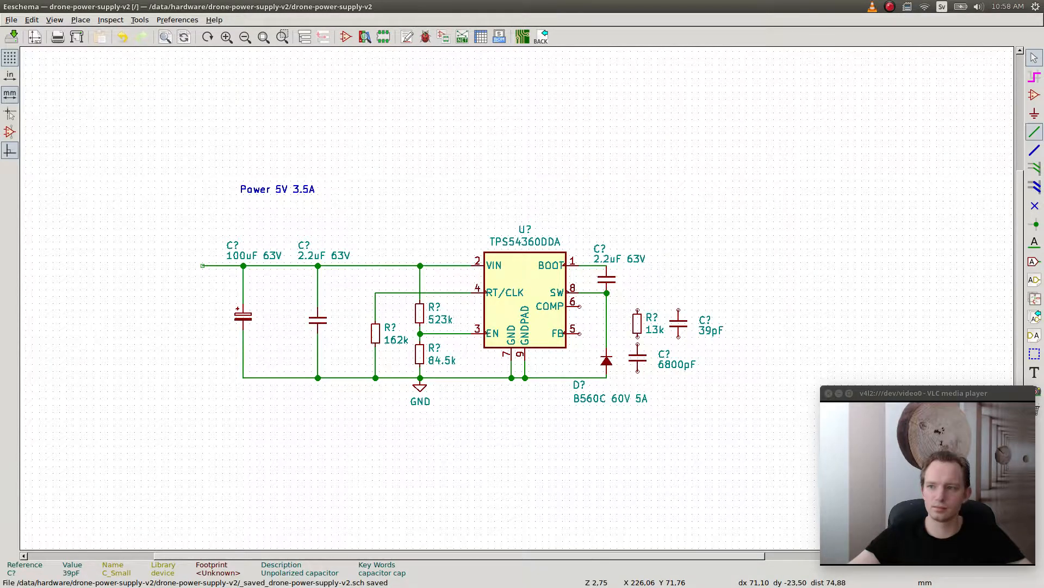
left_click(580, 306)
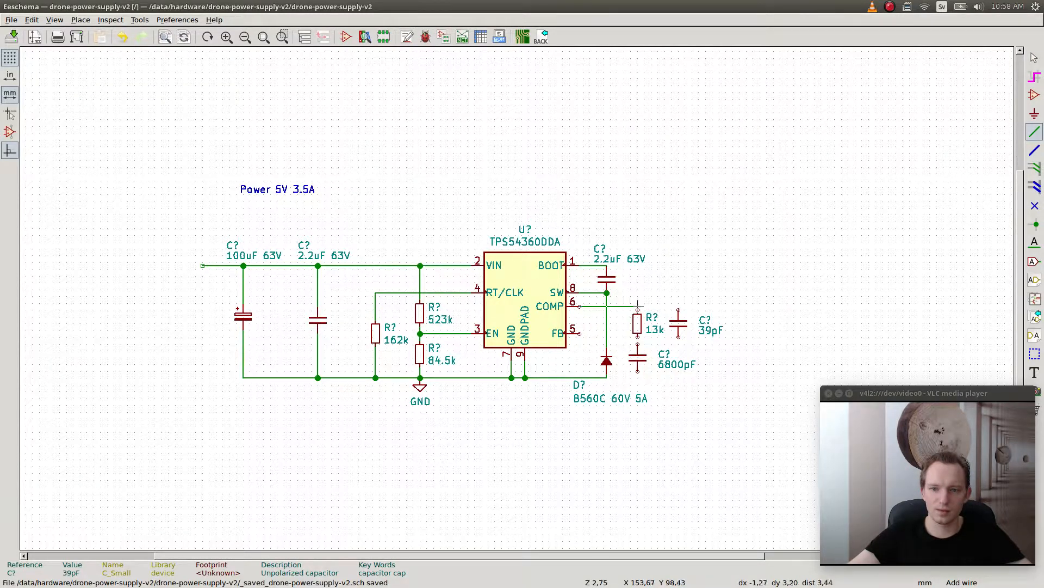
left_click(638, 306)
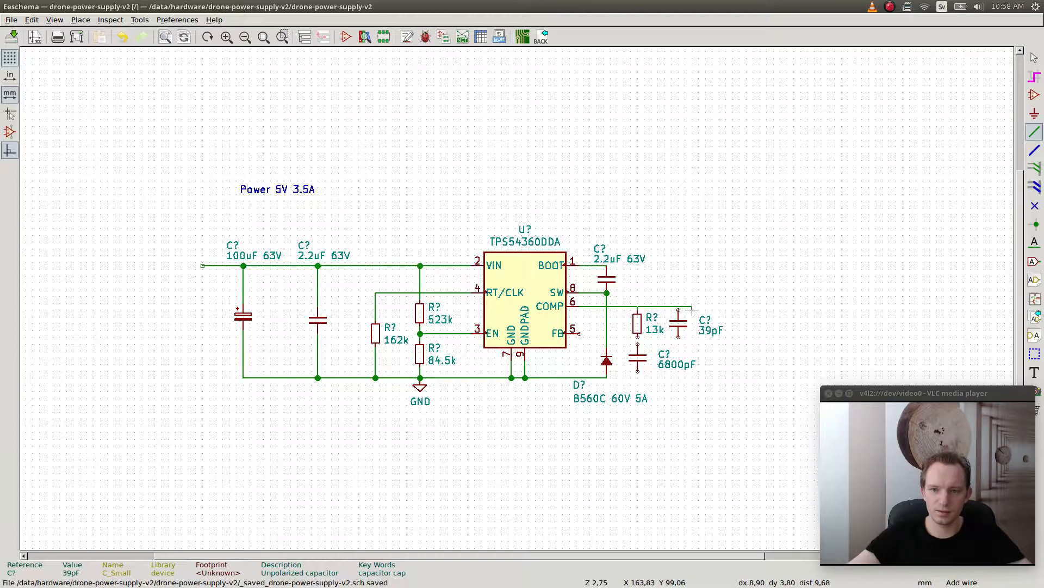
left_click(679, 310)
- Wire the 39pF and 6800pF capacitors to the ground line, with the 13k resistor joined to the 6800pF capacitor
left_click(678, 338)
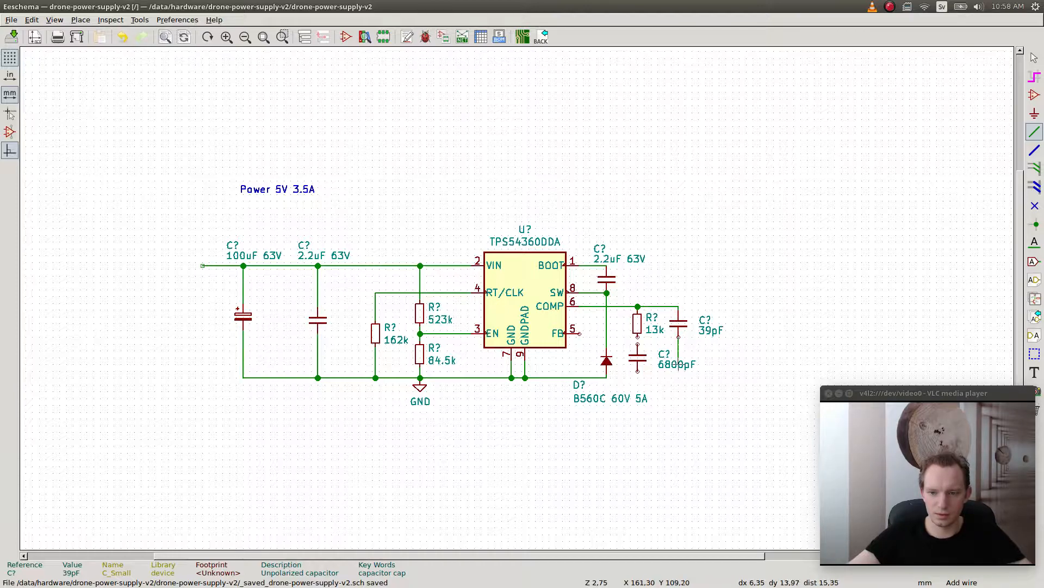
left_click(606, 377)
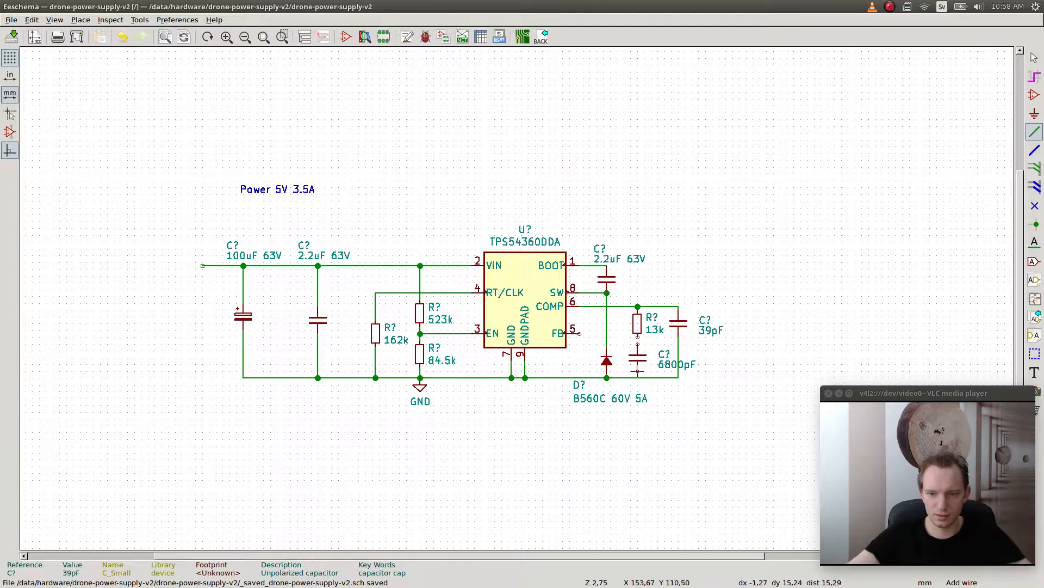
left_click(638, 377)
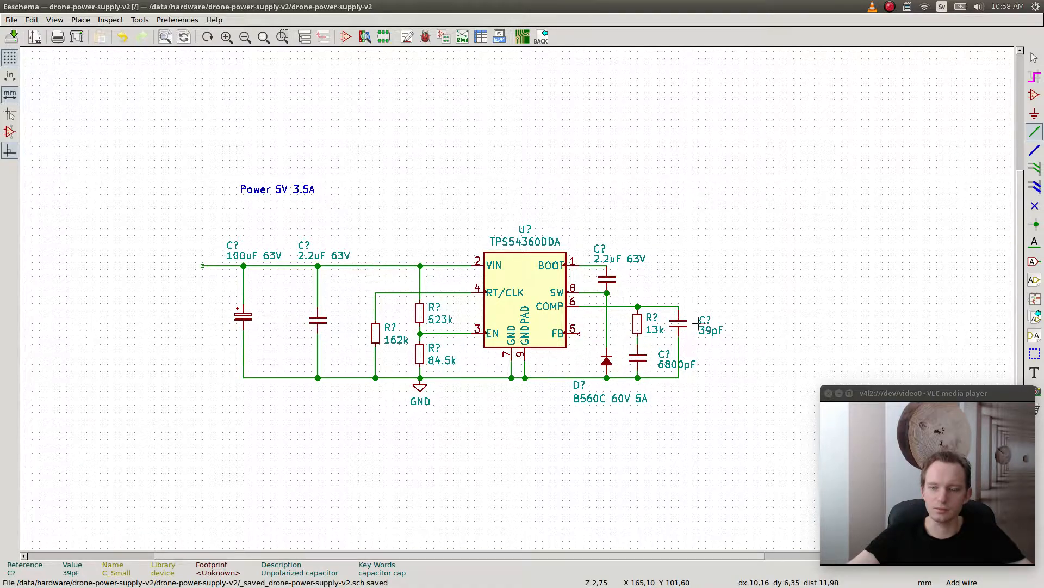
key("Escape")
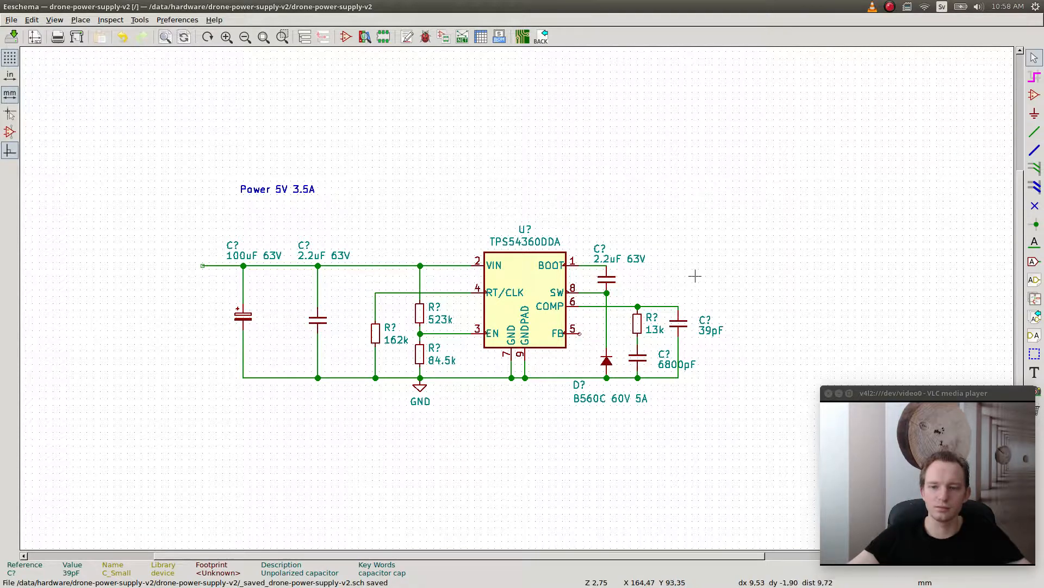
- Shift the 6800pF capacitor's reference and value labels closer to its symbol
left_click(664, 353)
key("m")
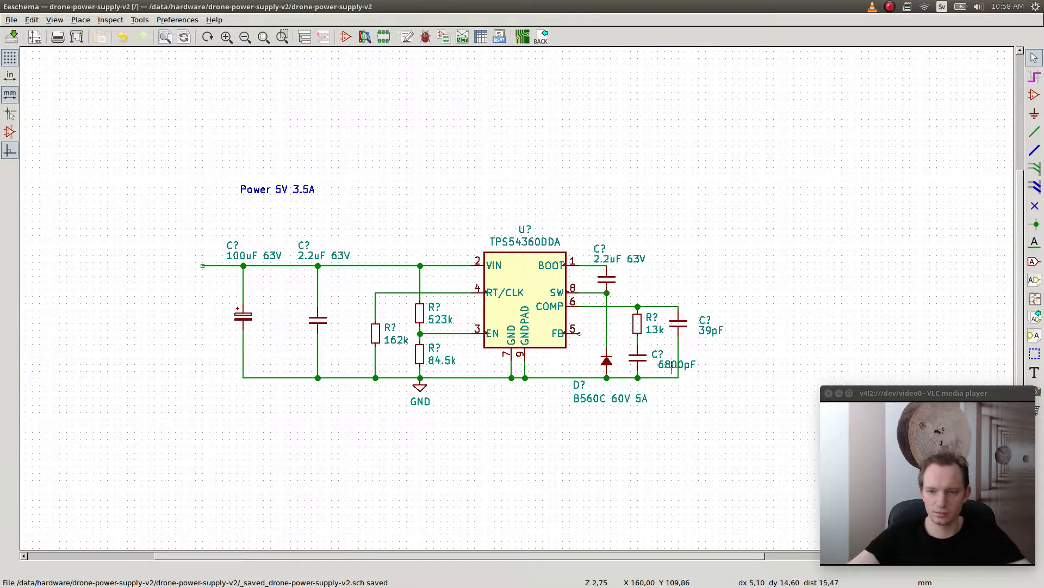
key("m")
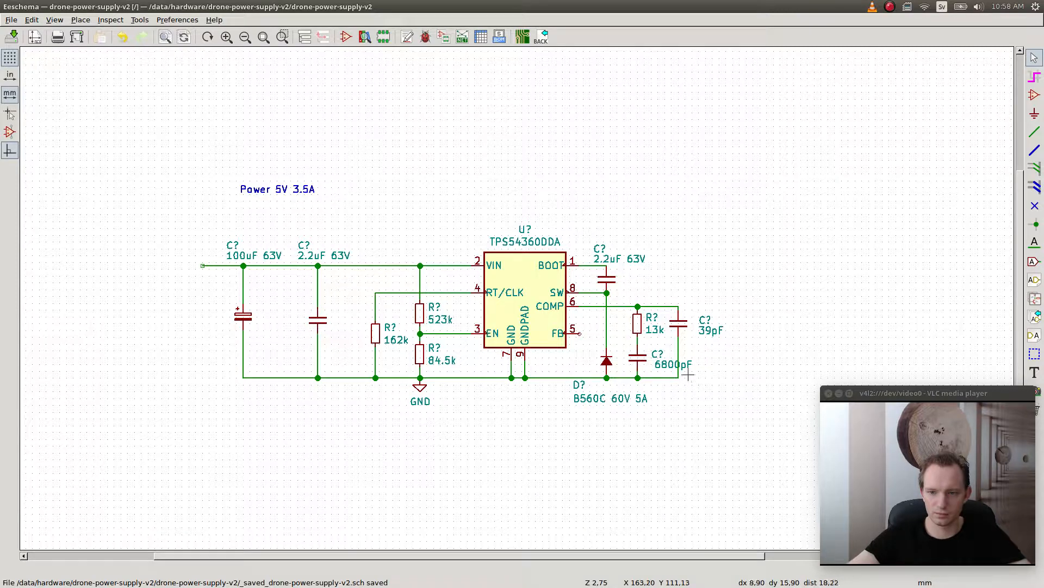
left_click(651, 364)
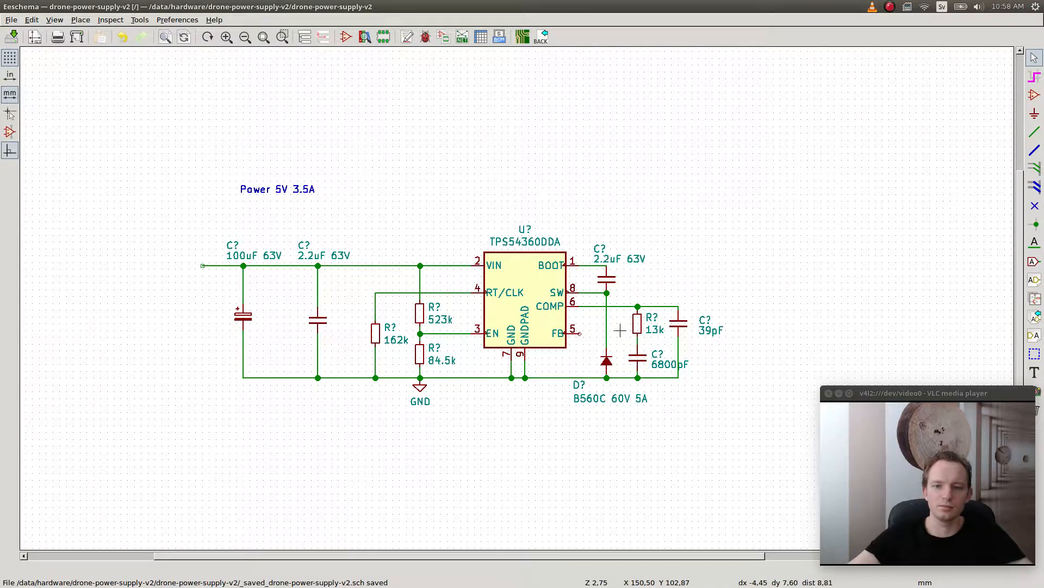
- Compare the schematic with Figure 34 and read datasheet section 8.2.2.9, Output Voltage and Feedback Resistors Selection, including the R5 calculation
key("alt+Tab")
key("alt+Tab")
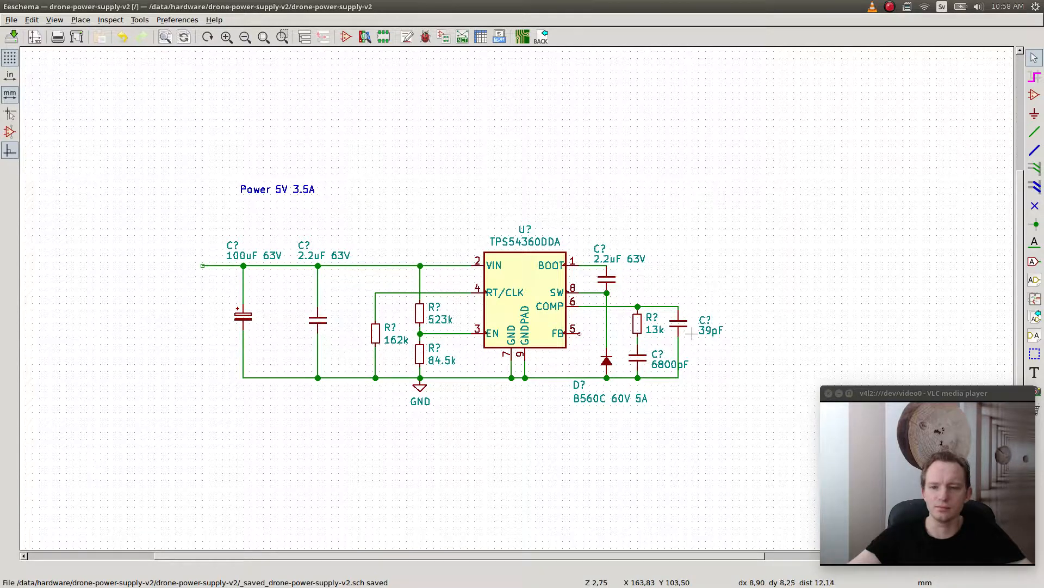
key("alt+Tab")
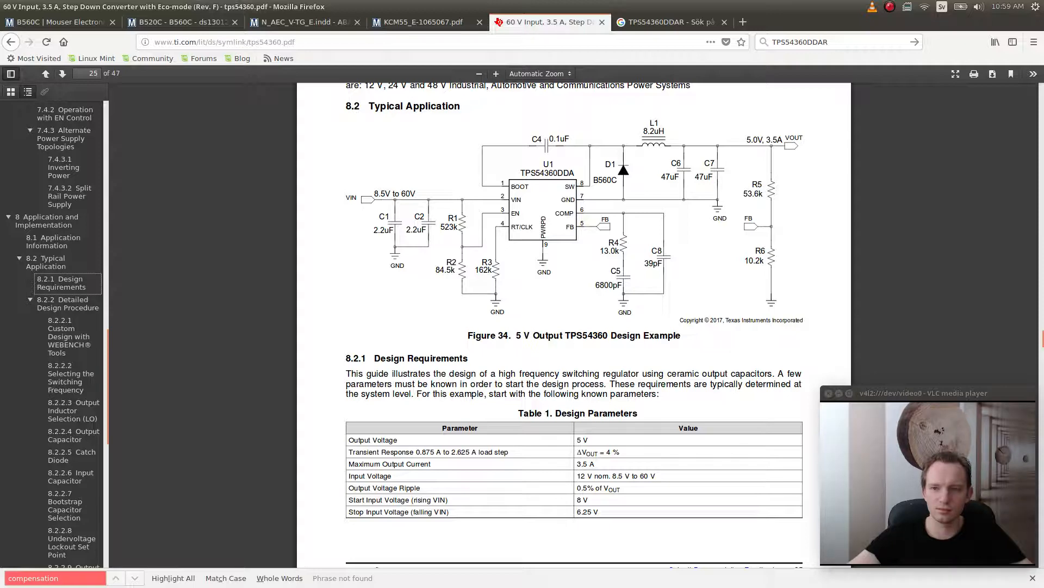
key("alt+Tab")
key("alt+Tab")
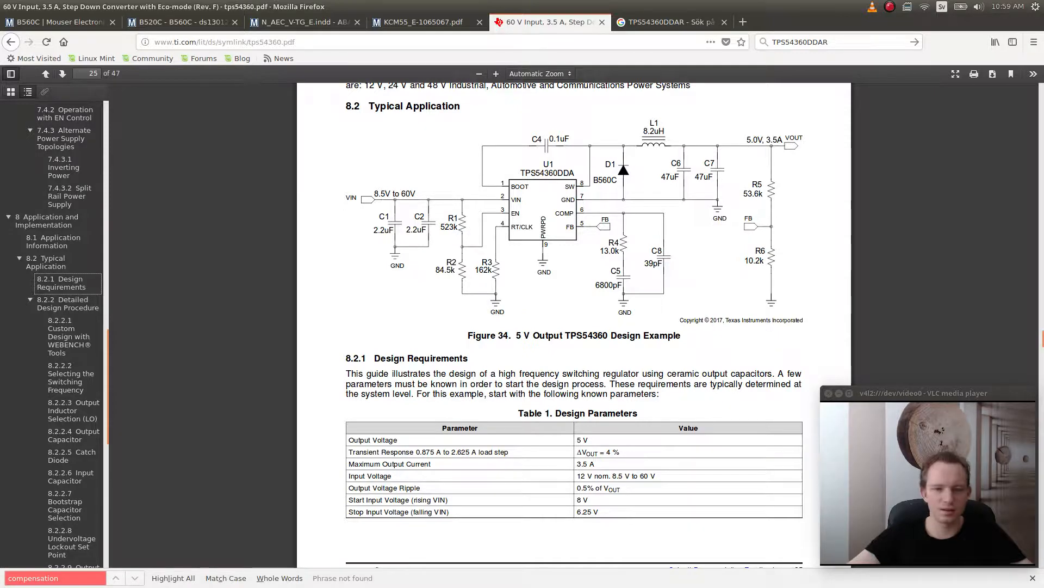
scroll(55, 345, "down", 15)
scroll(71, 327, "up", 5)
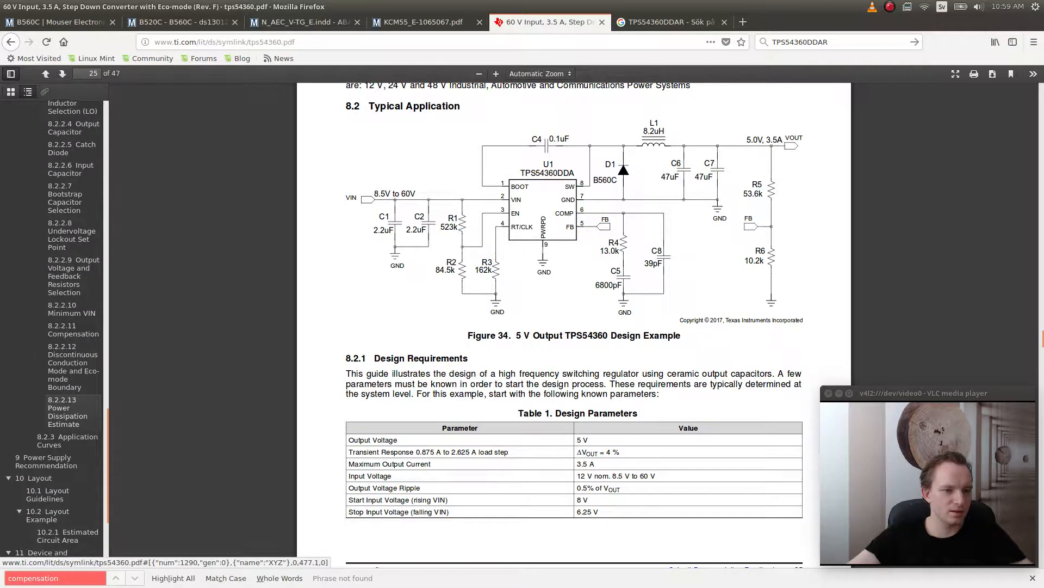
left_click(70, 277)
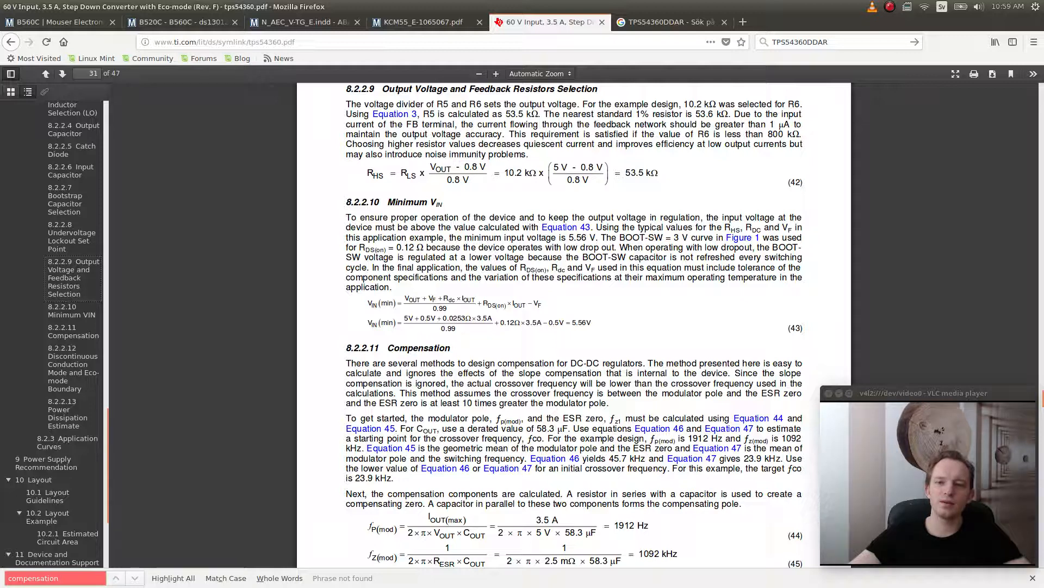
left_click_drag(626, 173, 643, 172)
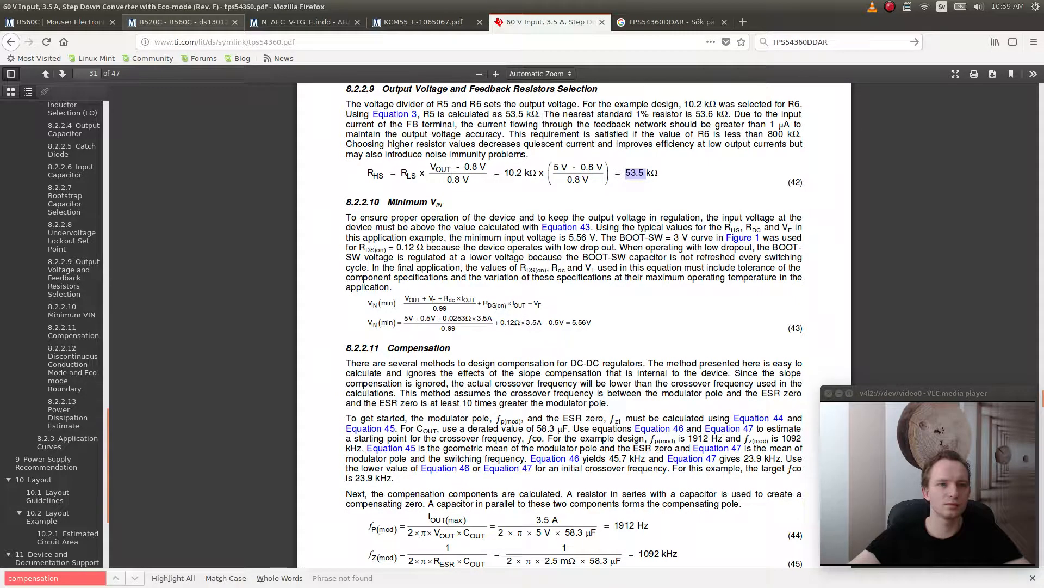
- Search Mouser for "10.2k 0603" and look through the resistor results
left_click(60, 21)
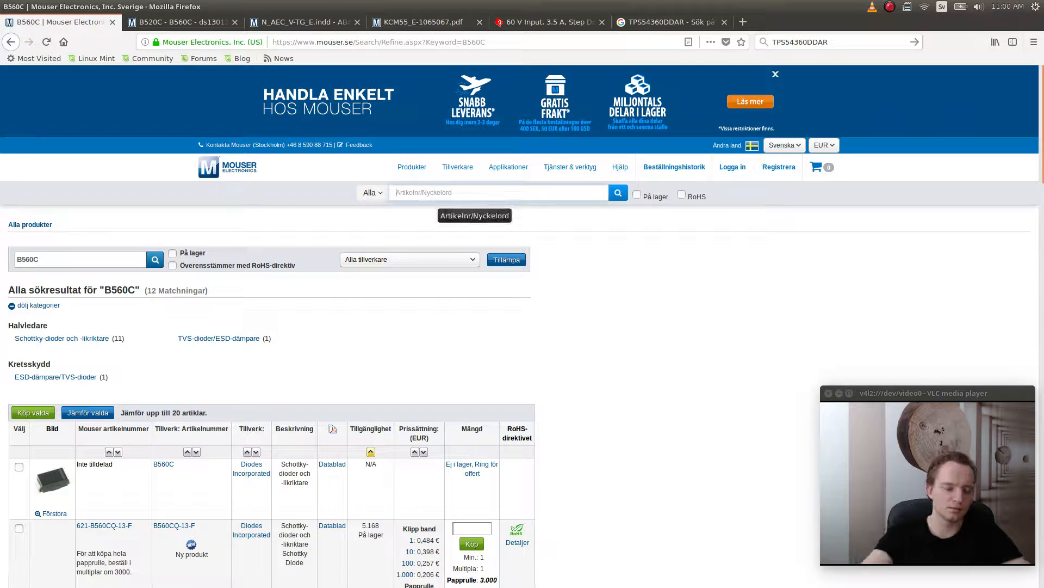
left_click(446, 193)
type("10.2k 0")
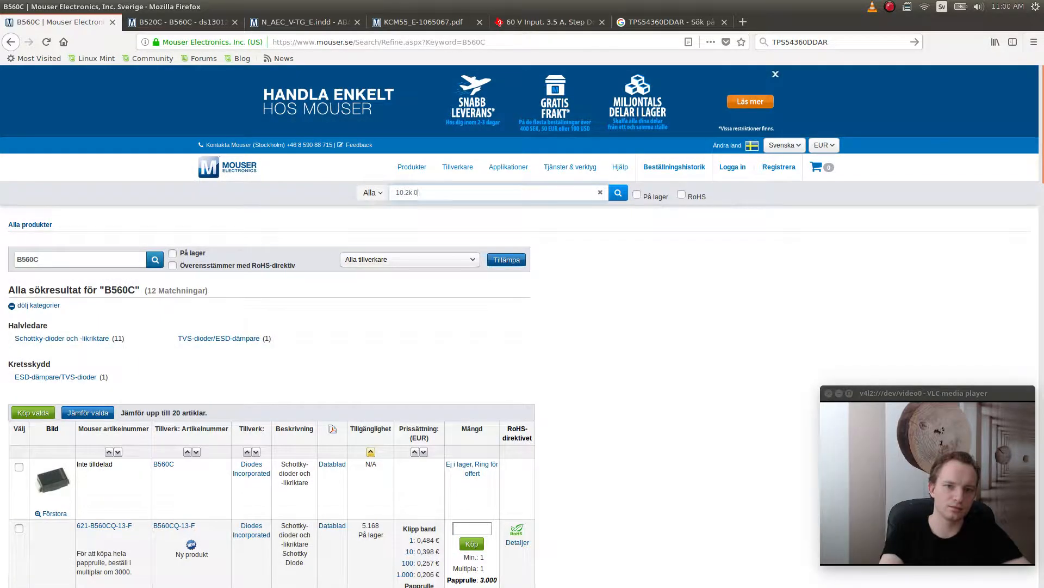
type("603")
key("Return")
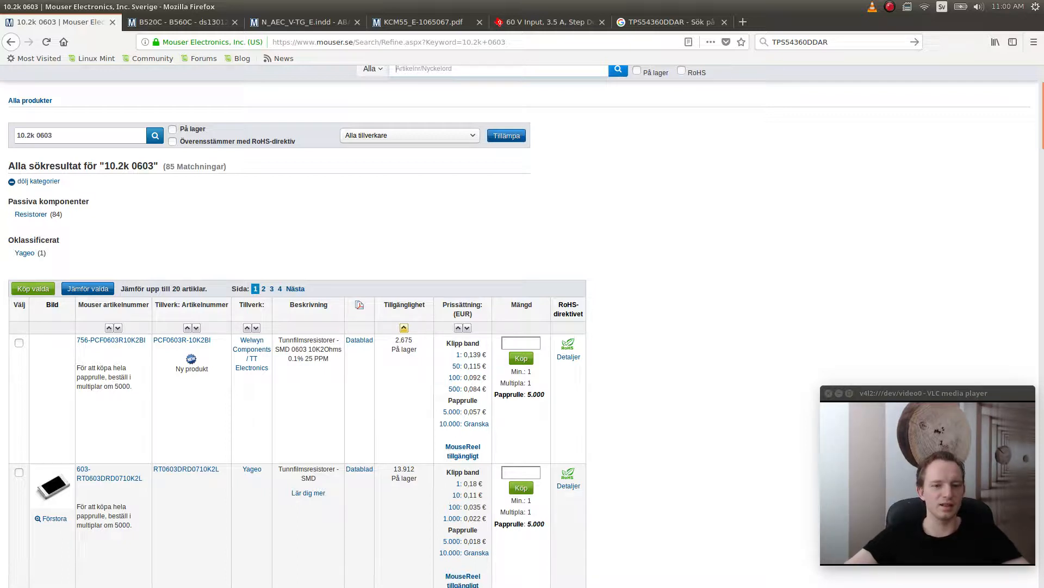
scroll(297, 327, "down", 2)
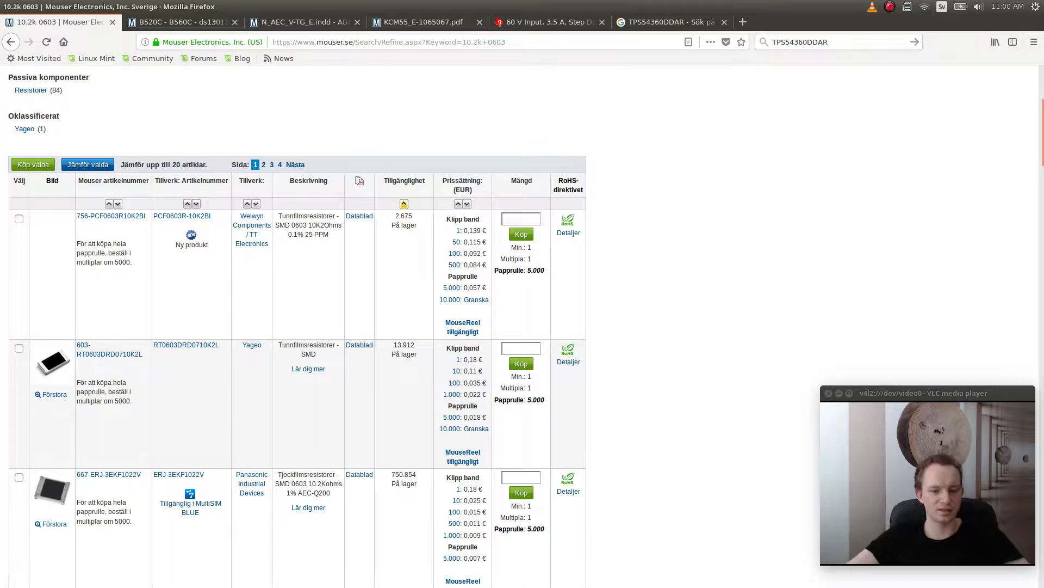
- Copy the manufacturer part number ERJ-3EKF1022V and compare it with the other 10.2k 0603 resistors in the results
scroll(297, 326, "down", 2)
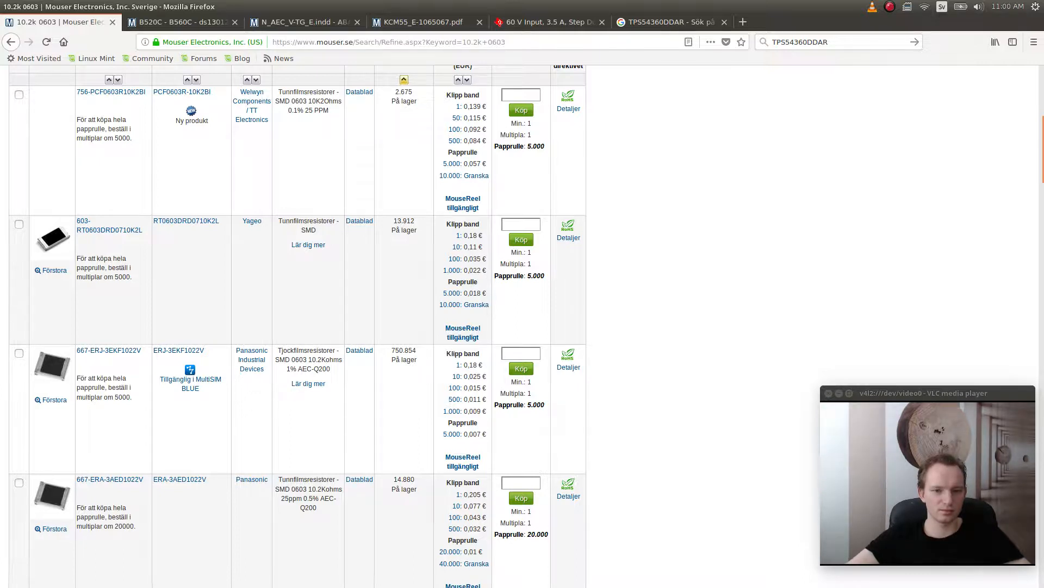
left_click_drag(206, 351, 153, 351)
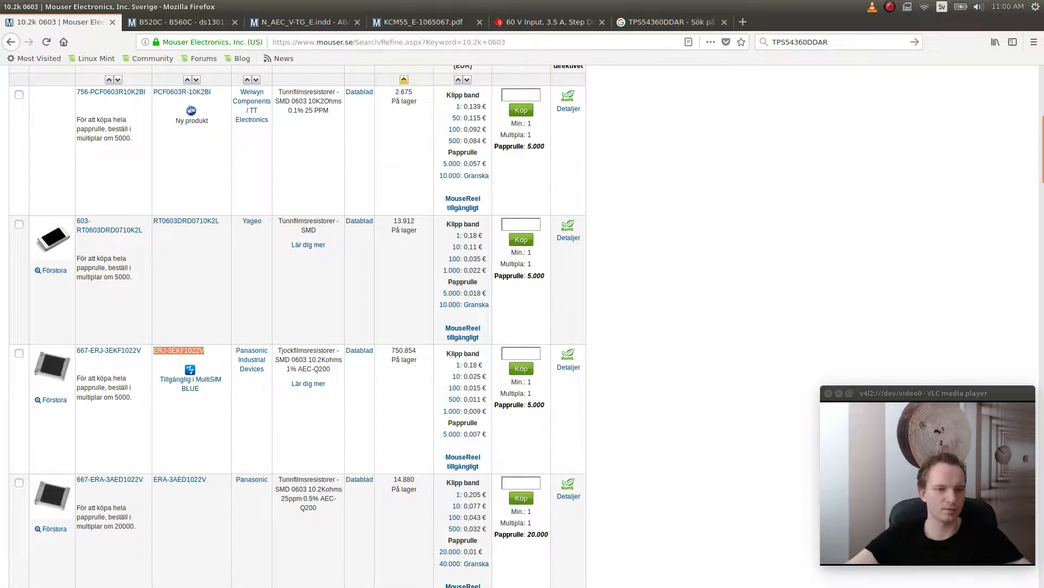
scroll(297, 327, "up", 5)
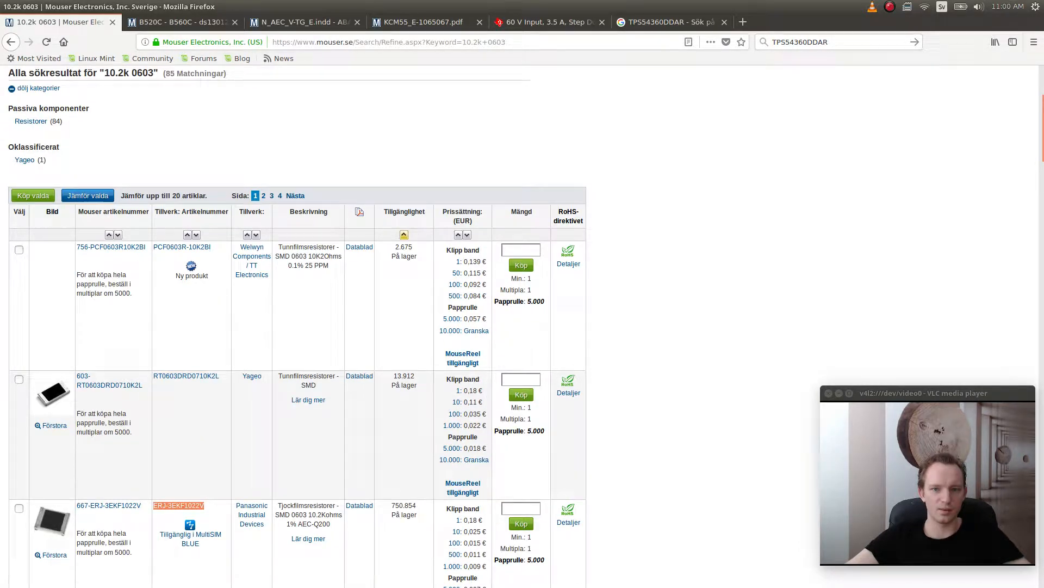
scroll(297, 326, "down", 7)
scroll(297, 326, "up", 6)
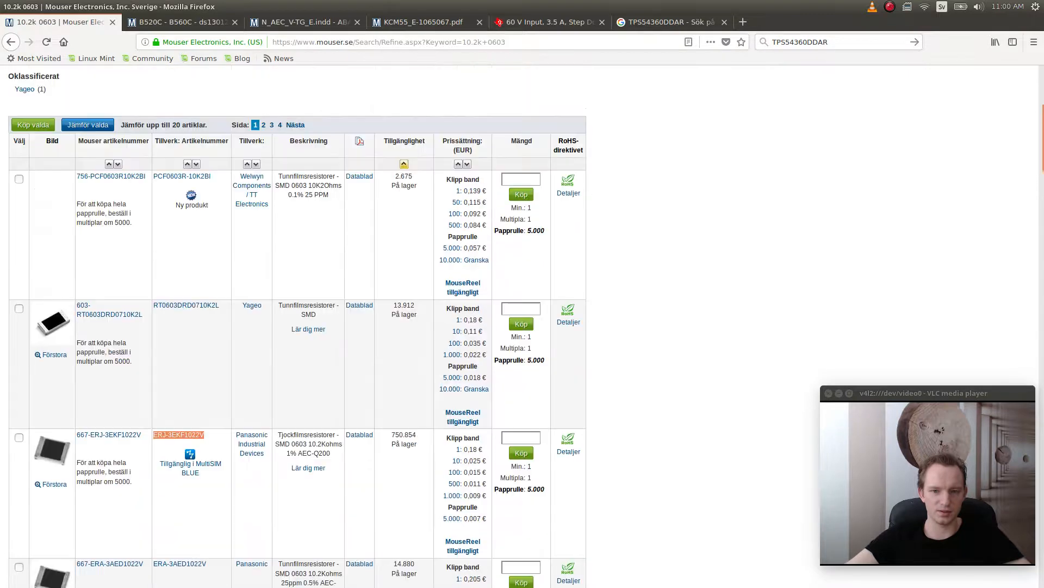
scroll(297, 326, "down", 7)
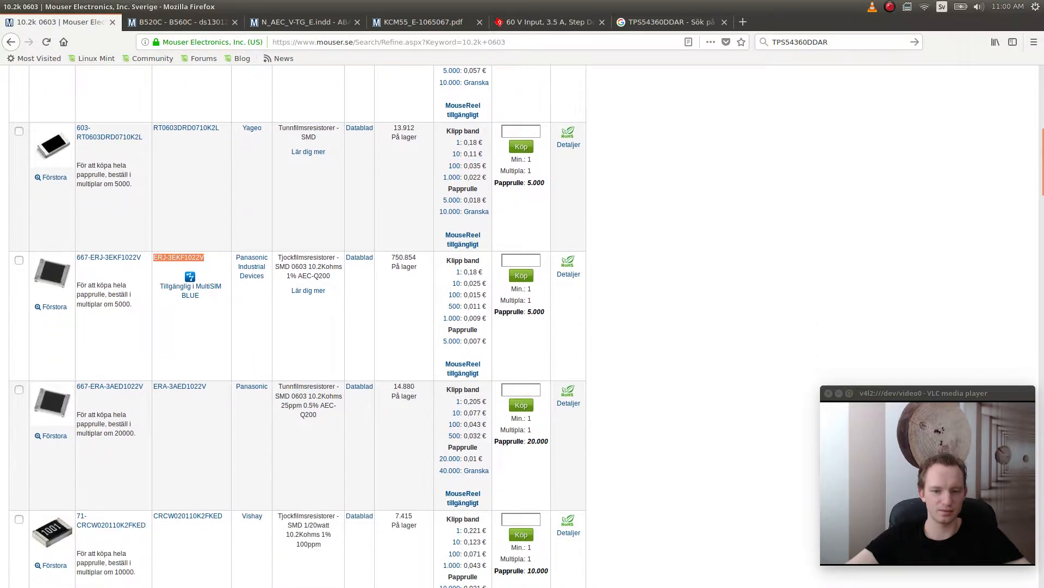
scroll(297, 327, "down", 11)
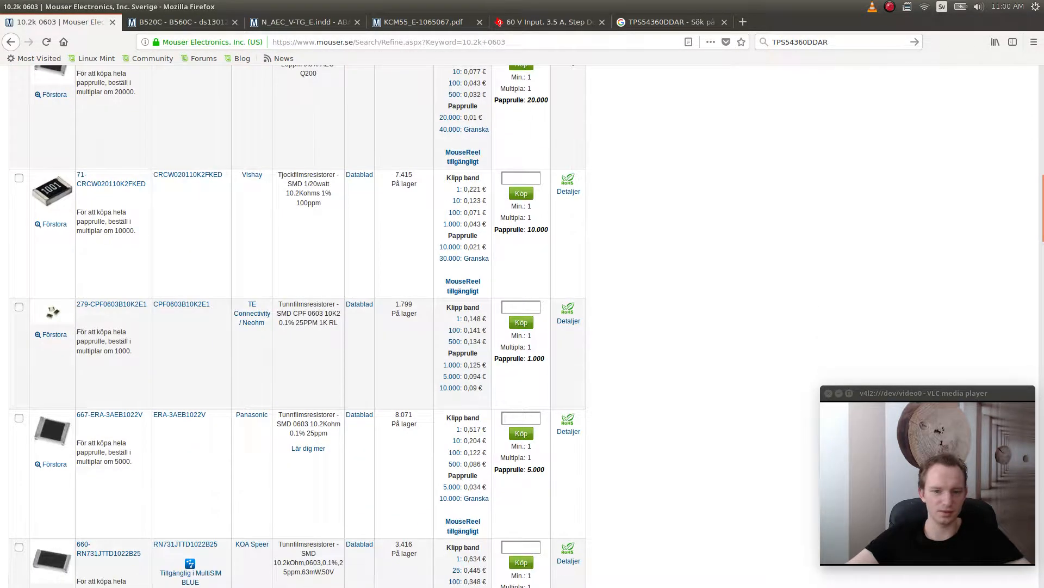
scroll(297, 327, "down", 5)
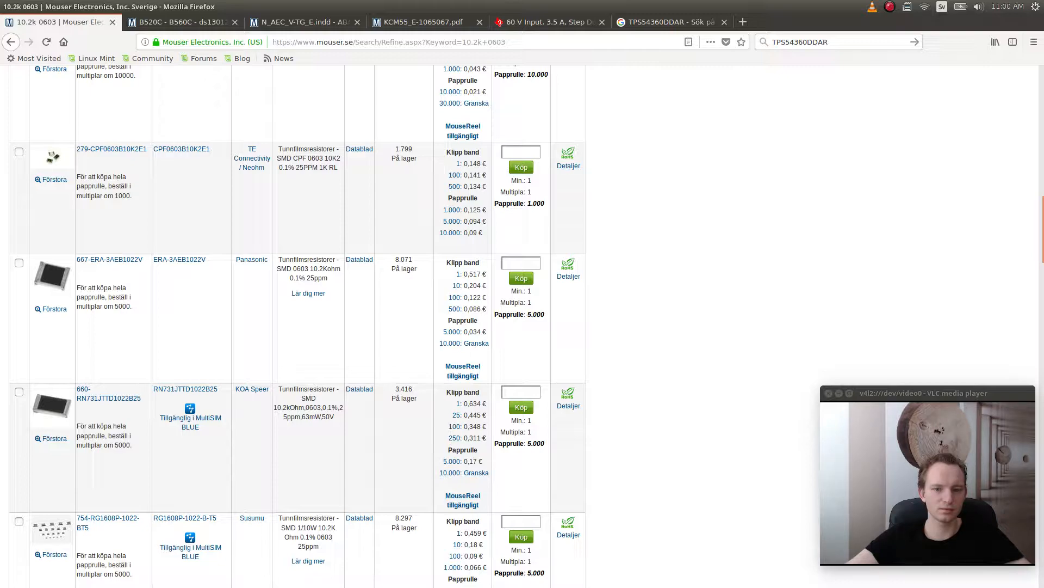
scroll(297, 326, "up", 20)
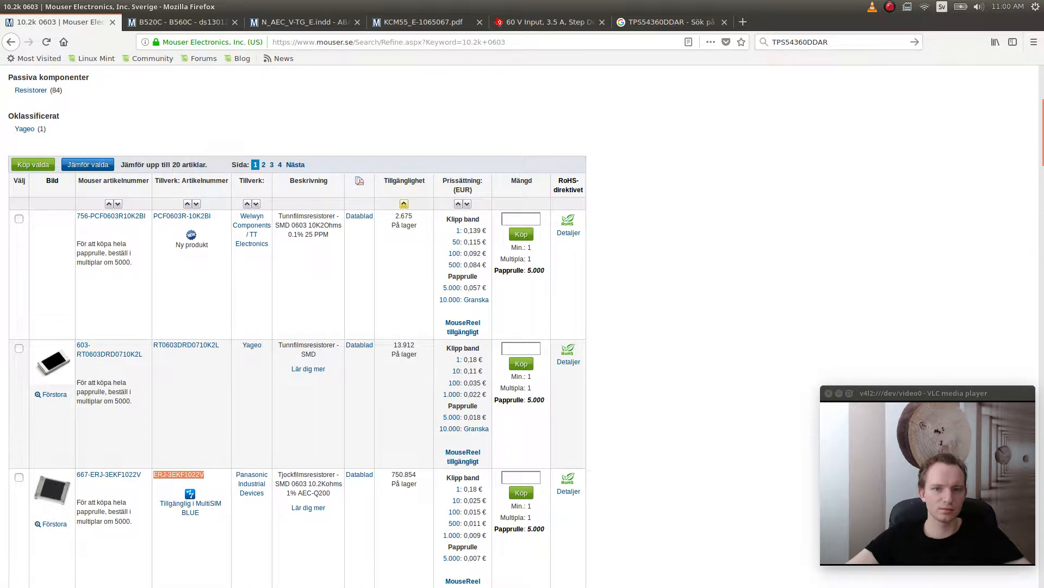
scroll(297, 326, "down", 12)
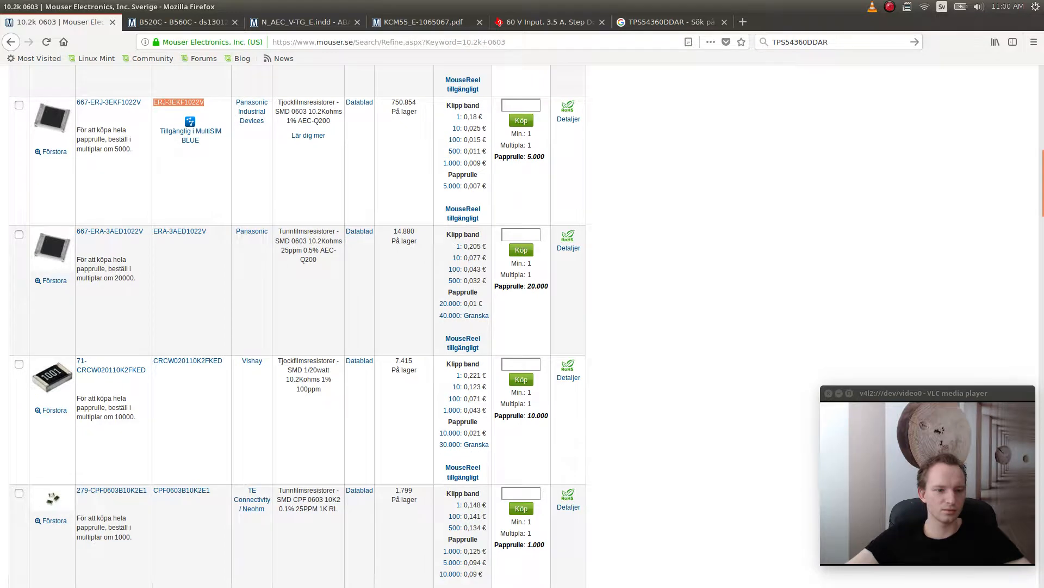
scroll(297, 326, "down", 4)
scroll(297, 326, "up", 9)
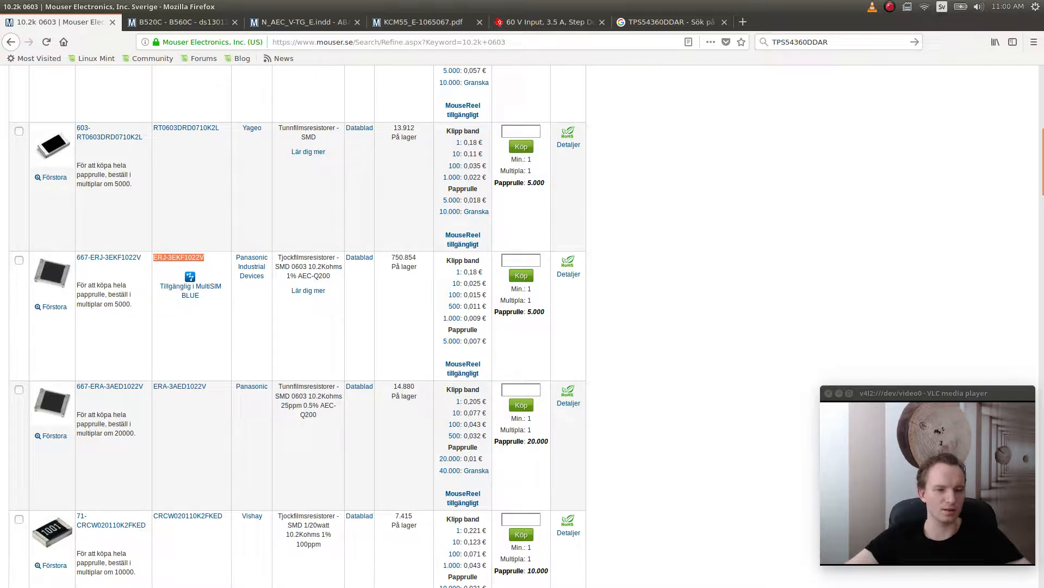
- Switch to the KiCad schematic and place two copies of the 523k resistor, one above the other, beyond the 39pF capacitor
key("alt+Tab")
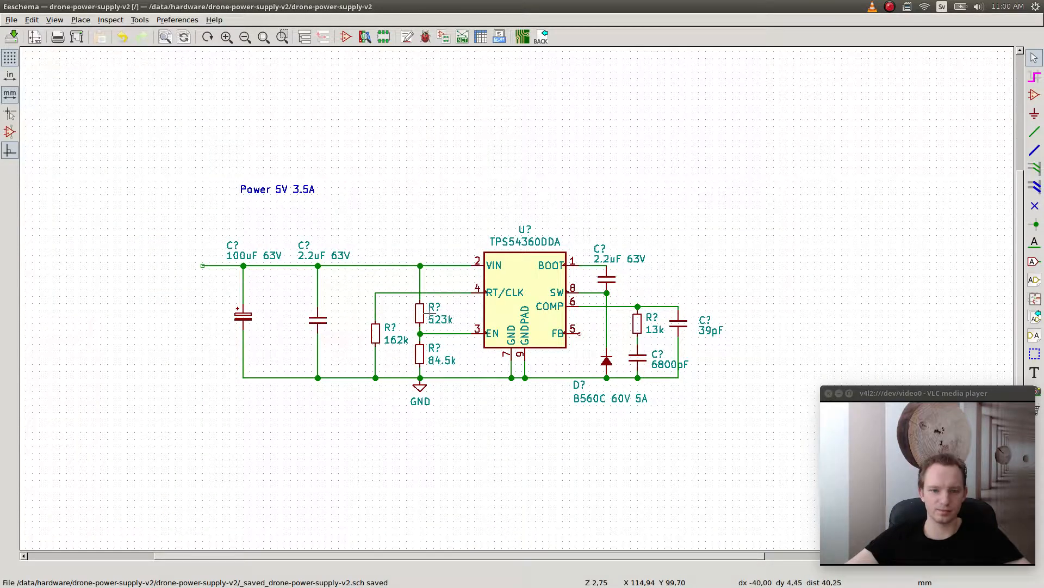
key("c")
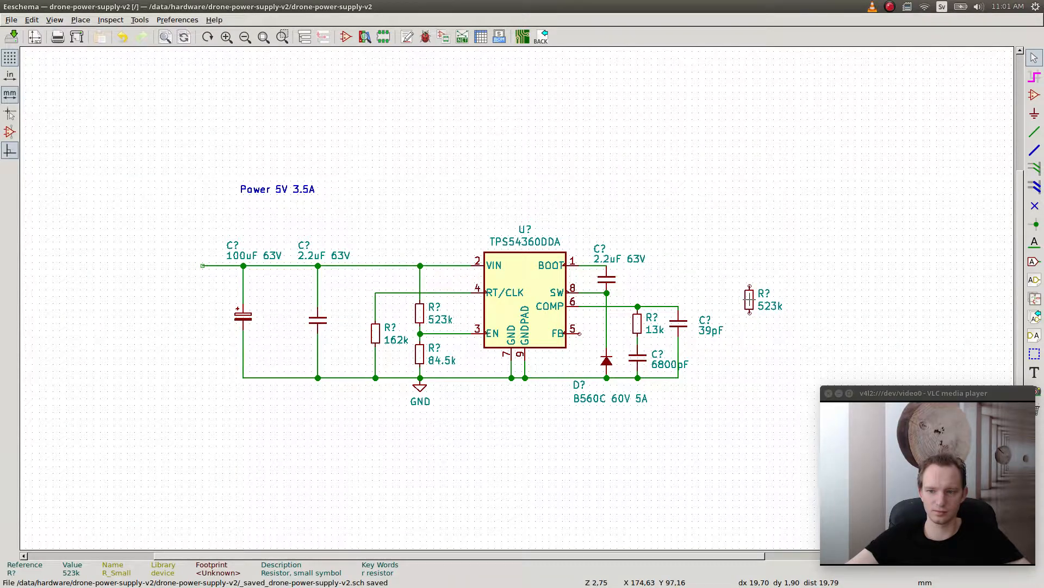
key("c")
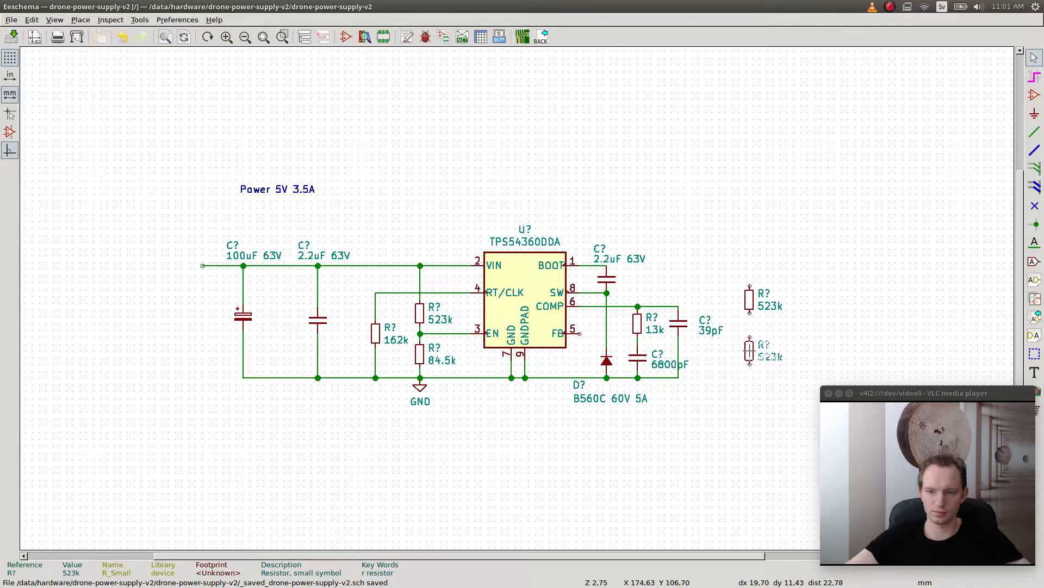
left_click(750, 350)
- Set the value of the lower copied resistor to 10k2 1%
type("v")
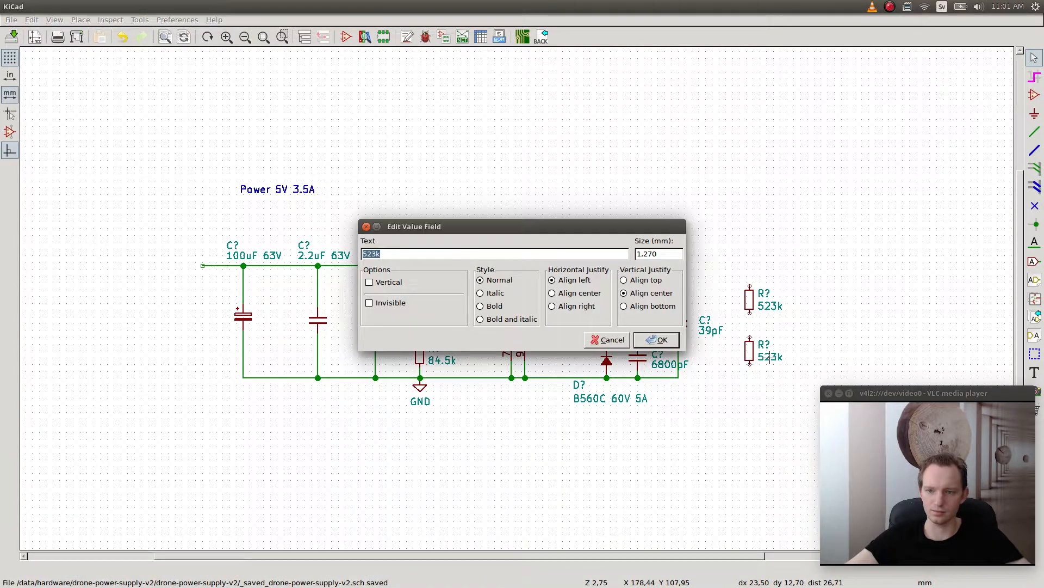
type("10k2")
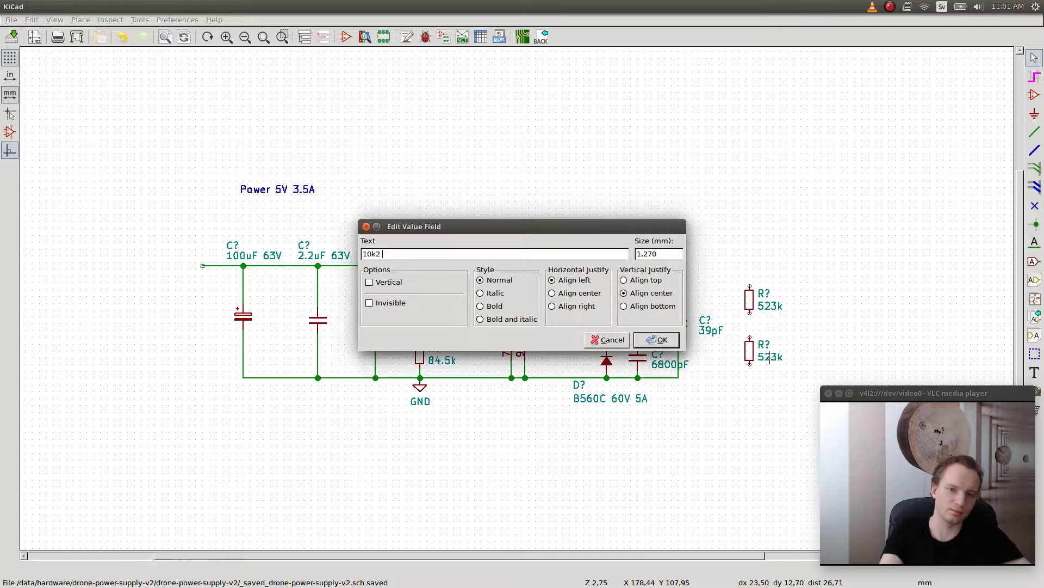
type(" 1%")
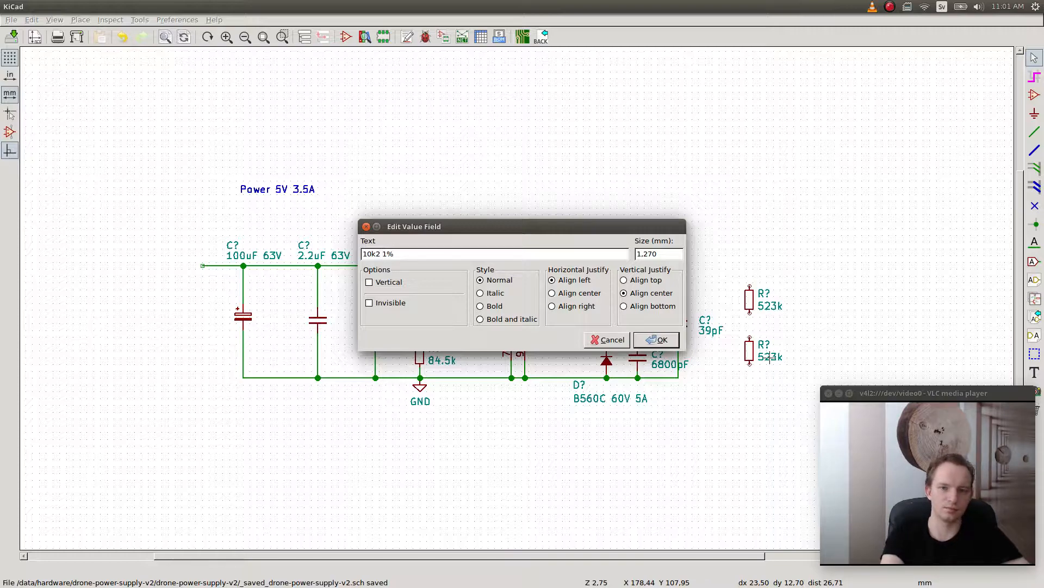
type(" 0603")
key("Return")
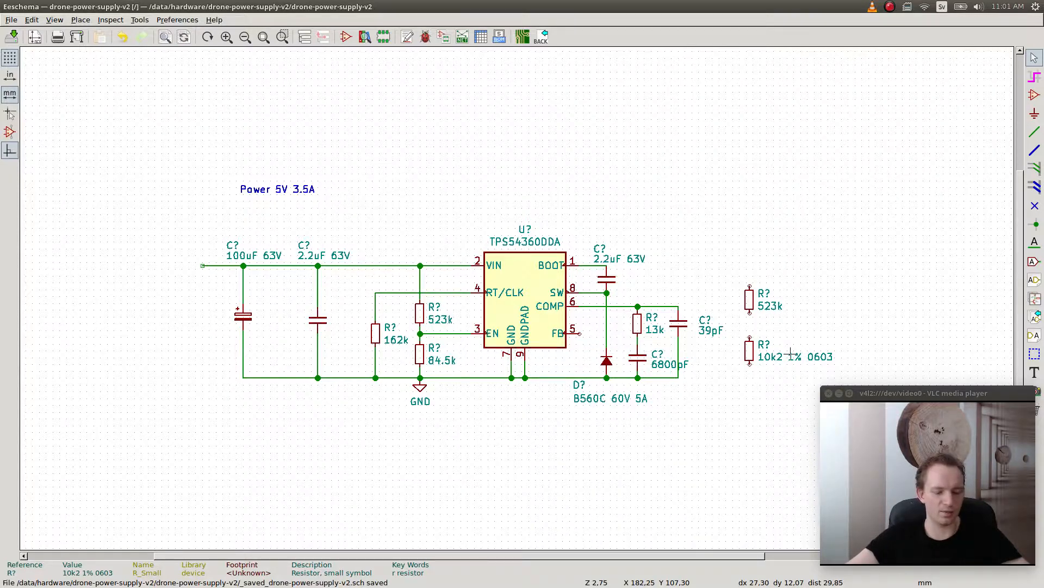
key("v")
key("End")
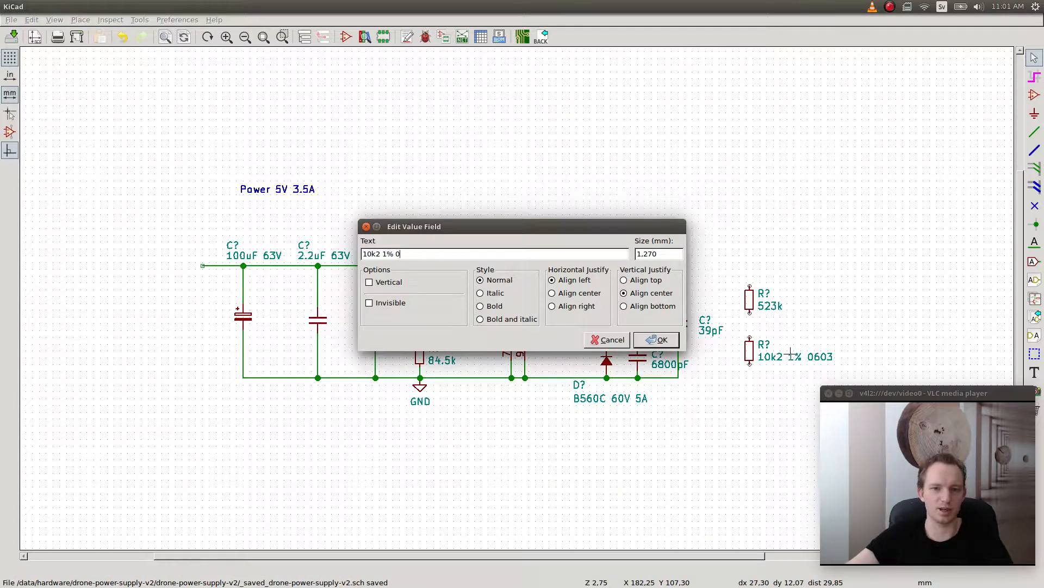
key("Return")
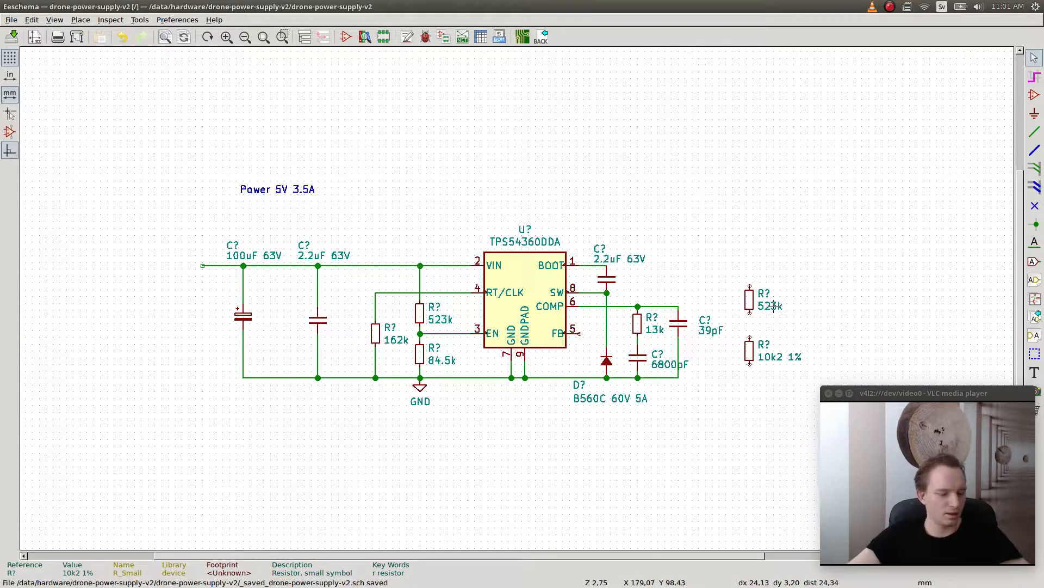
- Switch to the bom-list spreadsheet in LibreOffice Calc and enter ERJ-3EKF1022V as the manufacturer SKU in cell A6
key("alt+Tab")
key("alt+shift+Tab")
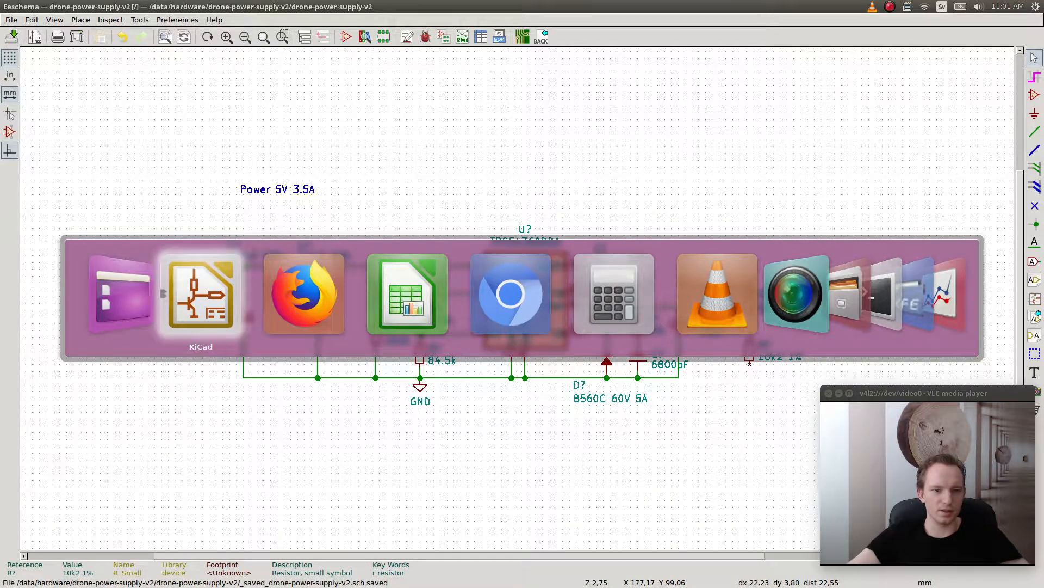
key("alt+Tab")
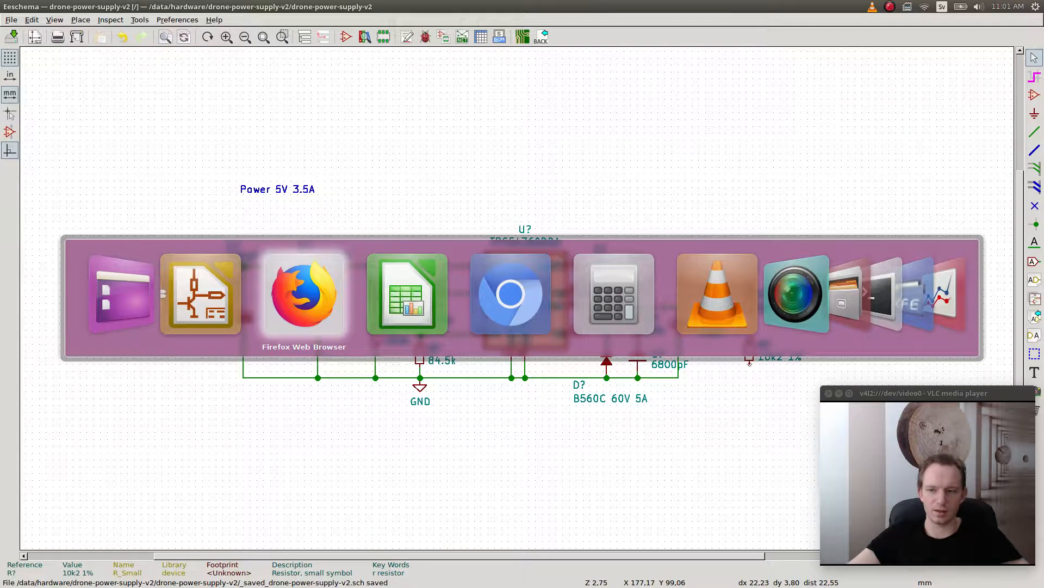
key("alt+shift+Tab")
key("alt+Tab")
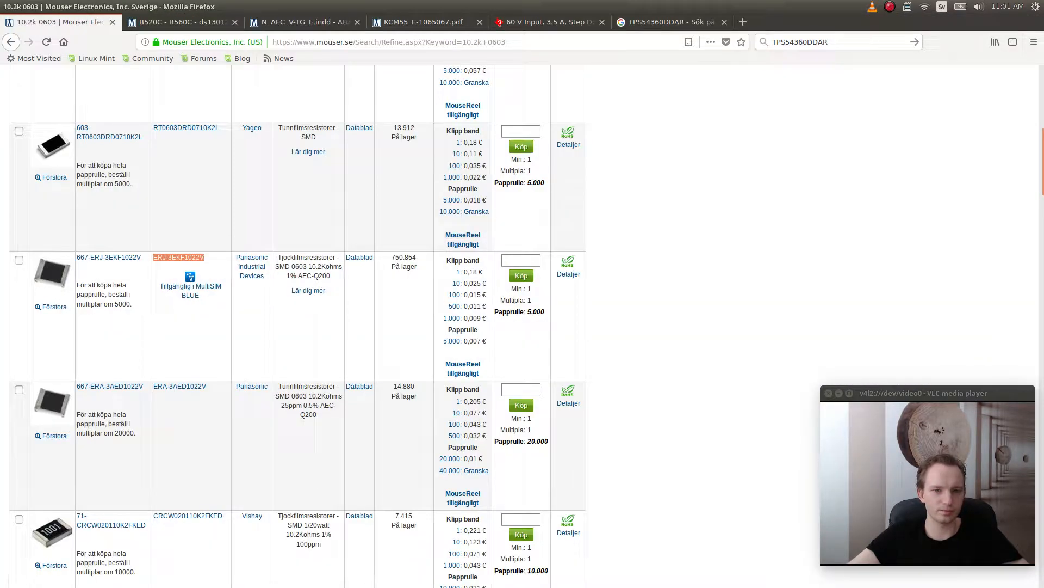
key("alt+Tab")
key("alt+Tab")
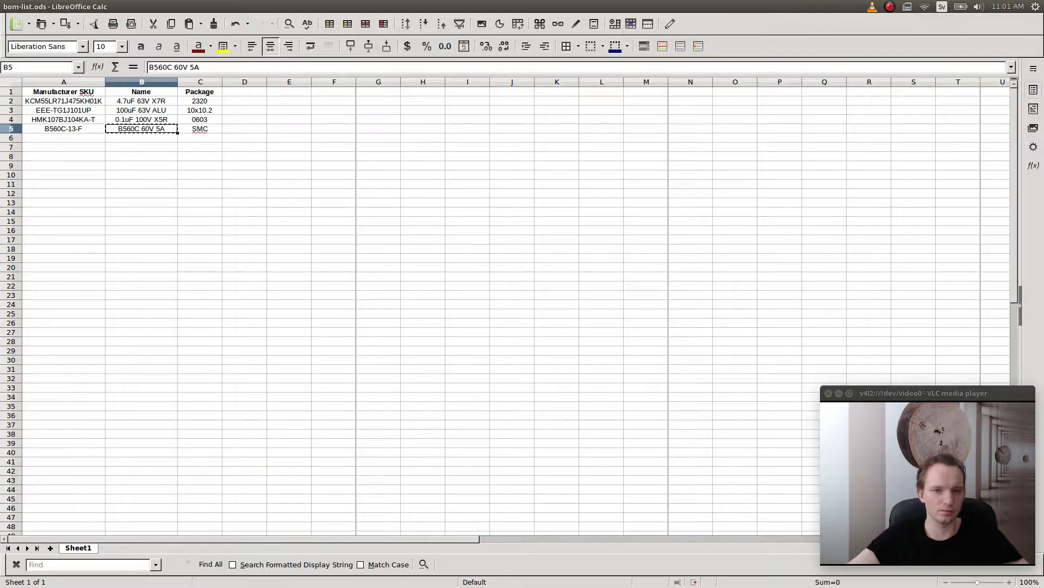
left_click(64, 138)
left_click(239, 68)
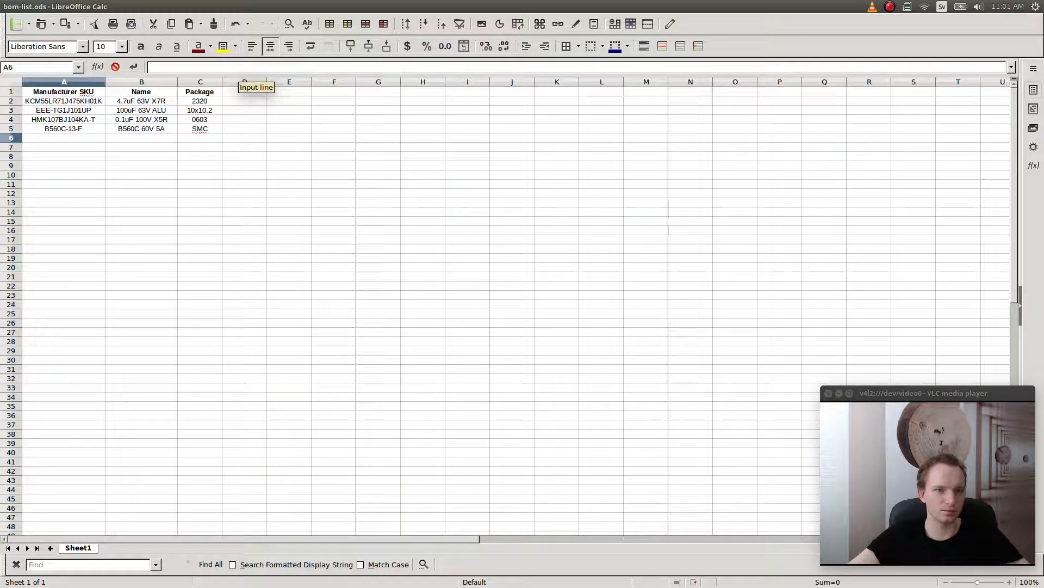
type("ERJ-3EKF1022V")
key("Tab")
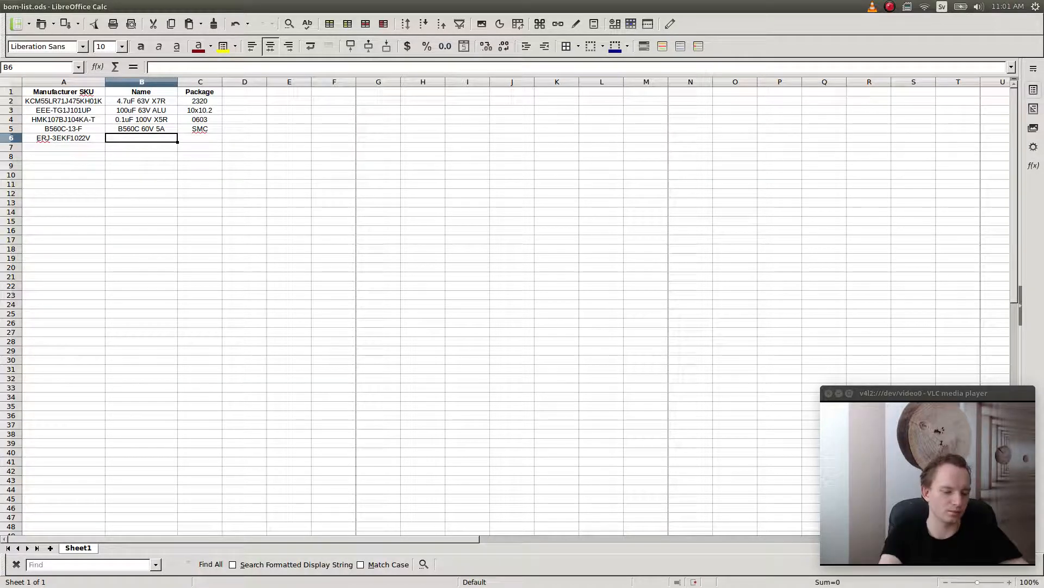
- Enter 10k2 0603 as the part name in cell B6 and 0603 as the package in C6
type("10")
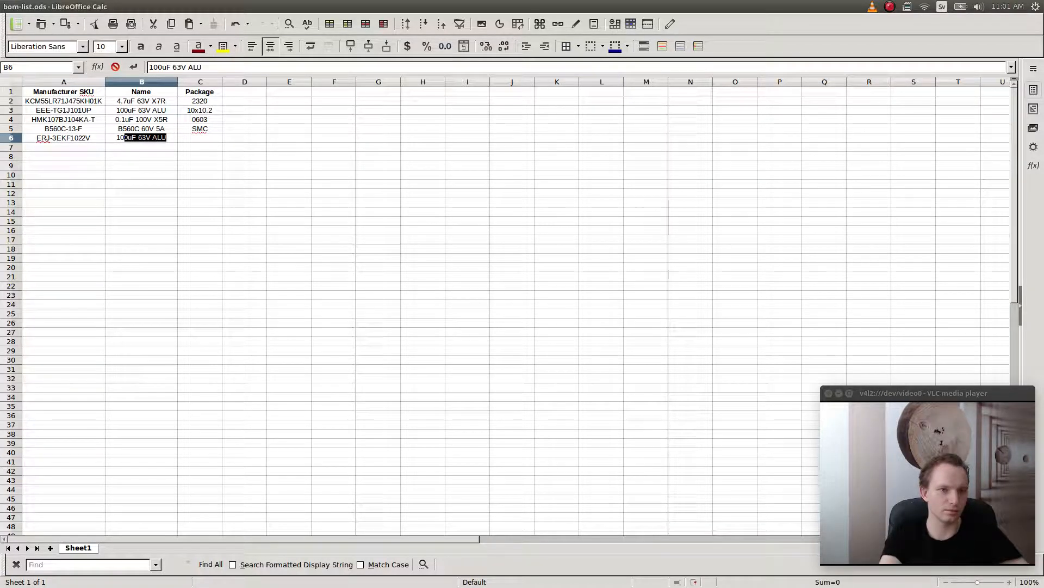
type("k2 0603")
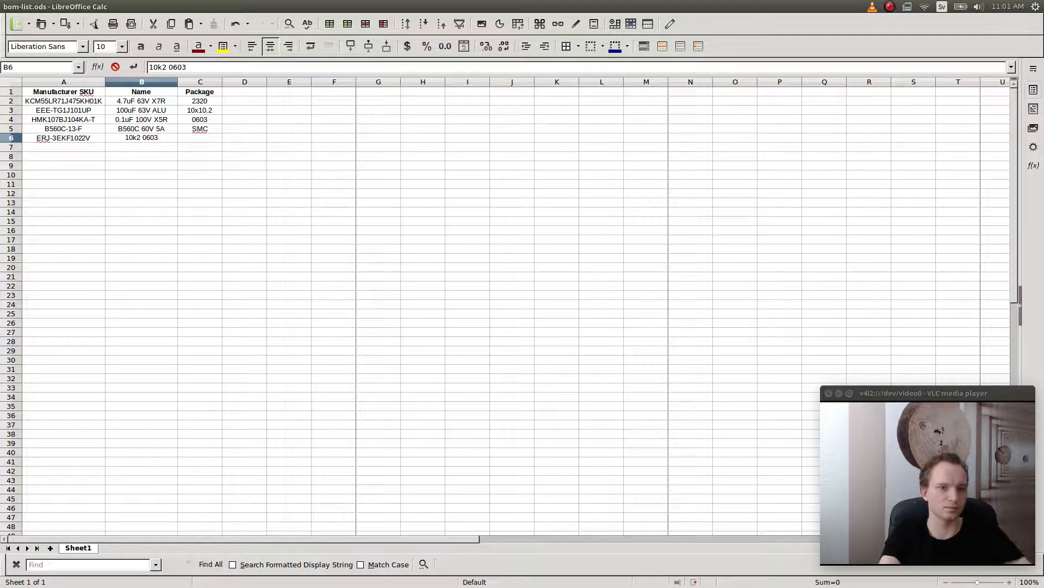
key("Tab")
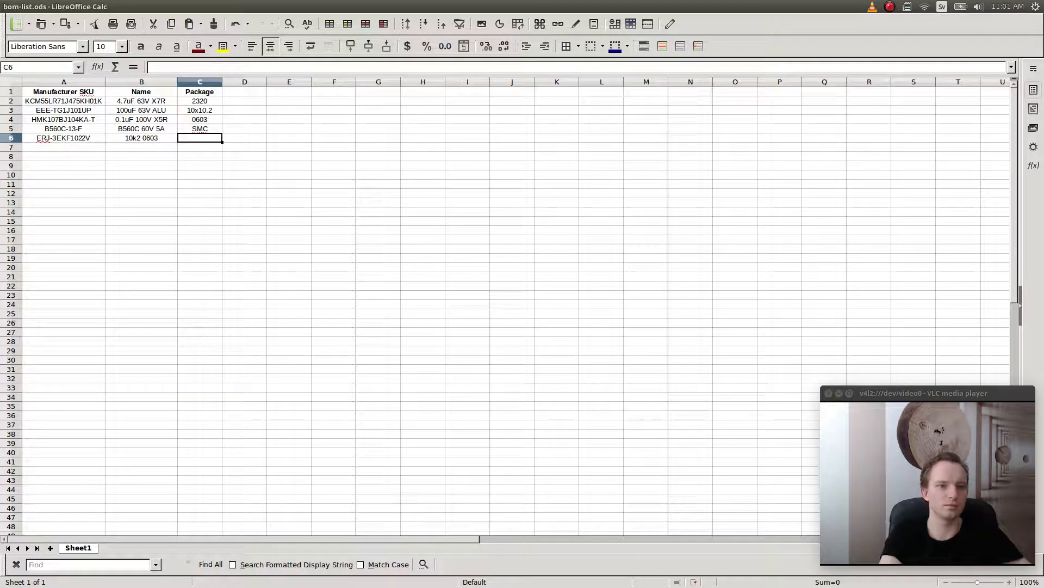
type("0603")
key("Return")
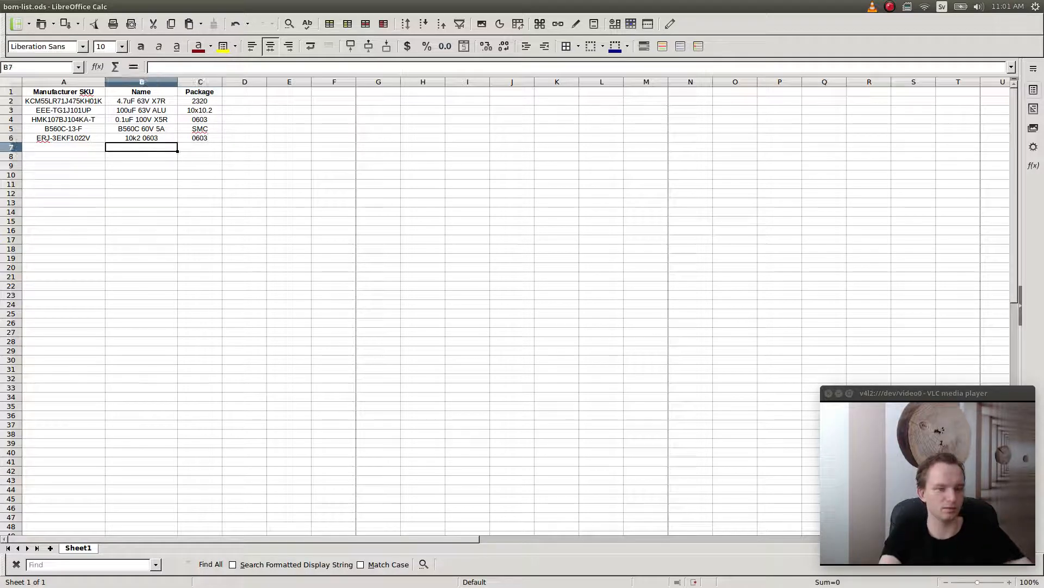
- Change the name in cell B6 to 10k2 1%
key("Up")
key("F2")
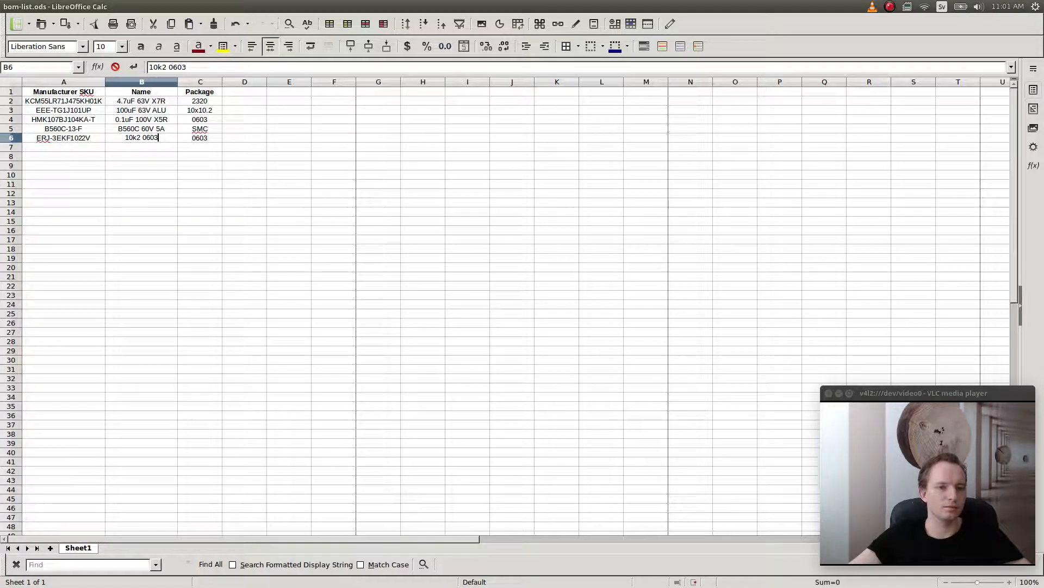
key("ctrl+shift+Left")
type("1")
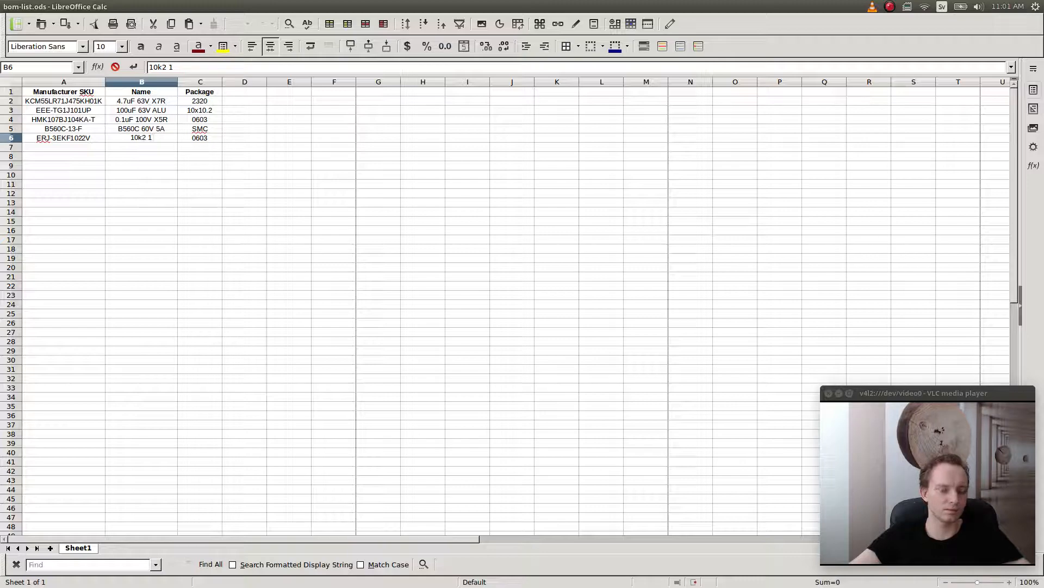
type("%")
key("Return")
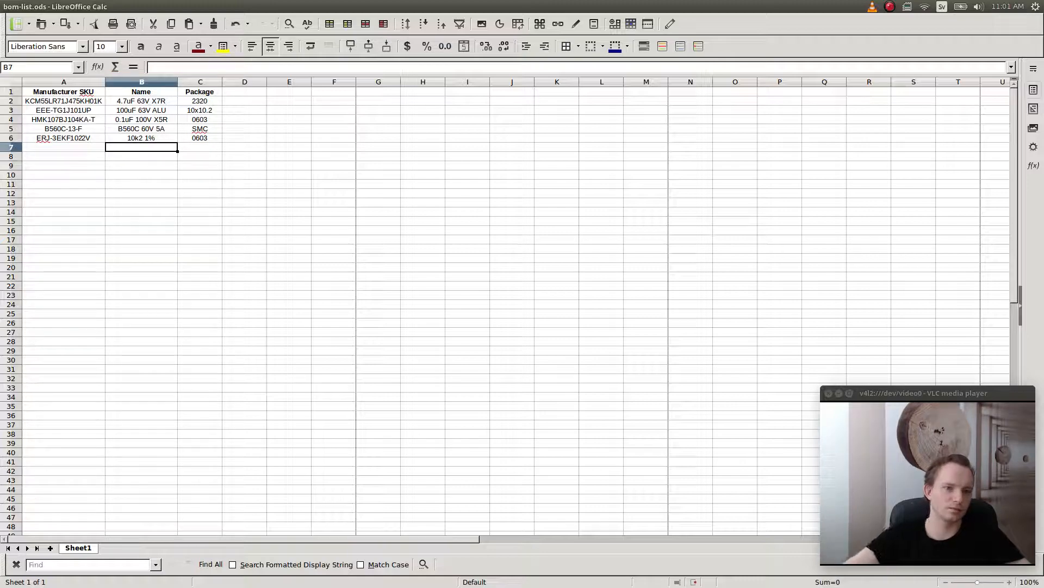
- Switch to Firefox and return to the earlier Mouser results for 0.1uF x5r 100 VDC ceramic capacitors
key("alt+Tab")
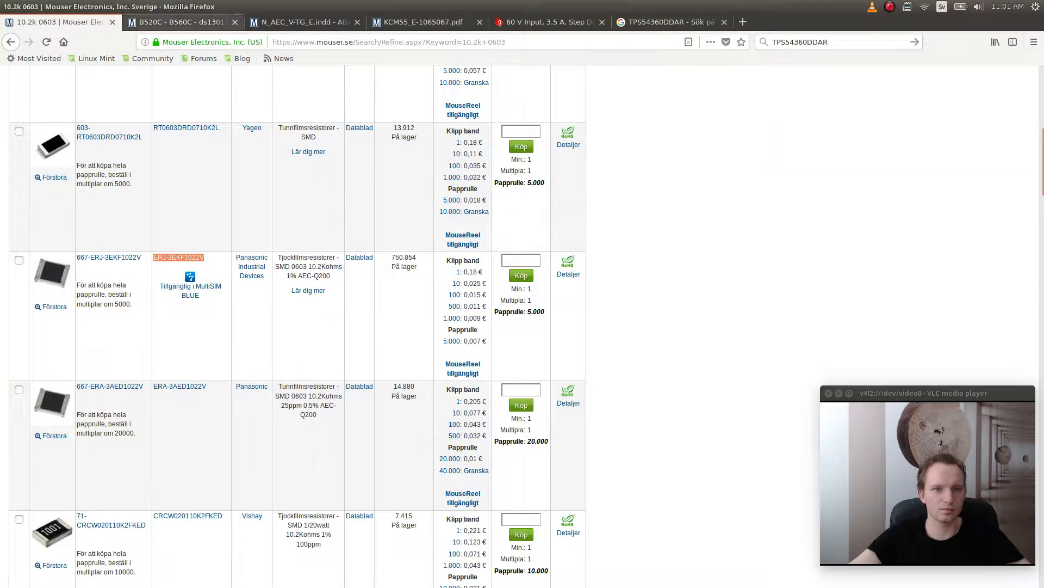
right_click(7, 39)
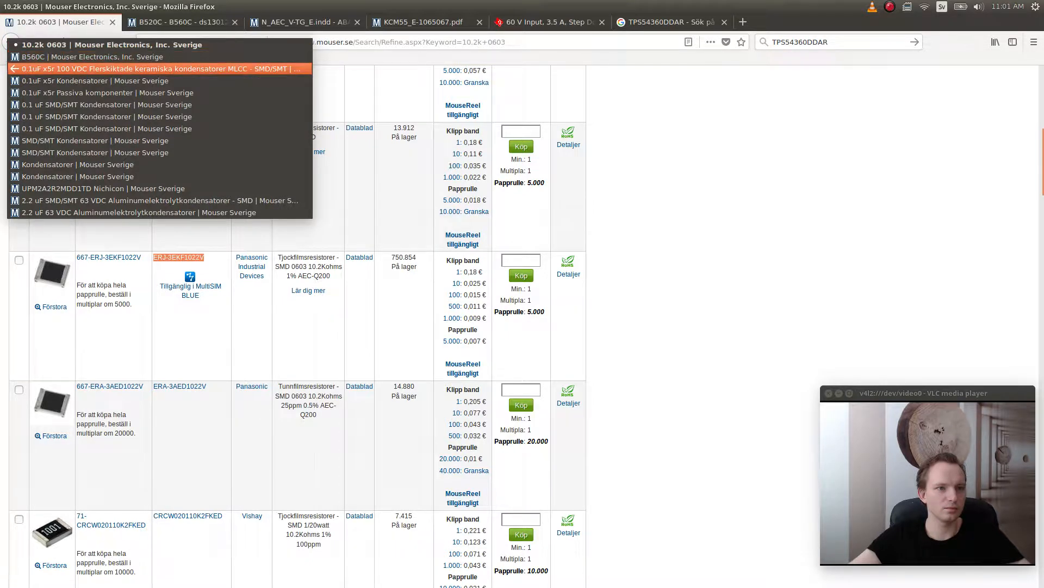
left_click(73, 69)
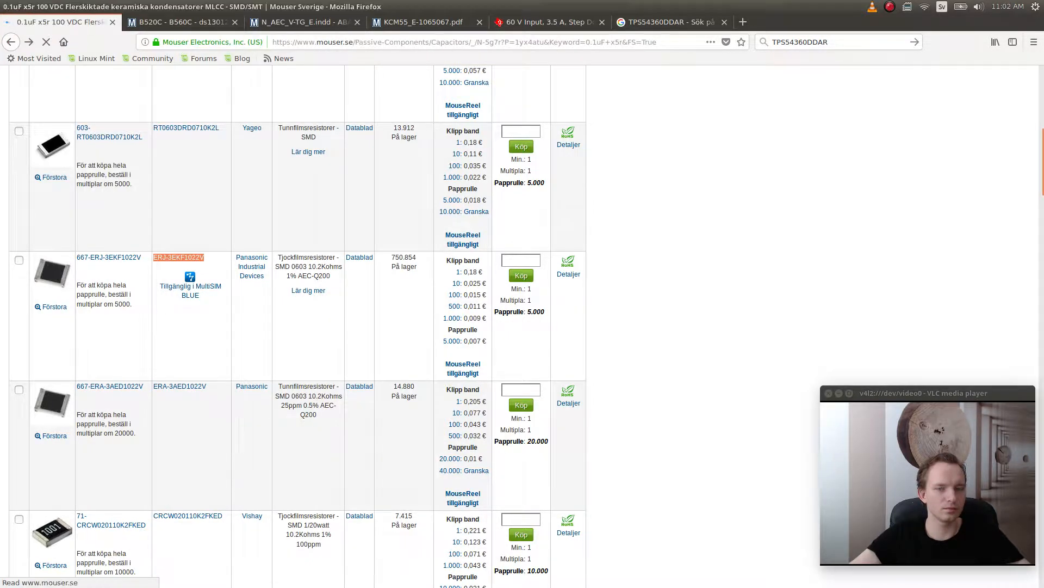
- Compare the manufacturer part number of the 0603 0.1uF 100 V capacitor on Mouser with its entry in the LibreOffice Calc bom-list
scroll(522, 323, "down", 4)
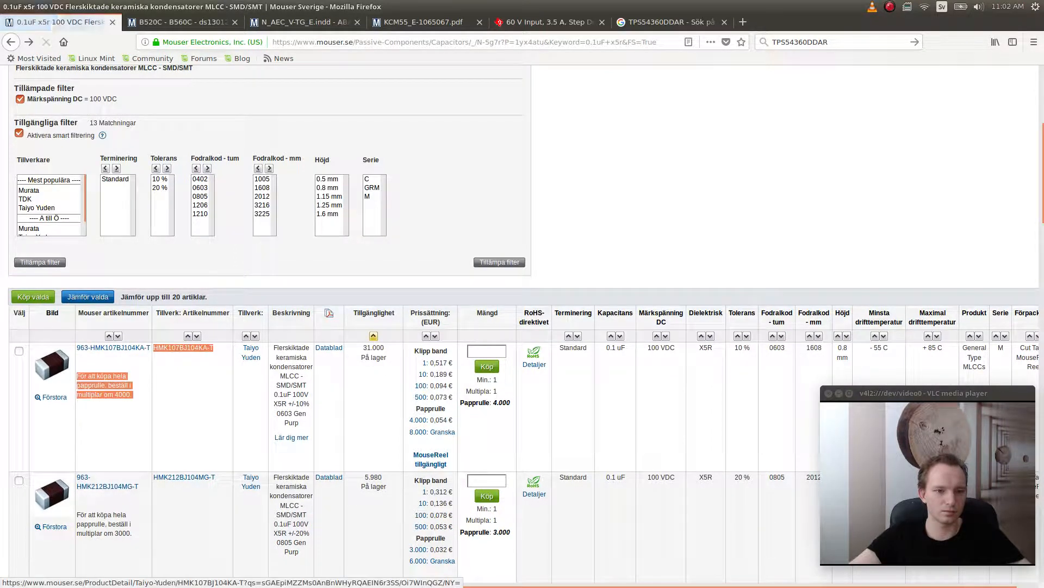
left_click_drag(213, 348, 154, 348)
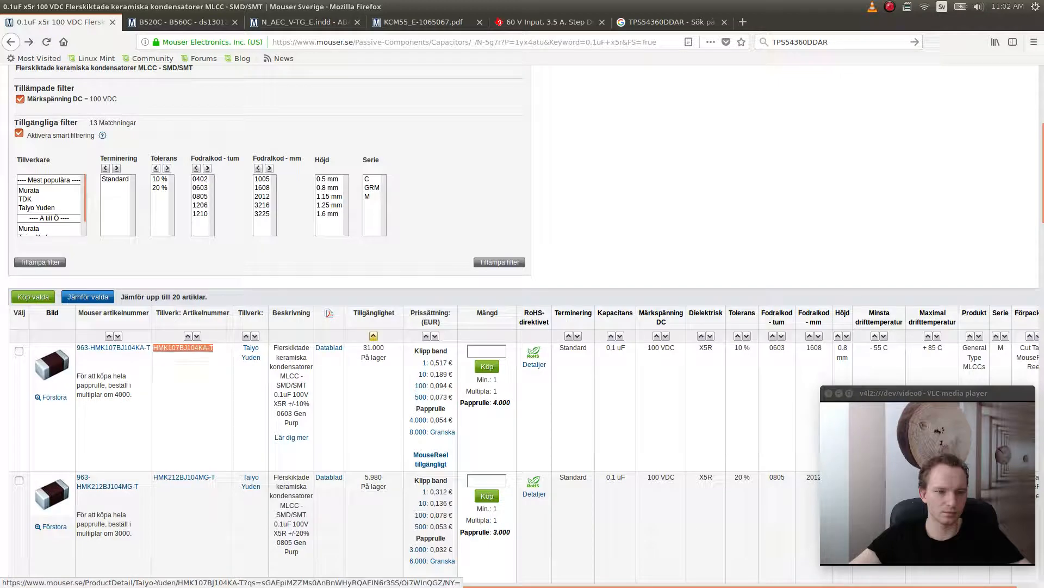
key("ctrl+space")
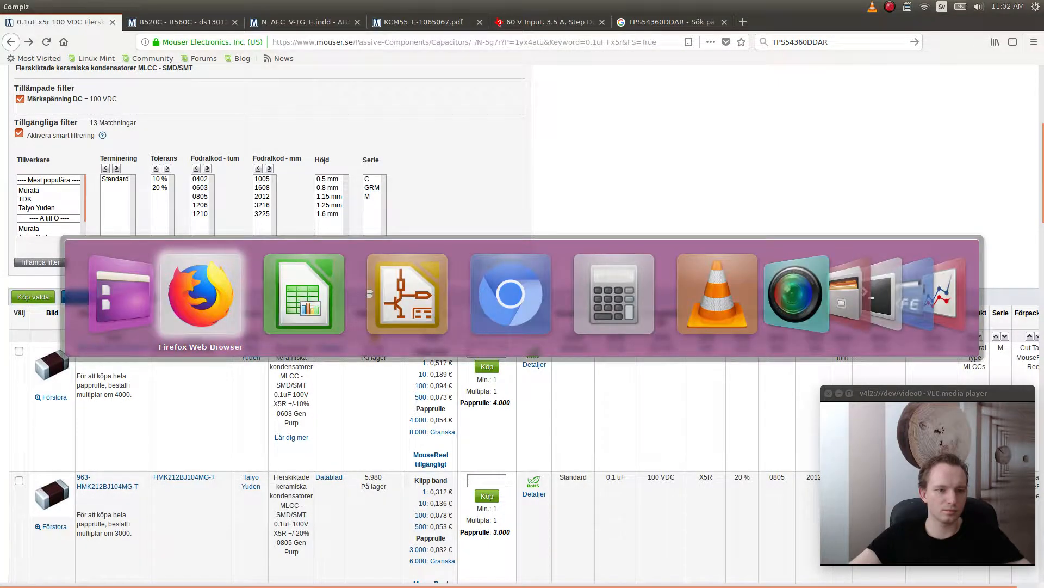
key("alt+Tab")
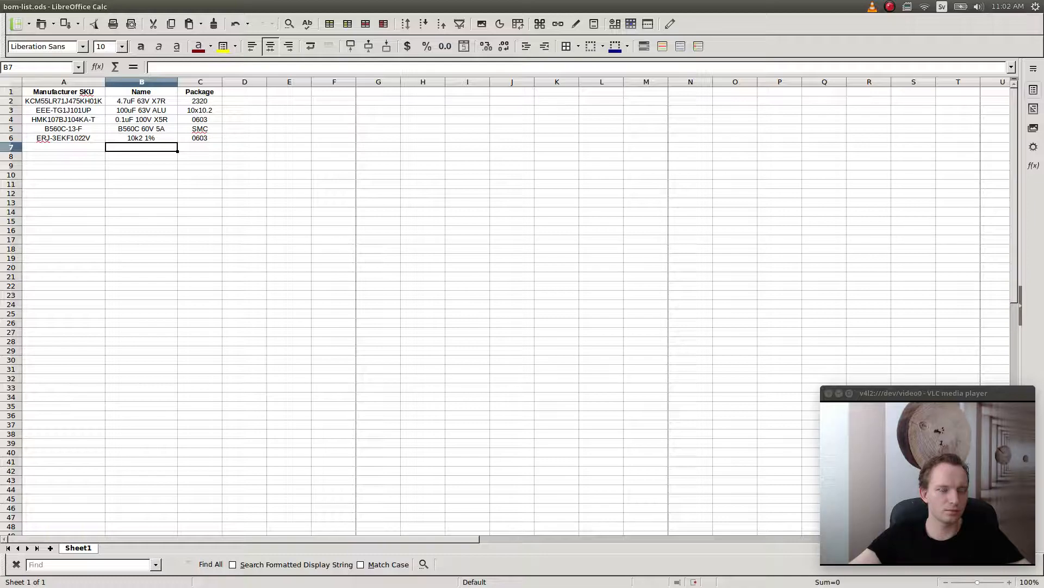
key("alt+Tab")
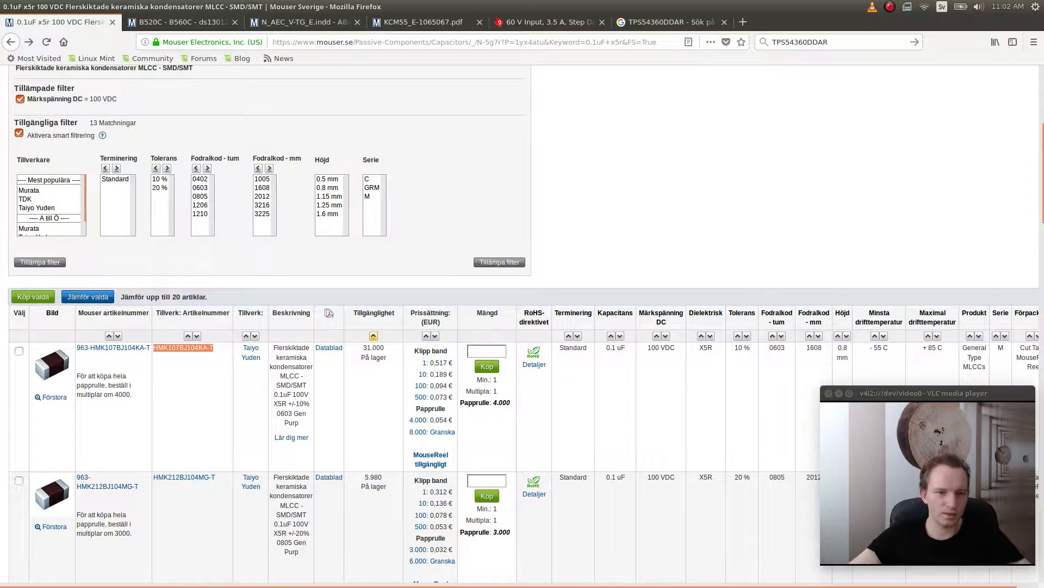
key("alt+Tab")
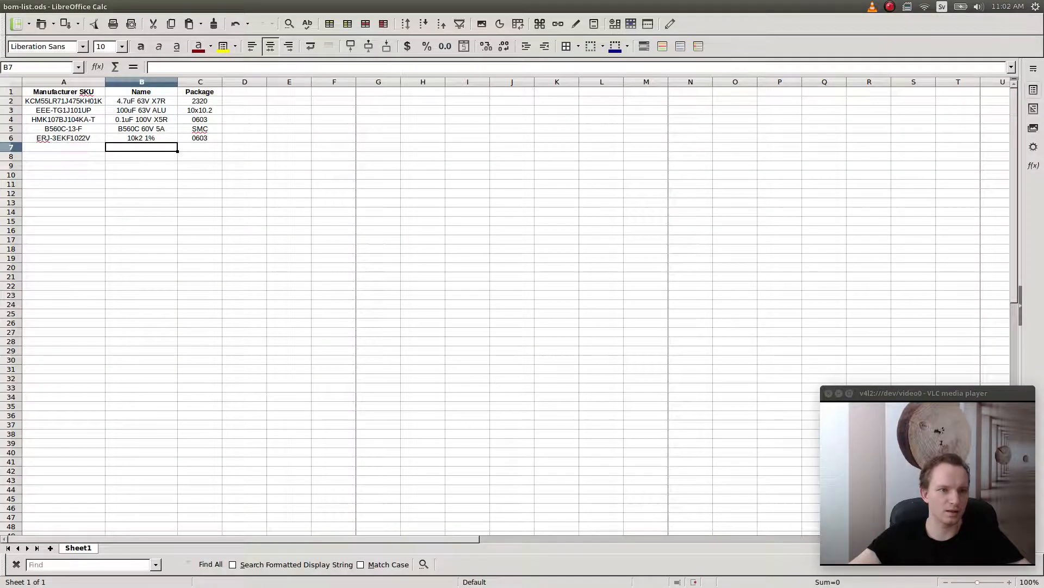
key("alt+Tab")
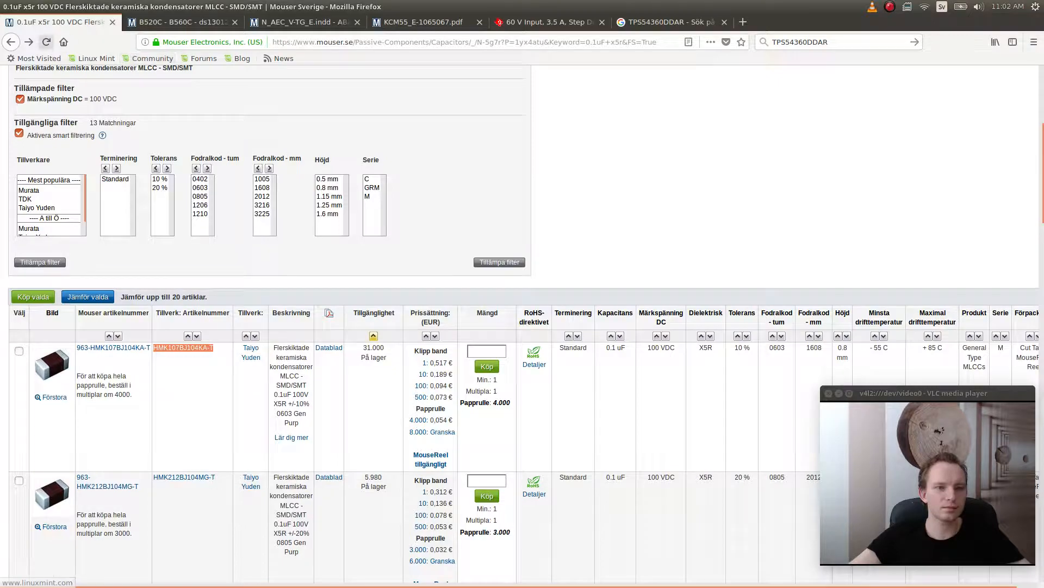
- Go forward to the Mouser results for 10.2k 0603 and check the value of the COMP resistor in the KiCad schematic
right_click(28, 42)
left_click(82, 50)
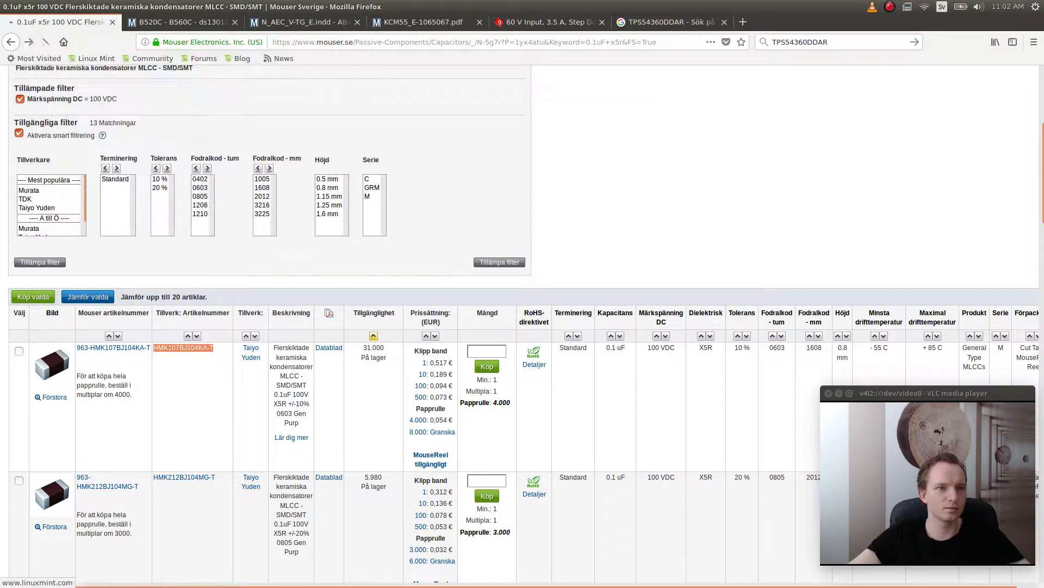
key("alt+Tab")
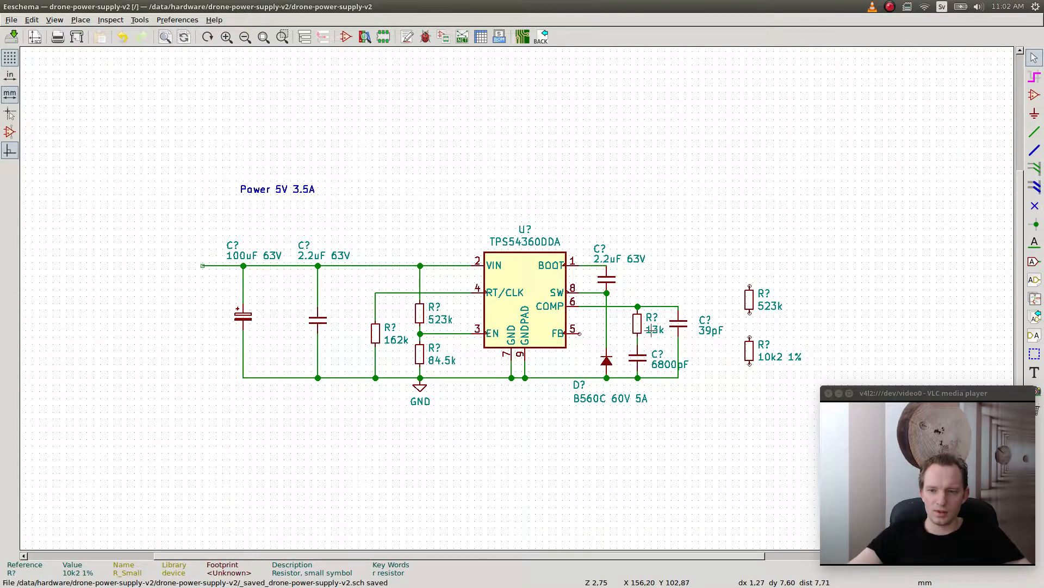
key("alt+Tab")
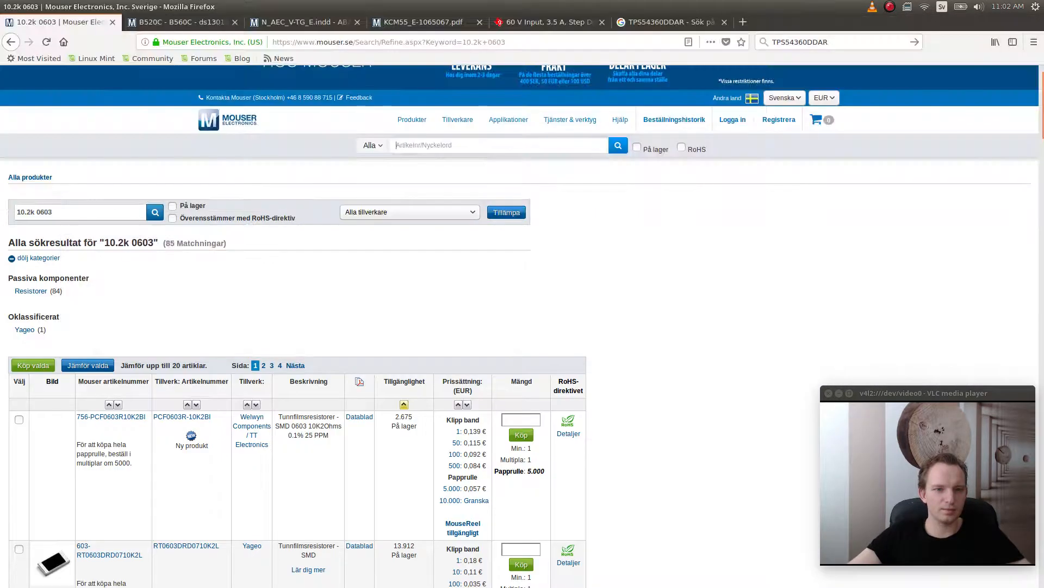
- Search Mouser for 13k 0603 and sort the results by ascending price
type("13")
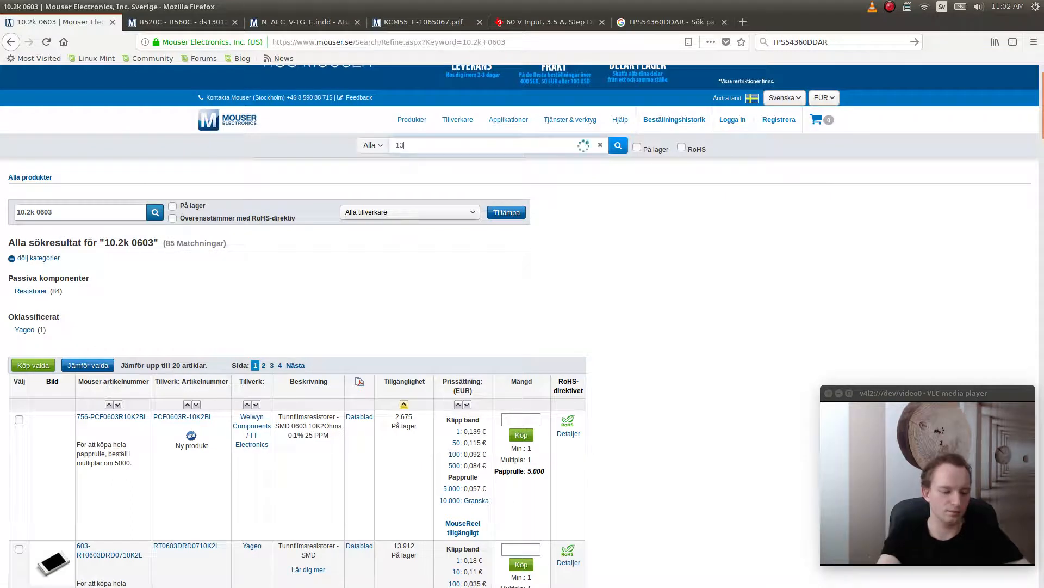
type("k 0603")
key("Return")
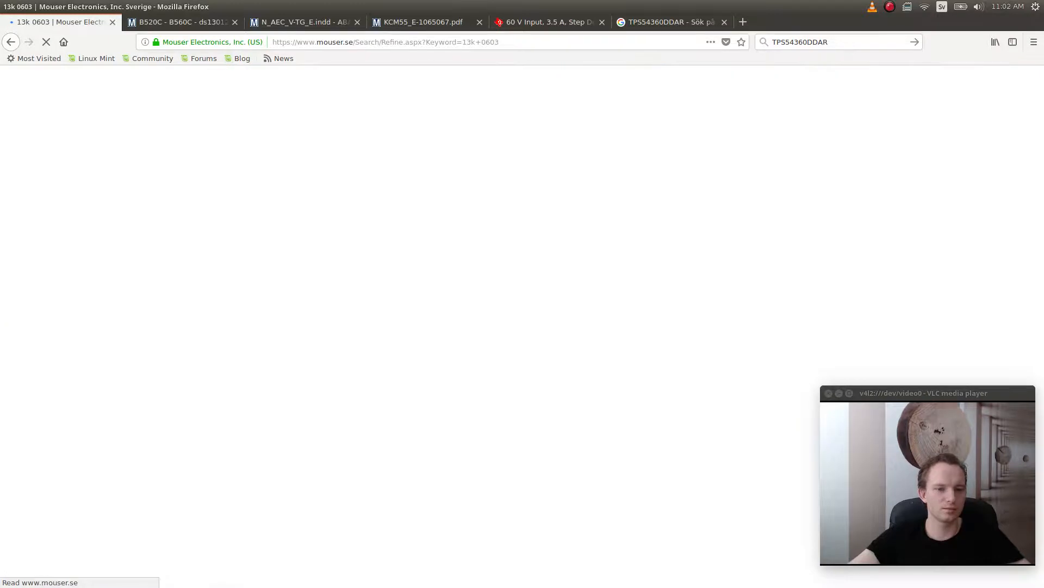
scroll(517, 326, "down", 5)
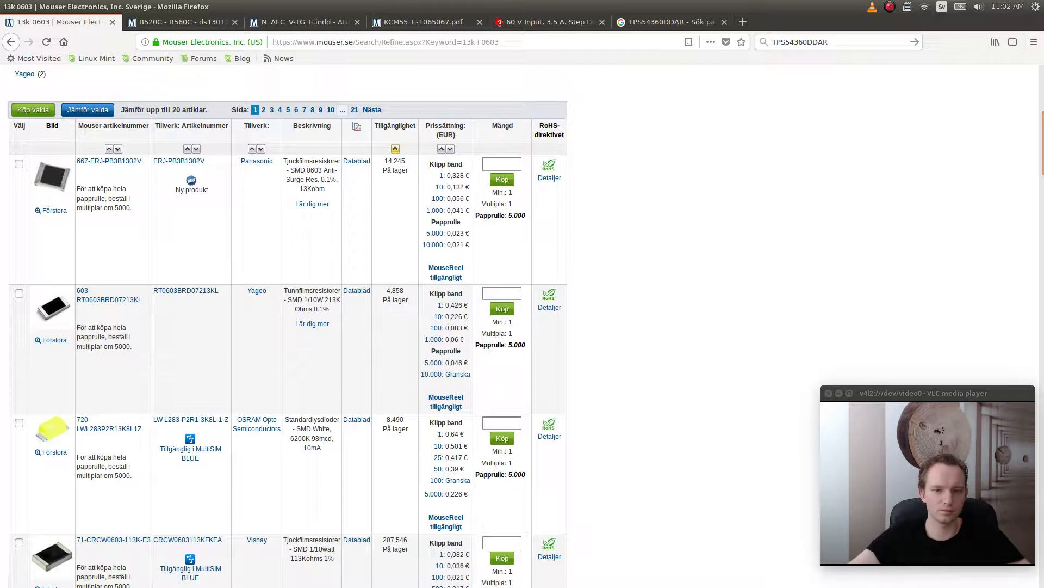
left_click(441, 149)
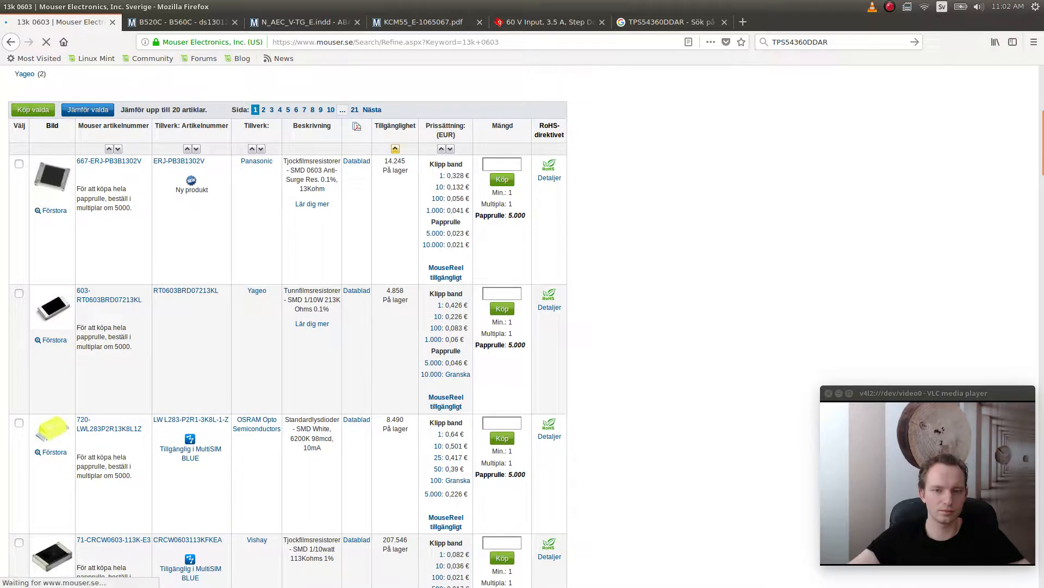
scroll(520, 326, "down", 3)
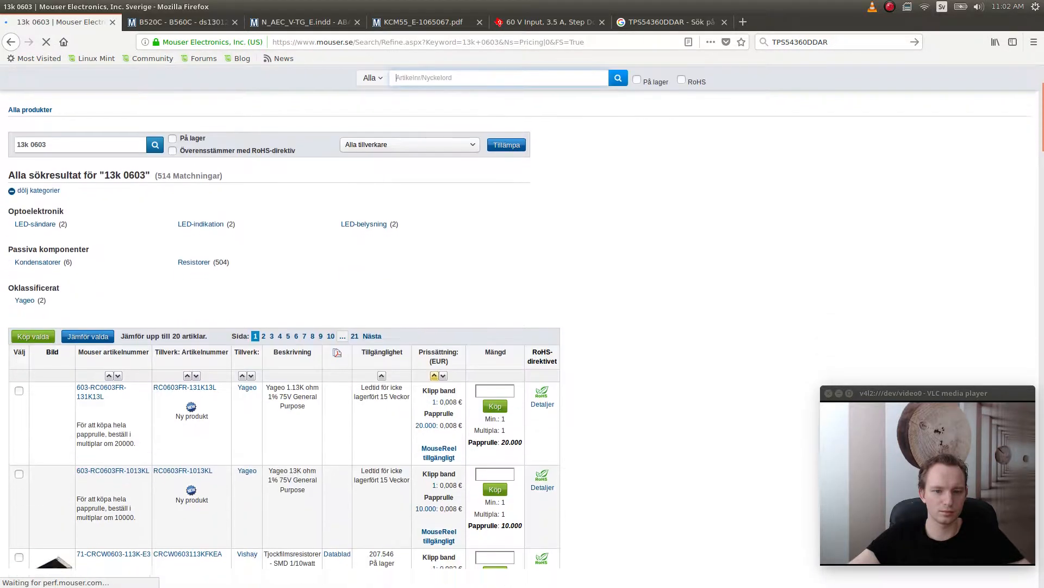
scroll(439, 245, "down", 4)
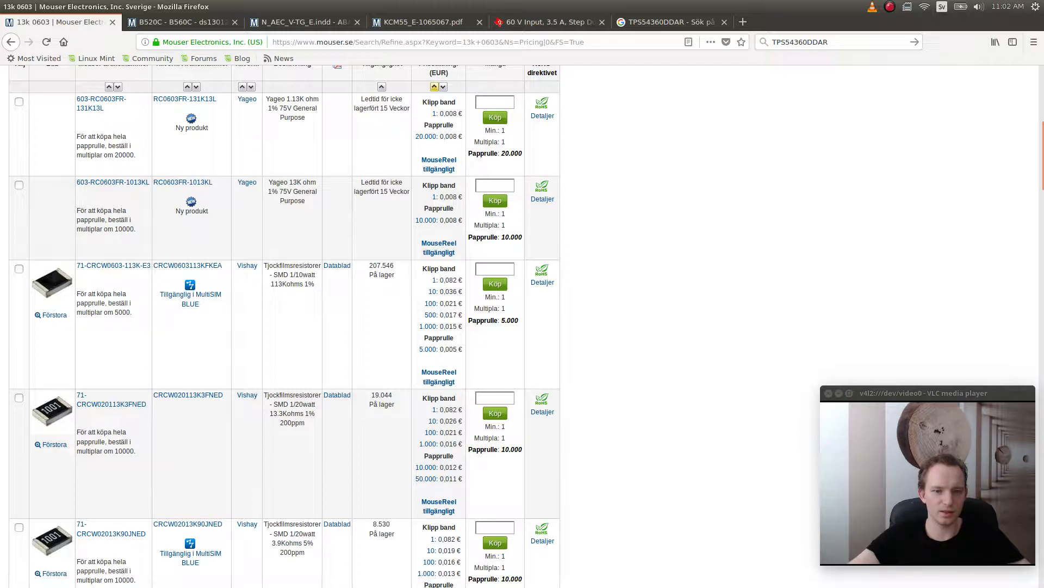
scroll(284, 326, "down", 4)
scroll(284, 326, "up", 17)
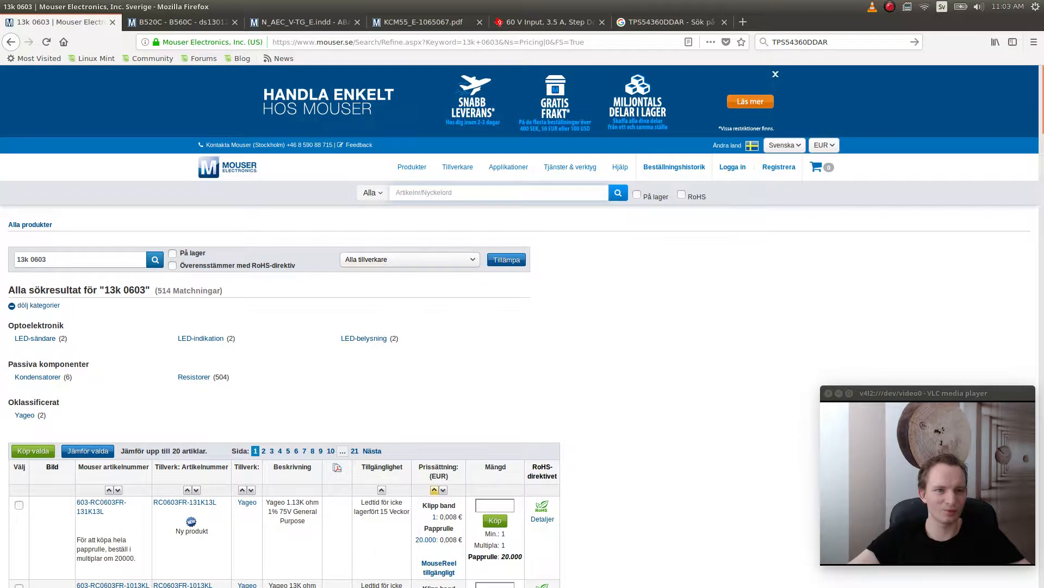
- Narrow the results to the Resistorer category and apply a resistance filter of 13 kOhms
double_click(38, 259)
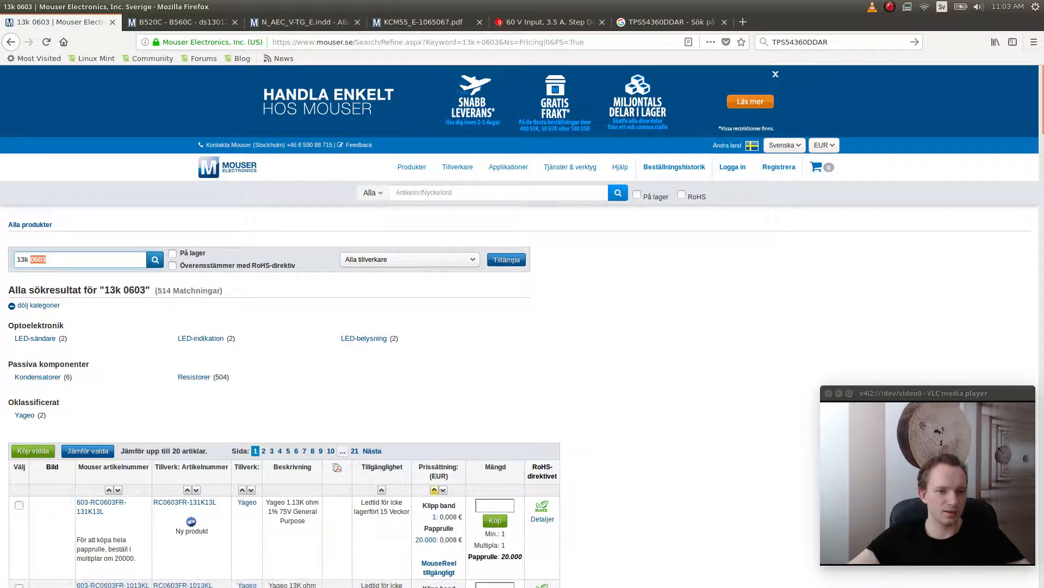
left_click(194, 376)
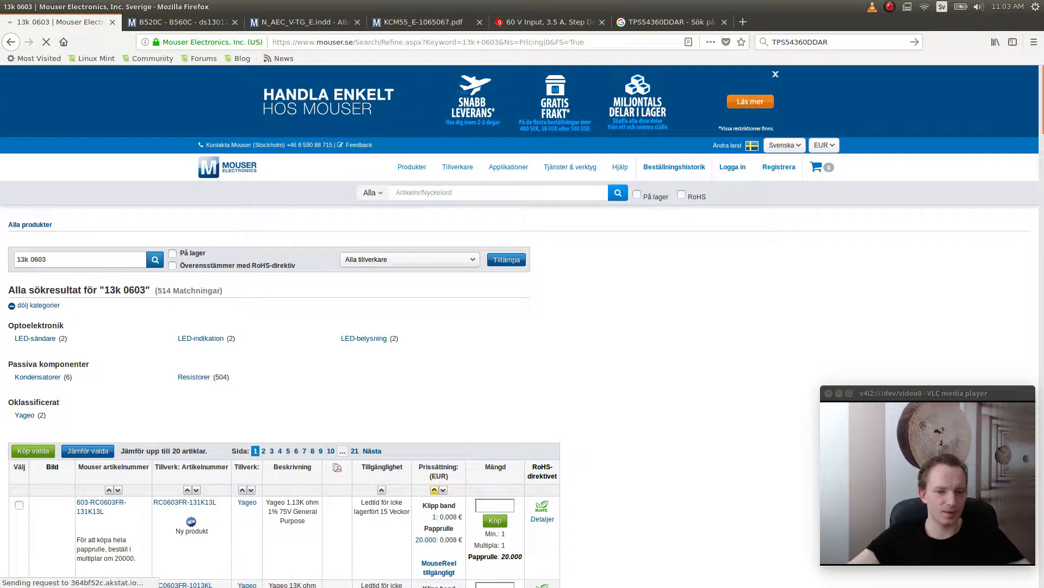
scroll(520, 326, "down", 5)
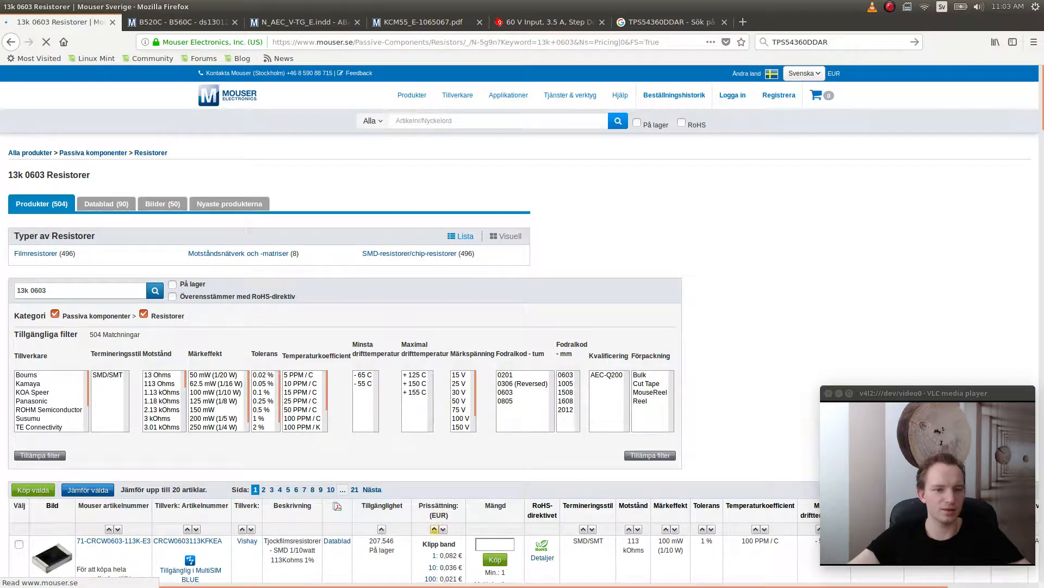
scroll(520, 326, "down", 5)
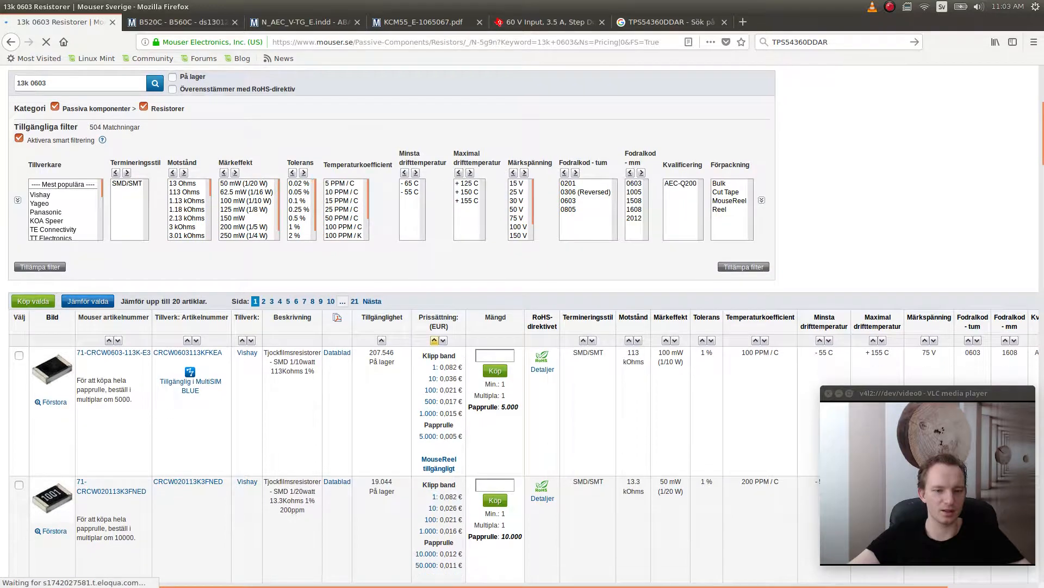
scroll(519, 326, "down", 5)
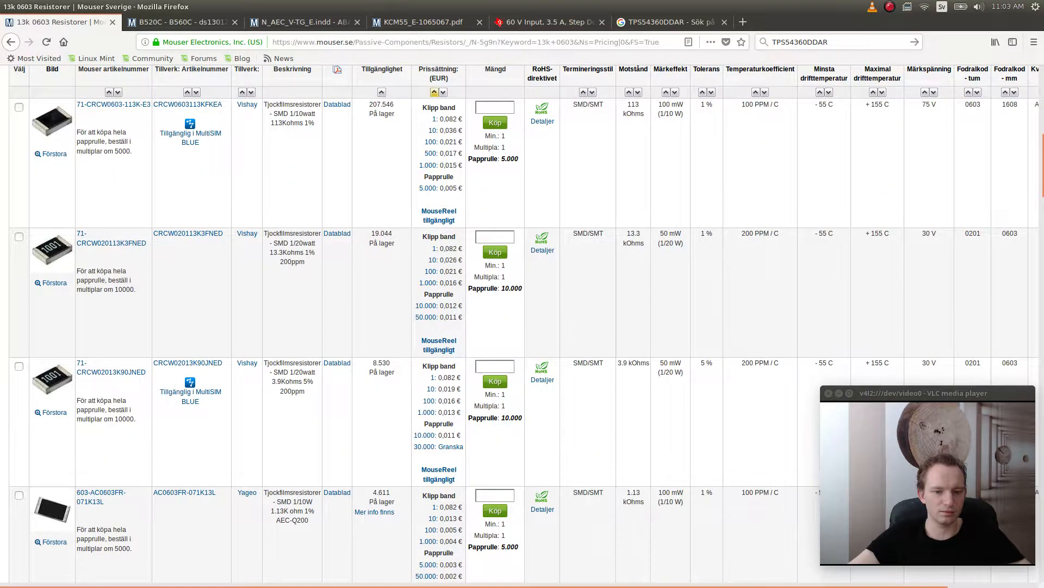
scroll(522, 327, "up", 9)
scroll(186, 363, "down", 10)
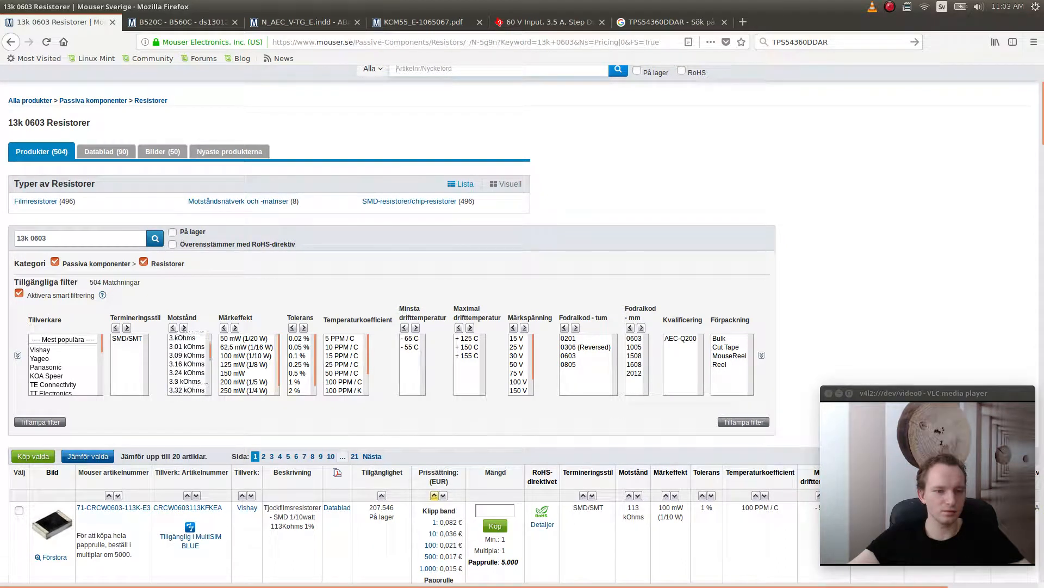
scroll(187, 362, "up", 2)
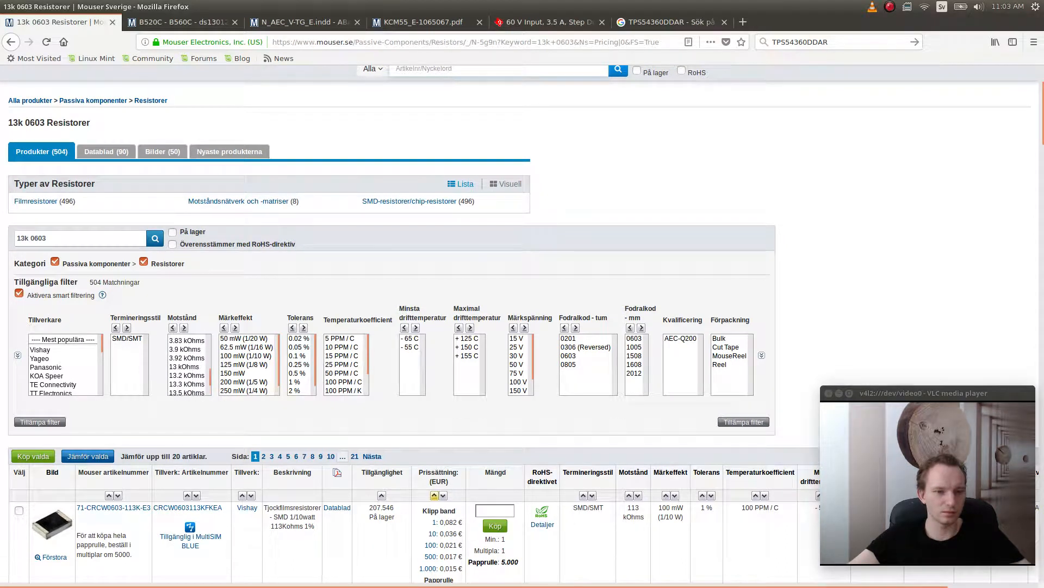
left_click(187, 366)
left_click(40, 422)
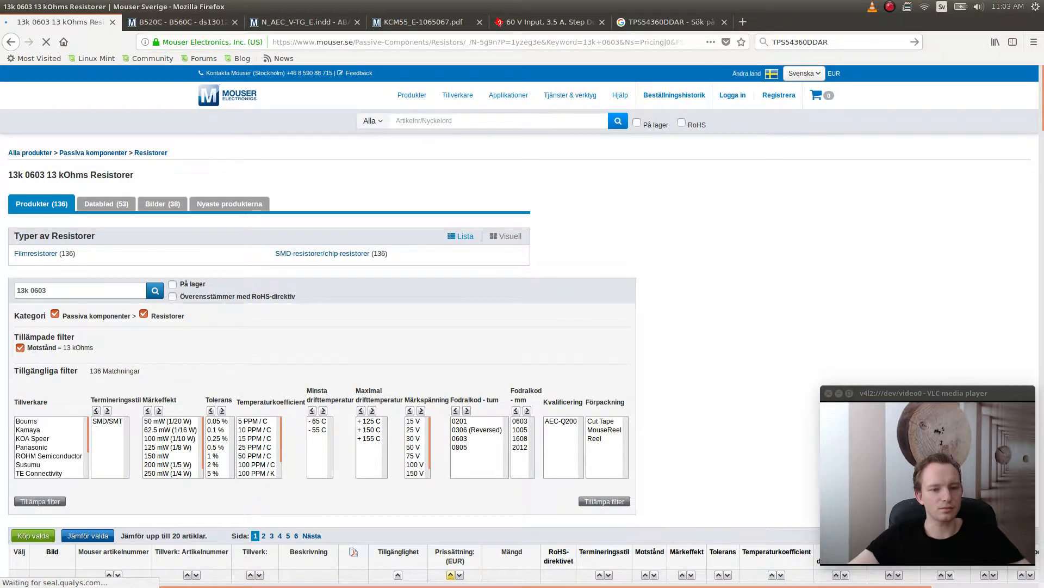
- Copy the part number AC0603FR-0713KL of the 1% Yageo resistor into cell A7 of the bom-list in LibreOffice Calc
scroll(519, 324, "down", 4)
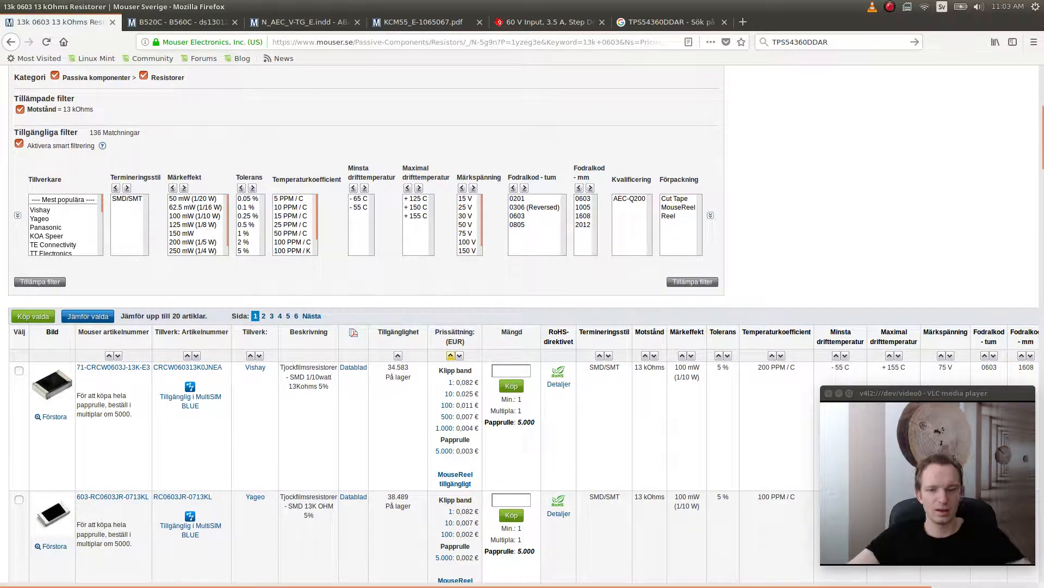
key("alt+Tab")
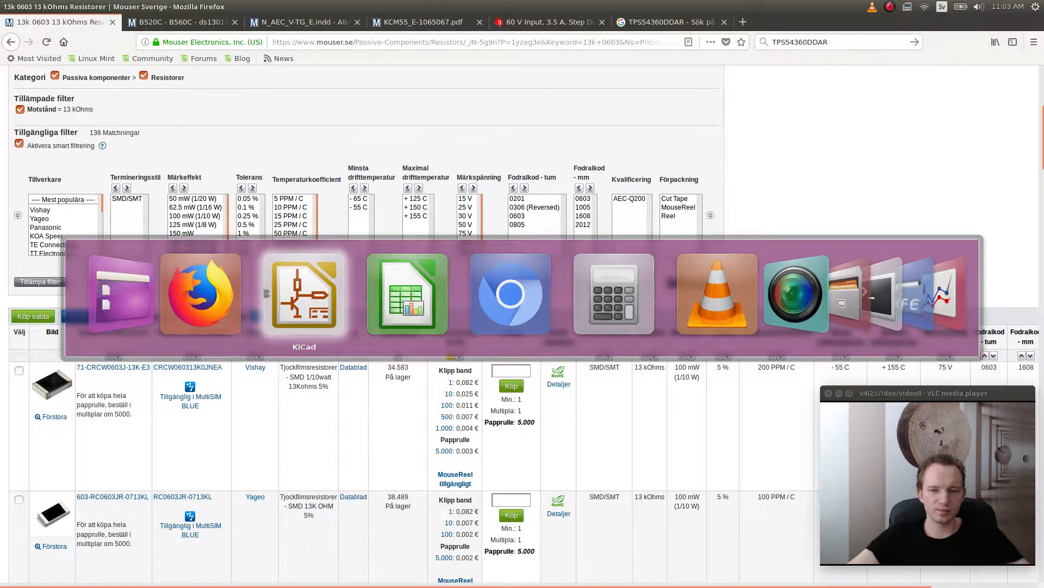
key("alt+Tab")
key("alt+Tab")
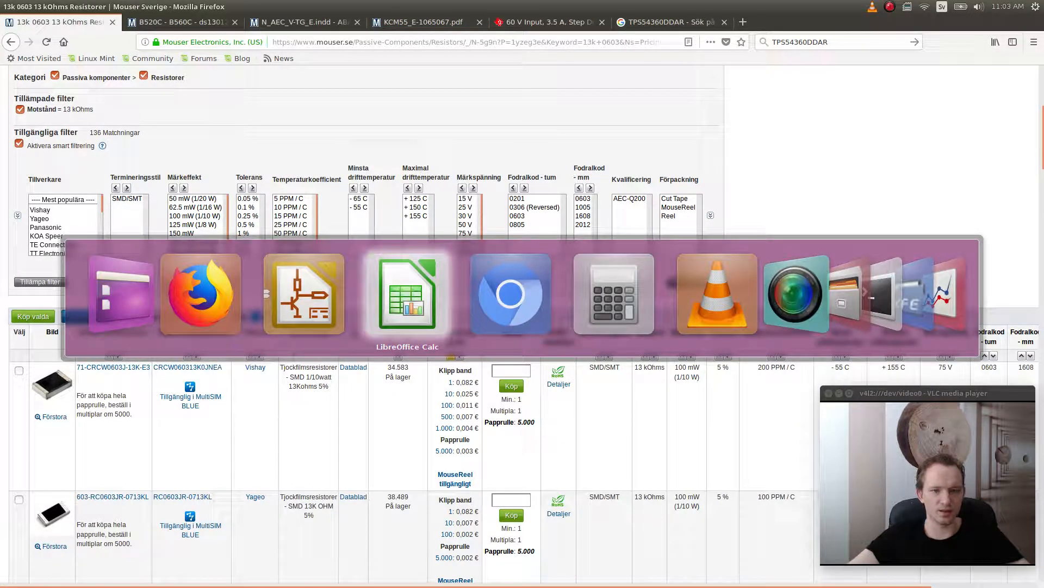
scroll(522, 326, "down", 5)
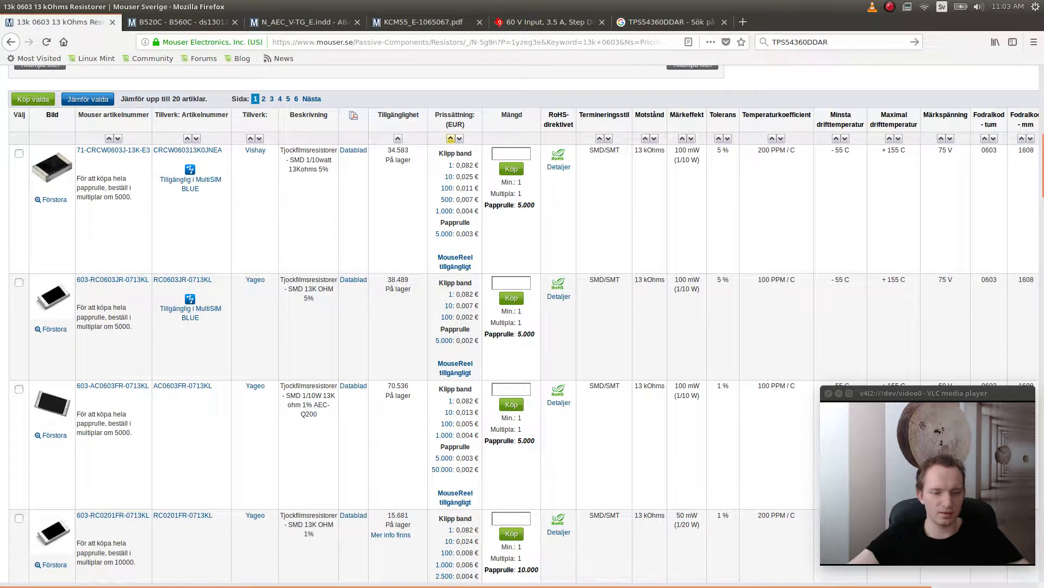
scroll(524, 322, "down", 2)
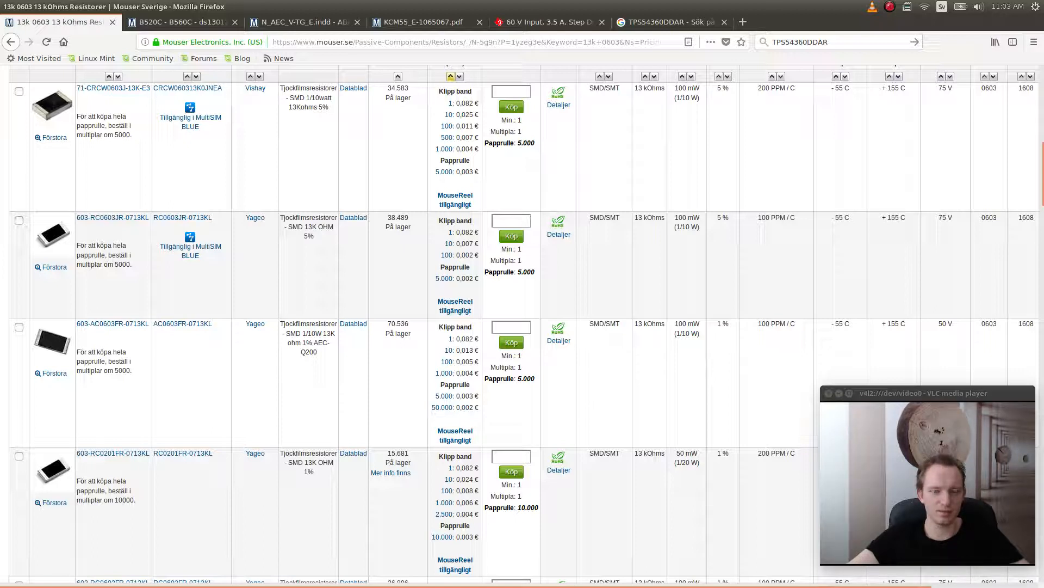
left_click_drag(212, 324, 154, 325)
key("ctrl+c")
key("alt+Tab")
key("alt+Tab")
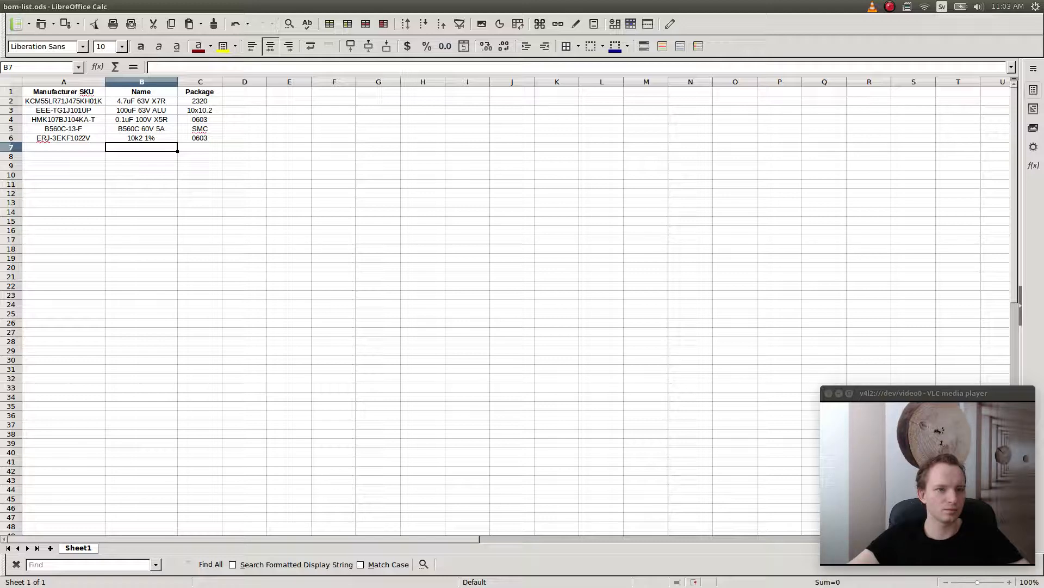
key("Left")
key("ctrl+v")
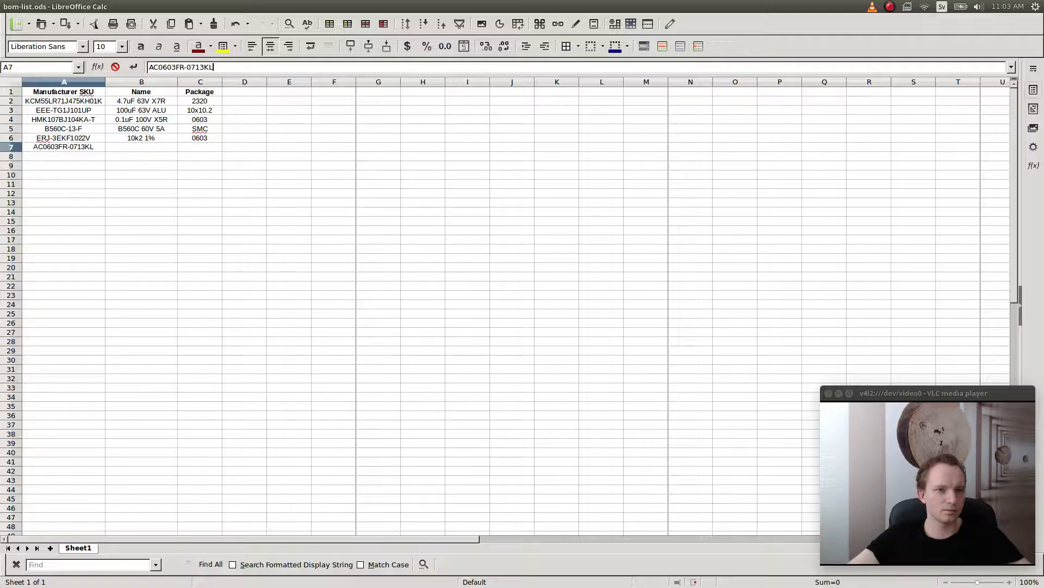
- Enter 13k 1% as the part name in cell B7 and 0603 as the package in C7
key("Tab")
type("13")
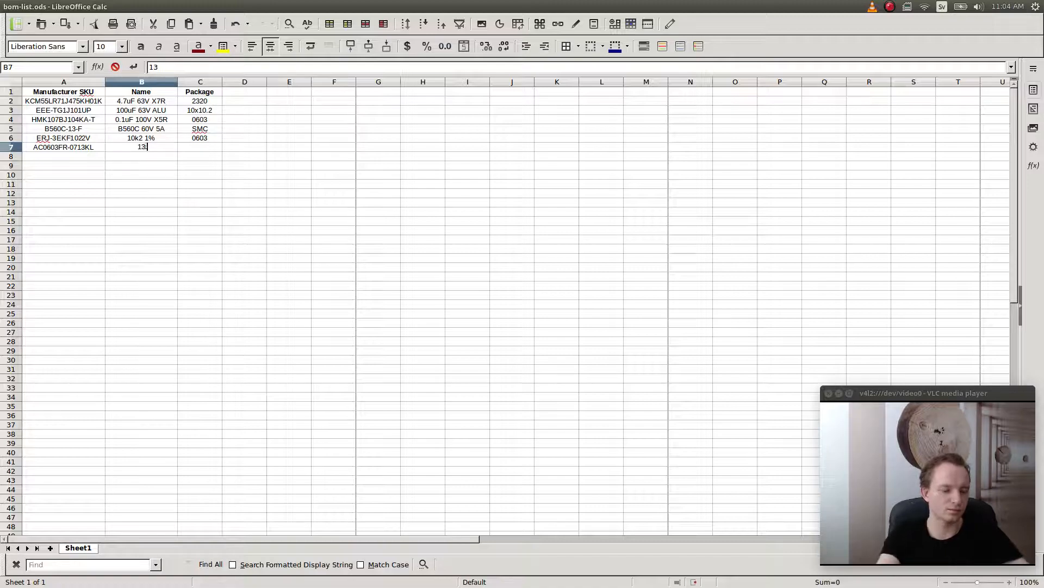
type("k 1%")
key("Tab")
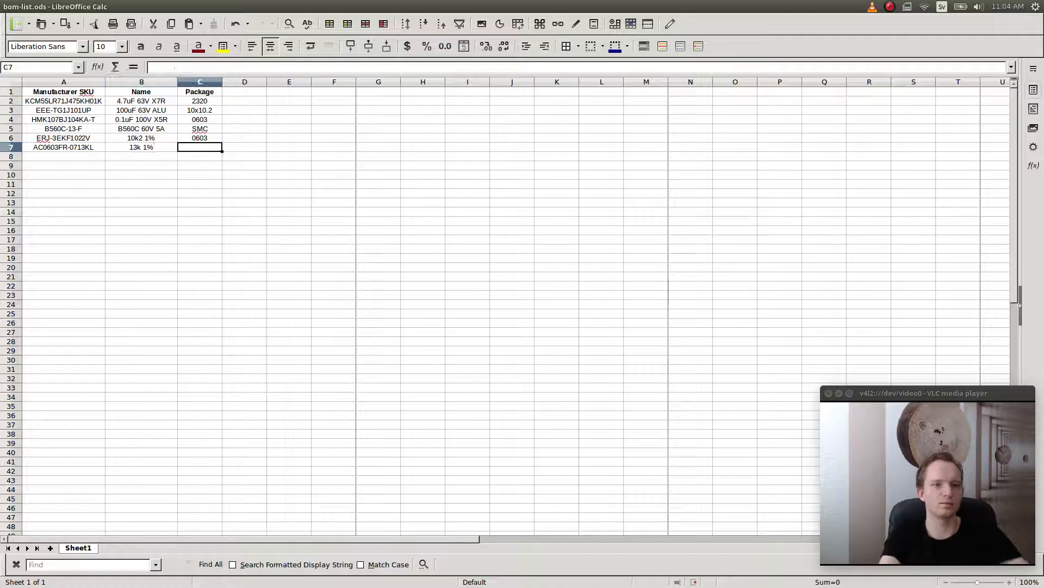
type("0604")
key("BackSpace")
type("3")
key("Return")
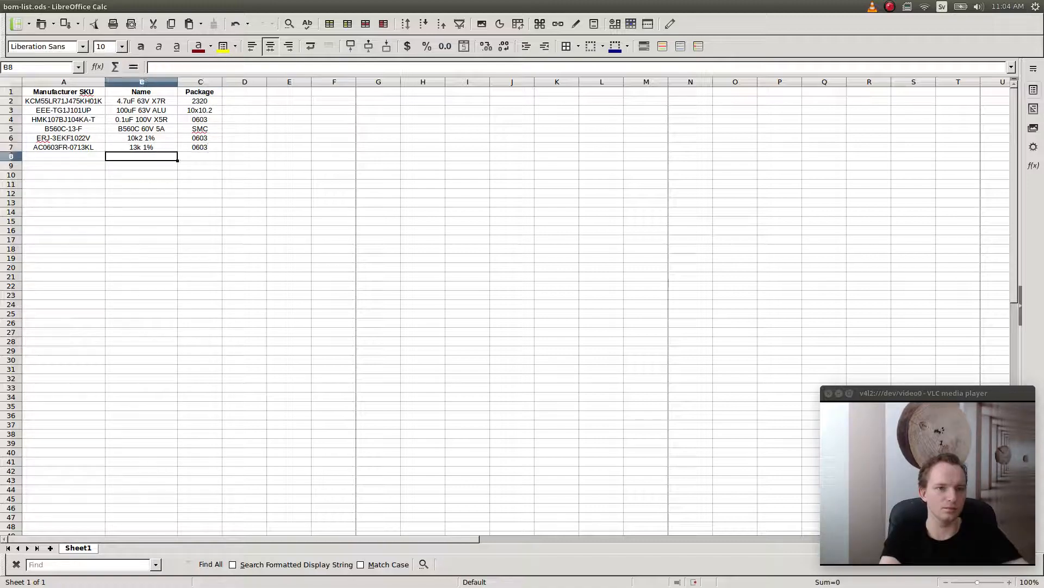
- Check the Eeschema schematic for the value of the capacitor in series with the 13k resistor, and return to Mouser in Firefox
key("alt+Tab")
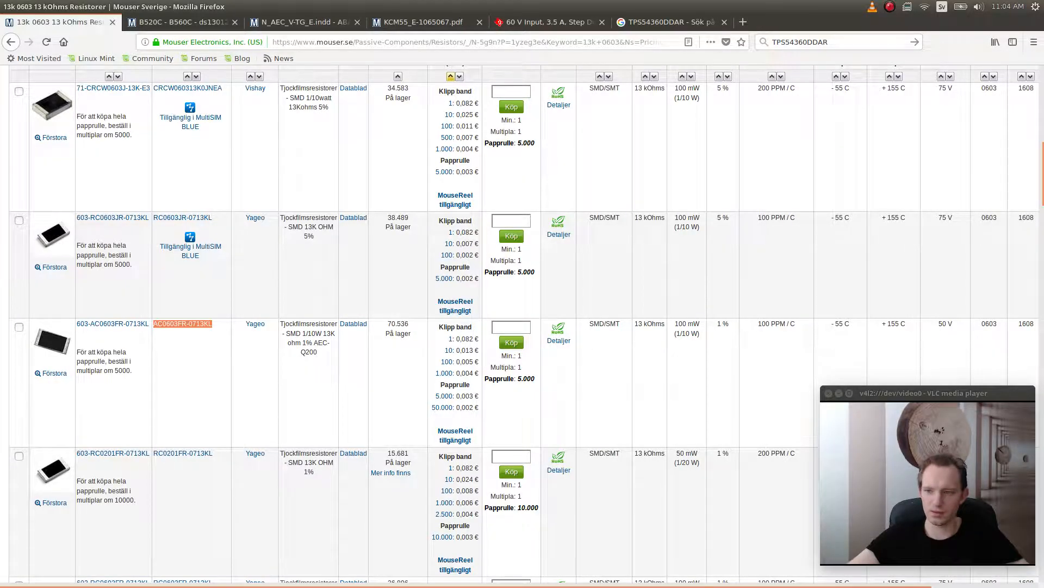
key("alt+Tab")
key("alt+Tab")
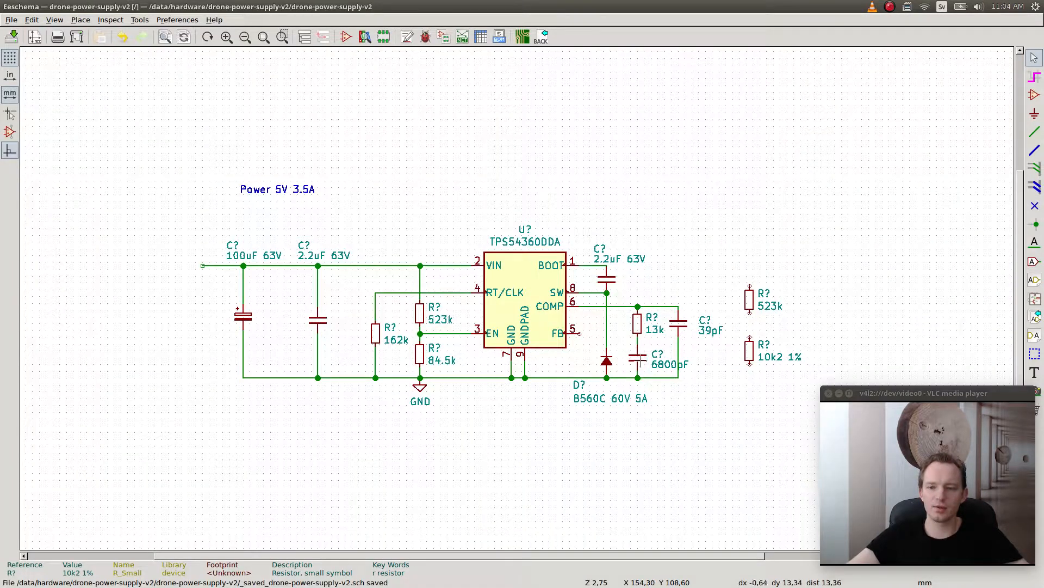
key("alt+Tab")
key("alt+Tab")
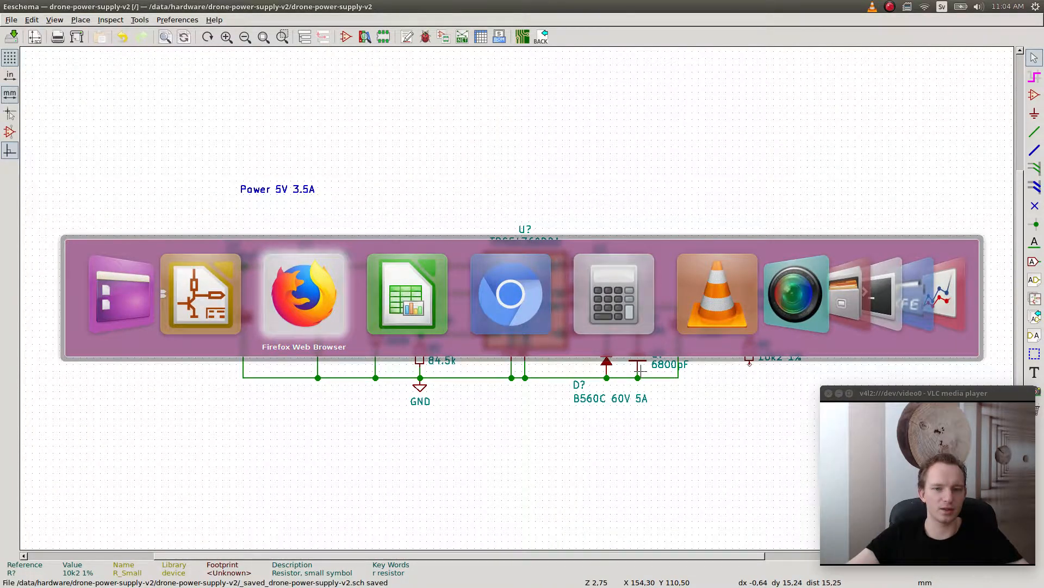
key("alt+Tab")
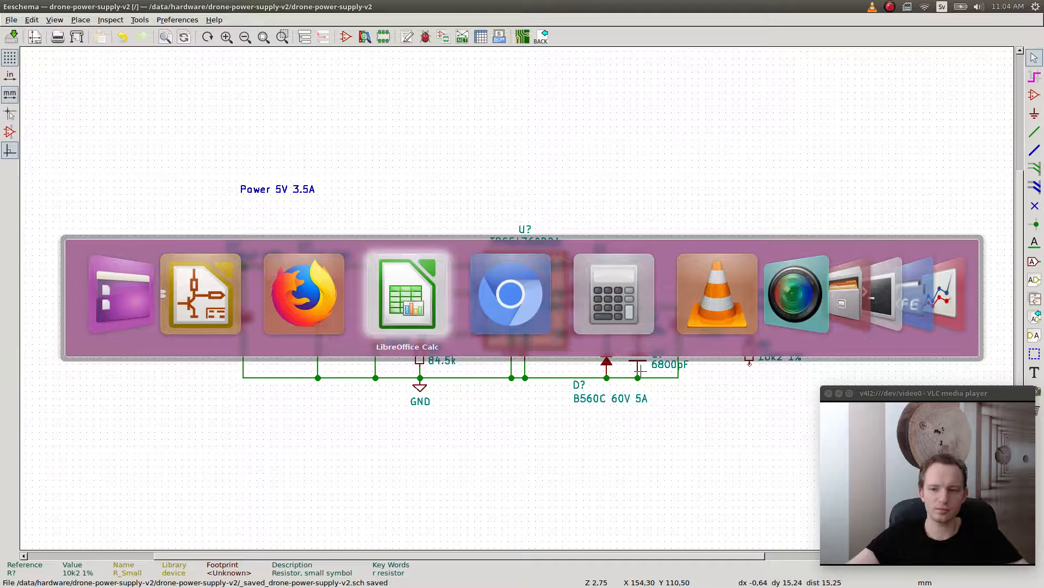
key("alt+shift+Tab")
key("alt+shift+Tab")
key("alt+Tab")
key("alt+Tab")
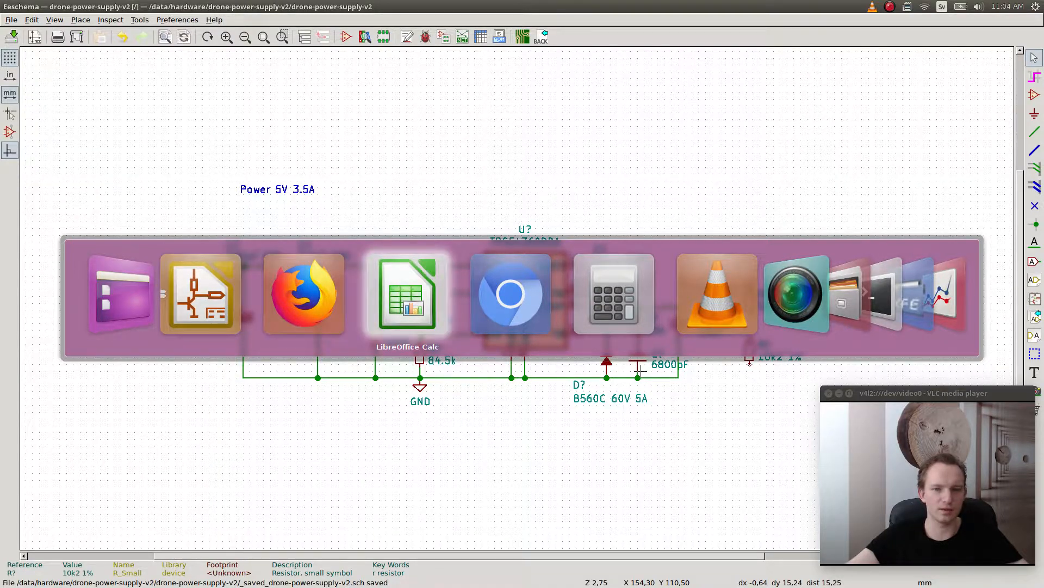
key("alt+shift+Tab")
- Search Mouser for 6.8nf 6.3v and look through the listed ceramic capacitors
scroll(183, 324, "up", 10)
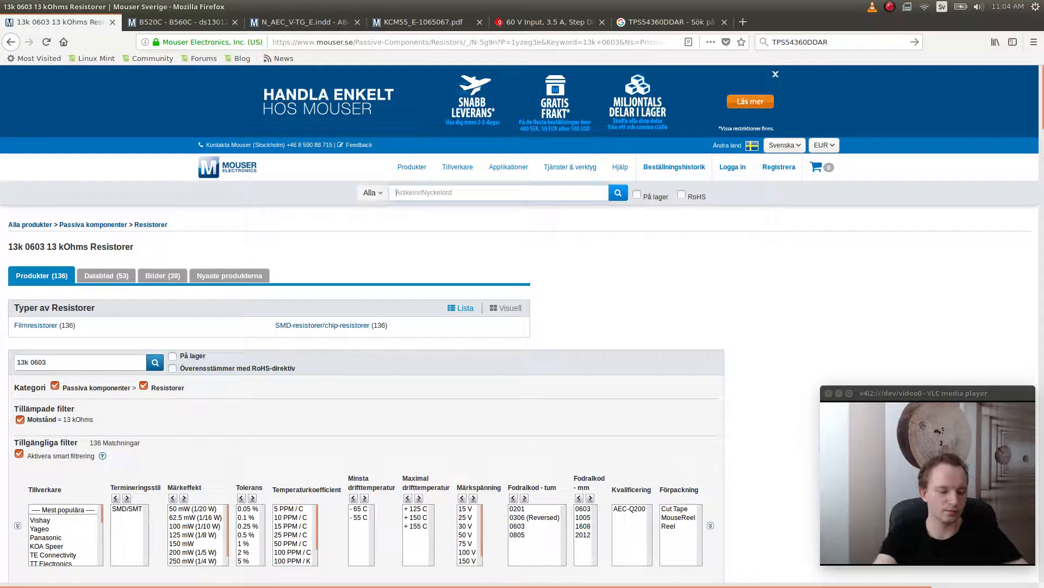
type("6.8nf")
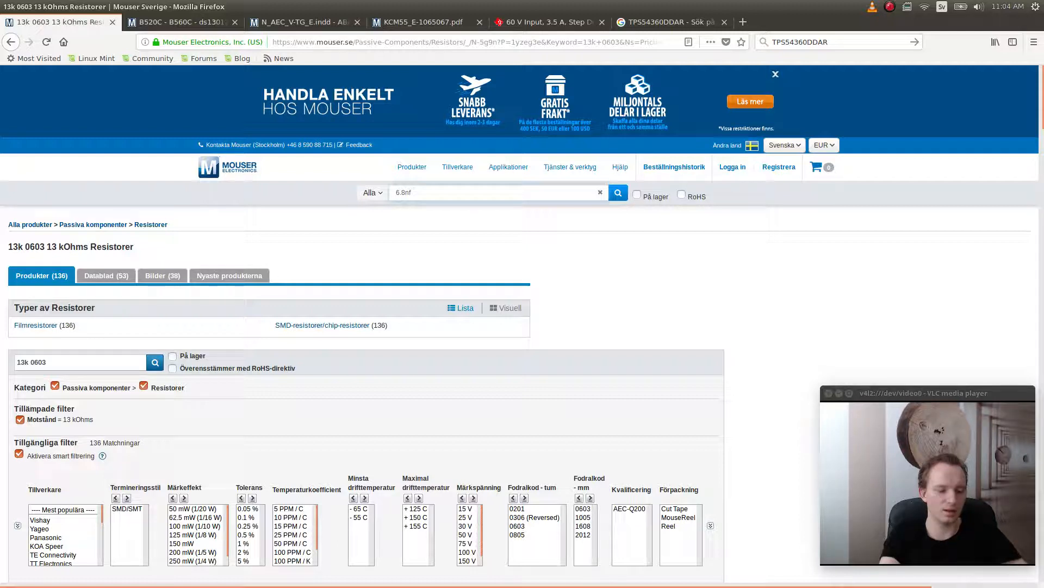
type("6.3v")
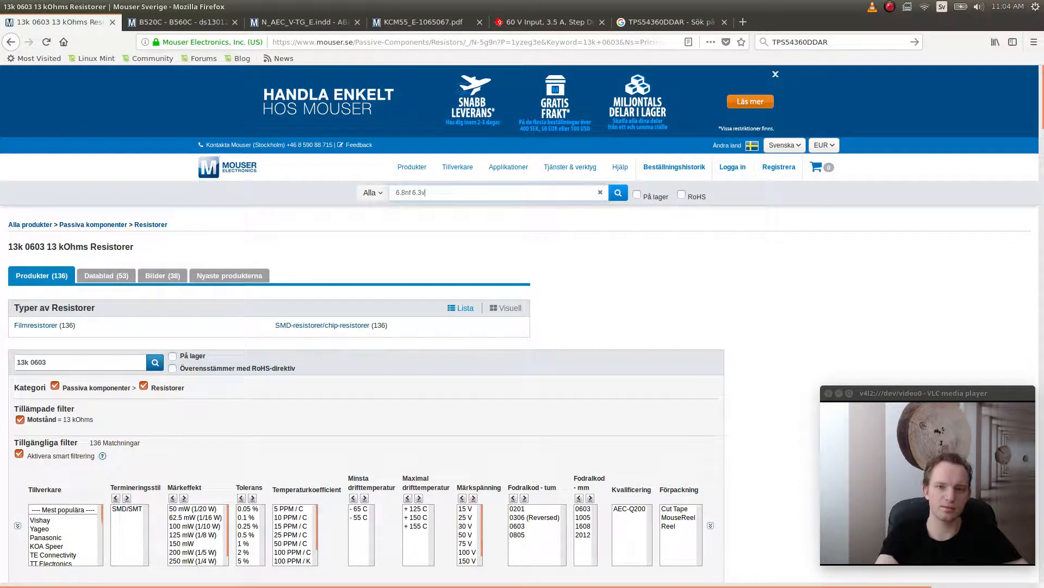
key("Return")
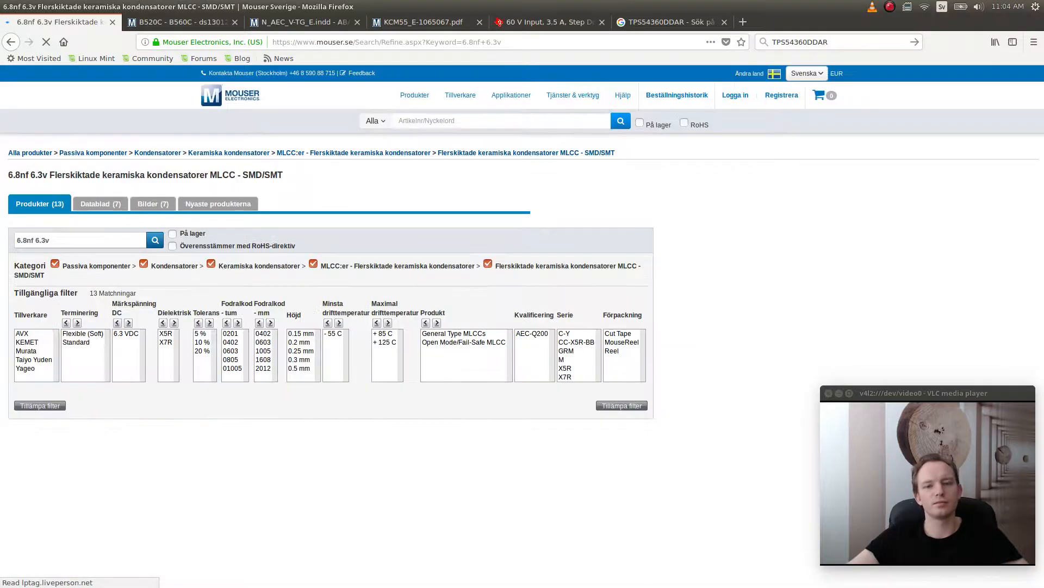
scroll(522, 327, "down", 5)
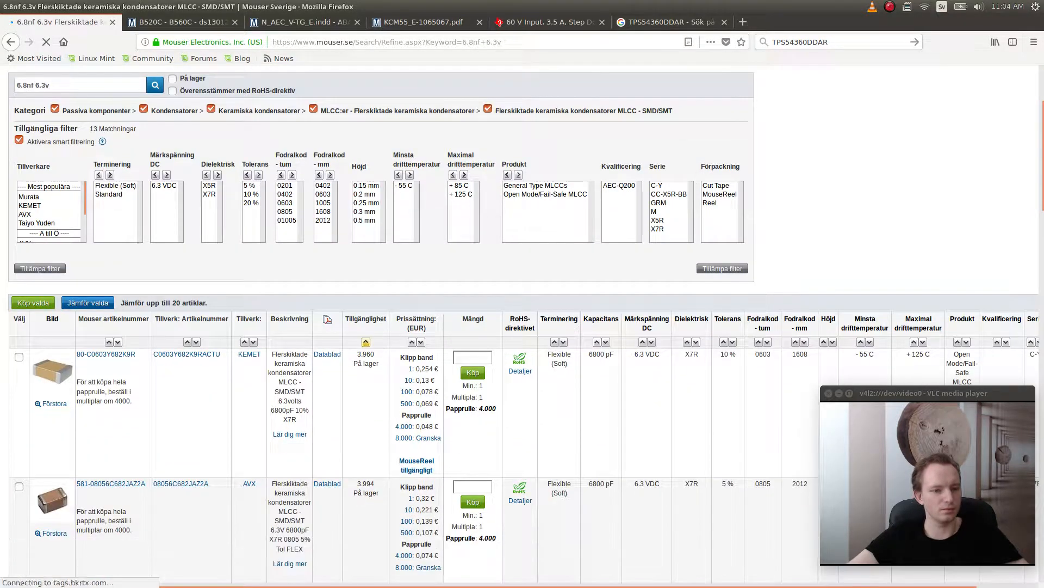
scroll(522, 327, "down", 5)
scroll(522, 326, "down", 5)
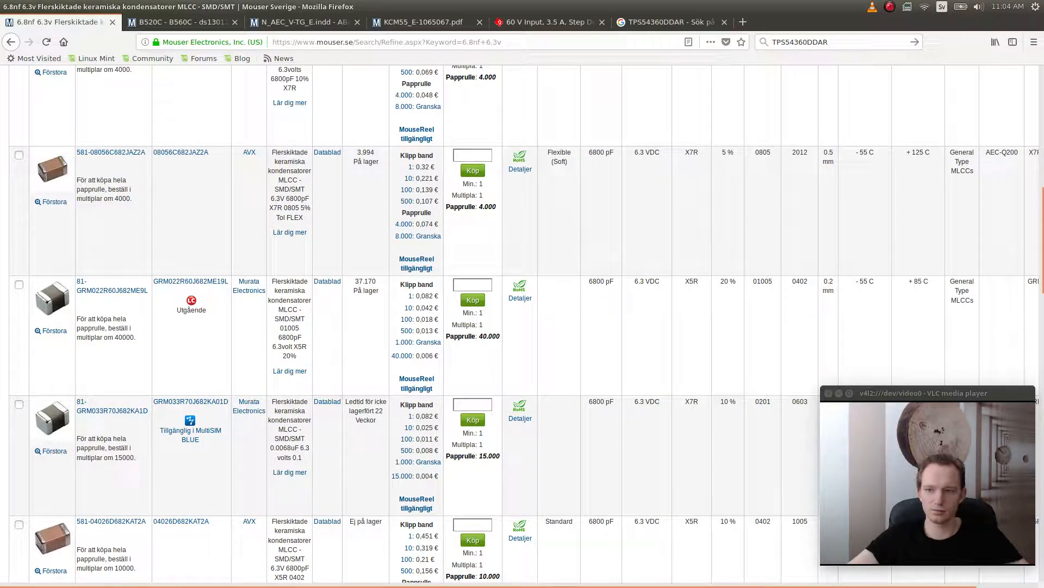
- Filter the 6.8nf 6.3v capacitor results to the 0603 package size
scroll(523, 327, "up", 7)
left_click(285, 243)
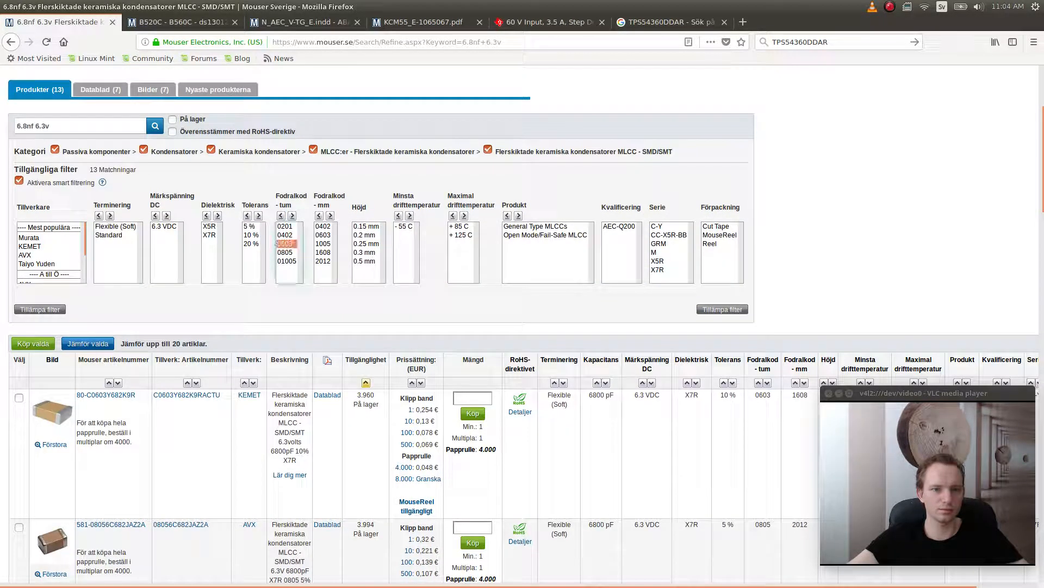
left_click(39, 309)
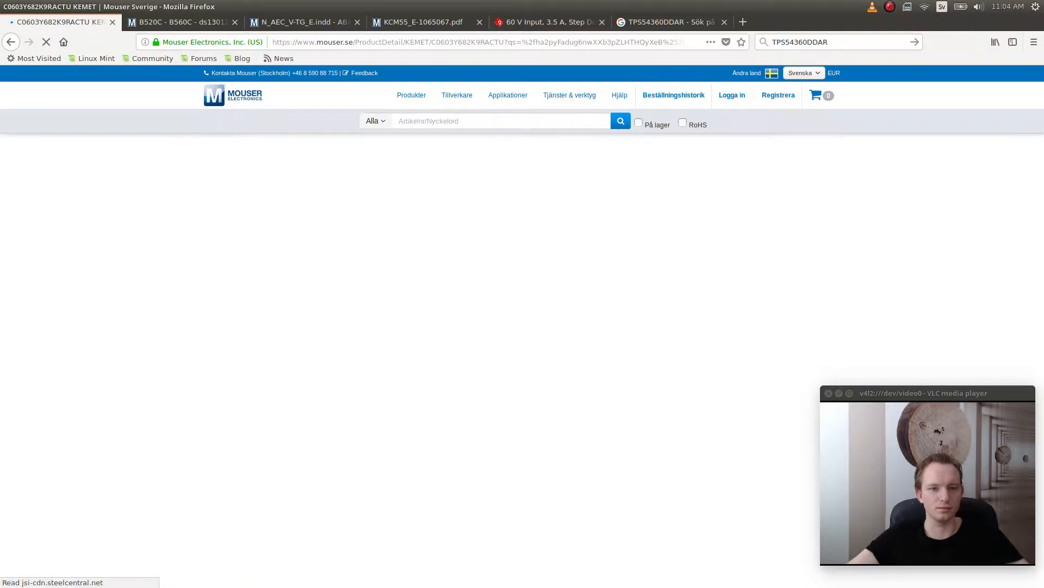
- Examine the part number, specifications and pricing of the KEMET C0603Y682K9RACTU capacitor, and return to the search results
scroll(522, 327, "down", 3)
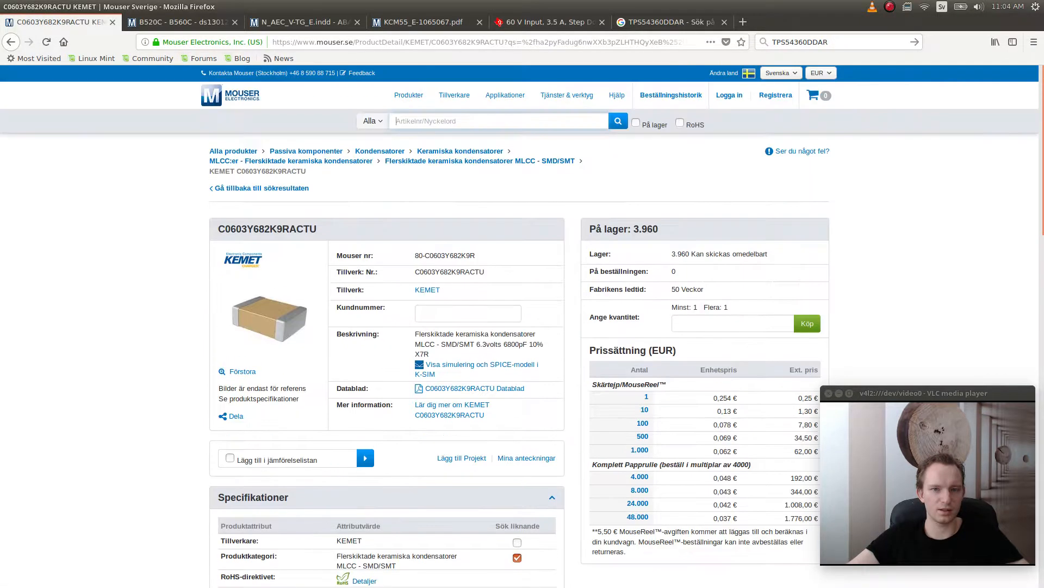
left_click_drag(487, 272, 431, 271)
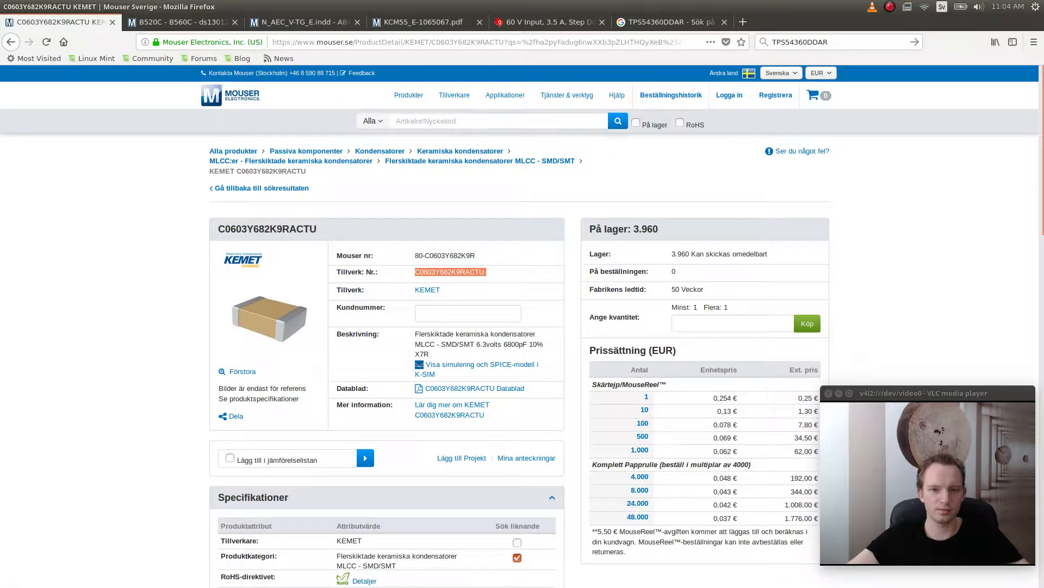
scroll(519, 326, "down", 3)
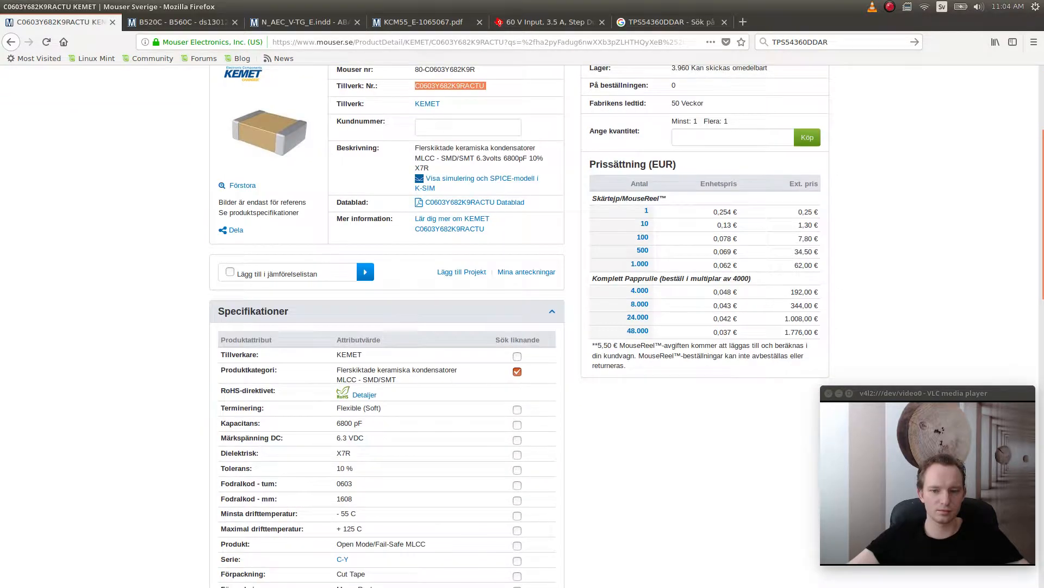
scroll(519, 327, "up", 3)
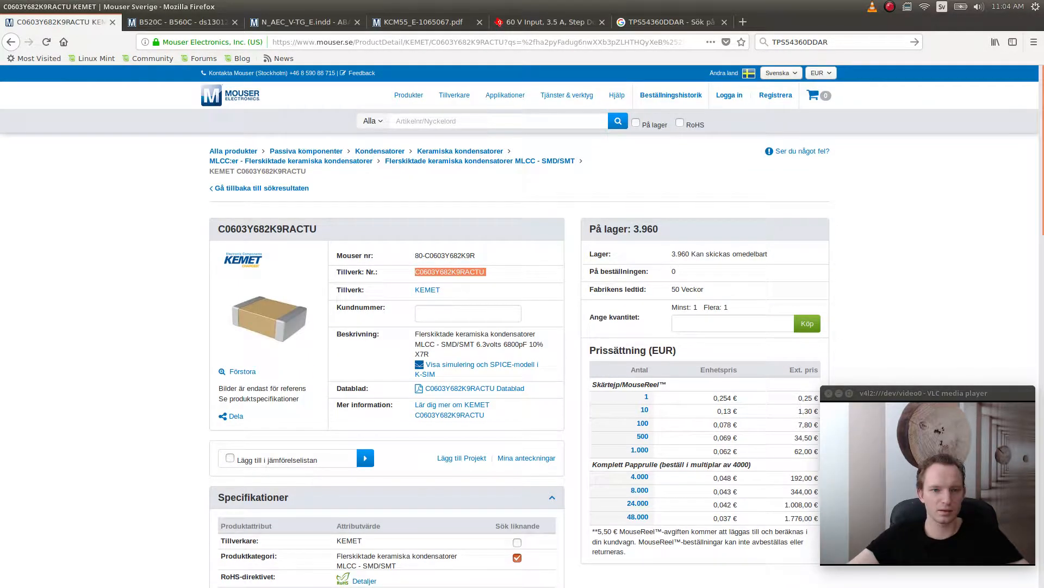
left_click(10, 42)
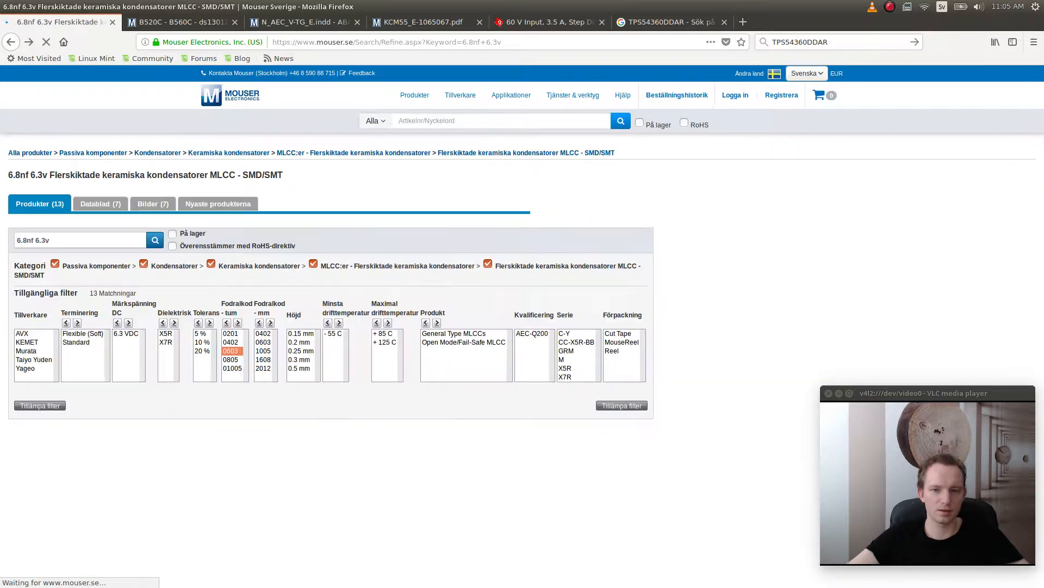
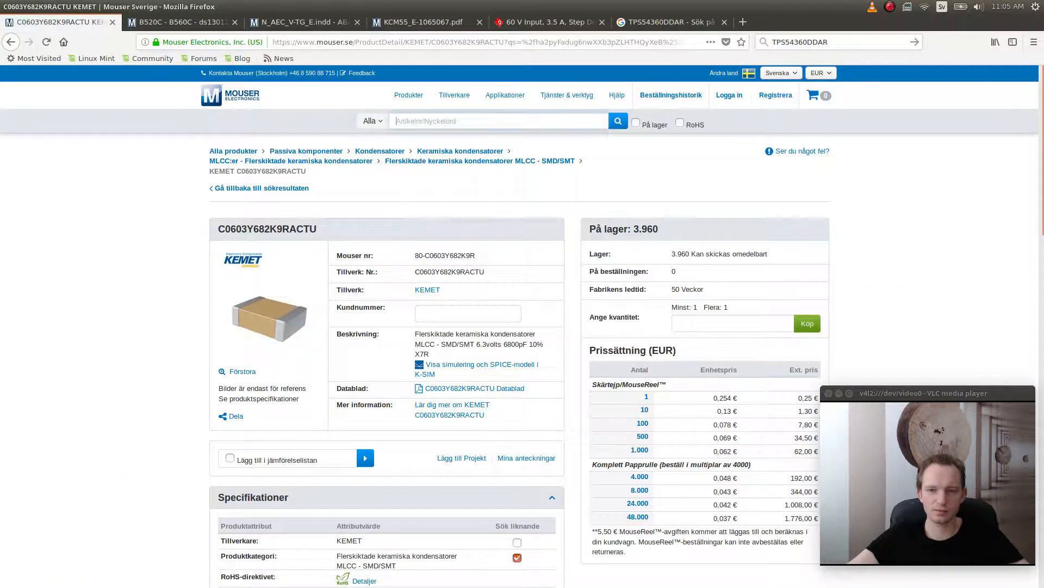
scroll(522, 326, "down", 6)
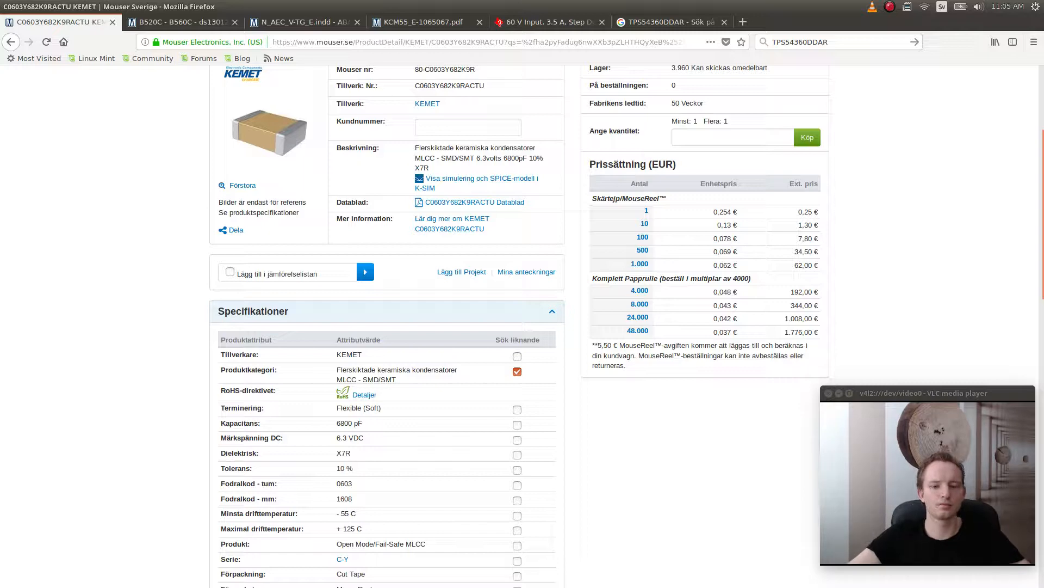
scroll(522, 326, "up", 5)
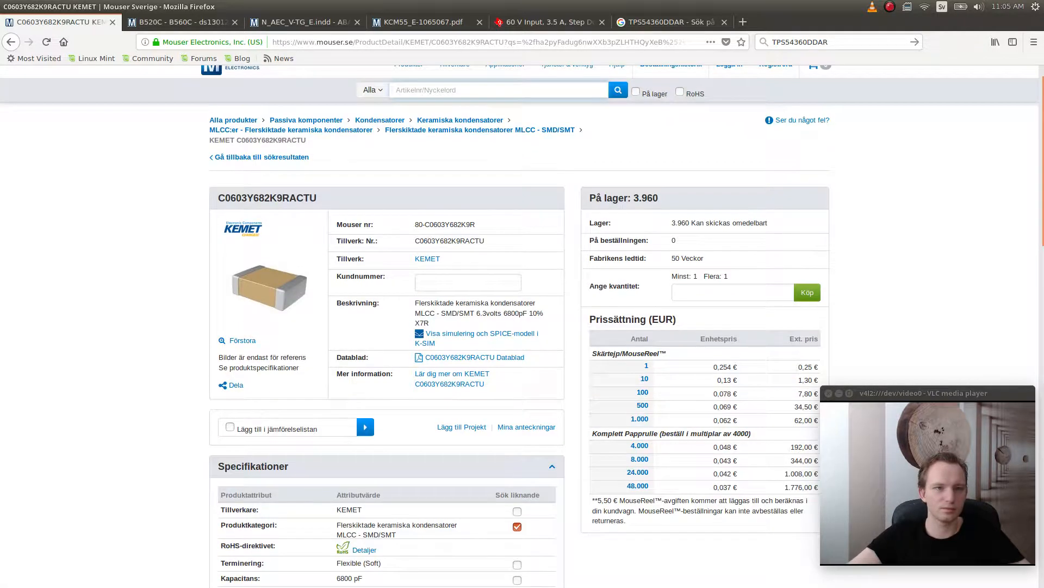
key("alt+Left")
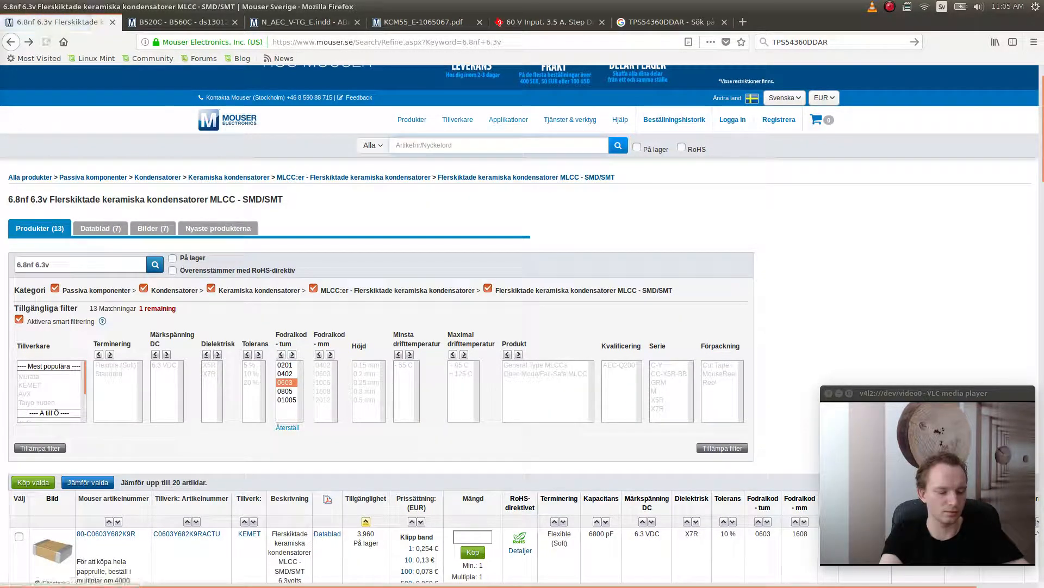
- Search Mouser for 6.8nf 0603
type("6.8nf")
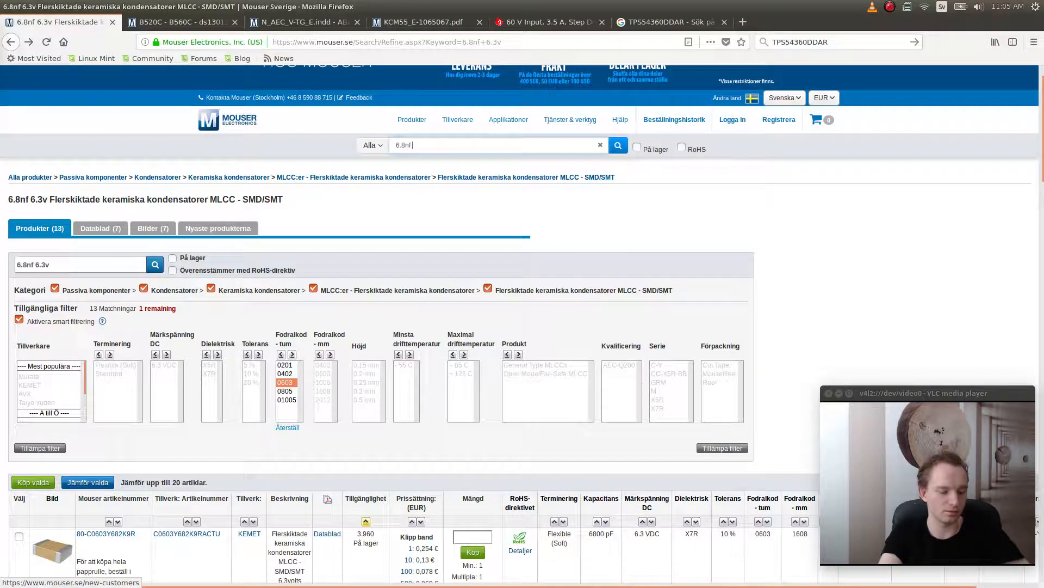
type(" 0603")
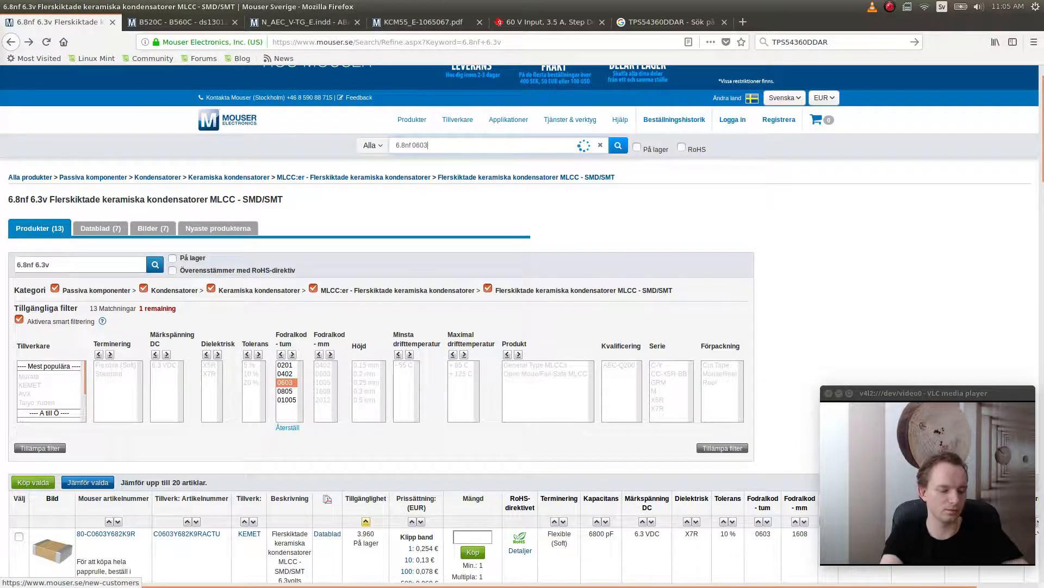
key("Return")
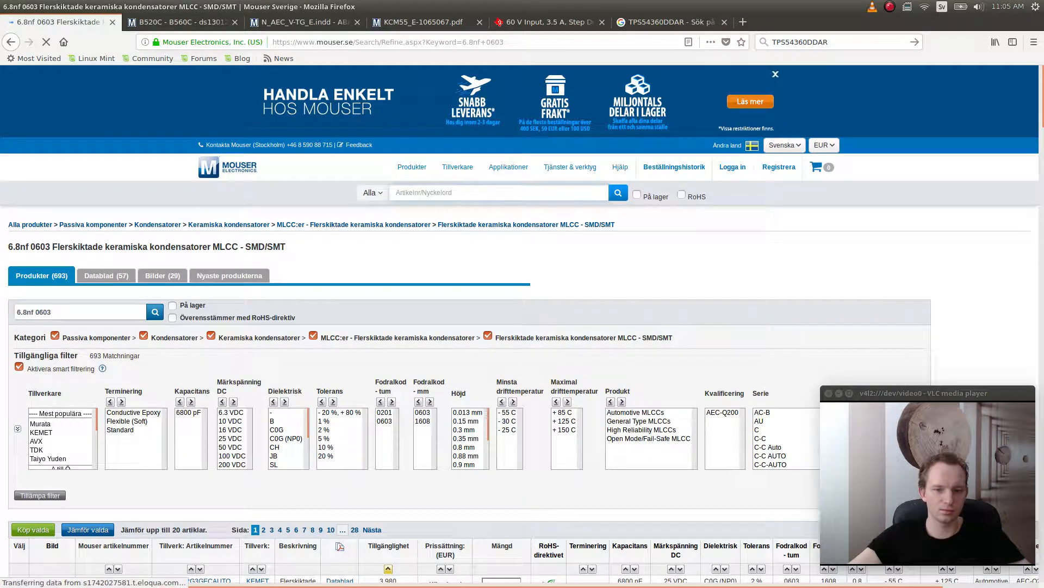
- Filter the capacitor results to a capacitance of 6800 pF and a rated voltage of 10 VDC
left_click(188, 413)
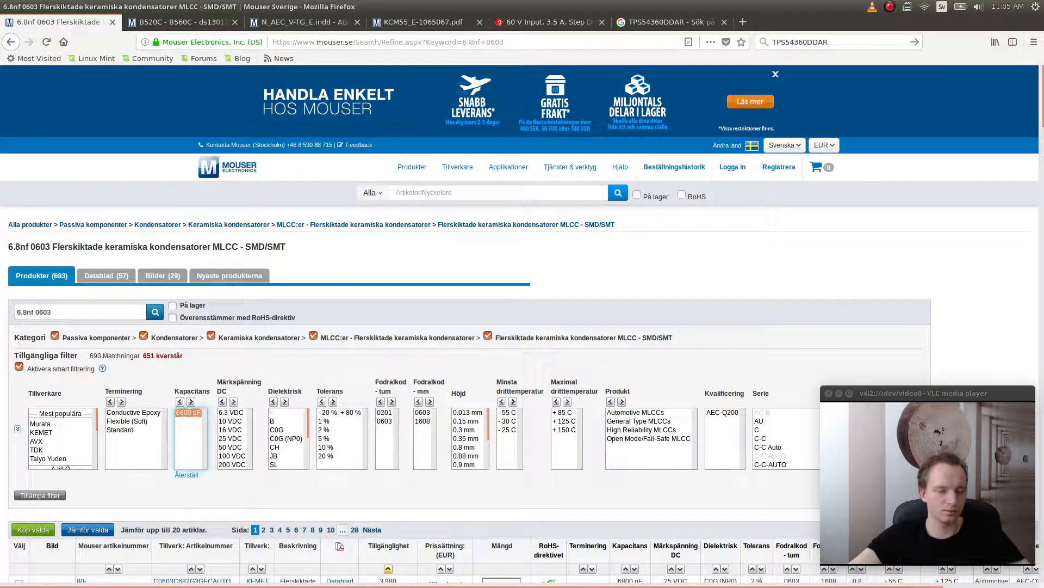
left_click(230, 421)
left_click(231, 413, "ctrl")
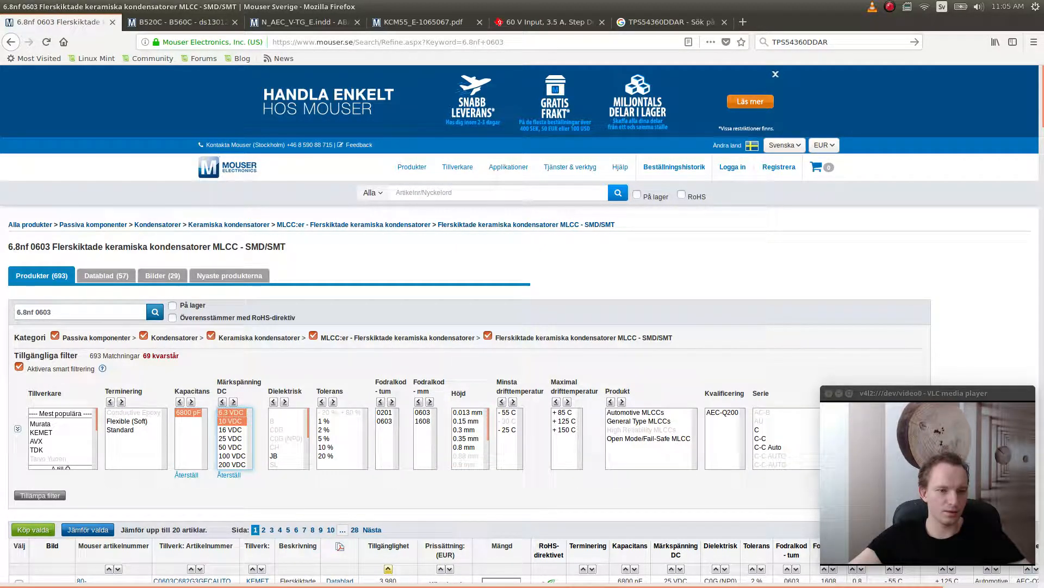
left_click(231, 413)
left_click(230, 421)
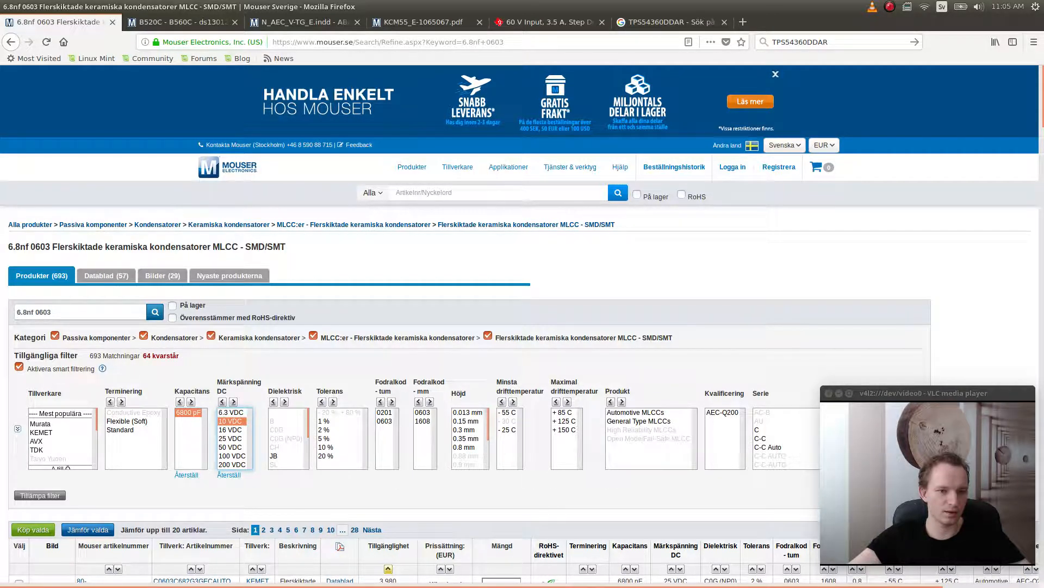
left_click(40, 495)
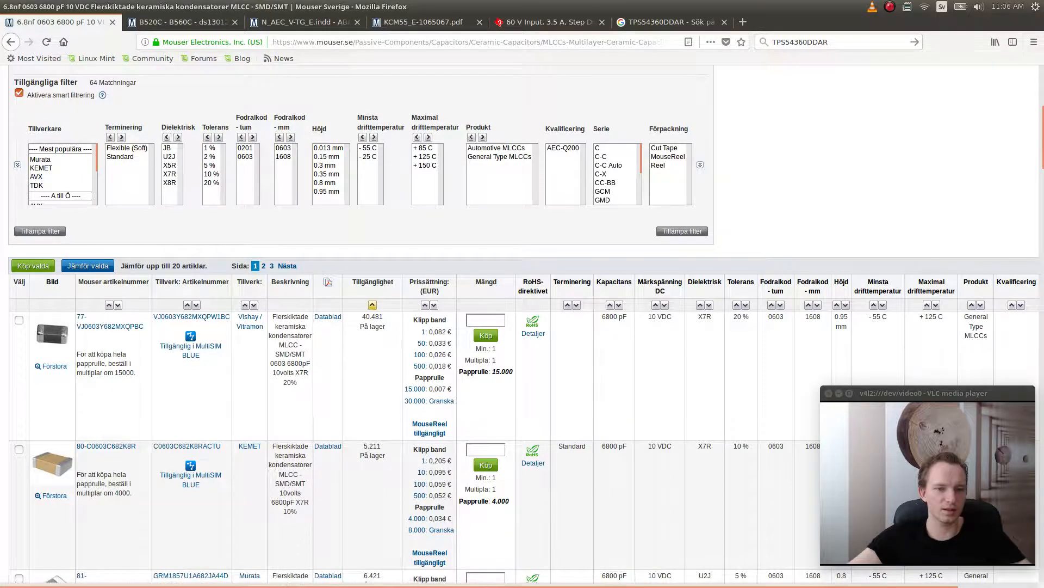
- Open the product page of the Vishay 10 V X7R 20% capacitor VJ0603Y682MXQPW1BC and copy its manufacturer part number
left_click_drag(232, 320, 181, 318)
left_click(231, 319)
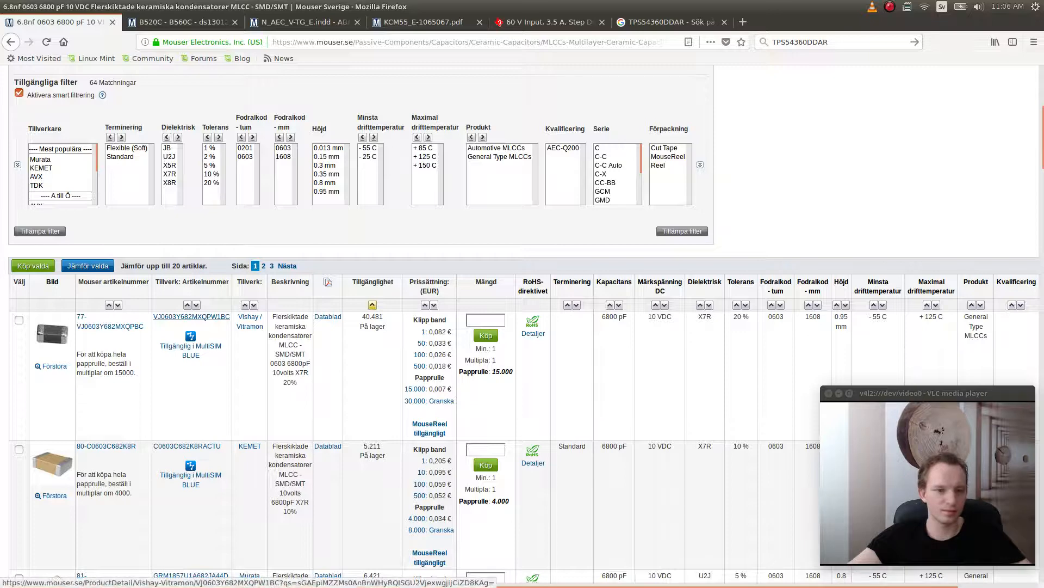
left_click(191, 317)
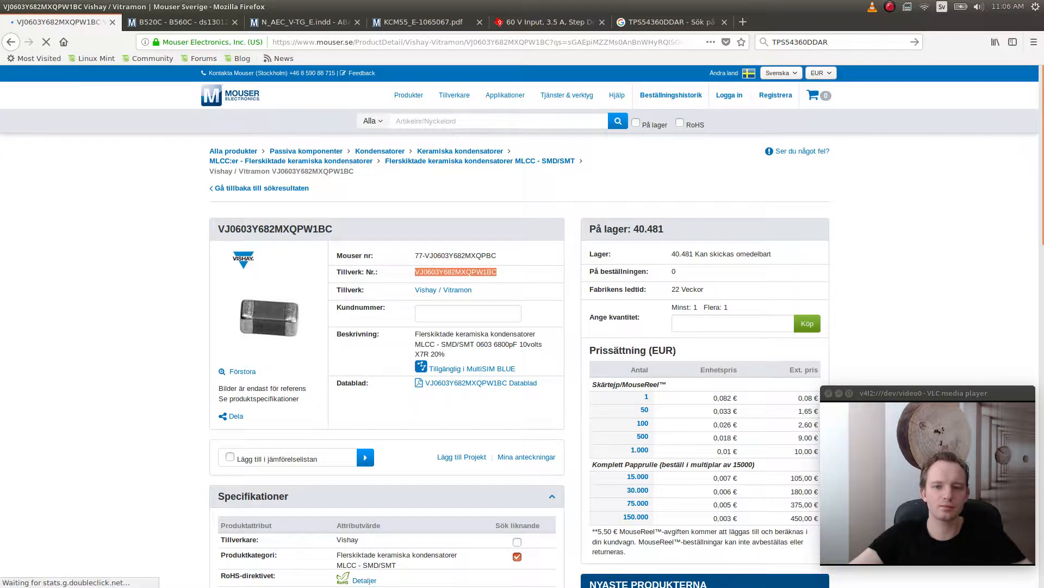
- Switch to the bom-list in LibreOffice Calc and enter the part number VJ0603Y682MXQPW1BC in cell A8
key("alt+Tab")
key("alt+Tab")
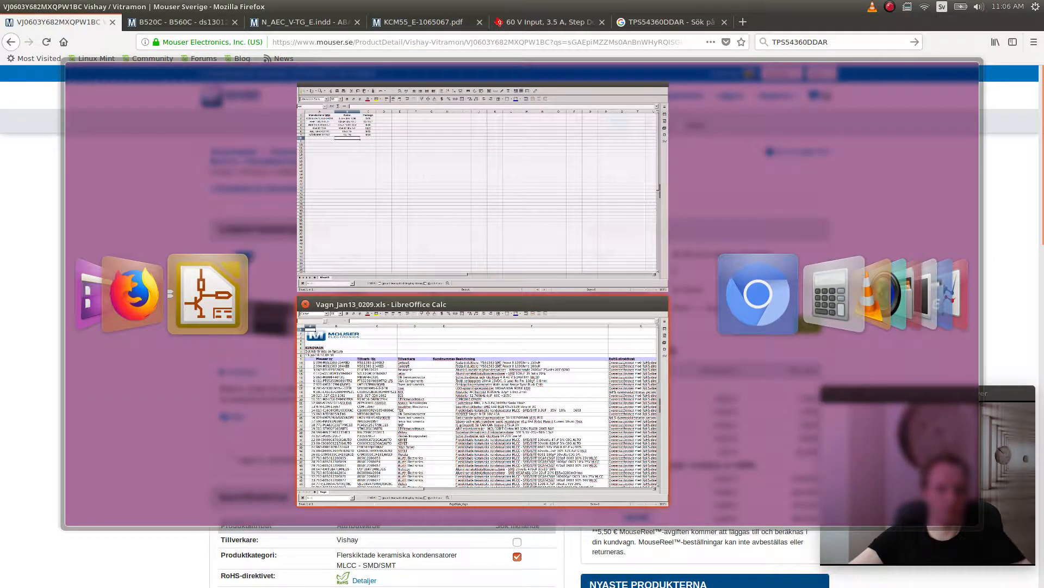
key("alt+Tab")
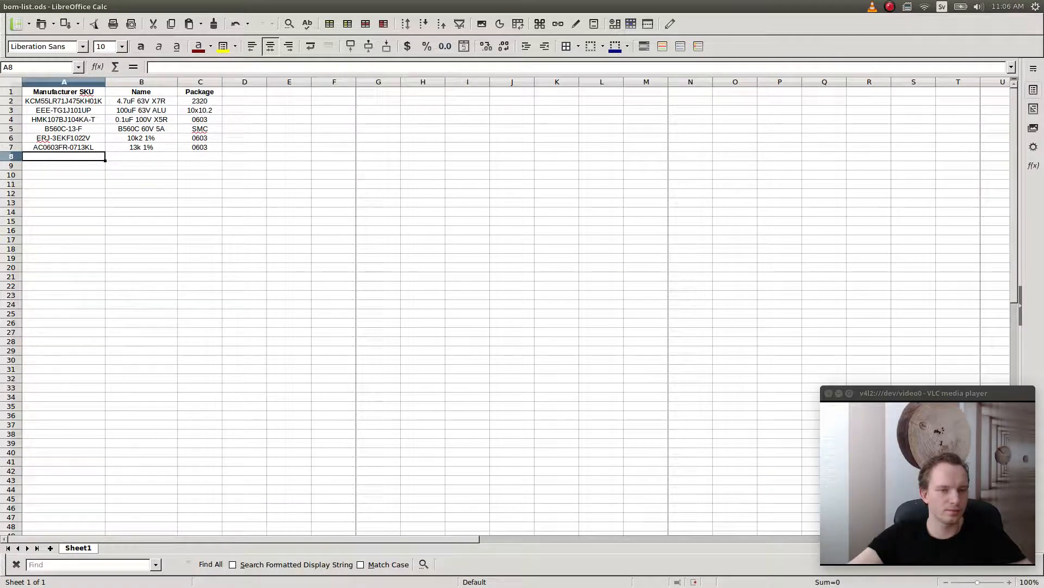
type("VJ0603Y682MXQPW1BC")
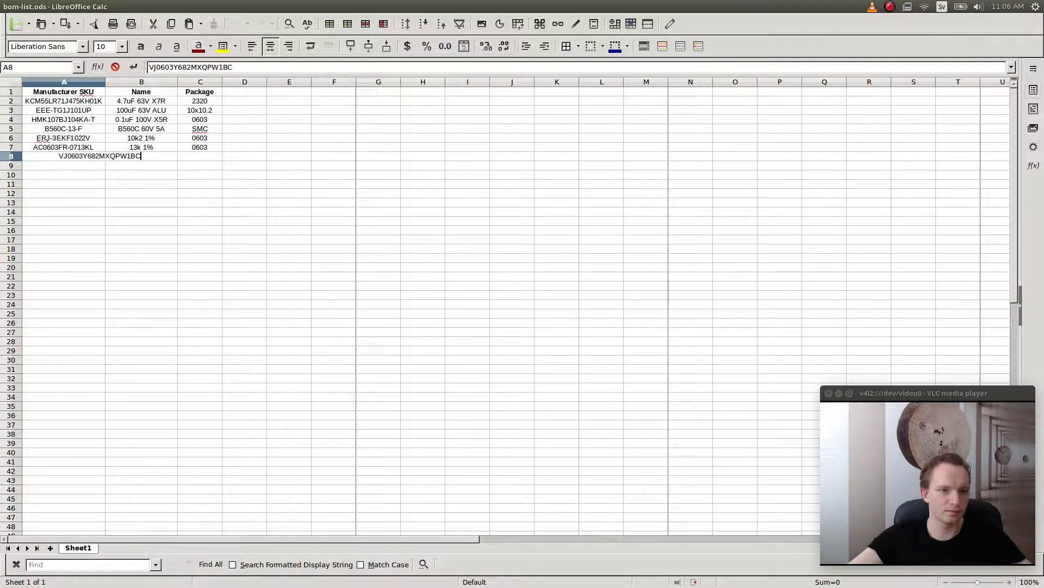
key("shift+Home")
key("Home")
key("Return")
key("shift+space")
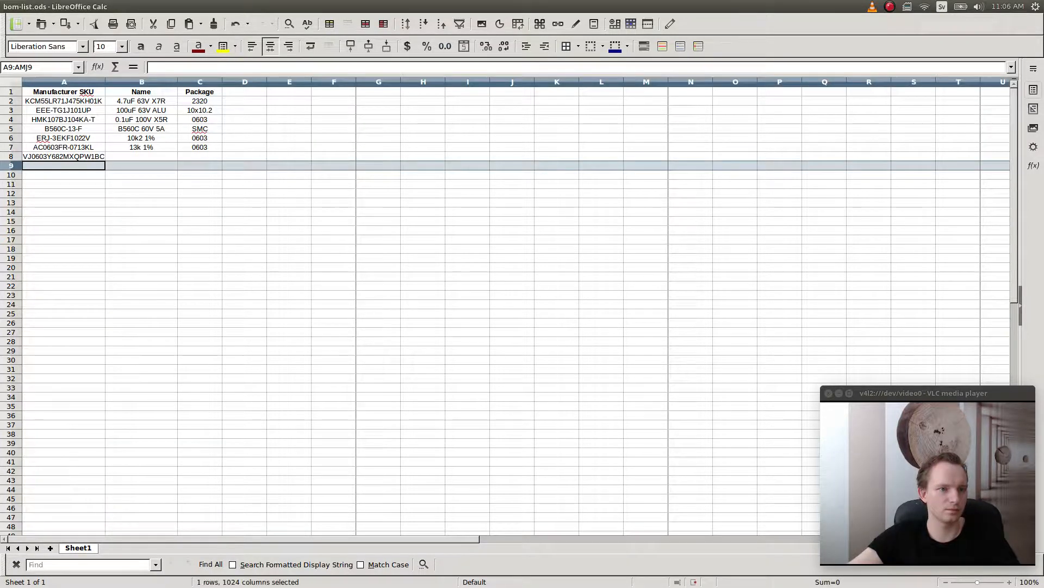
- Complete row 8 of the BOM with the name 6.8nF 10V X7R and the package 0603
left_click(141, 157)
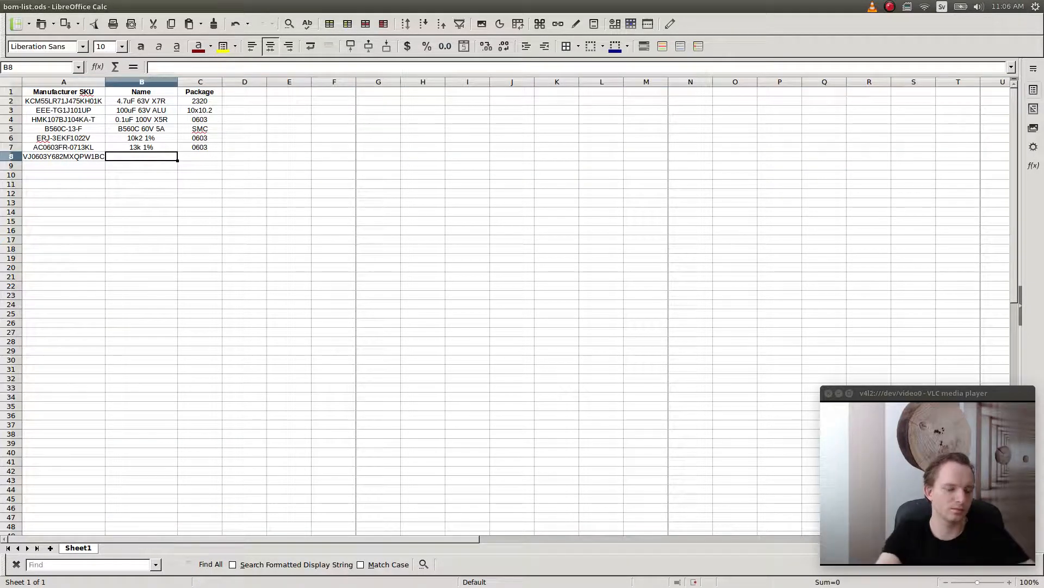
type("6.8nF 10V X")
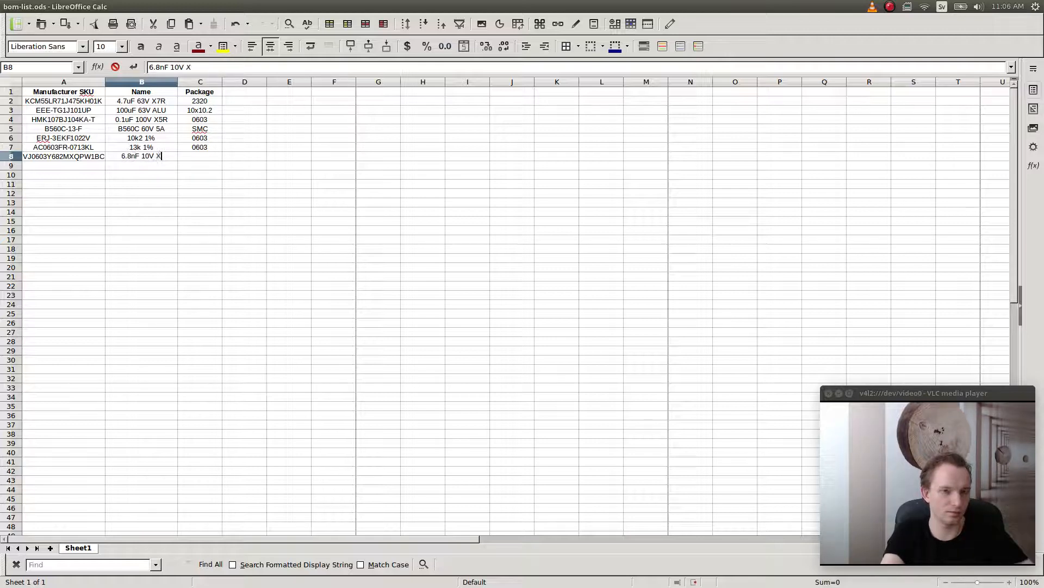
type("7R")
key("Tab")
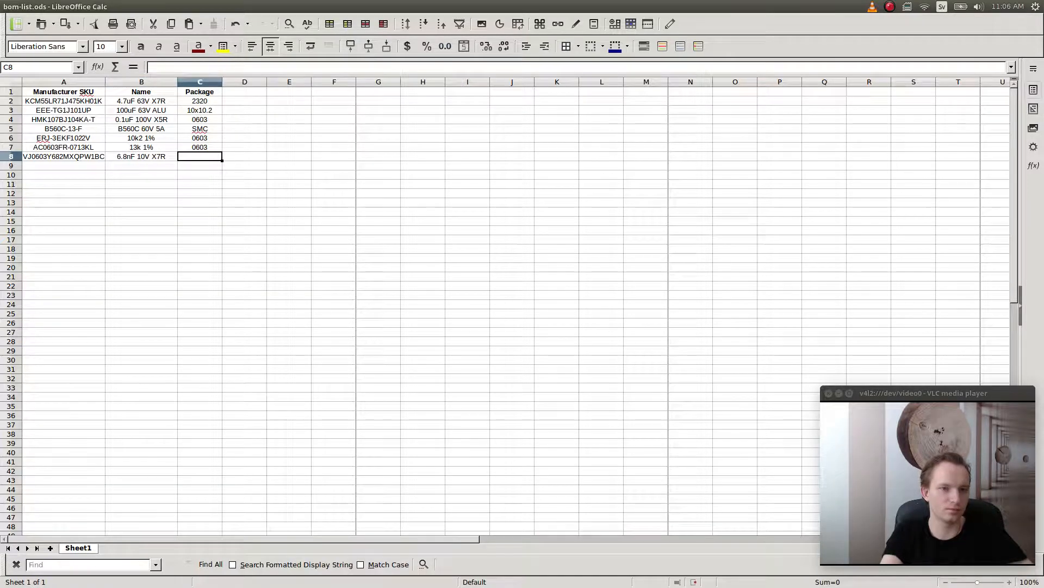
type("0603")
key("Return")
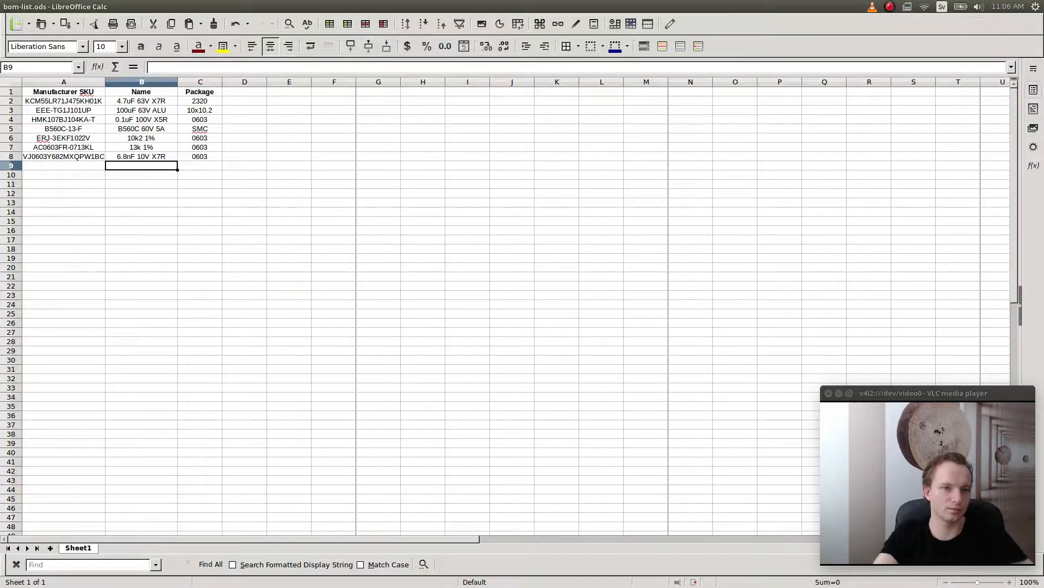
- Check the capacitor values in the Eeschema schematic, switch to Mouser in Firefox and search for 39pf 10V 0603
key("alt+Tab")
key("alt+Tab")
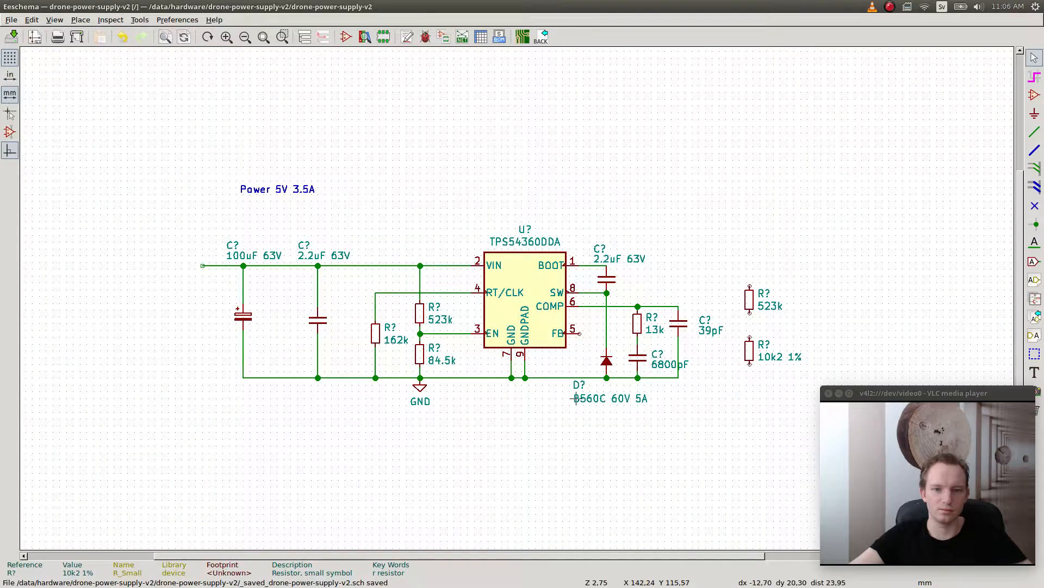
key("alt+Tab")
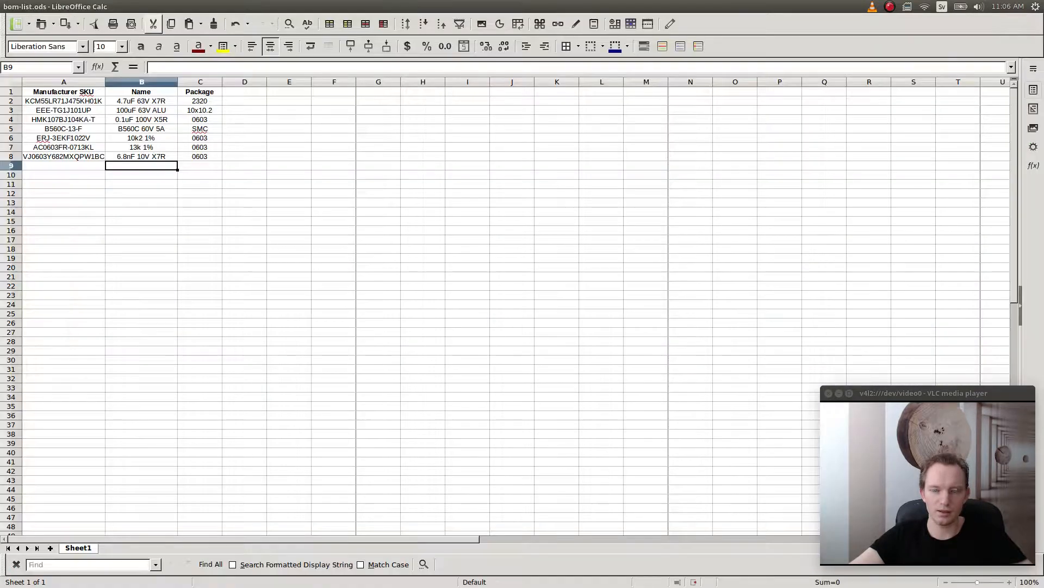
key("alt+Tab")
key("alt+Tab")
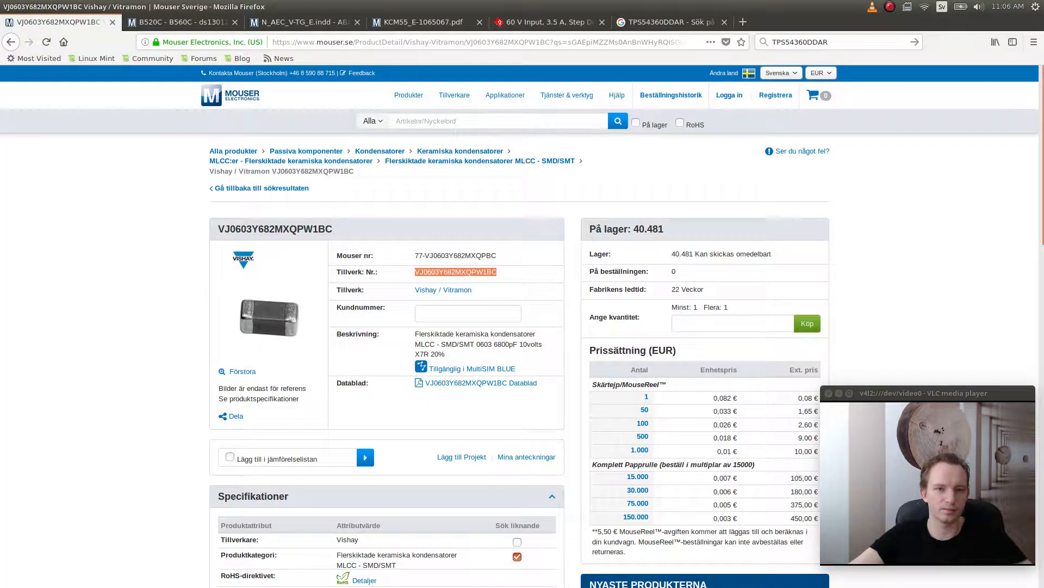
left_click(490, 121)
type("39pf")
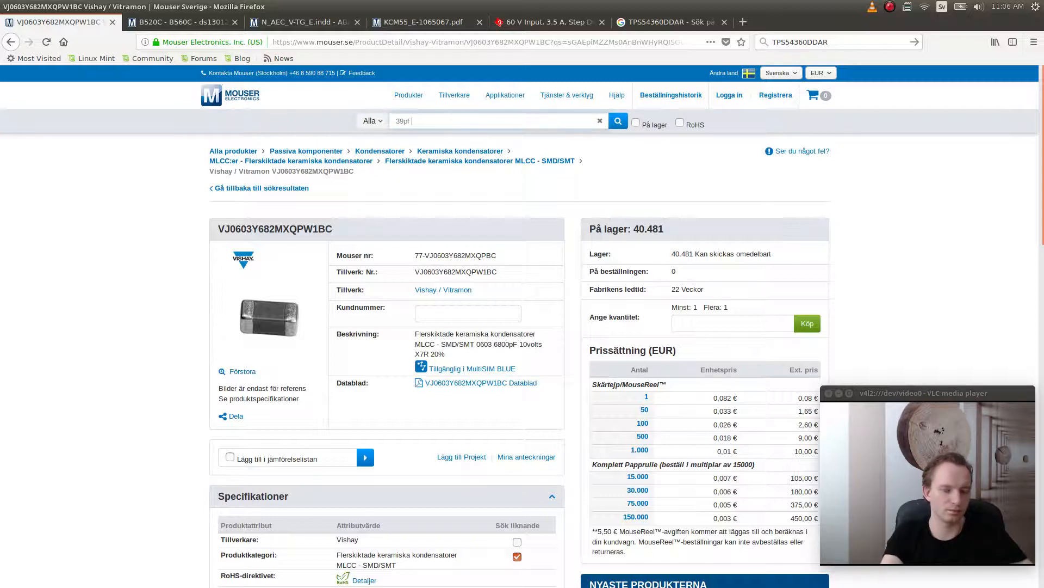
type(" 10V 0")
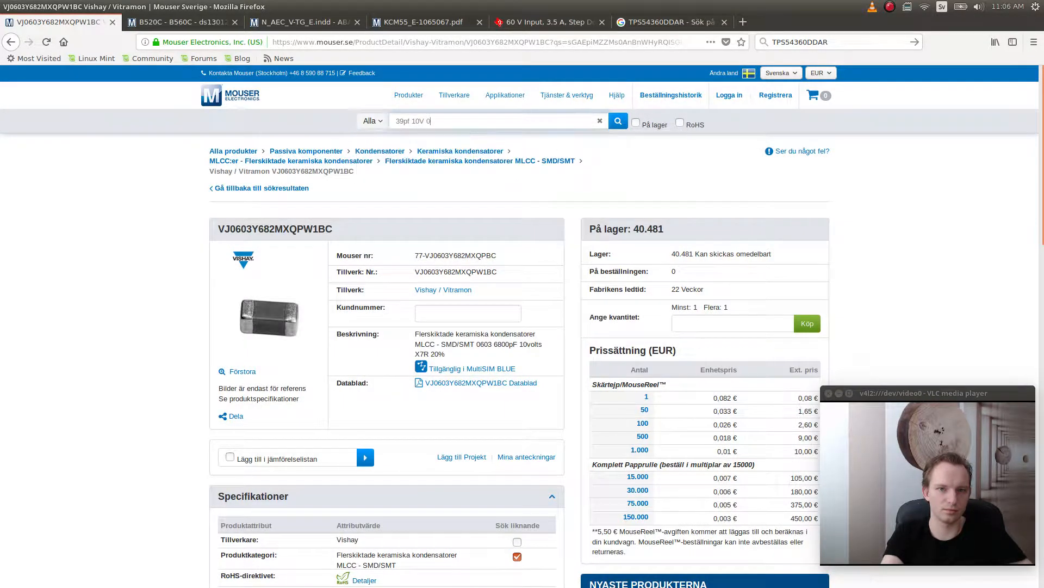
type("603")
key("Return")
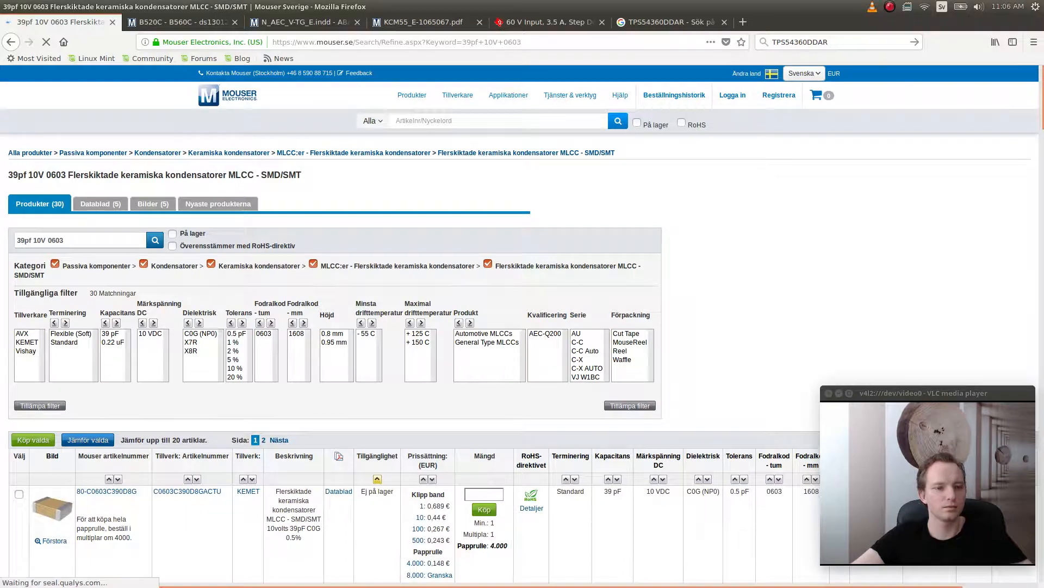
- Examine the listed 39 pF capacitors for stock availability, dielectric, tolerance and price
scroll(188, 382, "down", 4)
scroll(187, 382, "down", 4)
scroll(187, 382, "up", 2)
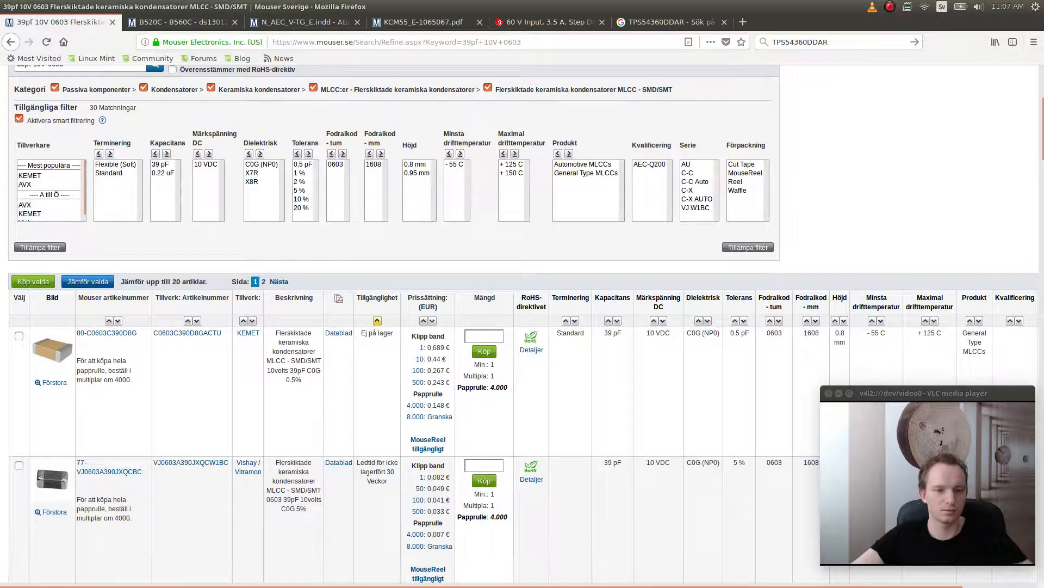
scroll(524, 324, "down", 3)
scroll(524, 323, "down", 3)
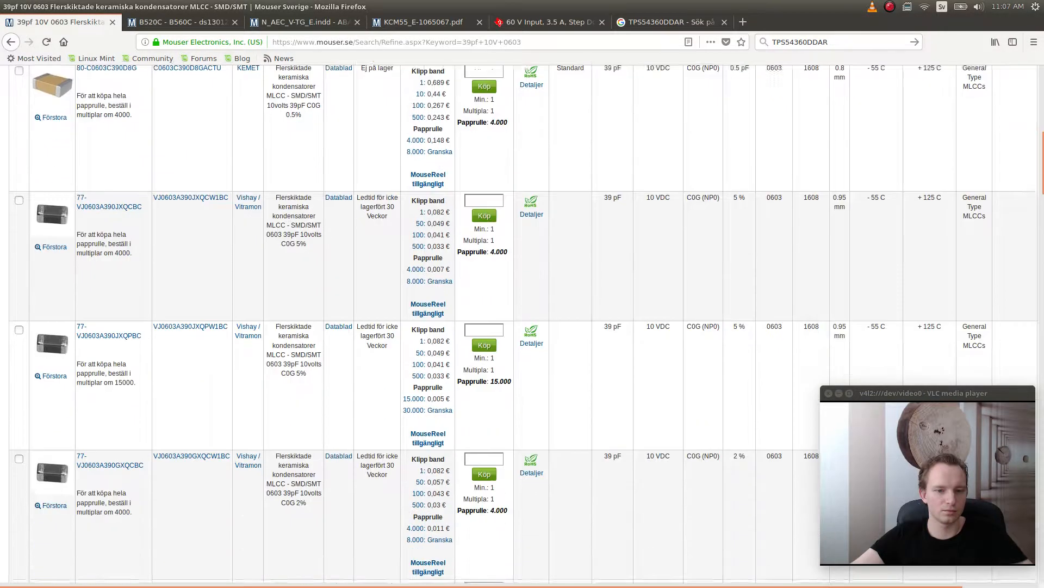
scroll(524, 323, "down", 3)
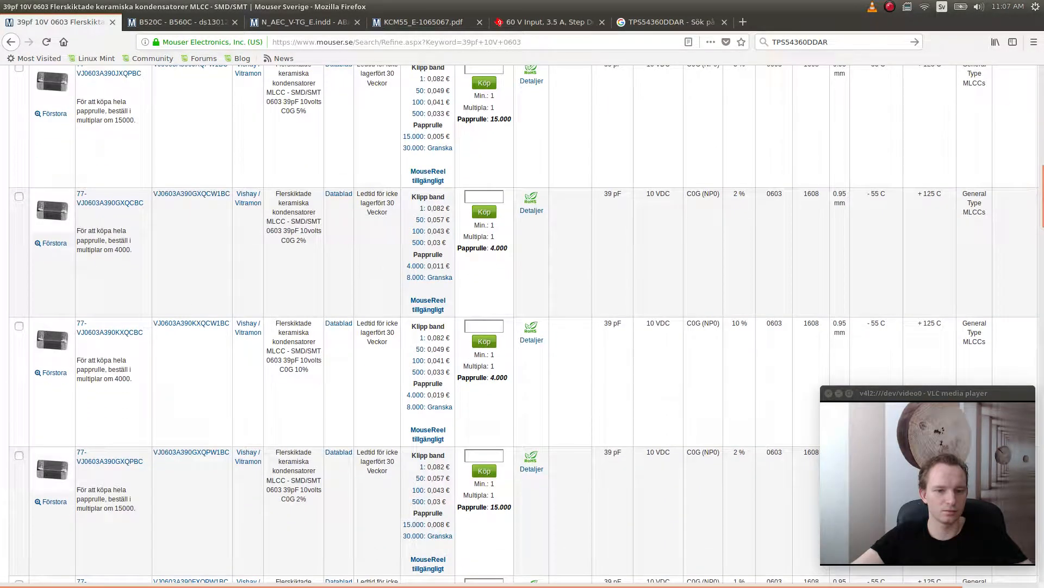
scroll(524, 324, "down", 8)
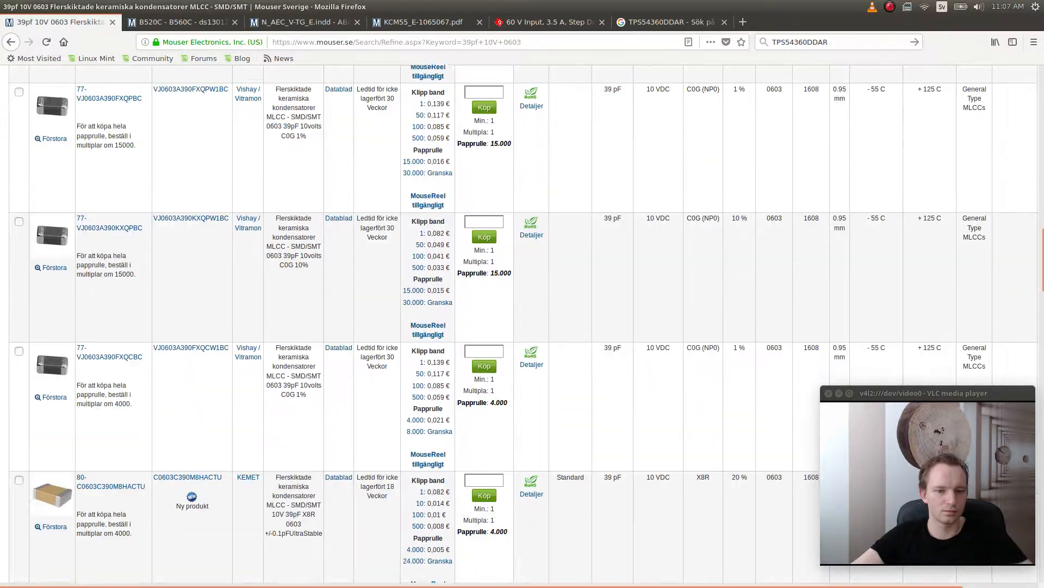
scroll(523, 323, "down", 10)
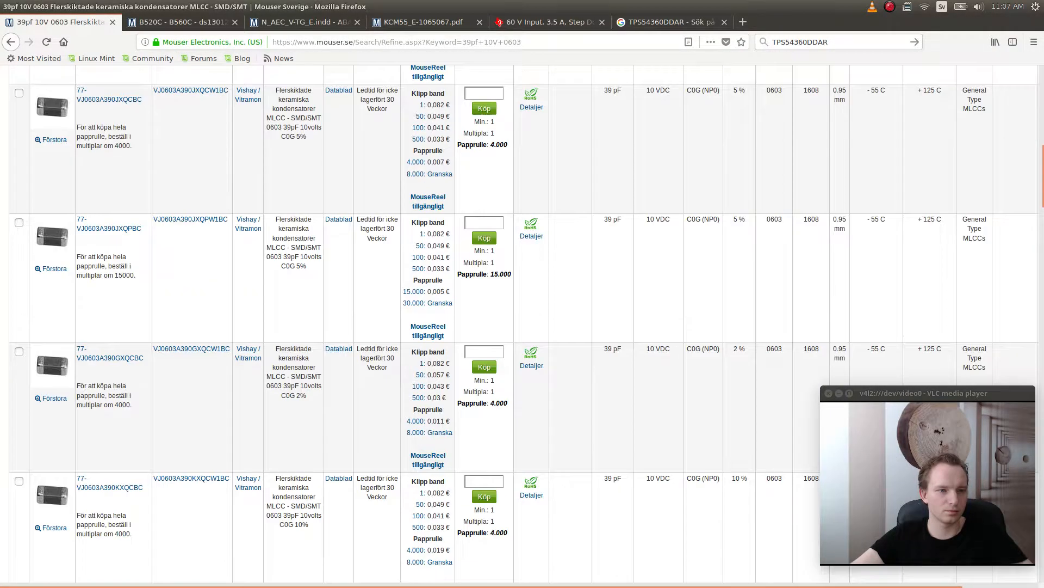
scroll(524, 324, "up", 3)
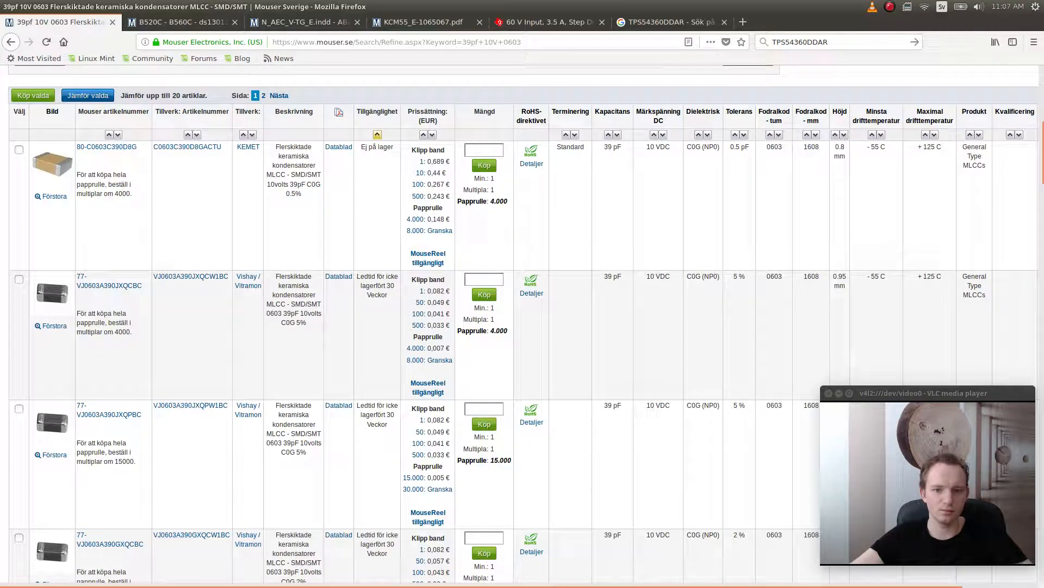
scroll(524, 324, "down", 11)
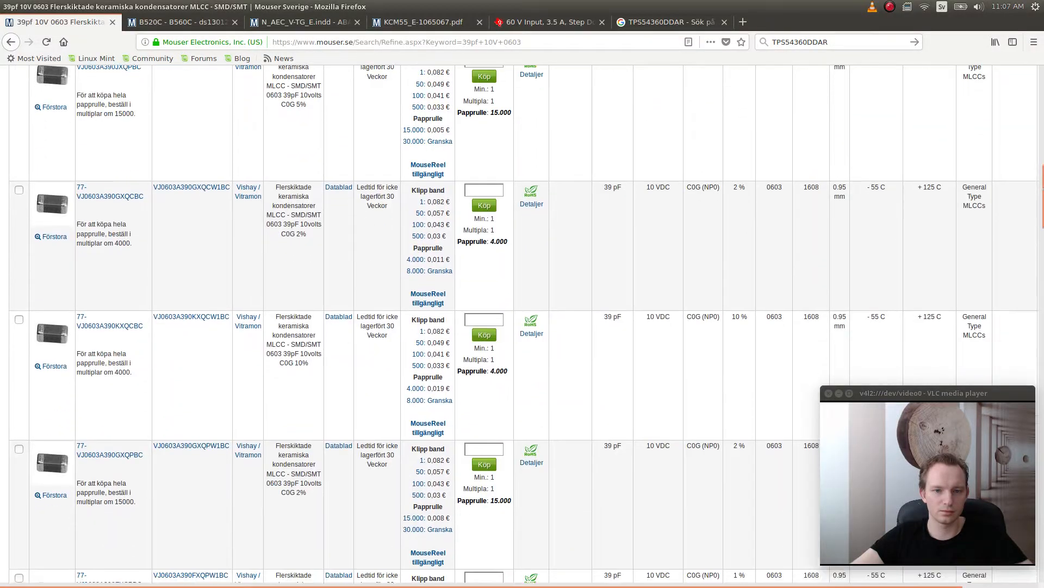
scroll(524, 324, "down", 8)
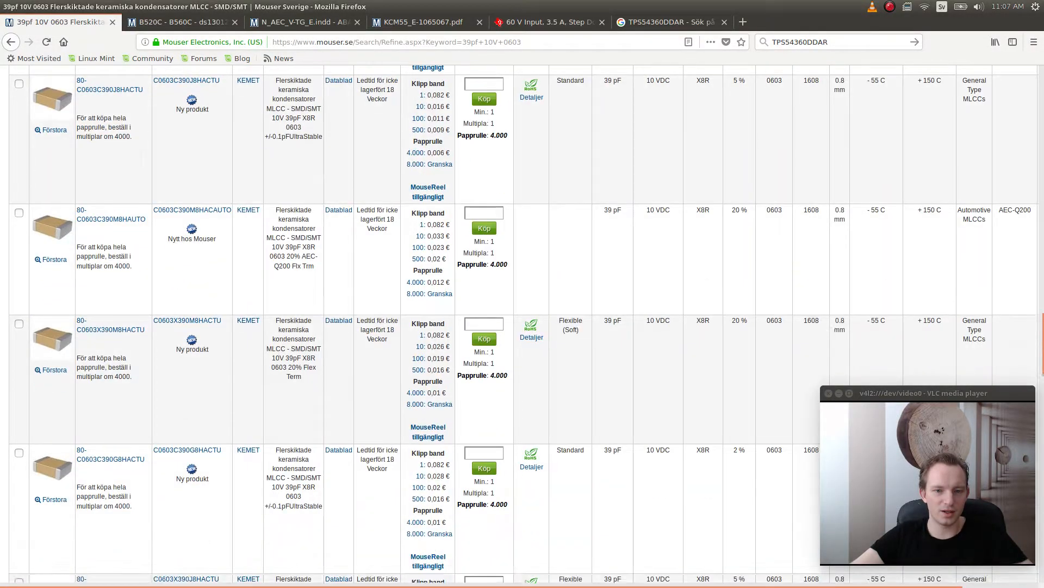
scroll(524, 323, "down", 12)
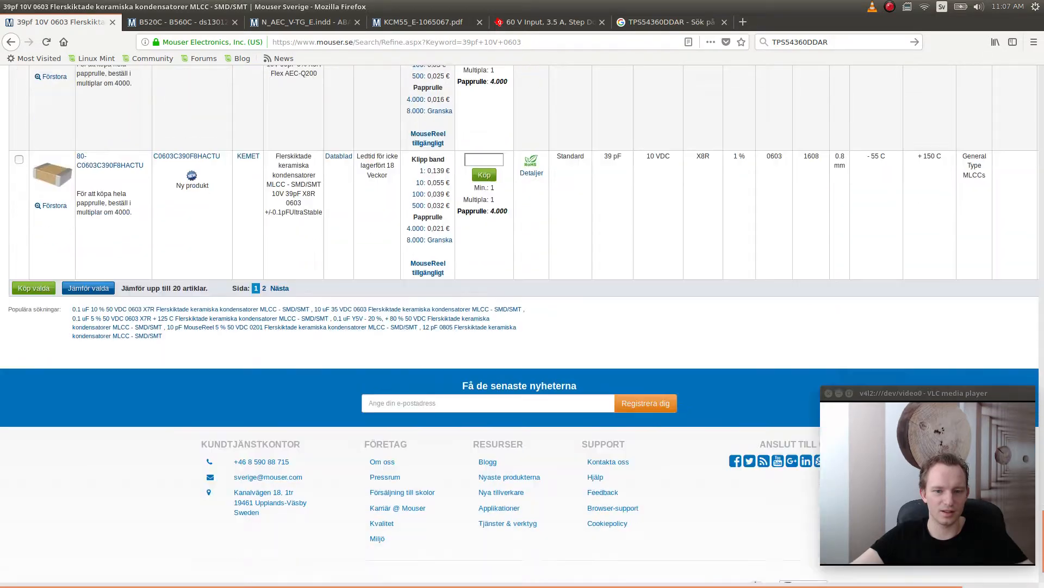
scroll(524, 324, "up", 4)
scroll(524, 323, "up", 8)
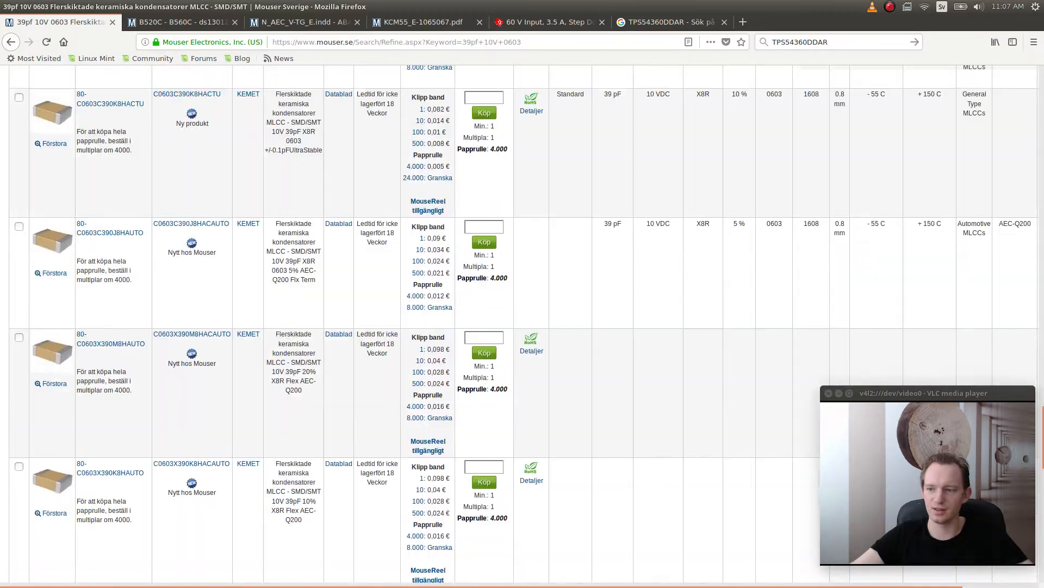
scroll(523, 324, "up", 10)
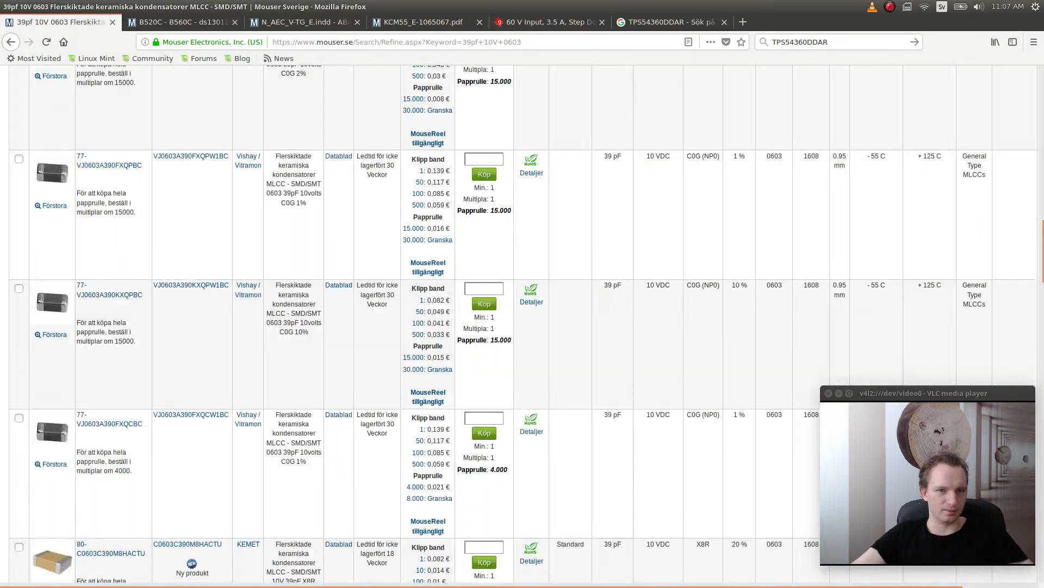
scroll(524, 323, "up", 8)
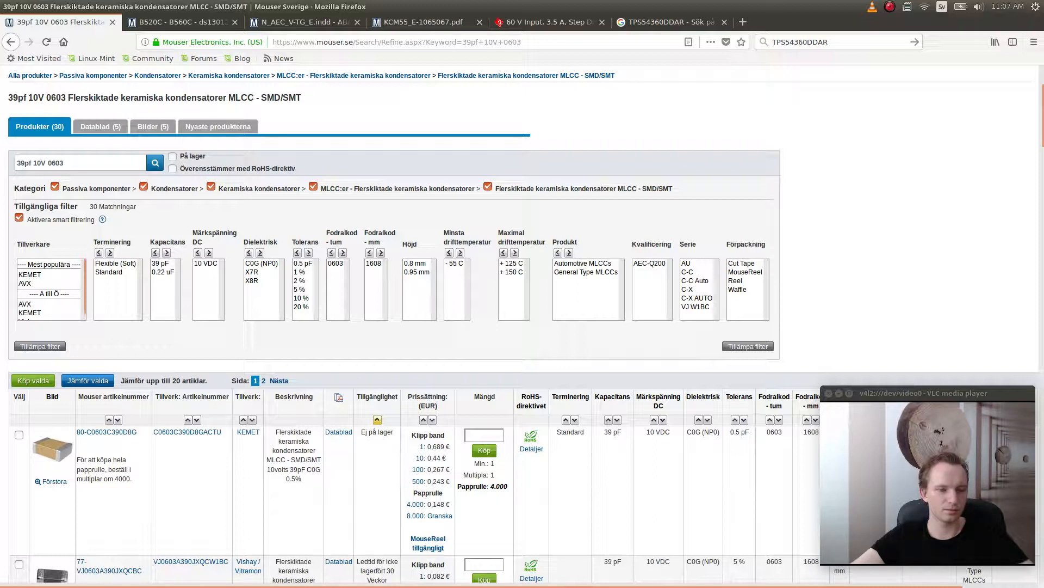
- Select 39 pF and X7R in the capacitor filters, and shorten the search term to 39pf 0603 without the voltage
left_click(161, 264)
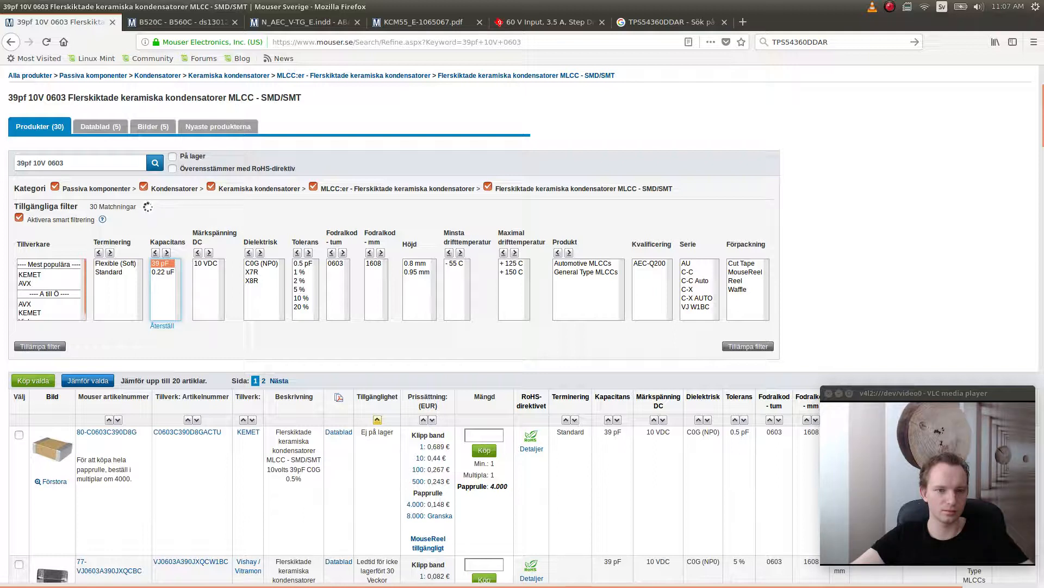
left_click(253, 272)
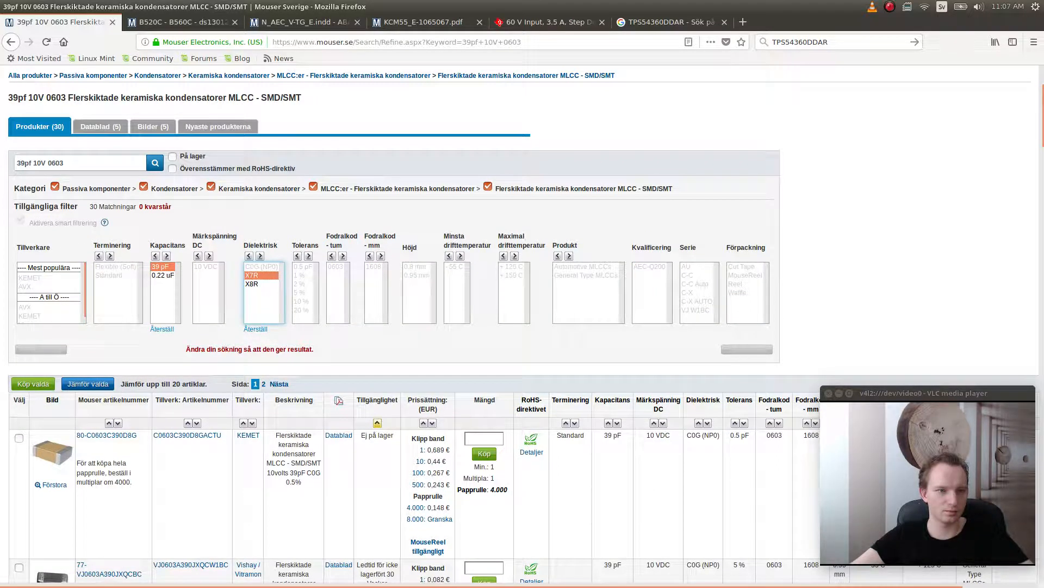
left_click(65, 163)
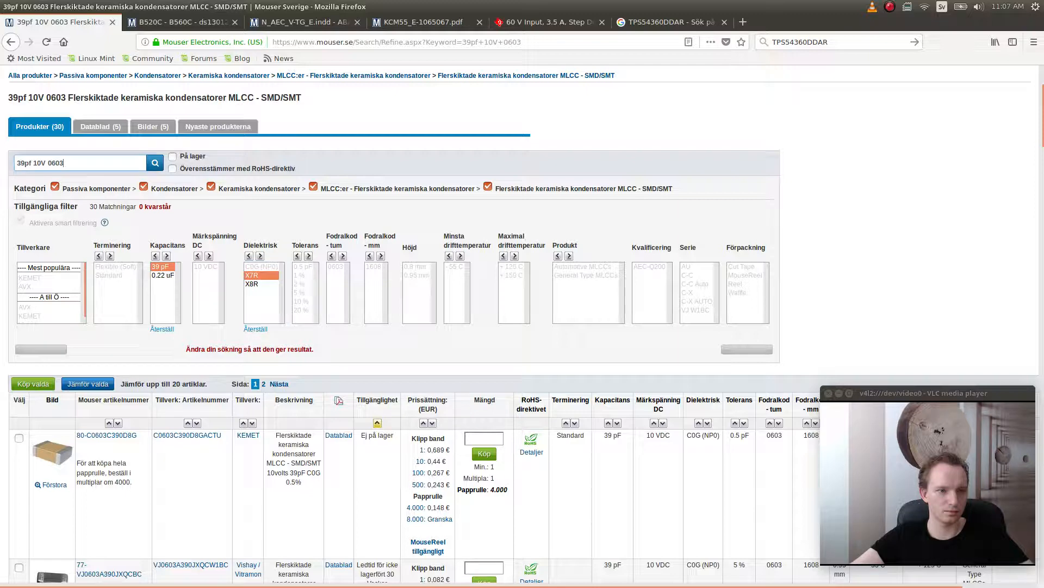
left_click(48, 163)
key("BackSpace")
key("BackSpace")
key("BackSpace")
key("BackSpace")
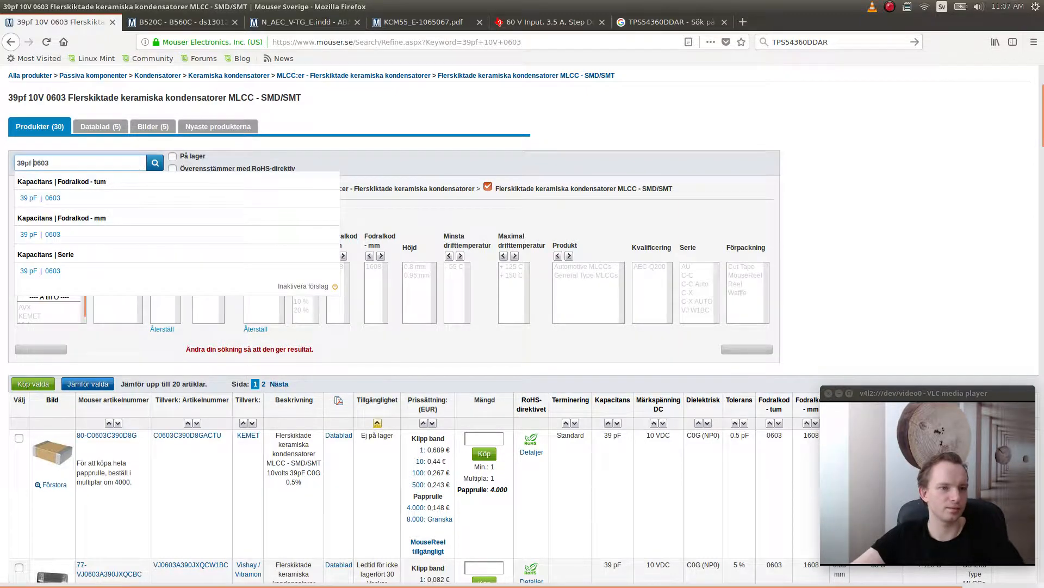
key("Return")
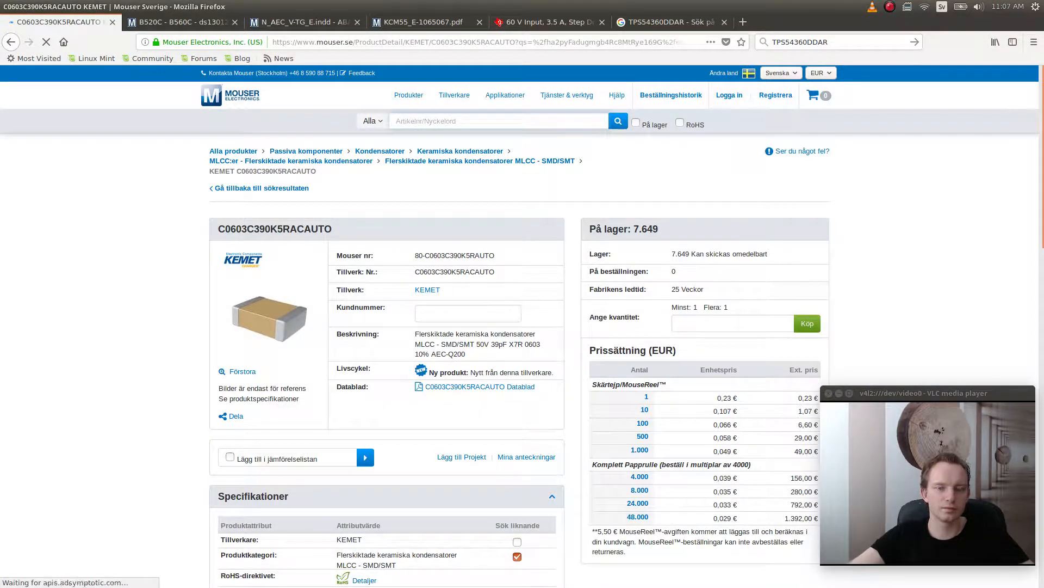
- Search Mouser for 39pF x7r
type("39p")
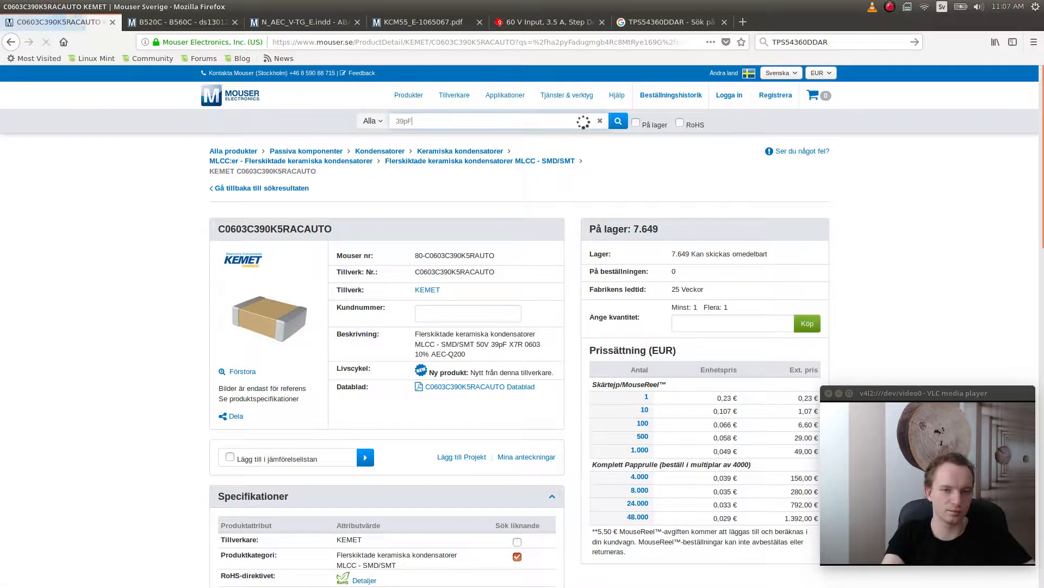
type("F x")
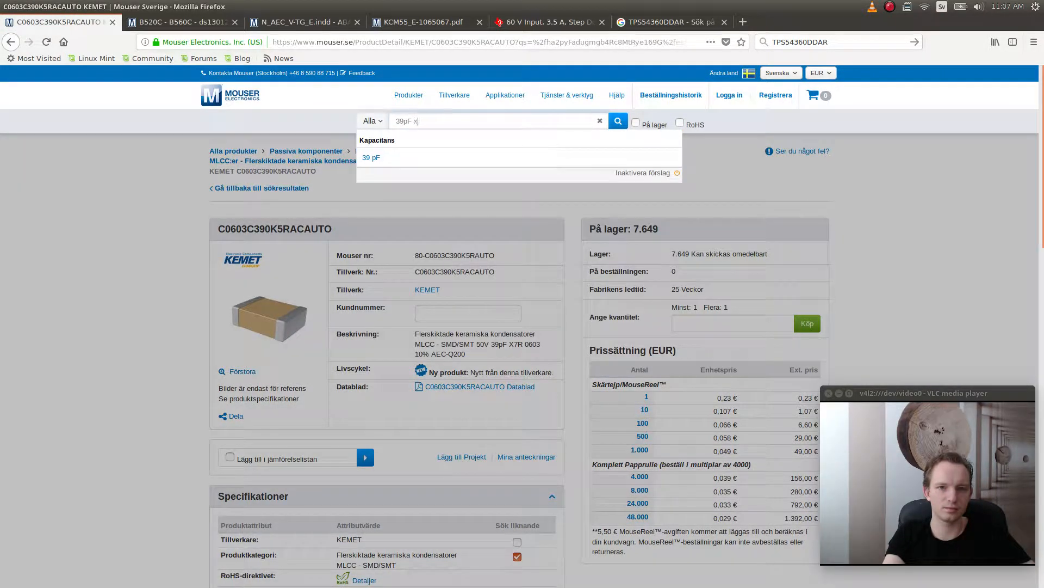
type("7r")
key("Return")
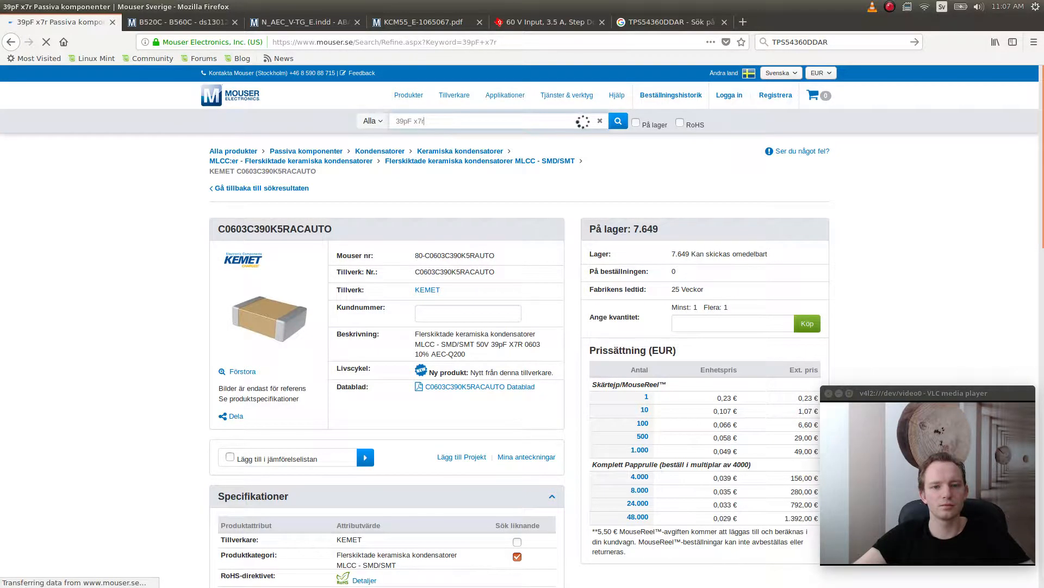
- Narrow the results to ceramic capacitors with case code 0603, and apply the filter to reach the KEMET C0603C390K5RACAUTO product page
scroll(523, 326, "down", 3)
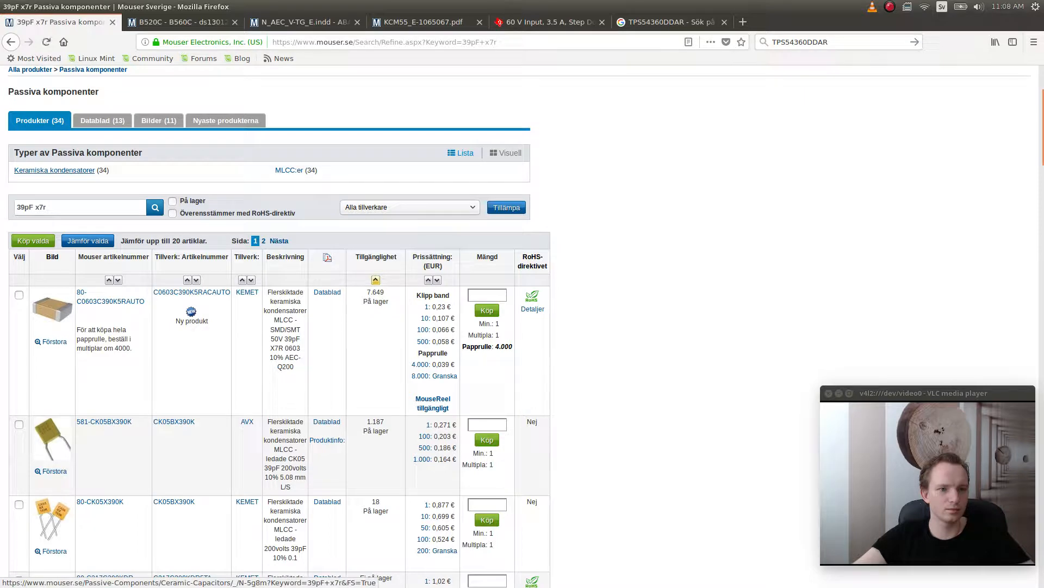
left_click(54, 170)
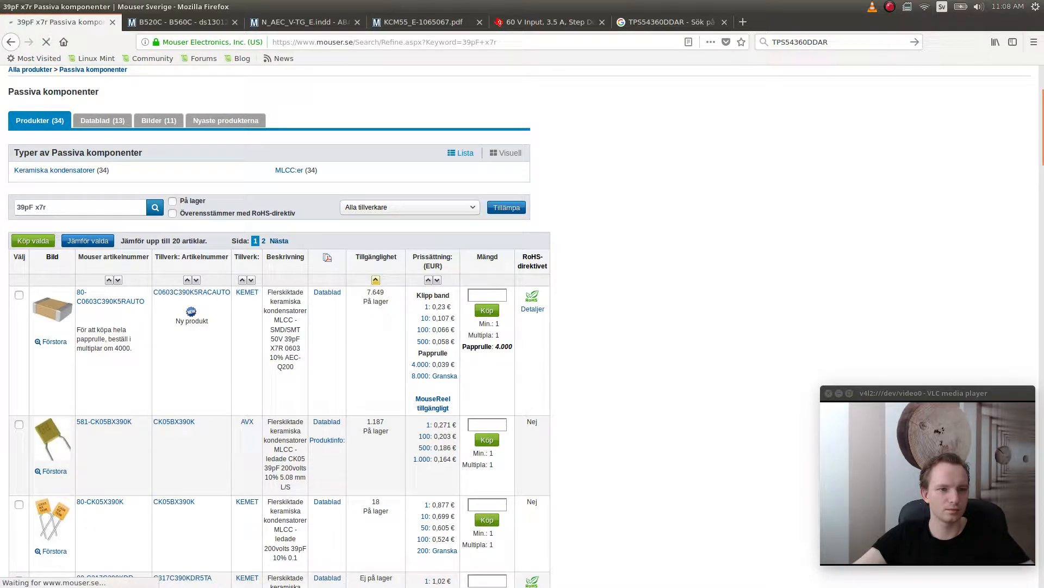
scroll(522, 326, "down", 5)
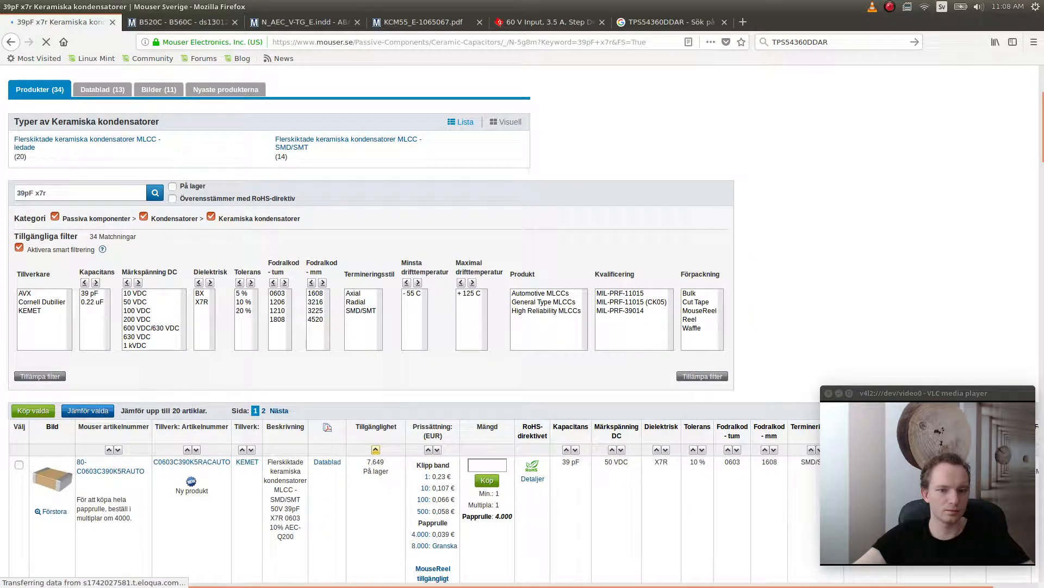
left_click(277, 293)
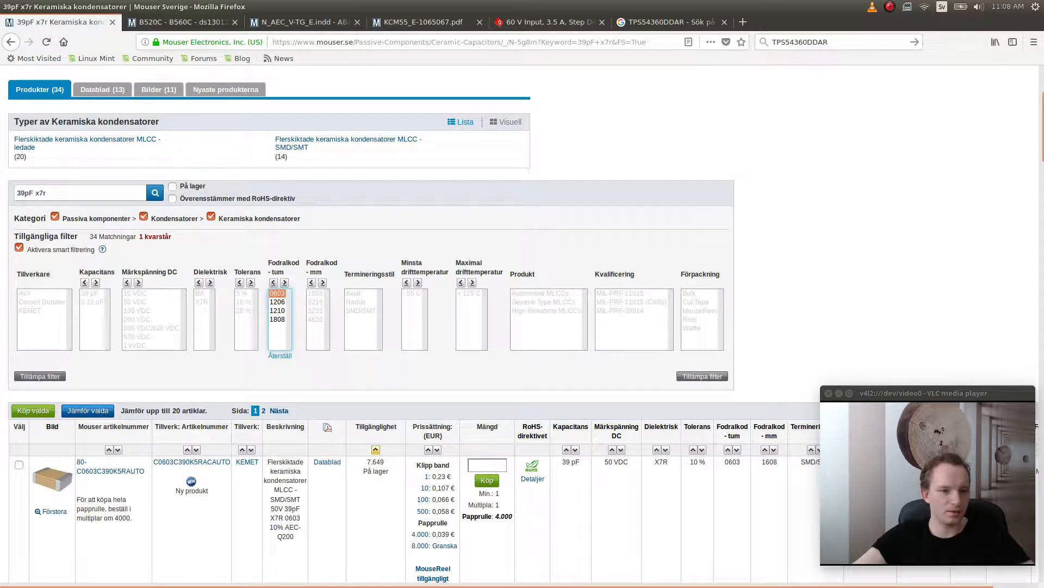
left_click(39, 377)
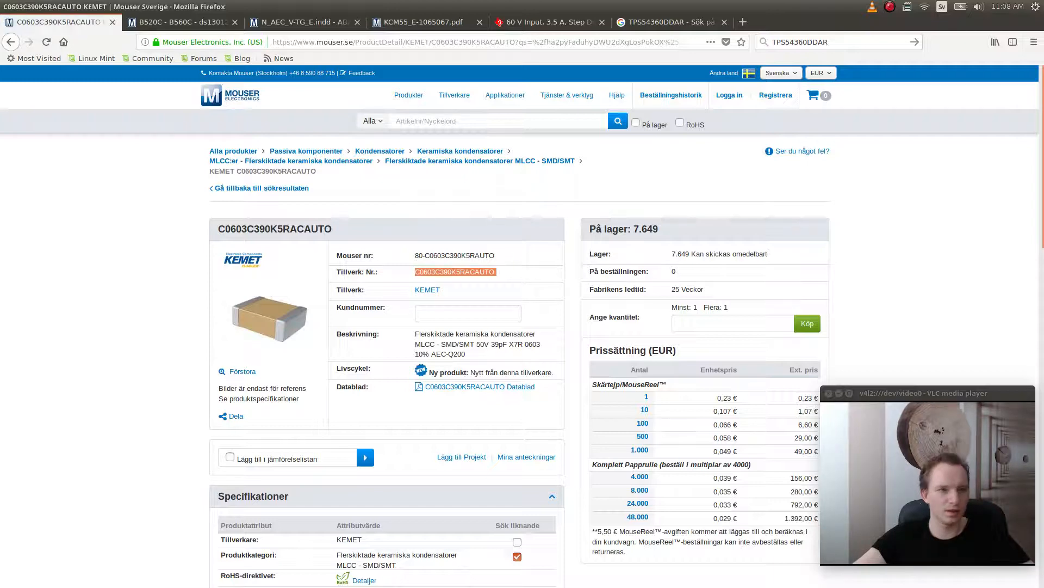
- Return to the 39pF x7r results and search the capacitors again for just 39pF, without the dielectric
key("alt+Left")
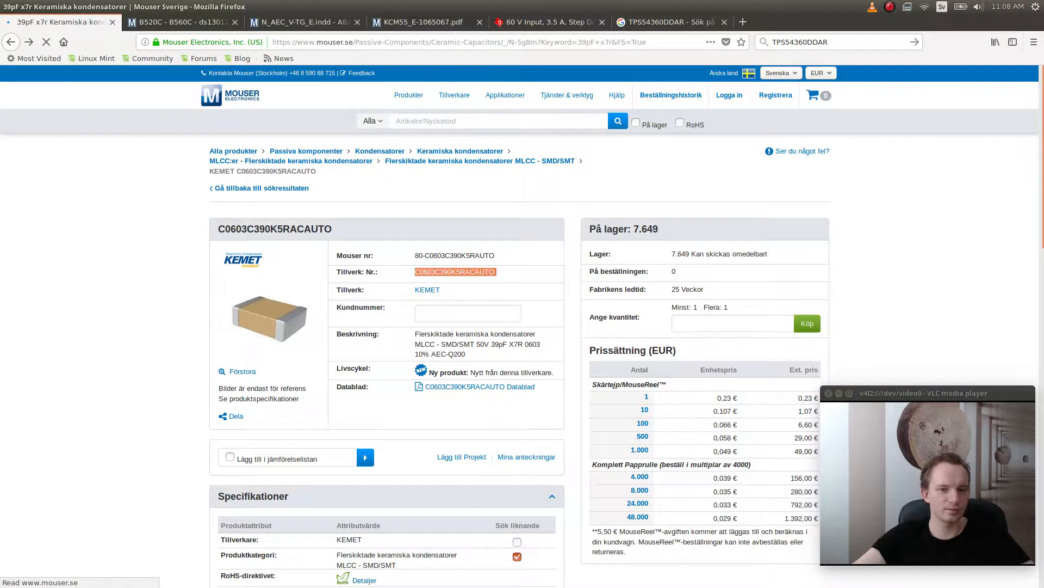
scroll(522, 326, "down", 10)
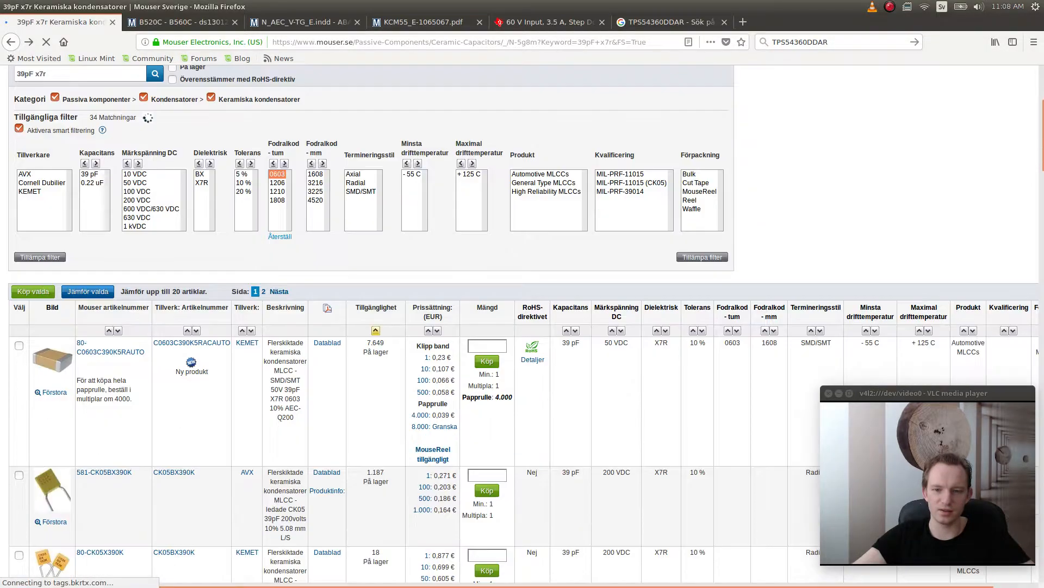
scroll(523, 326, "down", 5)
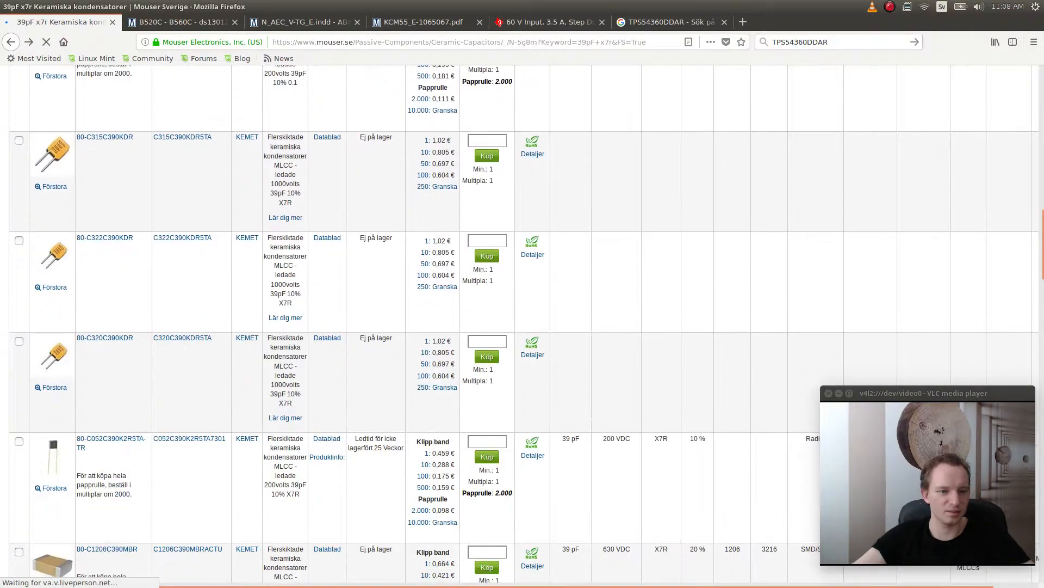
scroll(522, 326, "up", 15)
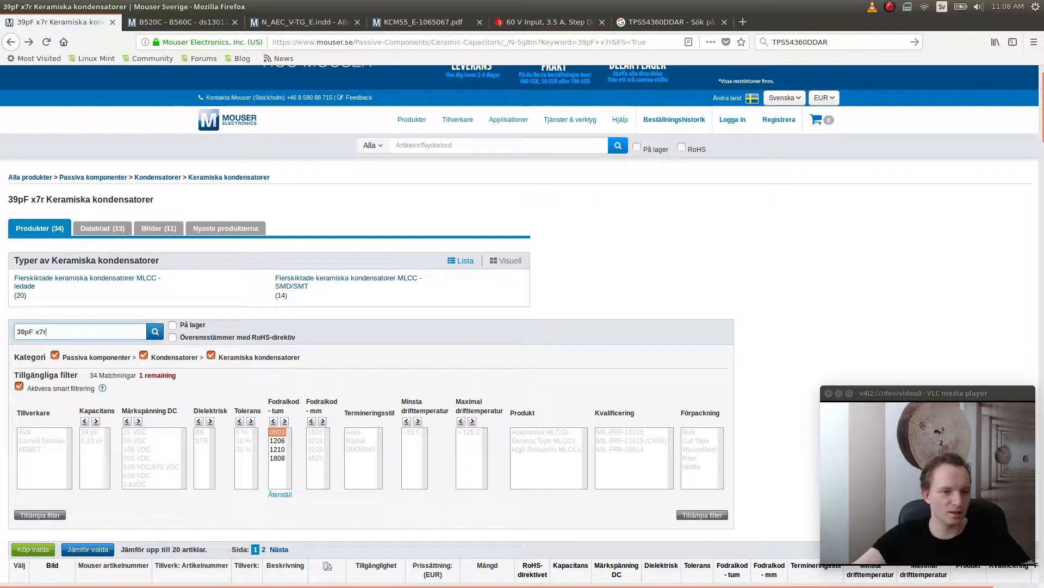
type("F")
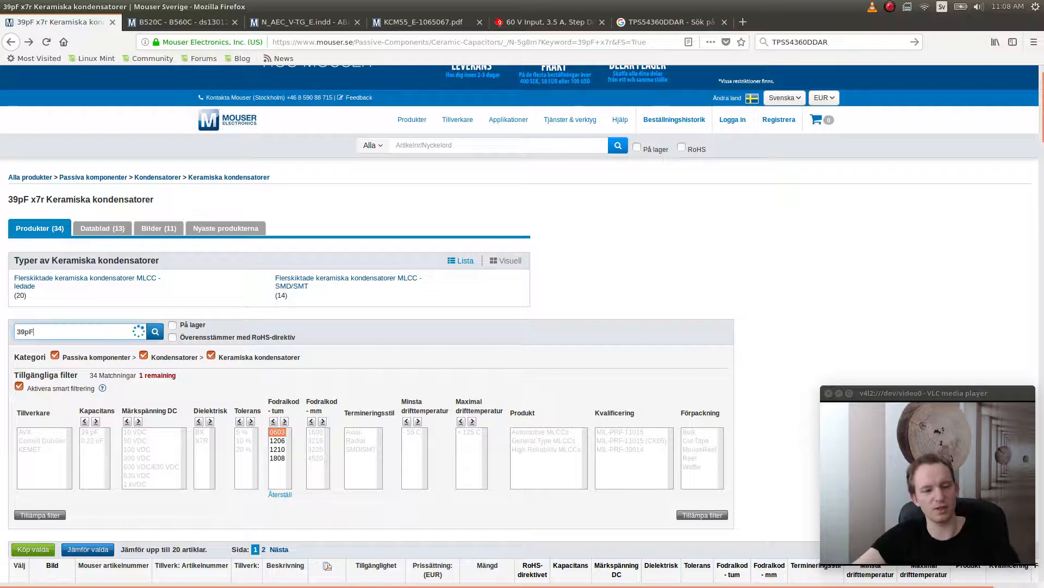
key("Return")
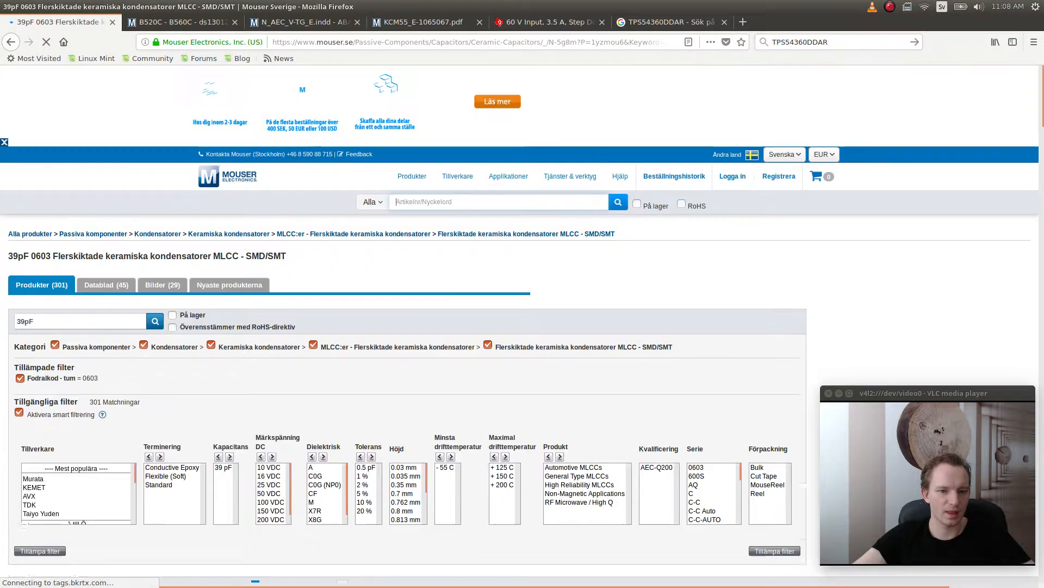
- Sort the 39pF 0603 capacitors by ascending unit price and highlight the manufacturer part number VJ0603A390KXJPW1BC
scroll(520, 327, "down", 4)
scroll(519, 326, "down", 5)
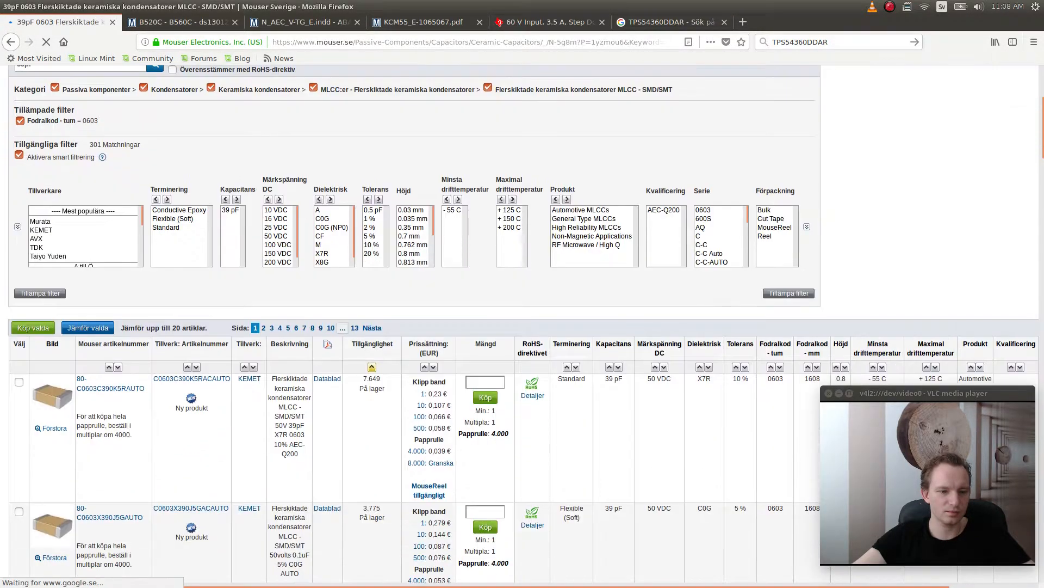
scroll(520, 326, "up", 3)
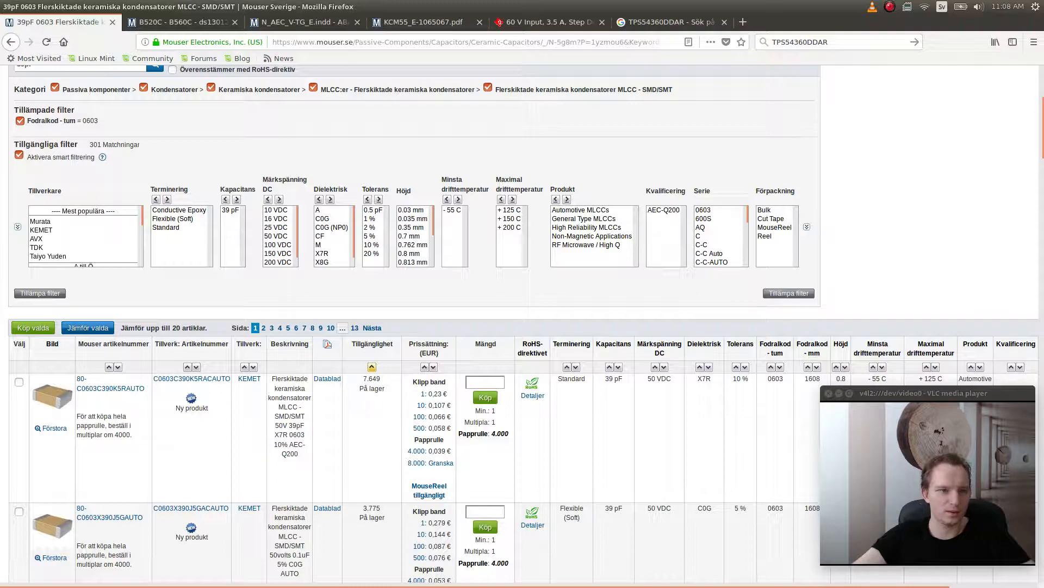
scroll(522, 326, "down", 7)
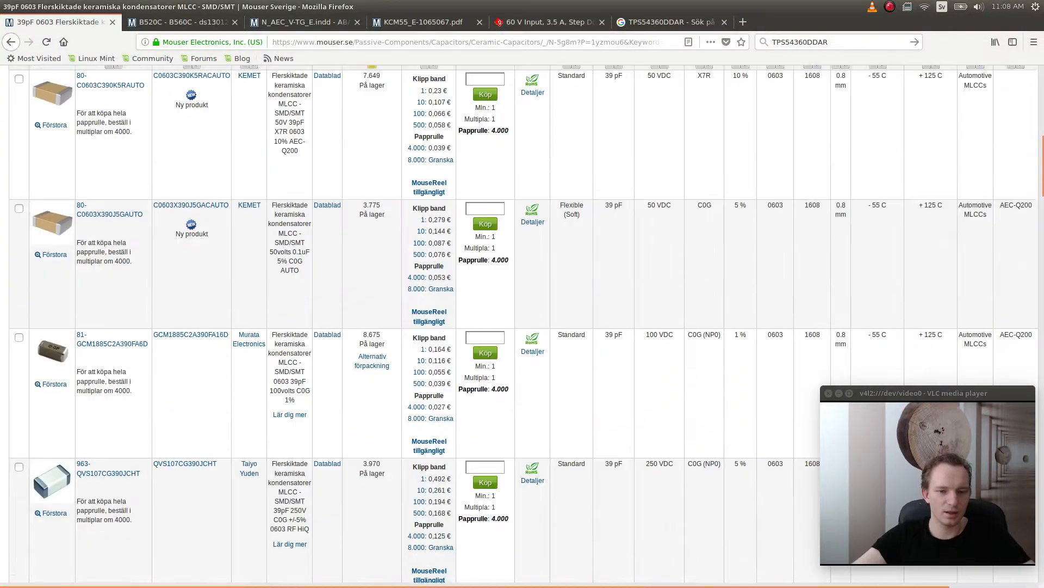
scroll(523, 327, "up", 2)
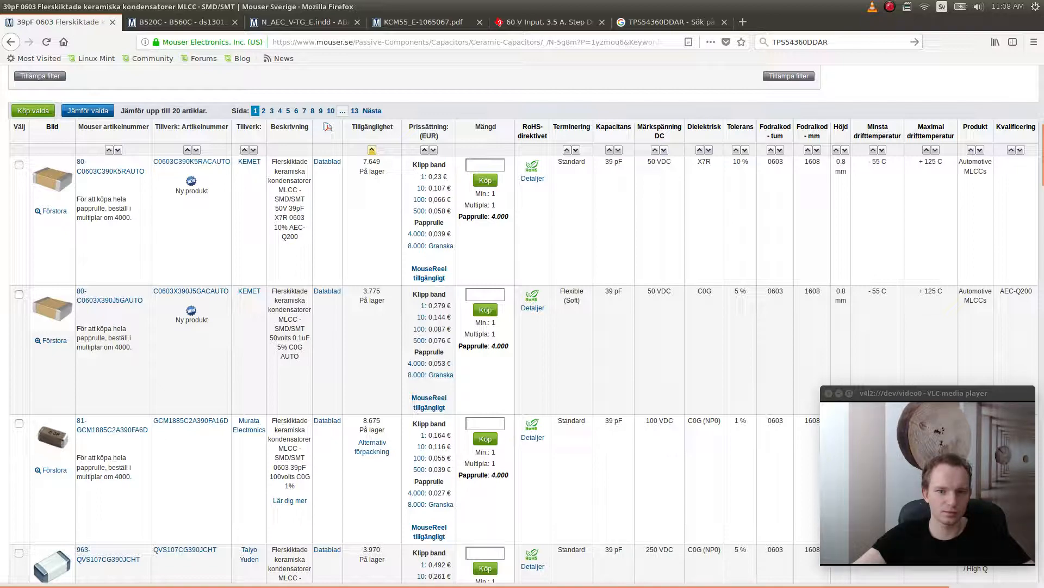
scroll(522, 326, "down", 6)
scroll(522, 326, "up", 7)
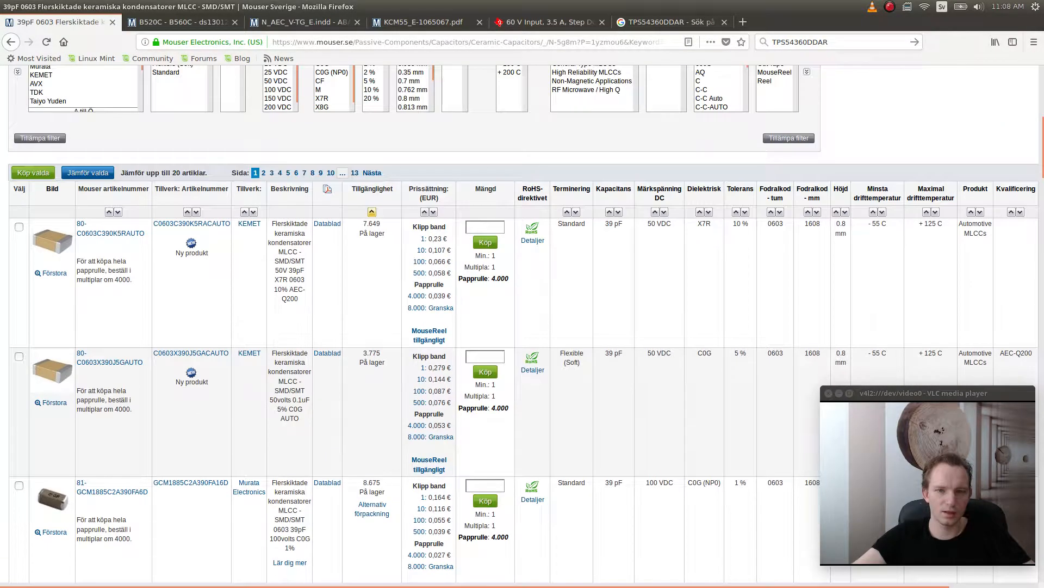
left_click(424, 212)
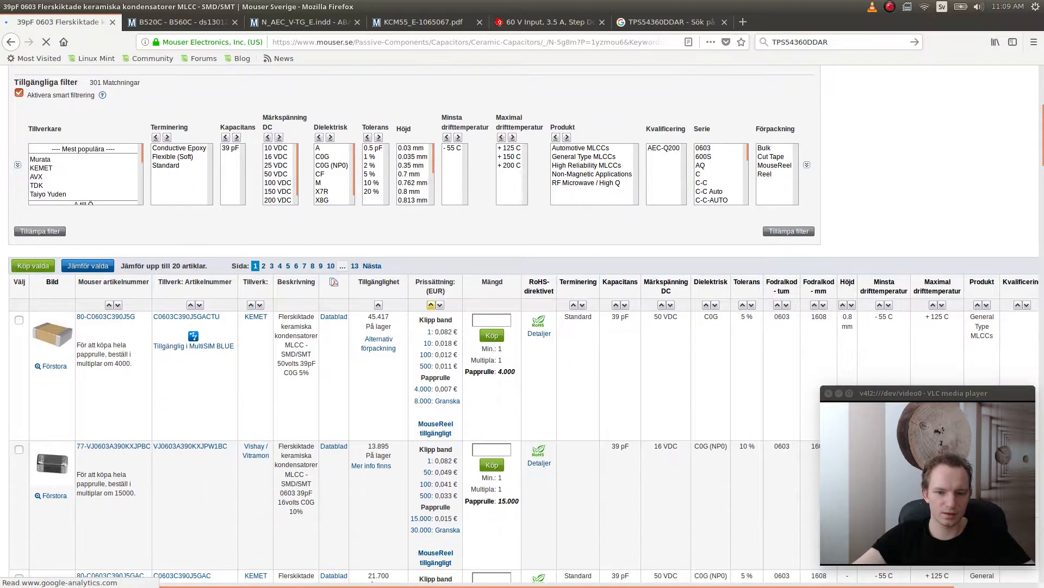
scroll(522, 327, "down", 2)
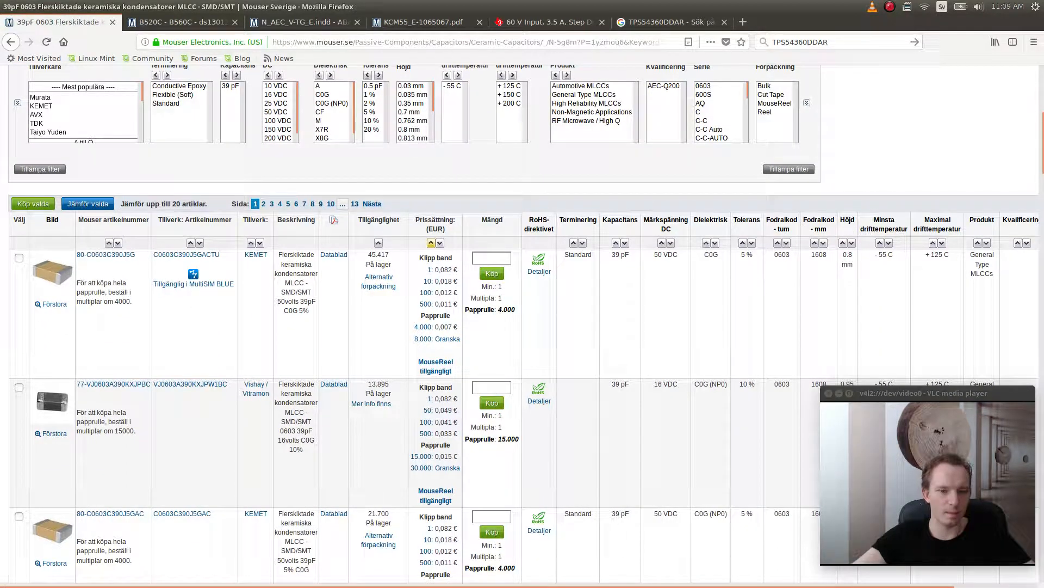
left_click_drag(229, 384, 156, 384)
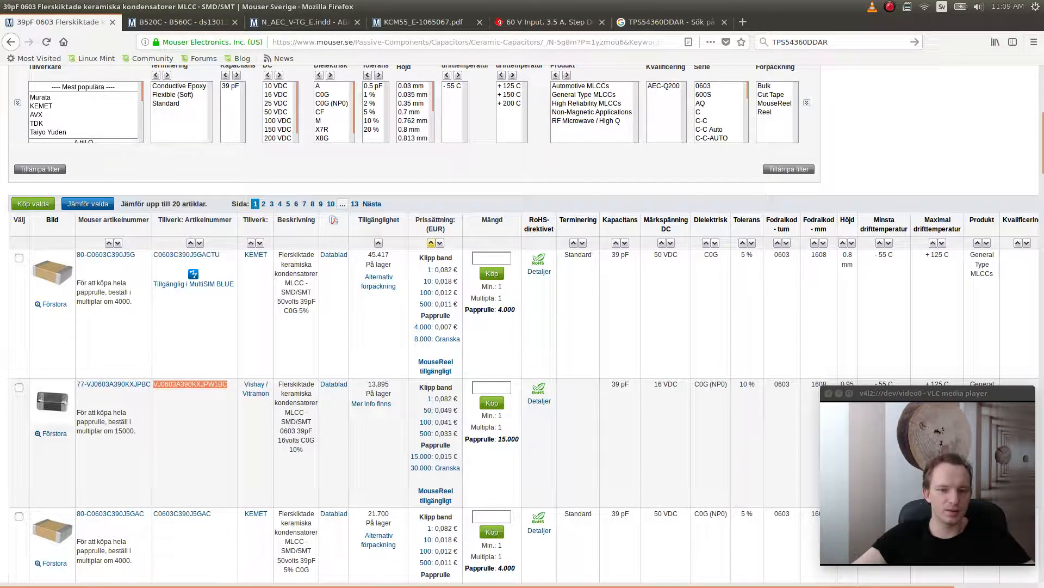
- Search Google for x7r c0g and open the article on the differences between X7R, X5R, X8R, Z5U, Y5V, X7S and C0G dielectrics
left_click(671, 23)
left_click(349, 42)
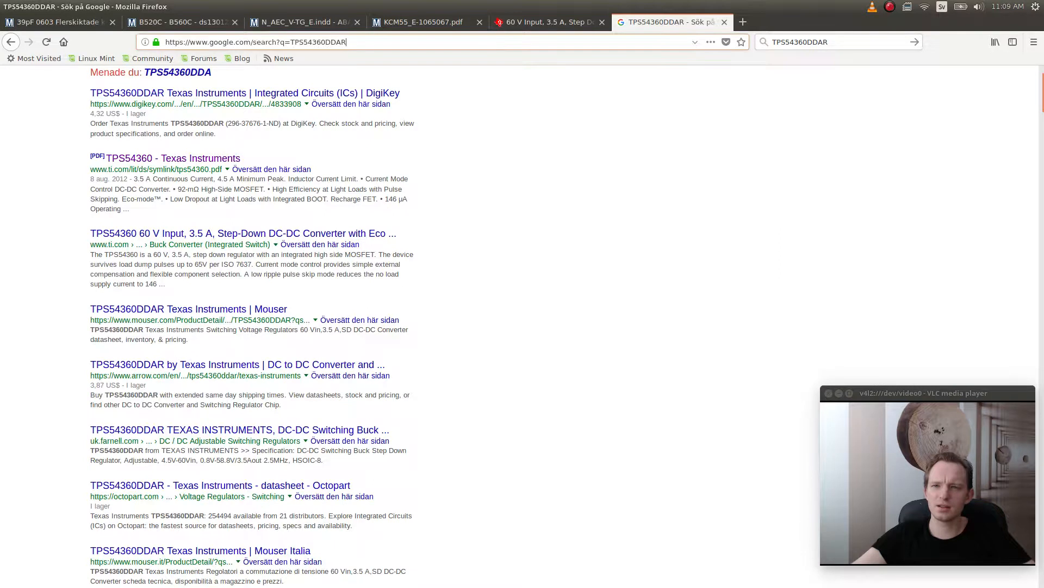
key("ctrl+k")
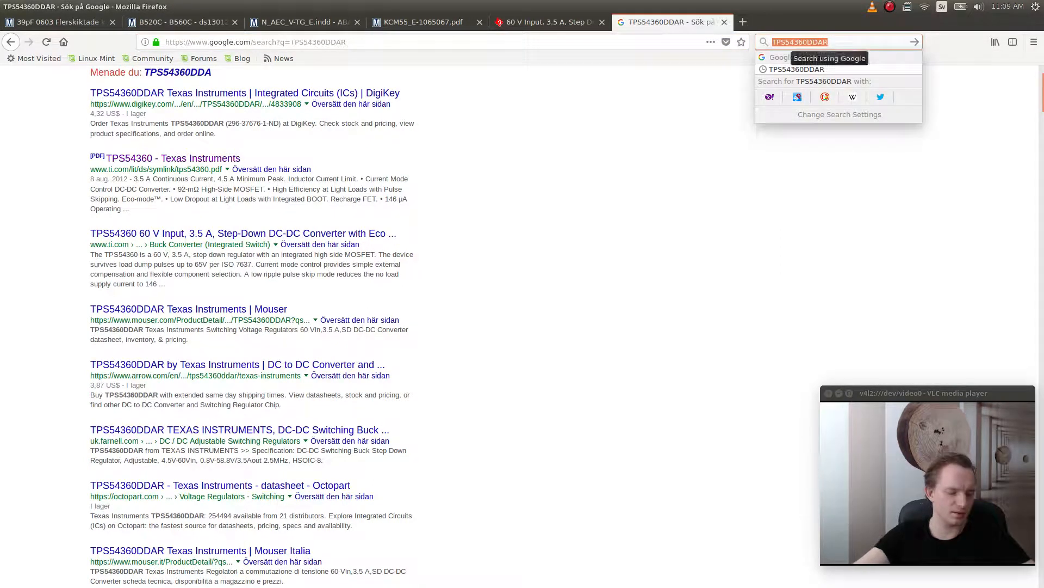
type("x7r c0g")
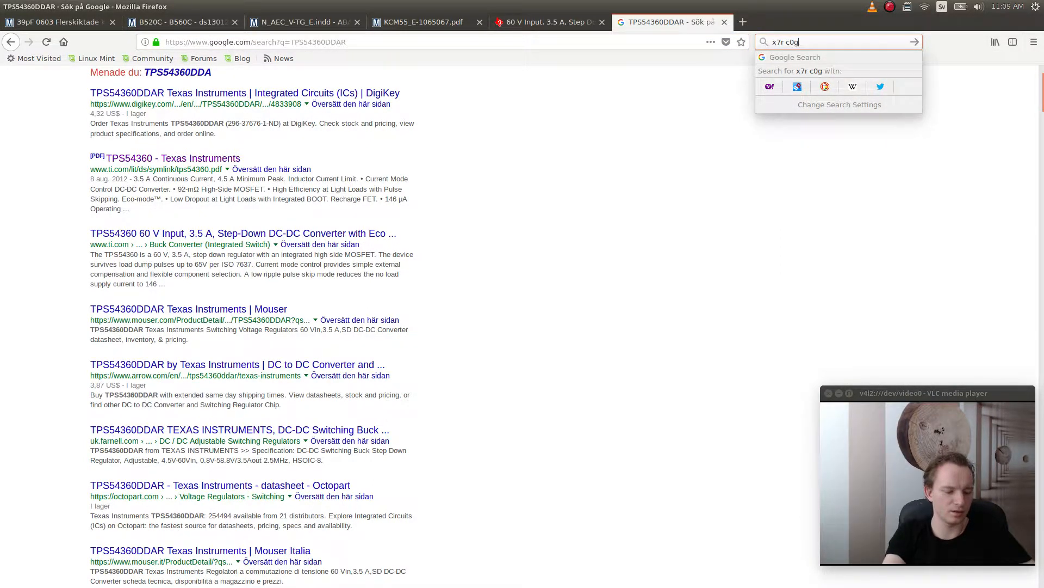
key("Return")
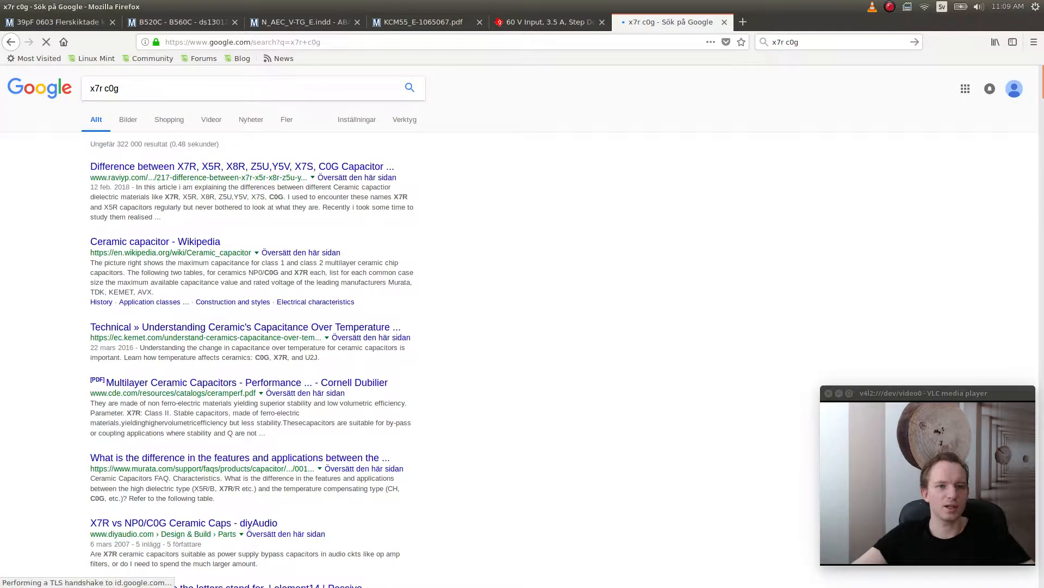
left_click(242, 167)
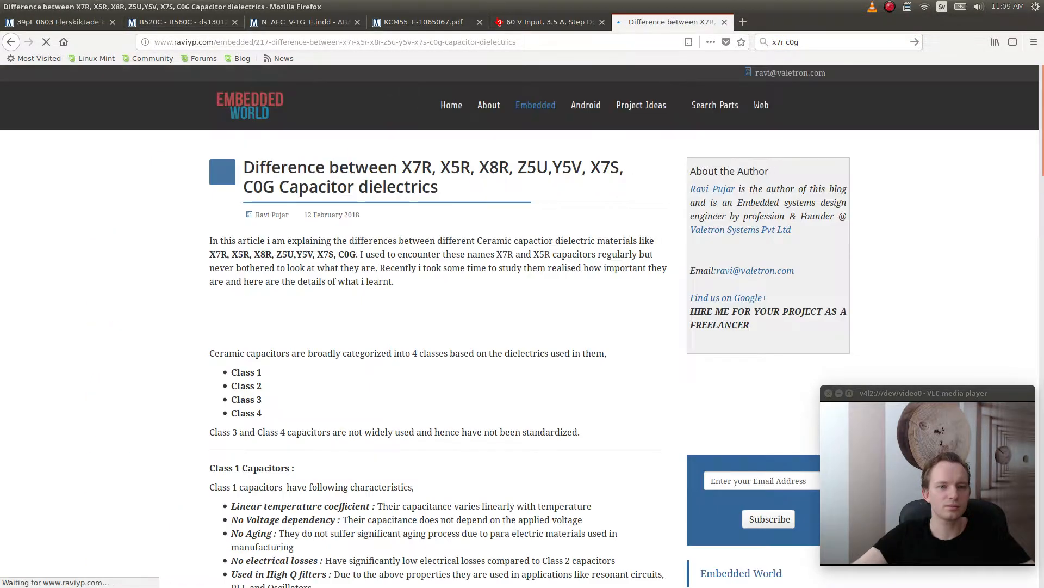
- Find c0g in the article and examine how the Class 1 and Class 2 capacitor characteristics and code tables compare
scroll(414, 326, "down", 10)
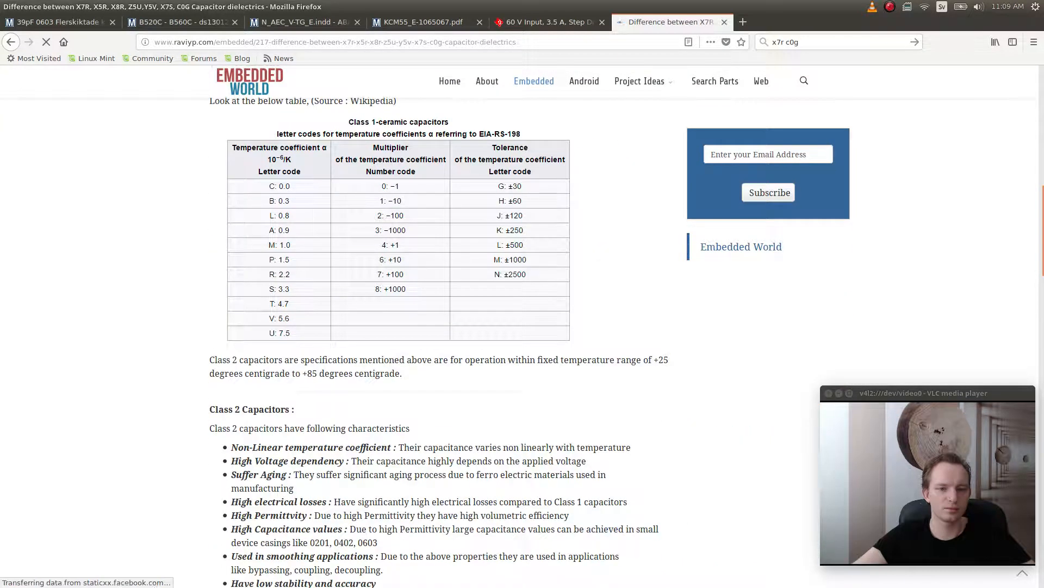
key("ctrl+f")
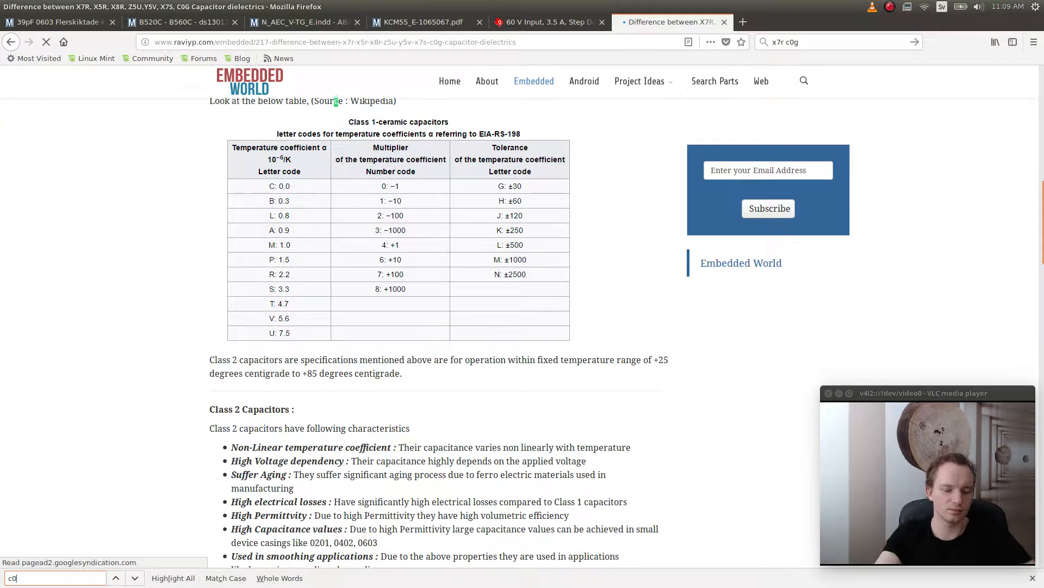
type("c0g")
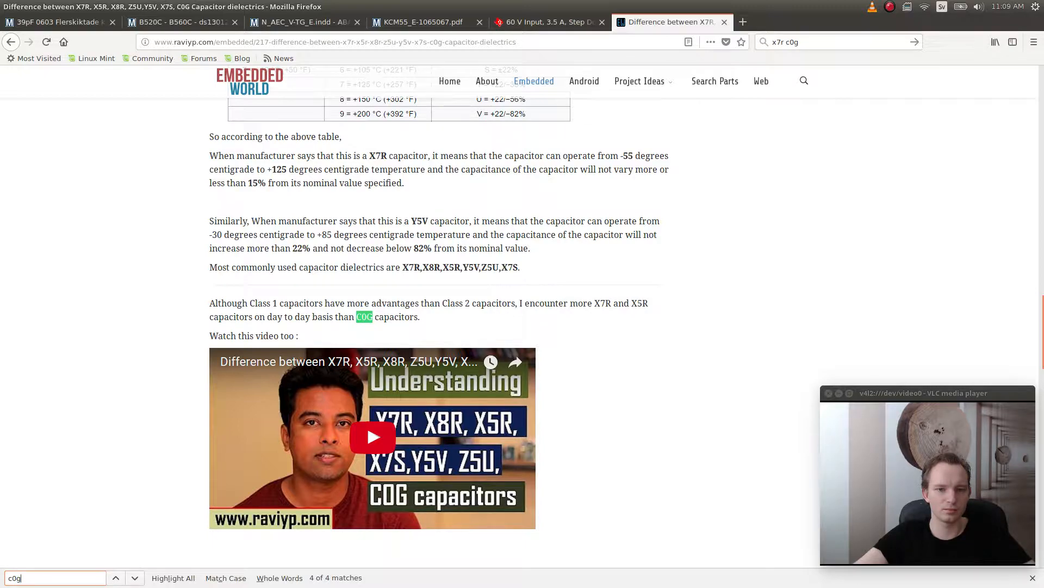
scroll(381, 316, "down", 5)
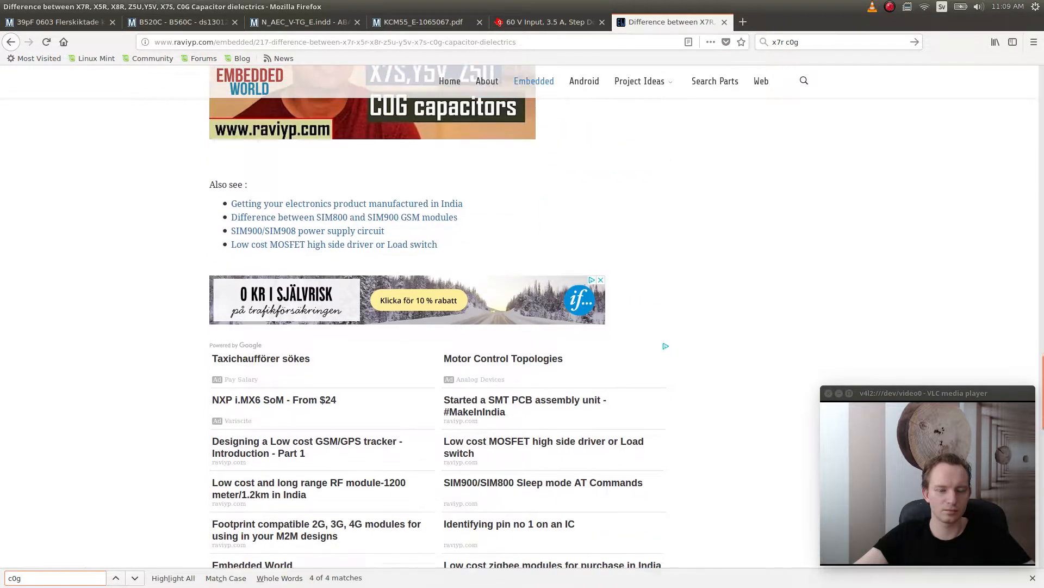
scroll(380, 316, "up", 10)
scroll(381, 315, "up", 7)
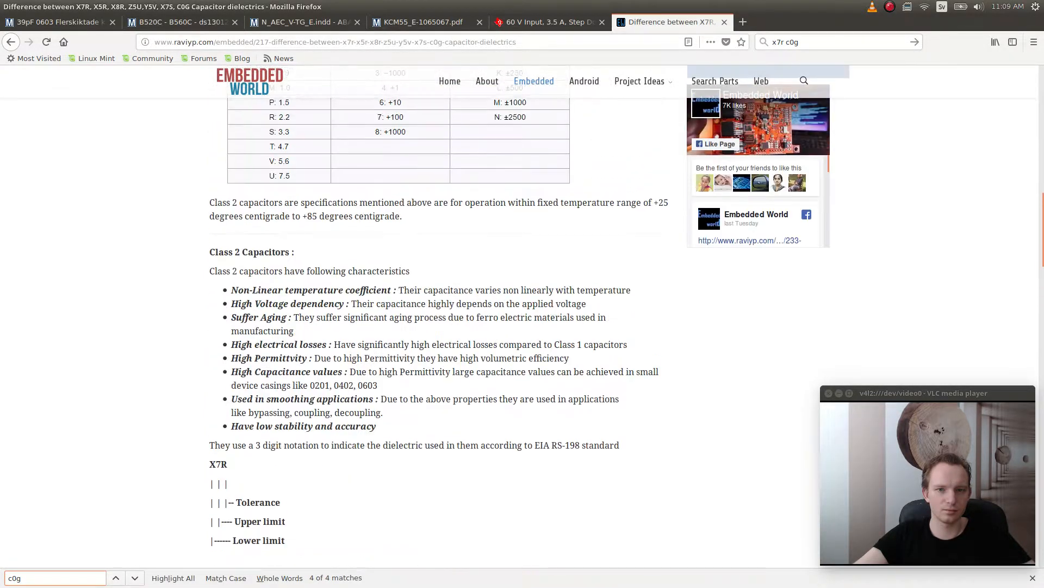
scroll(380, 315, "down", 5)
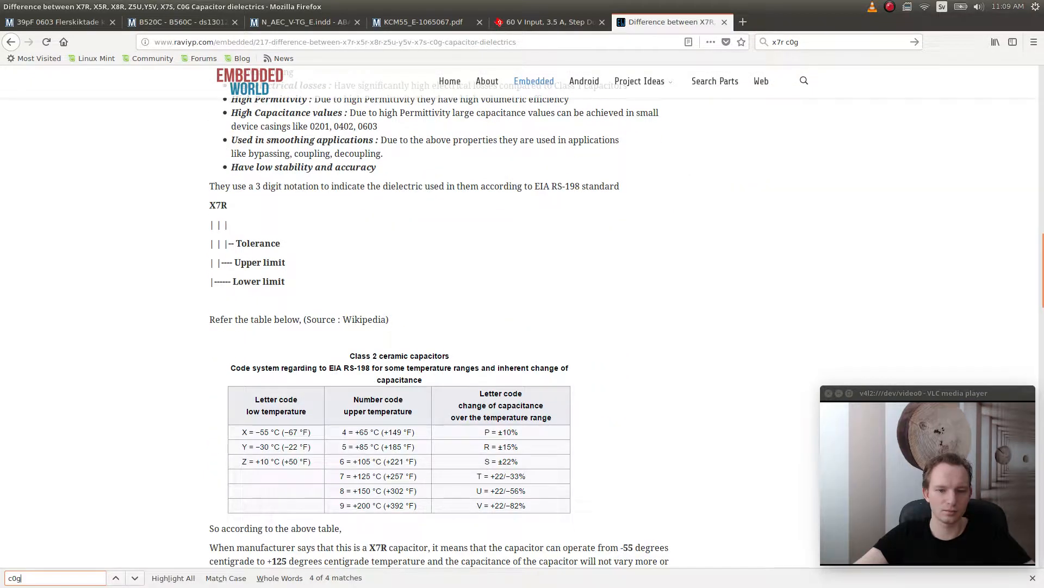
- Examine the article's Class 1 capacitor code table and compare it with the dielectrics of the 39 pF capacitors listed on Mouser
scroll(381, 315, "up", 7)
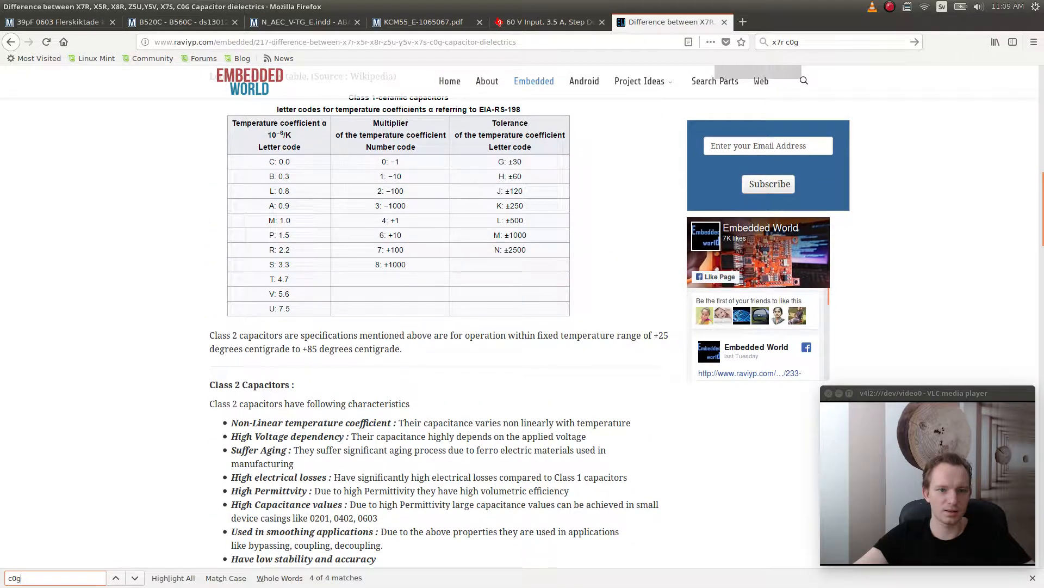
scroll(381, 315, "up", 2)
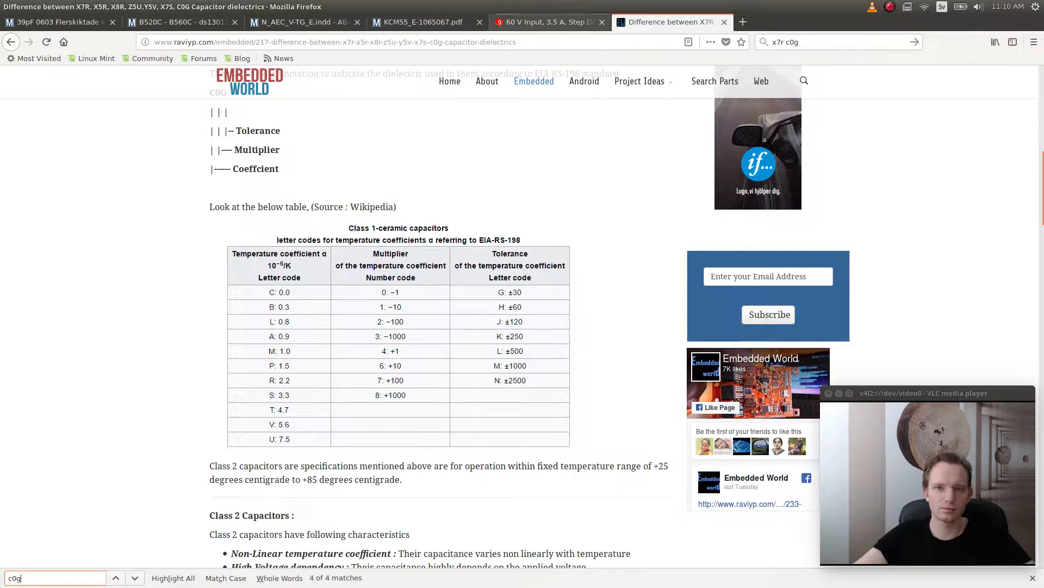
key("alt+1")
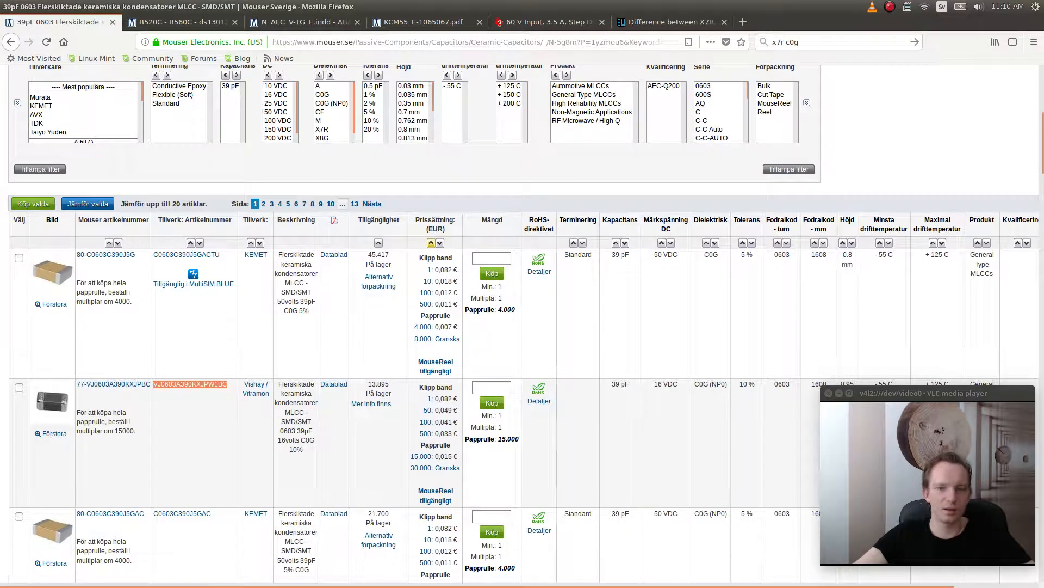
scroll(522, 324, "down", 2)
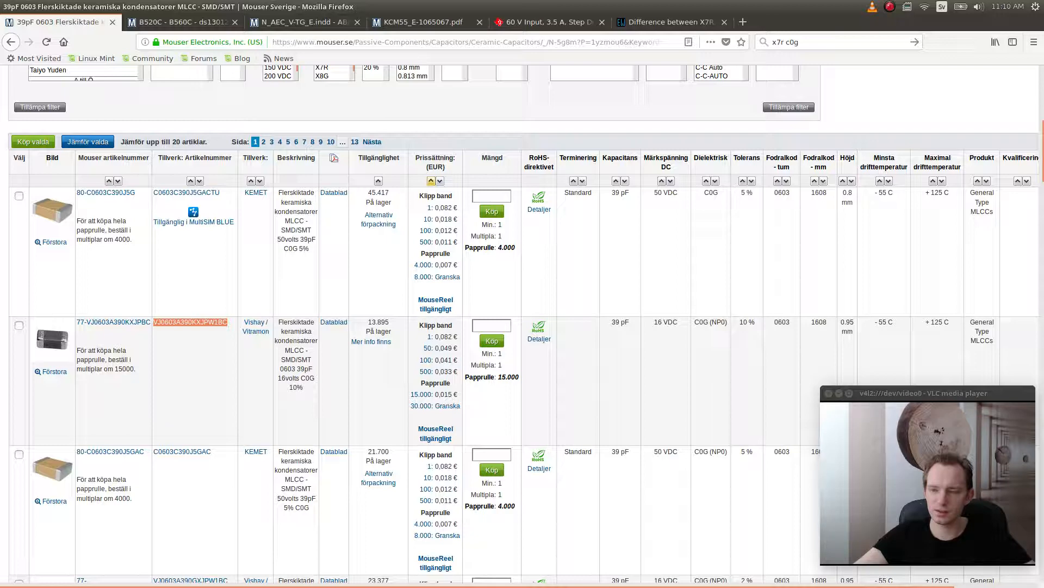
- Return to the "x7r c0g" search results, open Wikipedia's Ceramic capacitor article and find "c0g" in its Class 1 tables
key("alt+9")
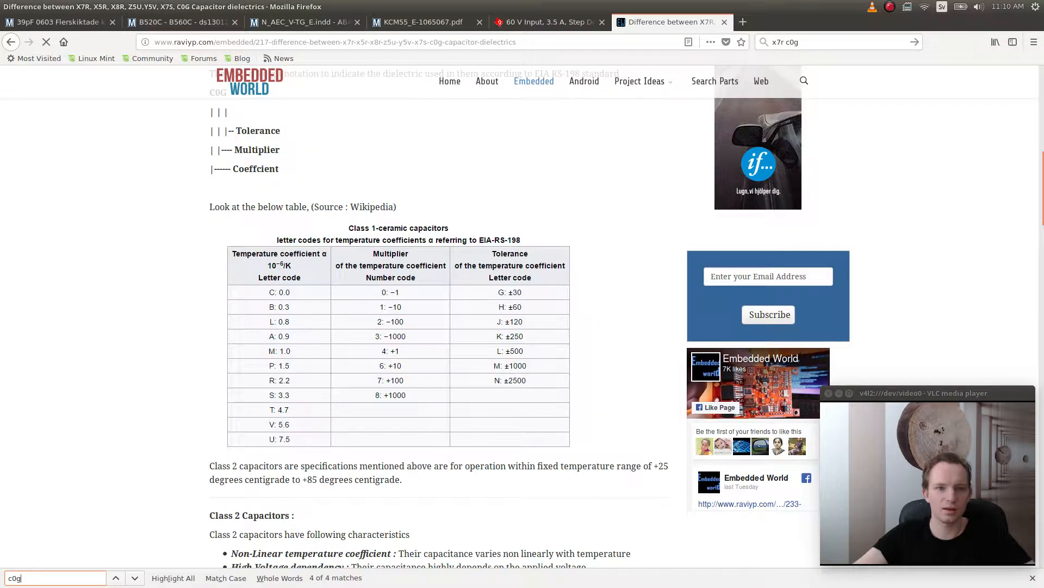
key("alt+Left")
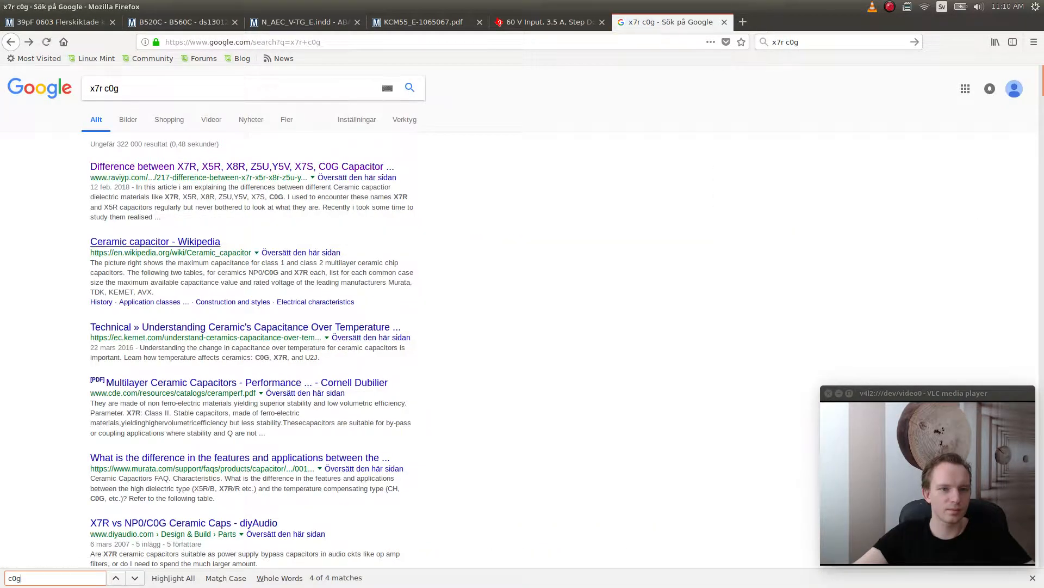
left_click(155, 242)
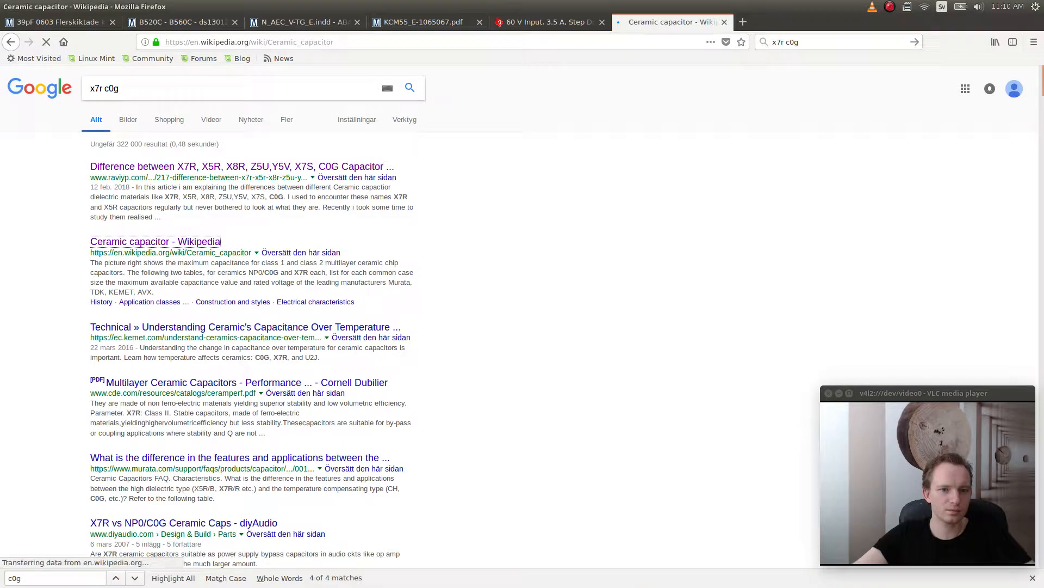
key("ctrl+f")
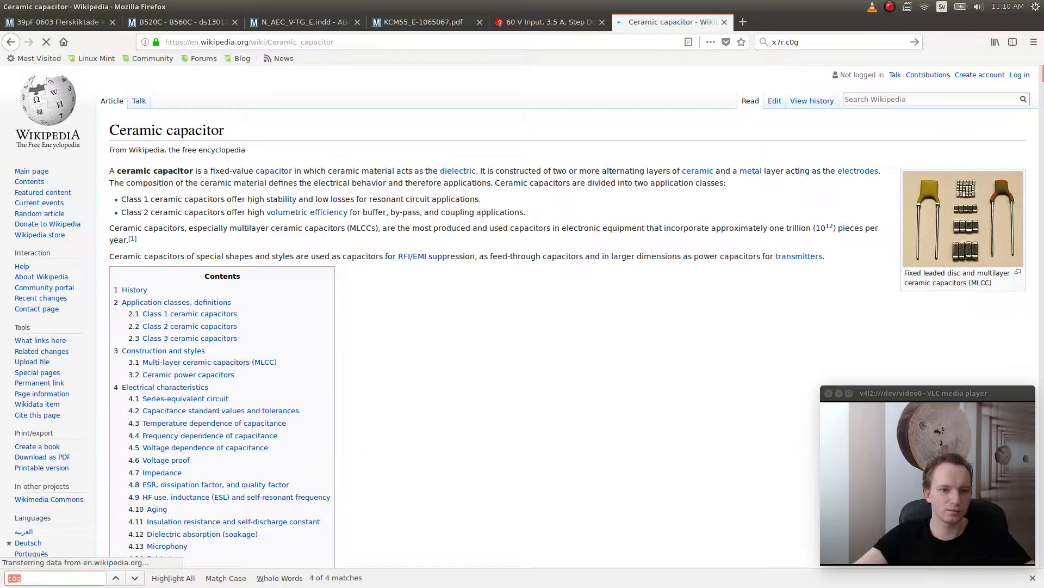
type("c0g")
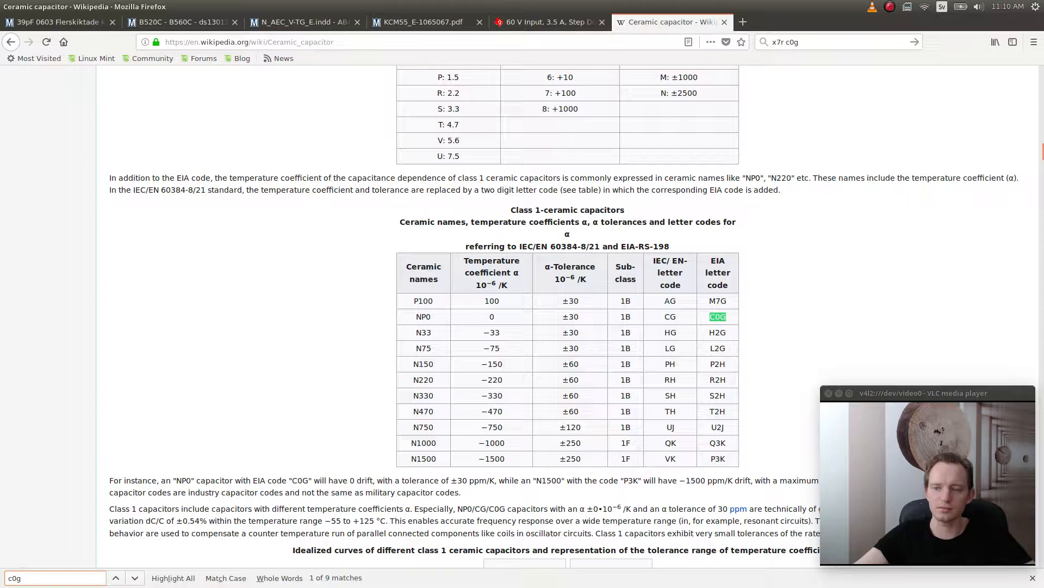
scroll(567, 316, "up", 3)
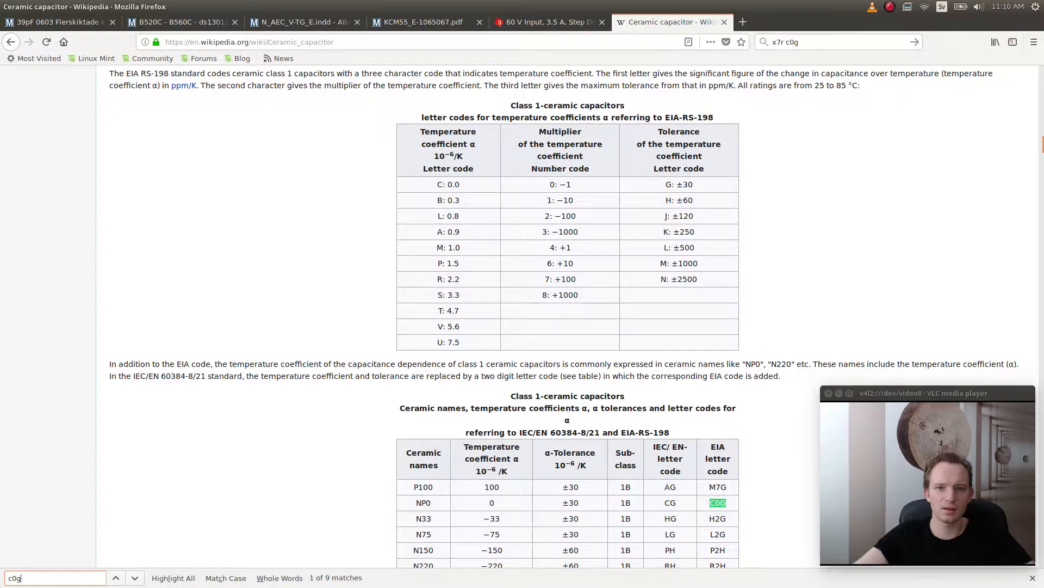
- Find "x5r" in the article and examine the surrounding Class 2 ceramic capacitor temperature codes
scroll(568, 315, "down", 8)
key("ctrl+f")
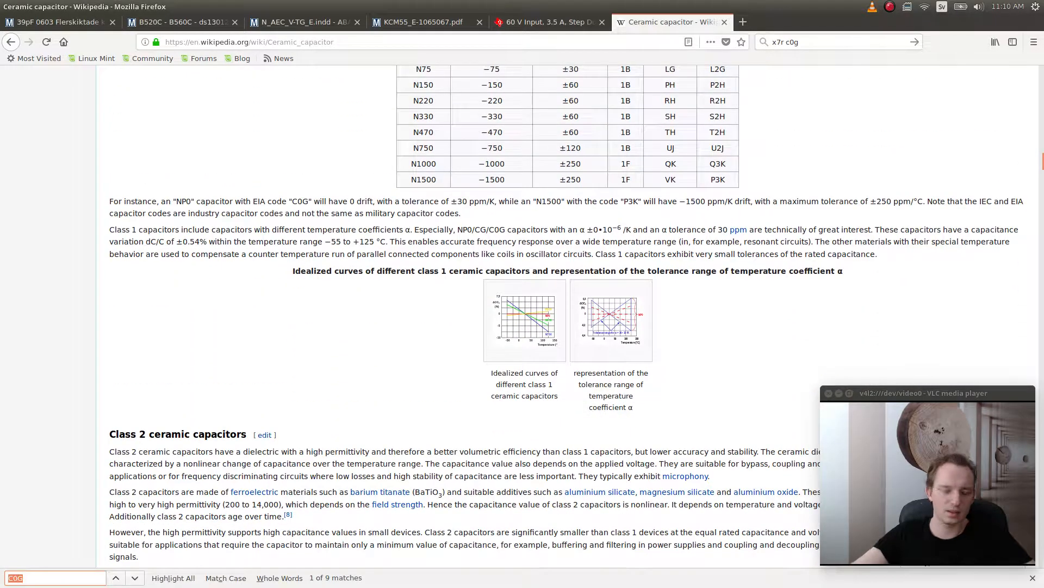
type("x5r")
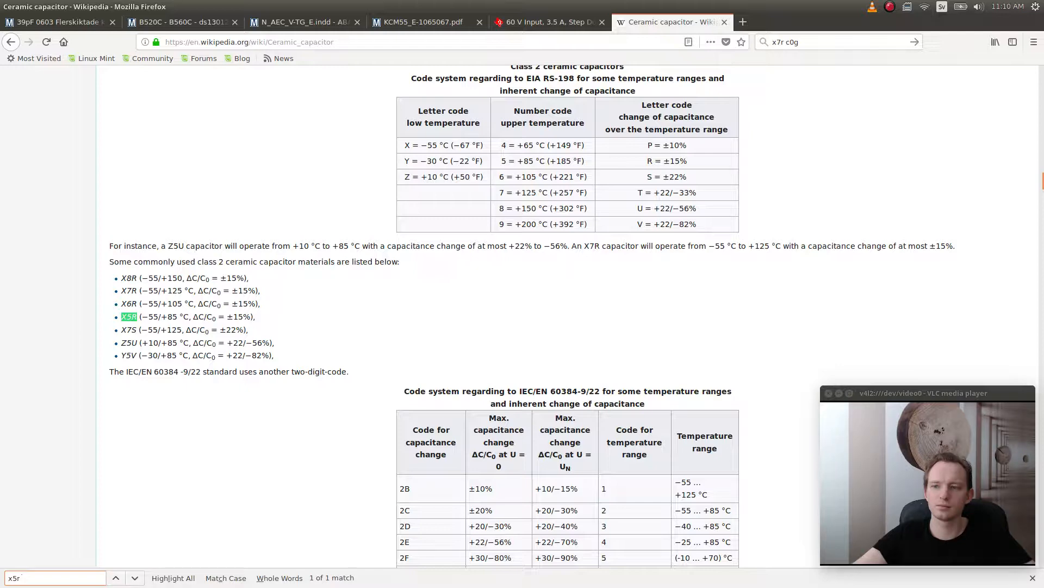
scroll(522, 316, "up", 3)
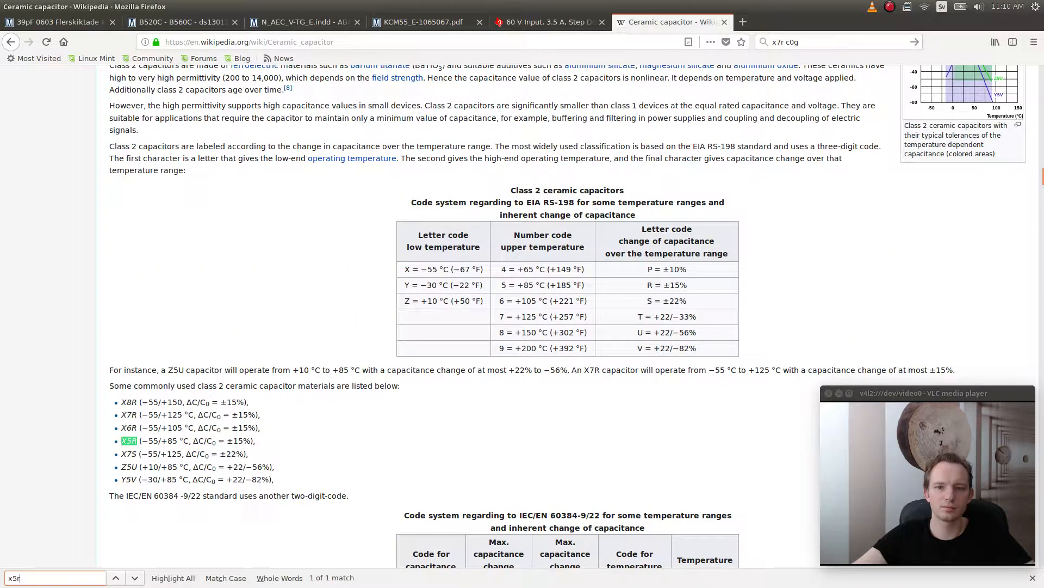
scroll(522, 316, "up", 3)
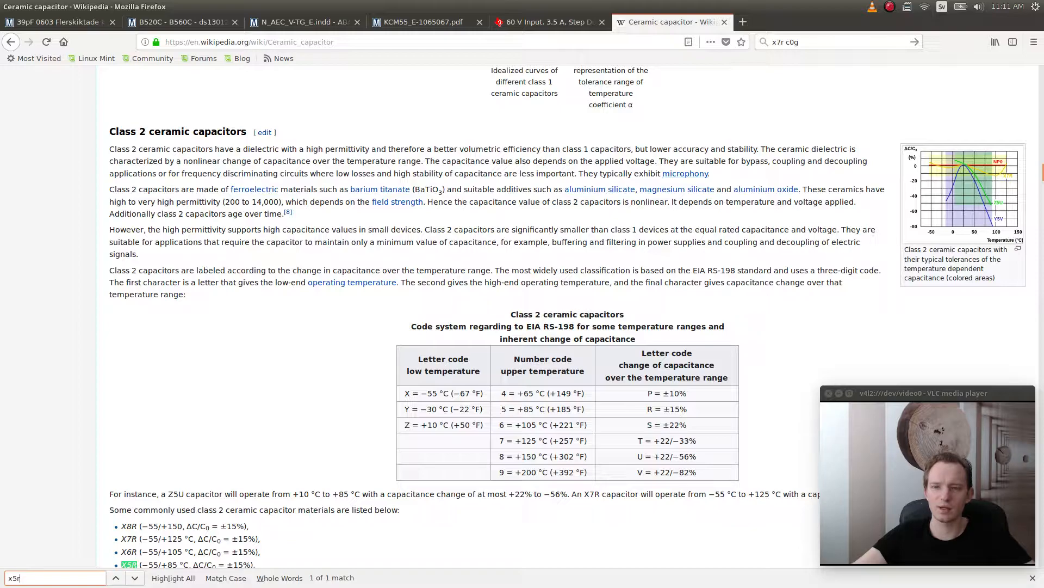
key("Return")
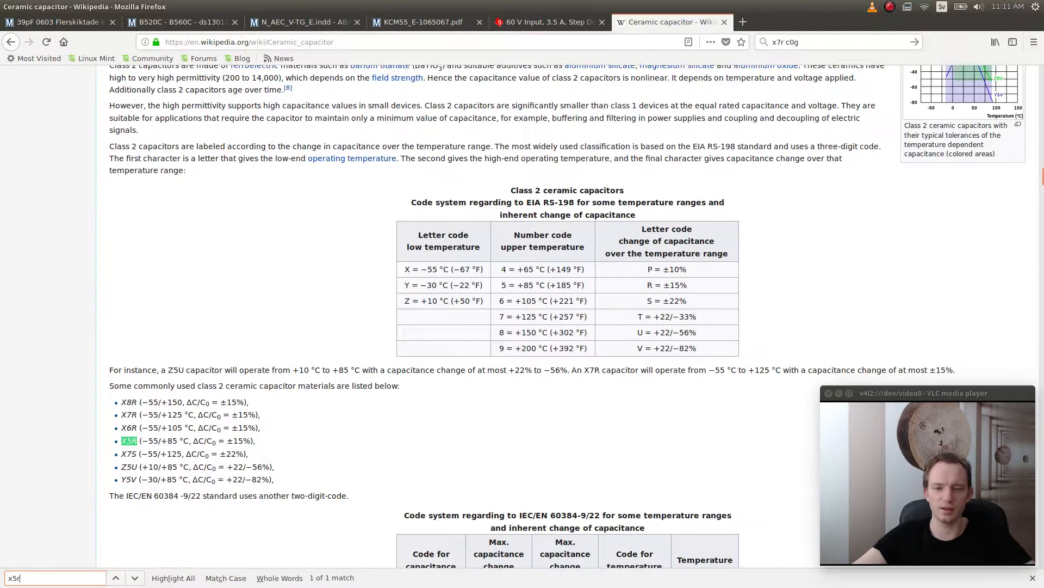
- Review the Class 1 ceramic capacitors section and its EIA-RS-198 temperature coefficient letter codes
scroll(567, 316, "up", 20)
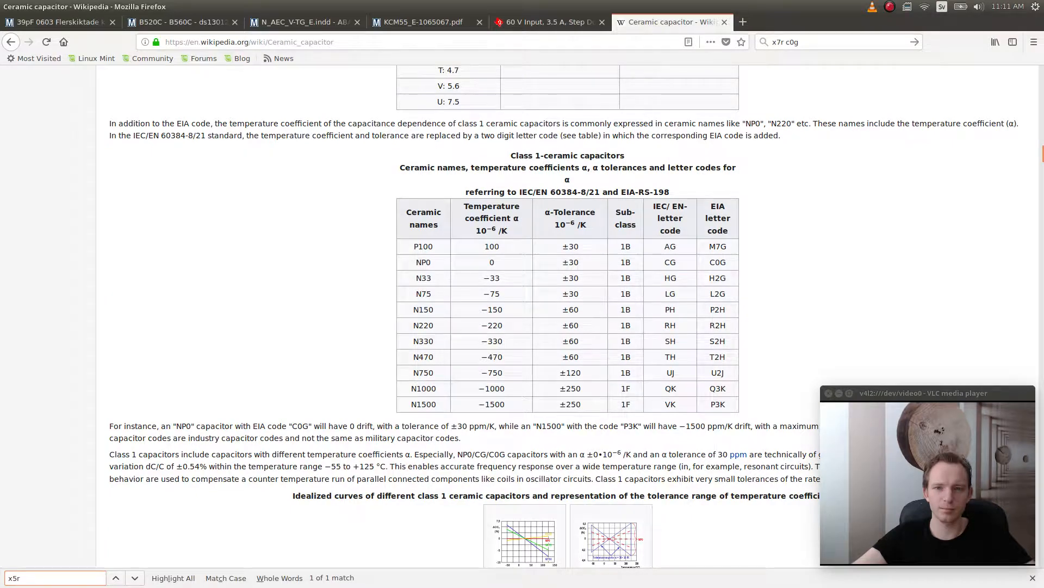
scroll(568, 316, "up", 16)
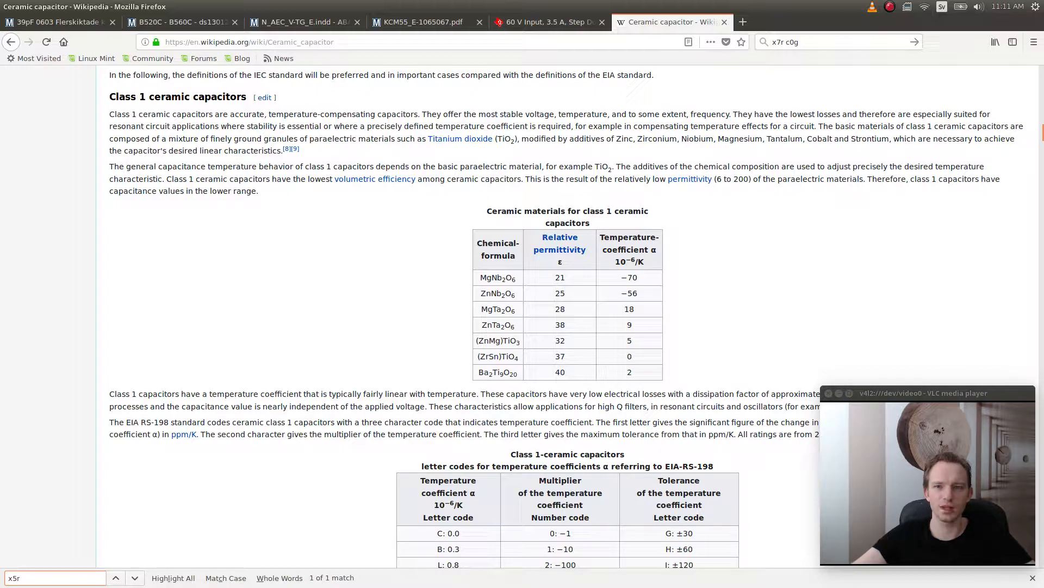
scroll(568, 315, "down", 5)
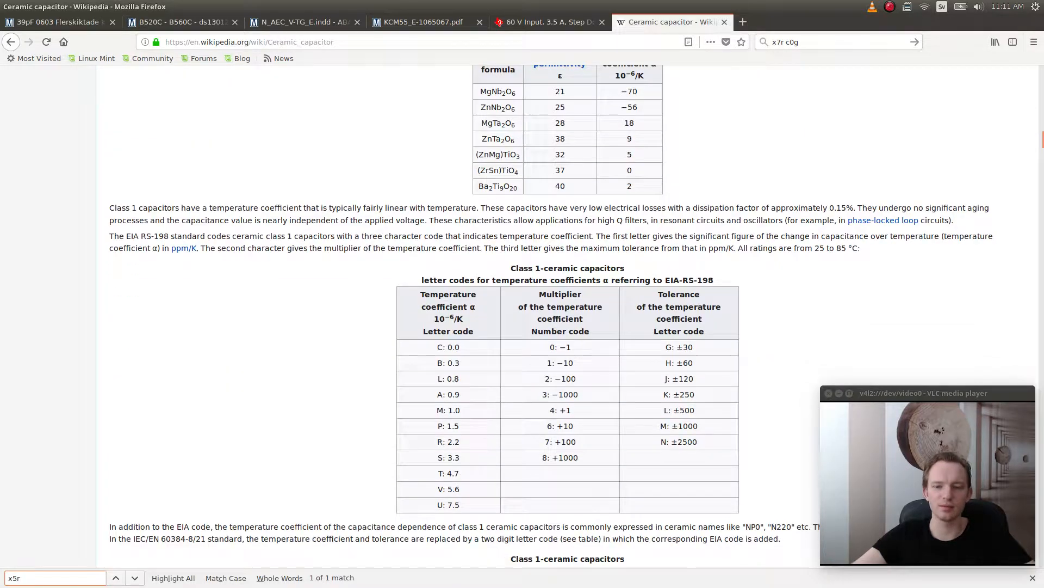
- Switch to the bom-list.ods spreadsheet in LibreOffice Calc and enter VJ0603A390KXJPW1BC as the manufacturer SKU in A9
key("ctrl+Tab")
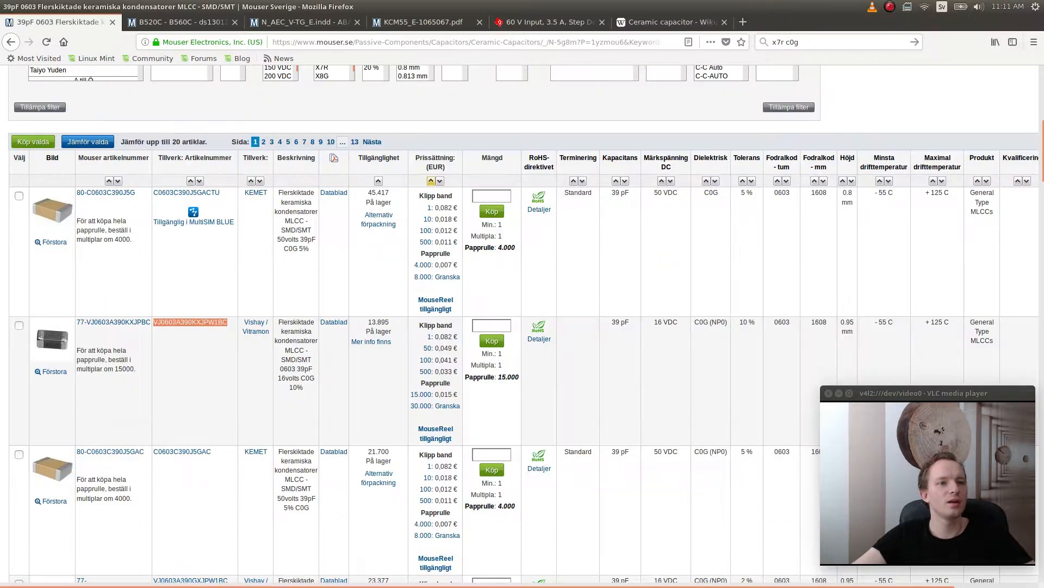
key("alt+Tab")
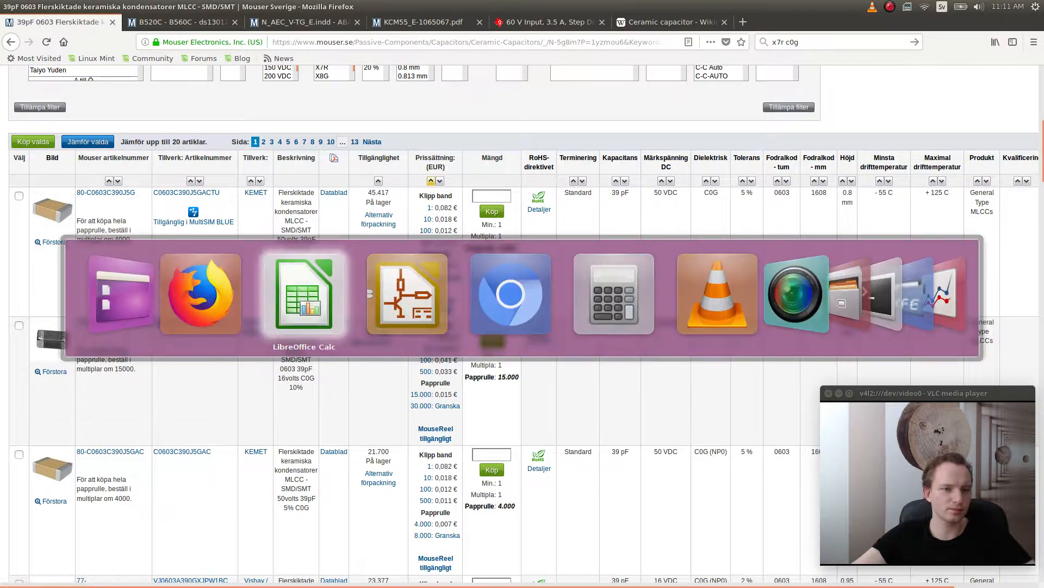
key("Left")
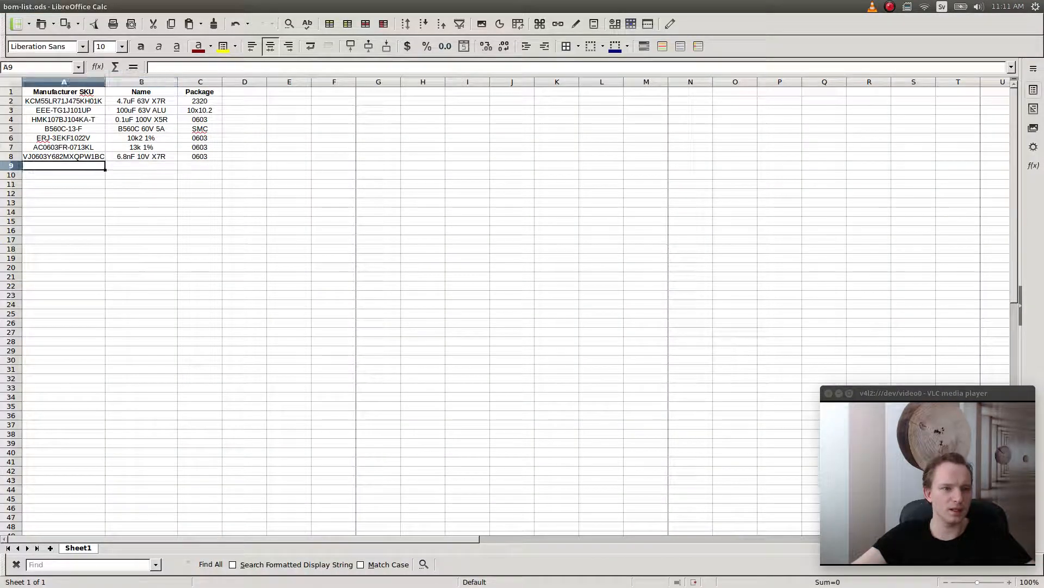
key("F2")
type("VJ0603A390KXJPW1BC")
key("Tab")
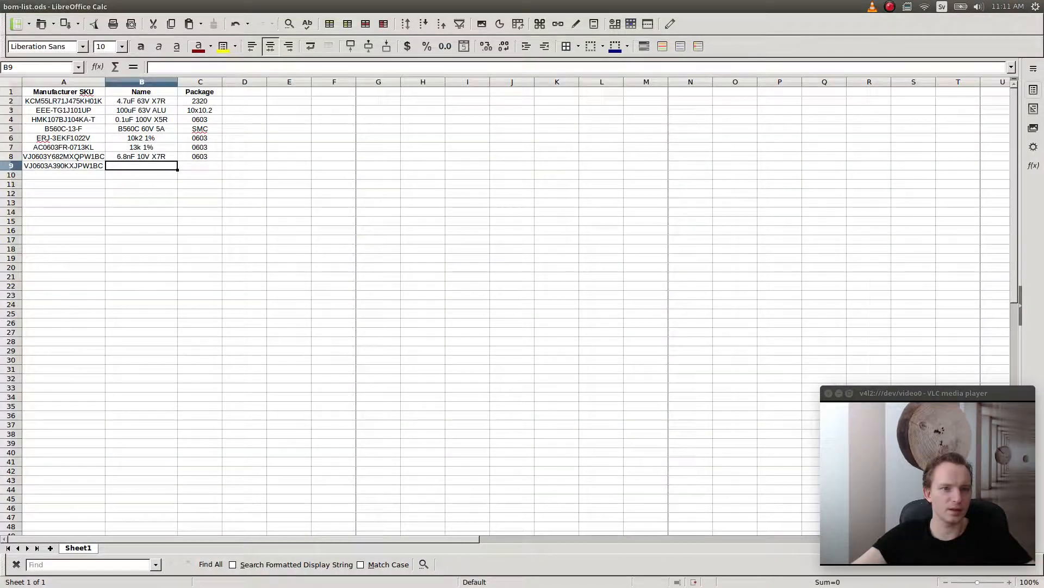
- Enter "39pF 16V C0G" as the component name in B9
type("39")
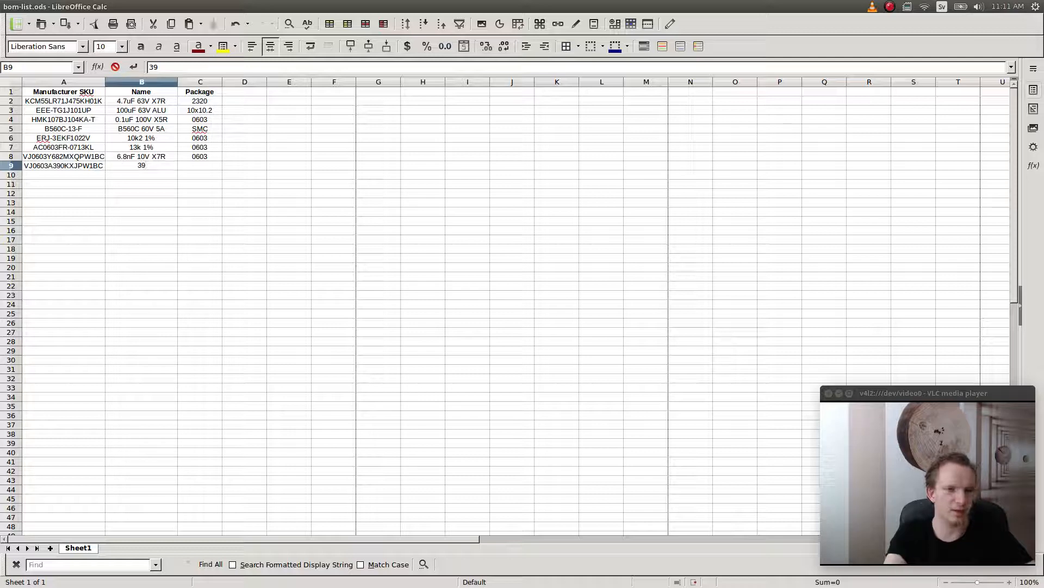
type("pF ")
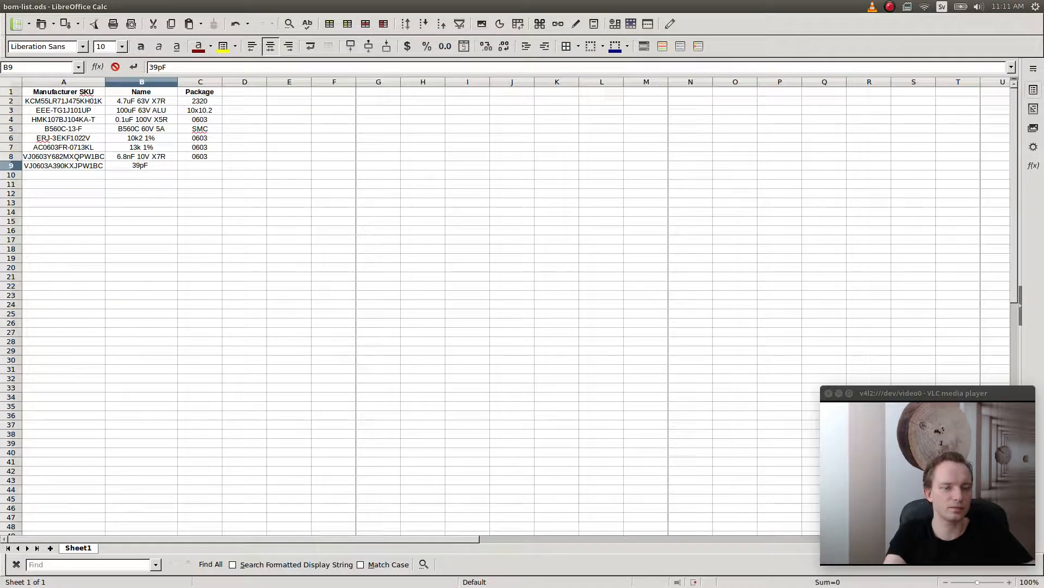
type("16V ")
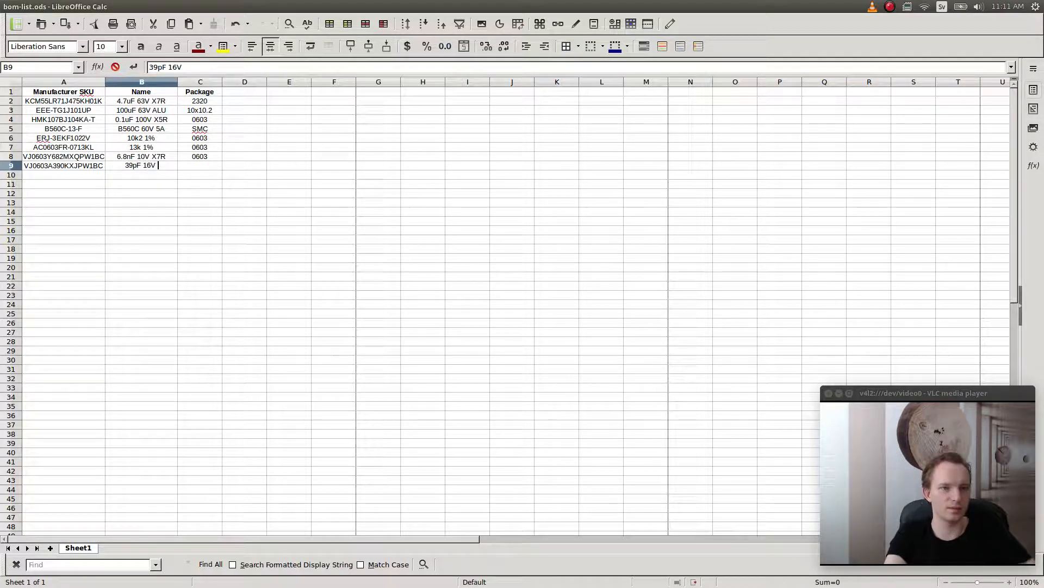
type("C0G")
key("Return")
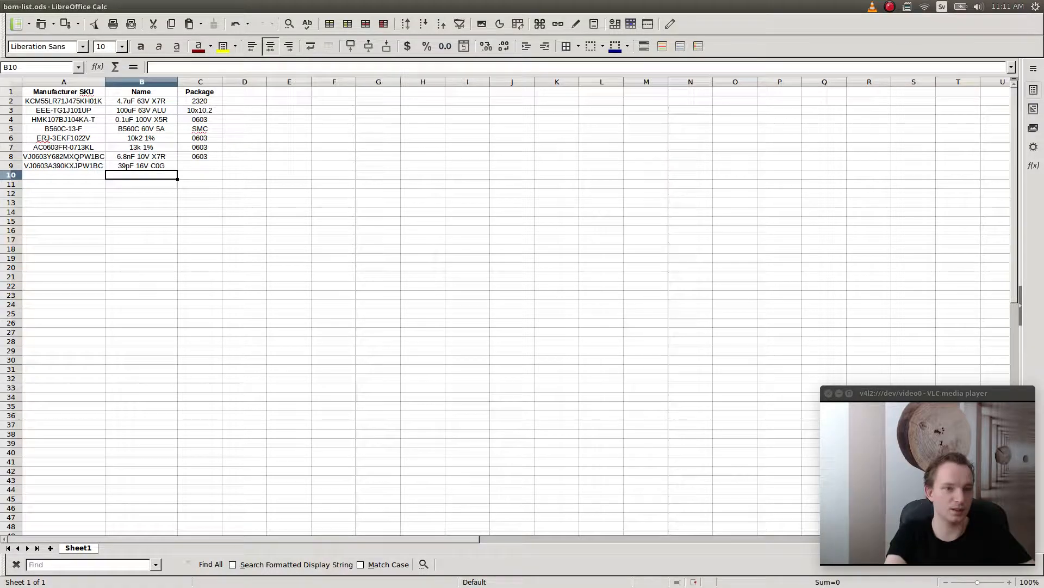
- Switch to the KiCad power supply schematic and check which resistor value has to be sourced next
key("alt+Tab")
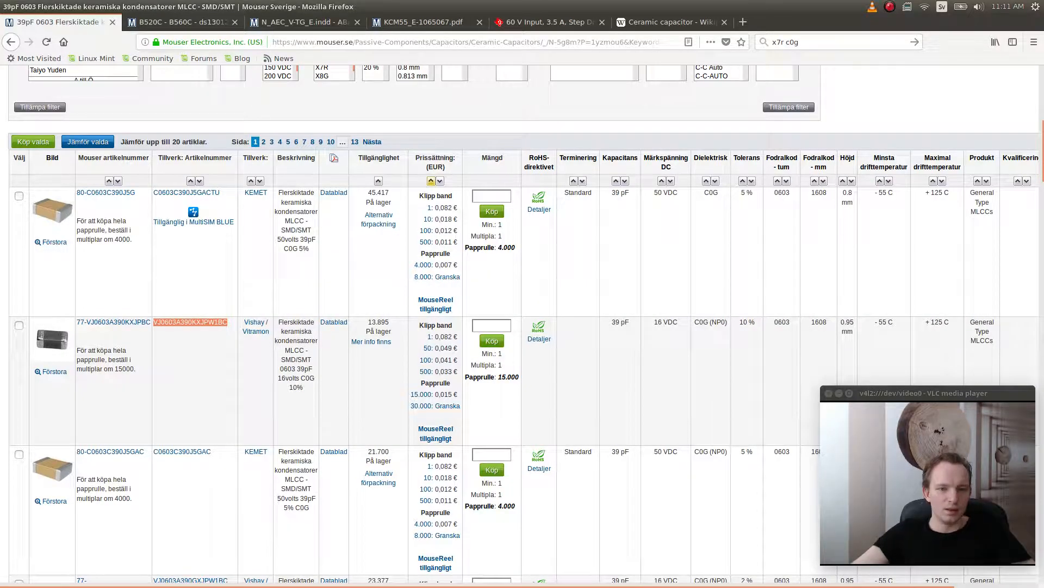
key("alt+Tab")
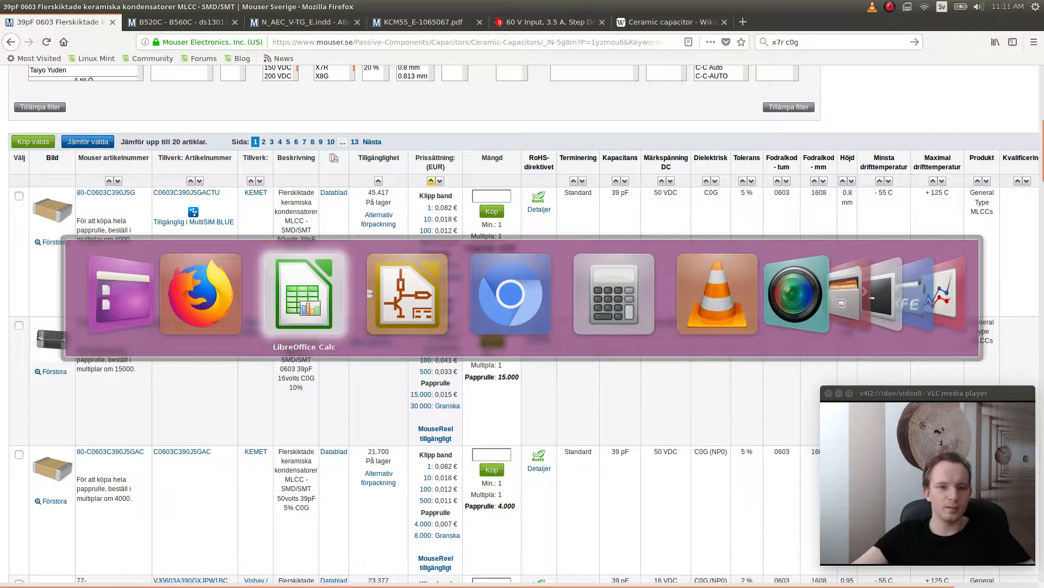
key("alt+Tab")
key("alt+Tab")
key("alt+shift+Tab")
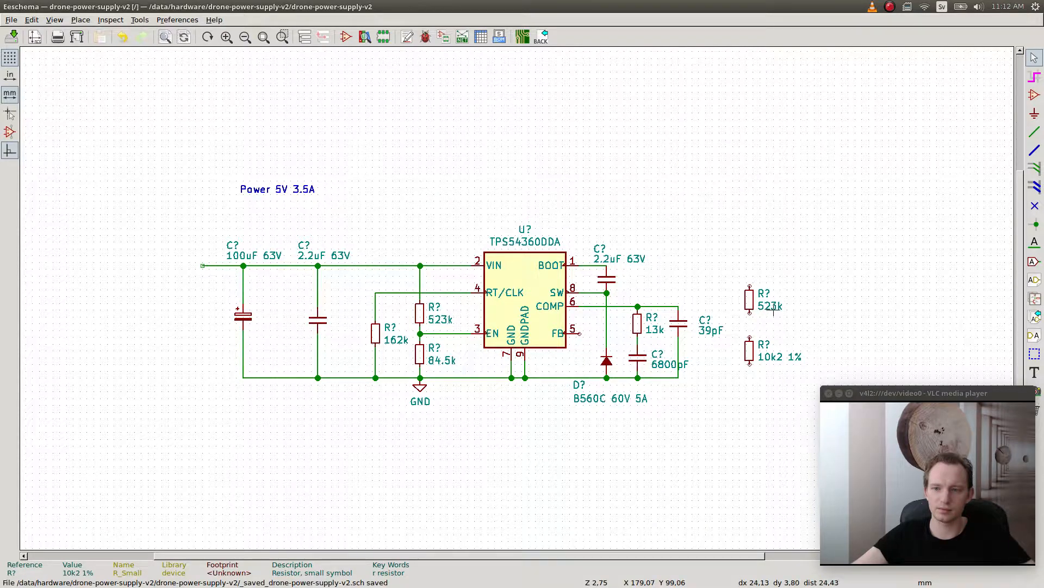
key("alt+Tab")
key("alt+shift+Tab")
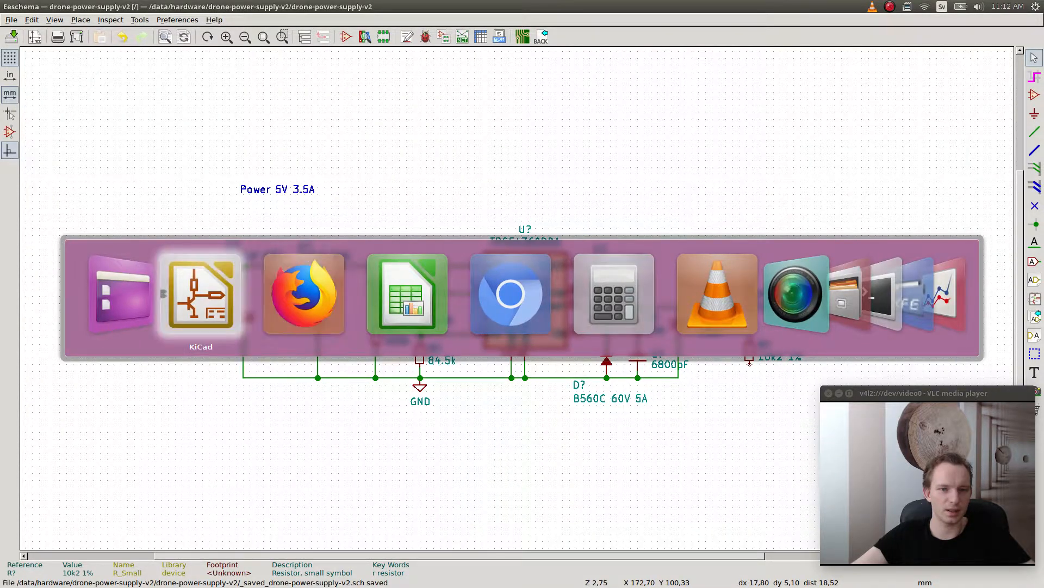
- Switch to the Mouser page in Firefox and search all products for "523k 0603"
key("alt+Tab")
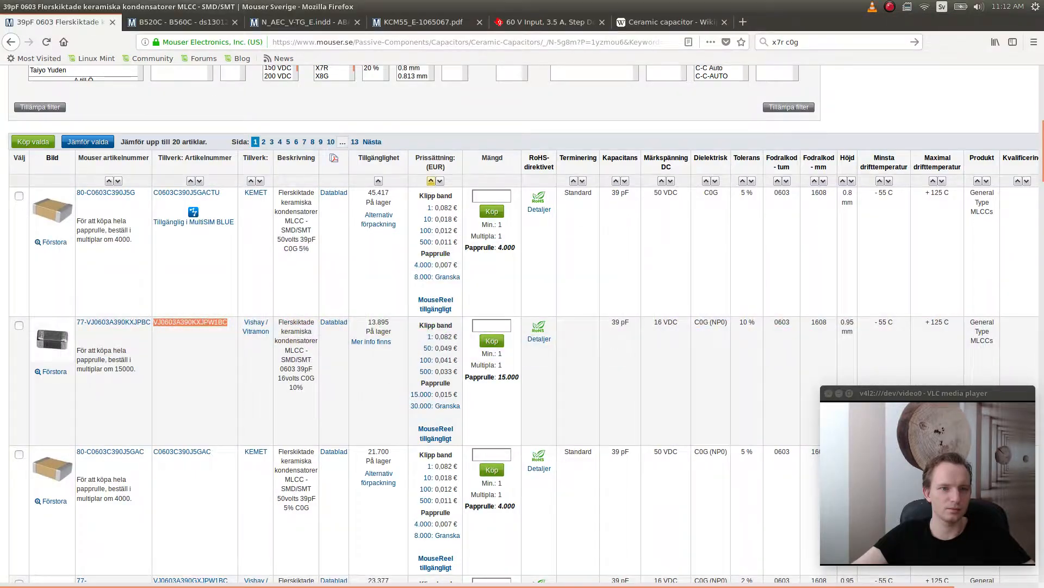
scroll(522, 327, "up", 5)
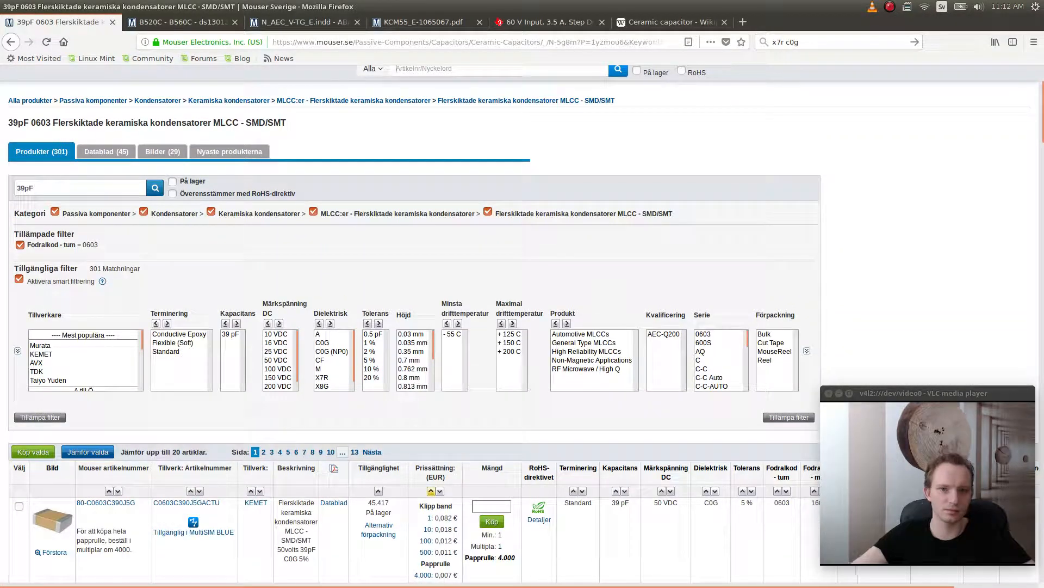
left_click(482, 70)
type("523")
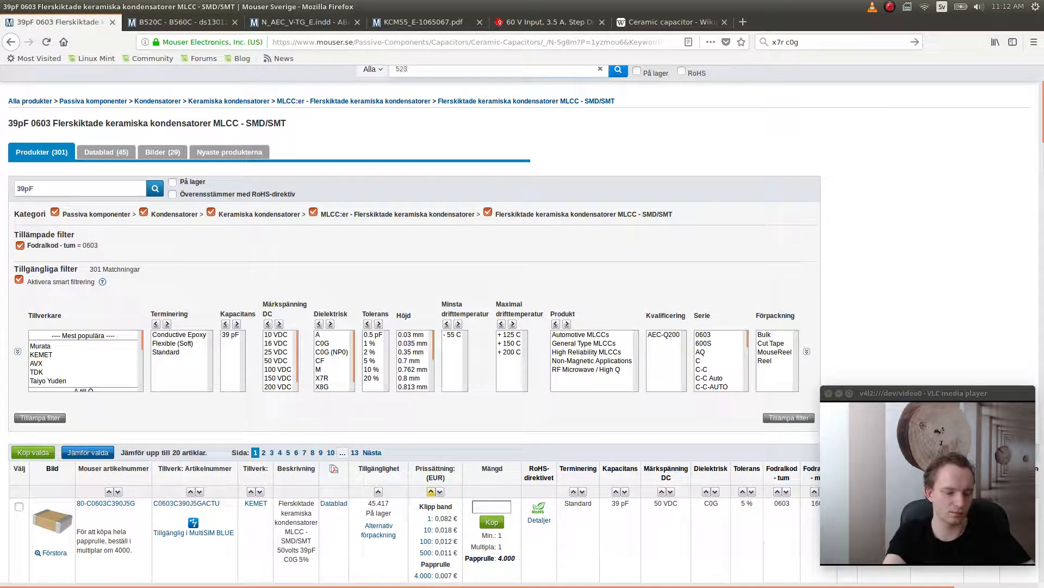
type("k 0603")
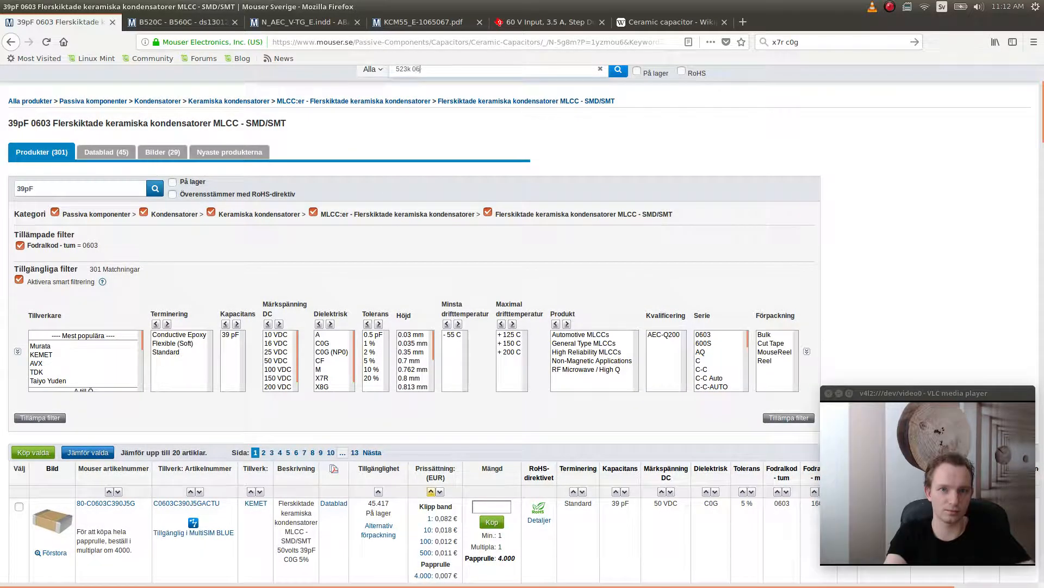
key("Return")
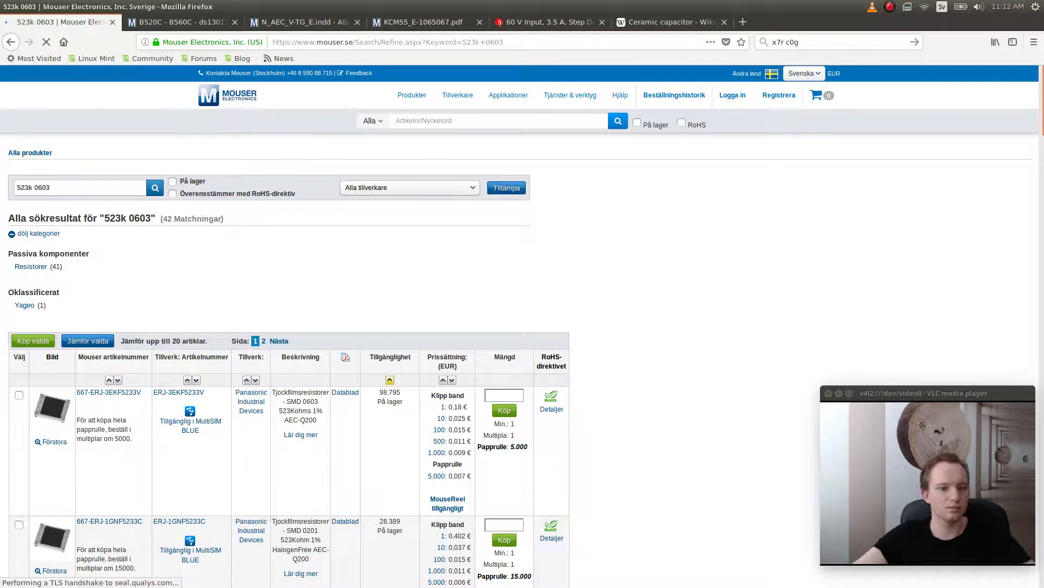
- Look over the 523k 0603 resistor results and sort them by ascending price
scroll(289, 326, "down", 3)
scroll(442, 242, "down", 2)
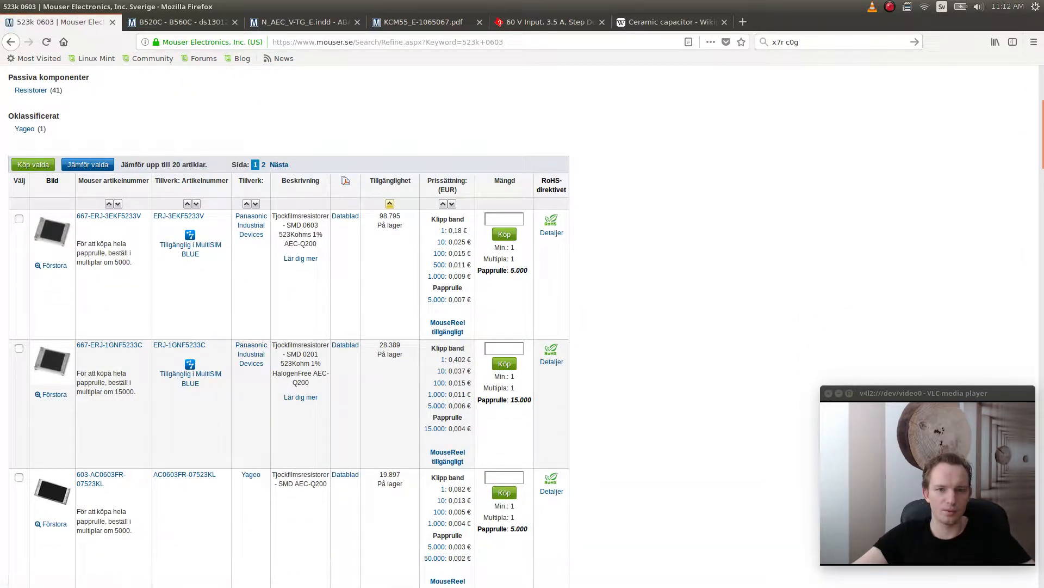
left_click_drag(206, 217, 153, 216)
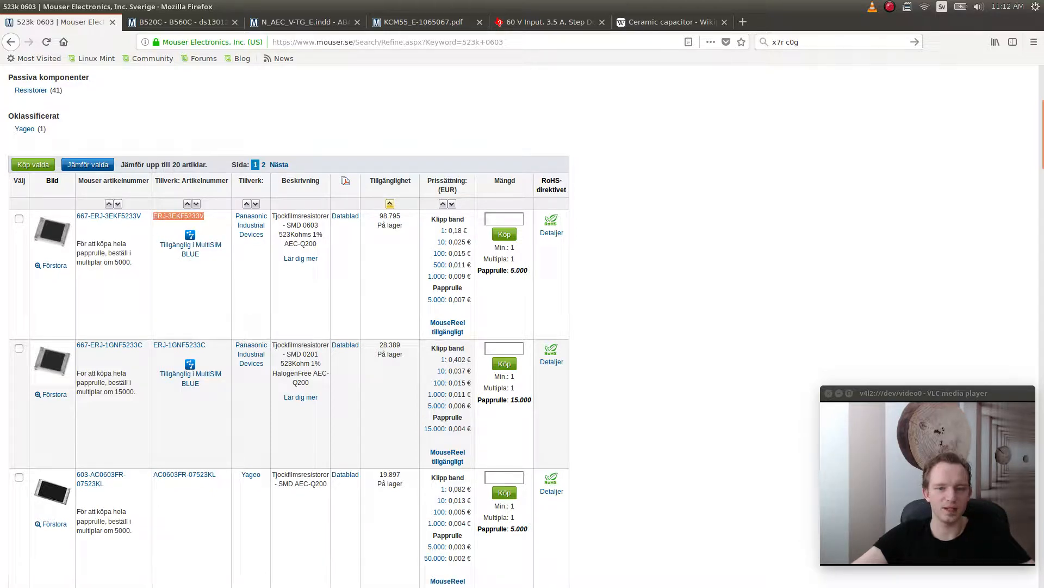
scroll(289, 326, "down", 2)
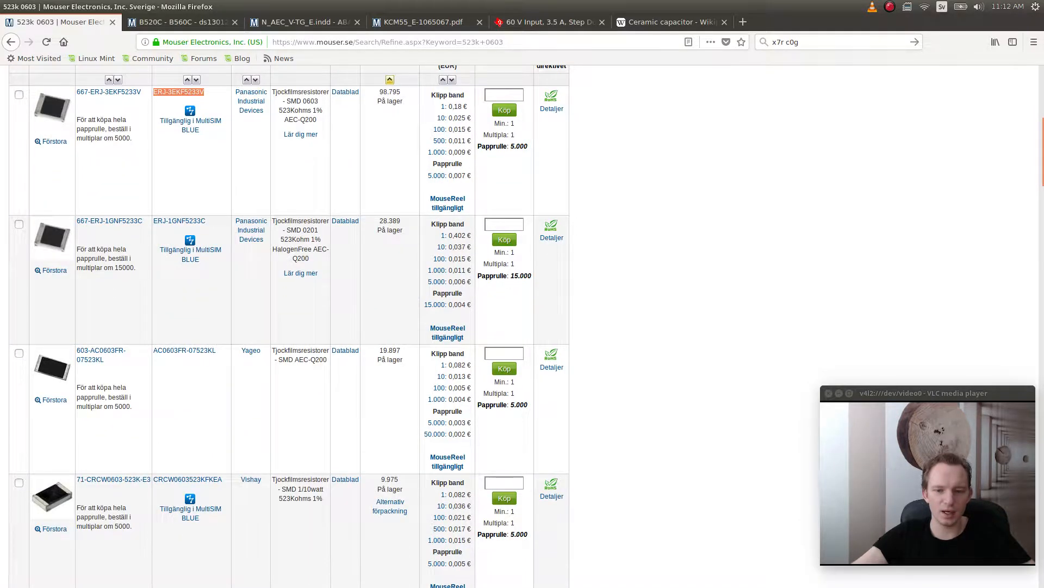
scroll(289, 326, "up", 5)
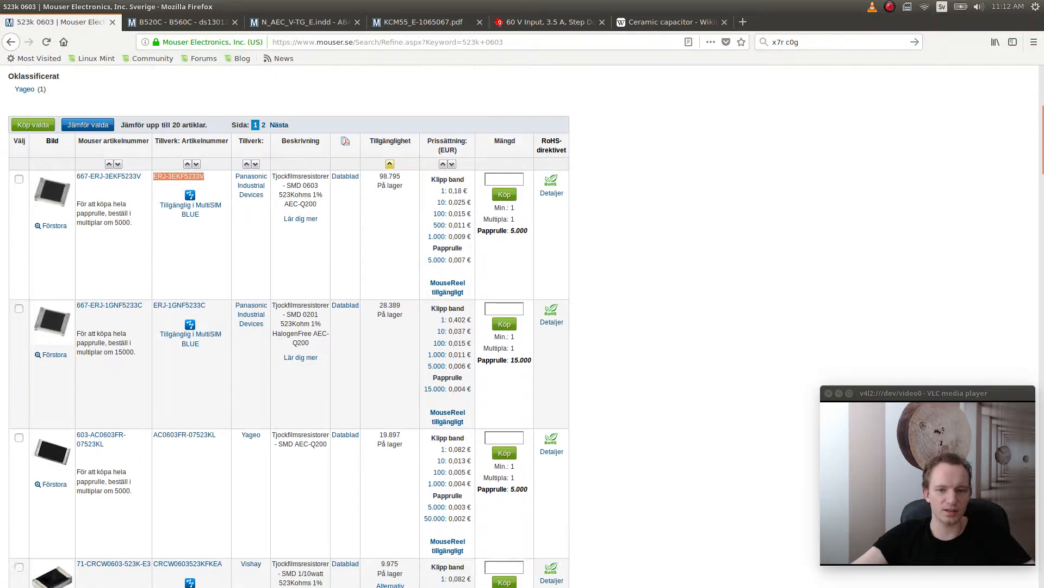
left_click(443, 390)
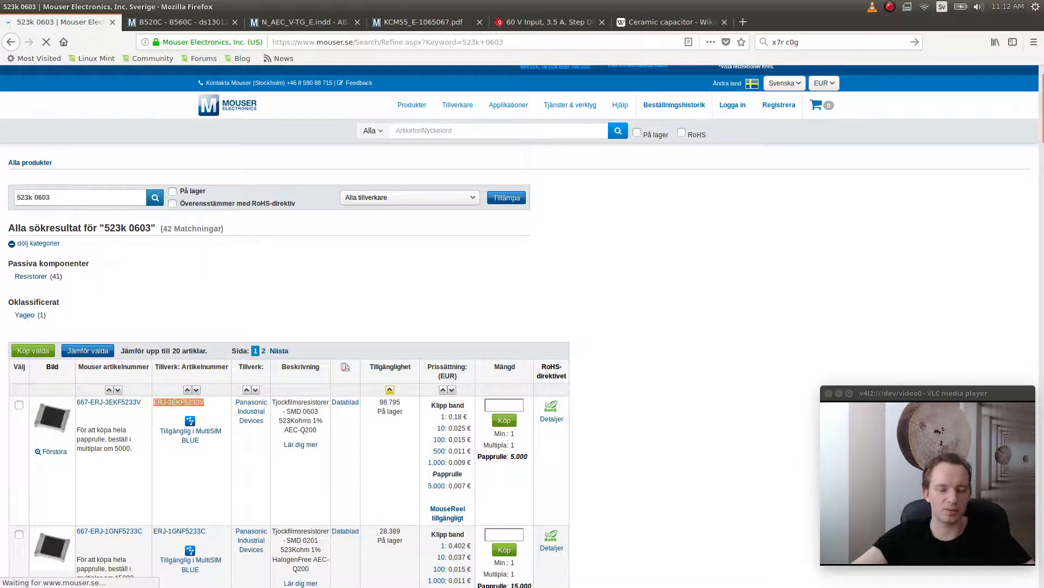
- Copy the manufacturer part number RC0603FR-07523KL of the Yageo 523k 1% resistor from the results
scroll(289, 327, "down", 4)
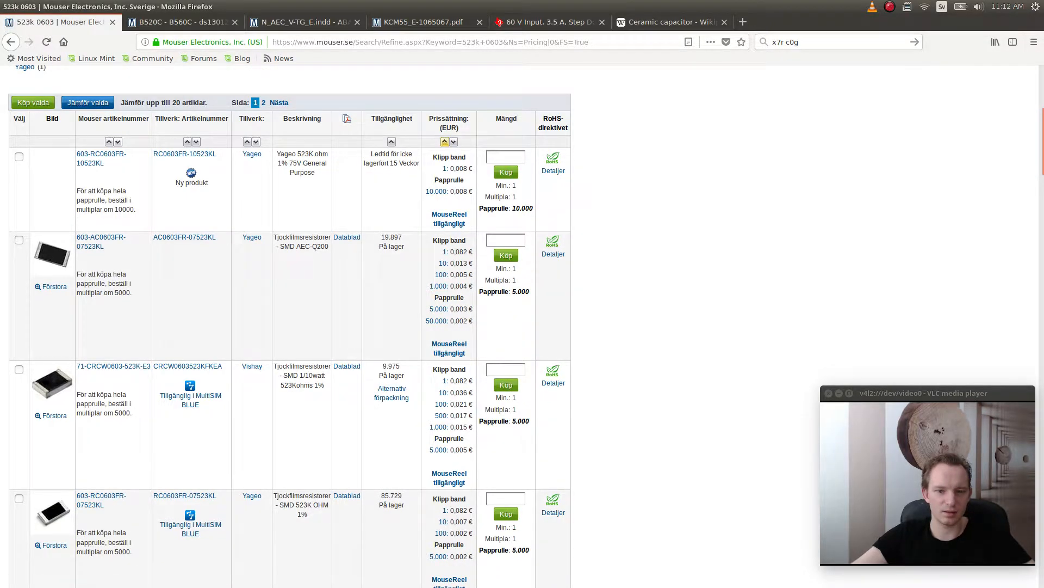
scroll(289, 326, "down", 3)
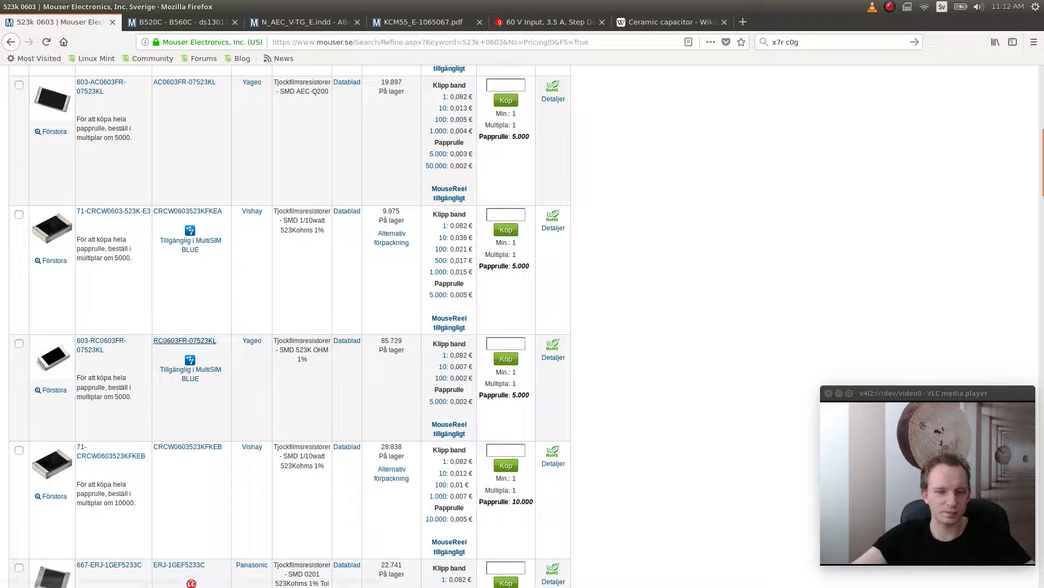
left_click_drag(218, 341, 154, 341)
key("ctrl+c")
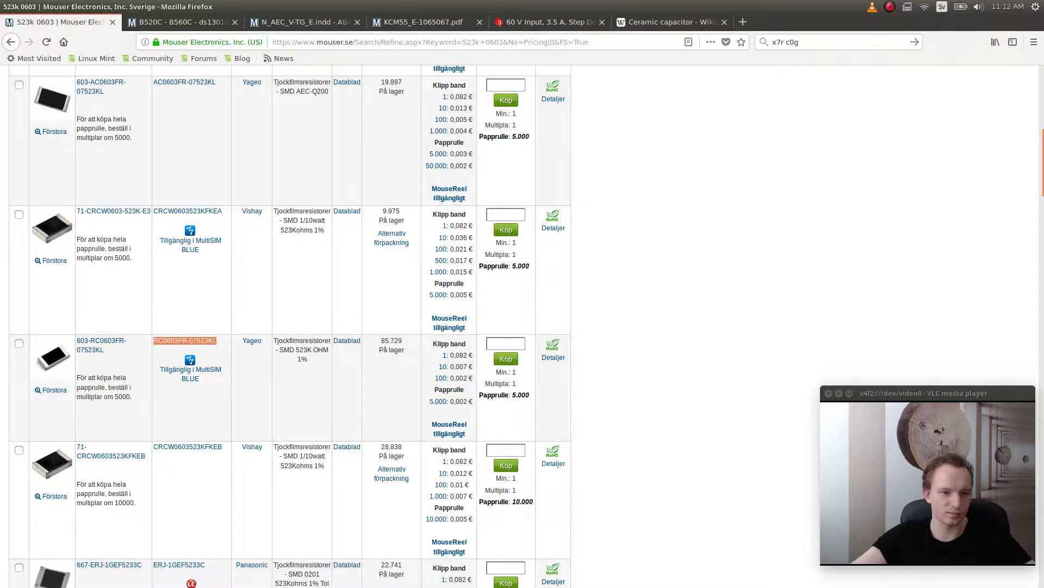
- Switch to the bom-list.ods spreadsheet in LibreOffice Calc and insert an empty row above row 8
key("alt+Tab")
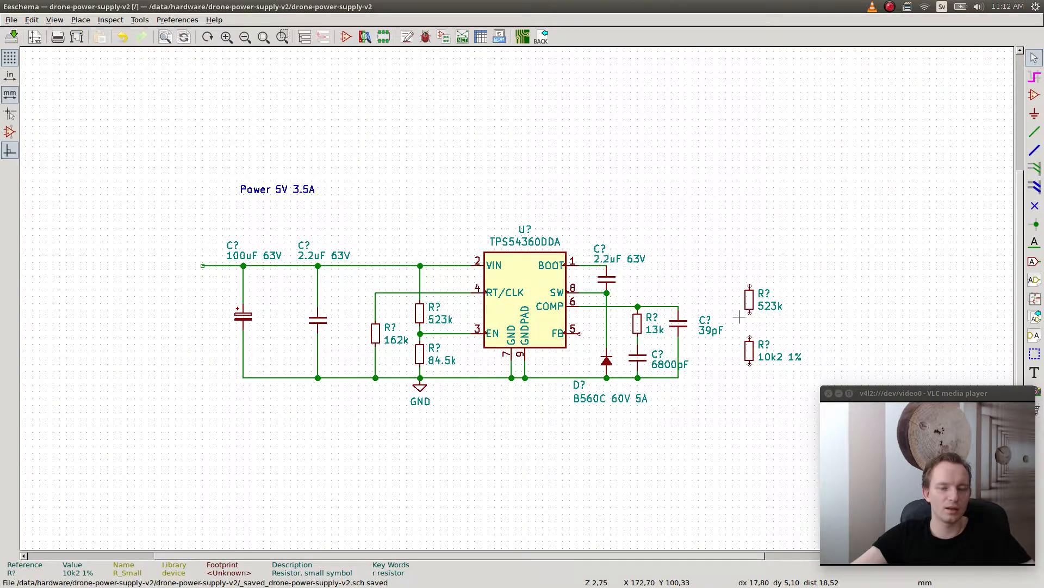
key("alt+Tab")
key("Tab")
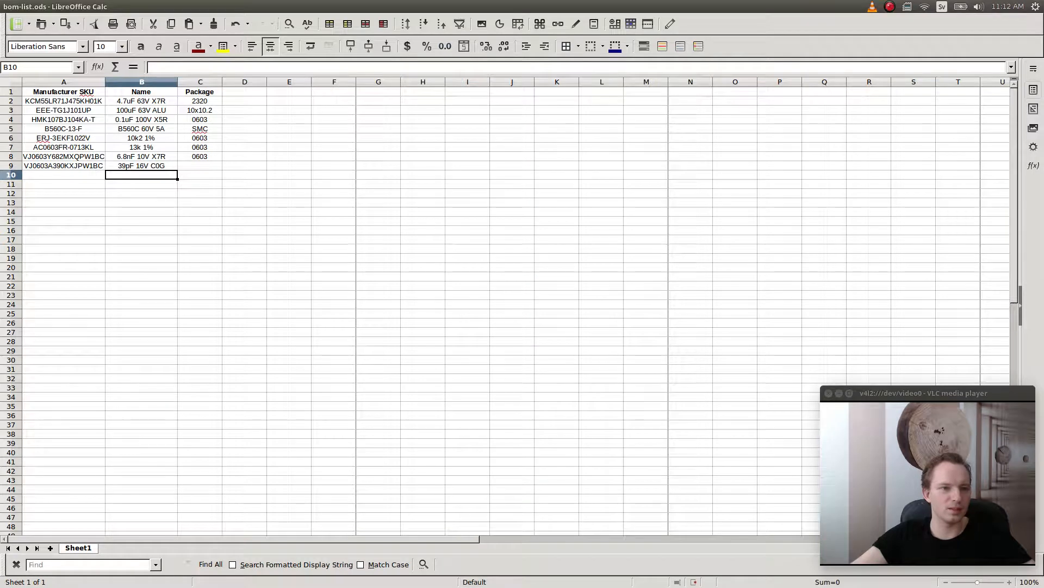
left_click(11, 156)
right_click(11, 156)
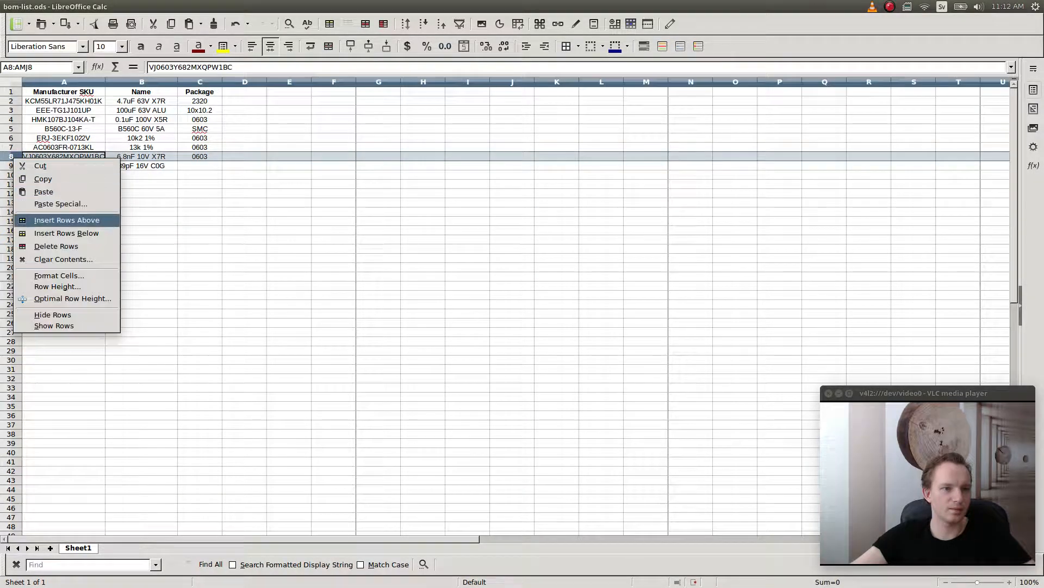
left_click(54, 217)
- Fill row 8 with SKU RC0603FR-07523KL, name "523k 1%" and package 0603, and enter 0603 as the 39pF capacitor's package in C10
left_click(196, 67)
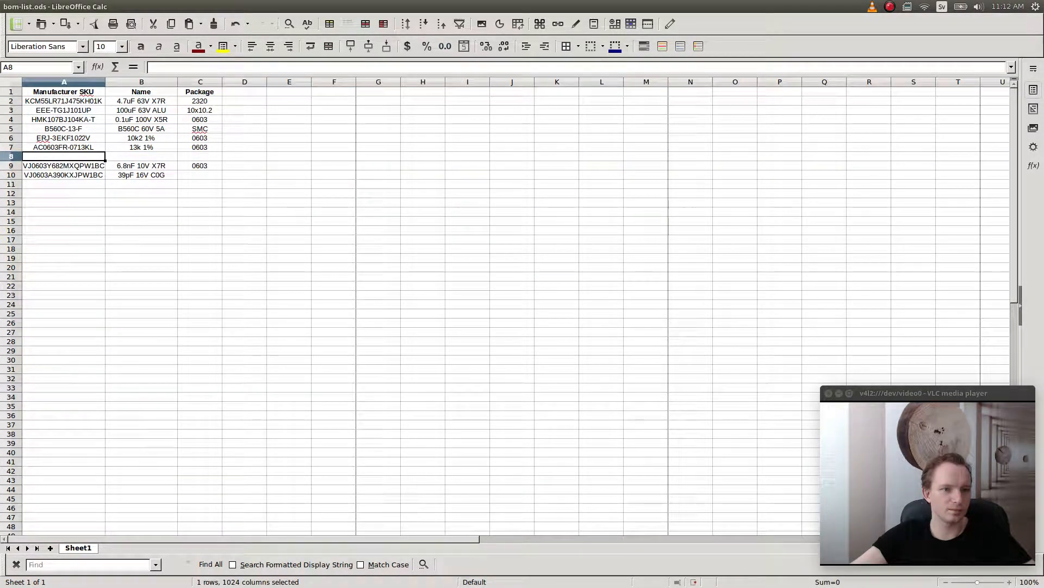
key("ctrl+v")
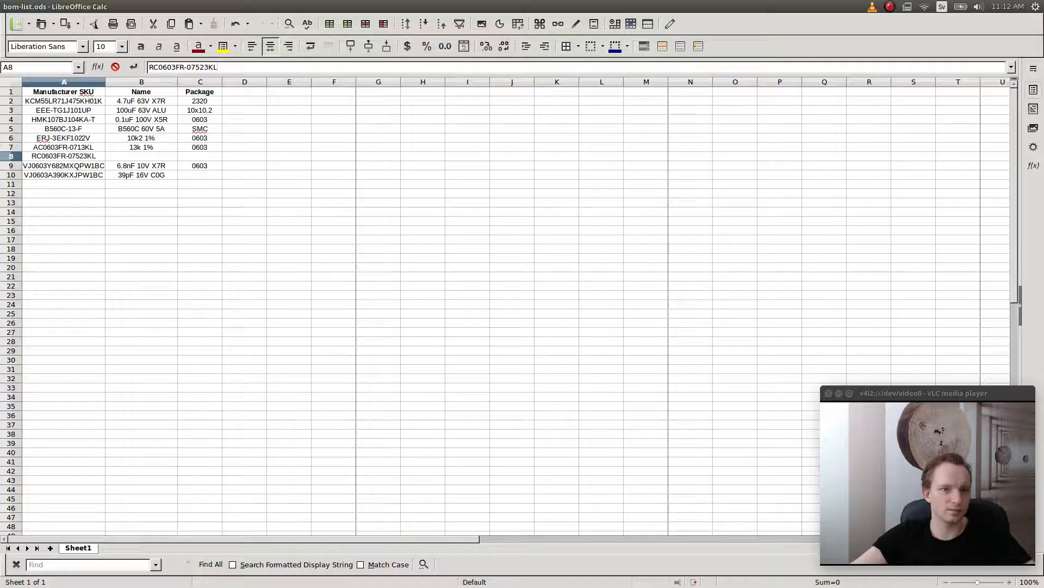
key("Tab")
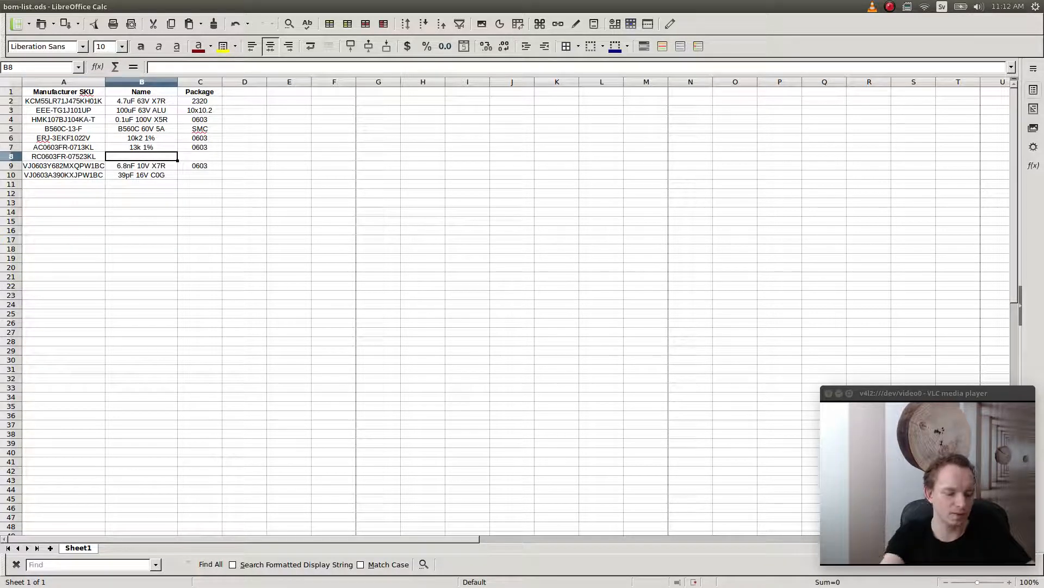
type("523k 1%")
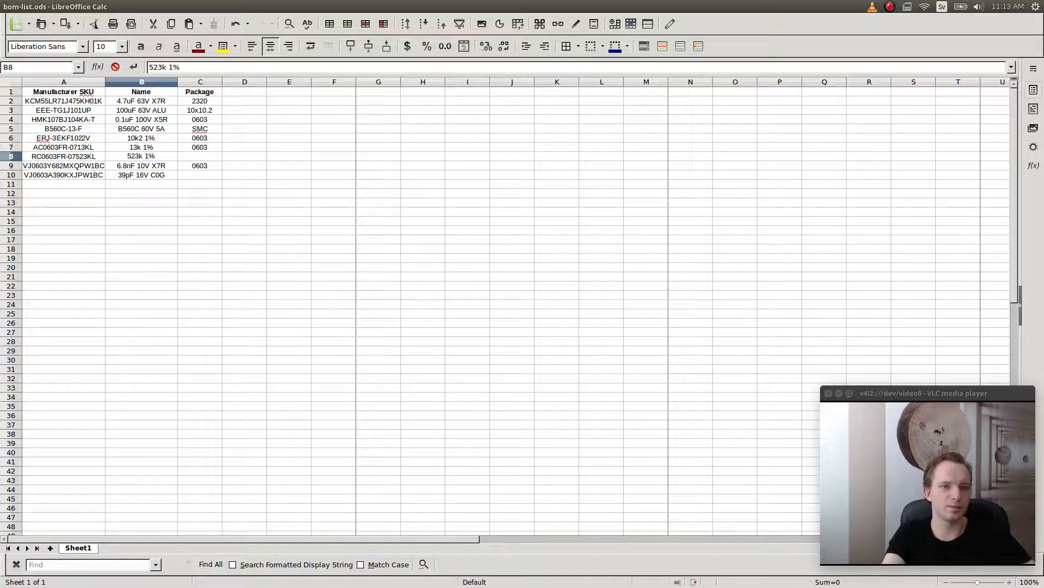
key("Tab")
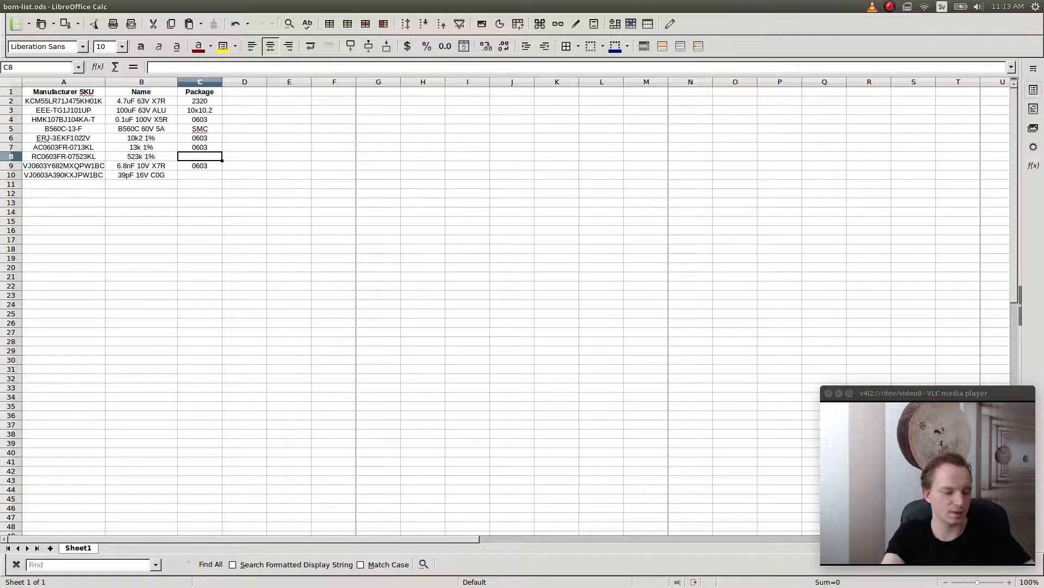
type("0603")
key("Return")
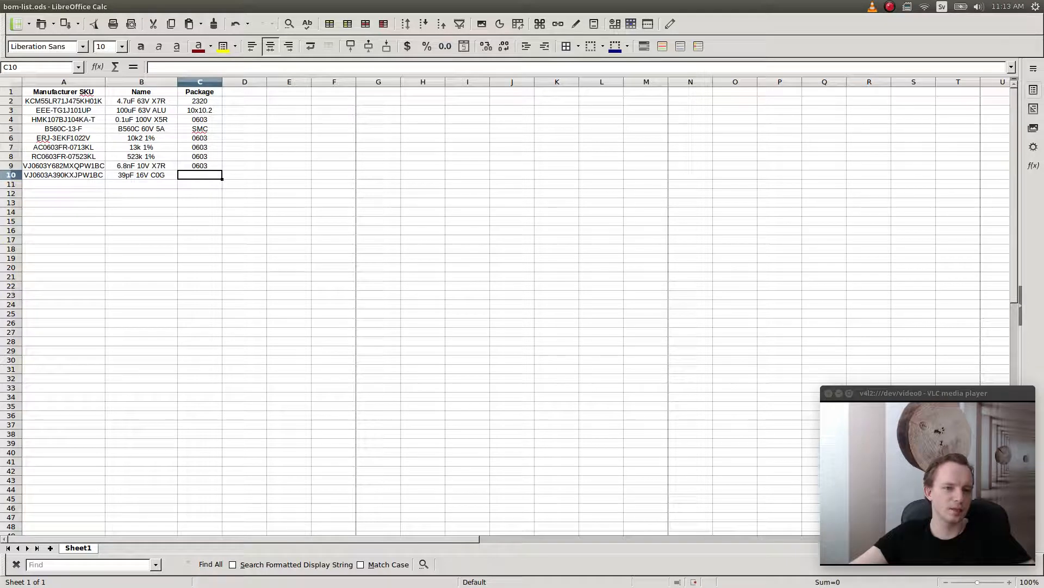
type("0603")
key("Return")
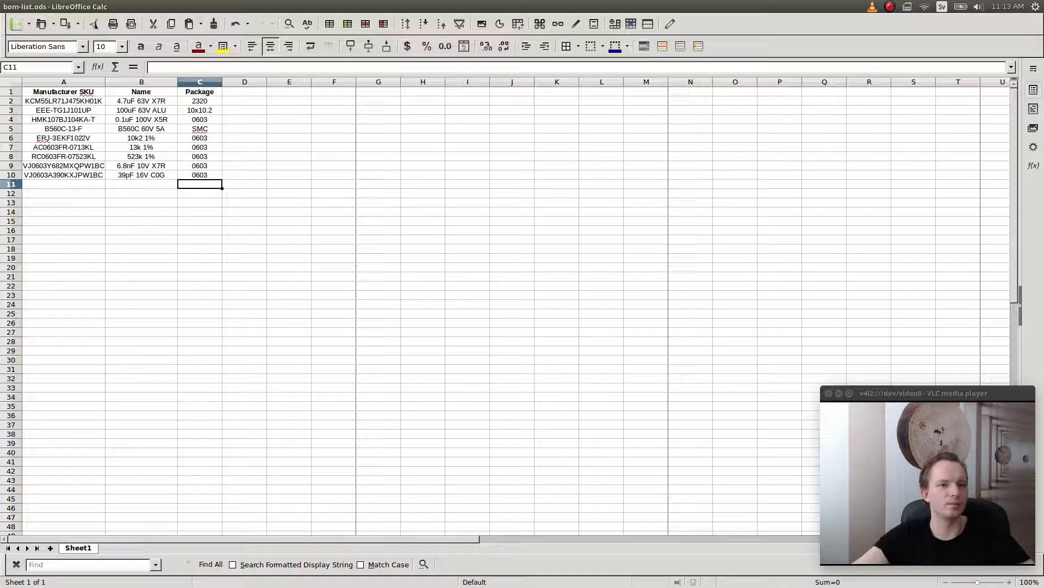
- Move the 0.1uF 100V X5R capacitor from row 4 to row 11, below the other capacitors
left_click(11, 119)
key("ctrl+x")
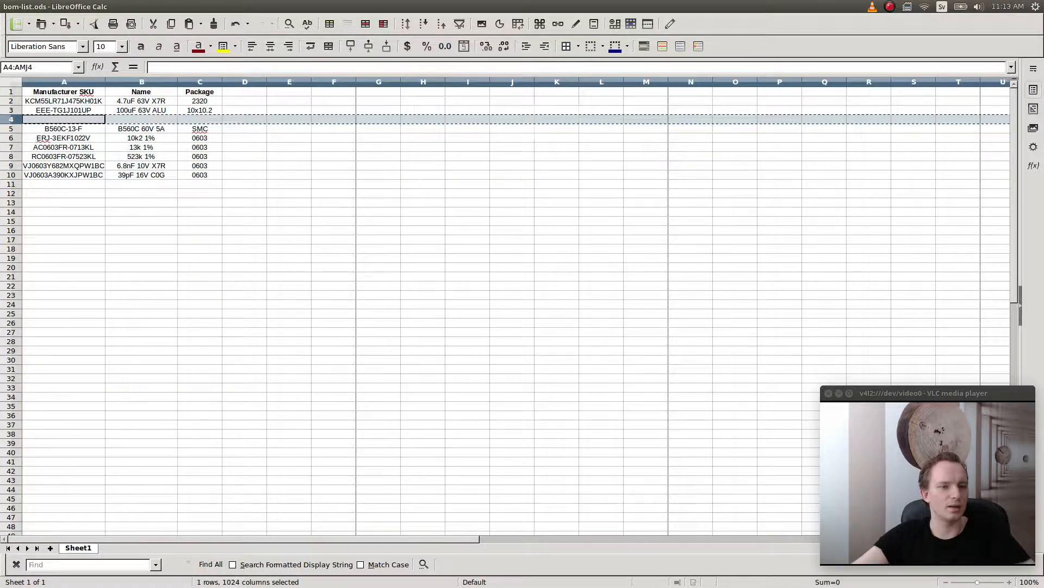
left_click(11, 184)
key("ctrl+v")
- Insert a row above the 6.8nF capacitor in row 9 and enter "Capacitors" as its heading in A9
left_click(11, 166)
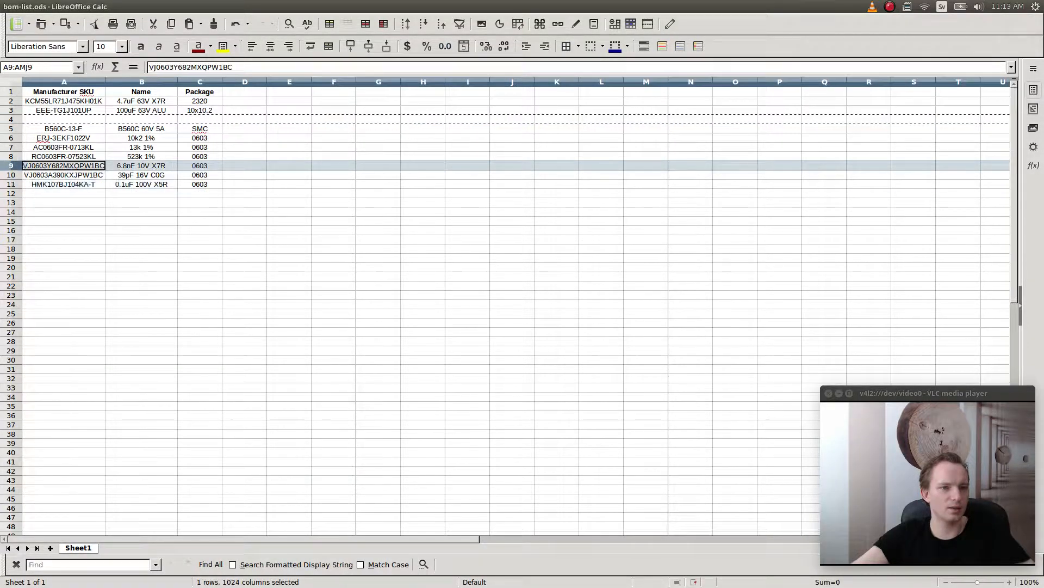
right_click(12, 166)
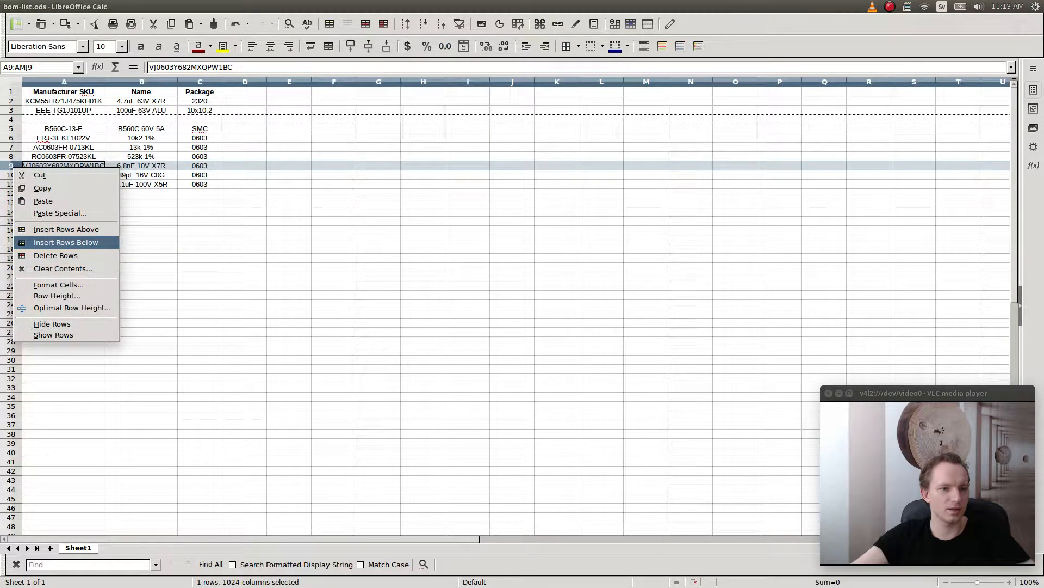
left_click(65, 229)
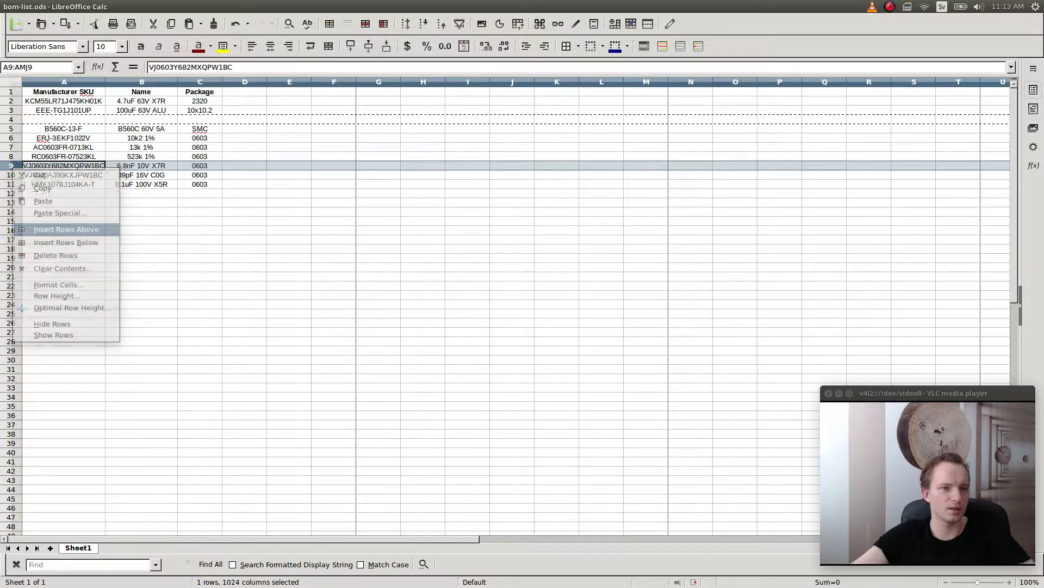
left_click(65, 165)
type("Ca")
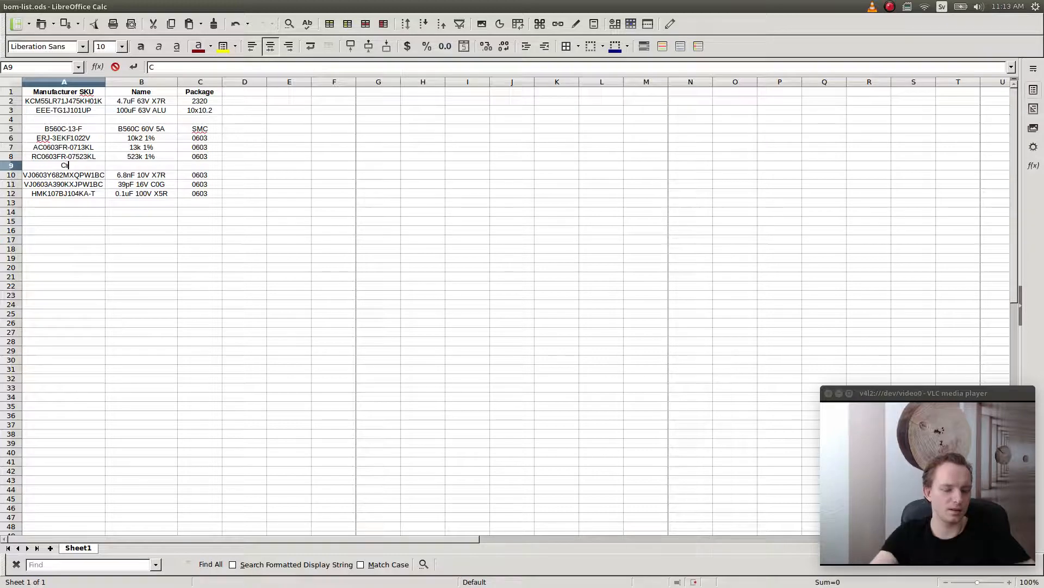
type("pacitors")
key("Return")
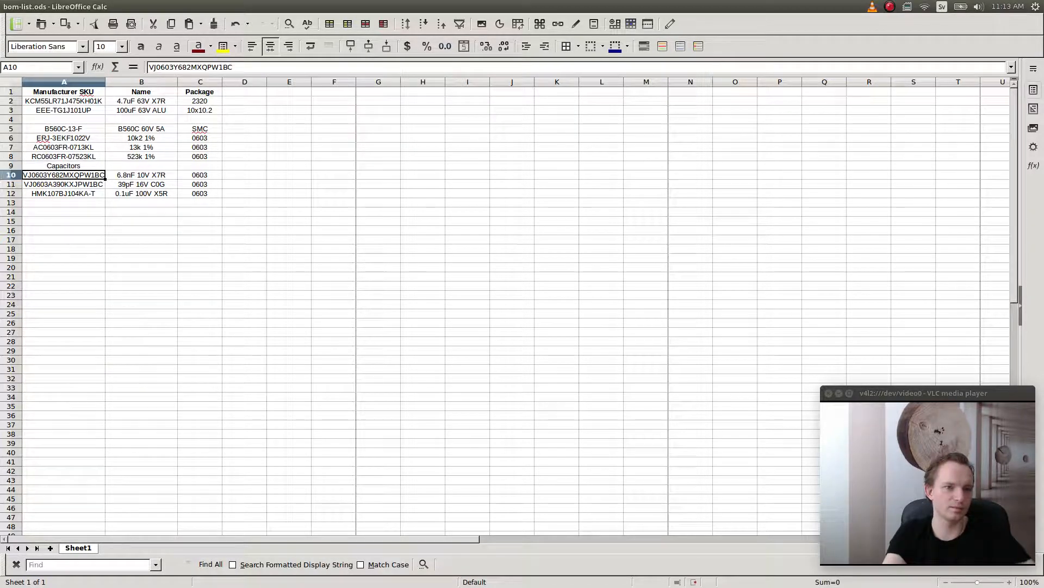
- Insert an empty column before the Manufacturer SKU column and move the Capacitors heading into A9
right_click(73, 82)
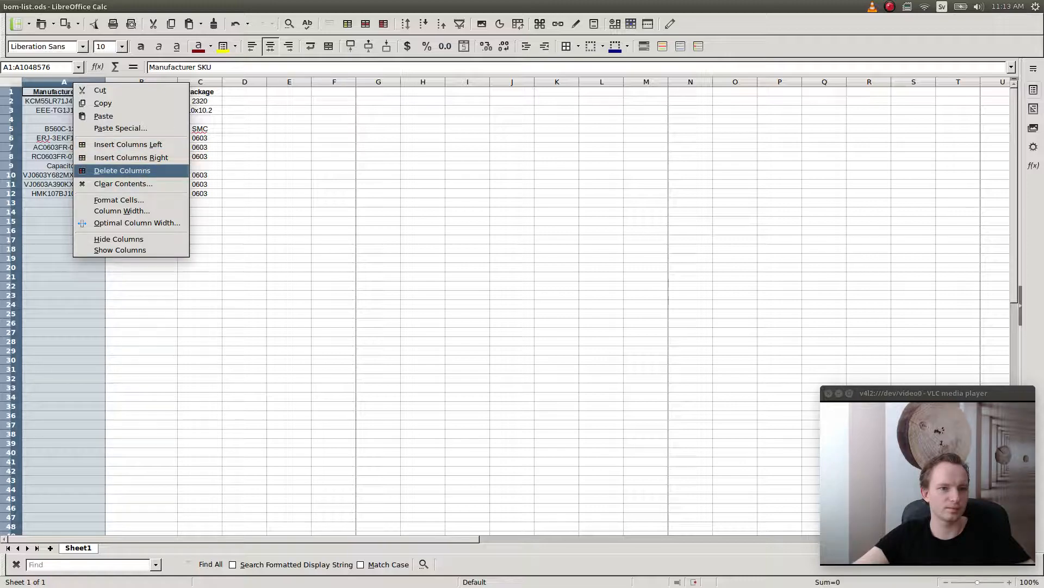
left_click(128, 145)
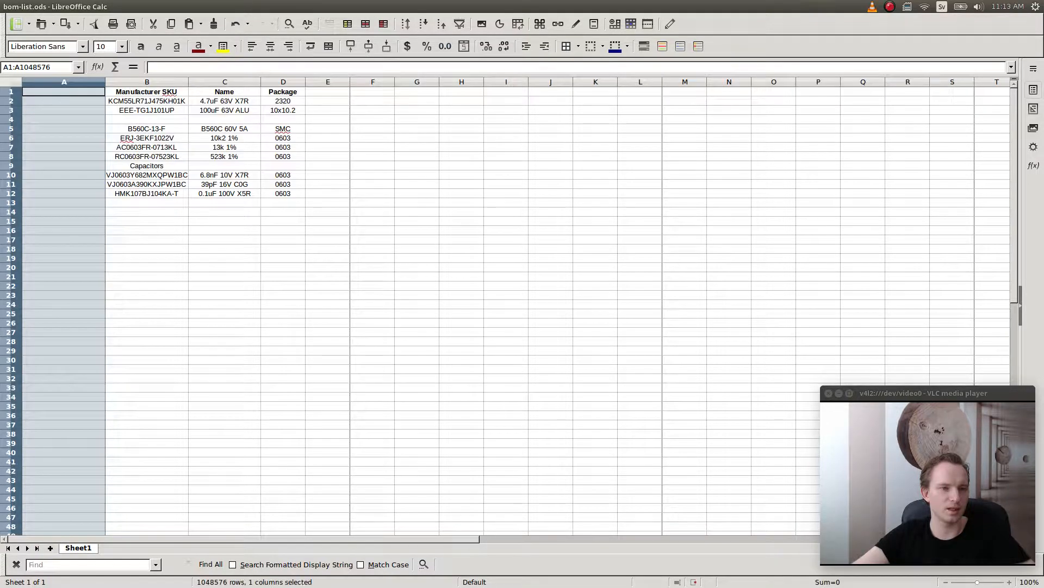
key("ctrl+x")
key("Left")
key("ctrl+v")
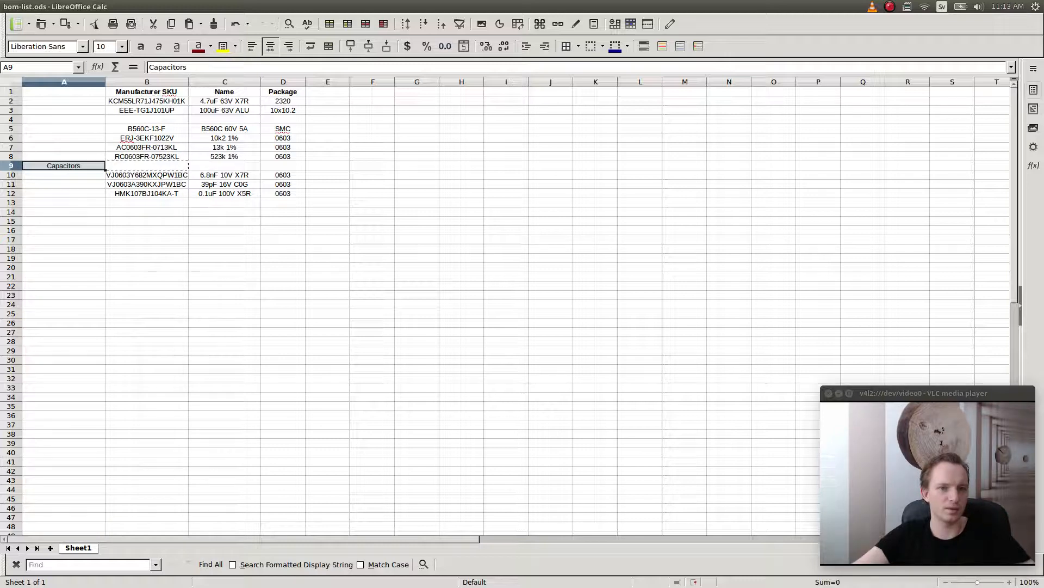
- Move the B560C 60V 5A diode row from row 5 up to the empty row 4
key("Up")
key("Up")
key("Up")
key("Up")
key("shift+space")
key("ctrl+x")
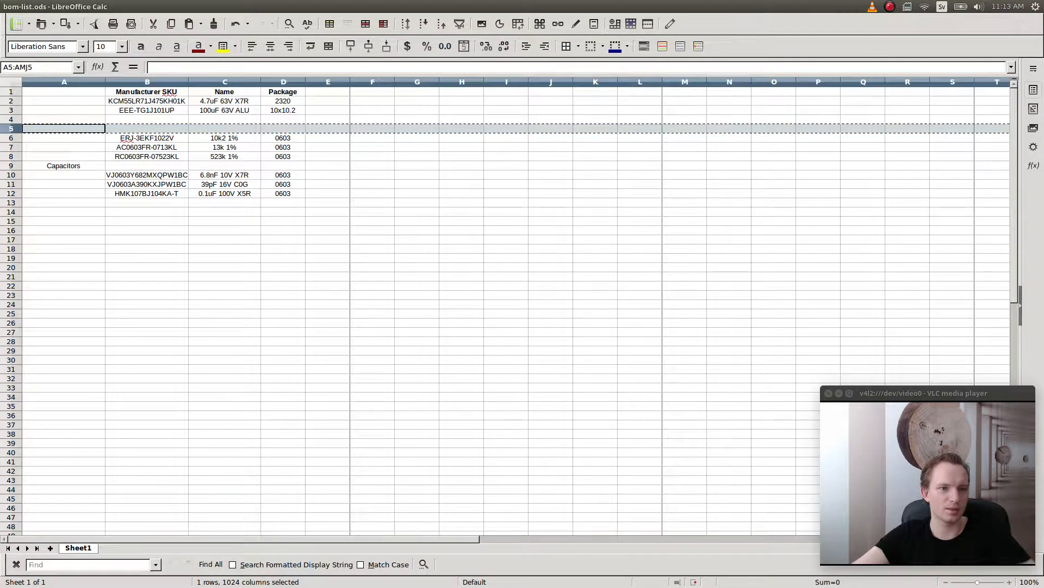
key("Up")
key("ctrl+v")
- Enter "Resistors" in A5 as the heading above the resistor rows
key("Down")
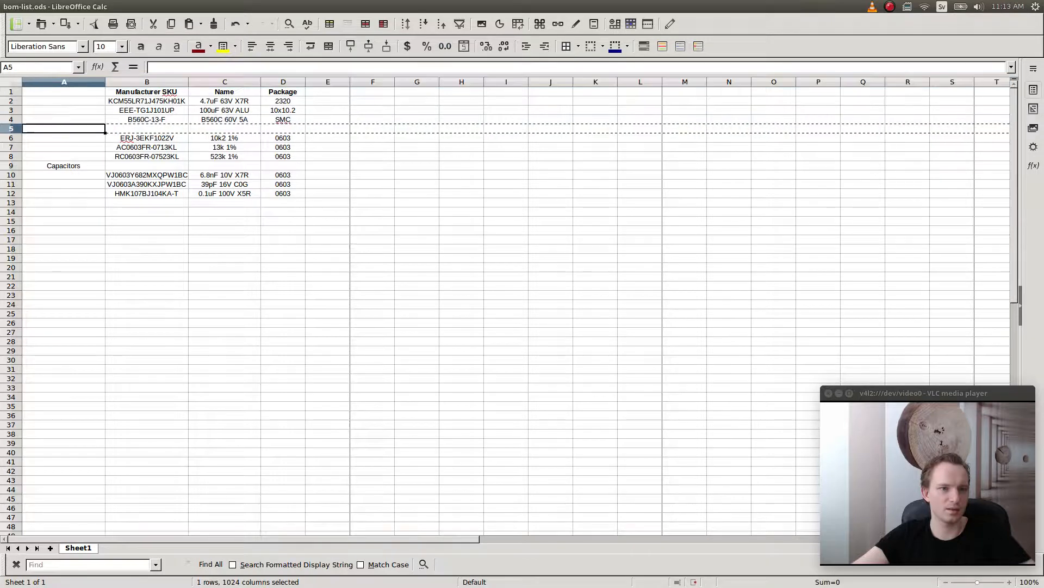
type("Resistors")
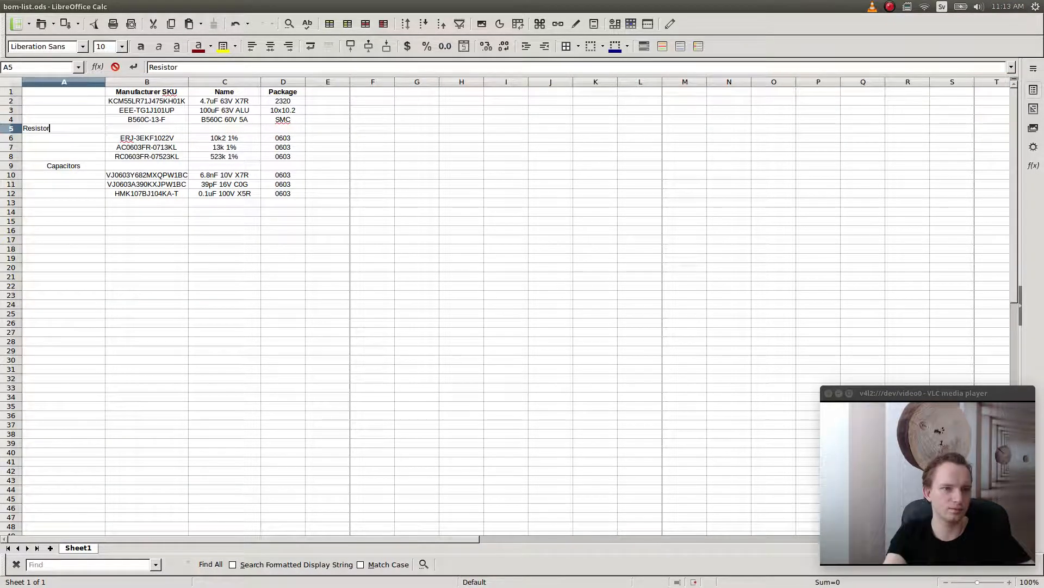
key("Return")
- Left-align column A and narrow it to about the width of its headings
key("ctrl+space")
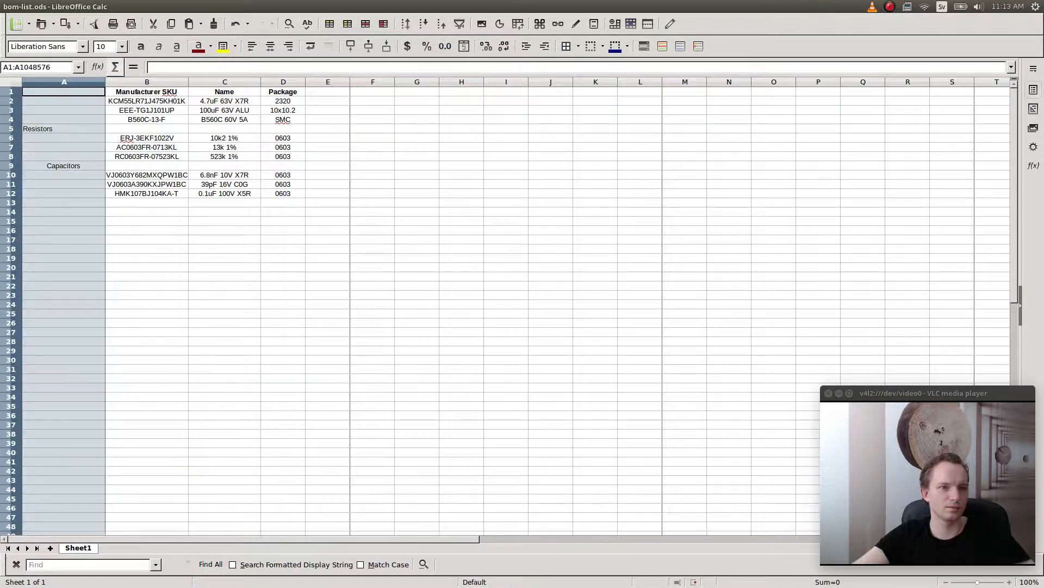
key("ctrl+l")
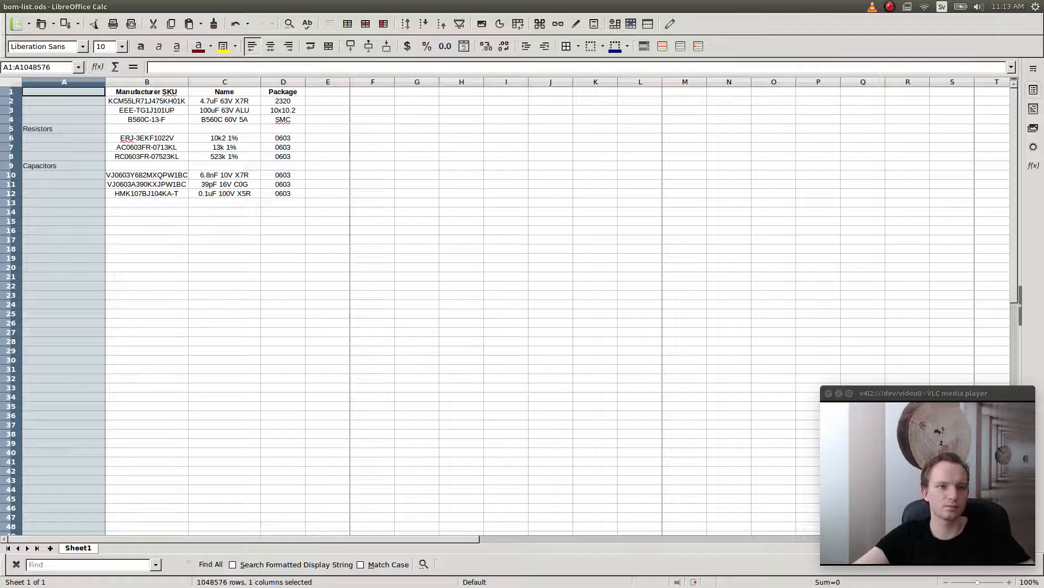
left_click_drag(105, 82, 64, 82)
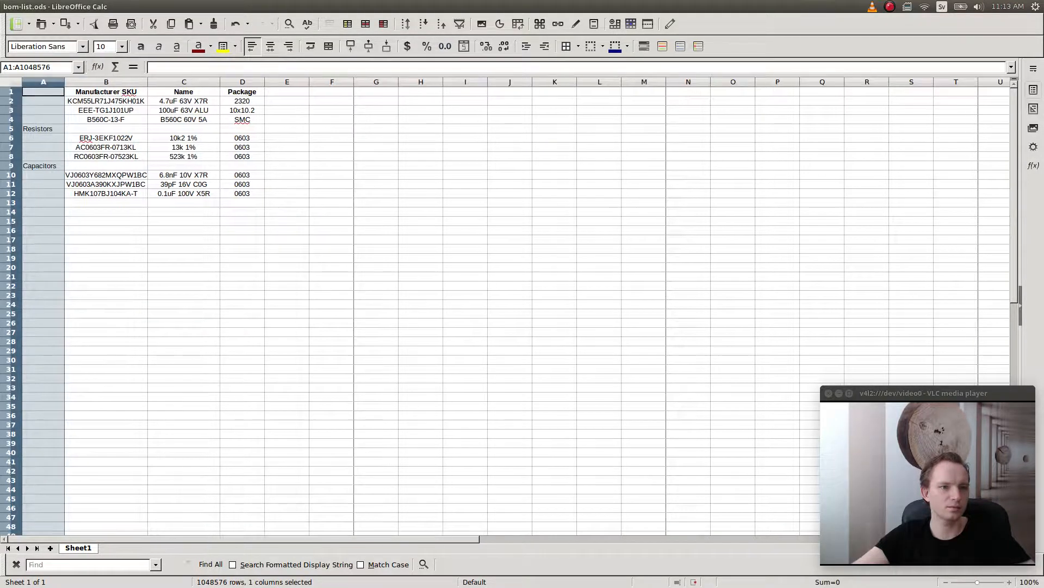
- Make the category headings in column A bold
left_click(43, 128)
left_click(43, 81)
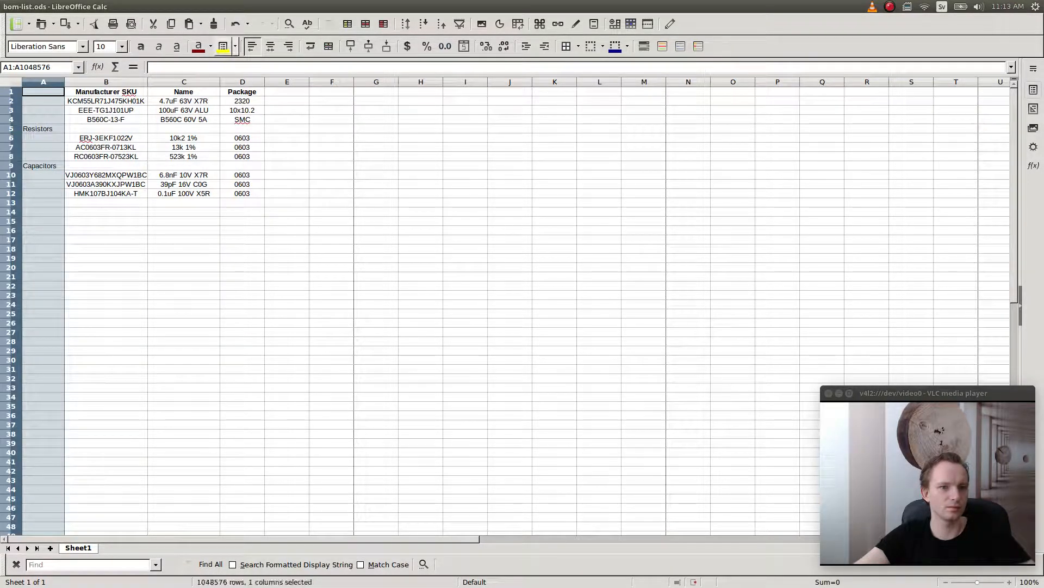
left_click(140, 46)
left_click(106, 128)
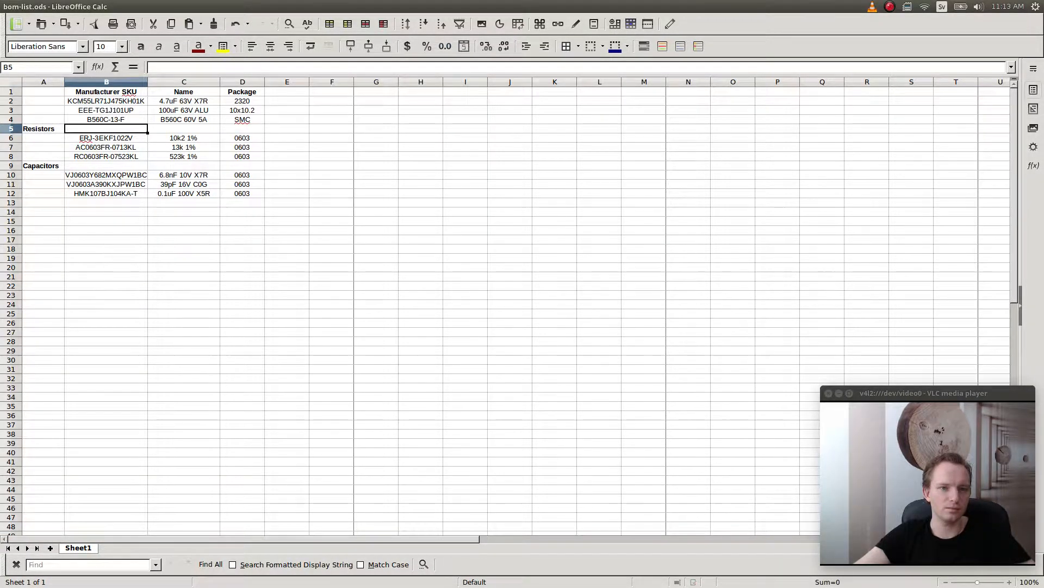
- Switch to the Eeschema schematic and move the loose 523k resistor down, closer to the 10k2 1% resistor
key("alt+Tab")
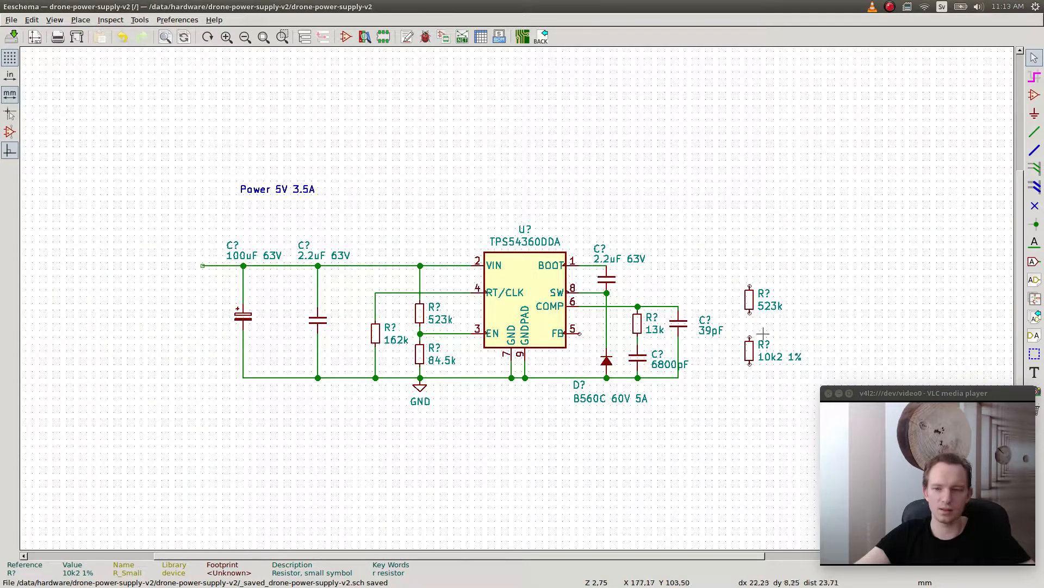
key("alt+Tab")
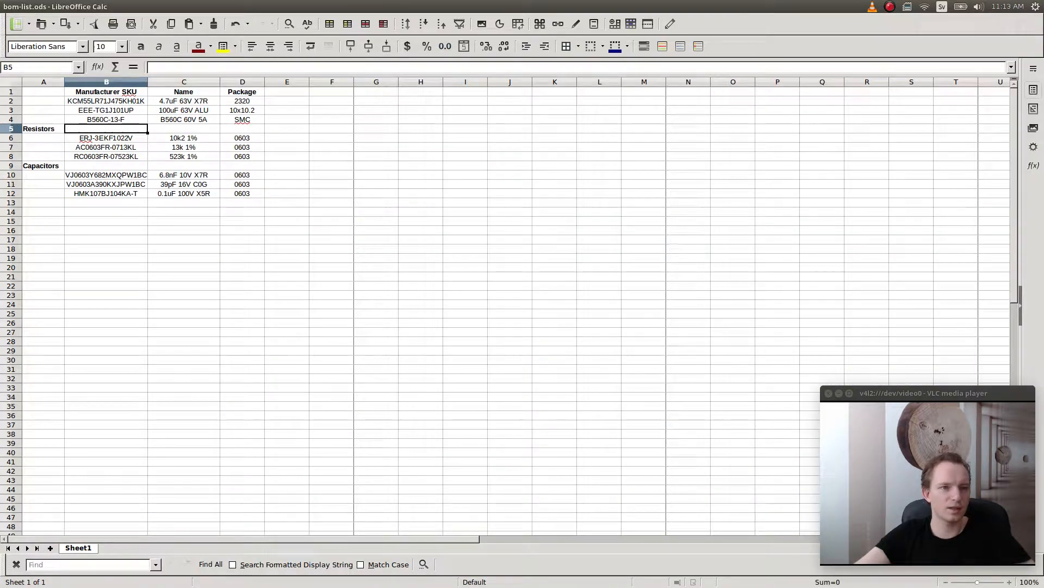
key("alt+Tab")
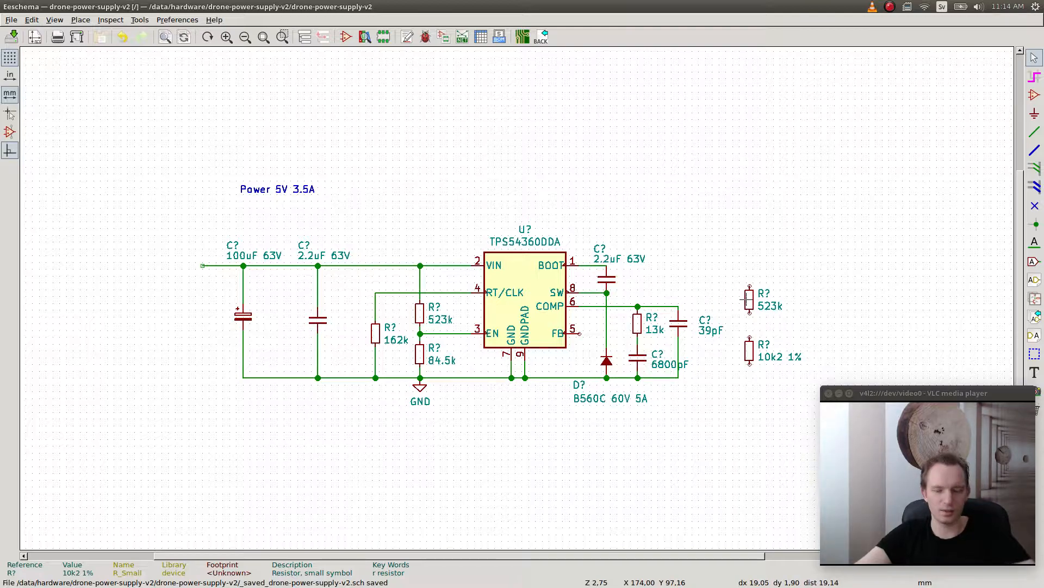
key("m")
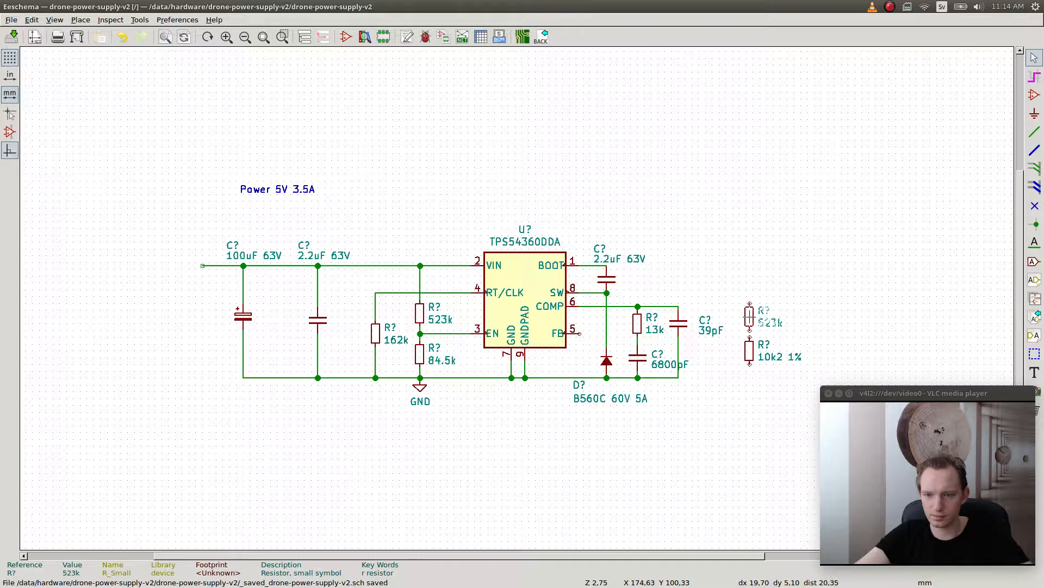
left_click(750, 316)
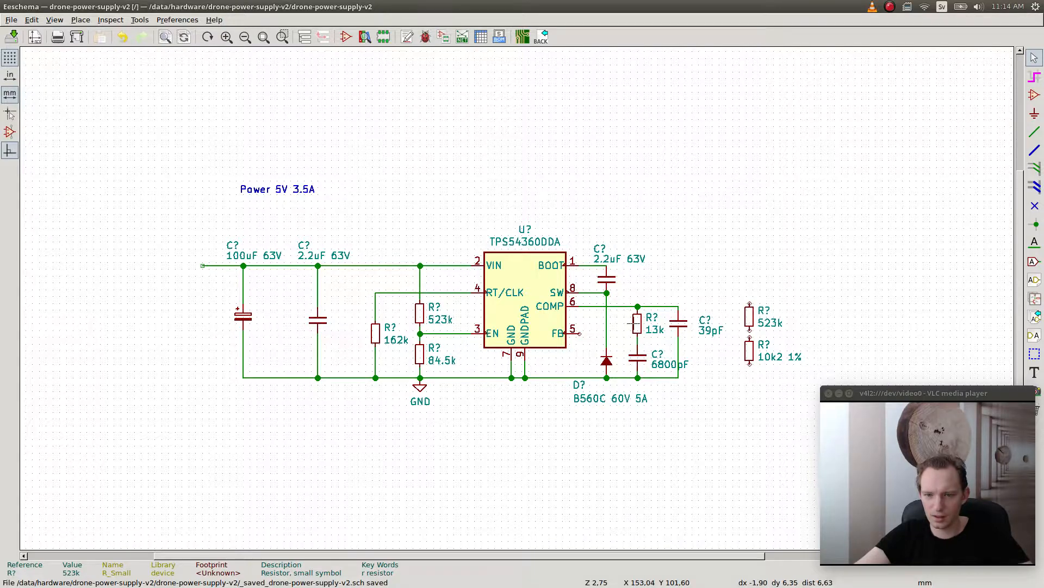
- Move the 6800pF capacitor down so its lower pin sits on the ground line, deleting the leftover wire stub beneath it
key("m")
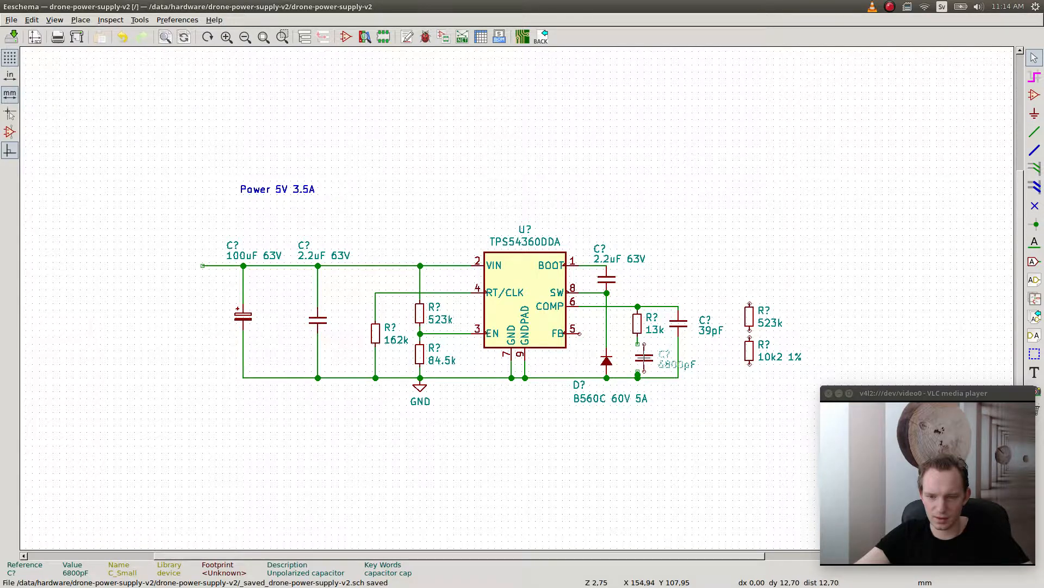
left_click(637, 373)
key("Delete")
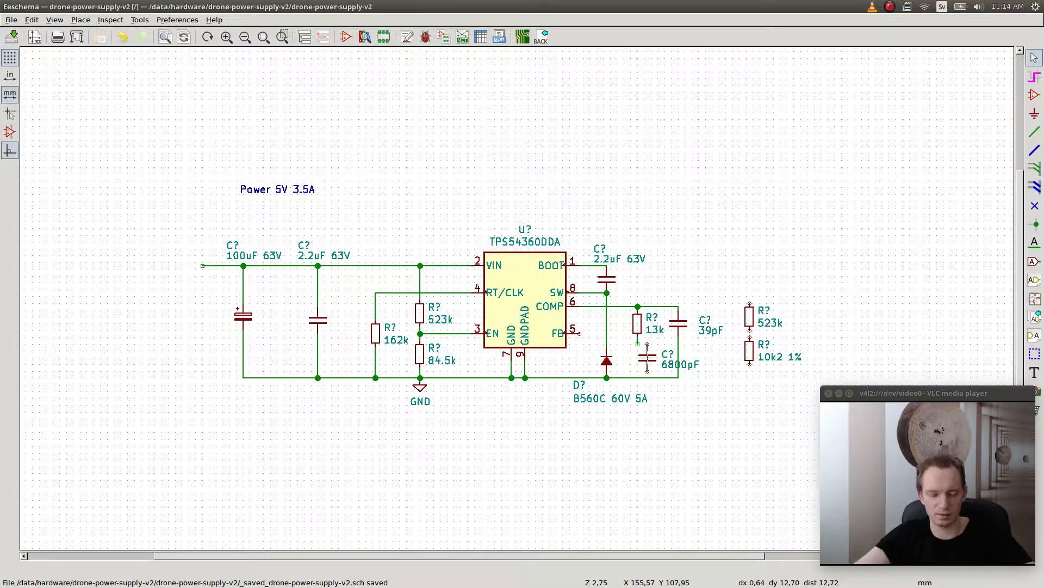
key("m")
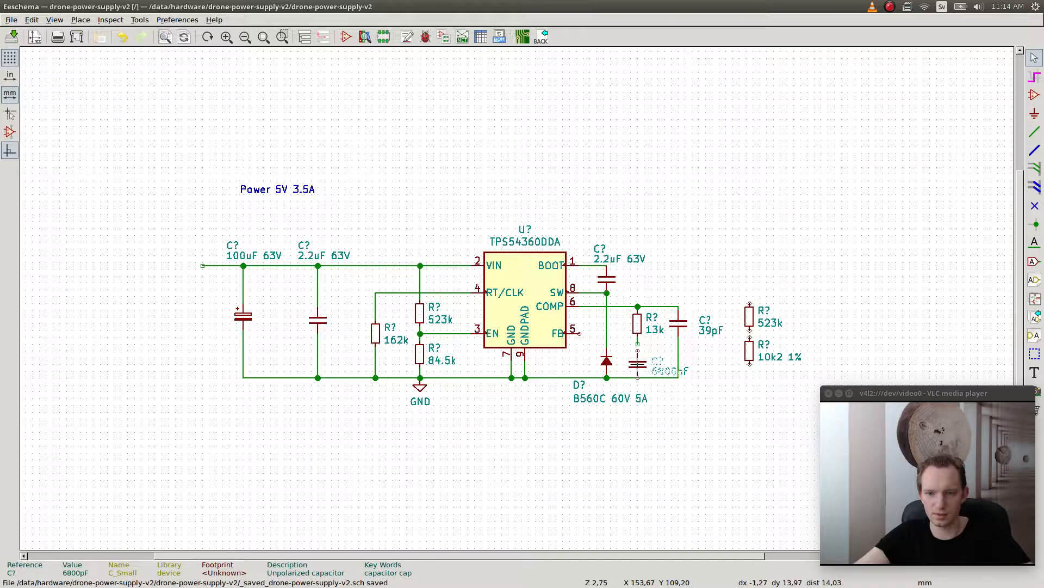
left_click(638, 363)
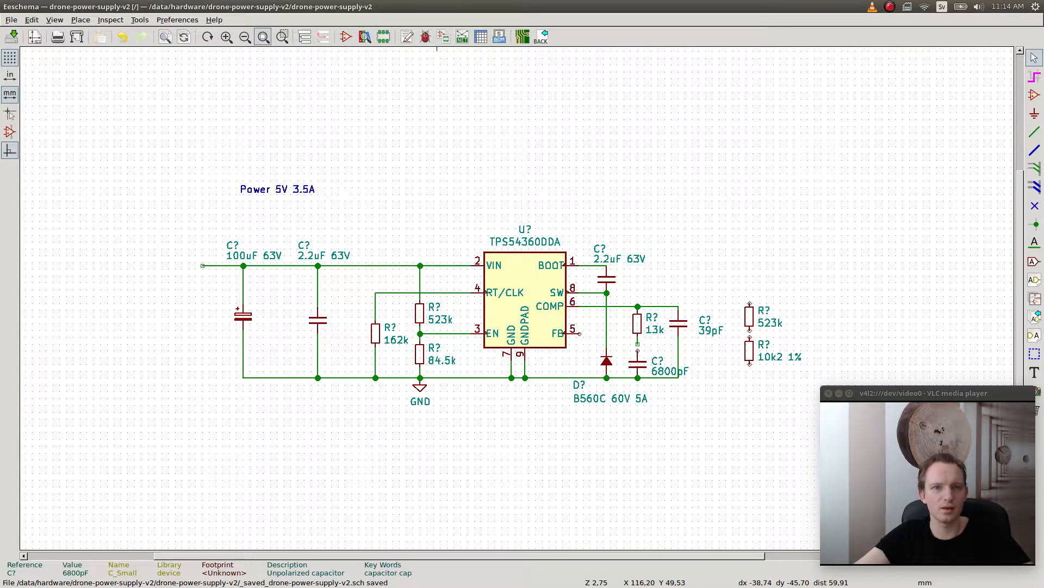
- Connect the lower pin of the 13k resistor to the upper pin of the 6800pF capacitor
left_click(638, 344)
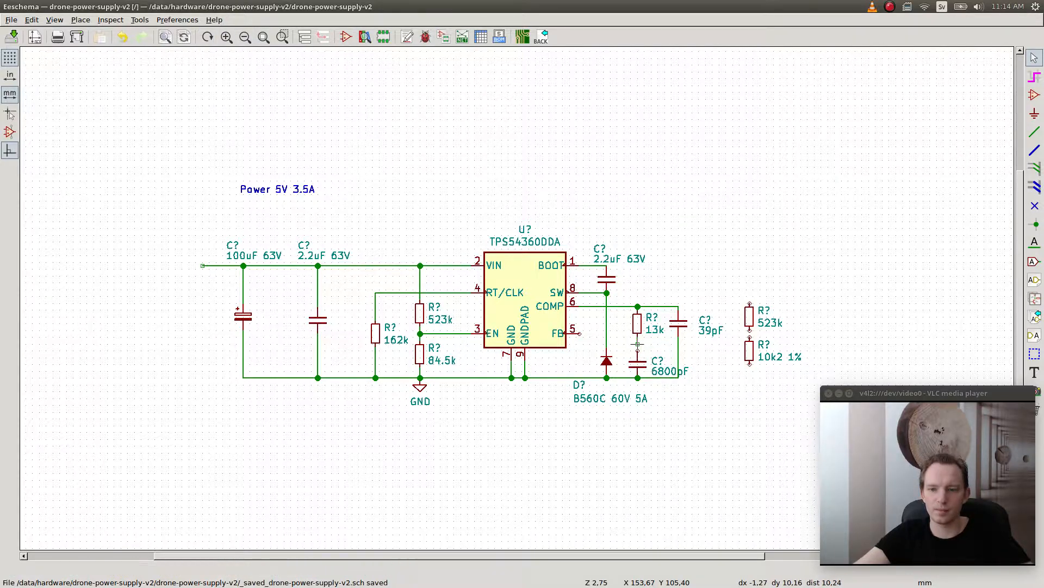
key("g")
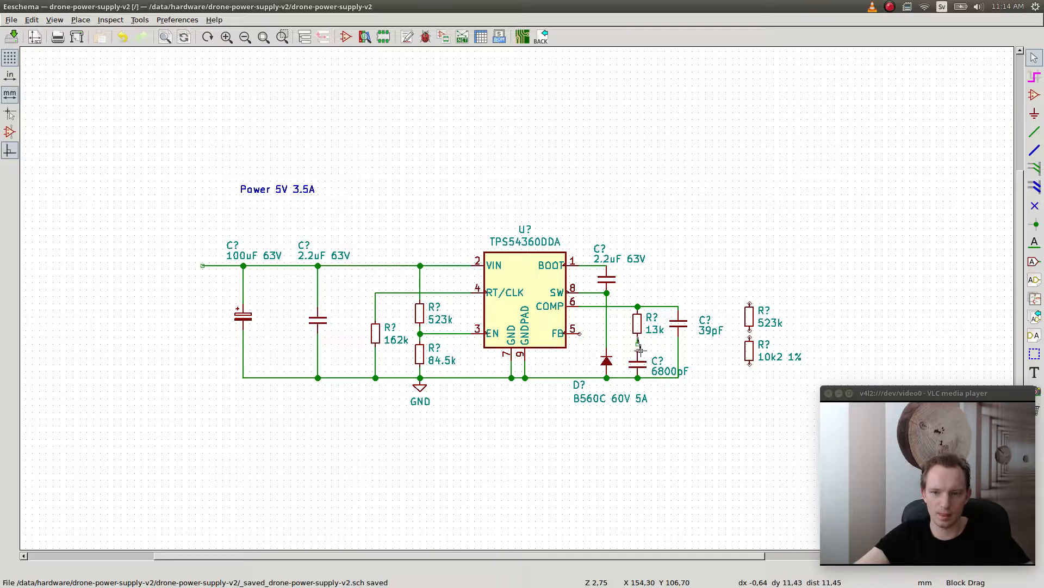
left_click(639, 346)
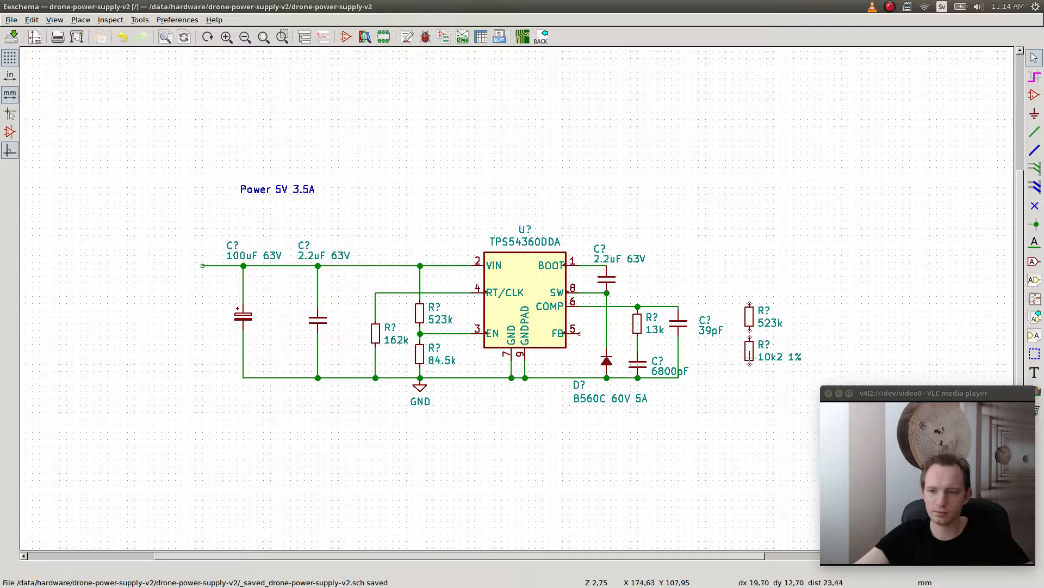
- Move the loose 10k2 1% and 523k resistors closer to the circuit, vertically aligned with the 523k above
key("m")
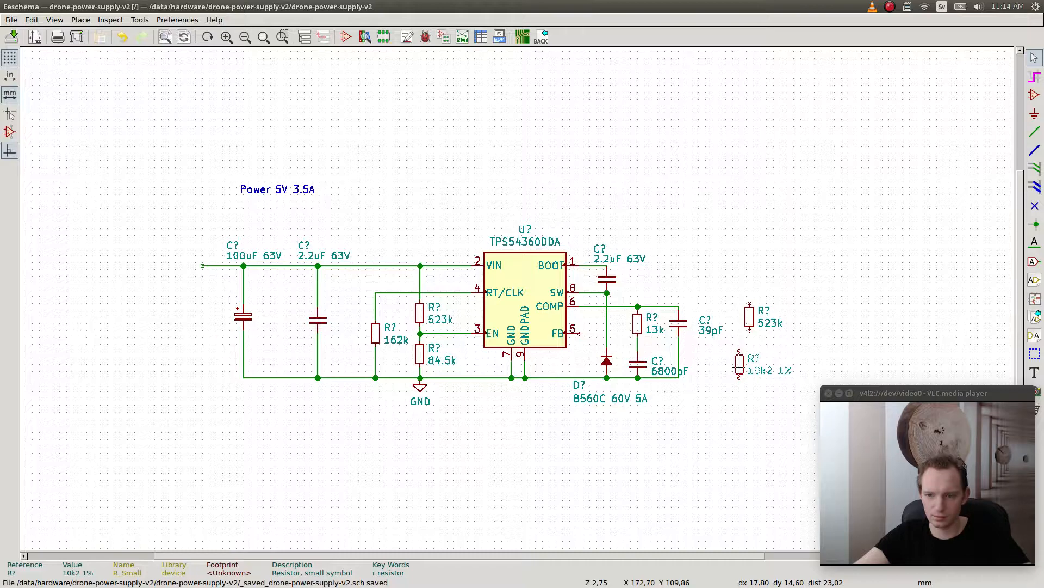
left_click(739, 360)
key("m")
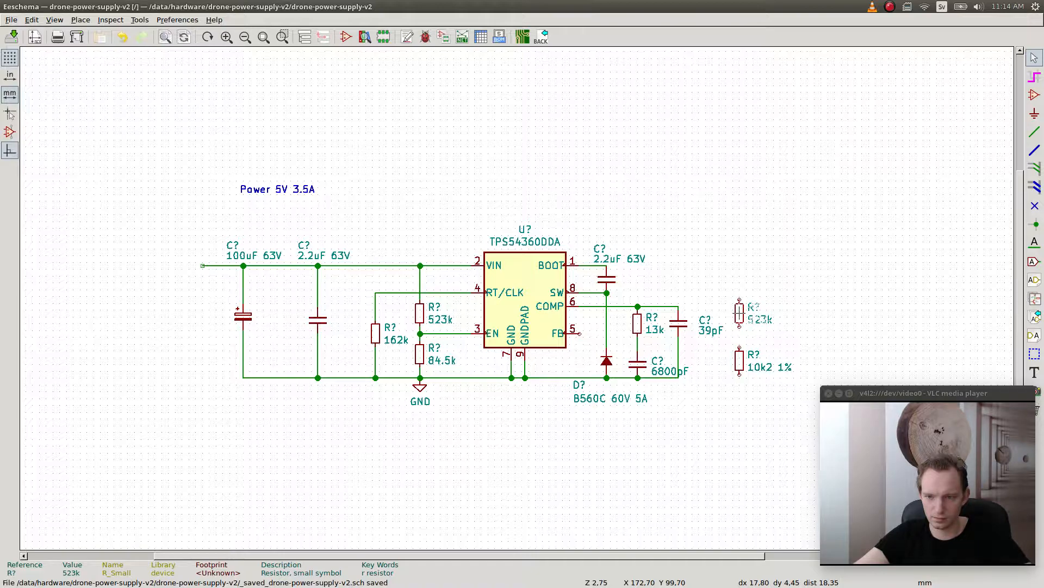
left_click(739, 316)
- Wire the 523k and 10k2 1% resistors in series from SW to the ground line and connect their midpoint to FB
key("w")
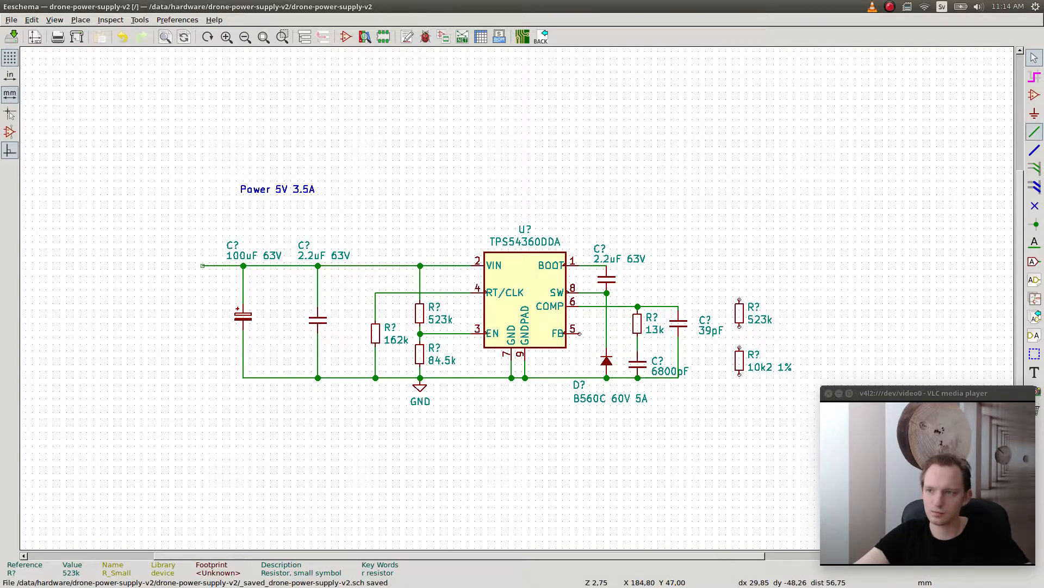
left_click(606, 293)
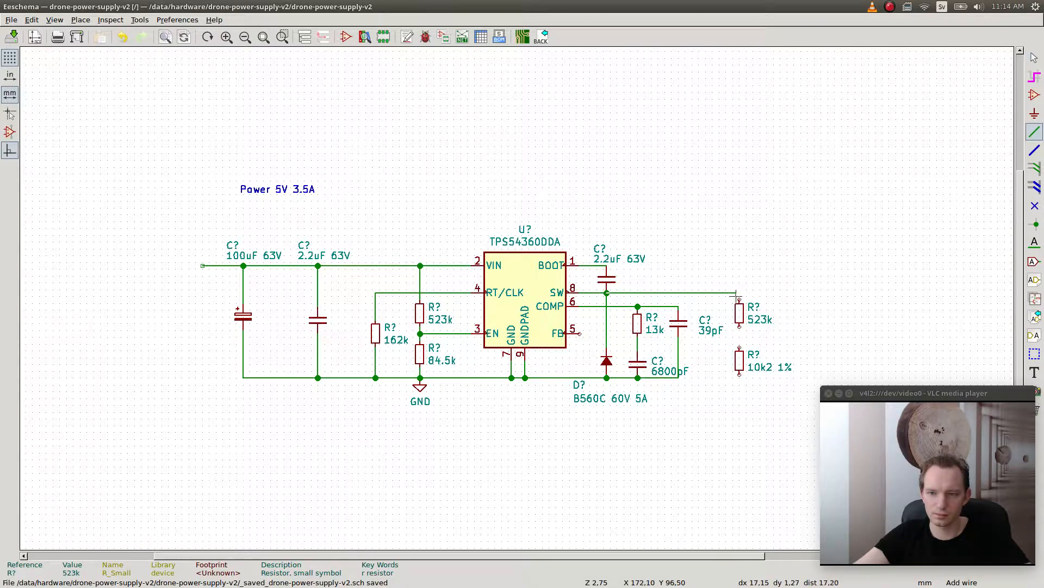
left_click(739, 296)
left_click(739, 326)
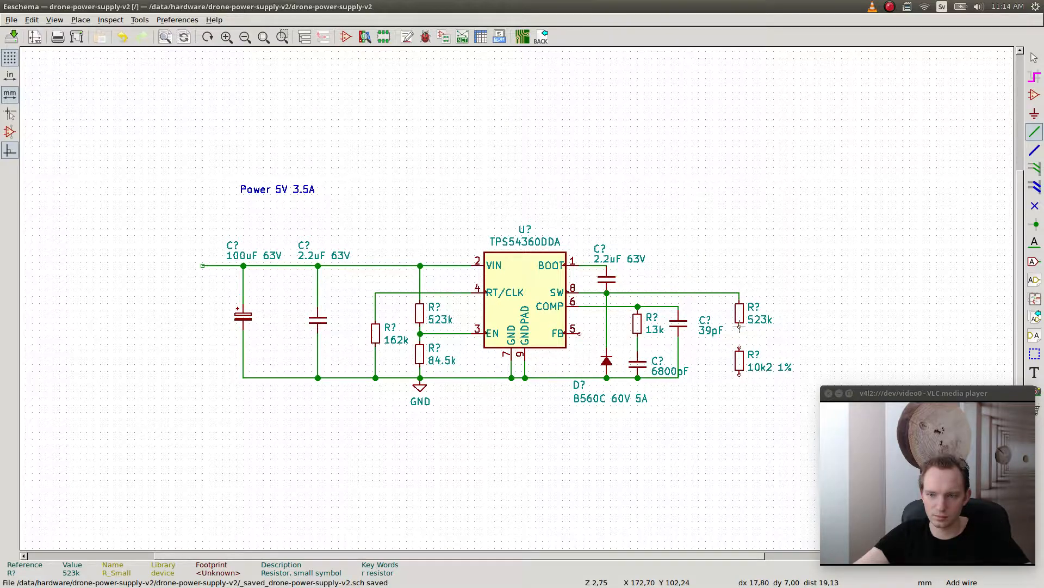
left_click(739, 350)
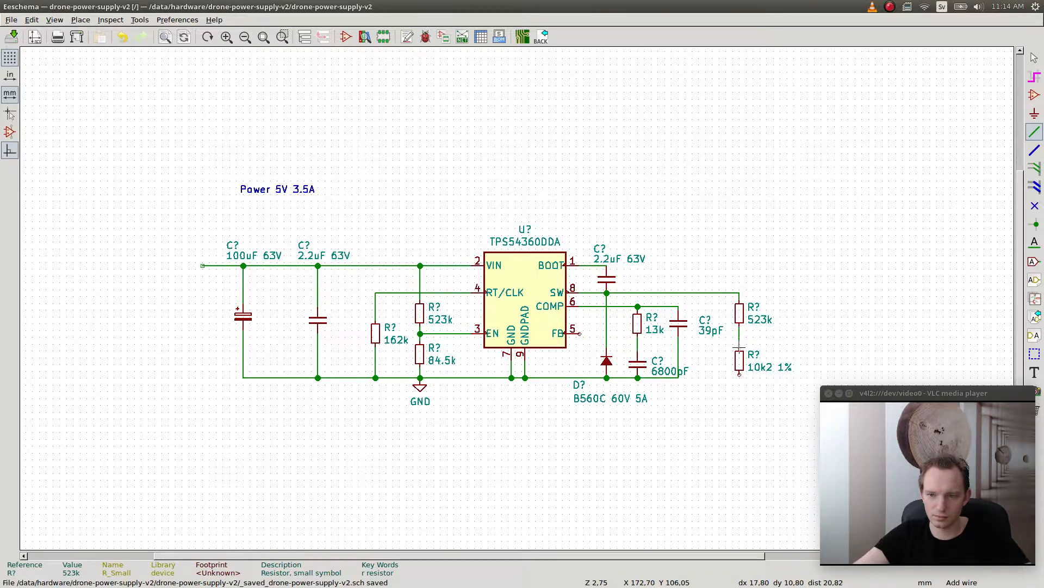
left_click(737, 376)
left_click(679, 377)
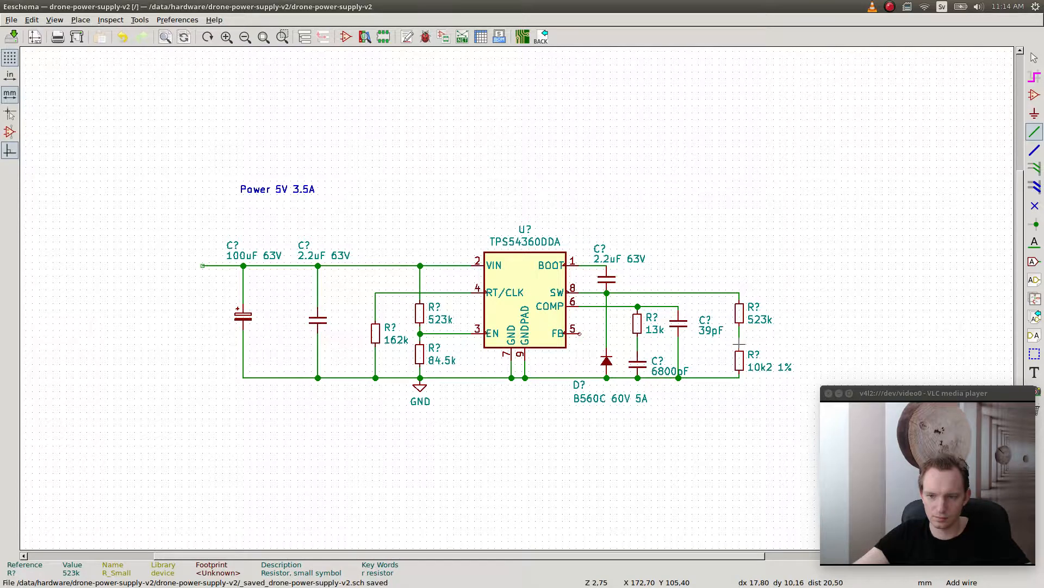
left_click(739, 344)
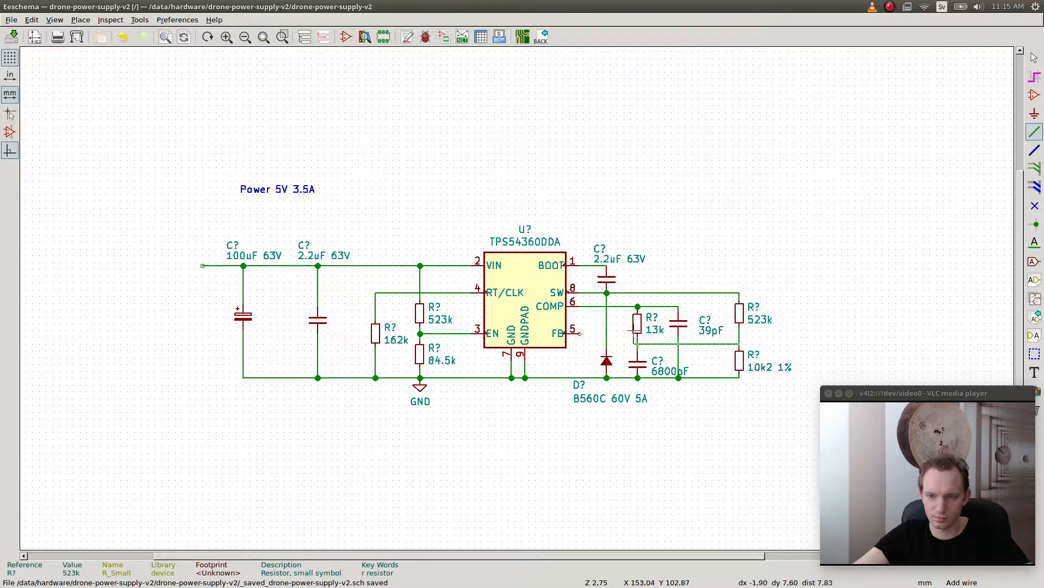
left_click(580, 333)
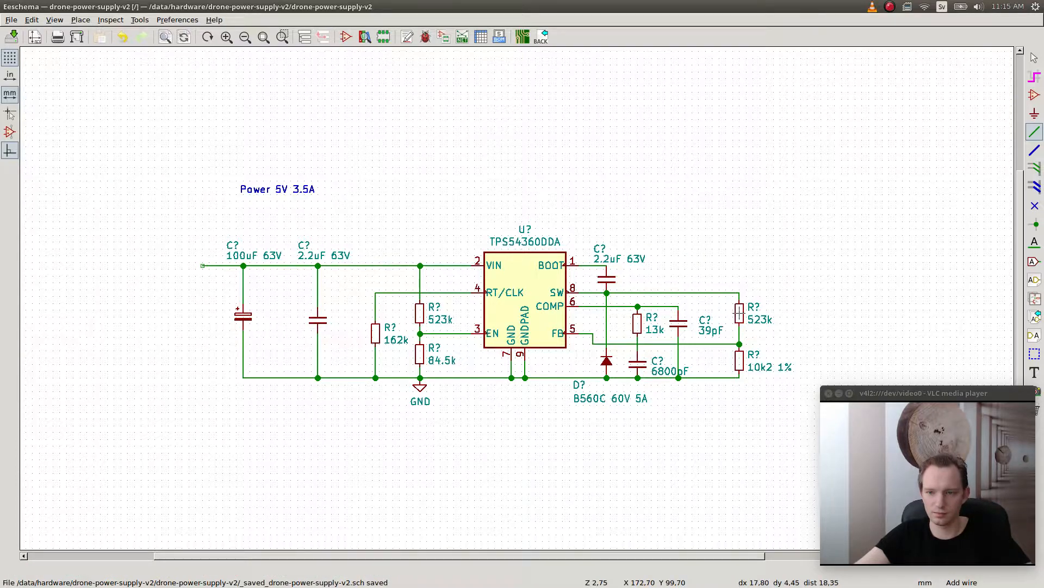
- Drag the divider's 523k resistor down toward the 10k2 1% resistor and shift the FB wire up slightly
key("g")
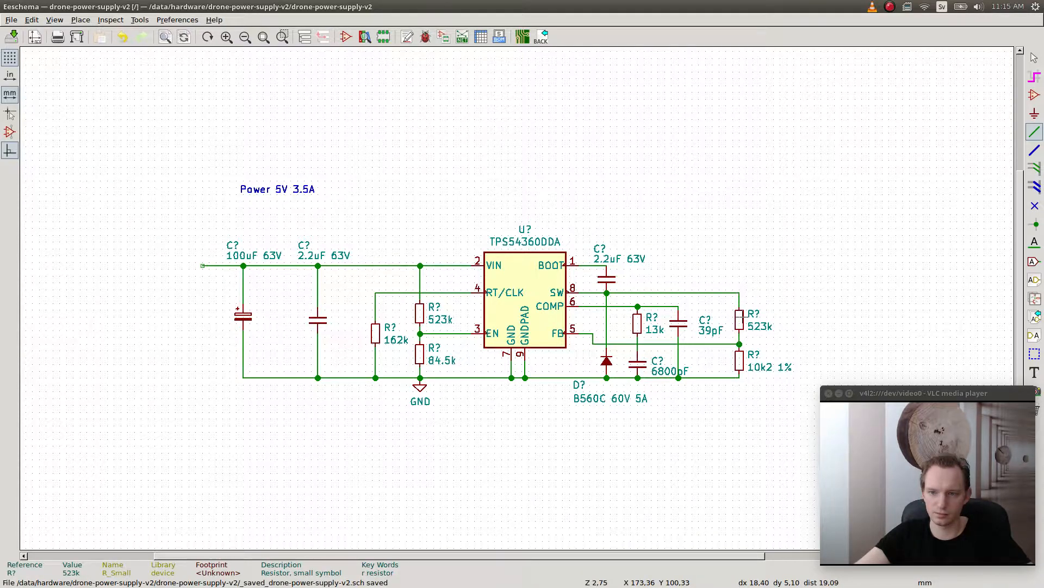
left_click(739, 320)
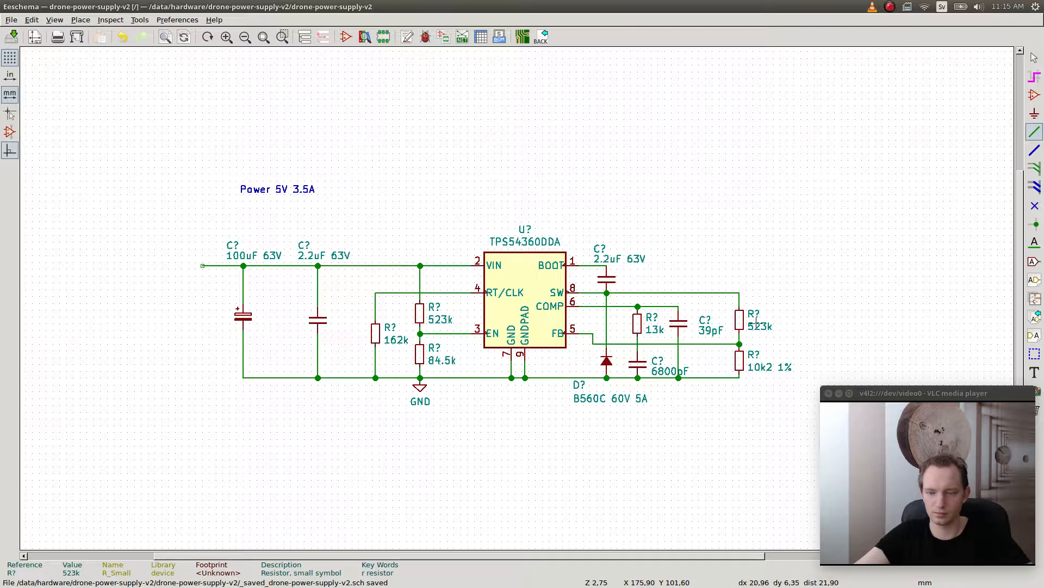
key("g")
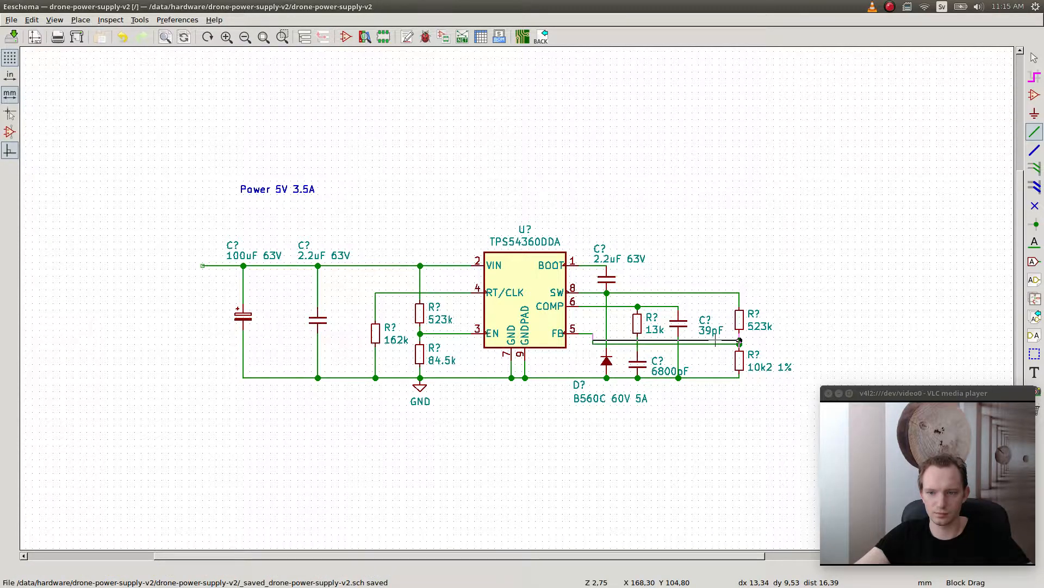
left_click(716, 341)
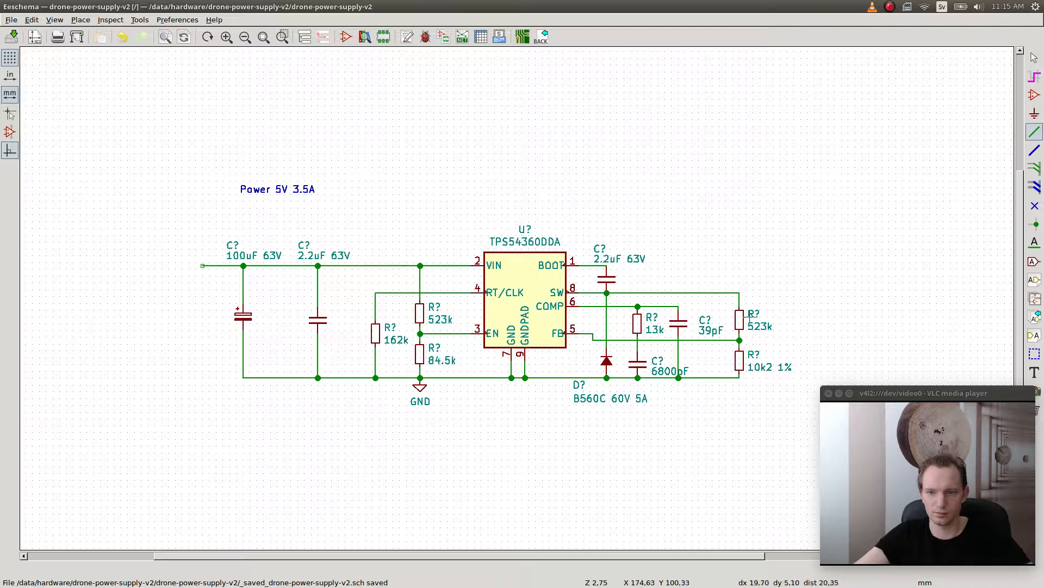
key("Escape")
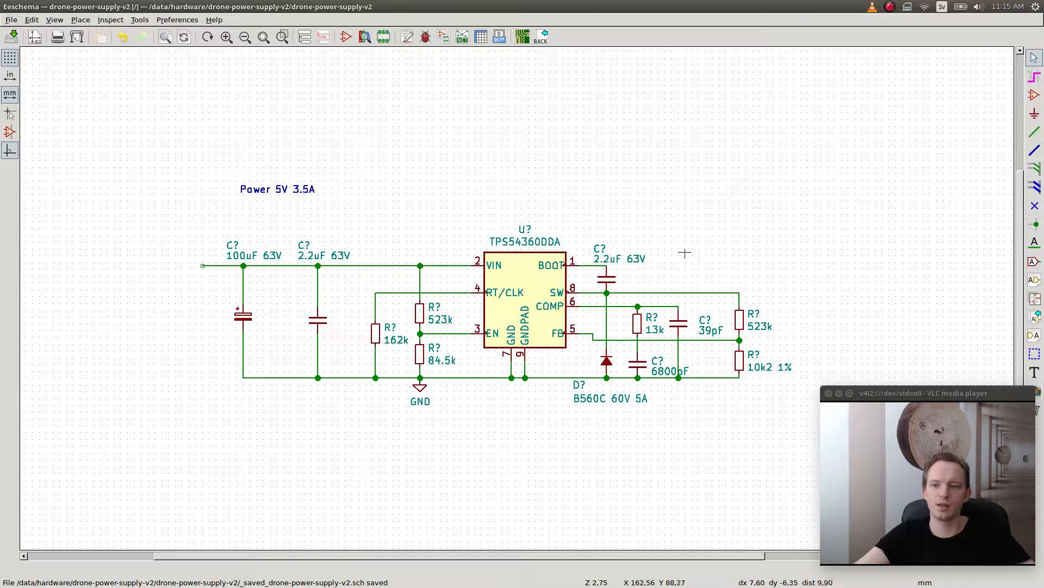
- Switch to Firefox and open section 8.2.2.3 Output Inductor Selection in the TPS54360 datasheet
key("alt+Tab")
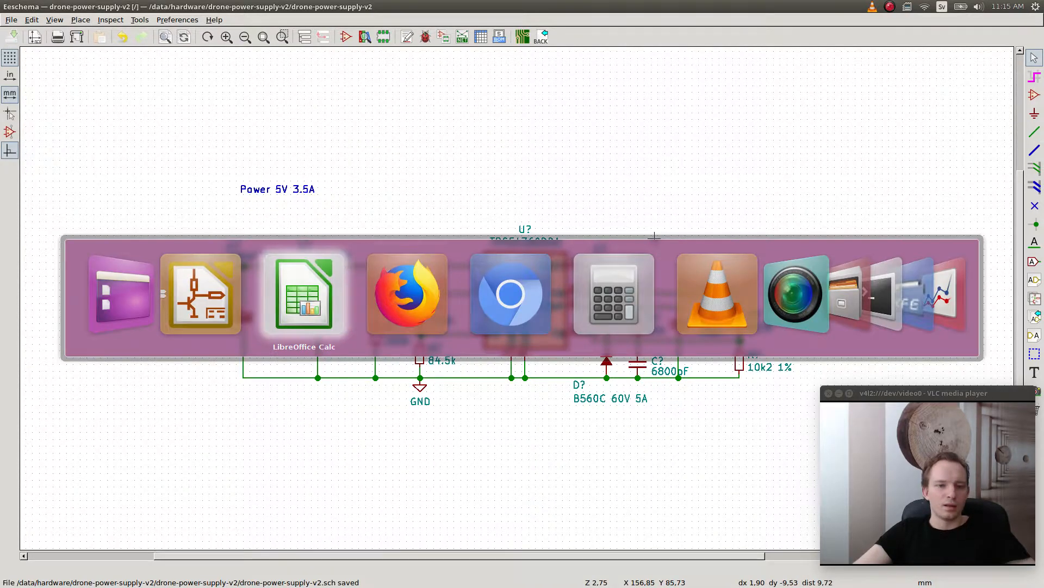
key("alt+Tab")
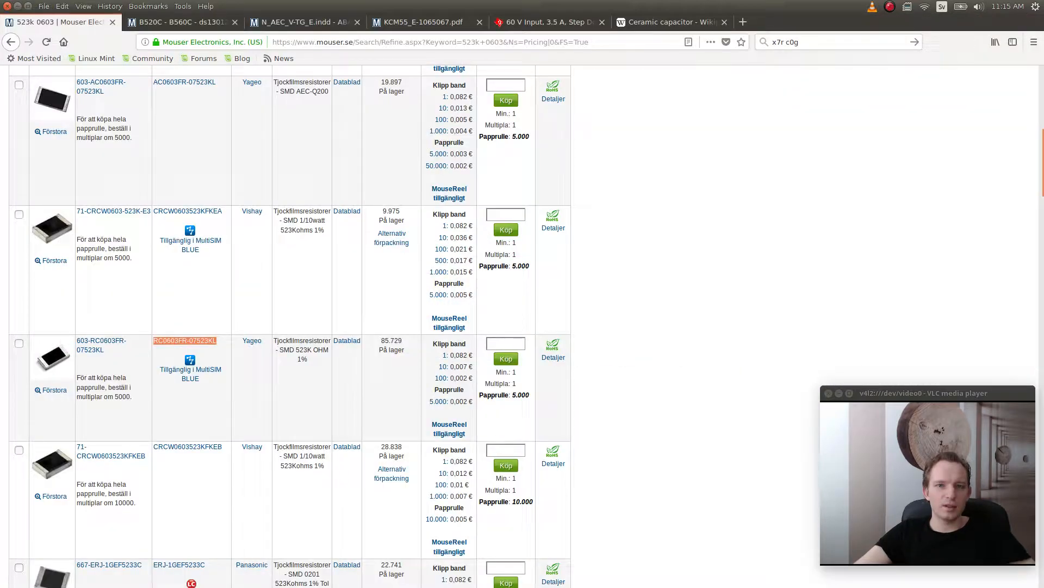
left_click(549, 22)
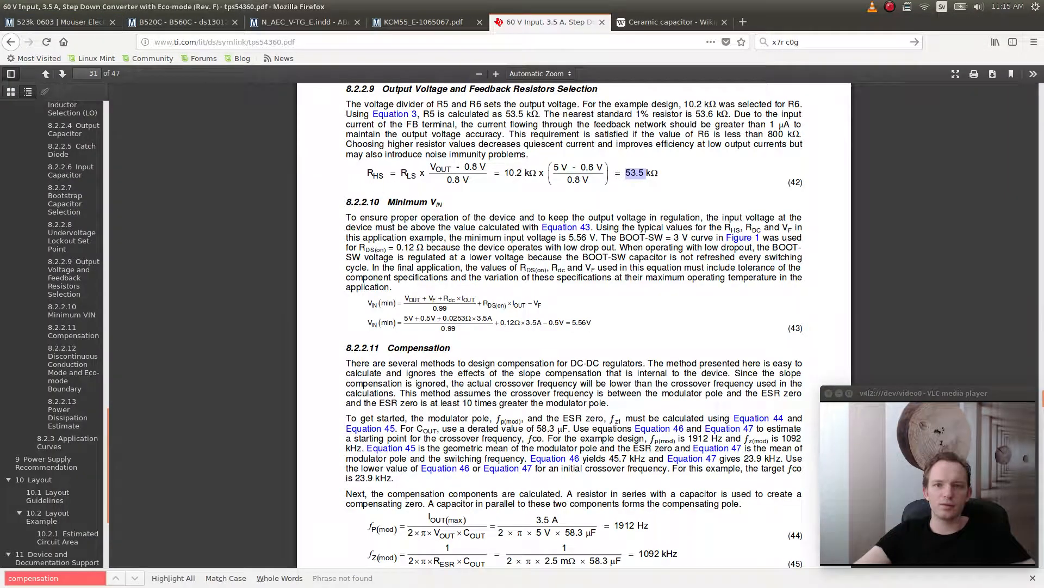
scroll(66, 326, "up", 3)
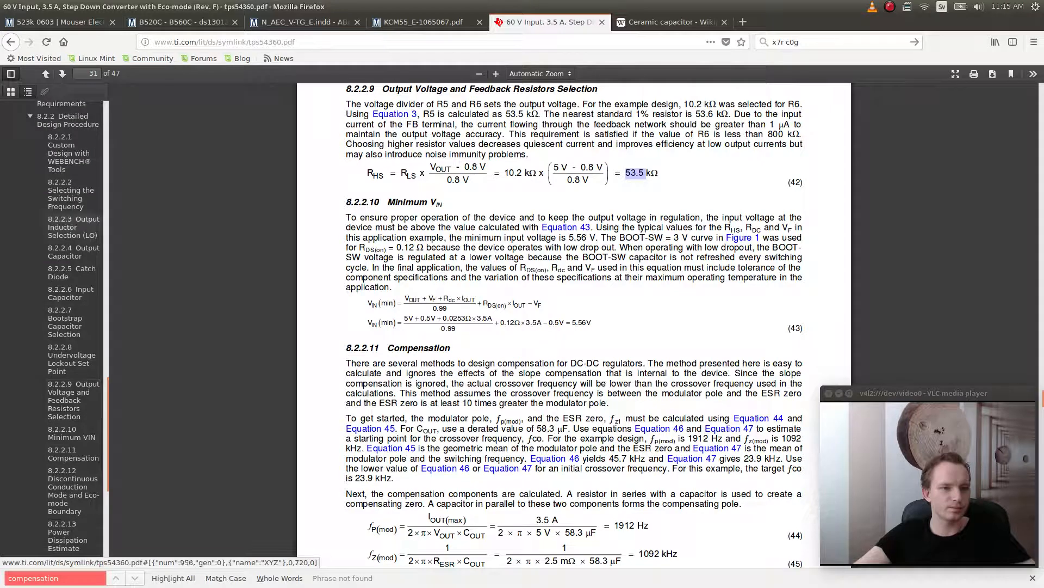
left_click(74, 227)
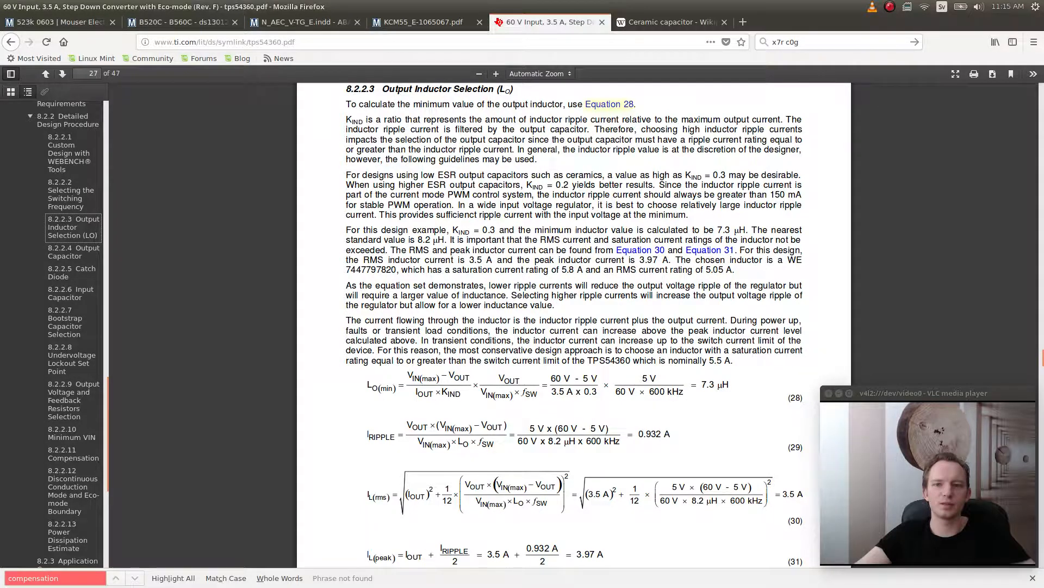
- Examine the inductor value, ripple, RMS and peak current equations and highlight the peak current result in equation 31
scroll(574, 326, "down", 5)
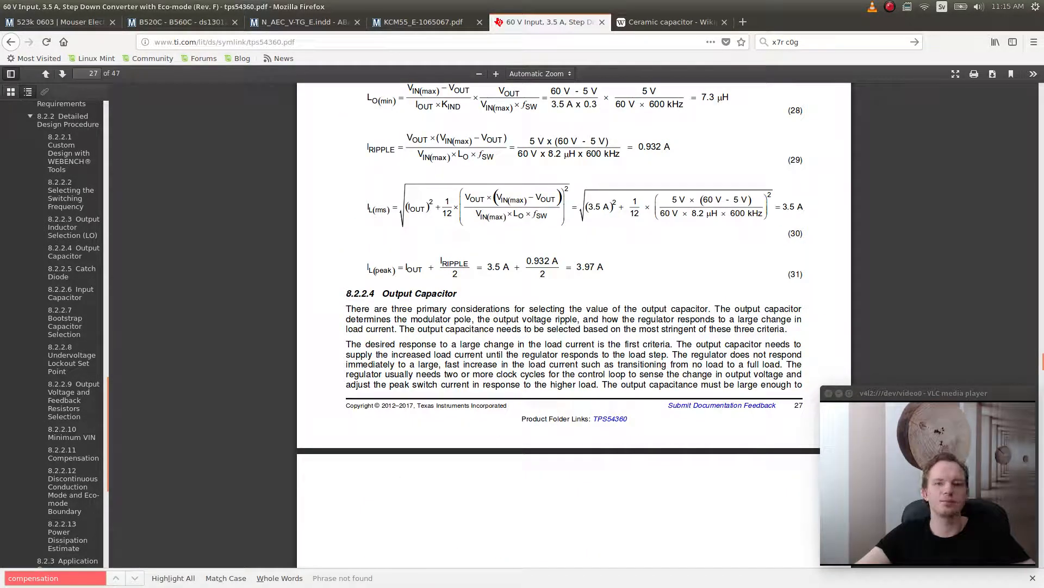
scroll(574, 327, "up", 2)
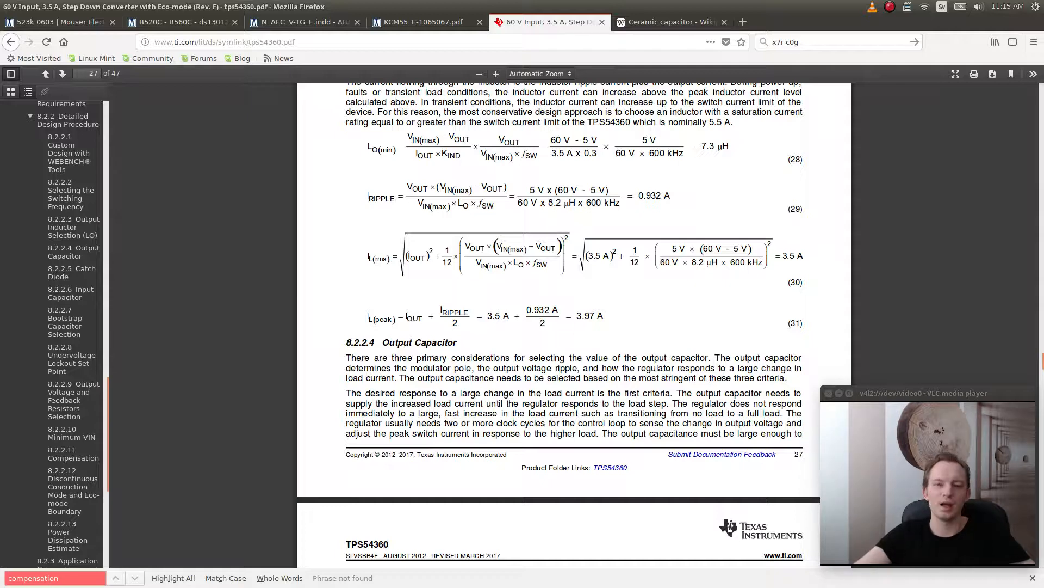
double_click(586, 316)
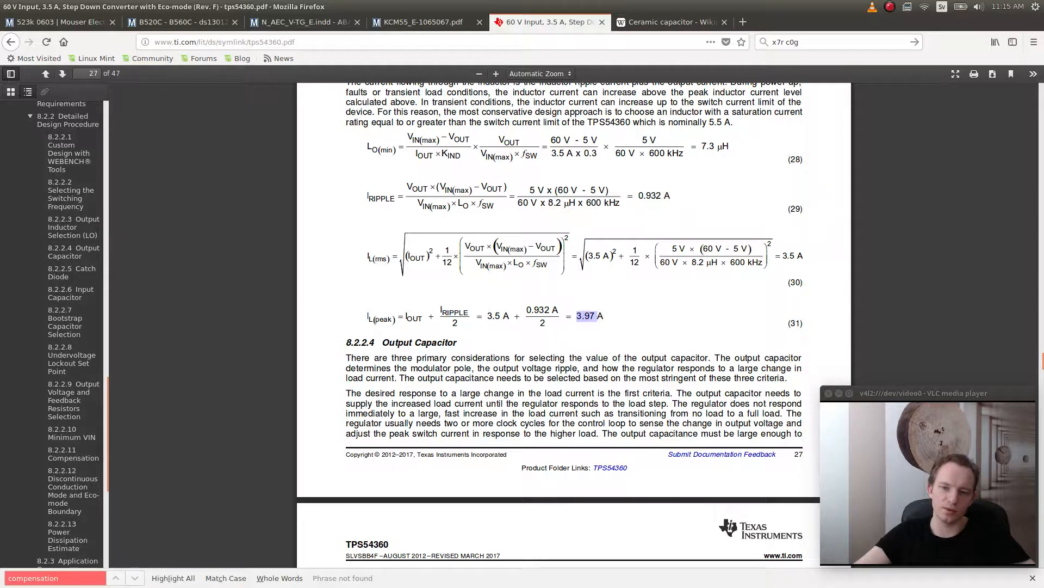
scroll(575, 327, "up", 6)
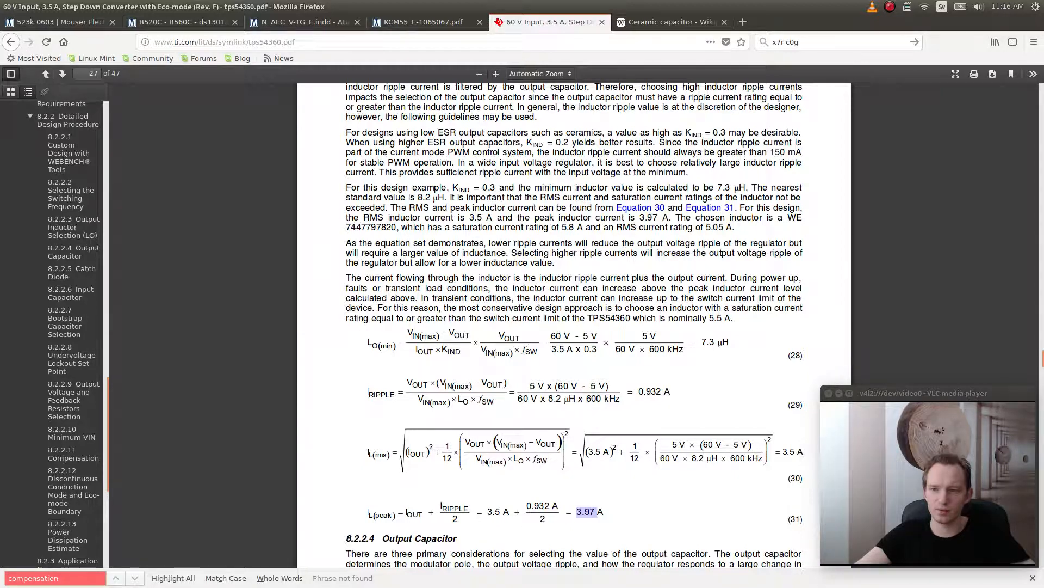
left_click_drag(787, 218, 386, 227)
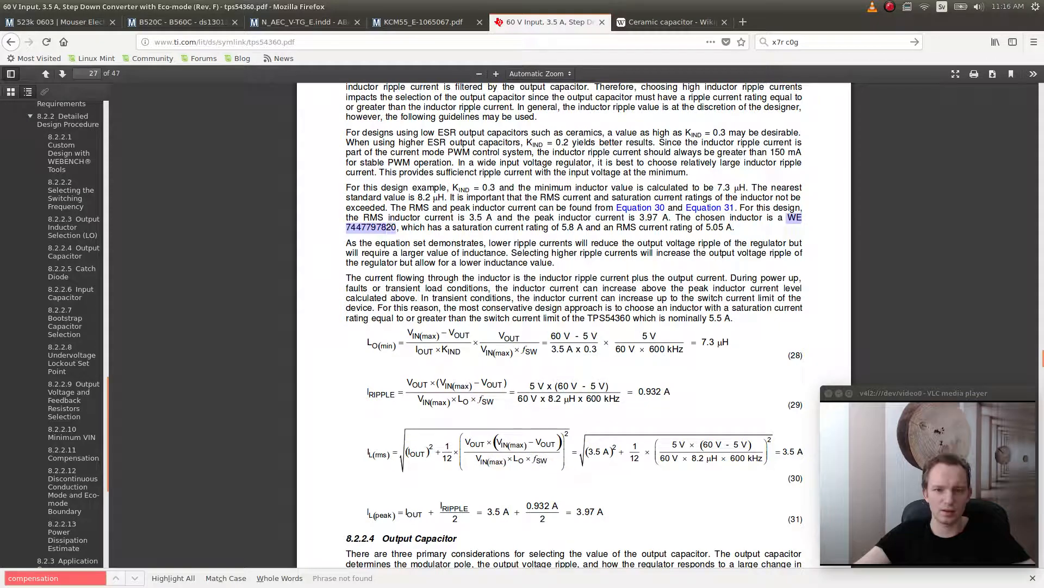
key("ctrl+Page_Up")
key("ctrl+Page_Up")
key("ctrl+Page_Up")
key("ctrl+Page_Up")
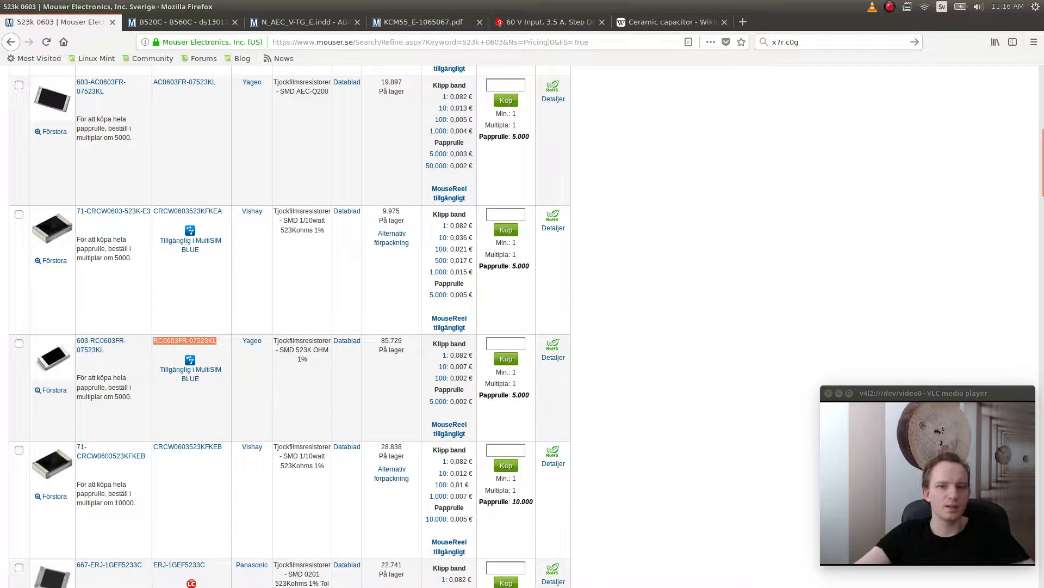
scroll(386, 227, "up", 5)
middle_click(533, 193)
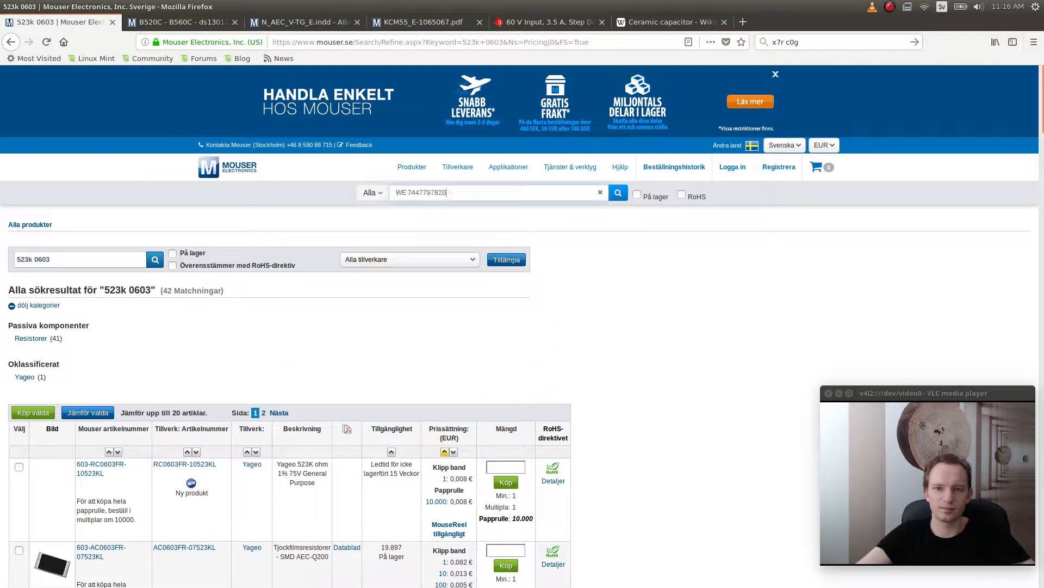
key("Return")
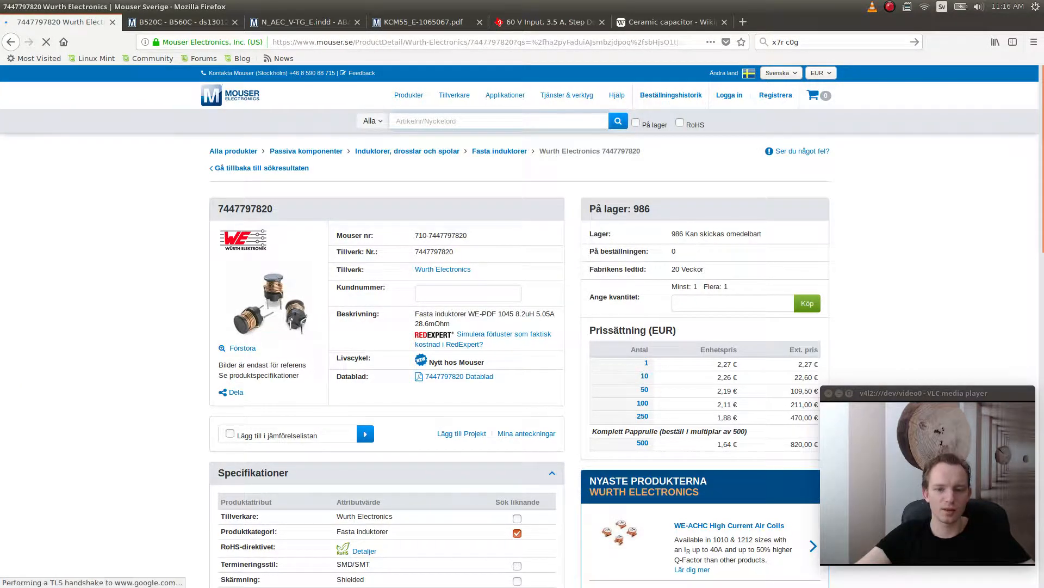
scroll(520, 326, "down", 5)
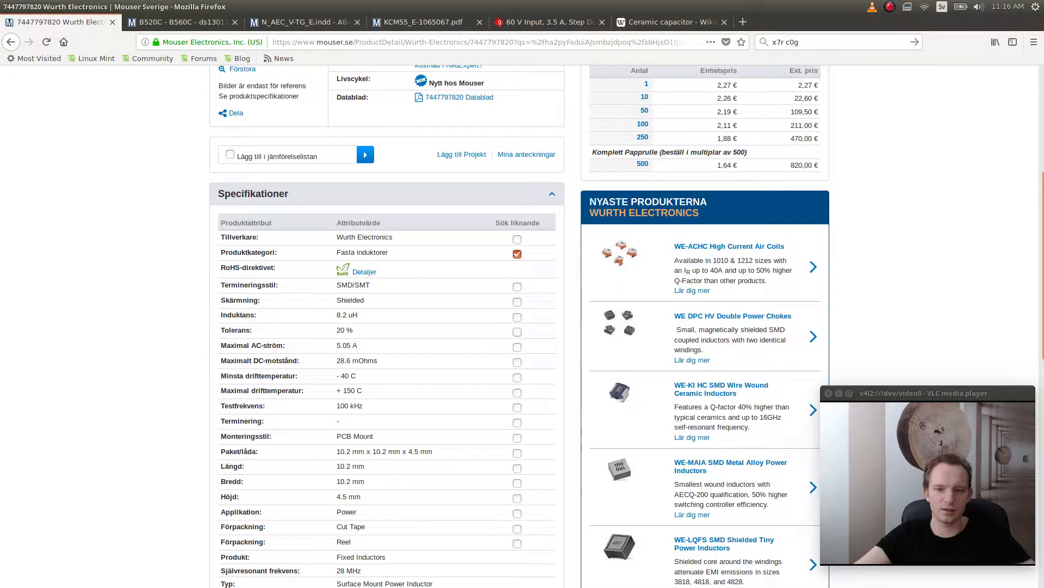
scroll(518, 321, "down", 1)
left_click(517, 316)
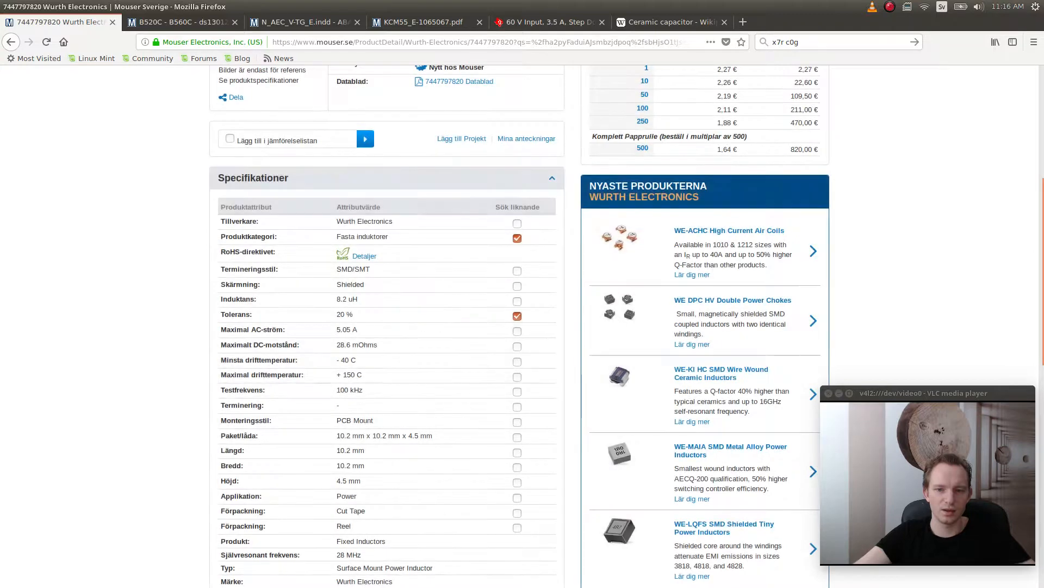
left_click(517, 316)
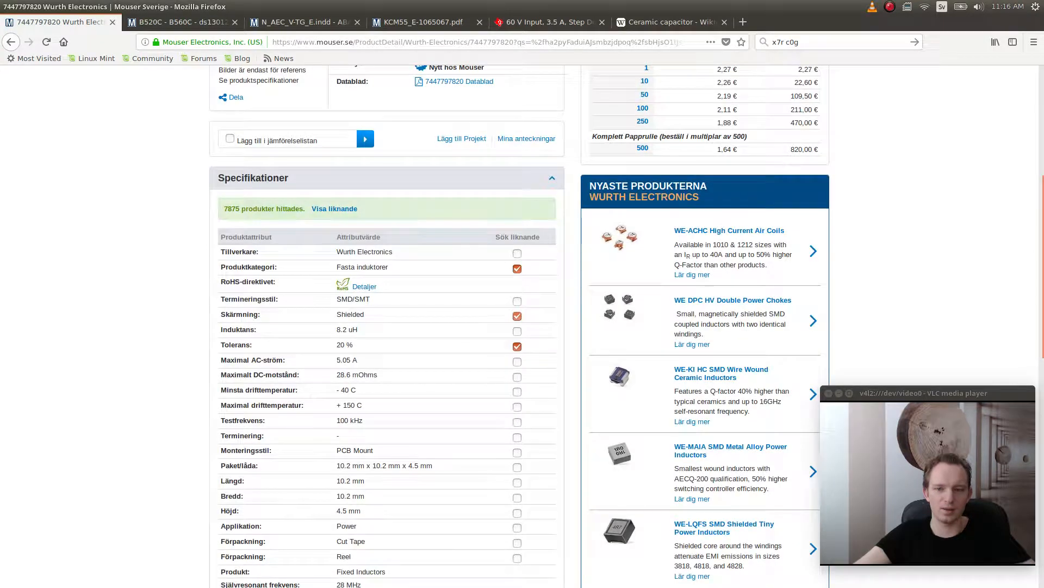
left_click(517, 316)
left_click(518, 347)
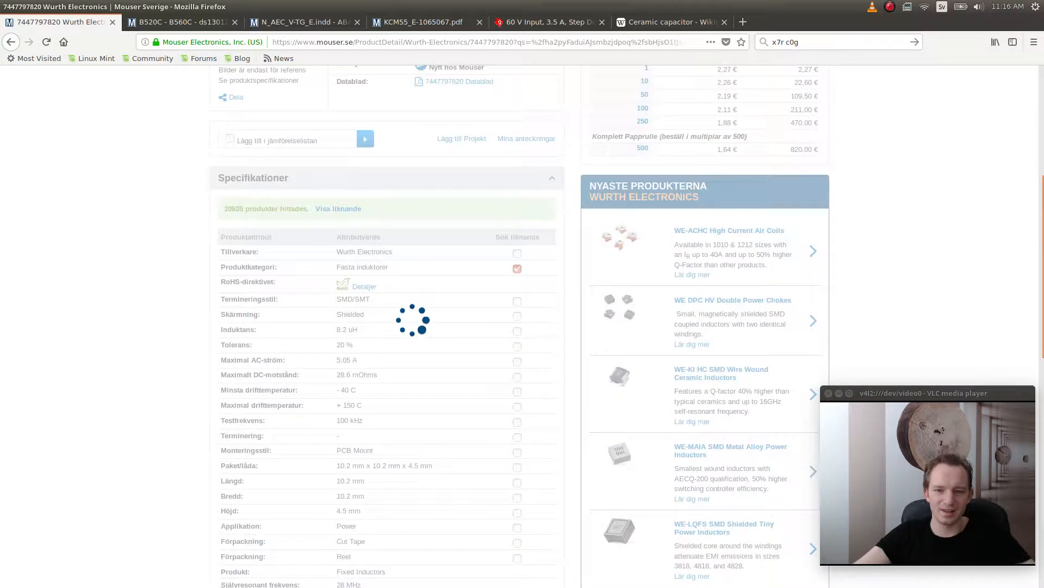
- Select 8.2 uH inductance and SMD/SMT termination style as the criteria for finding similar inductors
left_click(518, 331)
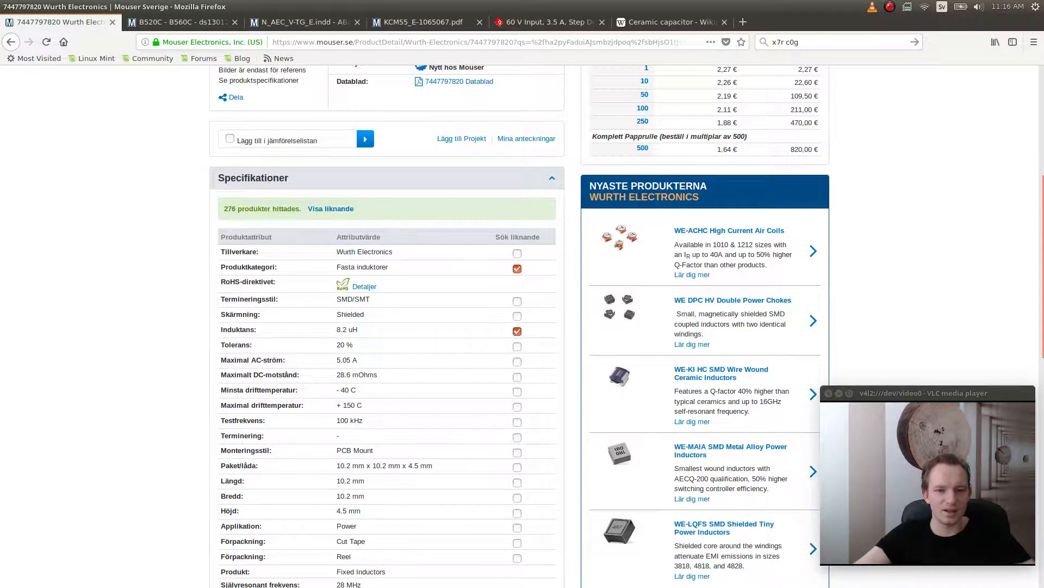
left_click(517, 362)
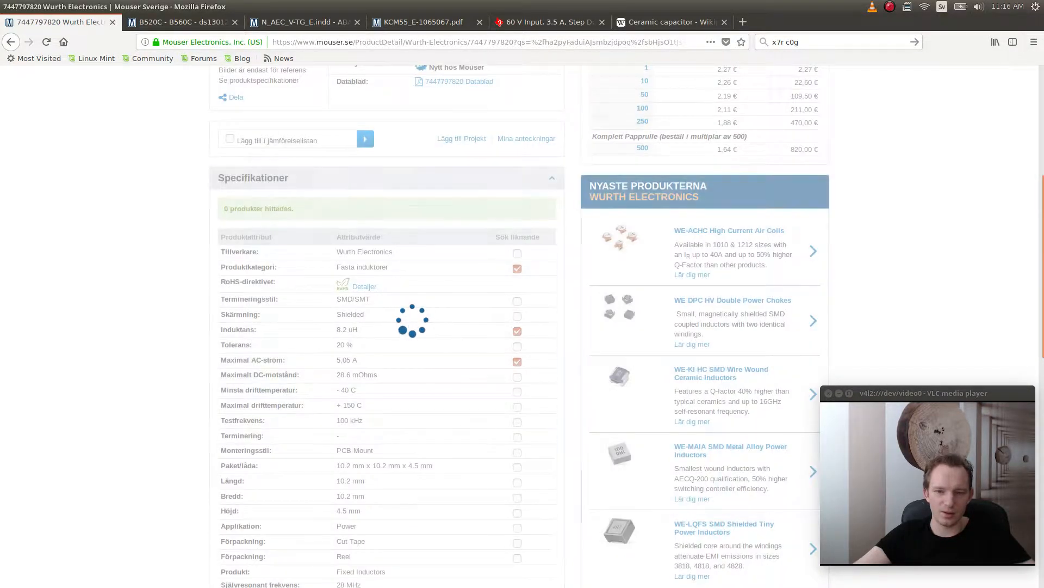
left_click(518, 361)
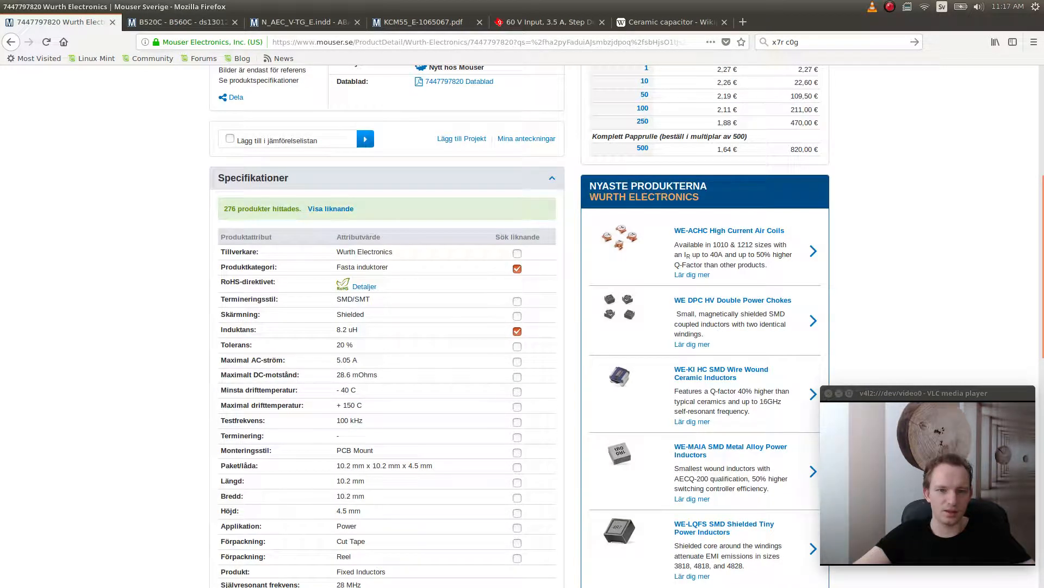
scroll(519, 326, "up", 4)
scroll(520, 326, "down", 5)
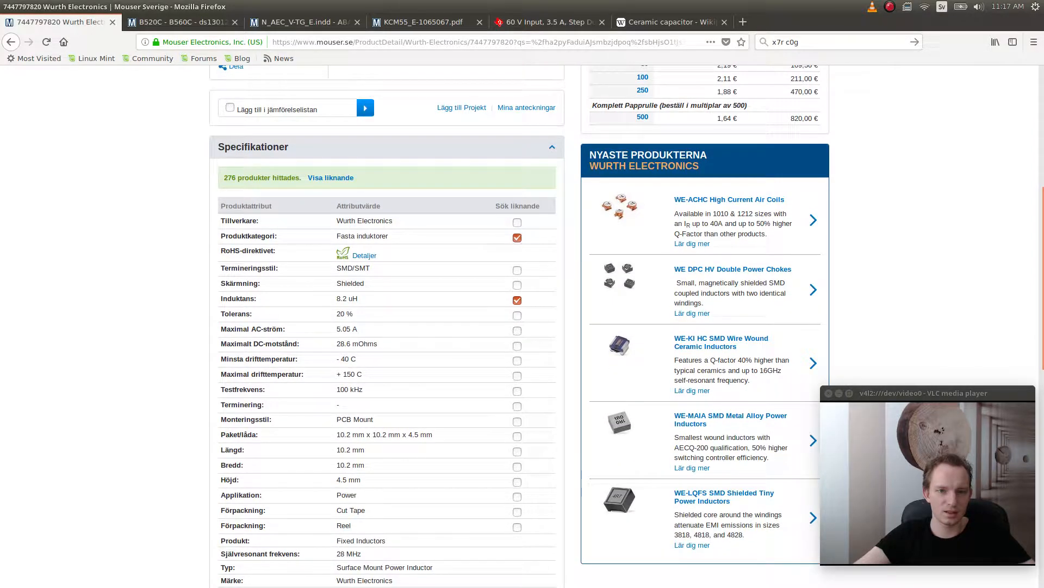
left_click(517, 270)
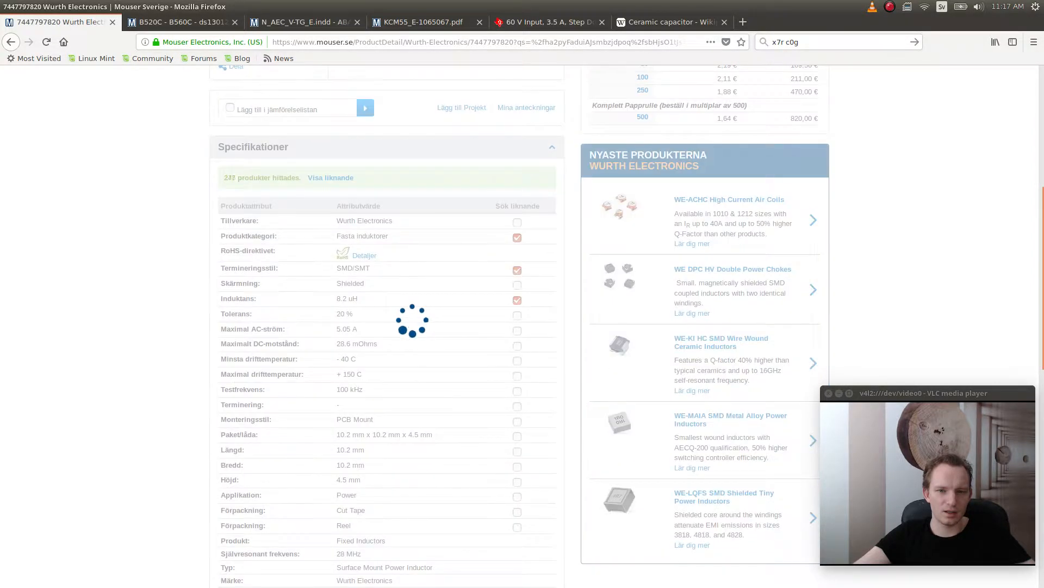
scroll(517, 270, "up", 4)
scroll(519, 326, "up", 3)
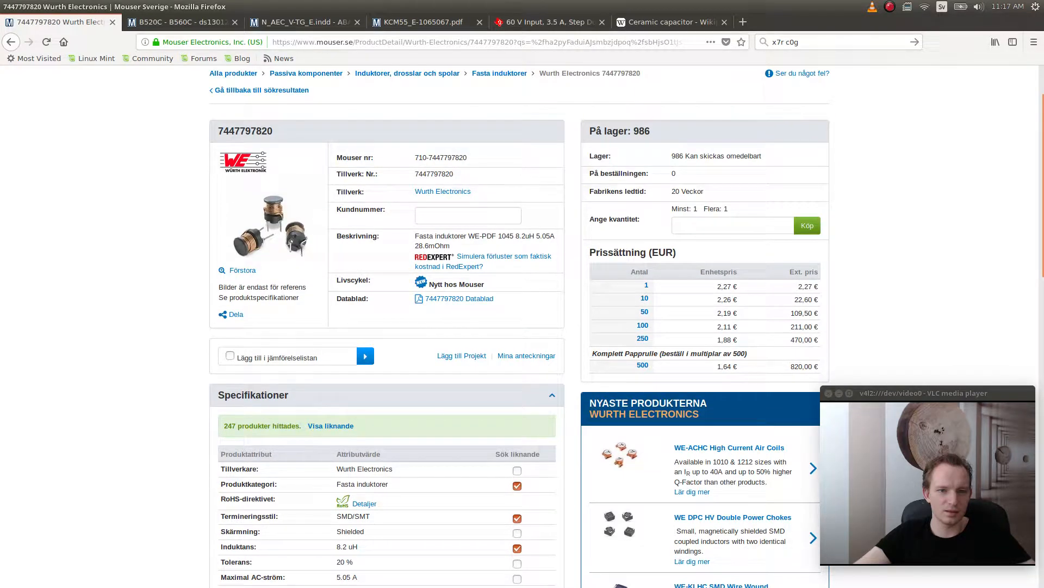
scroll(520, 327, "down", 3)
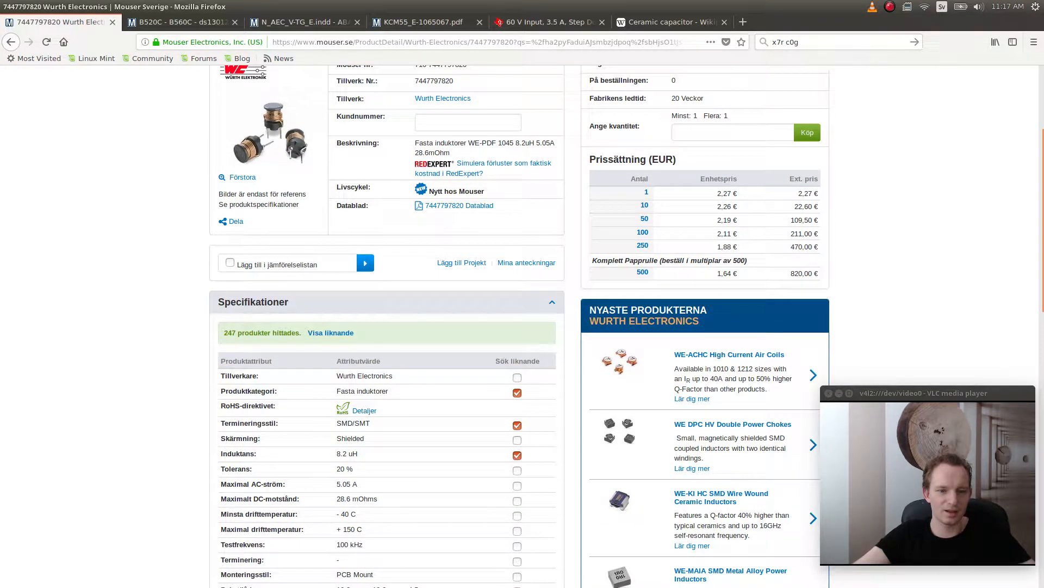
scroll(519, 326, "up", 4)
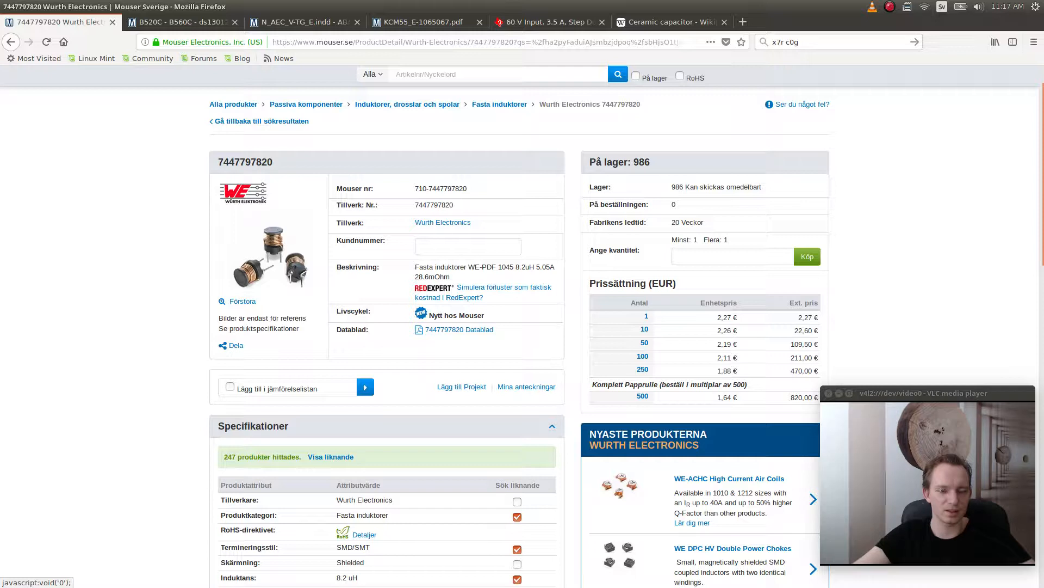
left_click(454, 330)
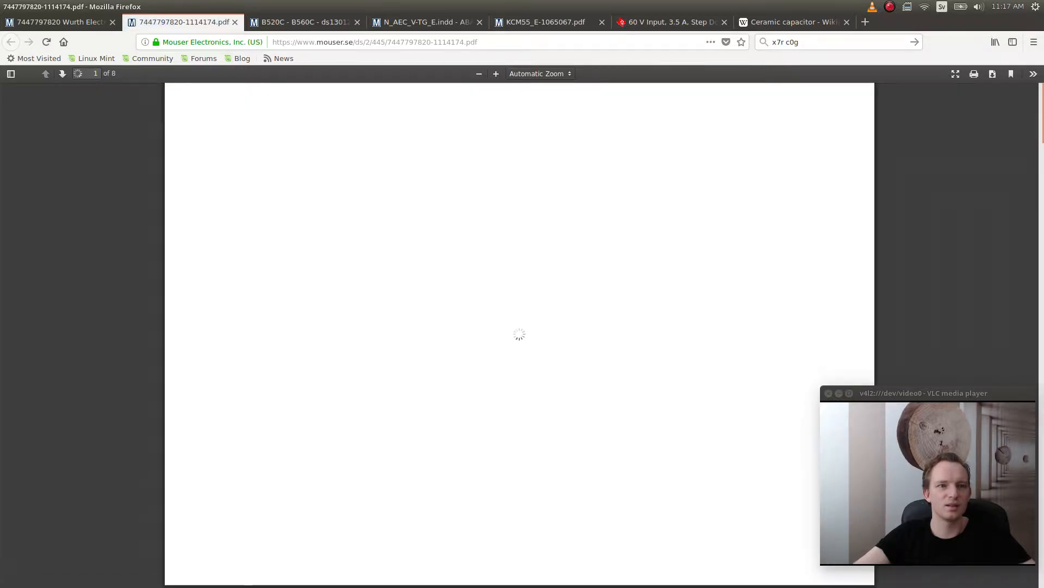
scroll(435, 473, "down", 2)
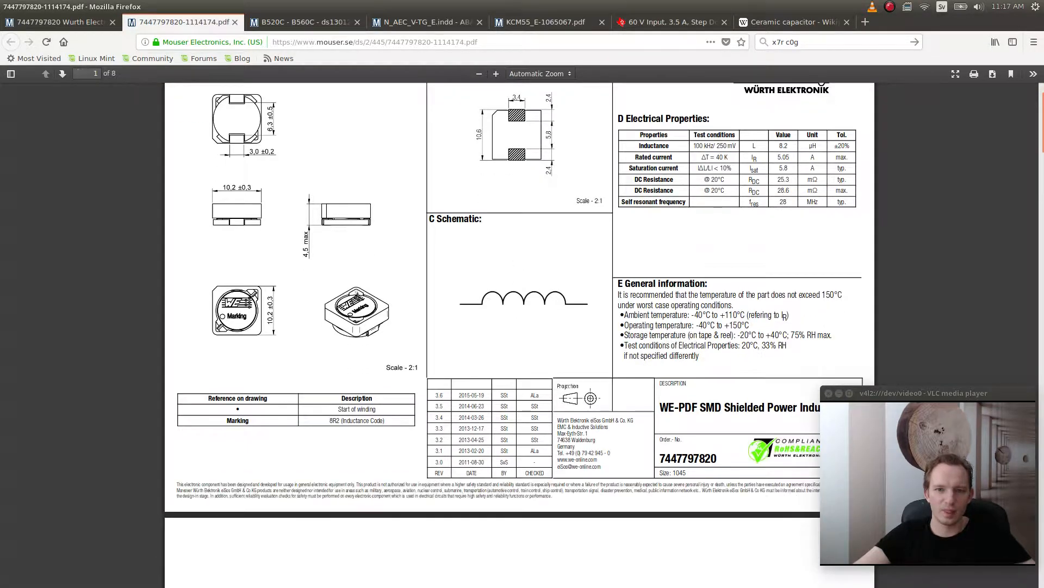
scroll(514, 334, "up", 3)
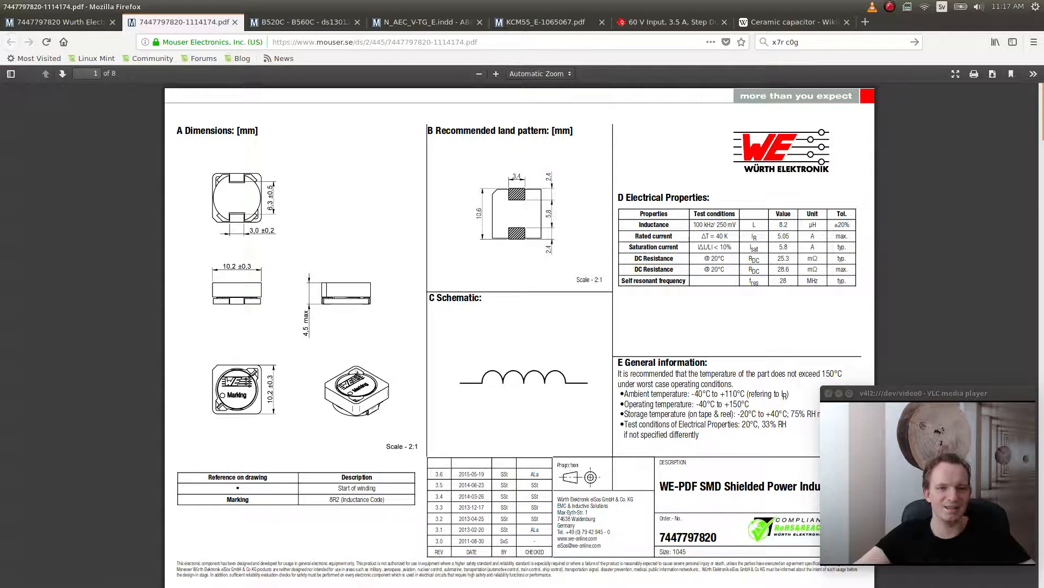
scroll(520, 335, "down", 20)
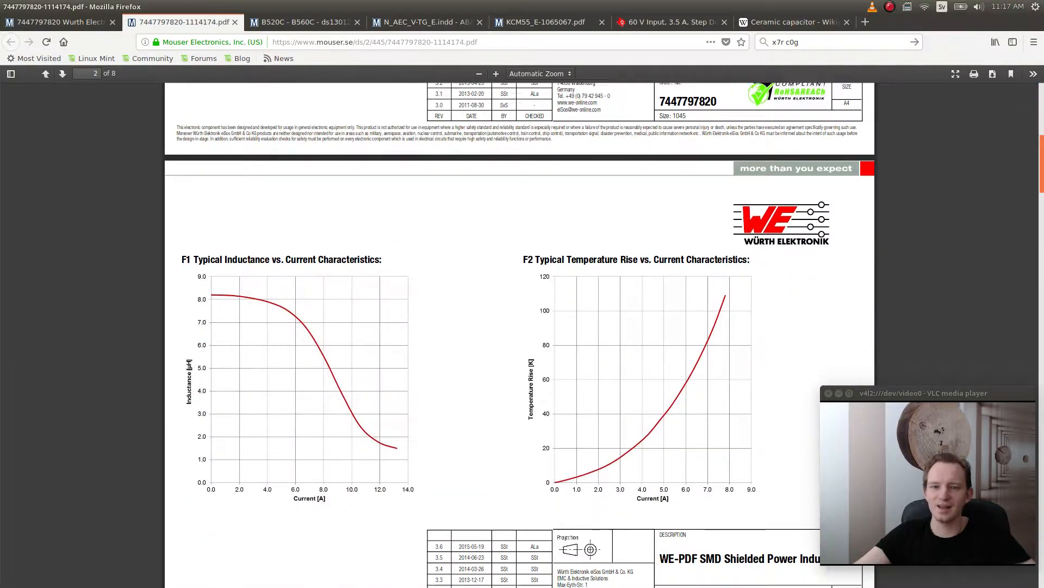
scroll(520, 334, "down", 15)
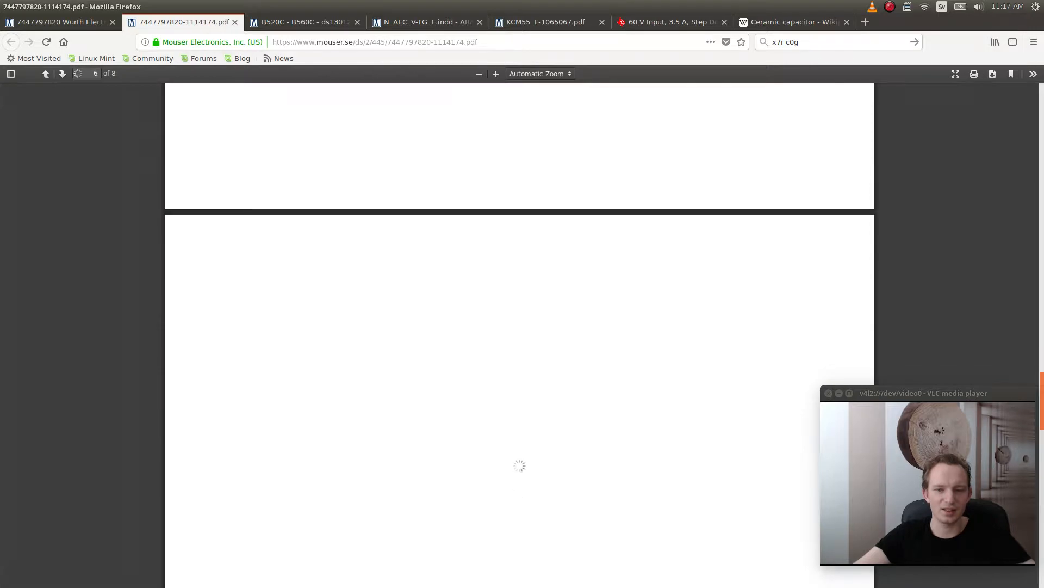
scroll(519, 335, "up", 20)
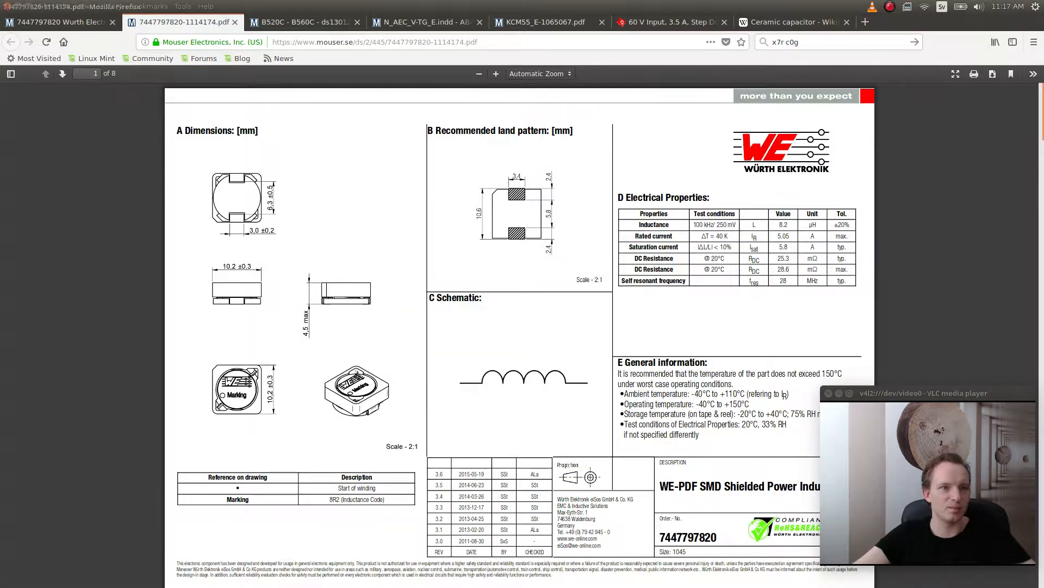
- Return to the inductor's Mouser page and list the in-stock fixed inductors matching 8.2 uH and SMD/SMT
key("ctrl+Page_Up")
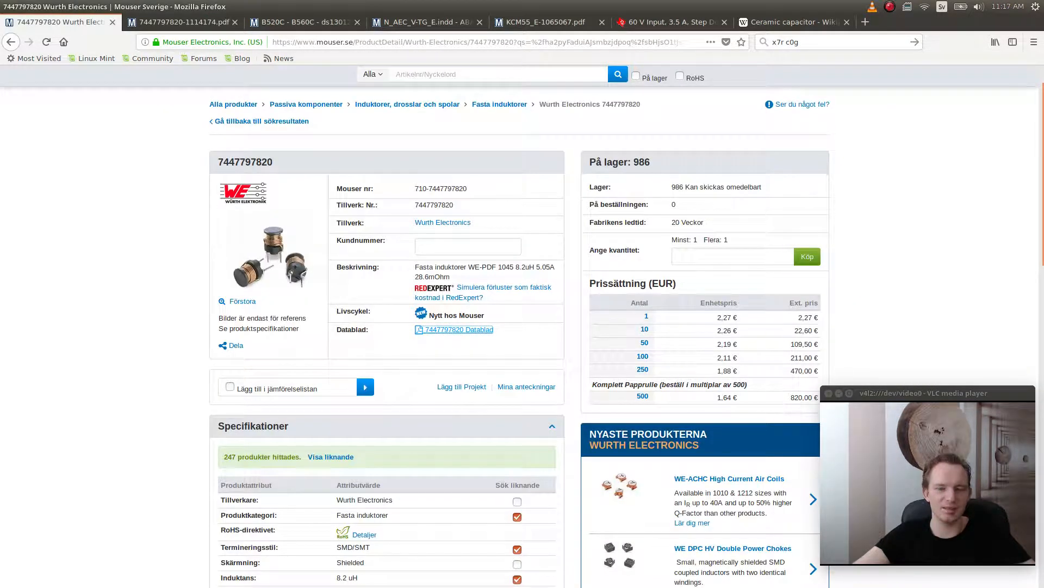
scroll(520, 327, "up", 1)
scroll(520, 327, "down", 2)
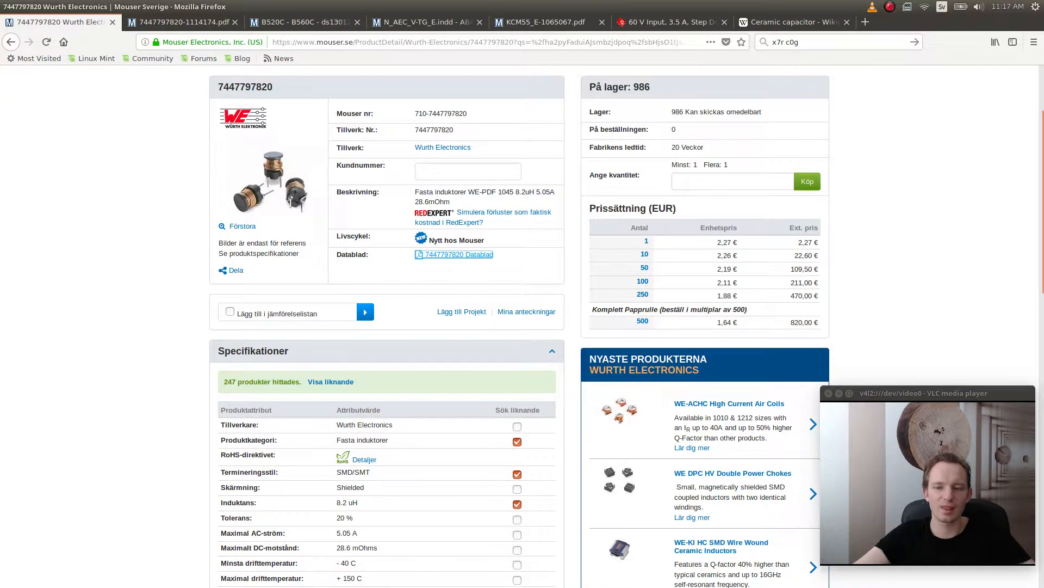
scroll(519, 327, "down", 5)
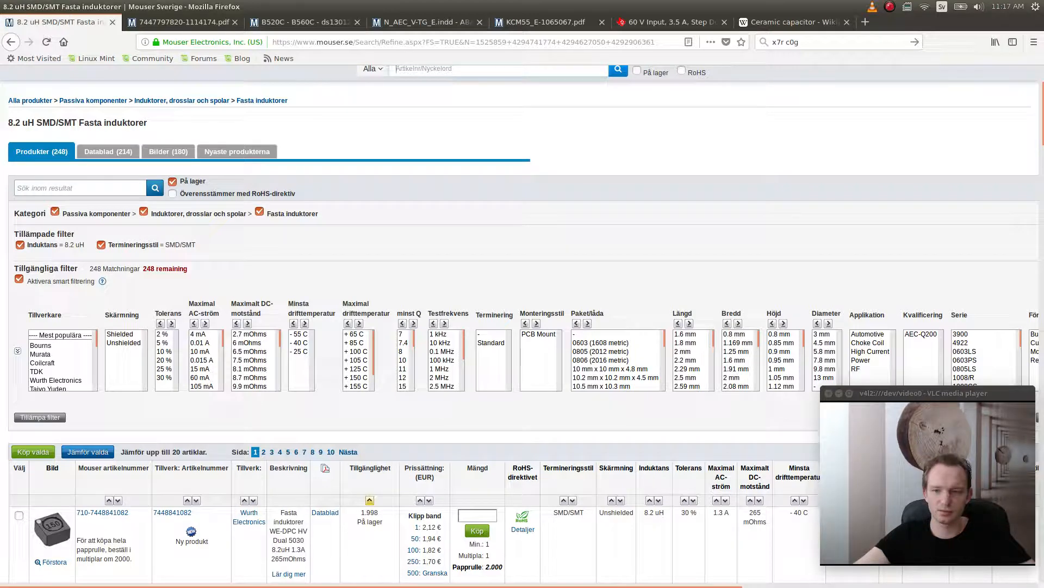
- Look through the in-stock 8.2 uH SMD/SMT inductors, comparing their sizes, prices, shielding, current ratings and DC resistance
scroll(522, 327, "down", 3)
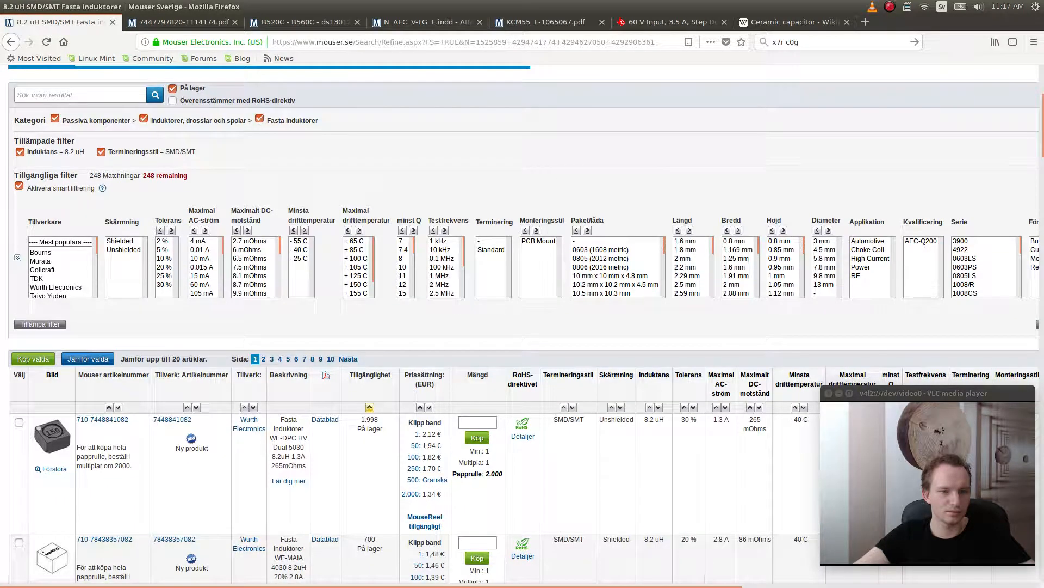
scroll(522, 327, "down", 1)
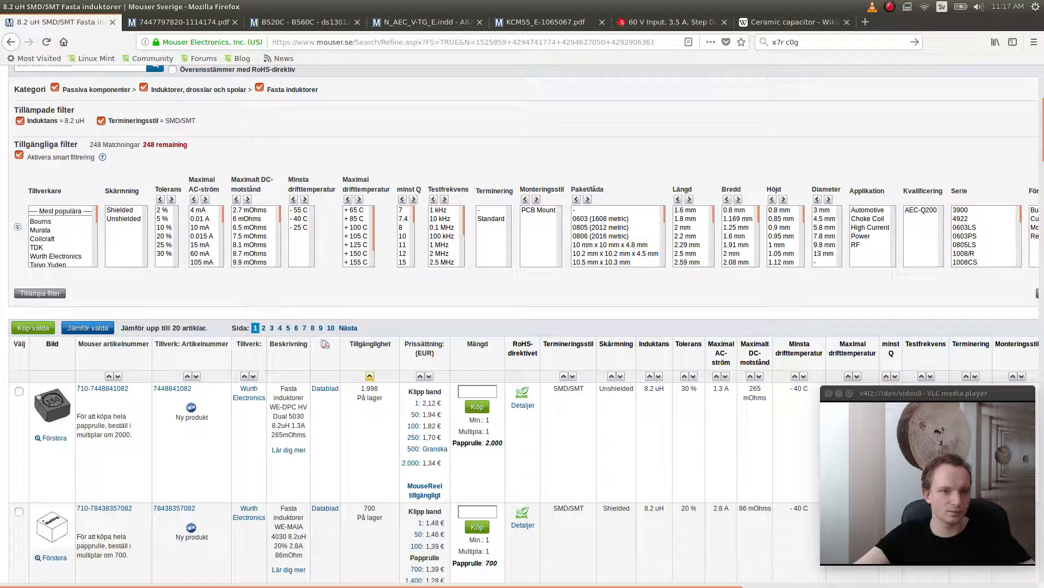
scroll(522, 326, "down", 4)
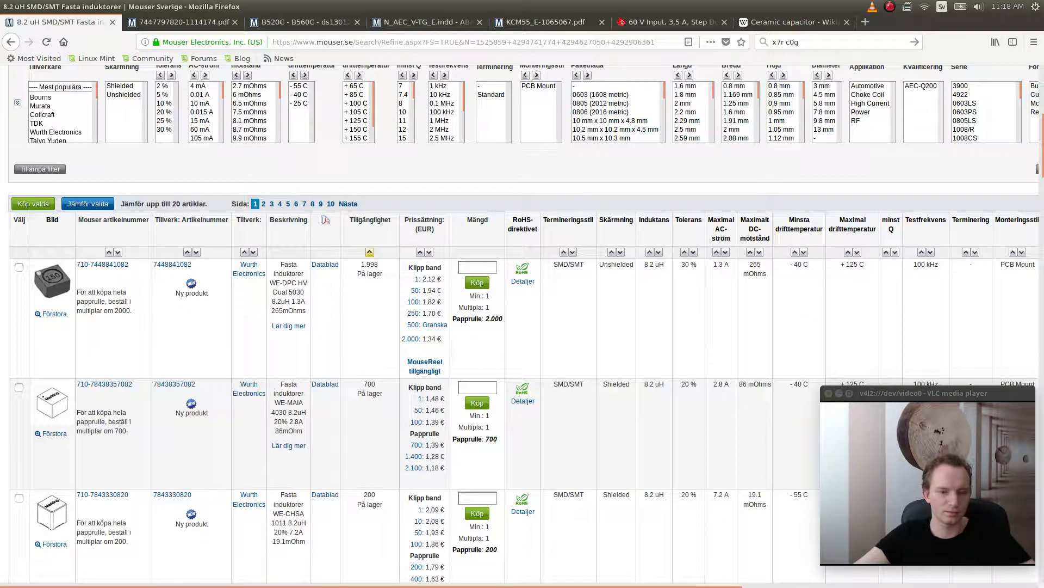
scroll(523, 326, "up", 3)
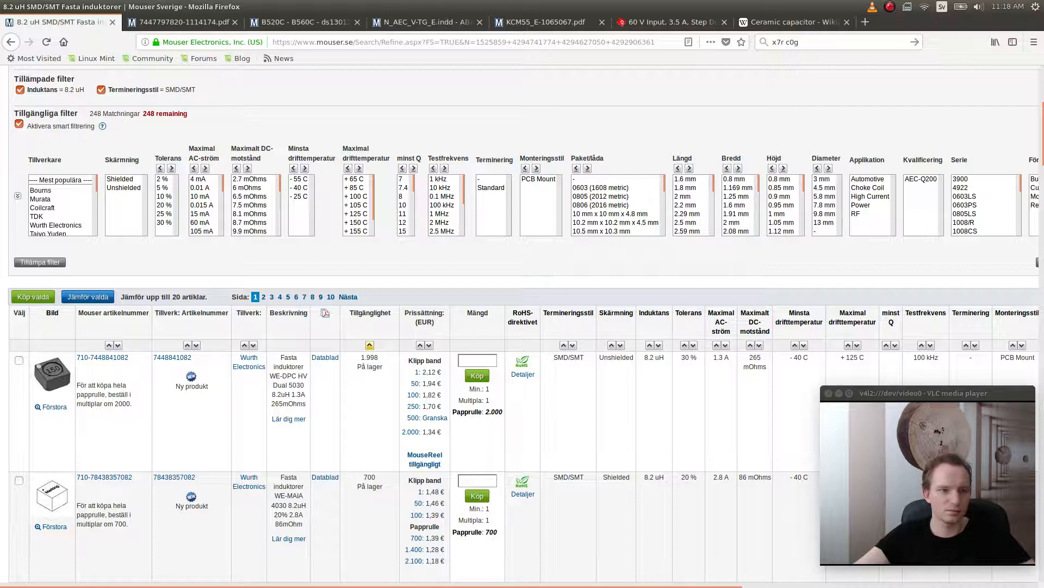
scroll(522, 326, "down", 12)
scroll(522, 326, "down", 6)
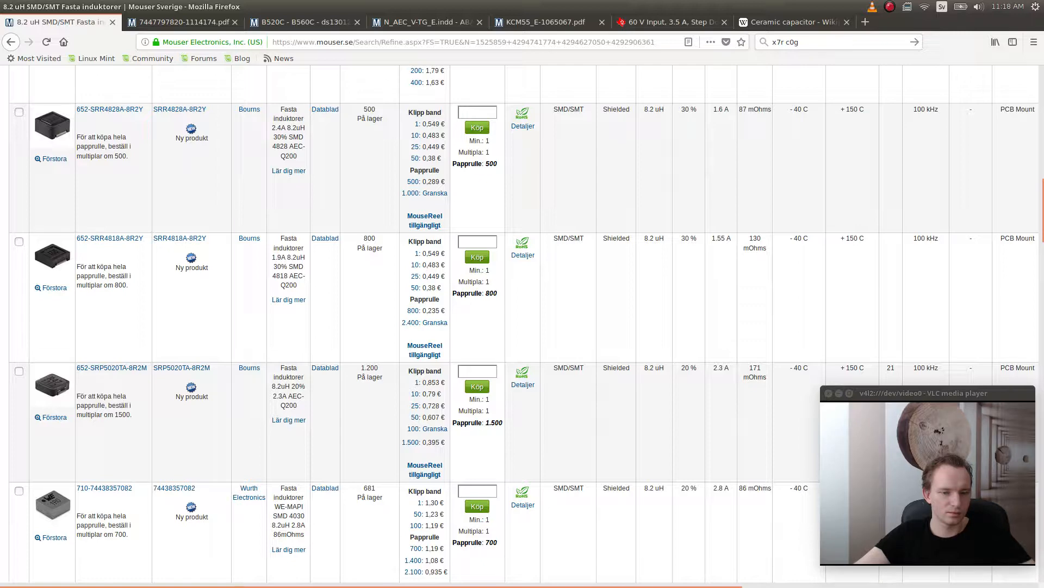
scroll(522, 327, "down", 10)
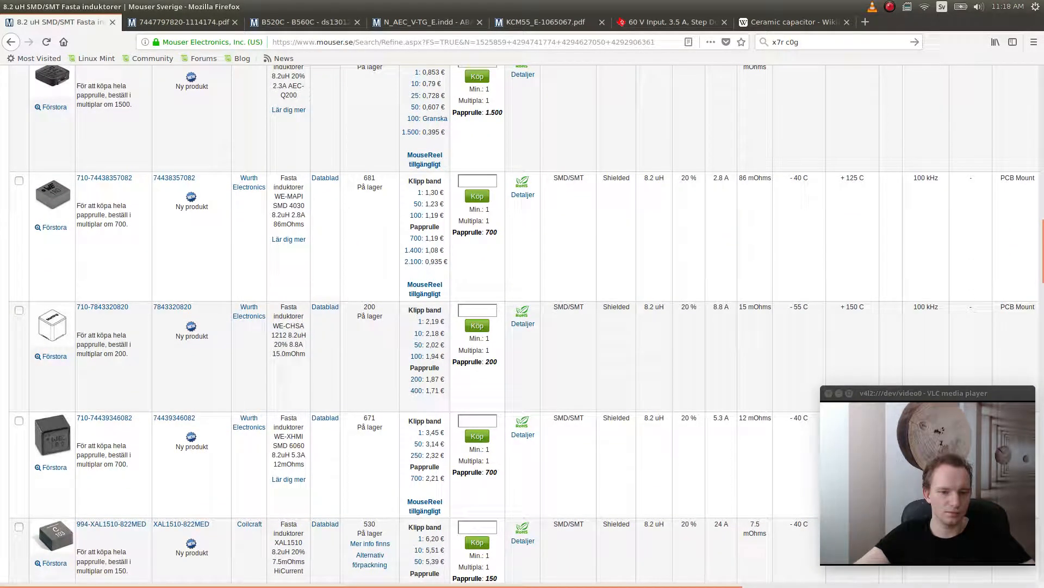
scroll(522, 326, "down", 10)
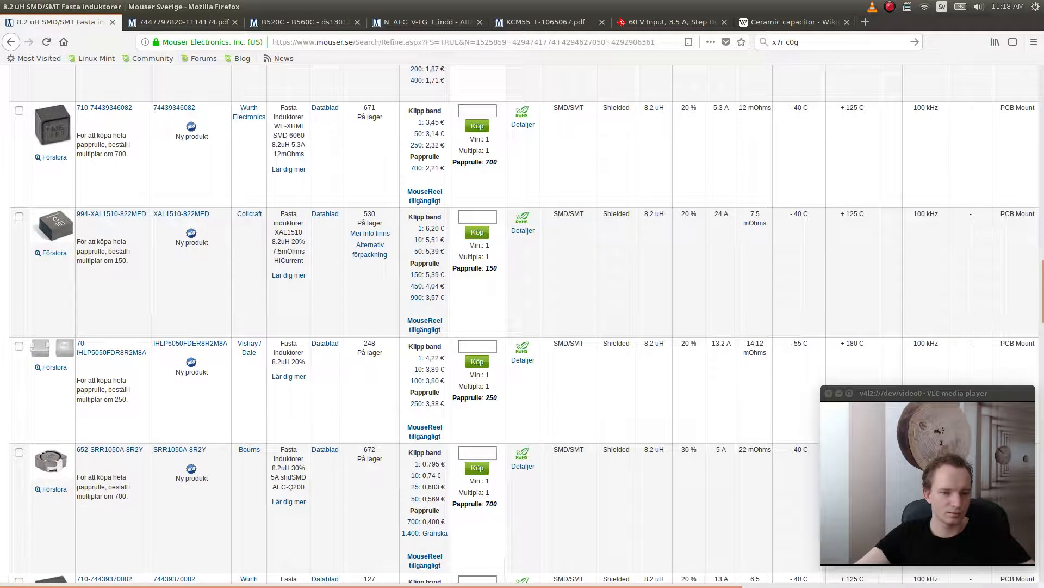
scroll(522, 326, "down", 9)
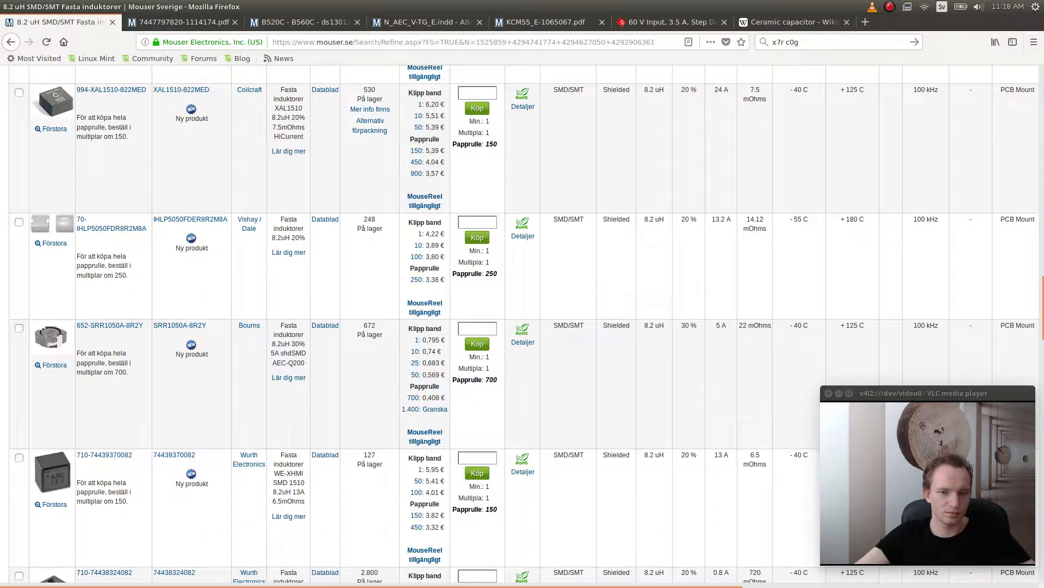
scroll(425, 321, "down", 10)
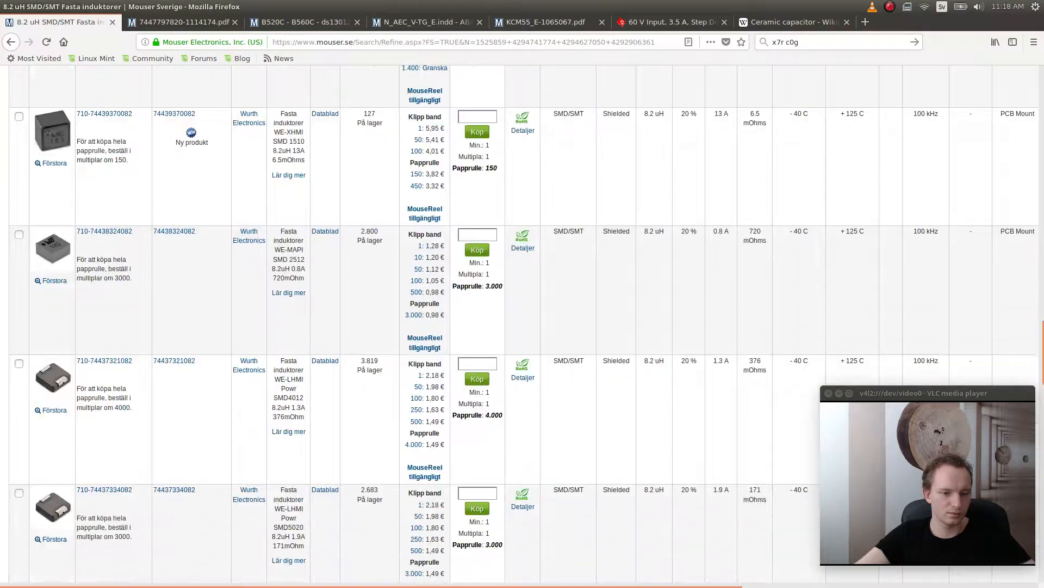
scroll(424, 321, "down", 15)
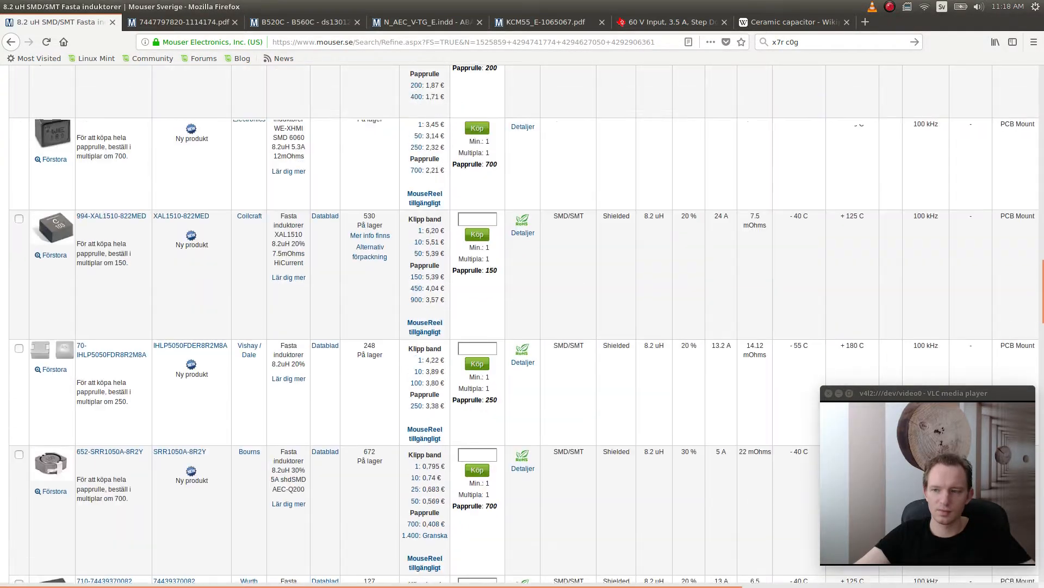
- Try filtering the 8.2 uH inductors by the 0805 (2012 metric) package, review the matching parts, and go back to the unfiltered list
scroll(523, 326, "up", 20)
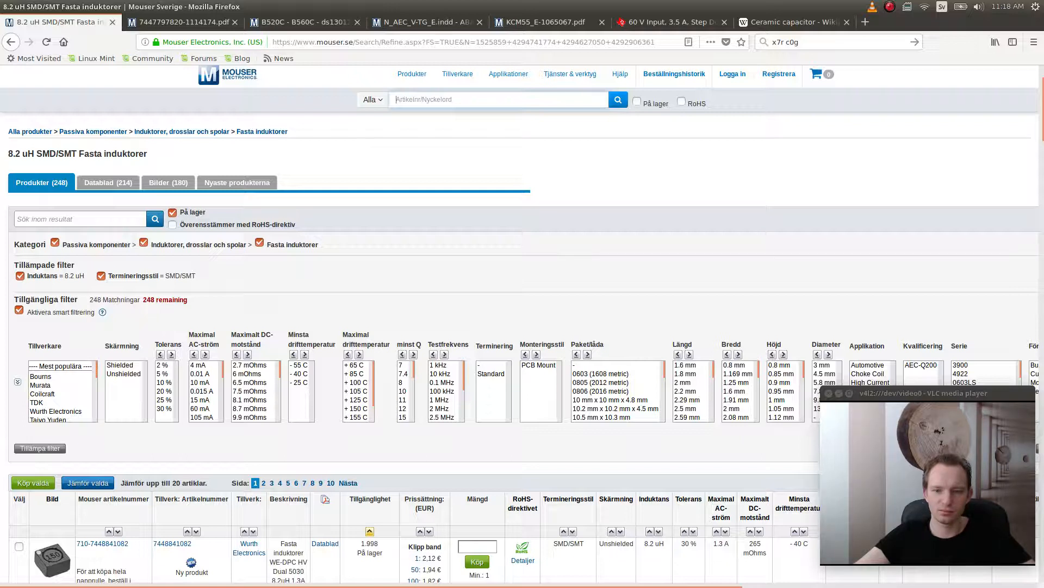
left_click(601, 382)
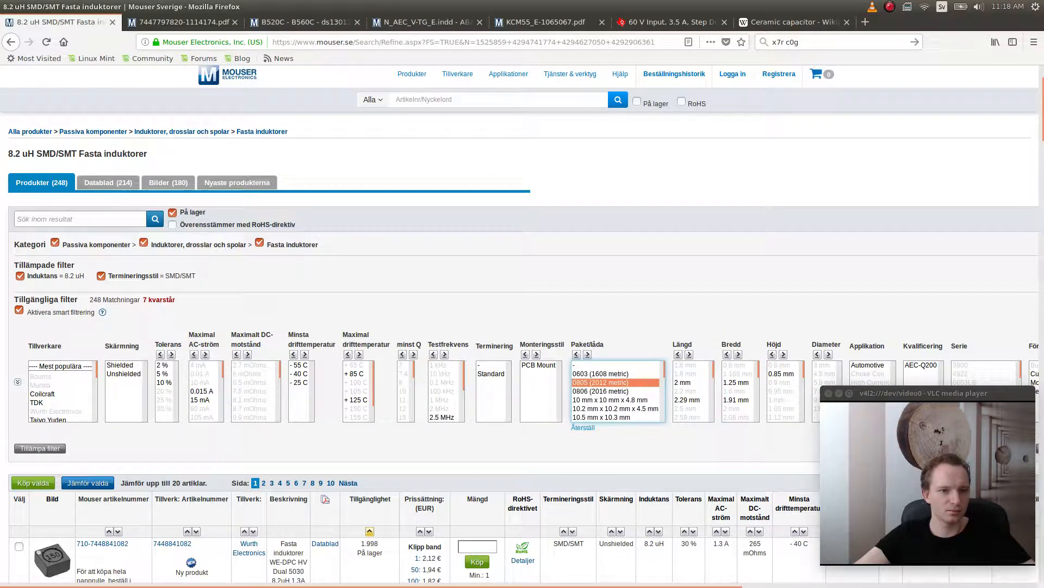
left_click(40, 448)
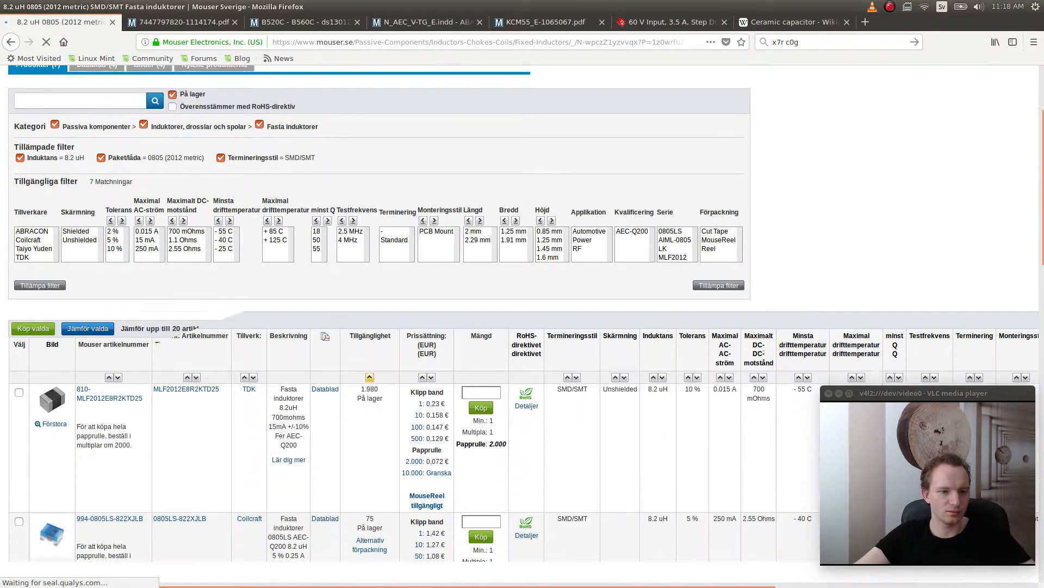
scroll(523, 321, "down", 3)
scroll(523, 321, "down", 4)
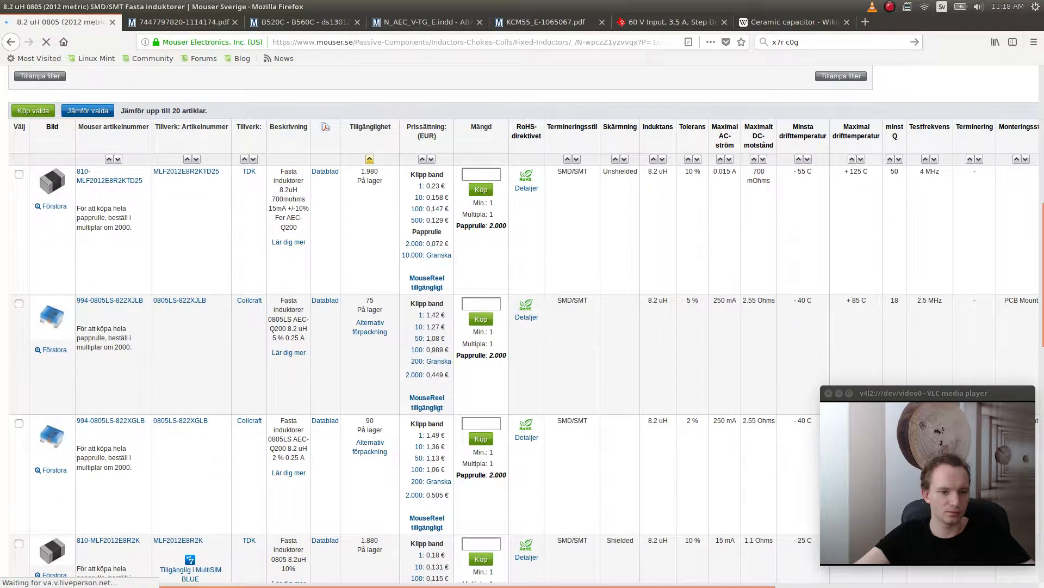
scroll(522, 321, "down", 5)
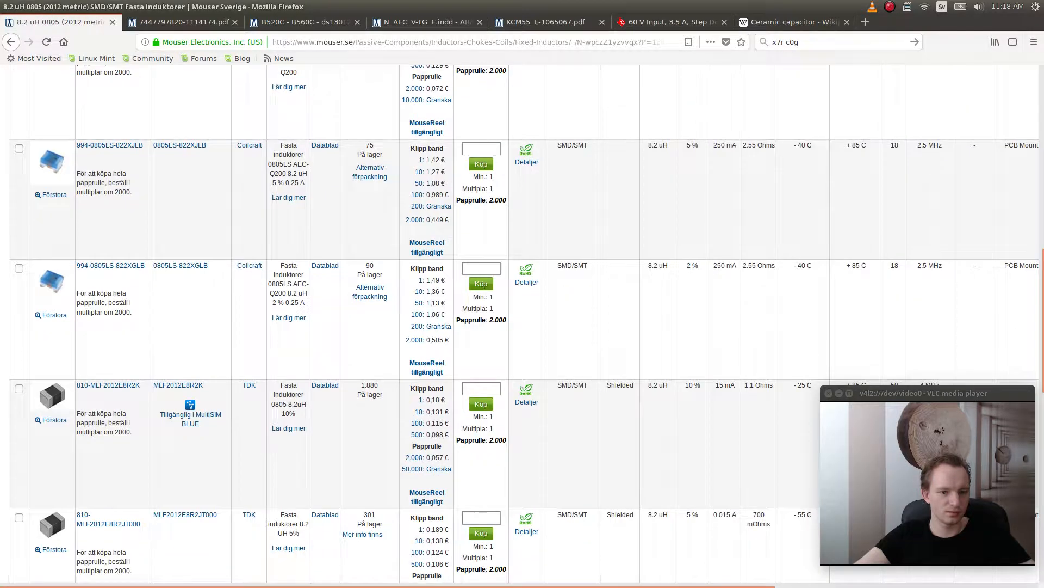
scroll(522, 321, "down", 12)
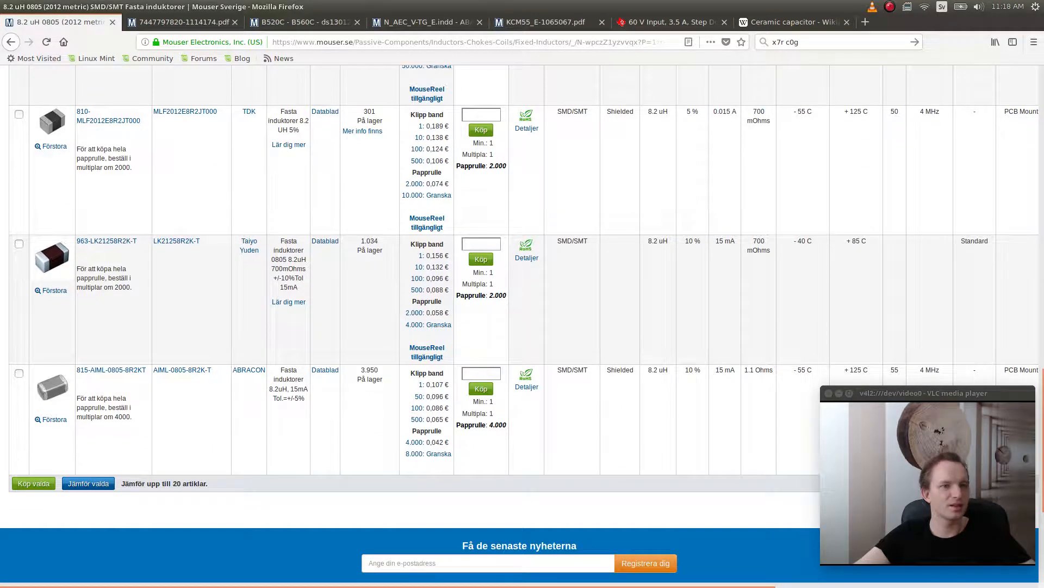
left_click(11, 42)
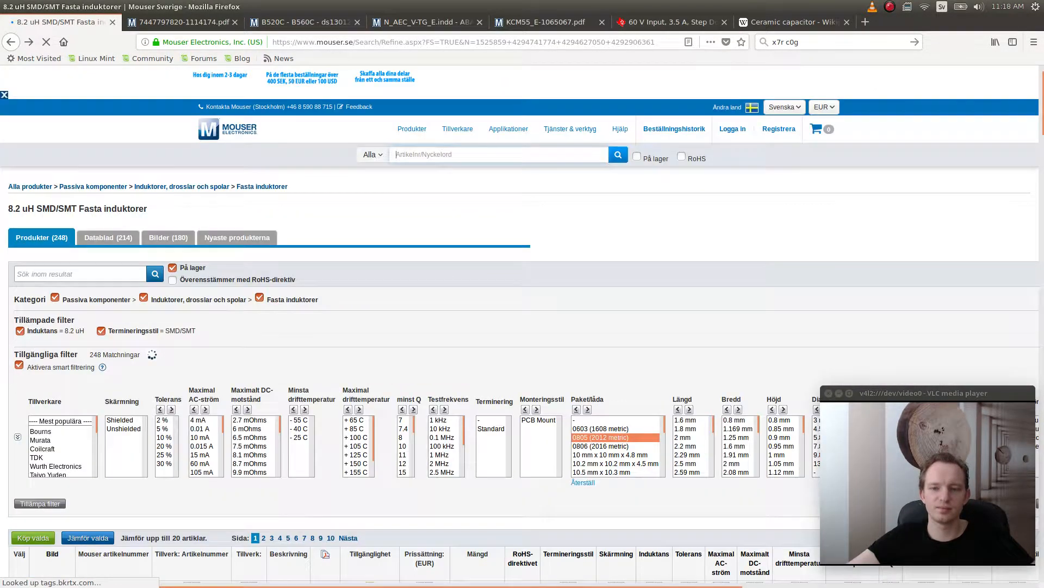
scroll(110, 347, "down", 4)
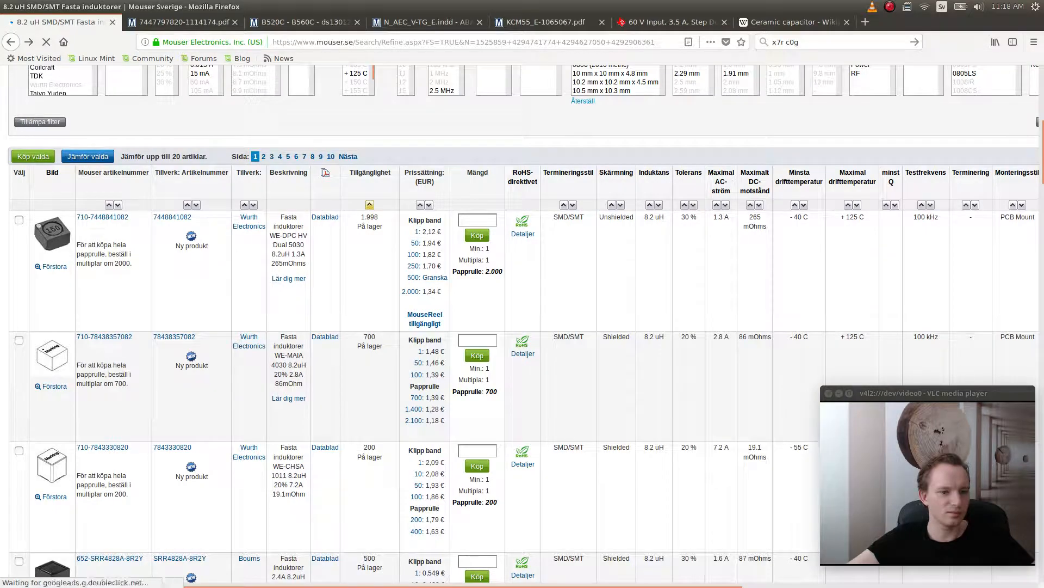
scroll(110, 346, "down", 11)
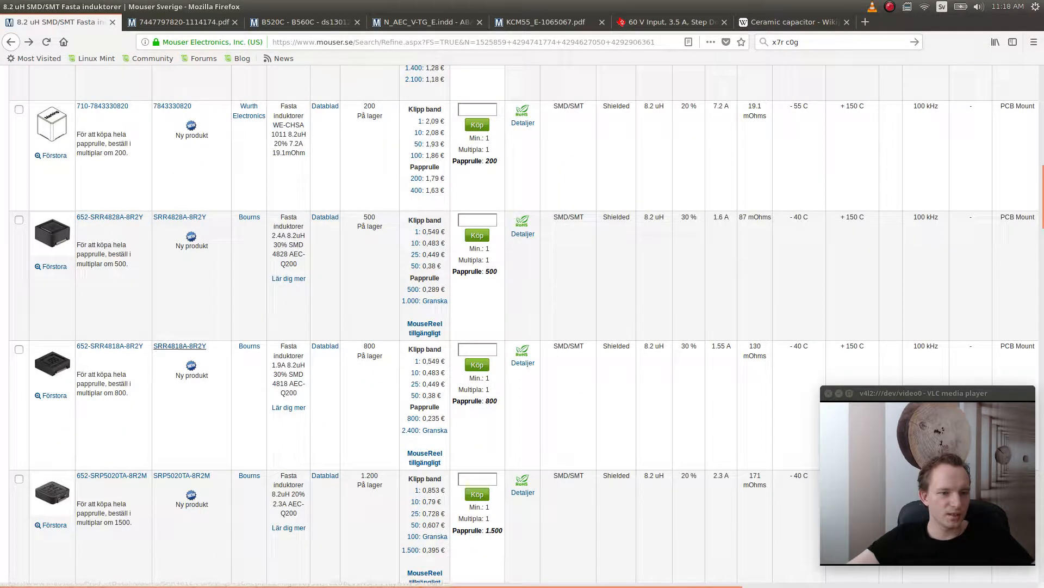
scroll(524, 323, "up", 15)
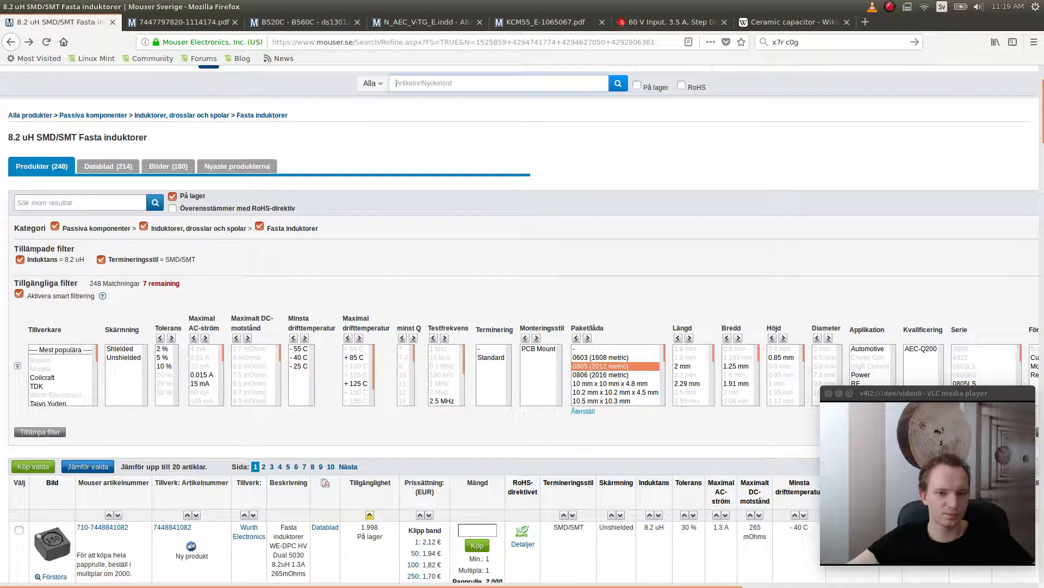
left_click(11, 42)
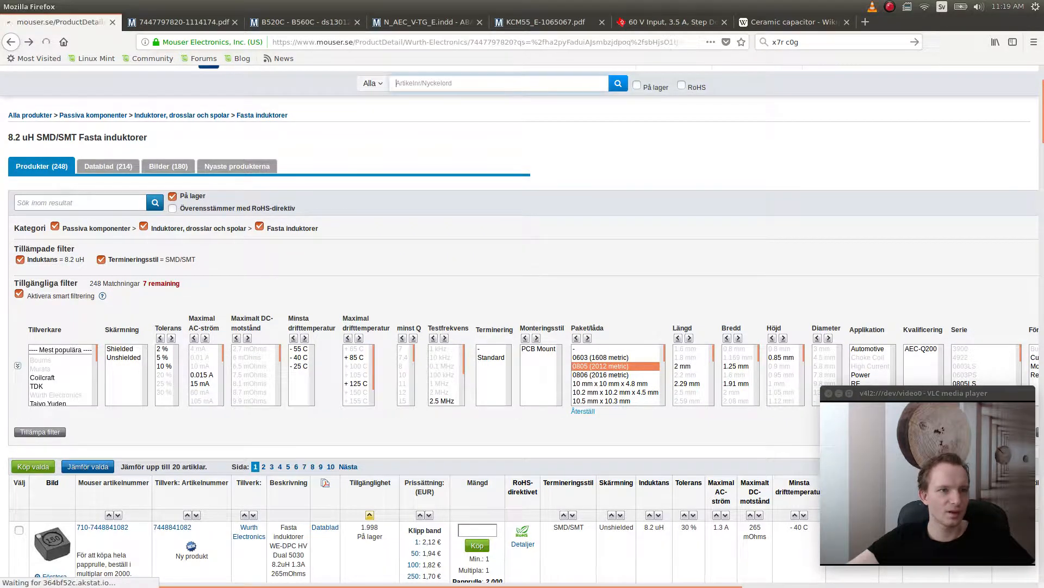
scroll(522, 327, "up", 8)
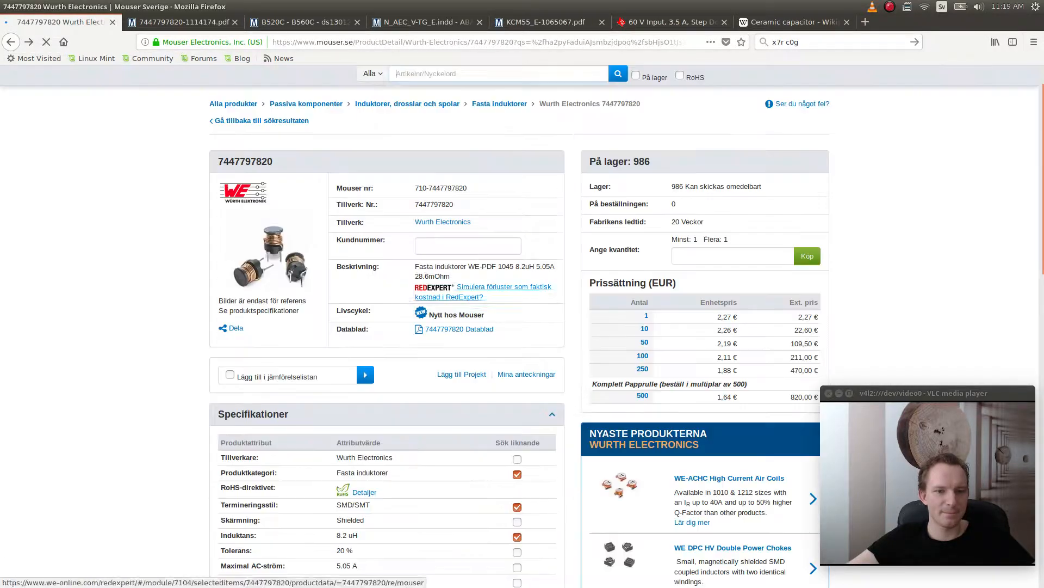
scroll(523, 326, "down", 4)
scroll(523, 326, "down", 3)
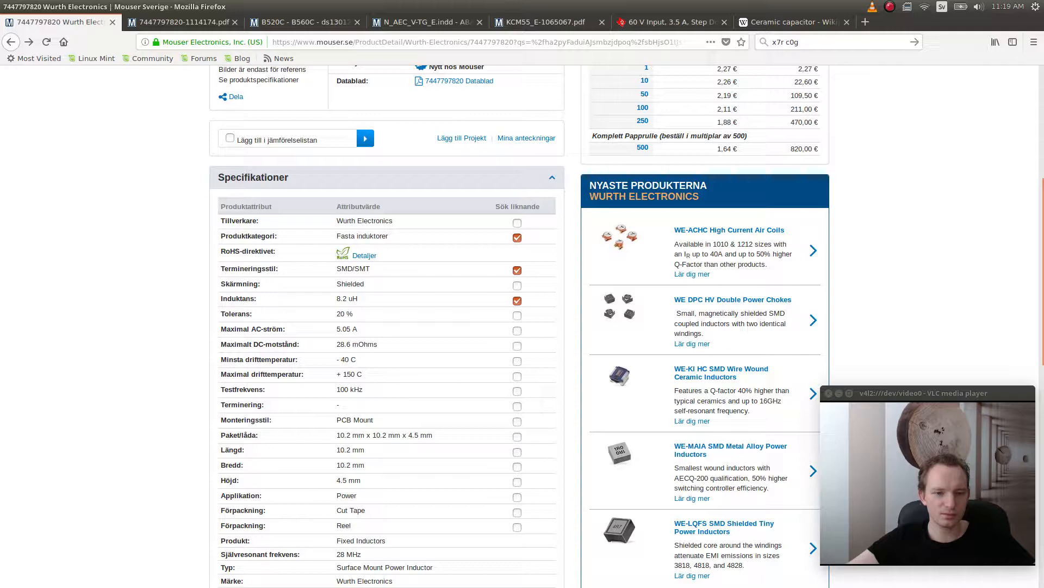
scroll(520, 326, "down", 1)
scroll(460, 329, "up", 9)
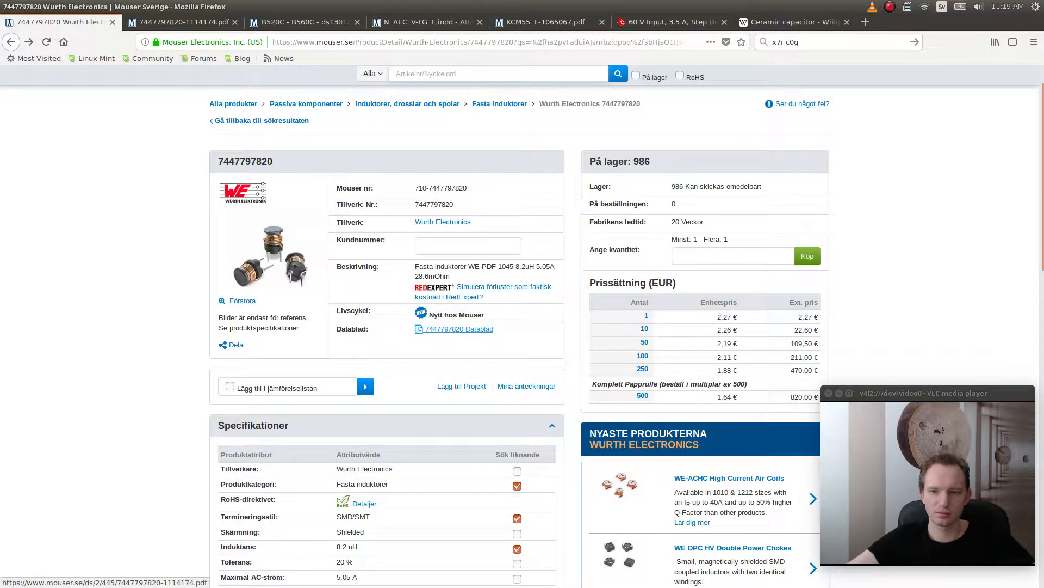
- Try the maximum DC resistance and the package size in turn as similarity criteria, clear both, and reopen the 8.2 uH SMD/SMT inductor list
scroll(460, 329, "down", 10)
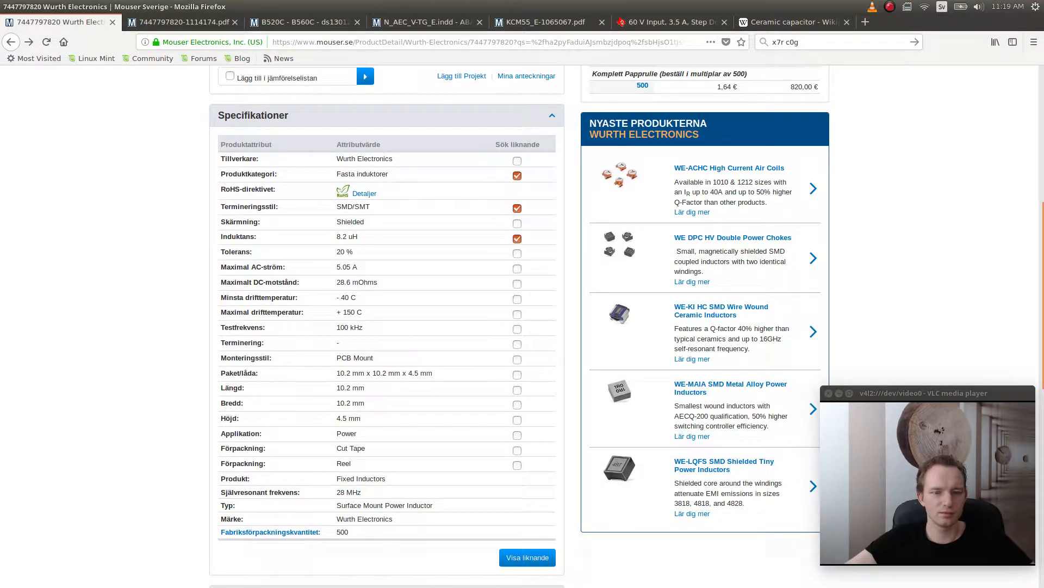
left_click(517, 283)
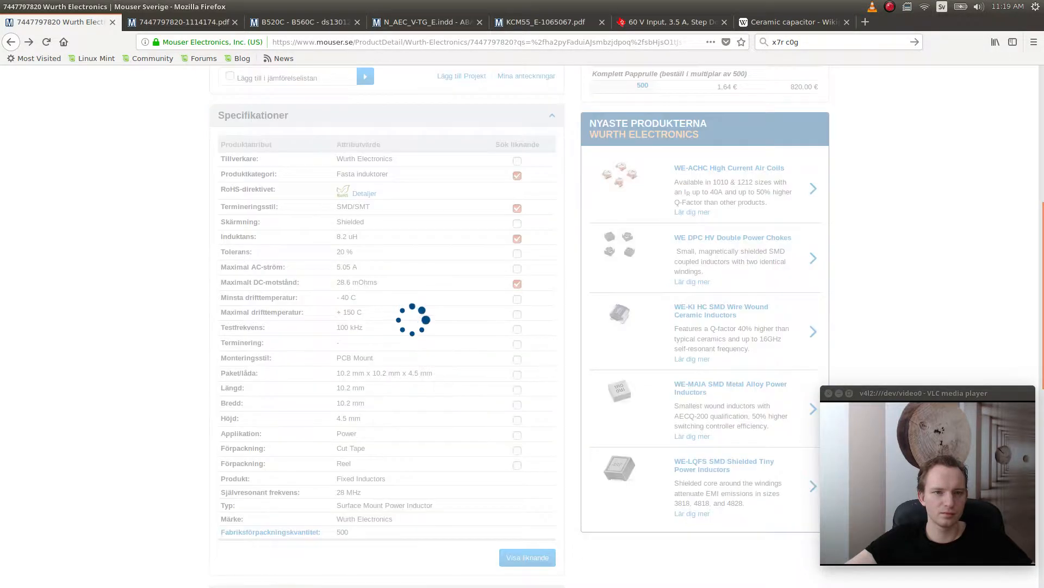
left_click(517, 314)
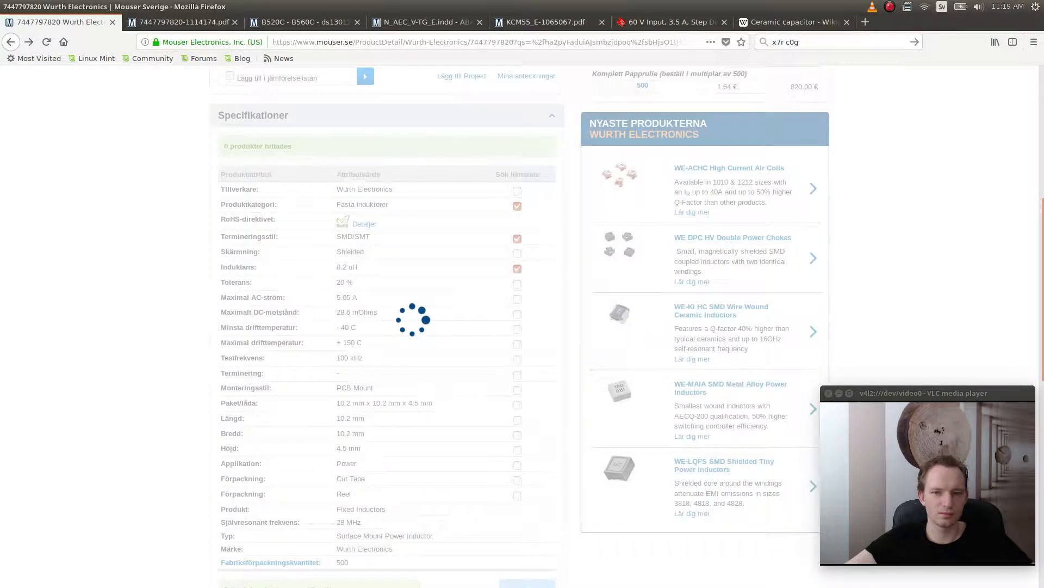
scroll(519, 326, "down", 3)
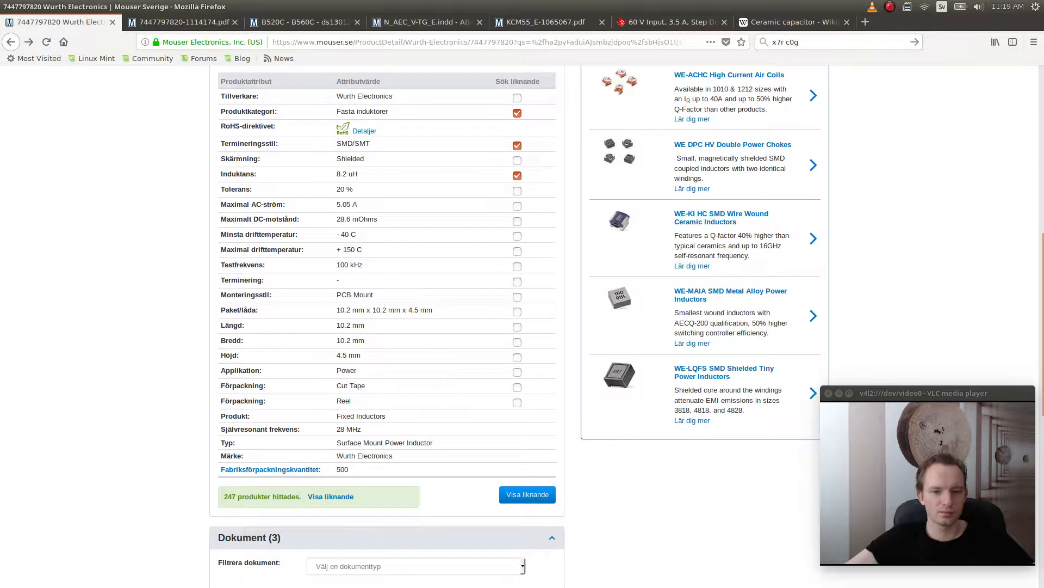
left_click(517, 312)
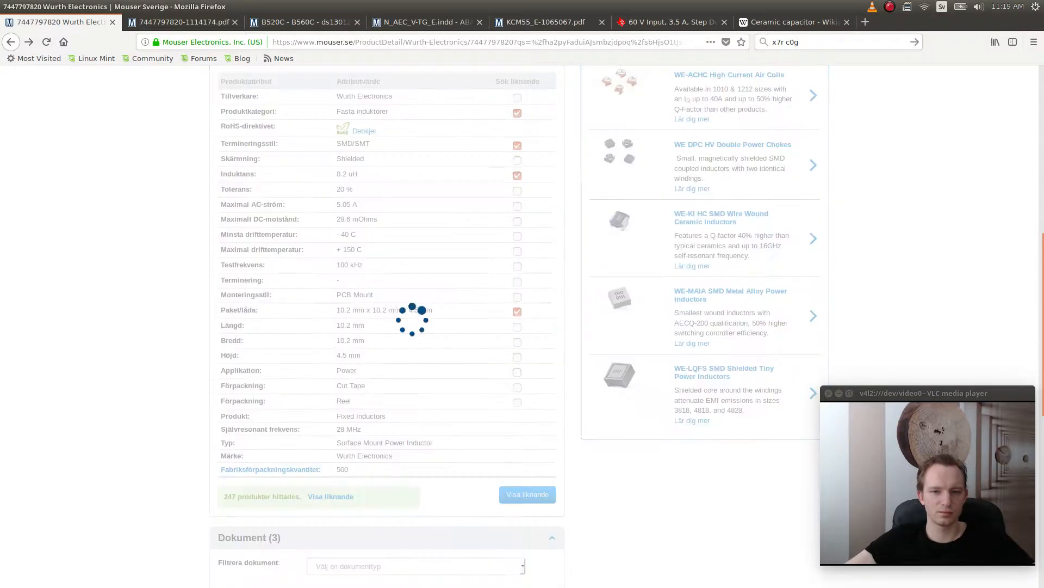
scroll(517, 312, "up", 5)
scroll(517, 281, "down", 6)
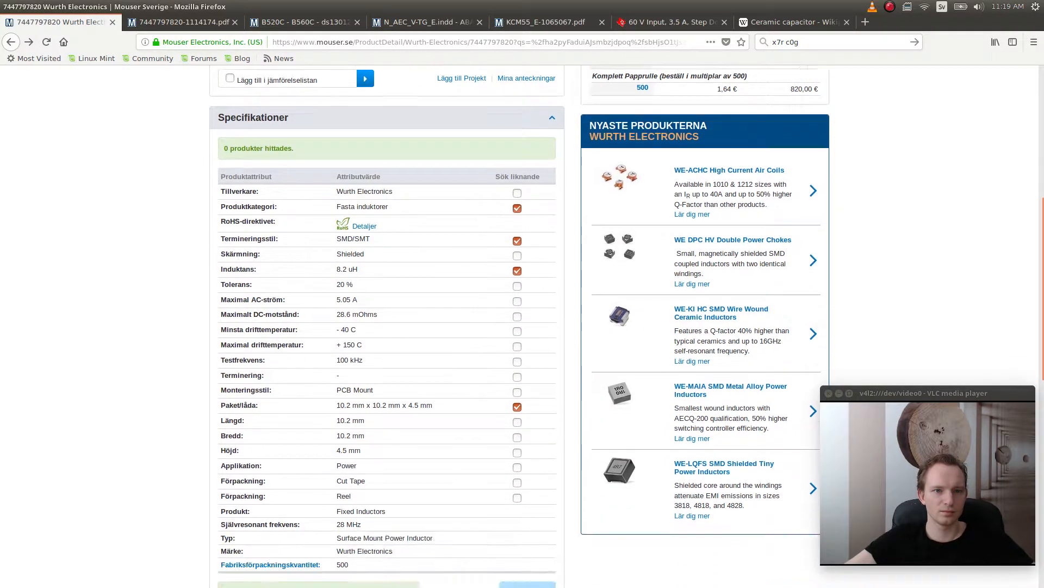
left_click(516, 280)
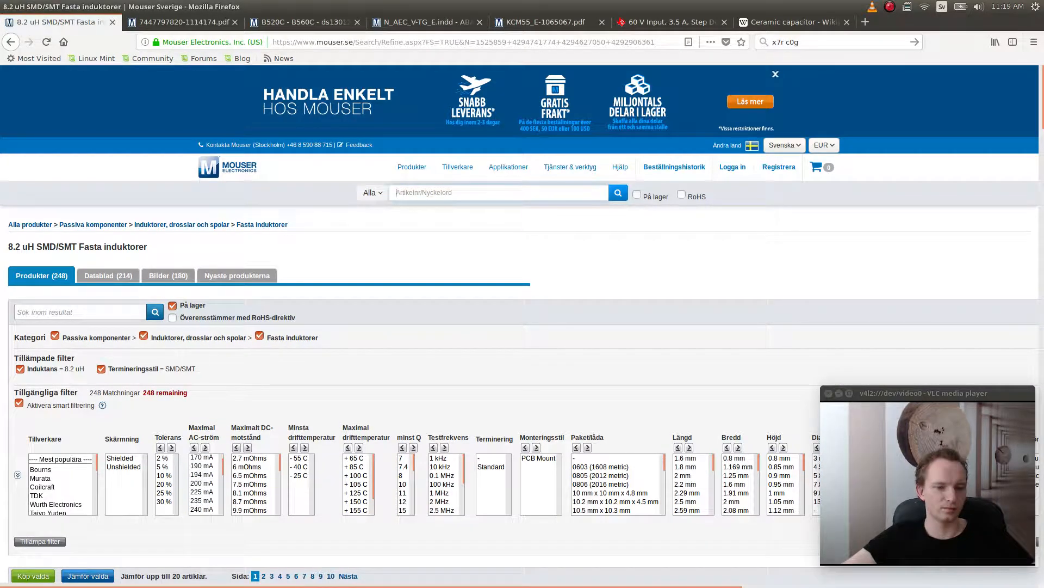
- Filter the 8.2 uH SMD/SMT inductors to maximum AC current ratings from 4.5 A to 5.05 A
scroll(201, 484, "down", 10)
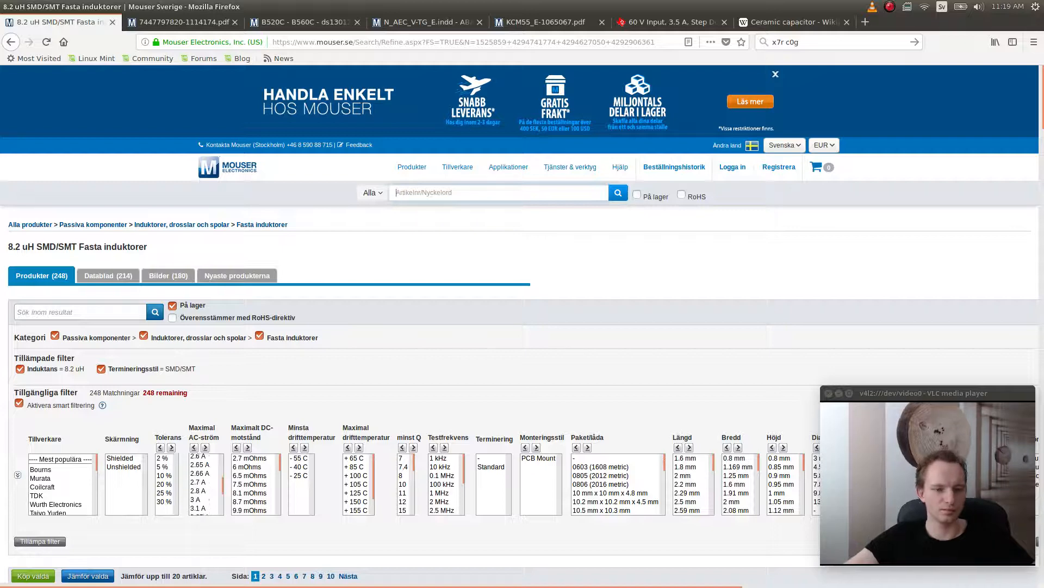
scroll(206, 484, "down", 5)
scroll(199, 484, "up", 5)
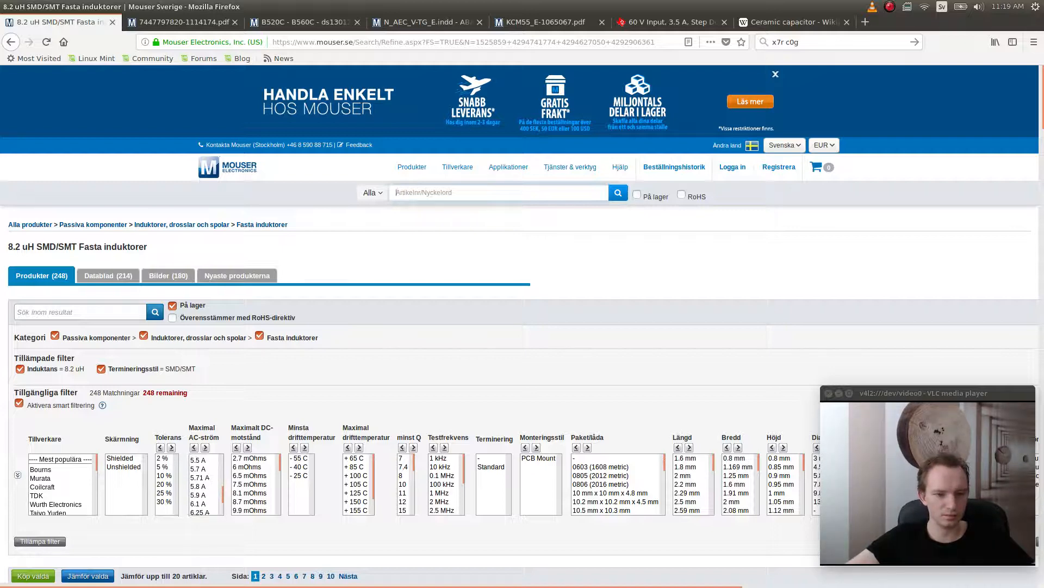
scroll(199, 485, "down", 3)
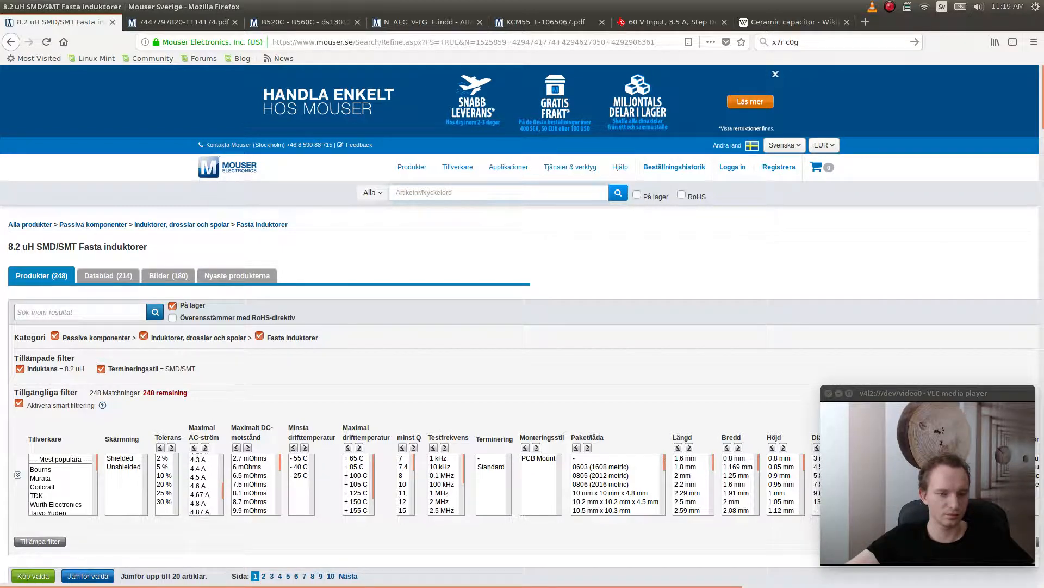
left_click(199, 484)
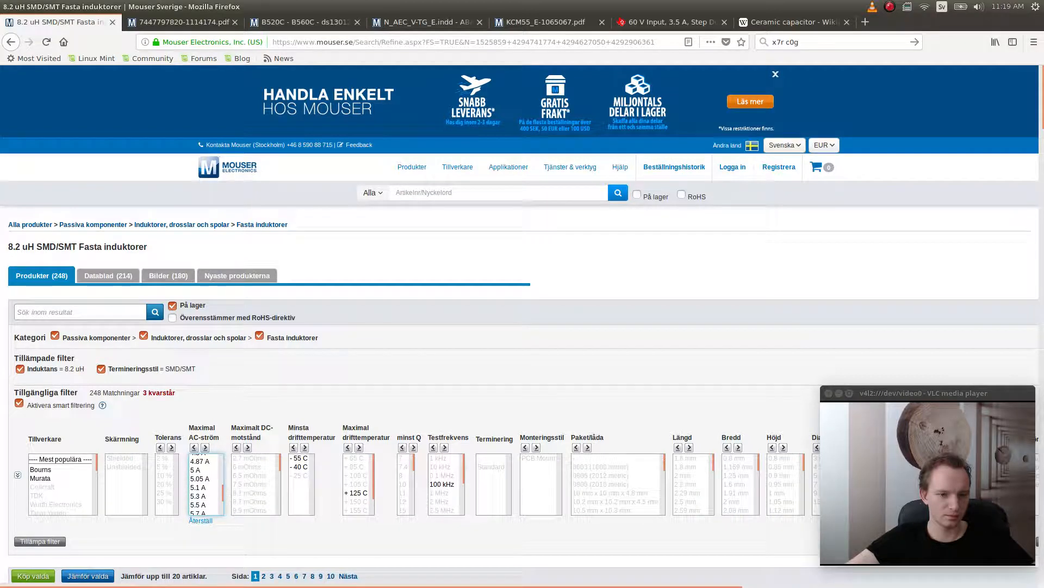
left_click_drag(199, 479, 199, 457)
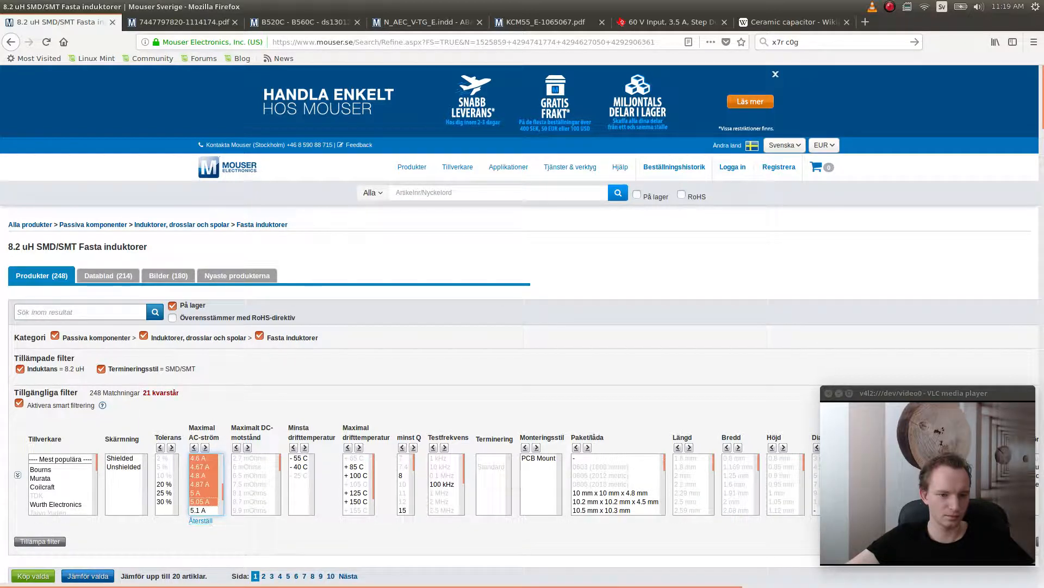
left_click(40, 541)
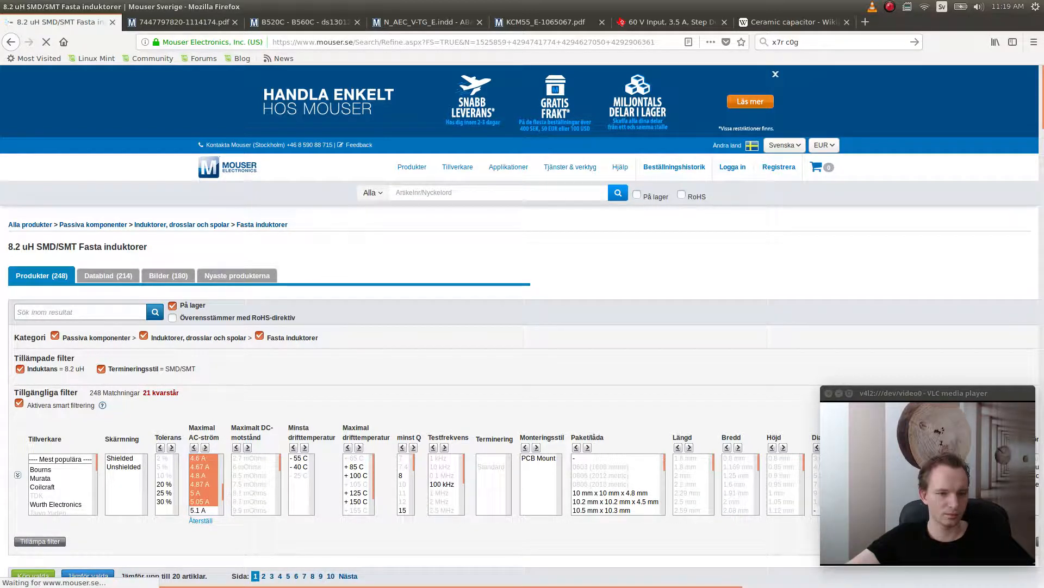
- Look through the current-filtered 8.2 uH inductors, comparing prices, stock, current ratings and DC resistance
scroll(519, 326, "down", 2)
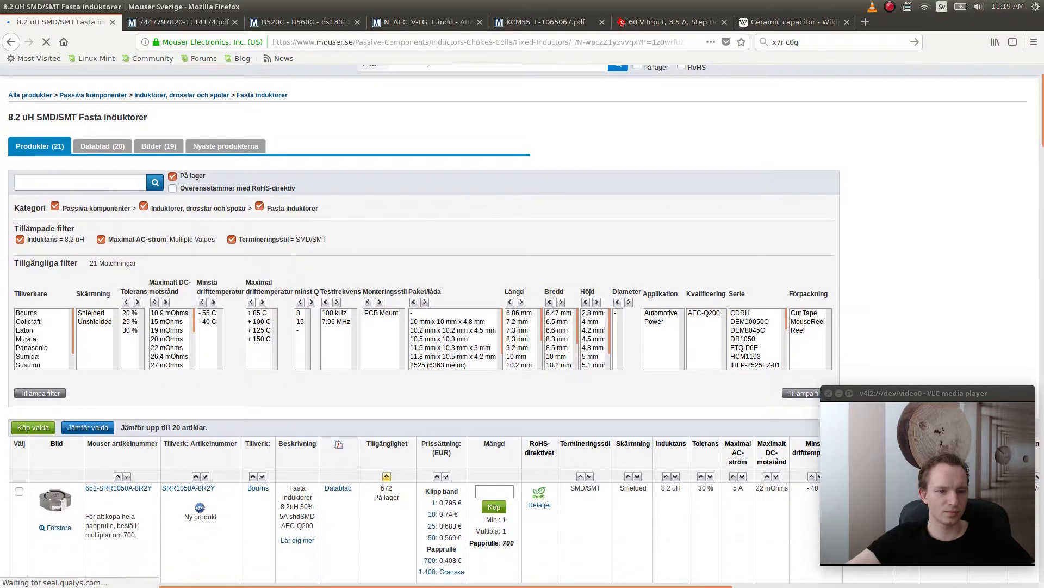
scroll(522, 327, "down", 5)
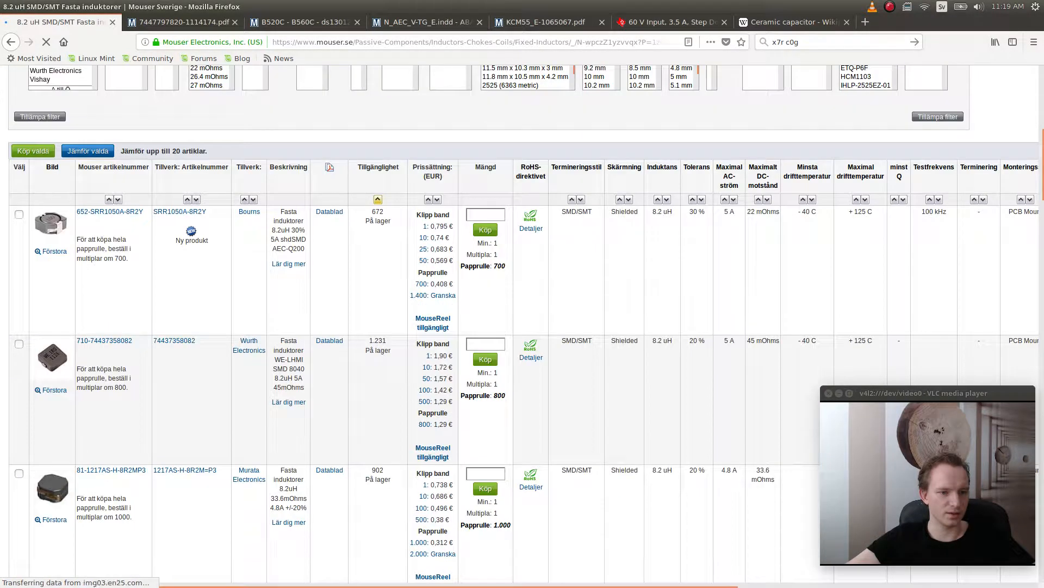
scroll(523, 327, "down", 3)
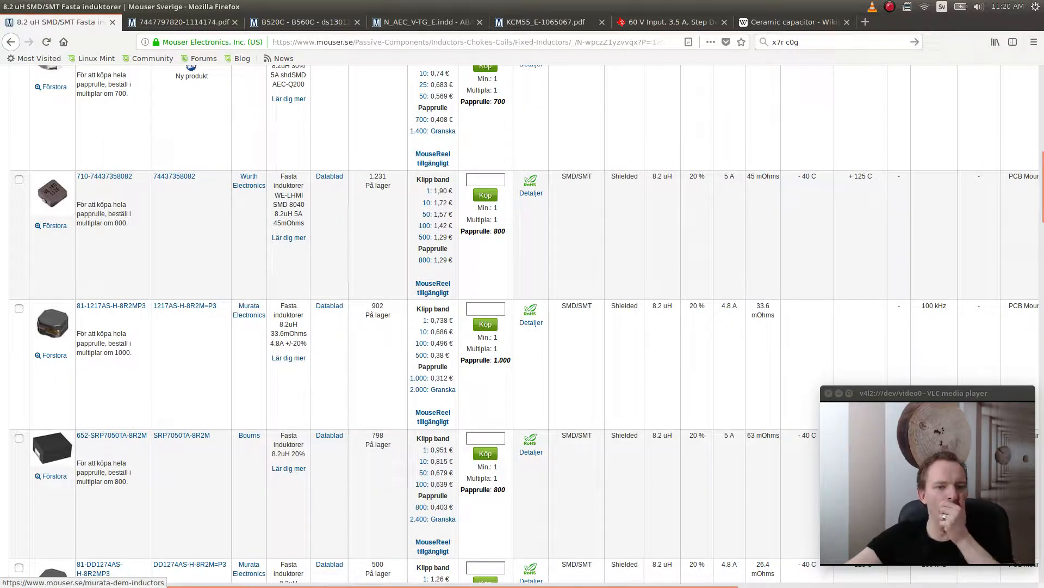
scroll(523, 327, "down", 9)
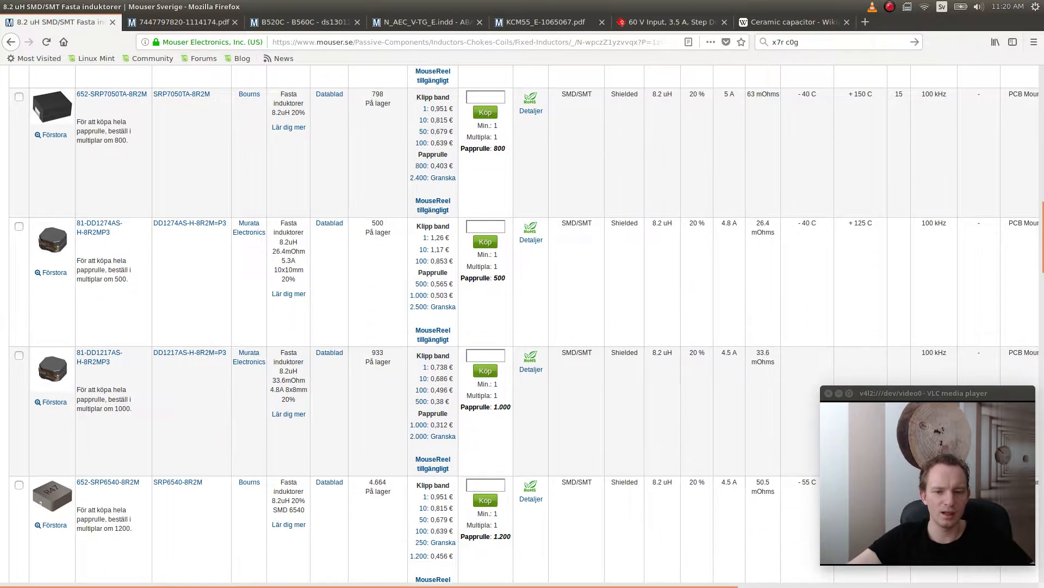
scroll(523, 327, "down", 3)
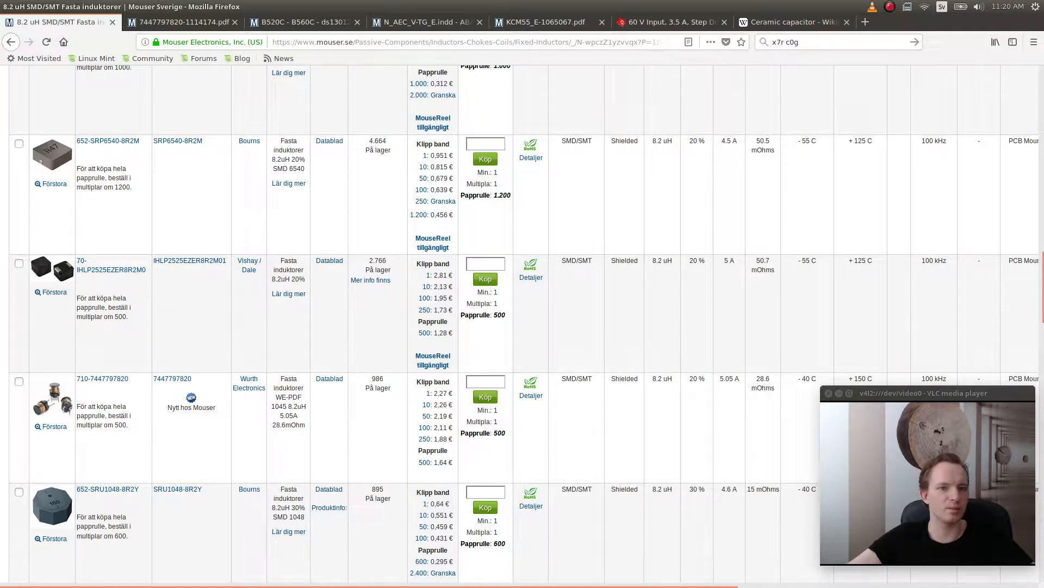
- Open the datasheet of the Bourns SRP6540-8R2M and review its electrical specifications, dimensions and recommended layout
left_click(330, 141)
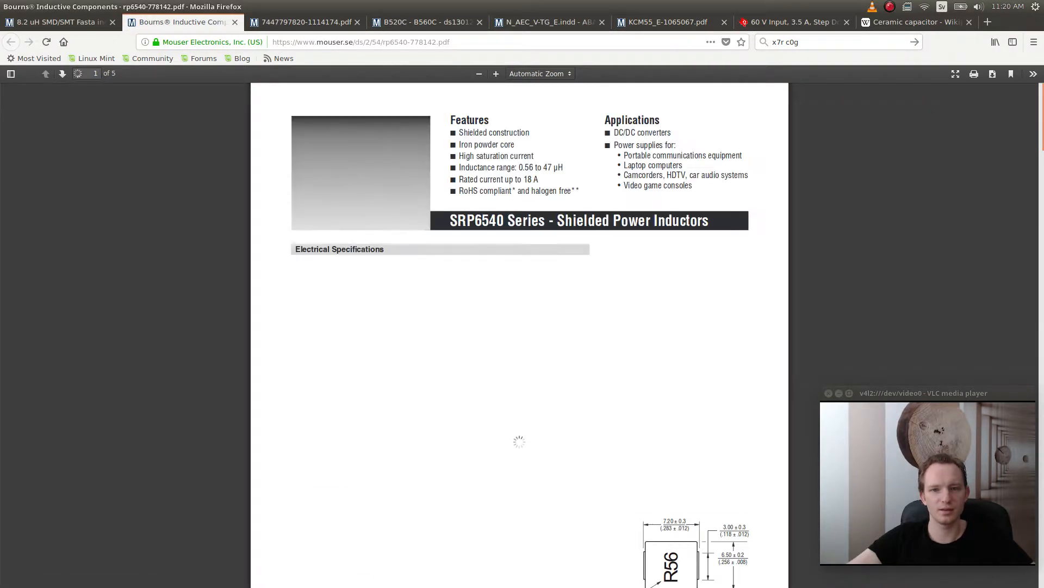
scroll(519, 335, "down", 5)
scroll(519, 335, "down", 5)
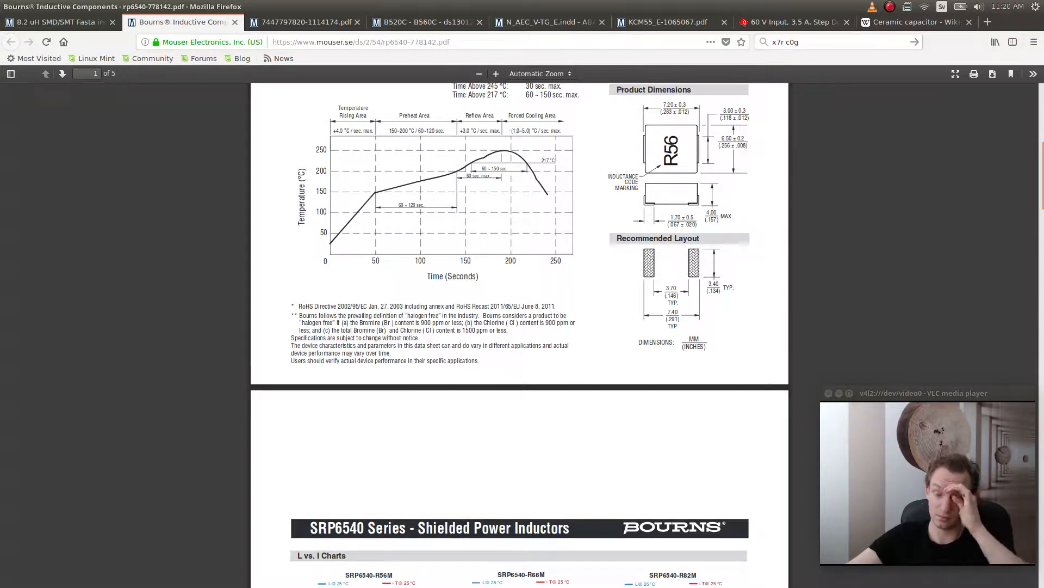
scroll(519, 335, "up", 8)
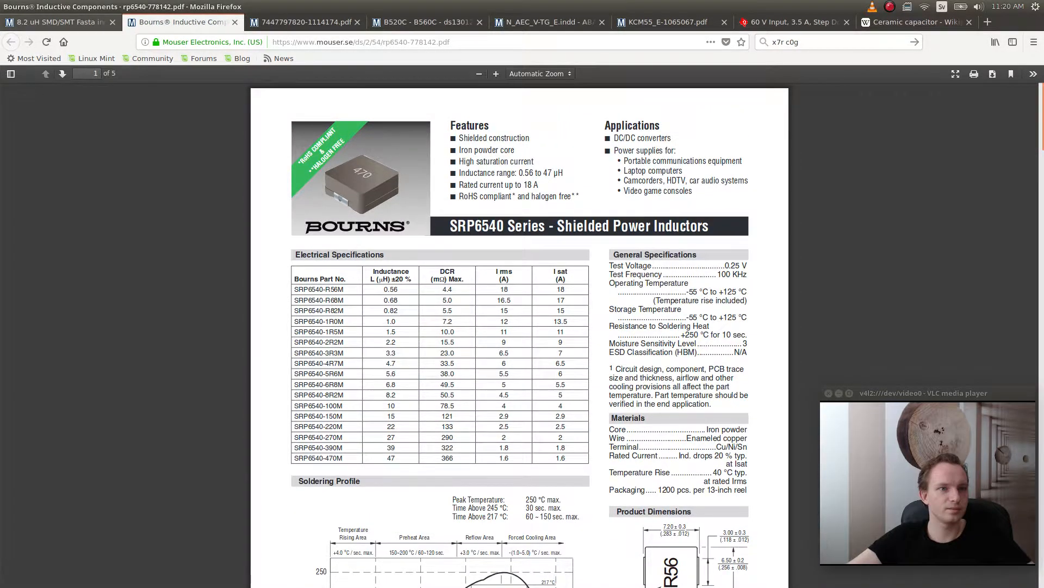
- Go back to the filtered inductor list and compare the remaining parts with the SRP6540-8R2M on price, shielding, current and resistance
left_click(55, 22)
scroll(523, 324, "down", 3)
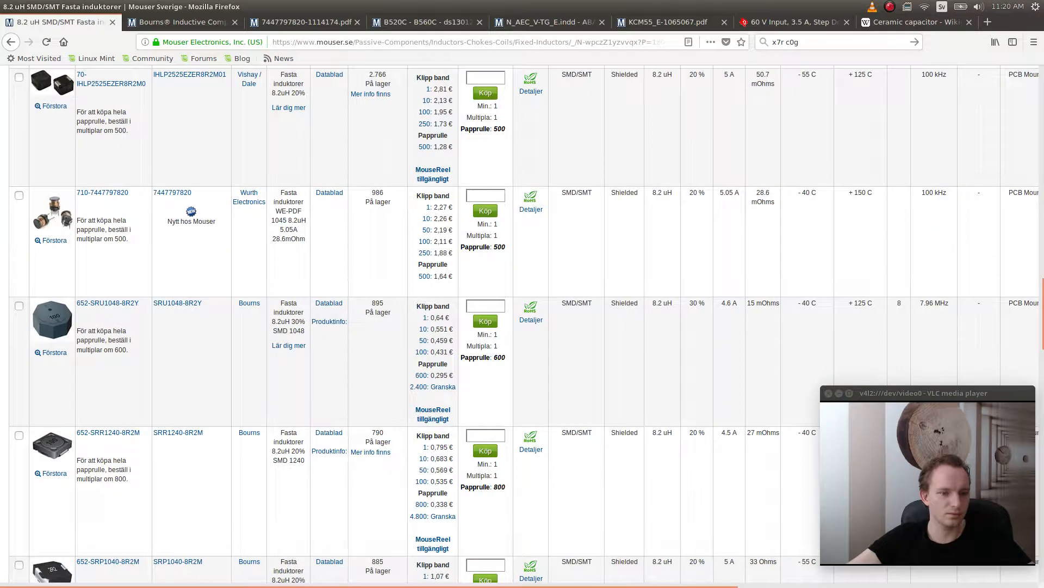
scroll(524, 325, "down", 1)
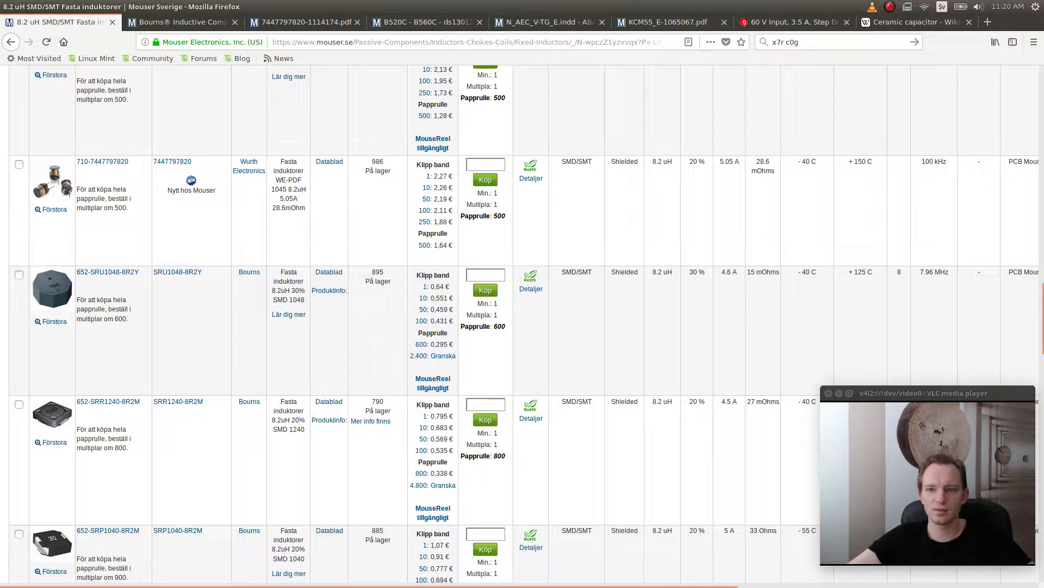
scroll(524, 325, "down", 3)
scroll(109, 412, "down", 5)
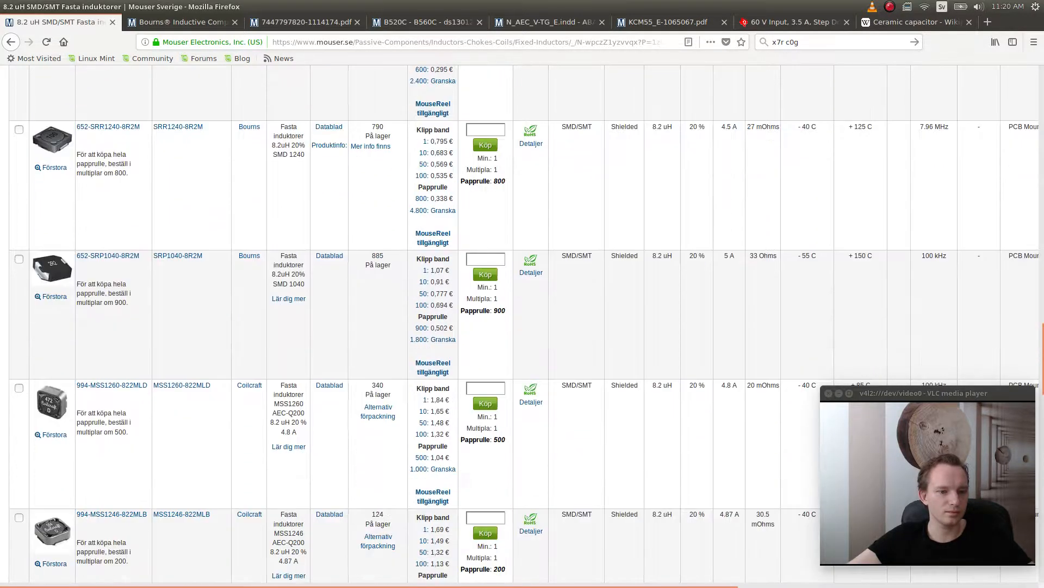
scroll(108, 411, "up", 3)
scroll(109, 411, "up", 5)
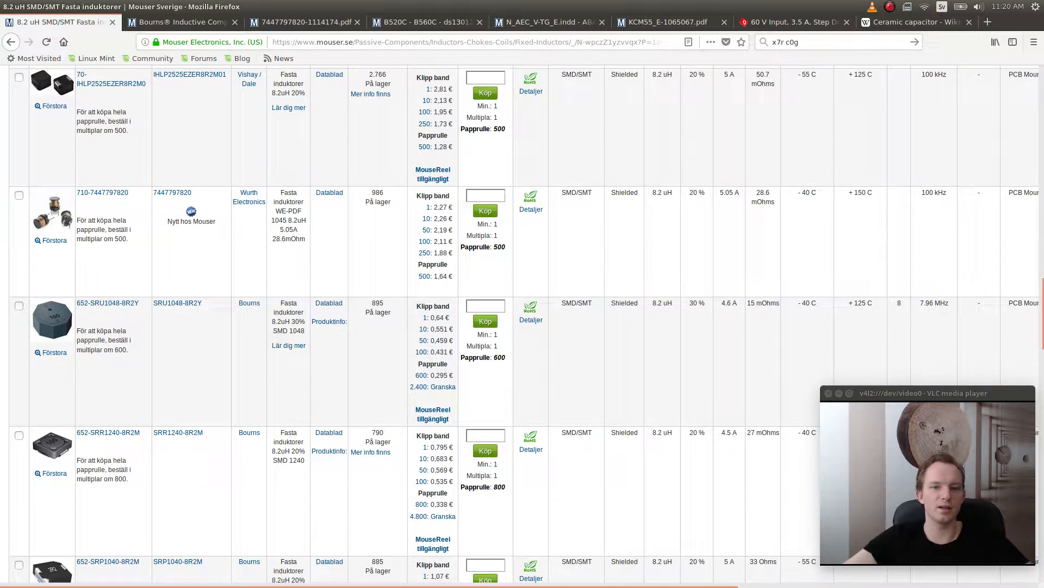
scroll(413, 326, "up", 3)
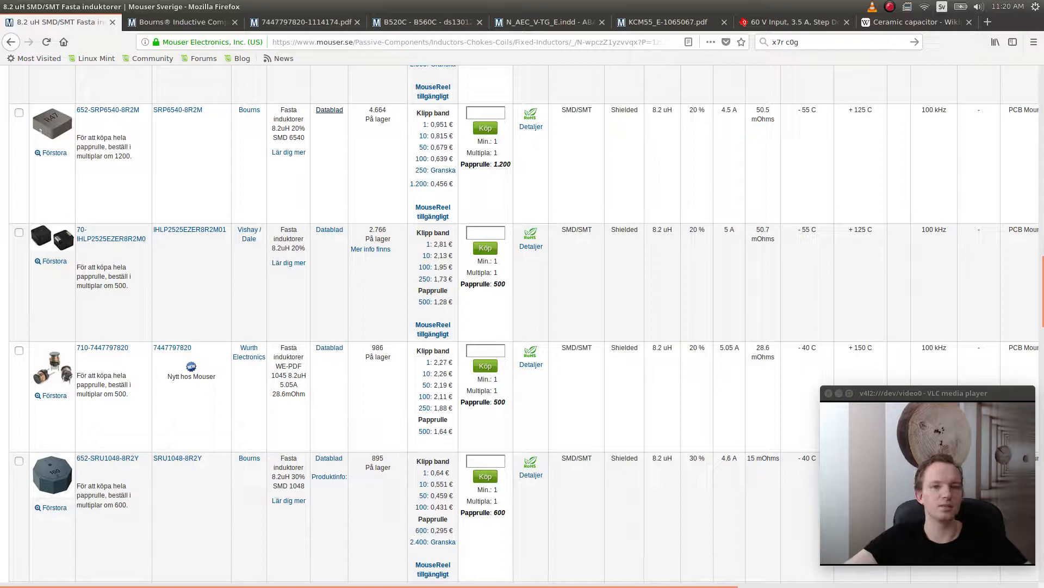
scroll(522, 324, "down", 10)
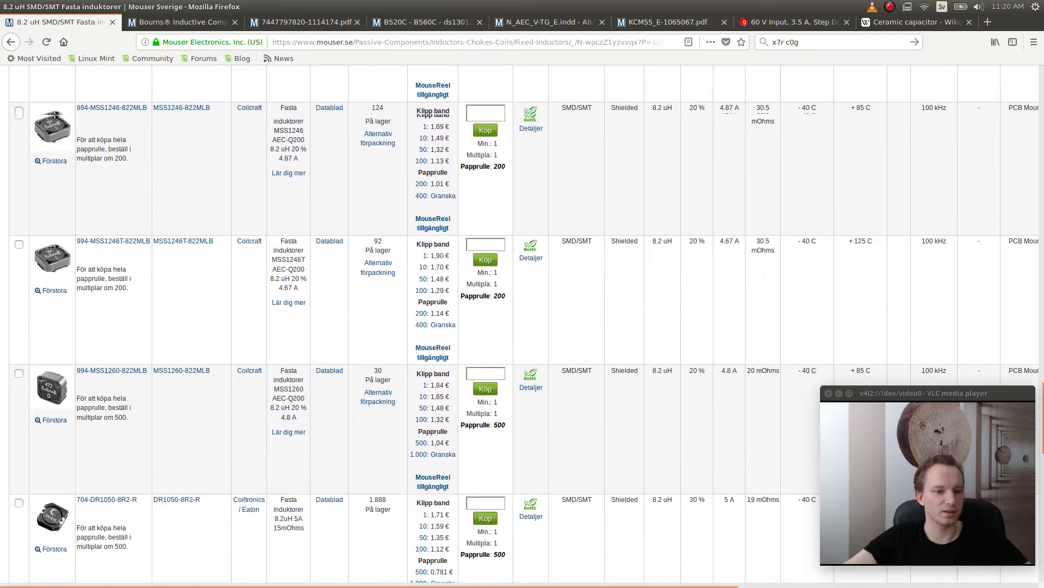
scroll(523, 324, "down", 10)
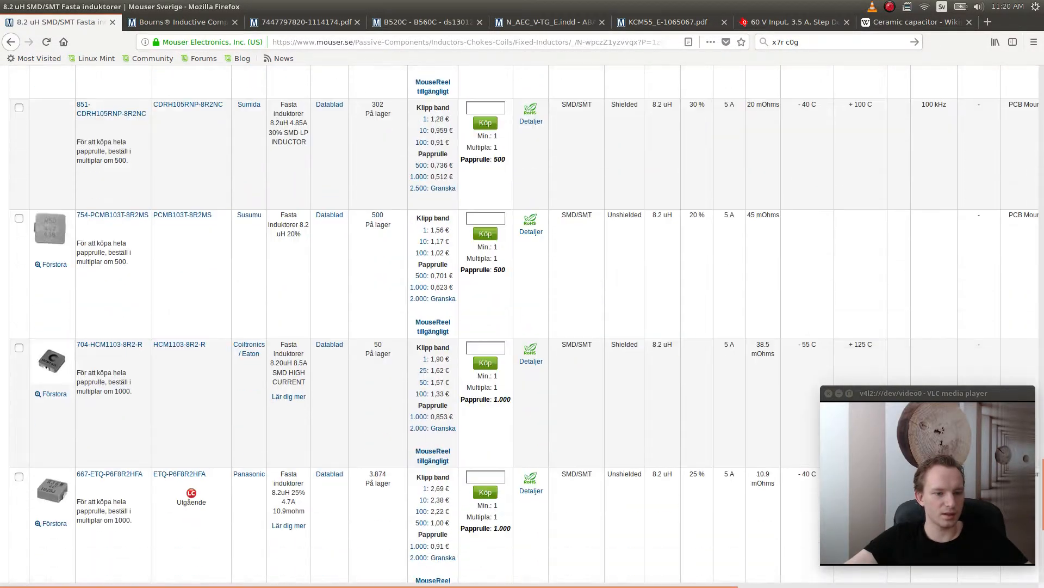
scroll(523, 323, "down", 1)
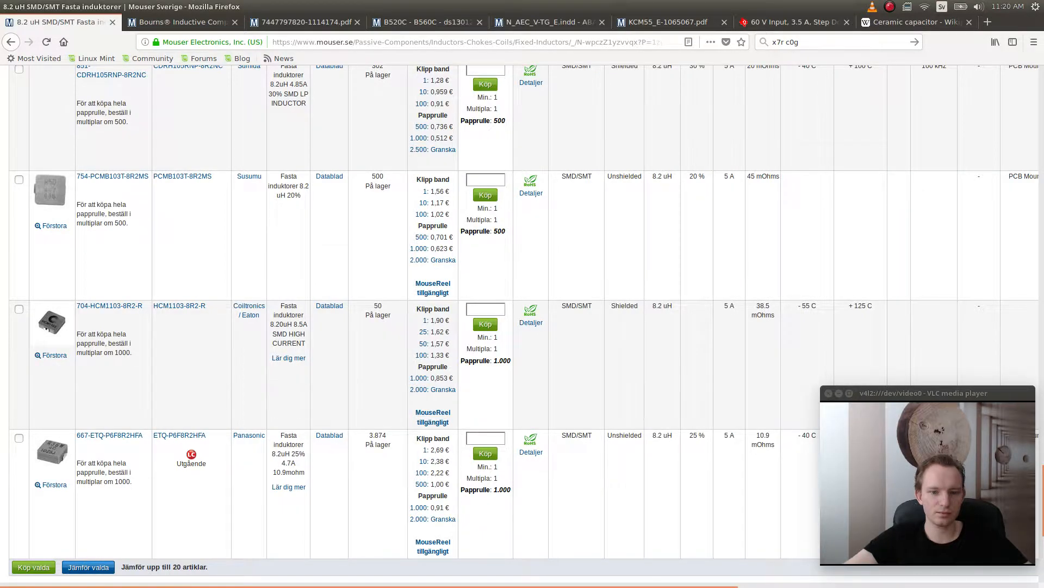
scroll(523, 324, "down", 3)
scroll(522, 324, "up", 9)
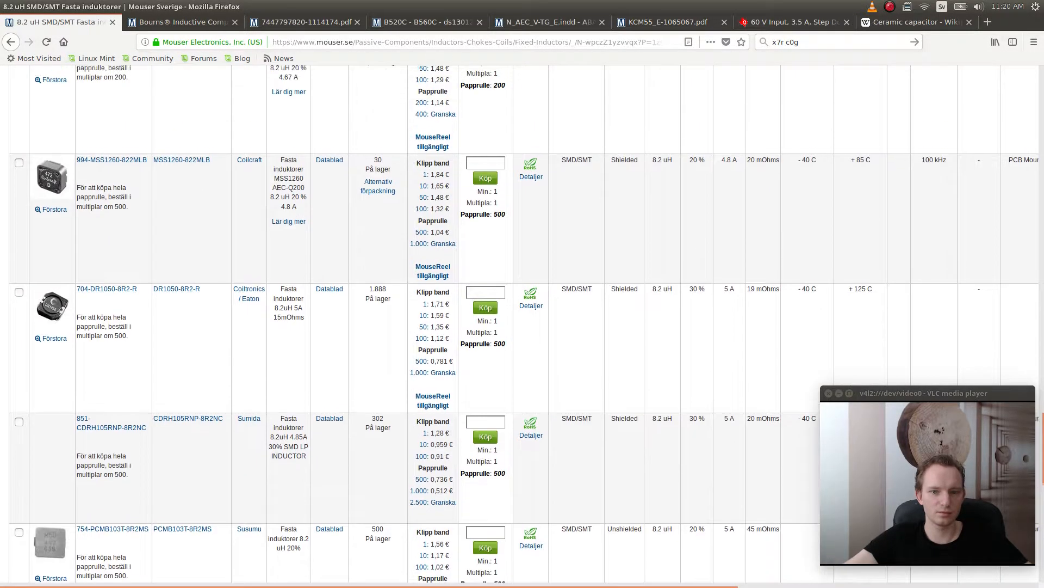
scroll(523, 324, "up", 8)
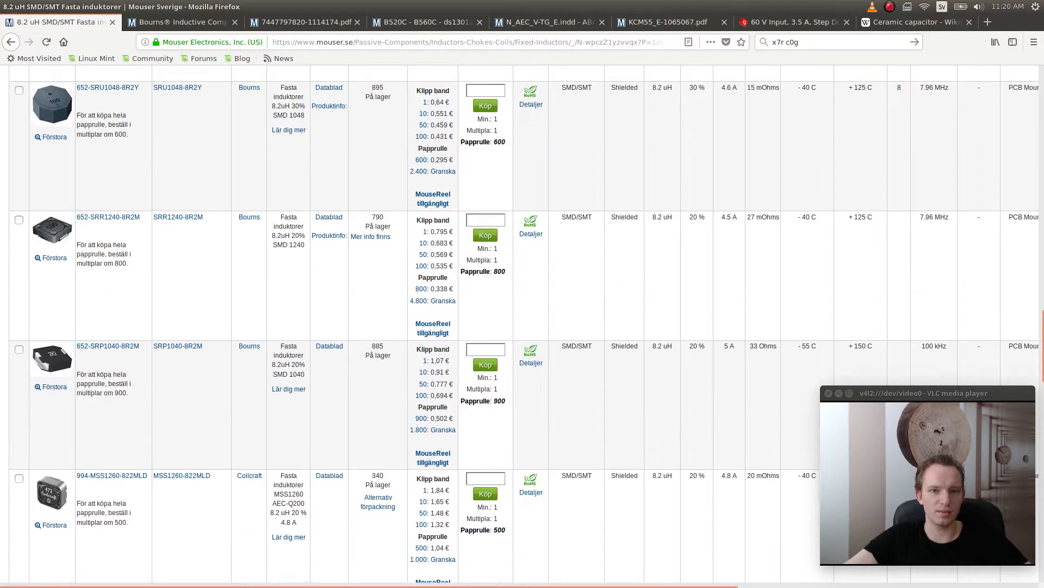
scroll(522, 324, "up", 10)
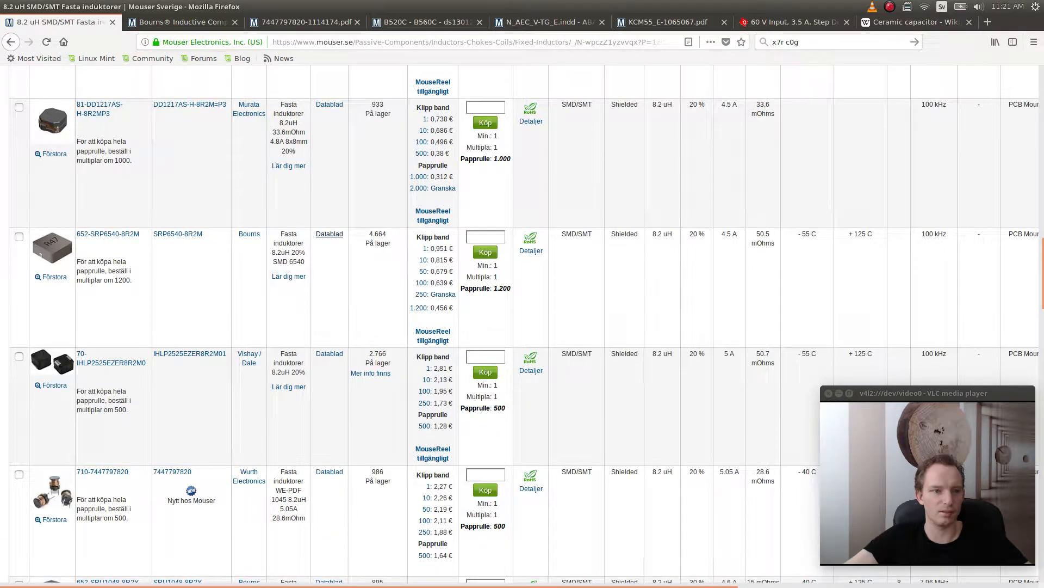
- Copy the manufacturer part number SRP6540-8R2M from the inductor list and check the part's package dimensions and series
left_click_drag(205, 234, 153, 234)
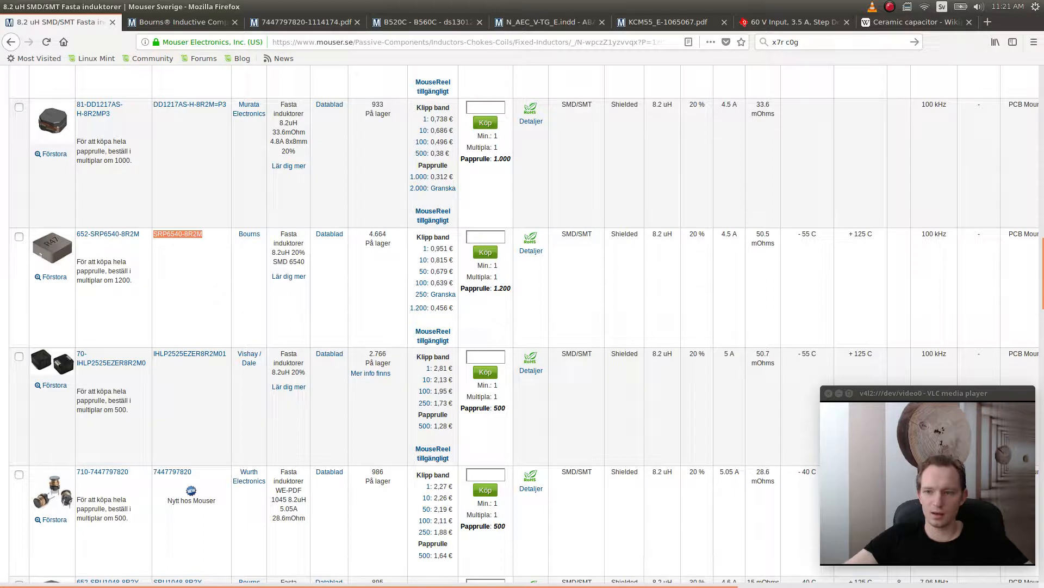
scroll(521, 327, "right", 5)
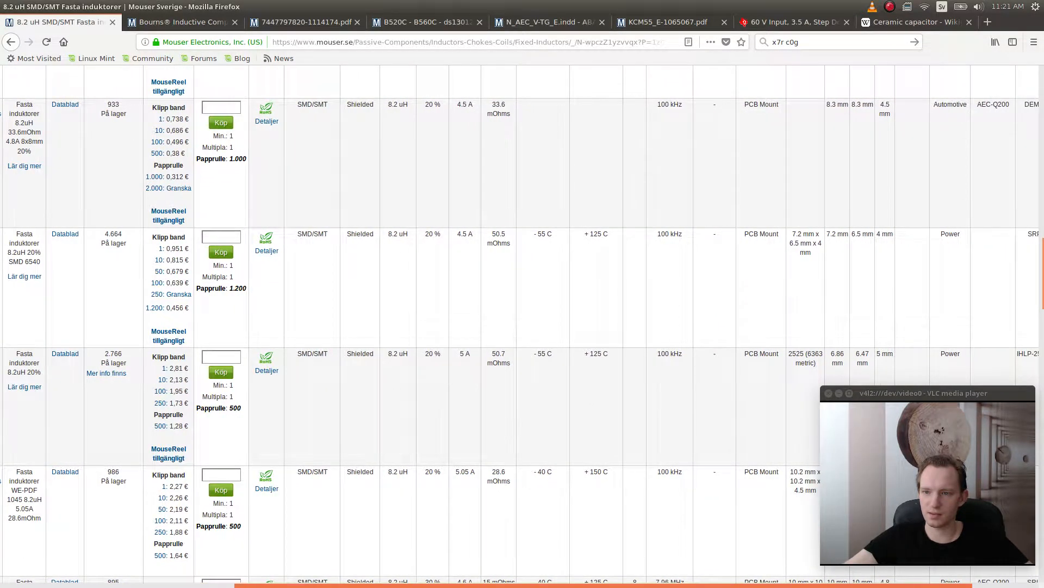
scroll(521, 327, "right", 2)
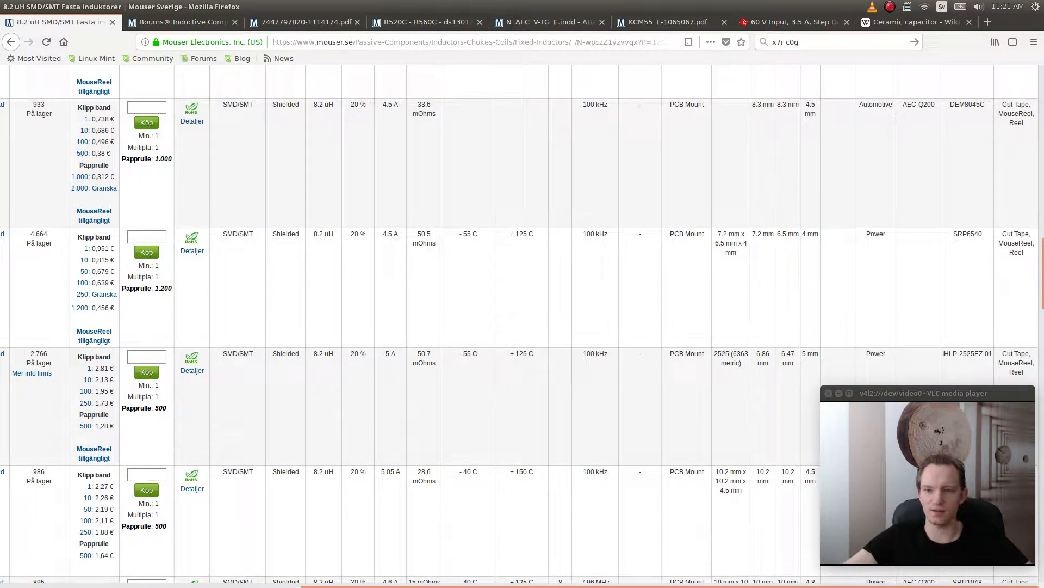
scroll(520, 326, "left", 7)
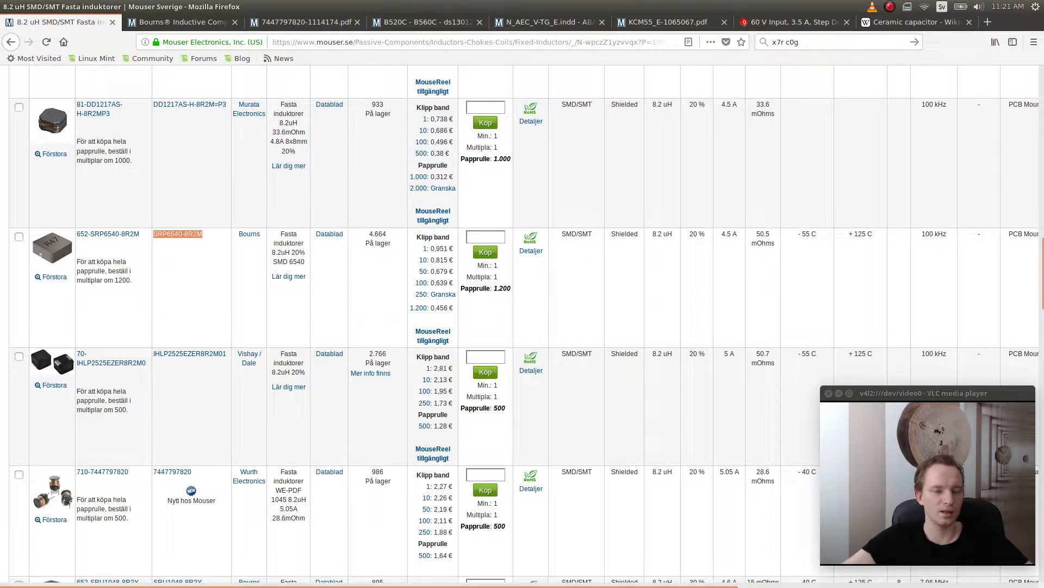
- Switch to the bom-list.ods spreadsheet in LibreOffice Calc and add the section heading "Inductor" in cell A13
key("alt+Tab")
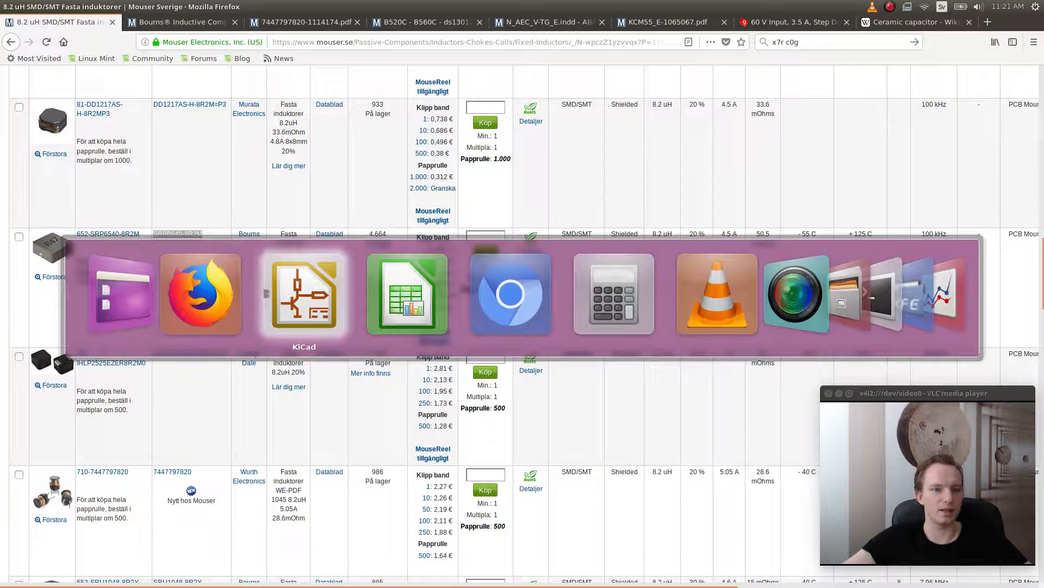
key("alt+Tab")
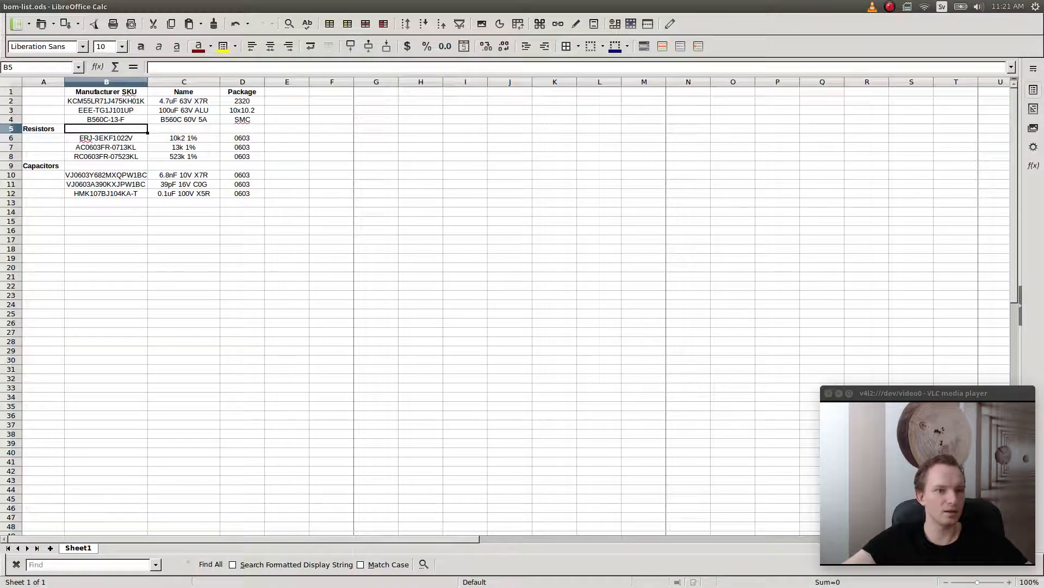
left_click(44, 203)
type("Inducto")
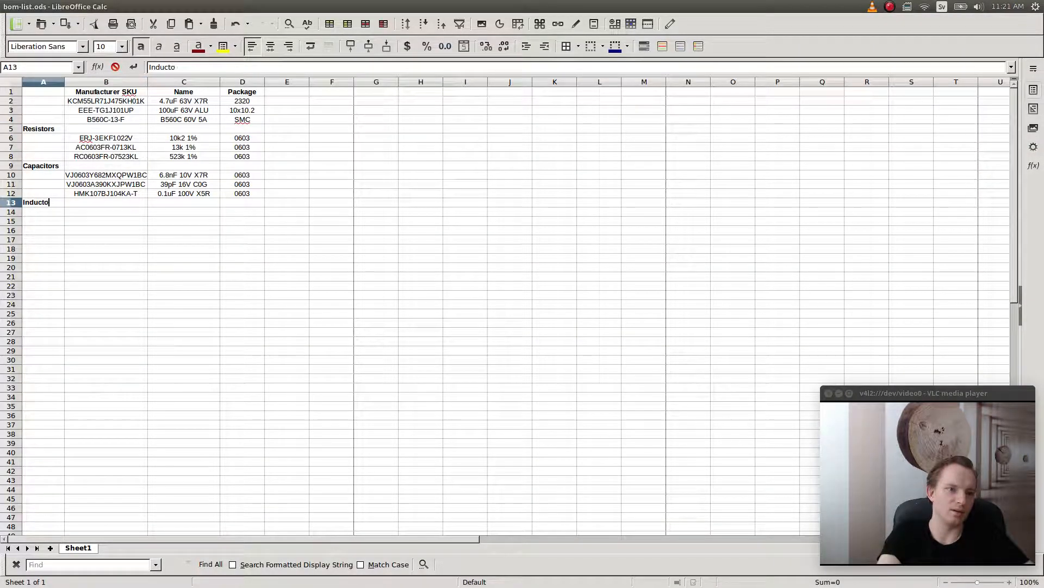
type("r")
key("Tab")
- Enter SRP6540-8R2M as the inductor's manufacturer SKU in cell B14
key("Down")
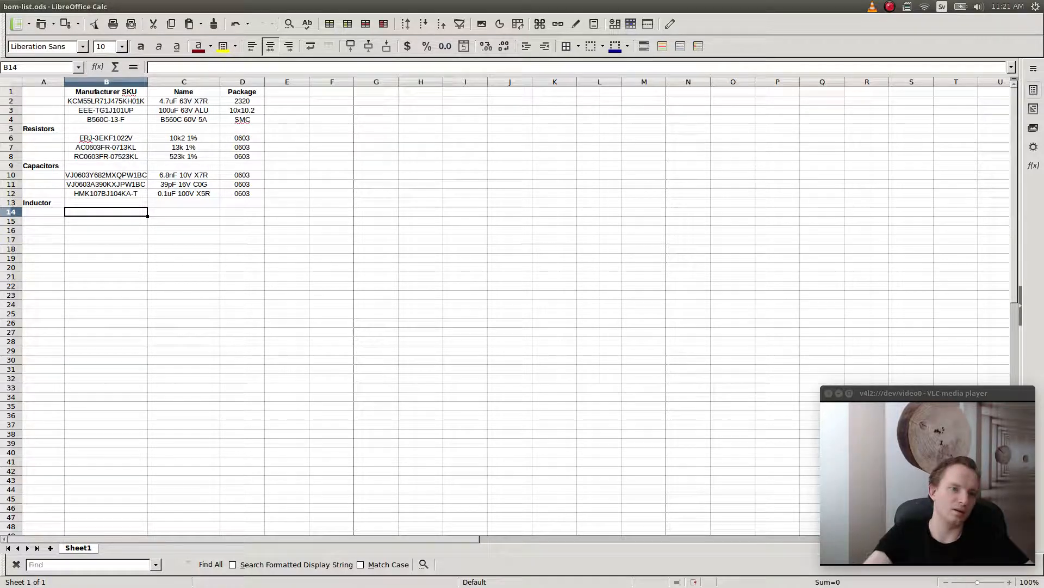
left_click(321, 67)
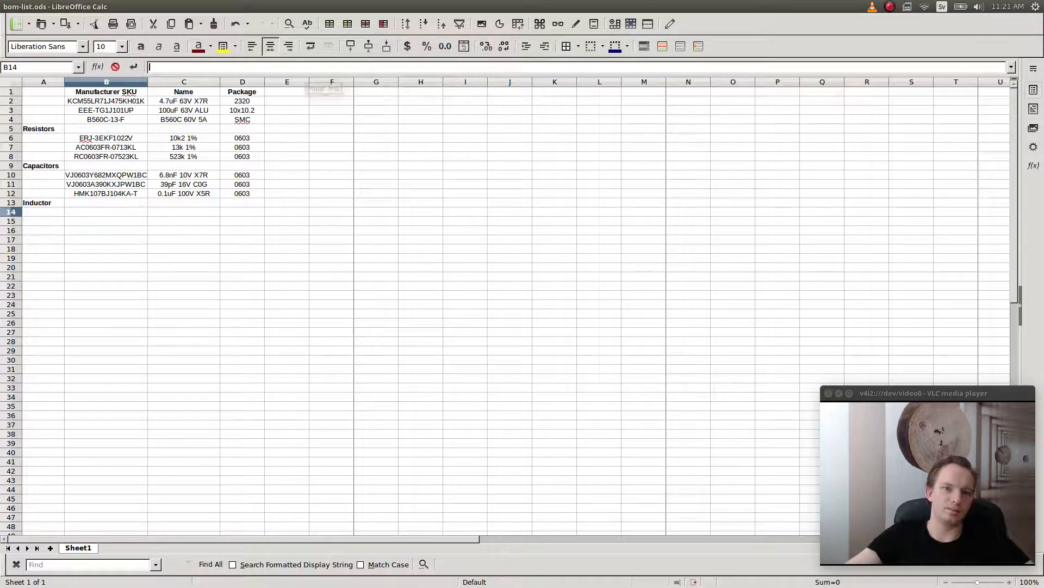
type("SRP6540-8R2M")
key("Tab")
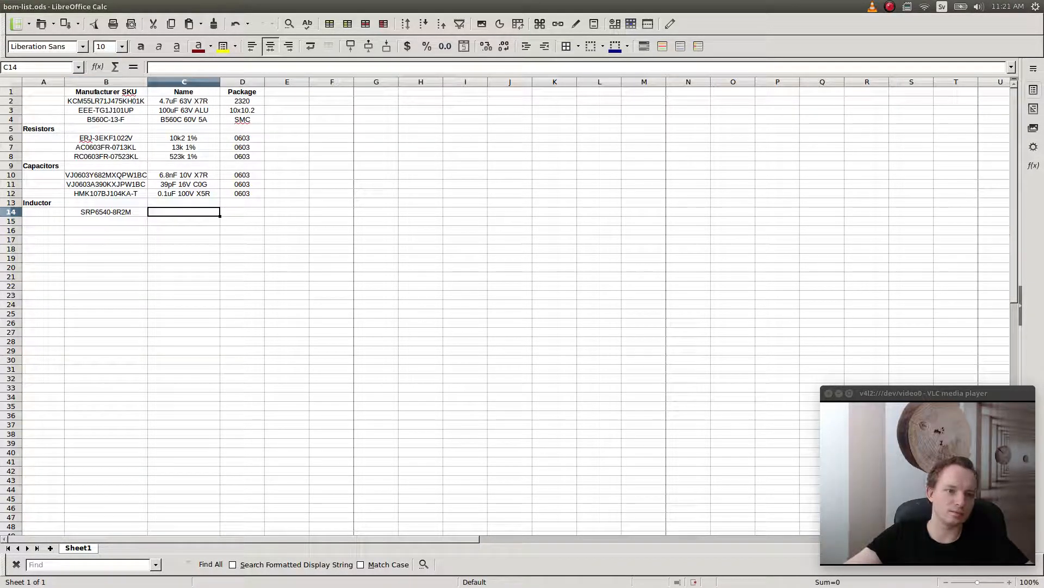
- Enter "8.2uH 4.5A" as the inductor's name in cell C14
type("8.2u")
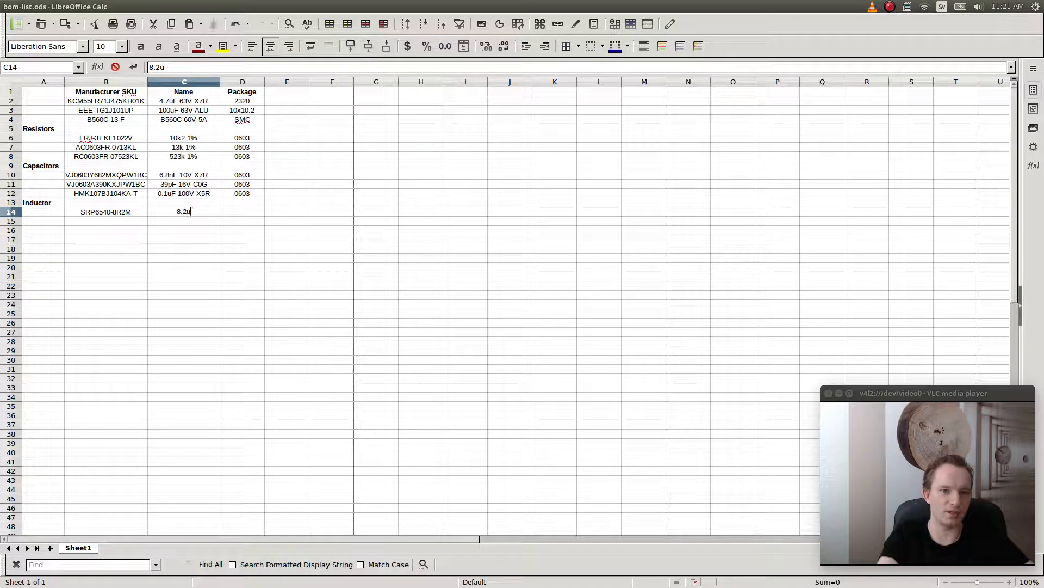
type("H ")
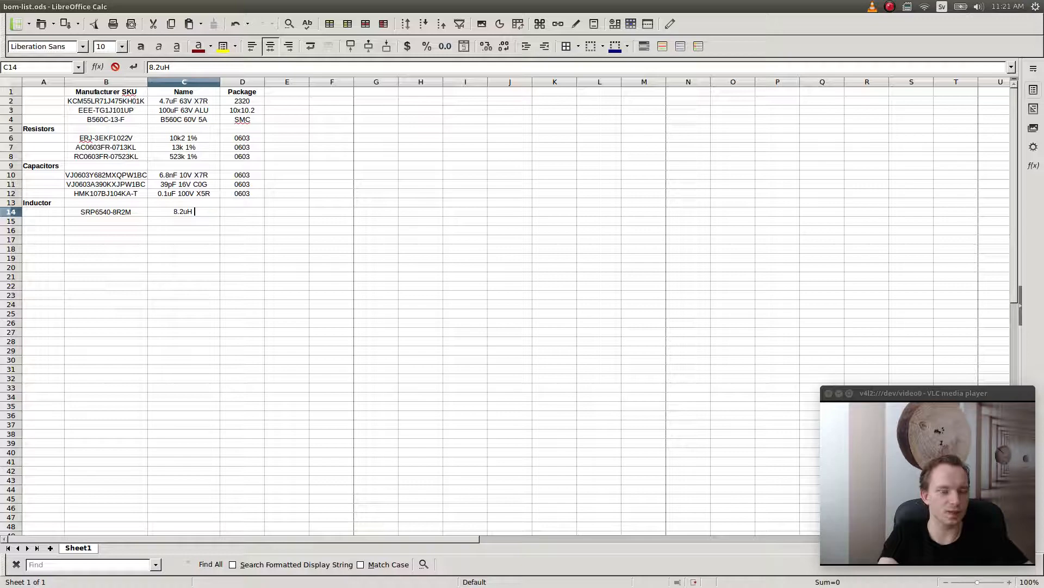
type("4.5A")
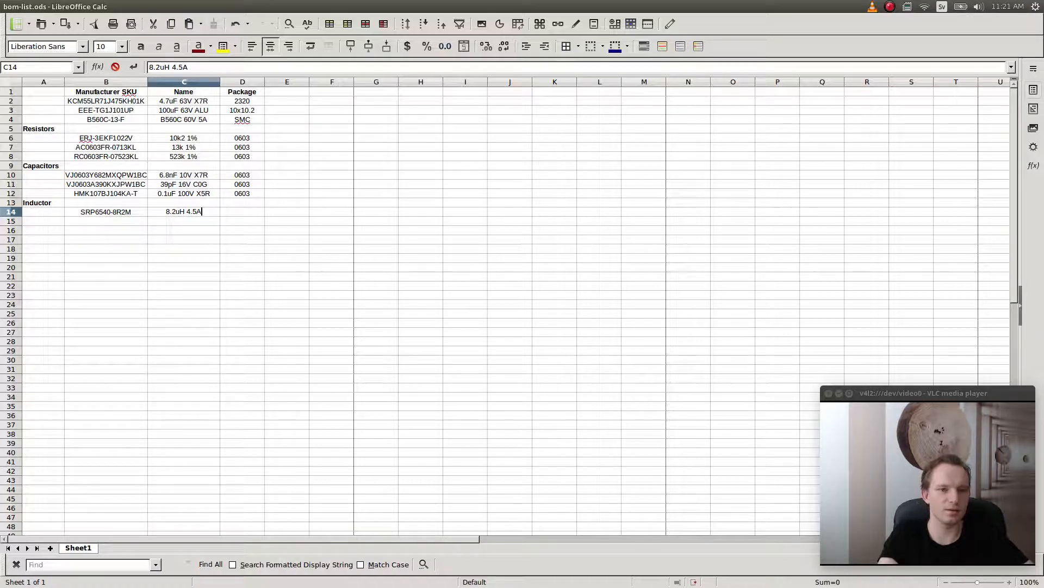
key("Tab")
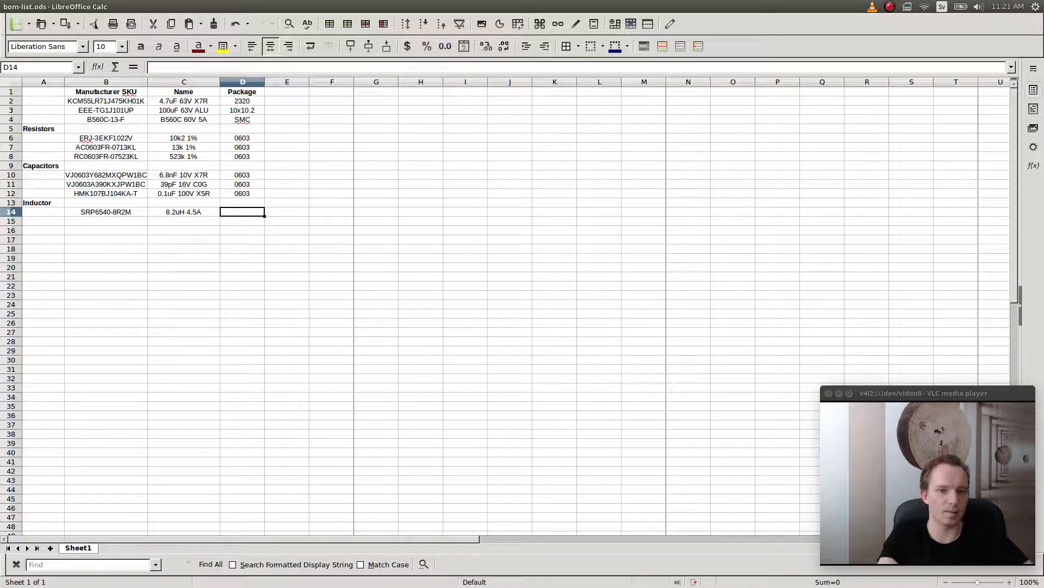
- Check the SRP6540-8R2M's package size in the Mouser list in Firefox and enter 6540 as its package in cell D14 of the BOM
key("alt+Tab")
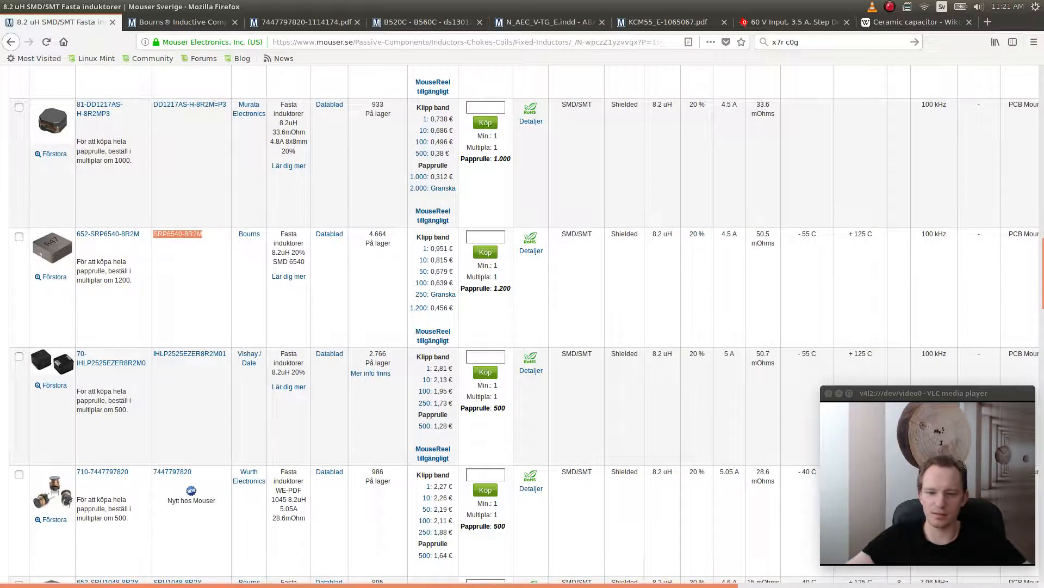
scroll(523, 326, "right", 3)
scroll(522, 327, "right", 2)
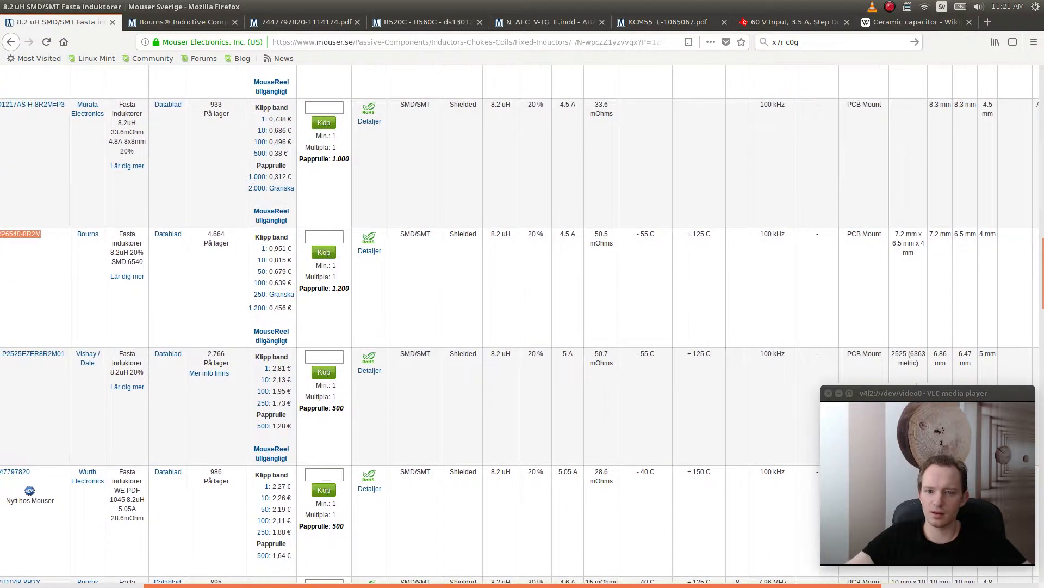
scroll(522, 326, "left", 2)
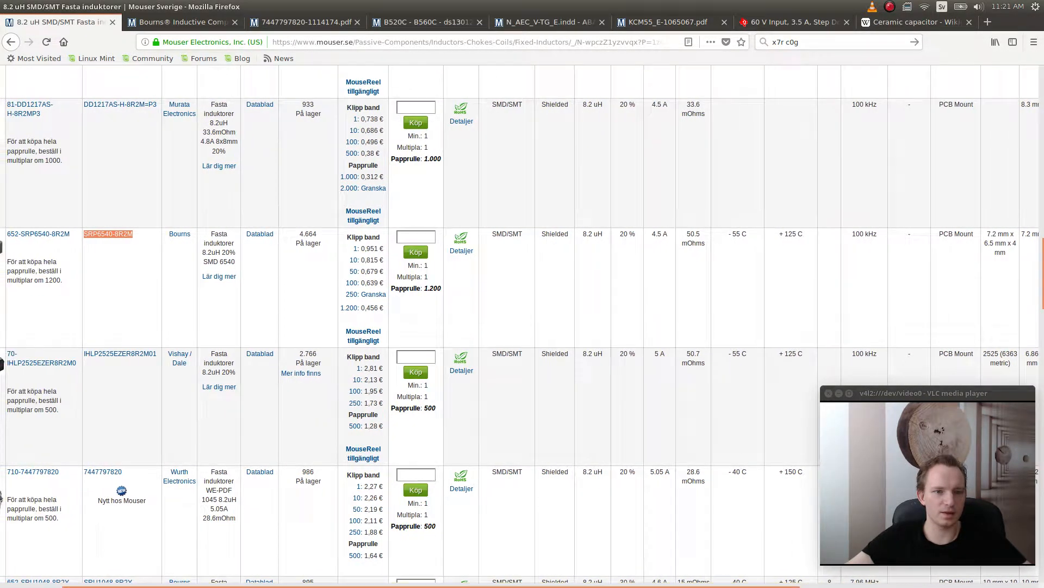
key("alt+Tab")
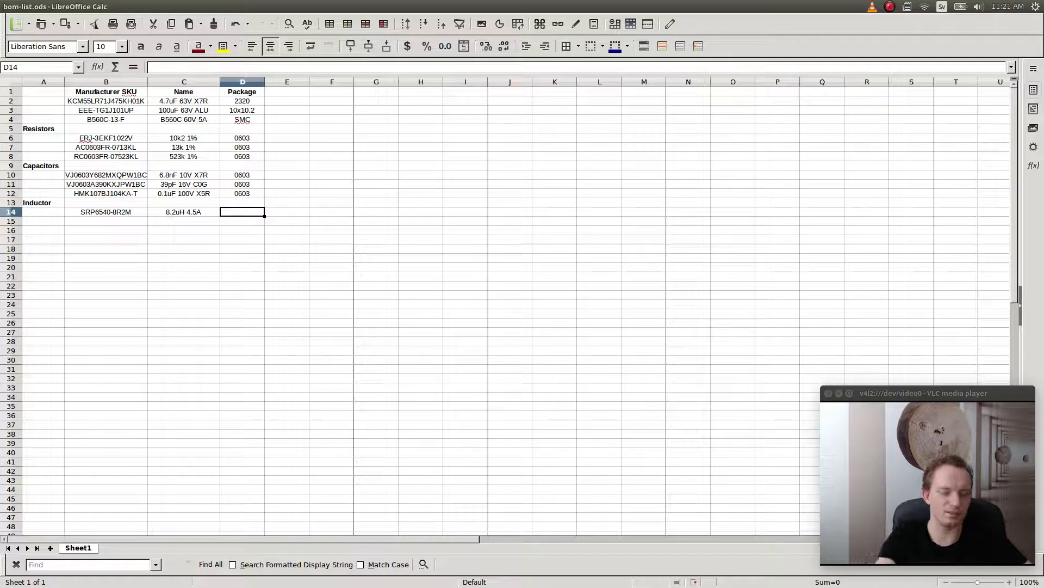
type("6540")
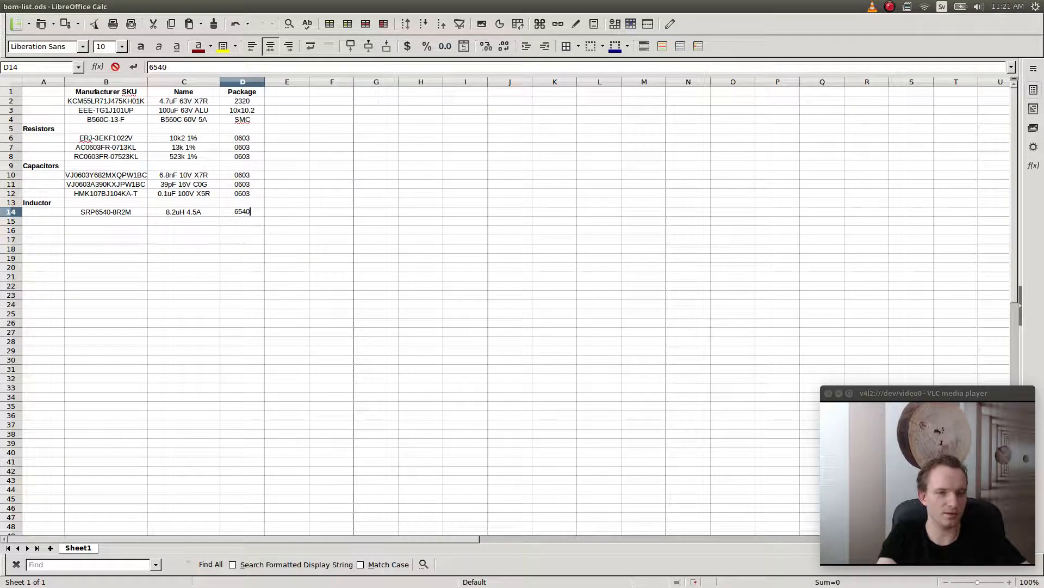
key("Return")
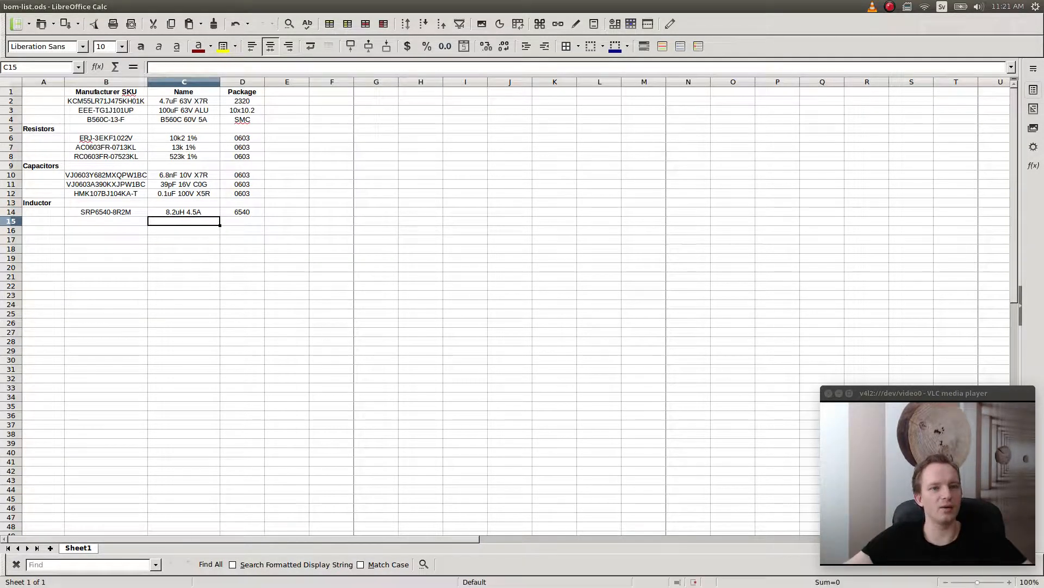
- Switch back to the Mouser inductor list in Firefox and look over the parts listed before the SRP6540-8R2M
key("alt+Tab")
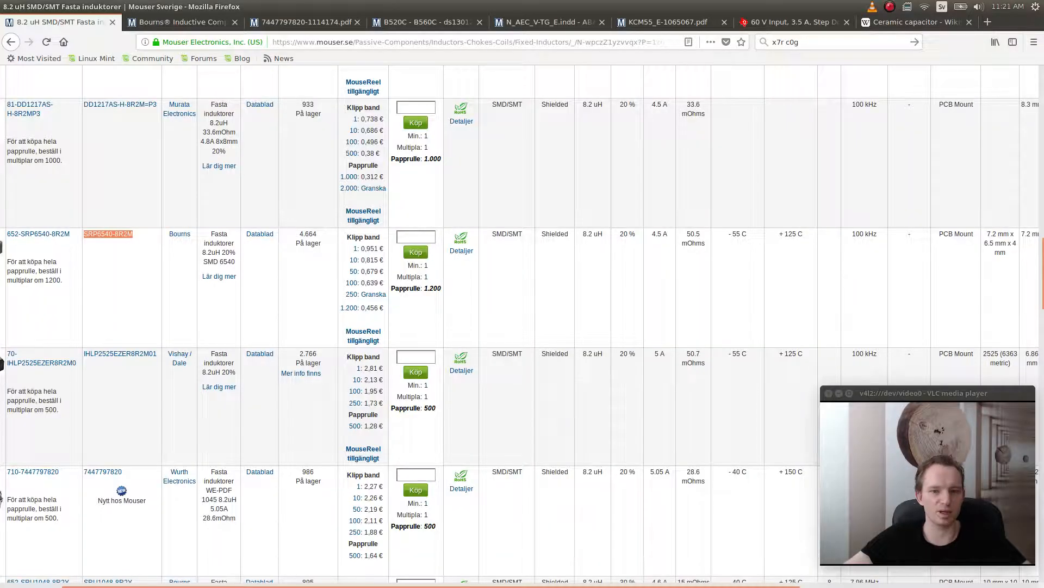
left_click_drag(125, 586, 62, 585)
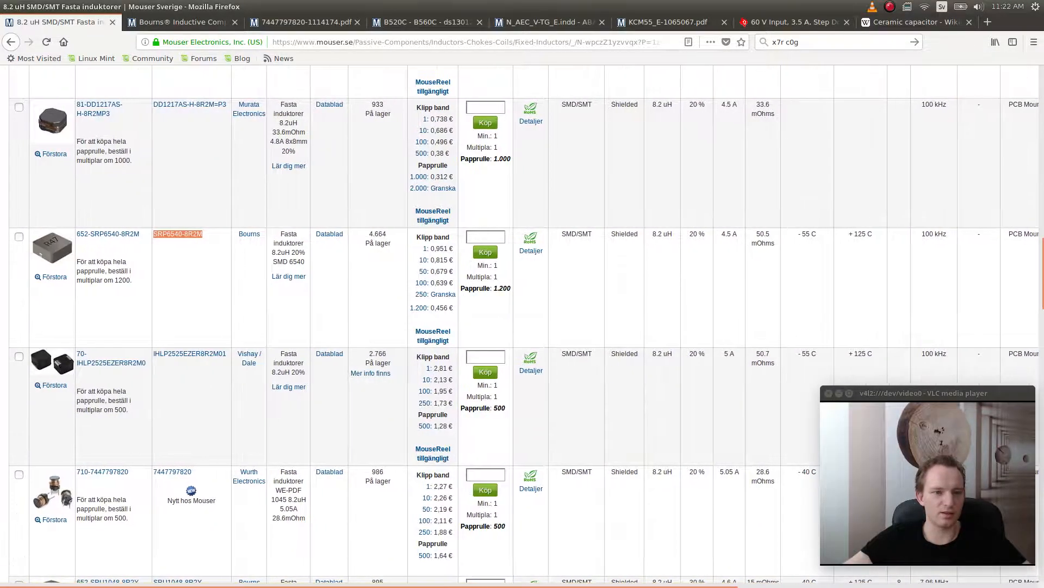
scroll(523, 327, "up", 3)
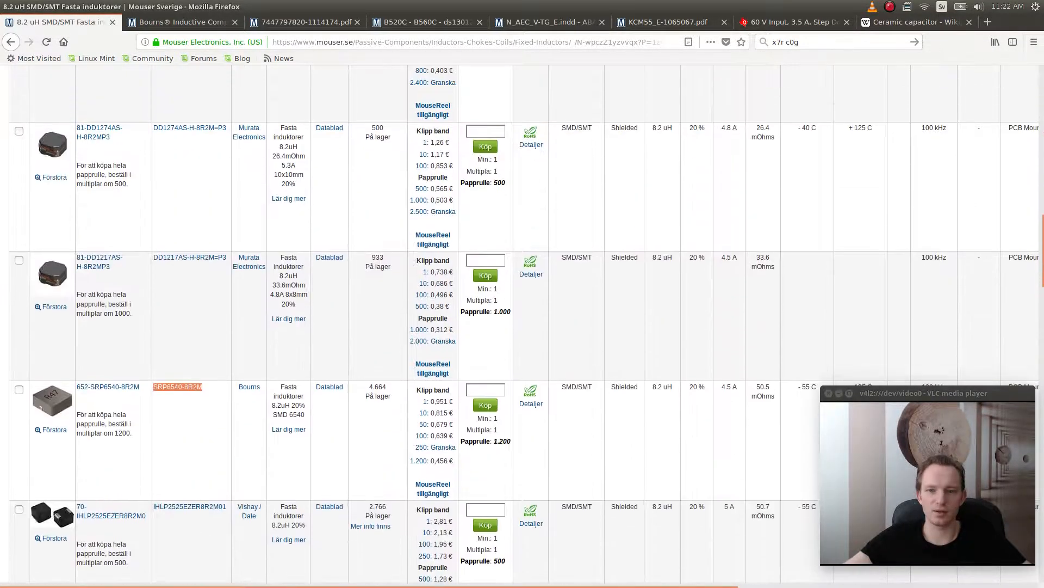
scroll(522, 327, "up", 6)
key("alt+Tab")
key("alt+Tab")
key("alt+Tab")
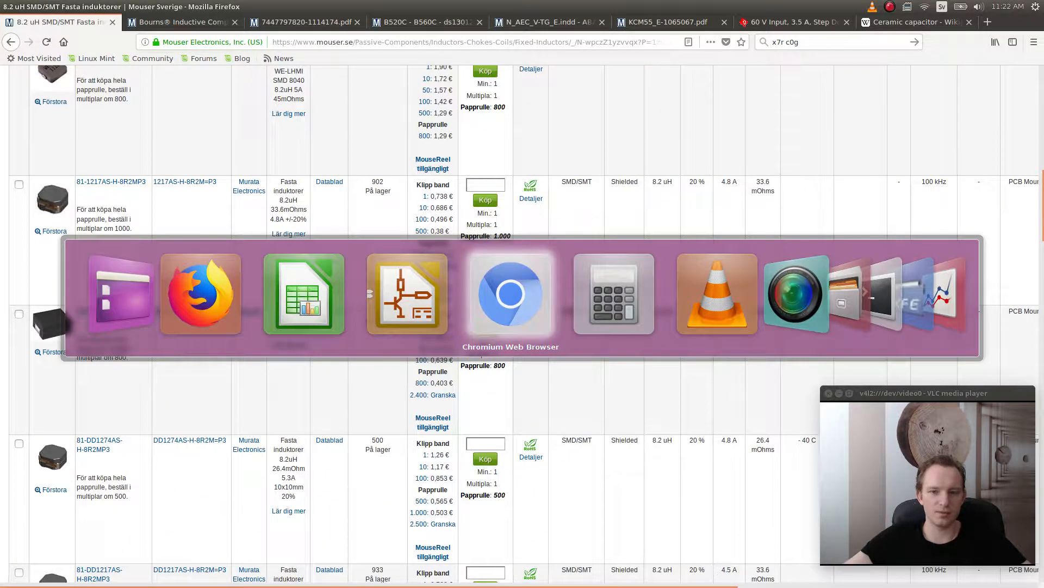
key("alt+shift+Tab")
key("alt+shift+Tab")
key("alt+shift+Tab")
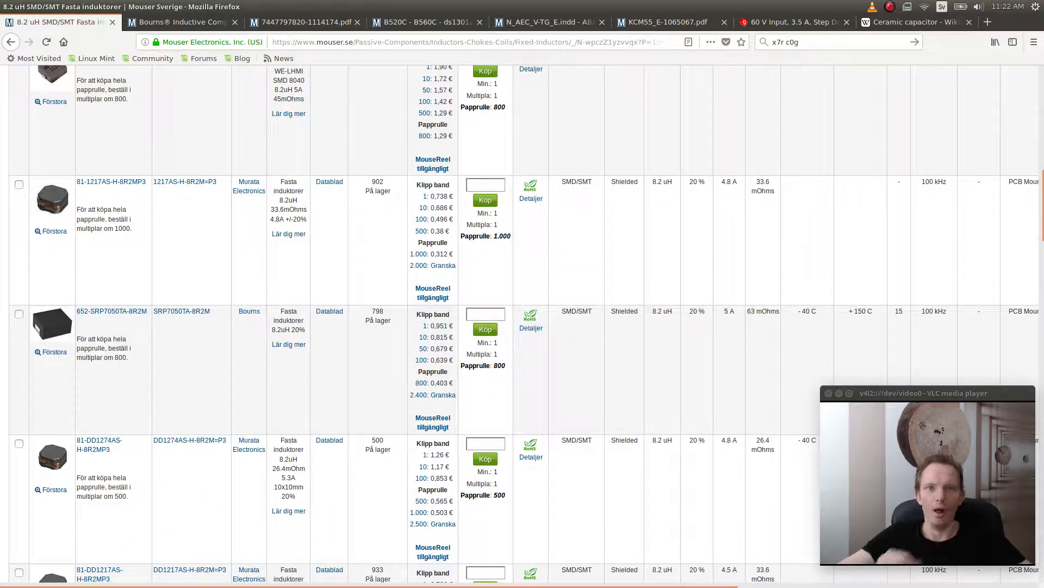
key("alt")
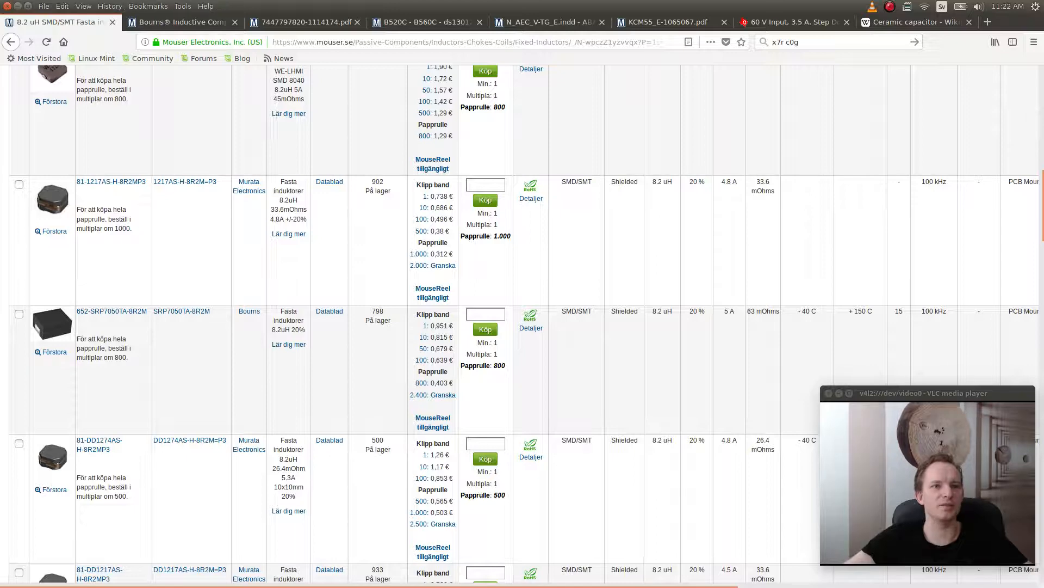
key("ctrl+Tab")
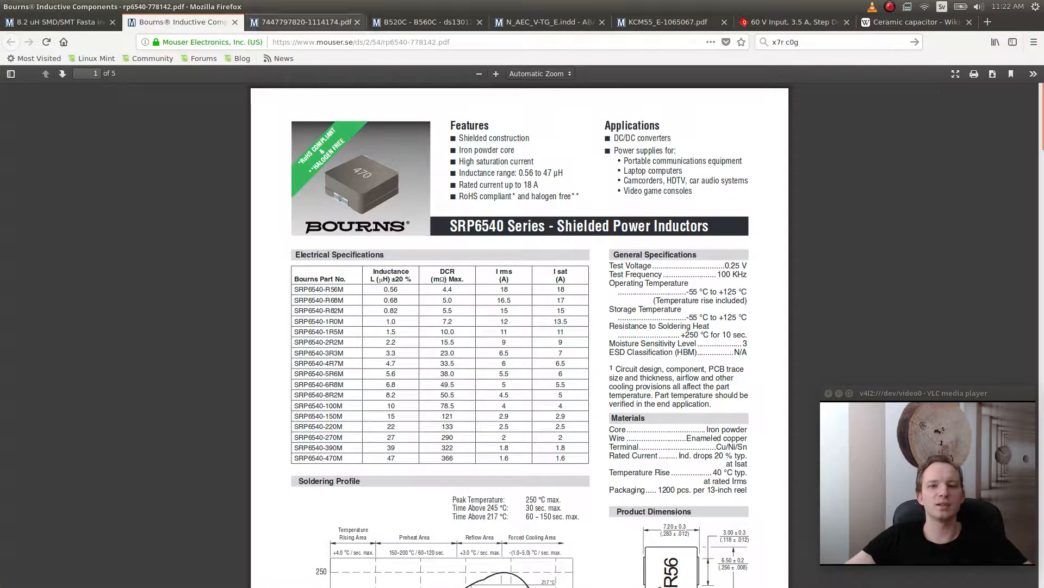
key("ctrl+Tab")
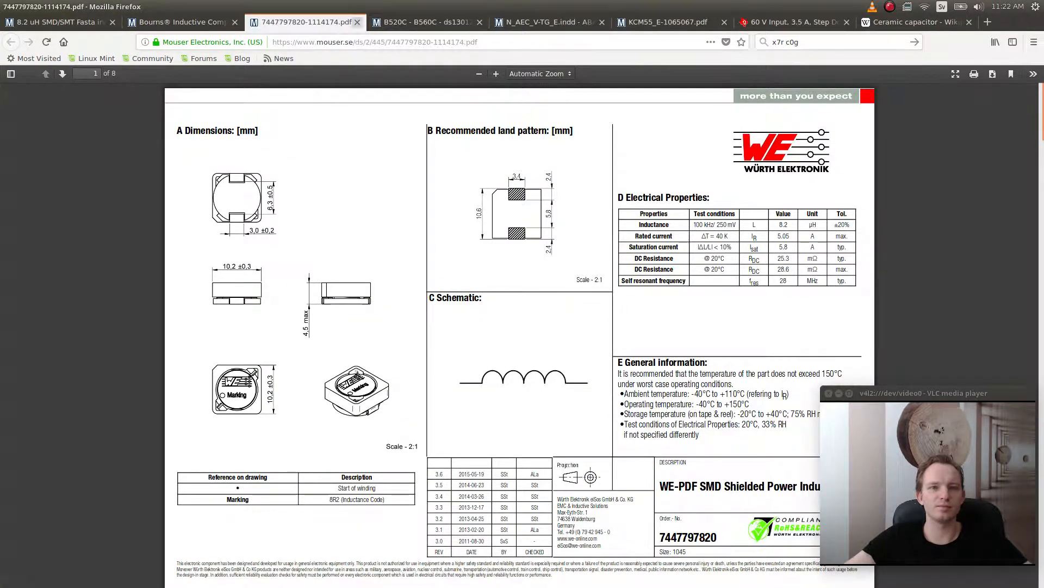
left_click(358, 23)
left_click(235, 22)
- Go to the TPS54360 datasheet and open section 8.1 Application Information to view the typical application schematic
key("ctrl+Tab")
key("ctrl+Tab")
key("ctrl+Tab")
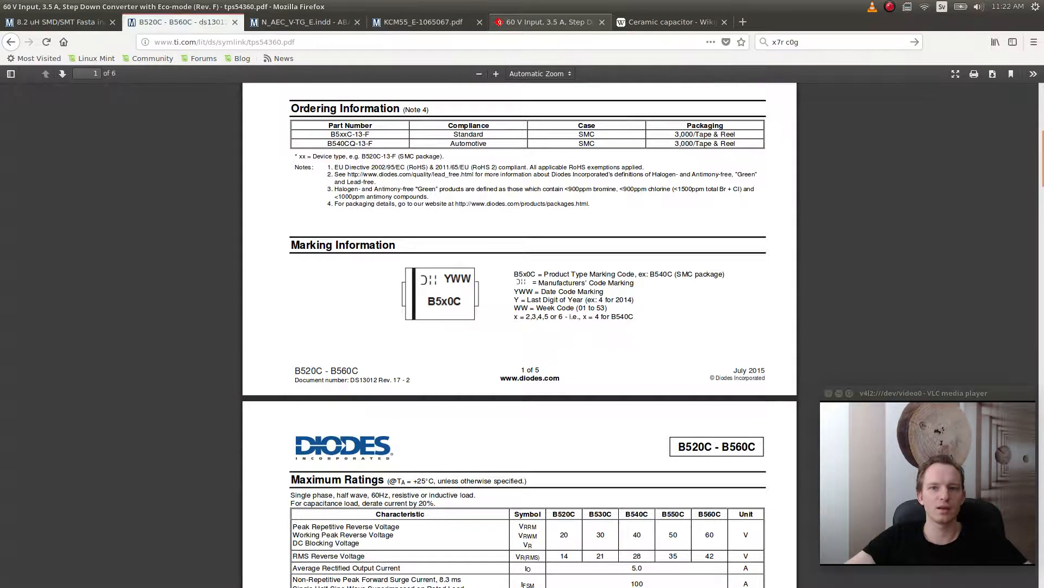
scroll(573, 326, "down", 4)
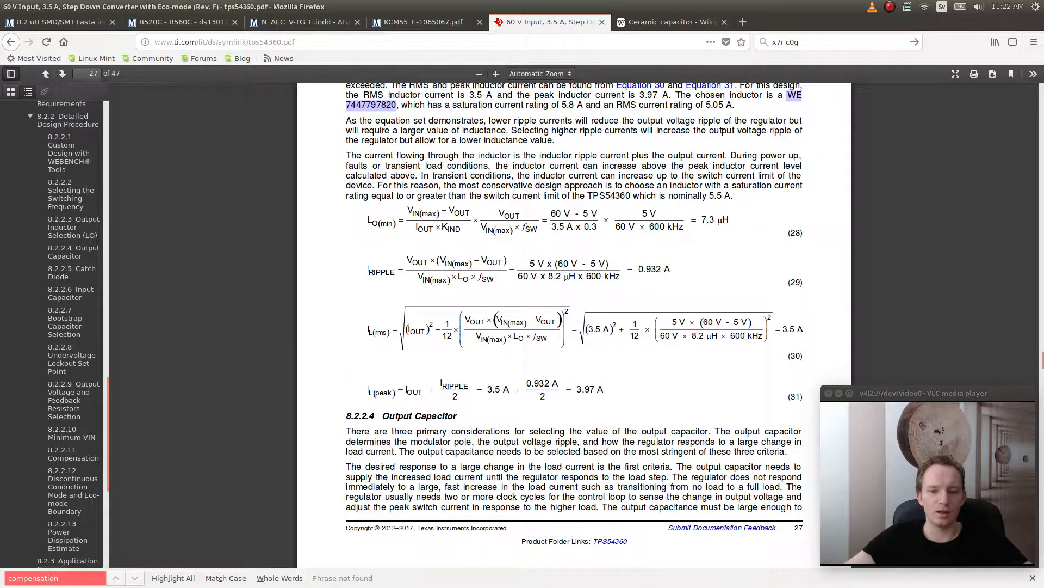
scroll(70, 316, "up", 4)
left_click(53, 181)
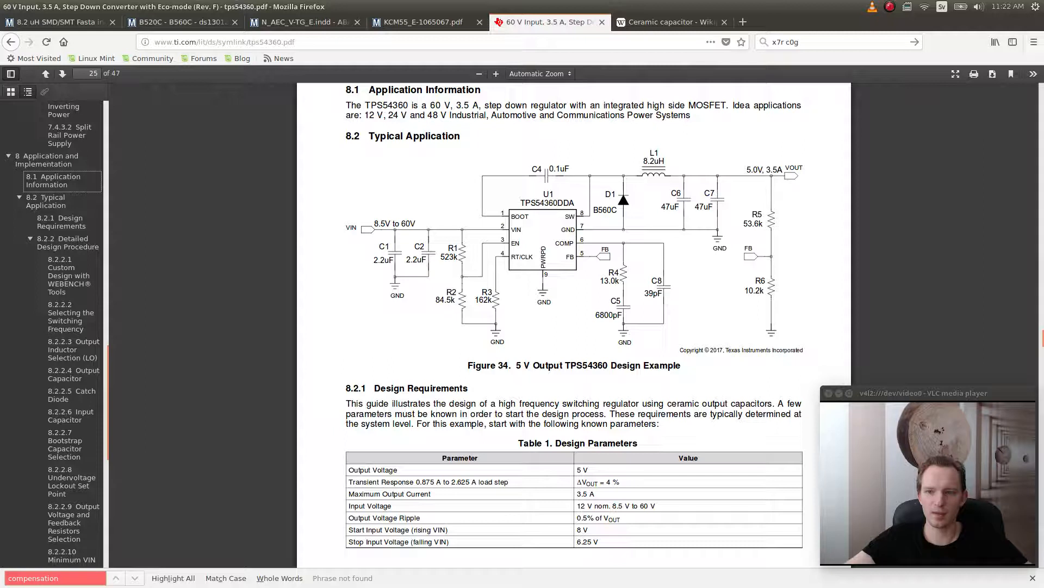
- Look at datasheet section 8.2.2.10 Minimum VIN and go on to section 8.2.2.4 Output Capacitor
scroll(60, 326, "down", 7)
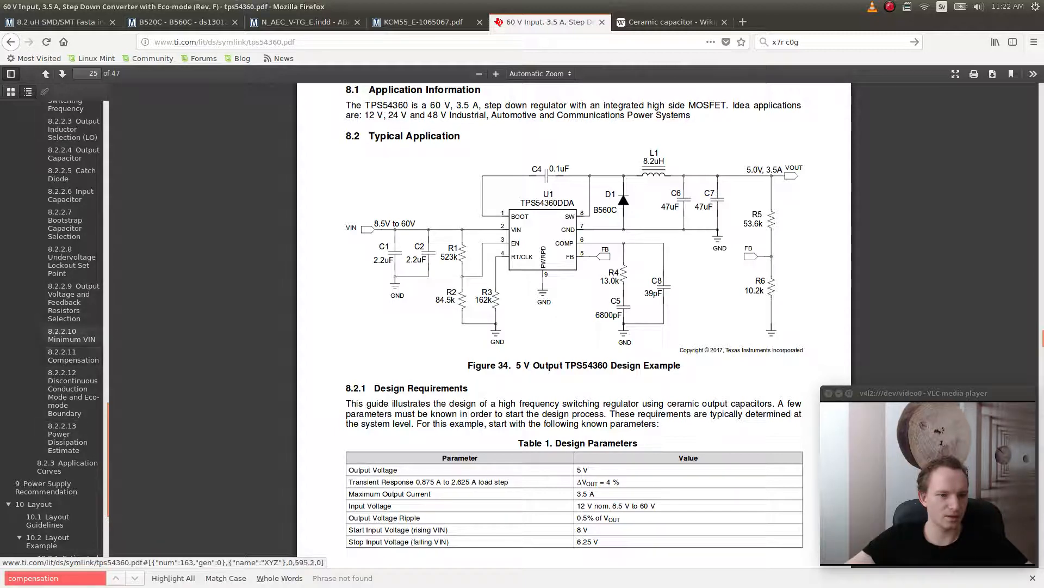
left_click(71, 334)
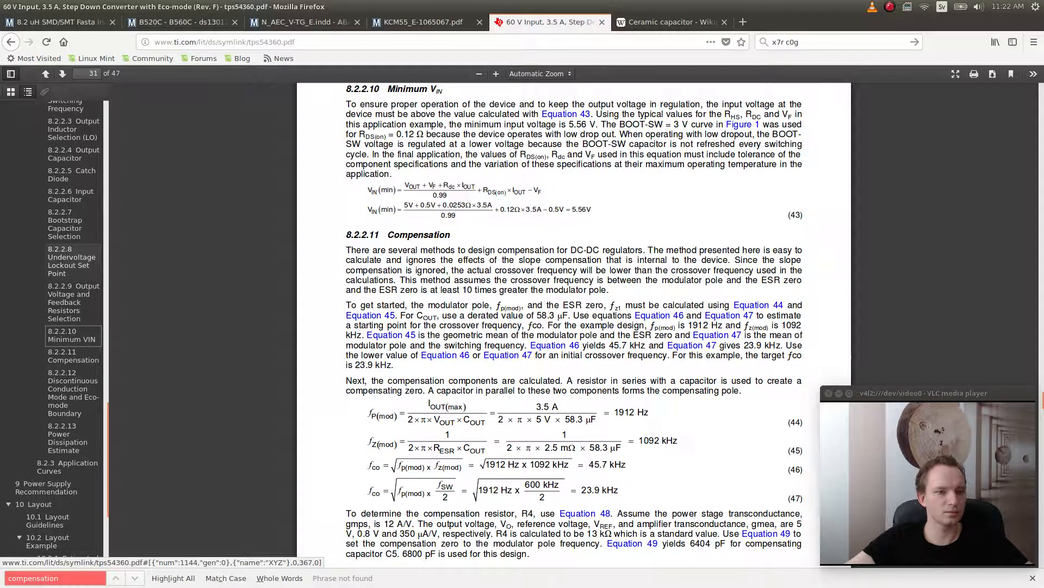
left_click(73, 154)
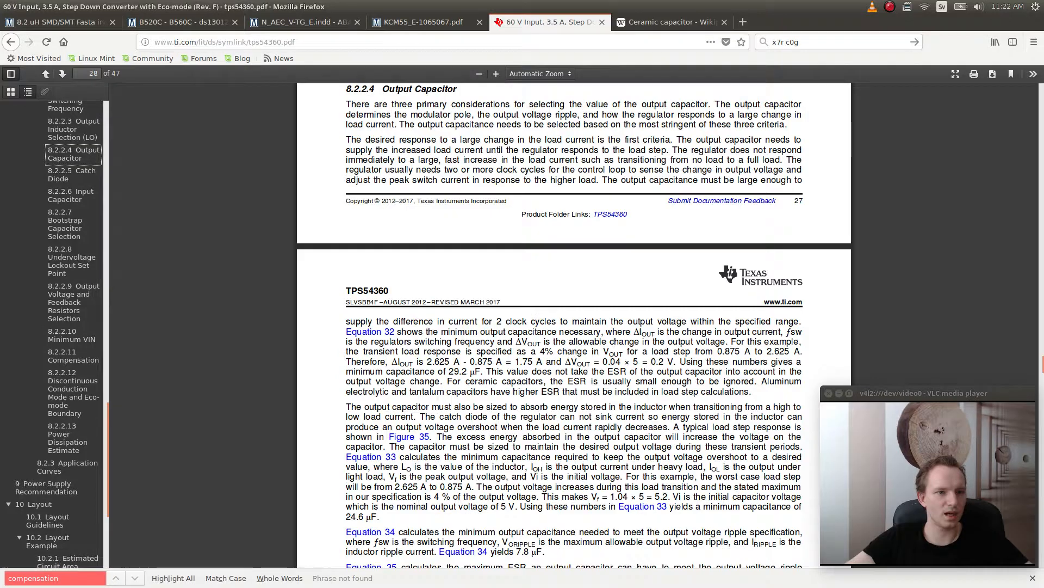
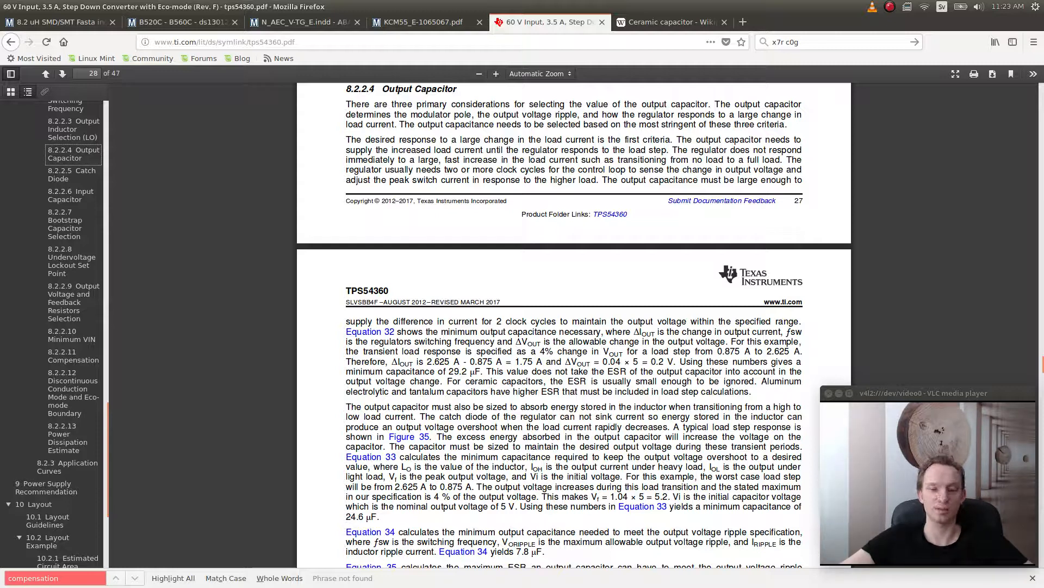
- Read the output capacitor section, examining the minimum capacitance, maximum ESR, derating and ripple current criteria in Equations 32 to 36
scroll(574, 325, "down", 2)
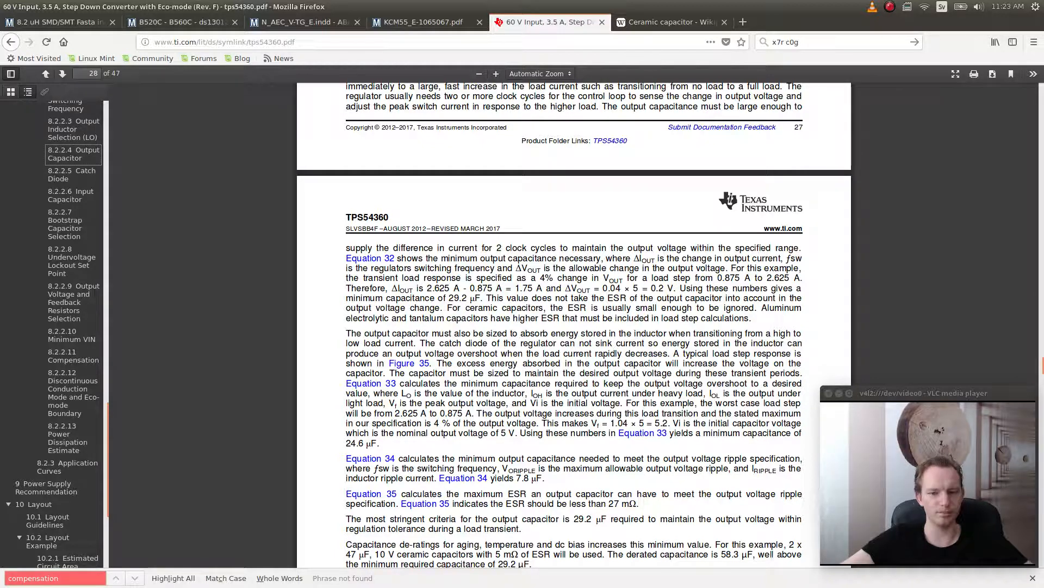
scroll(574, 325, "down", 2)
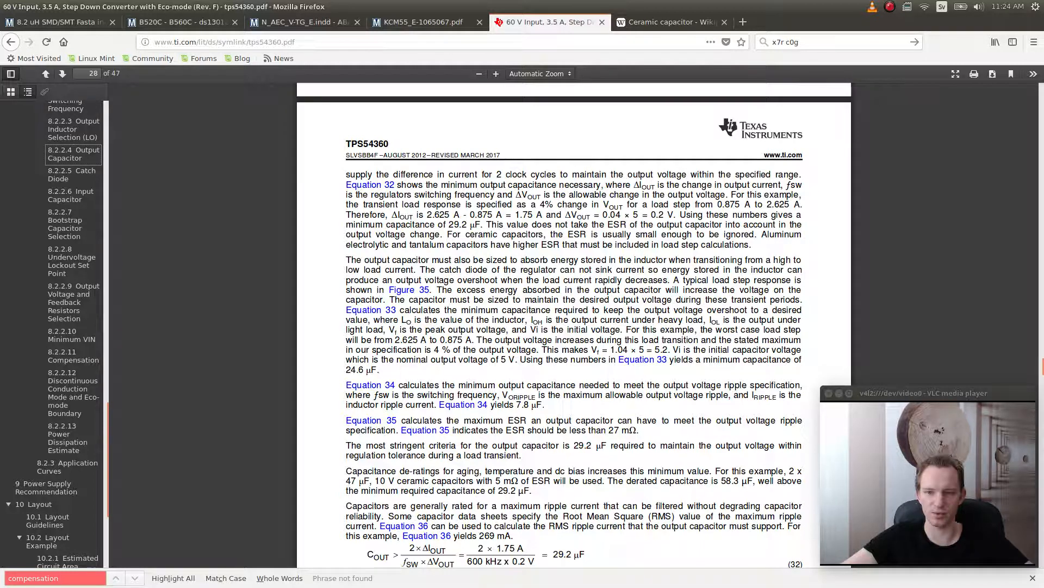
scroll(574, 327, "down", 6)
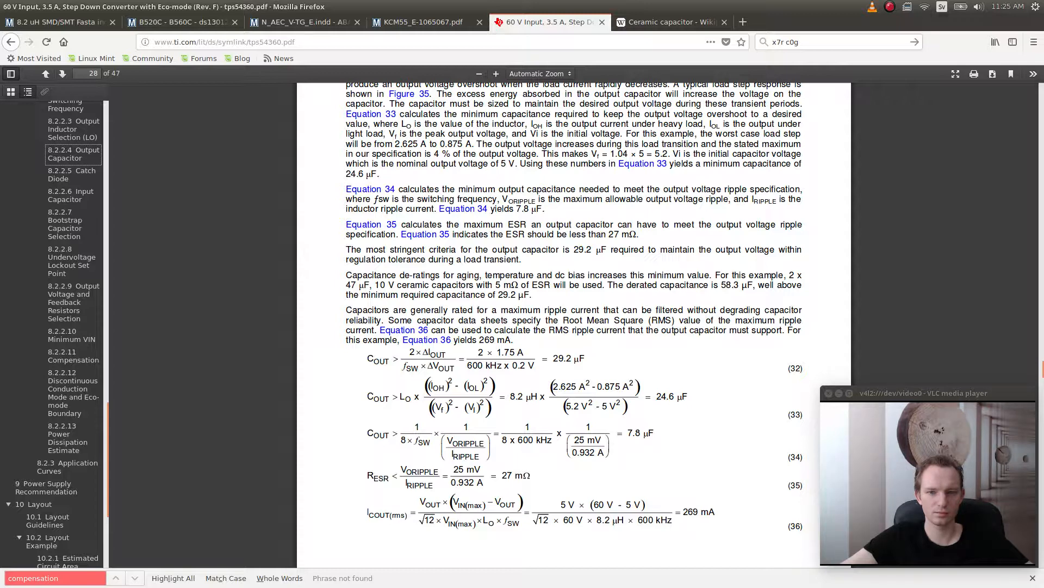
scroll(575, 325, "down", 5)
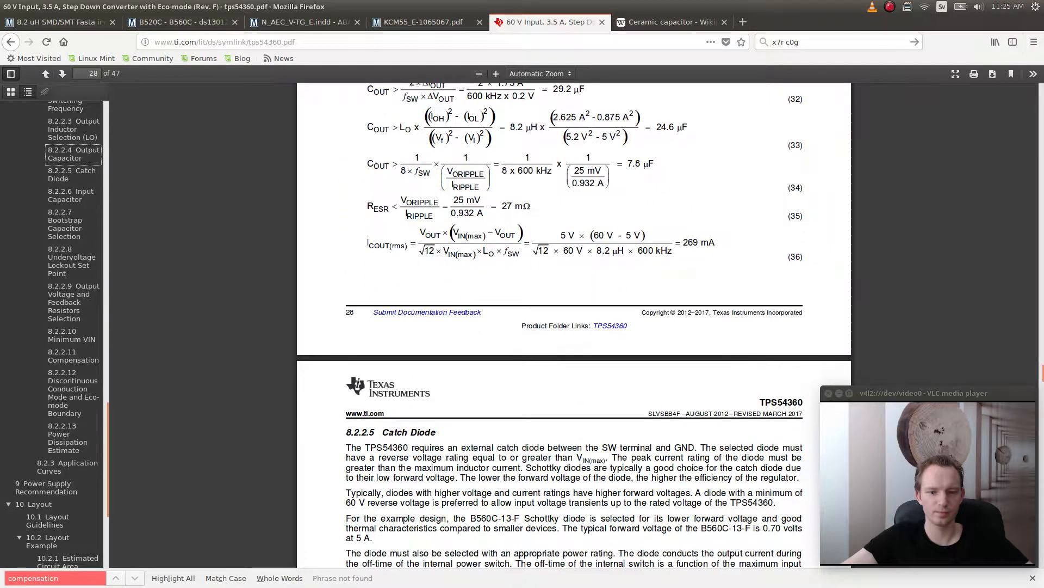
scroll(575, 272, "up", 2)
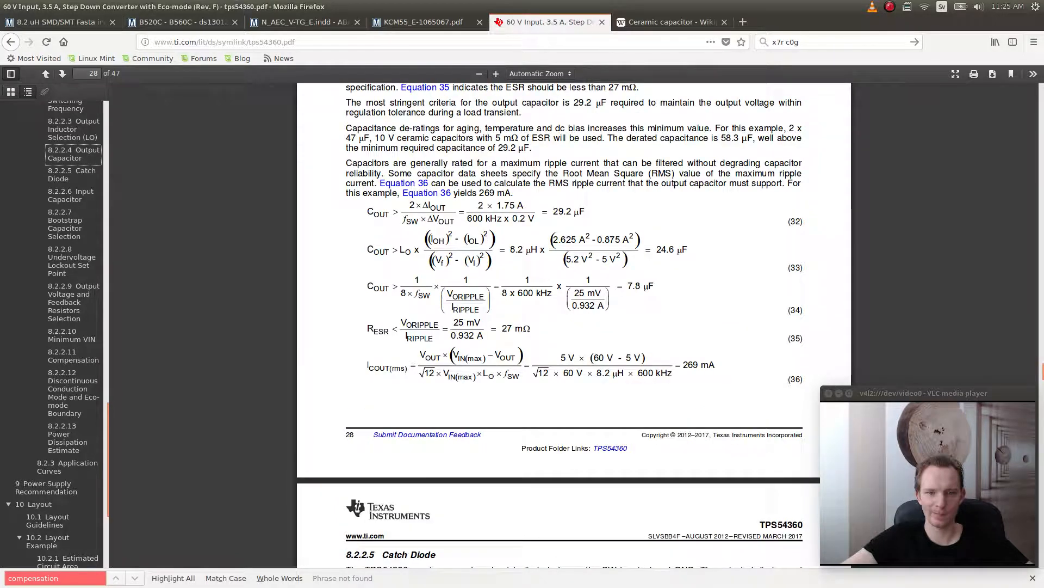
scroll(574, 272, "up", 3)
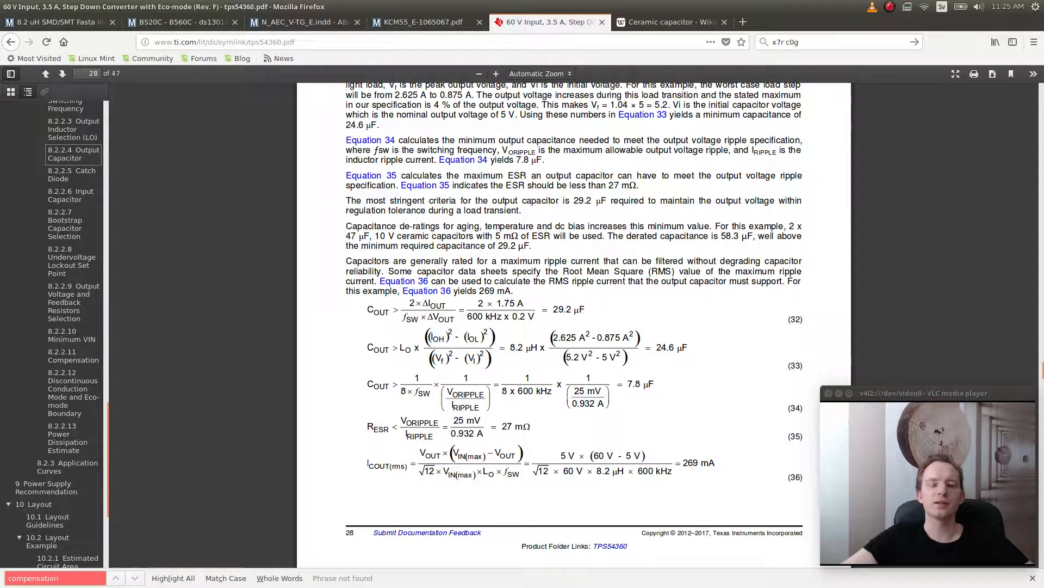
scroll(574, 327, "up", 1)
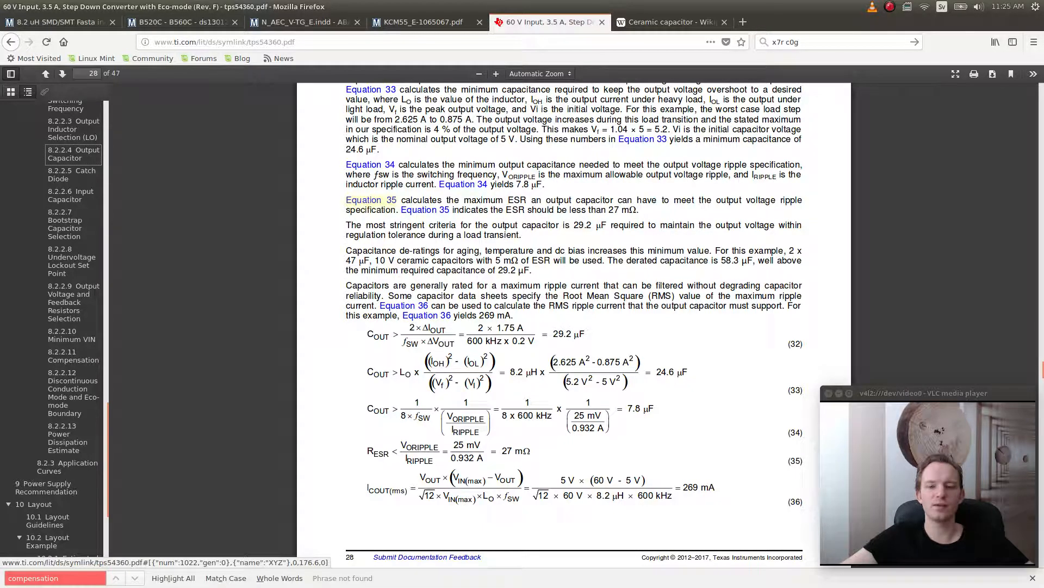
scroll(371, 200, "up", 2)
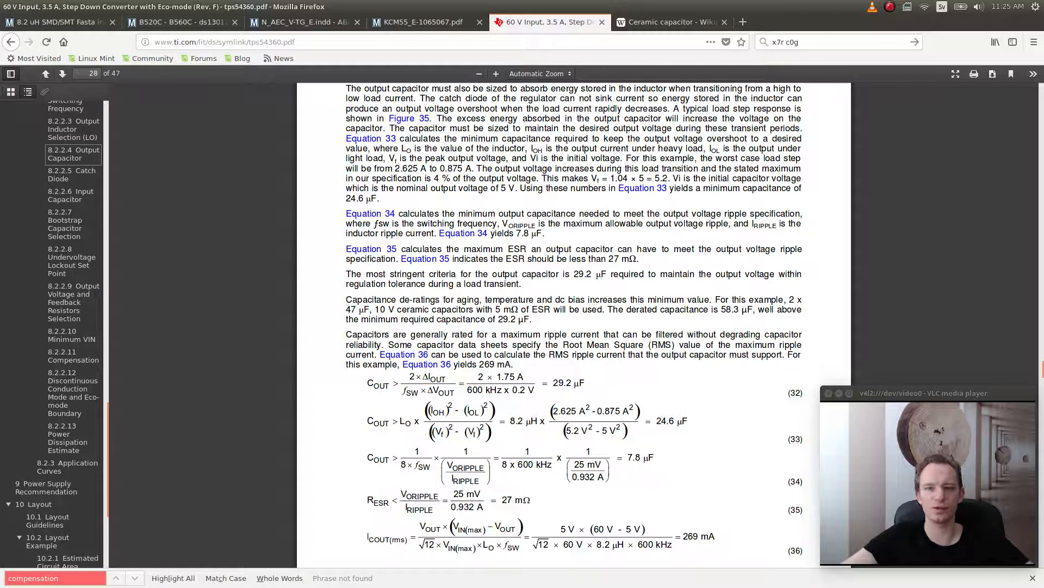
scroll(571, 315, "down", 1)
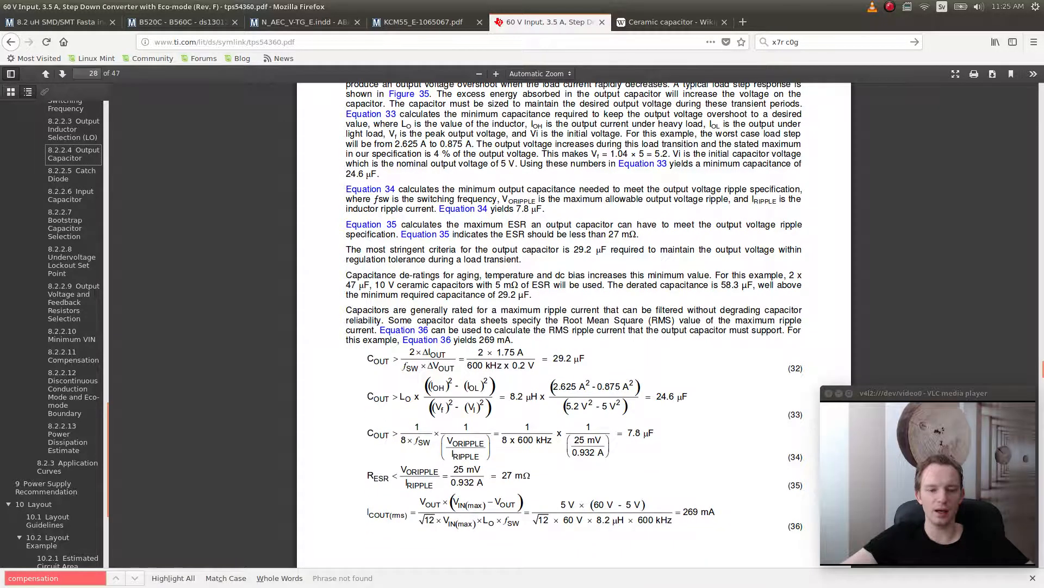
scroll(571, 315, "down", 2)
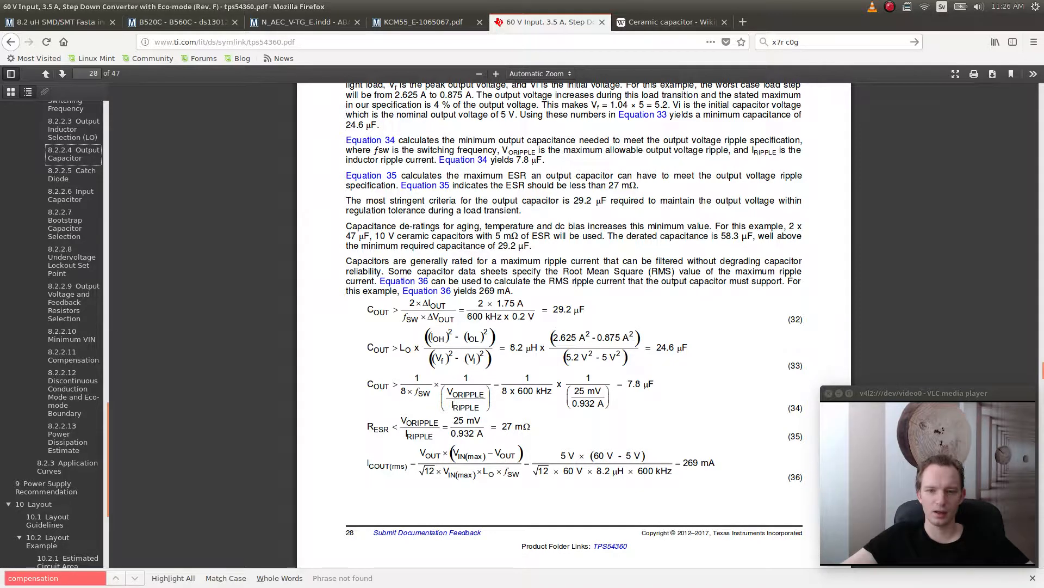
- Reread the output capacitor section, checking the load-step, overshoot, ripple and ESR requirements against the 2 x 47 μF, 10 V ceramic example
scroll(574, 321, "up", 3)
scroll(574, 326, "down", 3)
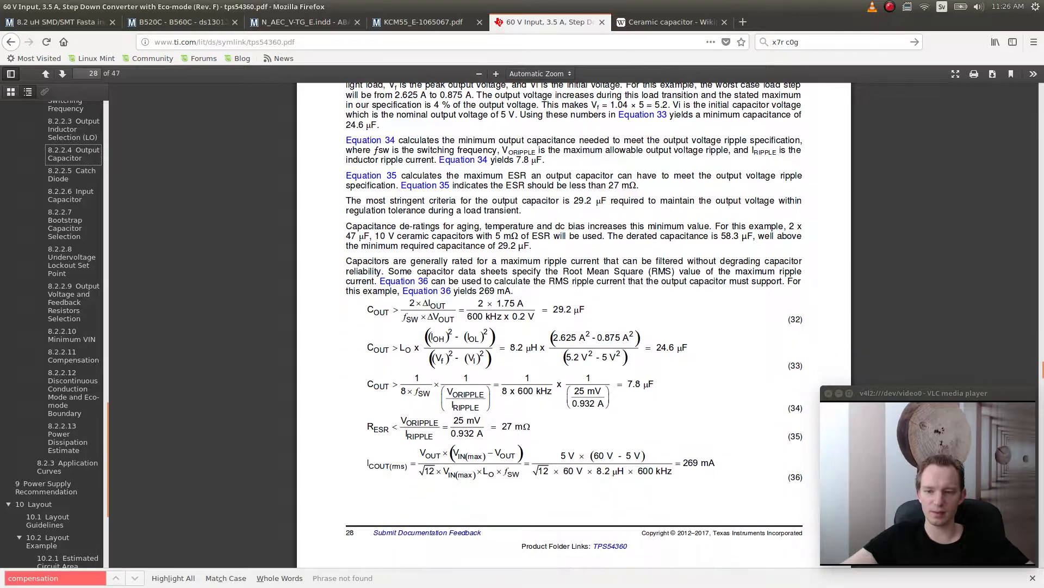
scroll(574, 326, "up", 3)
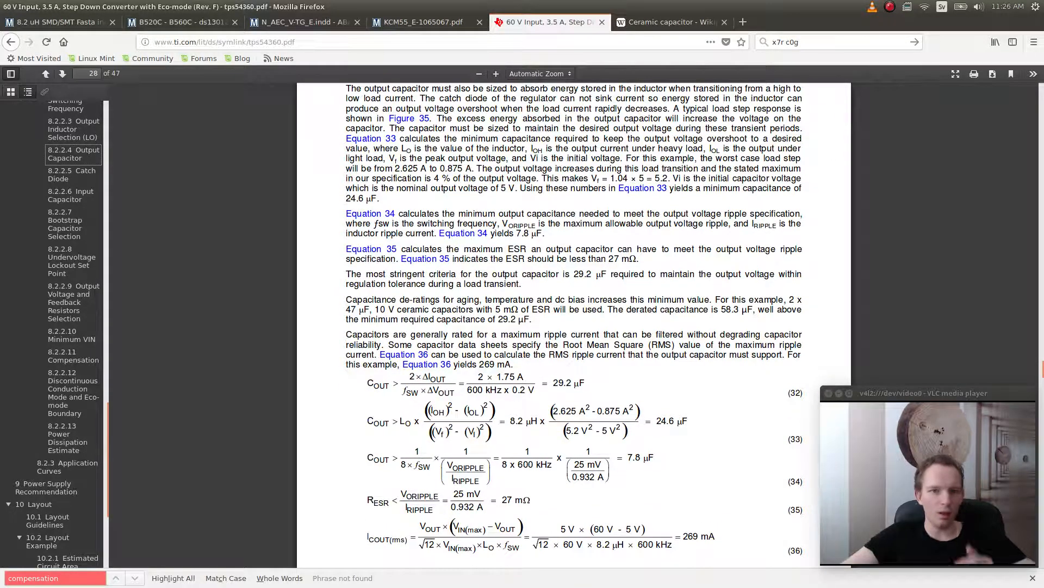
scroll(574, 326, "up", 3)
scroll(574, 326, "up", 1)
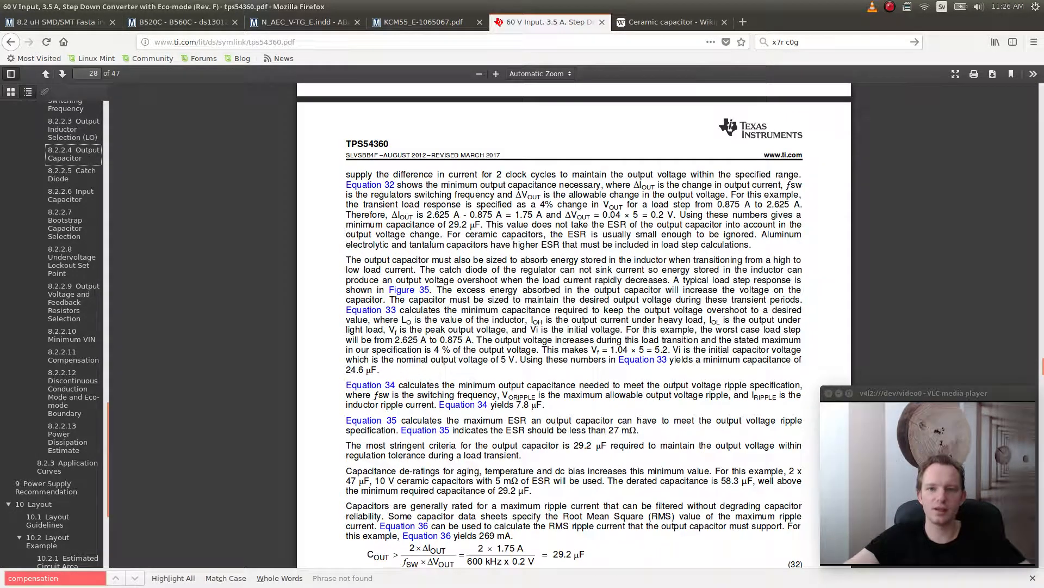
scroll(574, 326, "down", 3)
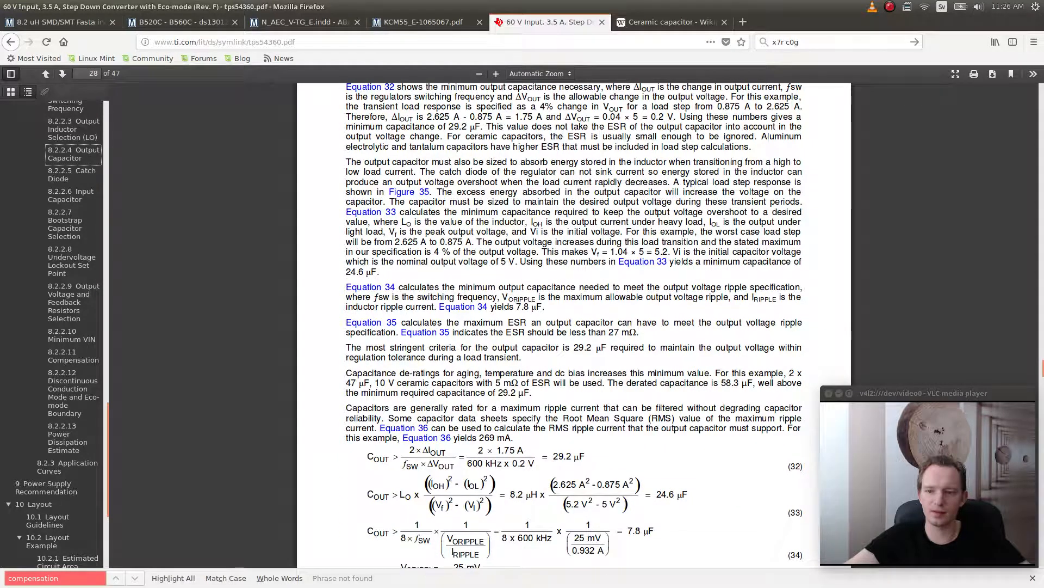
scroll(573, 326, "down", 1)
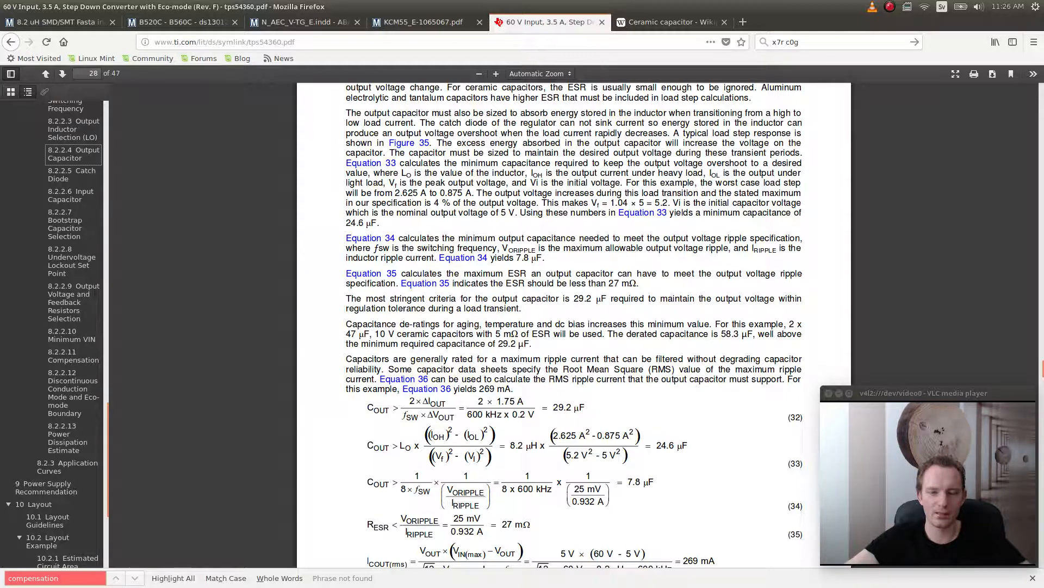
scroll(574, 327, "down", 2)
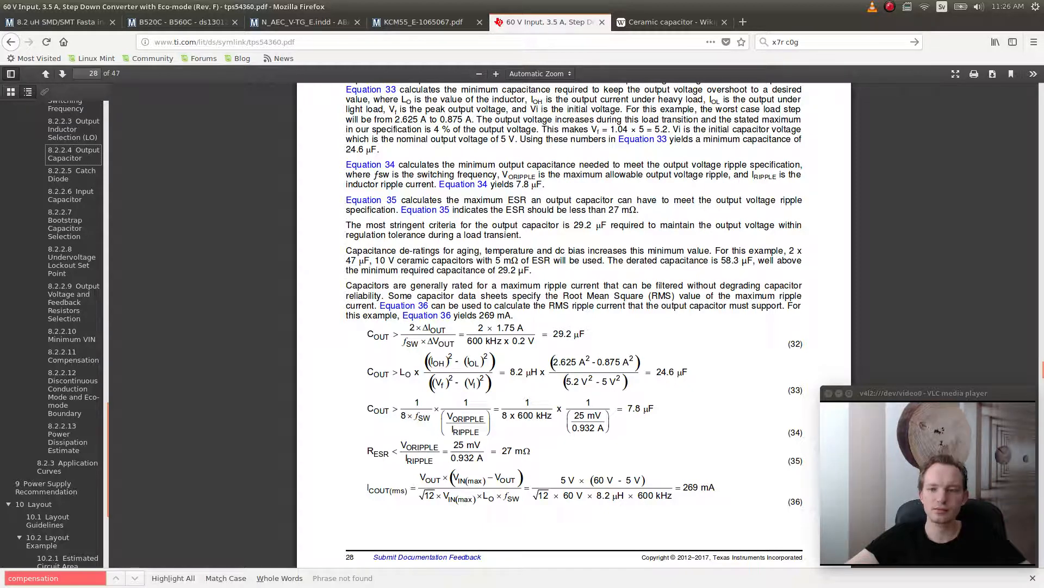
- Go from the TPS54360 datasheet to the Mouser results page for 8.2 uH SMD/SMT fixed inductors
key("ctrl+Page_Up")
key("ctrl+Page_Up")
key("ctrl+Page_Up")
key("ctrl+Page_Up")
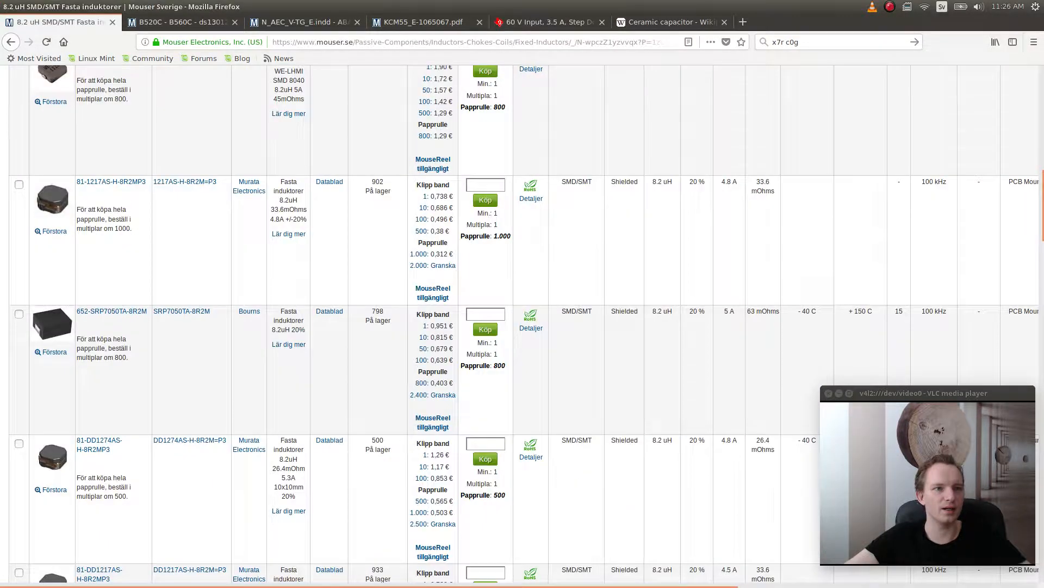
key("ctrl+Page_Down")
key("ctrl+Page_Down")
key("ctrl+Page_Down")
key("ctrl+Page_Down")
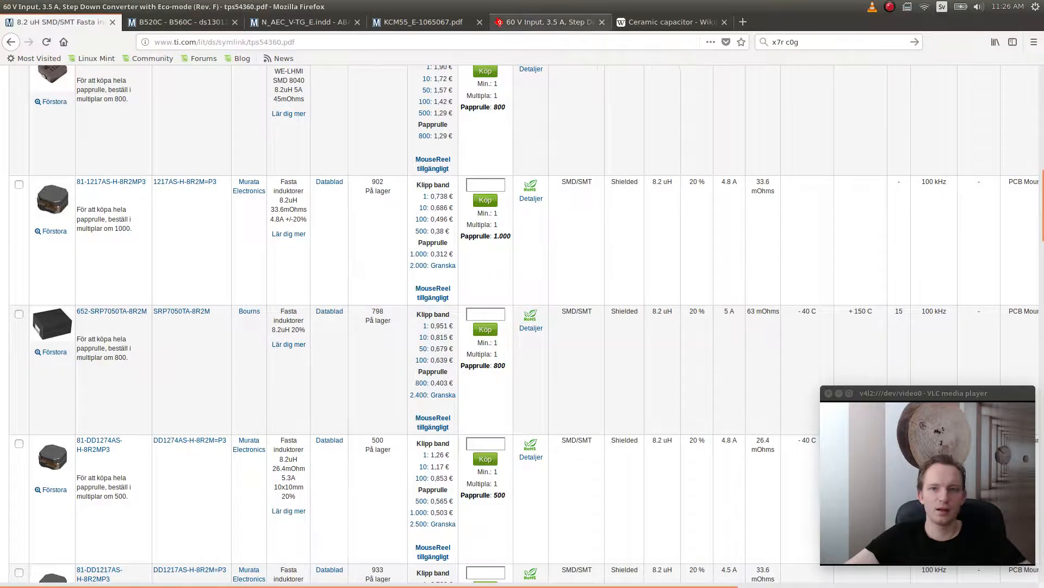
key("ctrl+Page_Up")
key("ctrl+Page_Up")
key("ctrl+Page_Up")
key("ctrl+Page_Up")
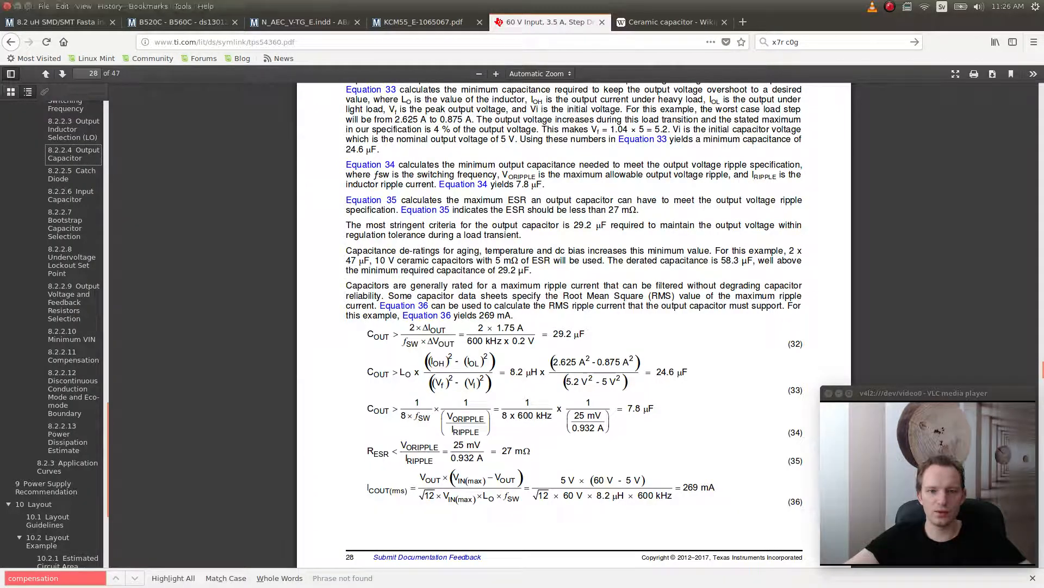
- Search Mouser for "47uF mlcc" and look over the passive component results
scroll(522, 324, "up", 5)
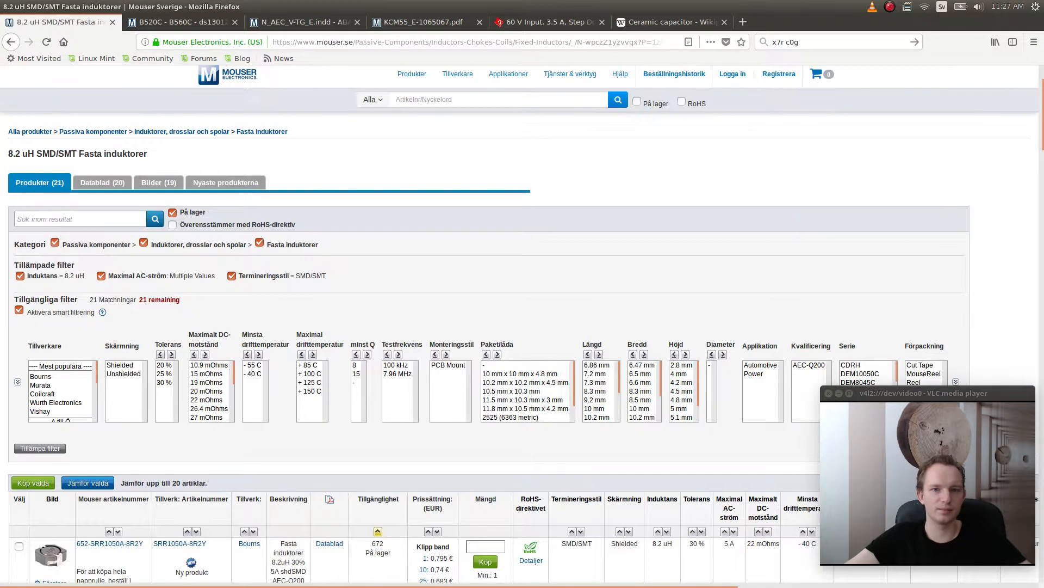
left_click(454, 102)
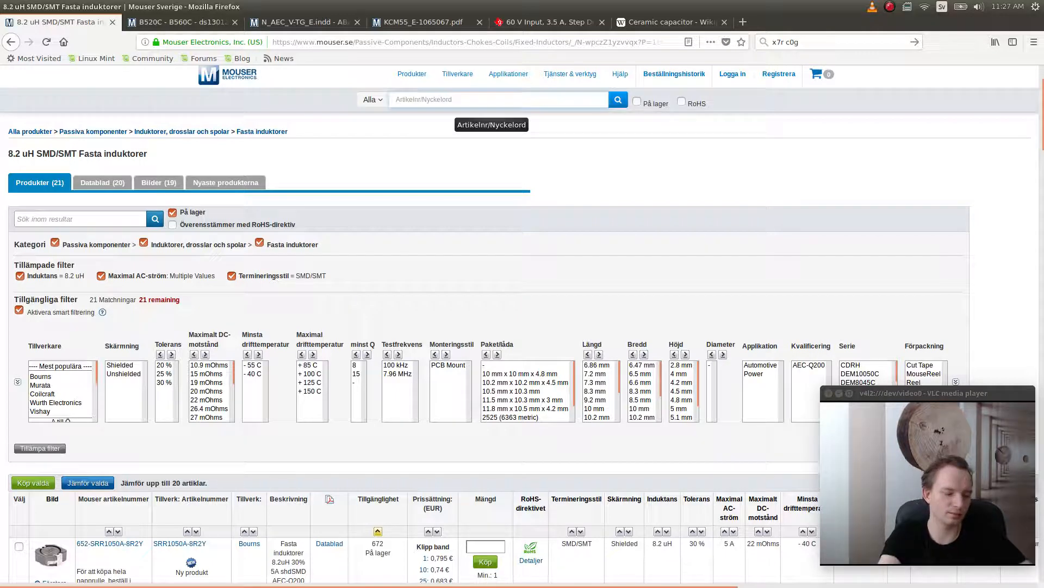
type("47u")
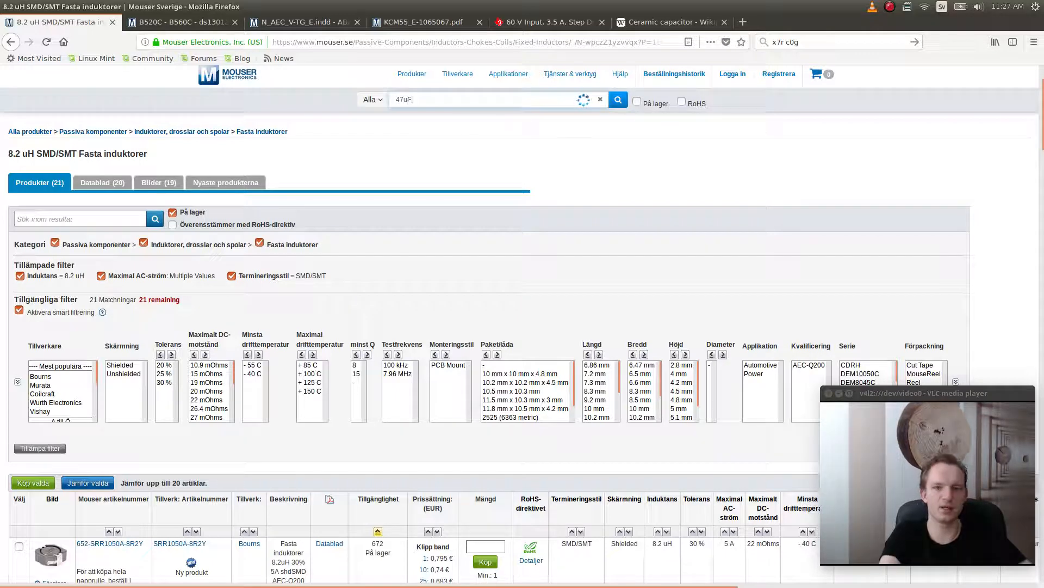
type("F")
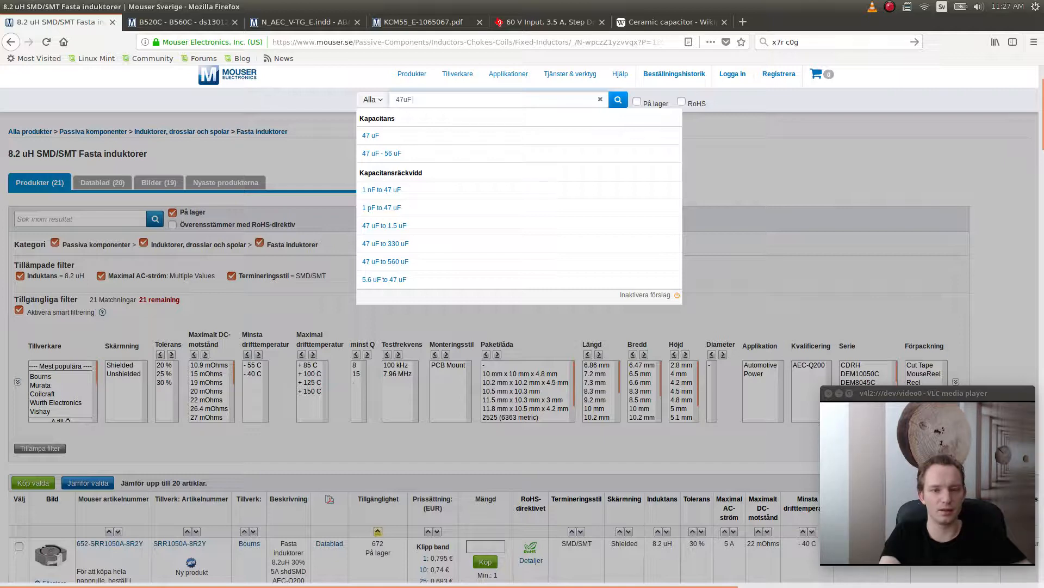
type(" 5m")
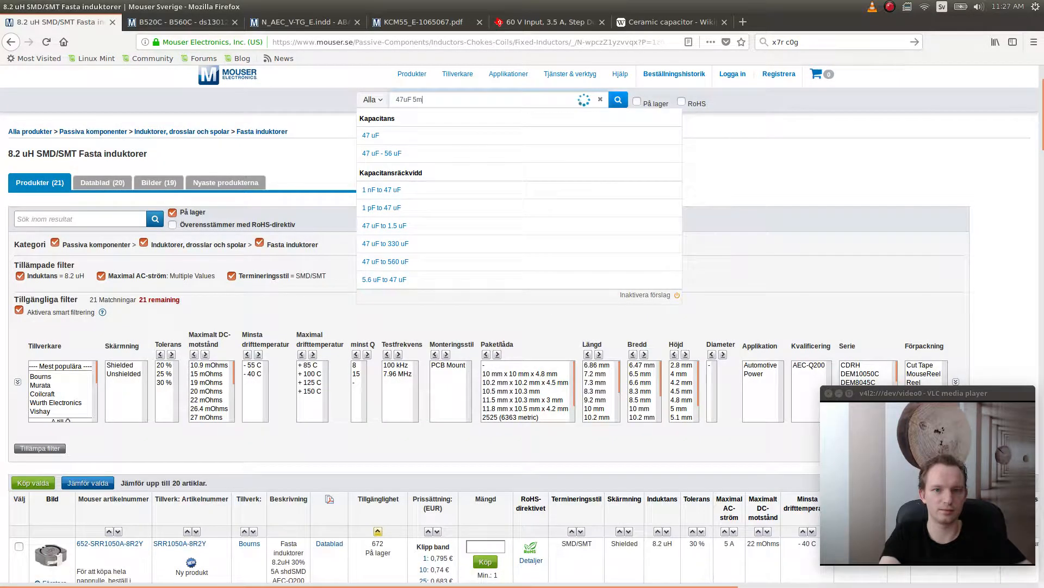
key("BackSpace")
key("BackSpace")
key("BackSpace")
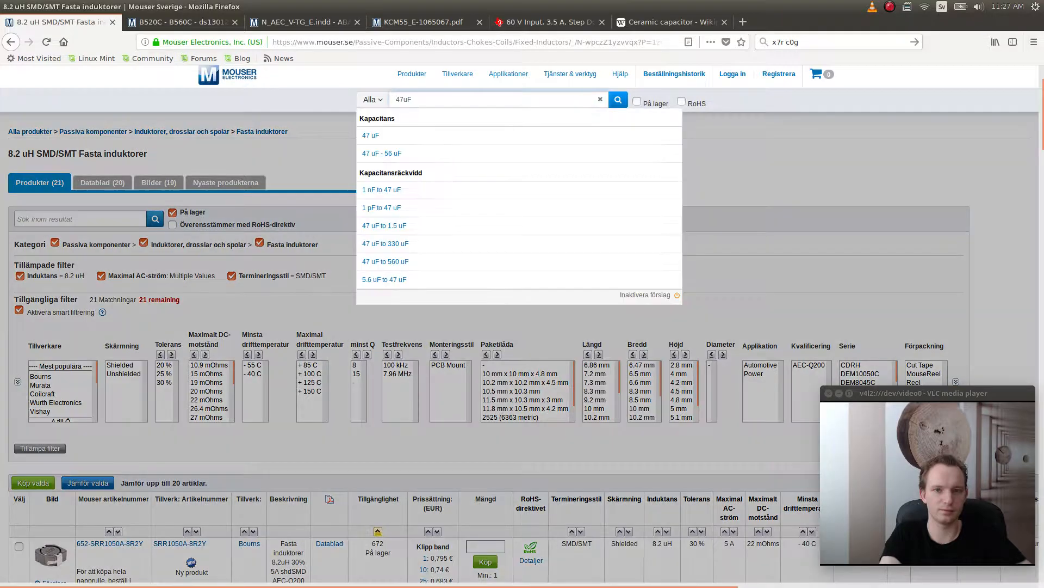
type("mlcc")
key("Return")
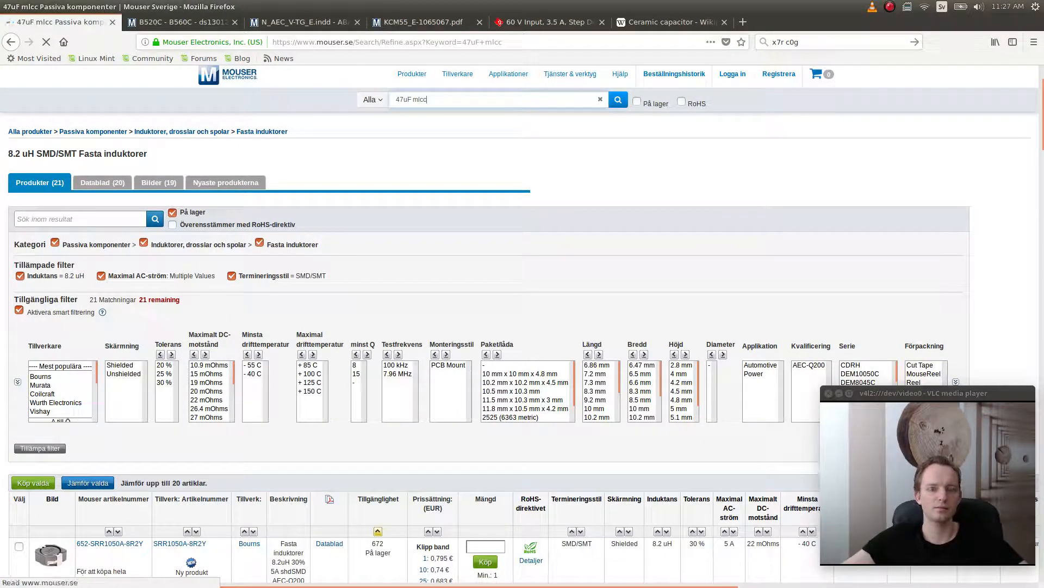
scroll(522, 327, "down", 6)
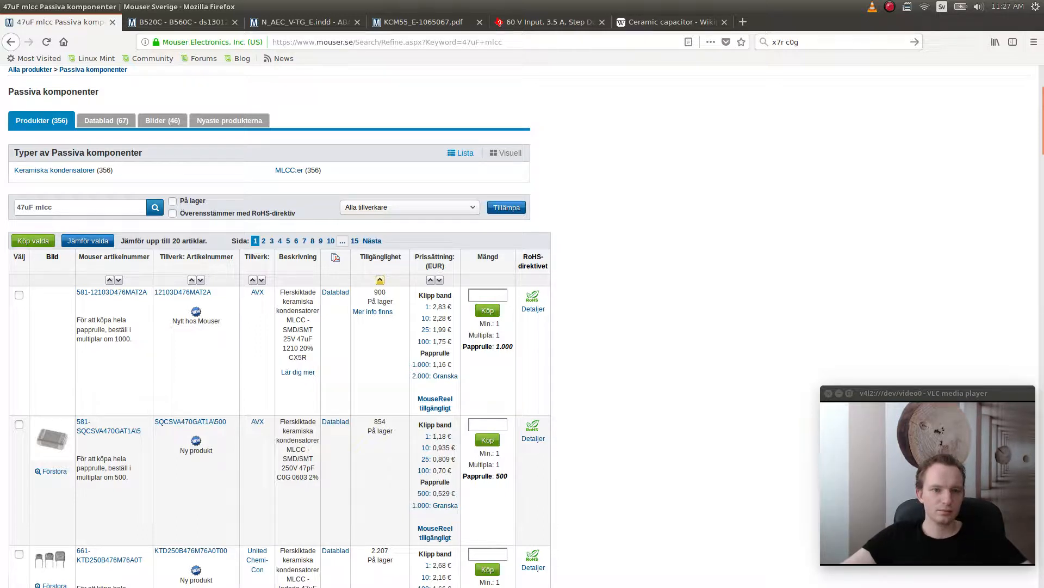
scroll(522, 326, "up", 5)
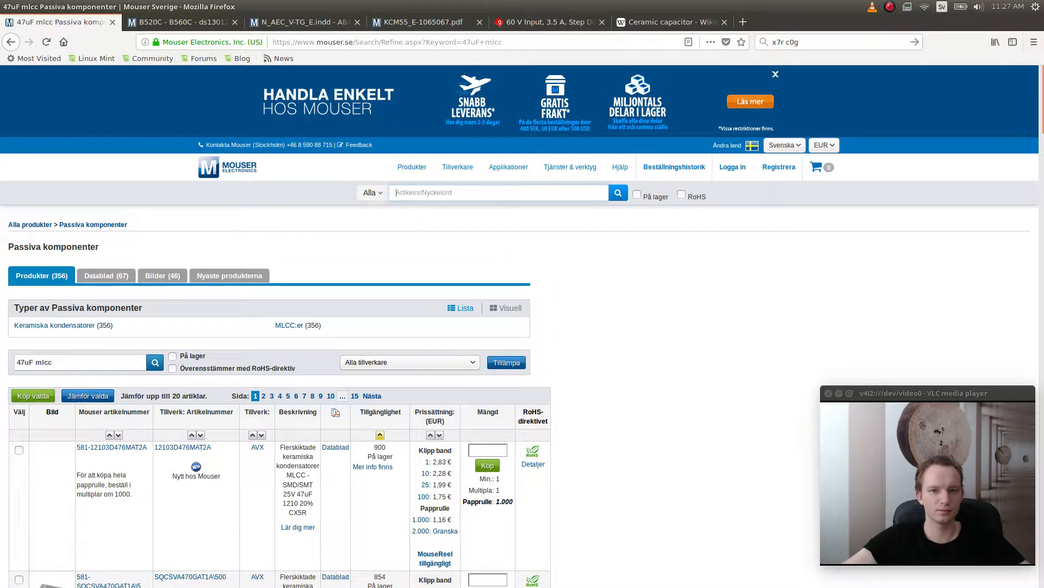
- Search Mouser for "47uF 10V" and narrow the results to the capacitors category (Kondensatorer)
type("47uF")
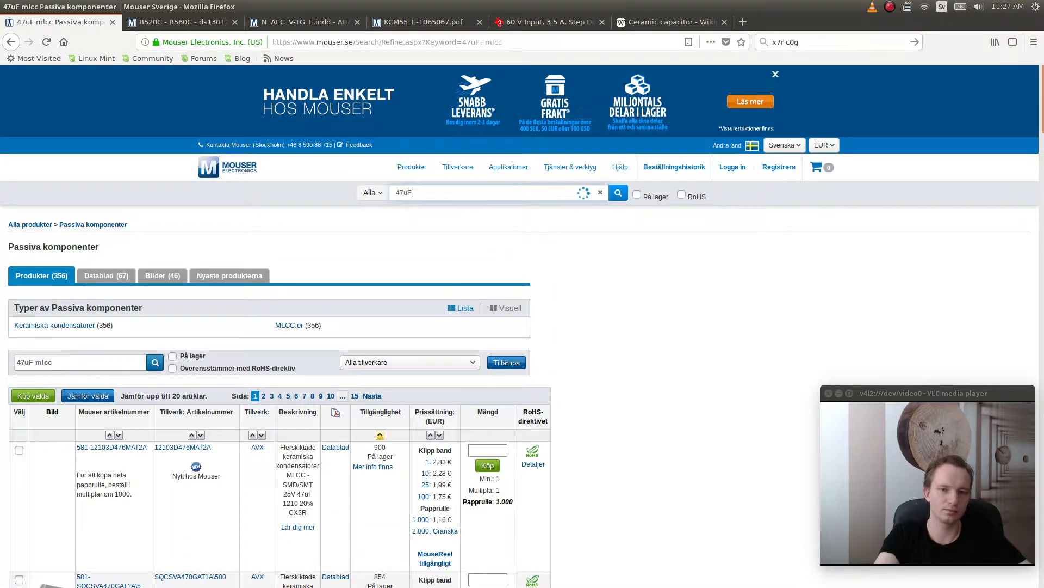
key("alt+Tab")
key("alt+Tab")
type("10V")
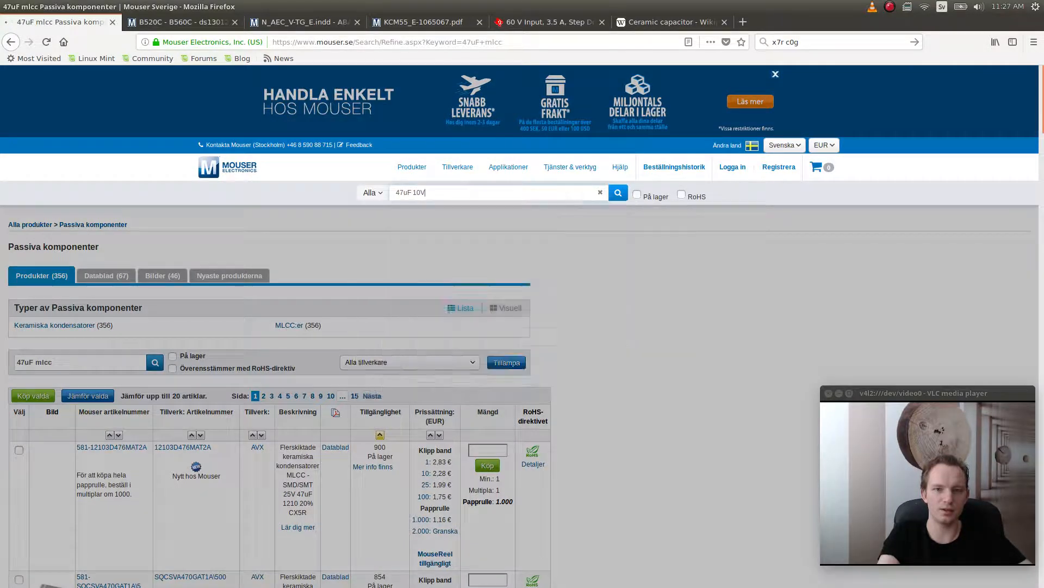
key("Return")
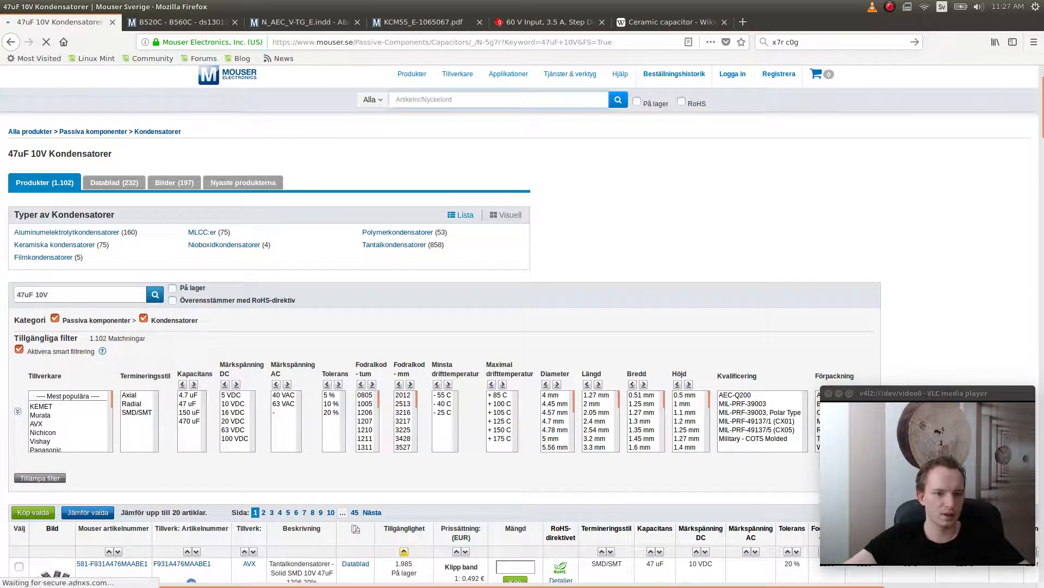
- Filter the capacitor results to a 10 VDC voltage rating and SMD/SMT termination
left_click(234, 404)
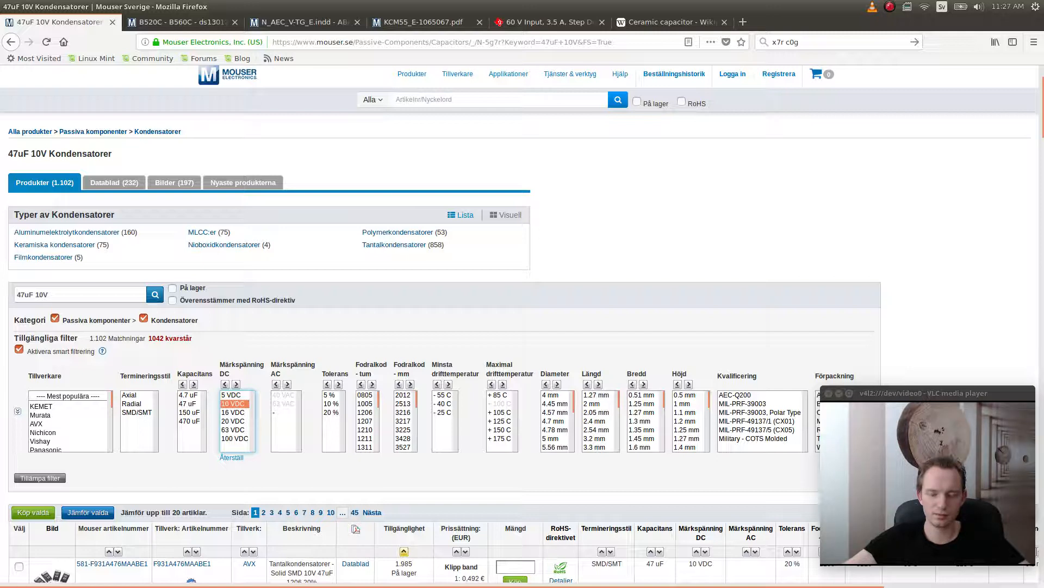
scroll(600, 420, "down", 5)
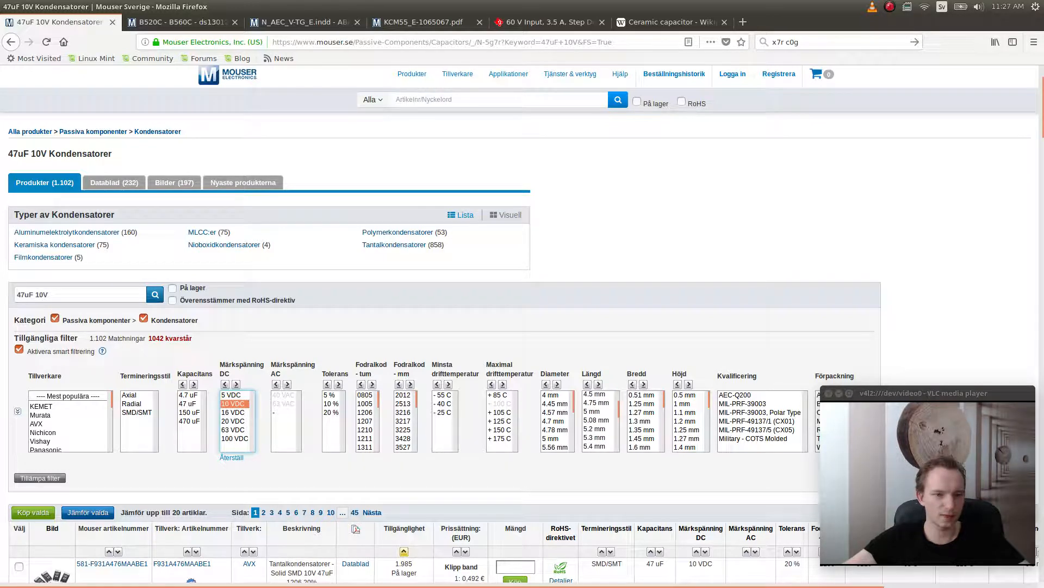
left_click(137, 413)
left_click(40, 478)
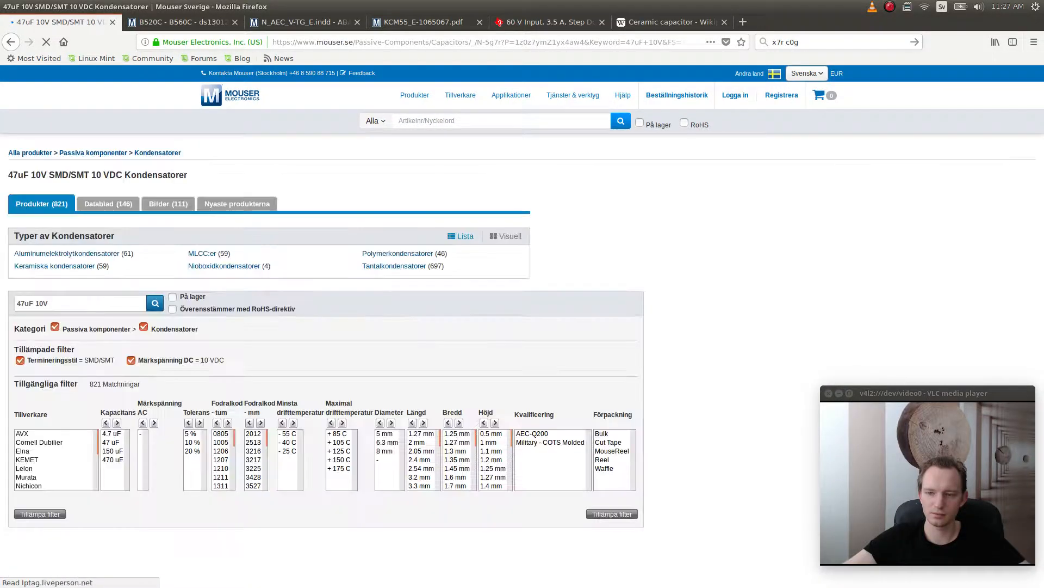
- Look through the filtered 47 μF capacitors, examining their types, ESR, package sizes and the available filters and categories
scroll(522, 326, "down", 10)
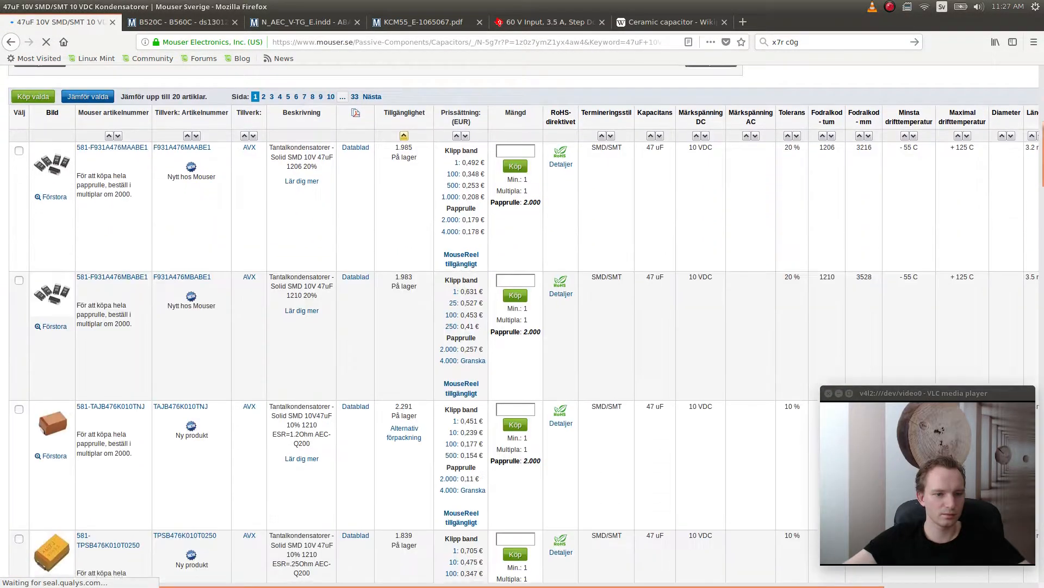
scroll(523, 327, "up", 2)
scroll(523, 326, "down", 10)
scroll(523, 326, "up", 7)
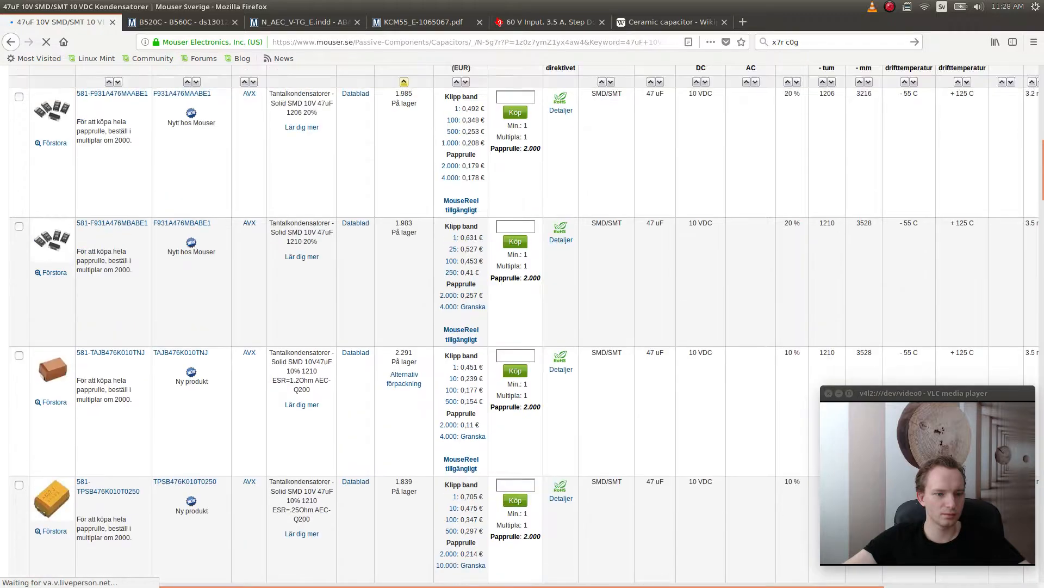
scroll(522, 326, "up", 7)
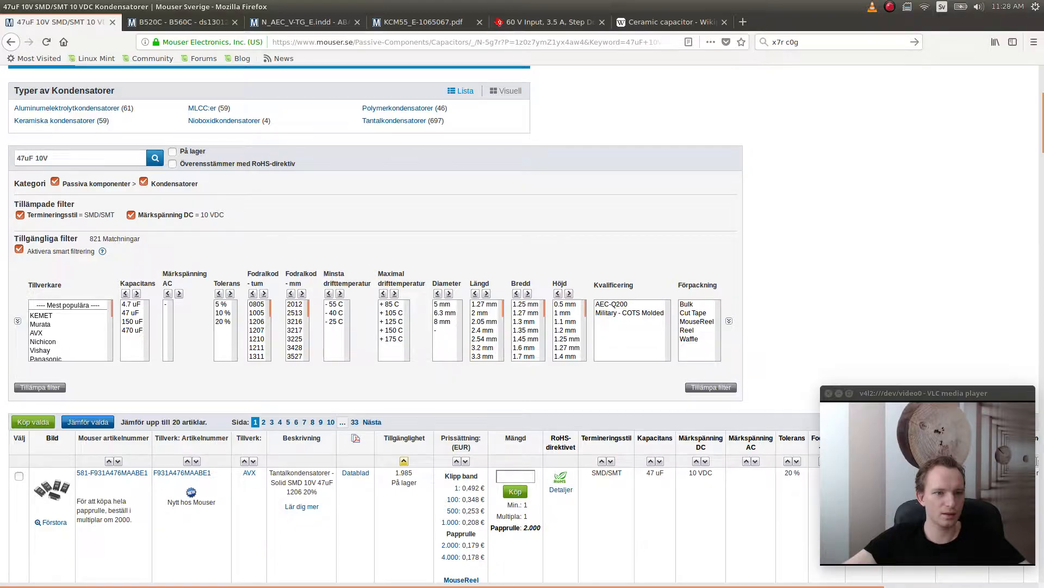
scroll(522, 327, "down", 20)
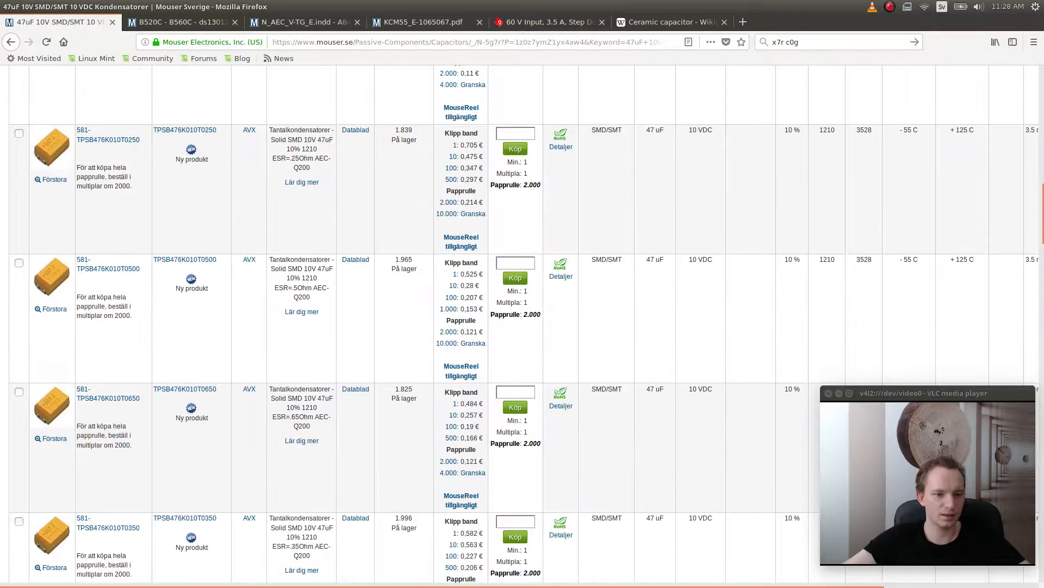
scroll(522, 327, "up", 15)
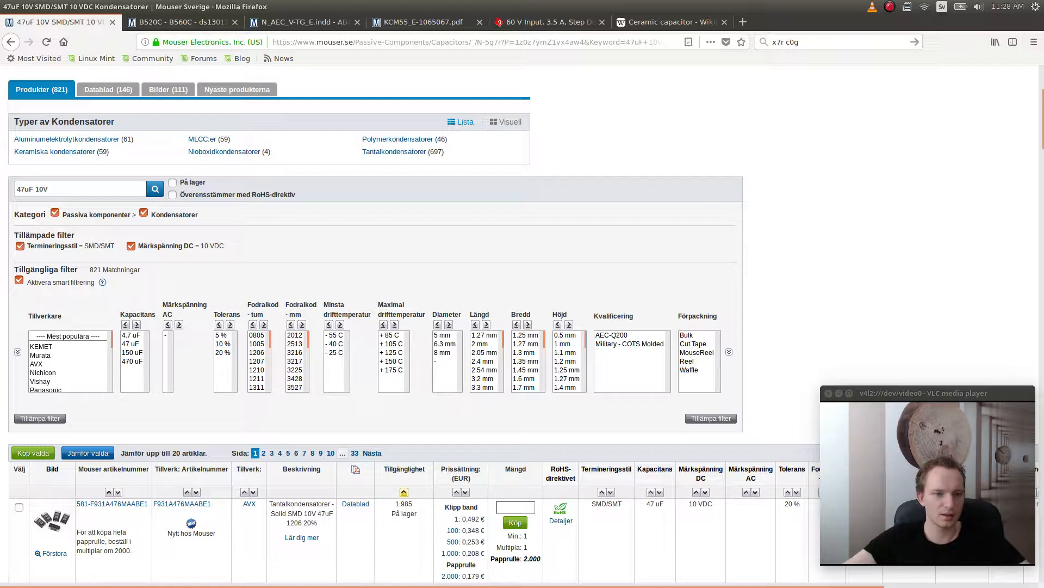
scroll(453, 293, "down", 5)
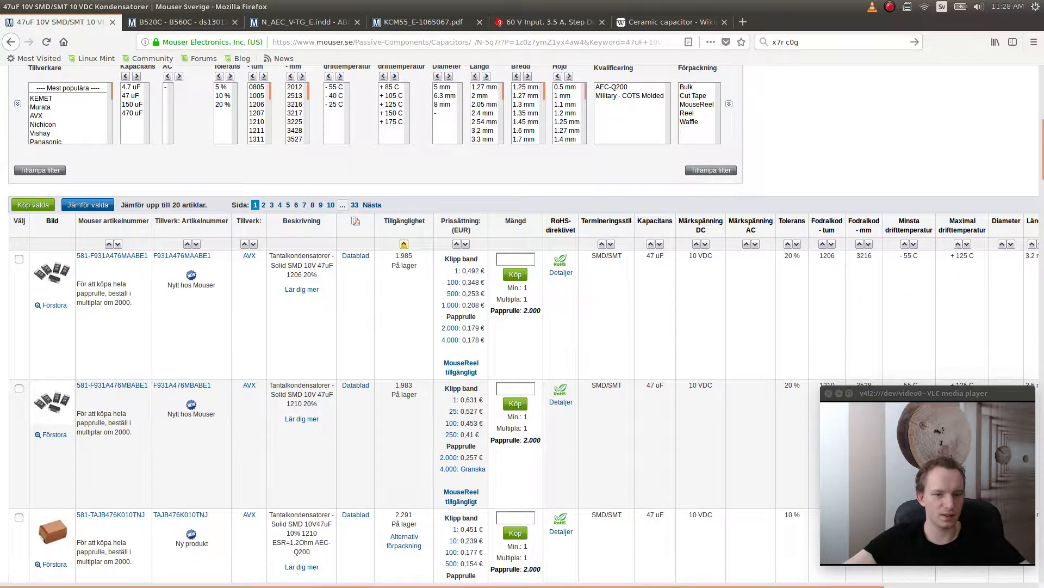
scroll(454, 294, "up", 1)
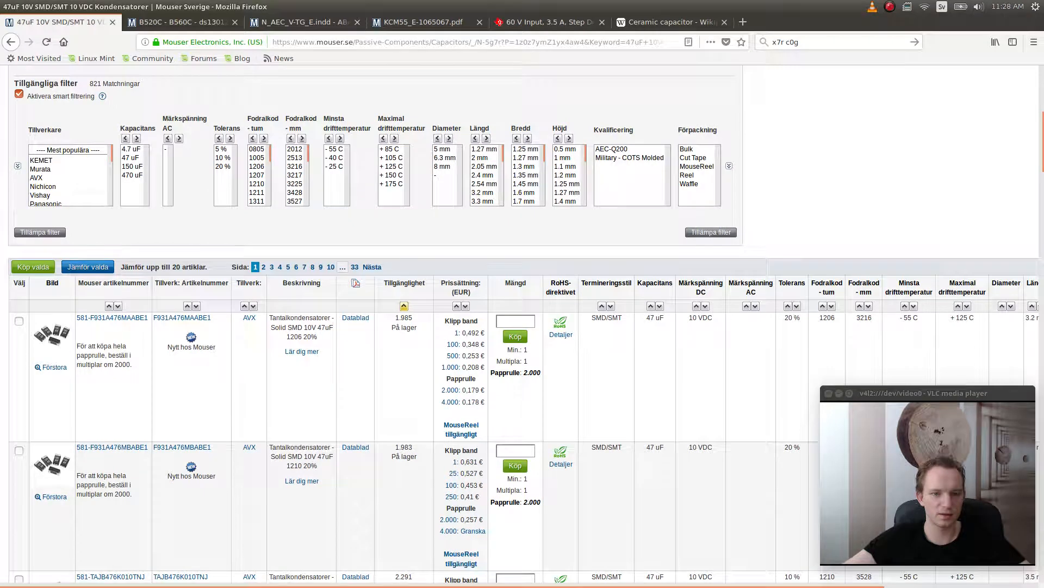
scroll(454, 294, "up", 2)
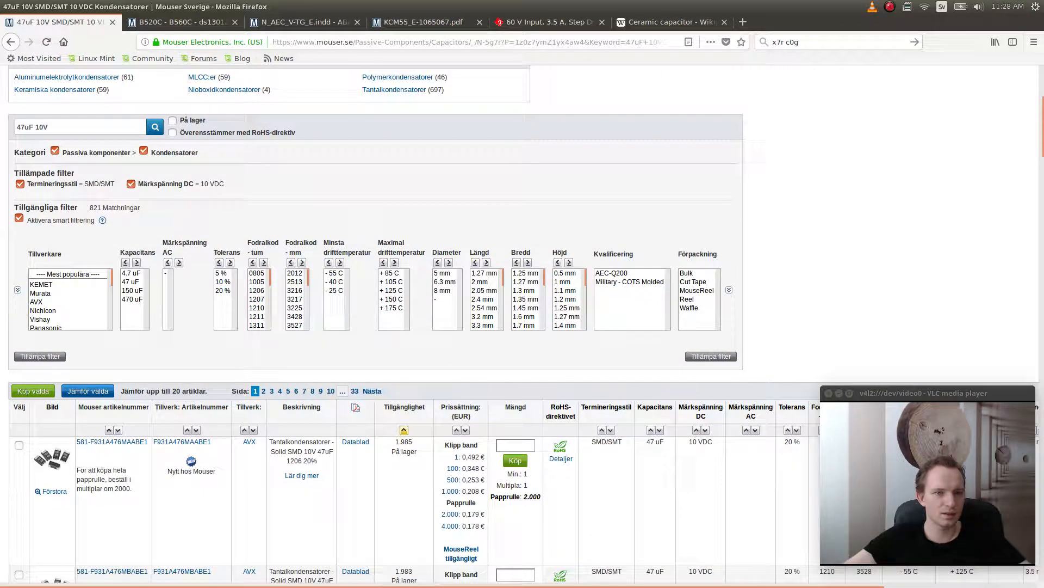
scroll(453, 294, "up", 2)
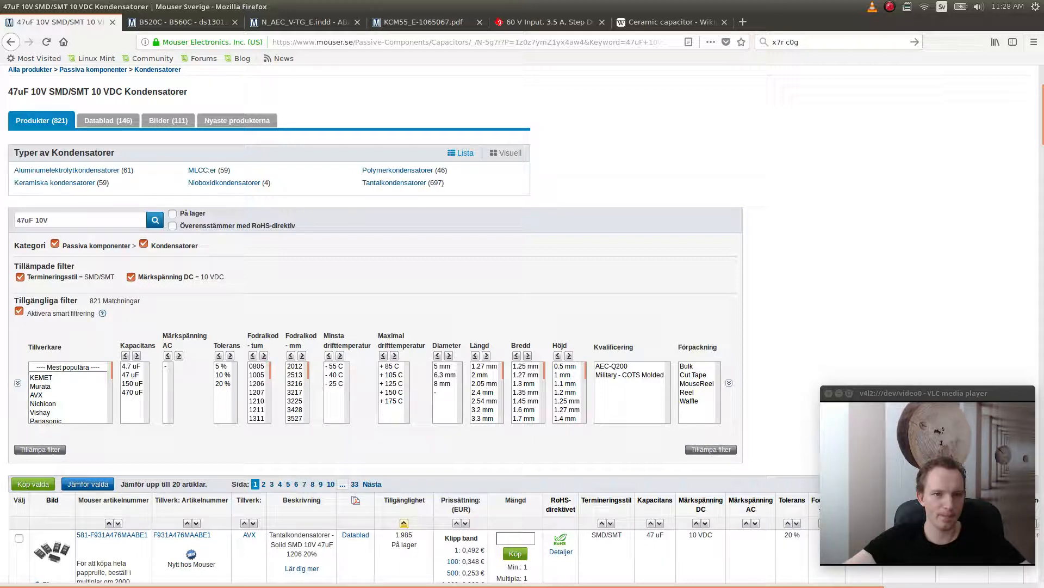
- Narrow the results to ceramic capacitors and view the list of 47 μF, 10 VDC SMD/SMT MLCCs
left_click(55, 183)
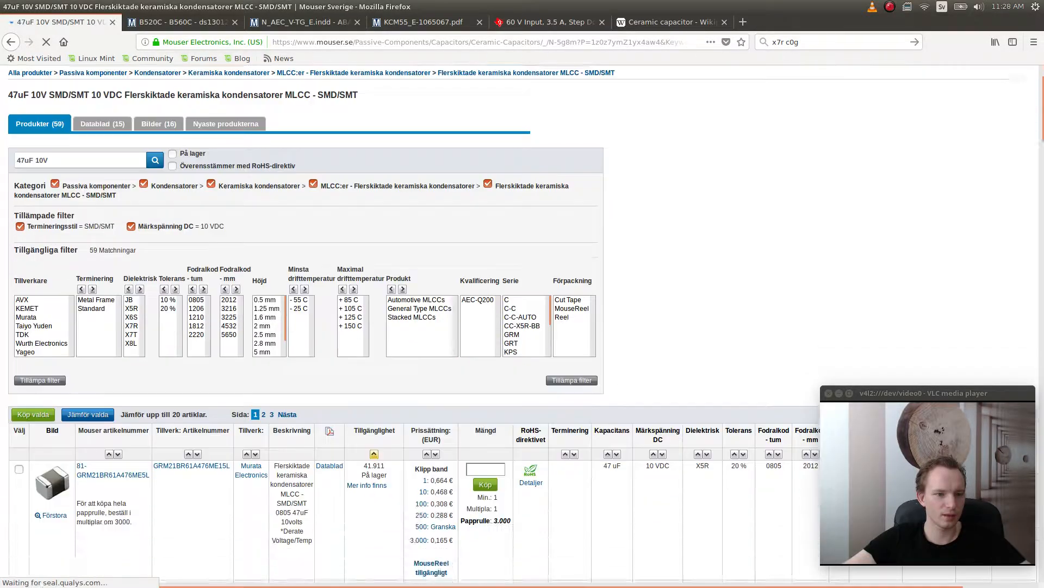
scroll(522, 326, "down", 8)
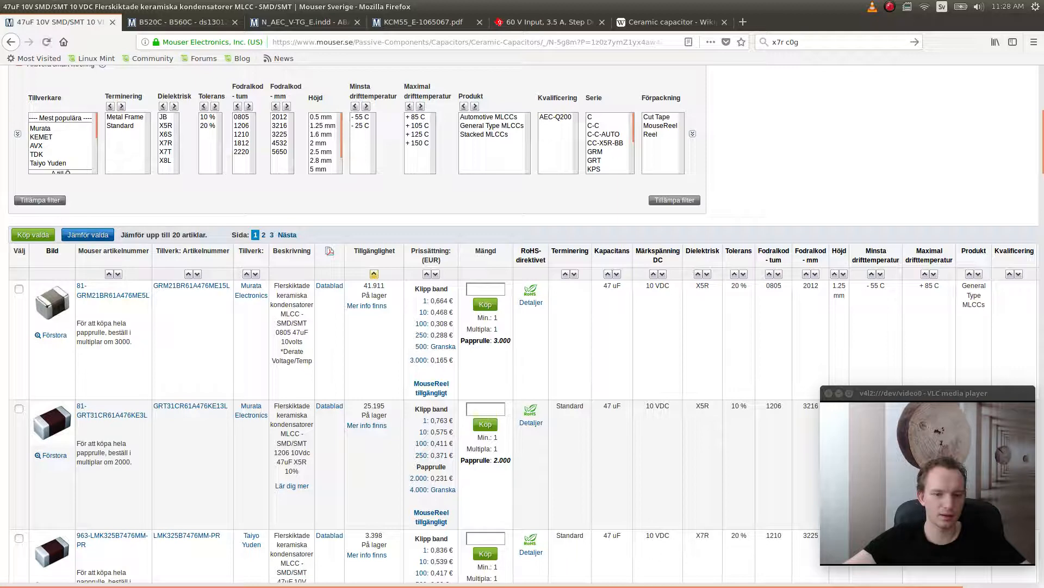
- Sort the 47 μF ceramic capacitors by lowest price and open the datasheet of the Taiyo Yuden LMK316BJ476ML-T
scroll(522, 323, "down", 3)
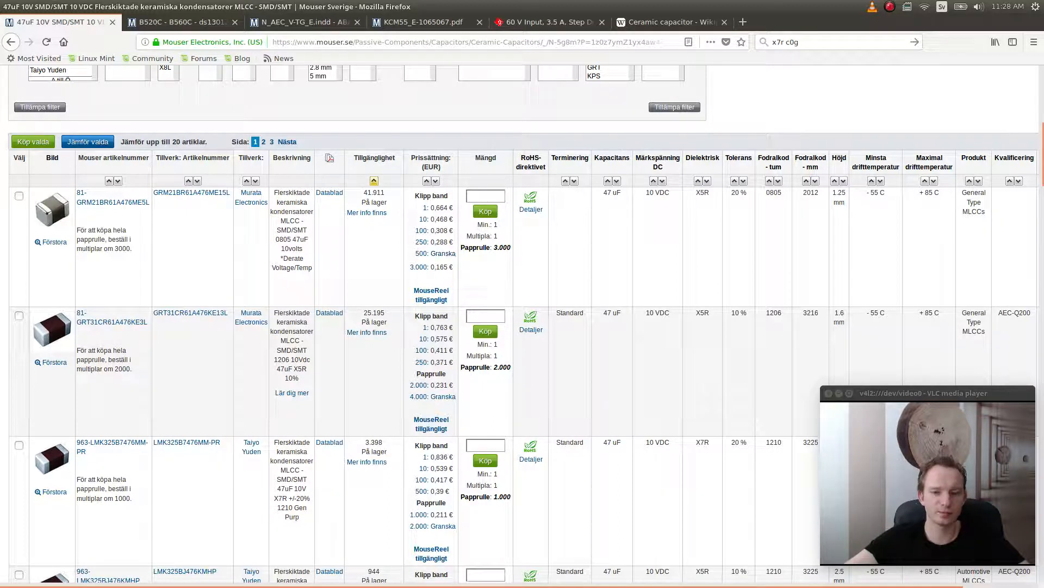
left_click(422, 230)
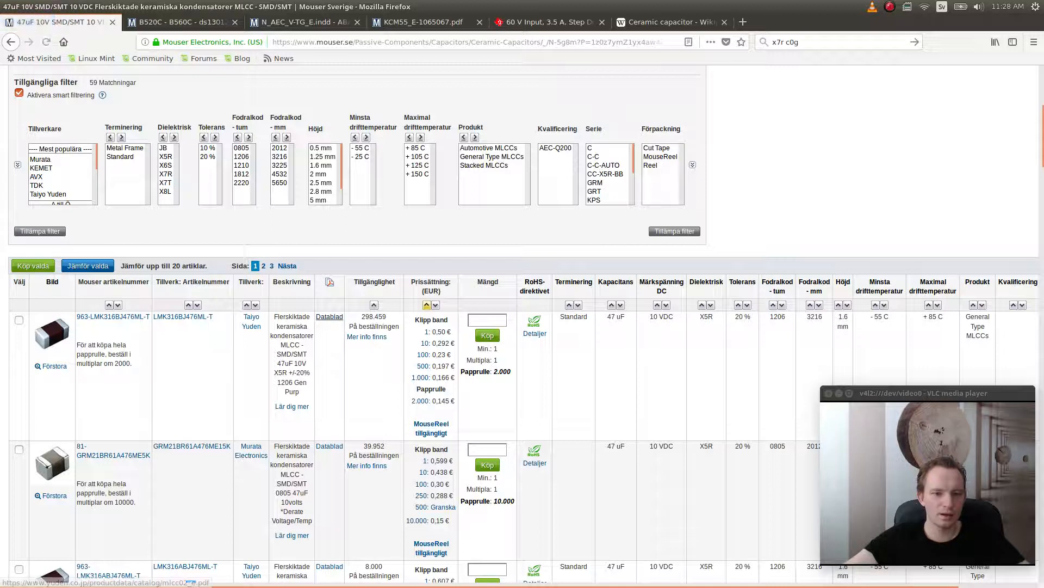
left_click(329, 316)
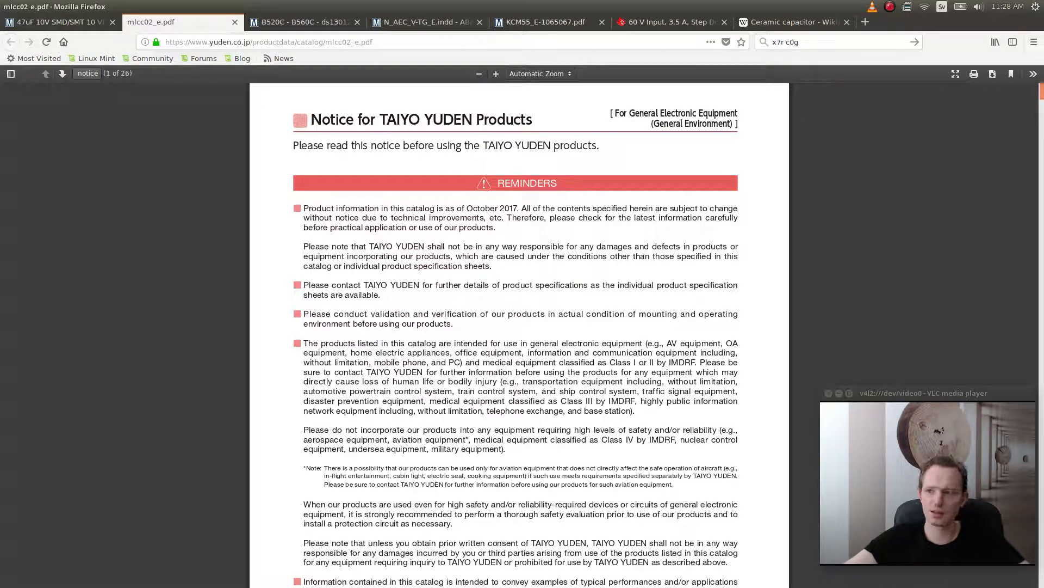
- Search the Taiyo Yuden datasheet for "esr" and for "mohm", and clear the search term
scroll(520, 335, "down", 12)
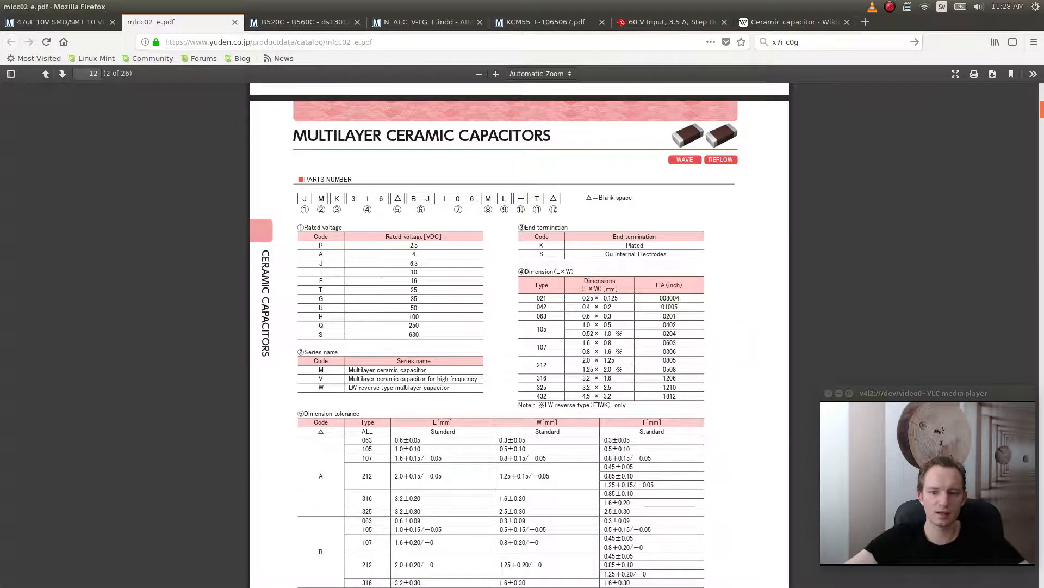
key("ctrl+f")
type("esr")
scroll(520, 334, "down", 5)
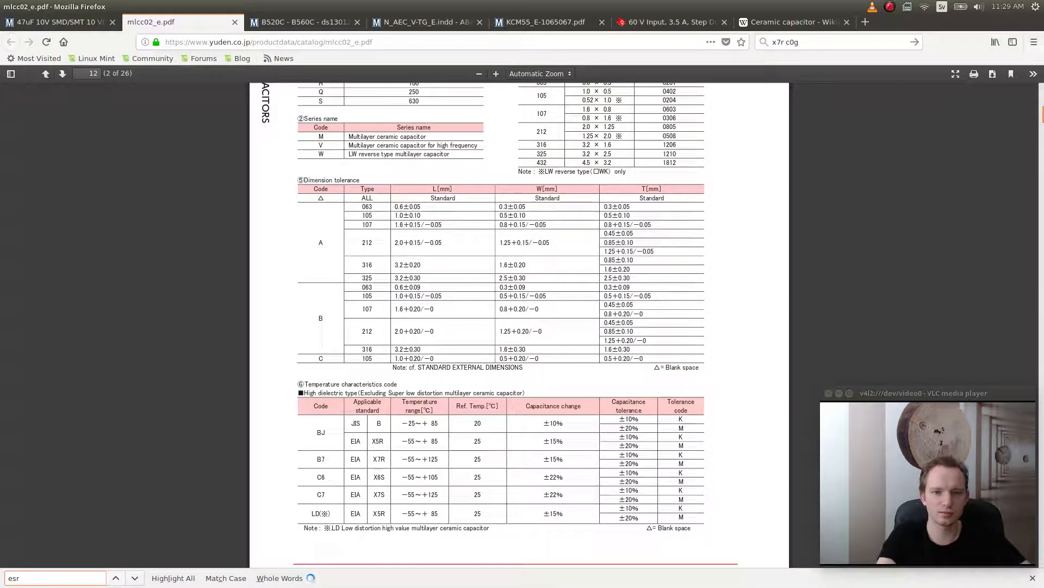
key("BackSpace")
key("BackSpace")
key("BackSpace")
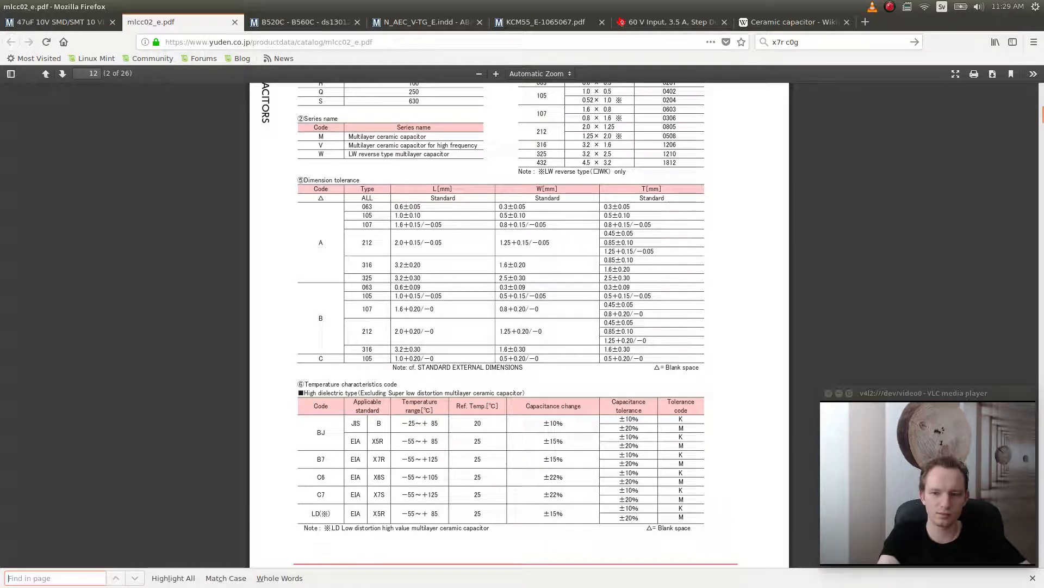
type("mohm")
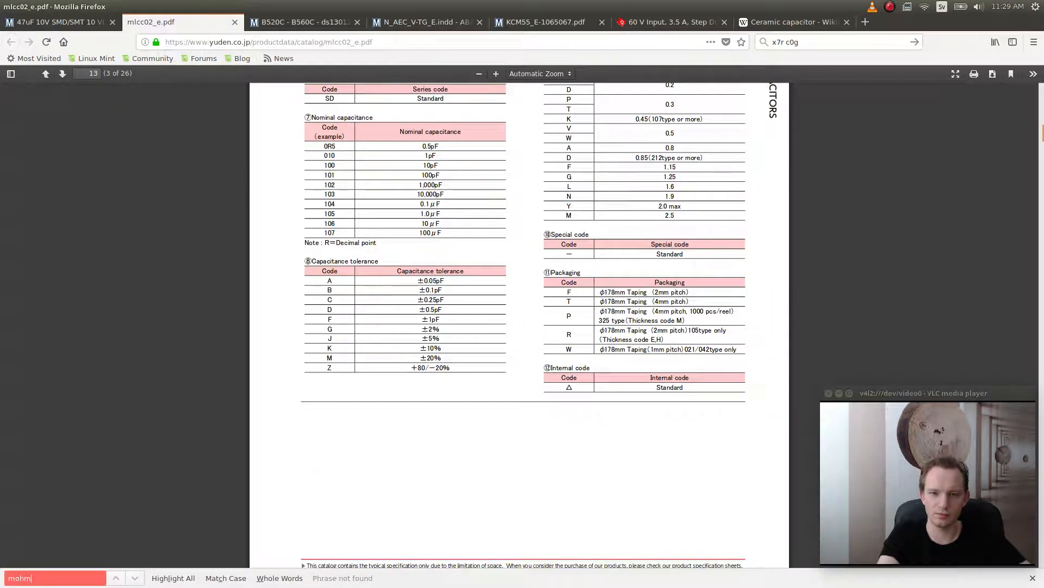
key("BackSpace")
key("BackSpace")
key("BackSpace")
key("BackSpace")
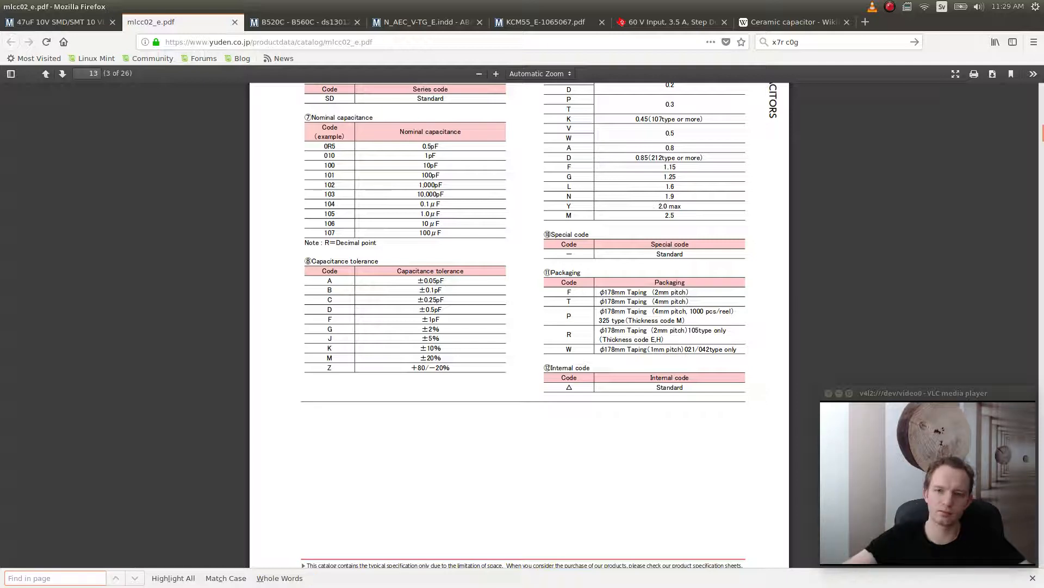
- Examine the datasheet's part number codes, temperature characteristics, tolerances, external dimensions and standard quantities
scroll(519, 326, "up", 6)
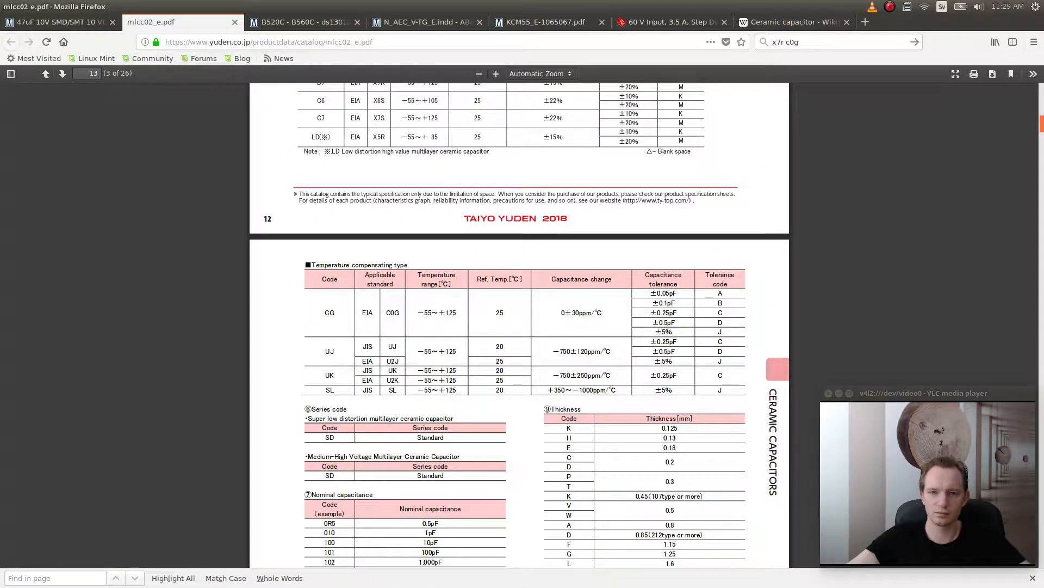
scroll(520, 325, "up", 4)
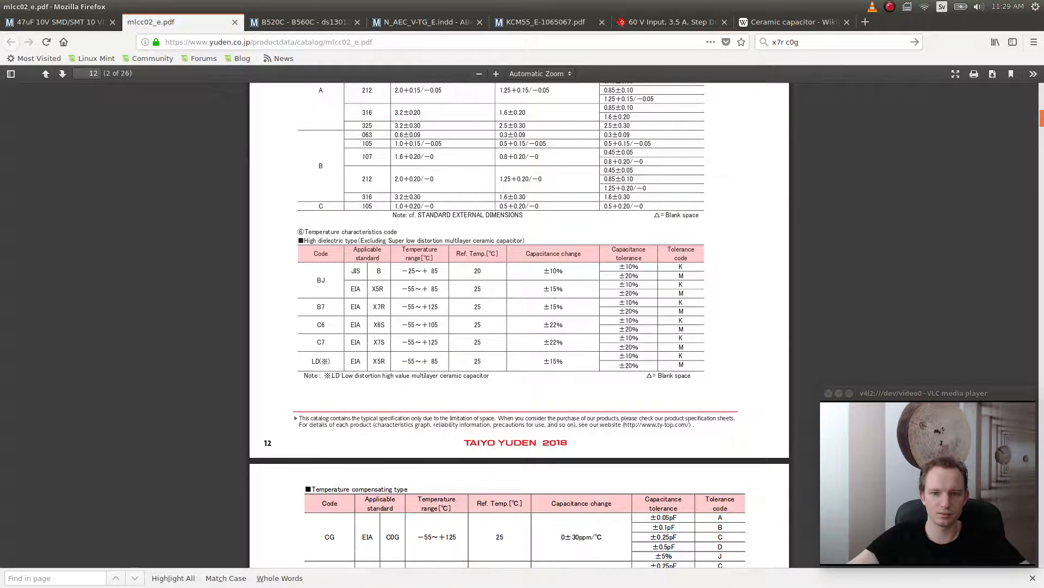
scroll(519, 325, "up", 7)
scroll(519, 324, "up", 2)
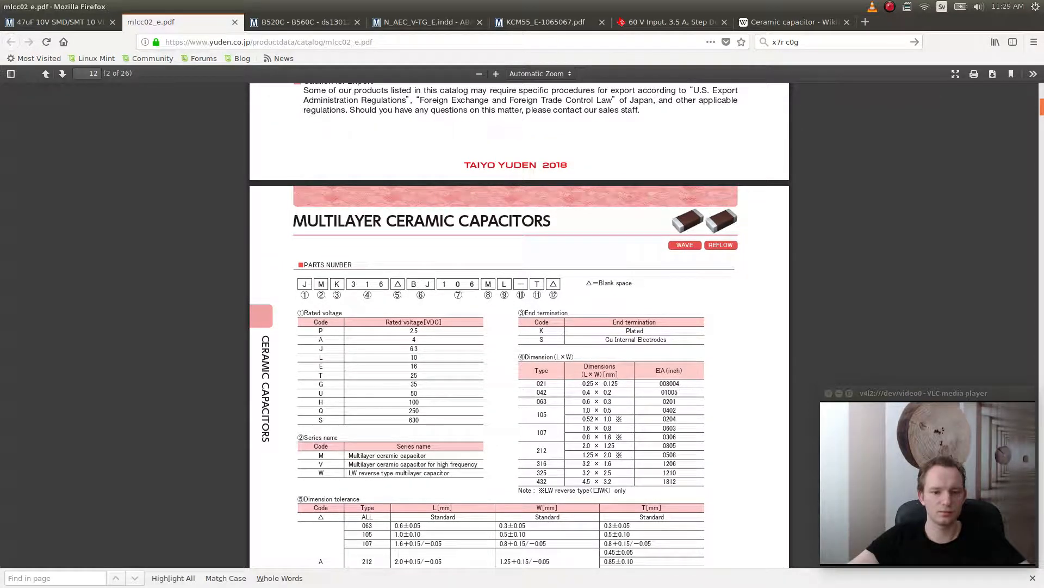
scroll(519, 324, "down", 4)
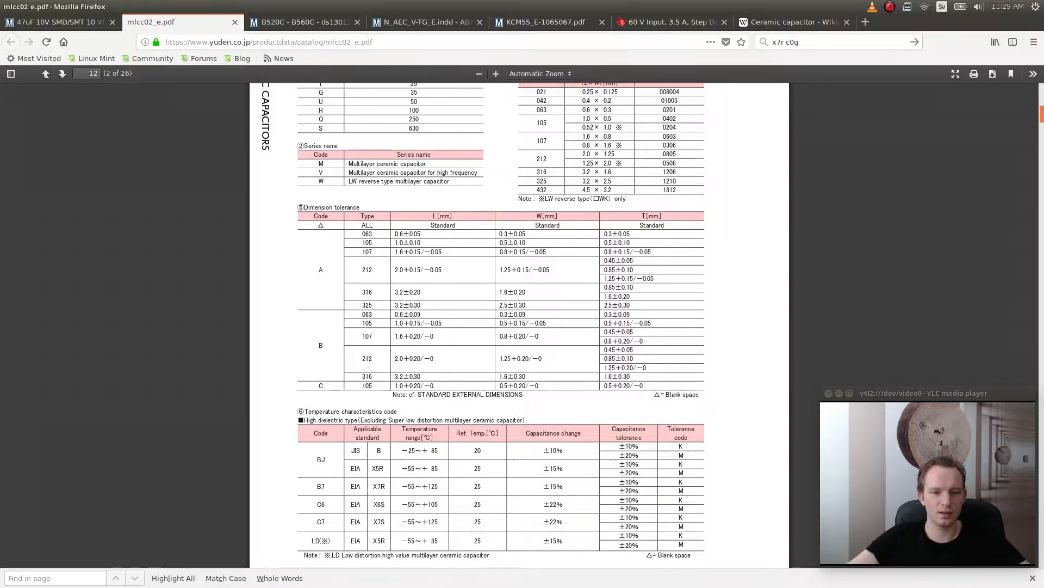
scroll(519, 324, "down", 5)
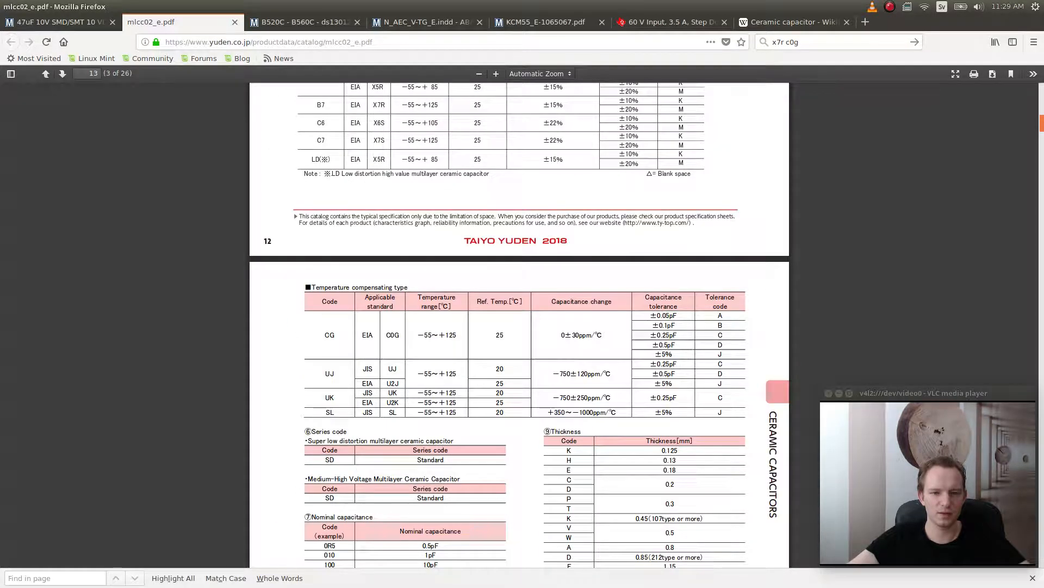
scroll(520, 325, "down", 2)
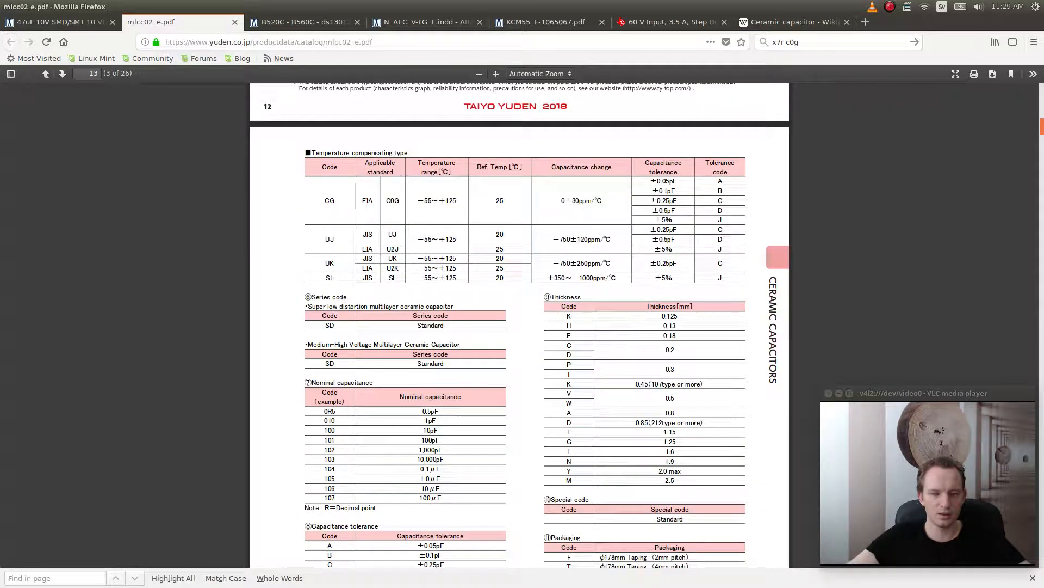
scroll(519, 325, "down", 3)
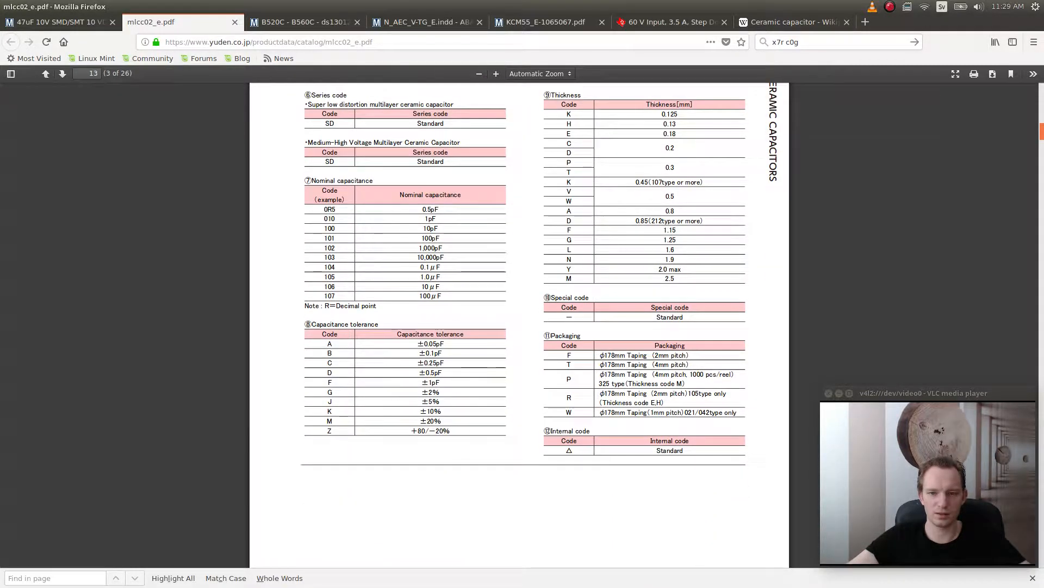
scroll(520, 325, "down", 7)
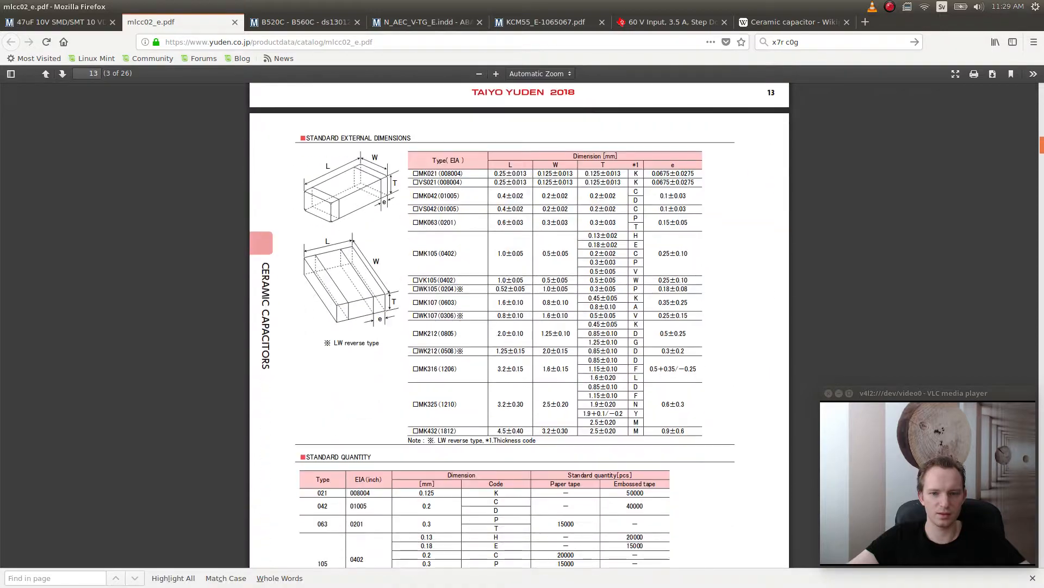
scroll(520, 325, "down", 4)
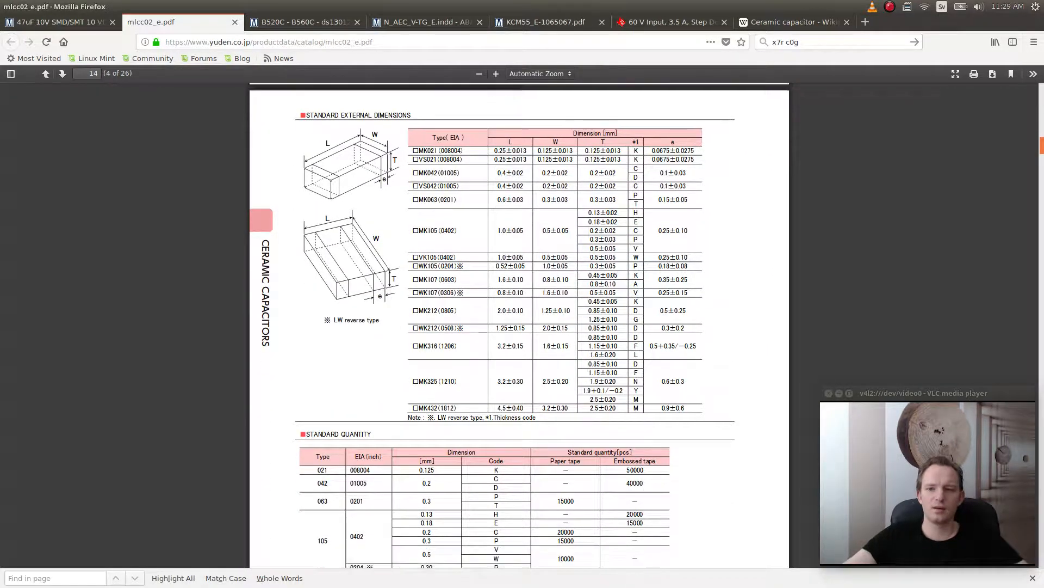
scroll(519, 325, "down", 8)
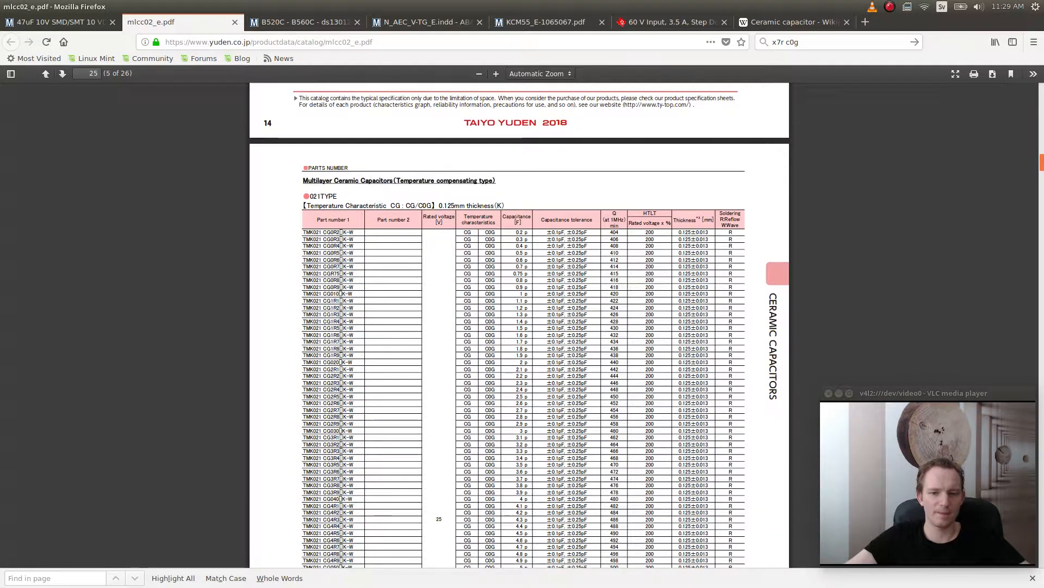
scroll(520, 324, "down", 2)
scroll(520, 325, "up", 4)
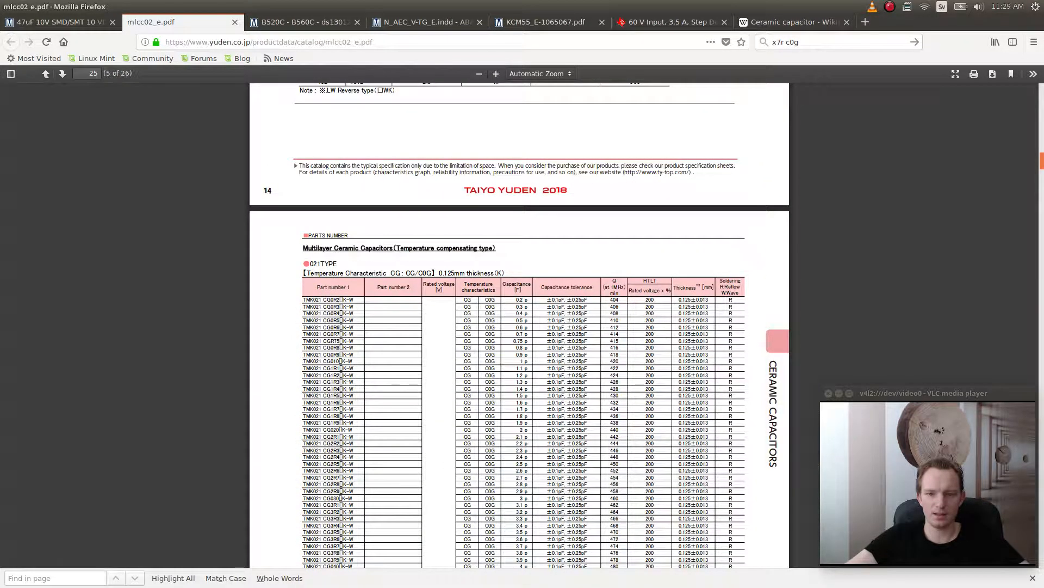
- Look through the datasheet's part number tables, packaging pages and reliability specifications, including the Q or dissipation factor section
scroll(520, 325, "down", 20)
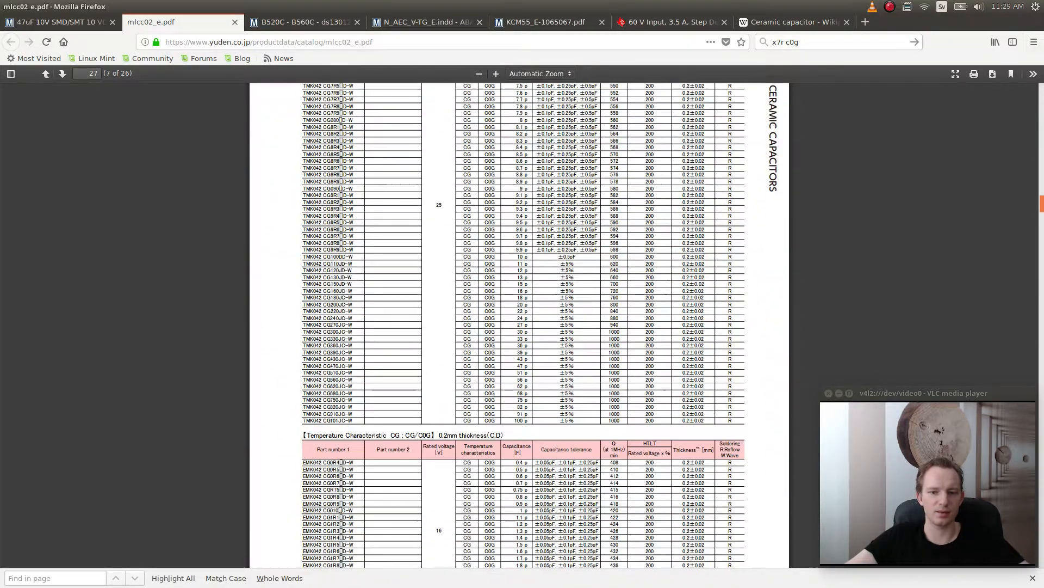
scroll(520, 325, "down", 20)
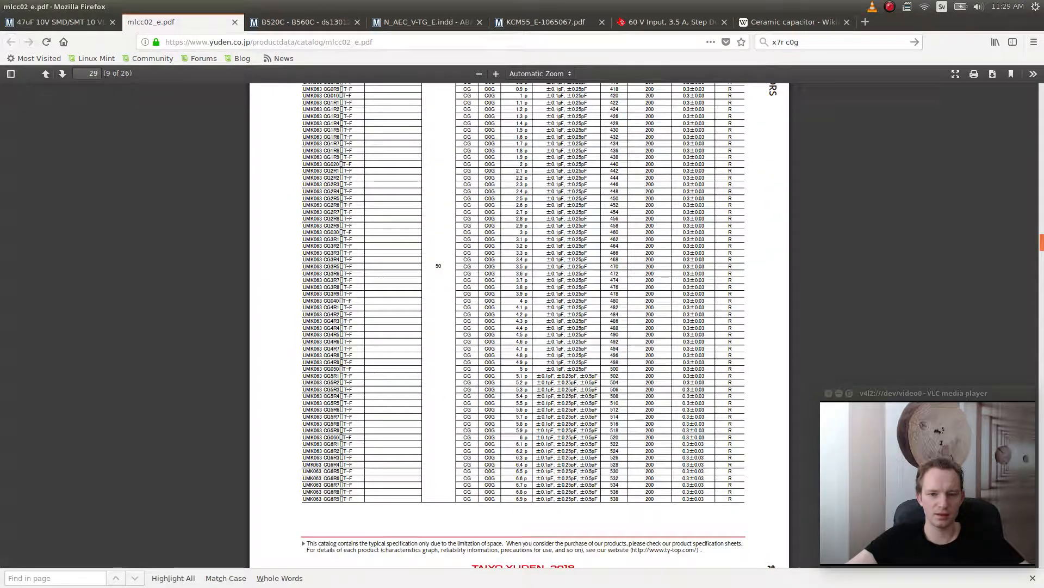
scroll(520, 325, "down", 1)
scroll(519, 325, "up", 10)
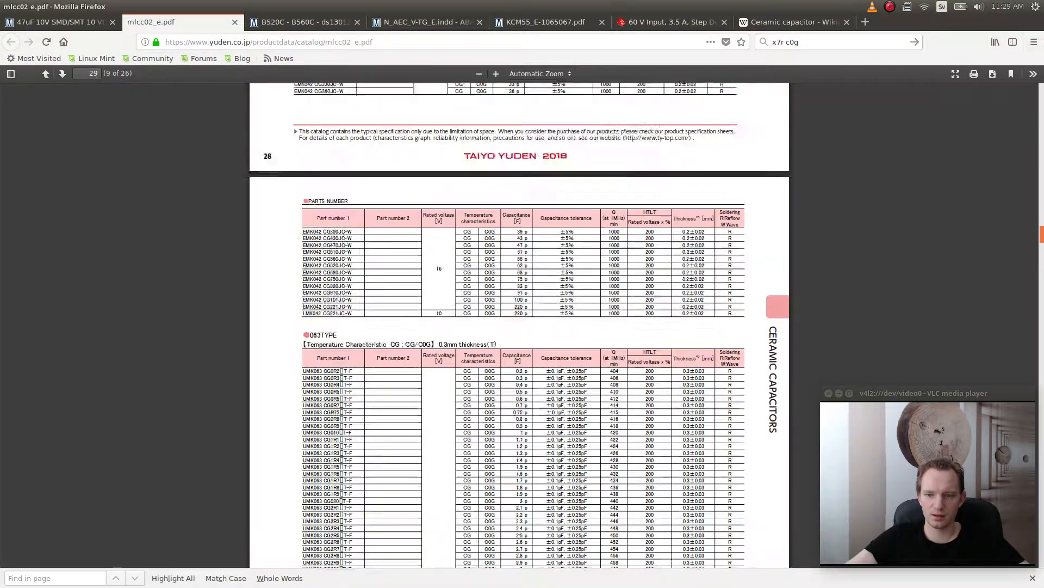
scroll(520, 325, "up", 5)
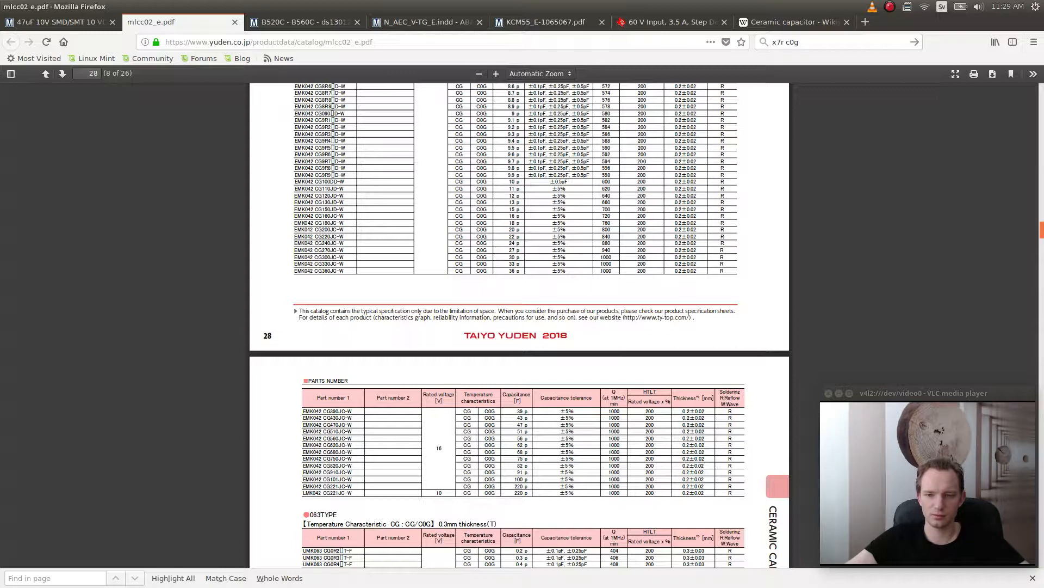
scroll(520, 325, "down", 20)
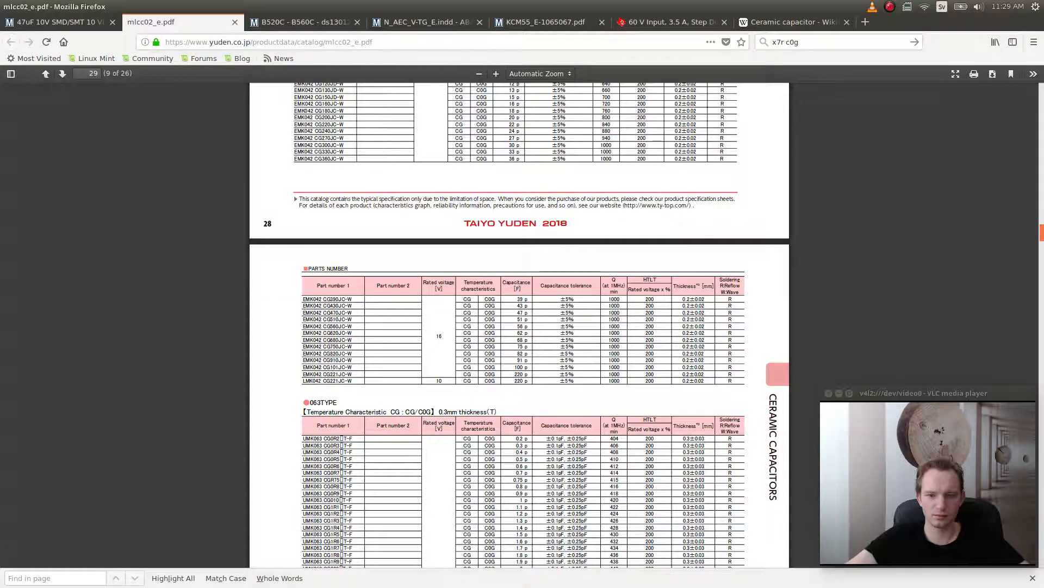
scroll(519, 325, "down", 15)
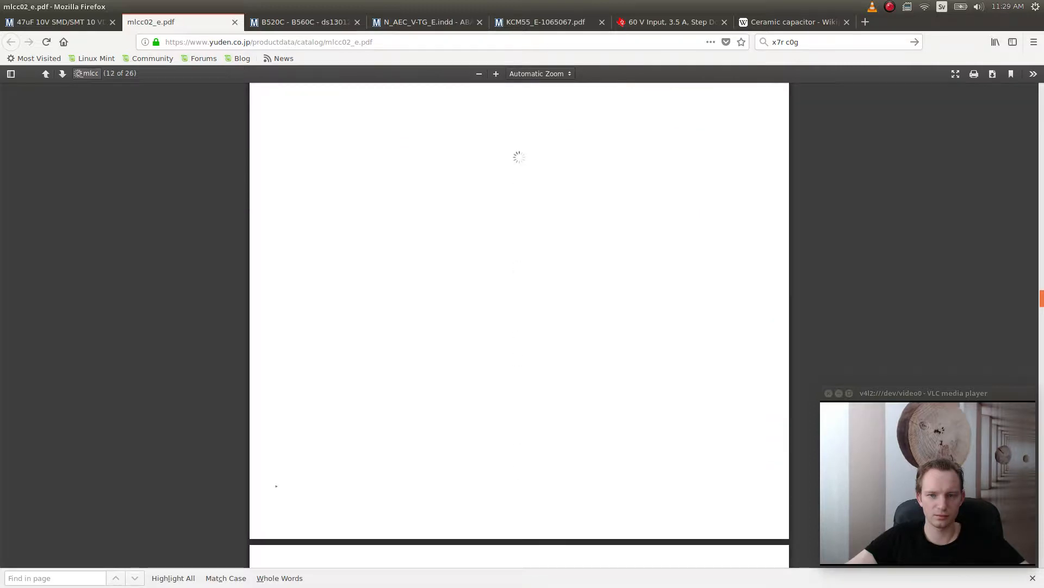
scroll(520, 325, "up", 9)
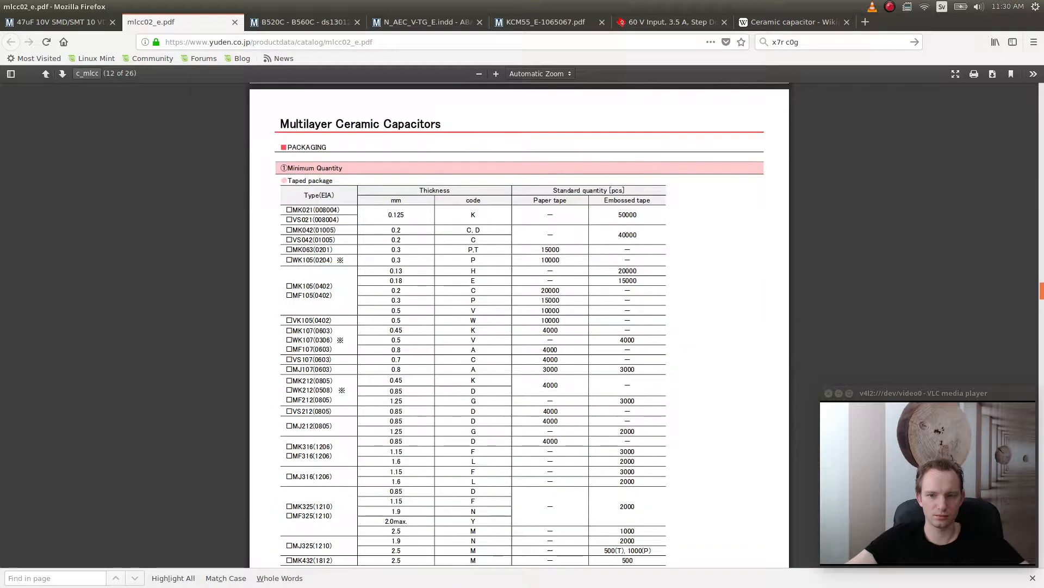
scroll(519, 325, "up", 3)
scroll(519, 325, "down", 20)
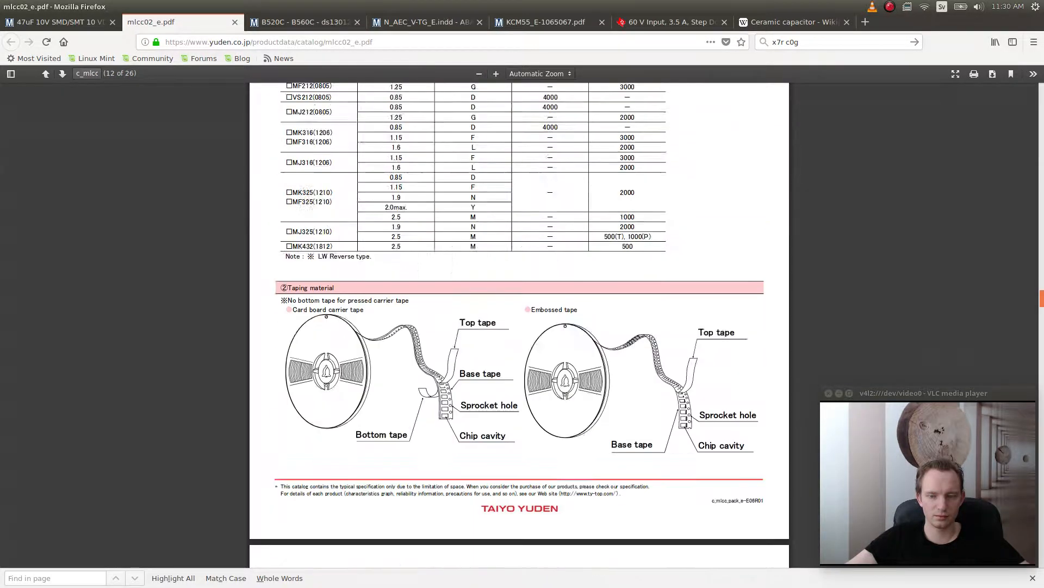
scroll(520, 325, "down", 20)
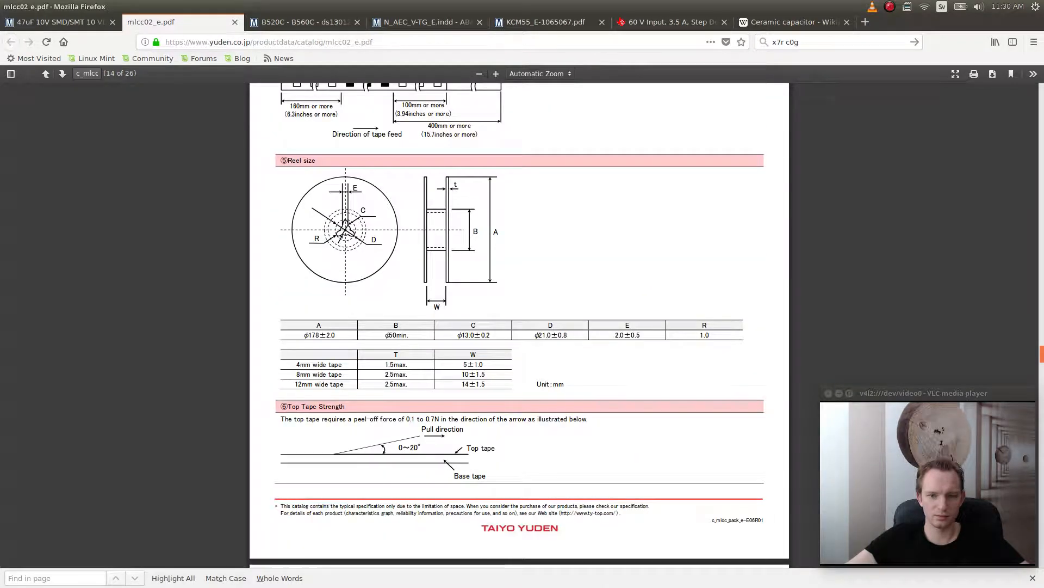
scroll(520, 324, "up", 2)
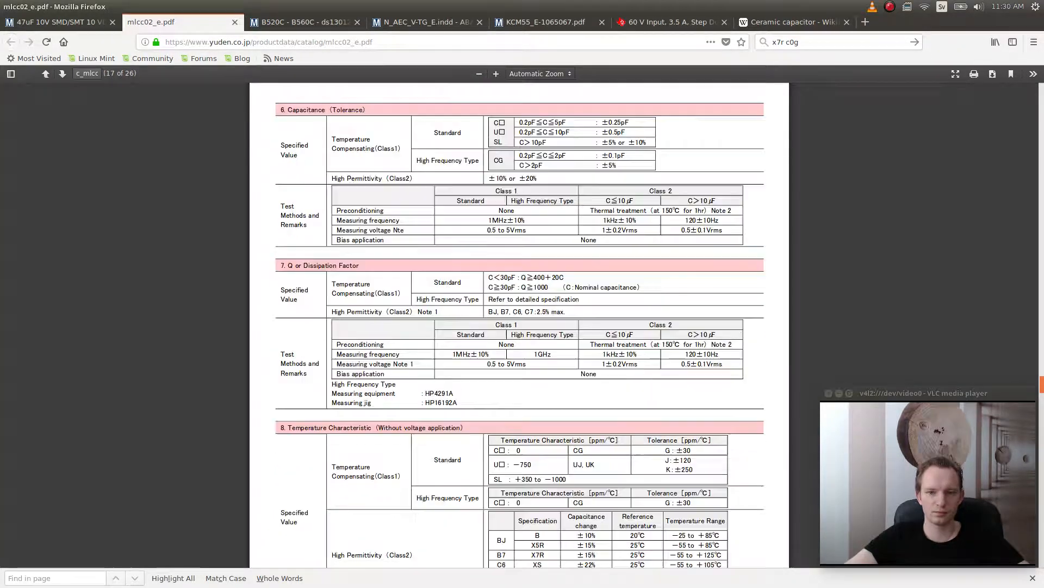
scroll(520, 325, "down", 4)
scroll(520, 324, "up", 4)
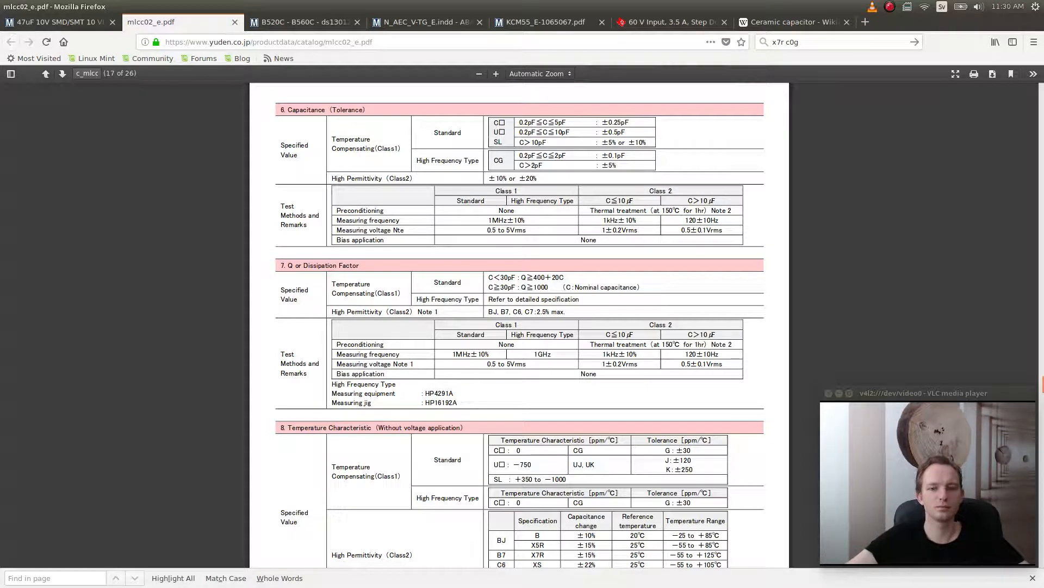
- Search the datasheet for "resistance" and go through the successive matches in the reliability test sections
key("ctrl+f")
type("resist")
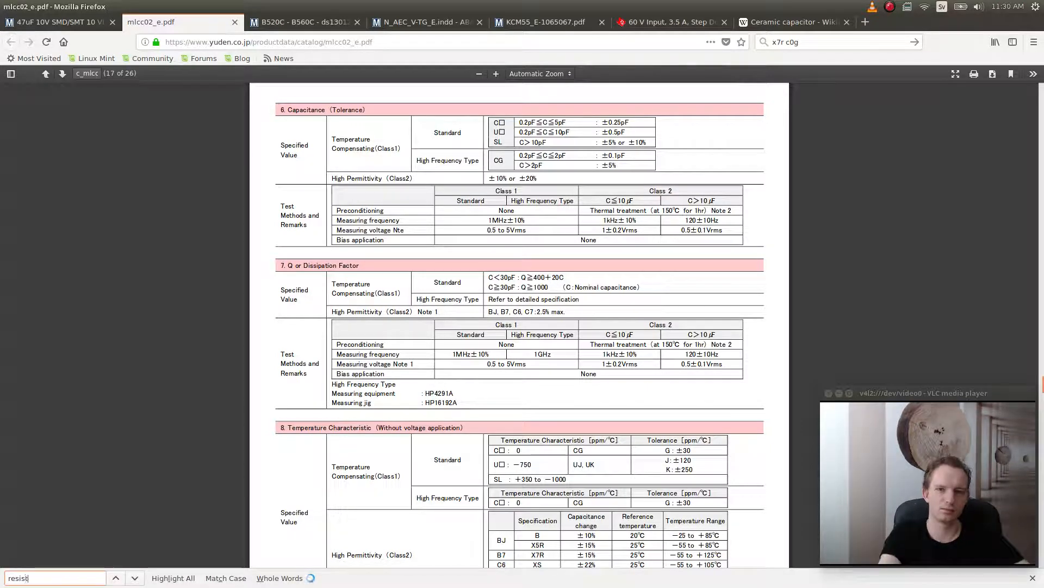
type("ance")
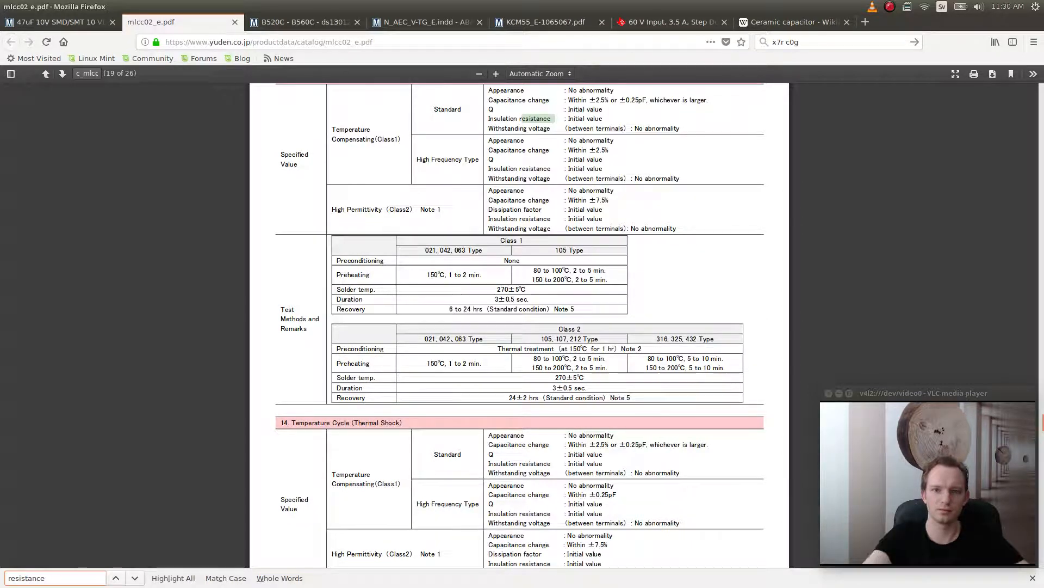
key("Return")
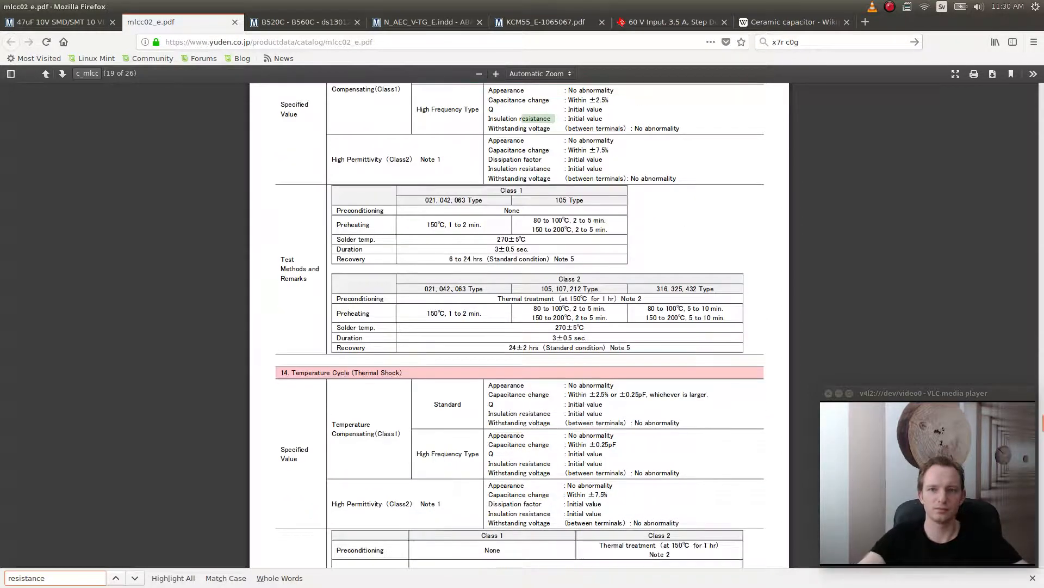
key("Return")
key("Return")
key("Return")
key("Return")
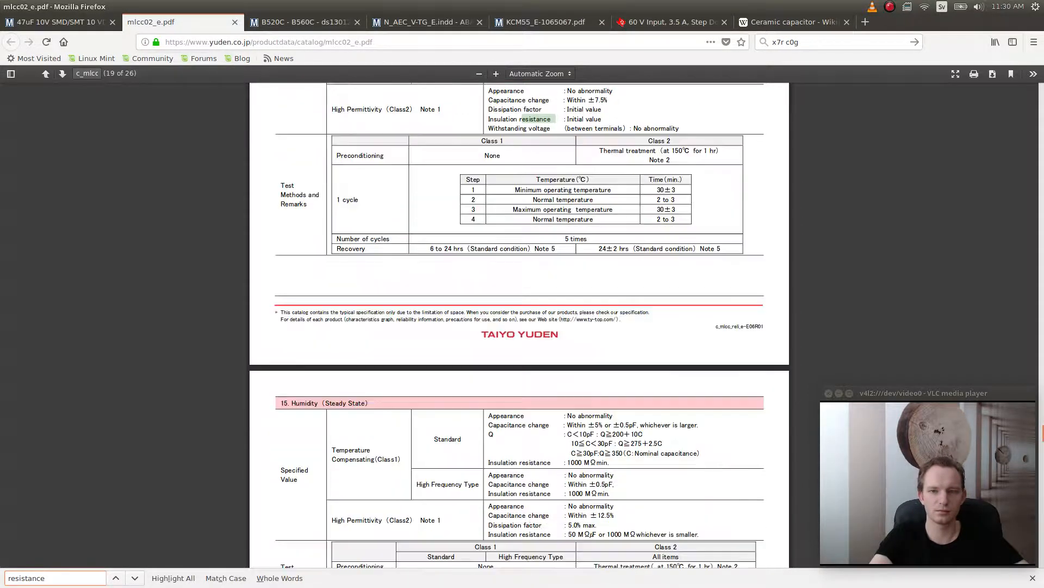
key("Return")
key("Return")
key("Return")
key("Return")
key("Return")
key("Return")
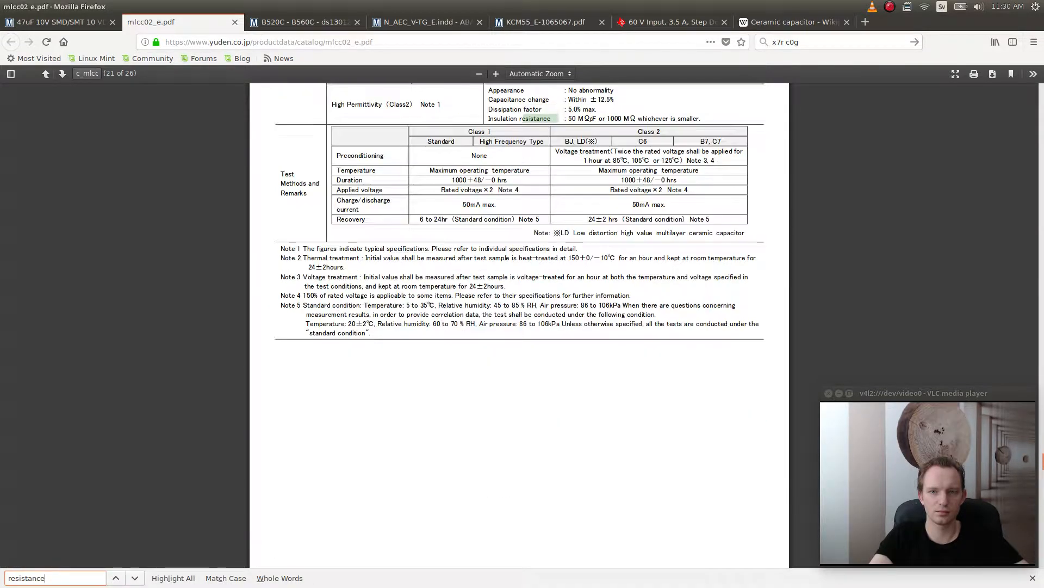
- Go through the remaining "resistance" matches to the end of the datasheet and again from its beginning
key("Return")
key("Return")
key("Return")
key("Return")
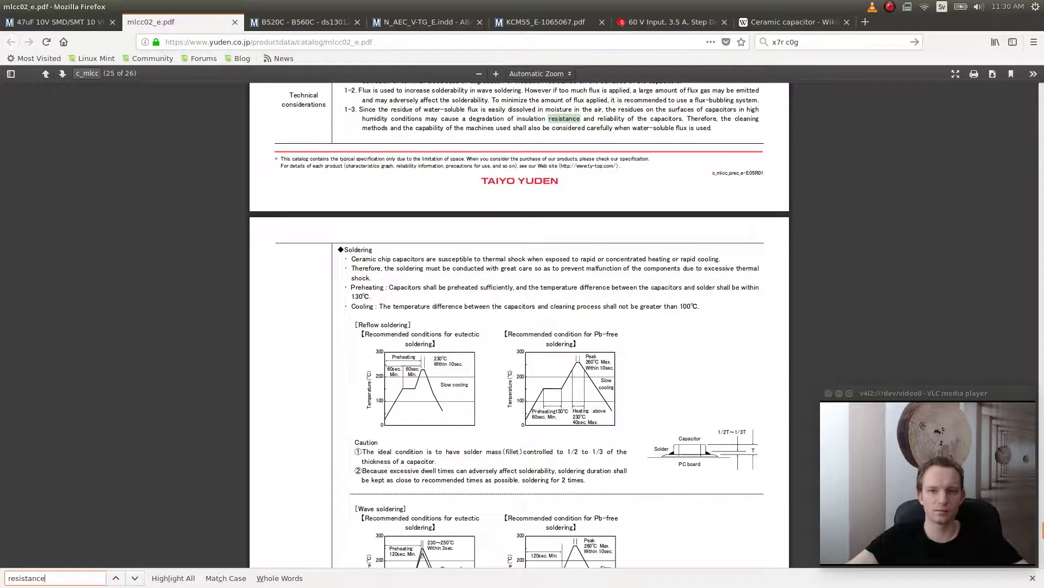
key("Return")
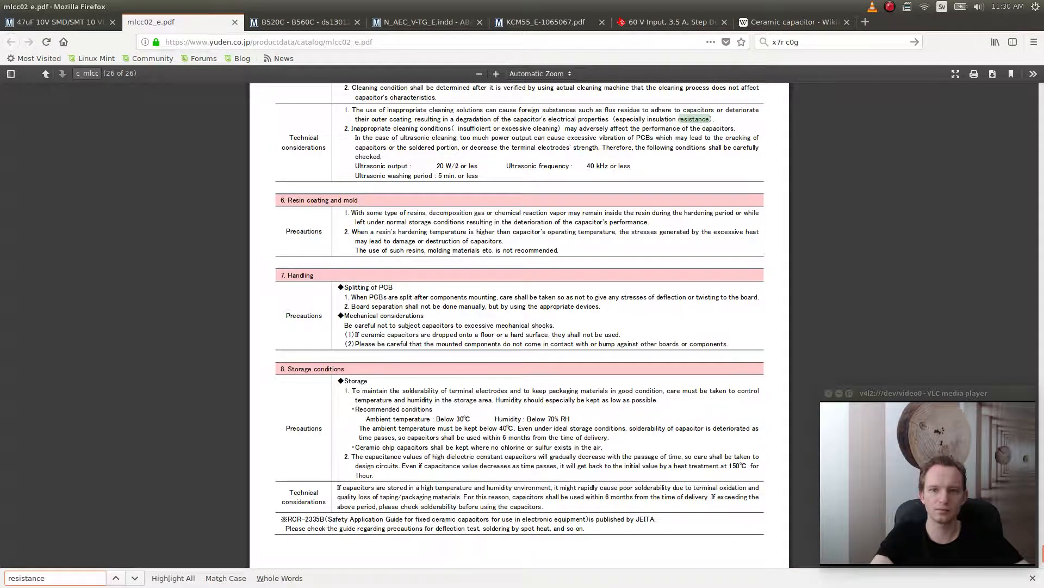
key("Return")
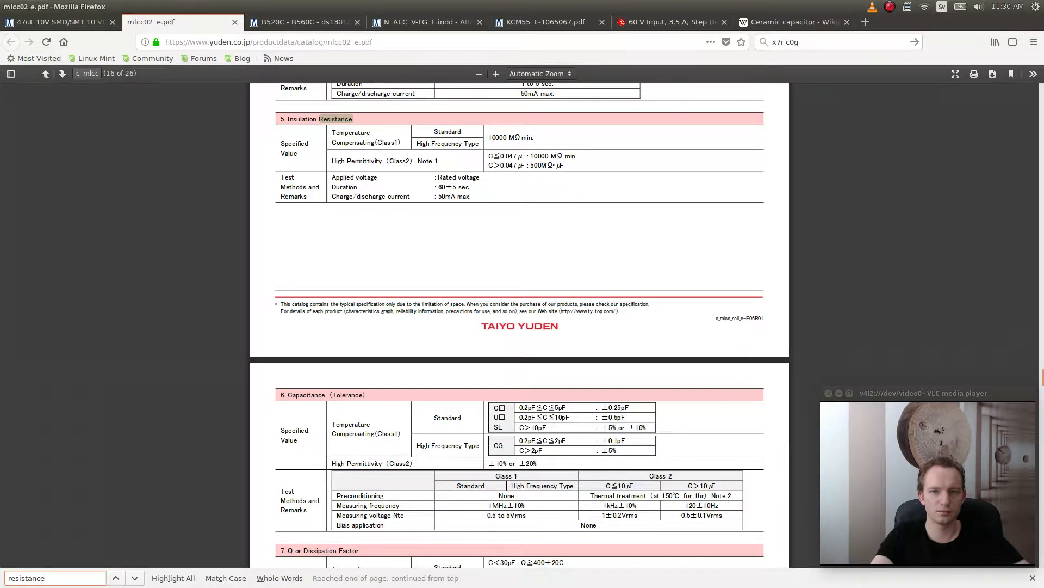
key("Return")
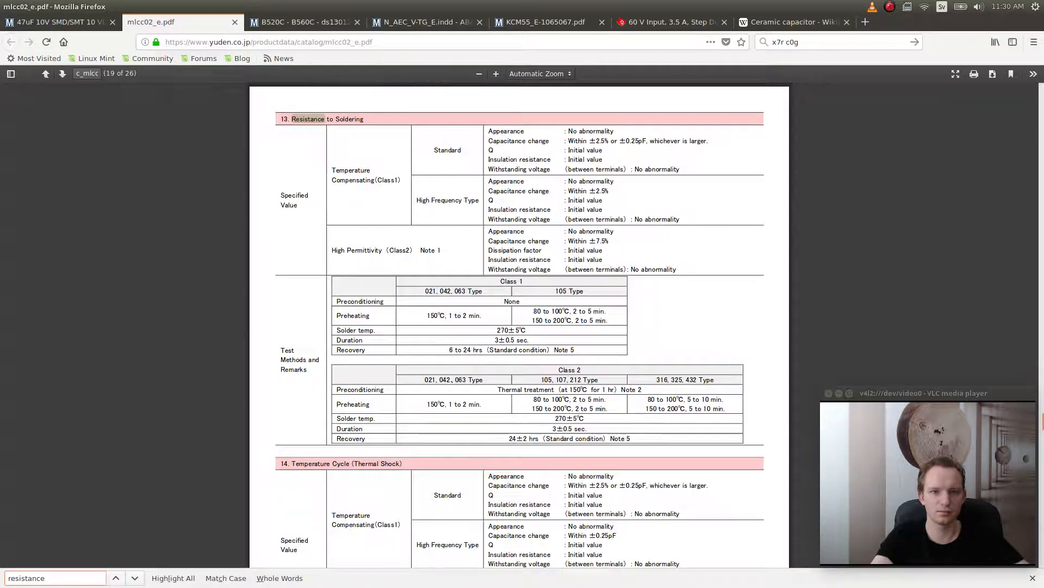
- Search the Taiyo Yuden datasheet for "ripple" and for "current"
key("ctrl+a")
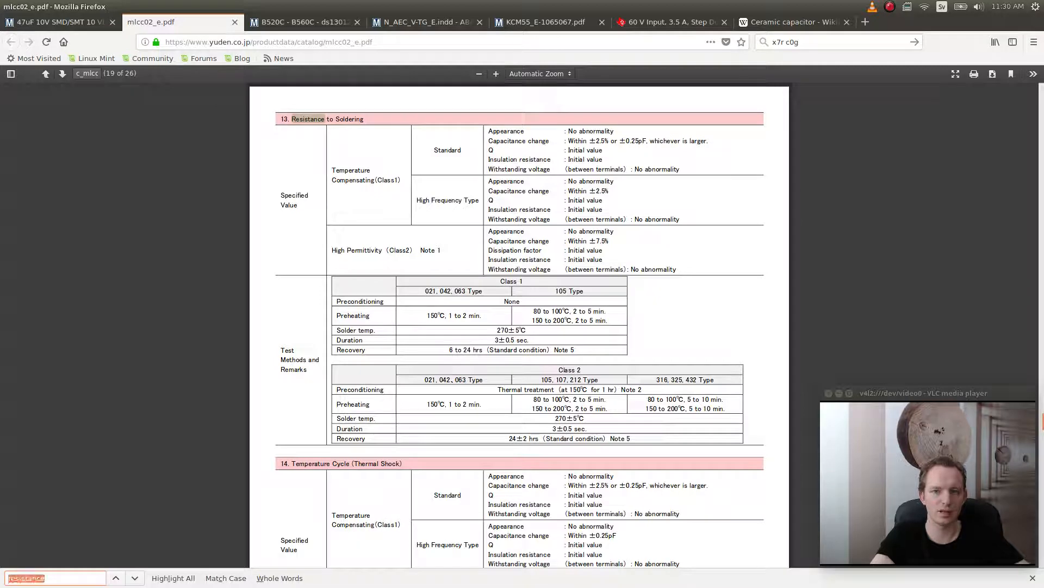
type("ripp")
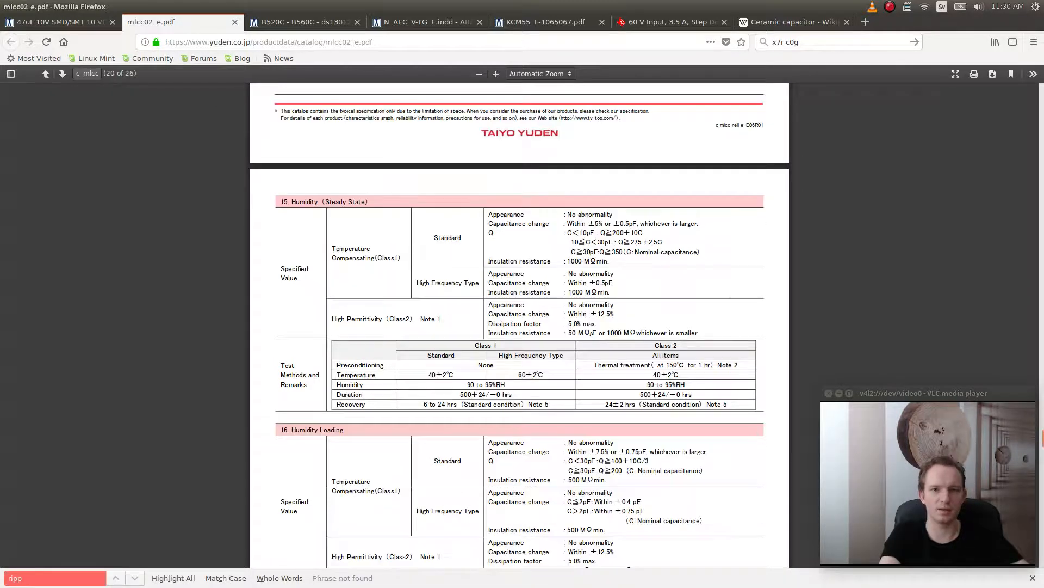
type("le")
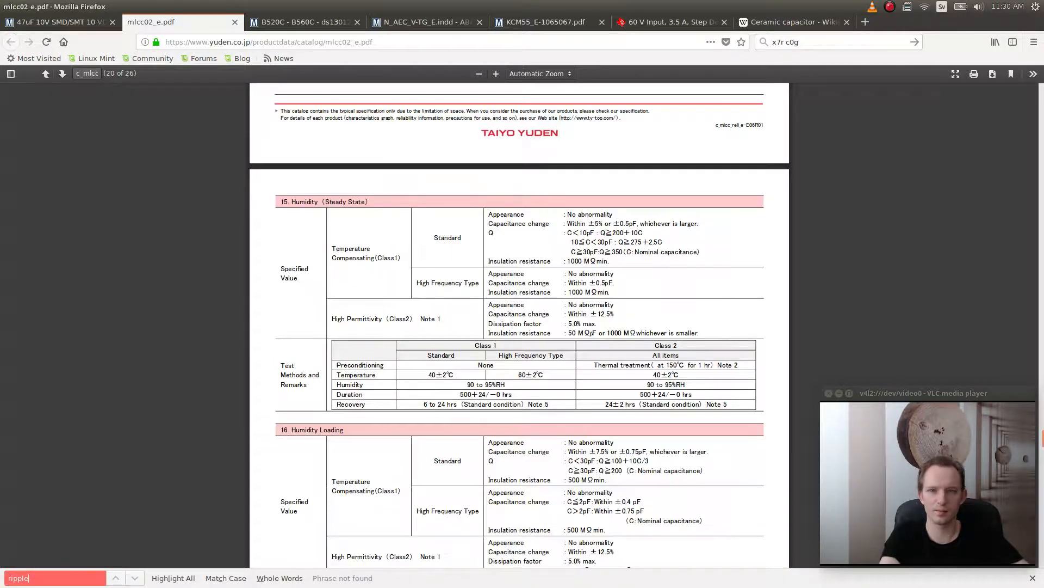
type("current")
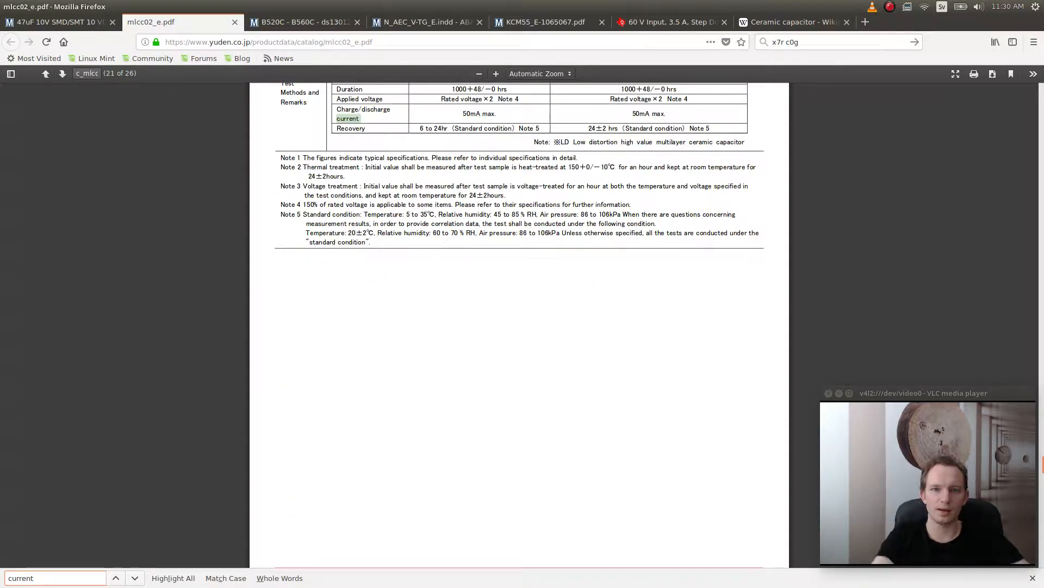
key("alt+Tab")
key("alt+shift+Tab")
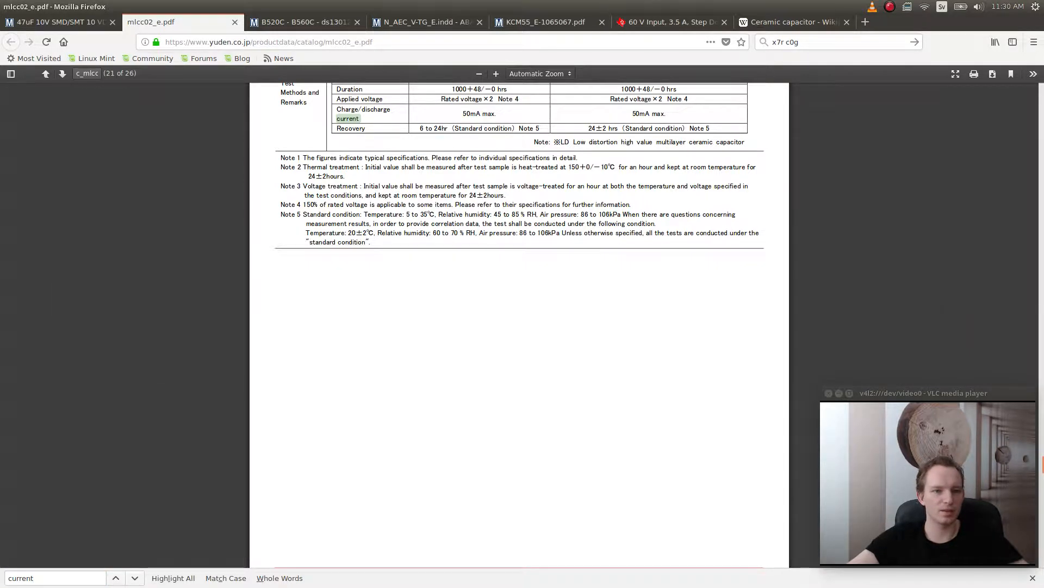
- Review the output capacitor's ESR and ripple current requirements and equations in the TPS54360 datasheet
left_click(71, 23)
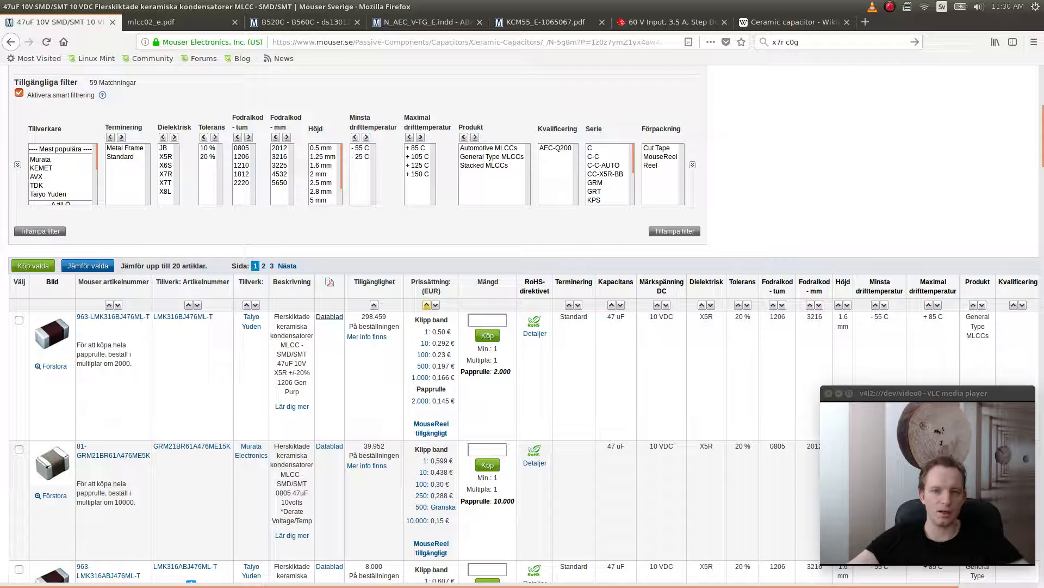
key("ctrl+Tab")
key("ctrl+Tab")
key("ctrl+Tab")
key("ctrl+Tab")
key("ctrl+Tab")
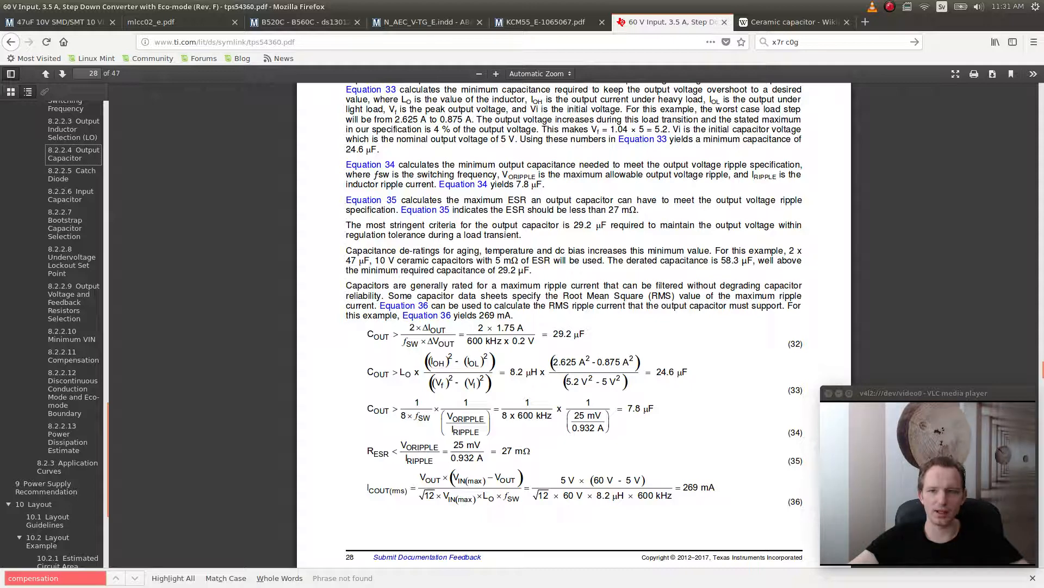
scroll(574, 326, "up", 2)
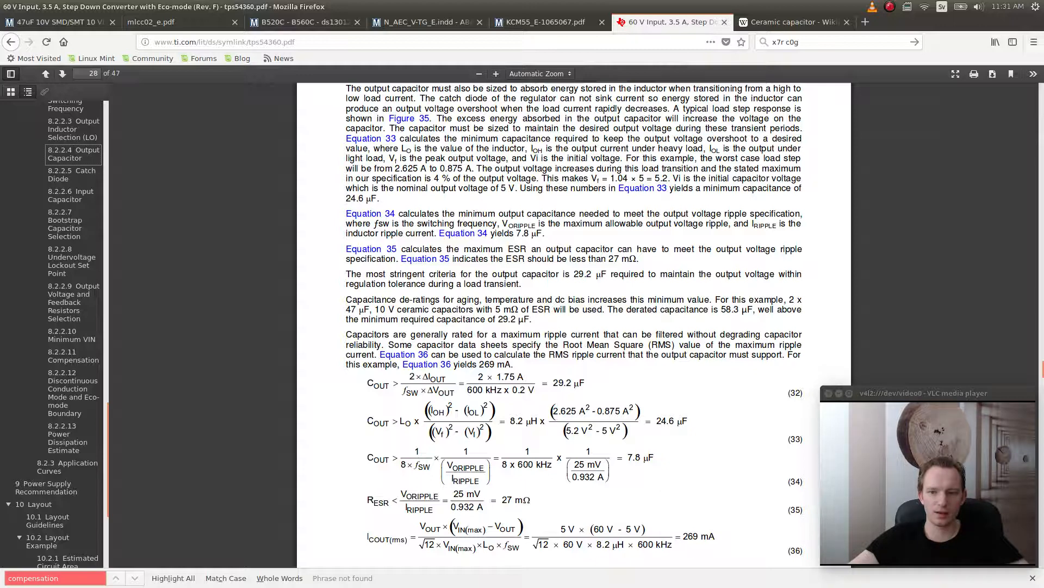
scroll(574, 326, "down", 3)
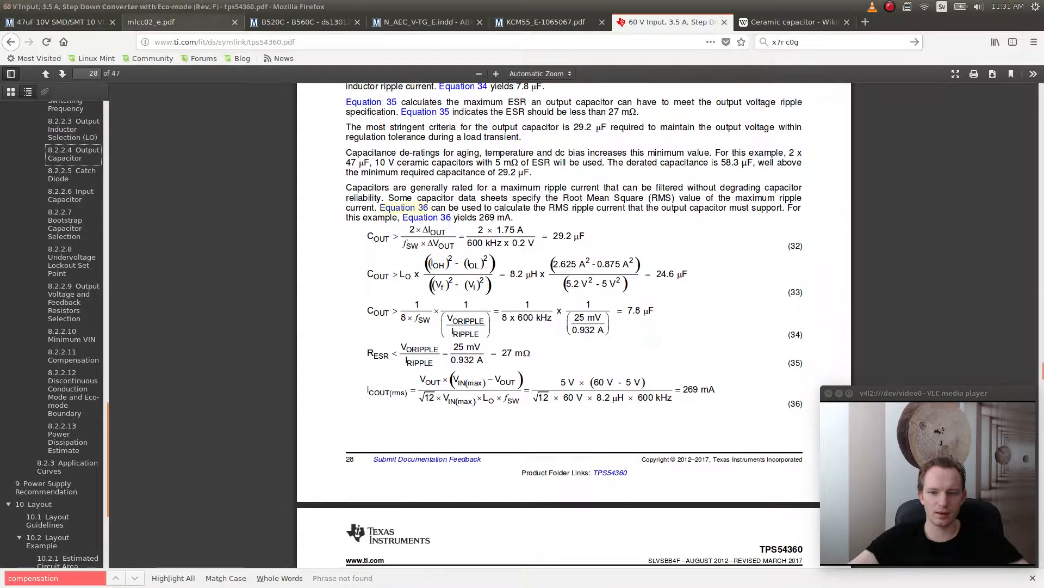
- Look through the 47 µF, 10 VDC ceramic capacitor results on Mouser, comparing case sizes and prices
key("ctrl+1")
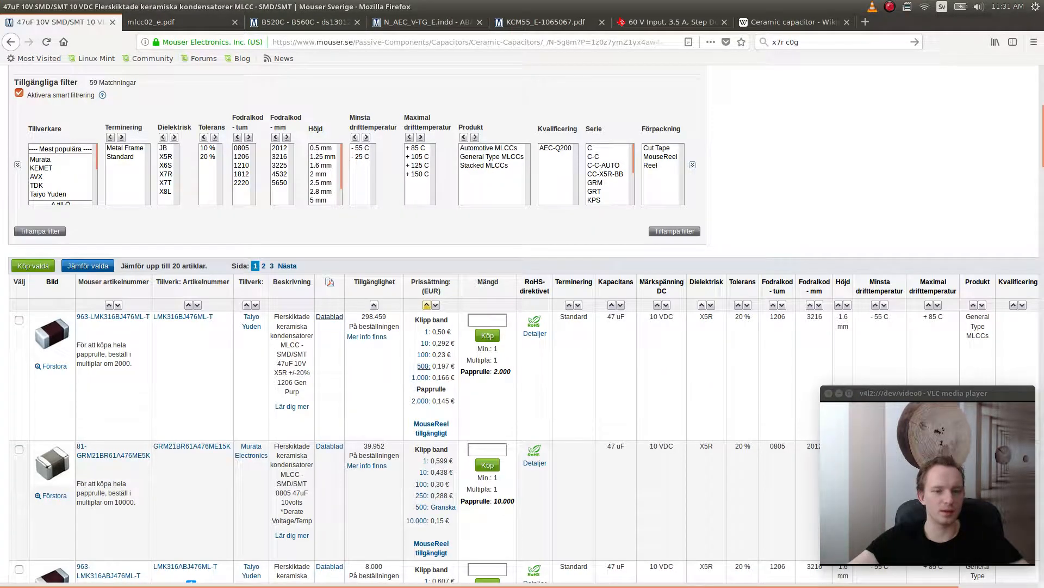
scroll(522, 326, "down", 2)
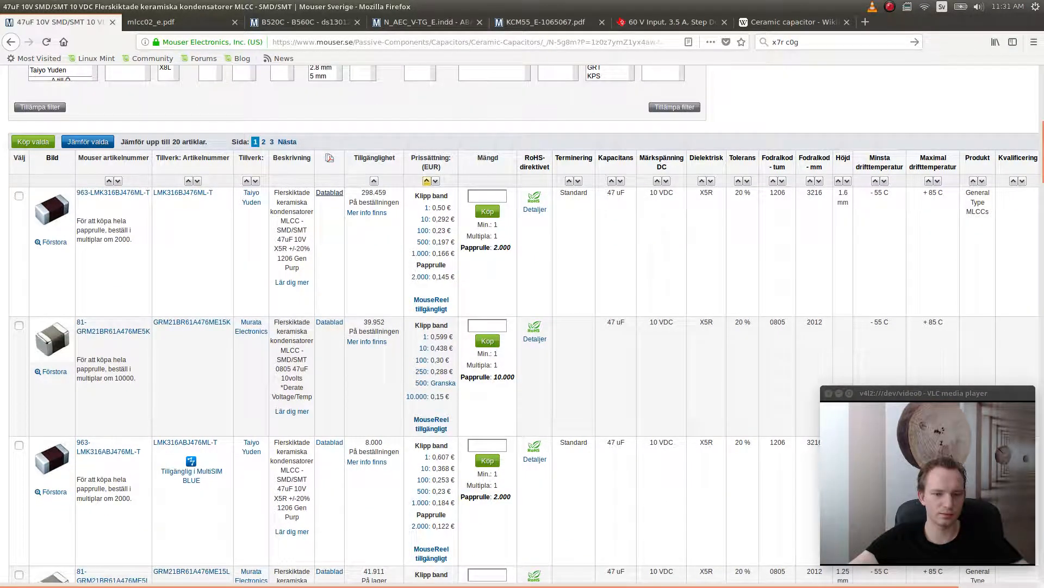
scroll(522, 326, "down", 3)
scroll(522, 326, "up", 9)
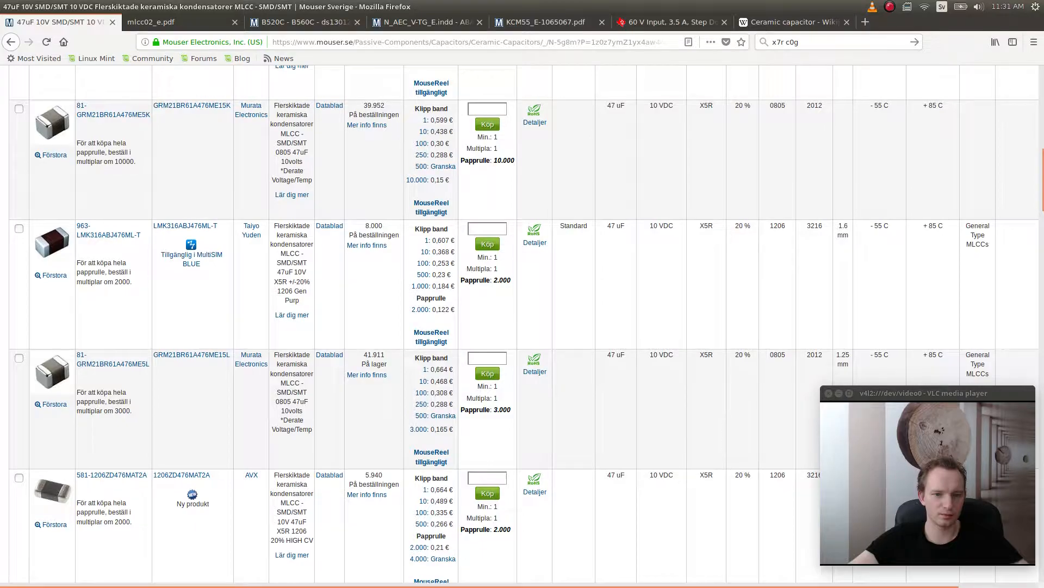
scroll(523, 327, "down", 4)
scroll(522, 326, "down", 2)
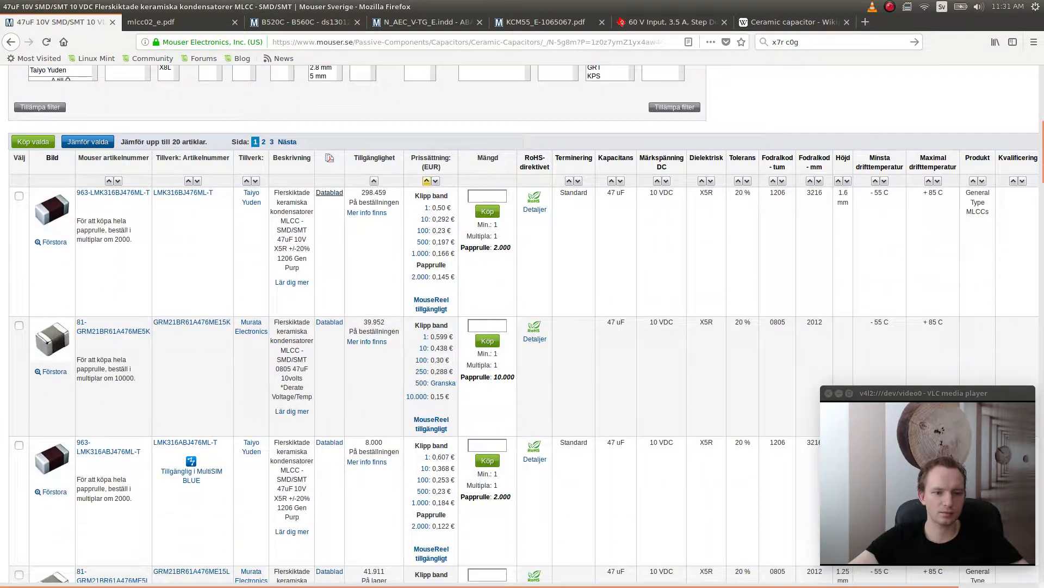
scroll(523, 327, "up", 3)
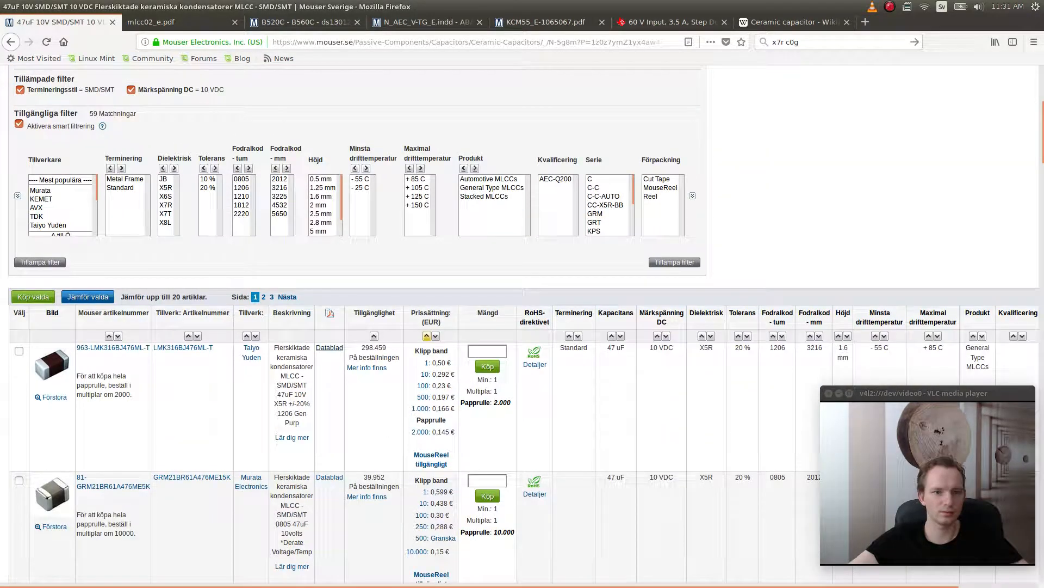
- Filter the ceramic capacitor results to the inch case codes 1812 and 2220
left_click(241, 213)
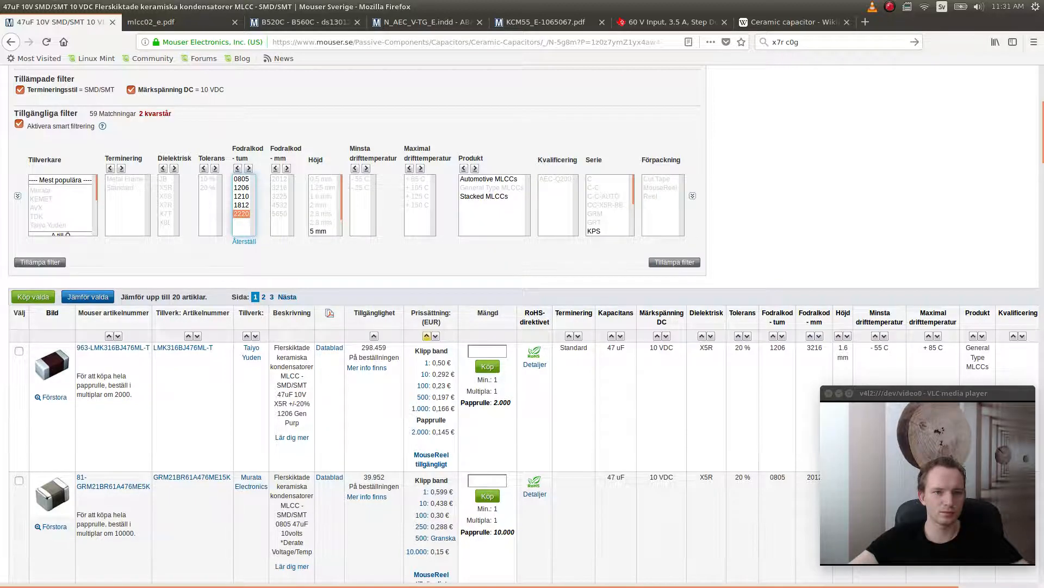
left_click(242, 205, "ctrl")
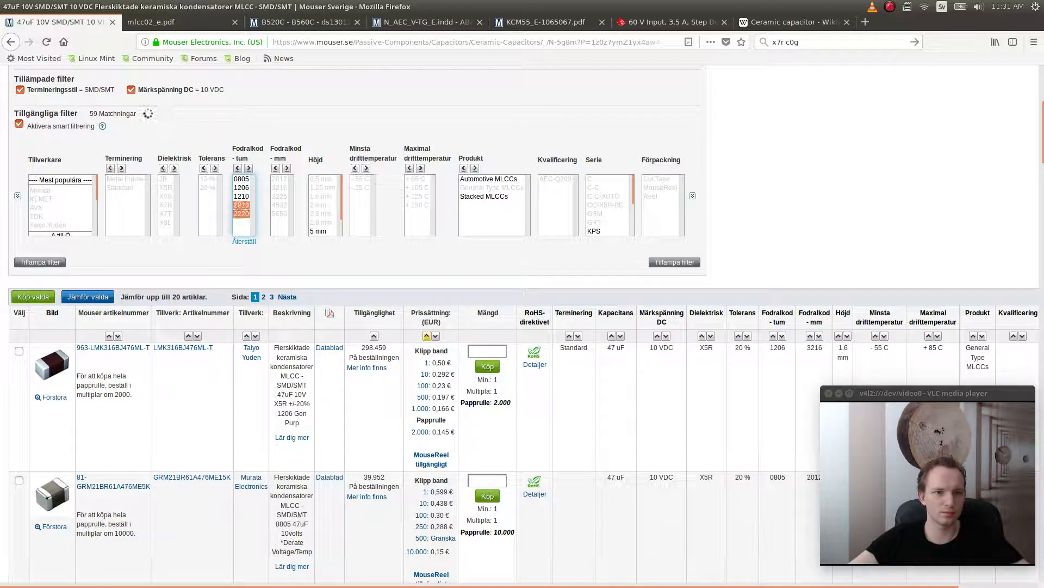
scroll(522, 326, "down", 15)
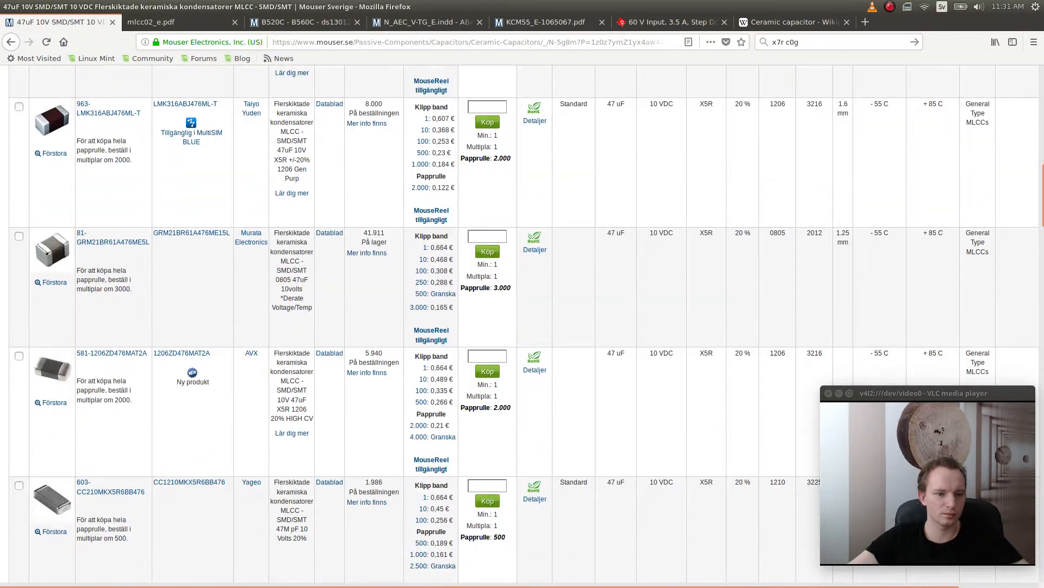
scroll(523, 326, "up", 15)
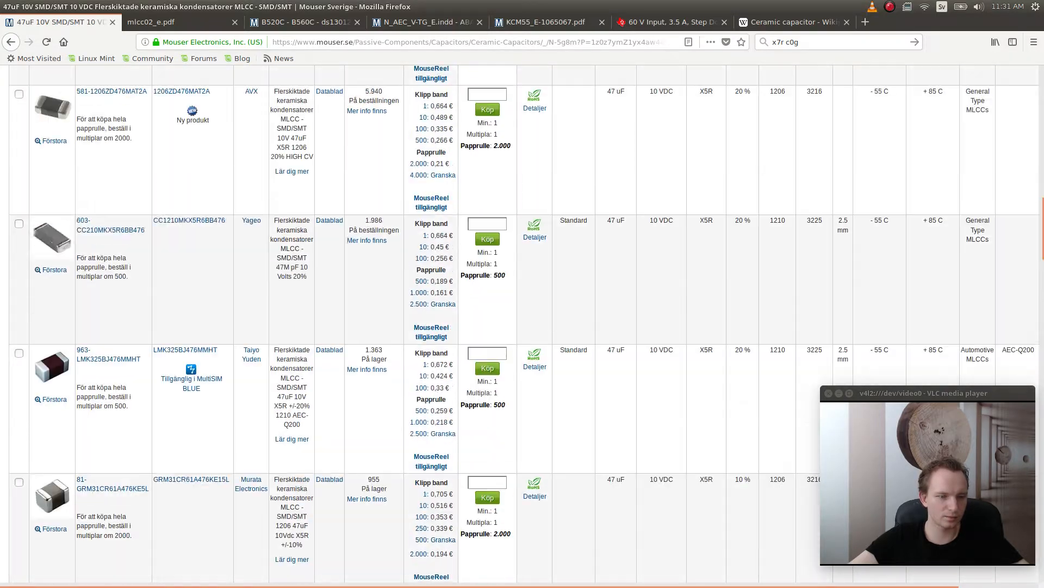
scroll(522, 326, "up", 3)
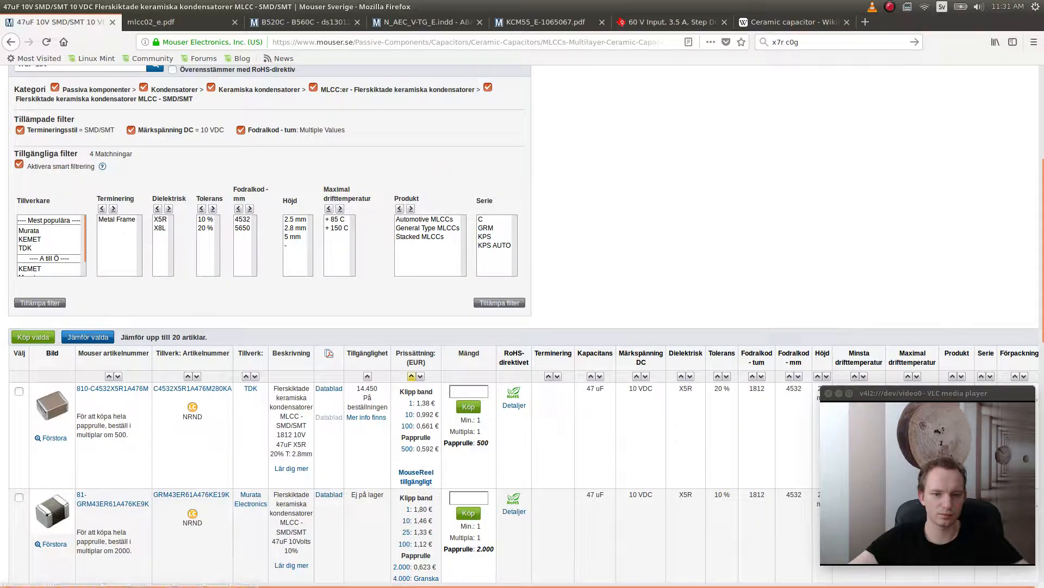
- Examine the 1812 and 2220 capacitors' prices and availability, and return to the previous result list
scroll(330, 408, "down", 3)
scroll(413, 327, "down", 9)
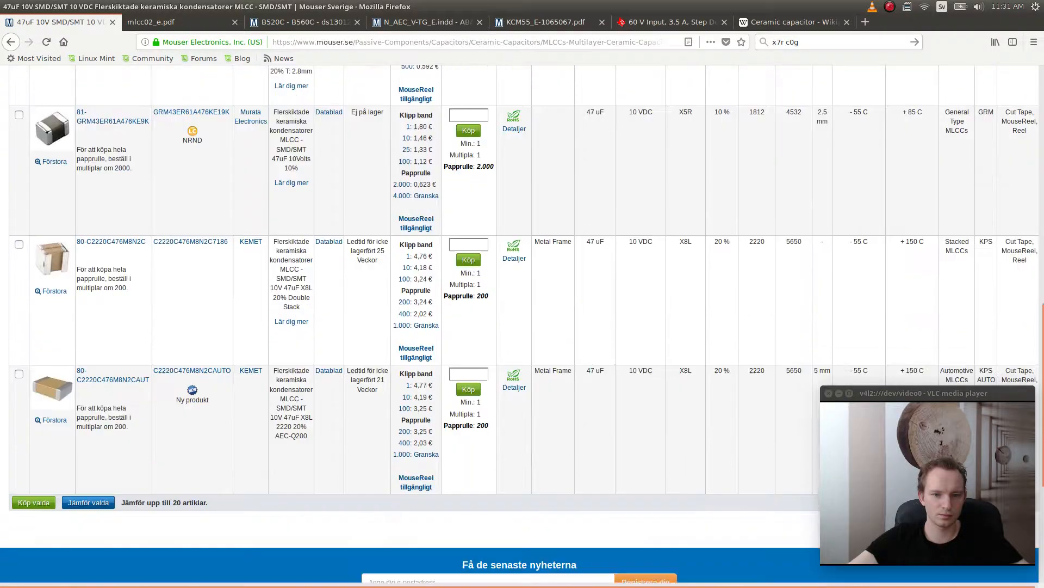
scroll(414, 326, "up", 4)
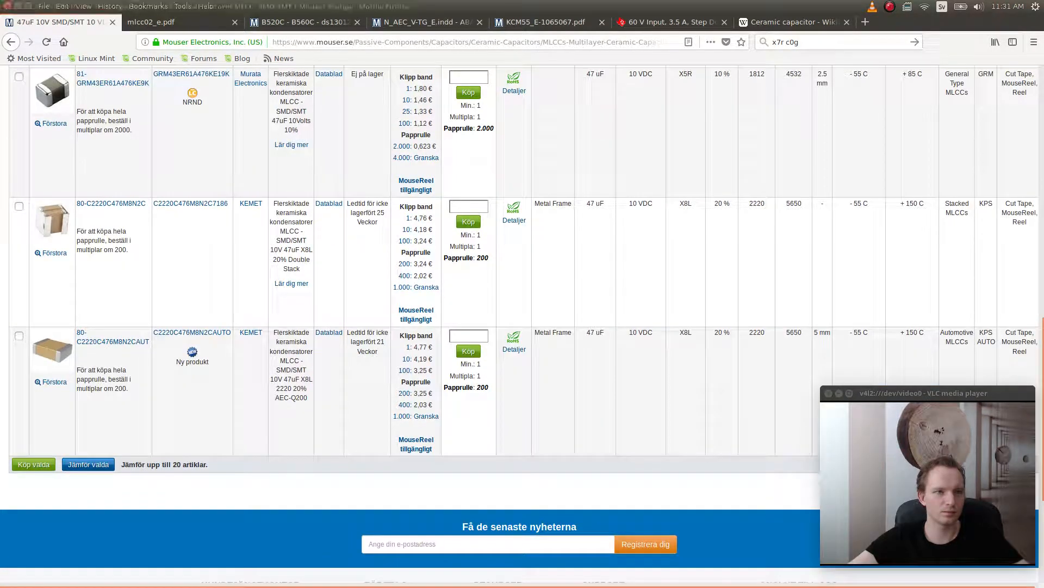
key("alt+Left")
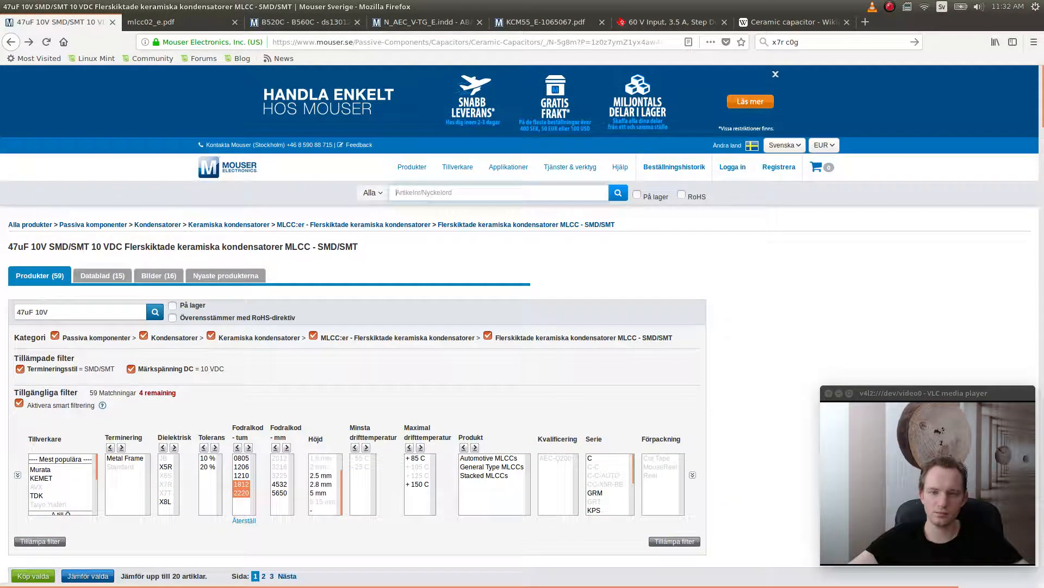
- Search all Mouser products for "47uF" and narrow the results to the capacitors category
type("47uF")
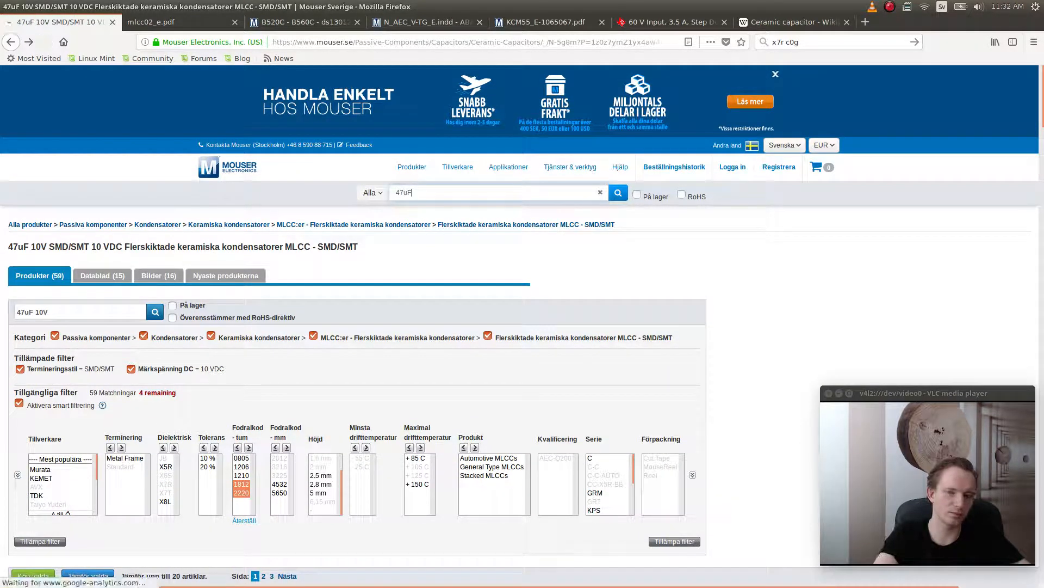
key("Return")
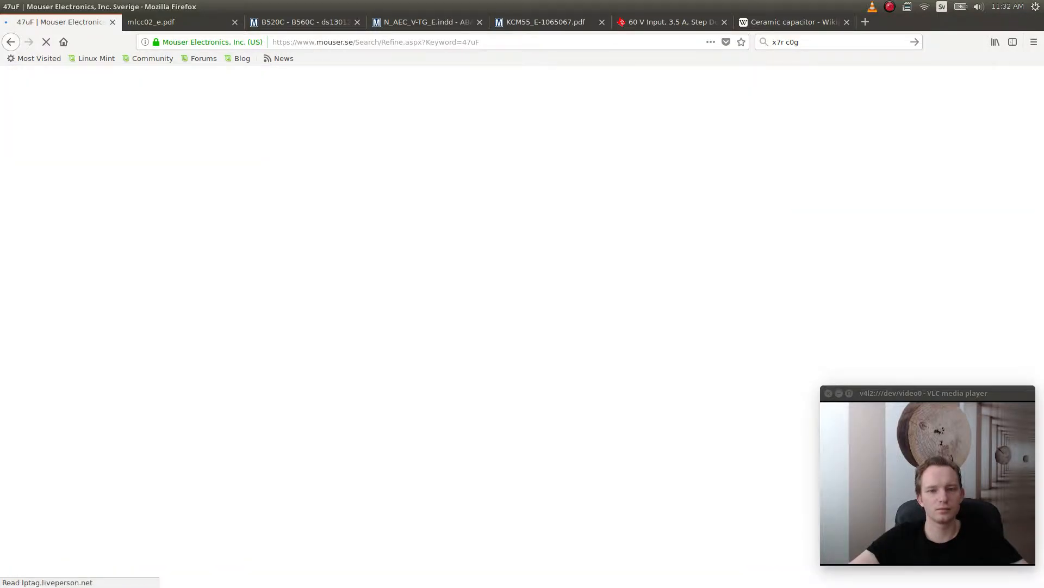
scroll(298, 326, "down", 10)
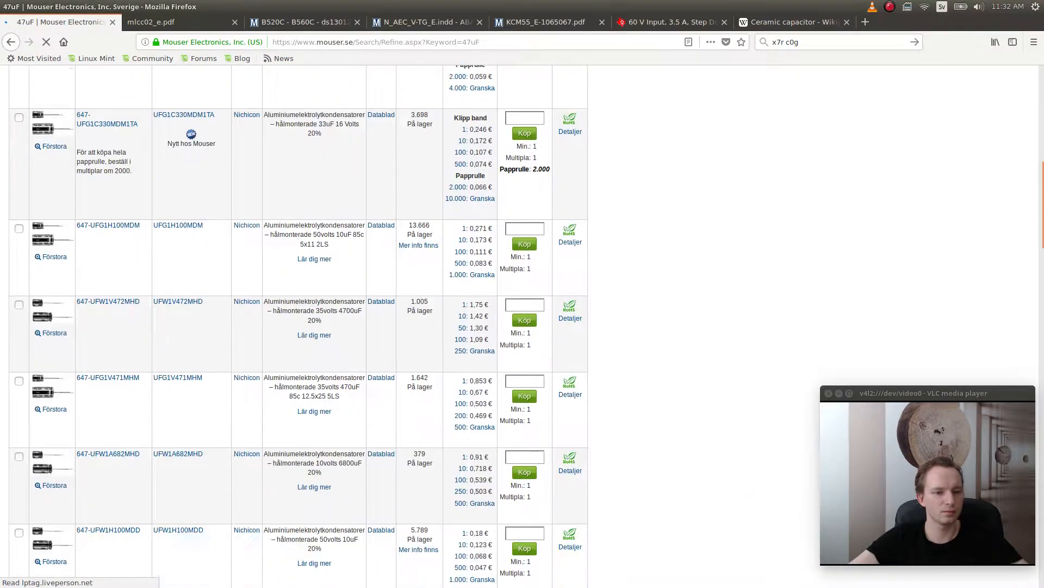
scroll(298, 326, "down", 13)
scroll(298, 327, "up", 12)
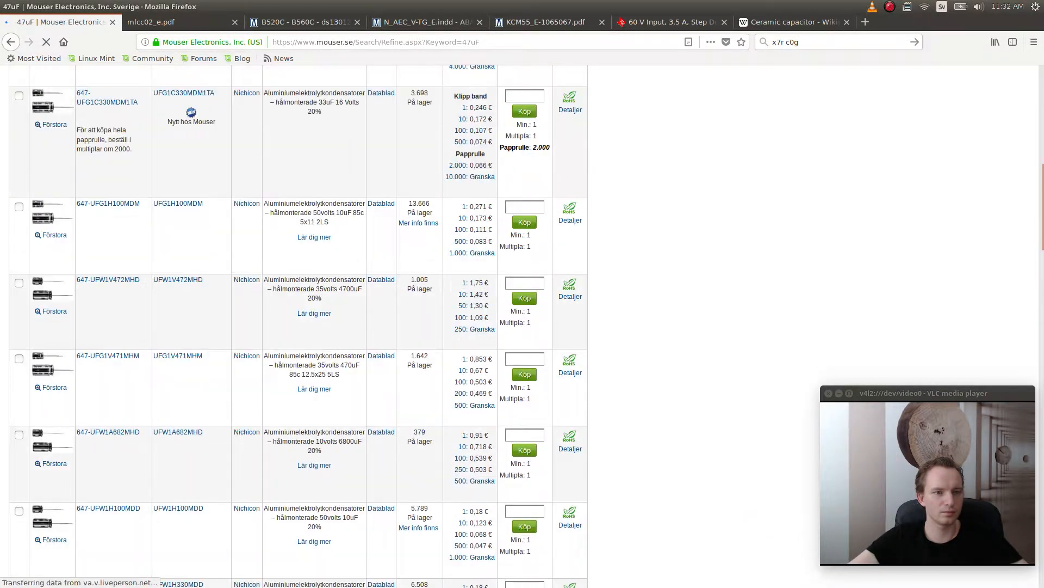
scroll(298, 327, "up", 15)
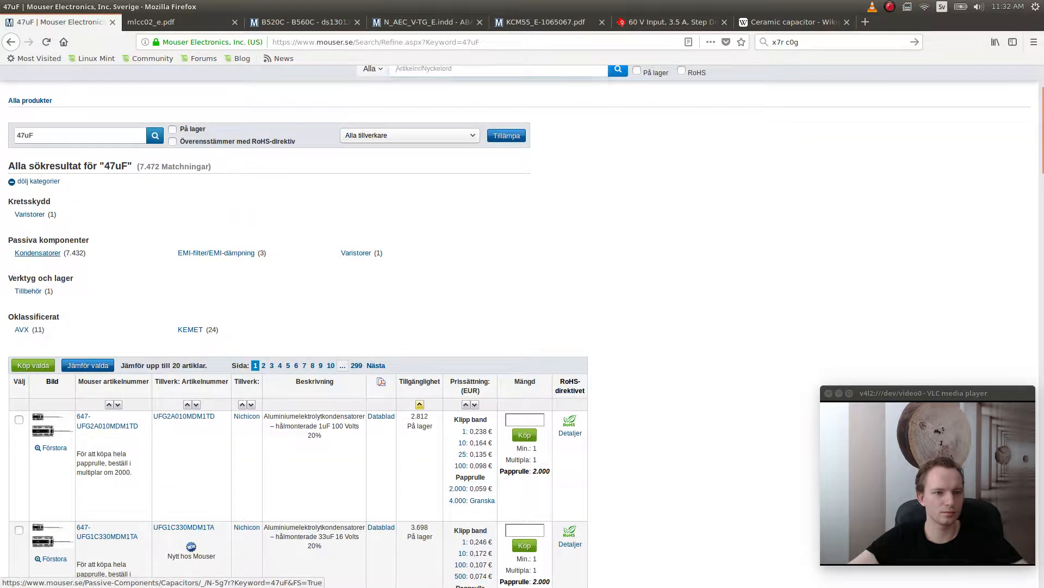
left_click(38, 253)
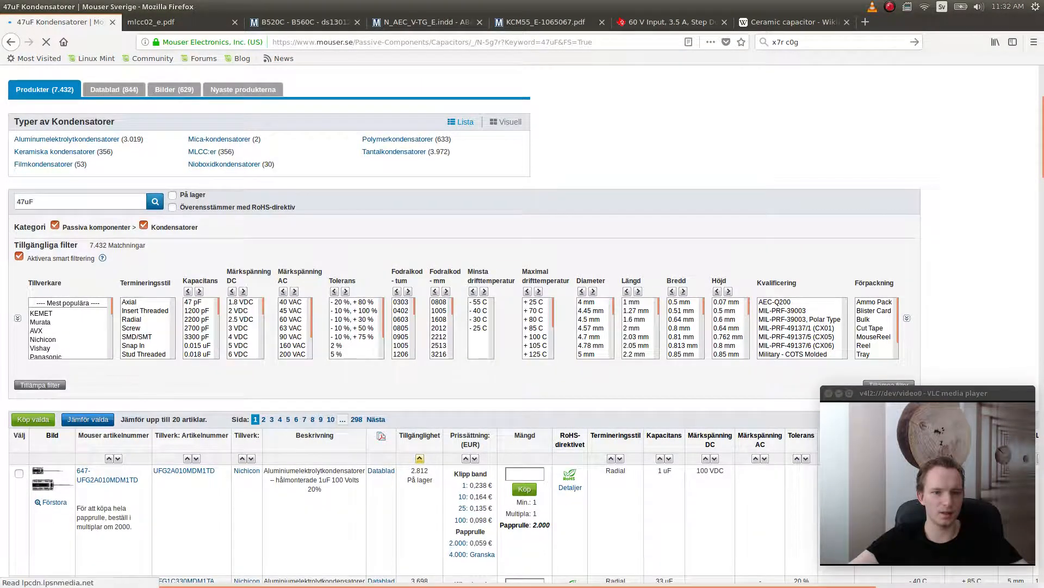
- Filter the 47uF capacitor results to DC voltage ratings from 10 to 16 VDC and SMD/SMT termination
left_click_drag(262, 307, 262, 317)
left_click(241, 311)
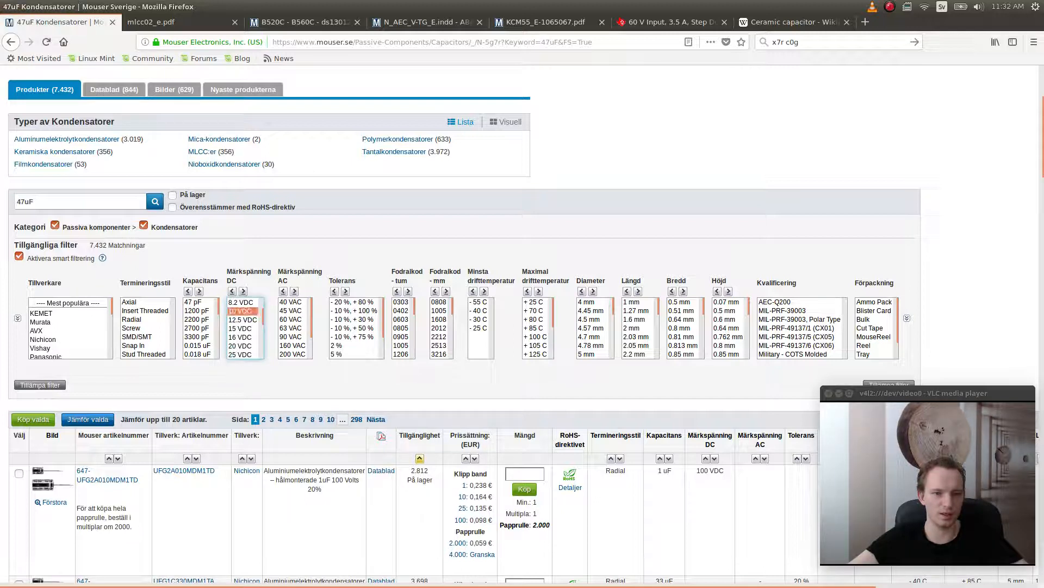
left_click(240, 337, "shift")
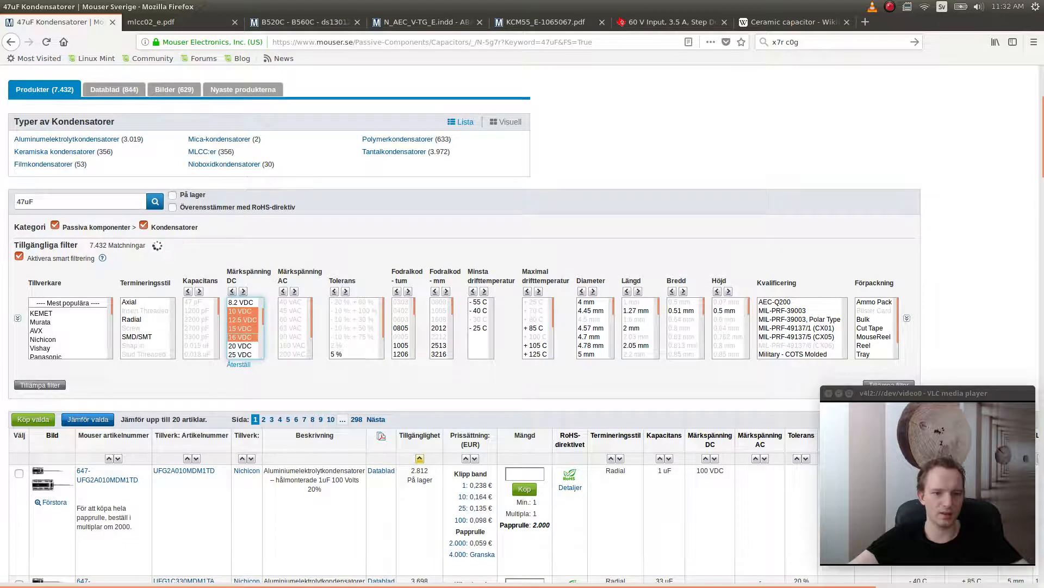
left_click(137, 337)
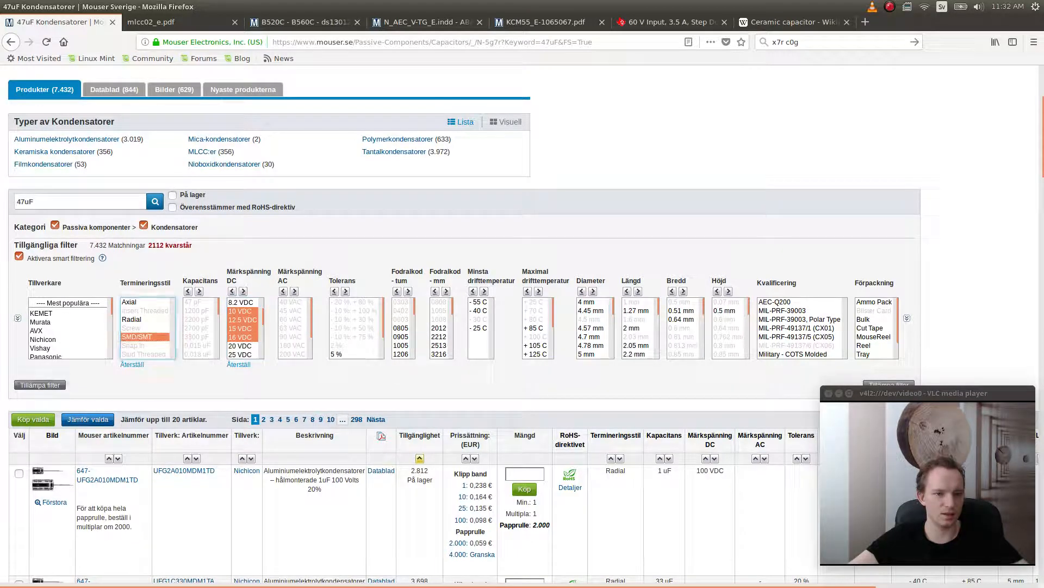
left_click(342, 419)
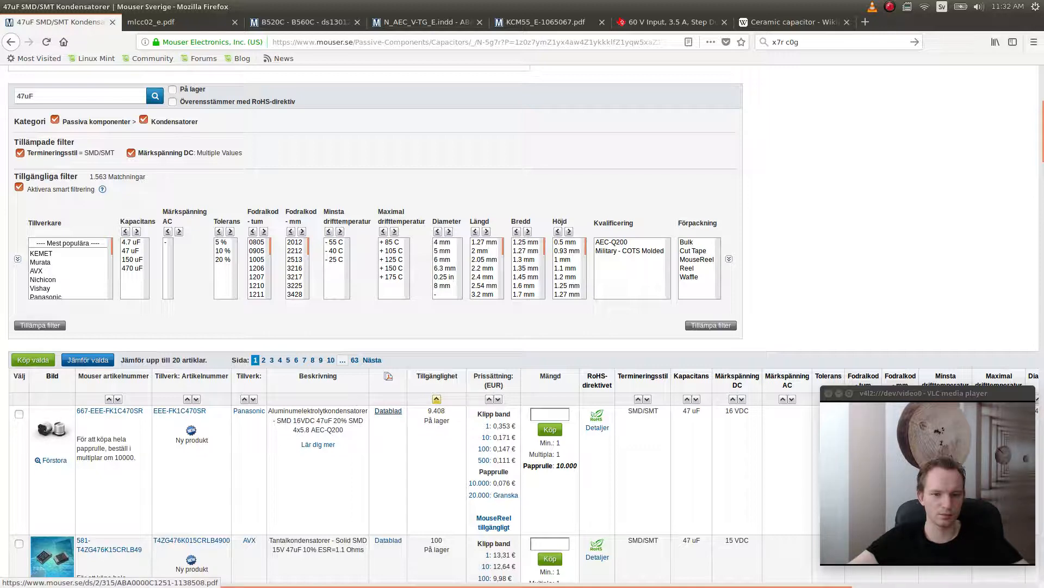
- Look through the filtered capacitors, open the datasheet of the Panasonic EEE-FK1C470SR and search it for "esr"
scroll(388, 413, "down", 3)
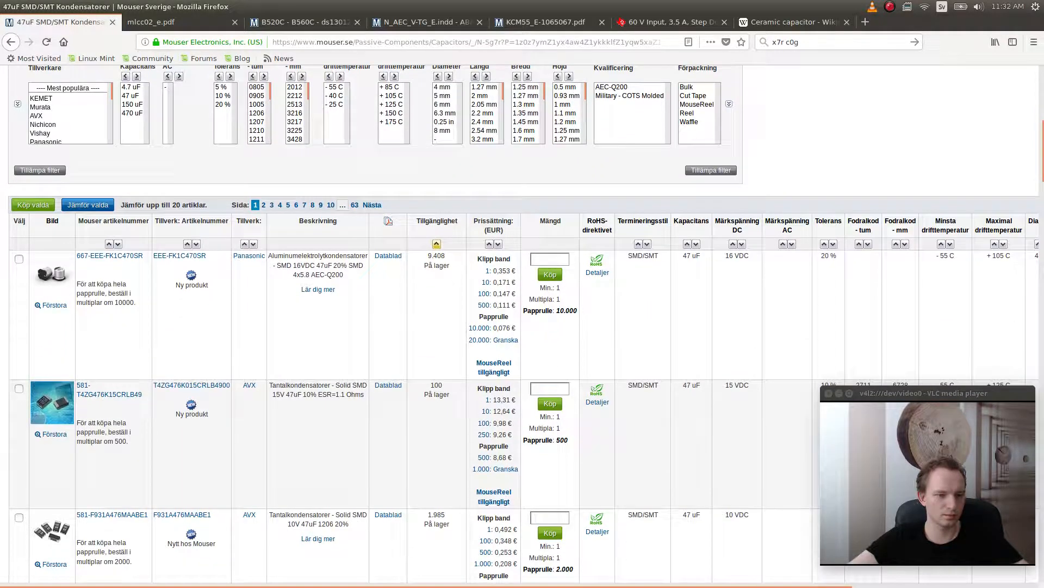
scroll(523, 324, "down", 15)
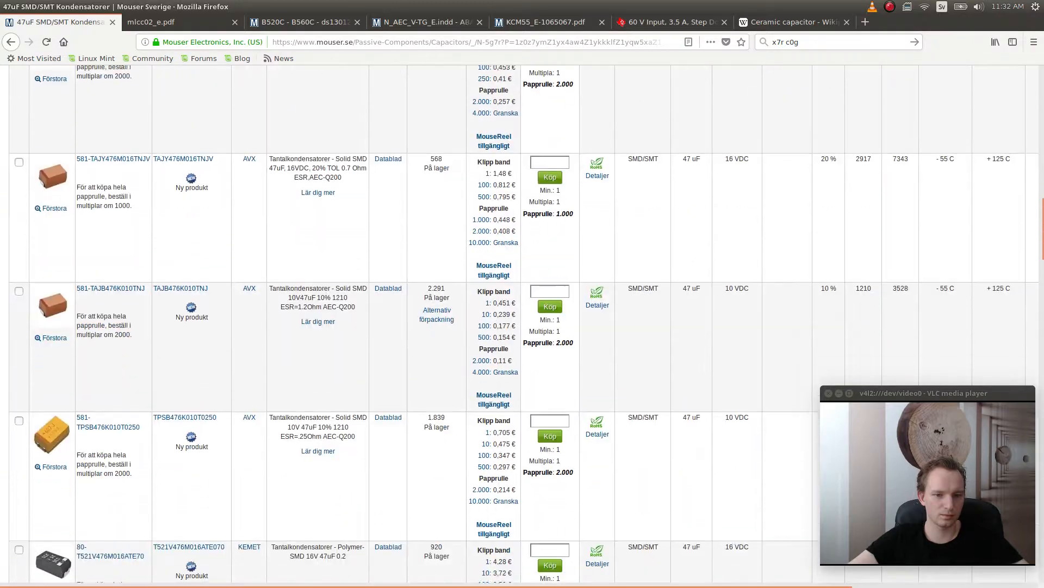
scroll(522, 323, "up", 8)
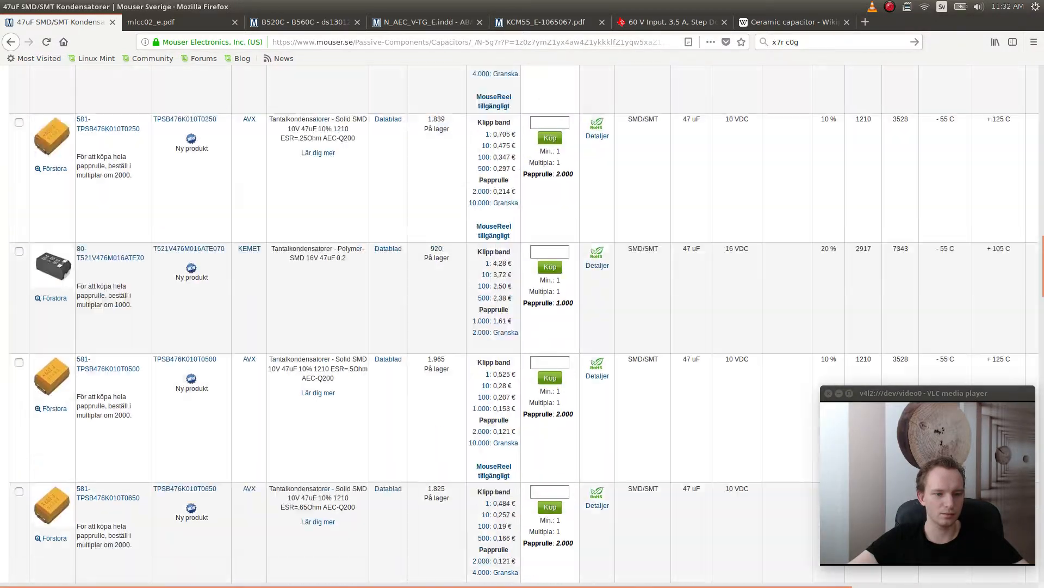
scroll(523, 324, "up", 10)
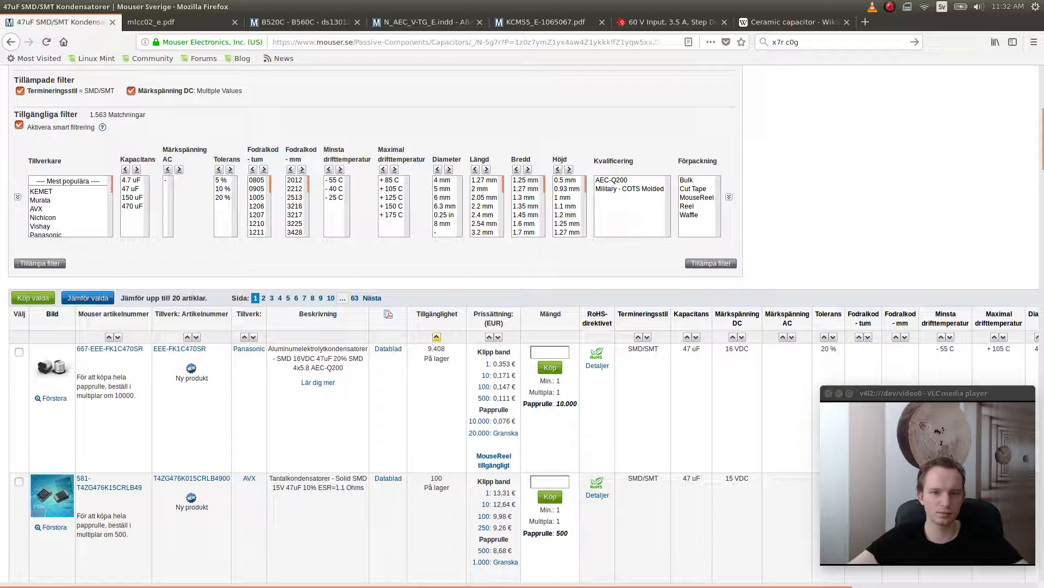
scroll(522, 323, "down", 3)
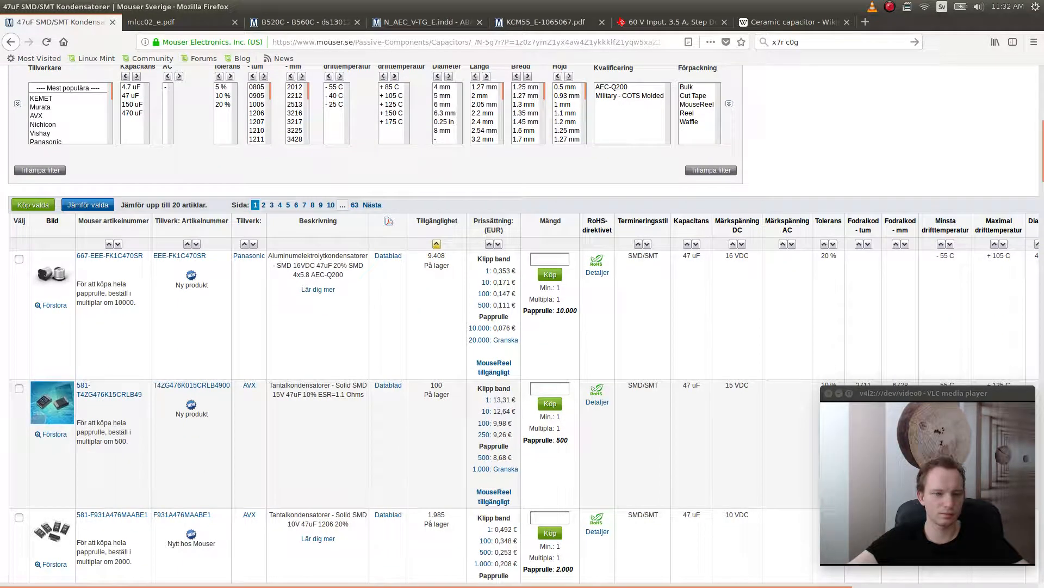
left_click(387, 256)
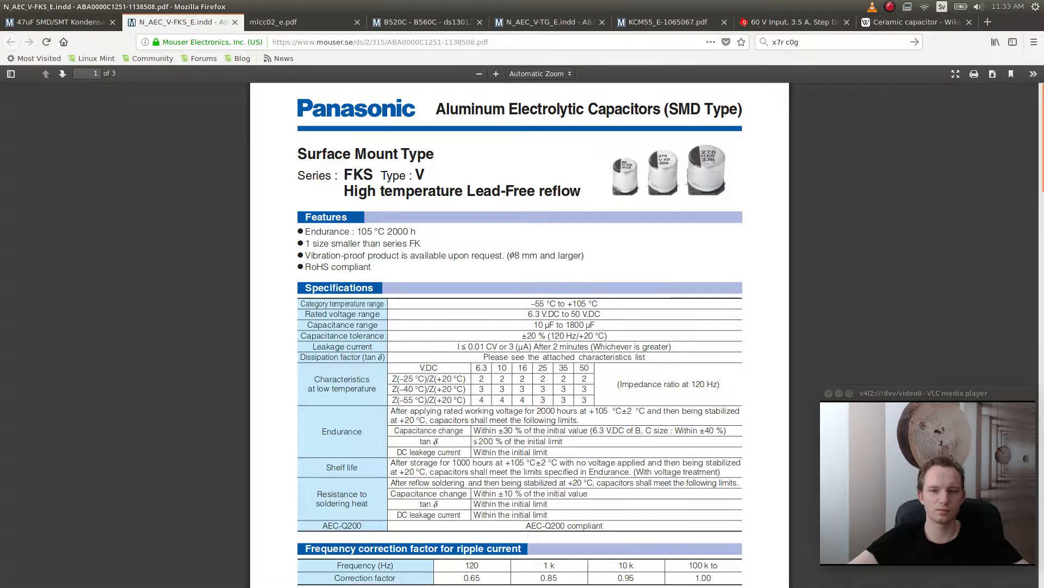
key("ctrl+f")
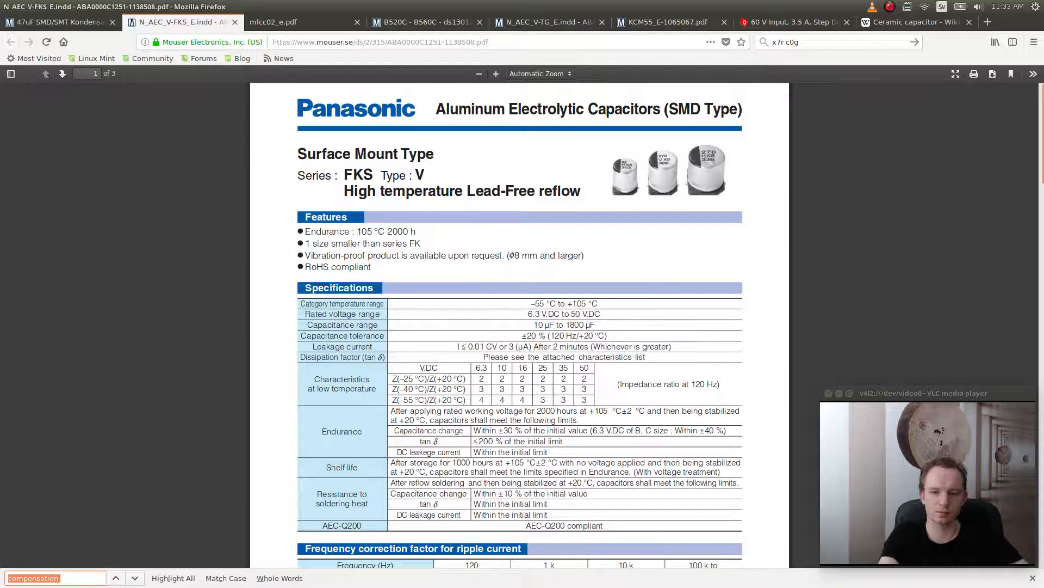
type("esr")
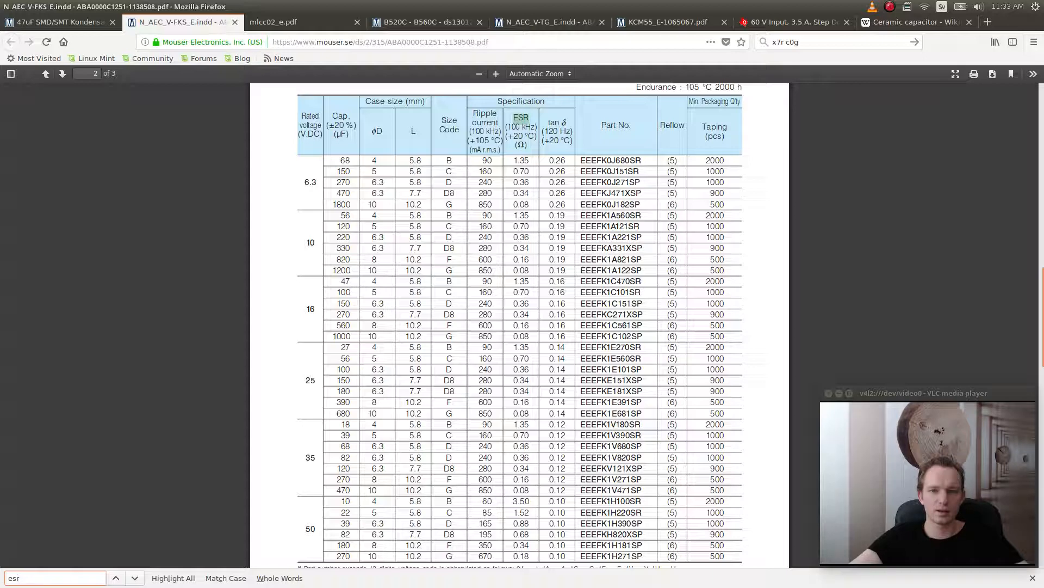
- Examine the ESR and ripple current of the 56 µF, 10 V part in the Panasonic characteristics list
left_click_drag(529, 215, 513, 216)
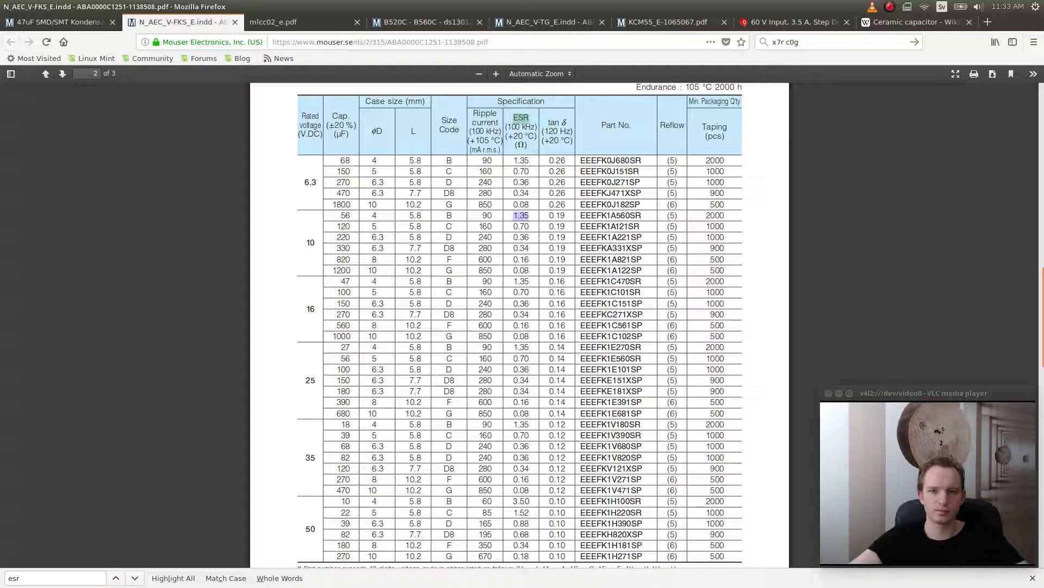
double_click(487, 216)
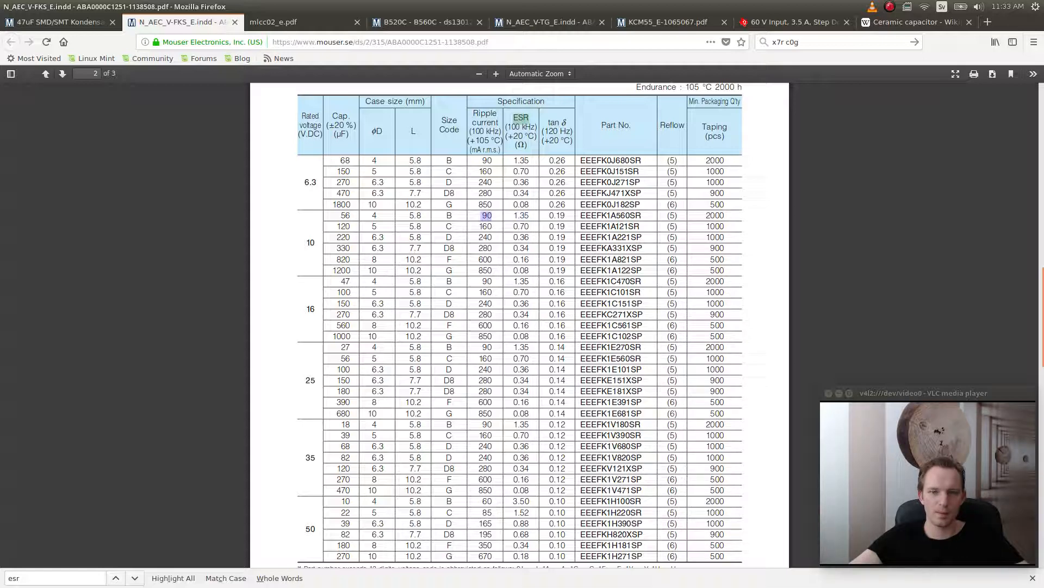
key("alt+Tab")
key("alt+Tab")
key("alt+Tab")
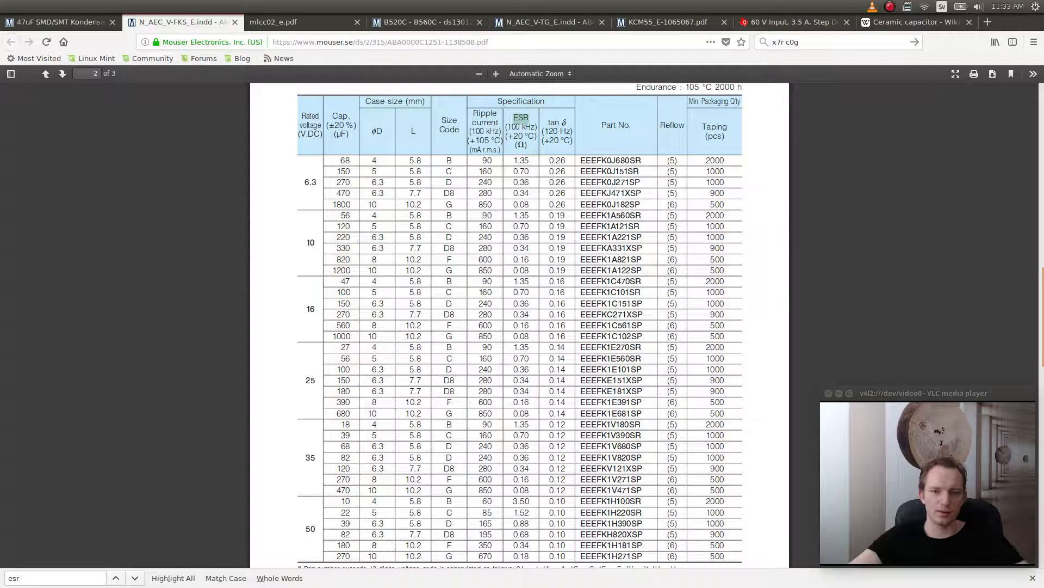
- Check the output capacitor ESR and RMS ripple current equations in the TPS54360 datasheet
left_click(55, 22)
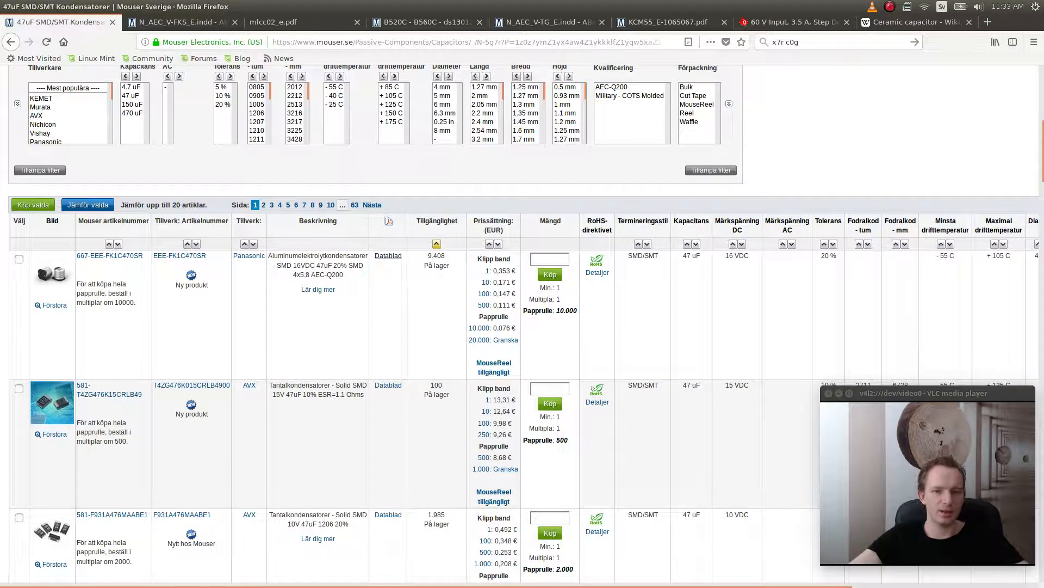
left_click(791, 22)
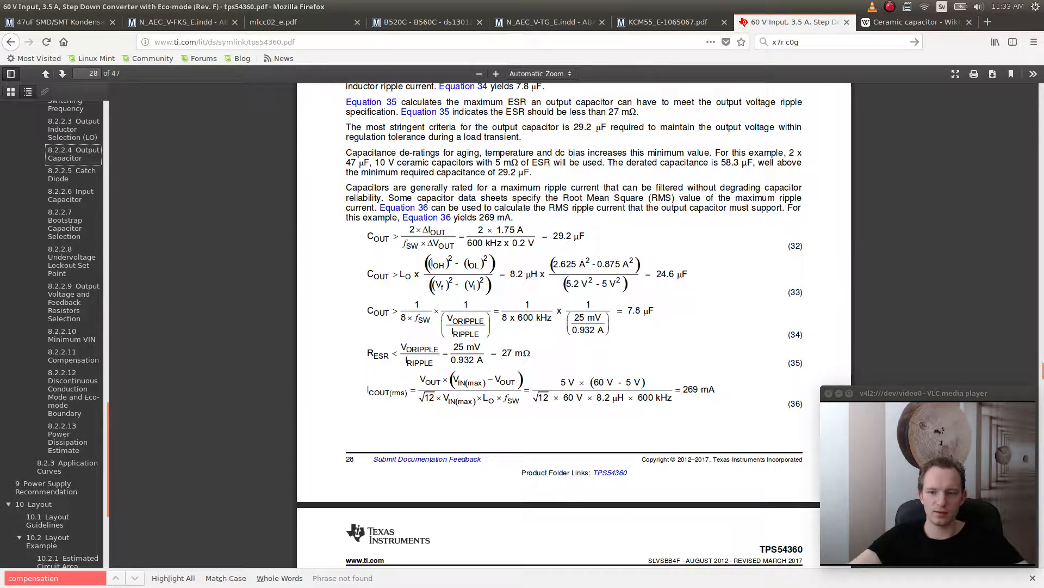
left_click_drag(683, 390, 701, 390)
left_click(701, 390)
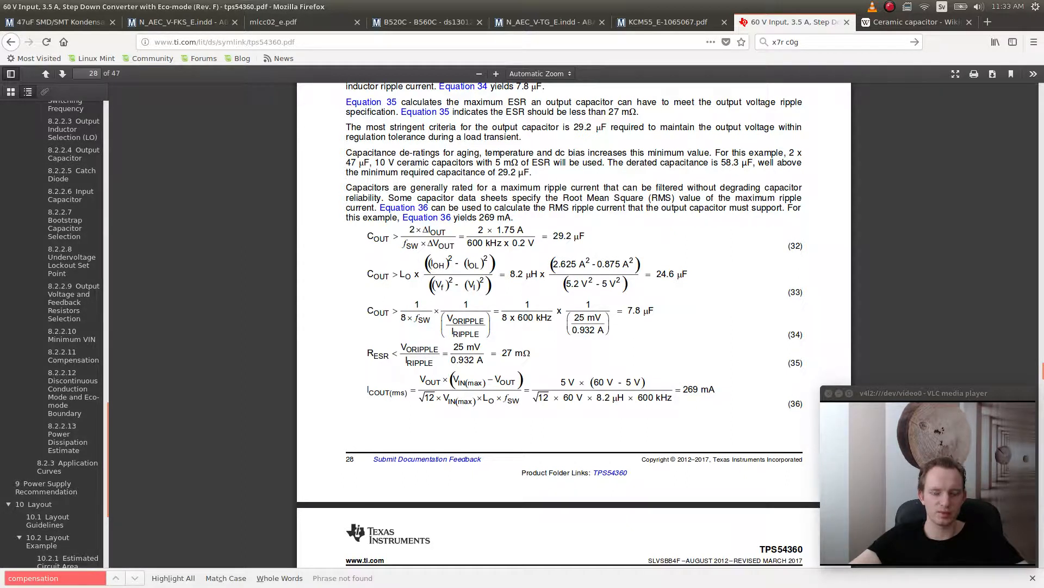
scroll(573, 325, "down", 2)
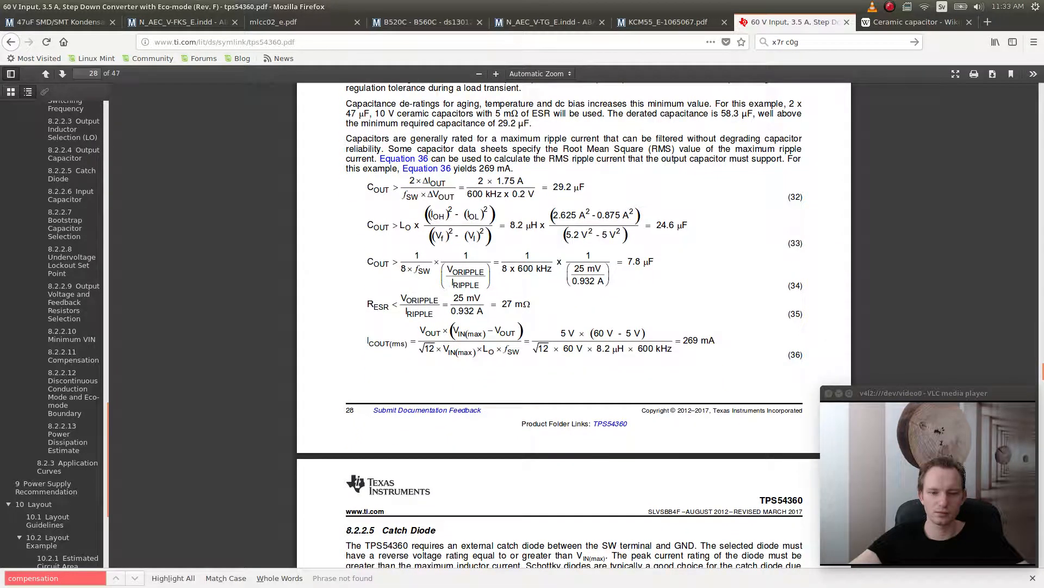
scroll(573, 324, "up", 1)
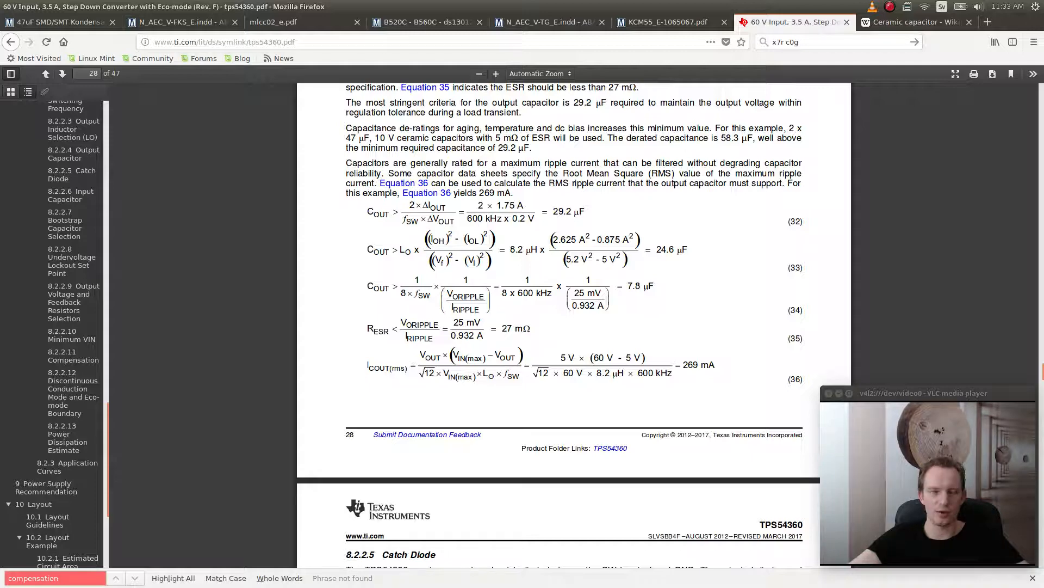
- Return to the Panasonic datasheet and compare its listed ripple currents and ESR values across the voltage ratings
key("ctrl+1")
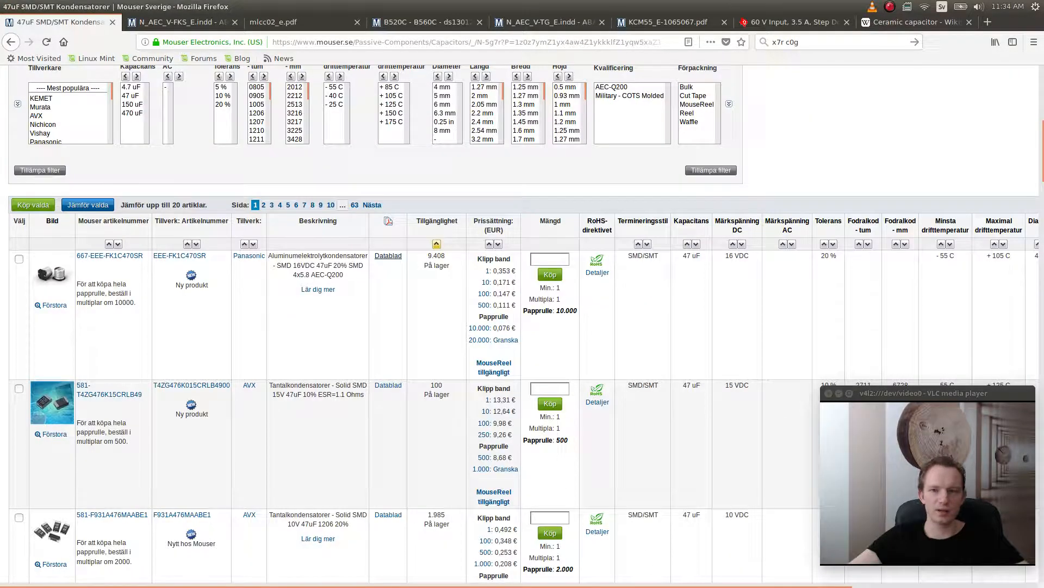
key("ctrl+Tab")
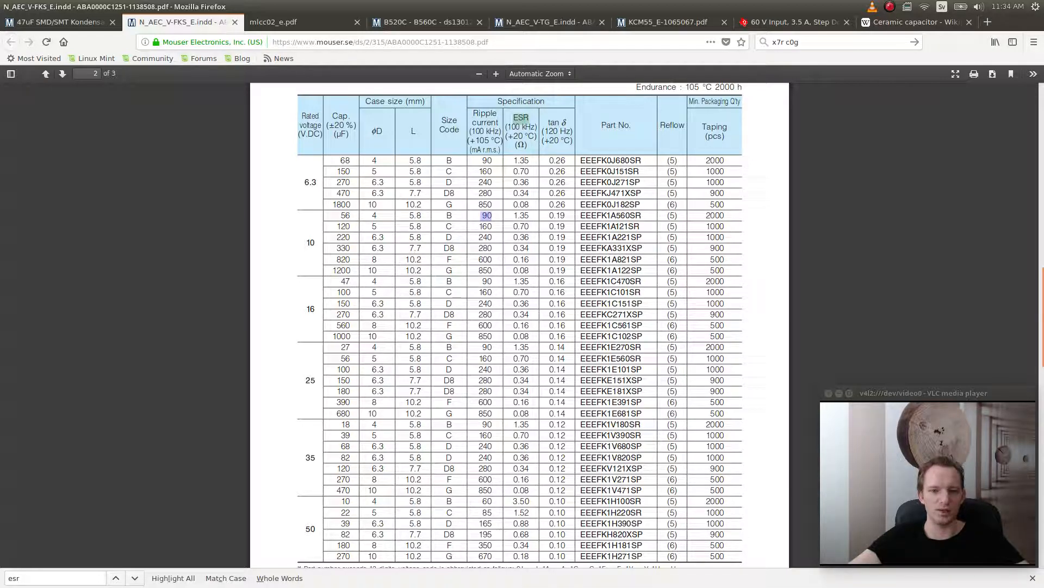
scroll(520, 321, "down", 1)
scroll(521, 307, "down", 1)
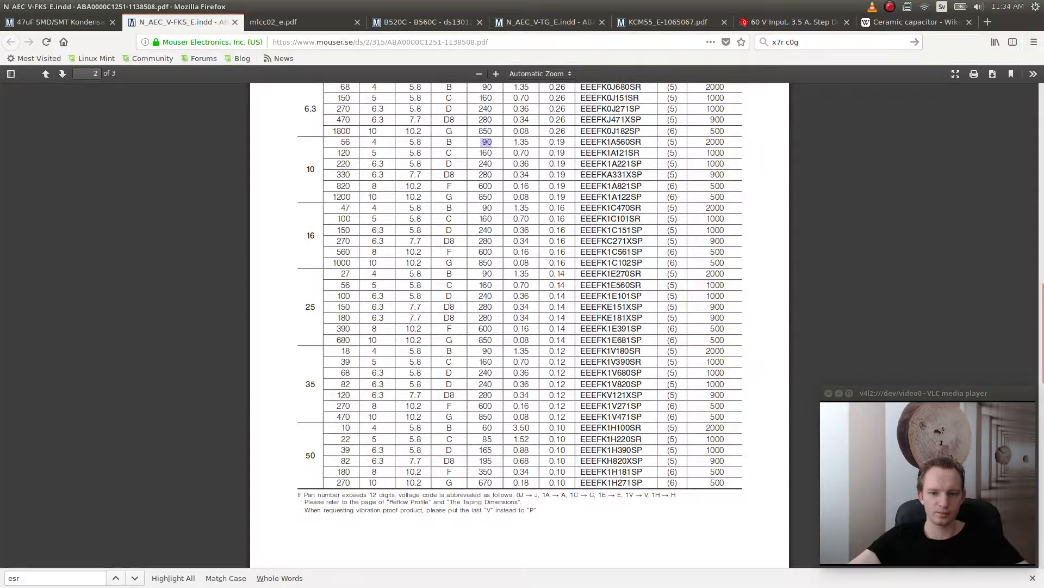
scroll(520, 326, "up", 5)
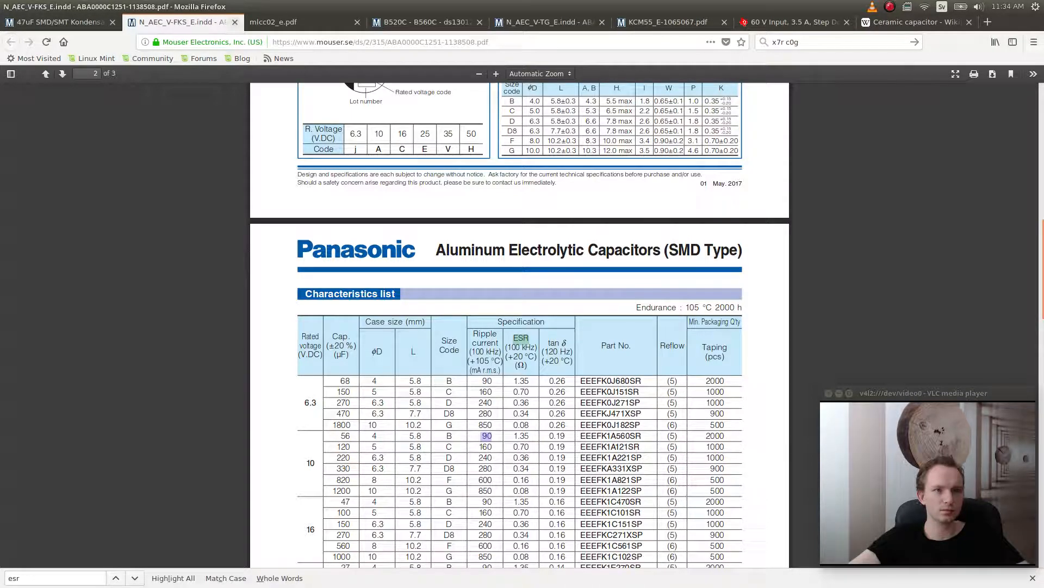
- Close the Panasonic datasheet and narrow the Mouser capacitor results to the MLCC type
left_click(235, 22)
left_click(65, 23)
scroll(522, 327, "down", 3)
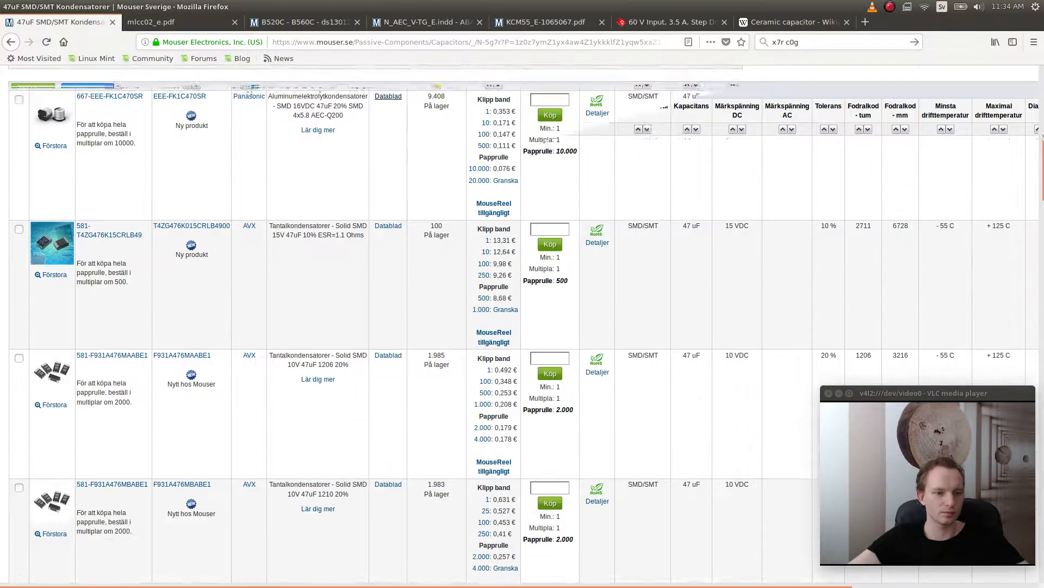
scroll(522, 326, "up", 6)
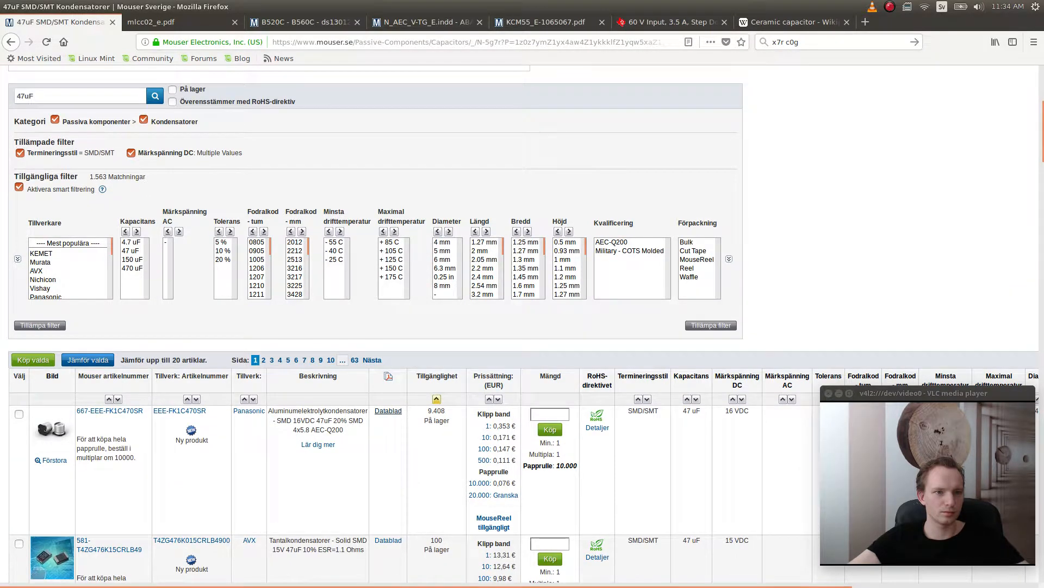
scroll(66, 231, "up", 5)
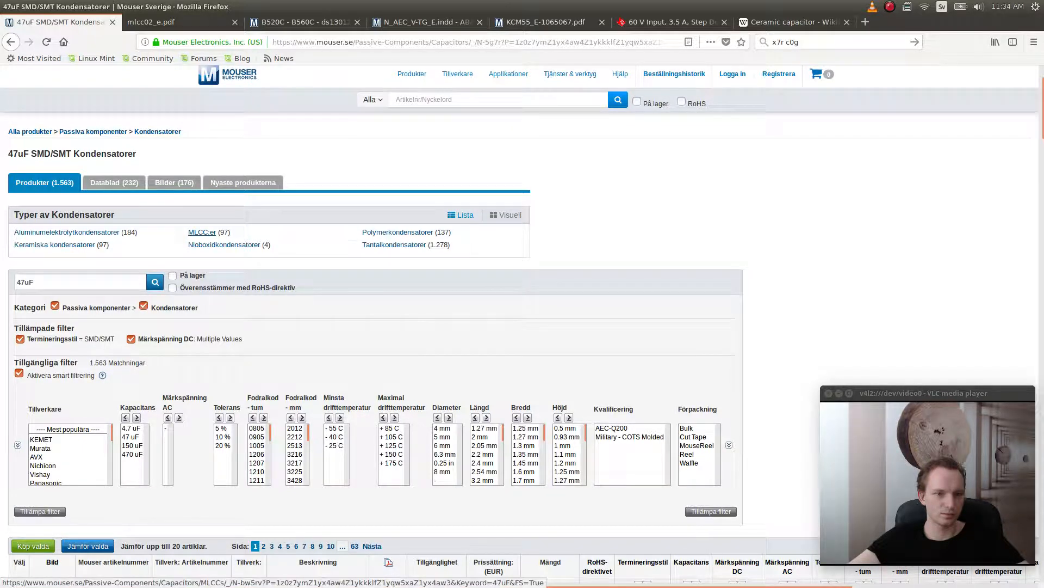
left_click(200, 232)
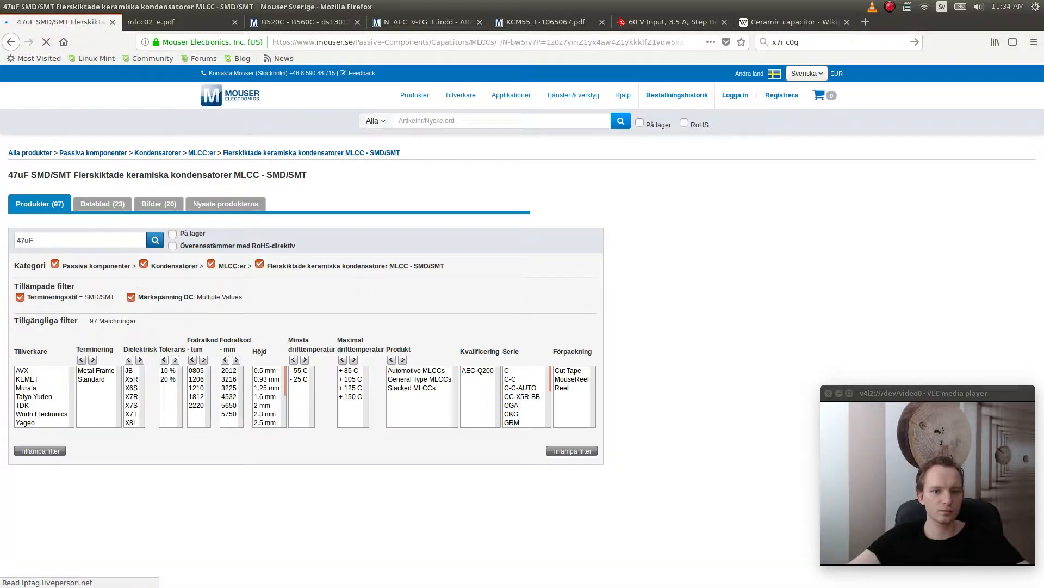
- Open the datasheet of the Murata GRM21BR61A476ME15L capacitor and search it for "ripple"
scroll(520, 324, "down", 5)
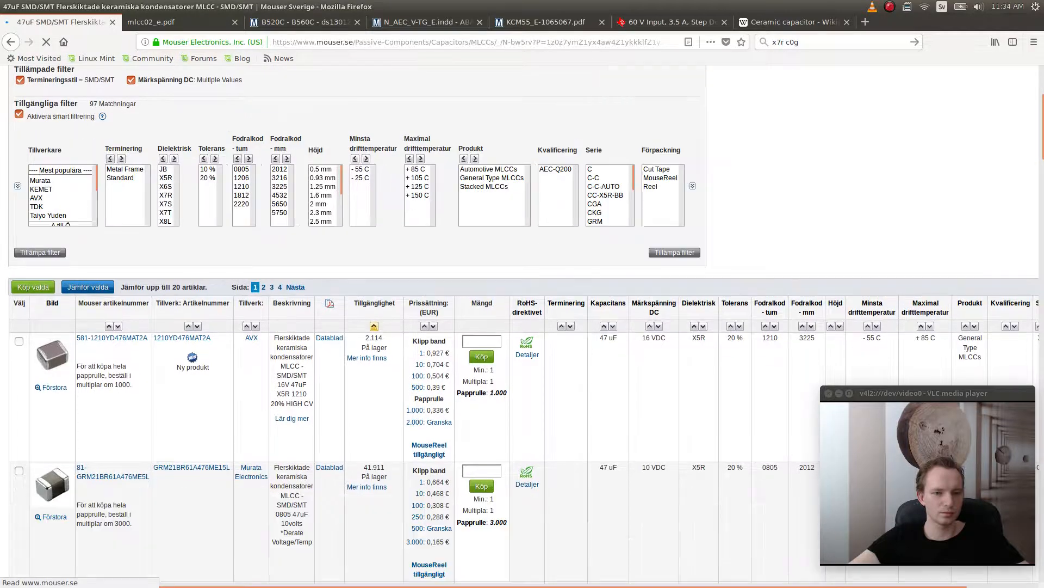
scroll(330, 380, "down", 3)
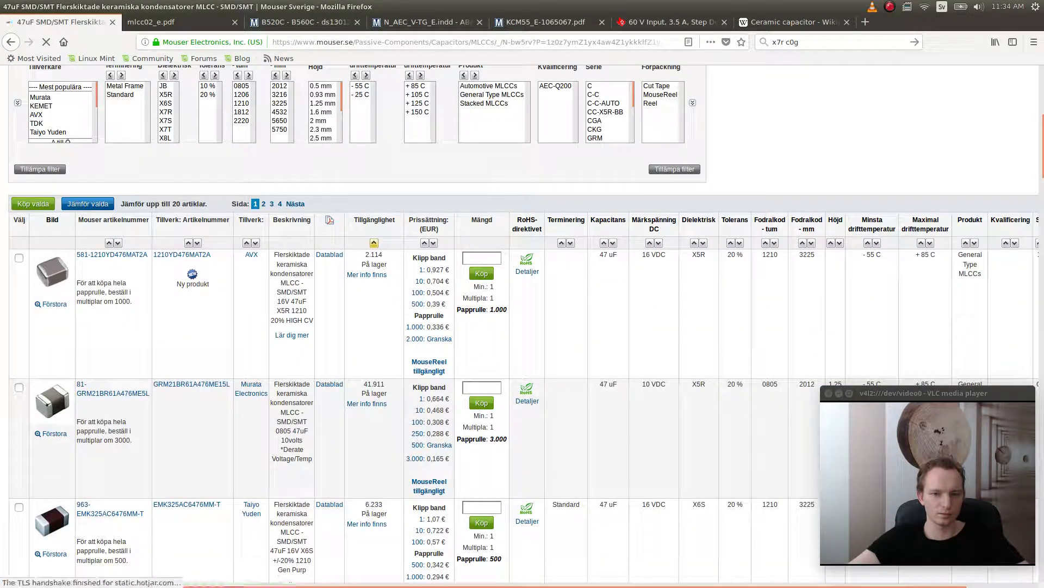
left_click(330, 385)
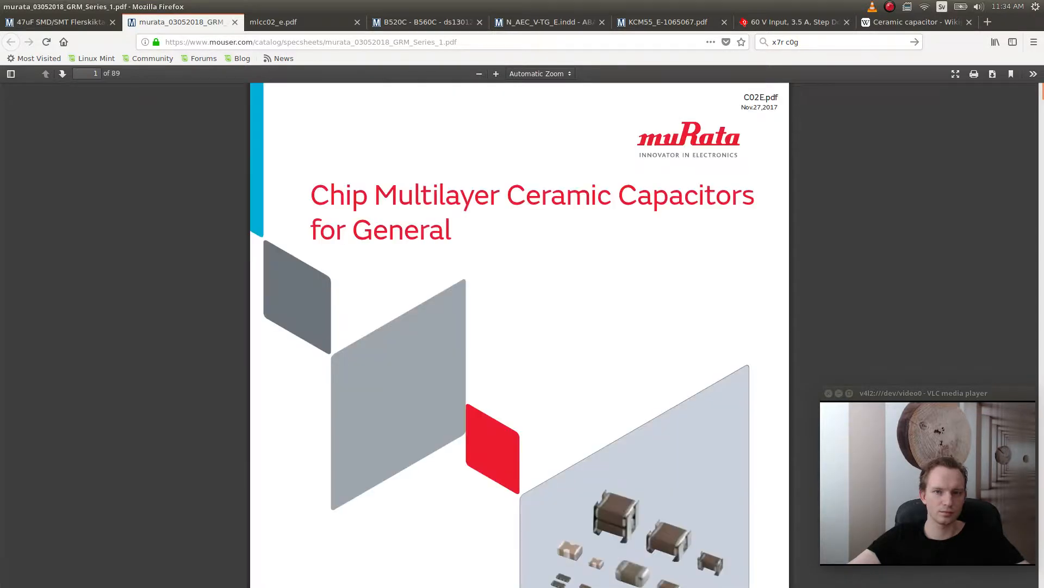
key("ctrl+f")
type("ripple")
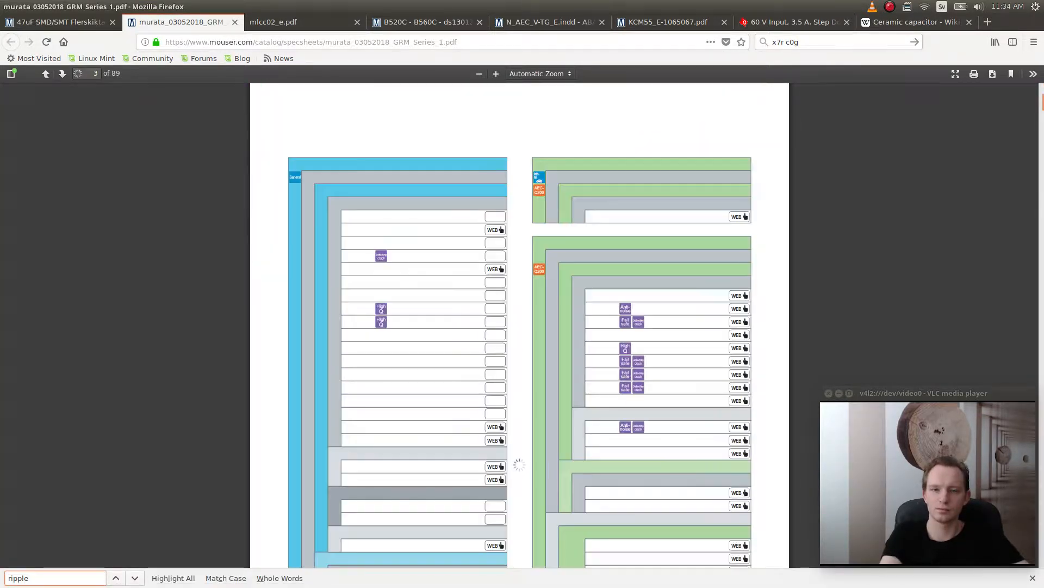
- Search the Murata datasheet for "current" and examine the matches in the product series overview
key("ctrl+f")
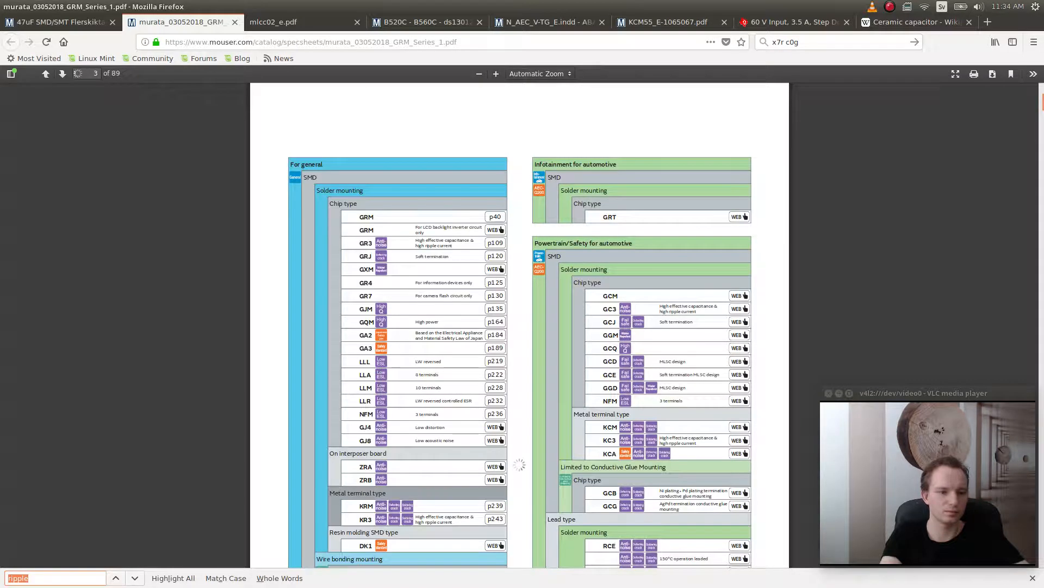
type("current")
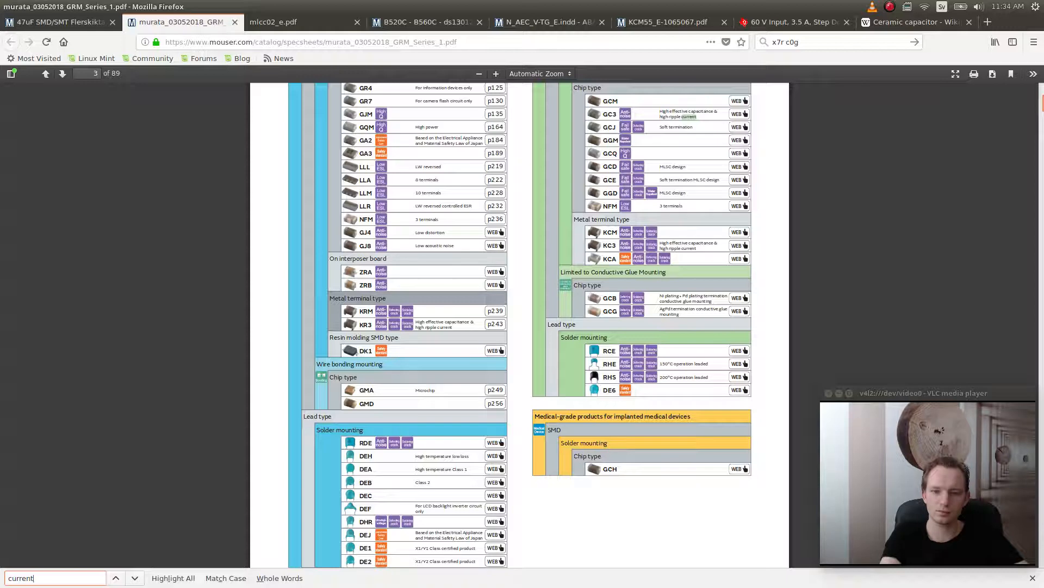
key("shift+Return")
key("Return")
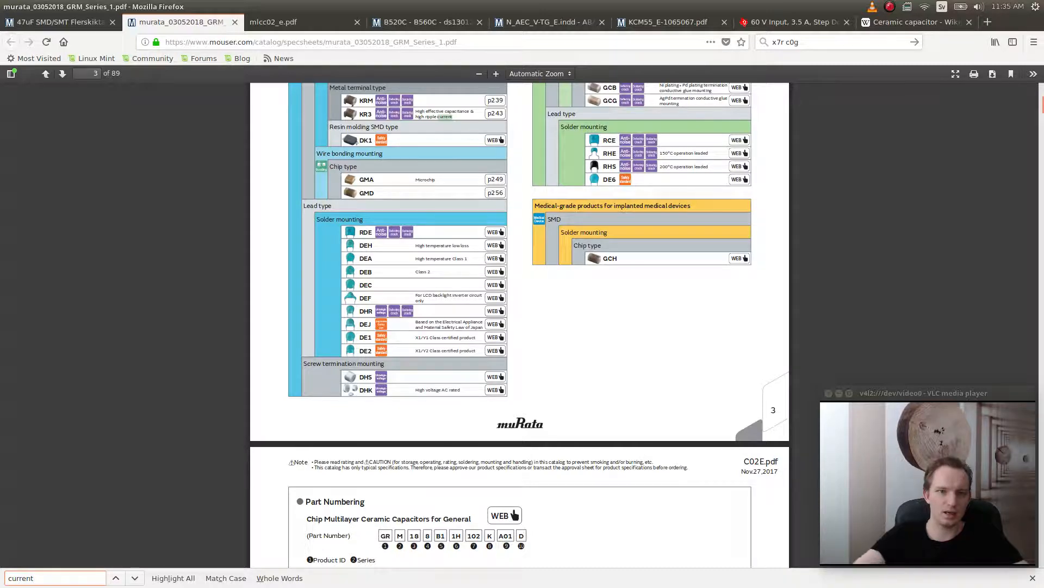
scroll(519, 325, "up", 1)
scroll(520, 325, "up", 3)
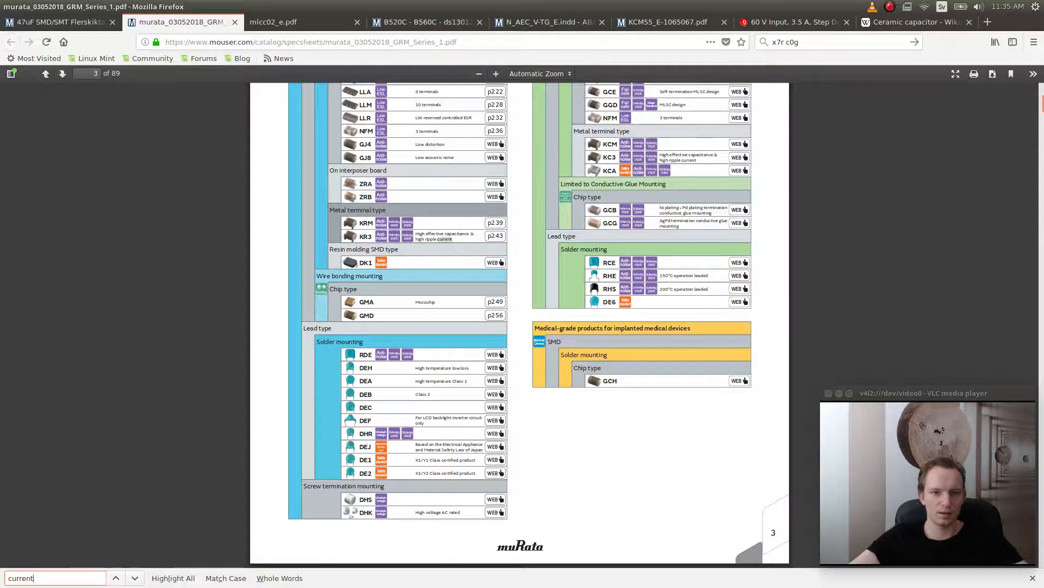
scroll(519, 325, "up", 4)
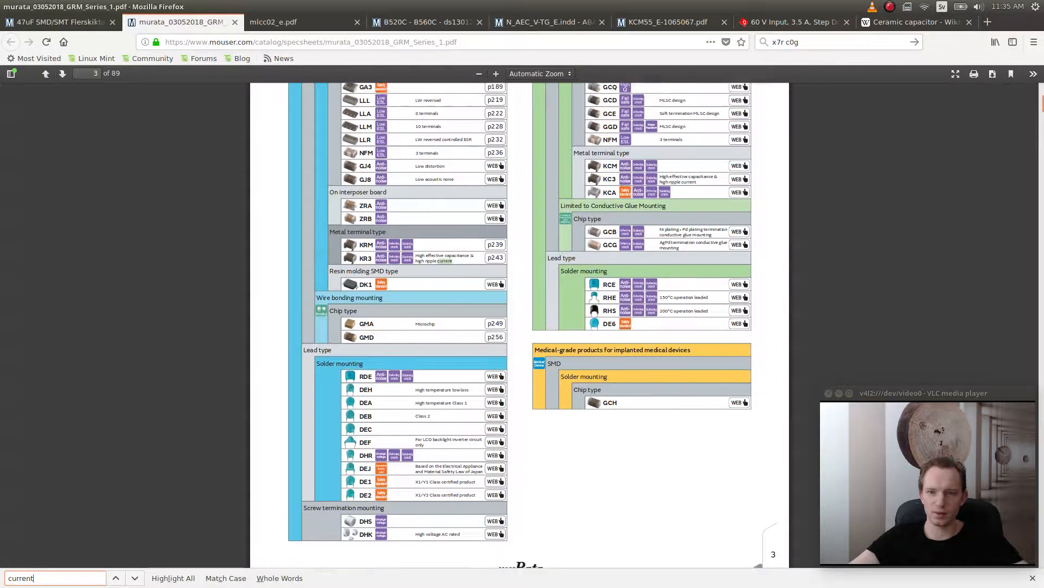
- Step through the matches for "current" in the Murata GRM catalog and examine the capacitor type comparison table's allowable ripple current row
key("Return")
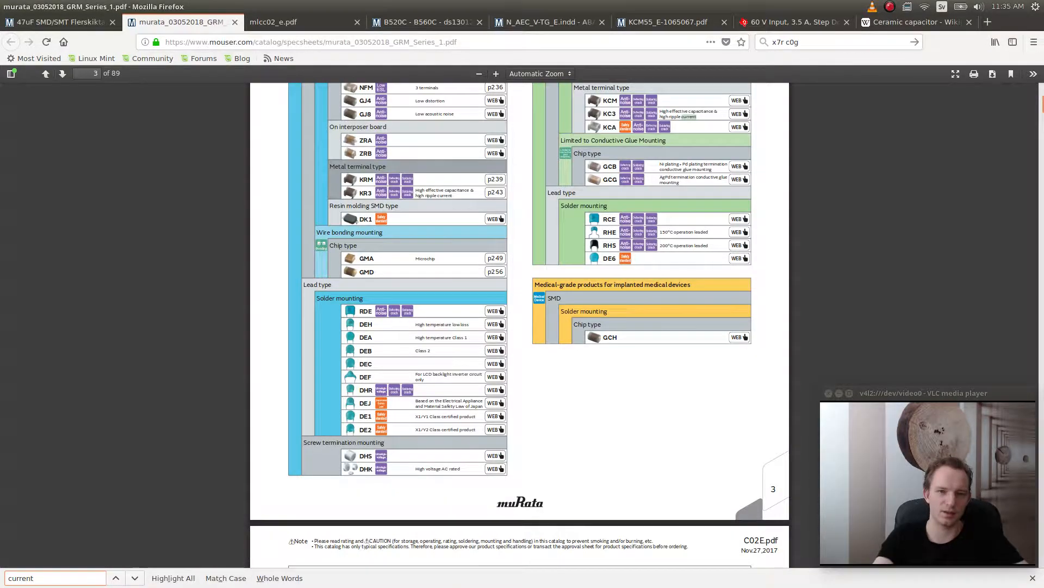
key("Return")
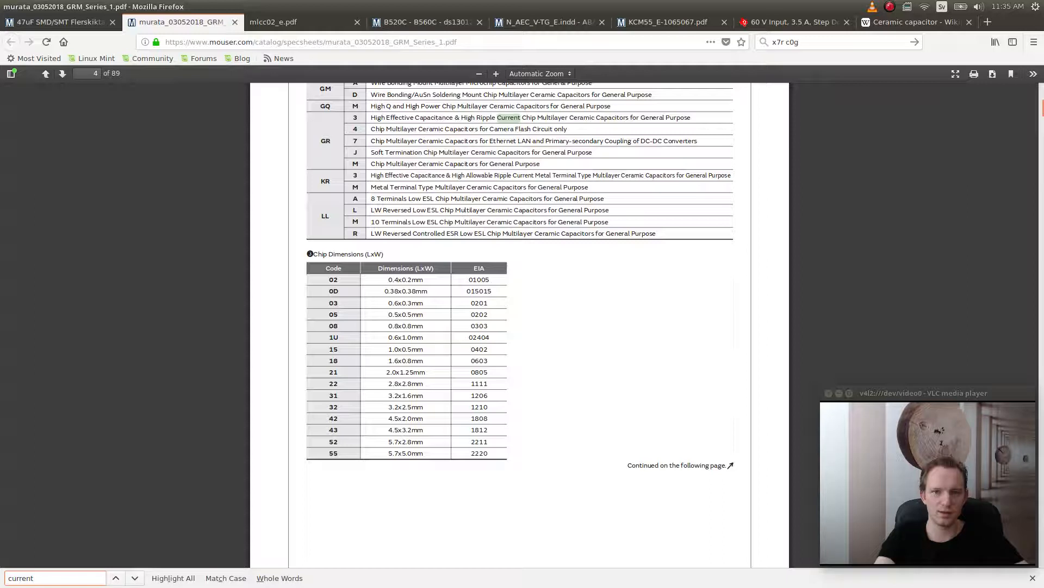
key("Return")
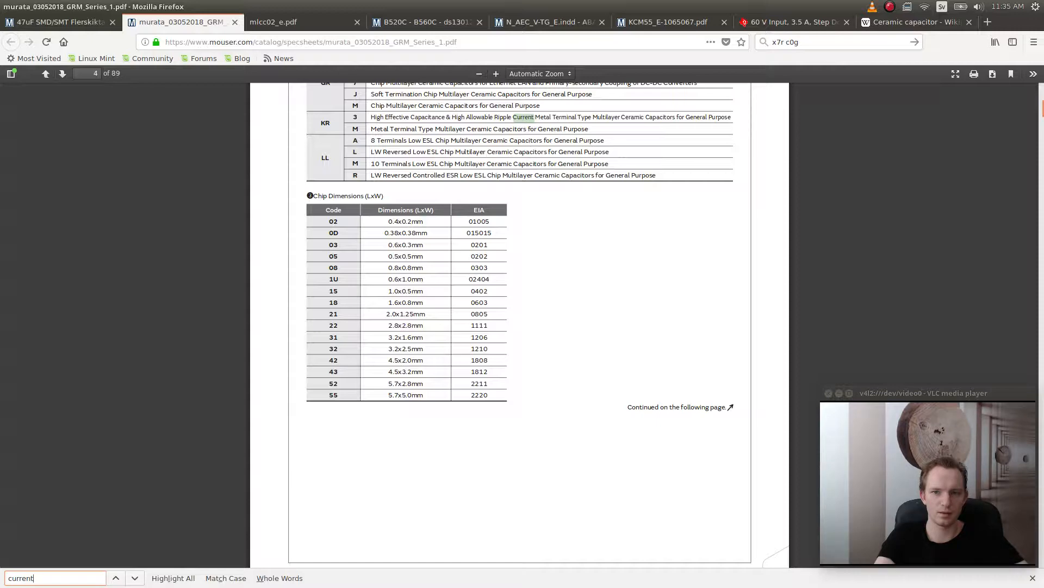
key("Return")
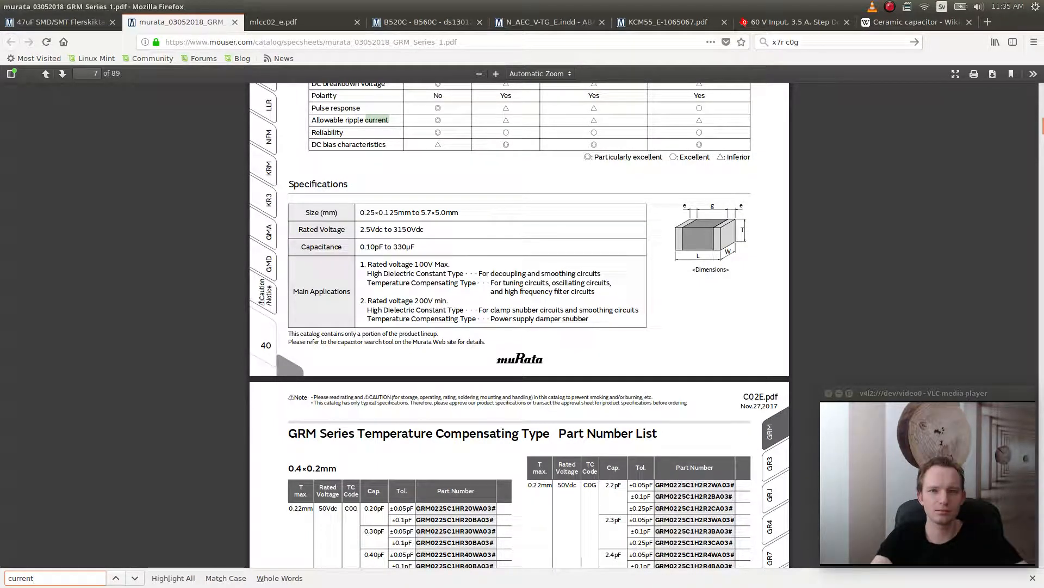
scroll(519, 325, "up", 1)
scroll(519, 324, "up", 4)
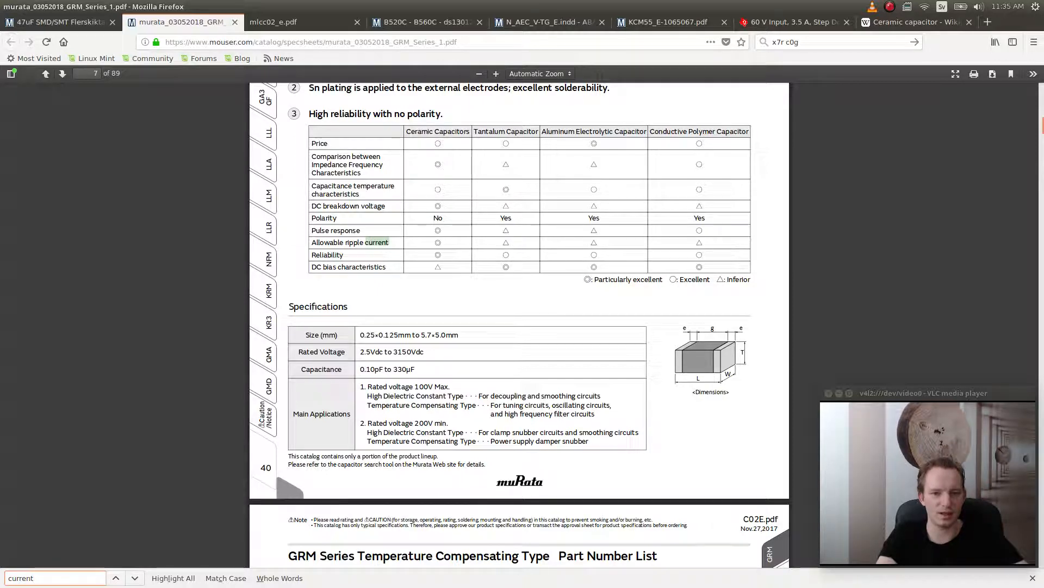
- Advance to the "Applied Voltage and Applied Current" caution section and read through the self-heating guidance and ripple current graph below it
key("Return")
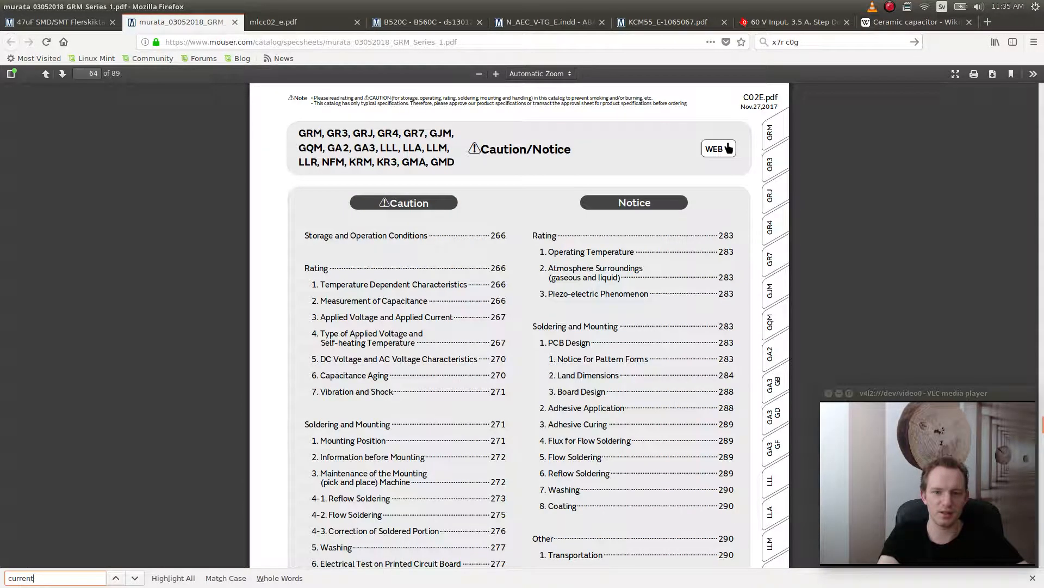
key("Return")
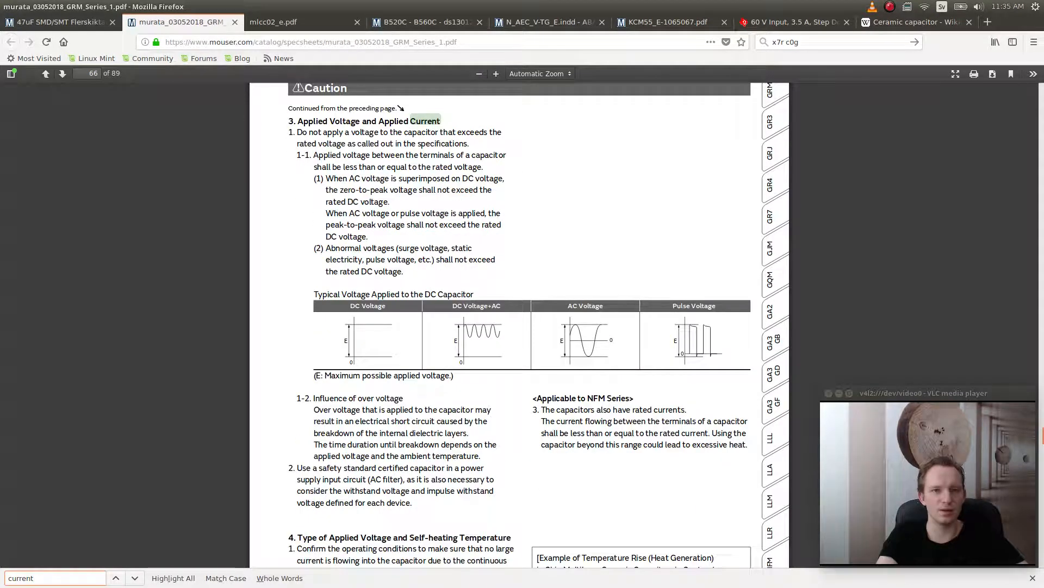
scroll(519, 327, "down", 3)
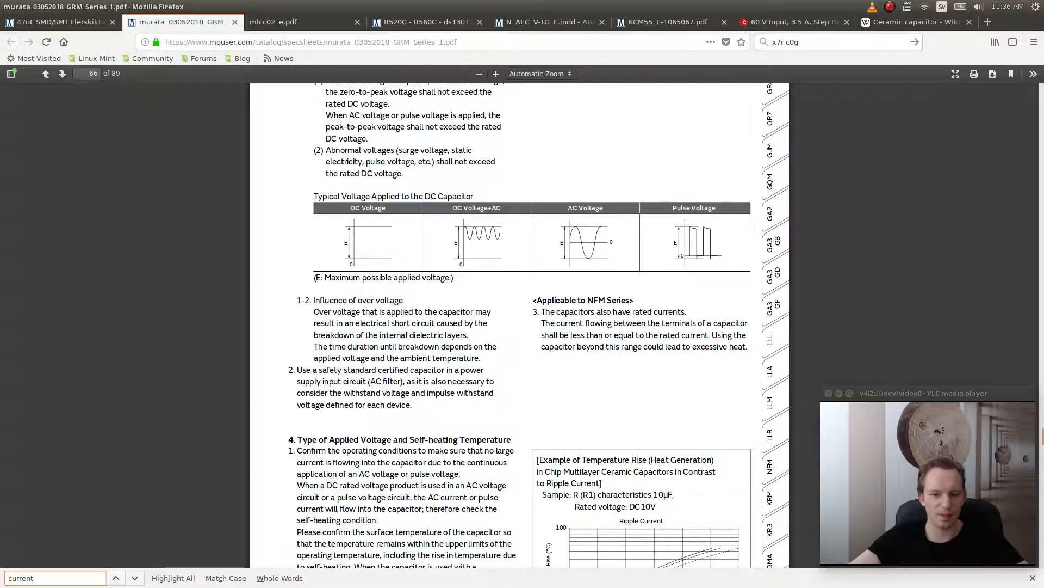
scroll(519, 326, "down", 4)
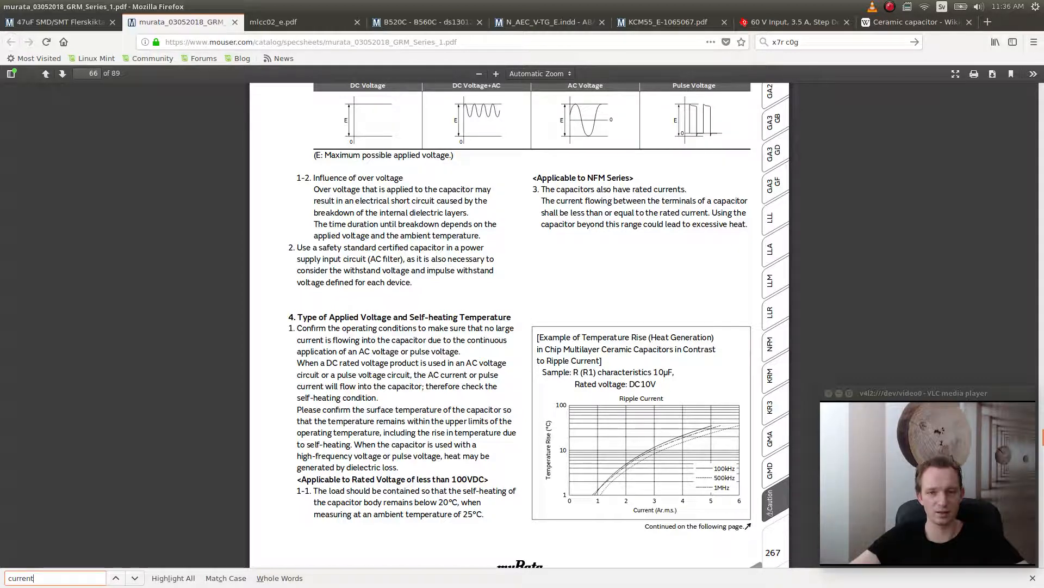
scroll(519, 325, "down", 1)
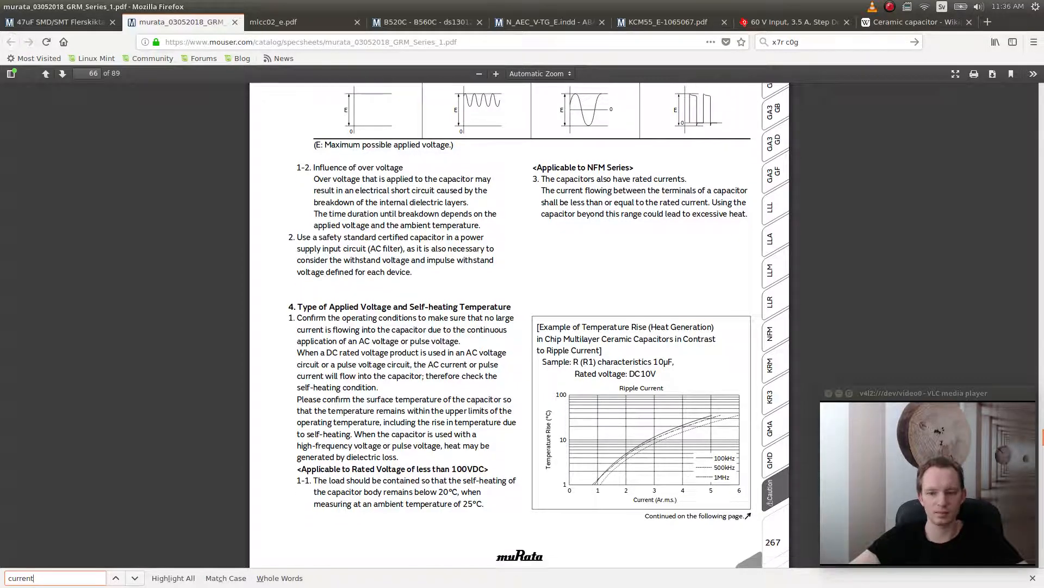
scroll(519, 325, "down", 2)
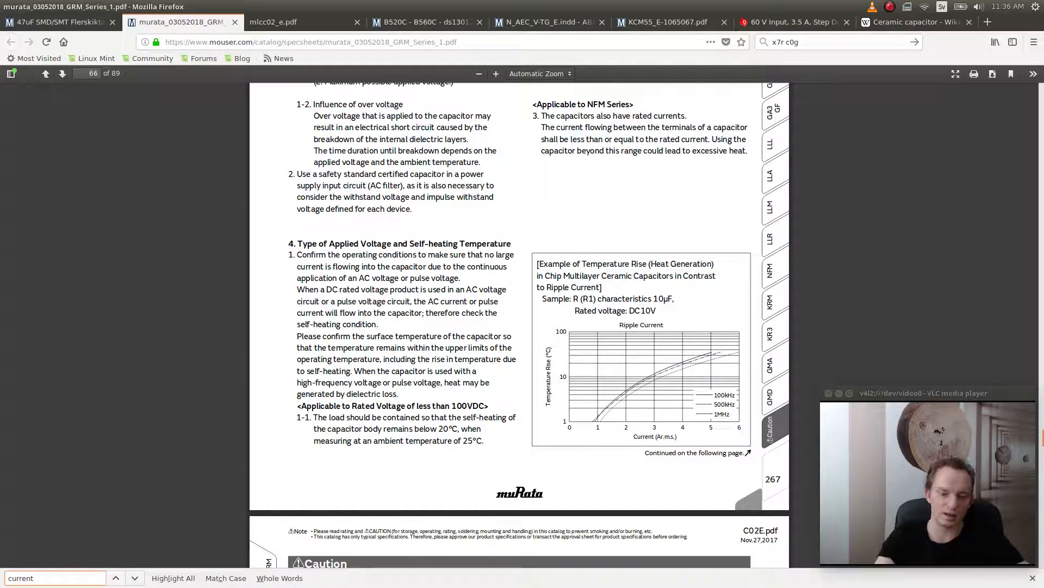
- Step through further matches for "current" up to the ripple current graph's axis label and examine the temperature rise curves
key("Return")
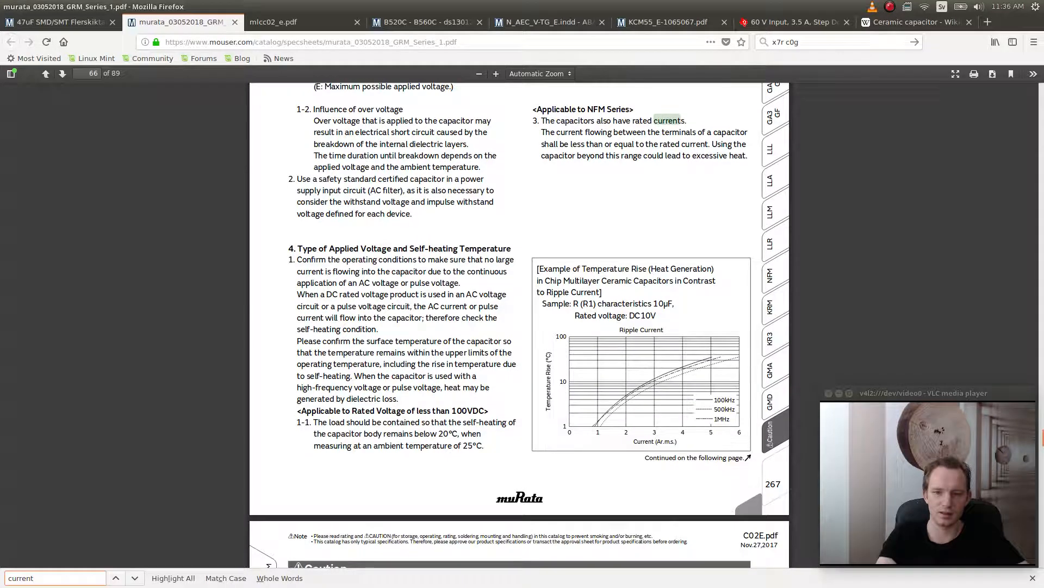
key("Return")
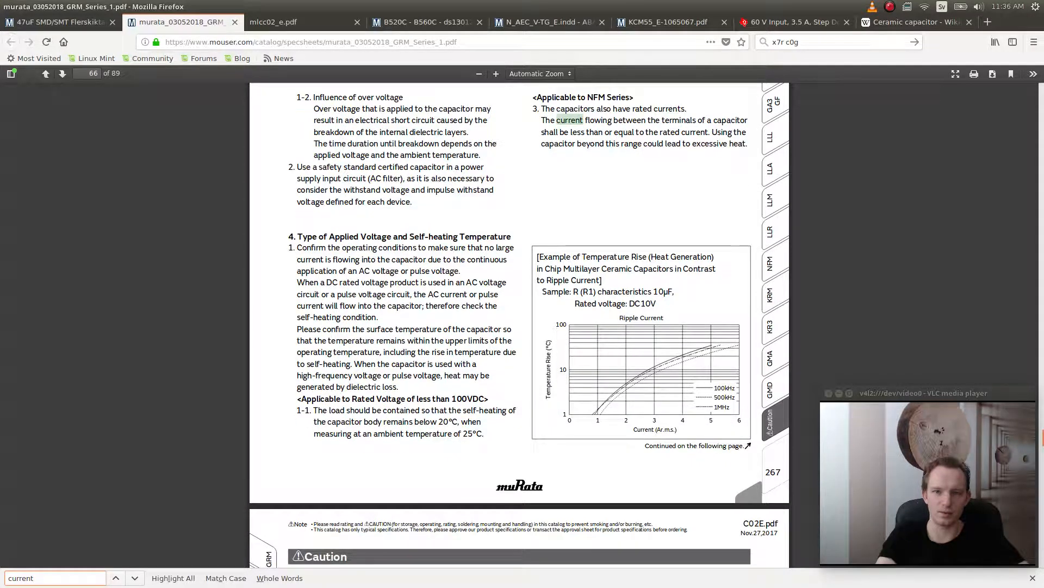
key("Return")
key("Return")
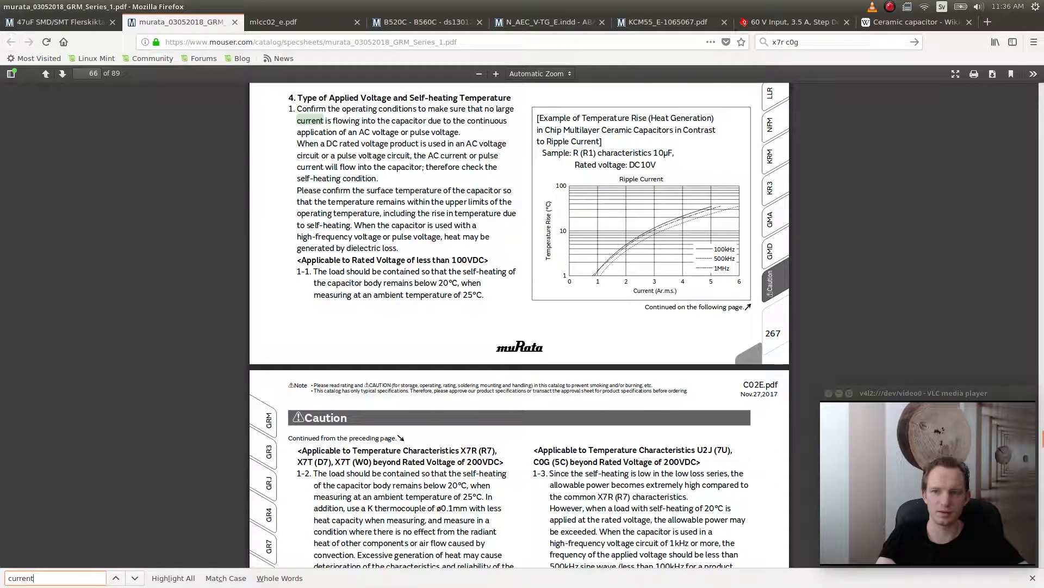
key("Return")
key("Return")
key("Return")
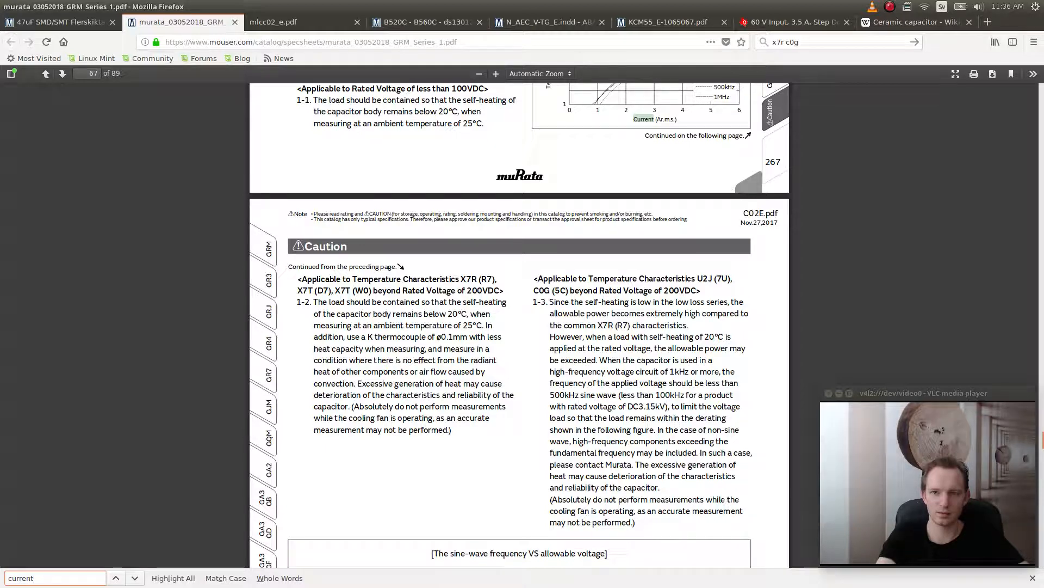
scroll(520, 218, "up", 3)
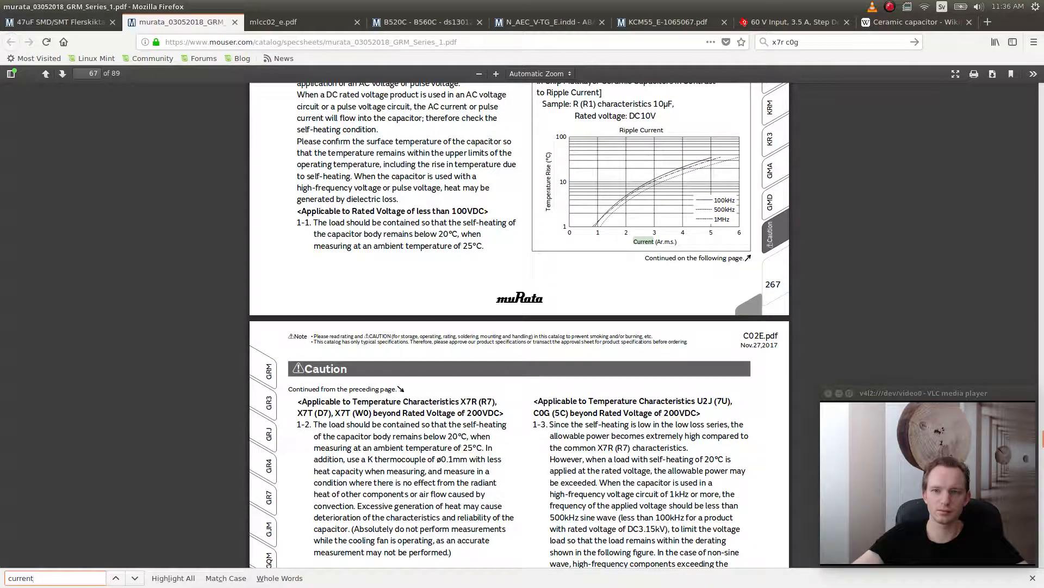
scroll(519, 325, "up", 2)
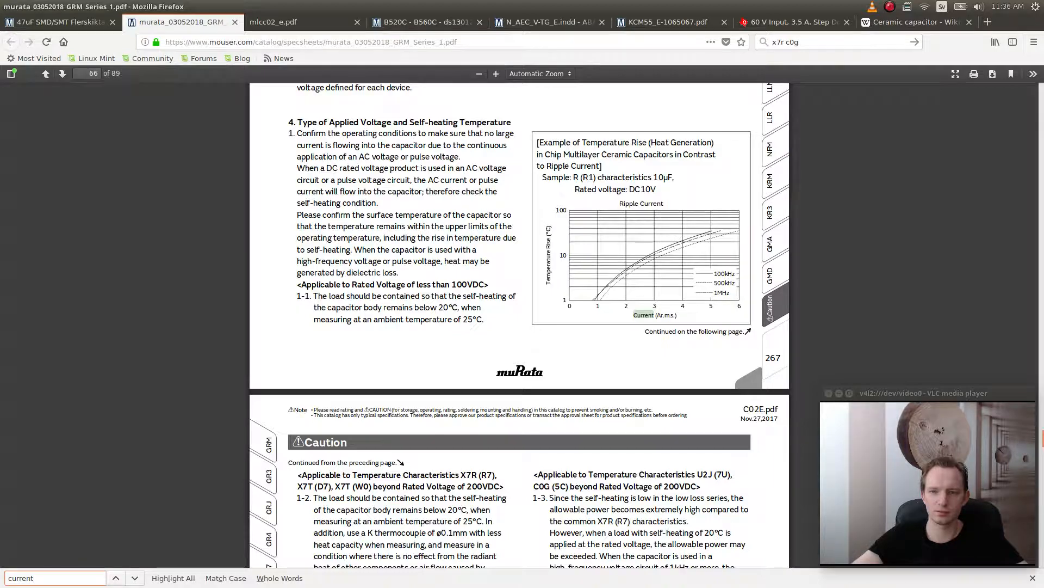
- Check the remaining matches for "current" through the catalog's last page, and close the Murata datasheet
scroll(520, 325, "down", 8)
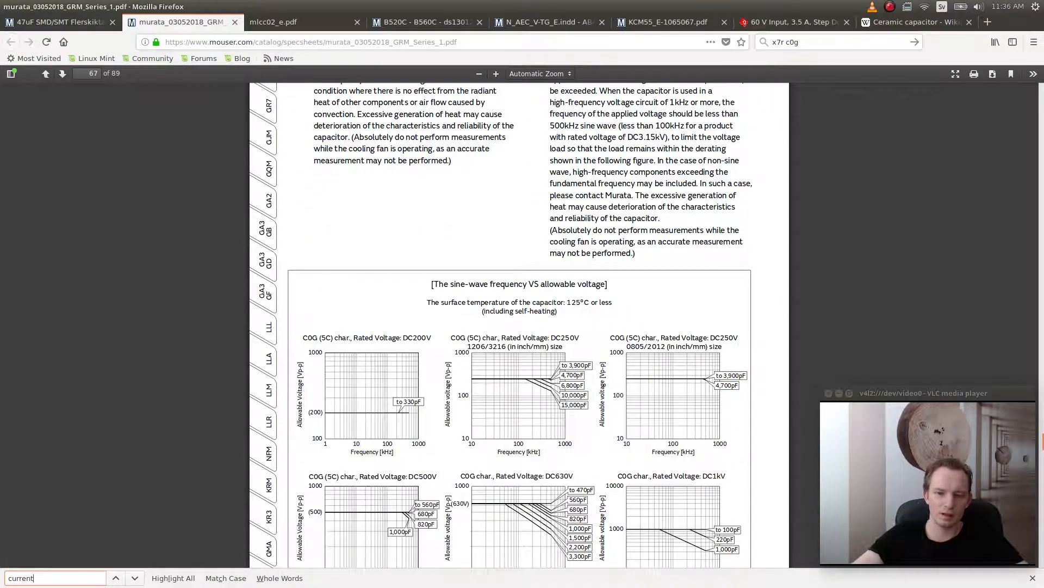
key("Return")
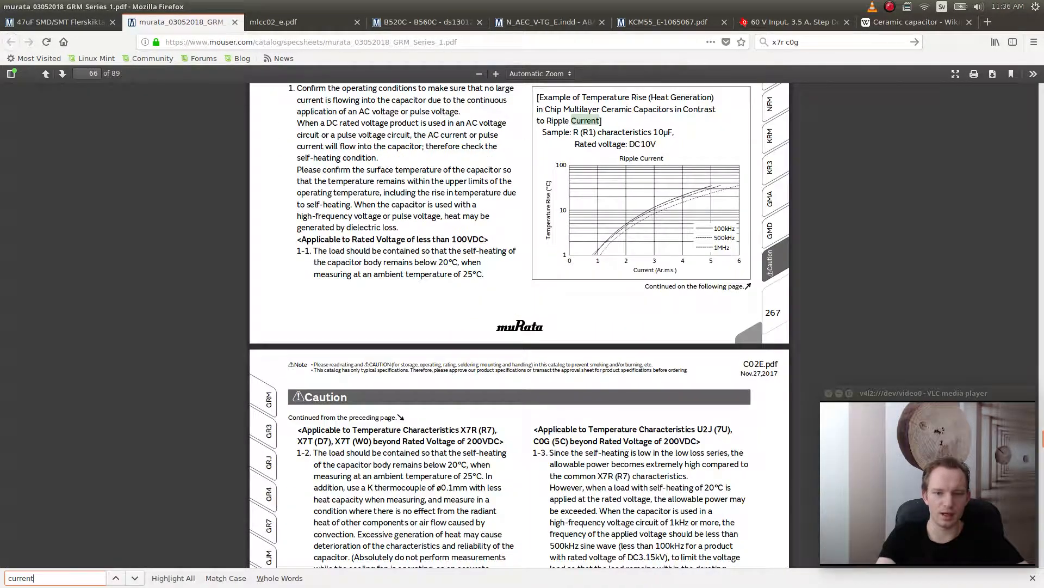
key("Return")
key("Return")
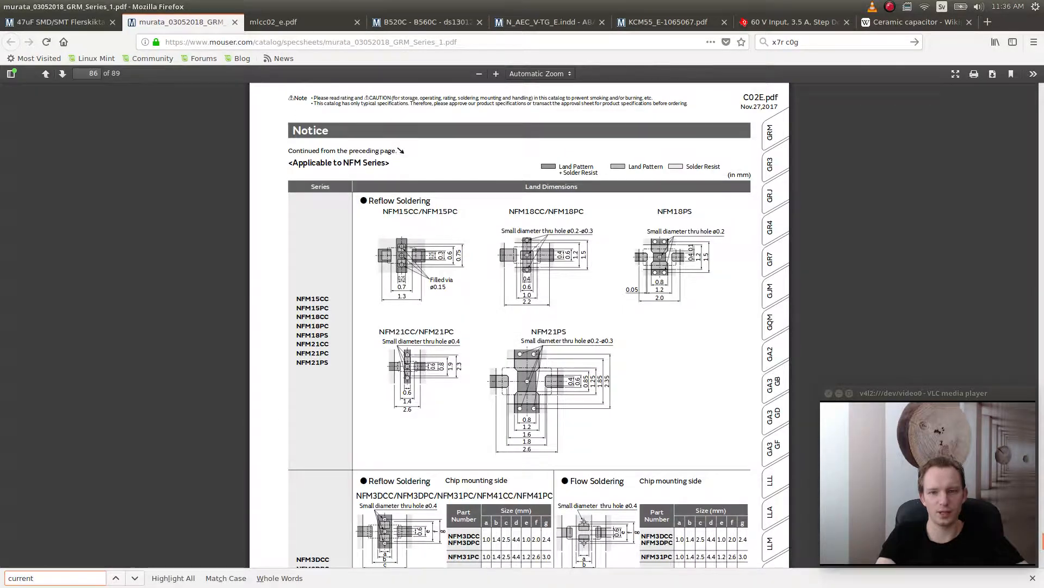
key("Return")
key("Return")
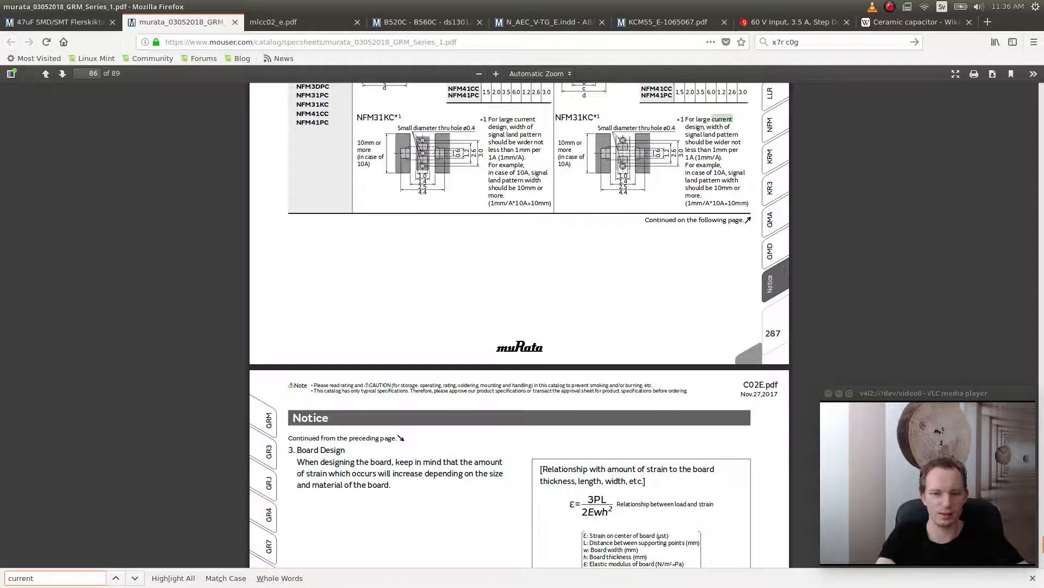
key("Return")
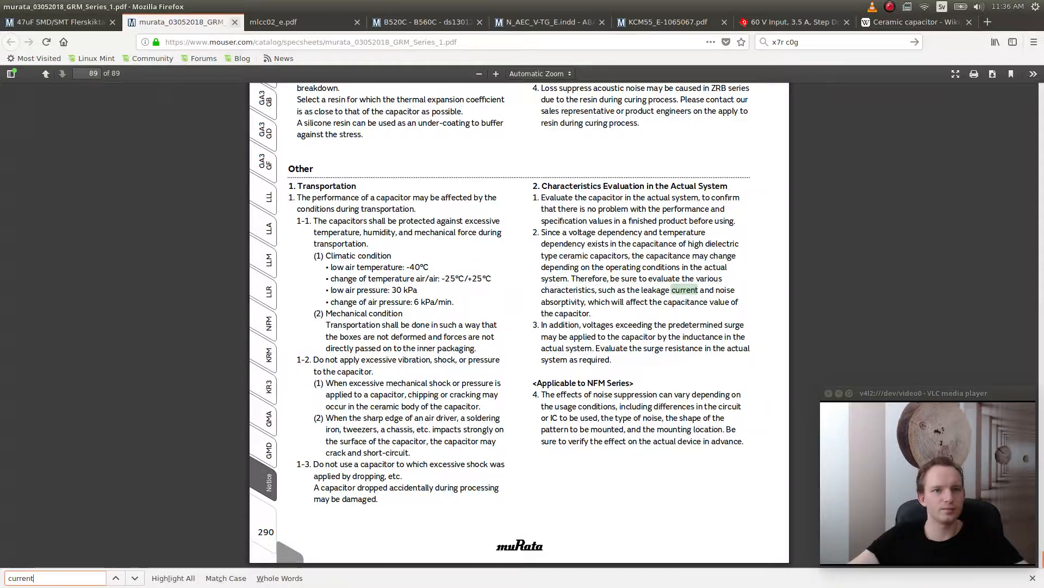
key("ctrl+w")
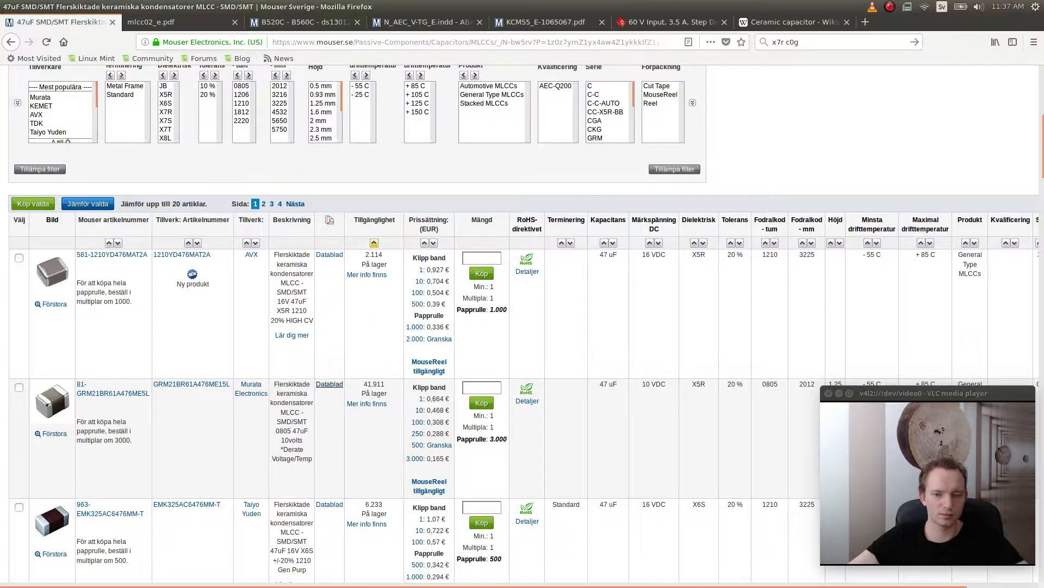
- Check the listed specifications, highlight the part number GRM21BR61A476ME15L, and sort the 47 uF capacitors by ascending price
scroll(522, 323, "down", 3)
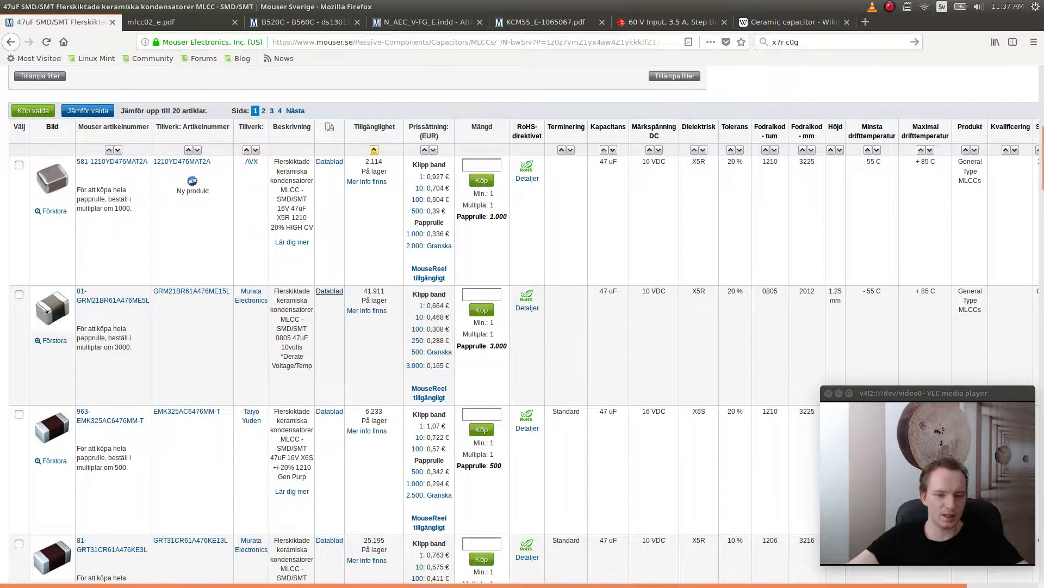
scroll(522, 326, "right", 3)
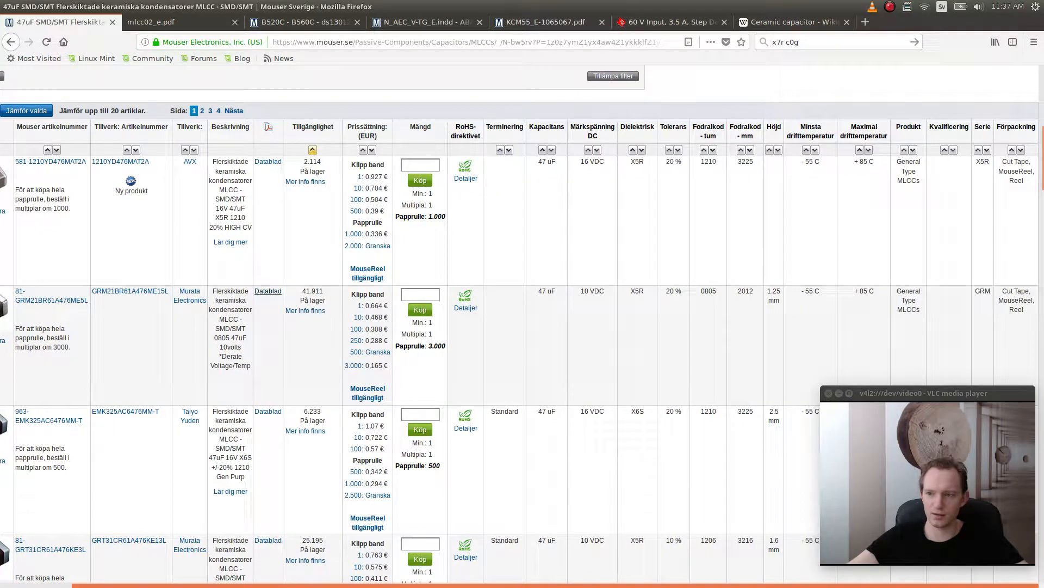
scroll(522, 326, "left", 3)
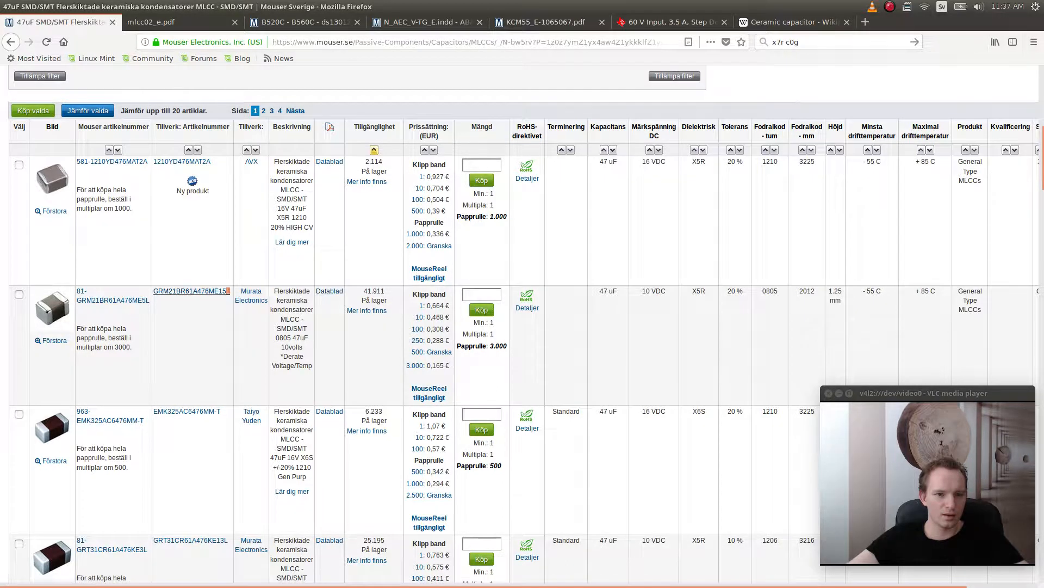
left_click_drag(230, 291, 154, 291)
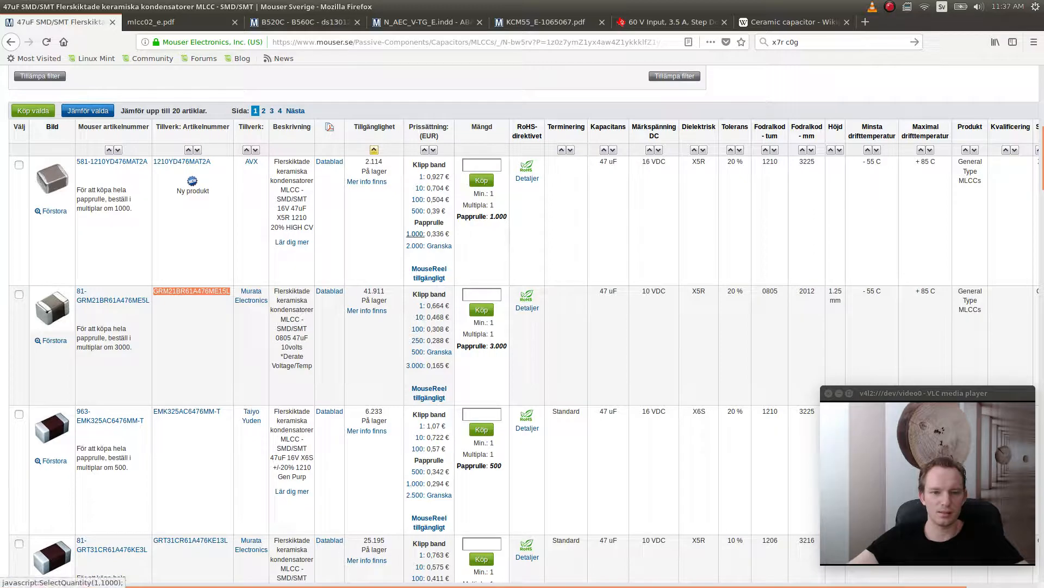
left_click(425, 150)
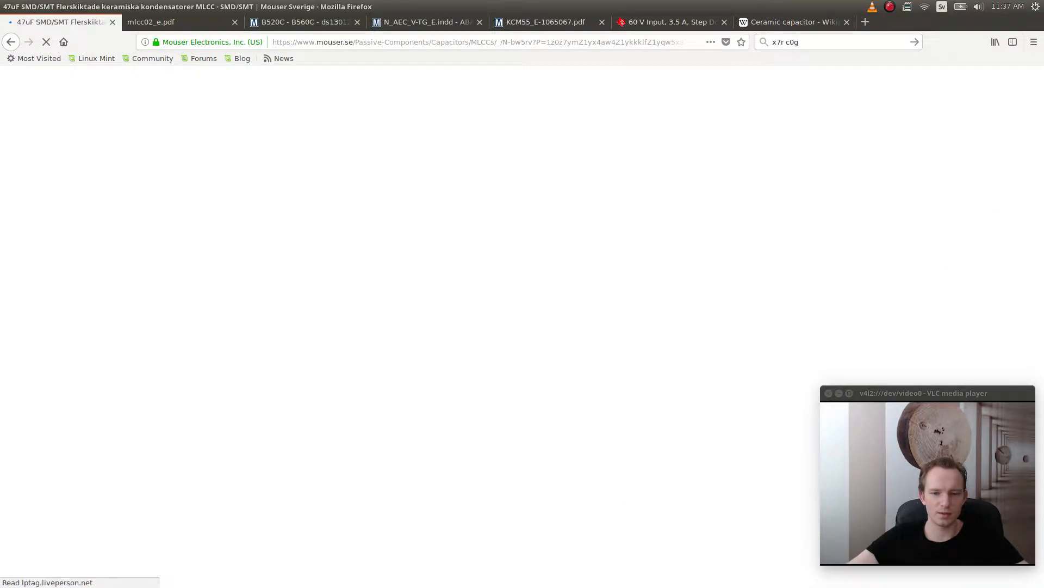
scroll(520, 324, "down", 10)
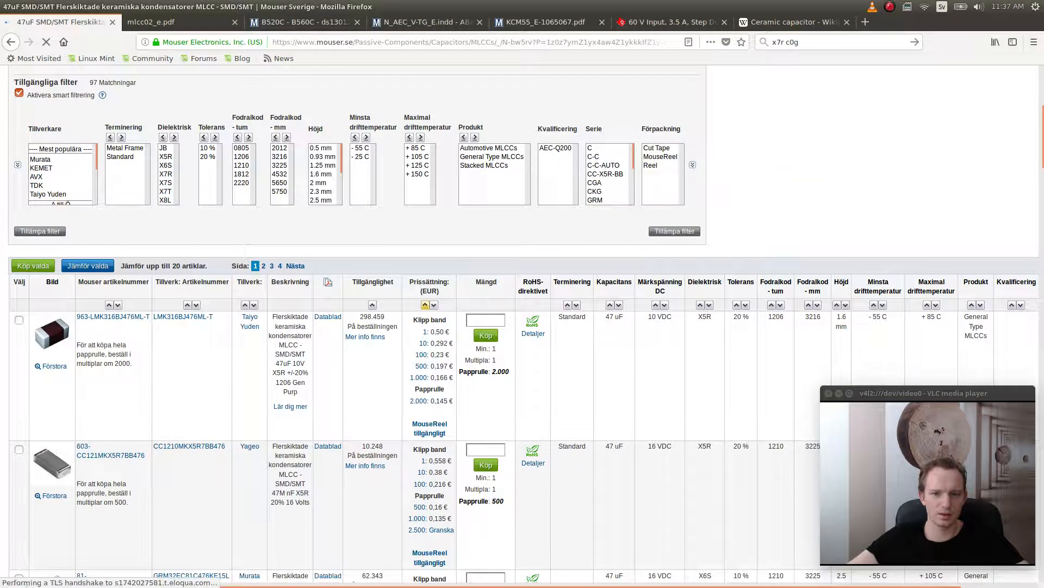
- Open the datasheet for Taiyo Yuden LMK316BJ476ML-T, search it for "current", and close it
left_click(328, 317)
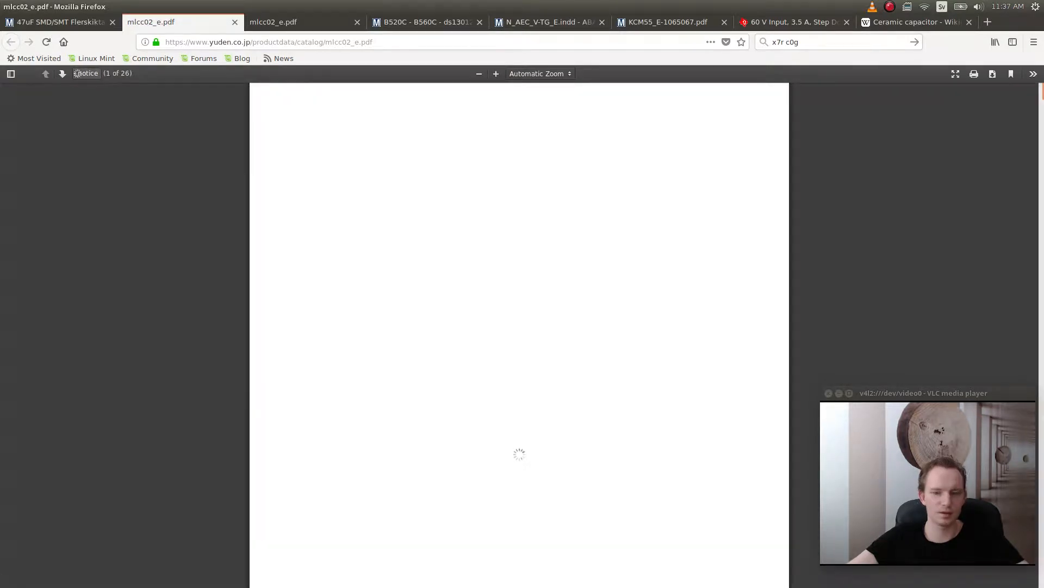
key("ctrl+f")
type("current")
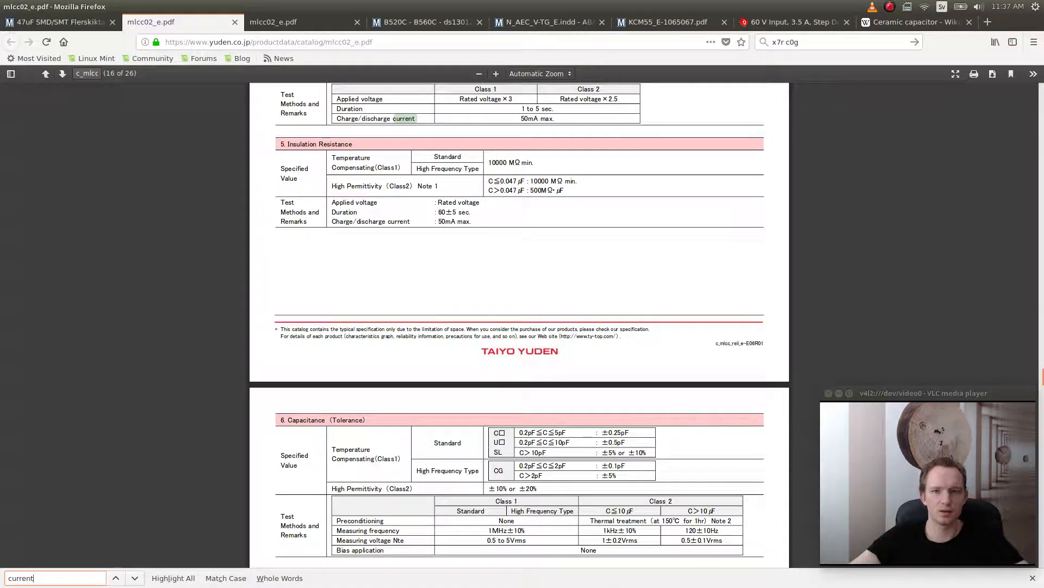
key("ctrl+w")
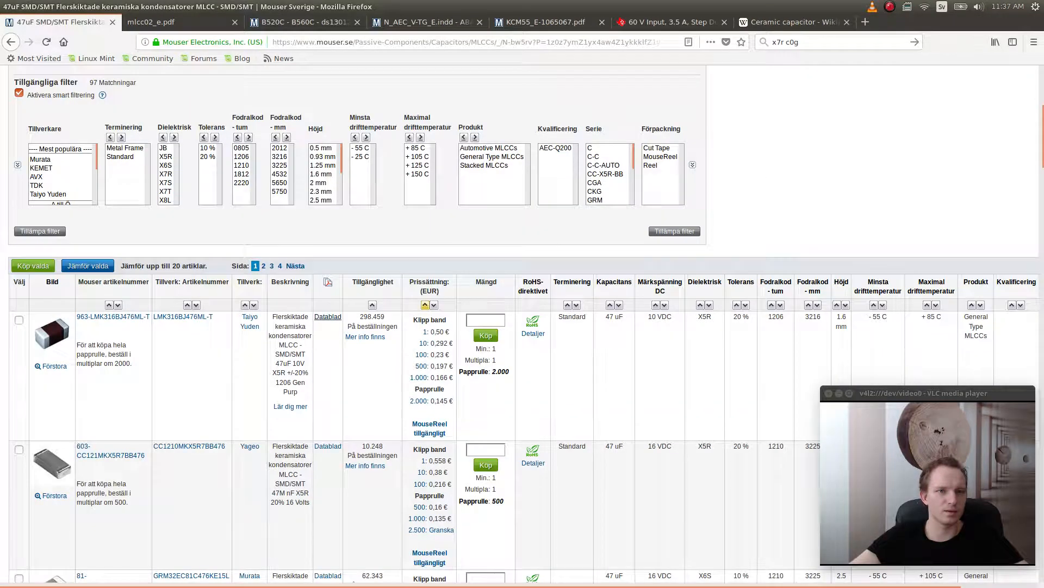
- Open the datasheet for Murata GRM32EC81C476KE15L and search it for "current"
scroll(185, 316, "down", 6)
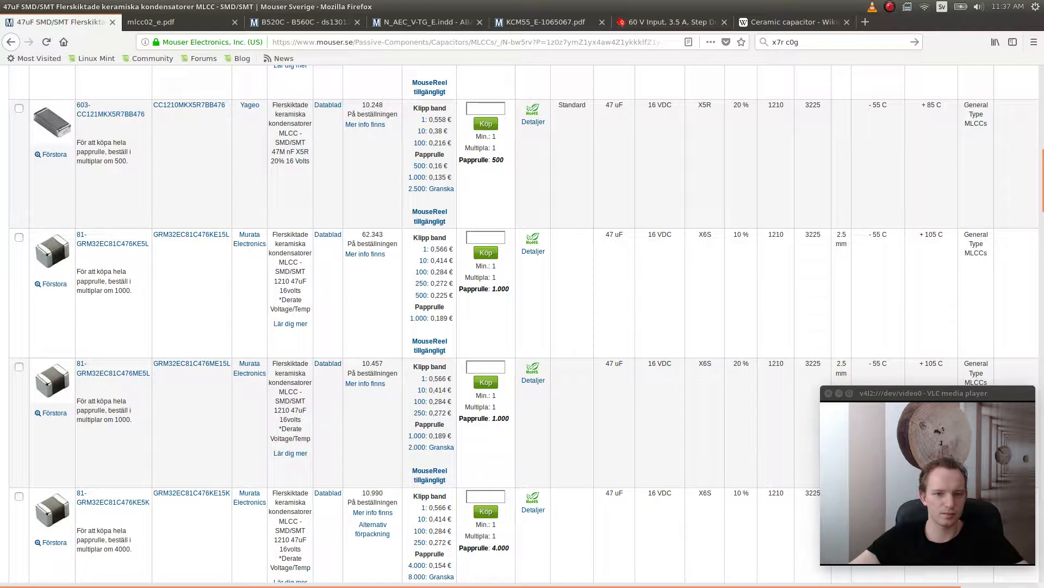
left_click(328, 234)
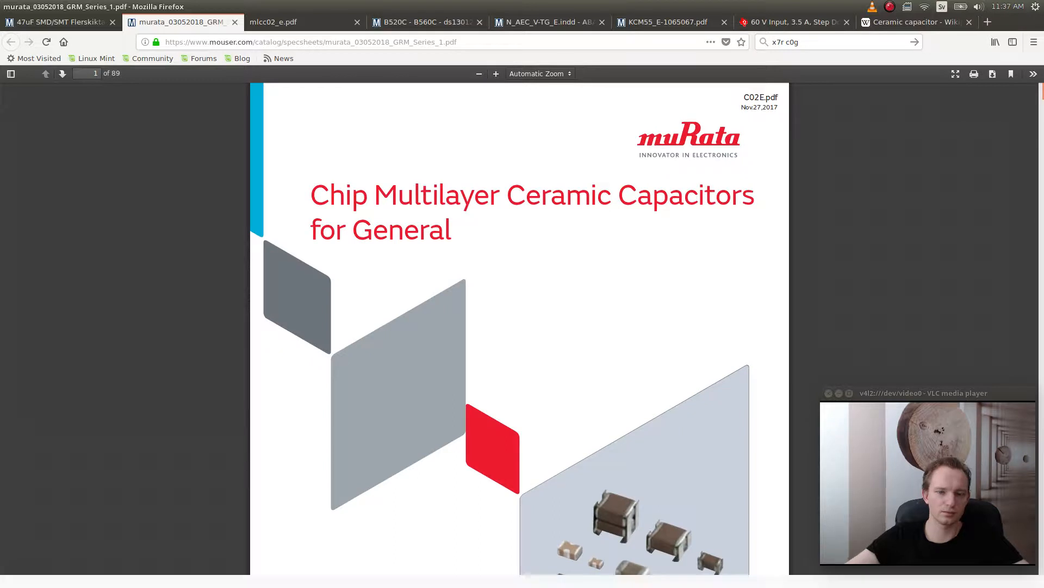
key("ctrl+f")
type("current")
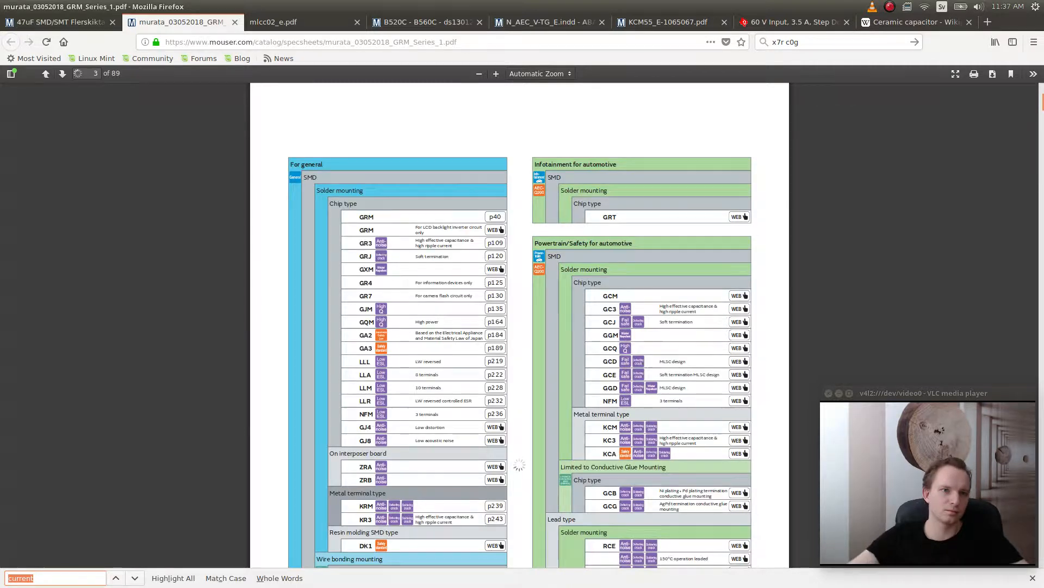
- Close the Murata datasheet, look over the cheapest 47 uF capacitors, and sort the list by availability
key("ctrl+w")
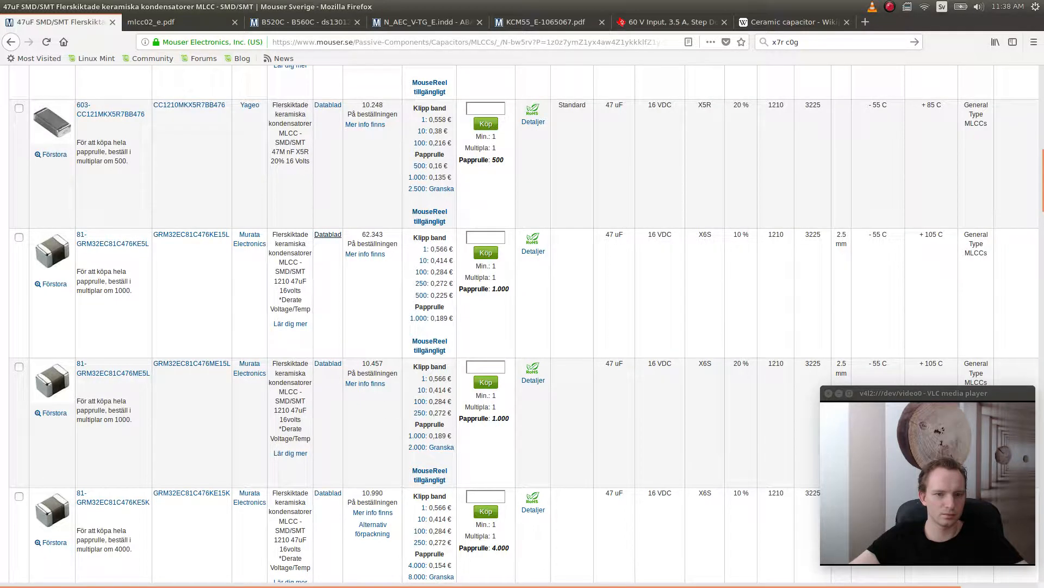
scroll(523, 323, "down", 3)
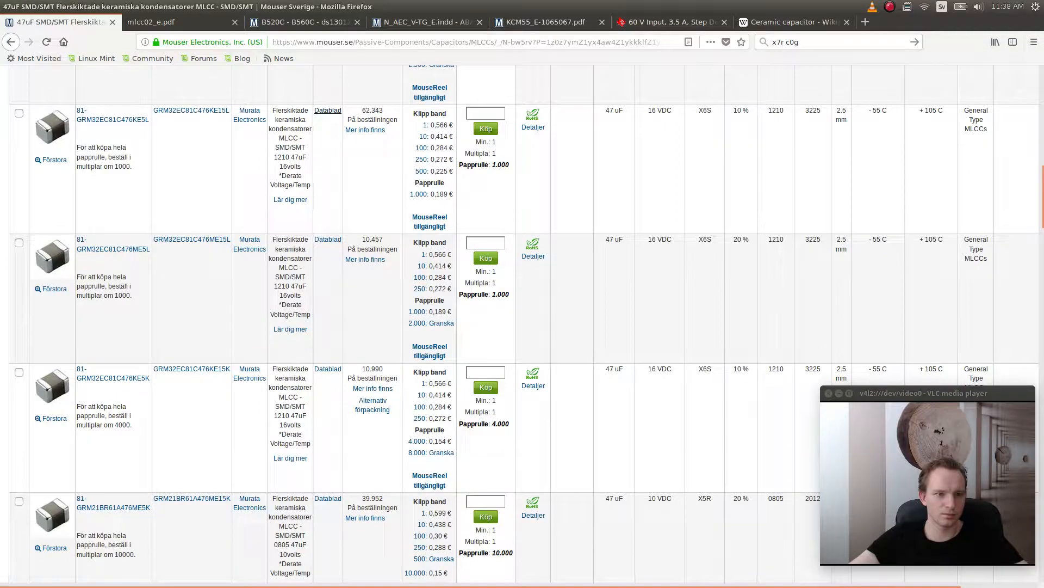
scroll(522, 324, "up", 2)
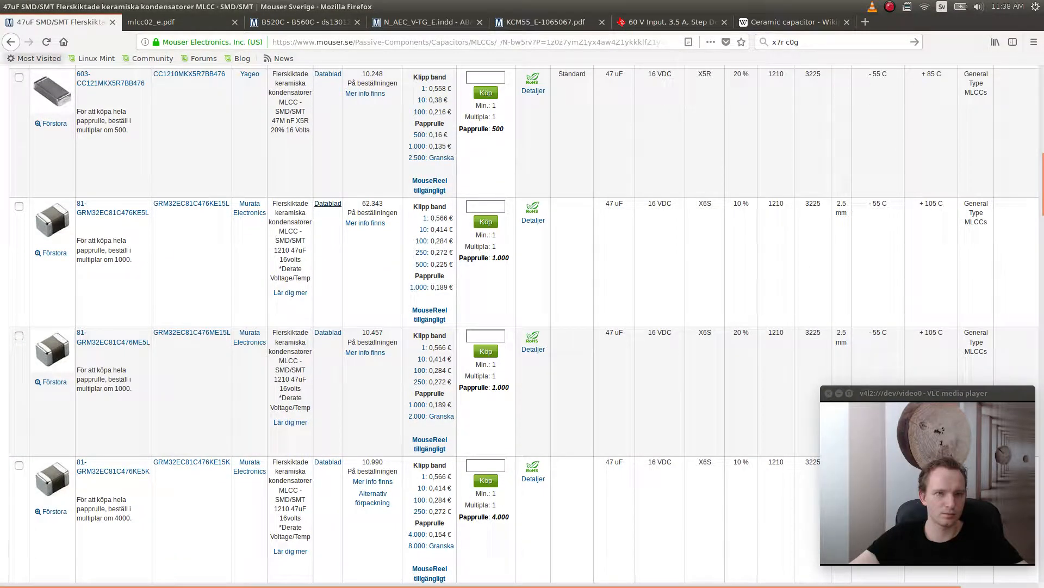
scroll(523, 324, "up", 7)
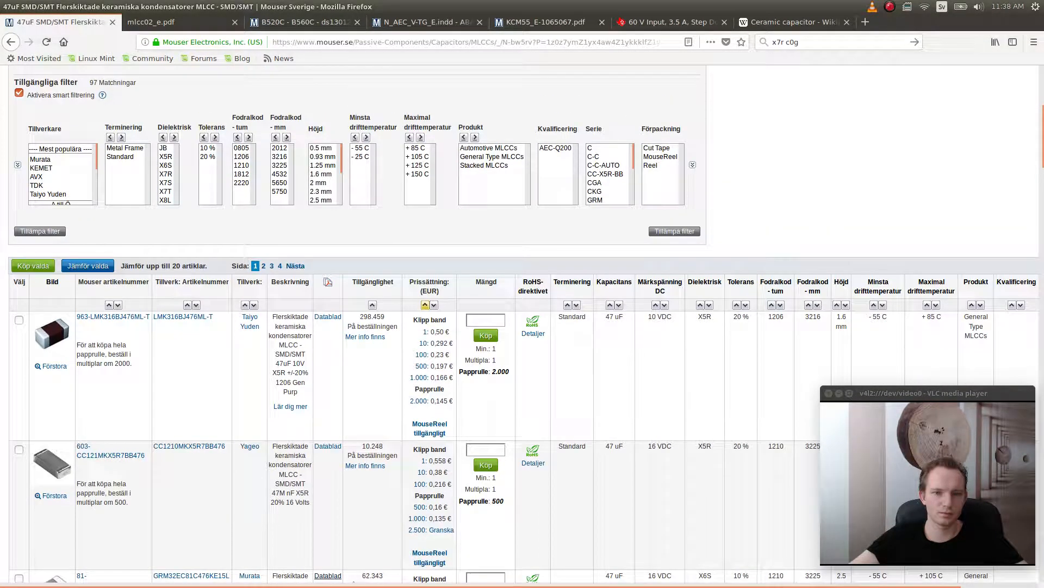
left_click(664, 305)
scroll(522, 324, "down", 6)
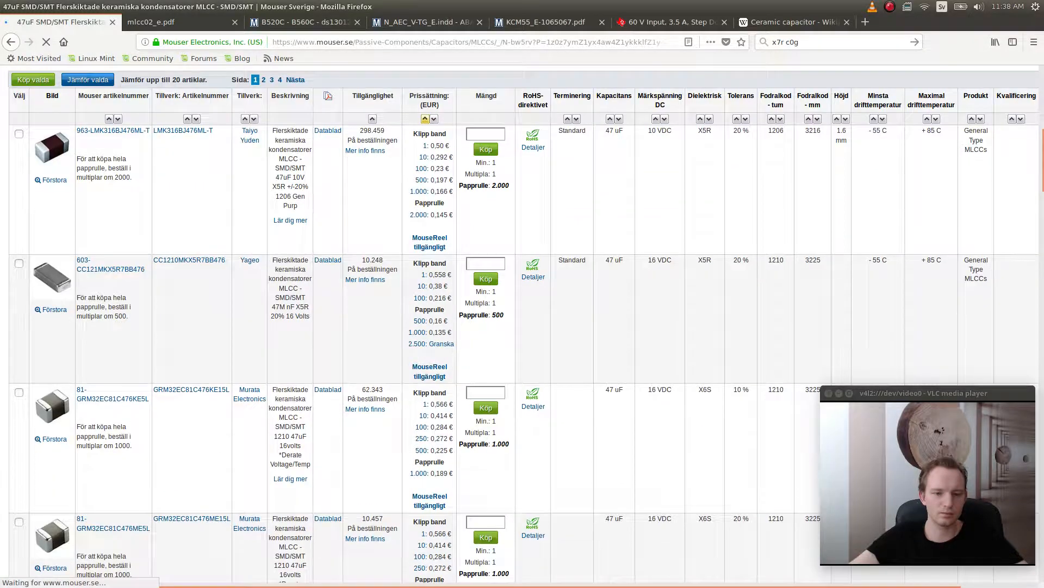
scroll(522, 324, "down", 10)
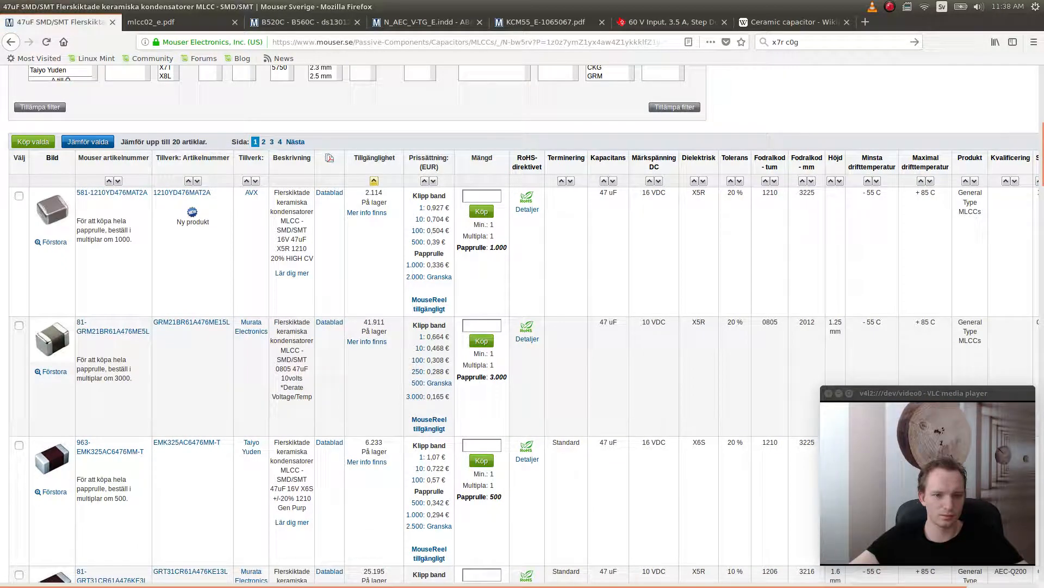
- Copy part number GRM21BR61A476ME15L and enter it as the SKU in a new row above the Inductor heading of bom-list.ods in LibreOffice Calc
left_click_drag(231, 323, 153, 322)
key("ctrl+c")
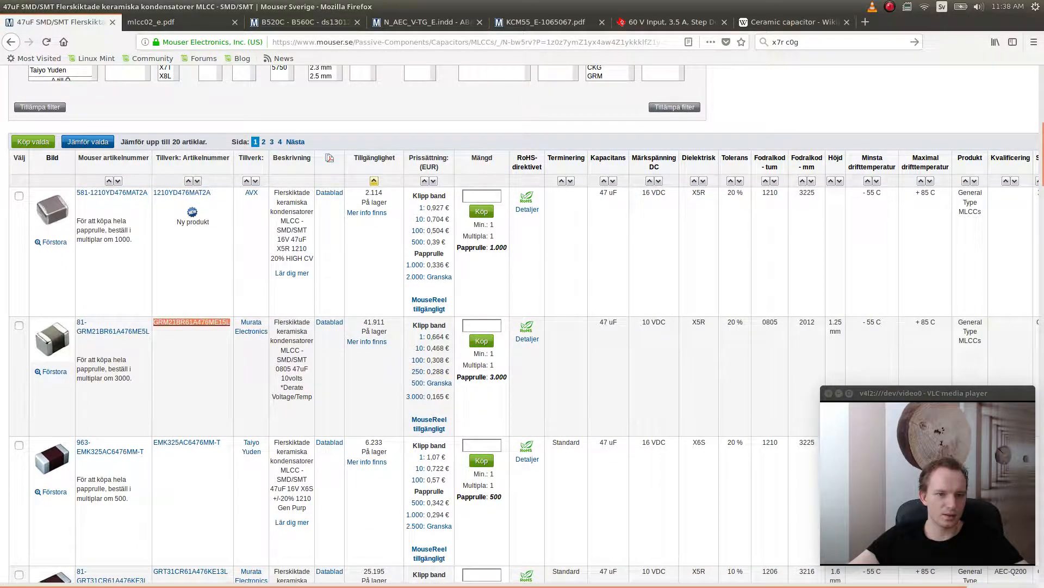
key("alt+Tab")
key("alt+Tab")
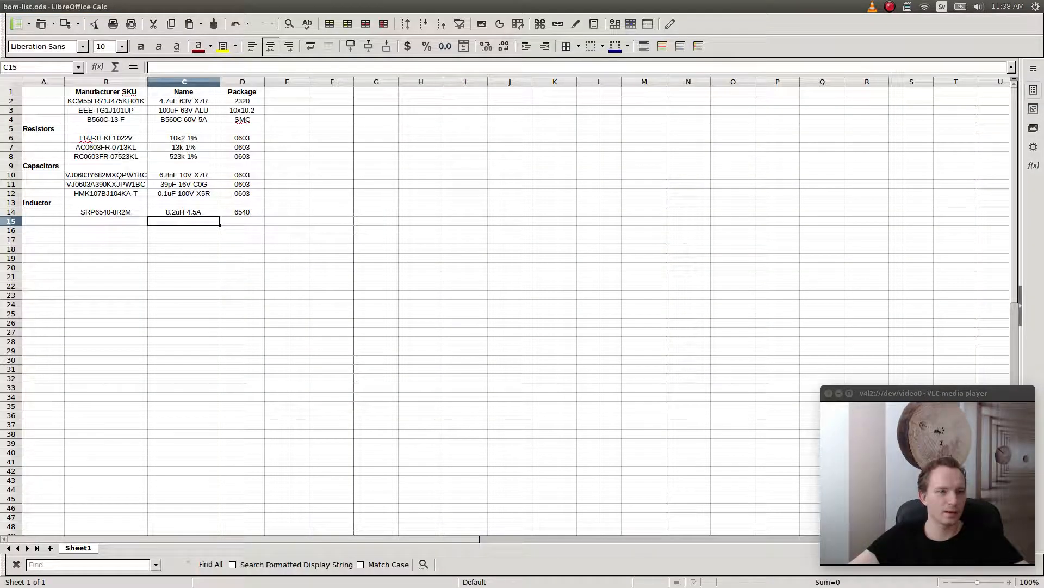
right_click(11, 203)
left_click(32, 264)
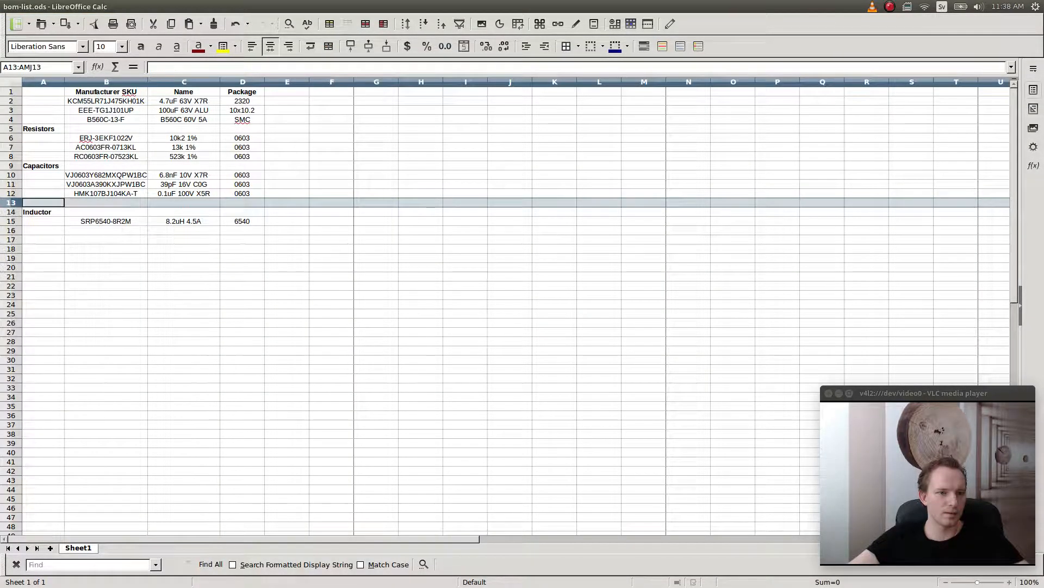
left_click(106, 203)
left_click(179, 68)
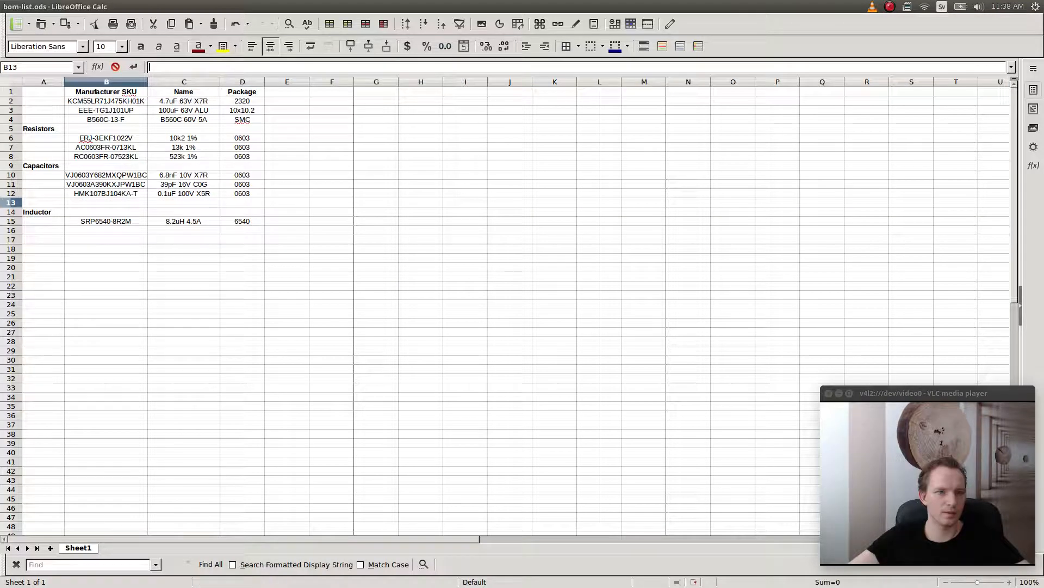
key("ctrl+v")
key("Tab")
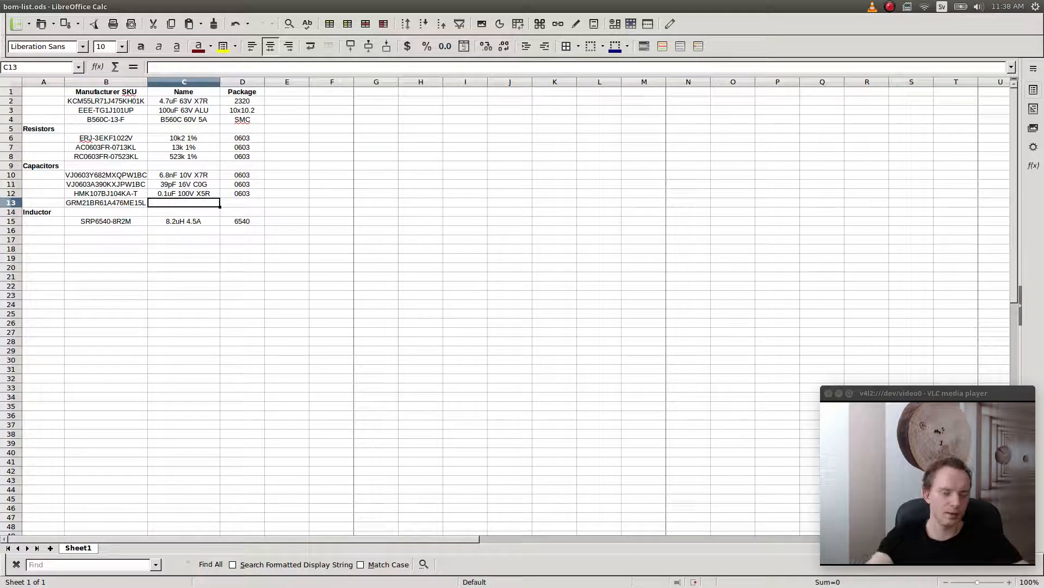
- Fill in the new capacitor row with the name "47uF 10V X5R" and the package 0805
type("47uF")
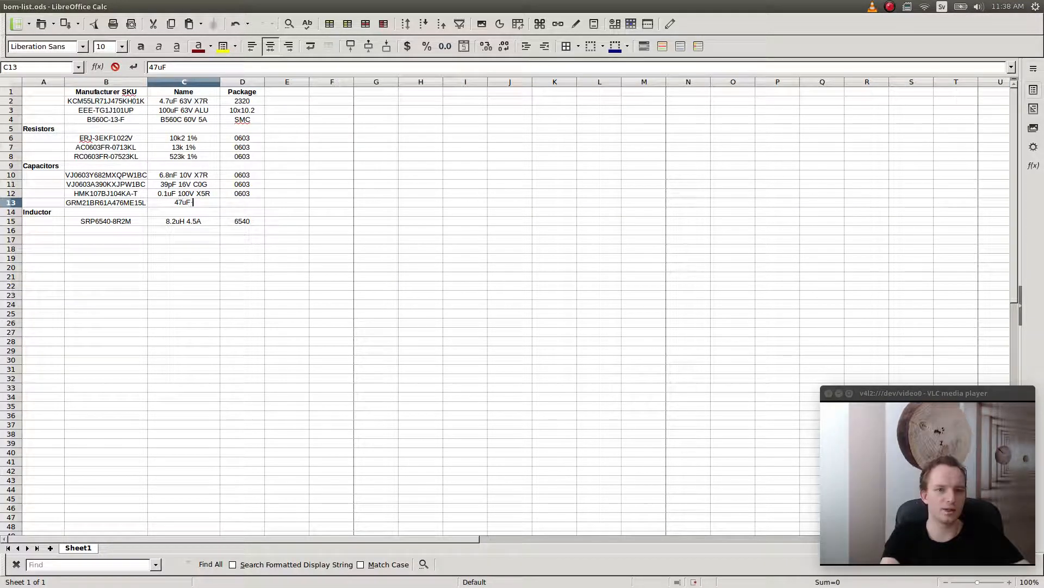
type(" 10V ")
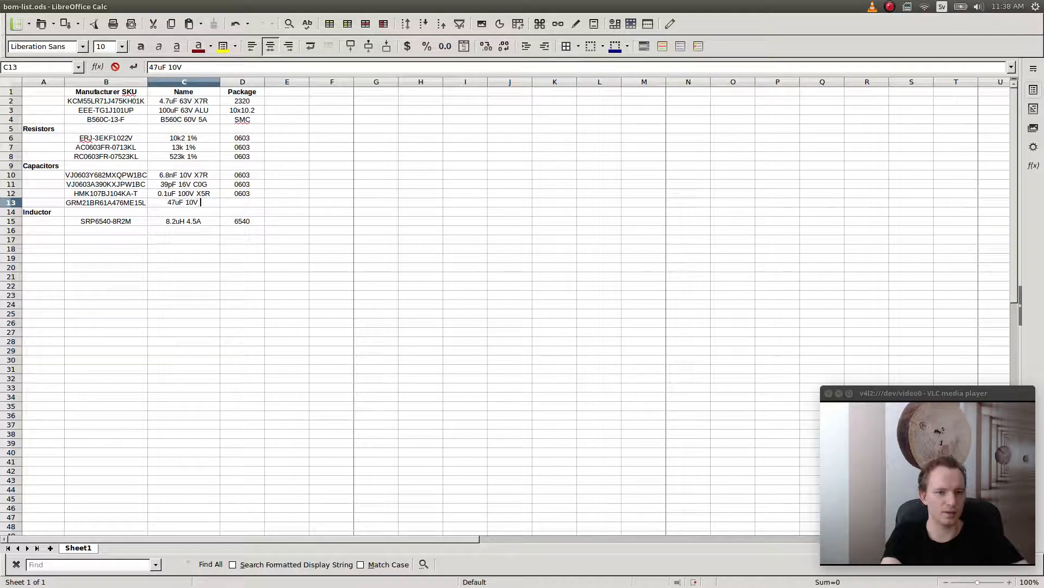
type("X5R")
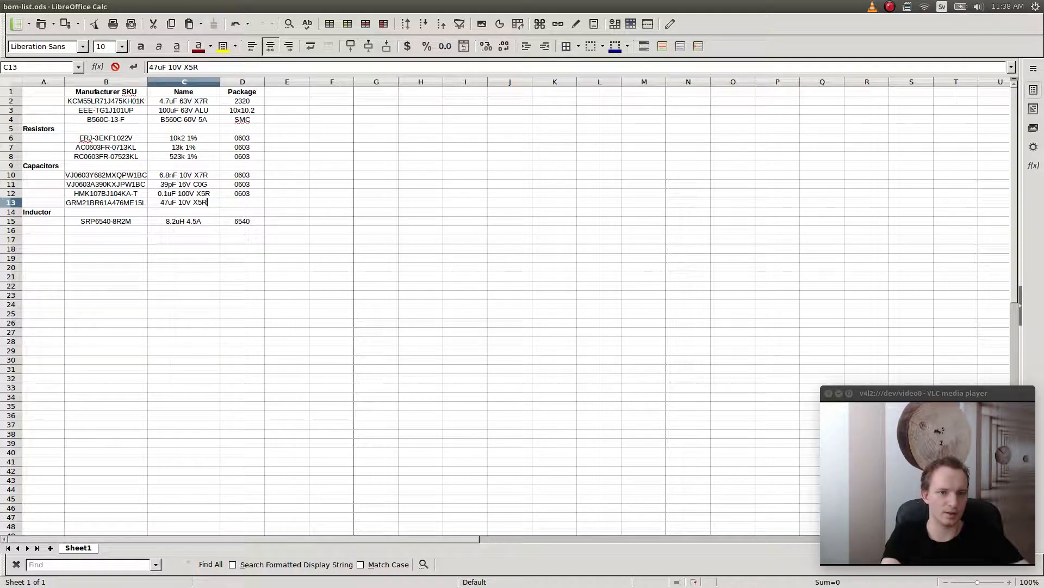
key("Return")
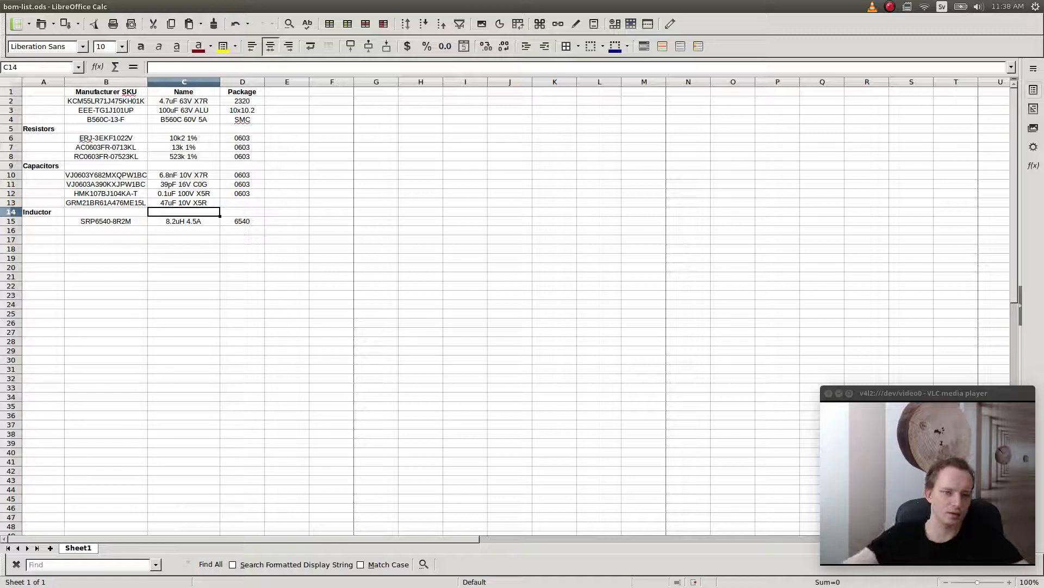
left_click(242, 202)
type("0")
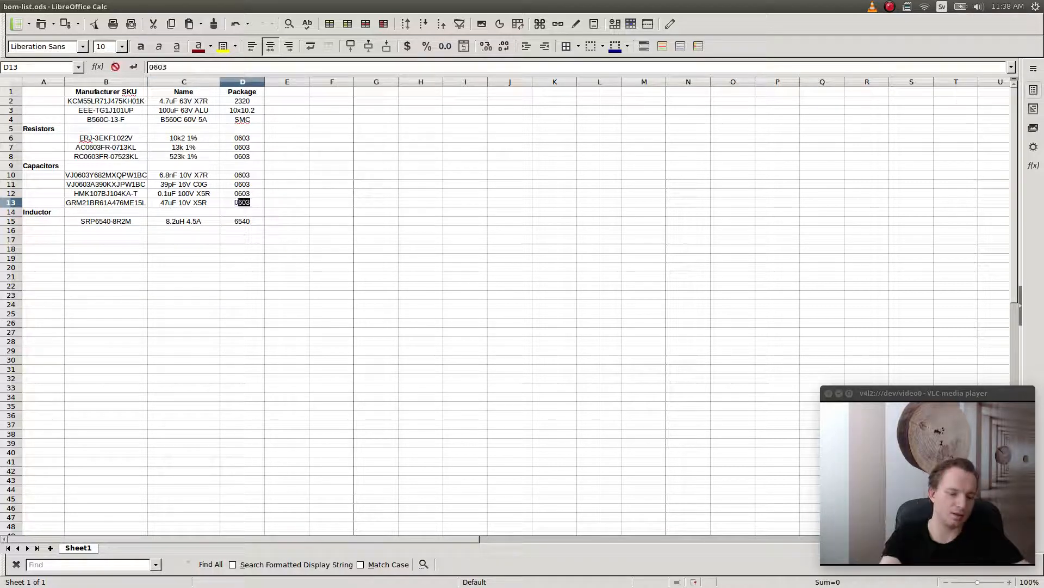
type("805")
key("Return")
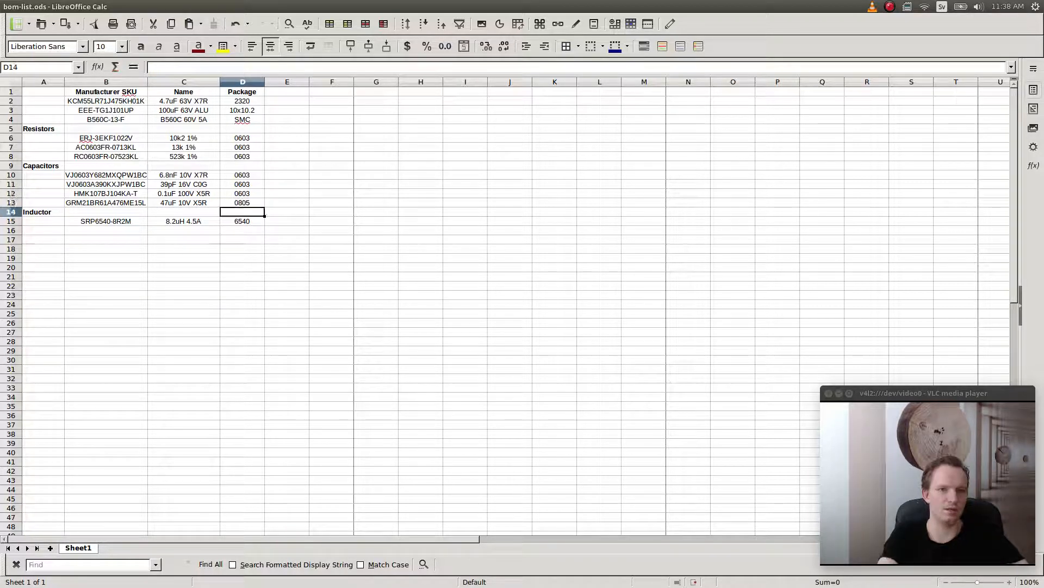
- Switch to the Eeschema schematic and place two copies of the 39pF capacitor side by side beyond the 523k/10k2 feedback divider
key("alt+Tab")
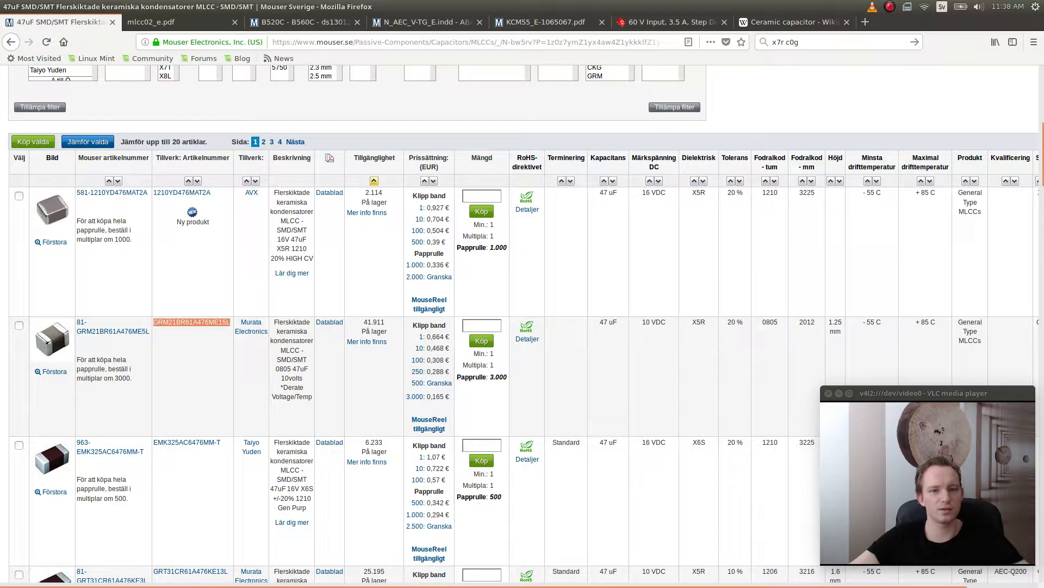
key("alt+Tab")
key("Tab")
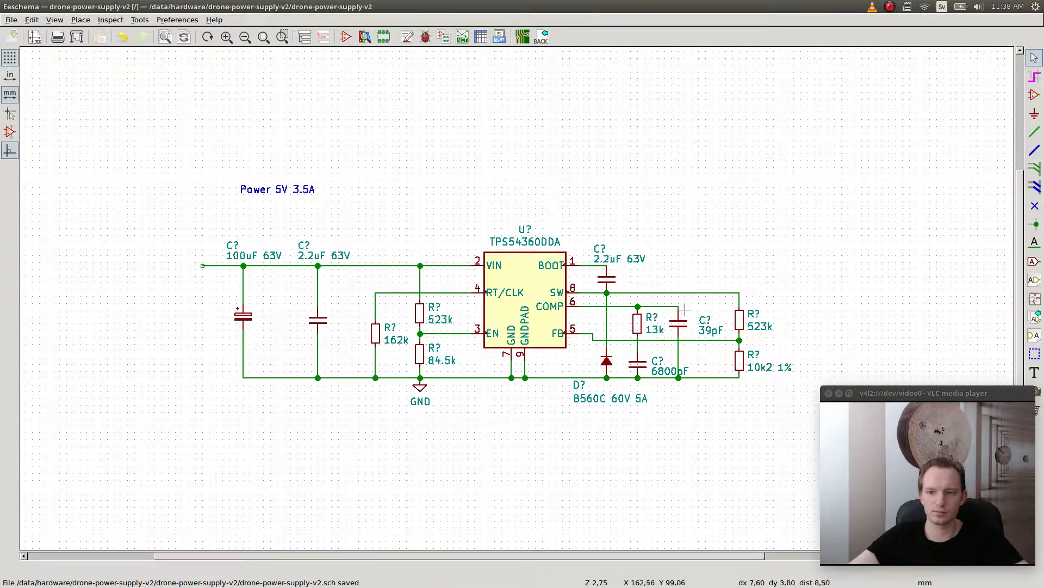
left_click(678, 325)
key("c")
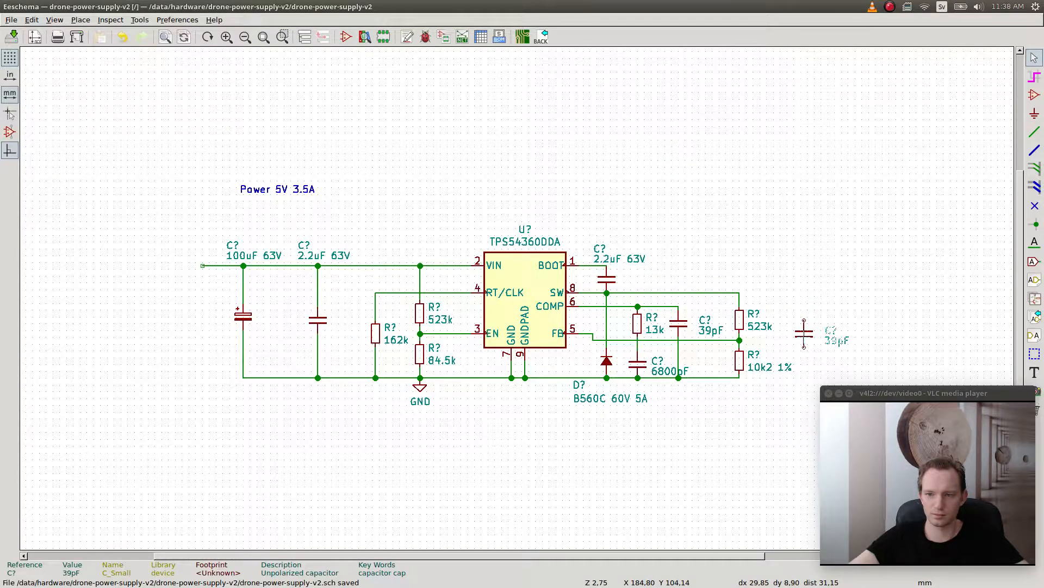
left_click(804, 333)
key("c")
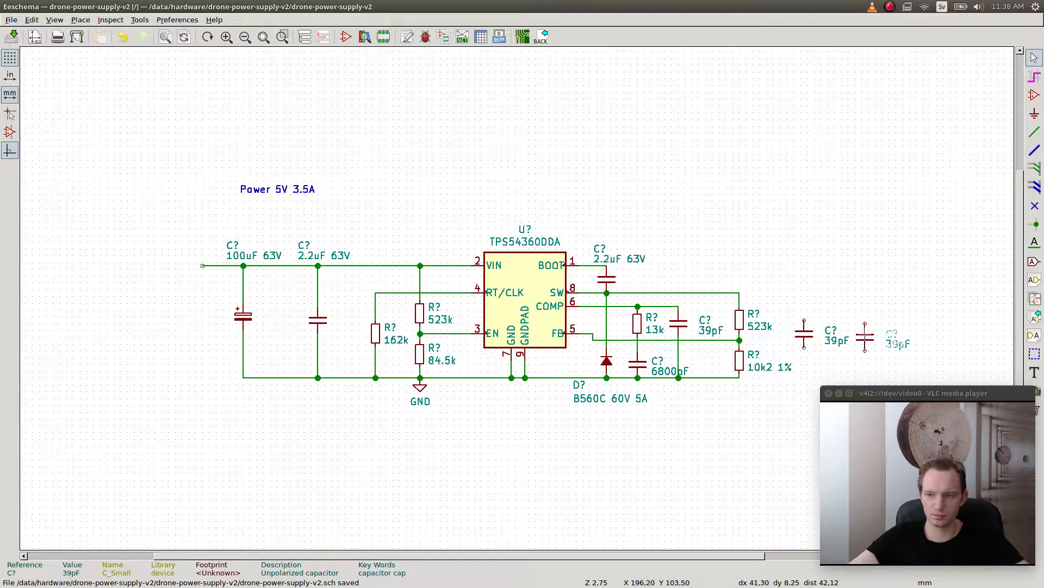
left_click(865, 333)
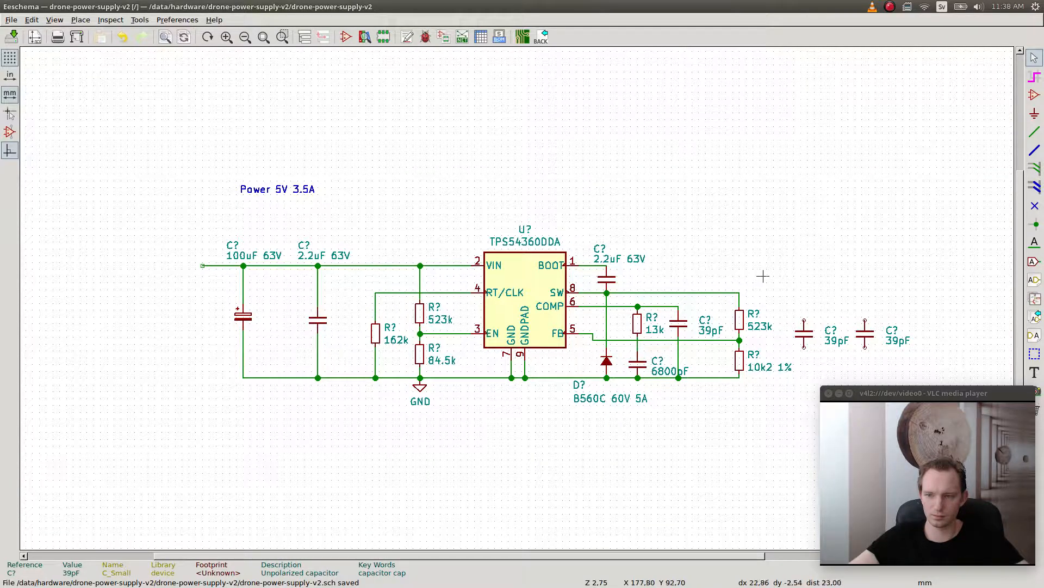
- Wire the upper pins of the two new capacitors to the SW line at the top of the 523k feedback resistor
left_click(1035, 132)
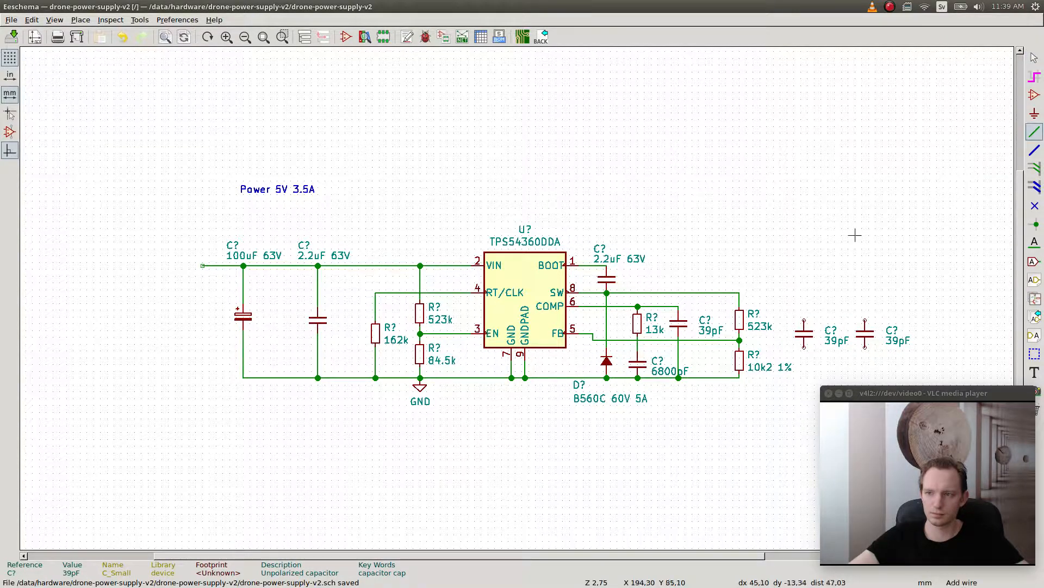
left_click(739, 292)
left_click(804, 322)
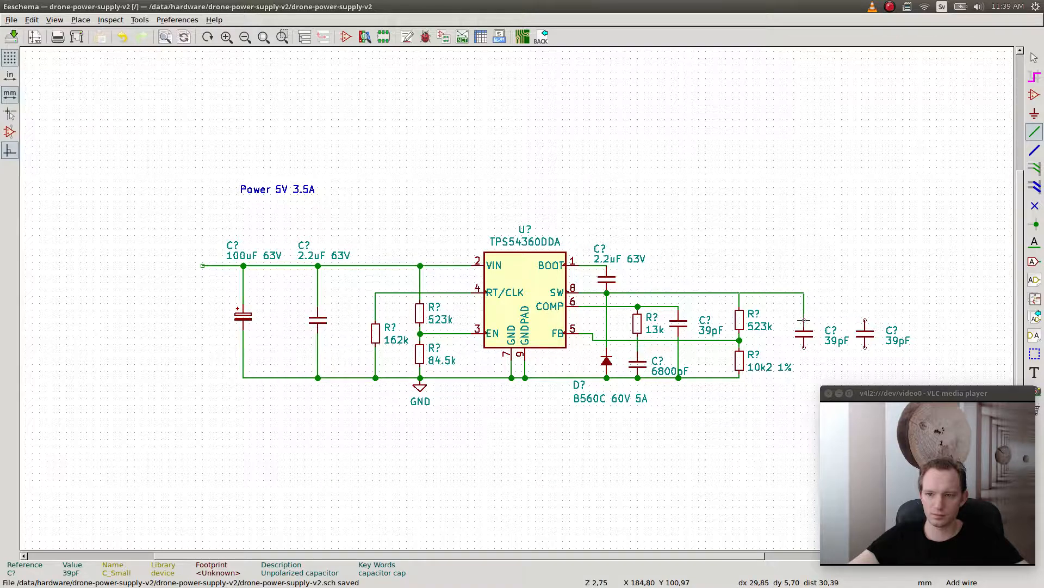
left_click(804, 293)
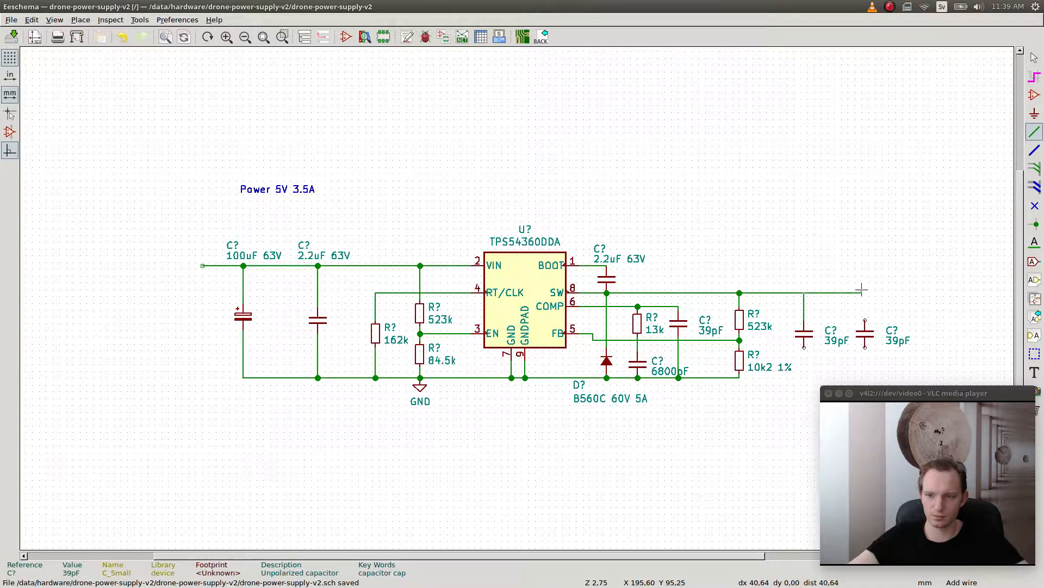
left_click(865, 320)
- Wire the lower pins of the two new capacitors to the ground line and save the schematic
left_click(804, 346)
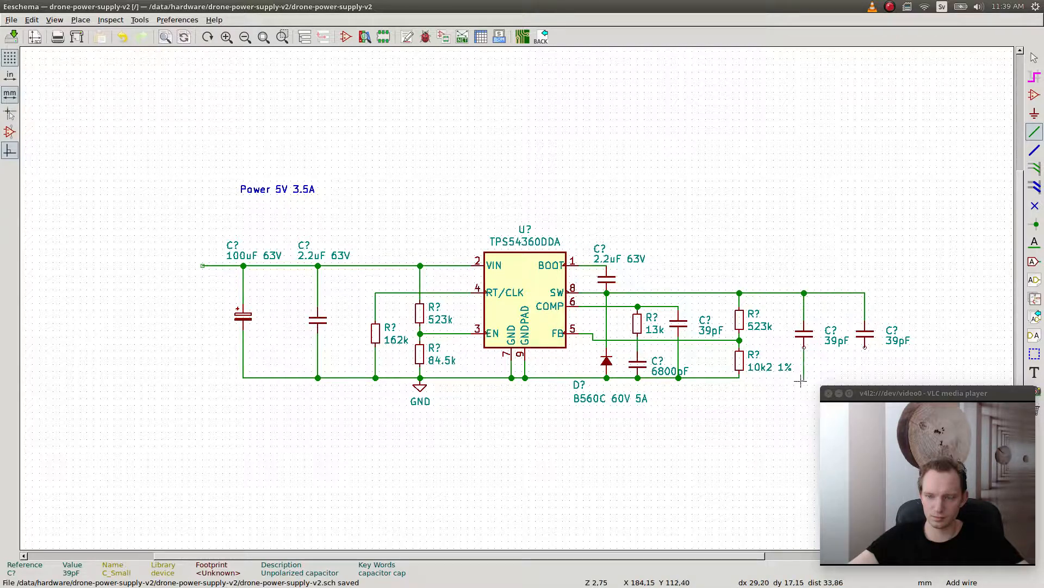
left_click(739, 377)
left_click(804, 377)
left_click(865, 346)
key("Escape")
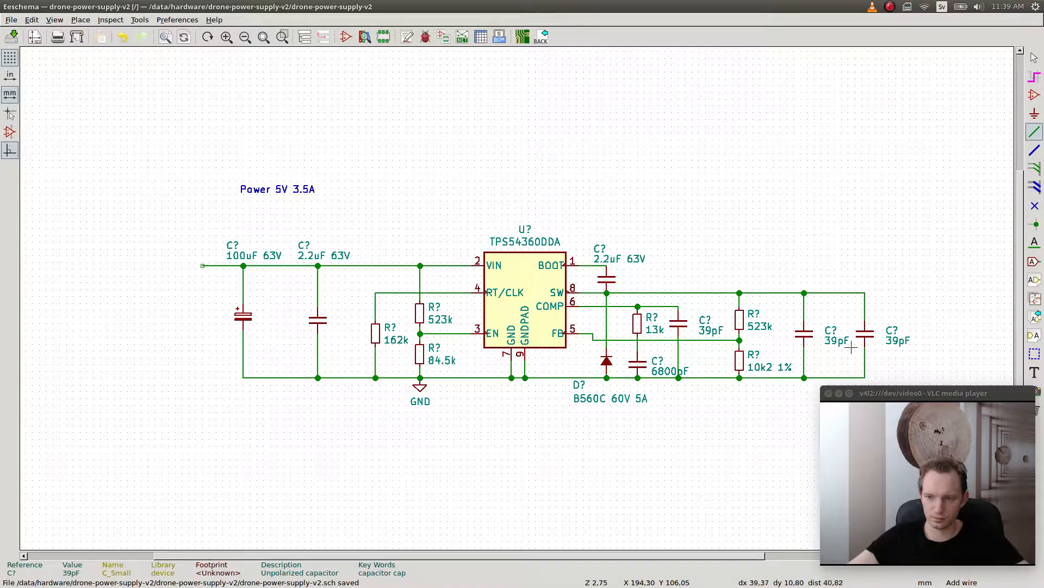
key("ctrl+s")
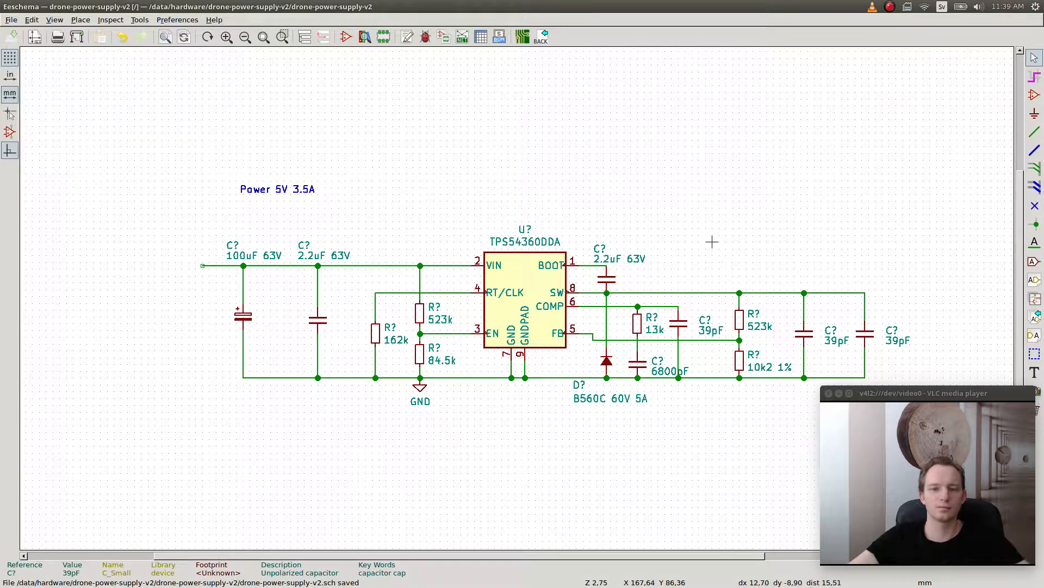
key("alt+Tab")
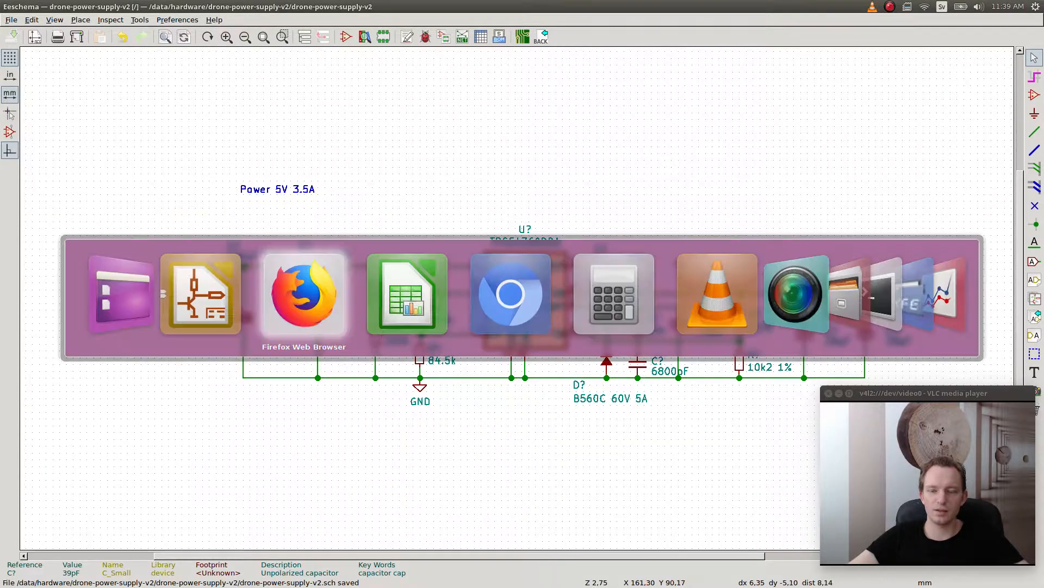
key("alt+Tab")
key("alt+Tab")
key("alt+shift+Tab")
key("alt+Tab")
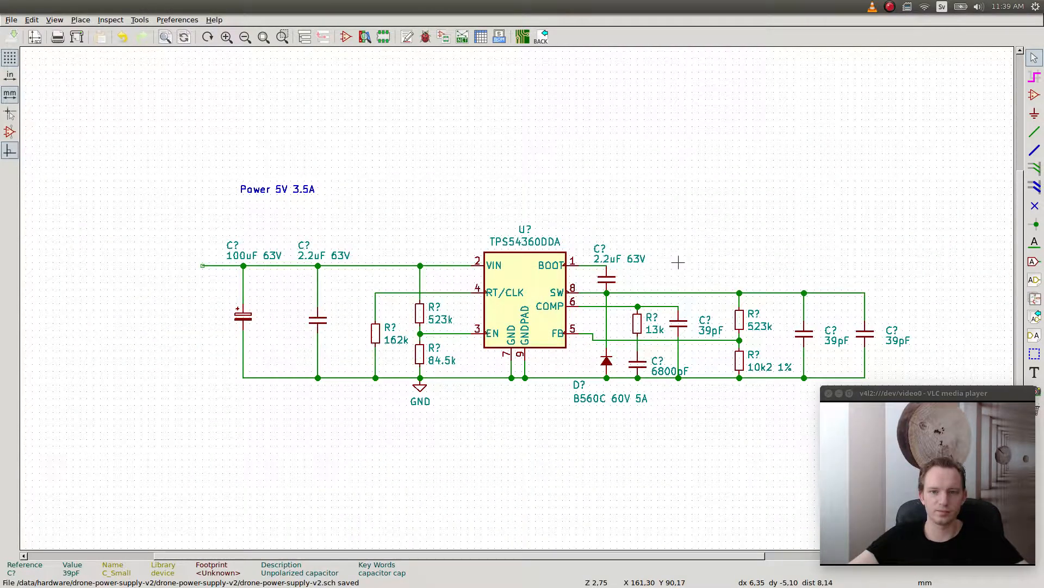
key("alt+Tab")
key("alt+Tab")
key("alt+Tab")
key("alt+Tab")
key("alt+shift+Tab")
key("alt+shift+Tab")
key("alt+Tab")
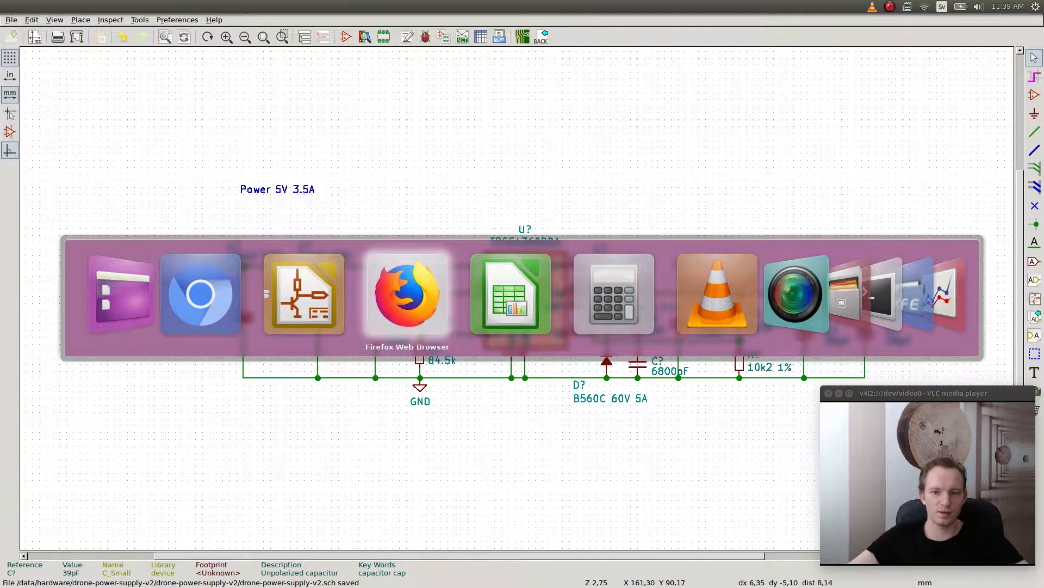
key("Escape")
- Switch to Firefox and open section 8.1 Application Information of the TPS54360 datasheet to view the typical application circuit
key("alt+Tab")
key("alt+Tab")
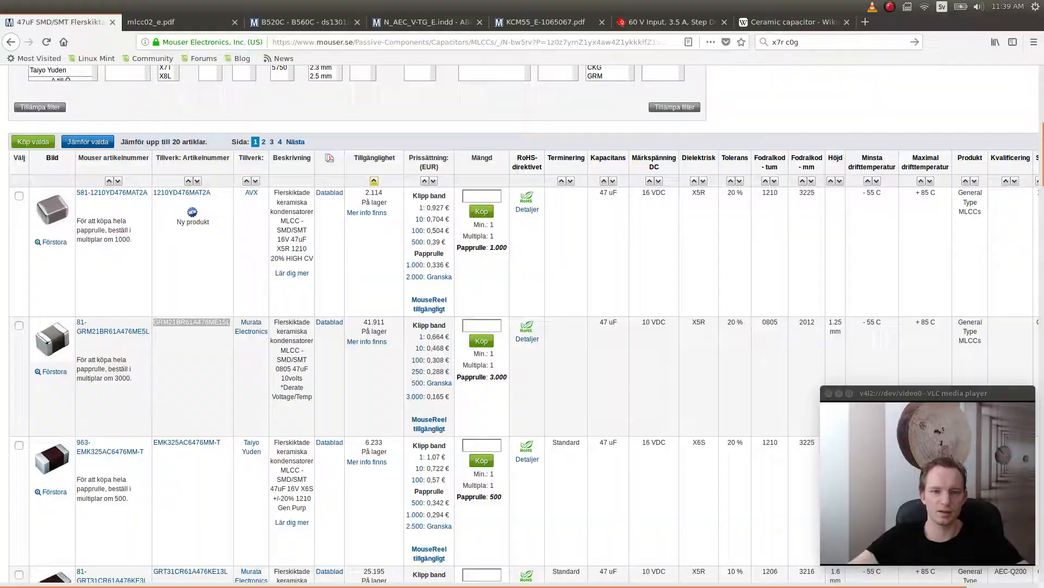
left_click(672, 23)
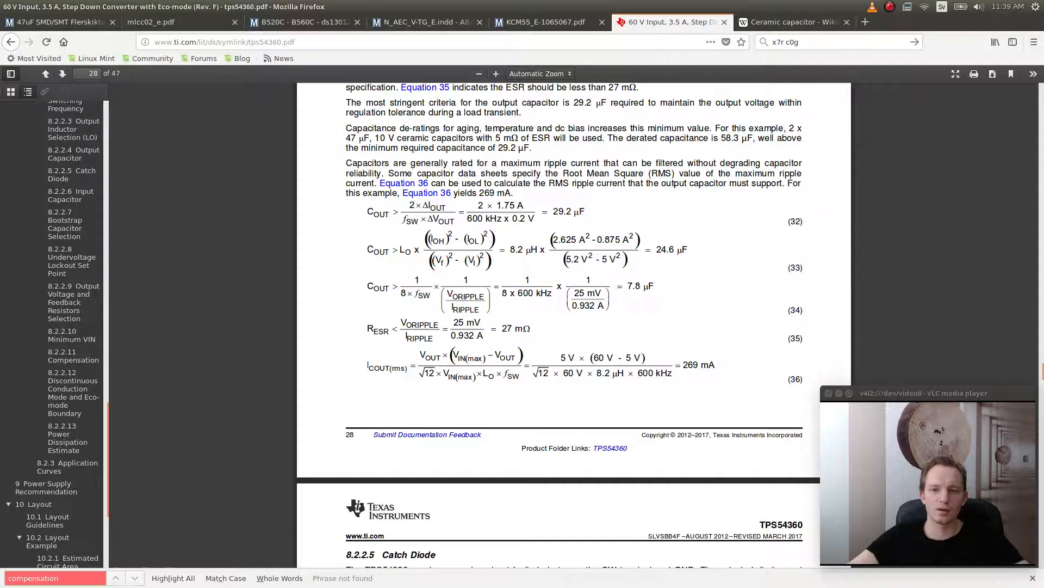
scroll(54, 326, "up", 10)
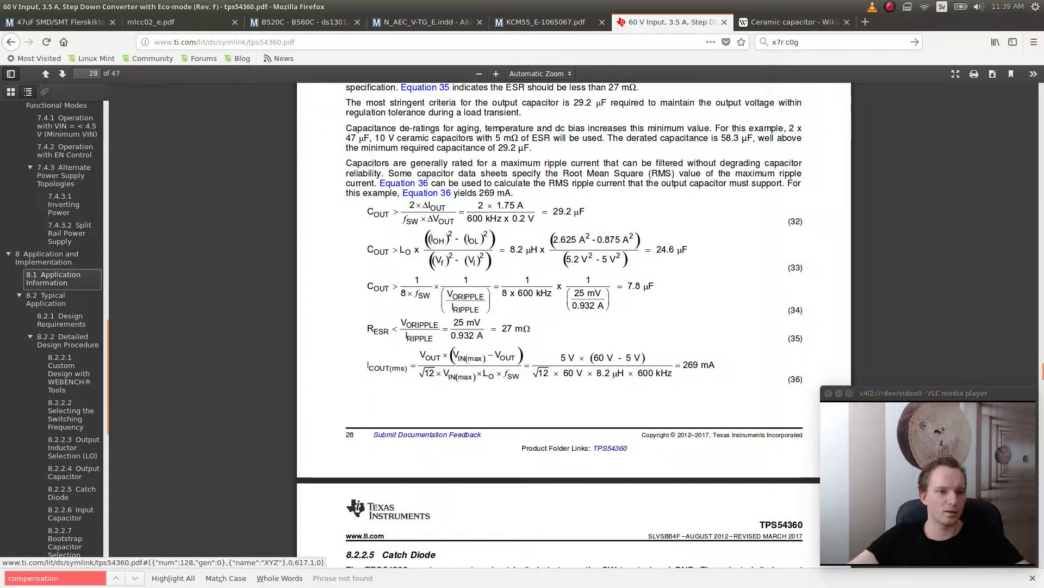
left_click(61, 278)
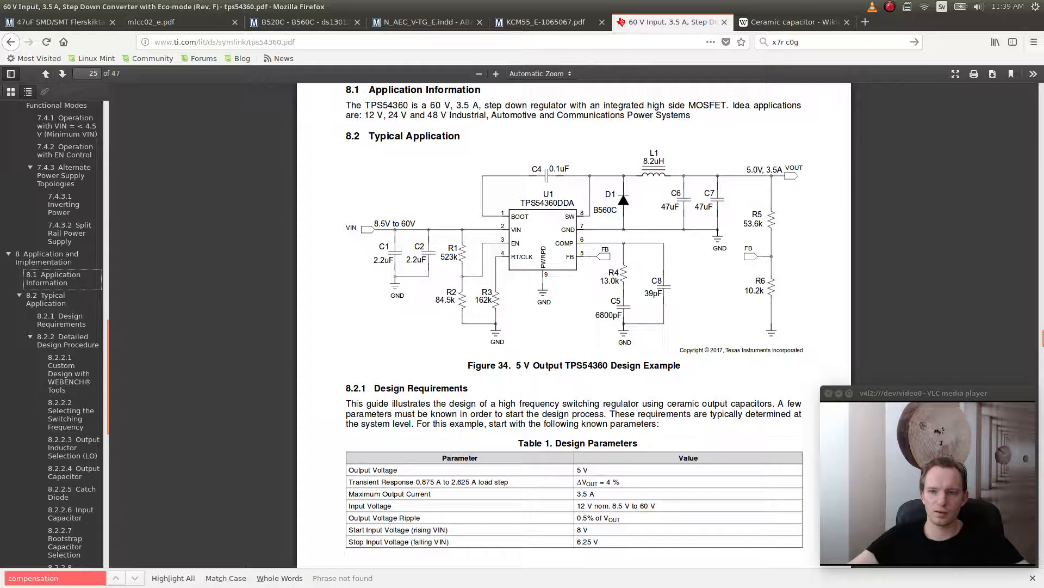
- Compare the Eeschema schematic's output stage with the typical application circuit in the TPS54360 datasheet, ending back in Eeschema
key("alt+Tab")
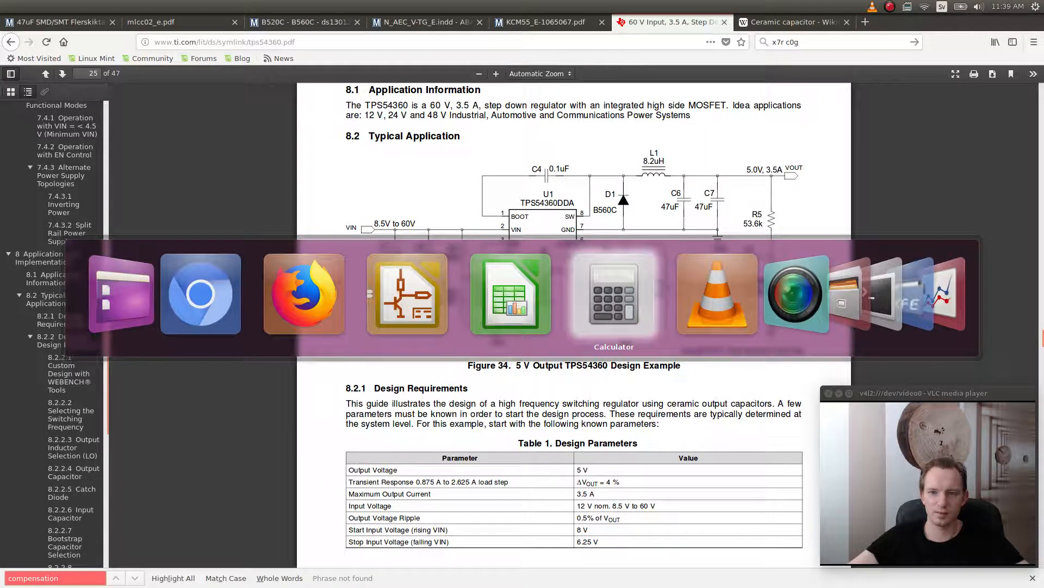
key("alt+shift+Tab")
key("alt+shift+Tab")
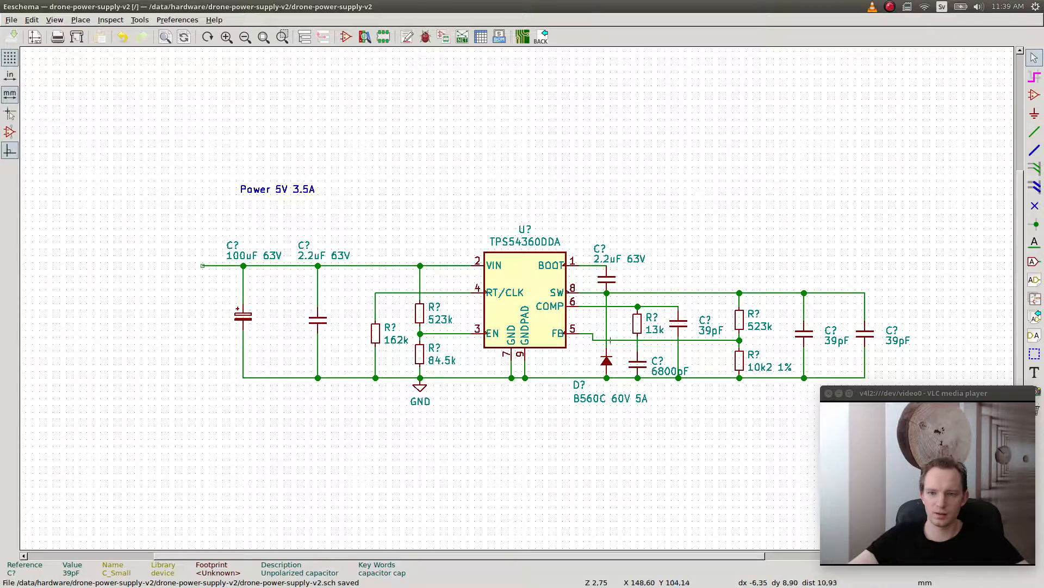
key("alt+Tab")
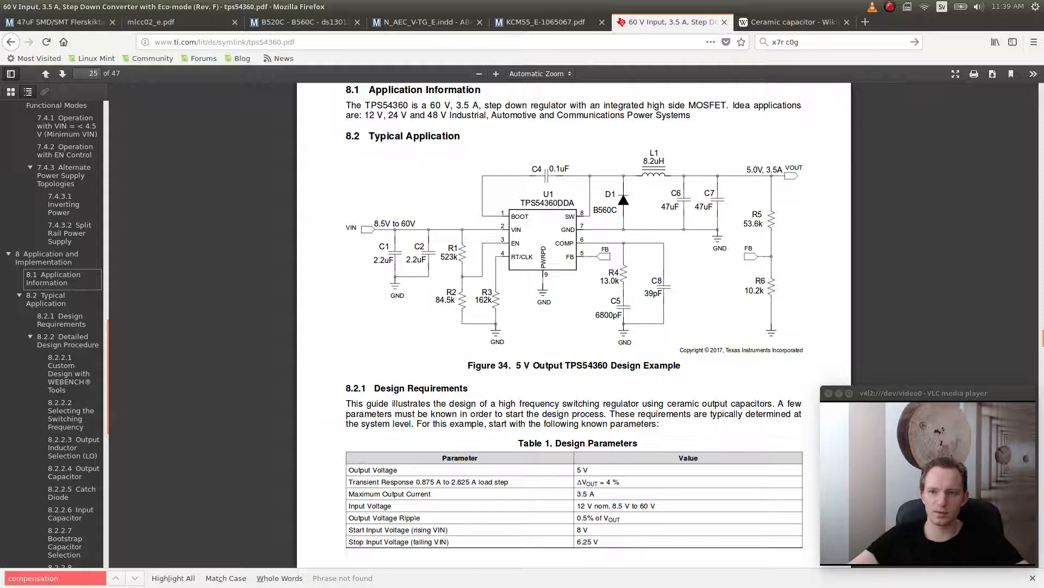
key("alt+Tab")
key("Escape")
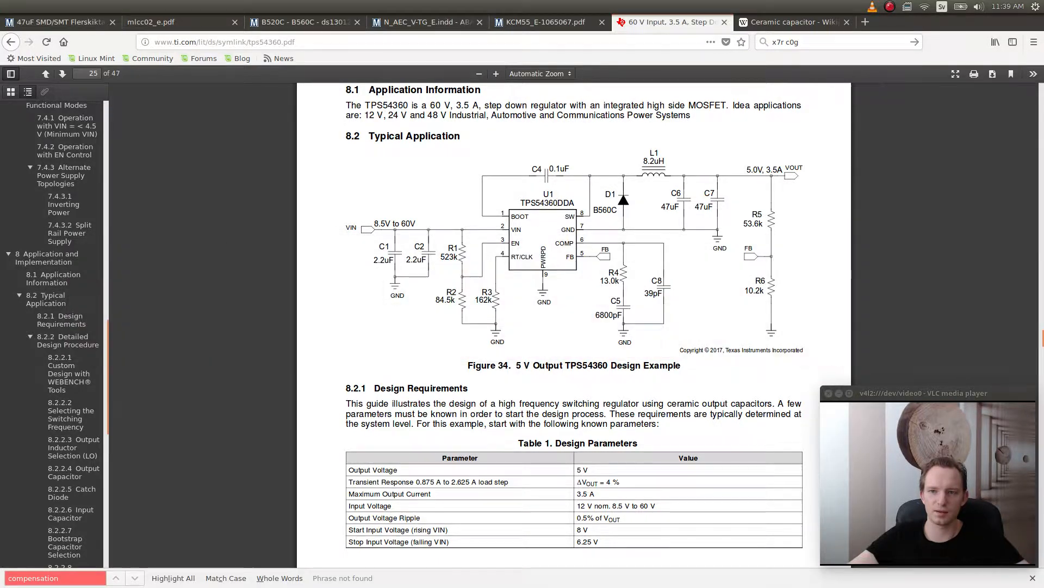
key("alt+Tab")
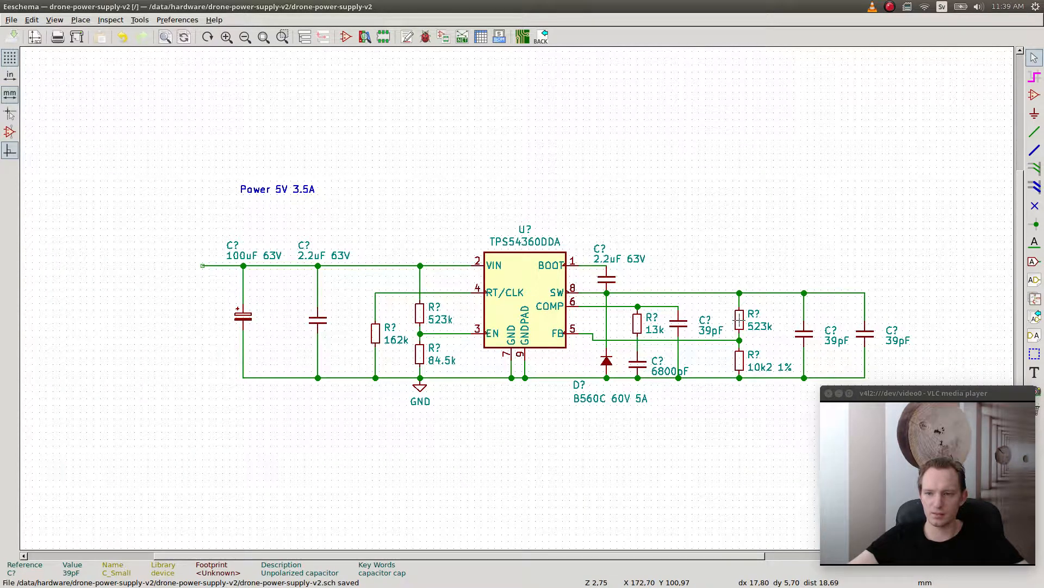
- Delete the wire joining the SW line to the top of the 523k/10k2 feedback divider
key("g")
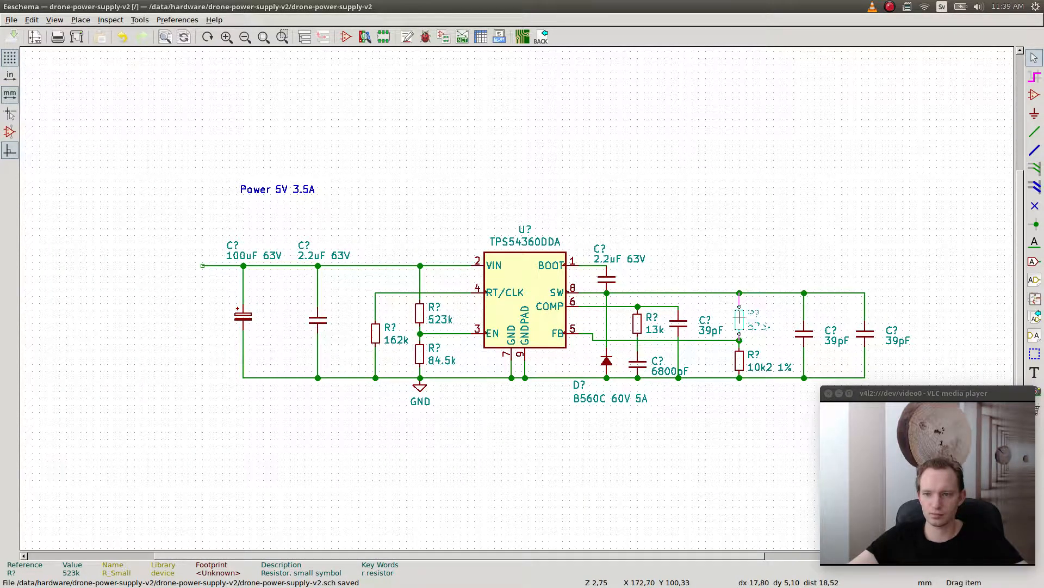
left_click(740, 315)
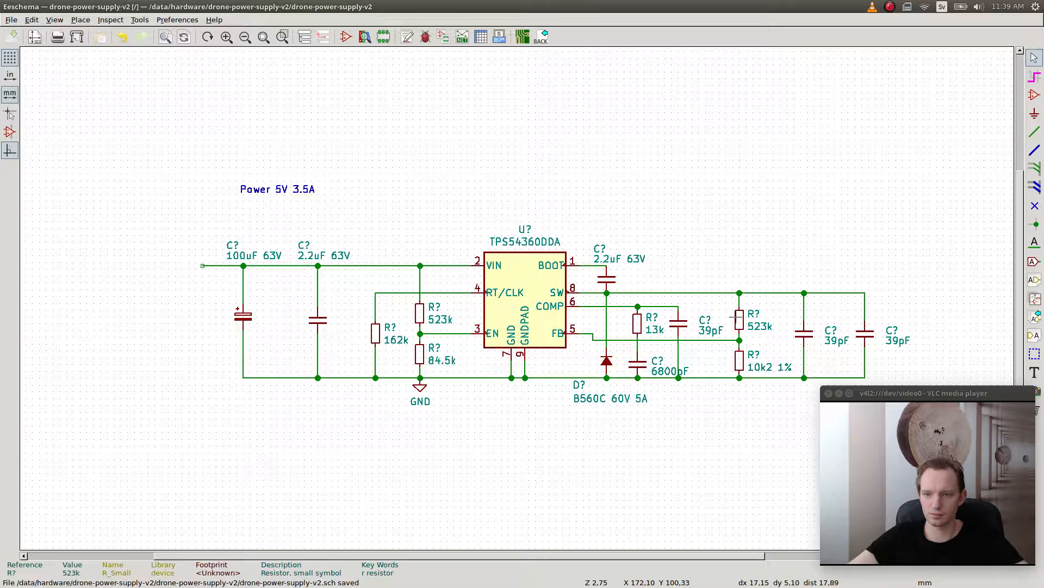
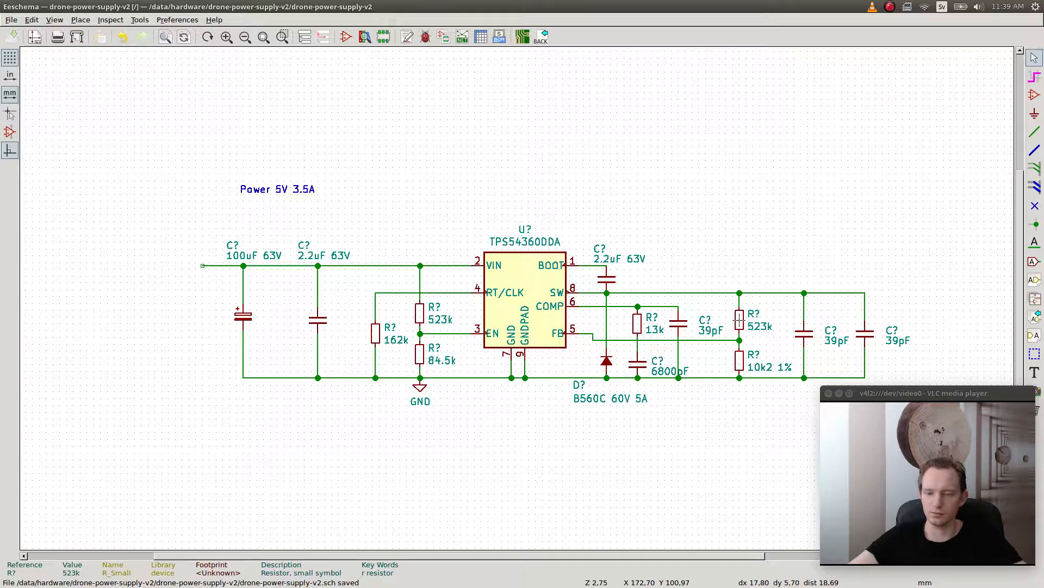
key("Delete")
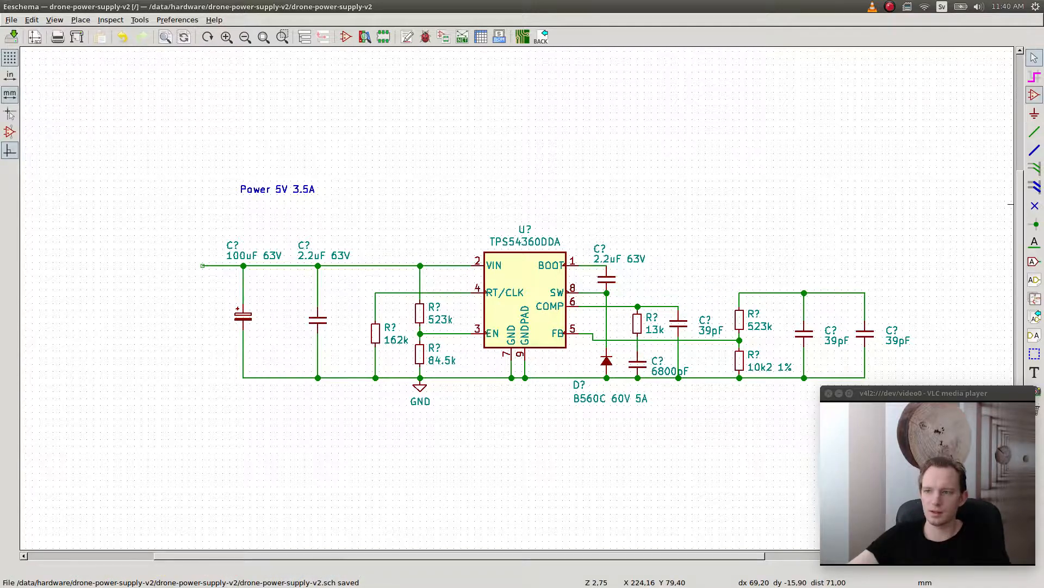
- Place an L_Small inductor from the device library, rotated horizontally, in line with the SW pin between the diode and the feedback divider
key("a")
left_click(683, 284)
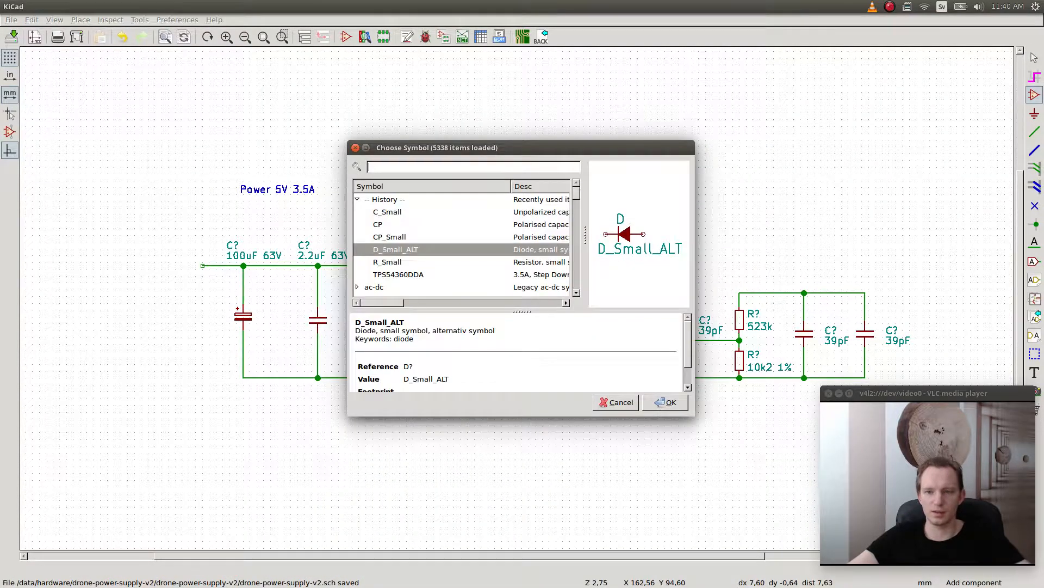
type("induc")
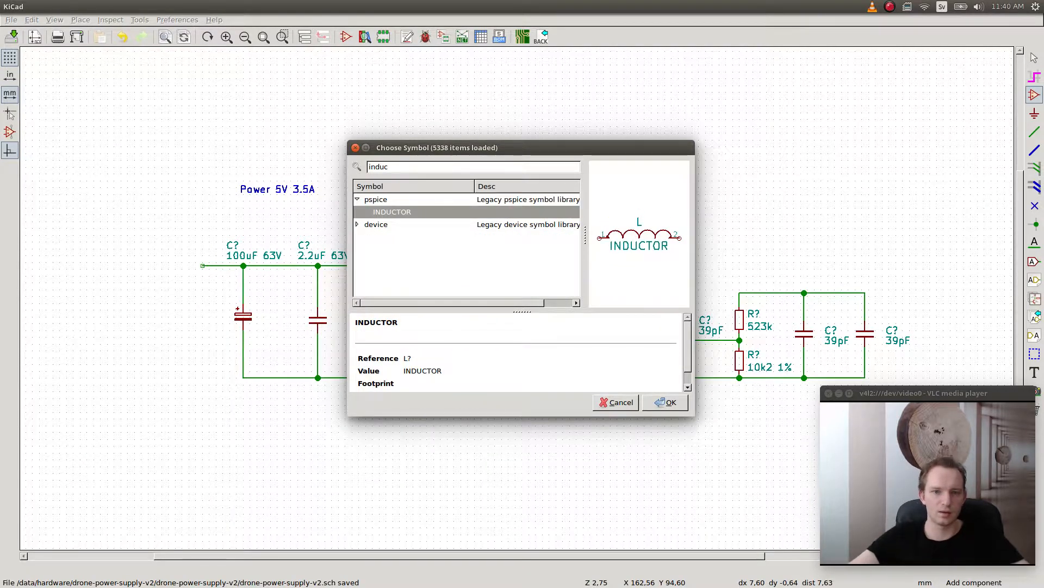
left_click(358, 224)
left_click(376, 236)
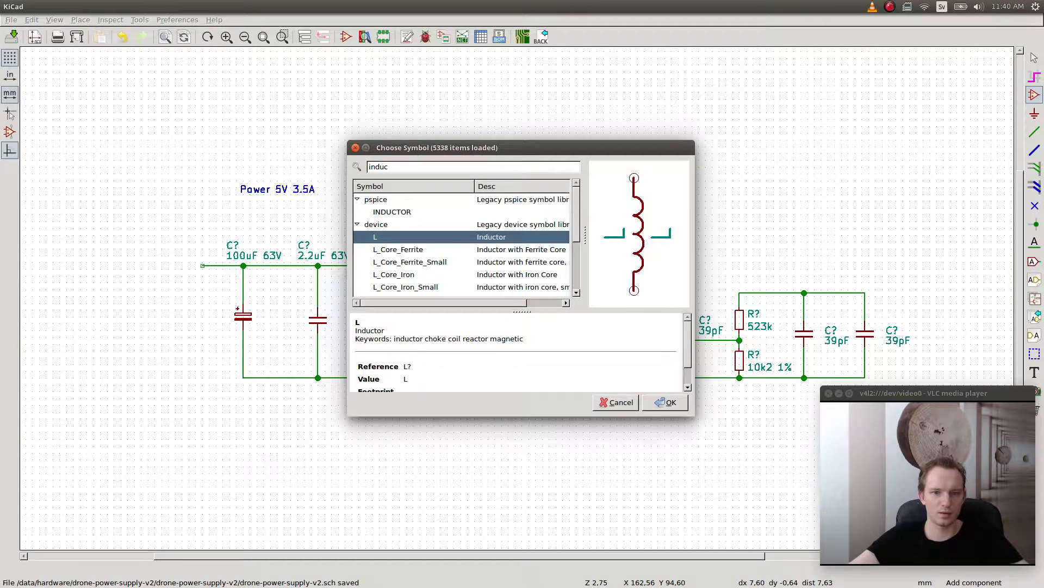
scroll(376, 237, "down", 2)
left_click(387, 264)
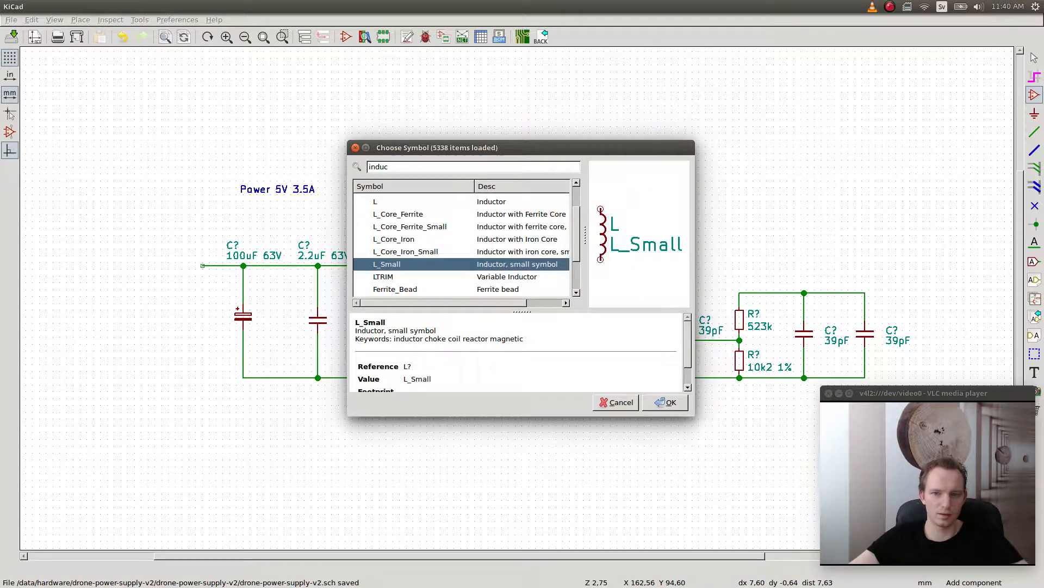
left_click(664, 402)
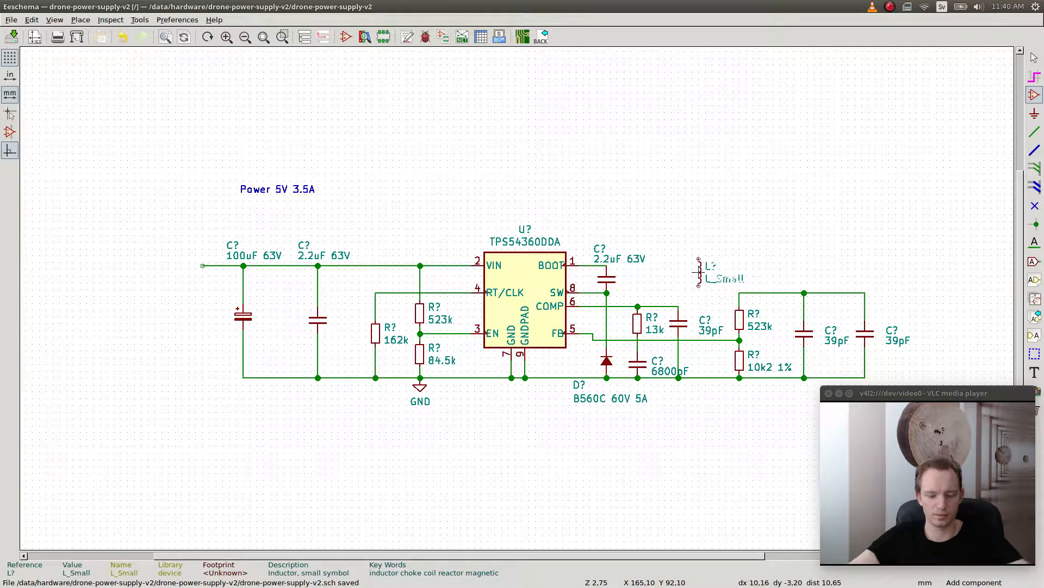
key("r")
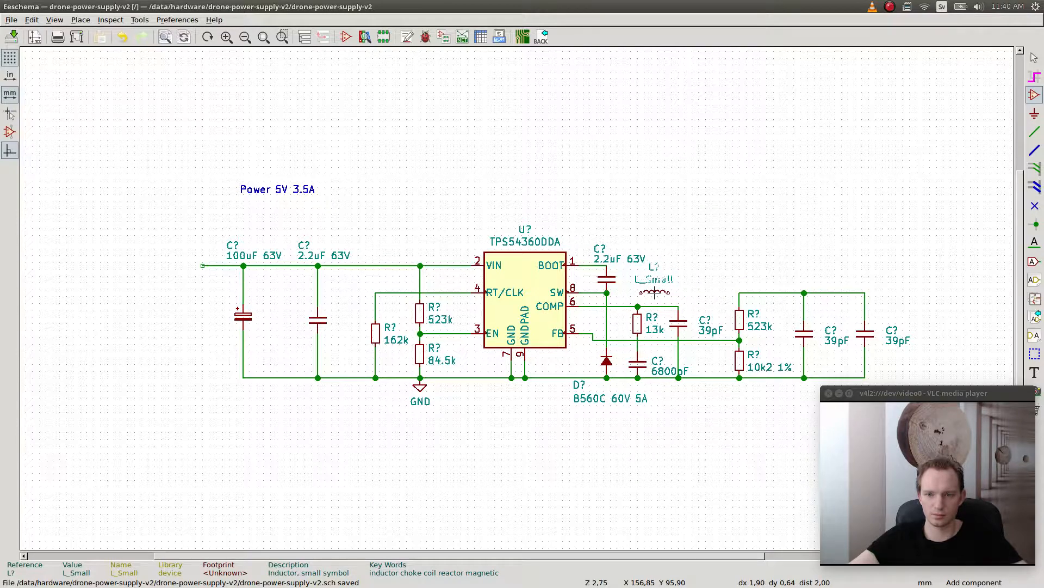
left_click(672, 293)
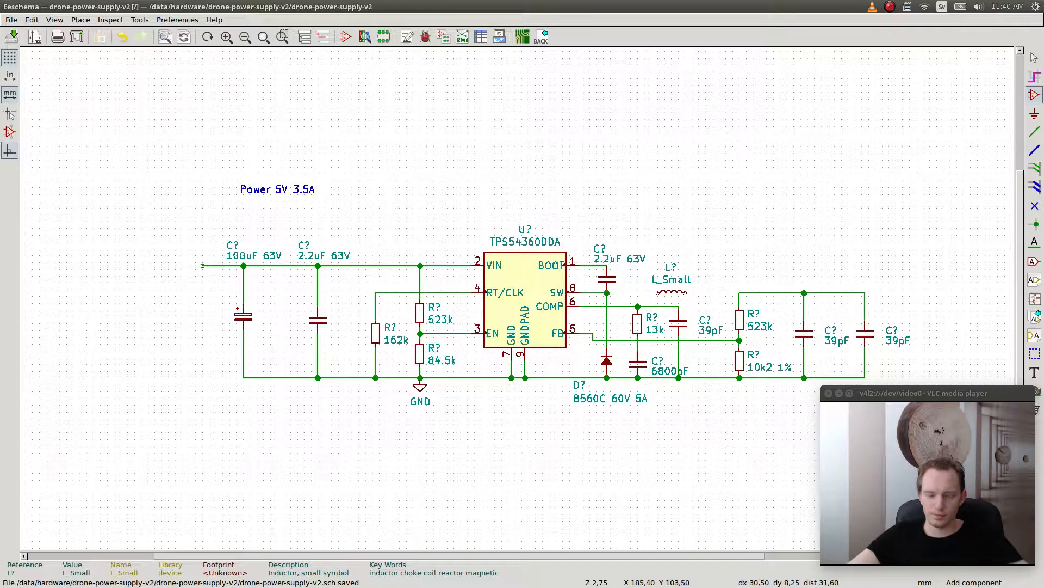
- Move the two 39pF output capacitors off their wires into the free space above the feedback divider
key("m")
left_click(739, 243)
key("m")
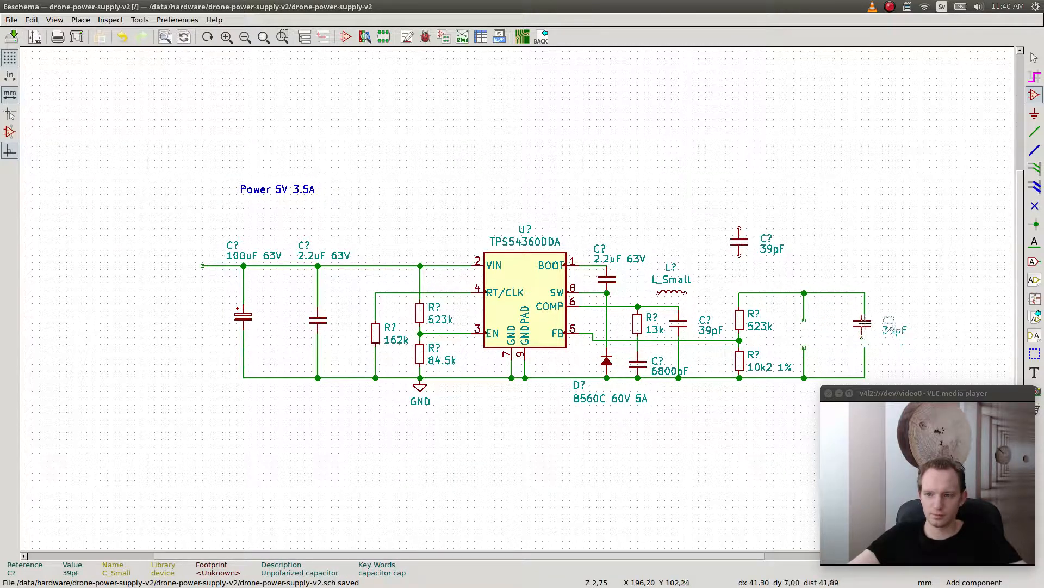
left_click(807, 244)
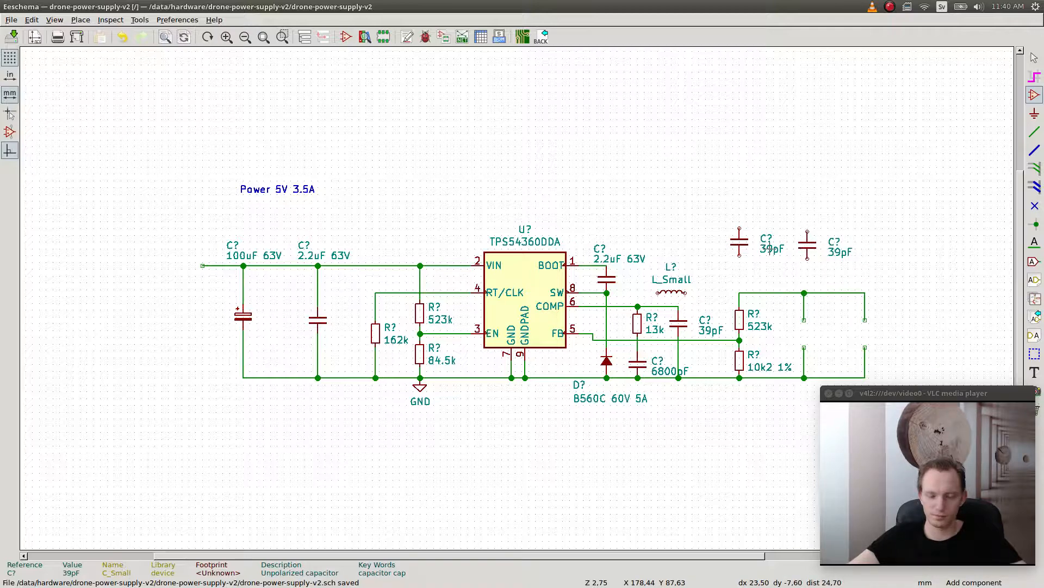
- Set the value of the moved capacitor nearer the inductor to 47uF 10V and move its reference and value texts closer to the symbol
type("v")
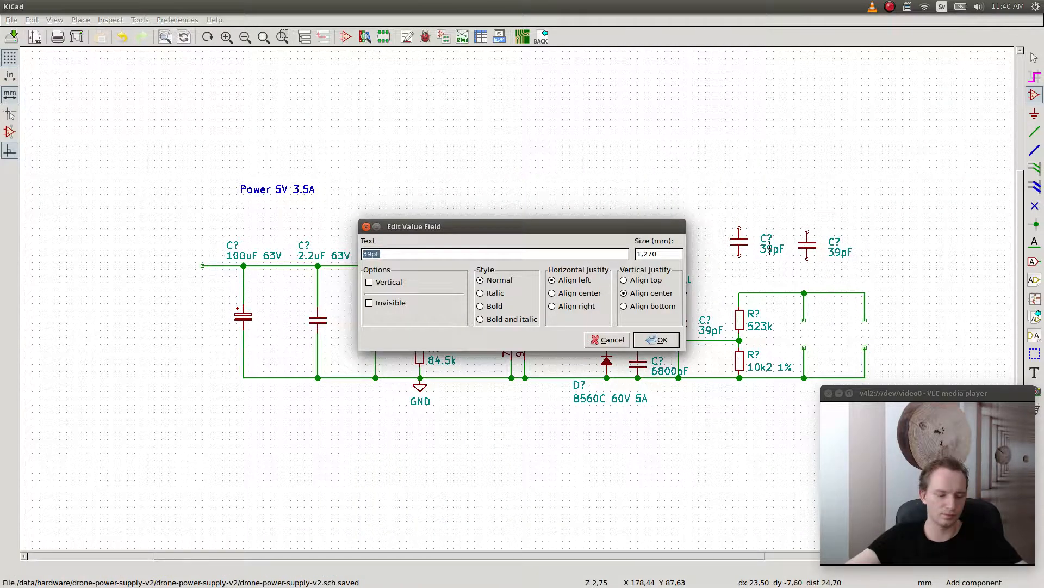
type("47uF")
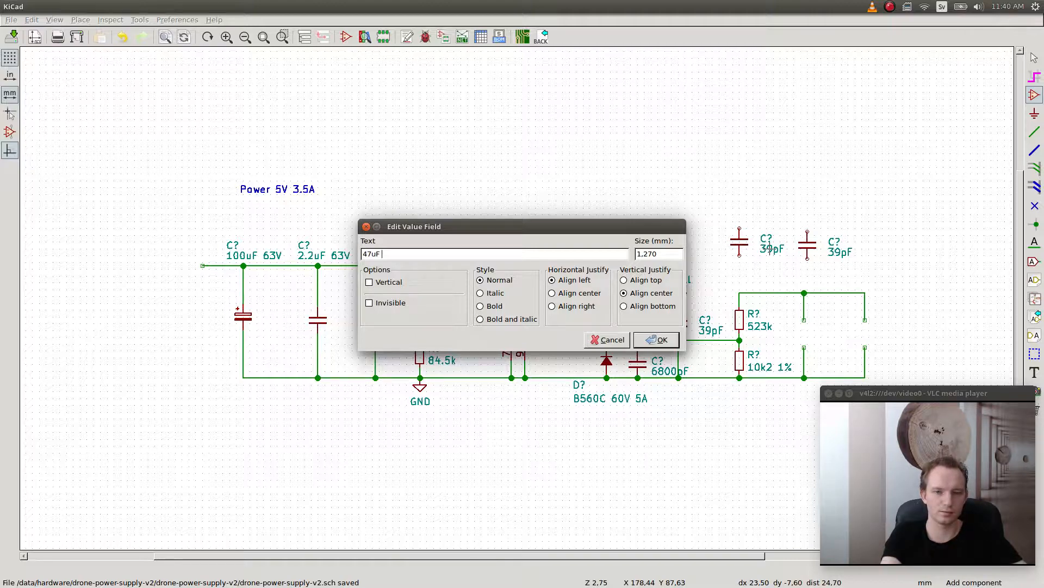
type("10")
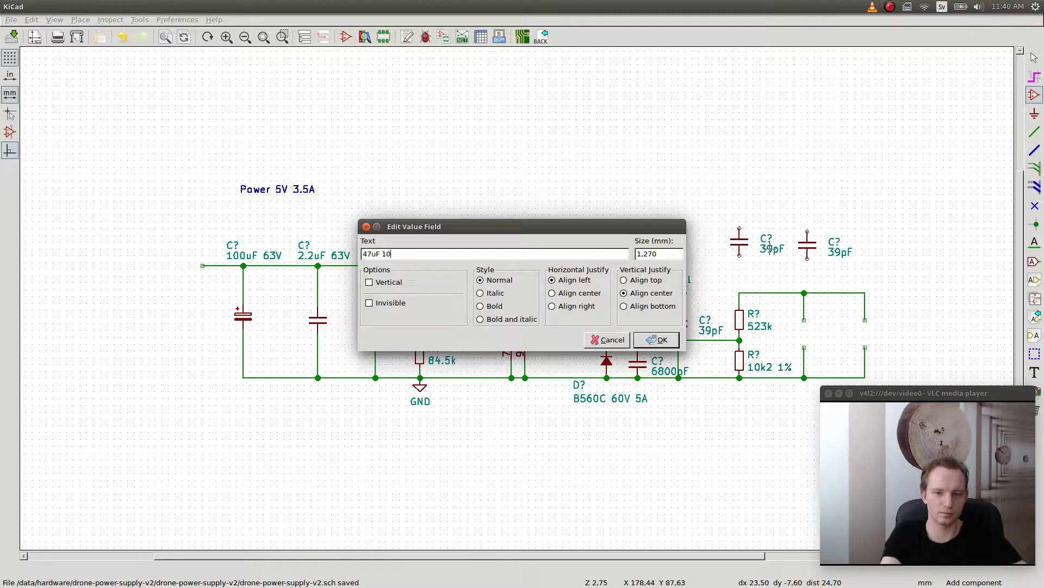
type("V")
key("Return")
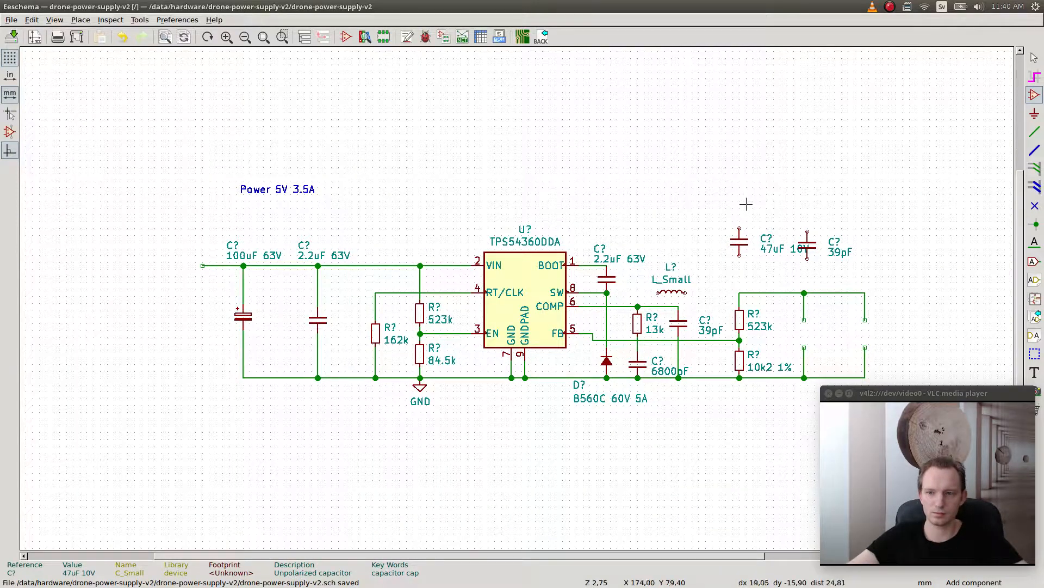
key("m")
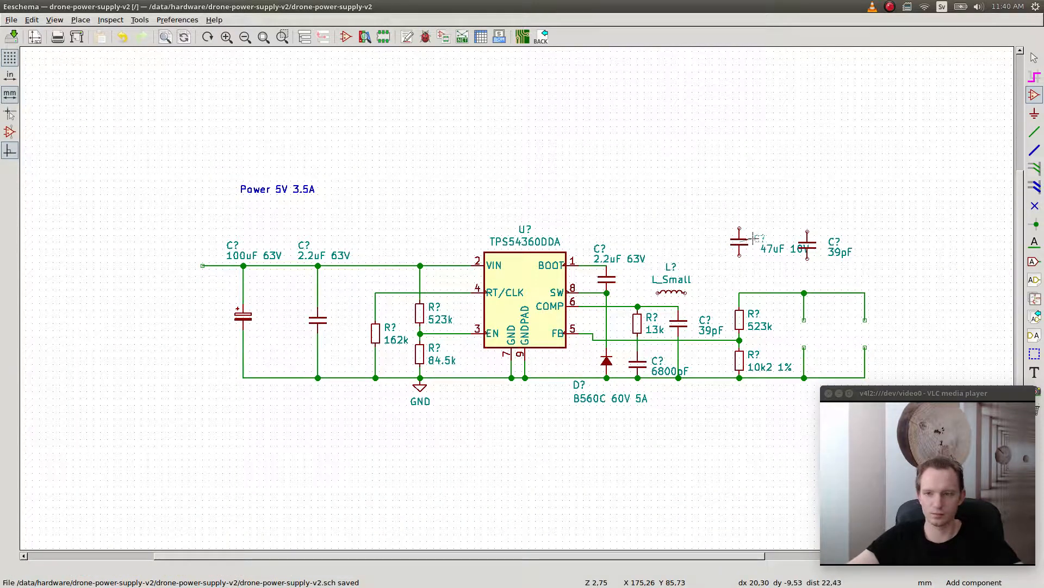
left_click(752, 249)
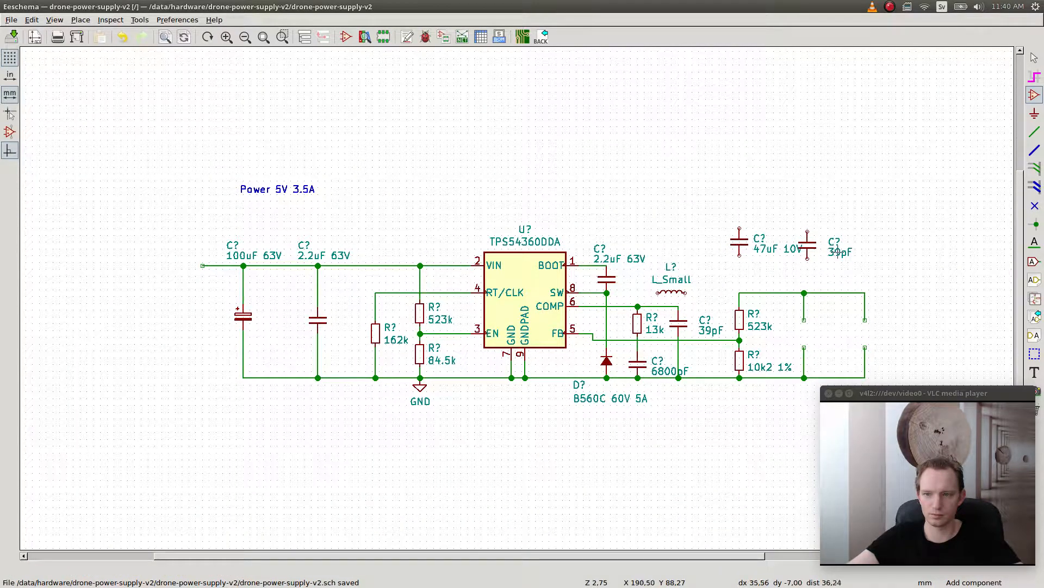
- Move the second output capacitor's reference and value texts closer to its symbol and set its value to 47uF 10V
key("m")
left_click(823, 242)
key("m")
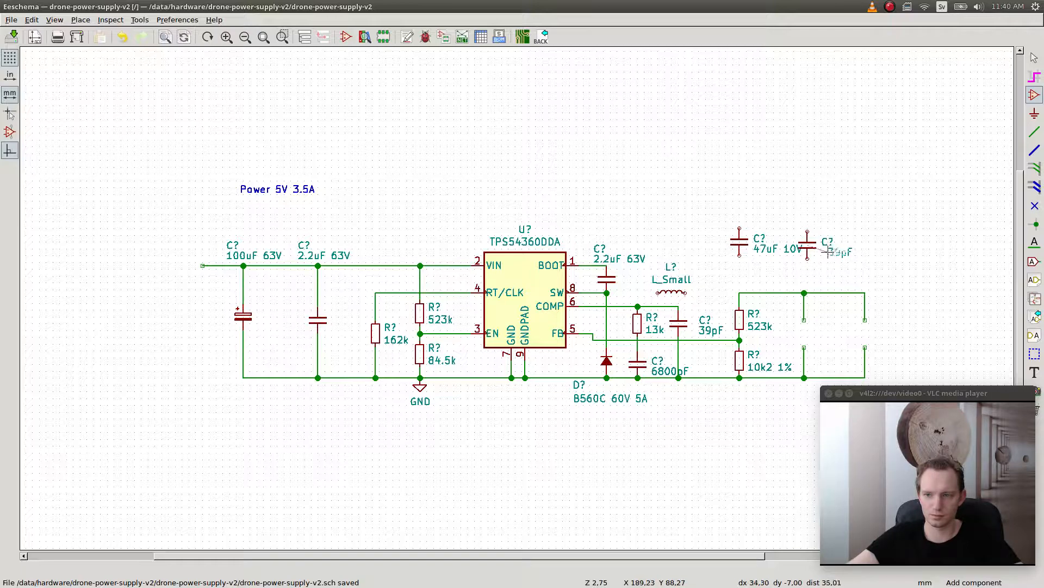
left_click(831, 255)
type("v")
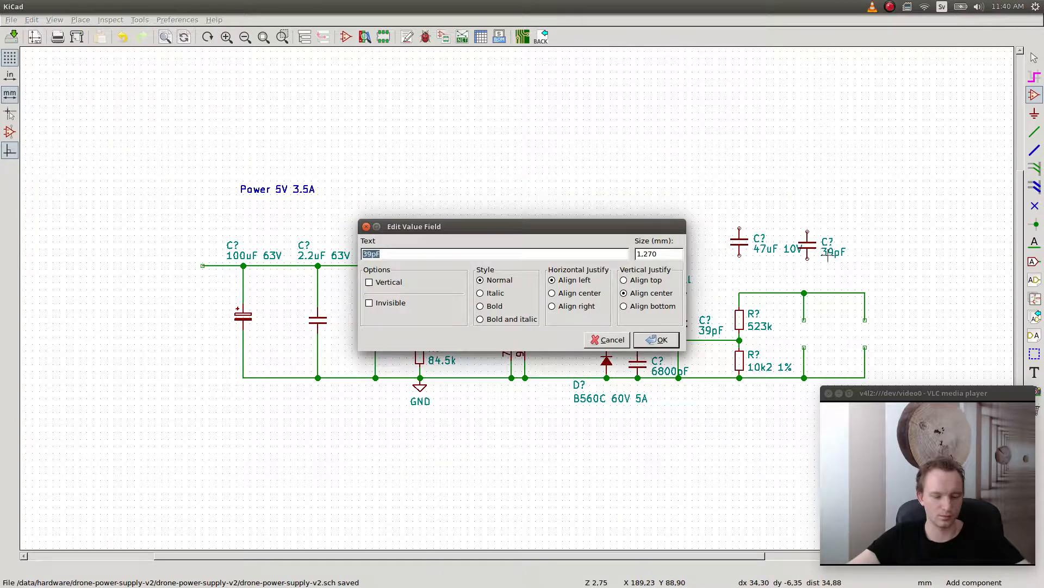
type("47uF 10V")
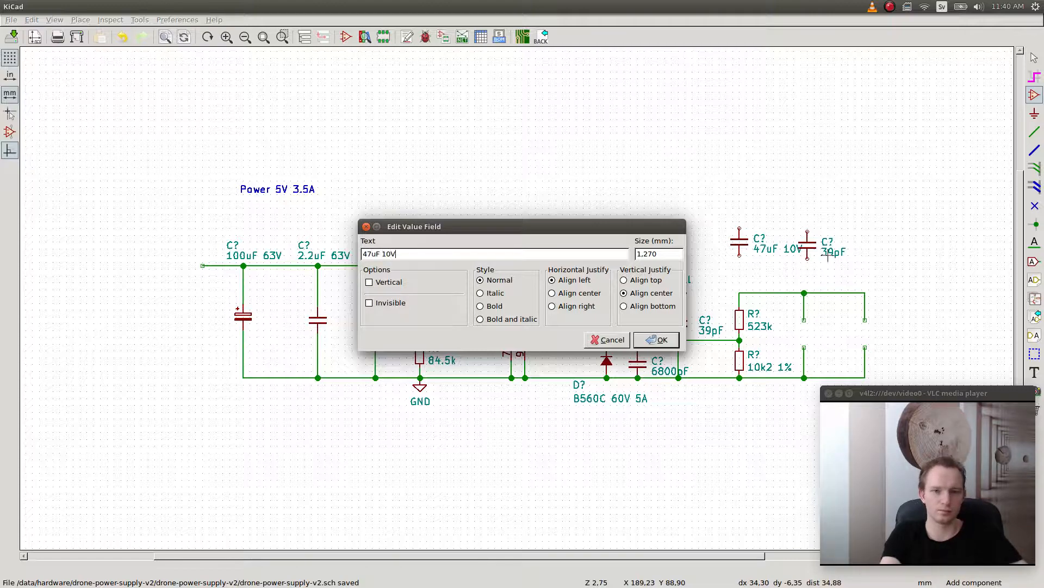
key("Return")
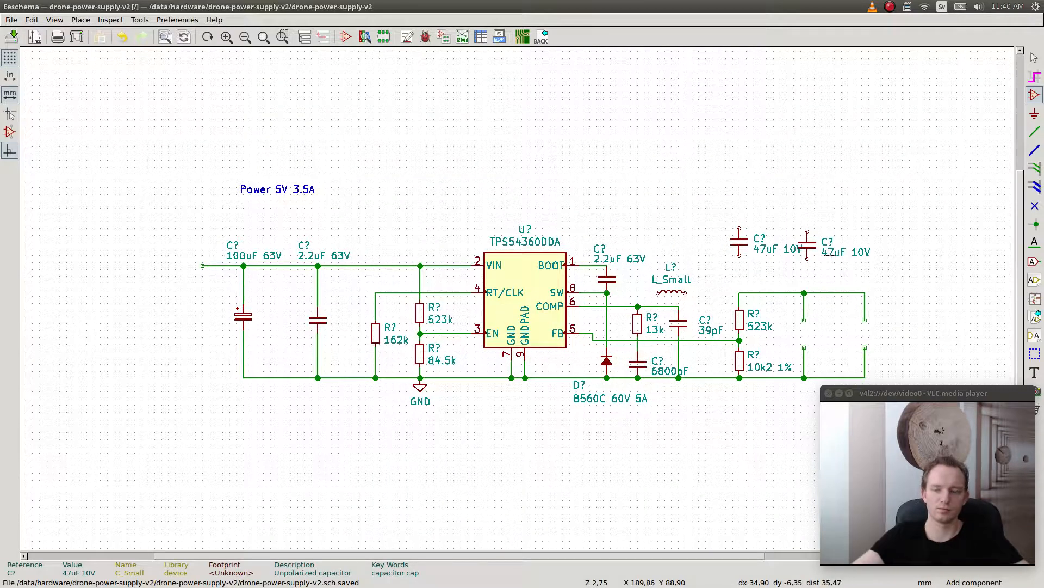
- Delete the leftover wires of the old output capacitors and the wire stub above the 523k feedback resistor
key("Delete")
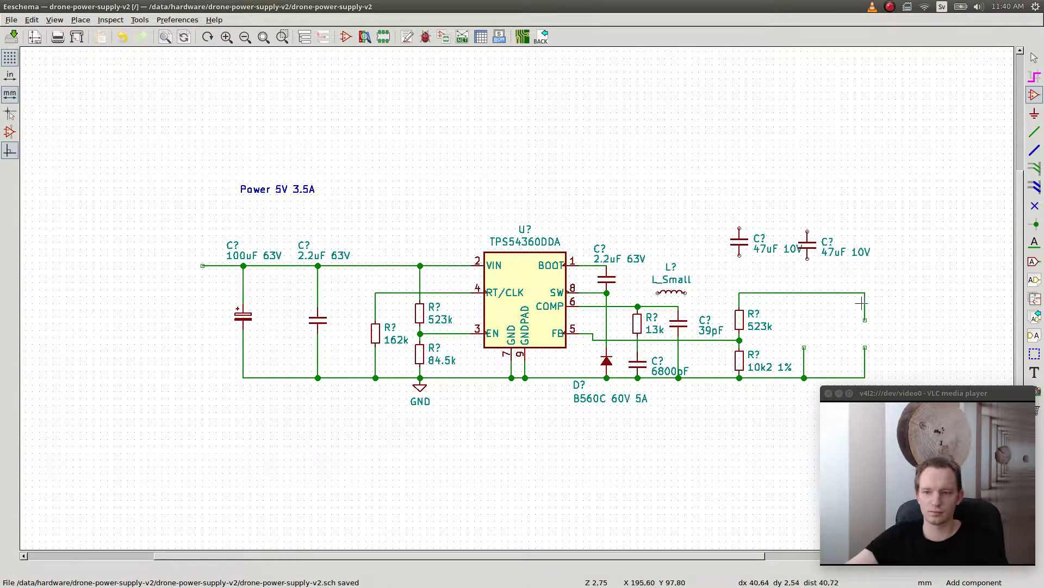
key("Delete")
key("Delete")
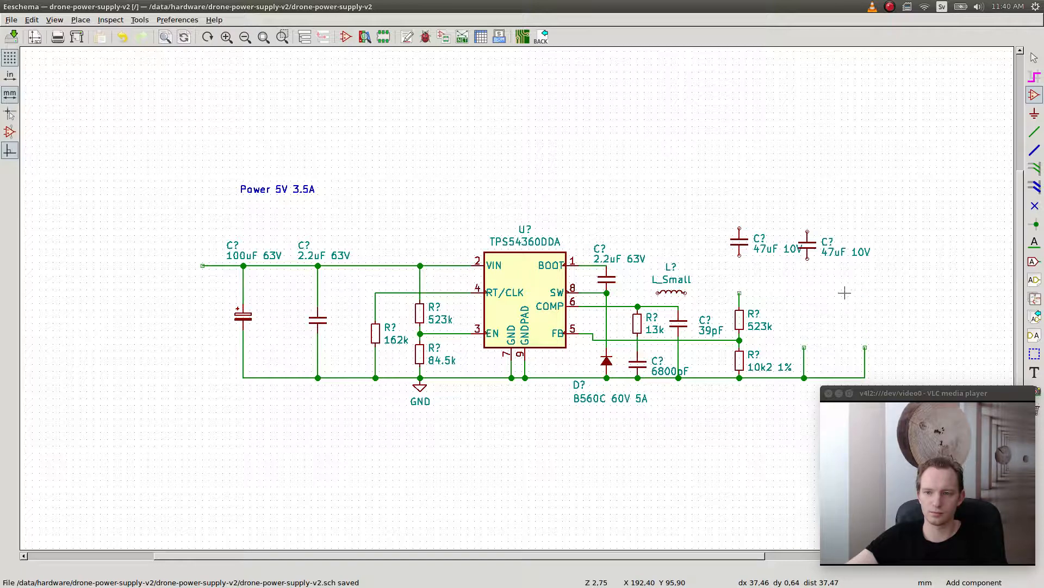
key("Delete")
key("Delete")
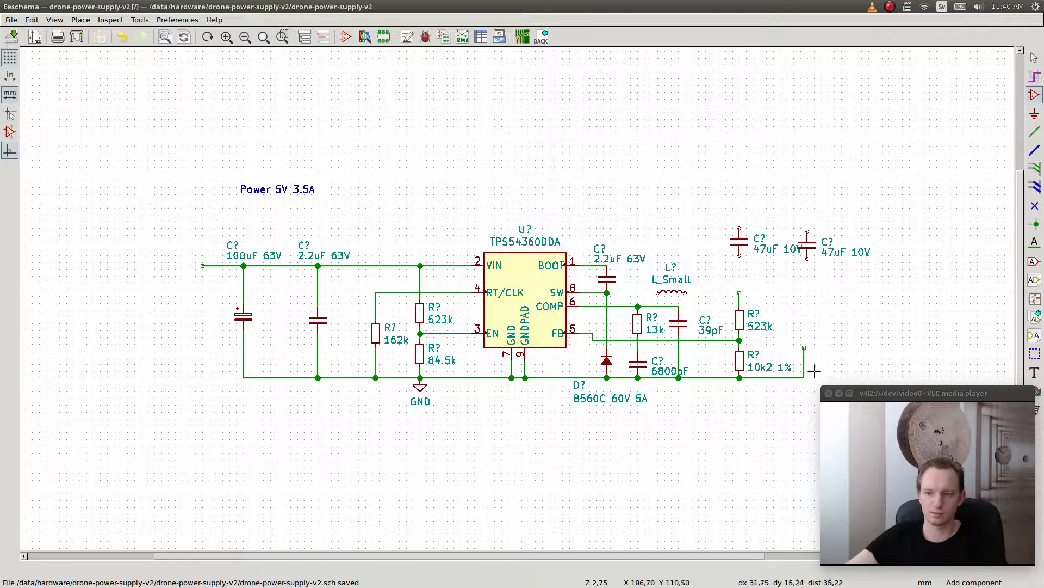
key("Delete")
key("Delete")
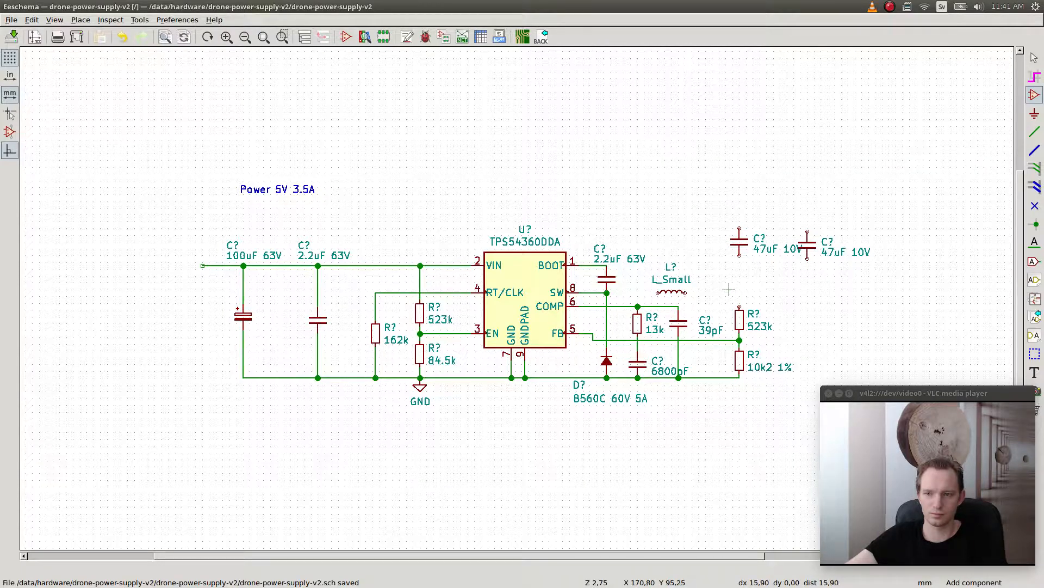
- Move the 523k/10k2 feedback divider as a block beyond the 47uF capacitors and delete the wire attached to its midpoint
left_click_drag(719, 286, 804, 402)
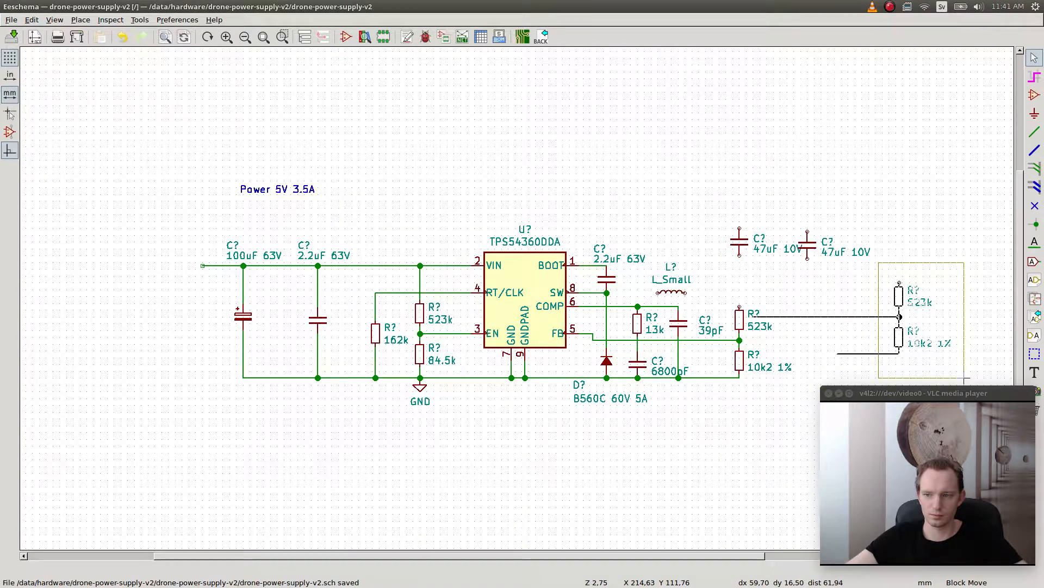
left_click(987, 374)
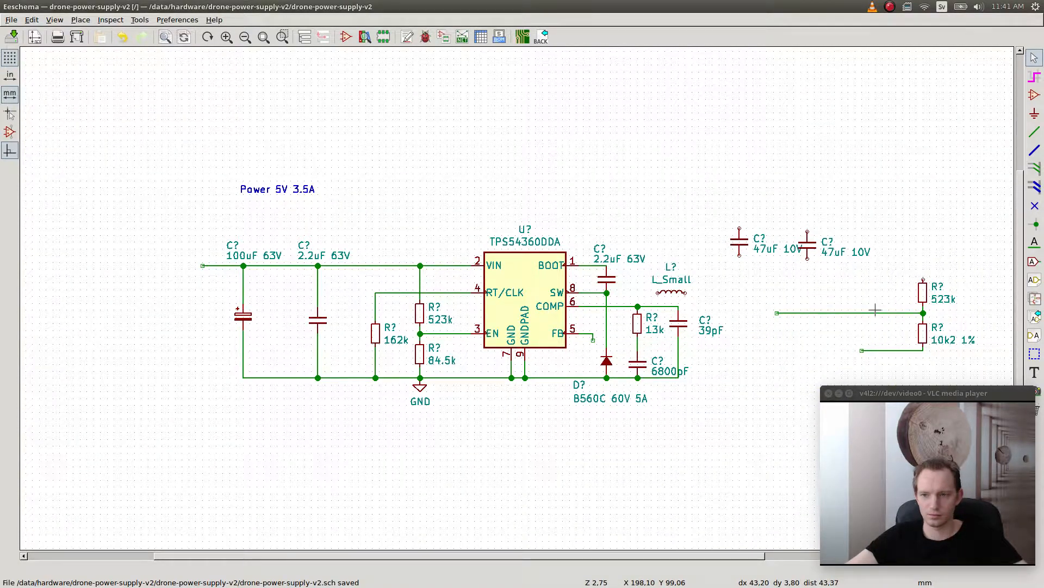
key("Delete")
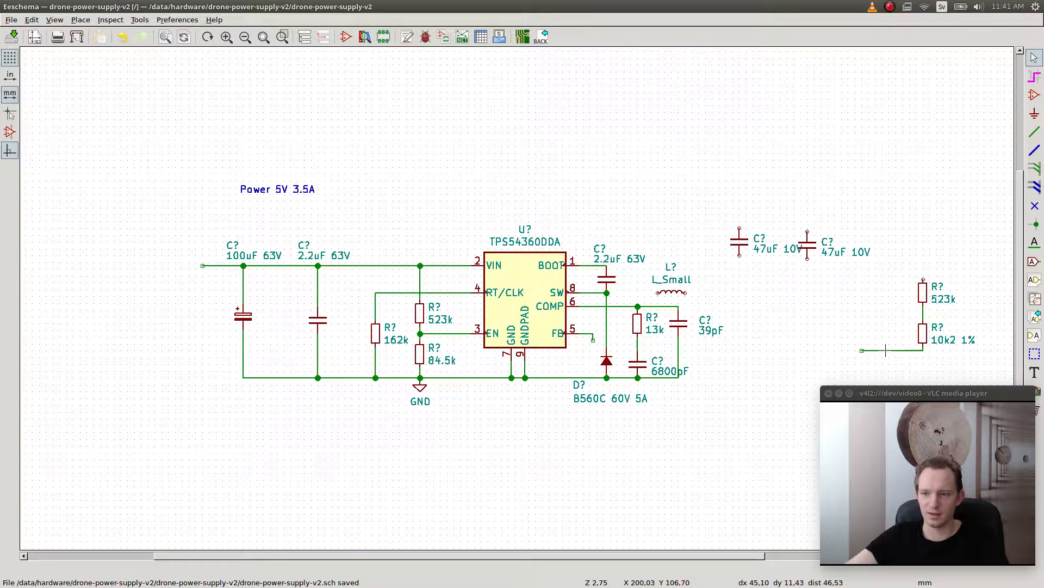
- Delete the leftover feedback divider wires and move the 47uF capacitor nearer the inductor down beside the 39pF capacitor
key("Delete")
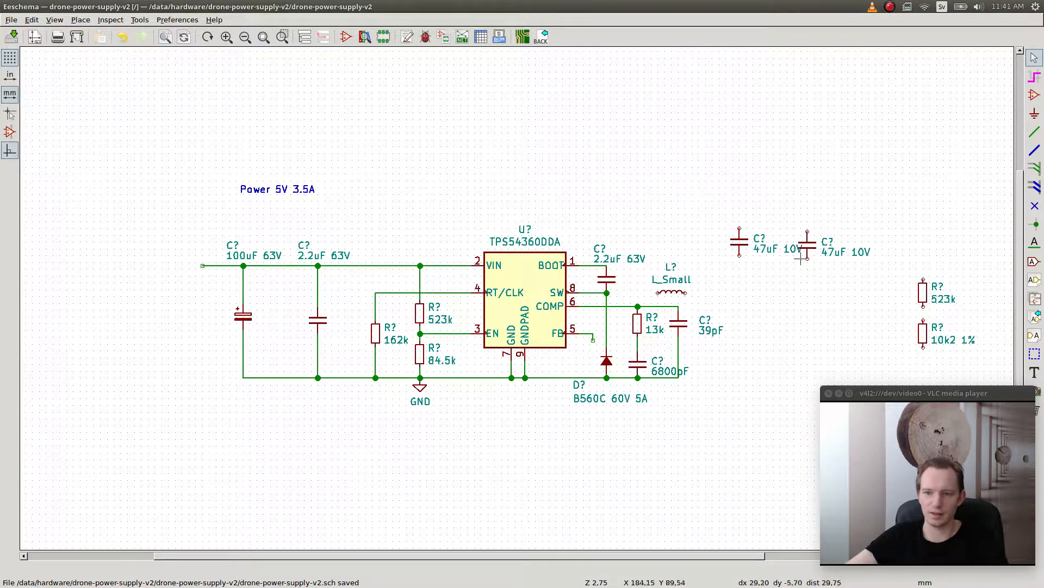
key("m")
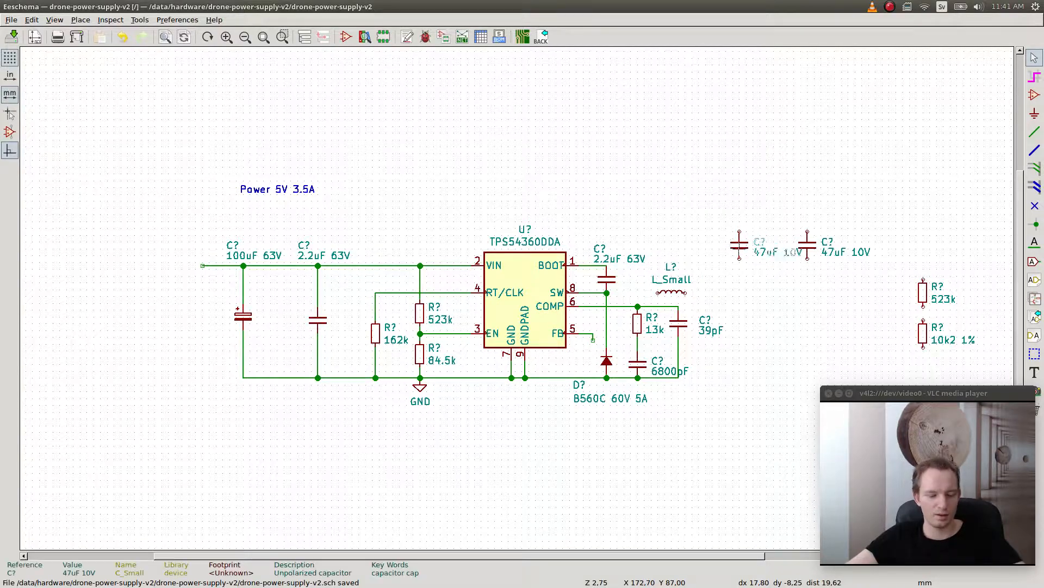
left_click(740, 347)
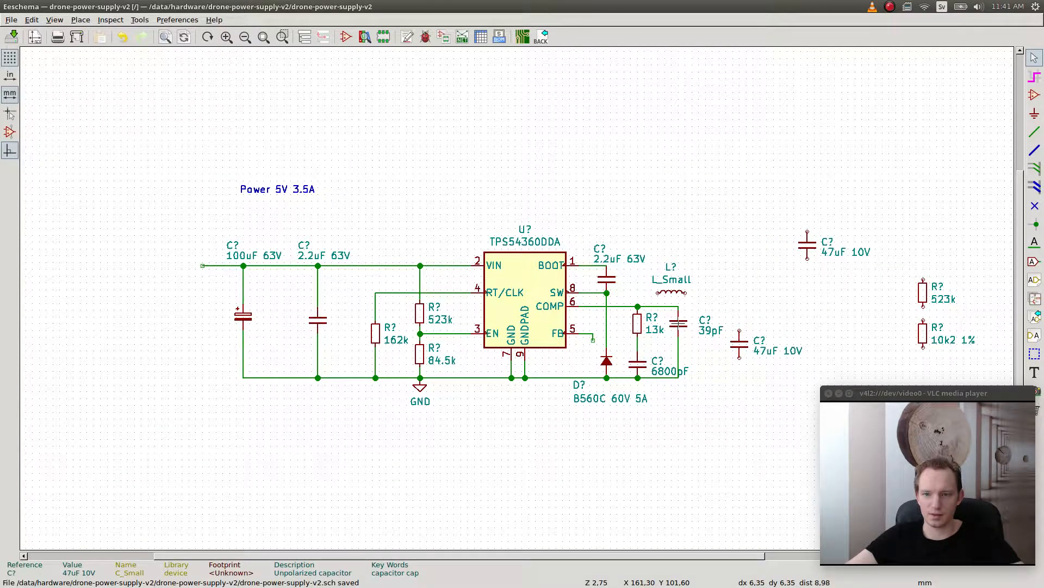
- Lower the 39pF capacitor with its wires attached and line up both 47uF capacitors in the same row
key("g")
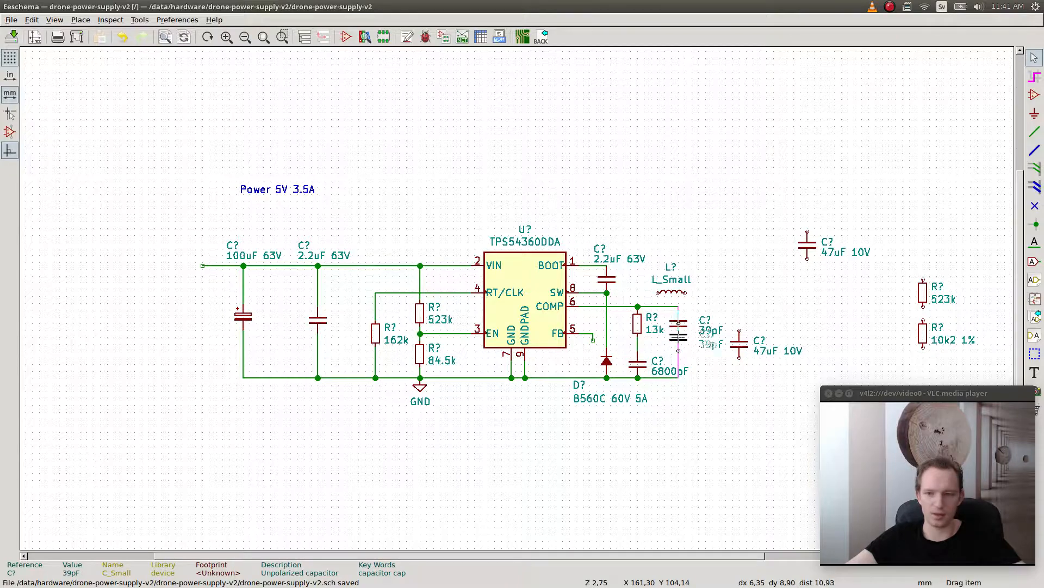
left_click(679, 325)
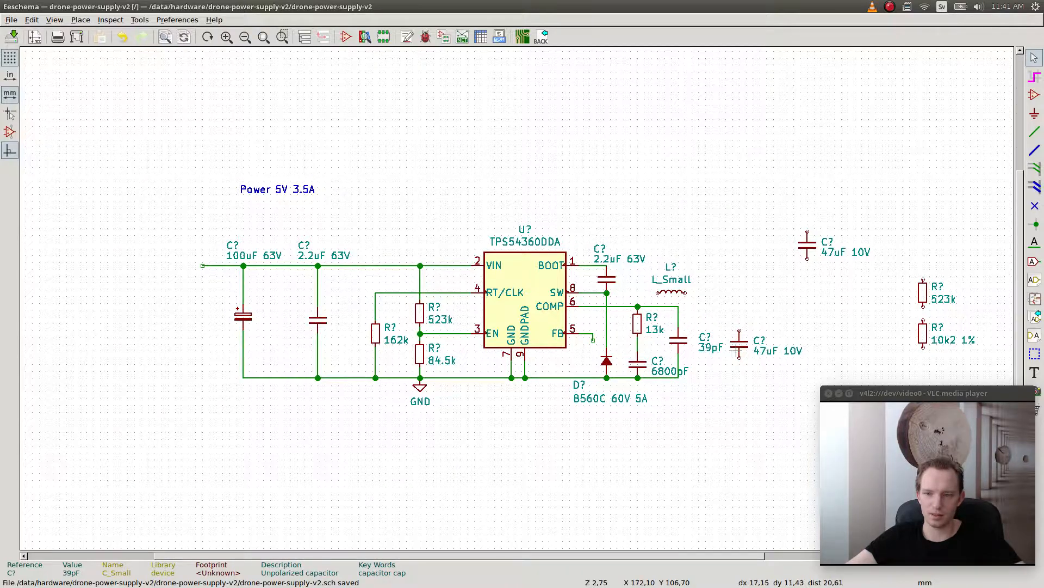
left_click(740, 344)
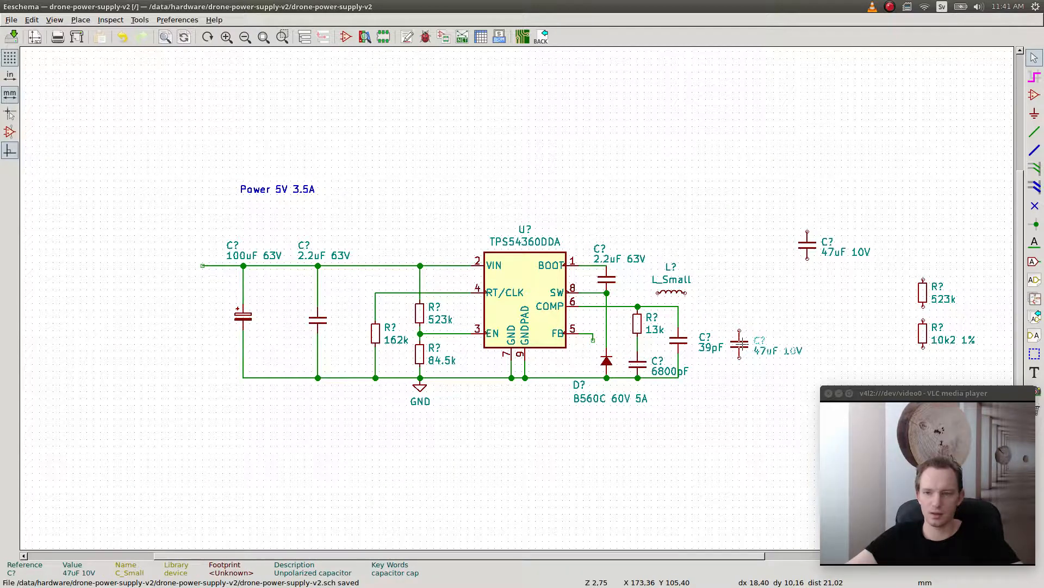
left_click(736, 340)
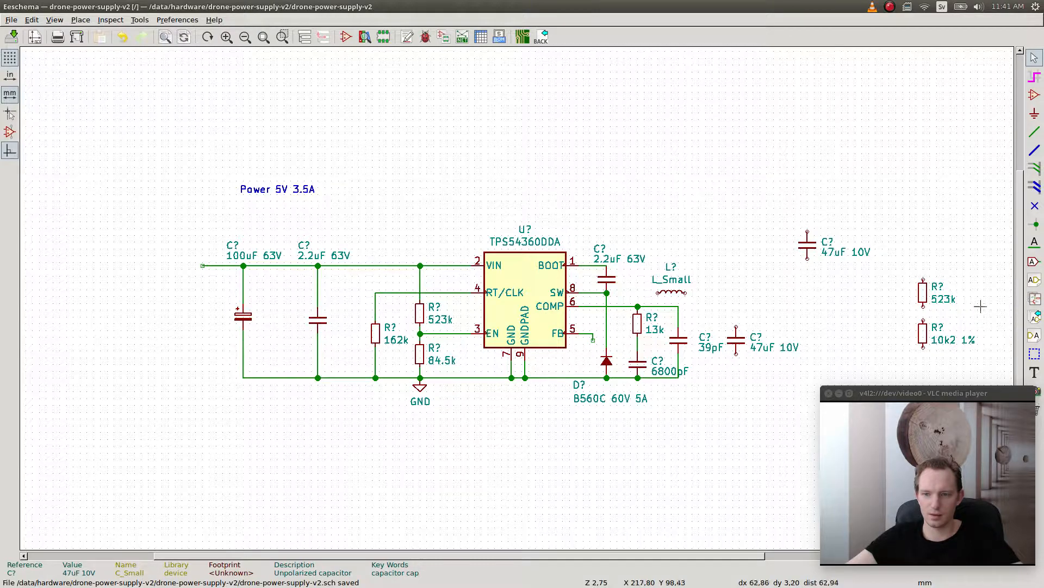
key("m")
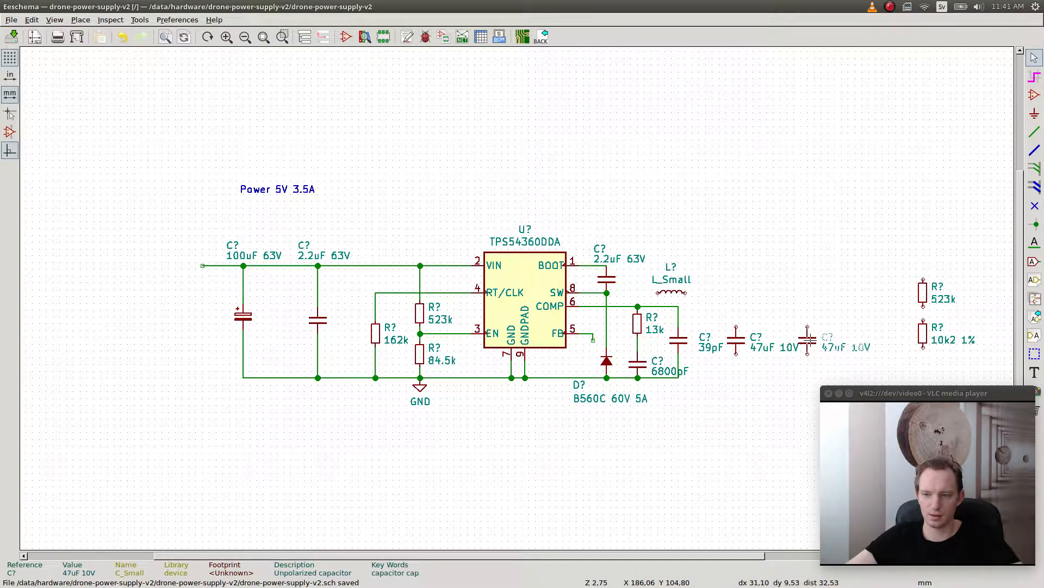
left_click(808, 340)
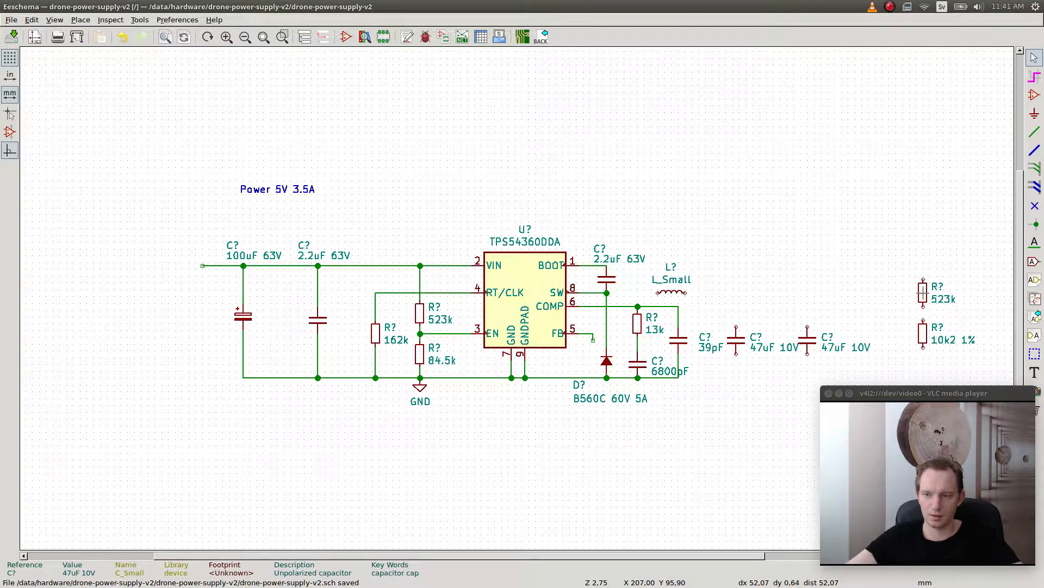
- Straighten the wire stub on the FB pin and stack the 523k and 10k2 resistors with a gap between them beyond the second 47uF capacitor
double_click(592, 335)
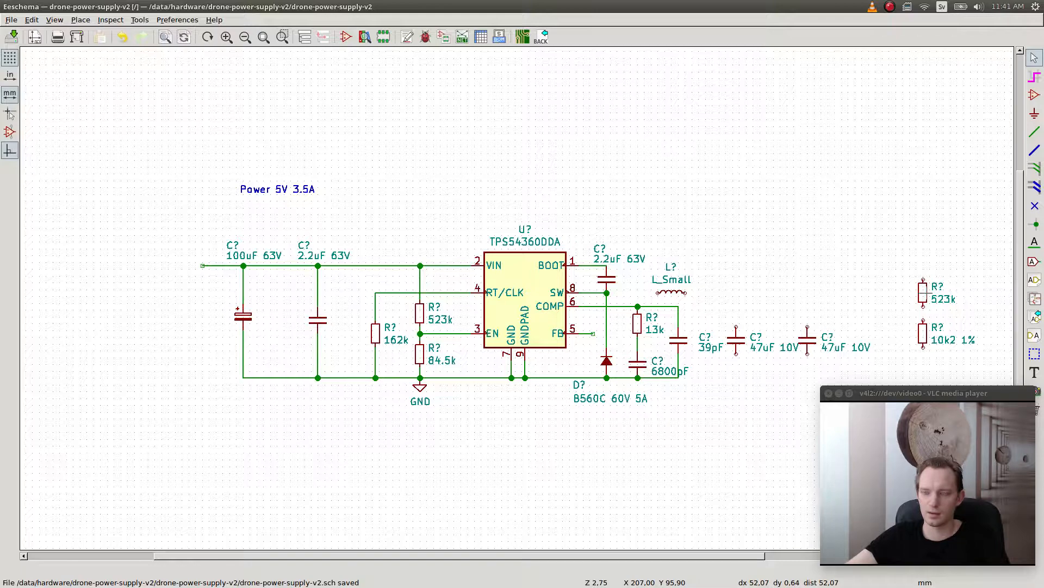
key("m")
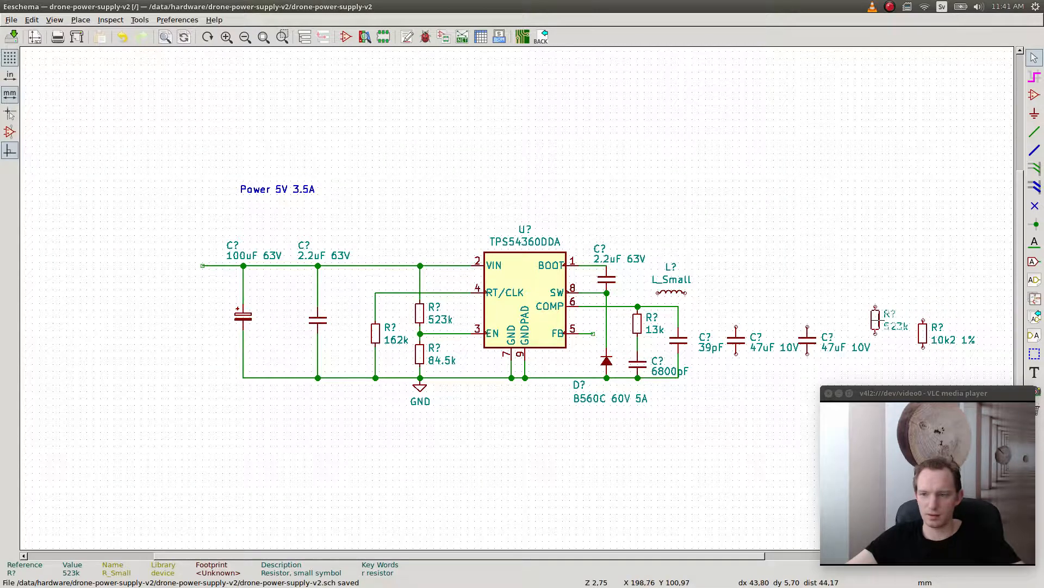
left_click(879, 325)
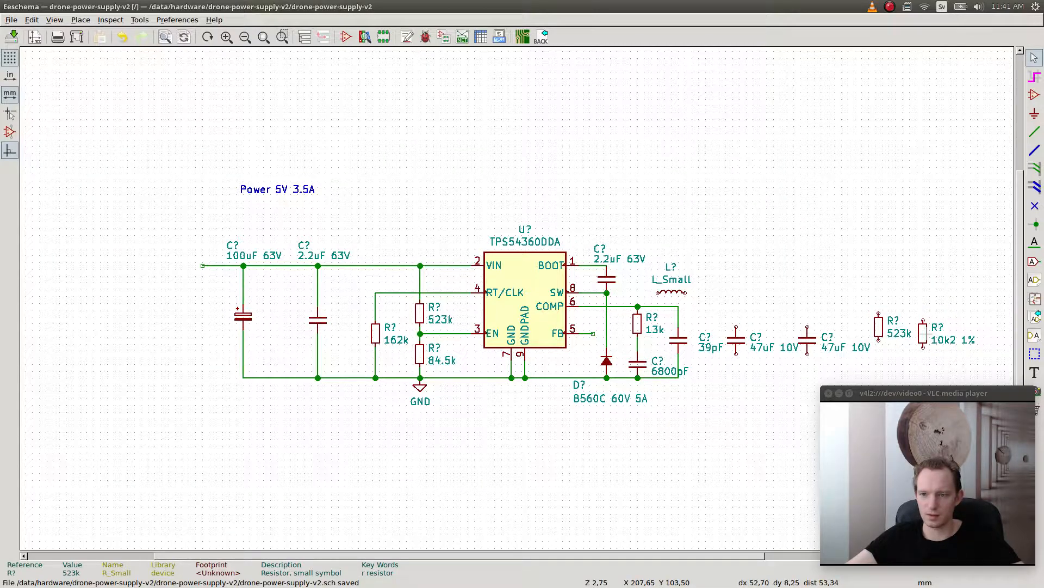
key("m")
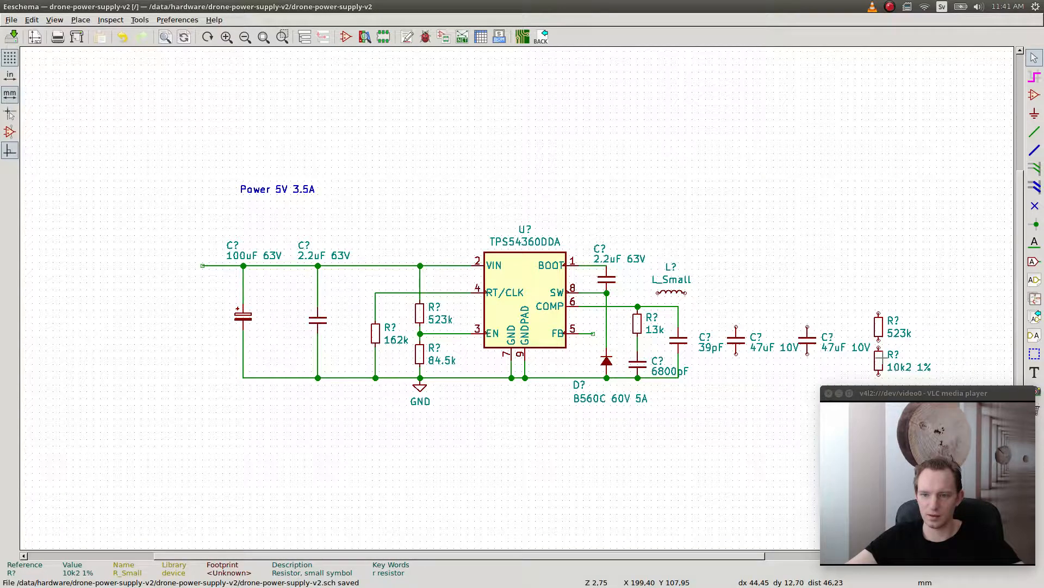
key("m")
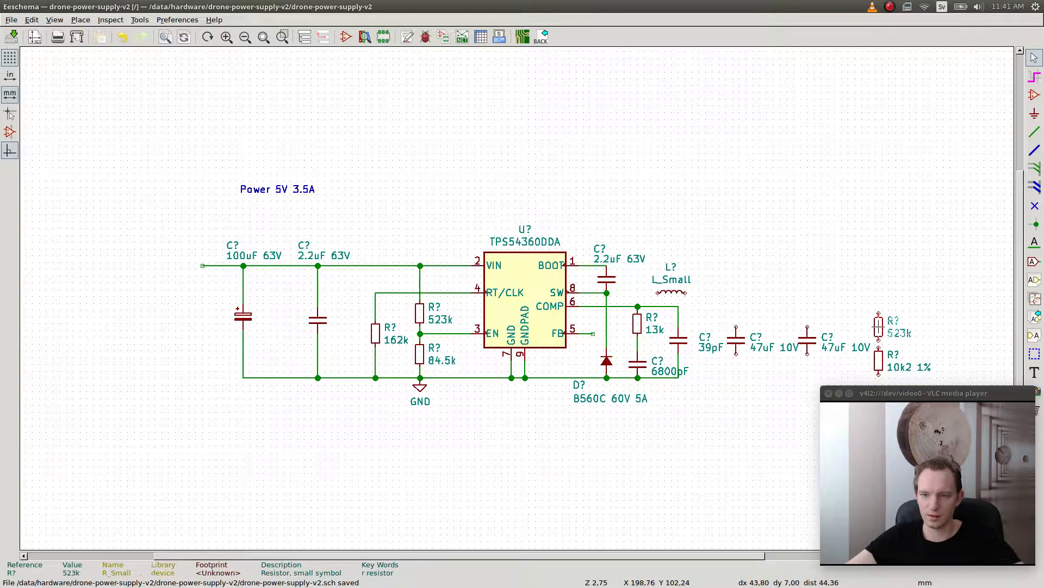
left_click(868, 323)
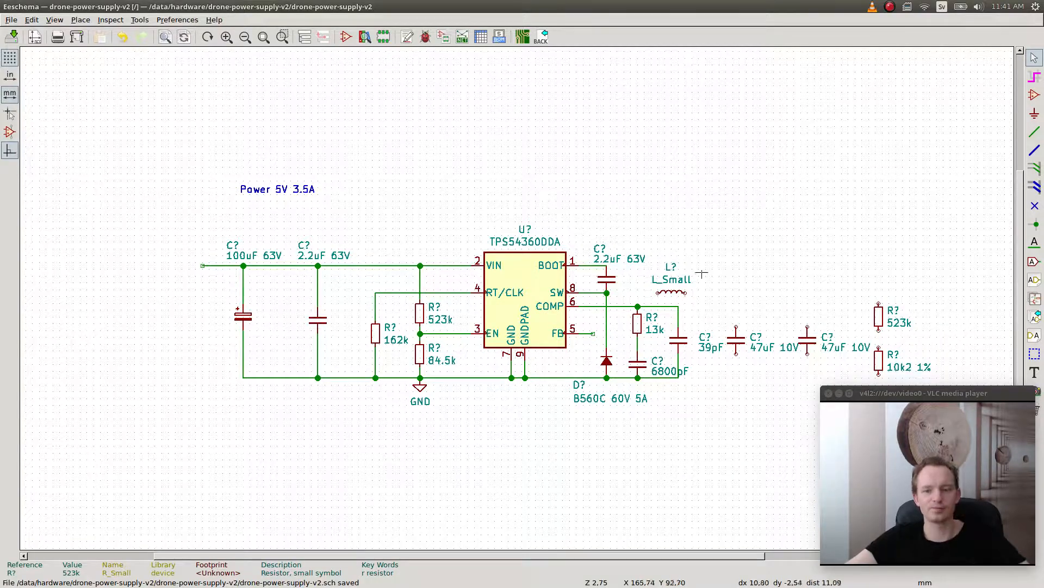
- Wire the SW node through the inductor to the tops of both 47uF capacitors and connect their lower pins to the ground rail
key("w")
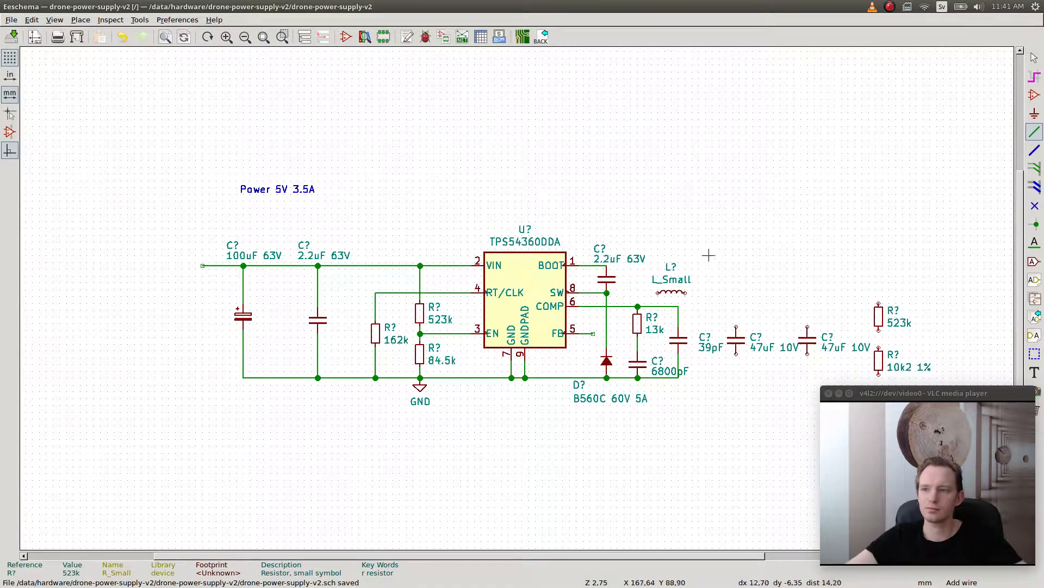
left_click(607, 292)
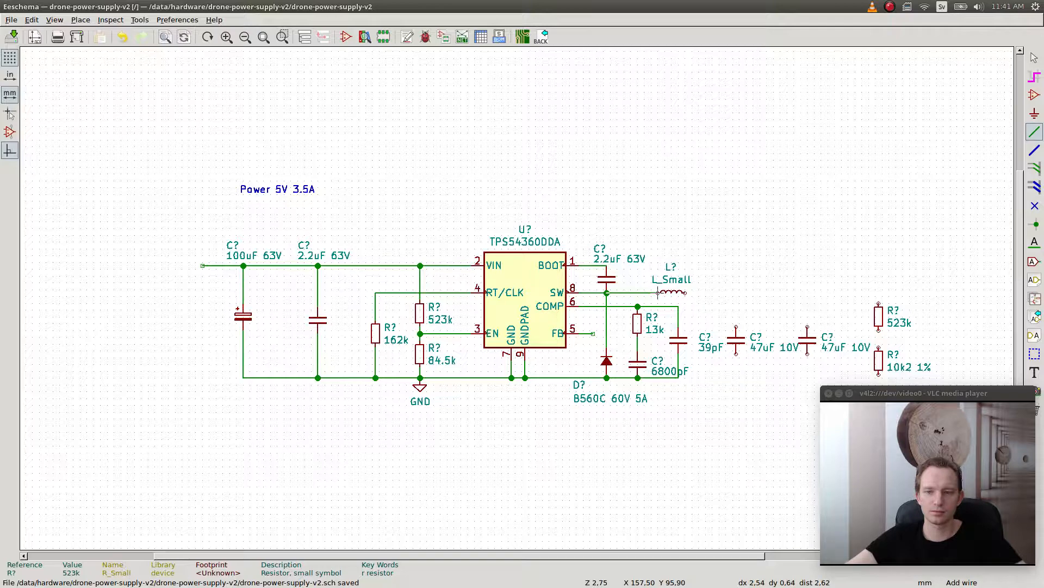
left_click(685, 293)
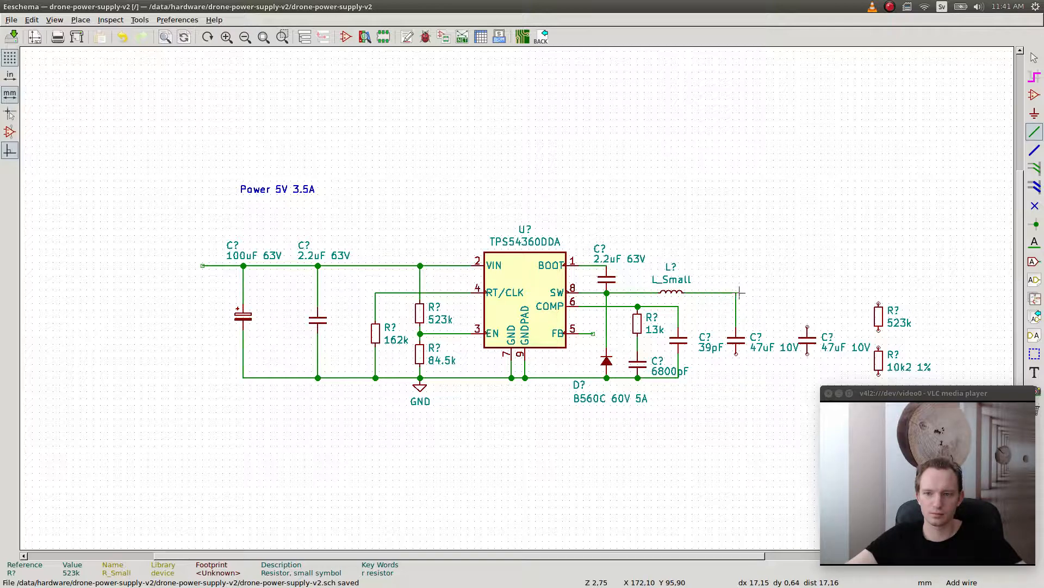
left_click(807, 327)
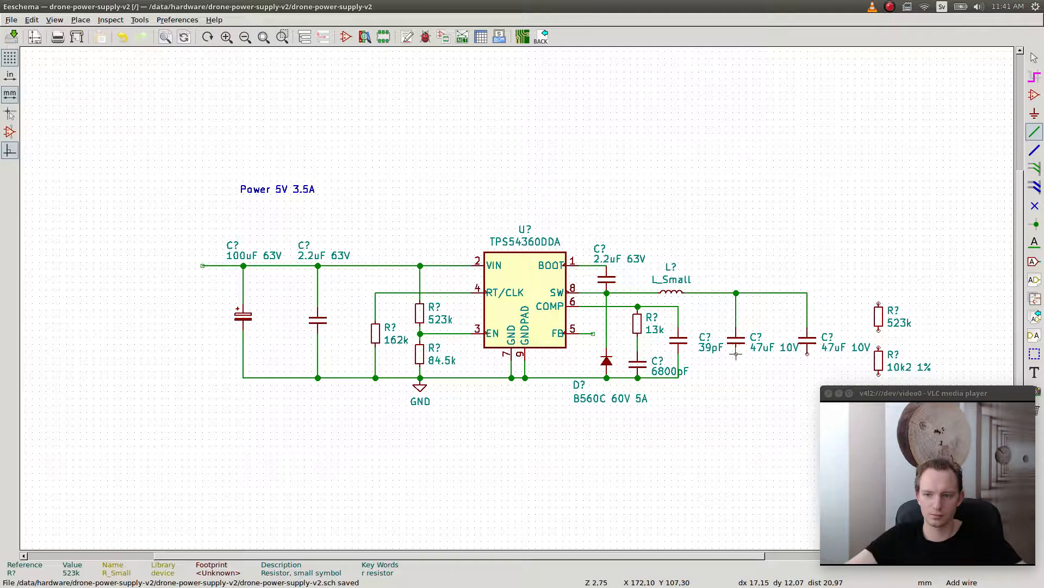
left_click(679, 377)
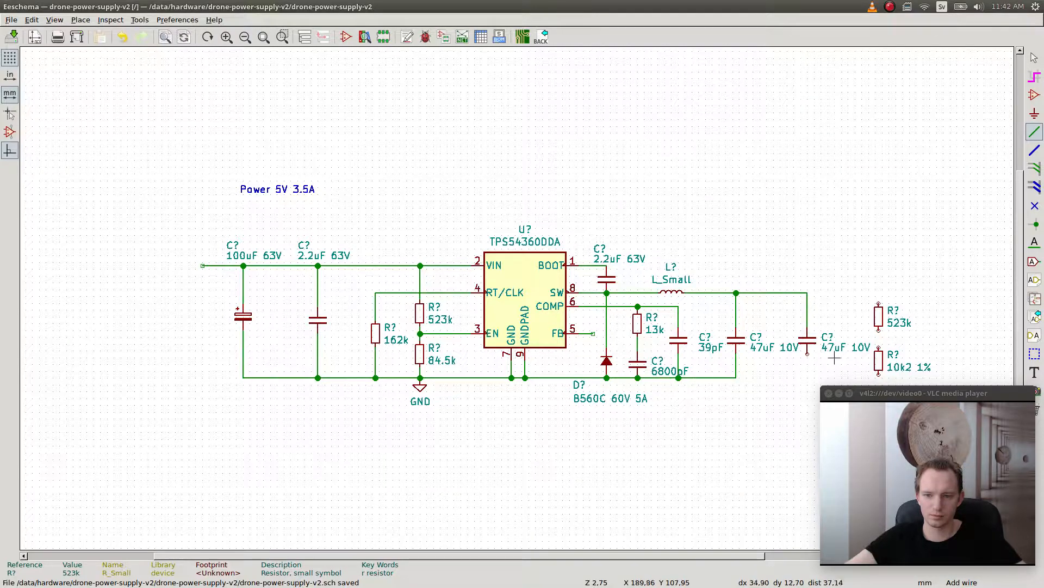
left_click(807, 354)
left_click(736, 377)
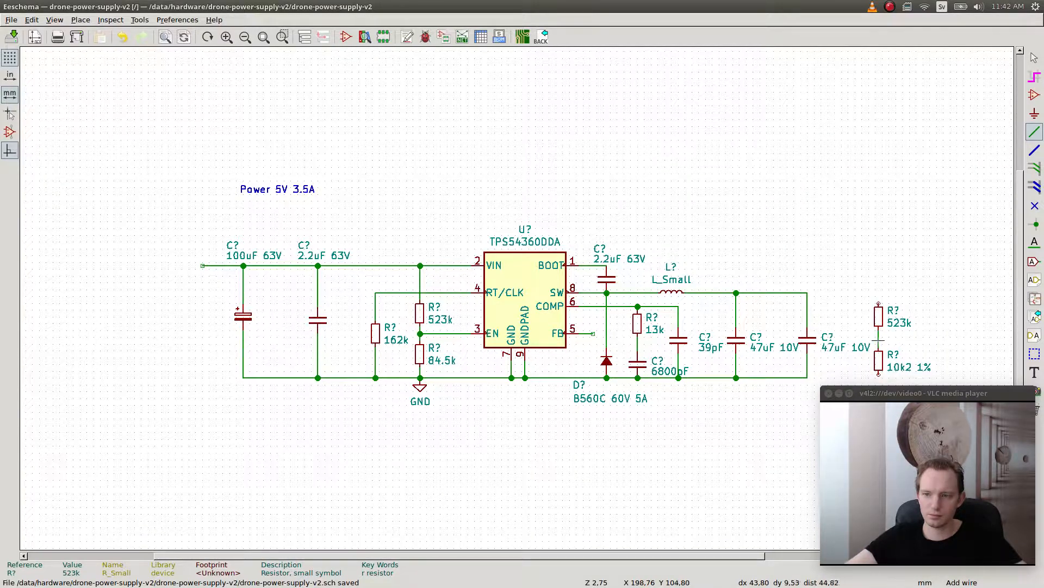
- Wire the 523k resistor's upper end to the output rail and the 10k2 resistor's lower end to the ground rail
left_click(879, 303)
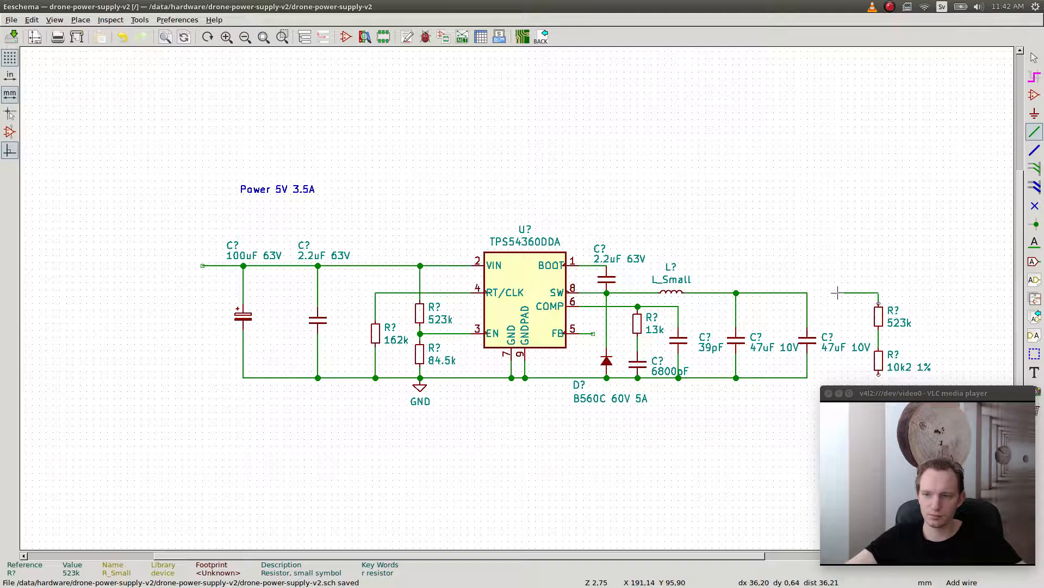
left_click(807, 293)
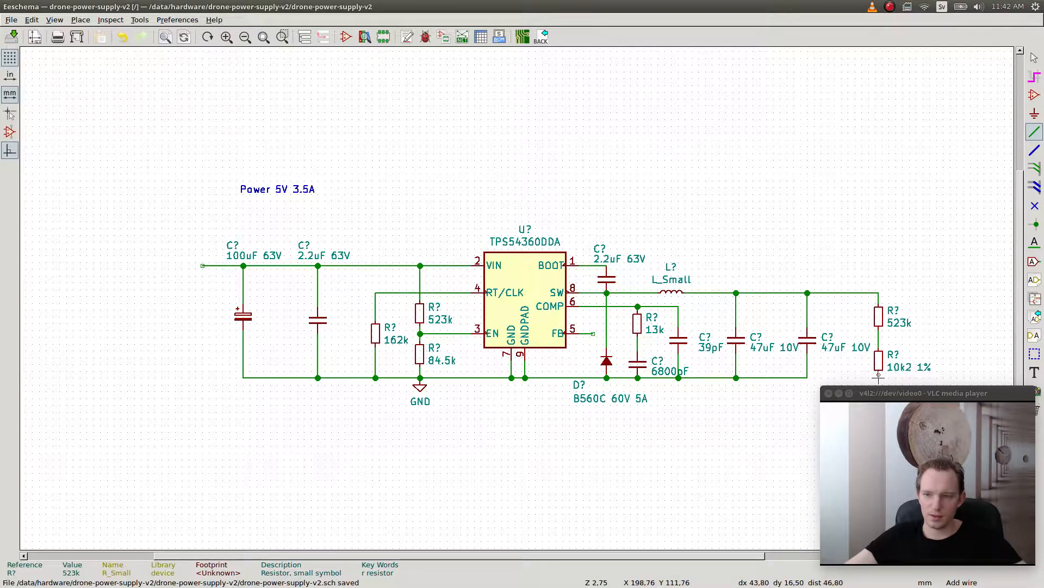
left_click(879, 375)
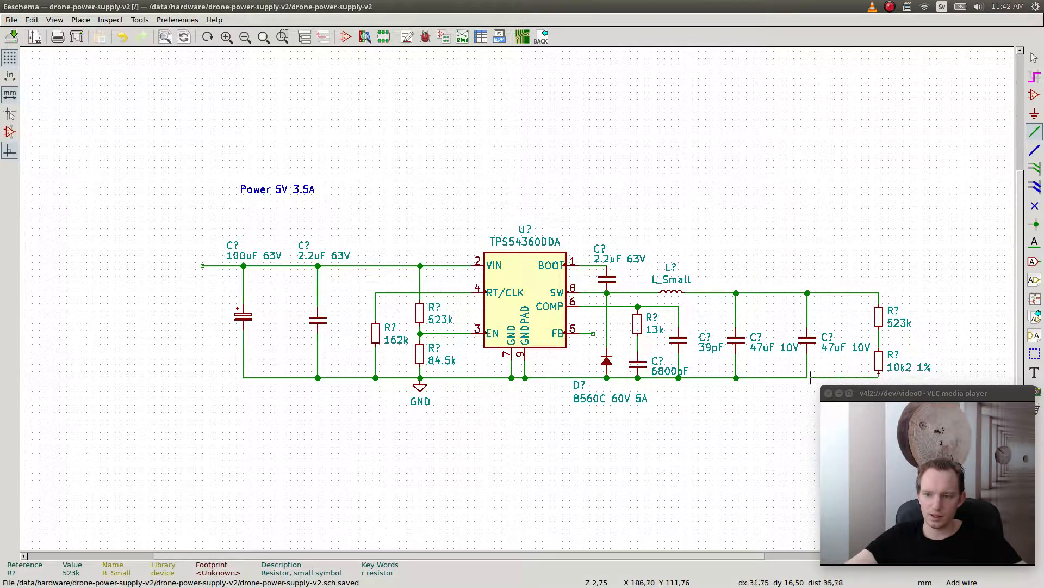
- Join the 523k and 10k2 resistors' midpoint to the FB pin with a wire routed above the output rail and inductor
left_click(879, 337)
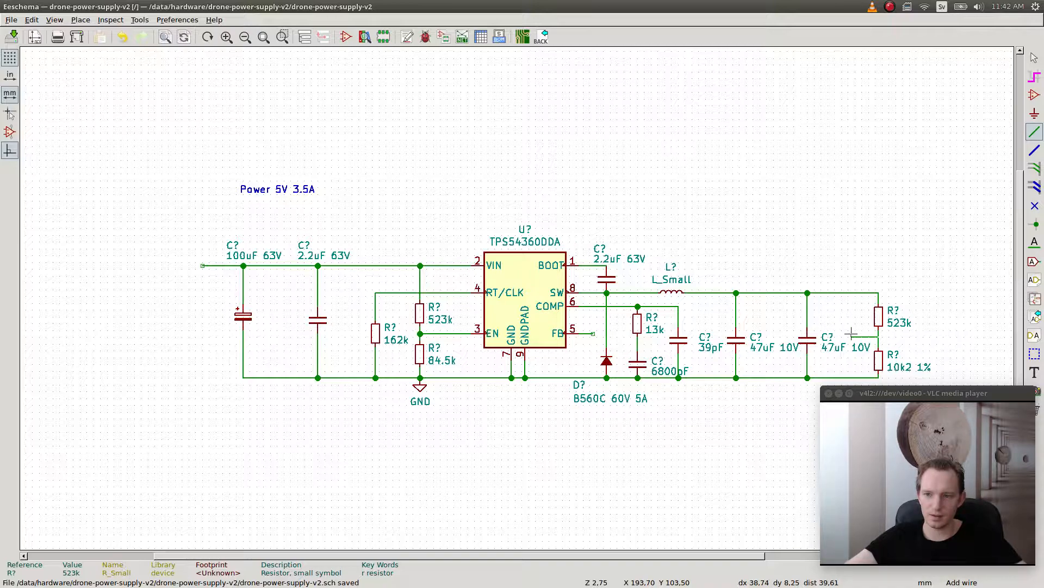
left_click(844, 272)
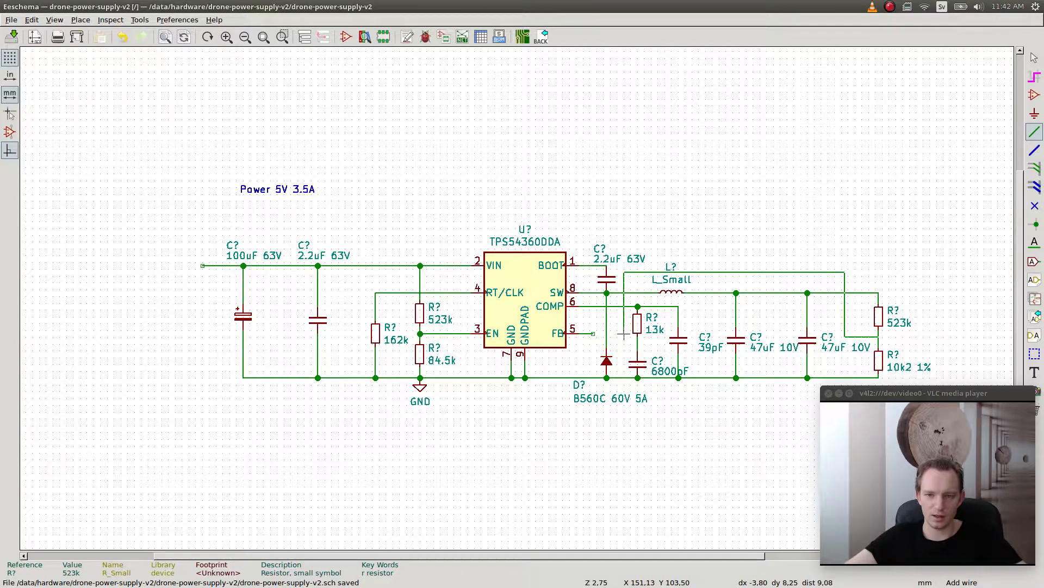
left_click(593, 333)
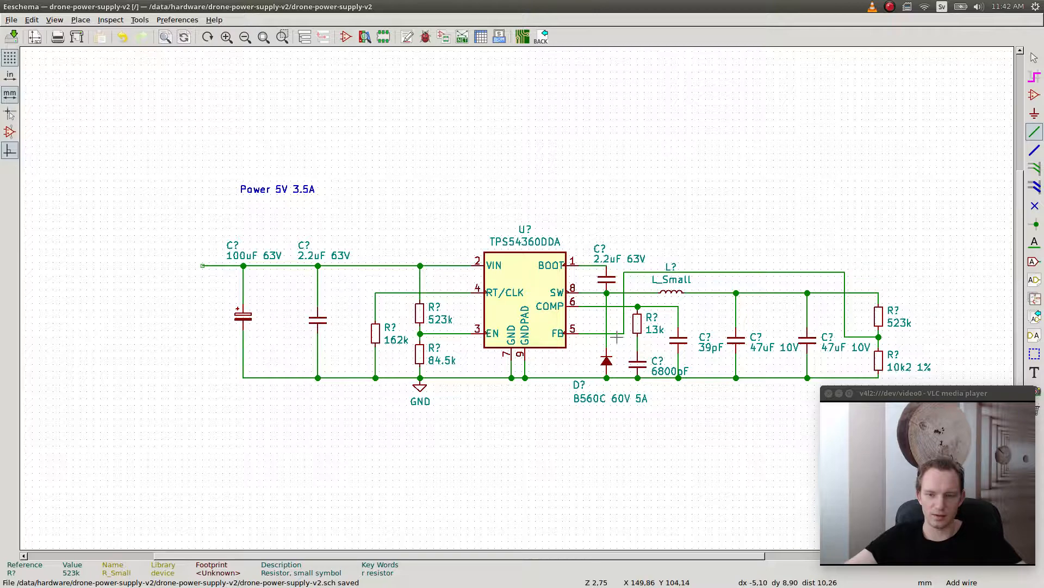
key("Escape")
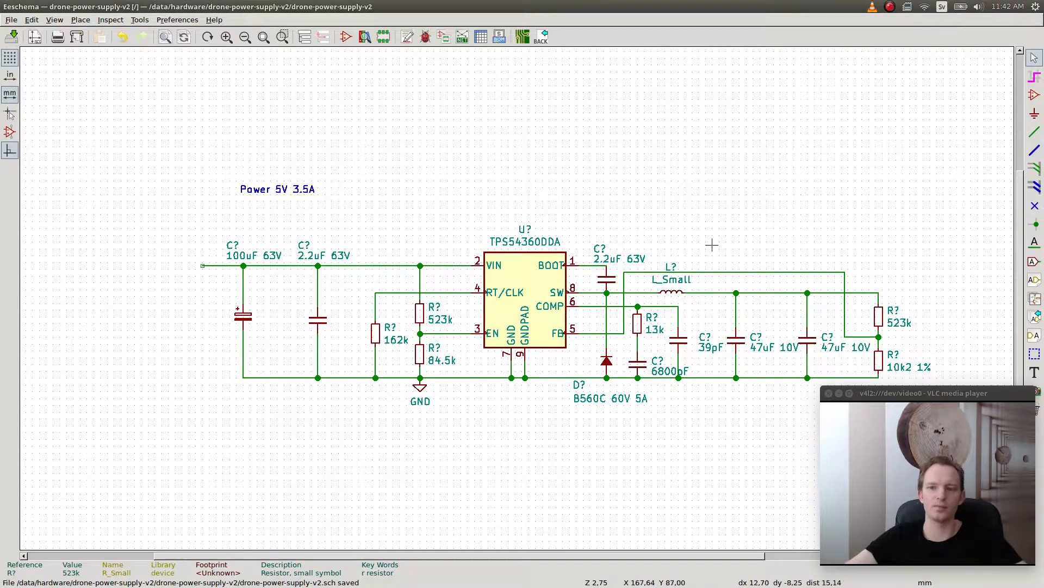
- Set the inductor's value to 8.2uH 4.5A and shift its reference text to above the start of the value text
key("m")
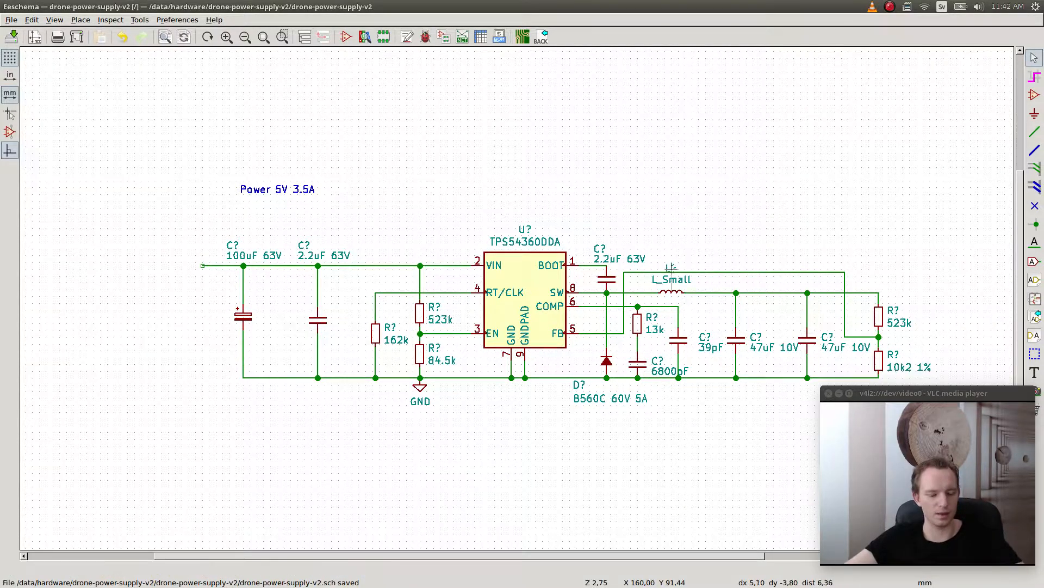
left_click(658, 267)
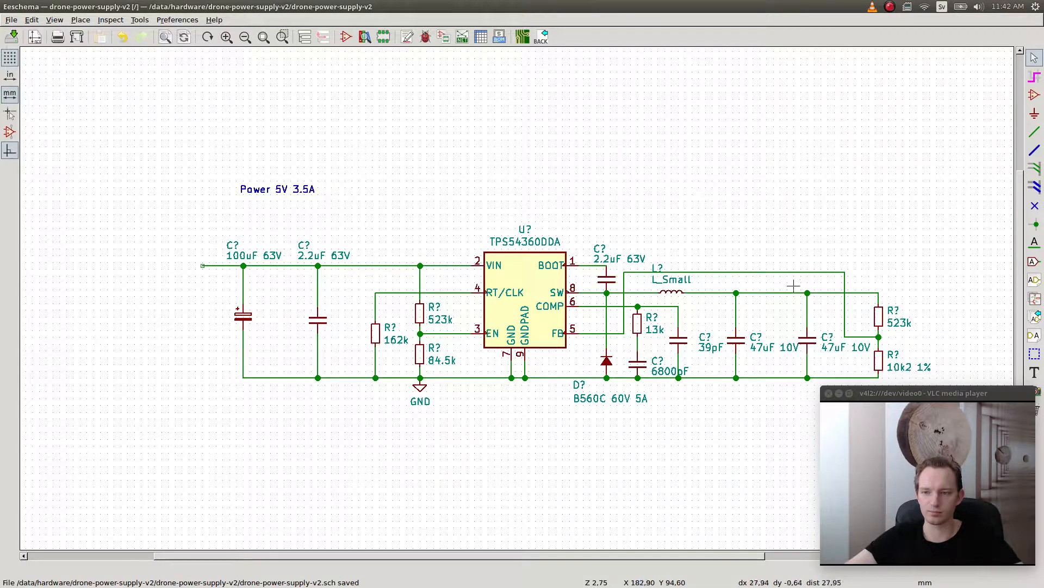
type("v")
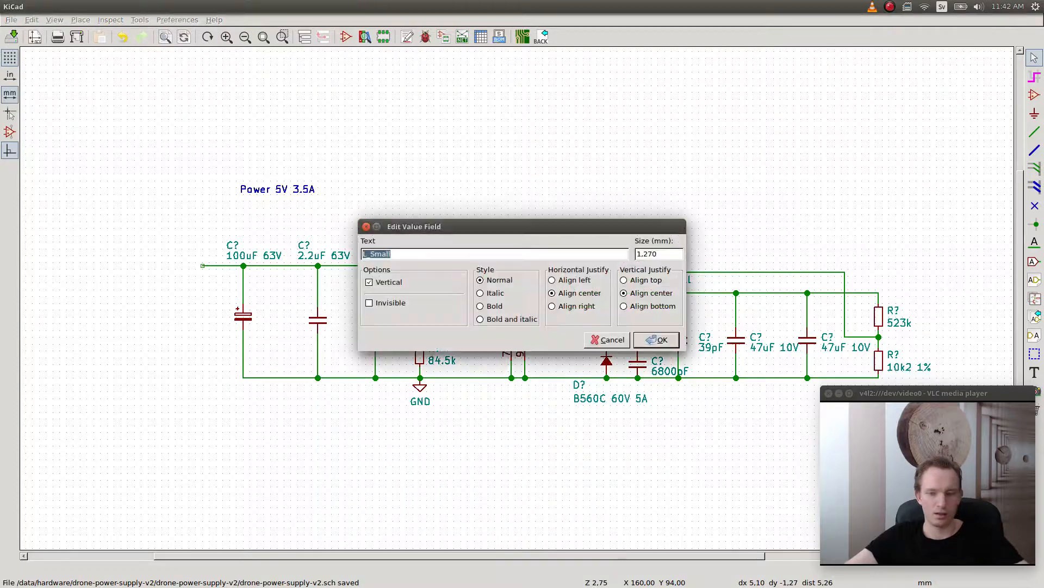
type("uH 4.5A")
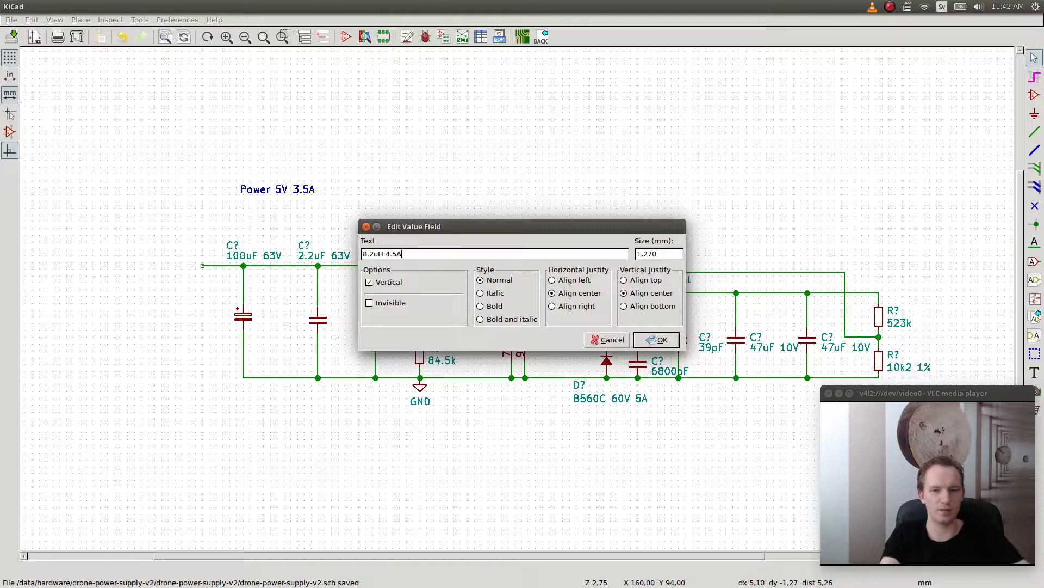
key("Return")
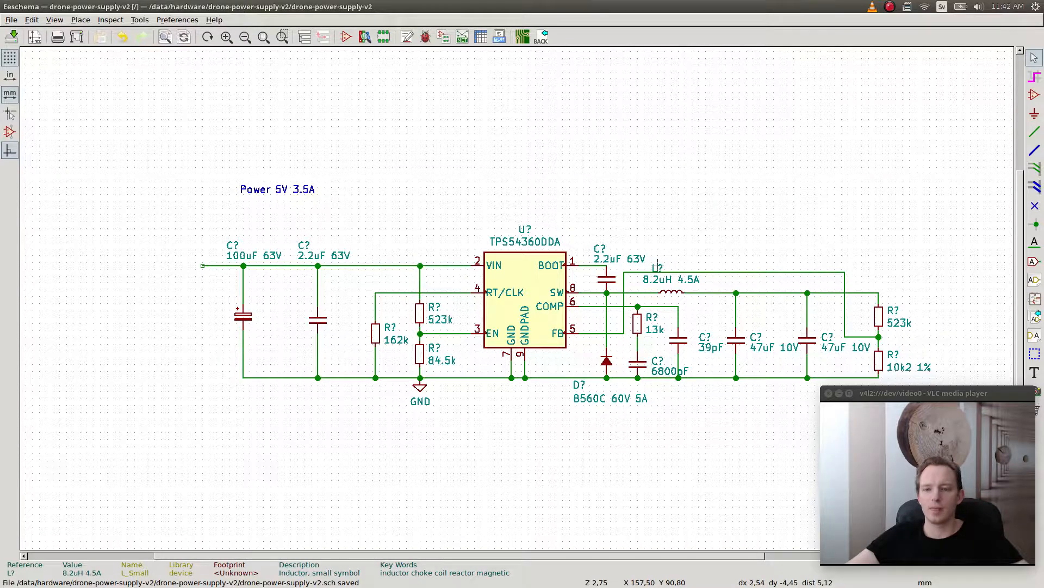
key("m")
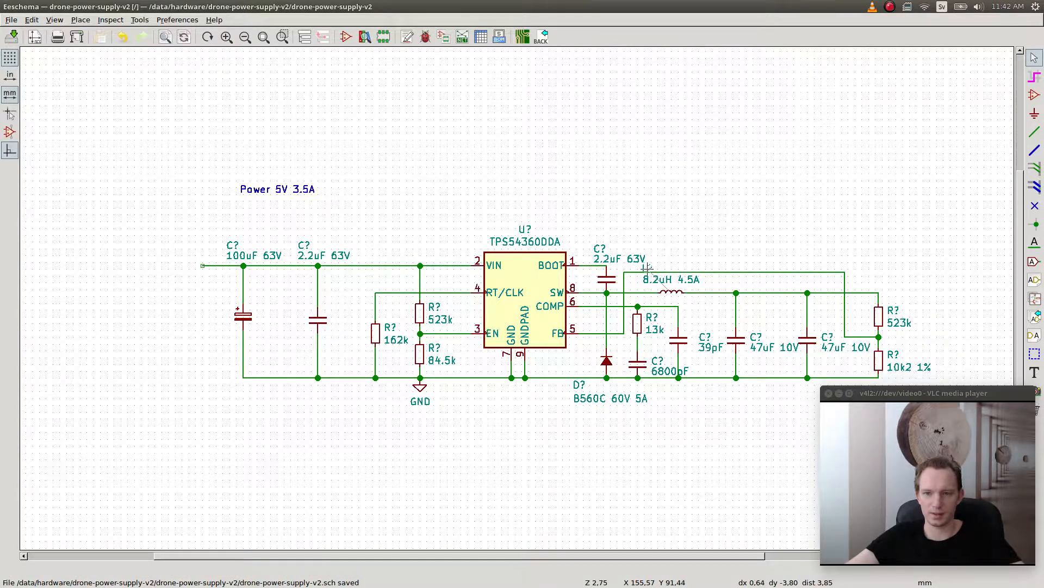
left_click(648, 268)
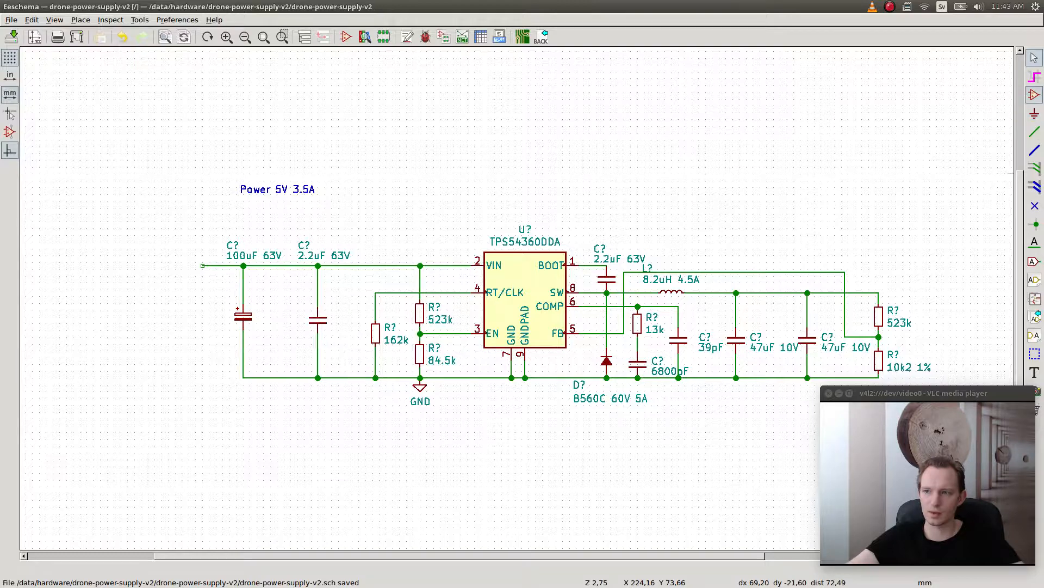
- Start adding a symbol above the output stage and search the symbol libraries for "Moun" and "hole"
left_click(1035, 95)
left_click(861, 218)
type("M")
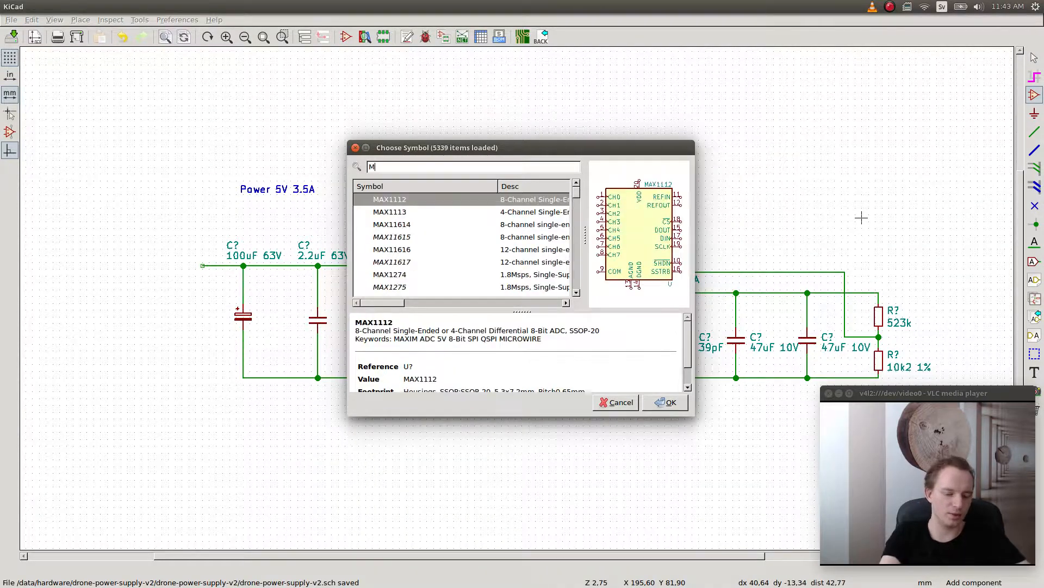
type("oun")
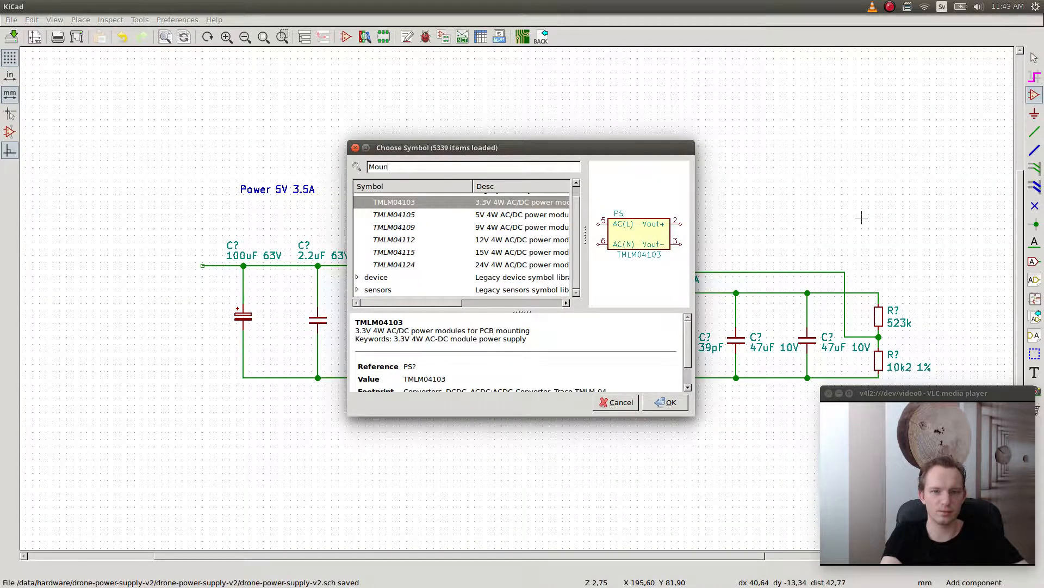
key("BackSpace")
key("BackSpace")
key("BackSpace")
key("BackSpace")
type("hole")
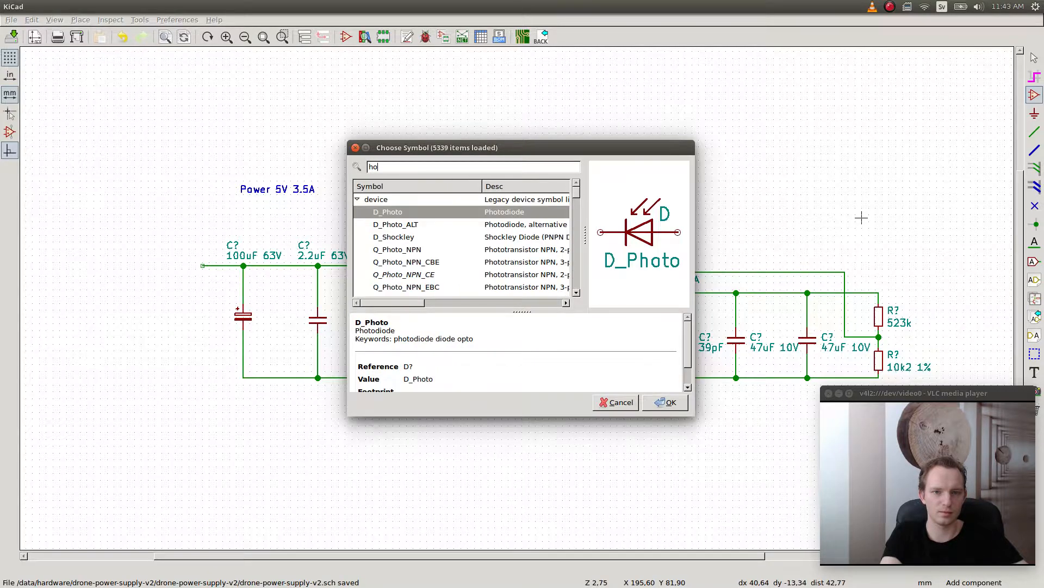
key("BackSpace")
key("BackSpace")
key("BackSpace")
key("BackSpace")
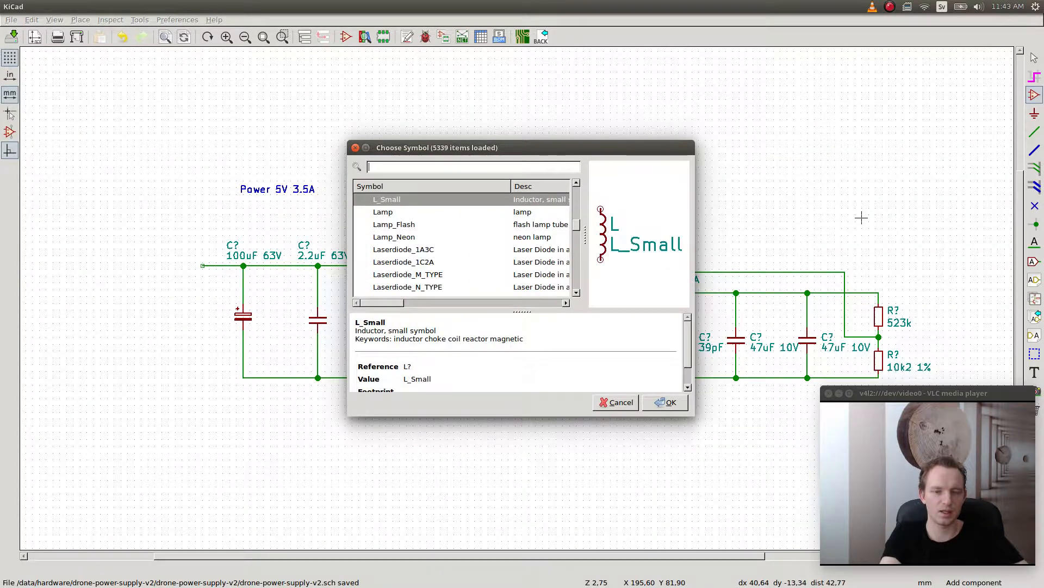
- Search the symbol libraries for "screw" and "tes", clearing the filter after each attempt
type("screw")
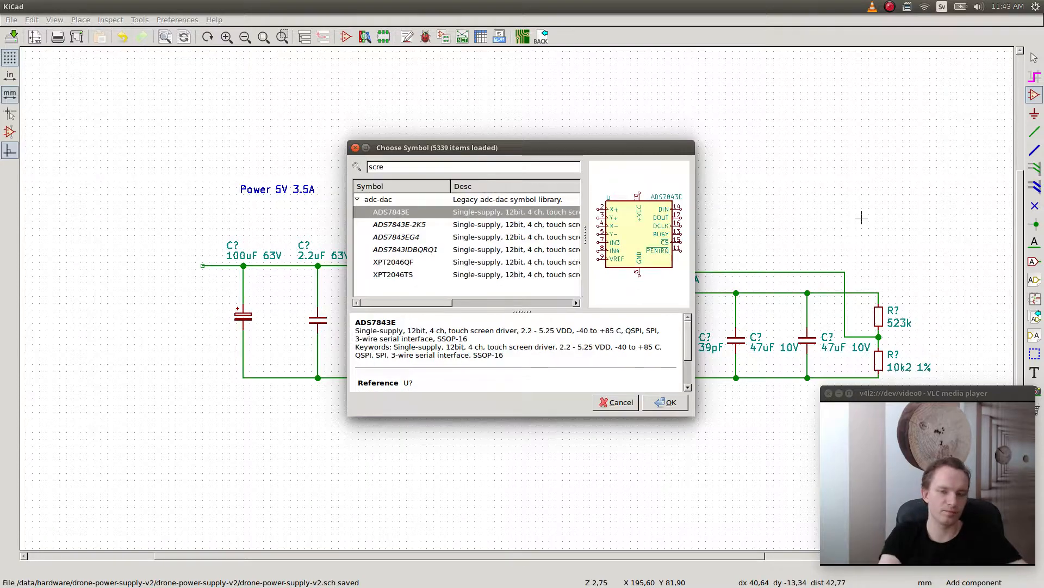
key("BackSpace")
key("BackSpace")
key("BackSpace")
key("BackSpace")
key("BackSpace")
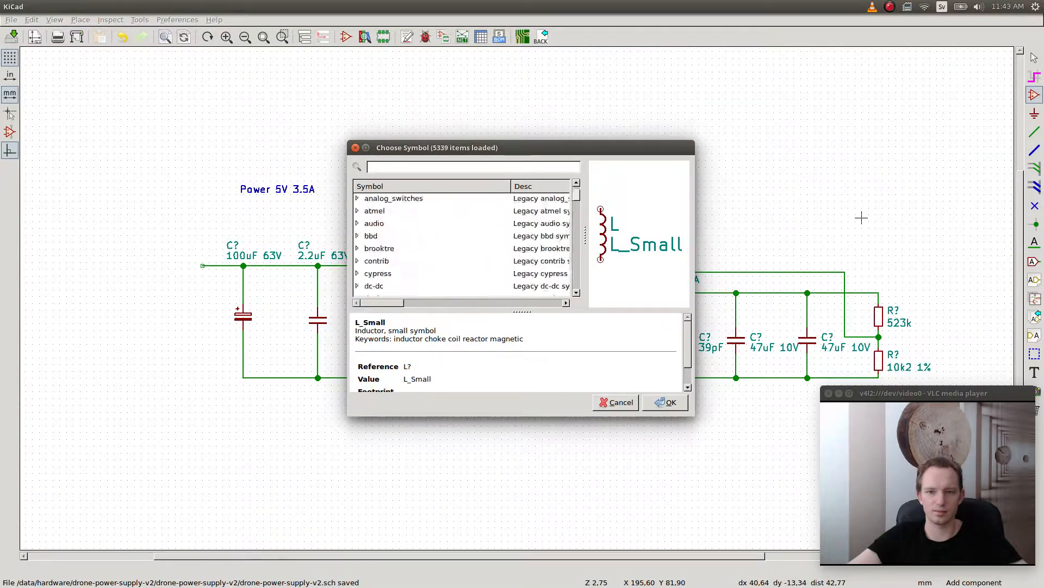
type("tes")
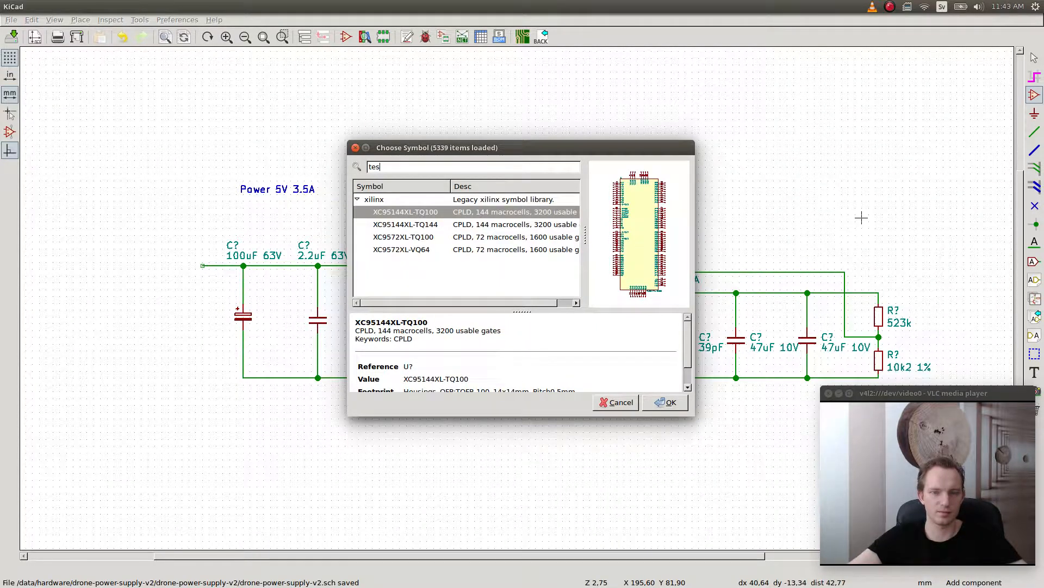
key("BackSpace")
key("BackSpace")
key("BackSpace")
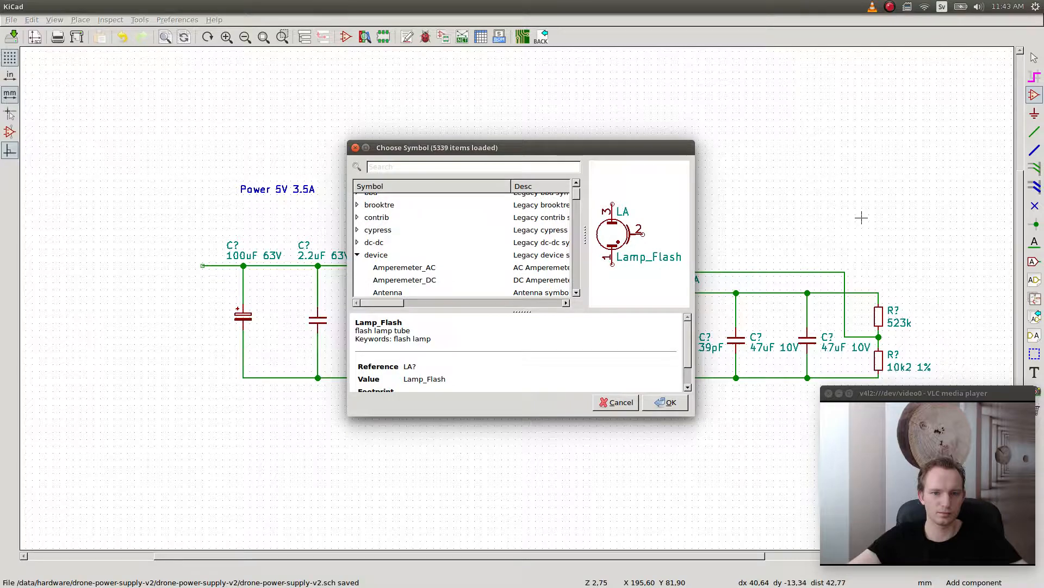
- Collapse the device library, look through the remaining symbol libraries down to Zilog, and close the chooser without placing anything
left_click(358, 254)
scroll(357, 255, "down", 3)
scroll(462, 245, "down", 6)
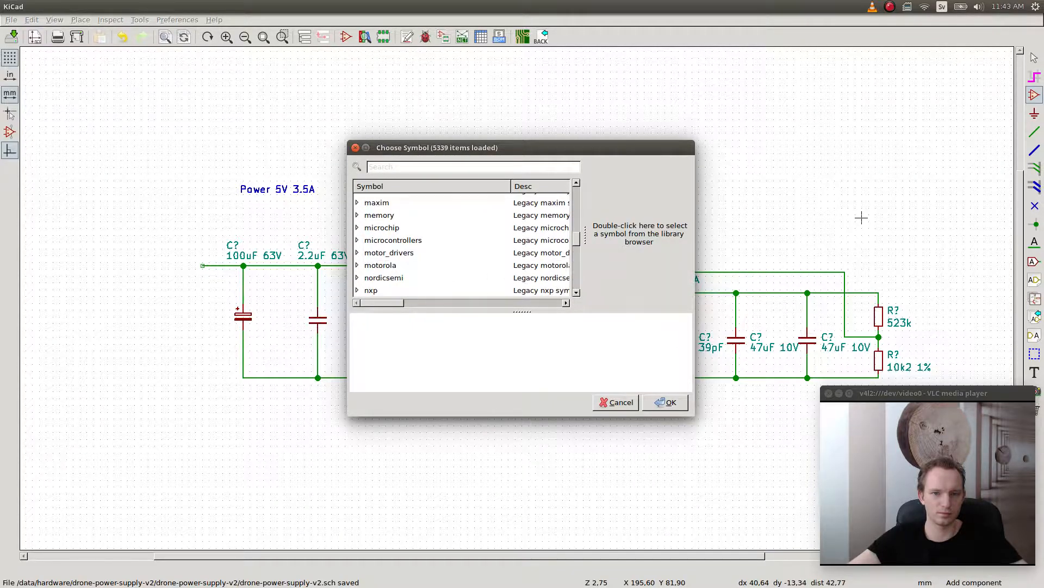
scroll(463, 245, "down", 4)
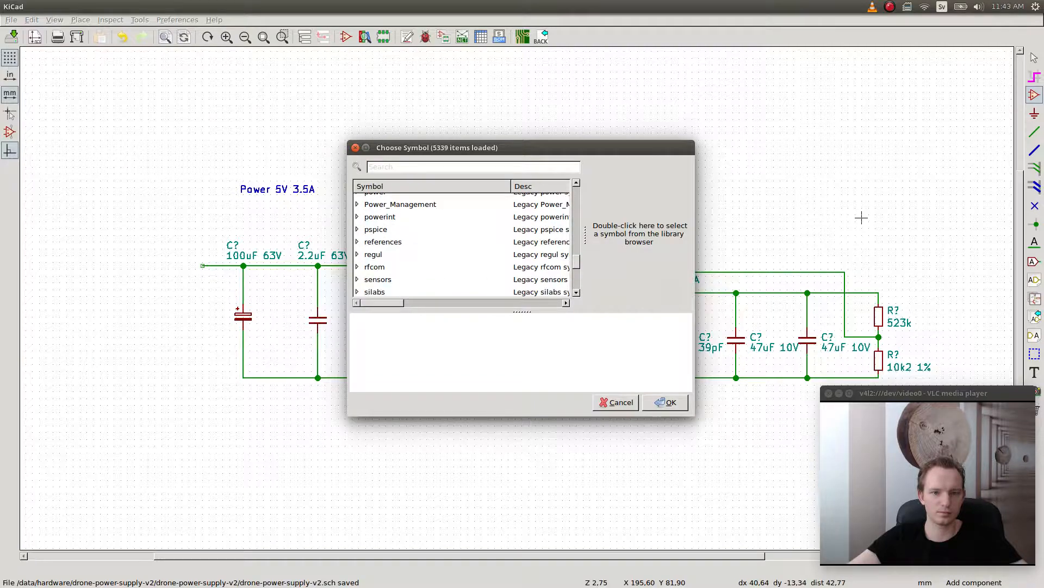
scroll(462, 245, "down", 5)
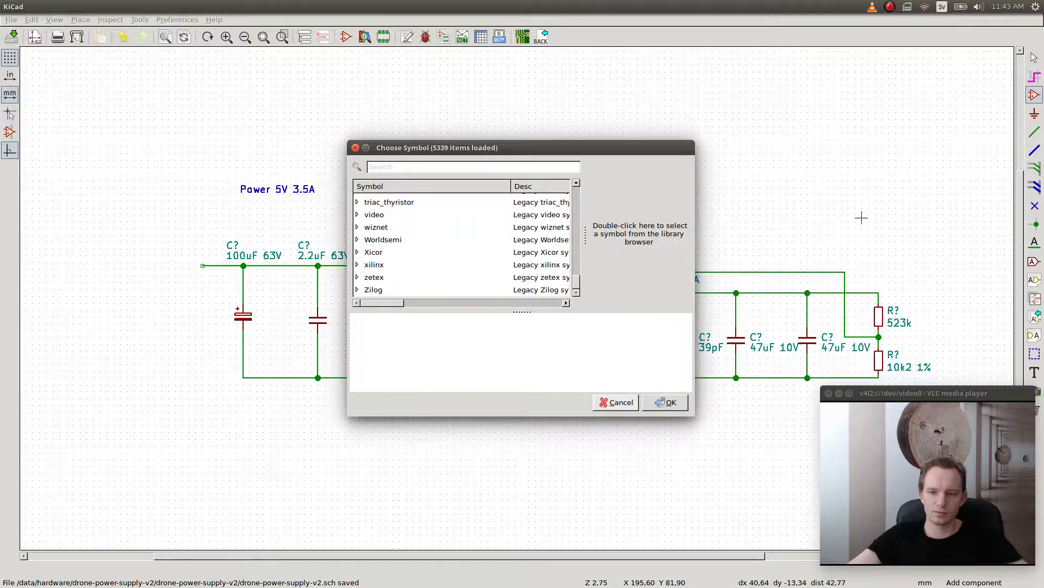
key("Escape")
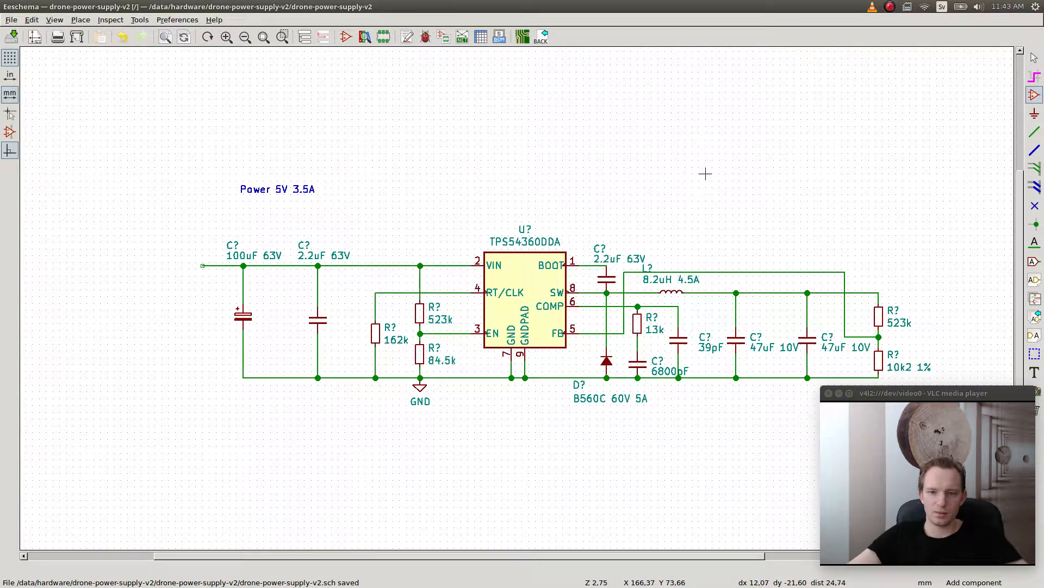
- Open the schematic symbol library tables and look through the global libraries for one covering mounting holes
left_click(140, 19)
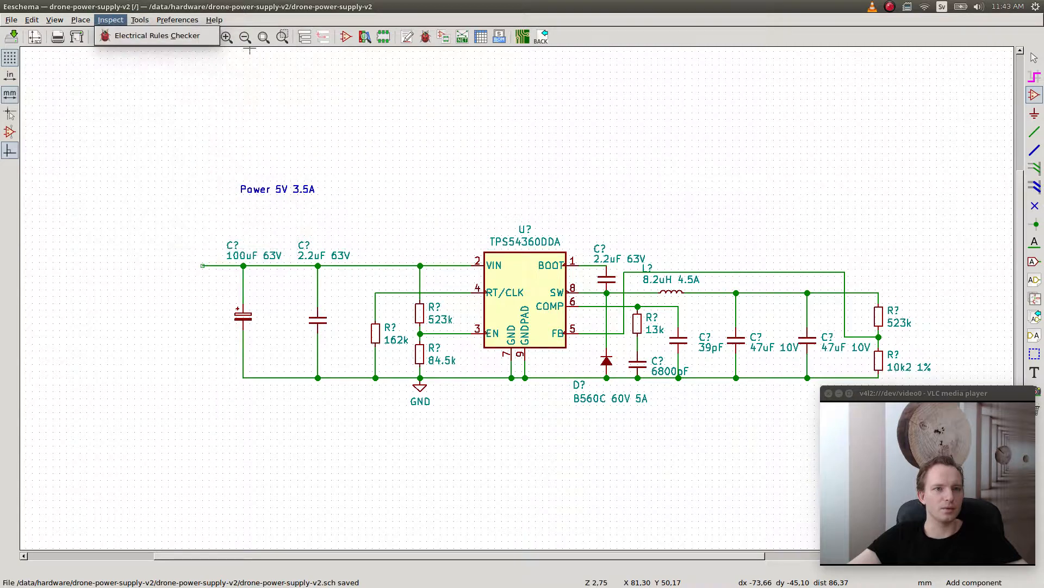
left_click(239, 35)
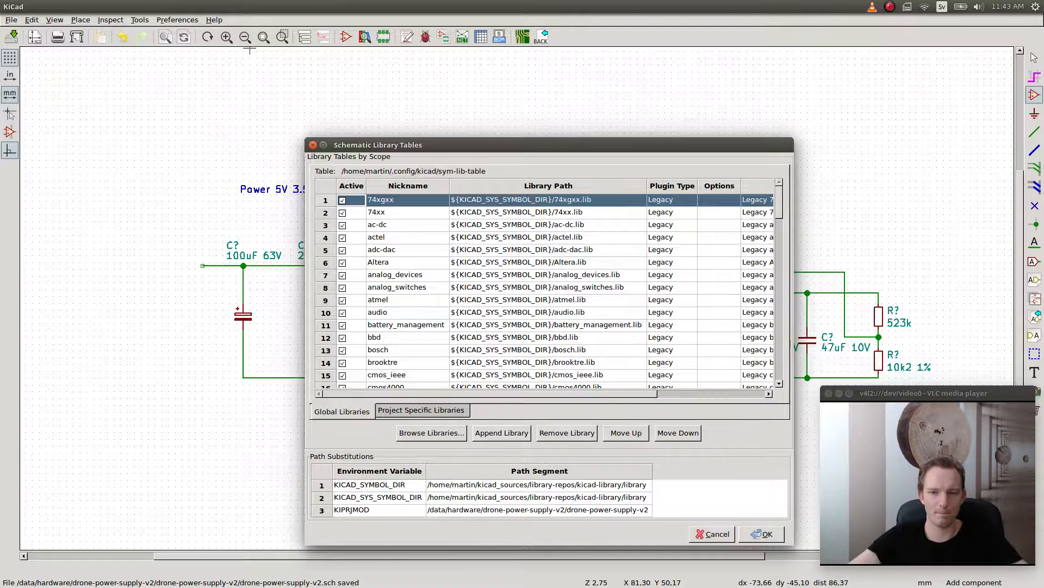
scroll(544, 288, "down", 20)
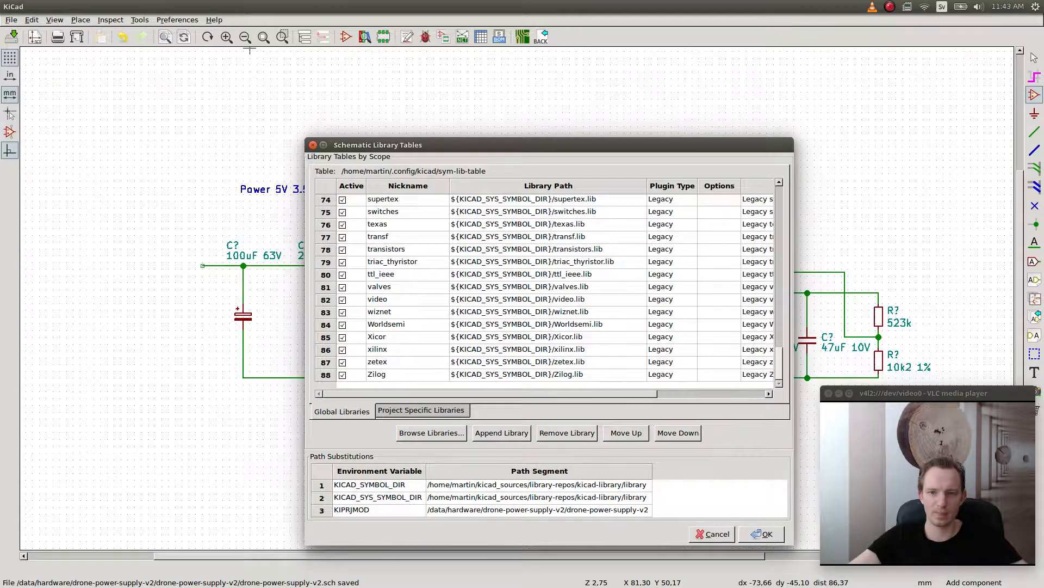
scroll(544, 291, "up", 3)
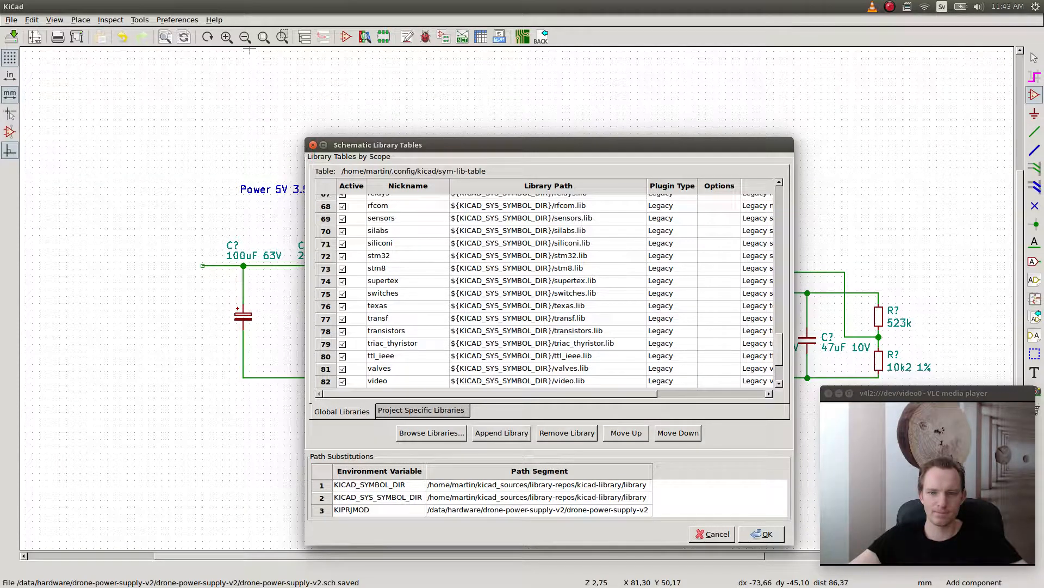
- Switch to Firefox and search the web in a new tab for "add screw hole kicad"
key("alt+Tab")
key("Tab")
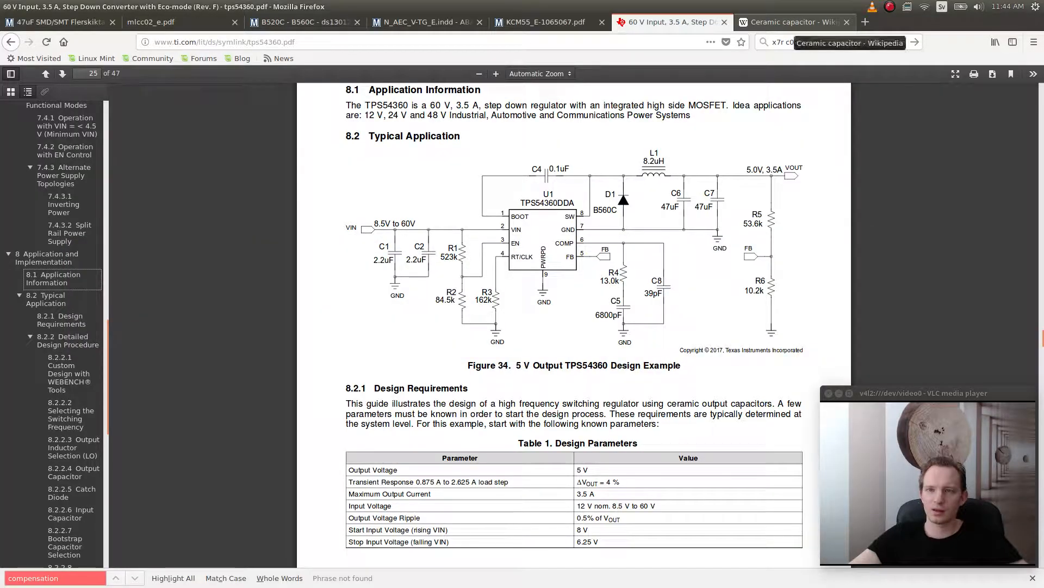
key("ctrl+t")
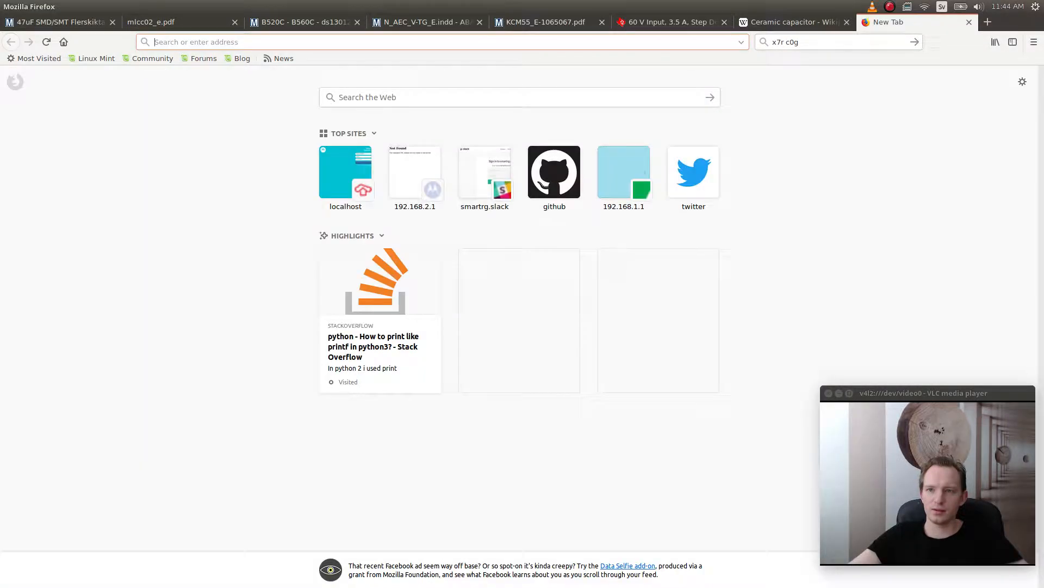
key("ctrl+k")
key("ctrl+a")
key("BackSpace")
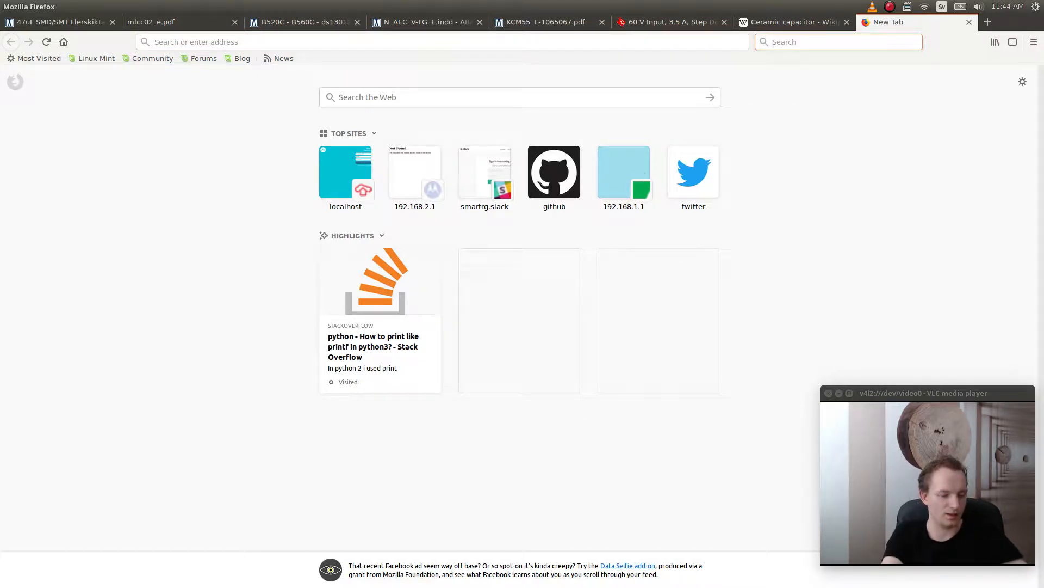
type("add test")
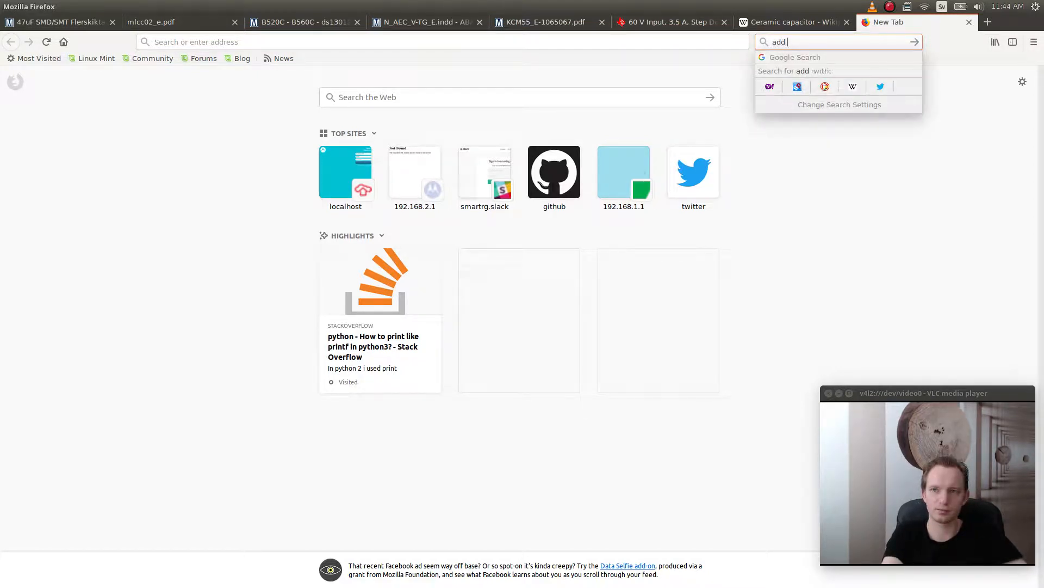
key("BackSpace")
key("BackSpace")
key("BackSpace")
key("BackSpace")
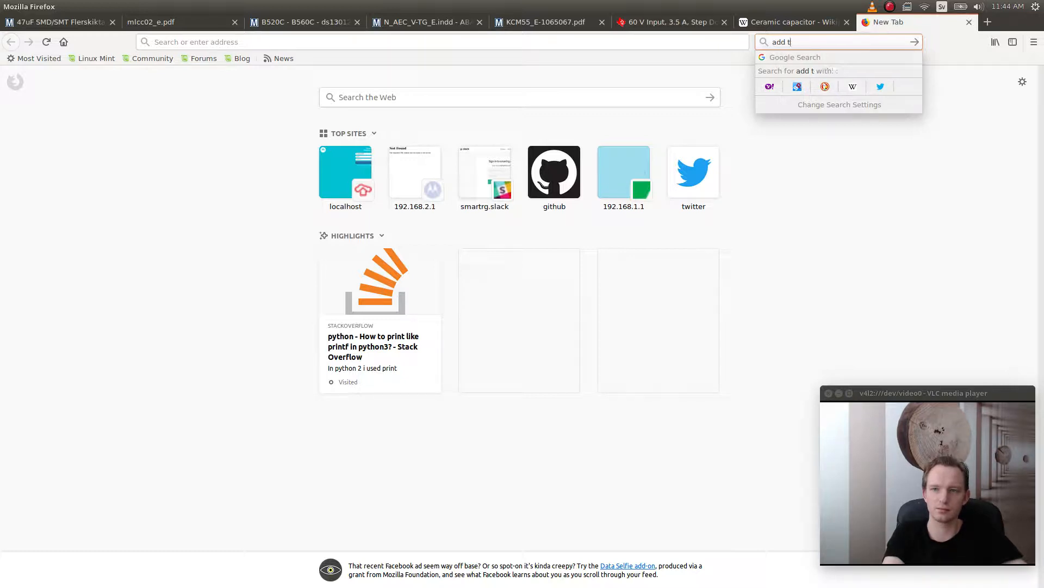
type("screw hole kicad")
key("Return")
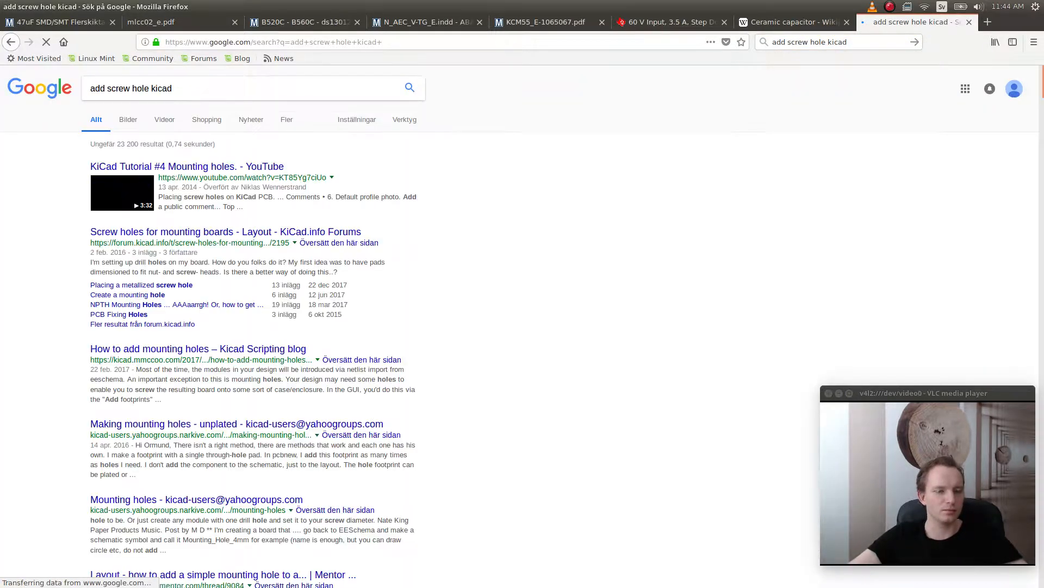
- Read the KiCad.info forum thread "Screw holes for mounting boards" and return to the search results
left_click(225, 232)
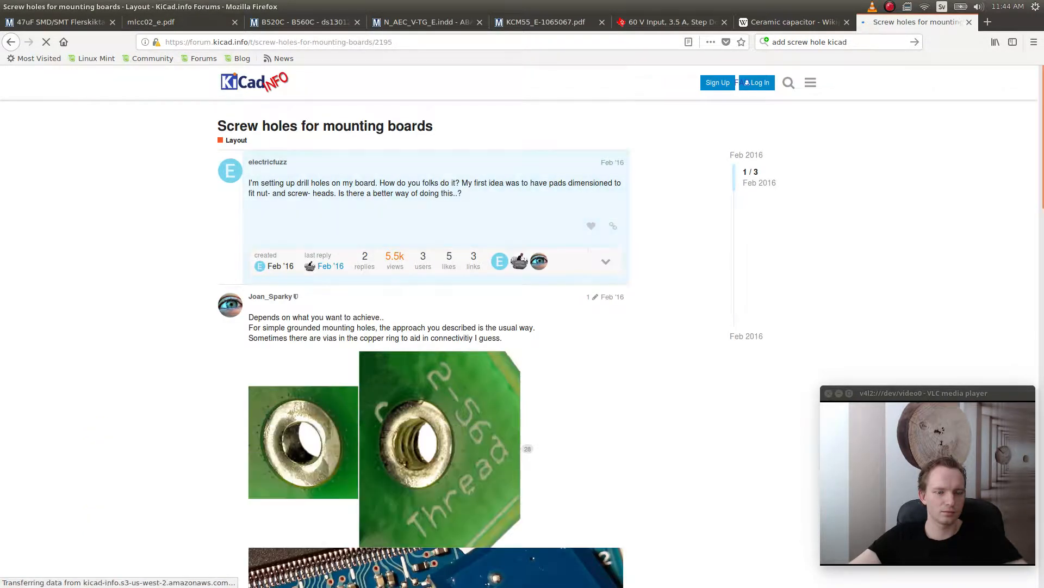
scroll(435, 343, "down", 10)
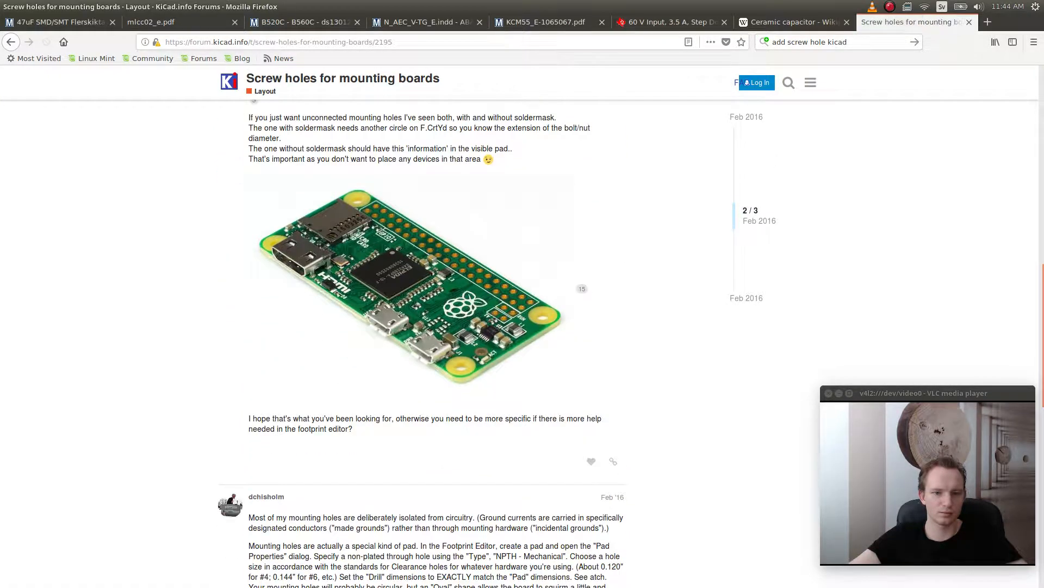
scroll(435, 343, "down", 5)
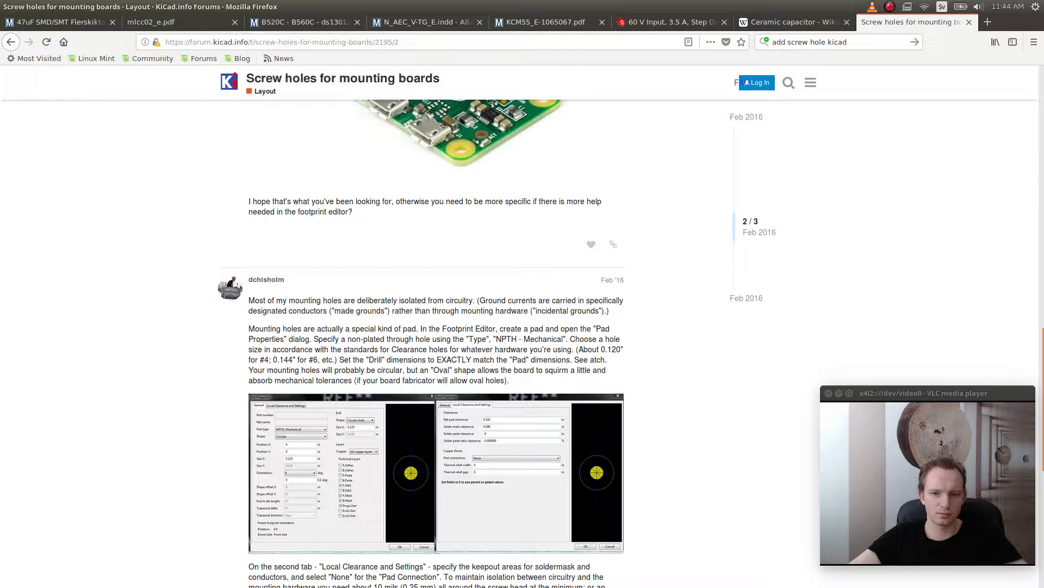
scroll(435, 342, "down", 7)
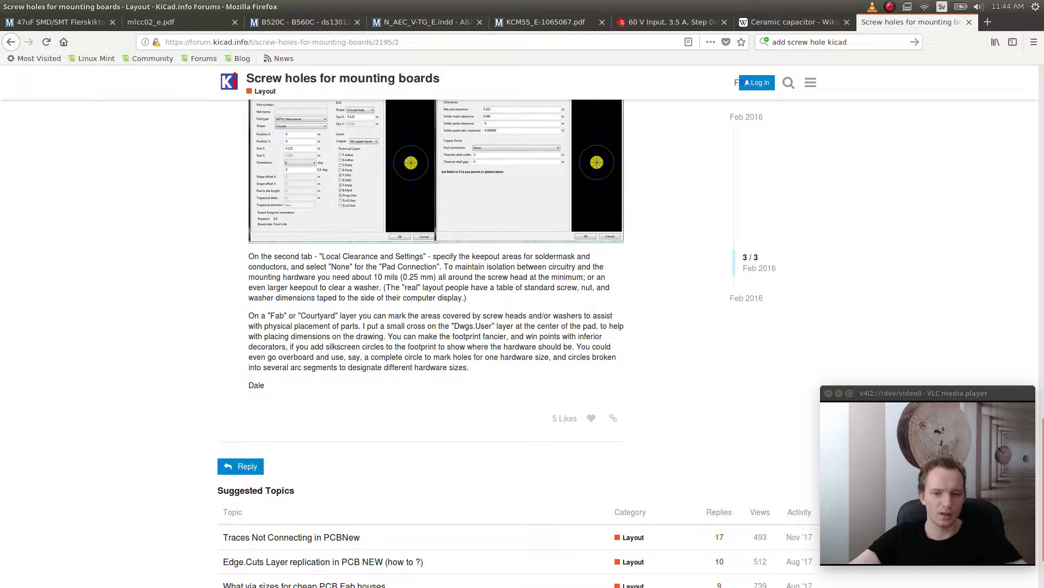
scroll(435, 343, "up", 8)
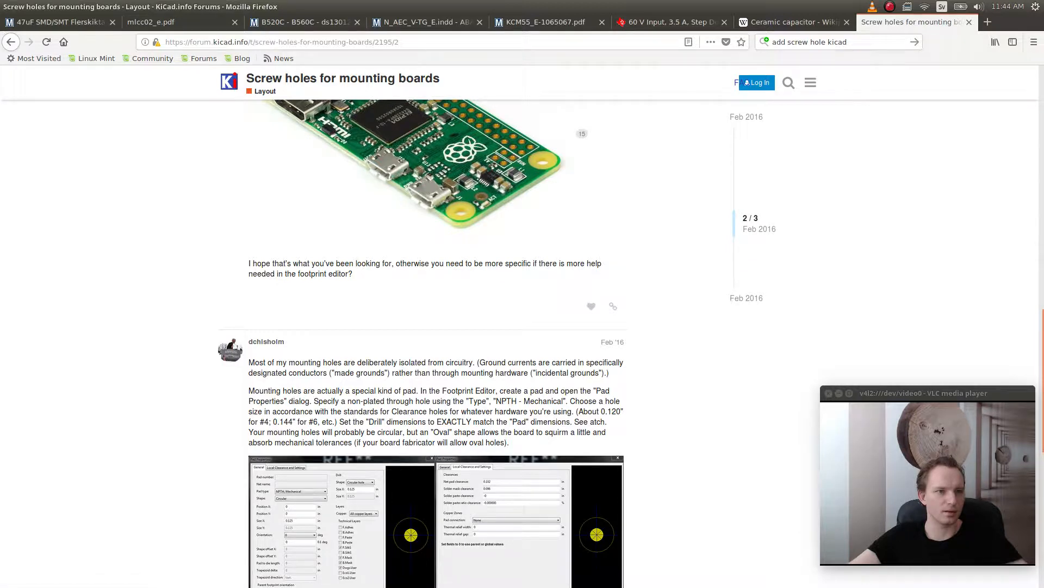
key("Return")
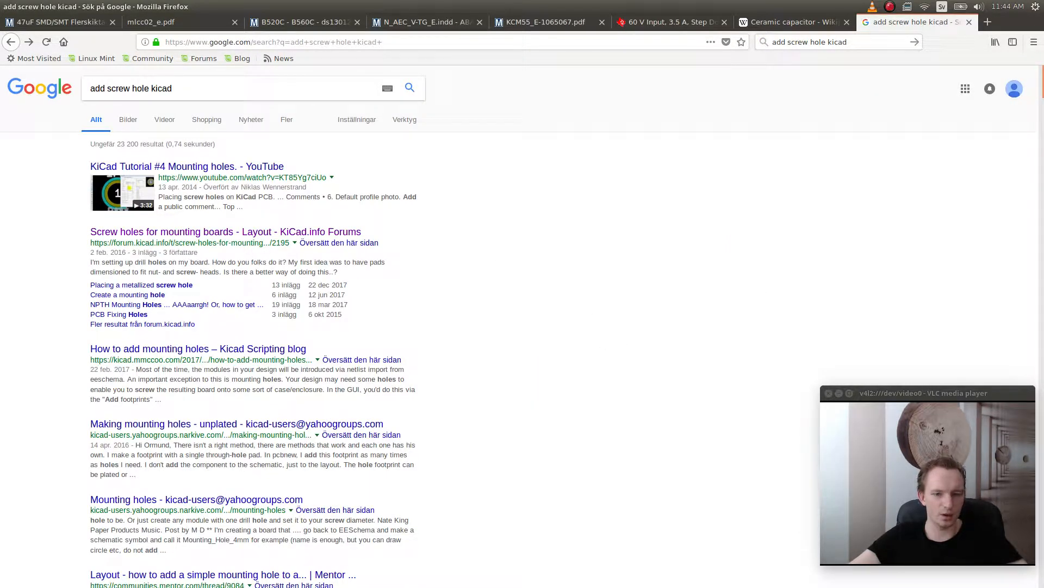
- Check the kicad-users post "How to insert a 3mm drill hole in pcbnew?" and go back to the search results
scroll(253, 327, "down", 5)
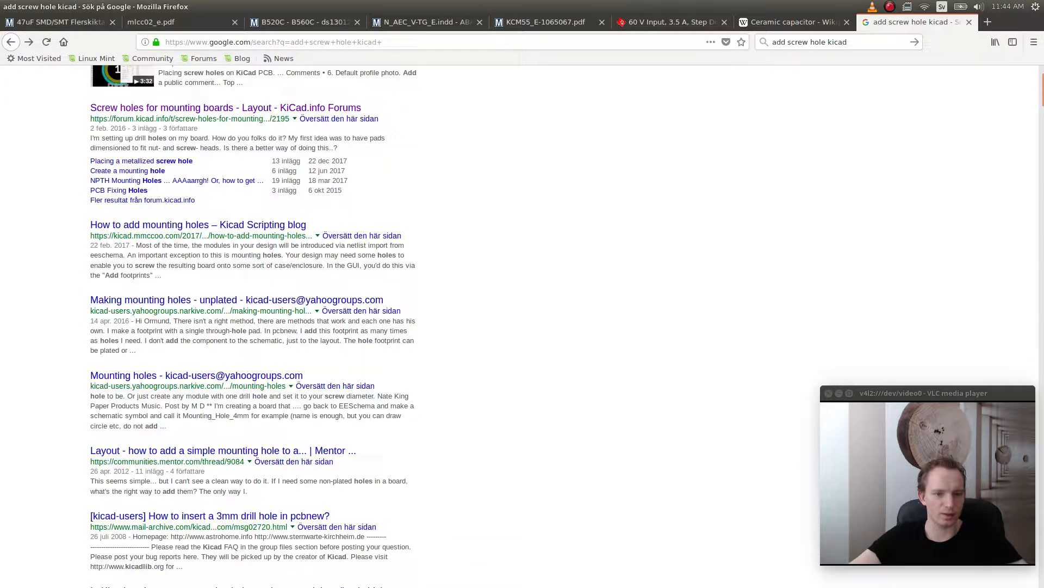
scroll(252, 327, "down", 3)
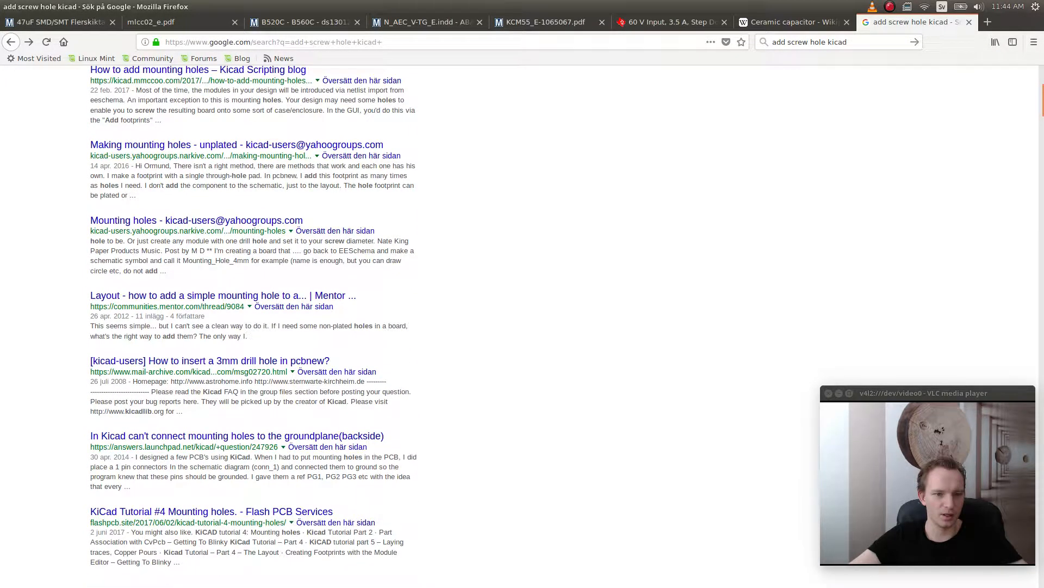
left_click(209, 361)
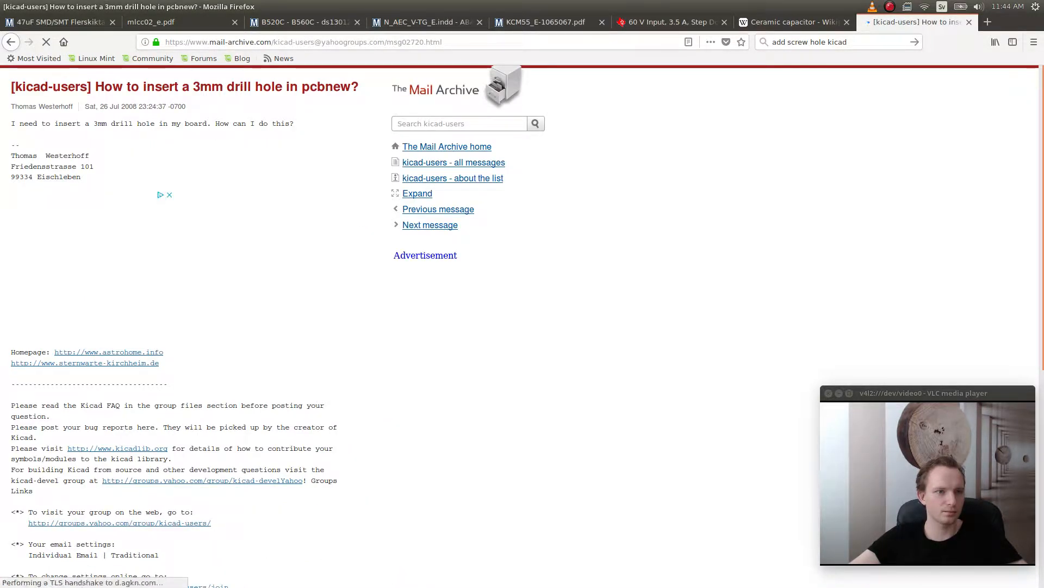
key("alt+Left")
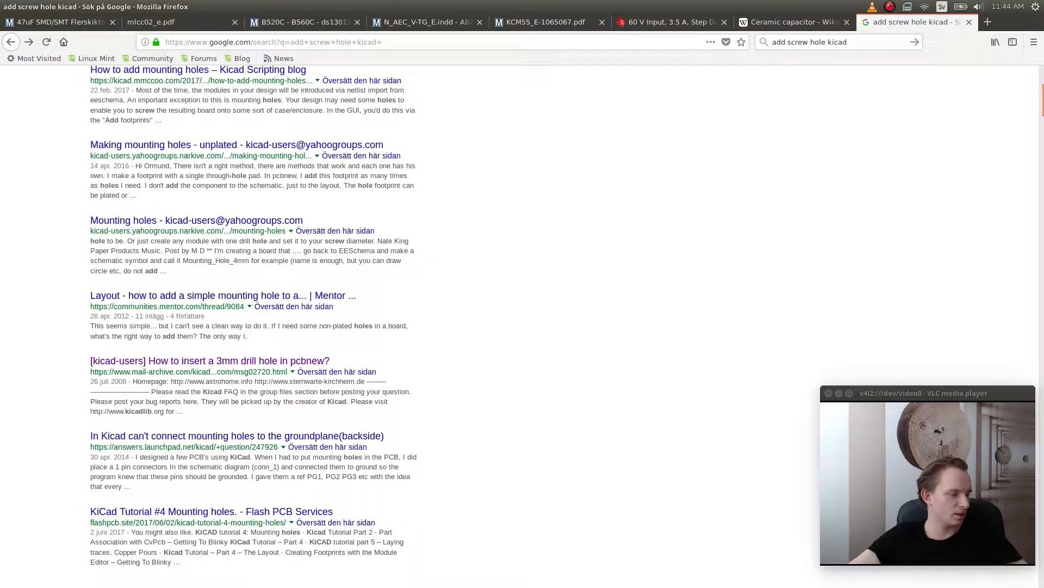
- Switch back to the KiCad schematic editor with its library tables open
key("alt+Tab")
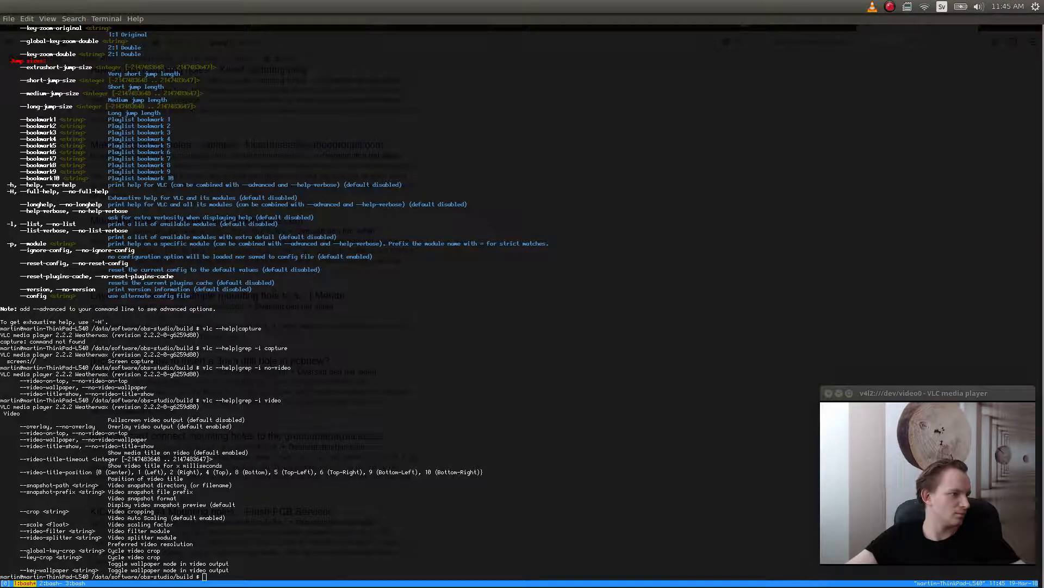
key("alt+Tab")
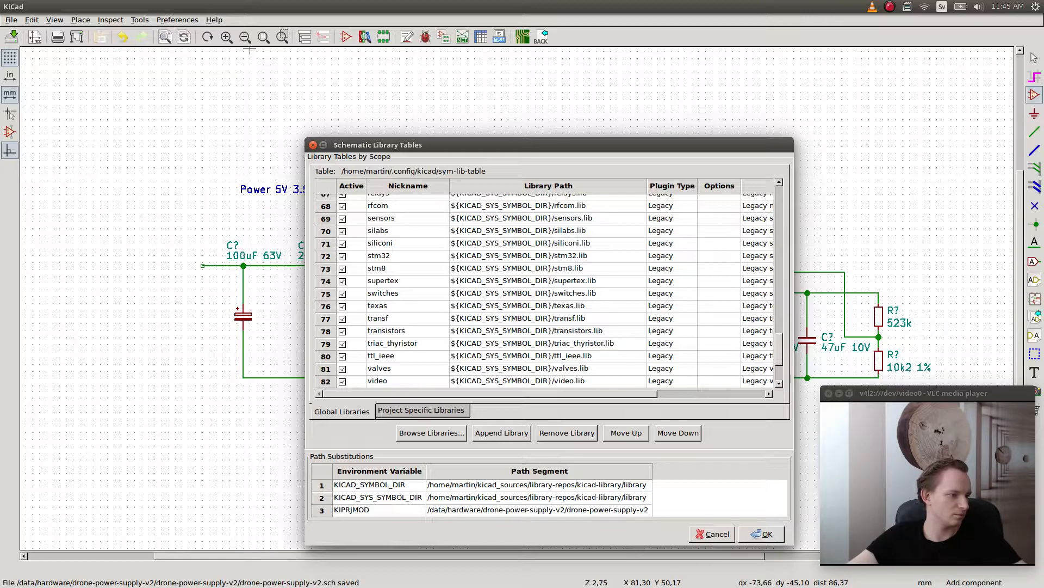
key("alt+Tab")
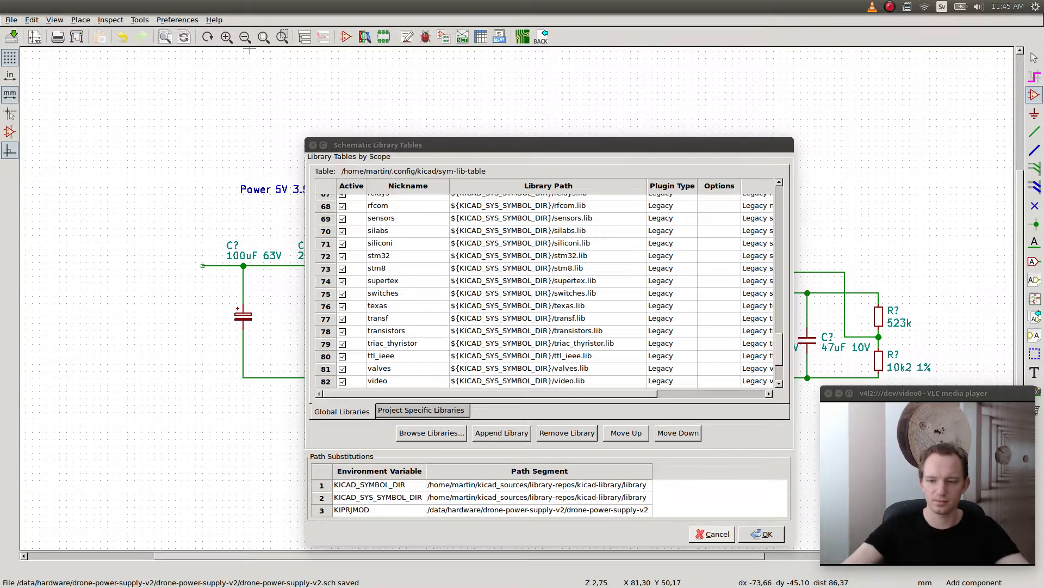
- Dismiss the library tables, switch to Terminal and change the directory to ~/kicad_sources/library-repos/
left_click(712, 534)
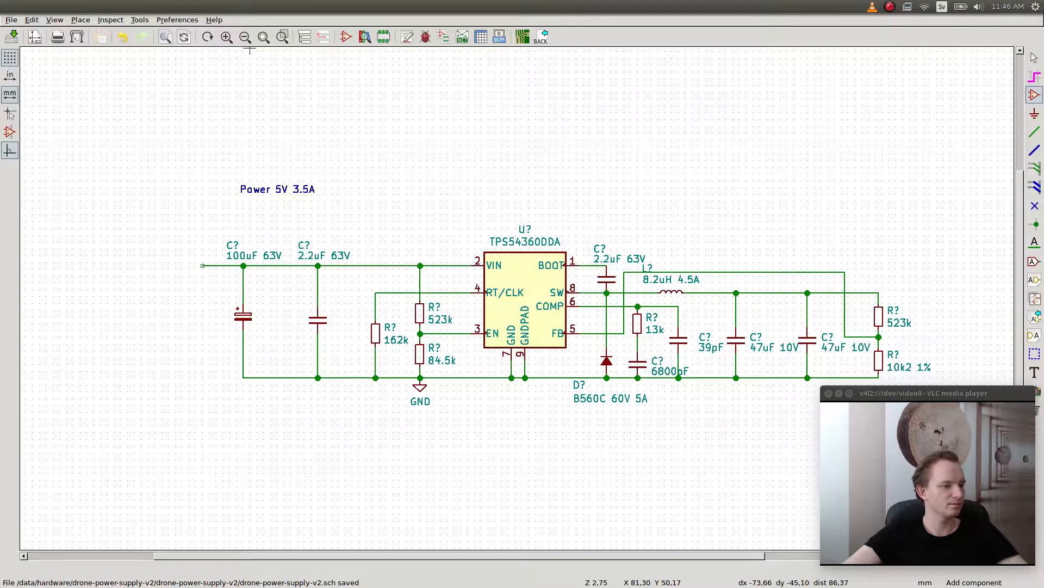
key("alt+Tab")
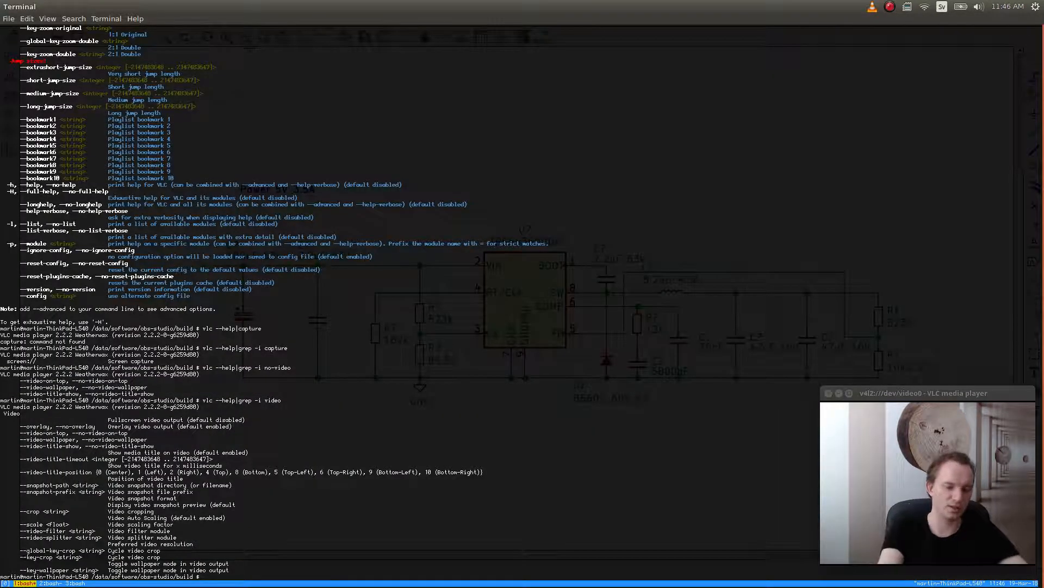
type("cd /data")
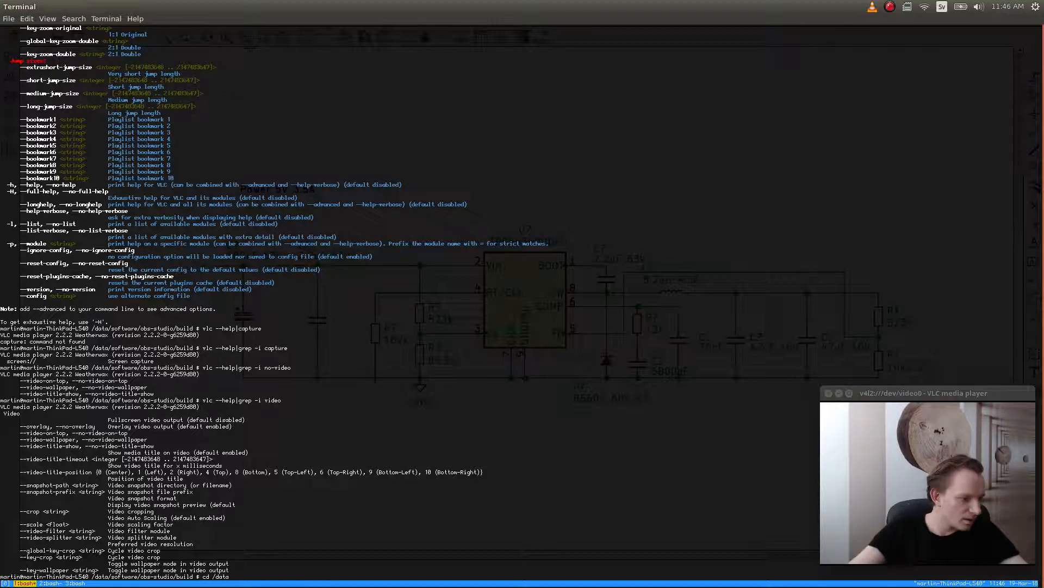
key("BackSpace")
key("BackSpace")
key("BackSpace")
key("BackSpace")
key("BackSpace")
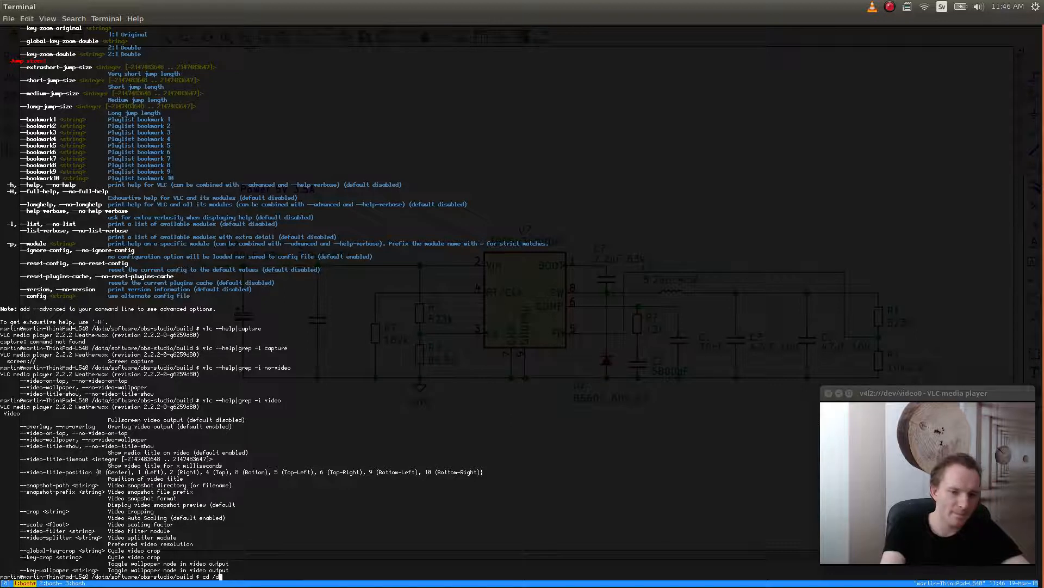
type("~")
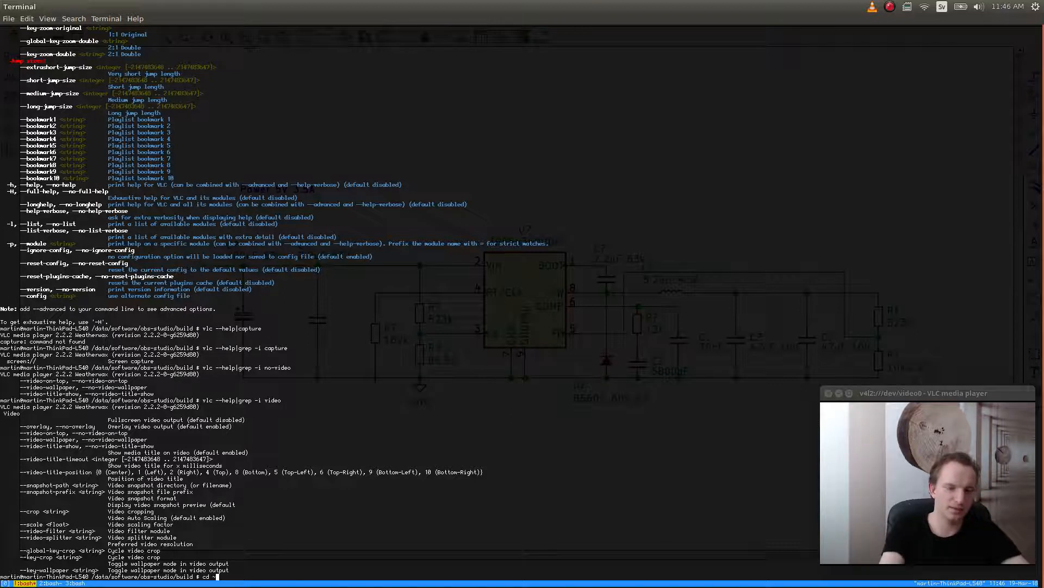
type("/kicad_sources/")
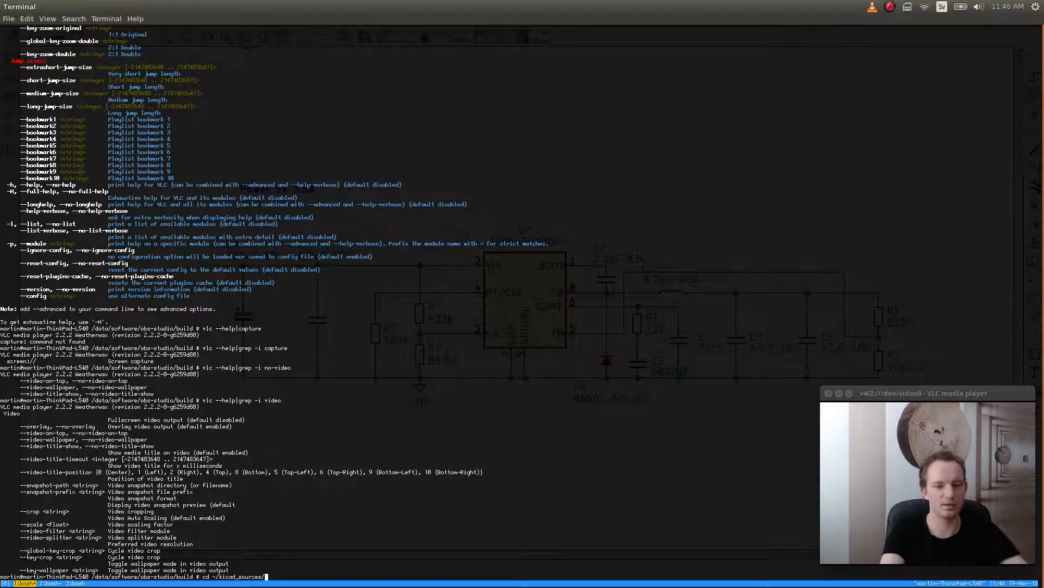
type("li")
key("Tab")
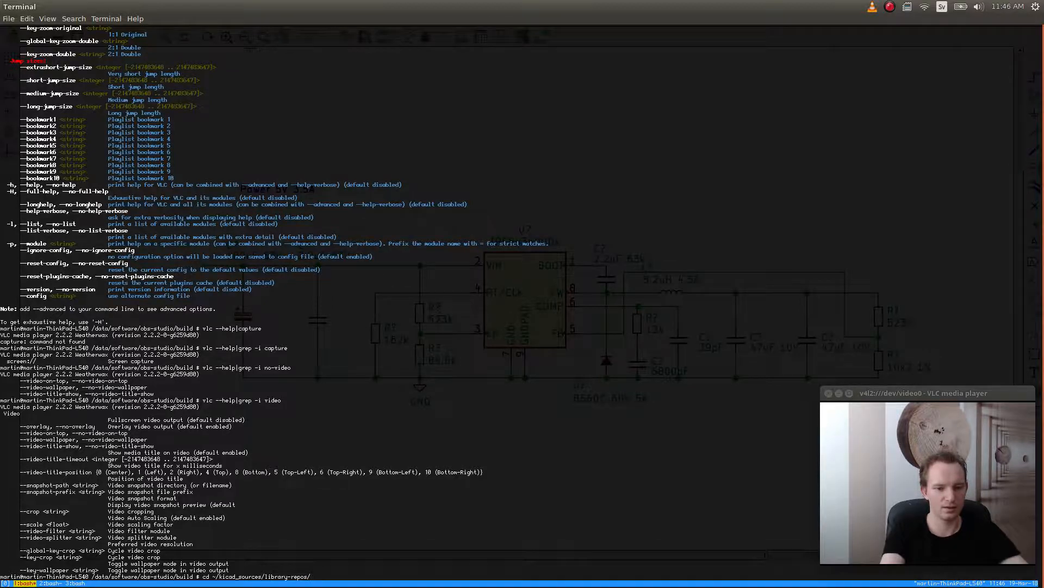
key("Tab")
key("Tab")
key("n")
key("Return")
- List the repository folder in long format and change into kicad-library/library/
type("ls -l")
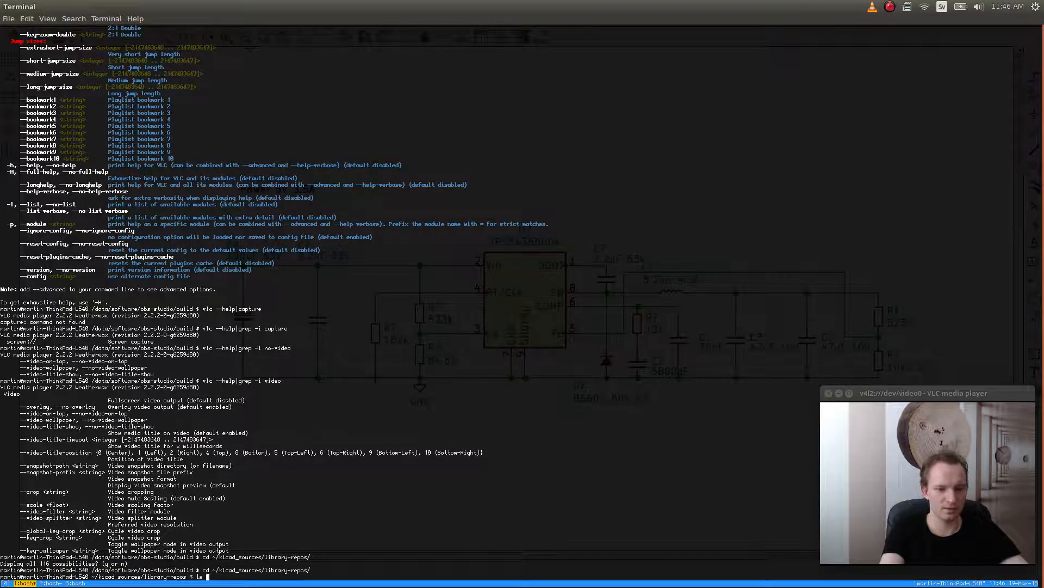
key("Return")
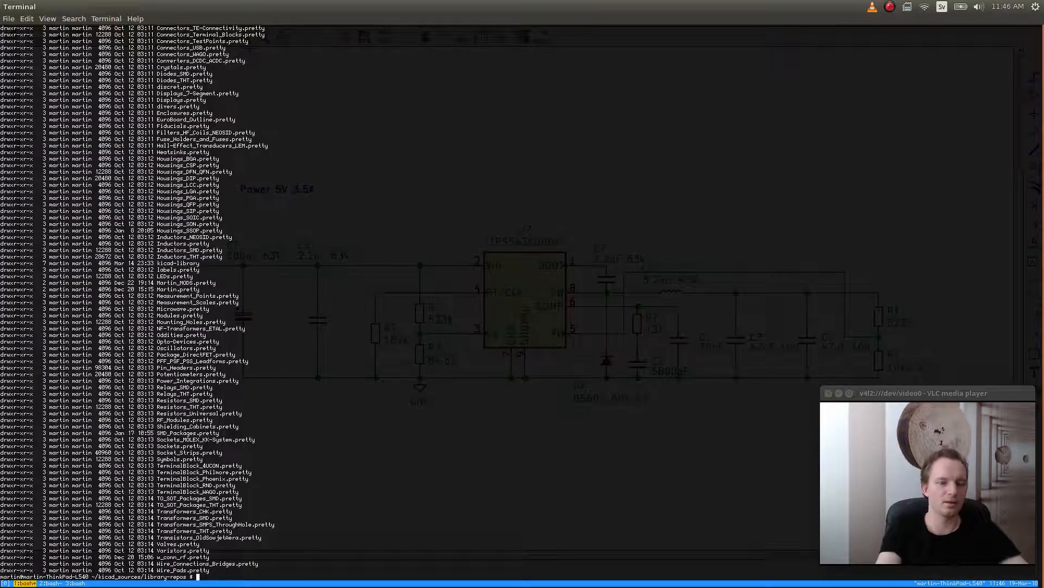
type("cd lib")
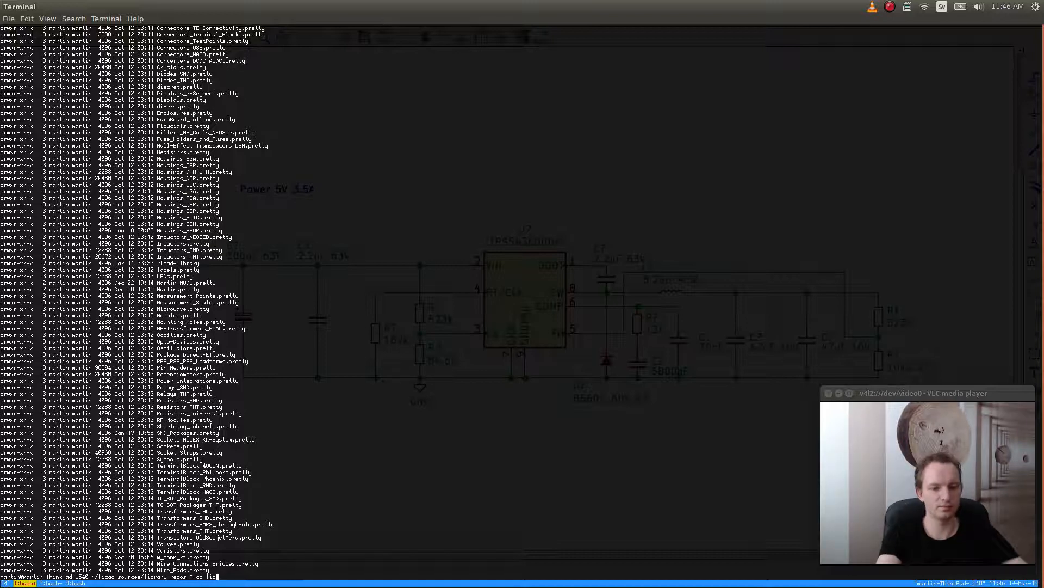
key("BackSpace")
key("BackSpace")
key("BackSpace")
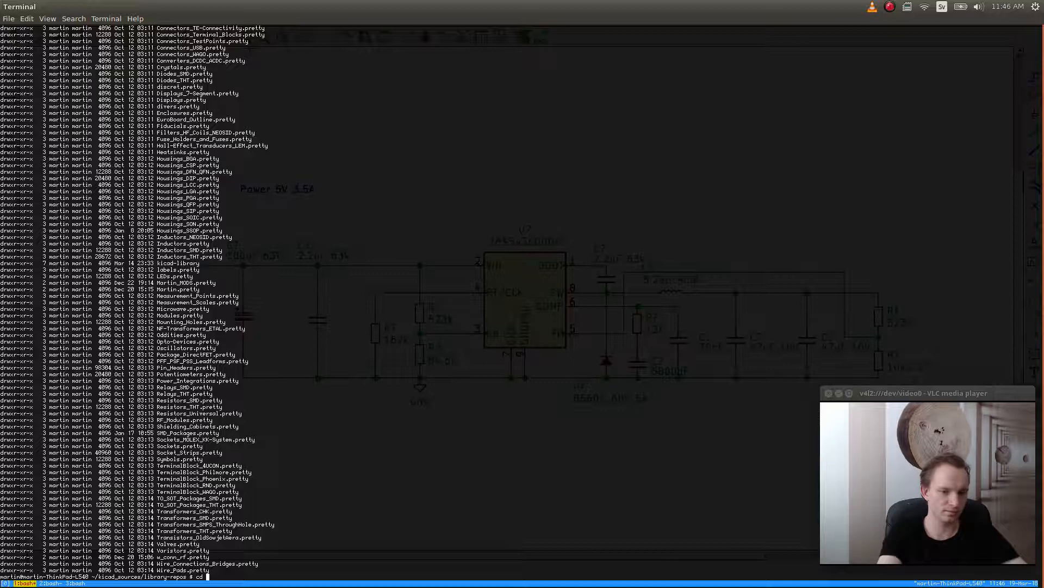
key("BackSpace")
key("BackSpace")
key("BackSpace")
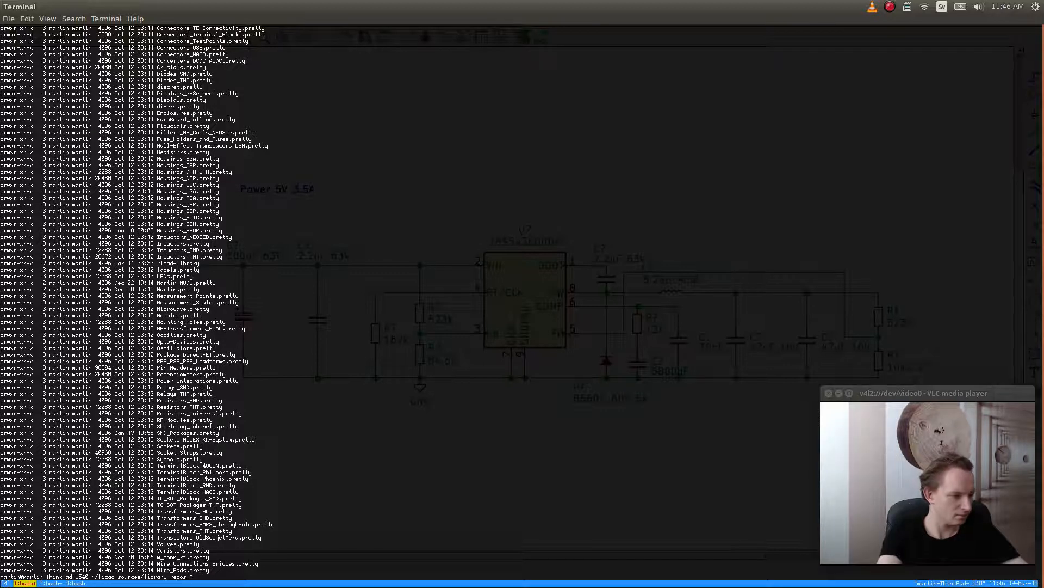
type("cd kicad-library/")
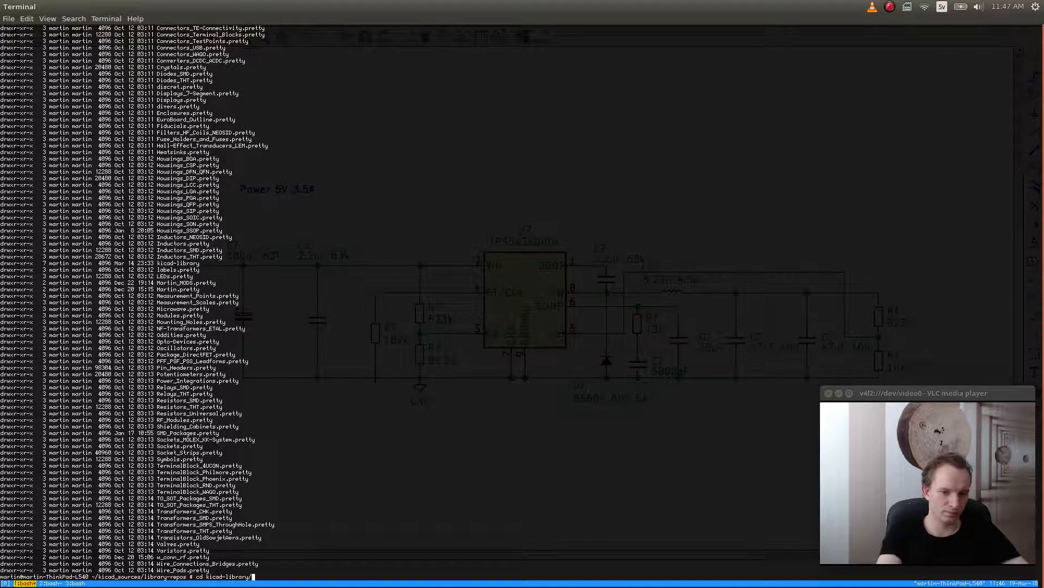
key("Return")
type("cd library/")
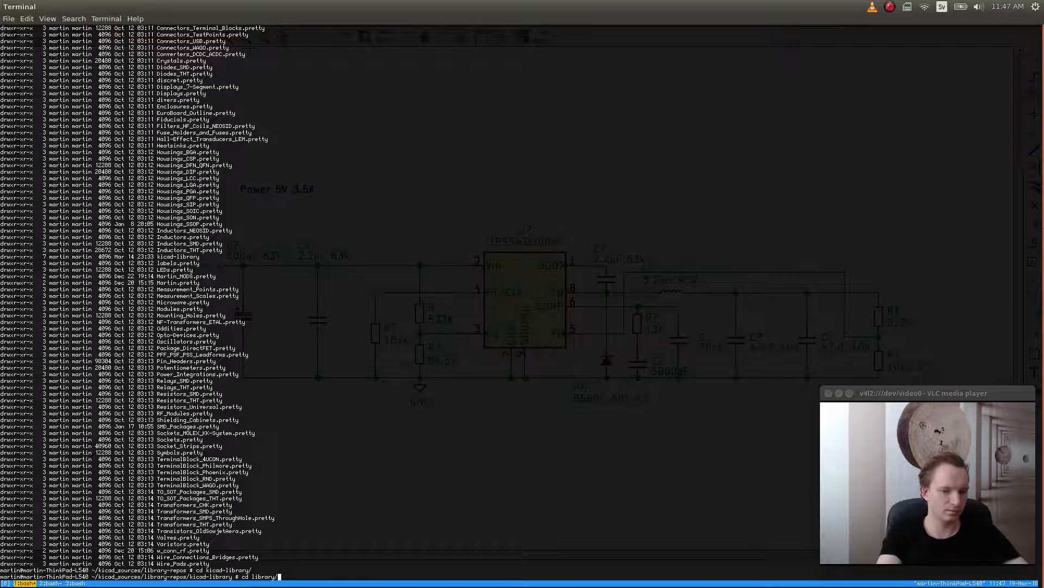
key("Return")
- Search all files in the library folder recursively for "Mounting" with grep
type("grep -R \"")
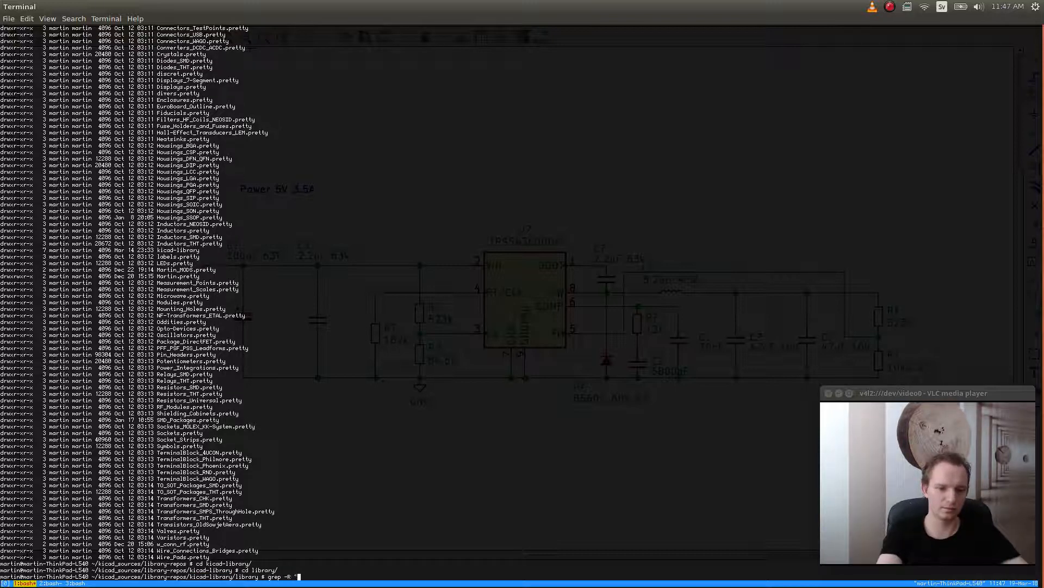
type("Mounting\"")
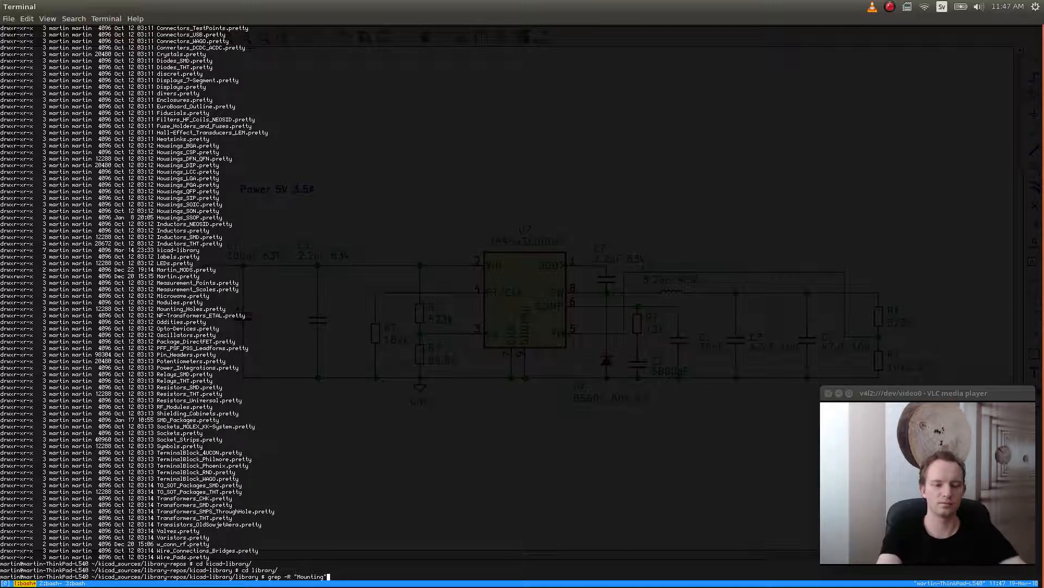
type(" .")
key("Return")
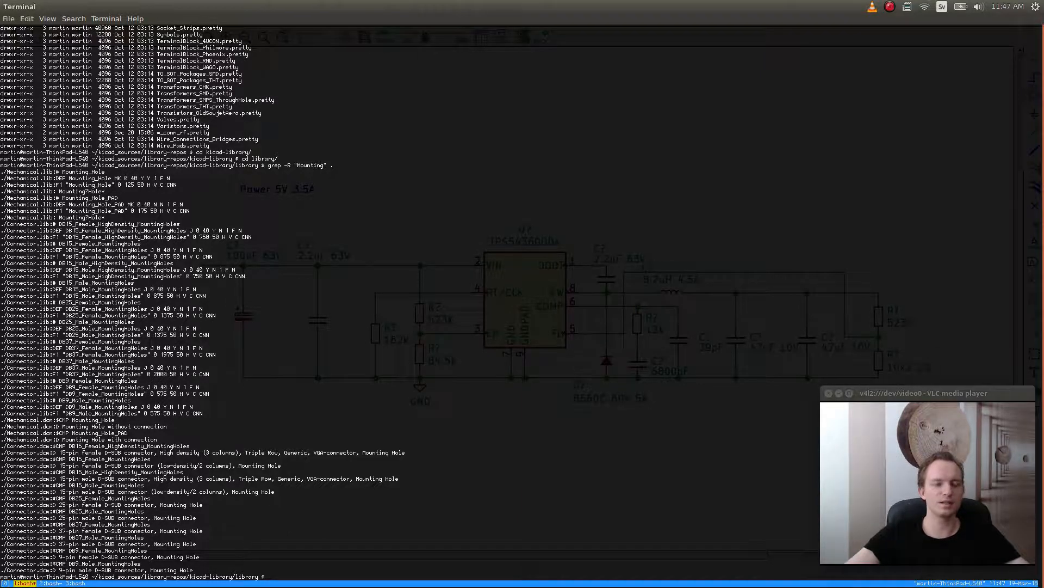
- Switch back to the KiCad schematic editor and check the mechanical entry's path in the global symbol library table
key("alt+Tab")
key("alt+Tab")
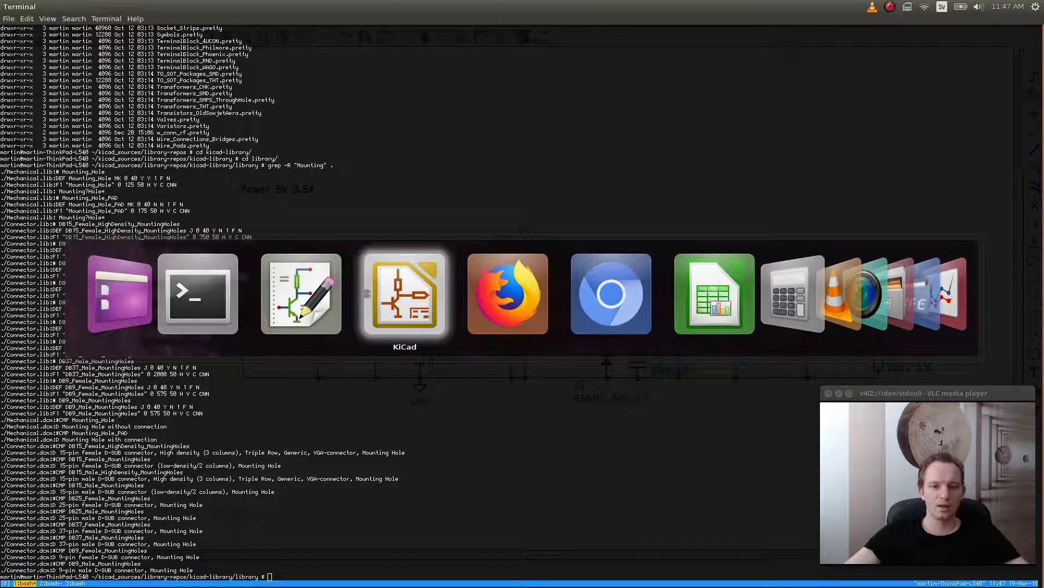
key("alt+shift+Tab")
key("alt+Tab")
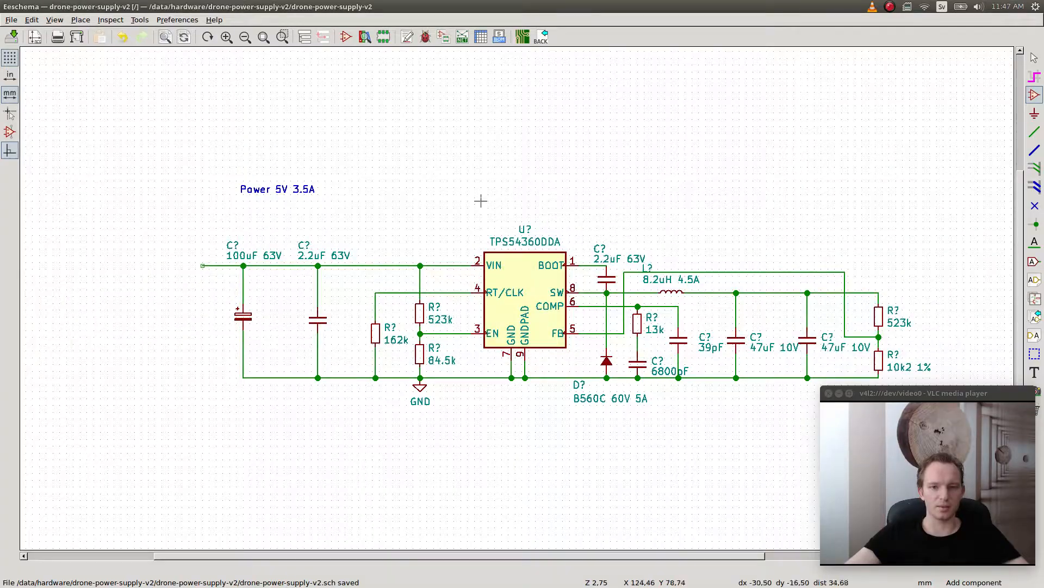
left_click(177, 19)
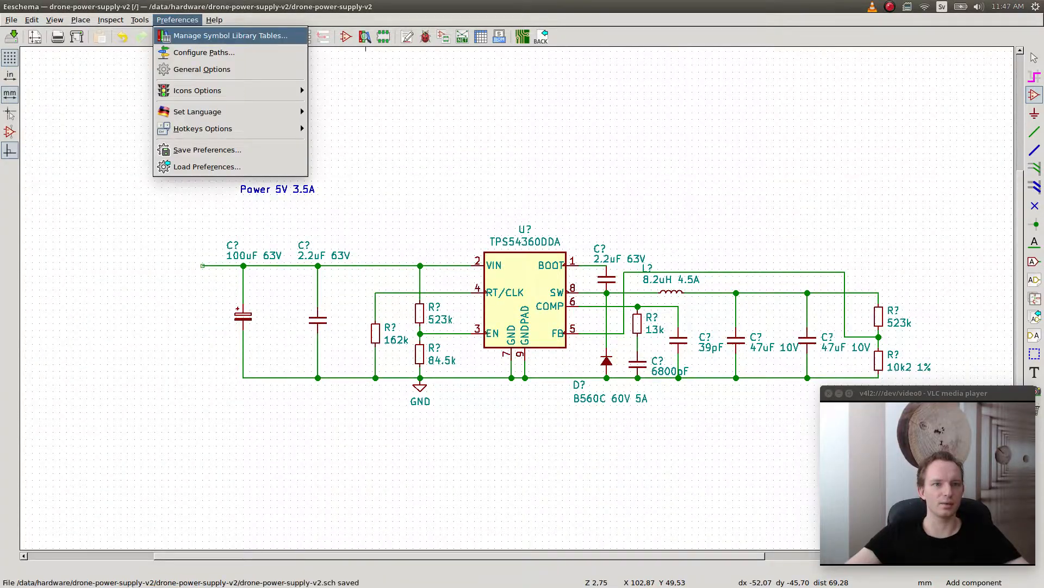
left_click(230, 36)
scroll(544, 291, "down", 12)
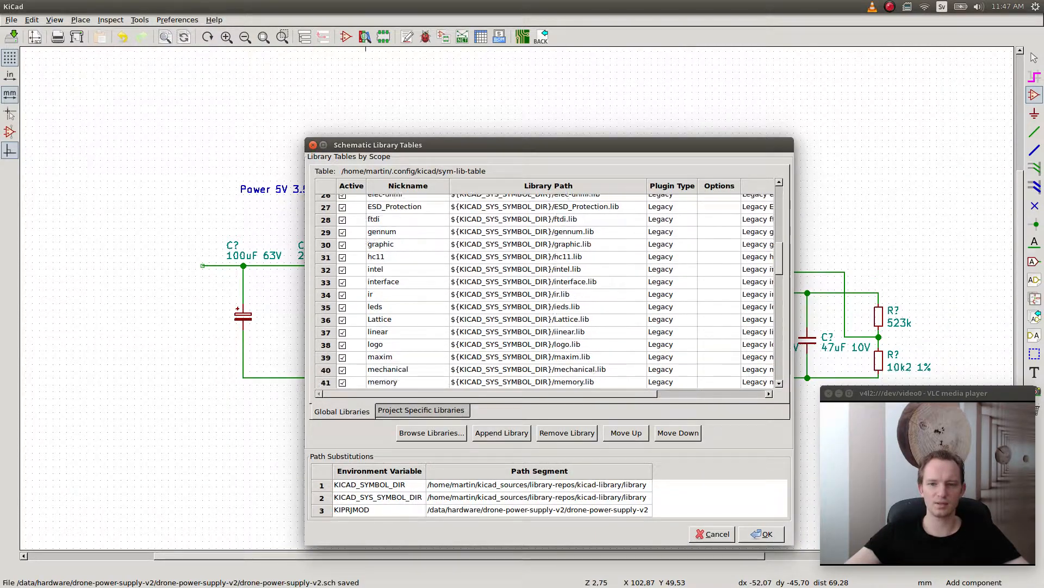
left_click(547, 223)
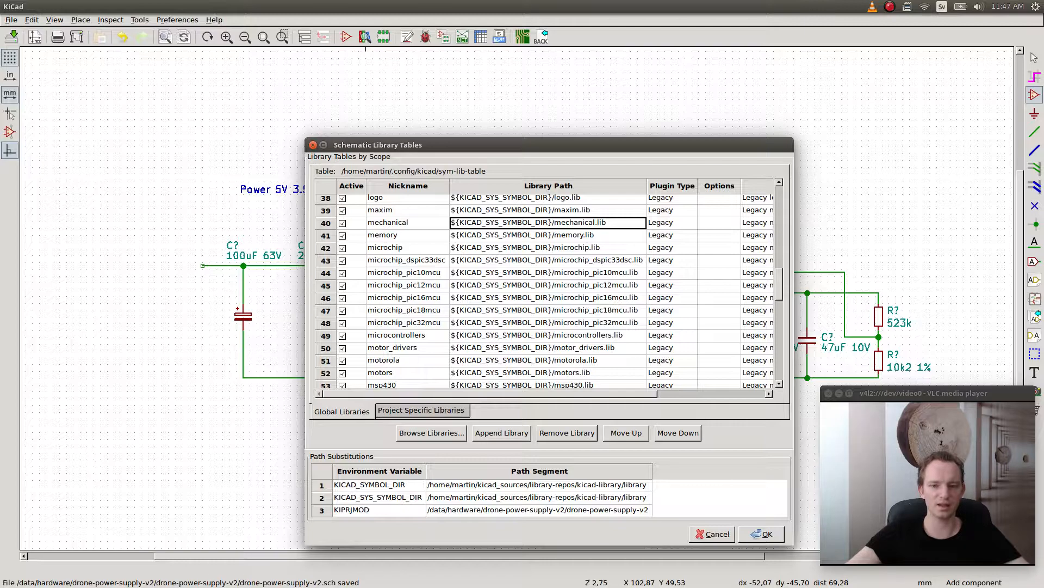
left_click(712, 534)
- Search the symbol chooser for "Mounting", look through the matches including the device library, and close it without placing anything
left_click(457, 158)
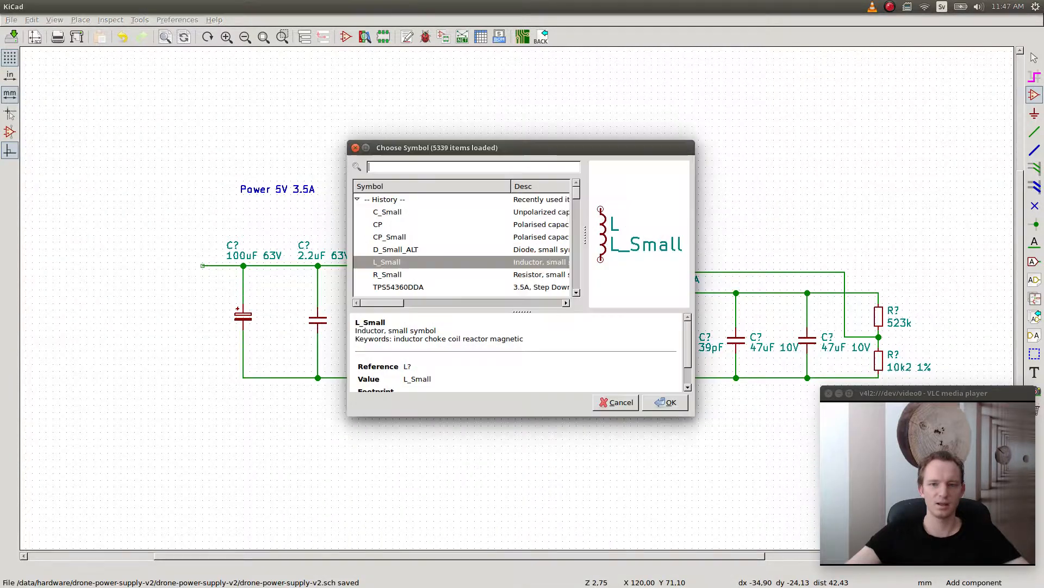
type("Moun")
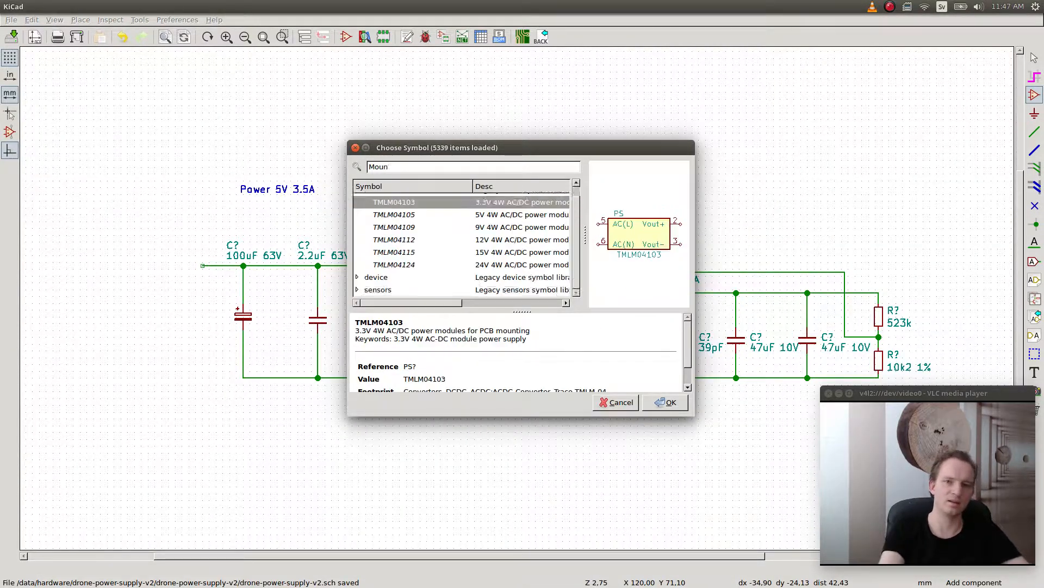
type("ting")
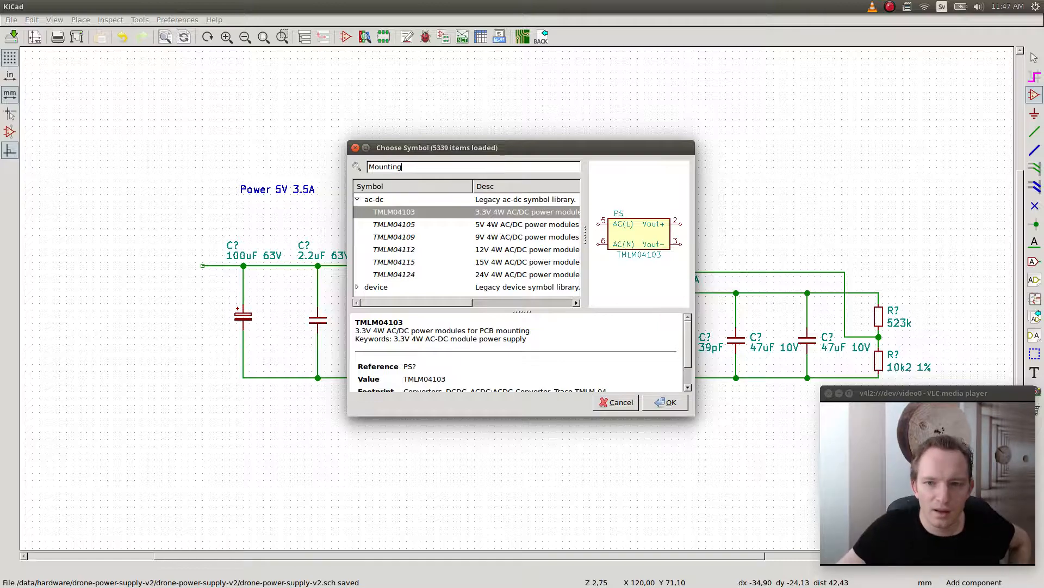
left_click(357, 287)
scroll(462, 244, "down", 6)
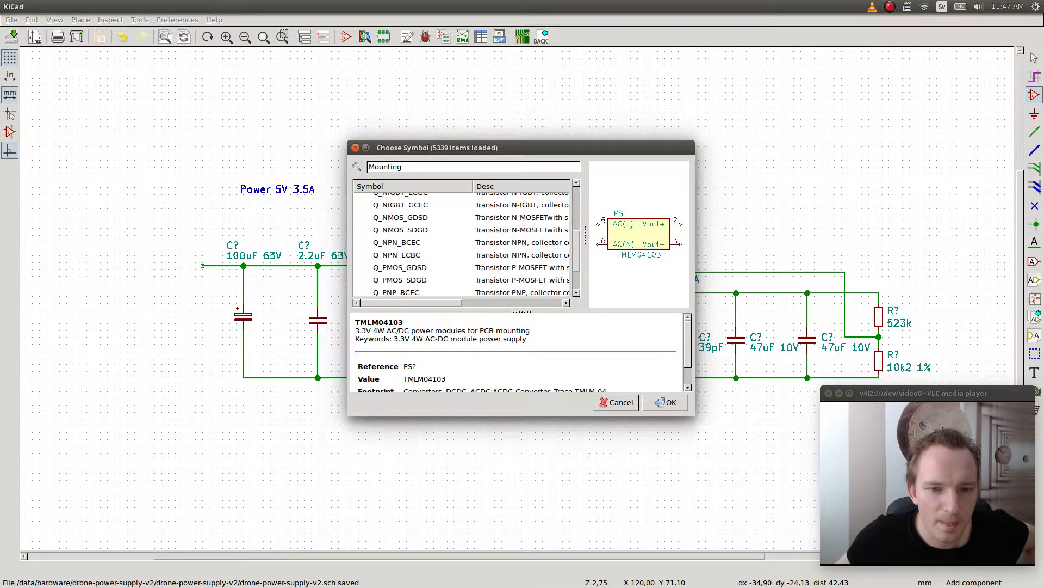
scroll(463, 243, "down", 1)
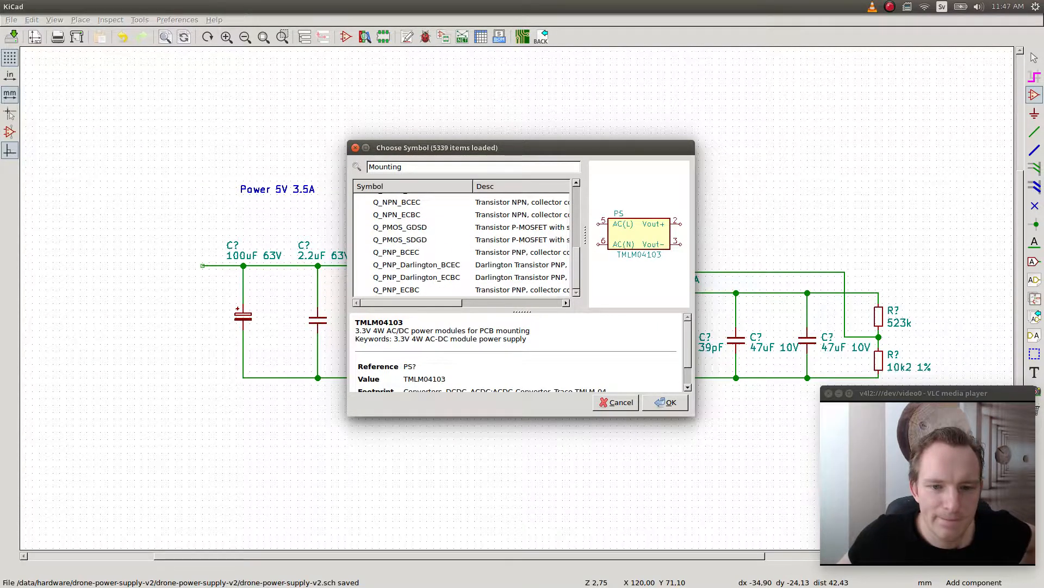
left_click(616, 402)
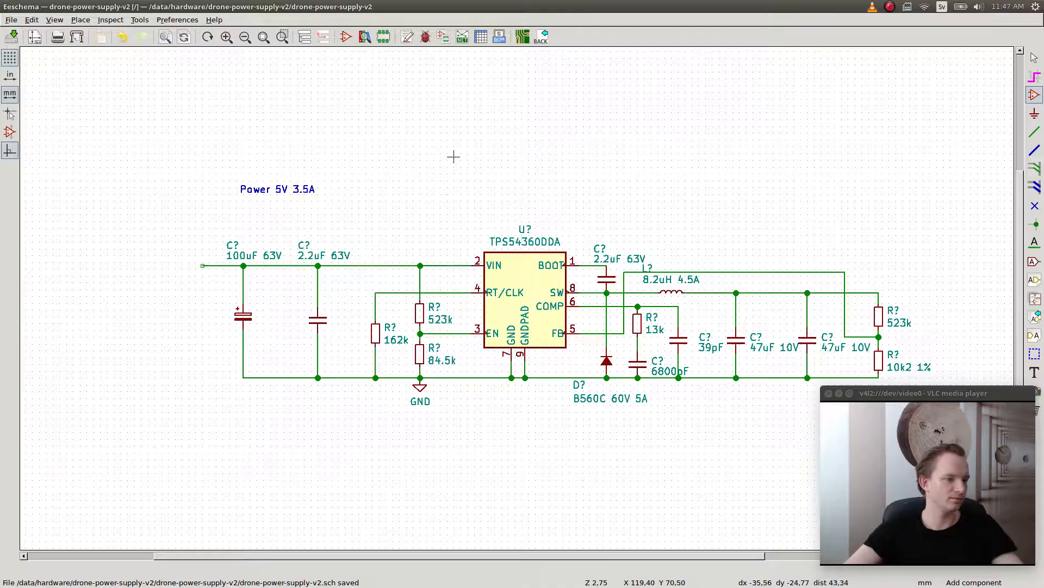
- Recheck the grep output in Terminal, then in KiCad set the global mechanical library's path to ${KICAD_SYS_SYMBOL_DIR}/Mechanical.lib
key("alt+Tab")
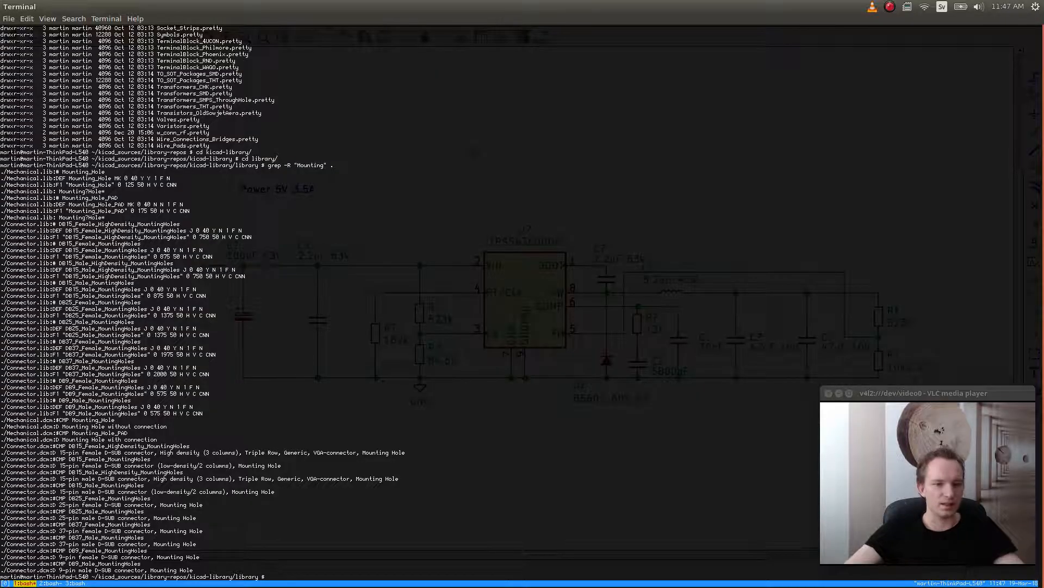
key("alt+Tab")
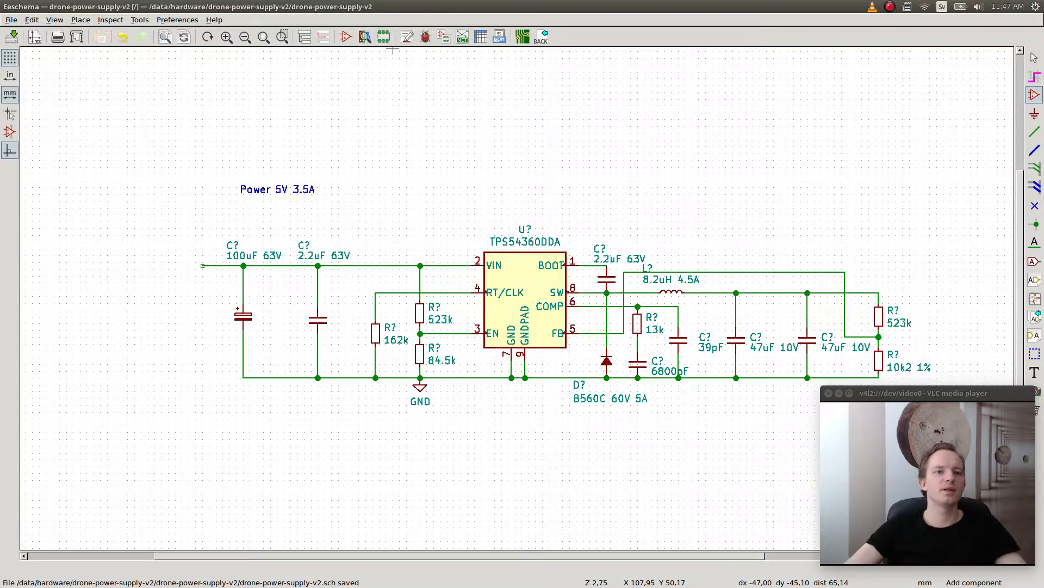
key("alt+p")
key("Return")
scroll(544, 288, "down", 6)
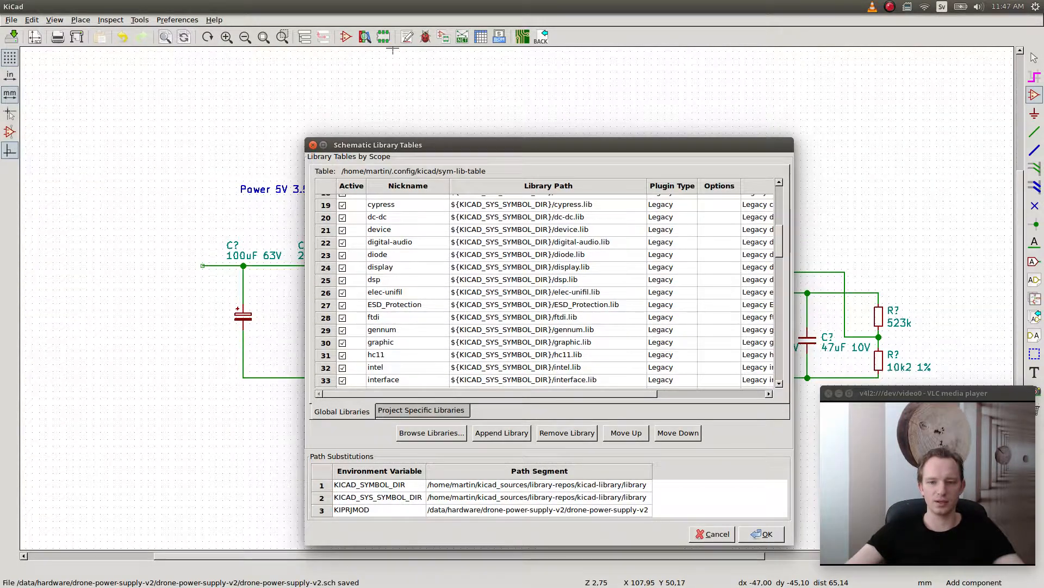
scroll(544, 288, "down", 3)
left_click(544, 344)
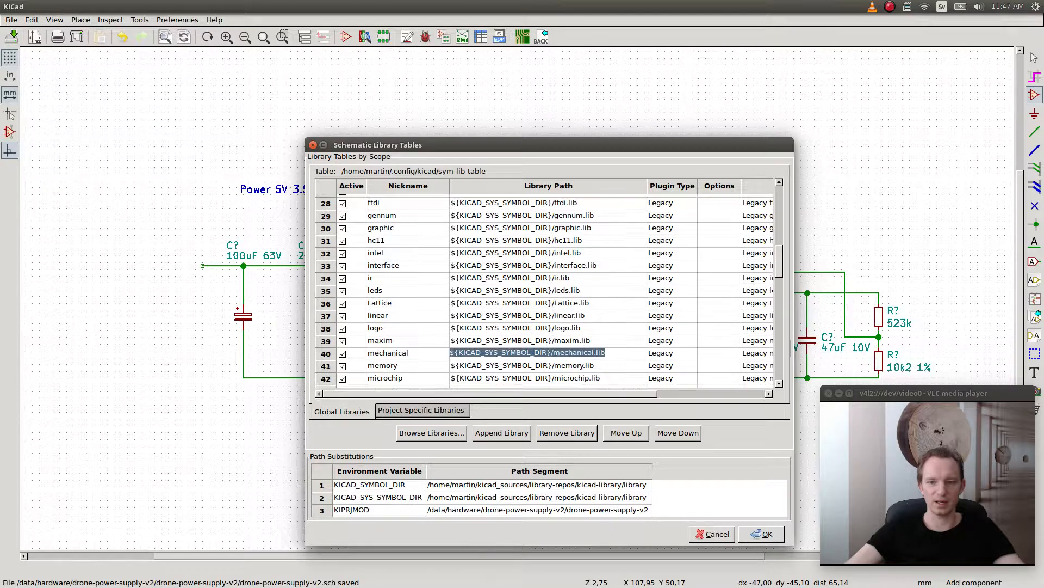
left_click(560, 352)
key("BackSpace")
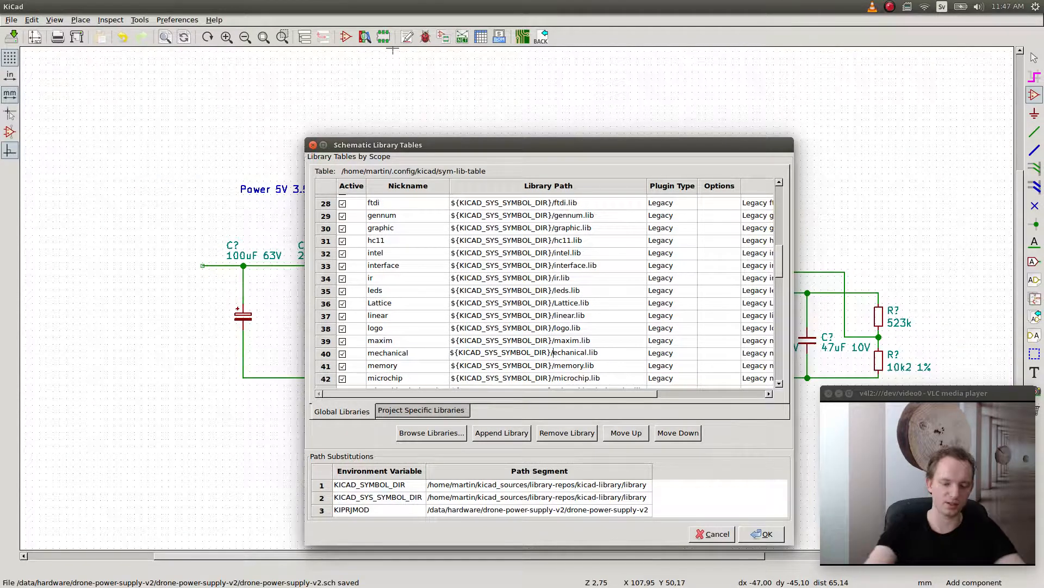
type("M")
key("Return")
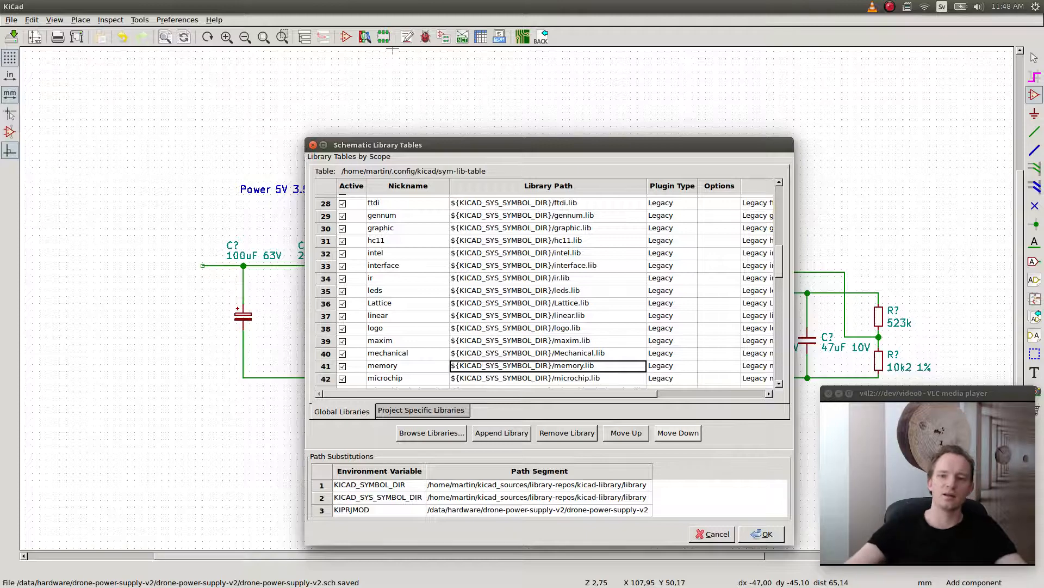
left_click(762, 534)
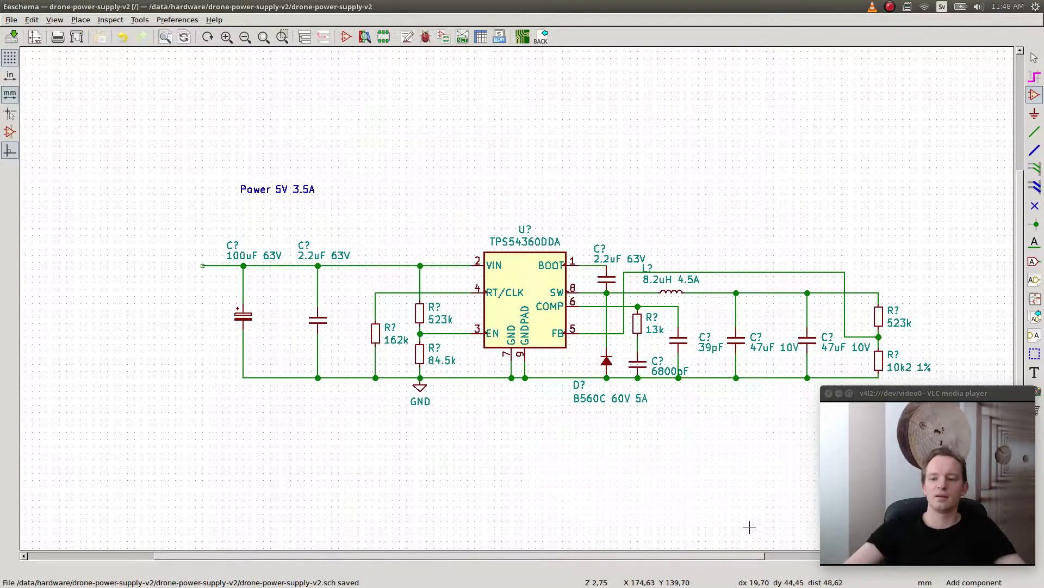
- Place a Mounting_Hole_PAD symbol from the mechanical library in the empty area above the regulator's output side
left_click(490, 180)
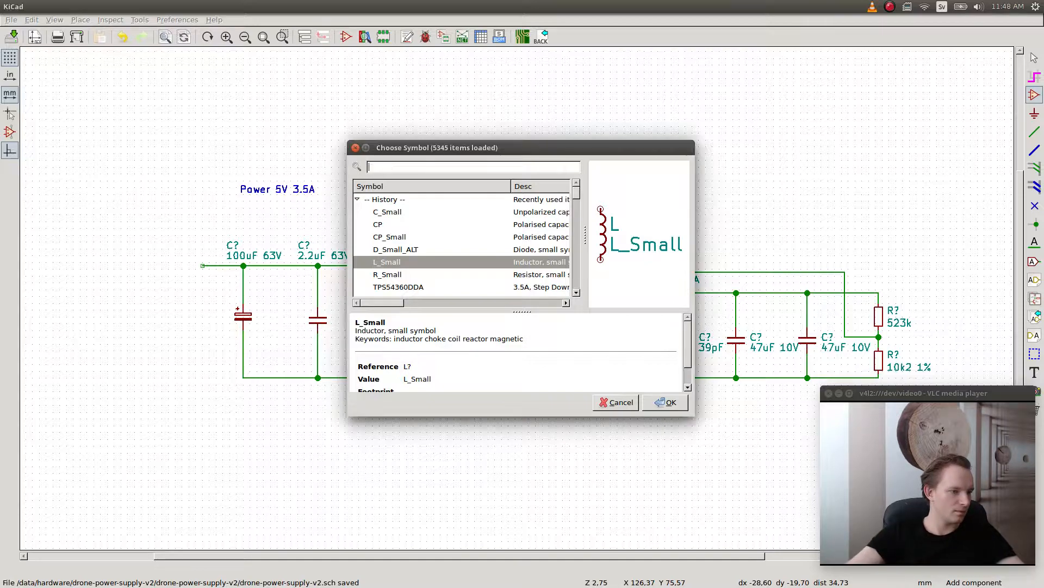
type("Moun")
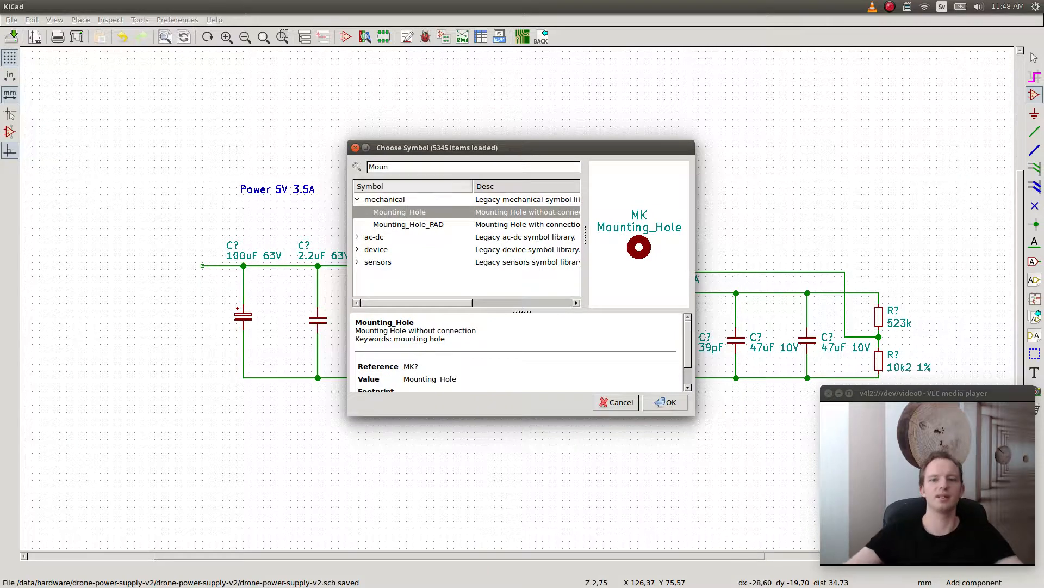
left_click(409, 225)
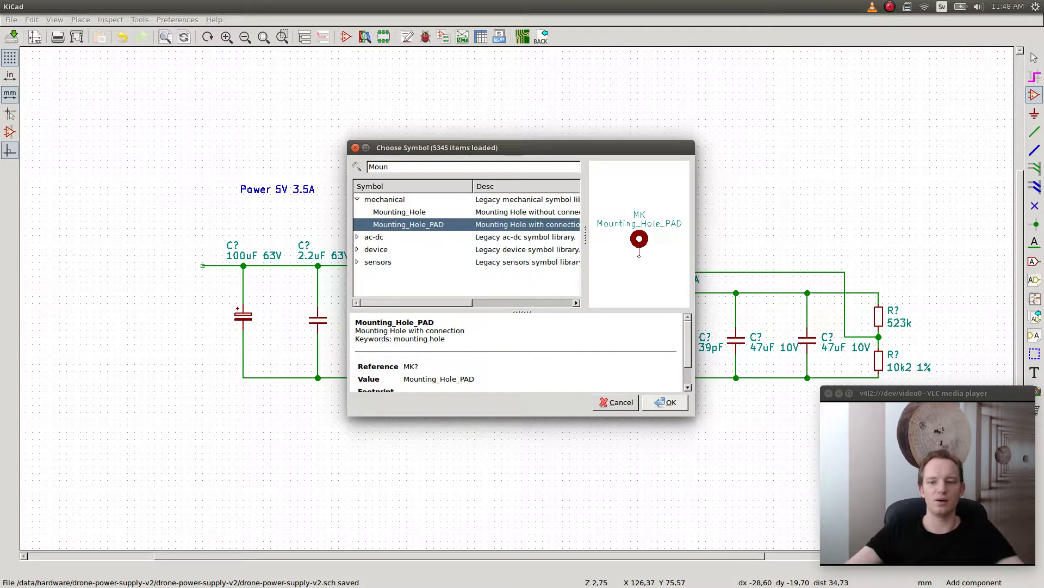
left_click(665, 402)
left_click(736, 189)
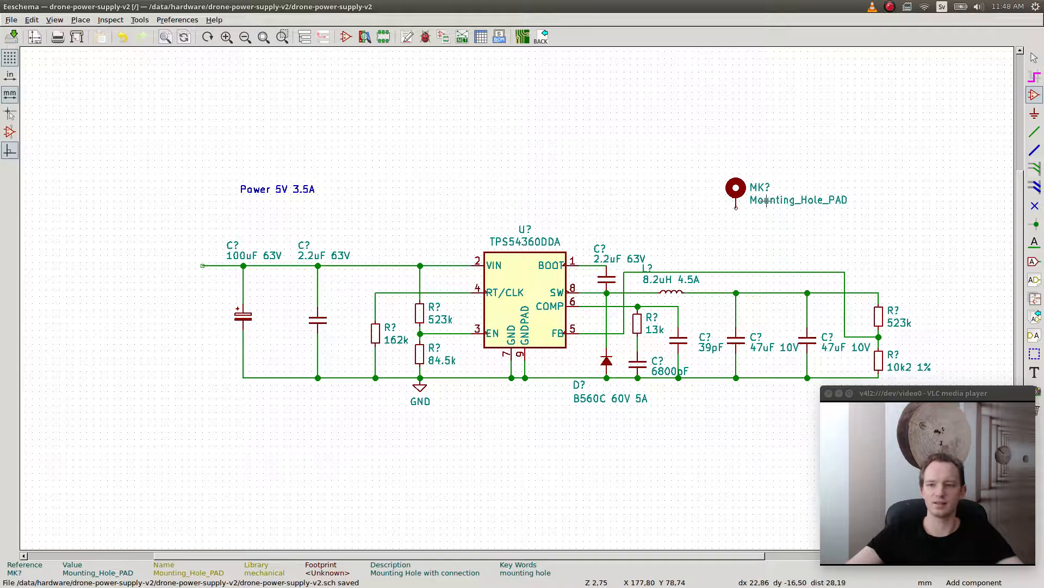
- Set the value of the placed mounting hole symbol to MK
key("v")
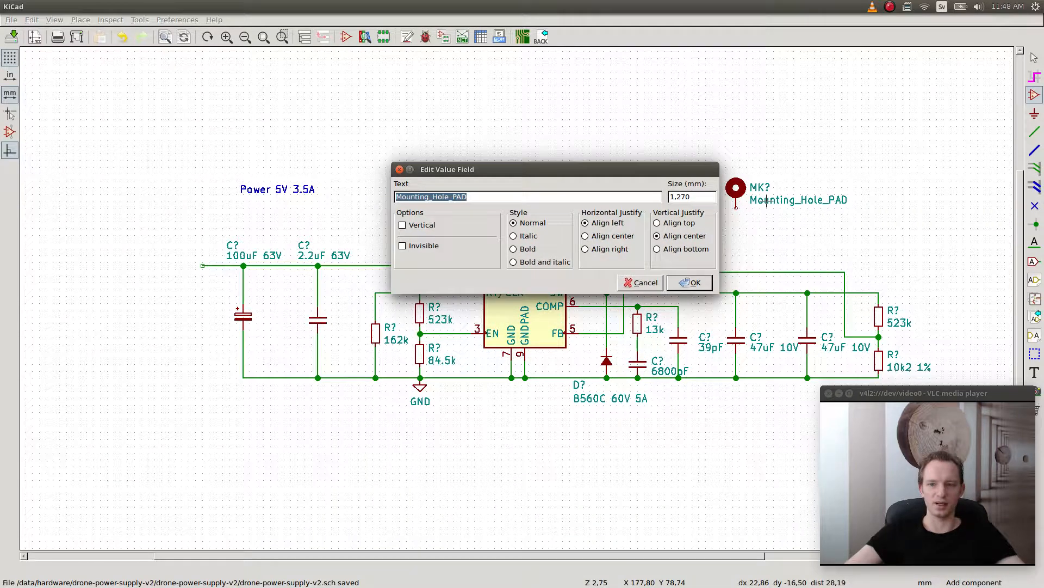
key("End")
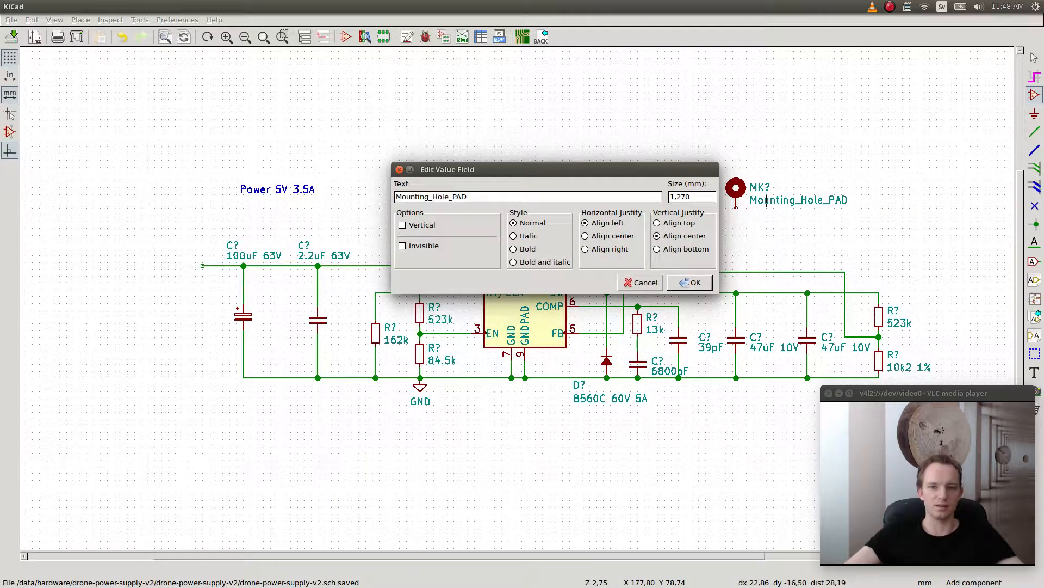
key("ctrl+a")
type("MK")
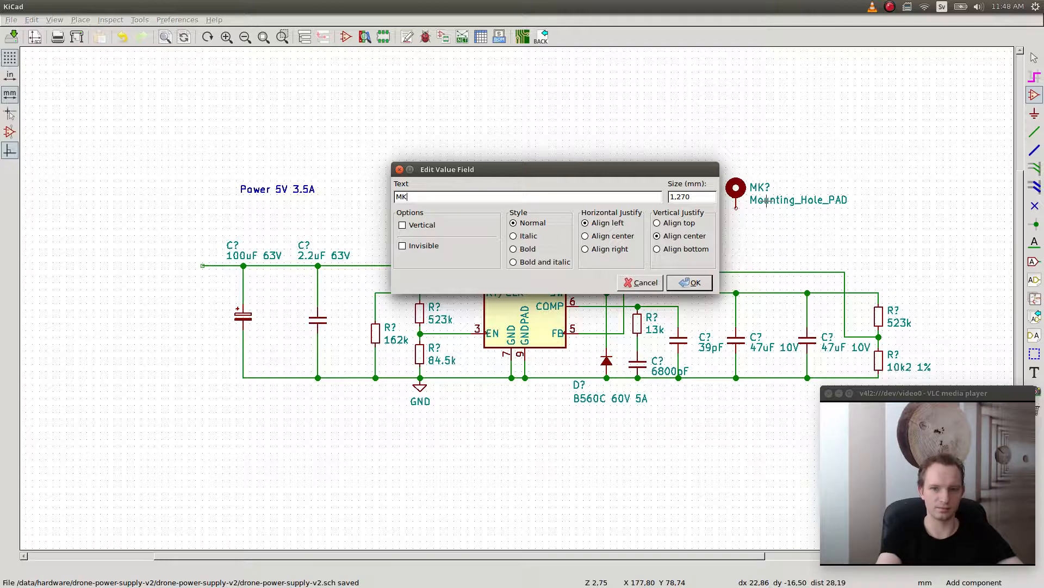
key("Return")
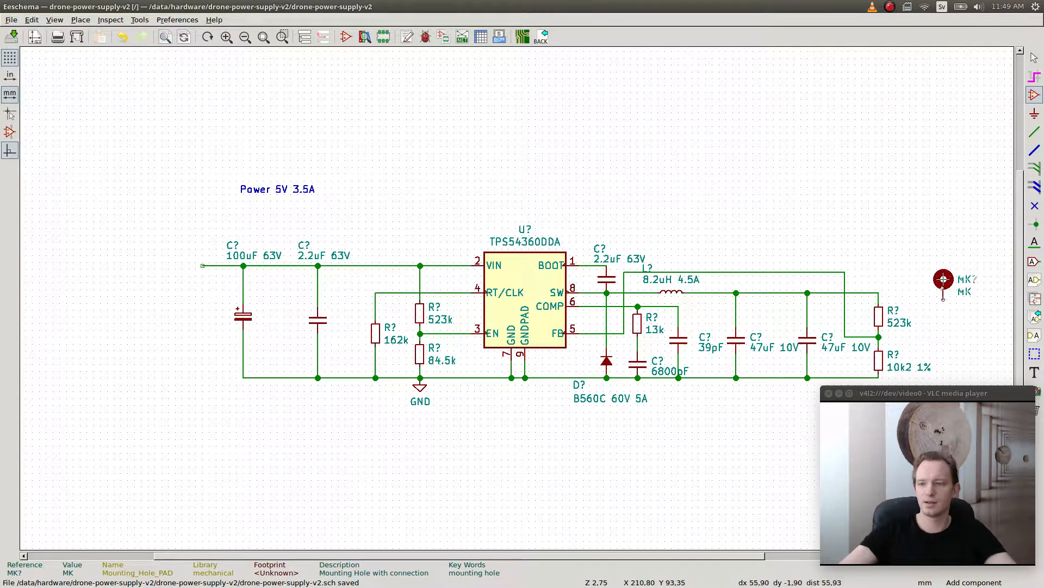
- Move the mounting hole symbol beside the output feedback divider and rotate it so its pin faces the circuit
key("r")
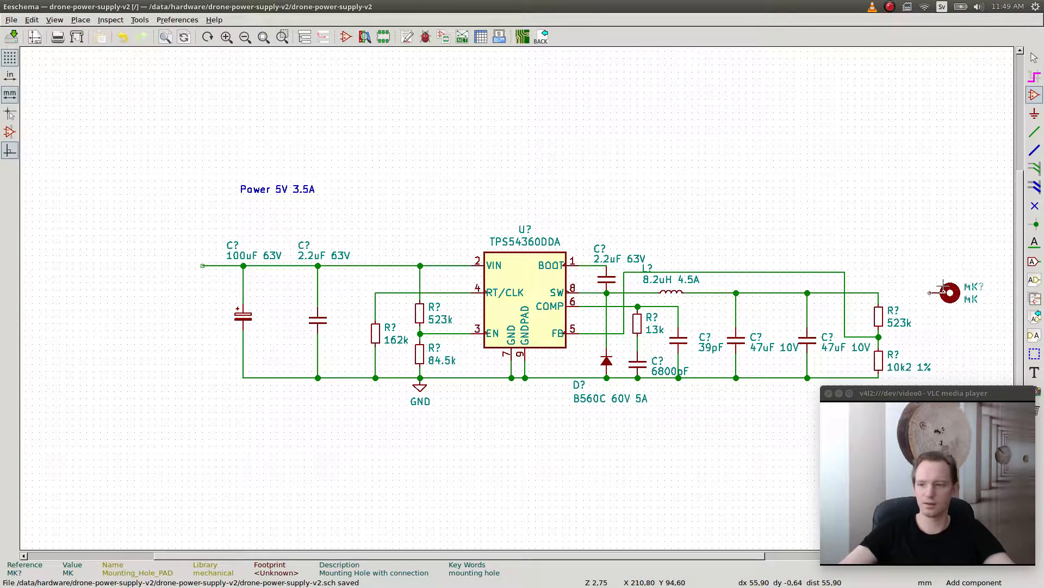
left_click(964, 296)
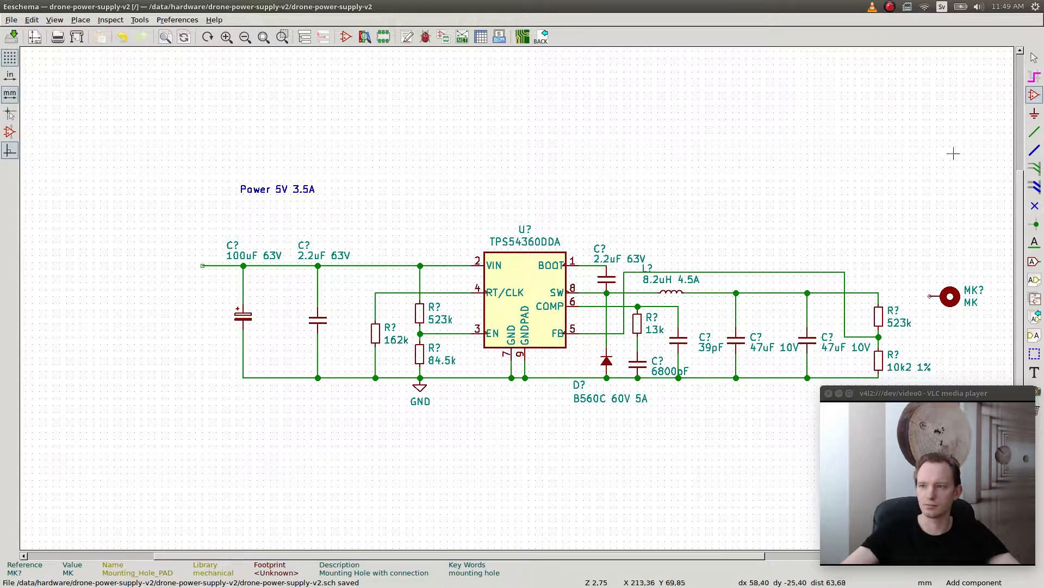
left_click(872, 184)
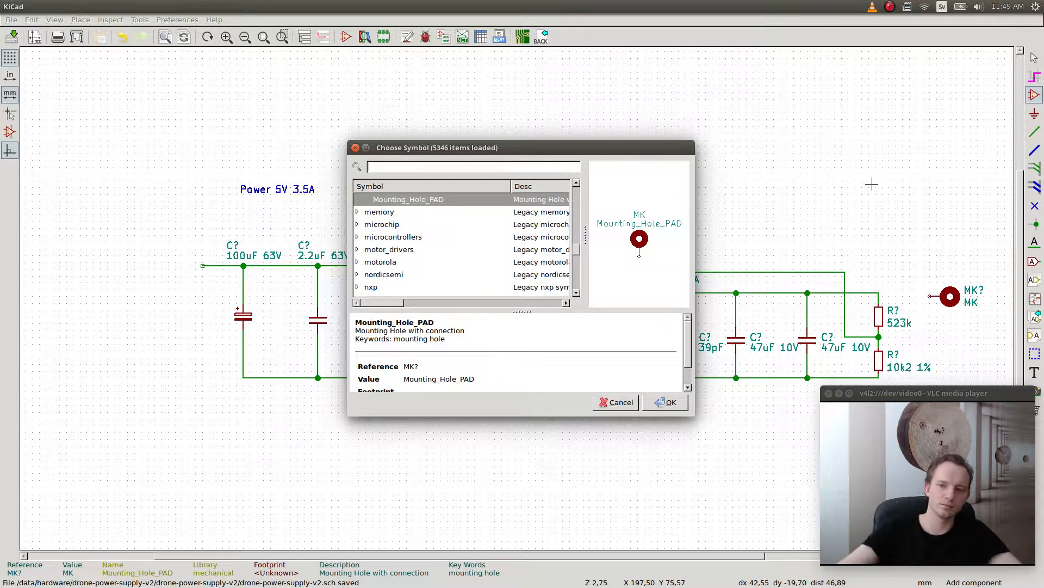
key("Escape")
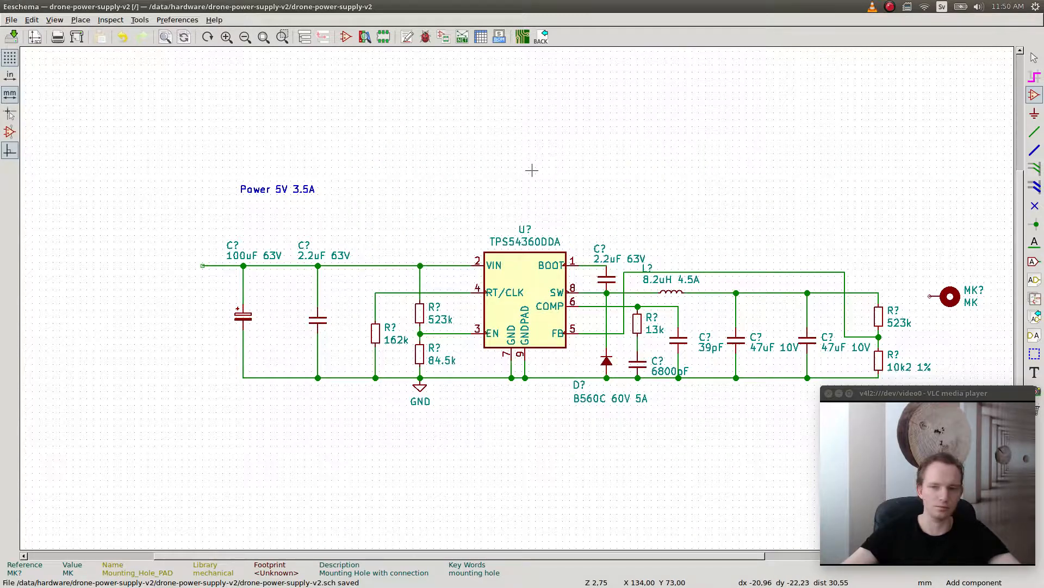
- Switch to Terminal and search the library folder recursively for "Pad" with grep
key("alt+Tab")
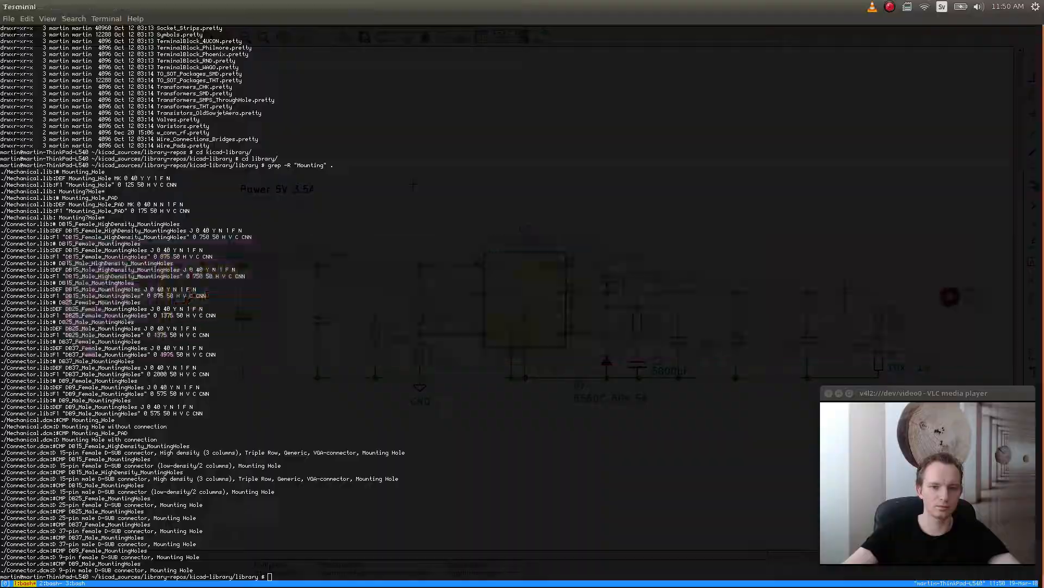
key("Up")
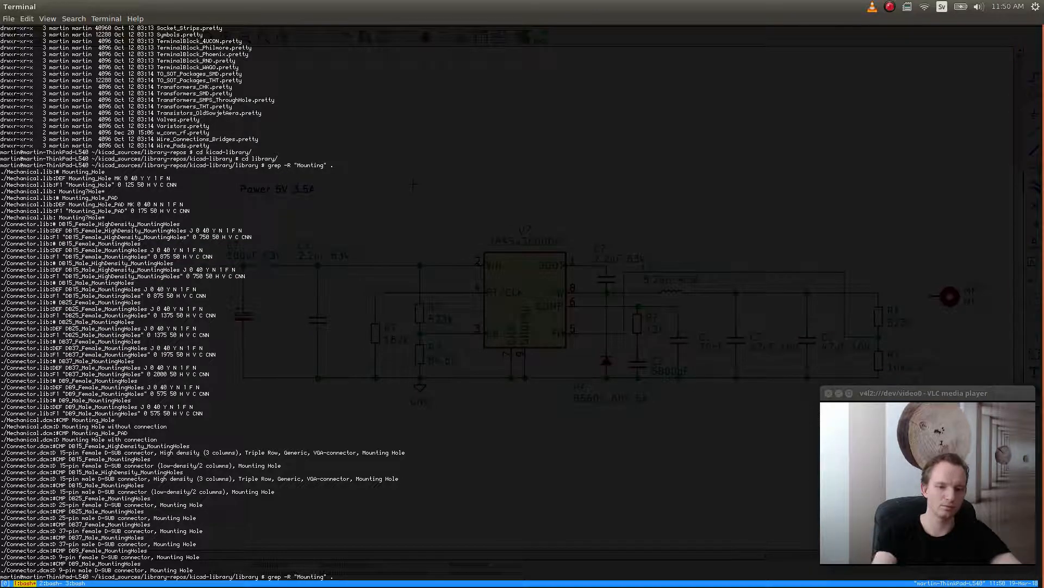
key("Left")
key("Left")
key("BackSpace")
key("BackSpace")
key("BackSpace")
key("BackSpace")
key("BackSpace")
key("BackSpace")
key("BackSpace")
key("BackSpace")
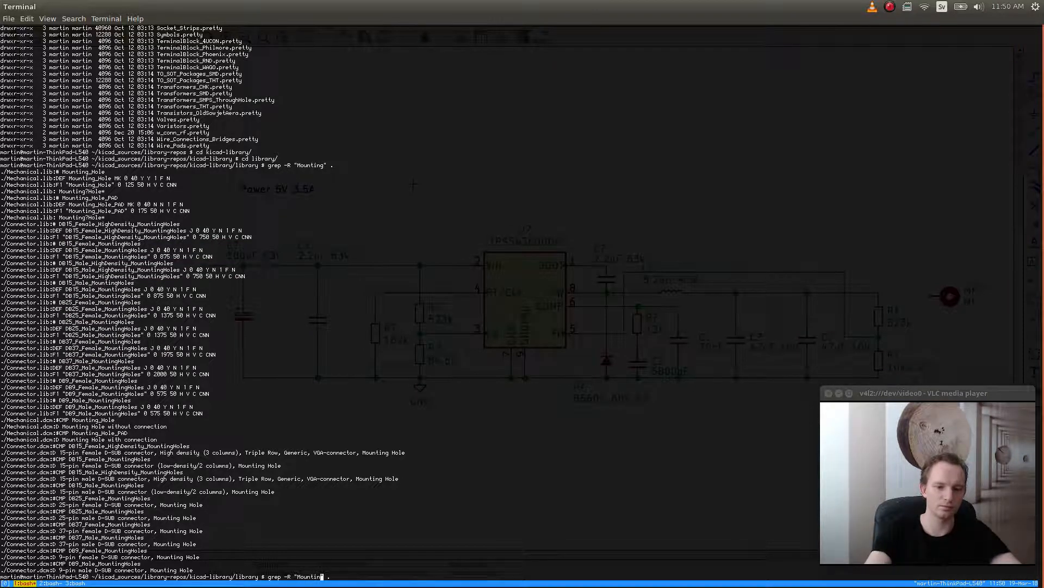
type("Pad")
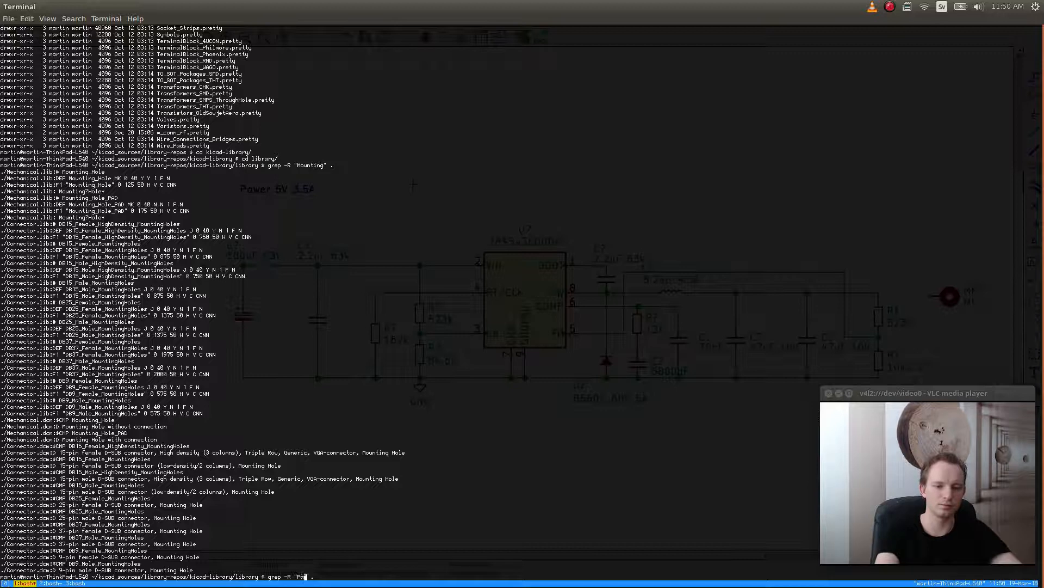
key("Return")
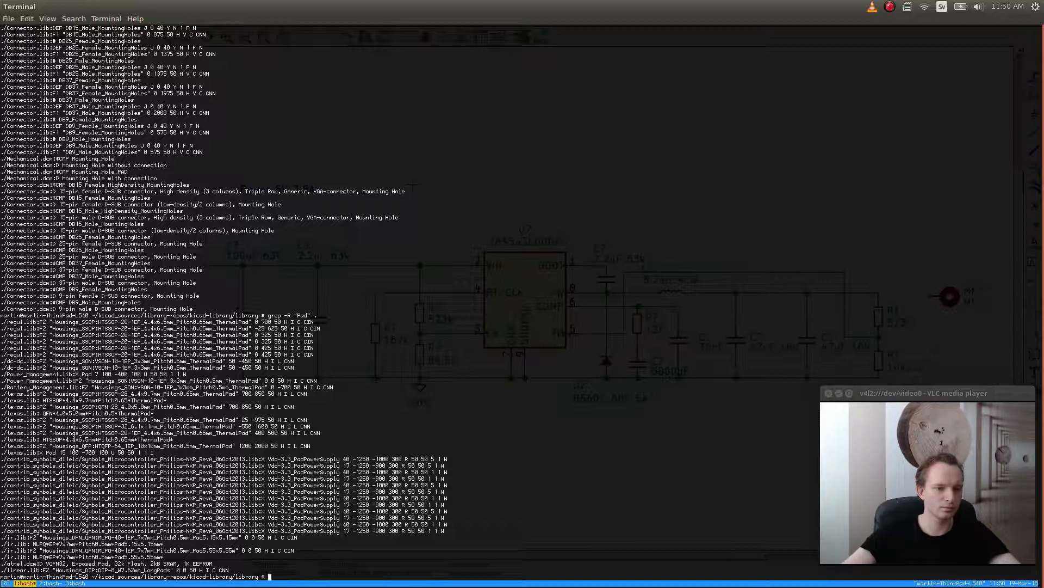
- Return to the KiCad schematic editor and search the symbol chooser for "Pin", "Header" and "1x1", closing it without placing anything
key("alt+Tab")
key("alt+Tab")
key("alt+Tab")
key("alt+shift+Tab")
key("alt+shift+Tab")
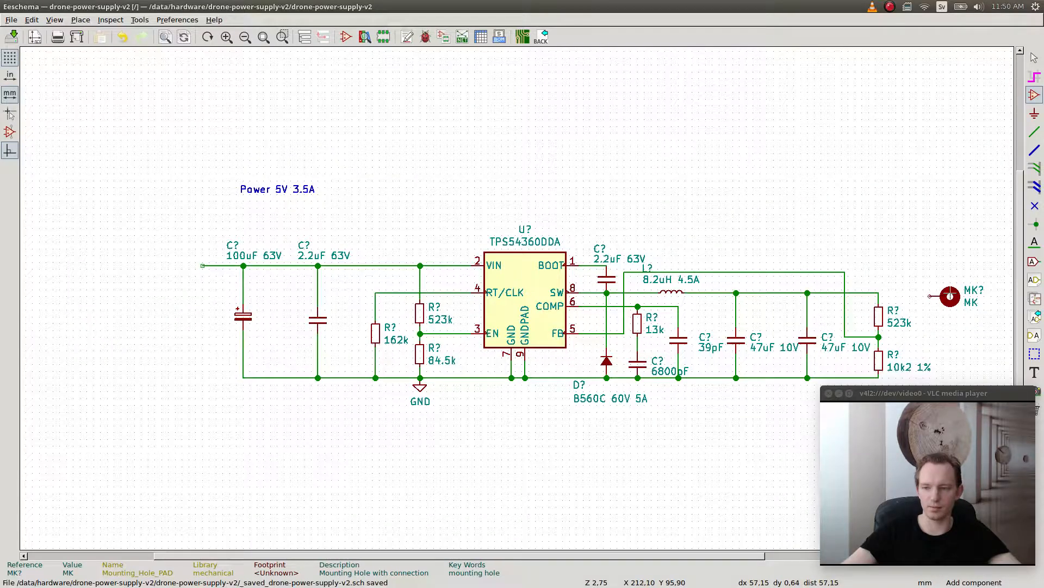
left_click(951, 296)
left_click(978, 211)
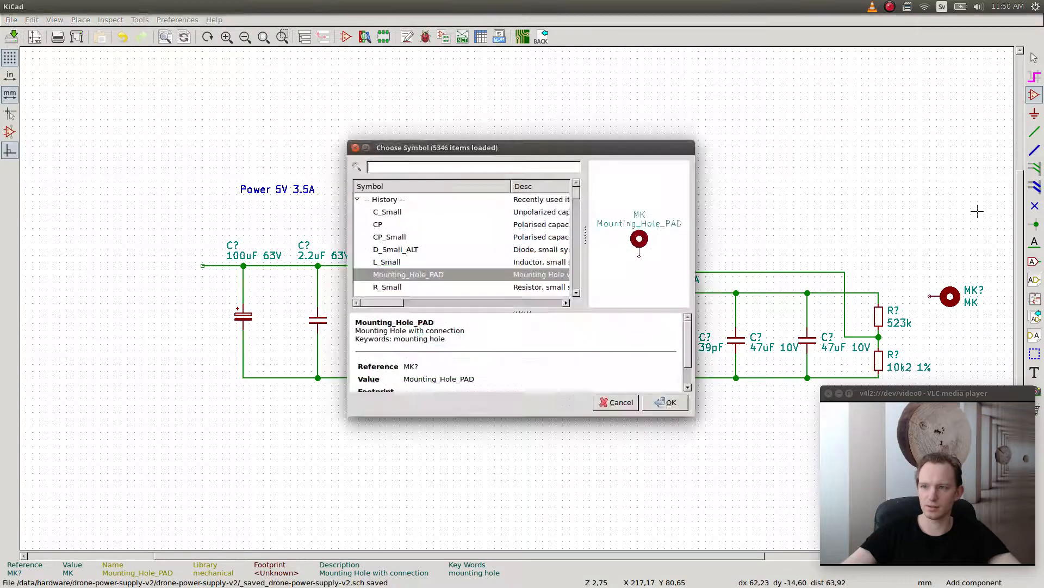
type("Pin")
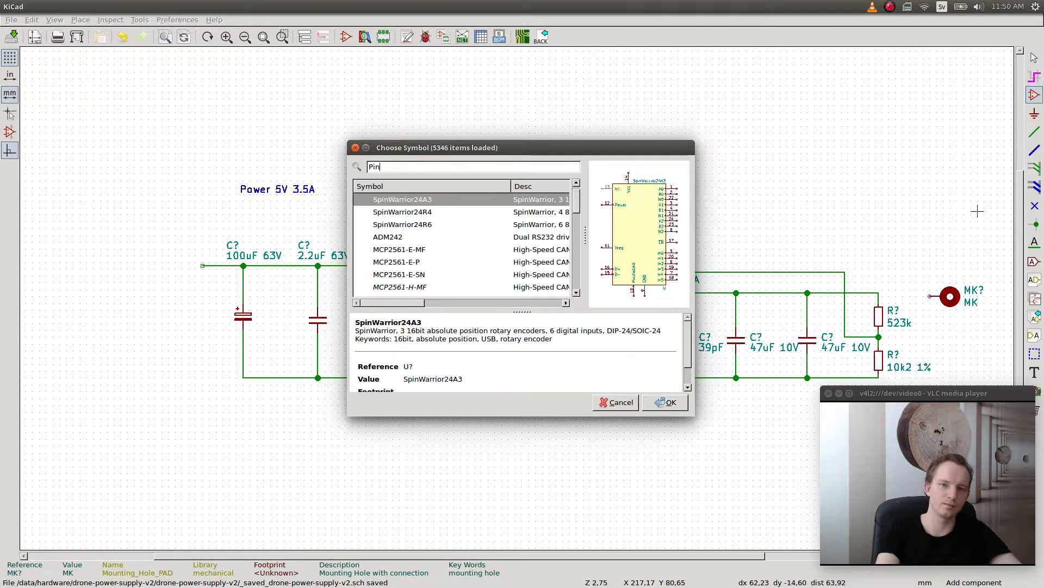
key("BackSpace")
key("BackSpace")
key("BackSpace")
type("Header")
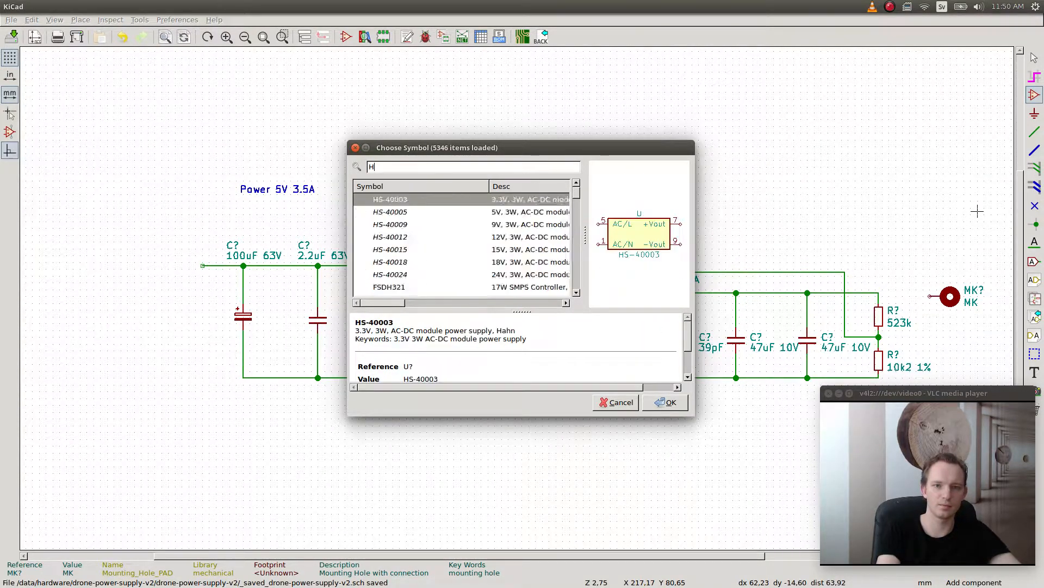
key("BackSpace")
key("BackSpace")
key("BackSpace")
key("BackSpace")
key("BackSpace")
key("BackSpace")
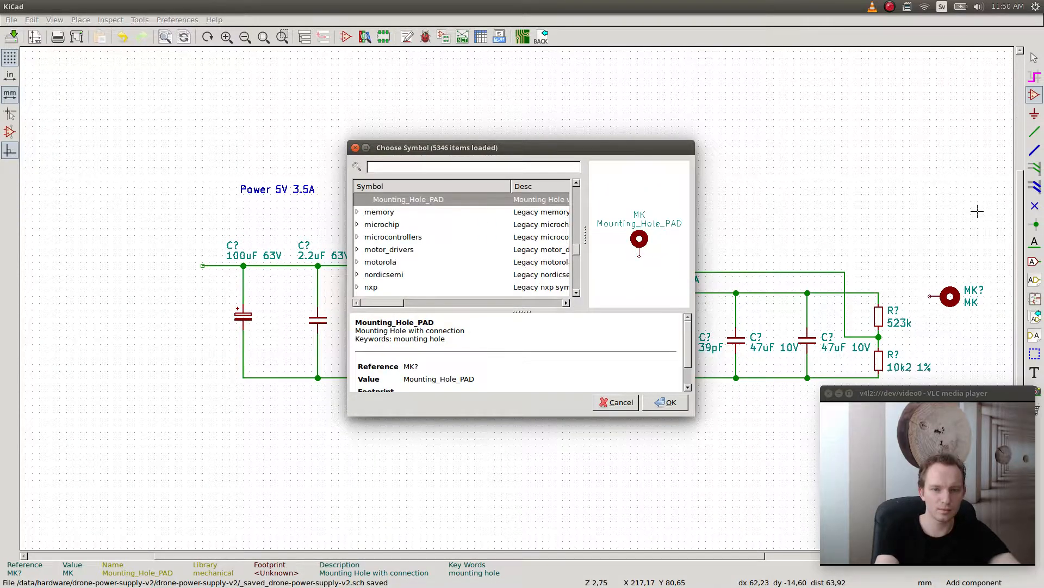
type("1x1")
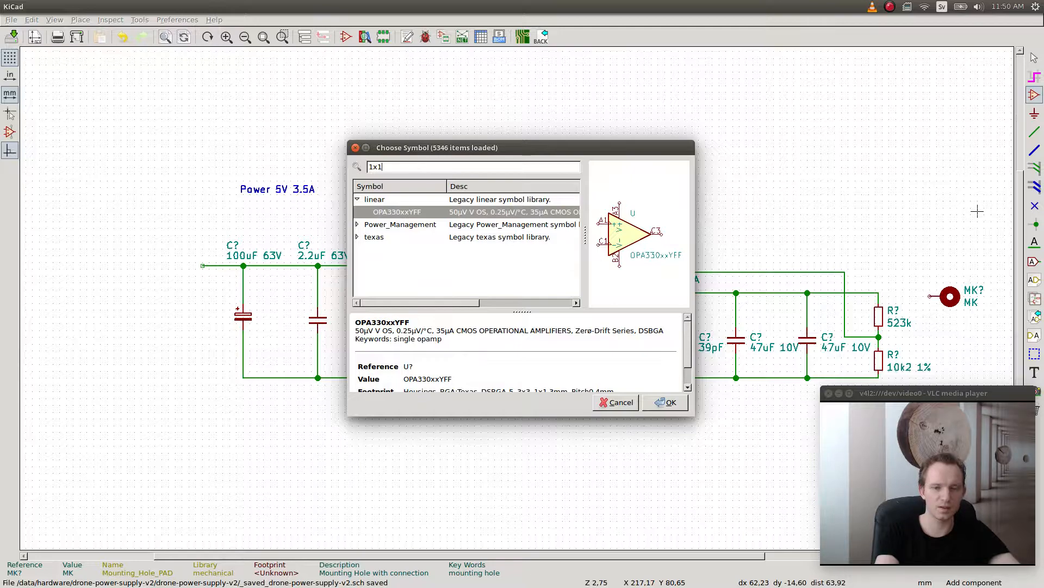
key("Escape")
- Switch to Terminal and search the library folder recursively for "Pin" with grep
key("alt+Tab")
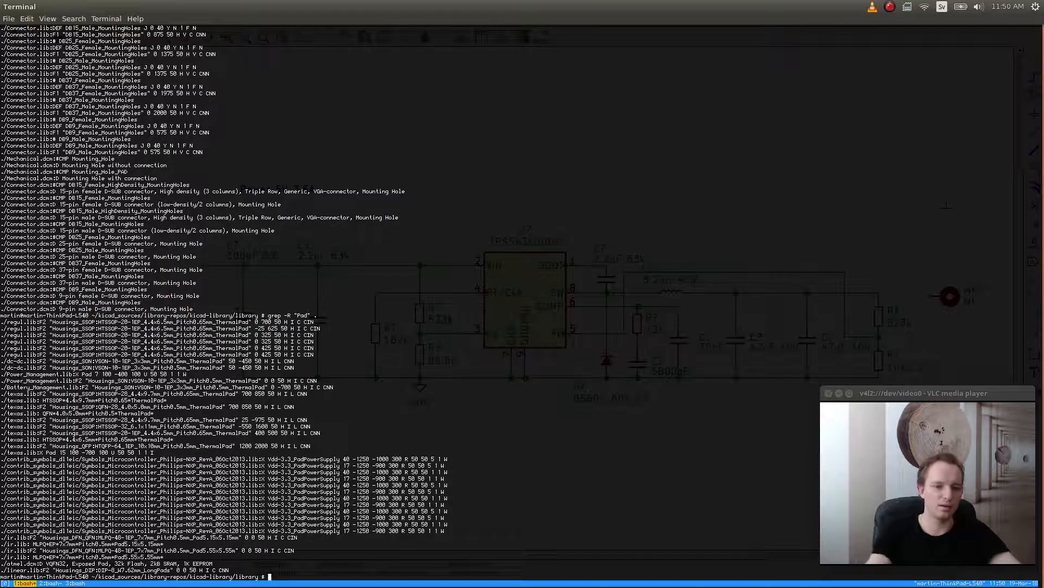
key("Up")
key("Left")
key("Left")
key("Left")
key("BackSpace")
key("BackSpace")
key("BackSpace")
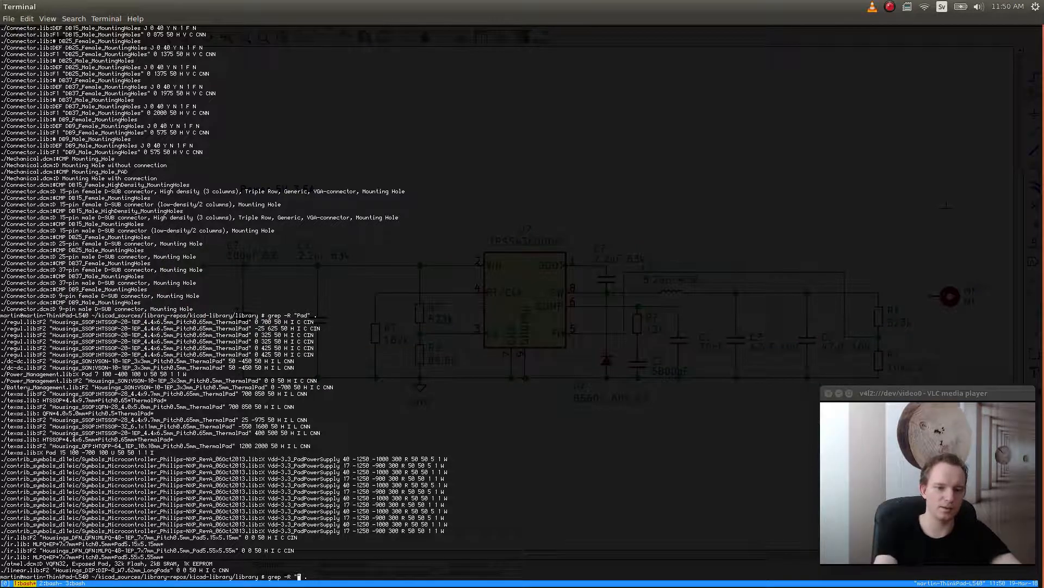
type("Pin")
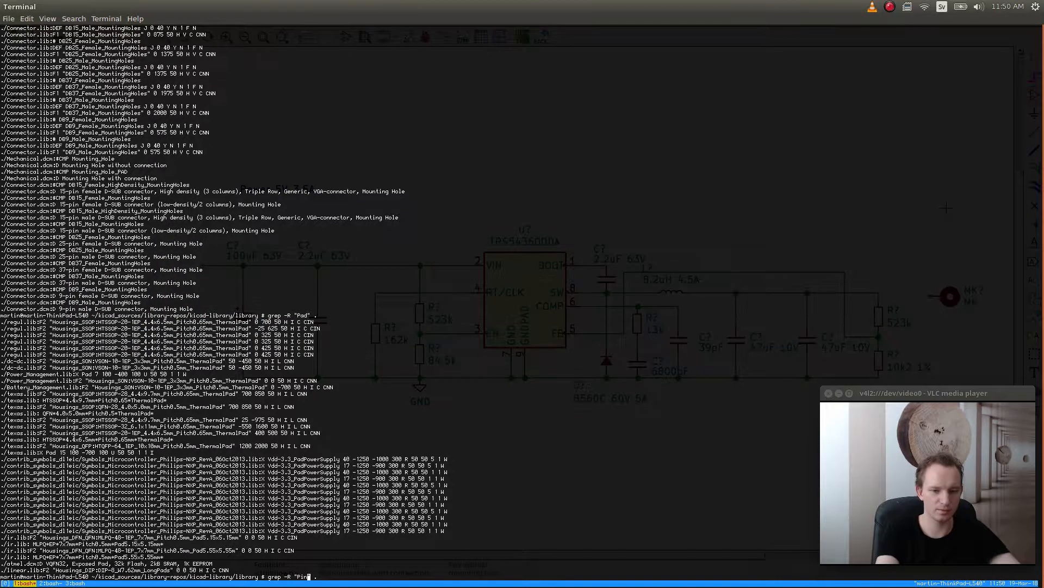
key("Return")
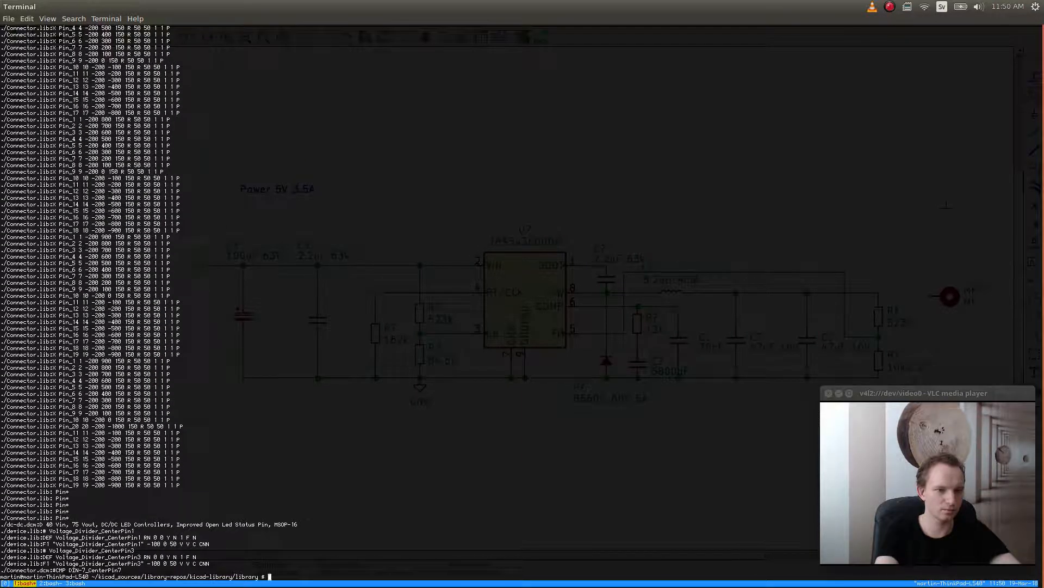
- Return to the KiCad schematic editor, search the symbol chooser for "CONN_", and clear the search
key("alt+Tab")
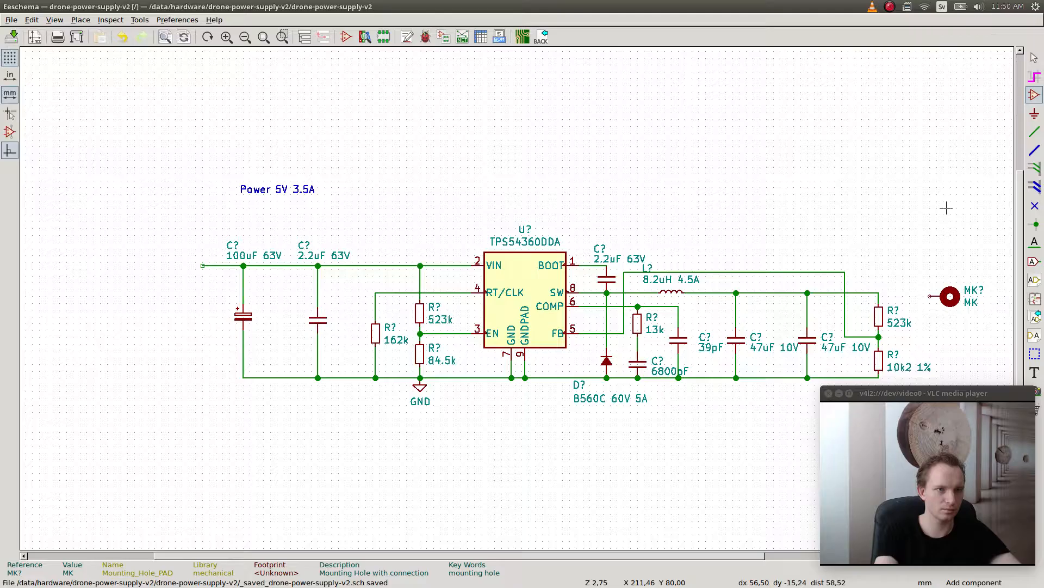
left_click(483, 163)
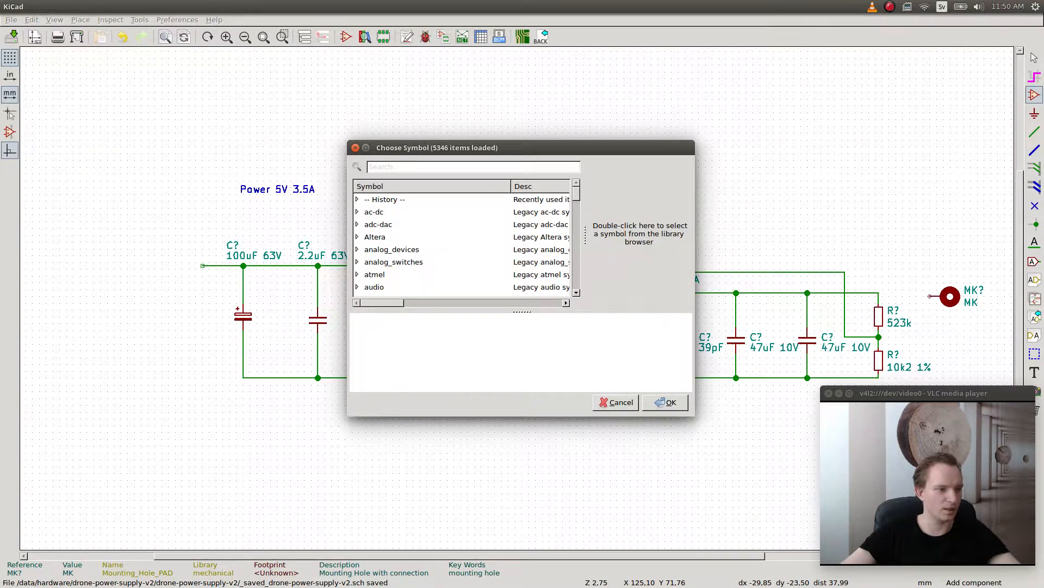
key("alt+Tab")
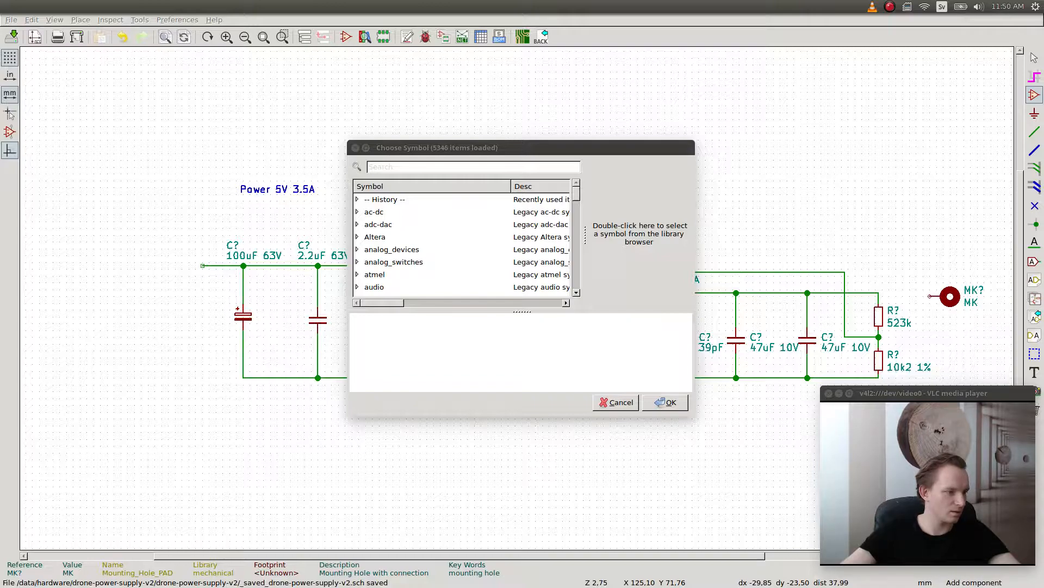
key("alt+Tab")
type("CONN")
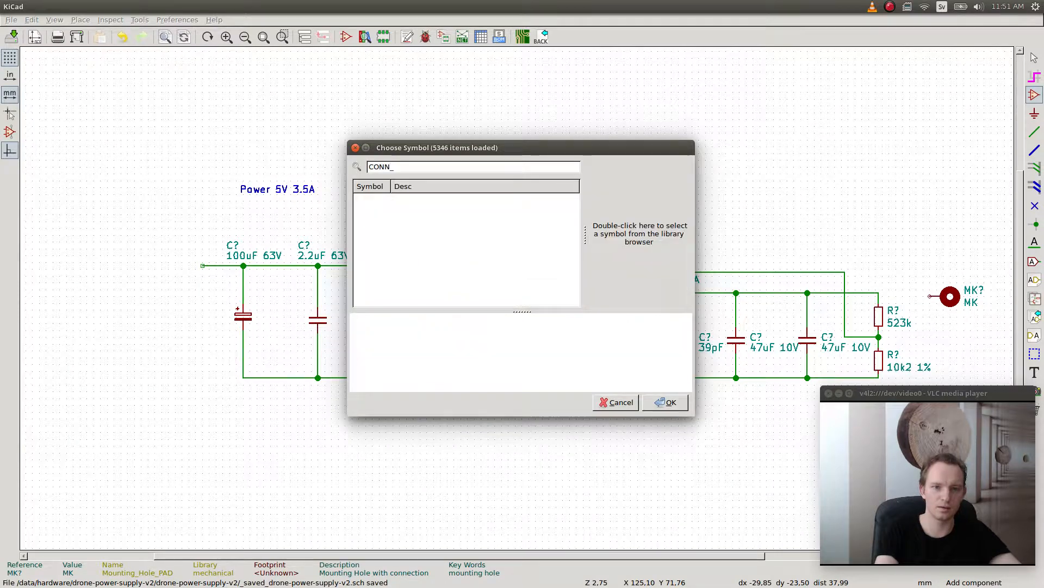
key("BackSpace")
key("BackSpace")
key("BackSpace")
key("BackSpace")
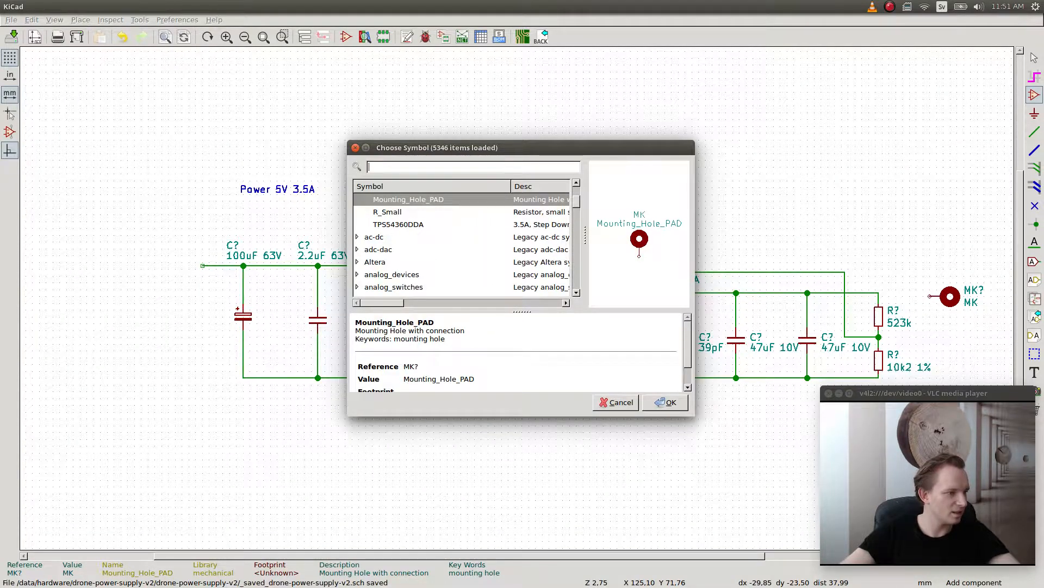
- Switch to Terminal and search the library folder recursively for "CONN_" with grep
key("alt+Tab")
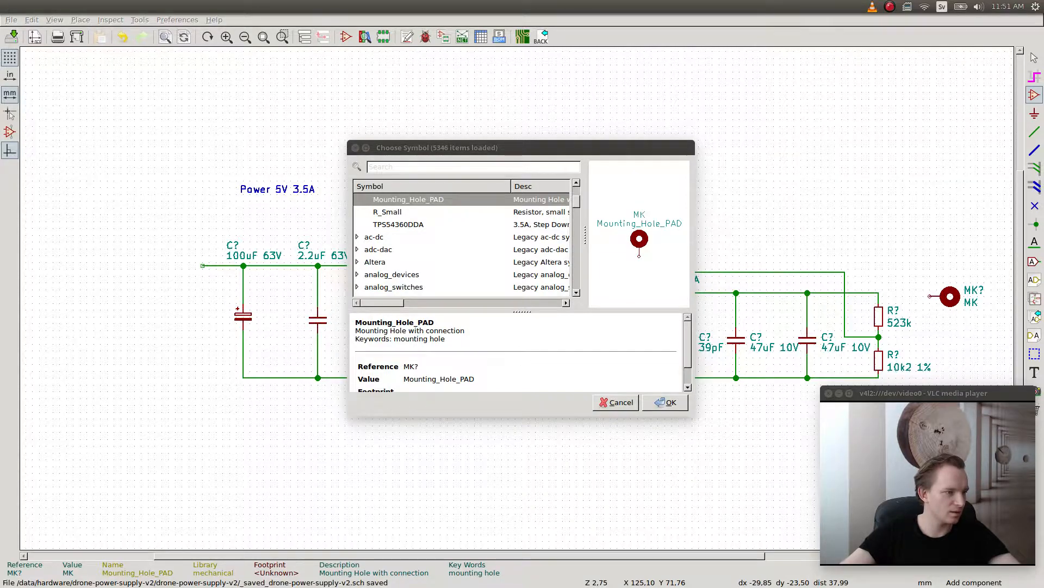
key("alt+Tab")
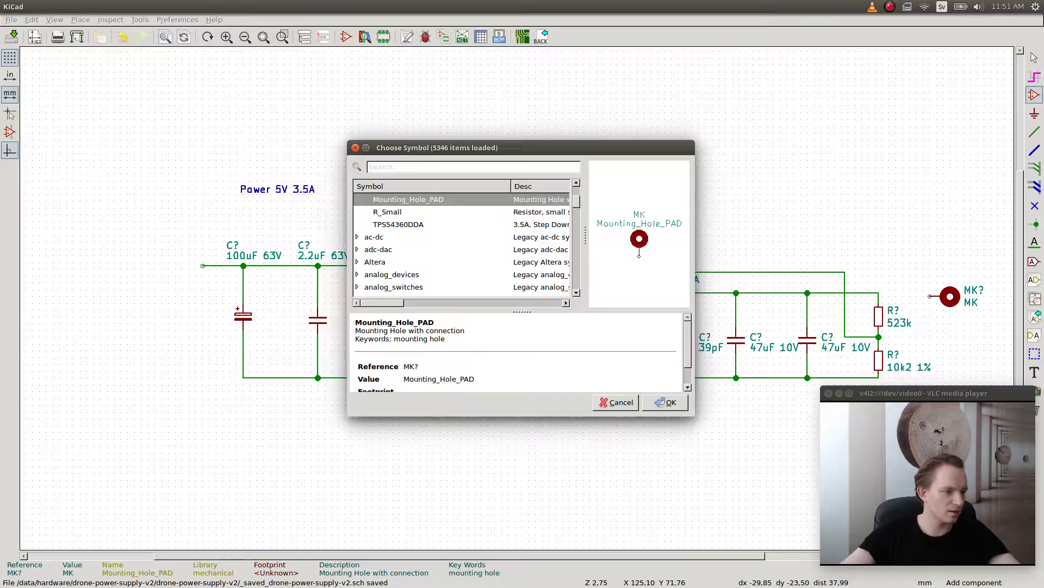
key("alt+Tab")
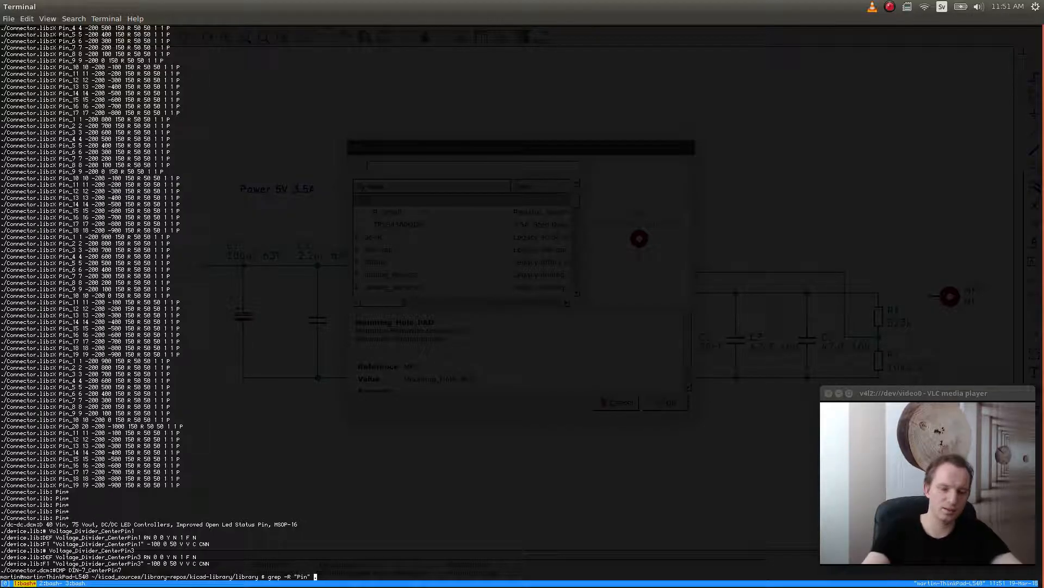
key("Left")
key("Left")
key("BackSpace")
key("BackSpace")
key("BackSpace")
type("CONN")
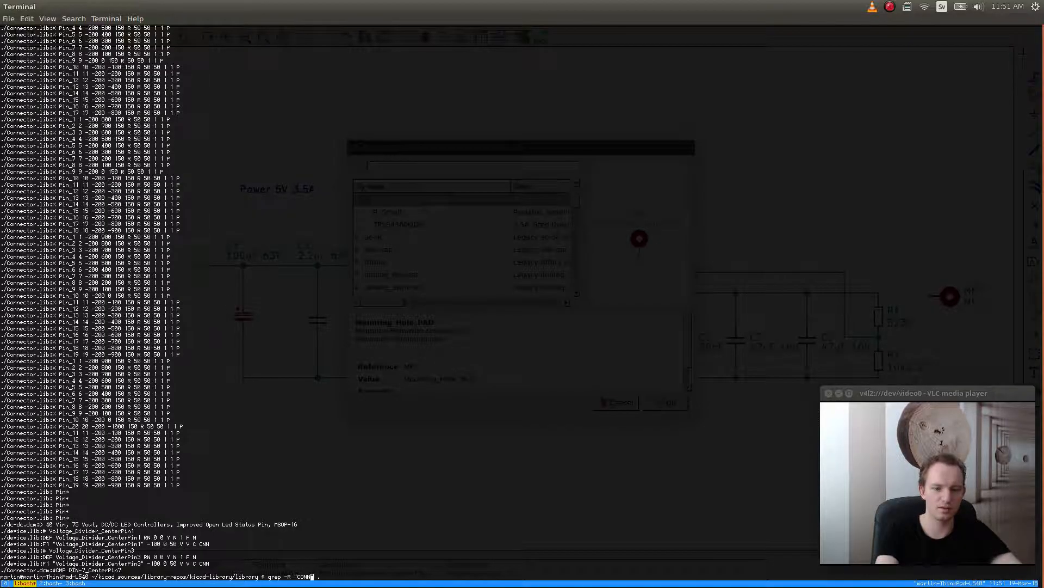
type("_")
key("Return")
- Search the library folder recursively for "7x1" with grep
key("Up")
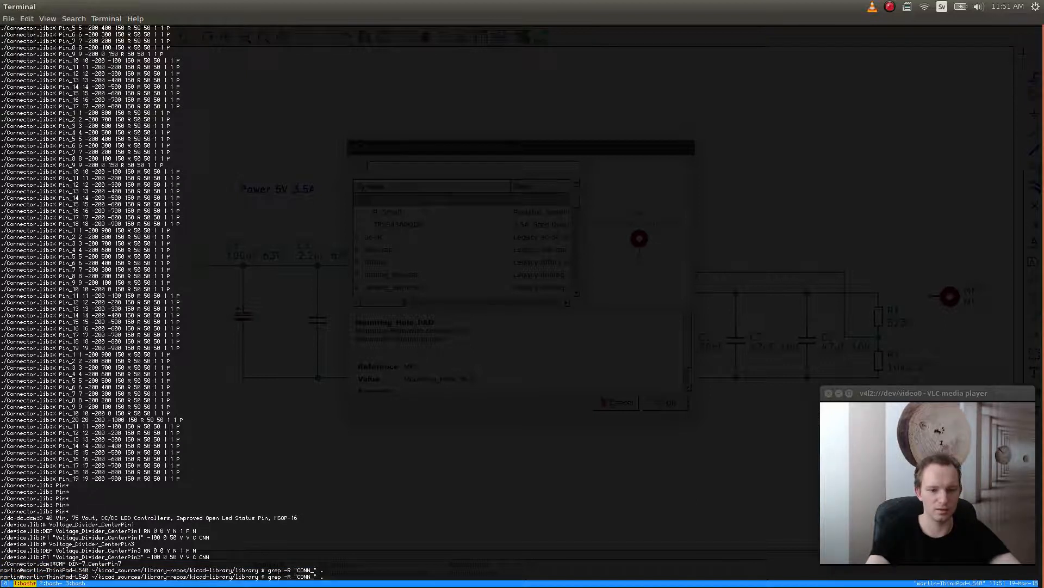
key("Left")
key("Left")
key("Left")
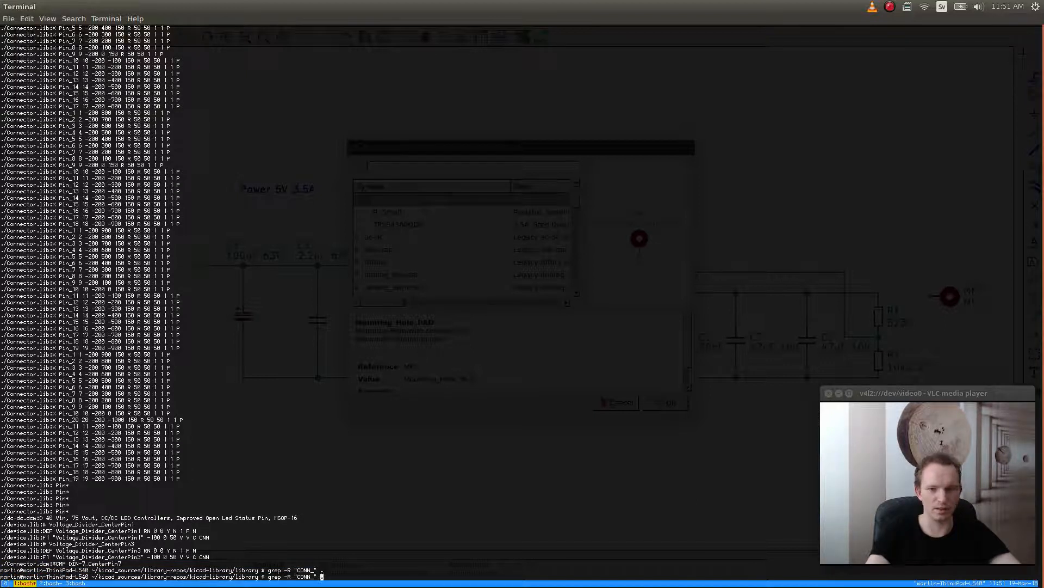
key("BackSpace")
key("BackSpace")
key("BackSpace")
key("BackSpace")
key("BackSpace")
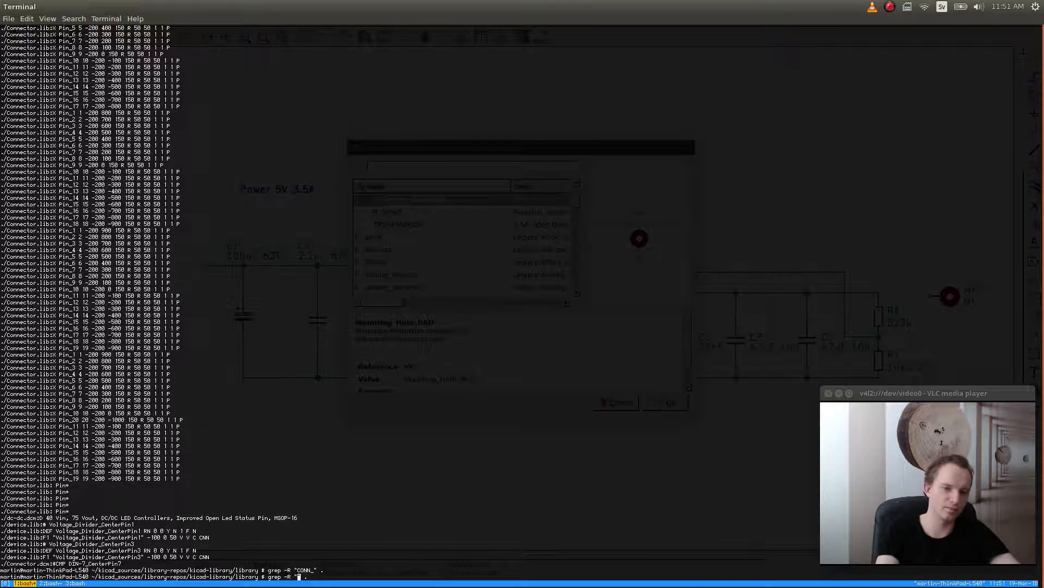
type("7x1")
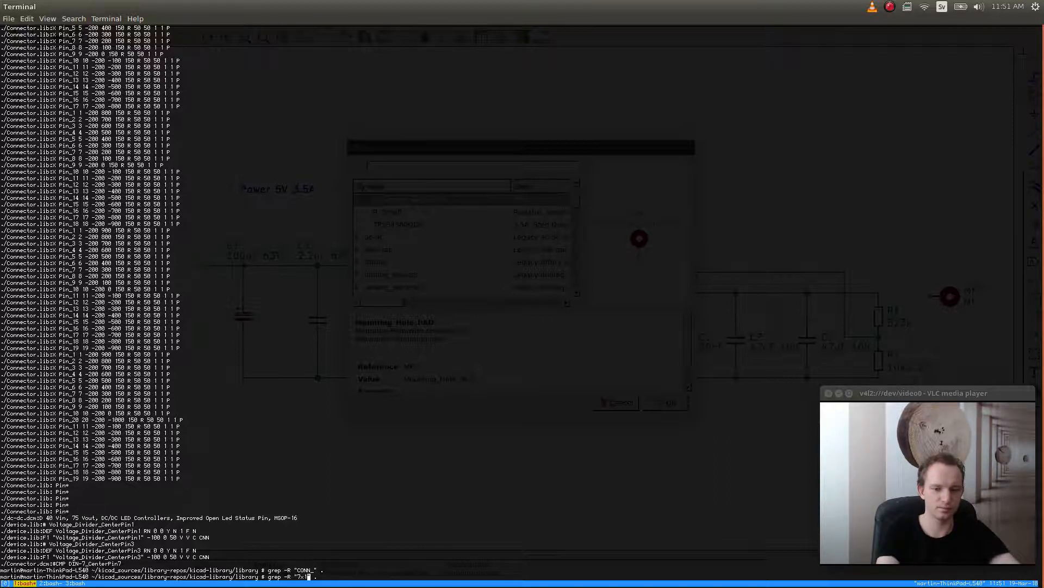
key("Return")
- Close KiCad's symbol chooser without placing anything and search the library folder in Terminal recursively for "01x01" with grep
key("Up")
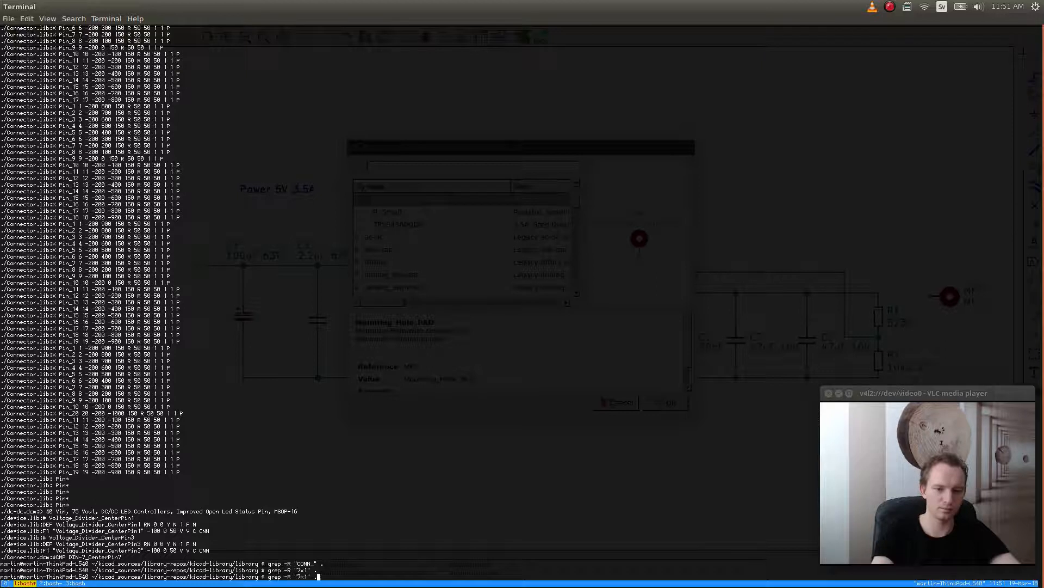
key("Left")
key("Left")
key("BackSpace")
key("BackSpace")
key("BackSpace")
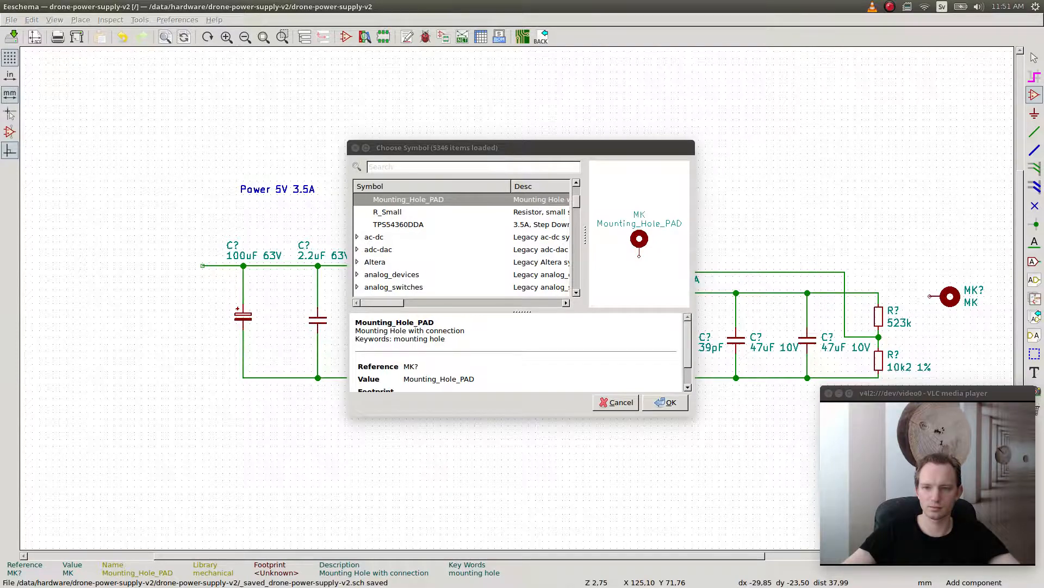
key("Escape")
key("alt+Tab")
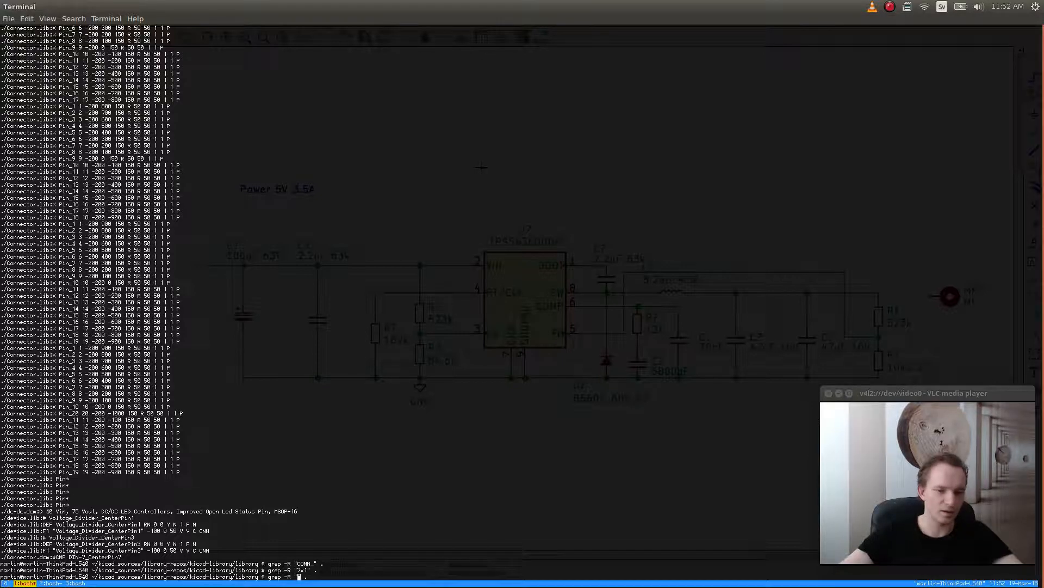
type("01x01")
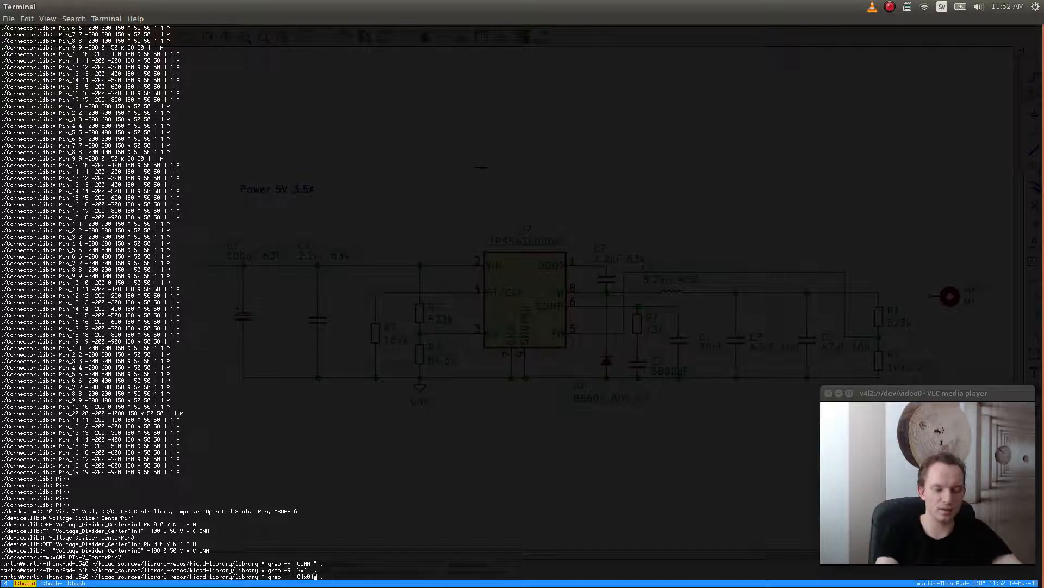
key("Return")
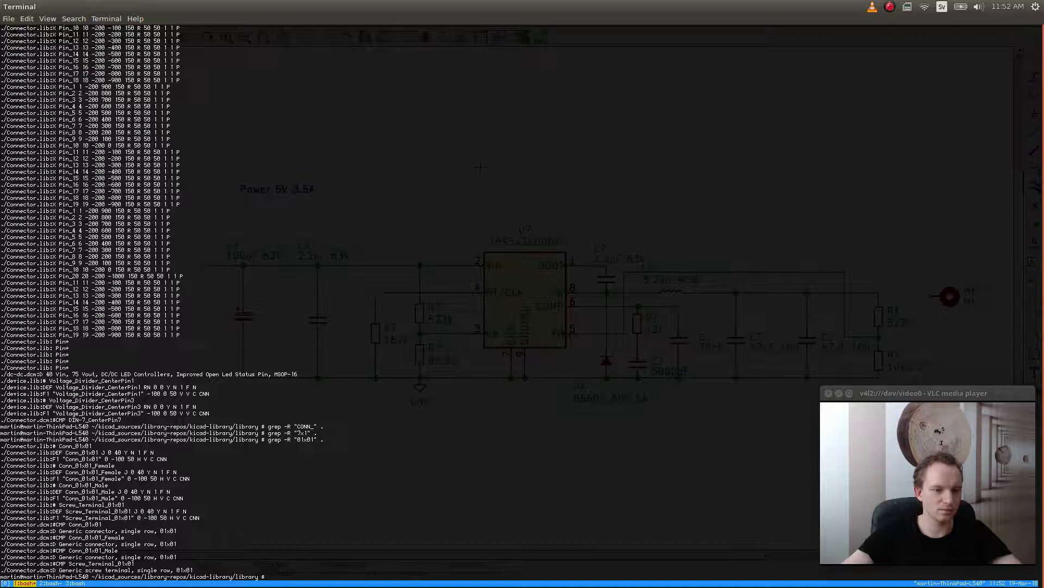
- Return to the KiCad schematic editor, open the symbol library tables and look through the global library list
key("alt+Tab")
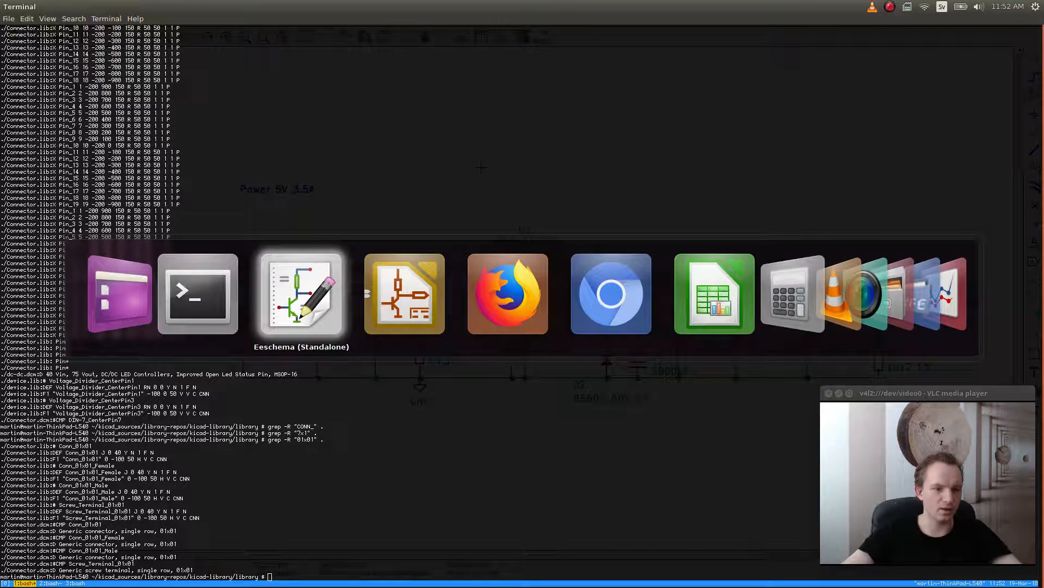
key("alt+Tab")
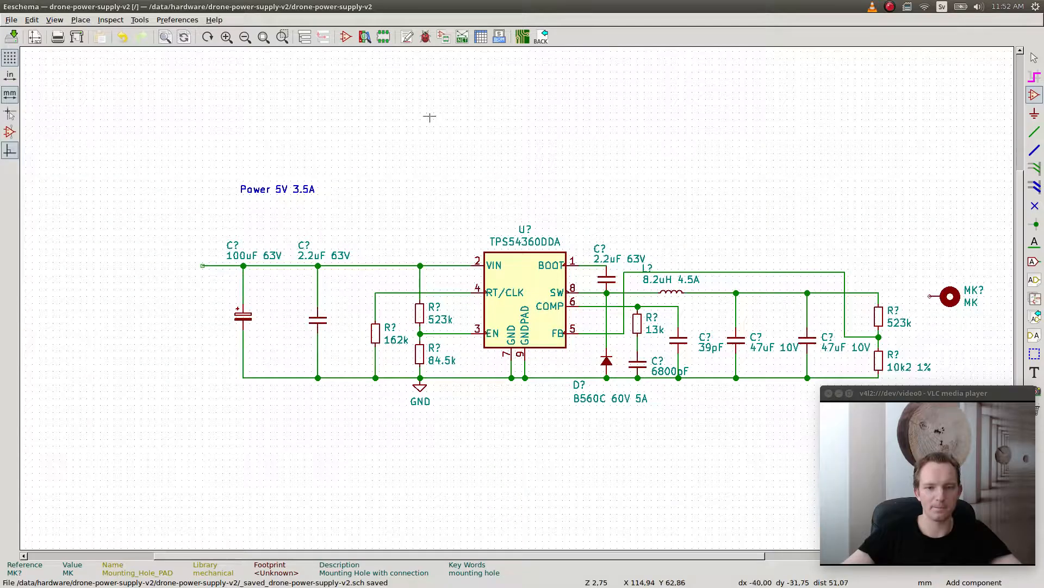
left_click(177, 20)
left_click(214, 33)
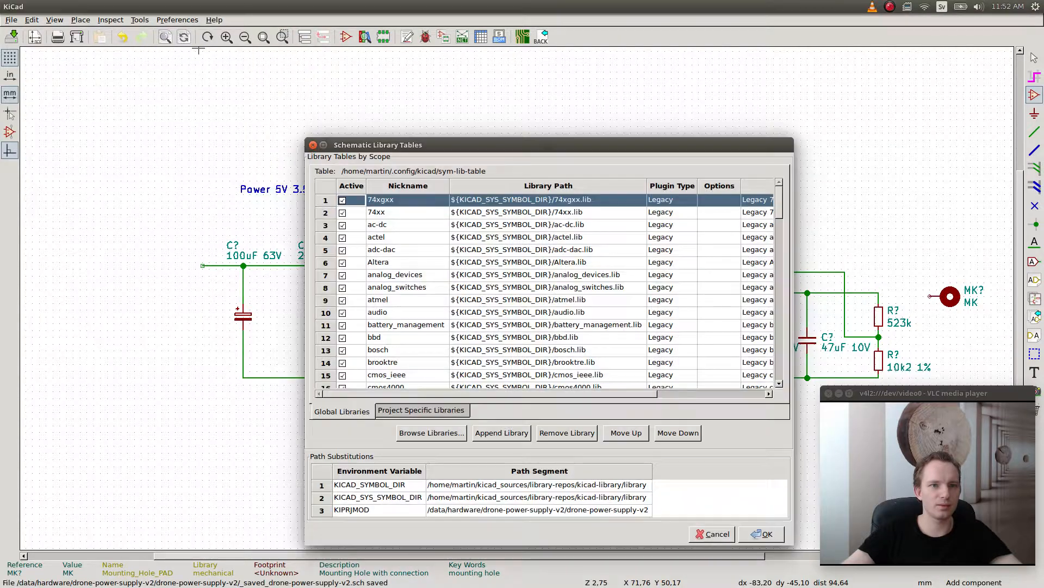
scroll(544, 288, "down", 5)
scroll(544, 288, "up", 3)
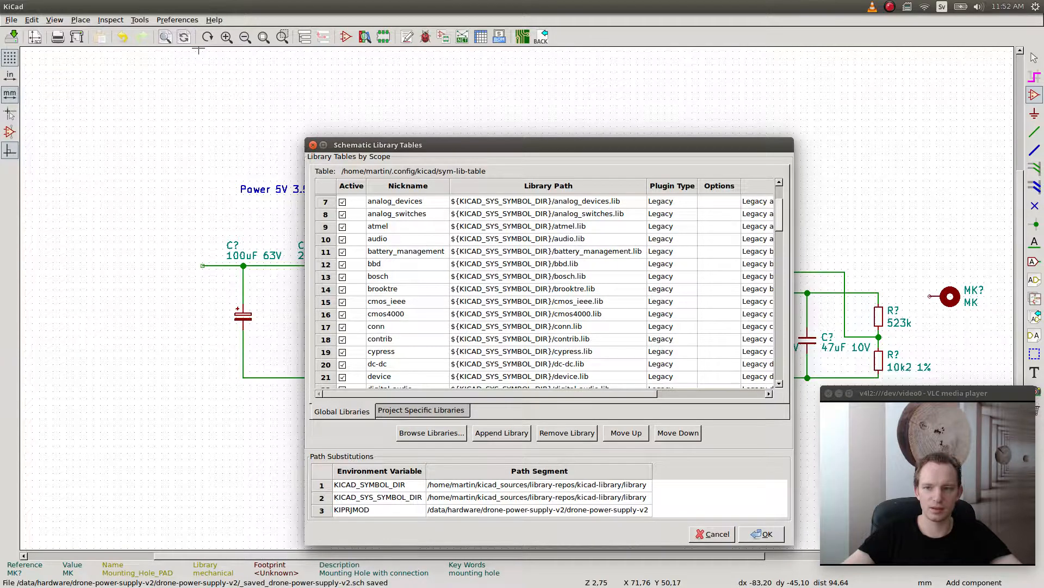
scroll(544, 289, "up", 2)
scroll(544, 288, "down", 12)
scroll(544, 288, "down", 13)
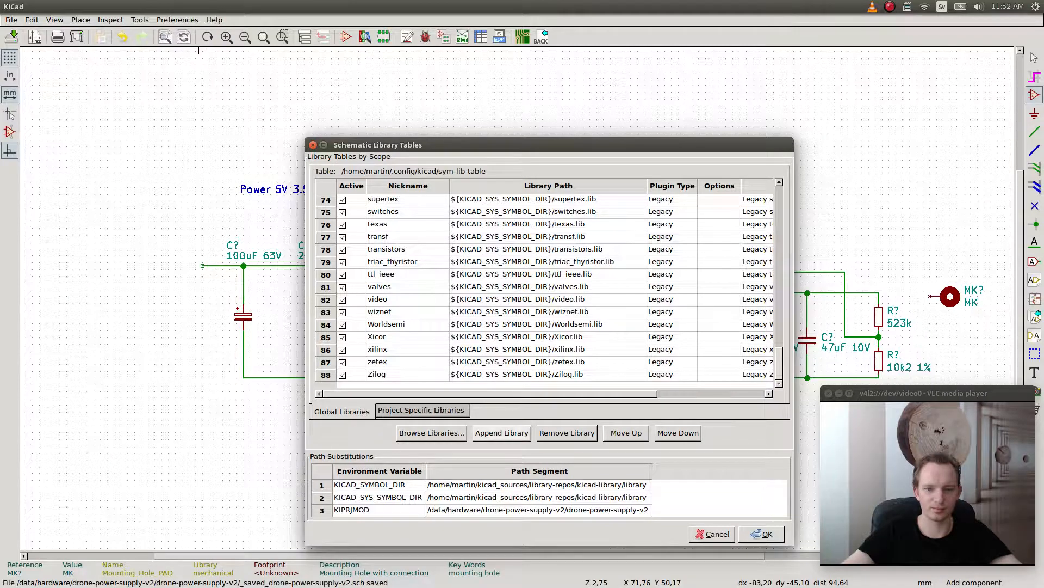
- Append a global library with nickname Connector and path ${KICAD_SYS_SYMBOL_DIR}/Connector.lib, and accept the library tables
left_click(502, 432)
type("C")
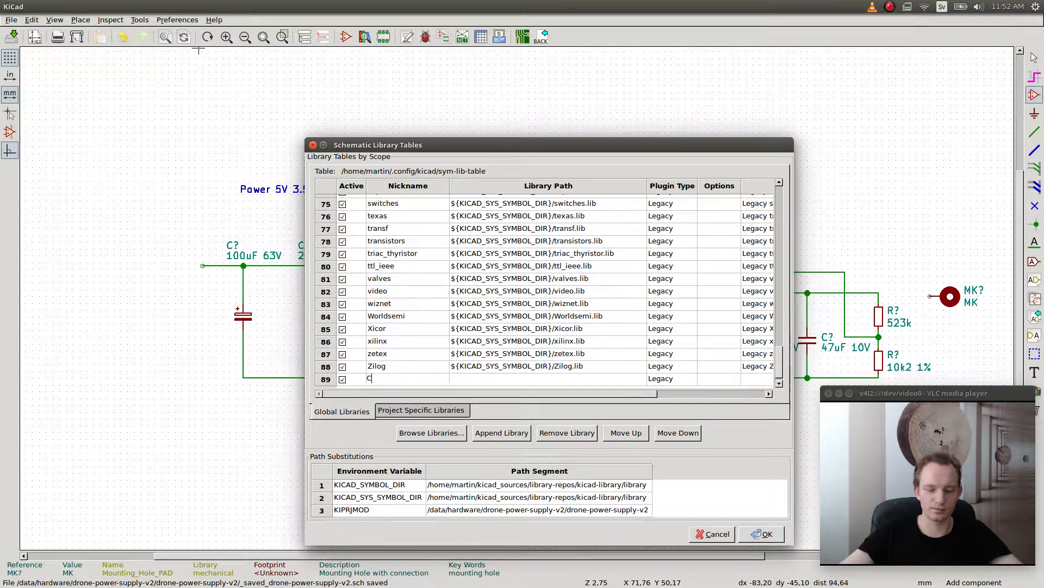
type("onnector")
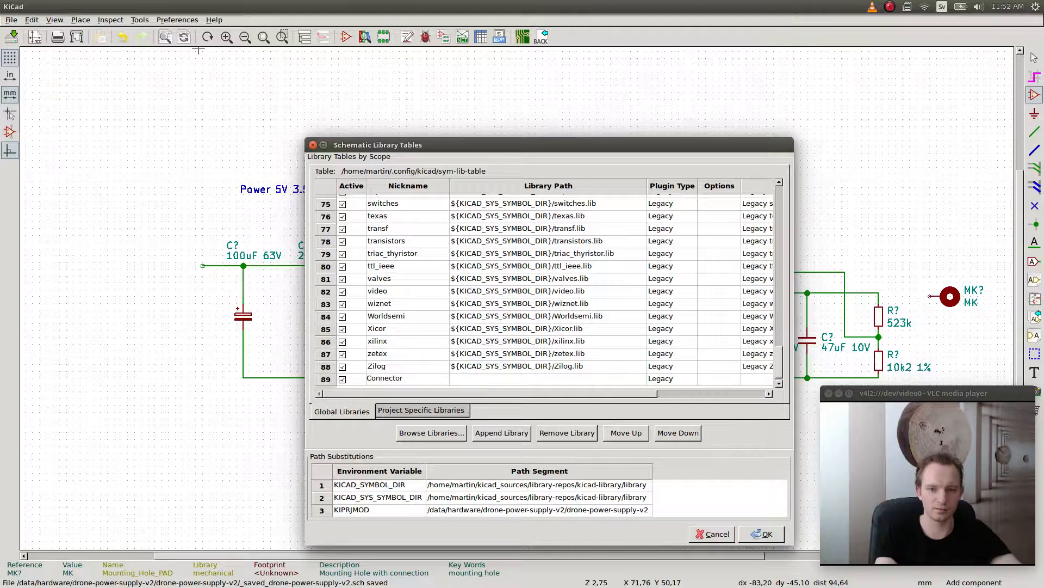
key("Tab")
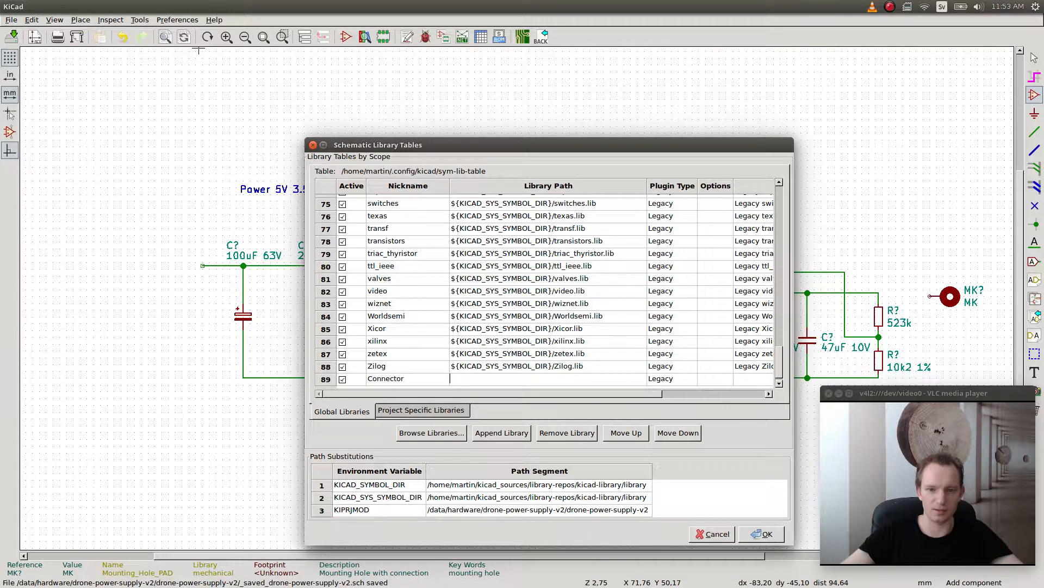
key("Up")
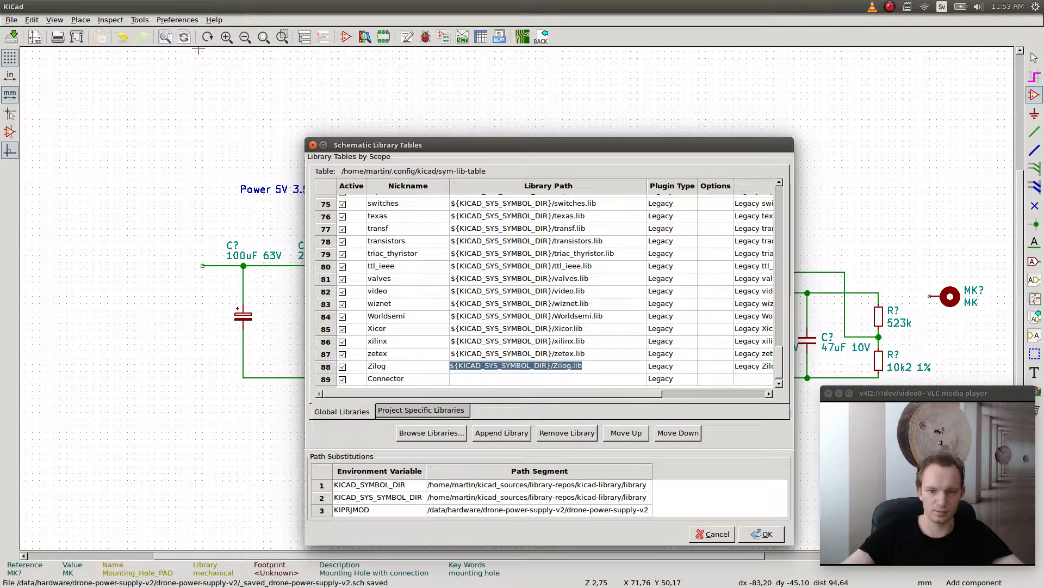
key("Down")
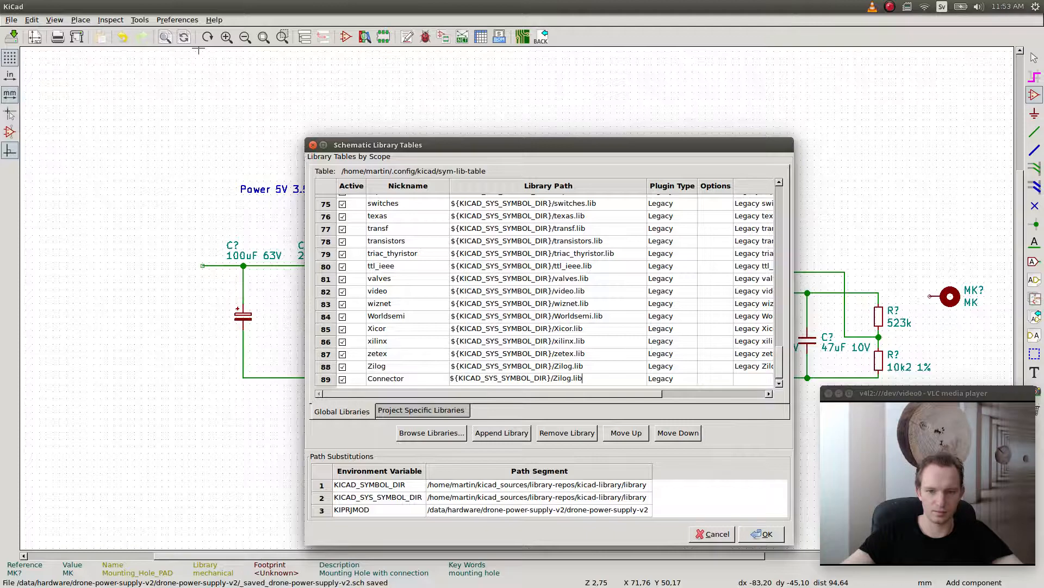
type("Connector")
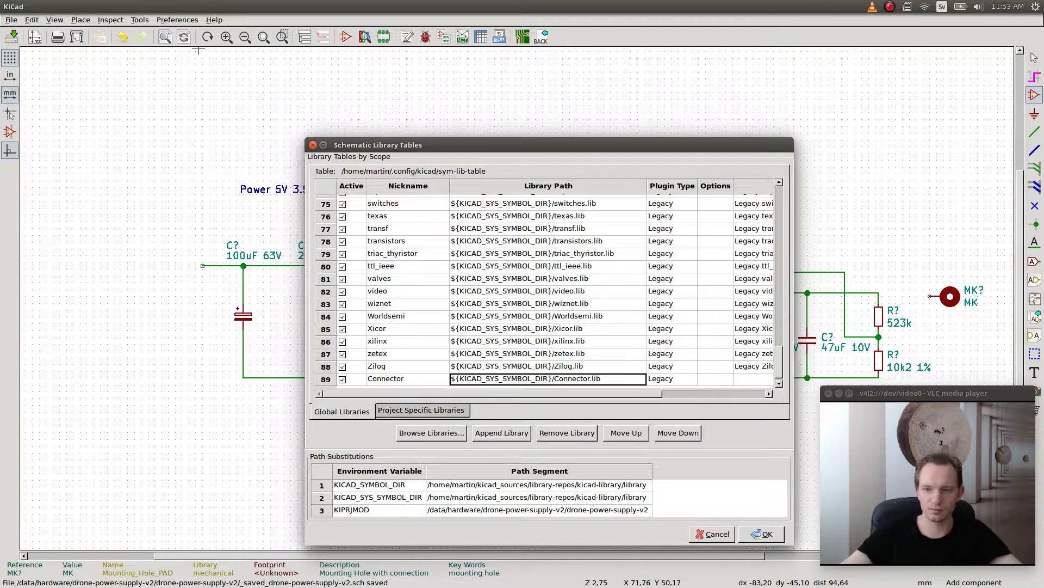
left_click_drag(493, 394, 585, 394)
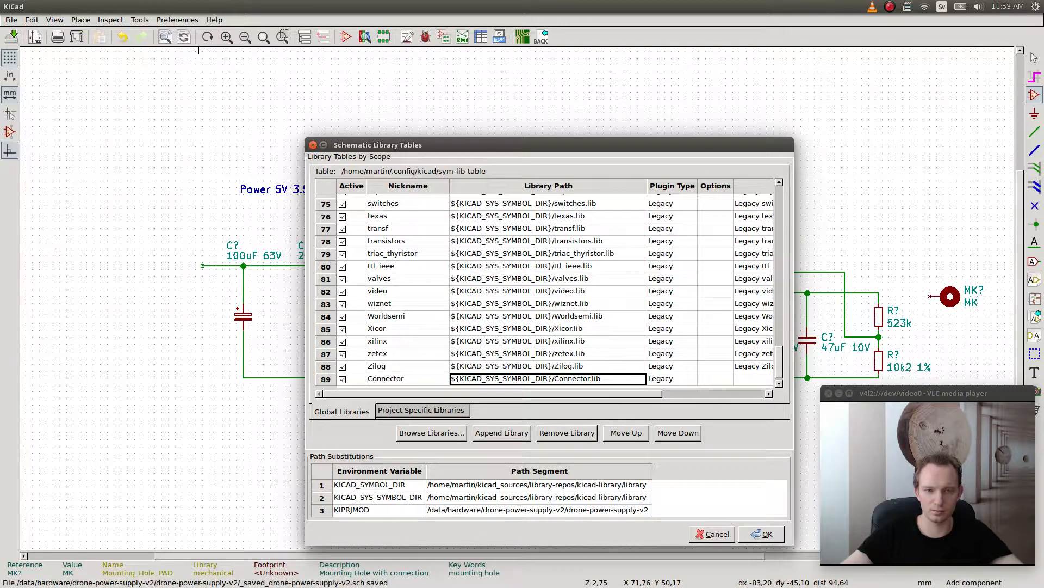
left_click(762, 534)
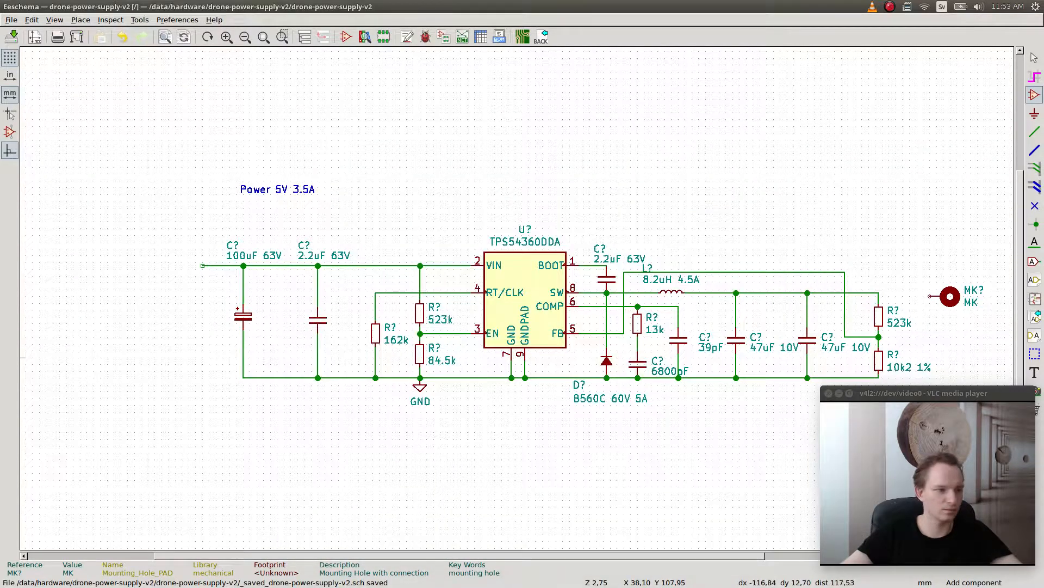
- Search the symbol chooser for "Conn" and place a Conn_01x01 connector above the mounting hole symbol at the supply's output
left_click(471, 191)
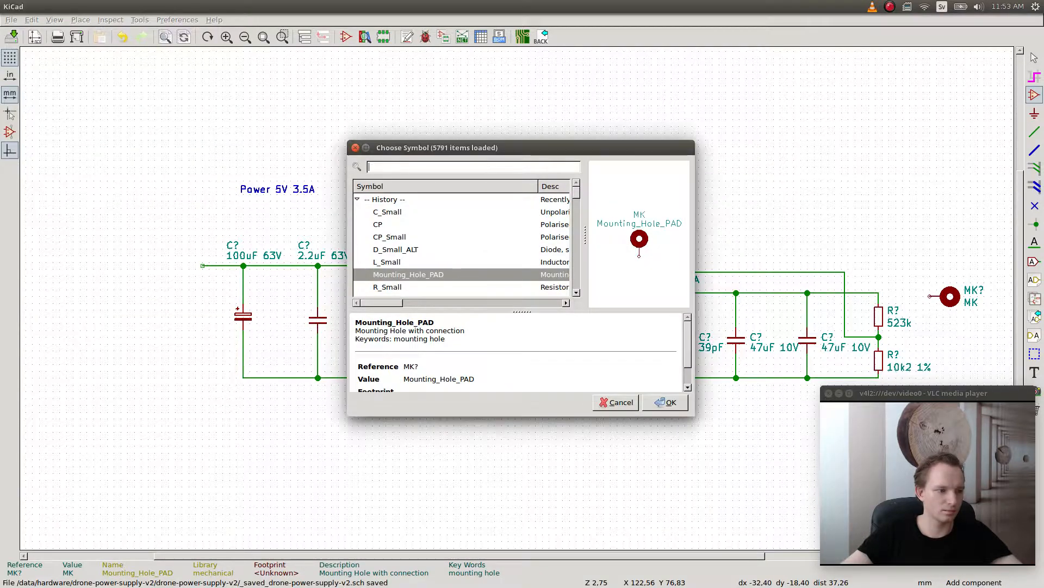
type("Conn")
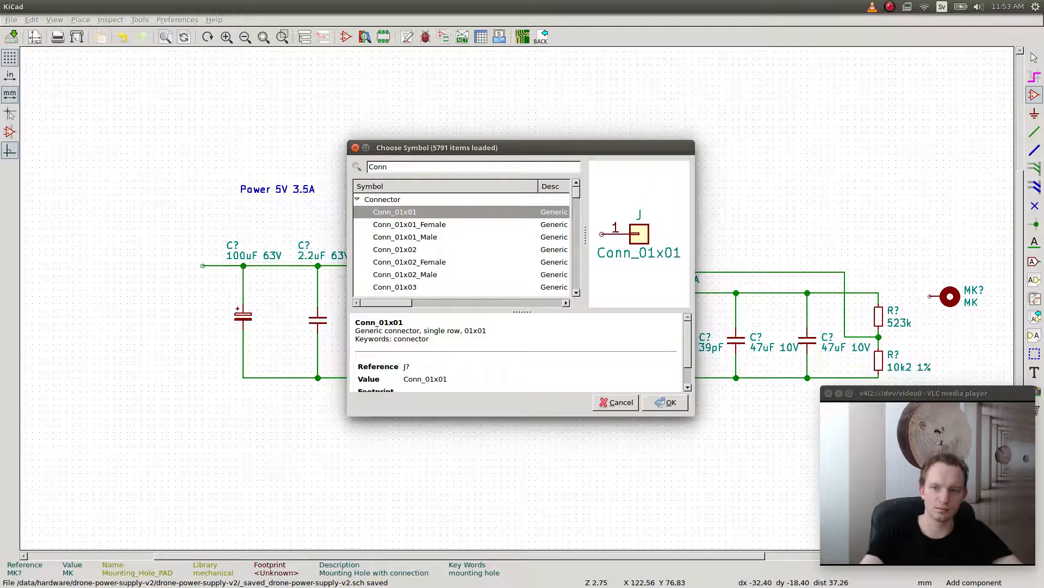
key("Down")
key("Down")
key("Down")
key("Up")
key("Up")
key("Up")
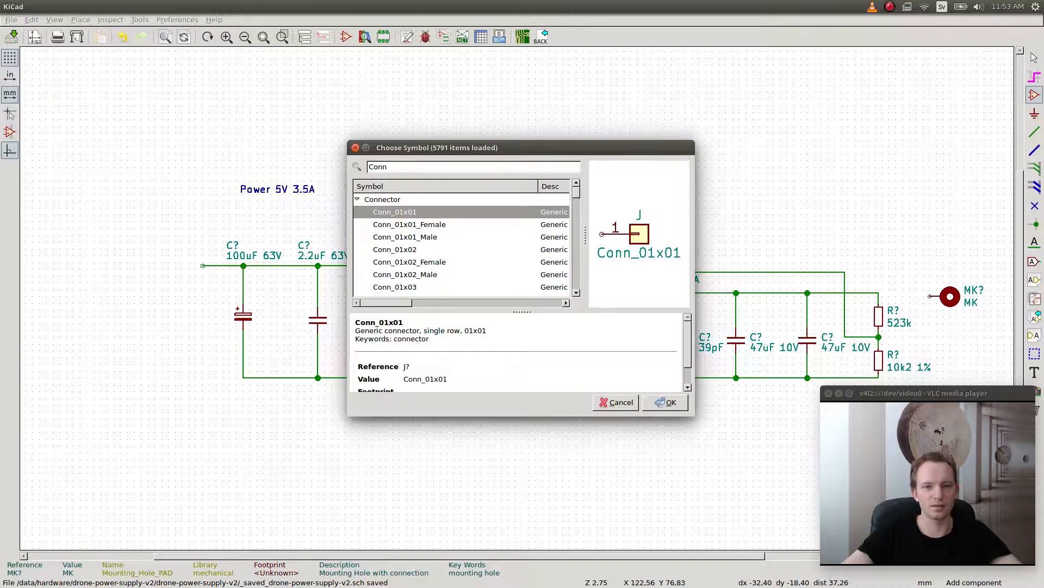
scroll(462, 245, "down", 3)
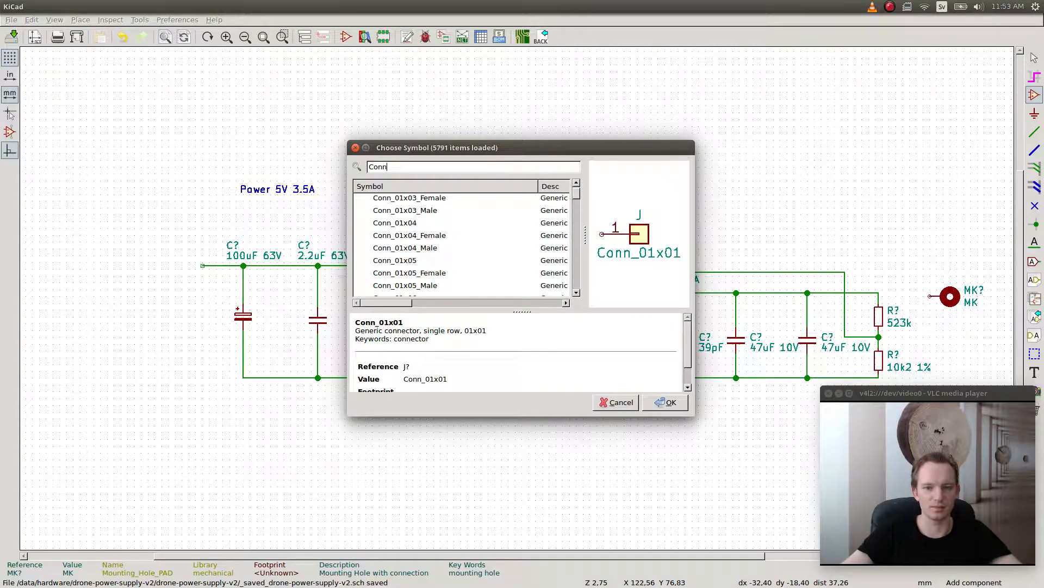
scroll(462, 245, "up", 3)
double_click(402, 212)
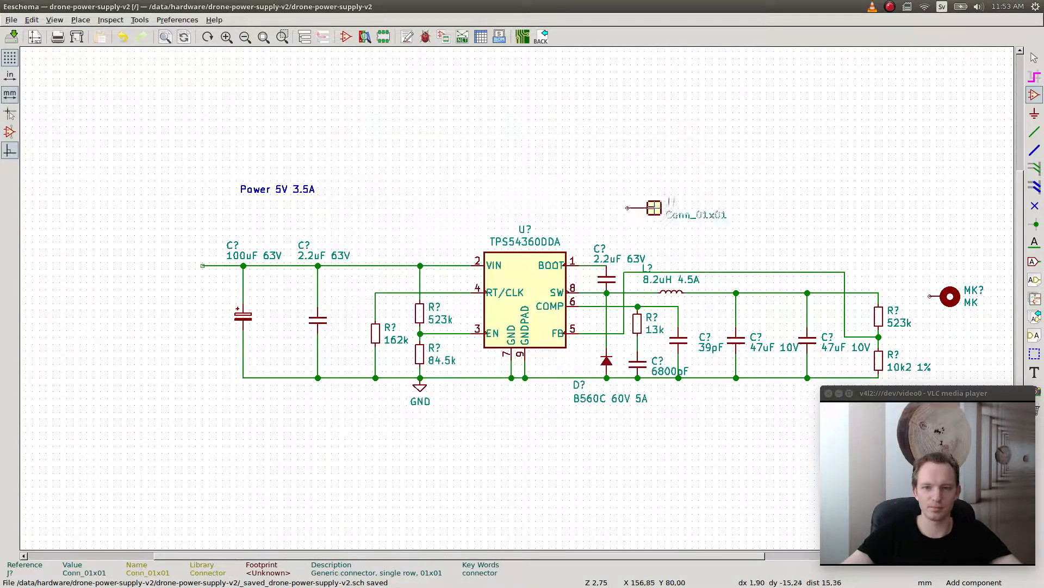
left_click(903, 259)
- Set the new connector's value to 5V and delete the mounting hole symbol below it
key("v")
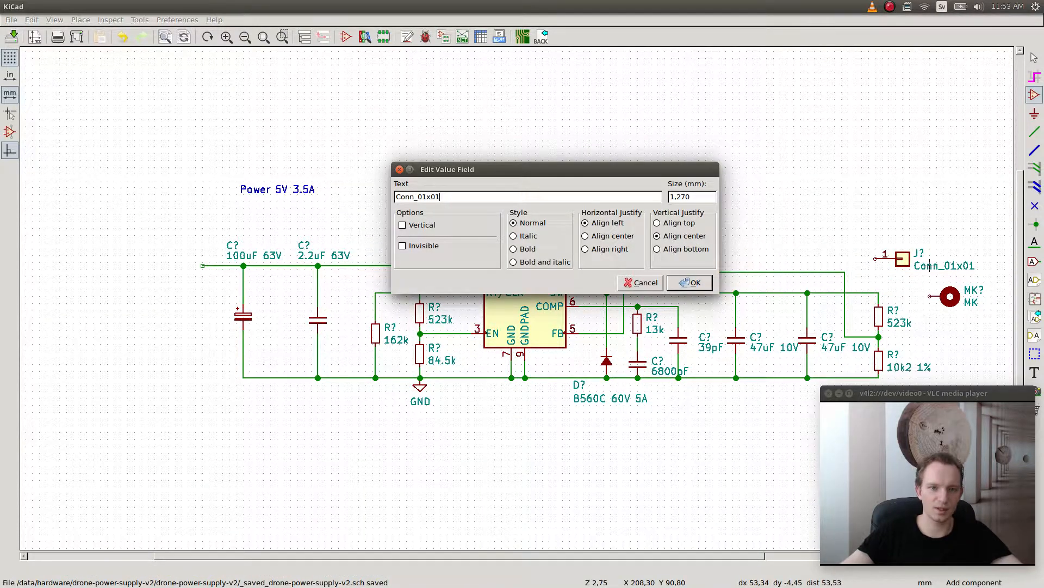
key("ctrl+a")
type("5V")
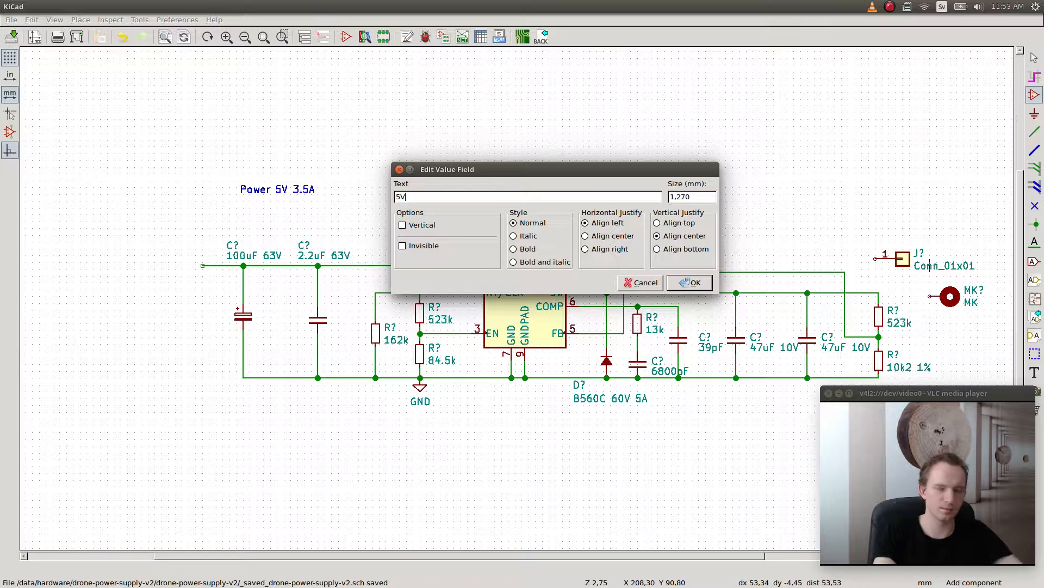
key("Return")
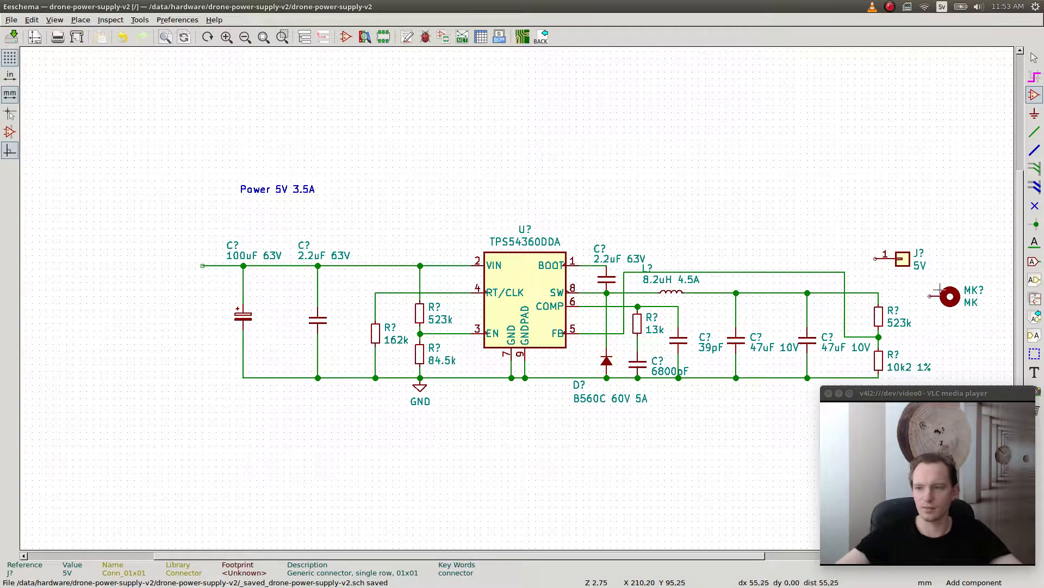
key("Delete")
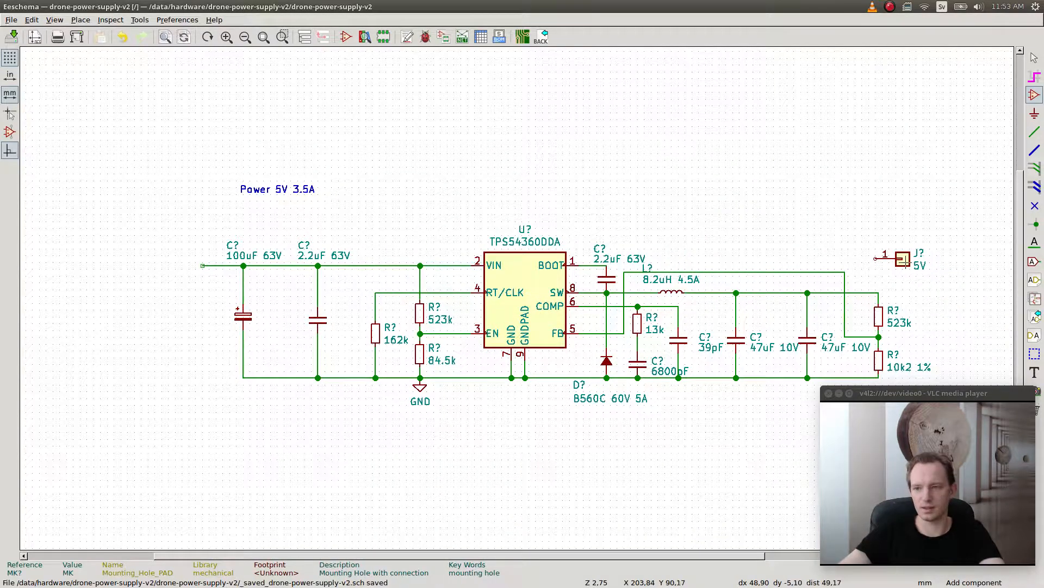
- Move the 5V connector down to the output line's height, a short distance beyond the feedback resistor divider
key("m")
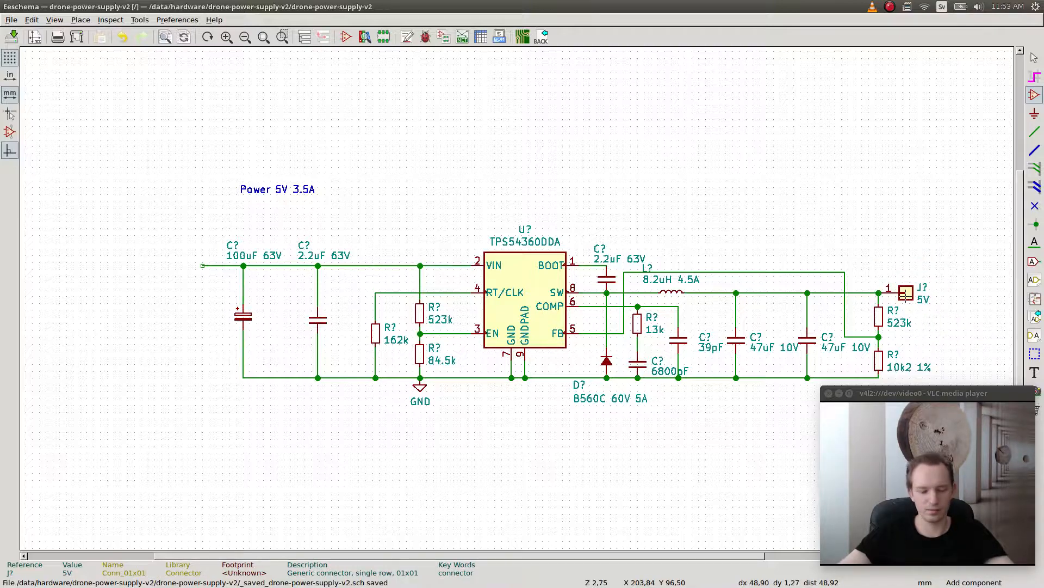
left_click(905, 292)
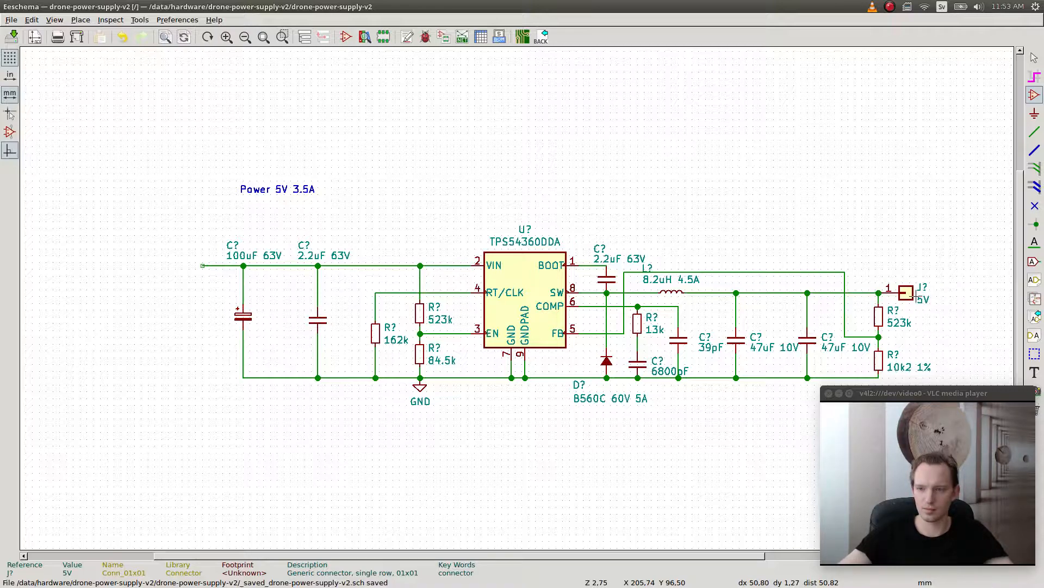
key("m")
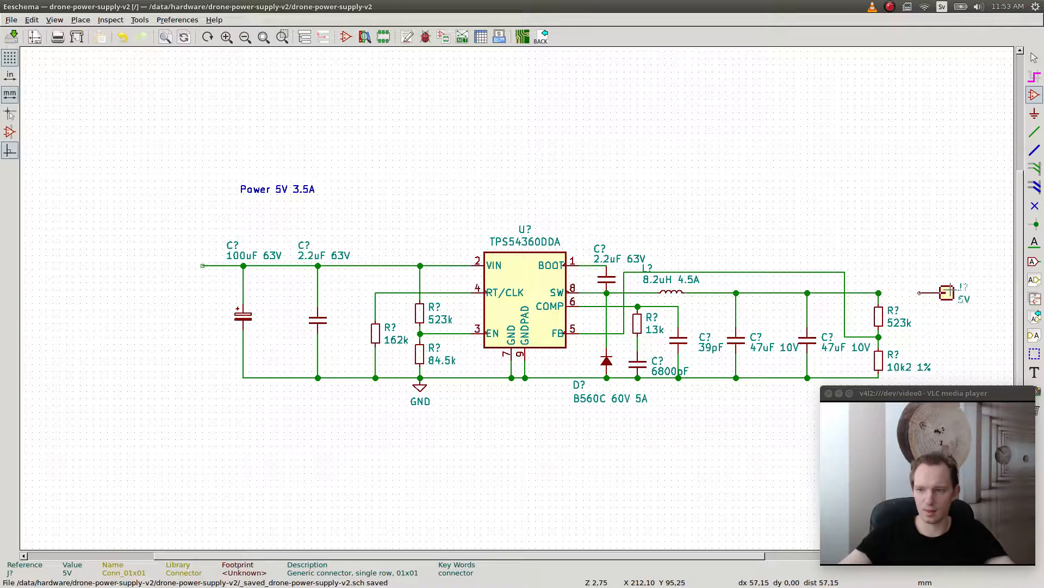
left_click(948, 292)
- Wire the output net to the 5V connector's pin and drag the connector slightly closer with its wire attached
left_click(1034, 132)
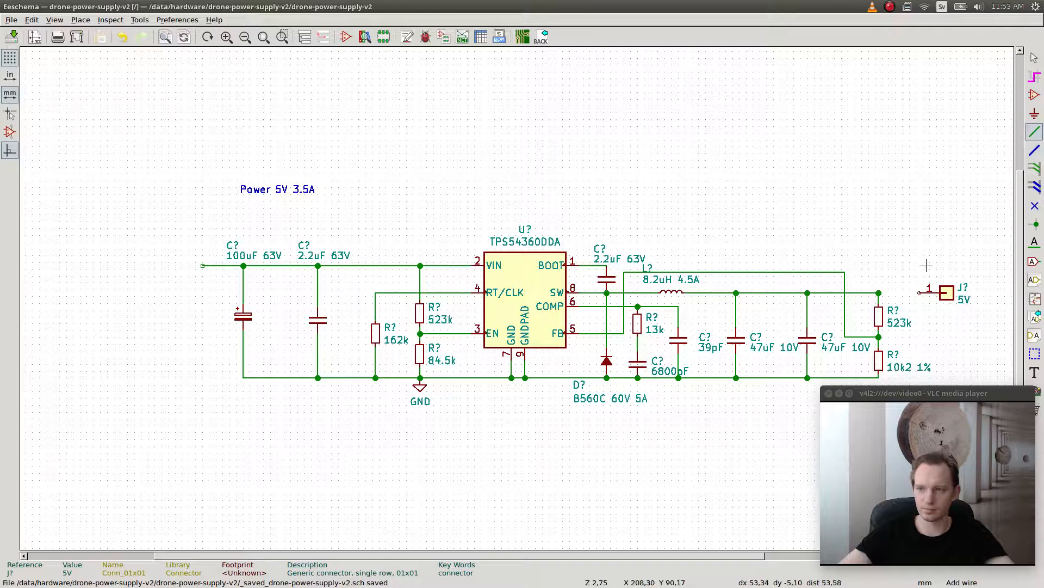
left_click(880, 293)
left_click(920, 293)
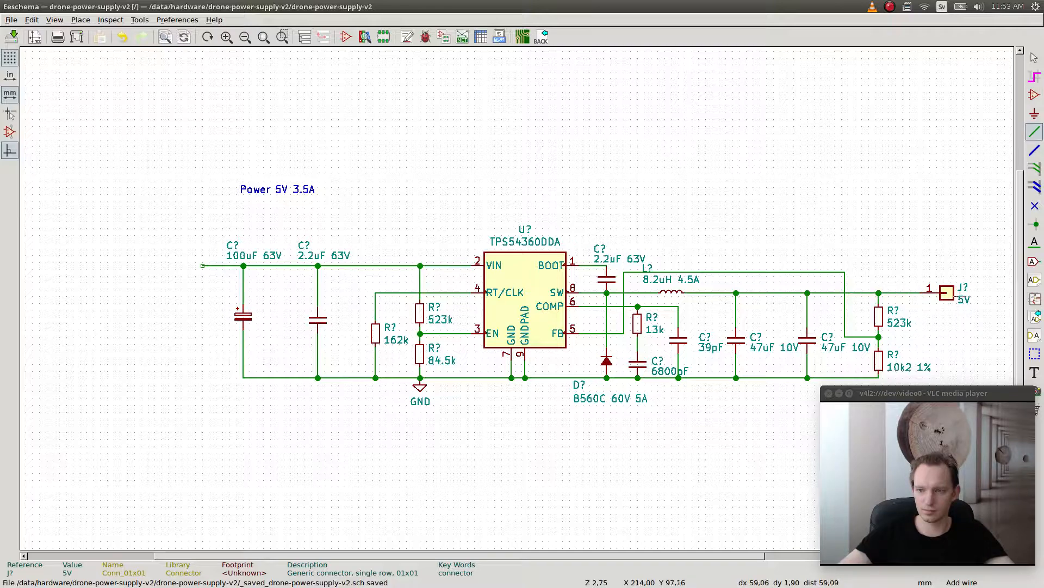
key("g")
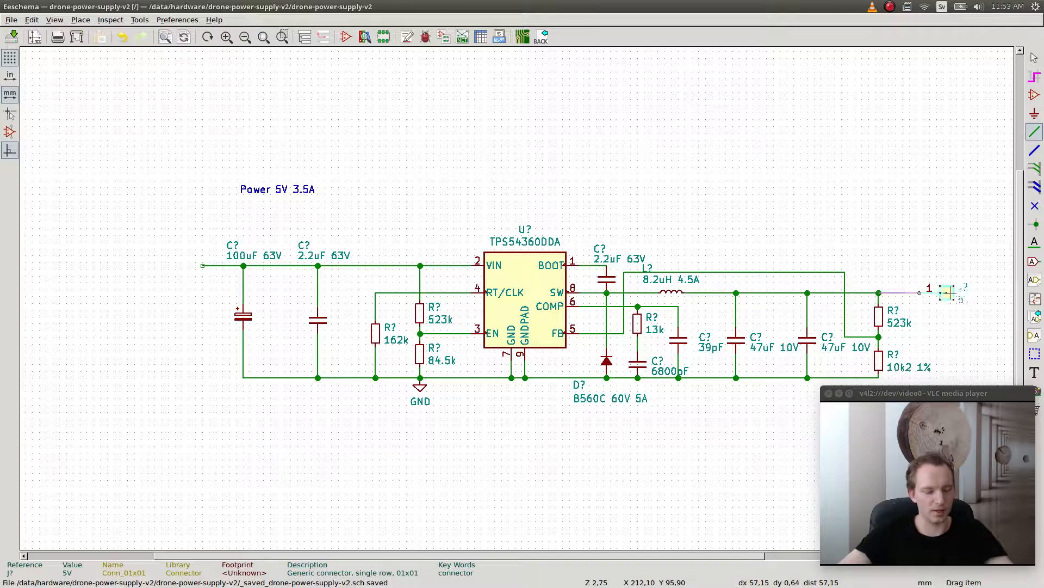
left_click(944, 293)
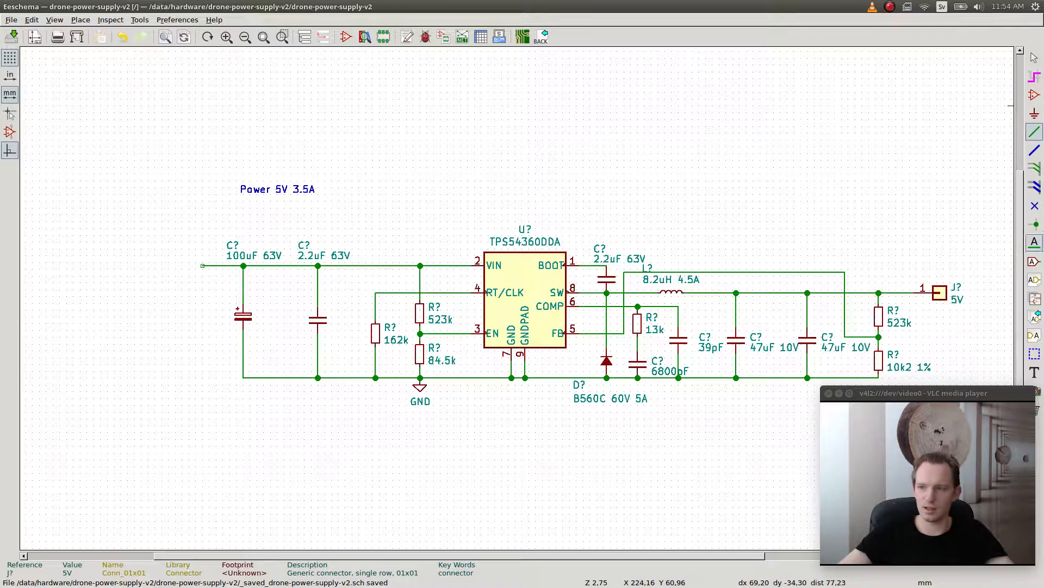
- Place a passive global label VBAT, oriented left, on the open end of the supply's input wire
left_click(1034, 261)
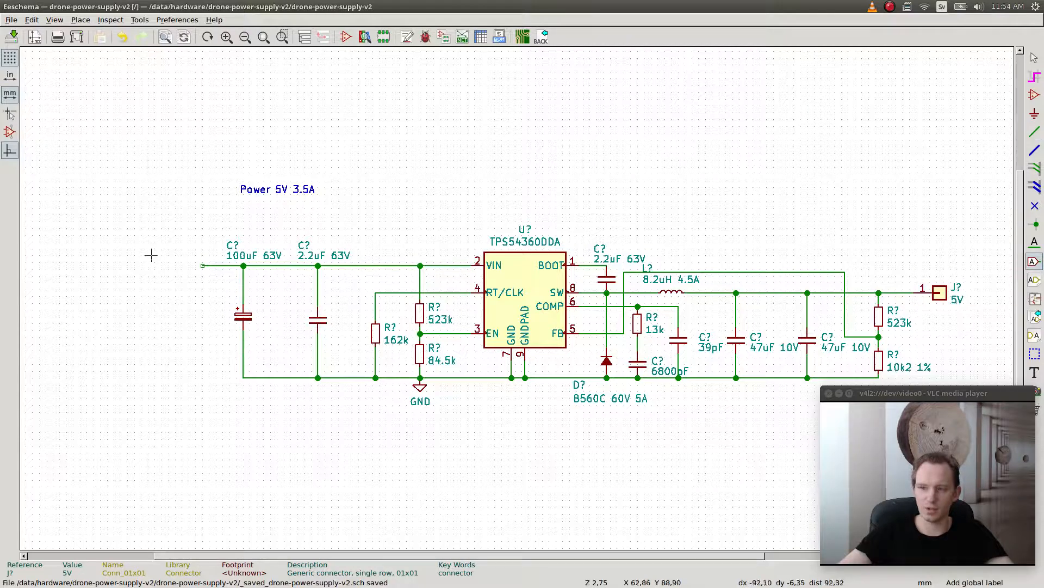
left_click(167, 258)
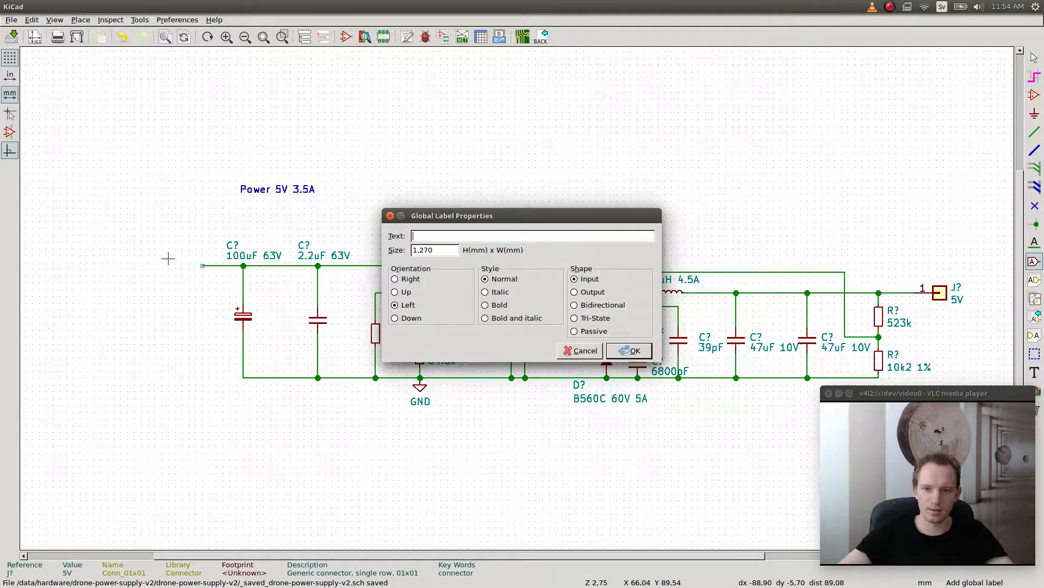
left_click(577, 331)
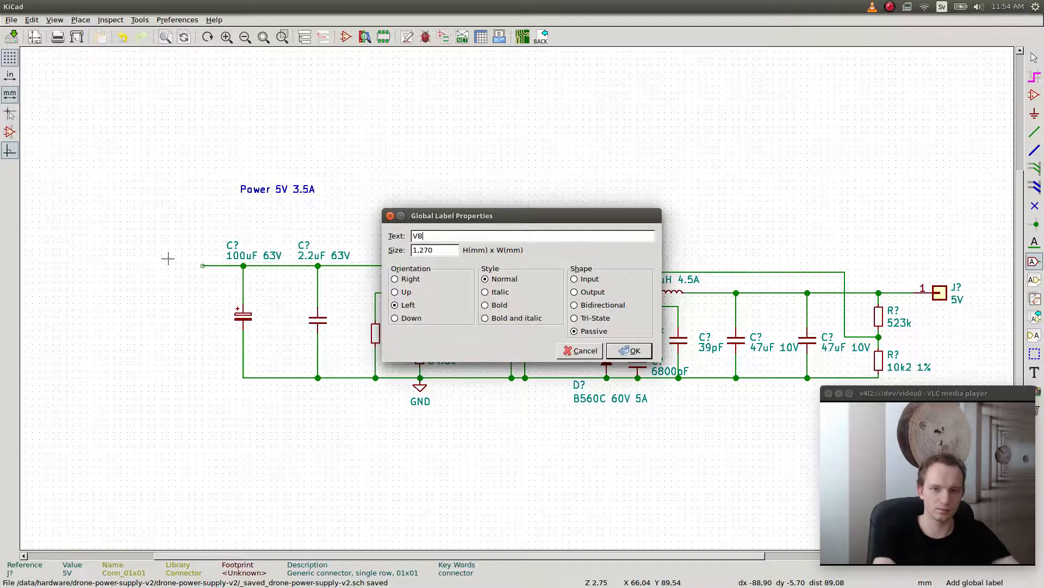
key("Return")
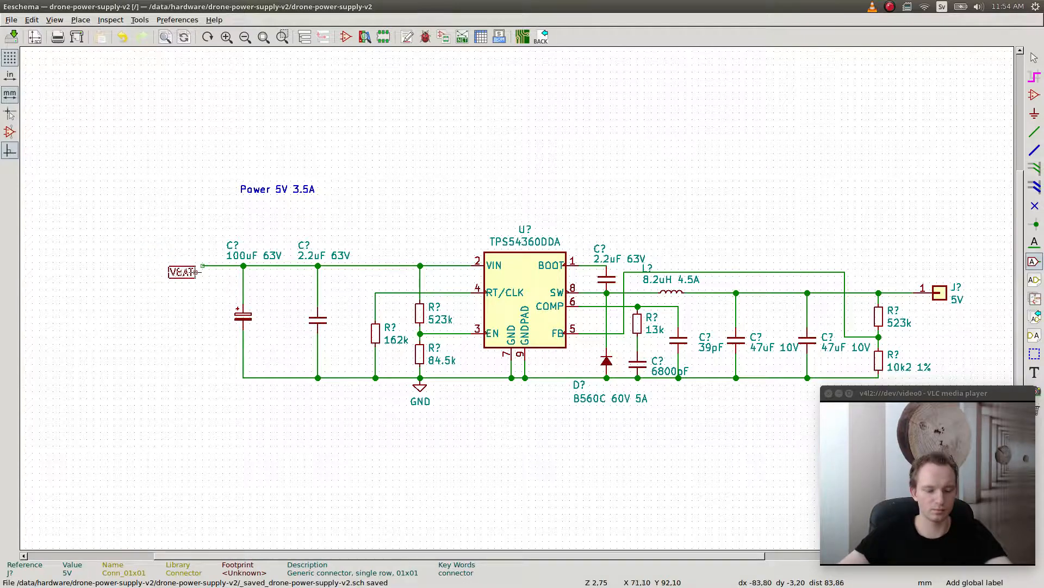
left_click(202, 265)
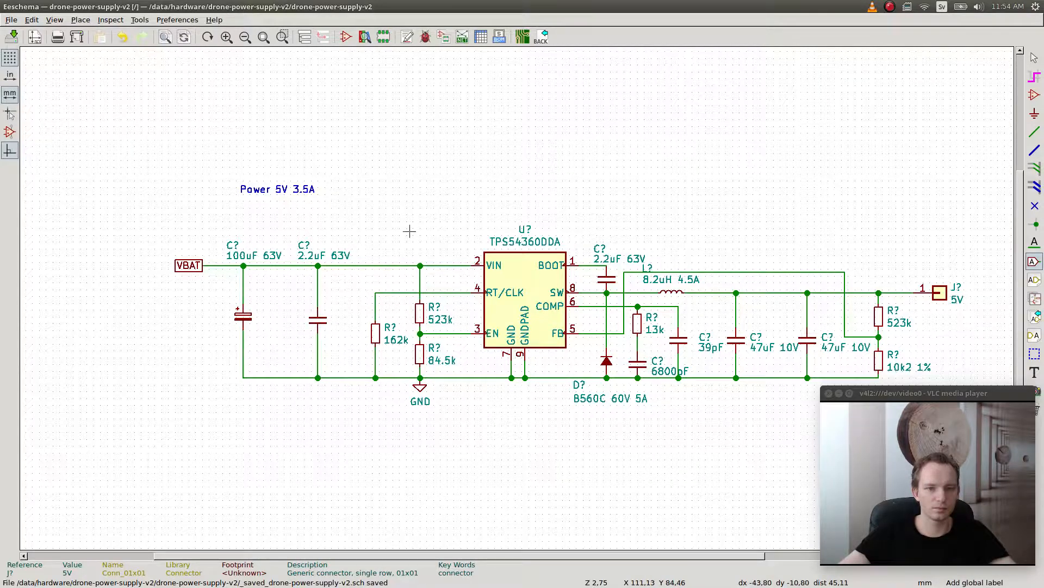
key("Escape")
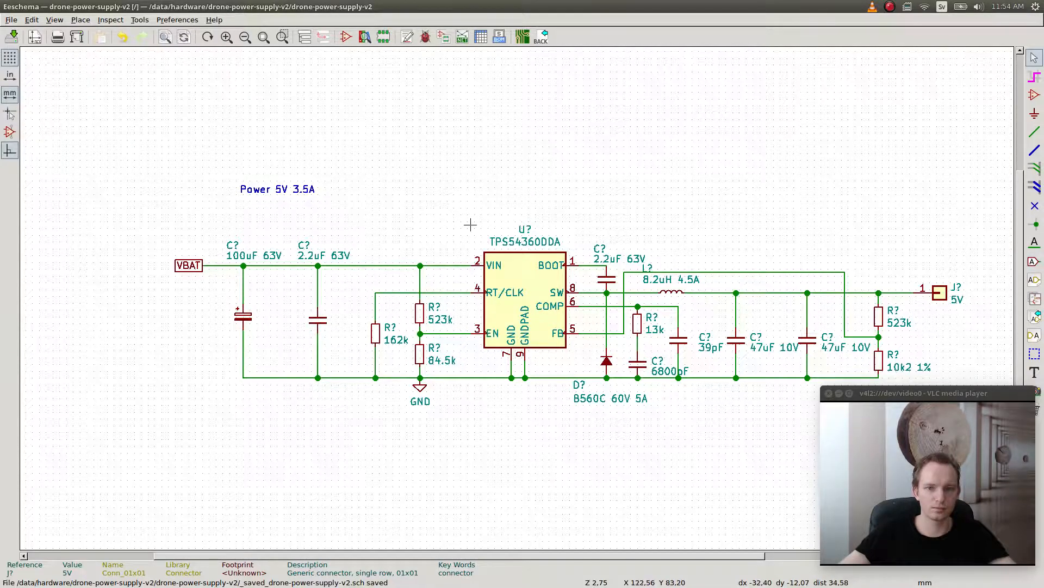
- Move the "Power 5V 3.5A" text from above the input capacitors to above the output connector
scroll(464, 225, "down", 4)
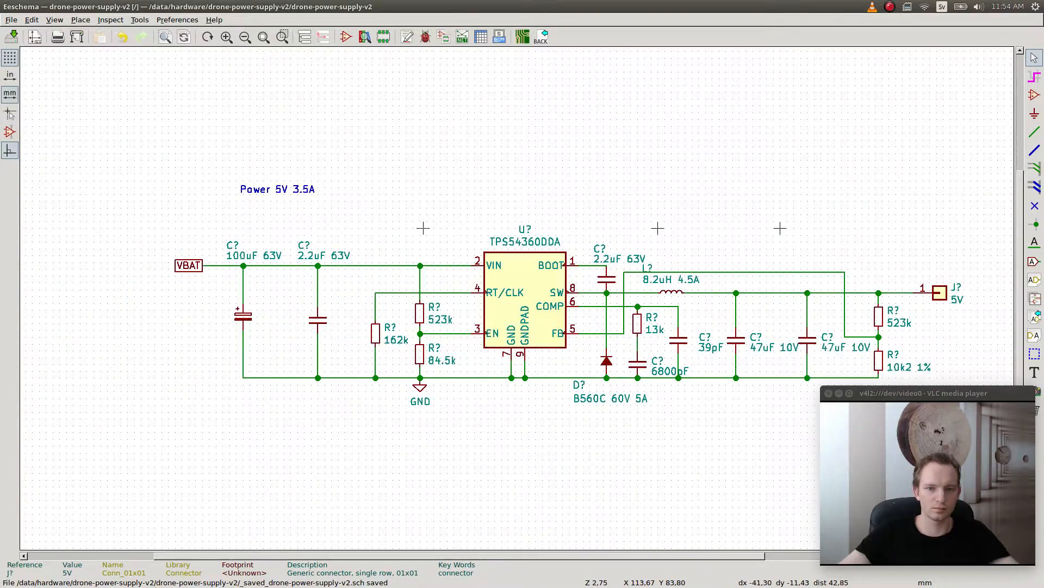
scroll(511, 292, "up", 1)
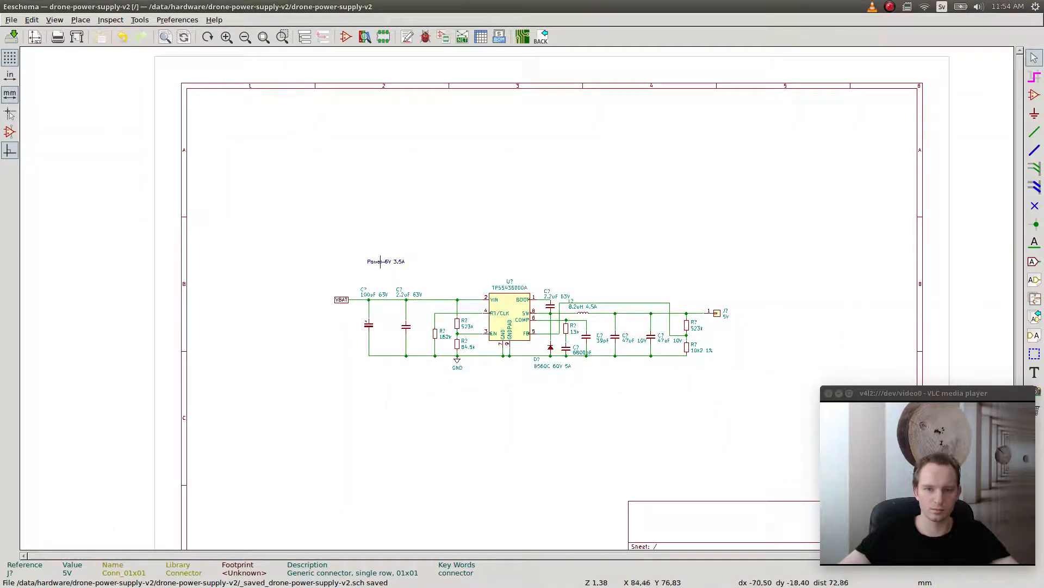
key("m")
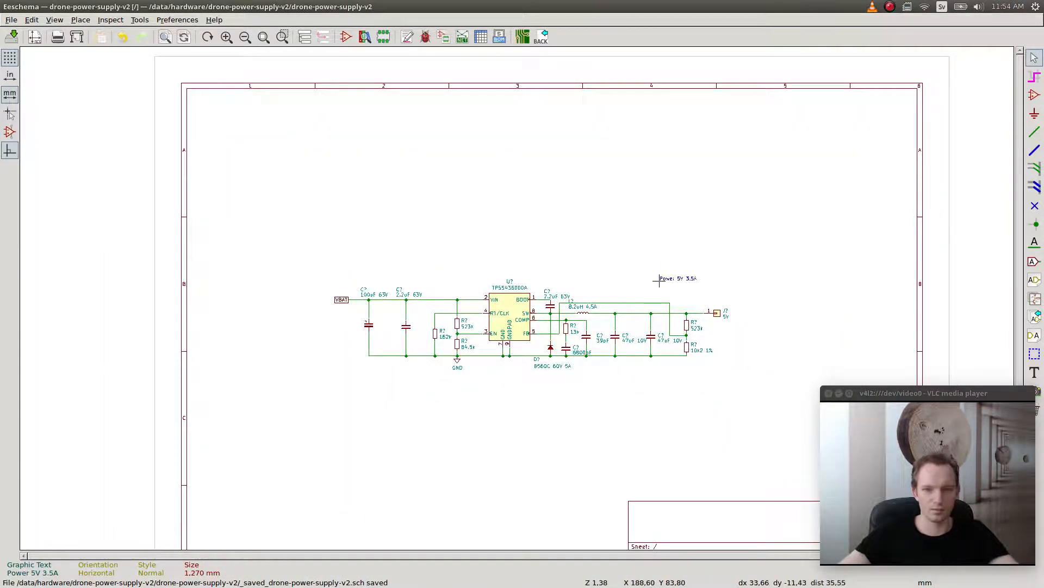
left_click(681, 275)
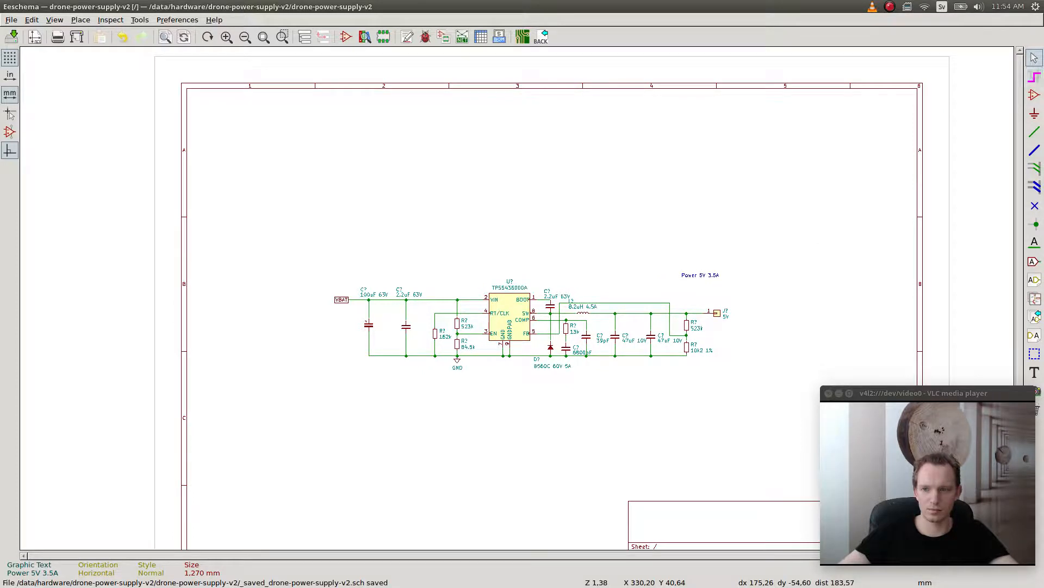
- Draw a closed rectangular frame of dashed graphic lines around the whole power supply circuit and its title text
left_click(1035, 354)
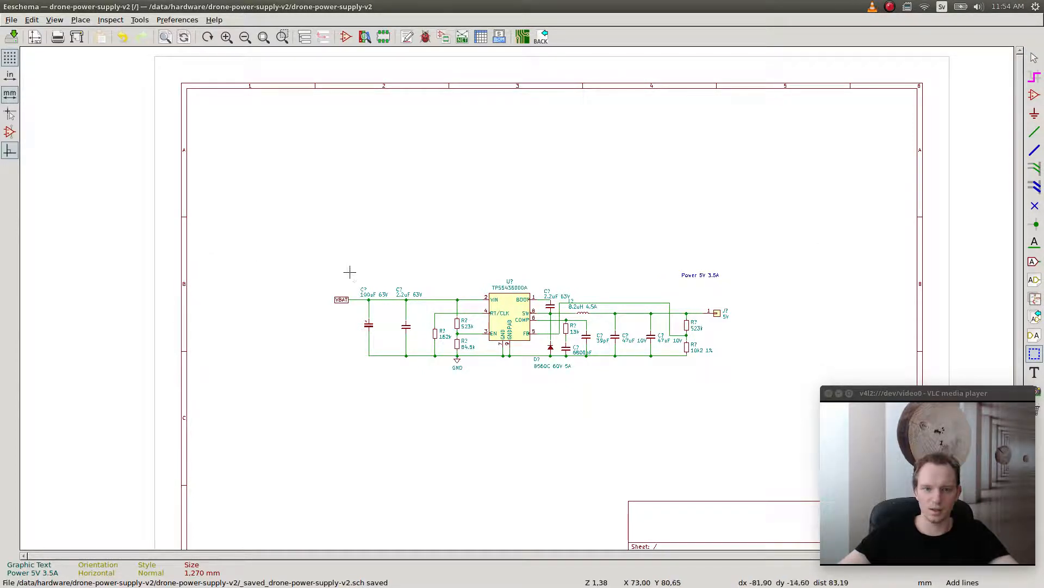
left_click(327, 269)
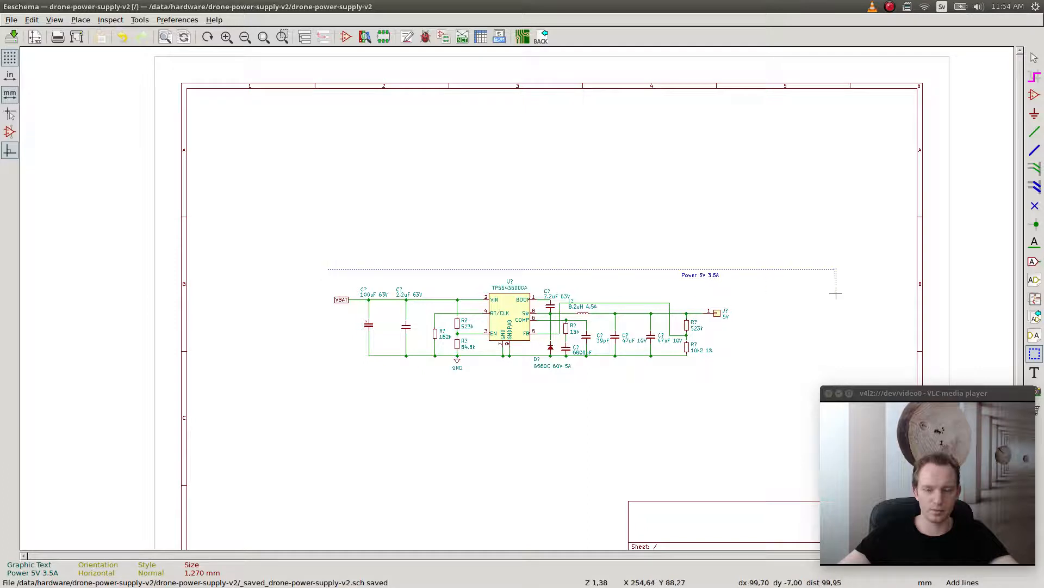
left_click(732, 374)
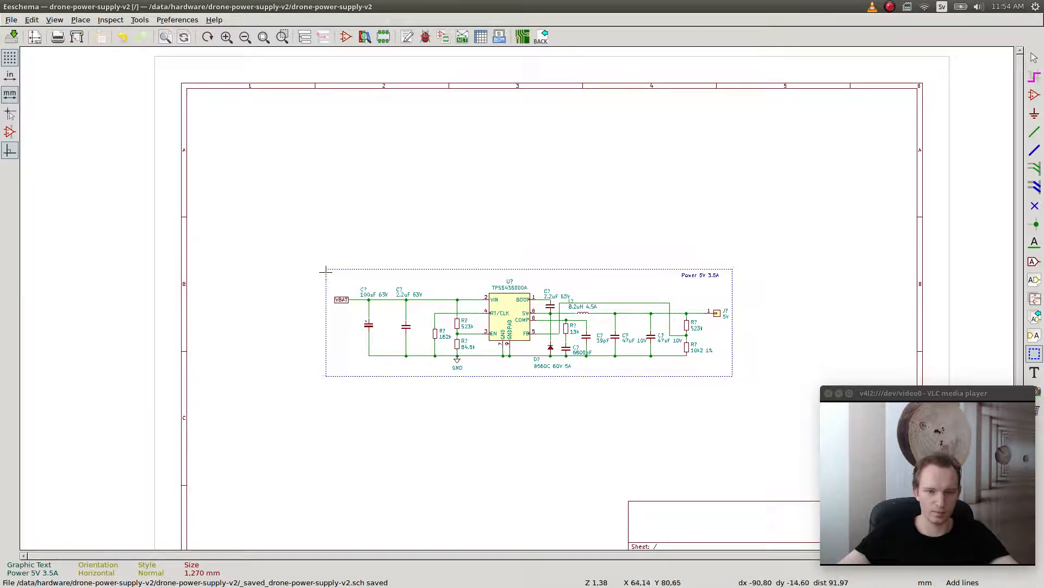
scroll(324, 266, "up", 1)
scroll(511, 291, "up", 1)
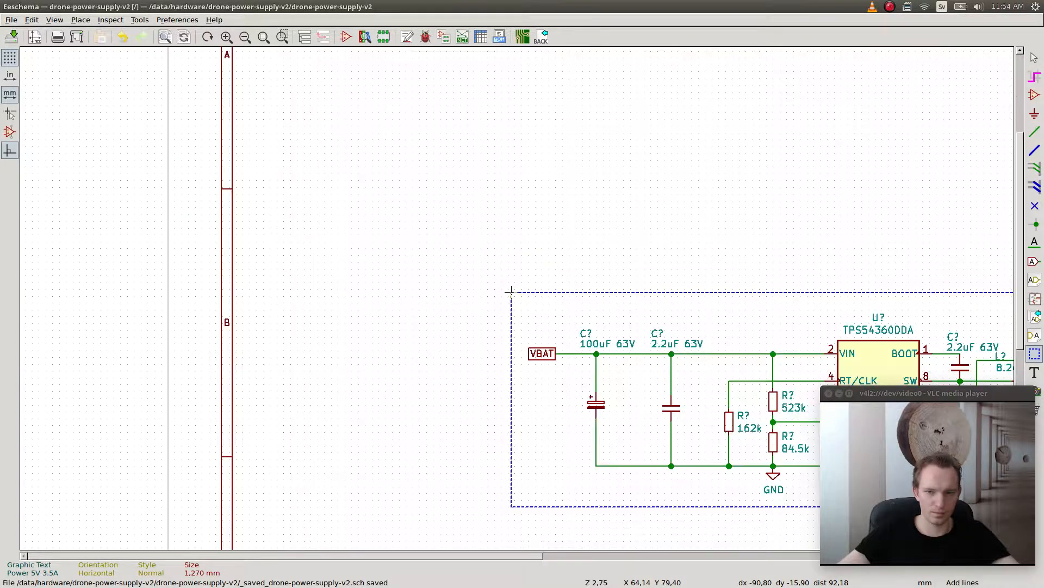
scroll(511, 291, "up", 3)
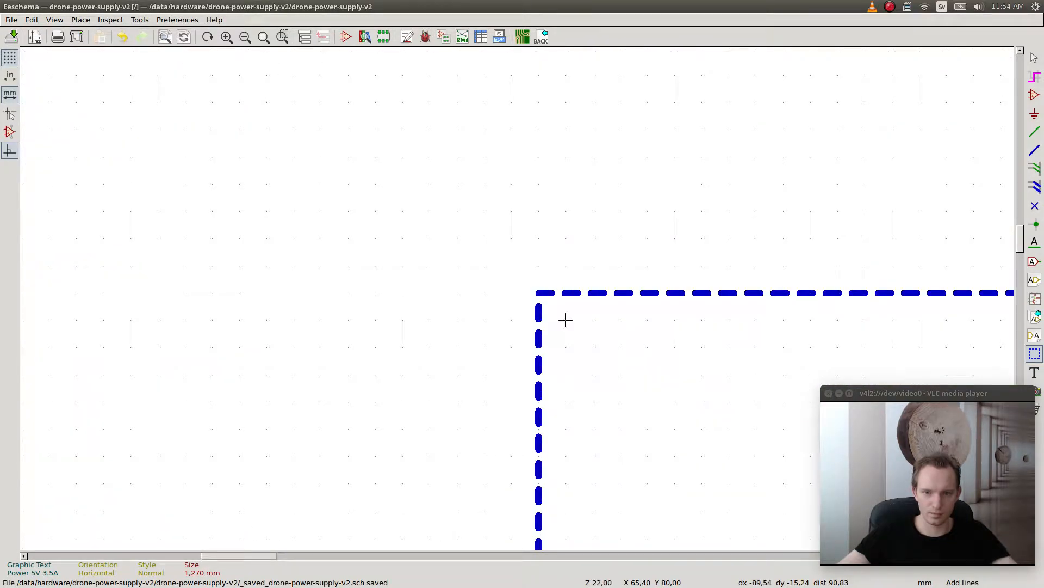
key("Escape")
- Move the "Power 5V 3.5A" text tightly into the frame's upper right corner
scroll(647, 320, "right", 5)
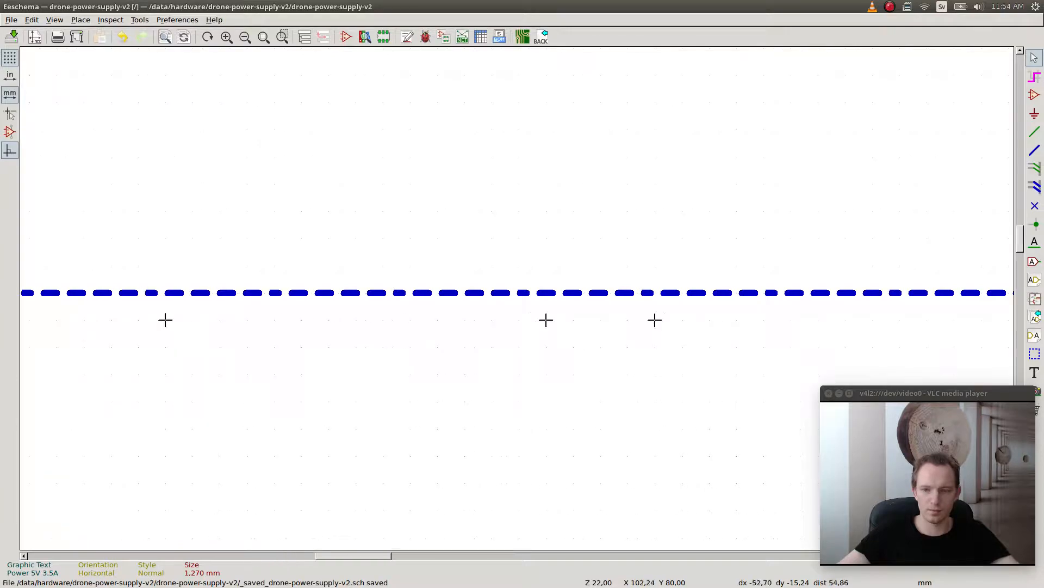
scroll(680, 322, "down", 10)
scroll(712, 324, "up", 7)
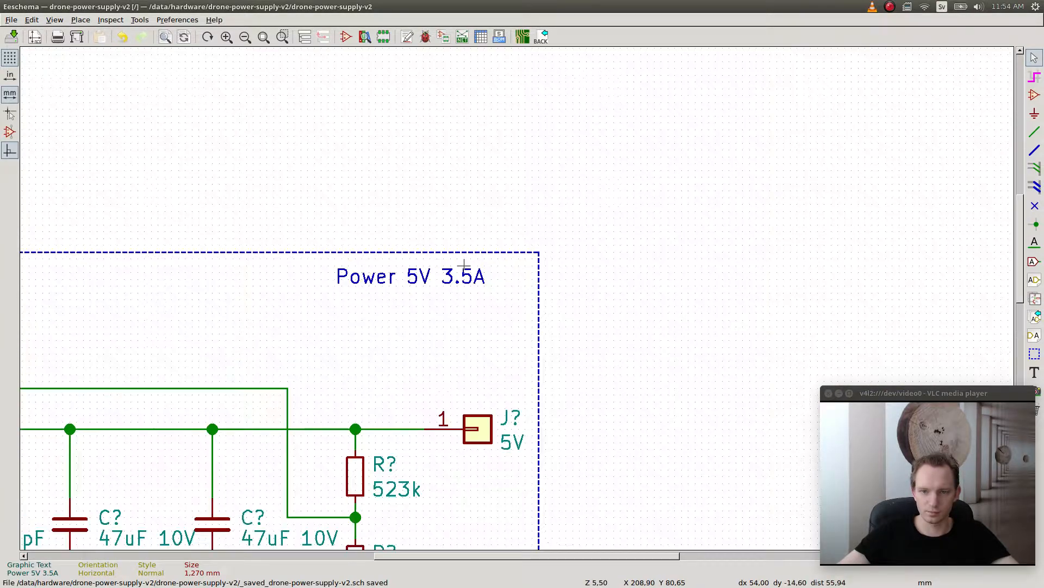
key("m")
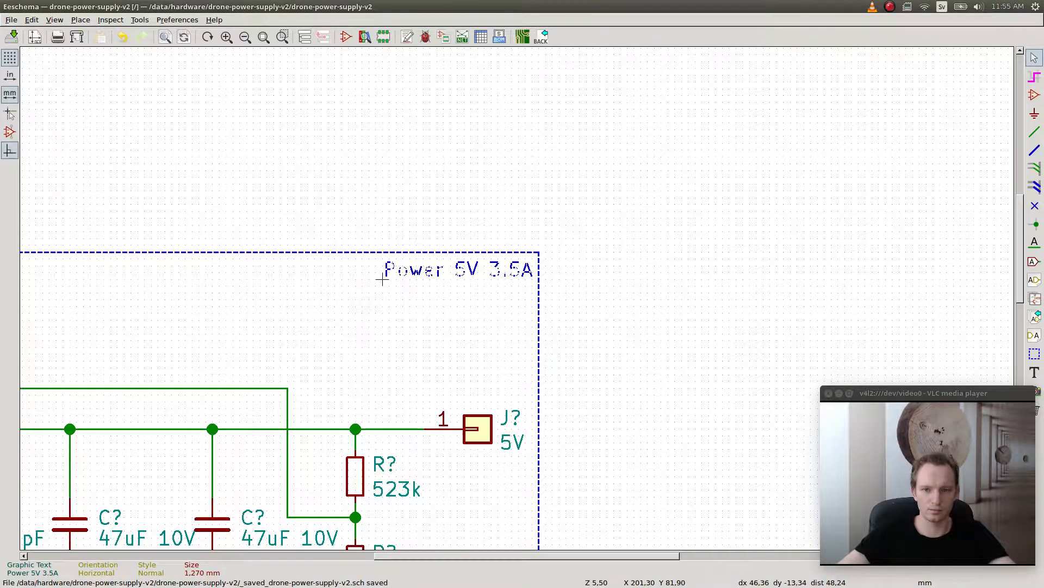
left_click(388, 280)
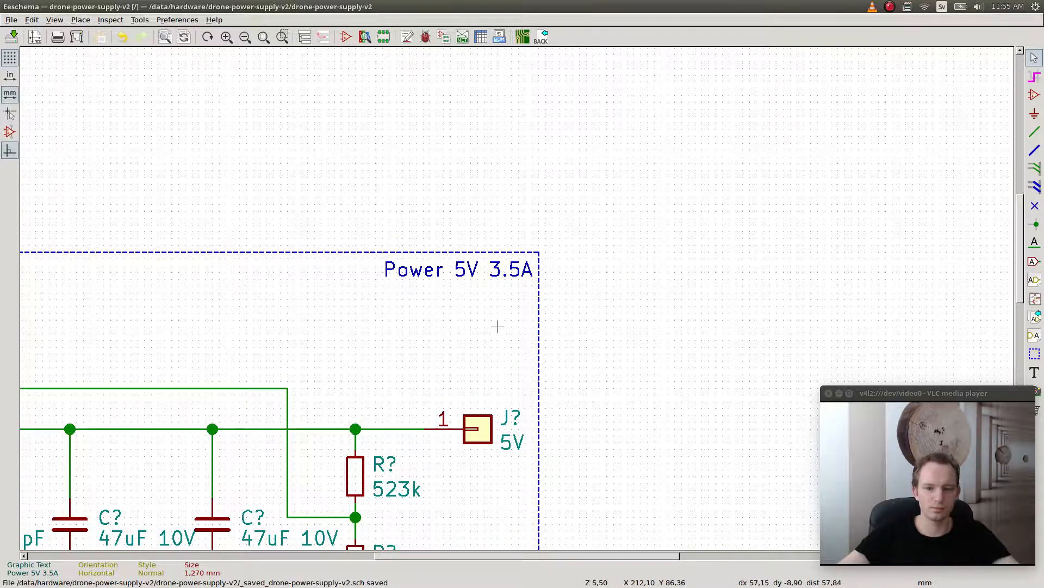
- Drag the 5V connector slightly closer to the feedback divider with its wire attached, and save the schematic
scroll(496, 319, "right", 3)
scroll(367, 313, "right", 2)
scroll(364, 311, "left", 3)
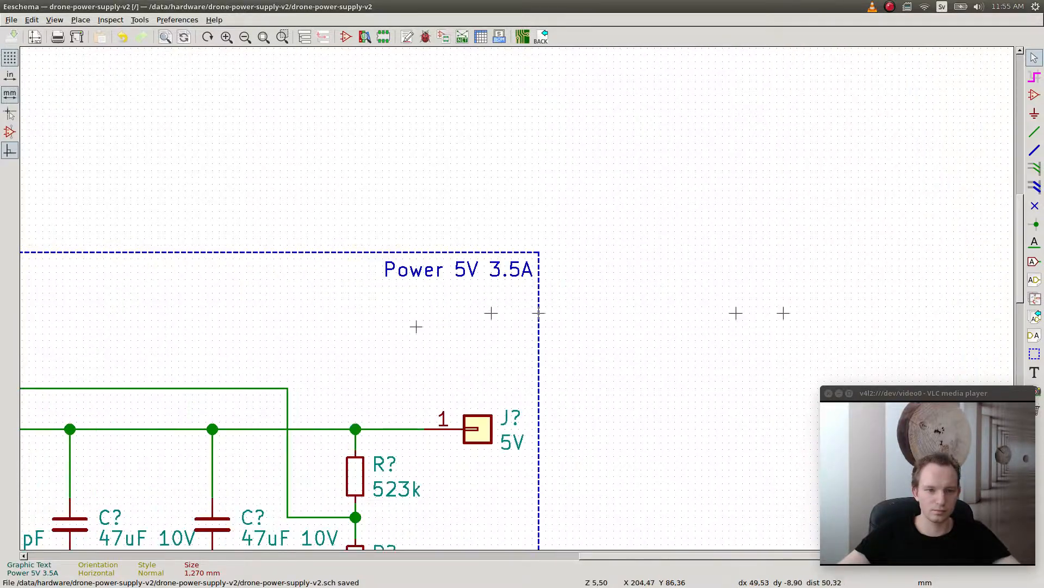
key("g")
left_click(470, 429)
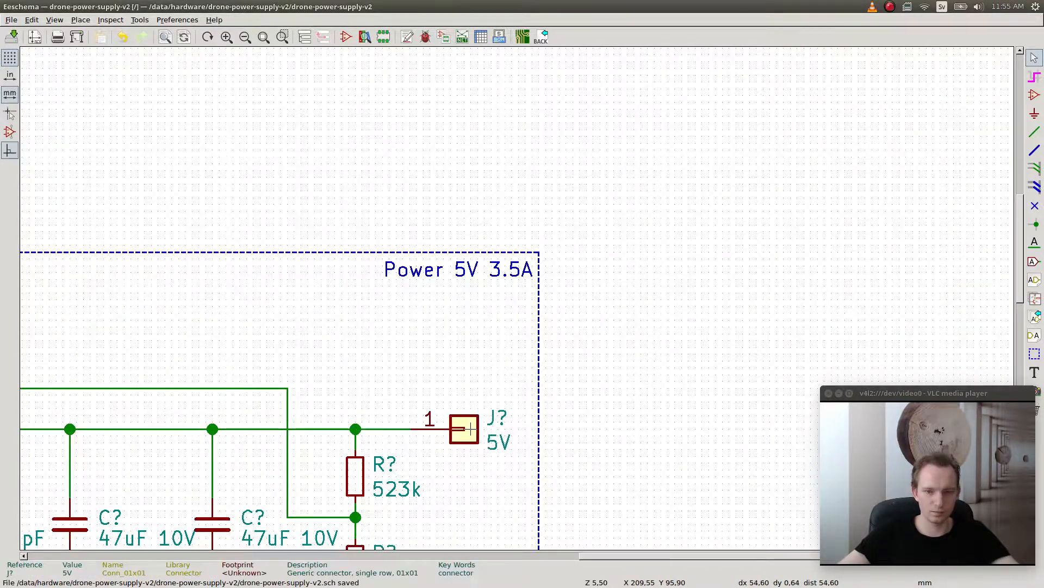
- Move the 100uF 63V input capacitor out of the circuit to above the frame and delete its leftover wires
scroll(481, 418, "down", 3)
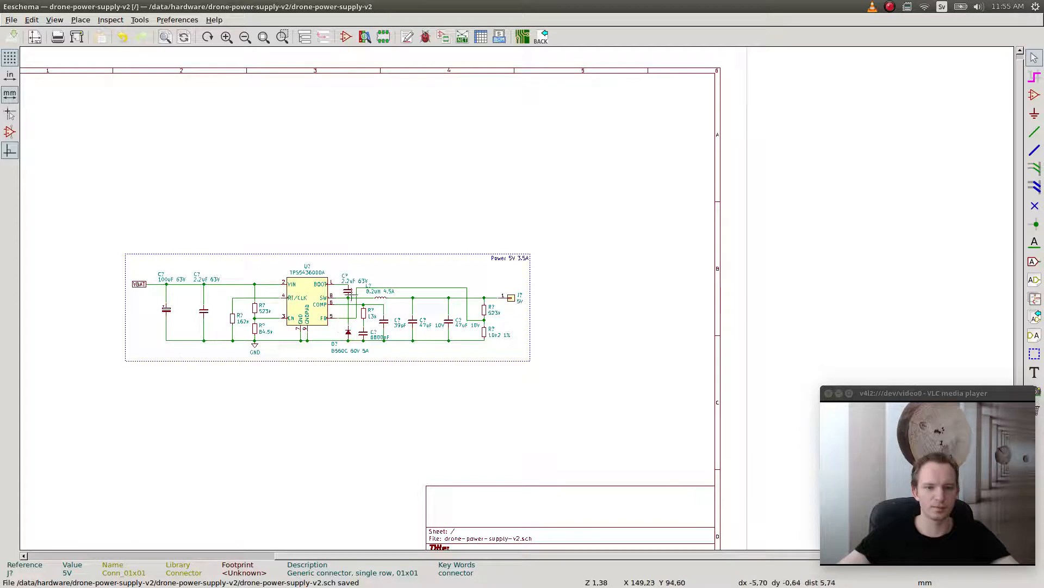
scroll(351, 297, "up", 1)
scroll(511, 292, "up", 1)
scroll(512, 292, "down", 2)
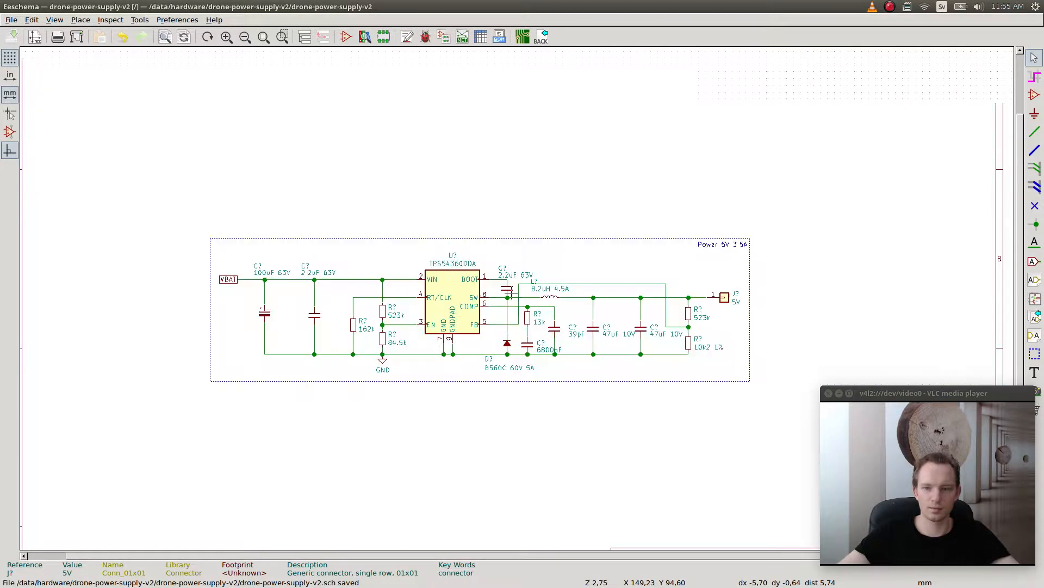
scroll(511, 292, "up", 1)
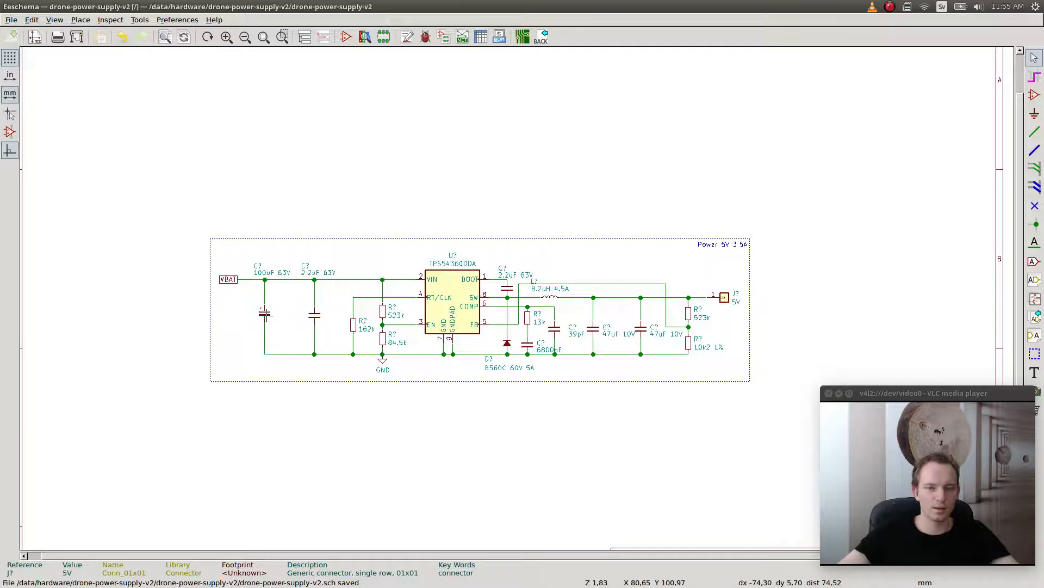
key("m")
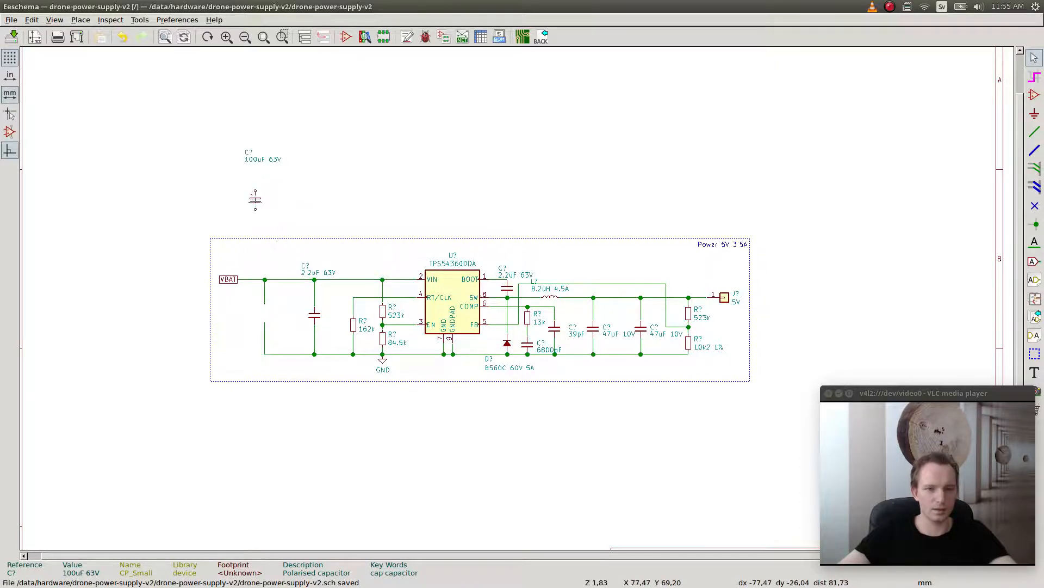
key("Delete")
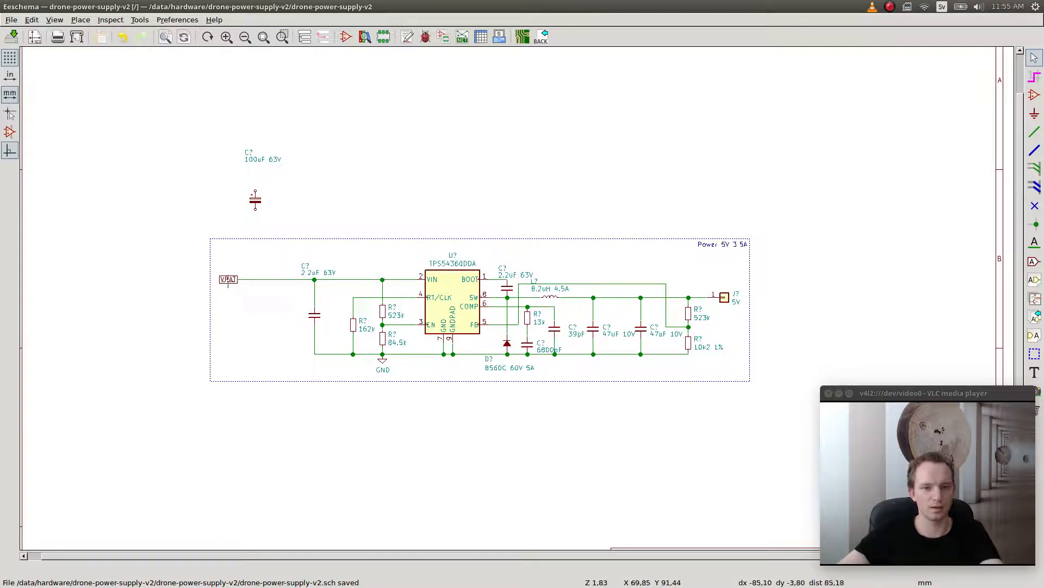
- Drag the VBAT label along the input wire to just beside the 2.2uF 63V input capacitor
key("c")
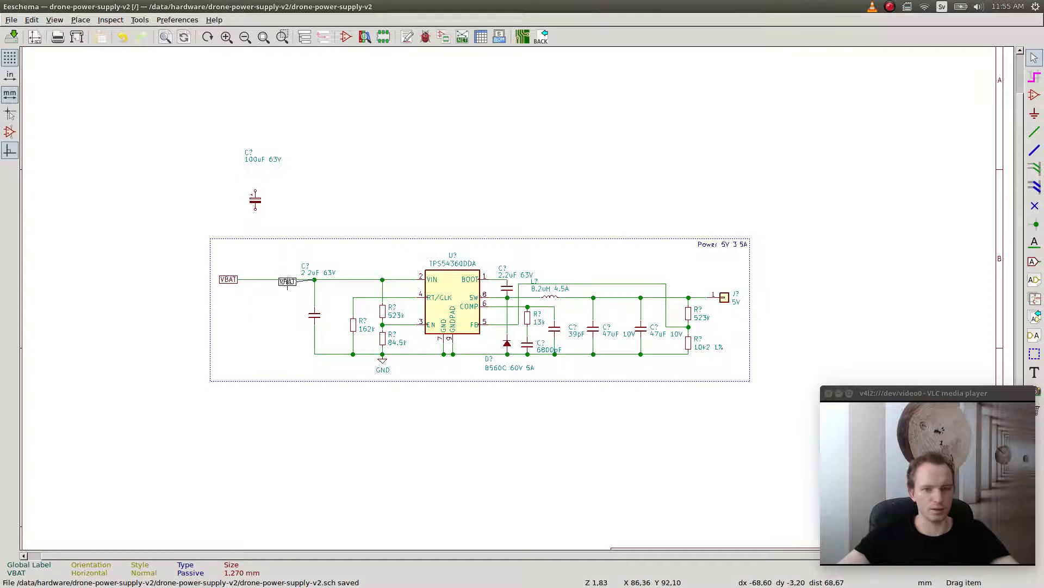
left_click(285, 283)
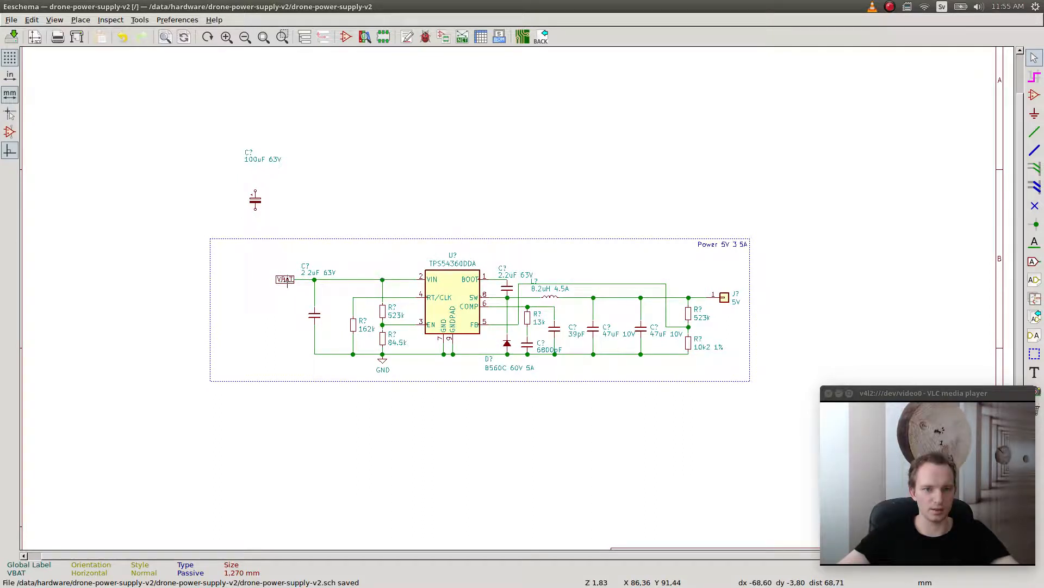
- Place a copy of the VBAT label and of the GND symbol at the 100uF 63V capacitor above the frame
key("c")
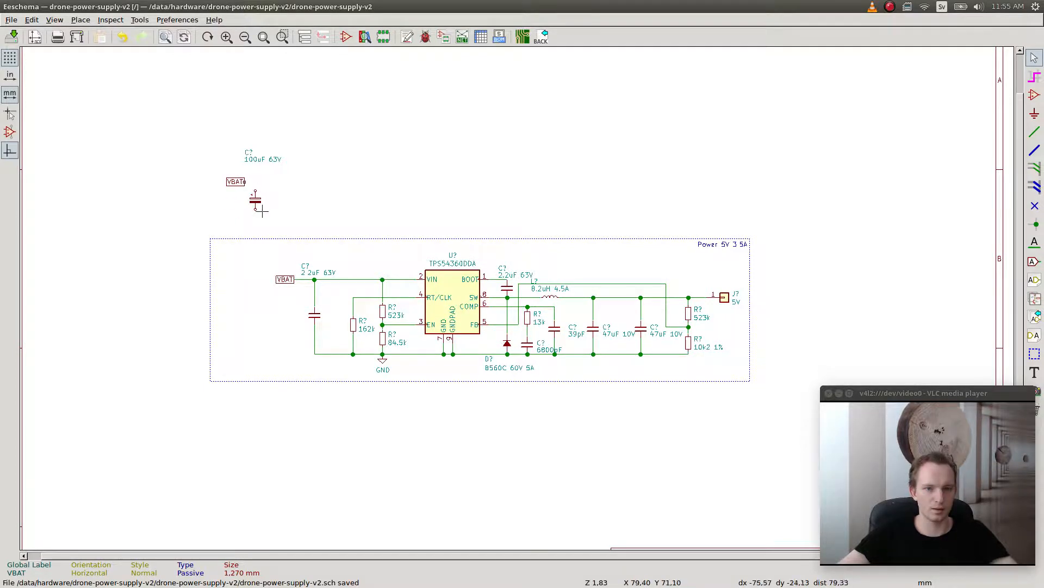
left_click(245, 181)
key("c")
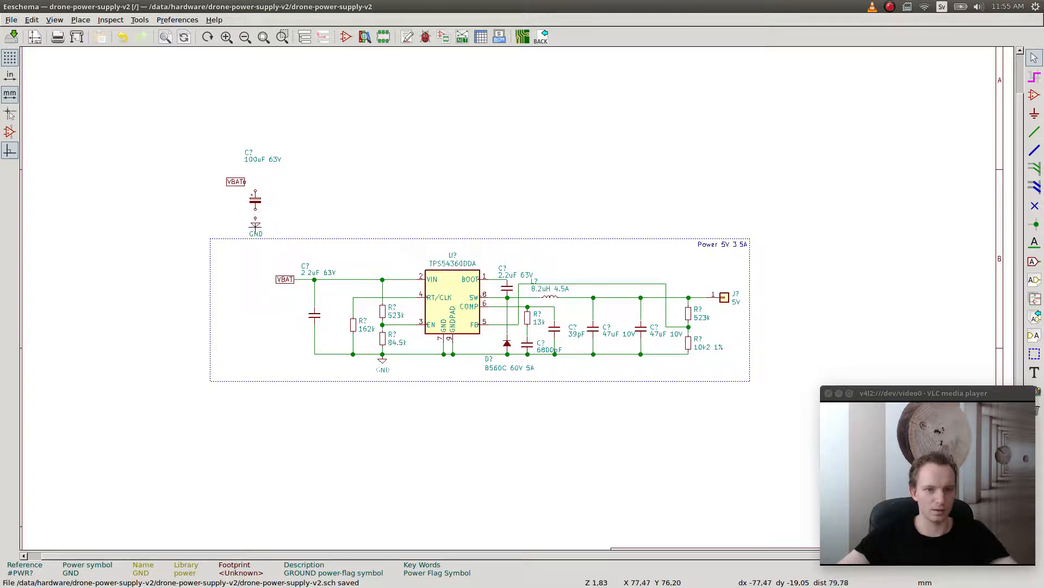
left_click(255, 224)
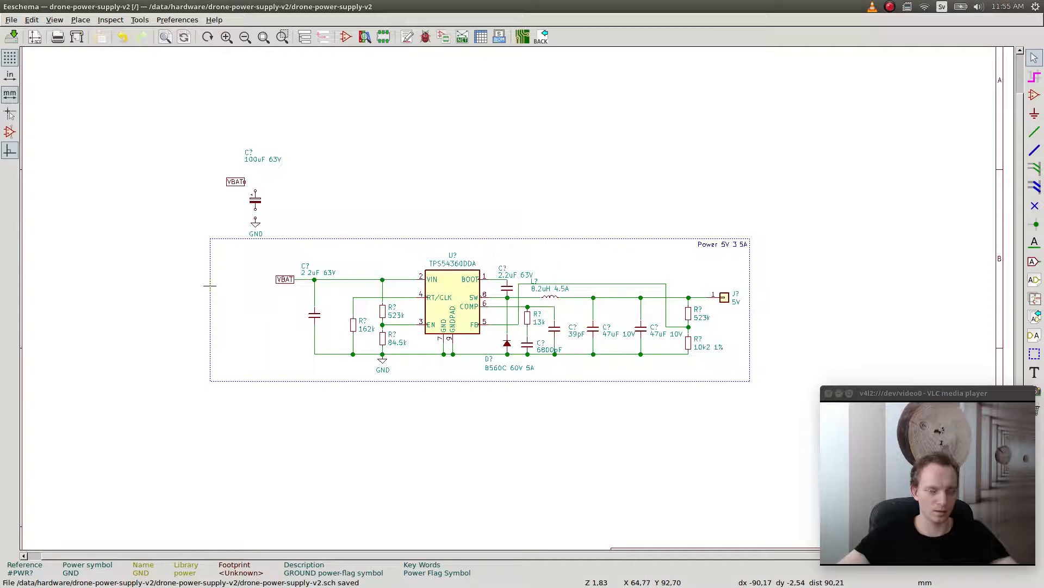
- Move the frame's left edge in close to the VBAT label and shorten the top and bottom lines to meet it
left_click_drag(210, 284, 269, 284)
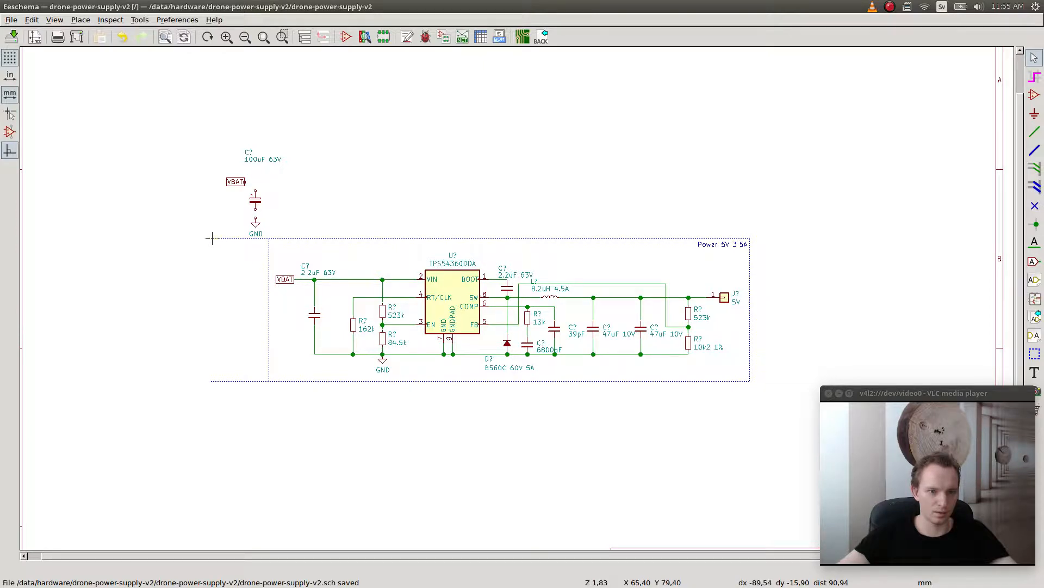
scroll(212, 240, "left", 2)
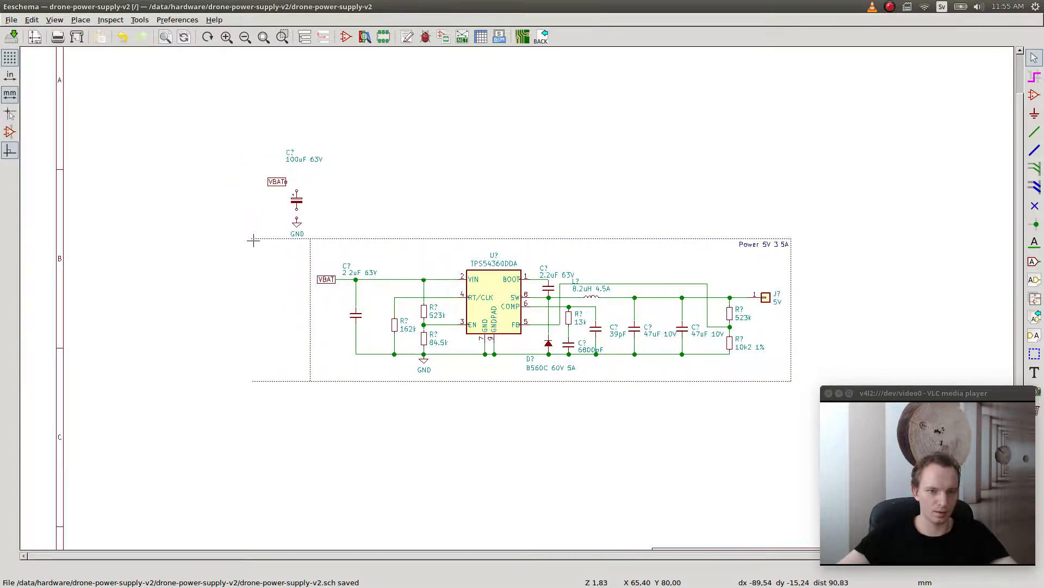
scroll(288, 254, "up", 4)
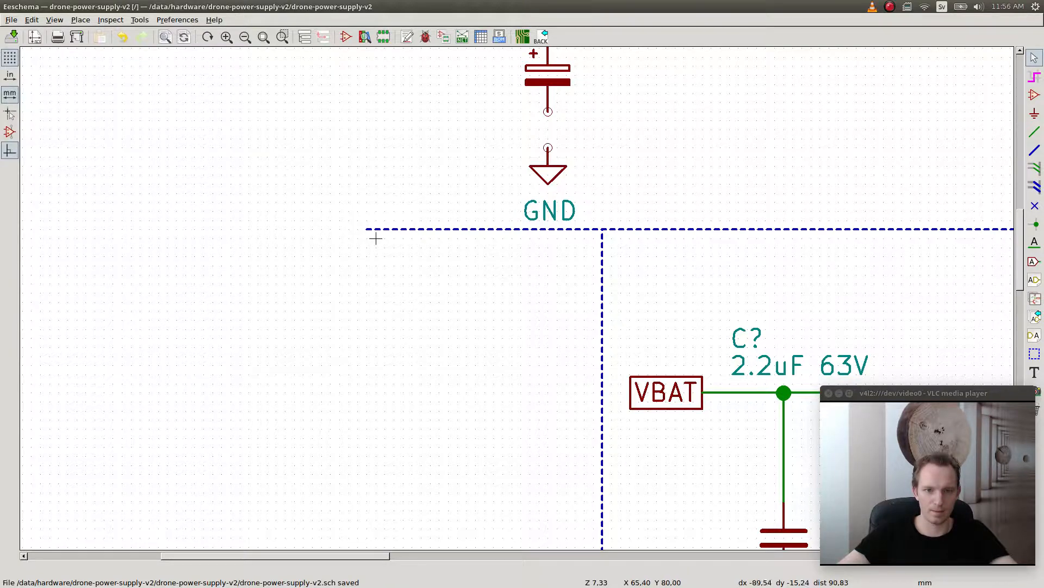
scroll(484, 237, "down", 5)
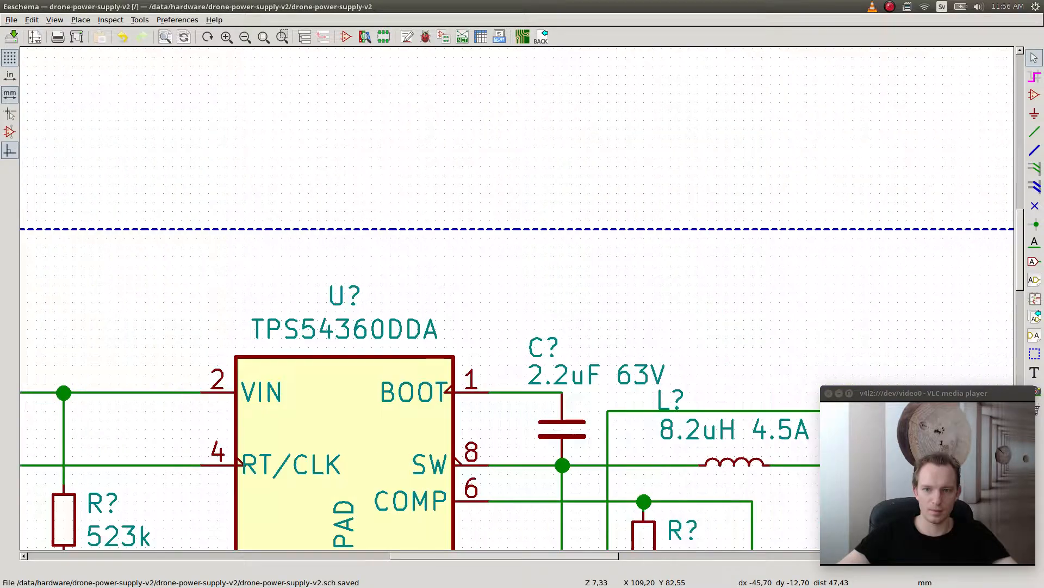
scroll(512, 294, "up", 3)
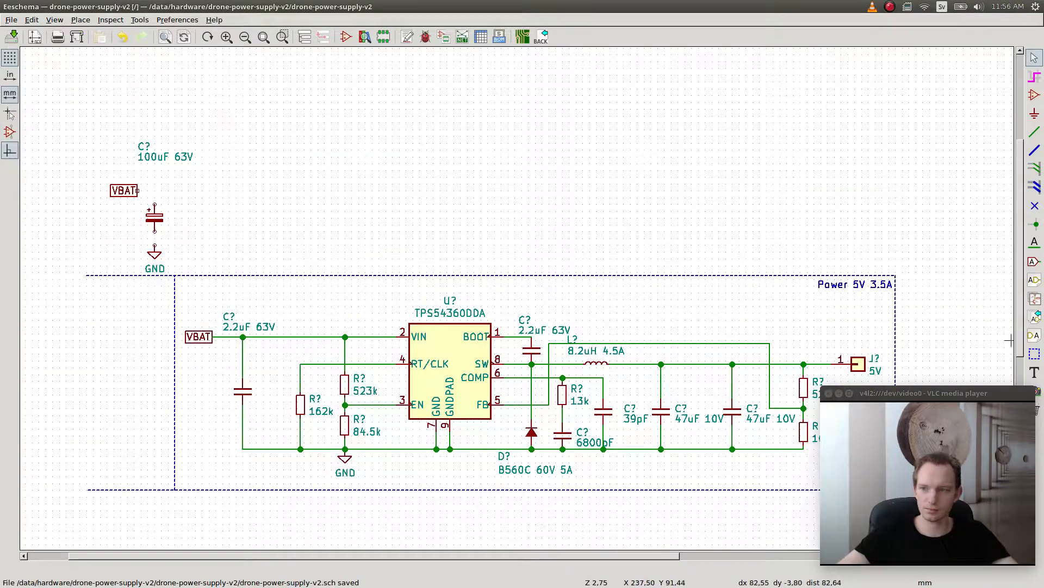
left_click(1035, 353)
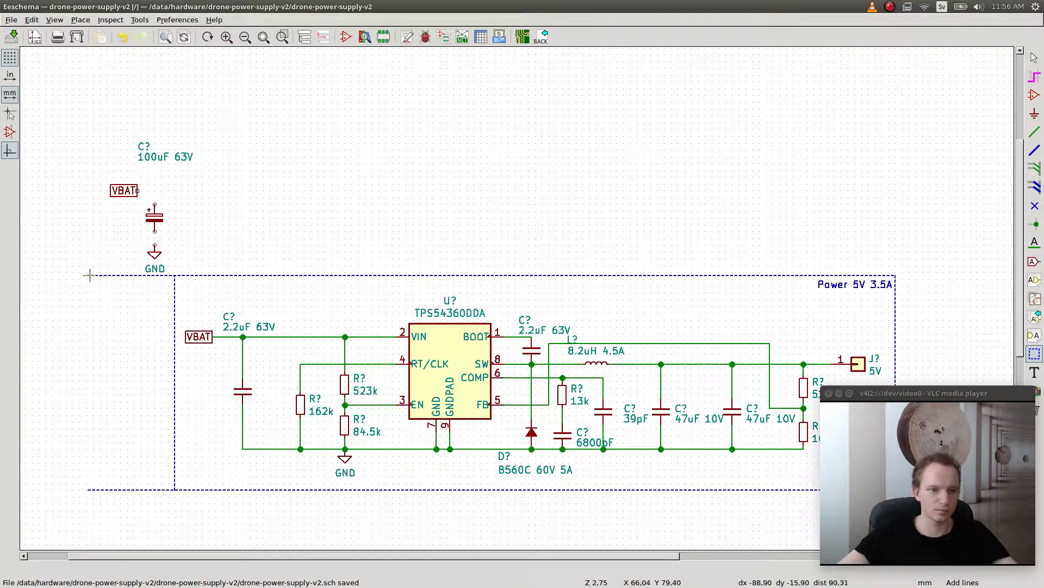
key("Escape")
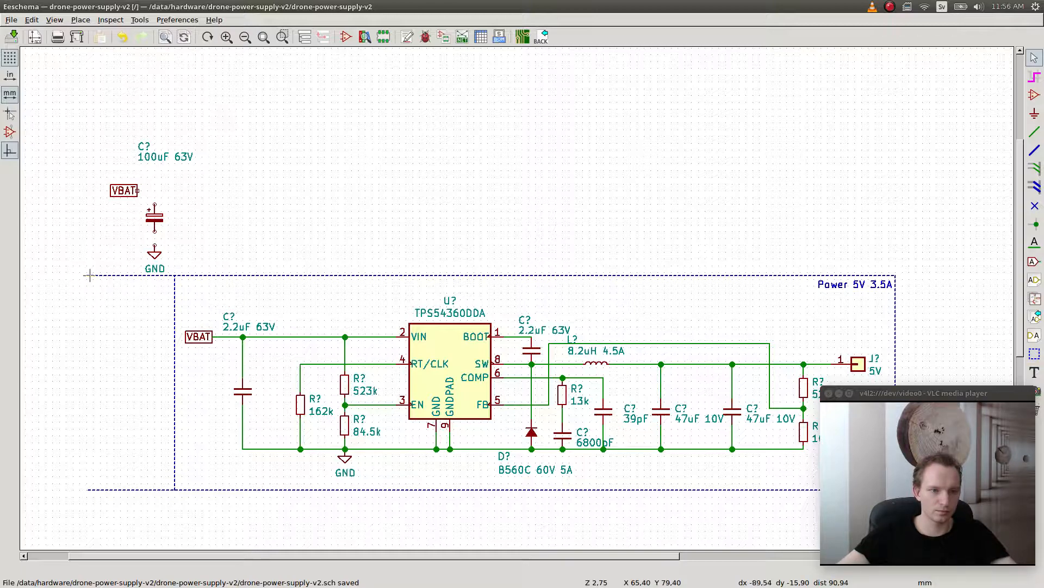
left_click_drag(86, 275, 175, 275)
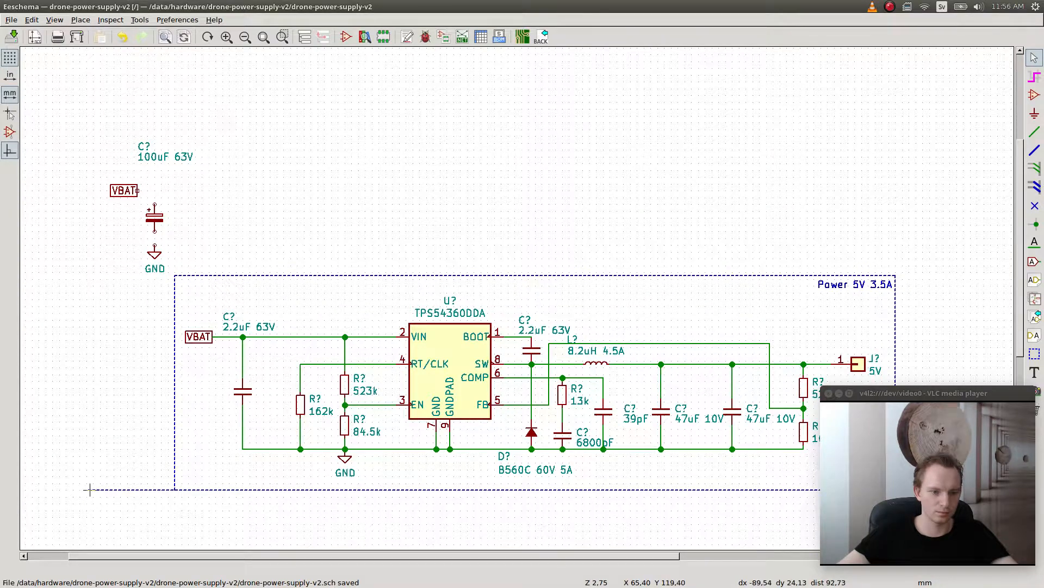
left_click_drag(88, 489, 175, 489)
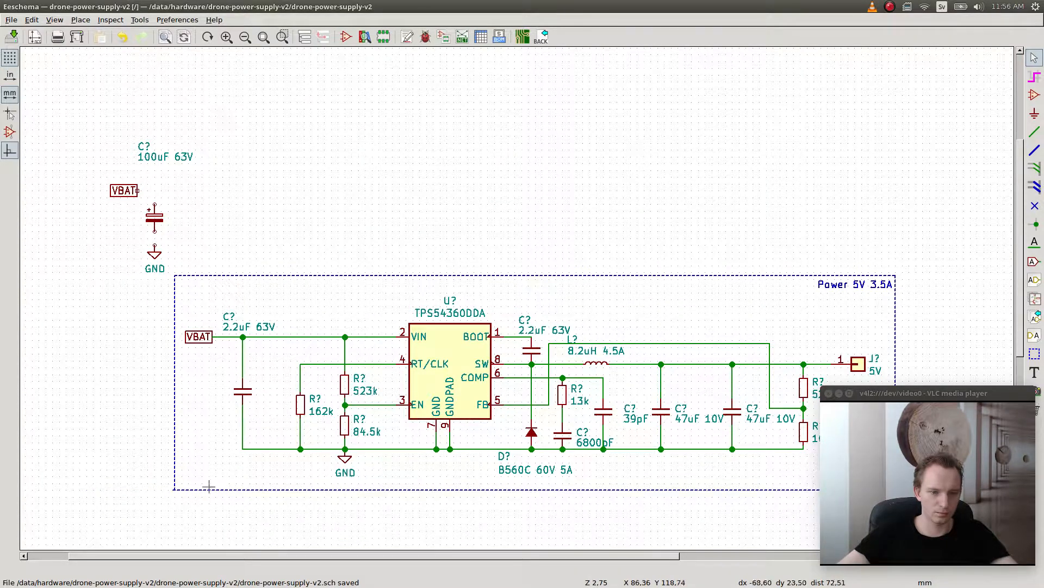
- Shorten the overhanging right end of the frame's bottom line to meet the right edge at the corner
scroll(427, 415, "down", 3)
scroll(528, 300, "up", 1)
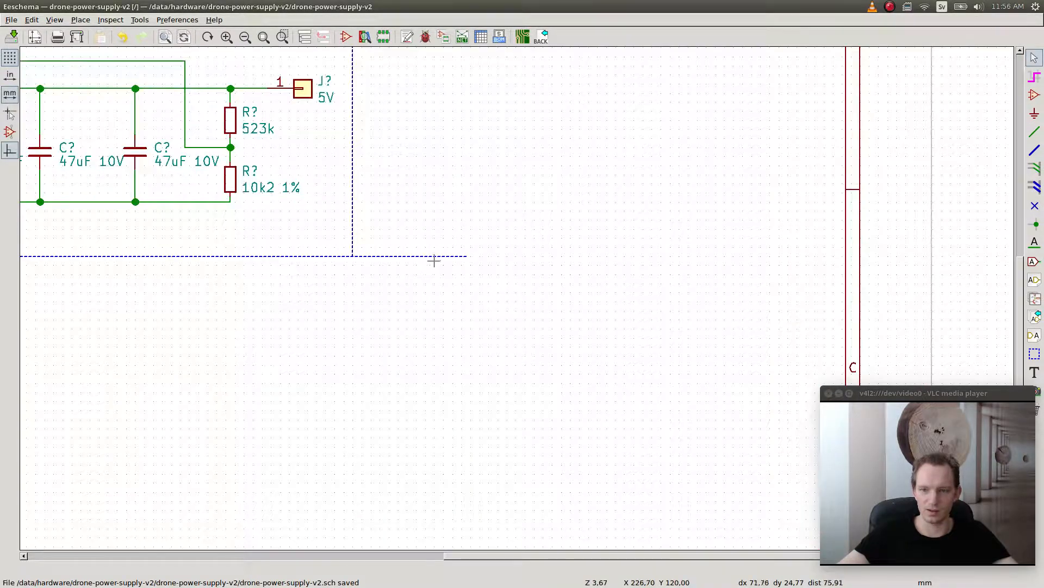
scroll(433, 259, "up", 4)
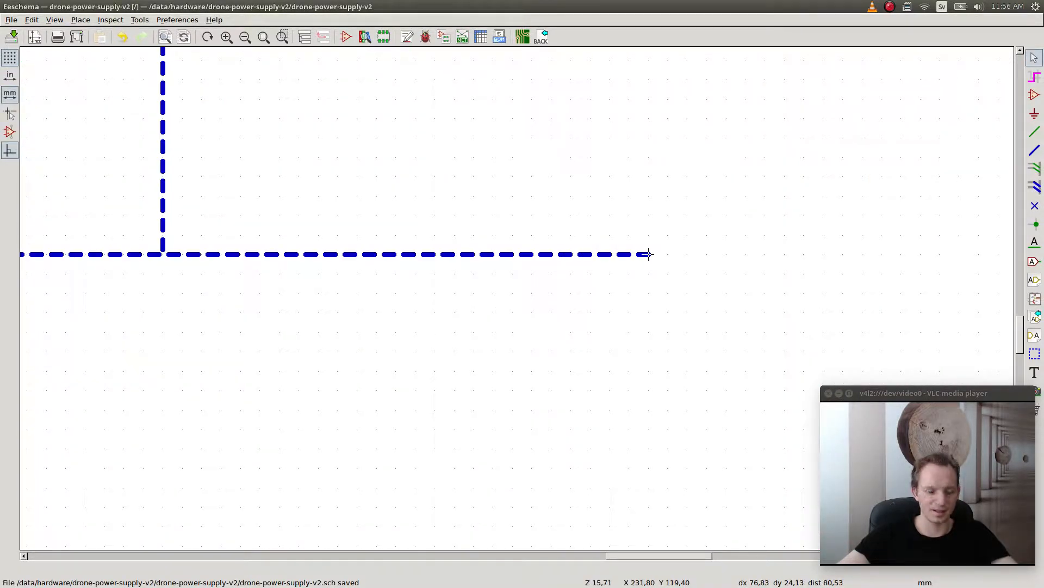
left_click_drag(648, 254, 163, 254)
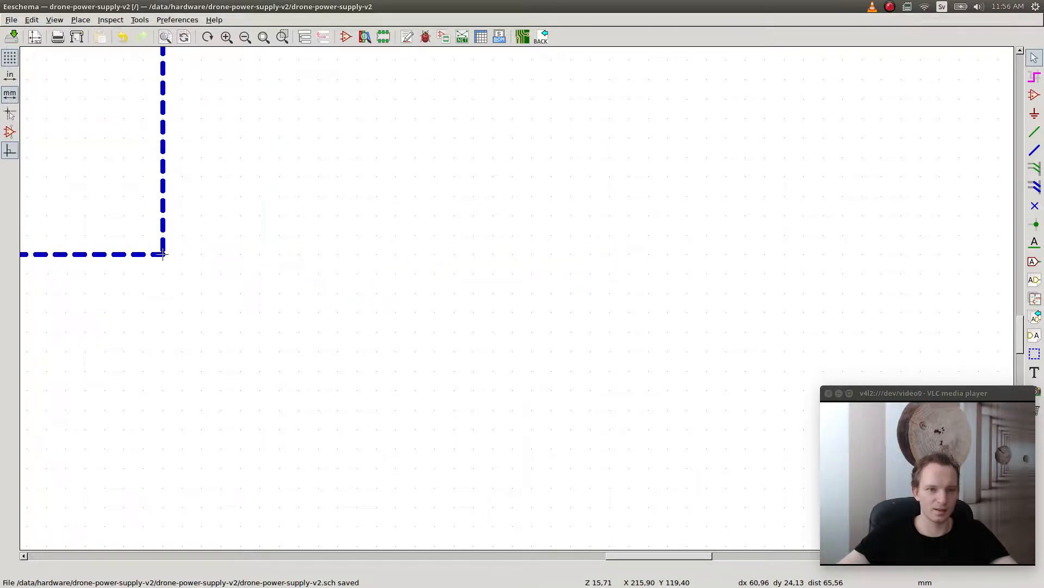
scroll(222, 252, "down", 4)
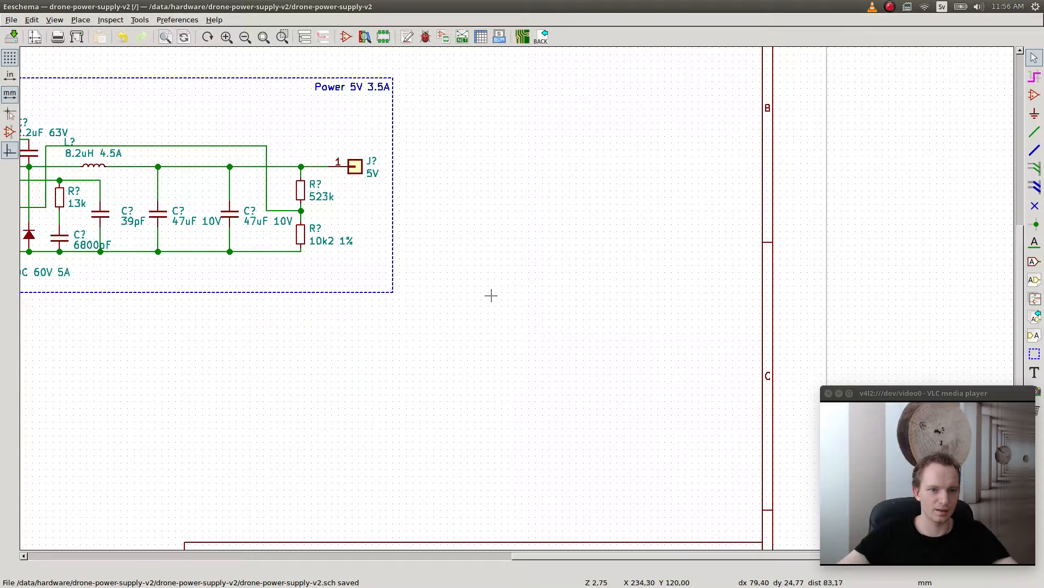
- Drag the overhanging left end of the frame's bottom line onto the lower left corner
scroll(490, 295, "down", 2)
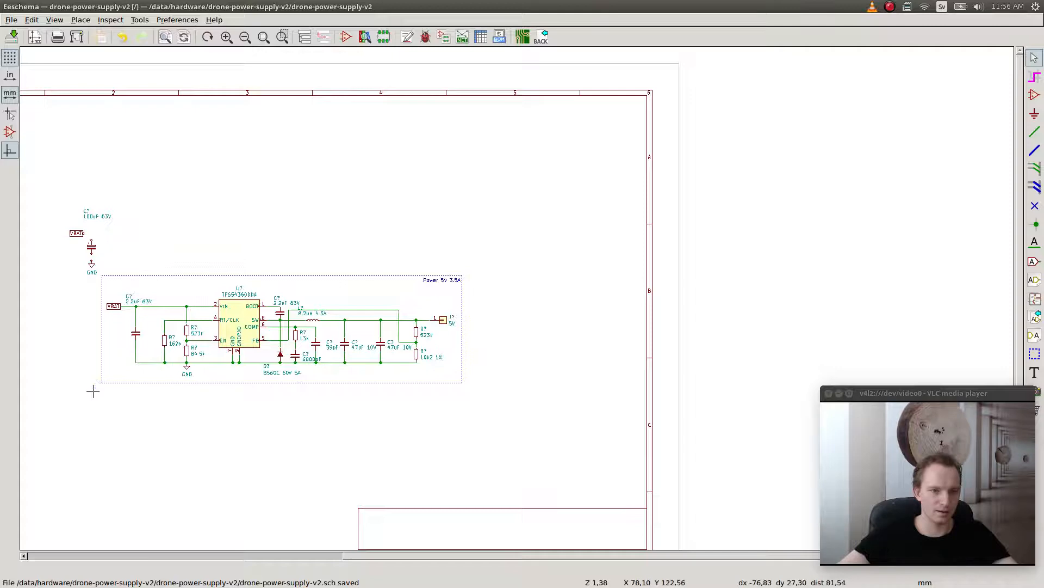
scroll(93, 391, "left", 3)
scroll(498, 392, "up", 6)
scroll(411, 265, "up", 3)
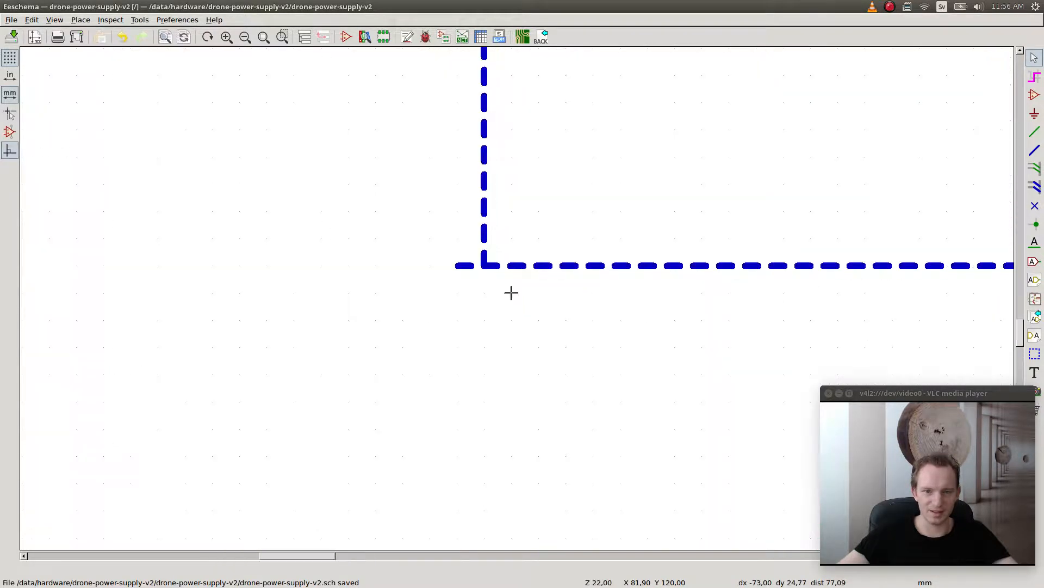
key("g")
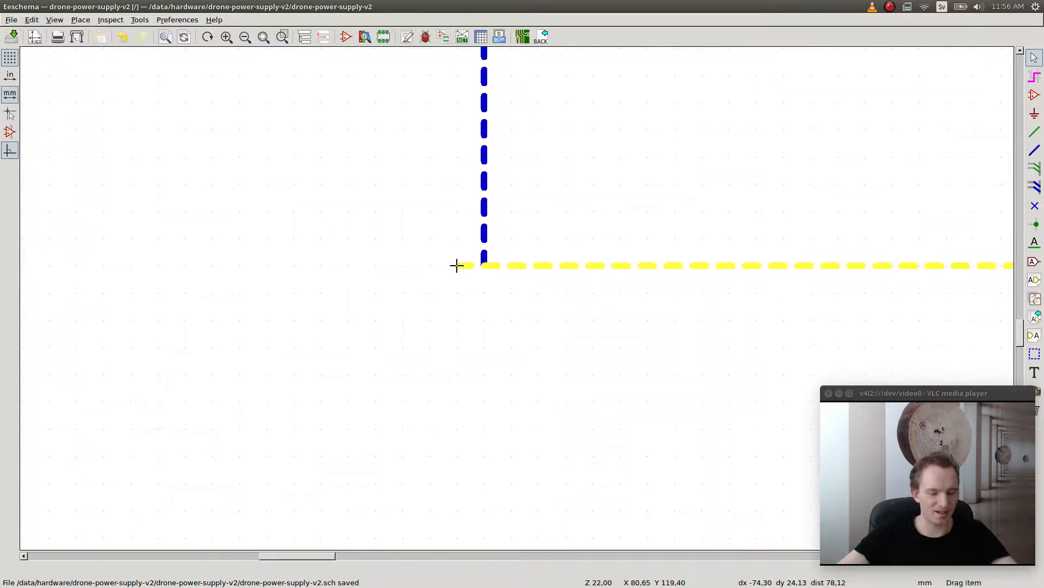
left_click(484, 266)
scroll(512, 292, "down", 3)
scroll(512, 292, "down", 5)
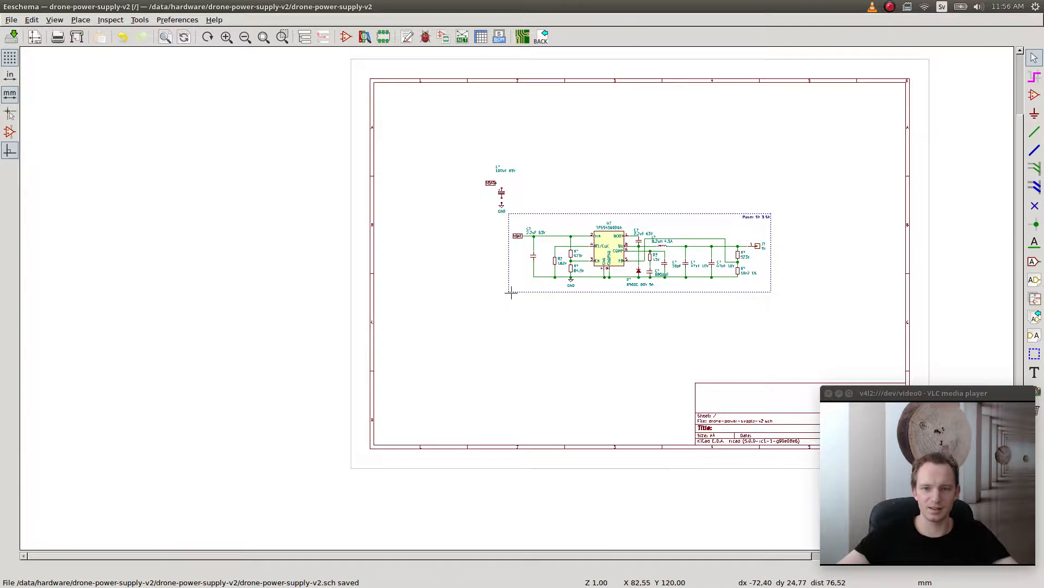
scroll(512, 293, "up", 2)
scroll(512, 293, "down", 1)
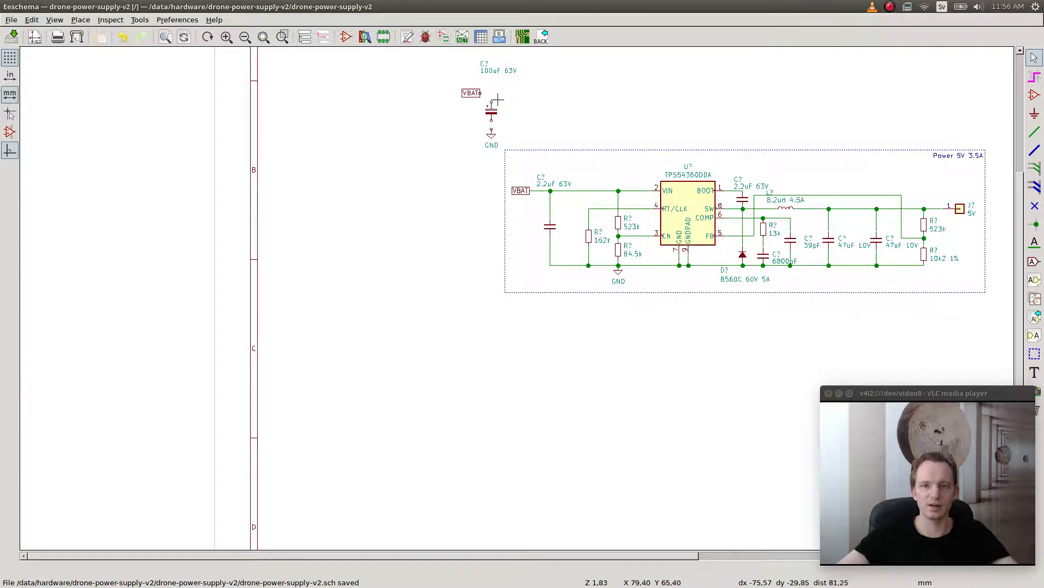
- Wire the 100uF 63V capacitor's positive pin to its VBAT label and its other pin to the GND symbol
left_click(1035, 132)
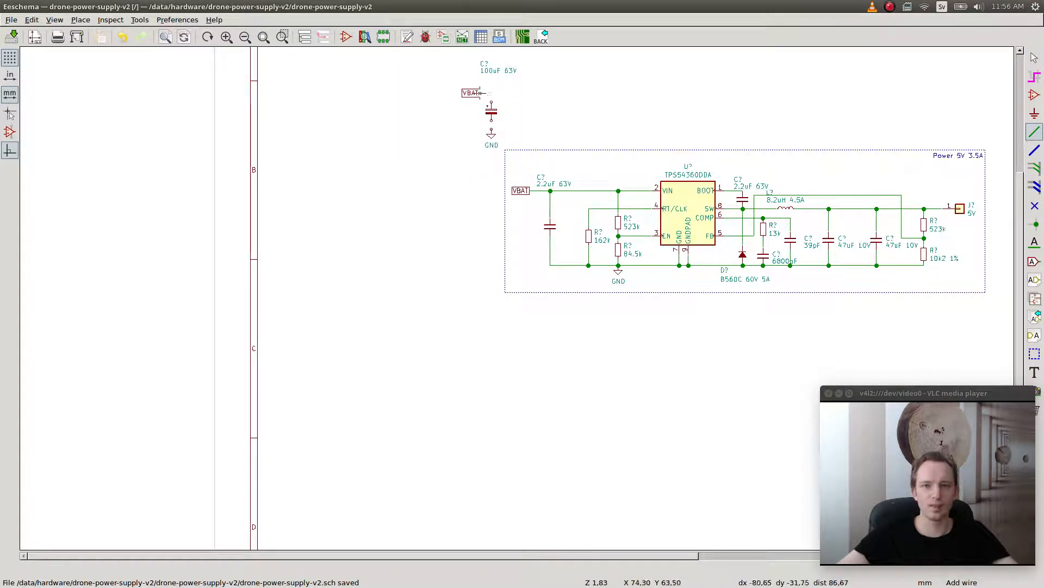
left_click(482, 93)
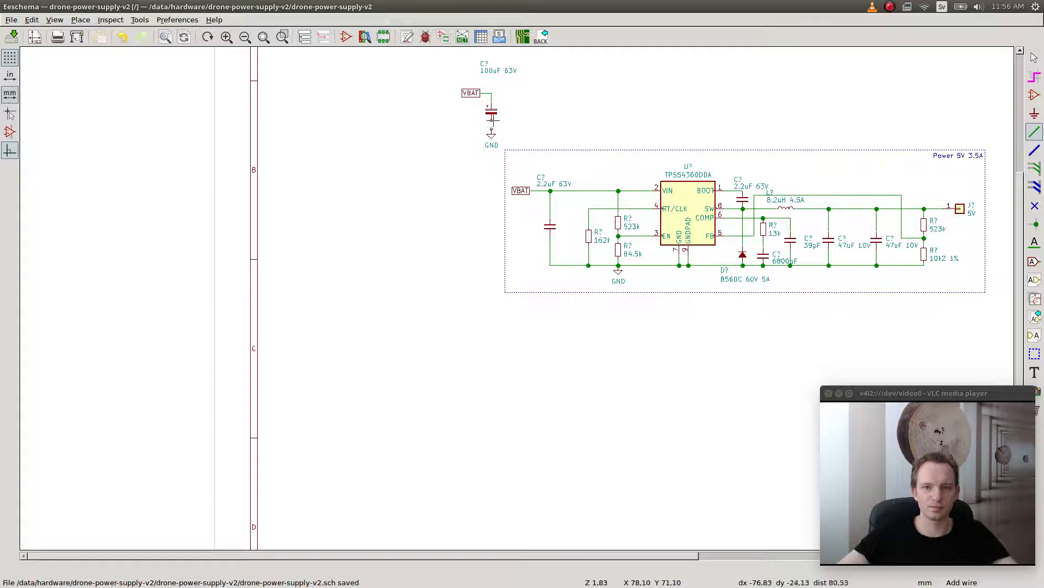
left_click(492, 129)
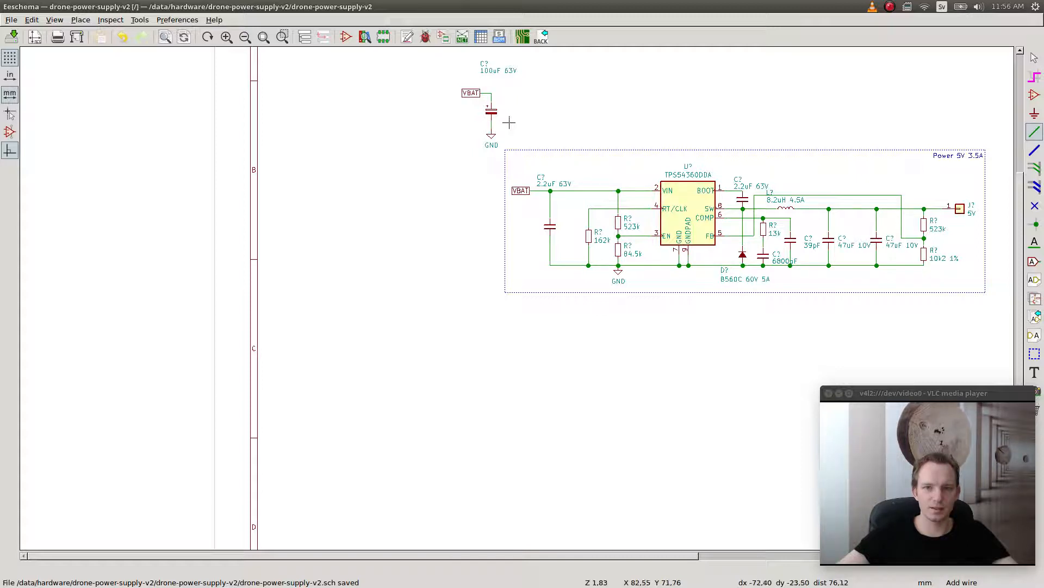
key("Escape")
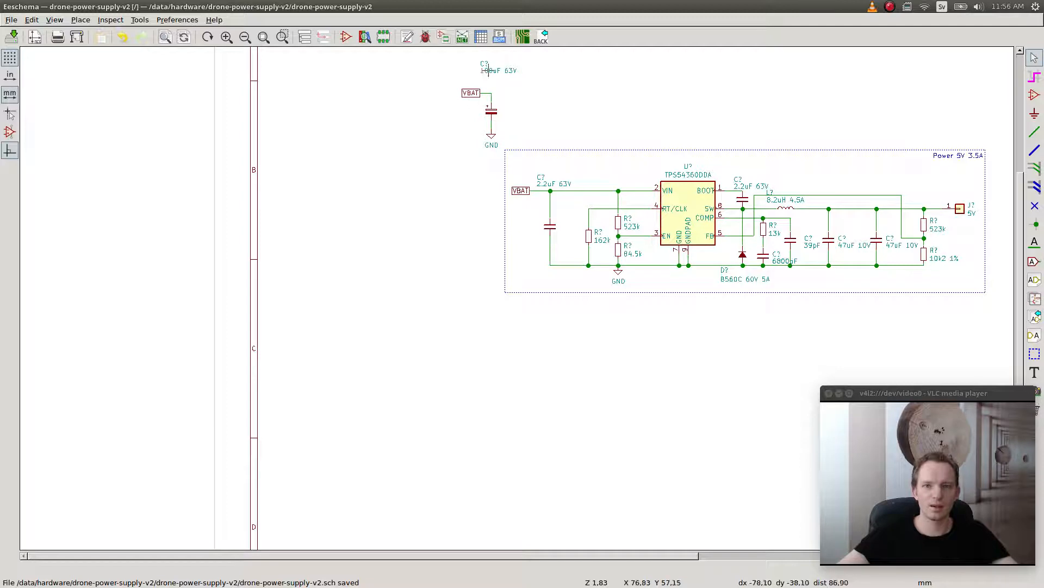
- Move the capacitor's 100uF 63V value and its reference right beside the symbol, stacked closely, and save the schematic
key("m")
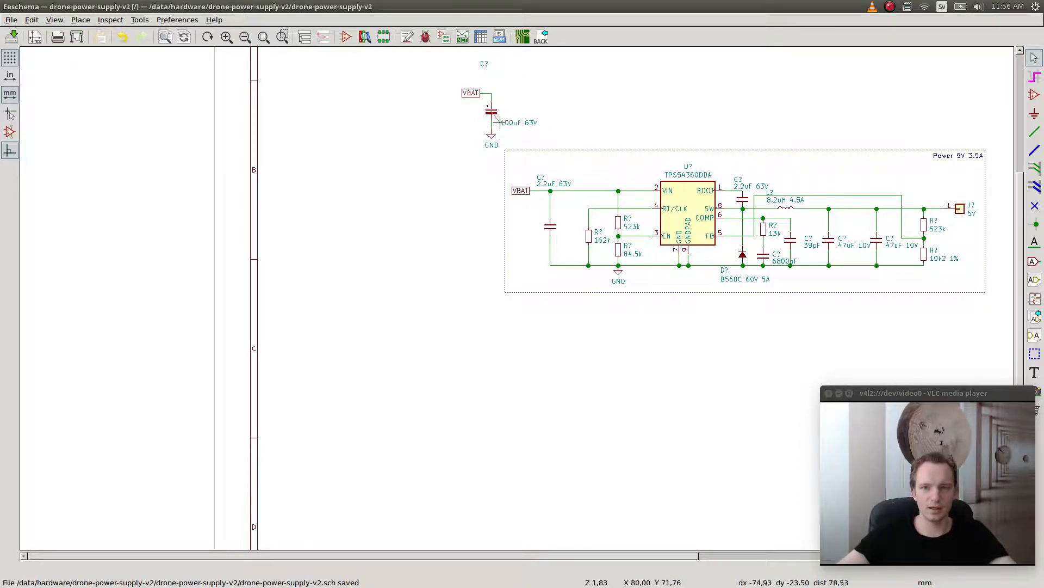
left_click(499, 123)
key("m")
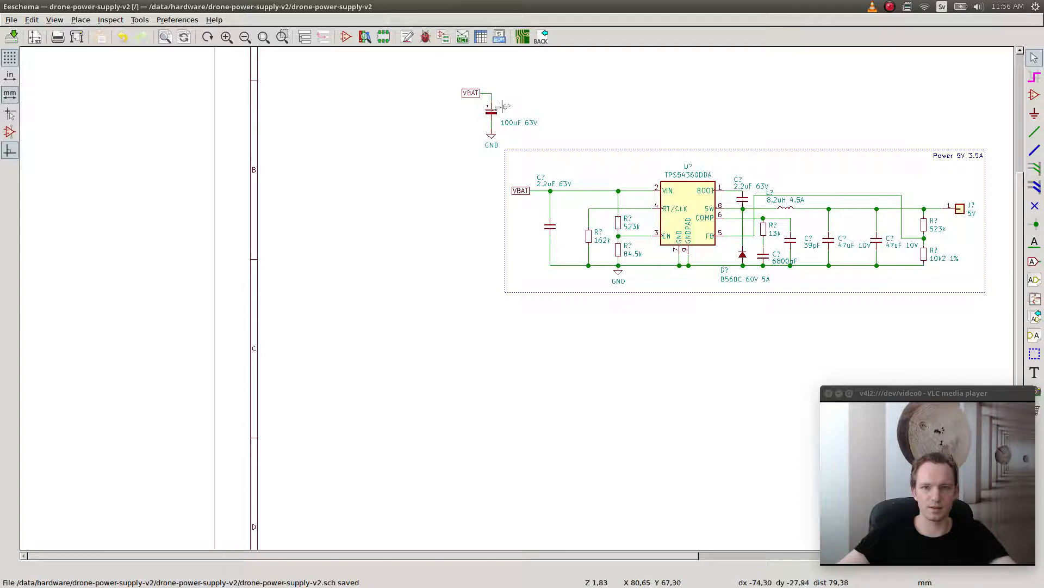
left_click(501, 107)
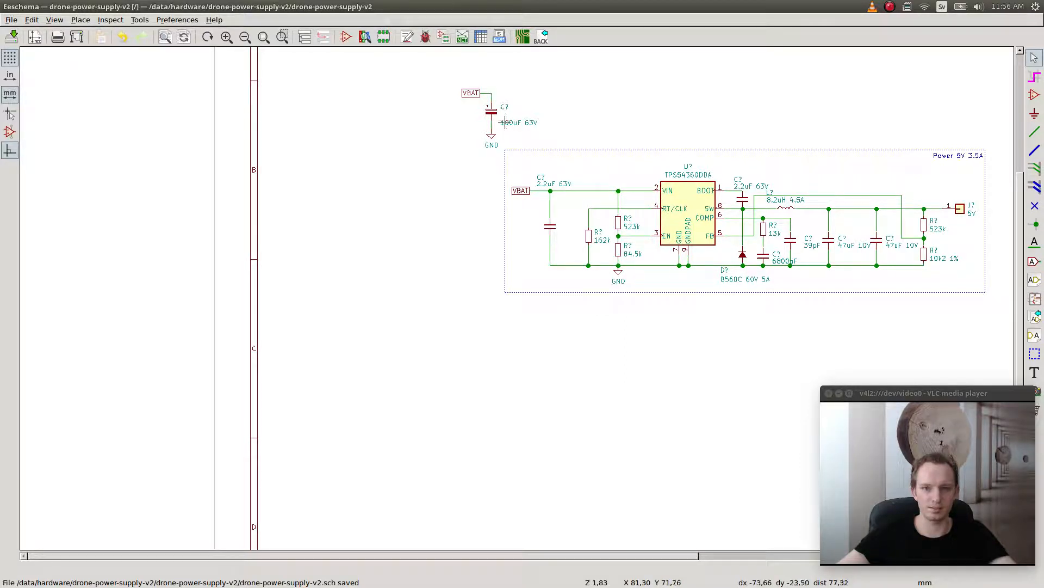
key("m")
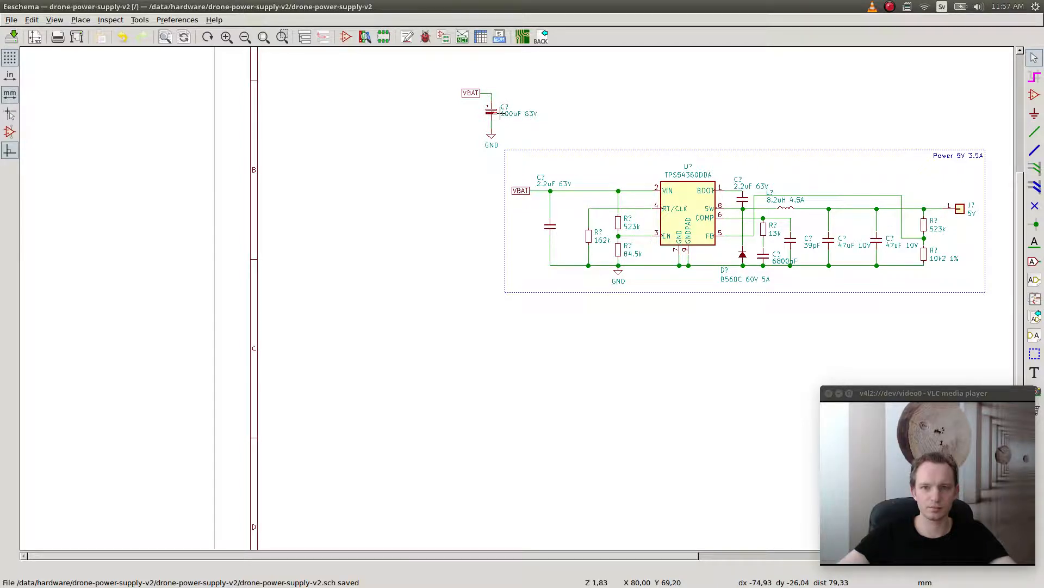
left_click(501, 114)
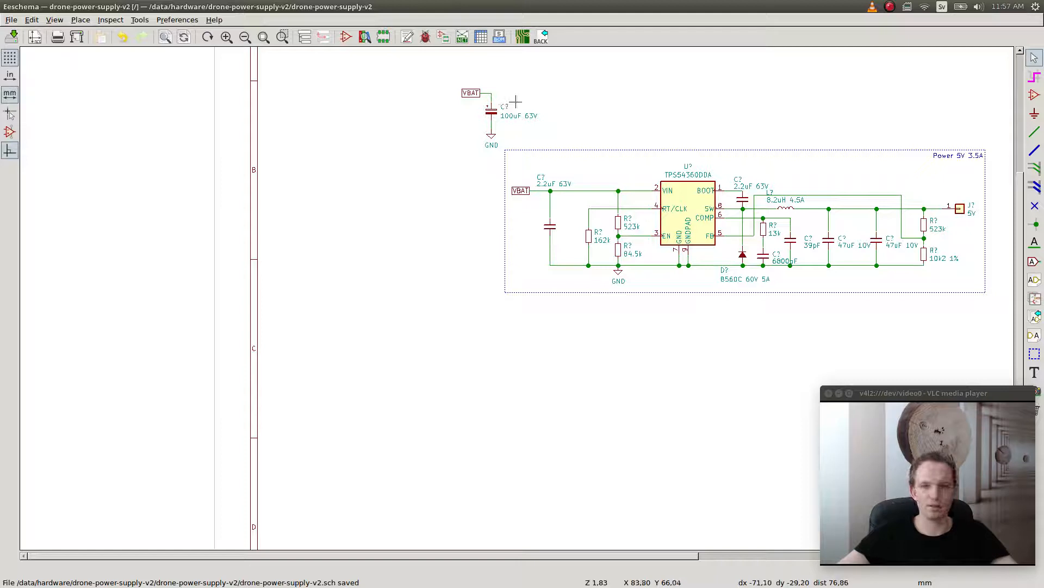
key("ctrl+s")
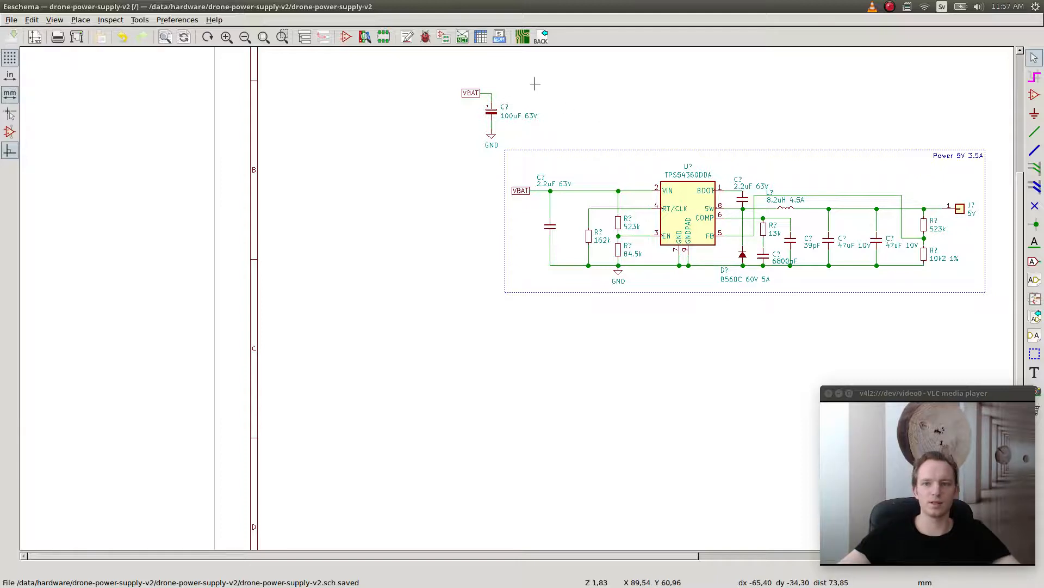
- Move the whole 100uF capacitor block with its VBAT label and GND symbol to just left of the power supply frame
left_click_drag(453, 82, 533, 150)
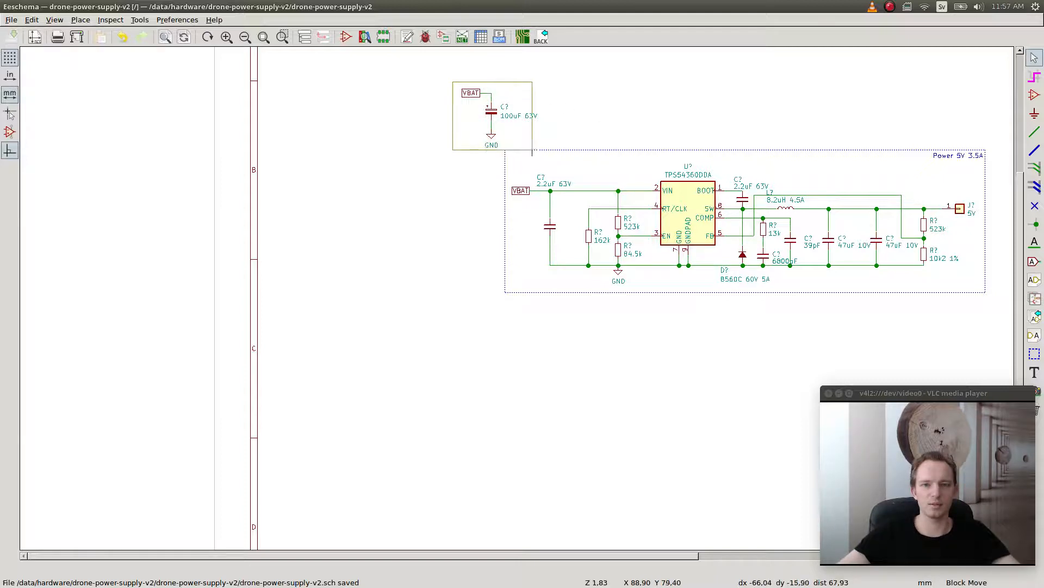
key("Escape")
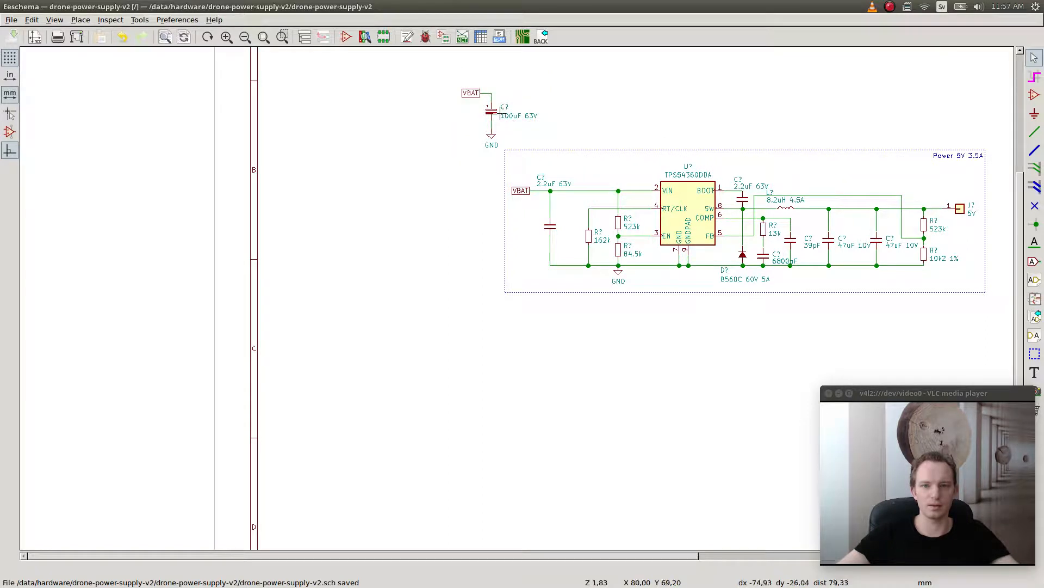
left_click_drag(455, 81, 546, 141)
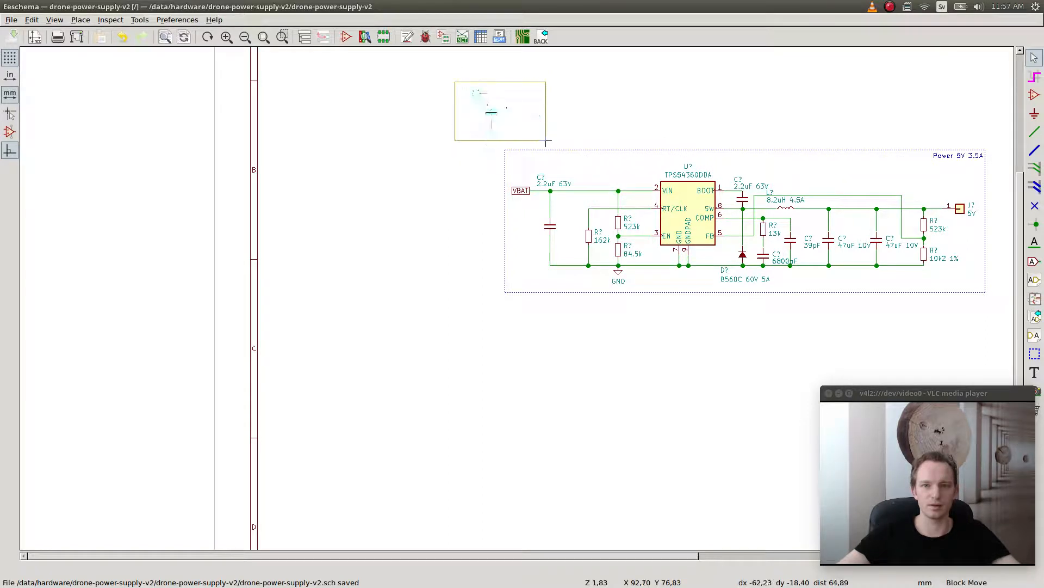
left_click(503, 209)
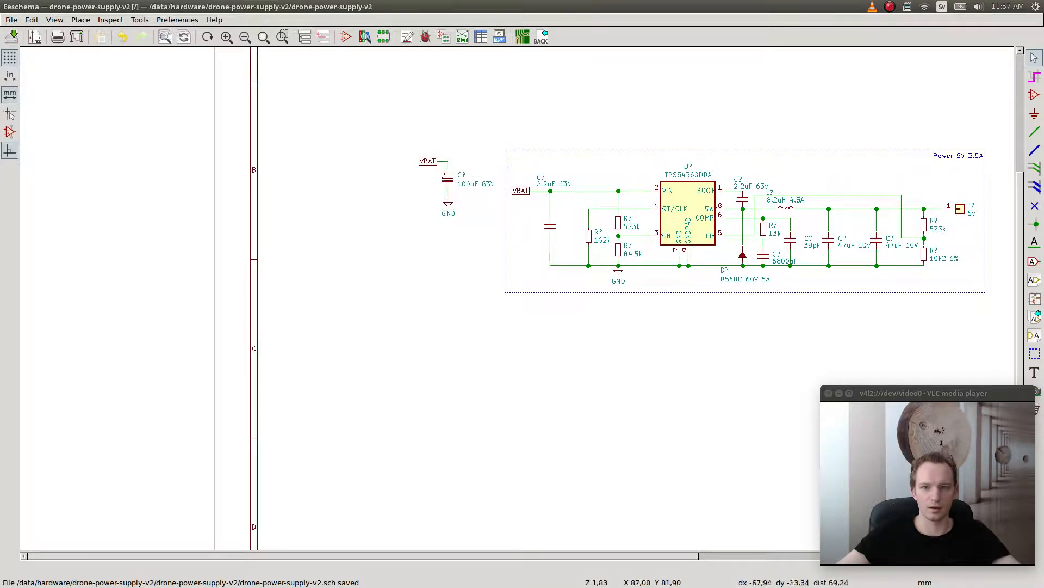
- Copy the Power 5V 3.5A label to just below the frame's lower left corner and change its text to Power 6V 3.5A
scroll(638, 204, "right", 2)
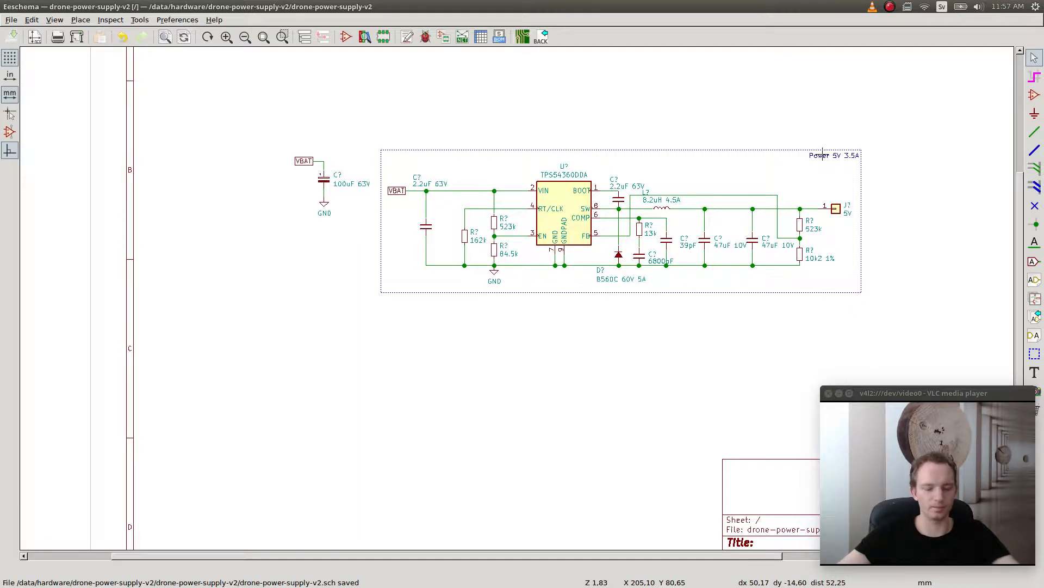
key("c")
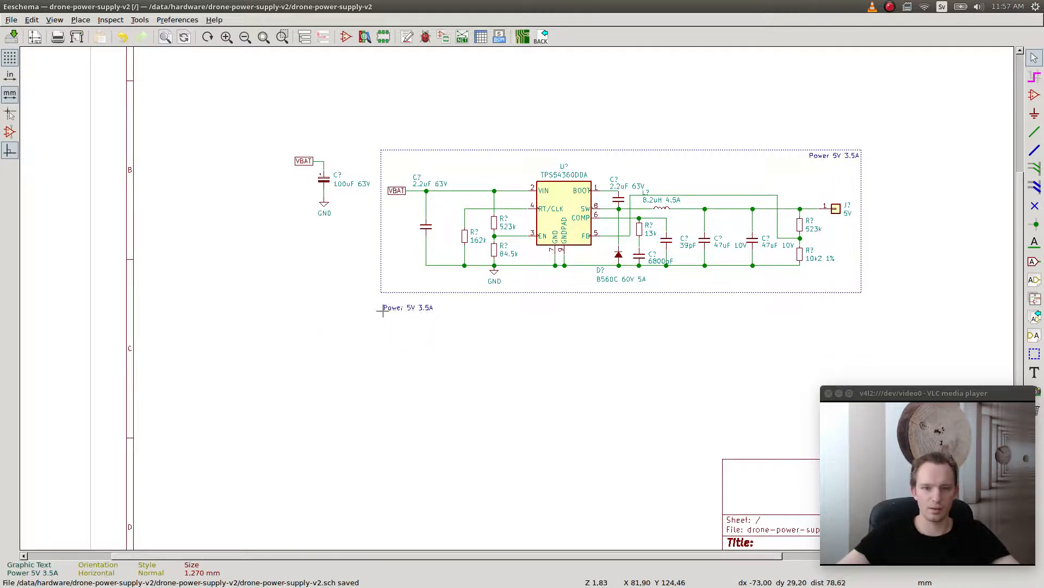
left_click(384, 316)
key("e")
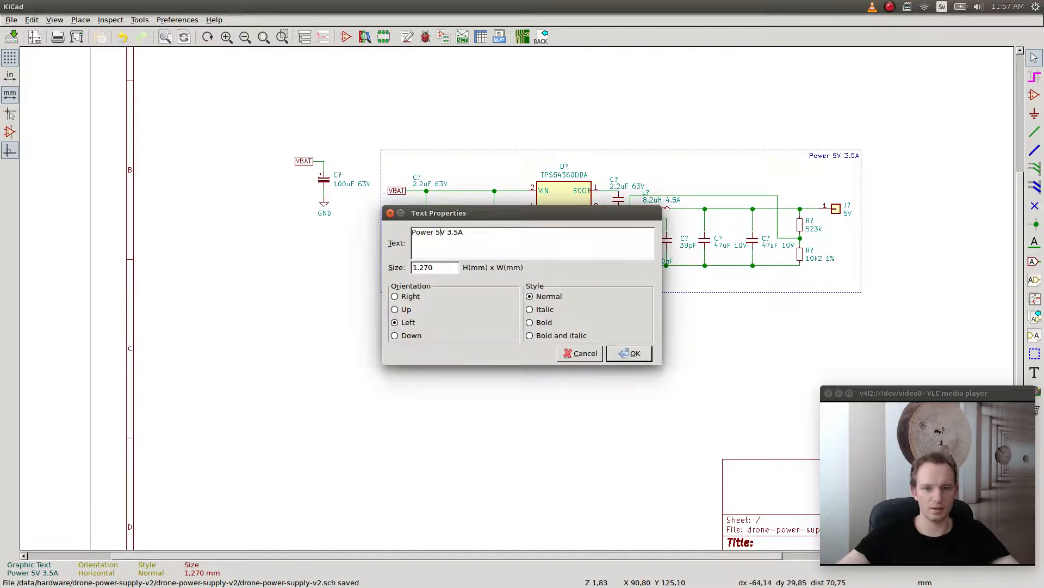
key("BackSpace")
type("6")
key("Return")
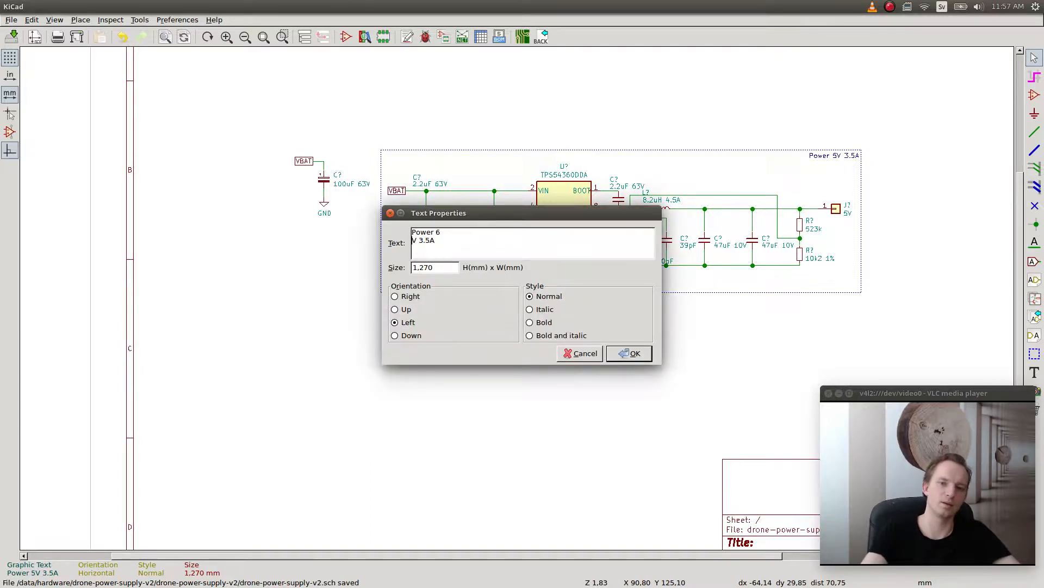
key("BackSpace")
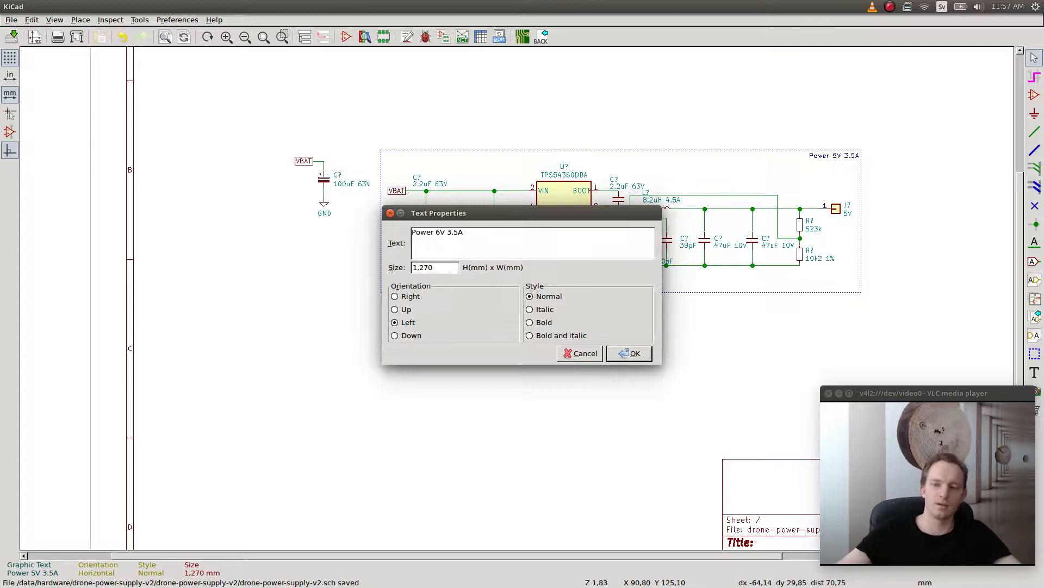
key("Return")
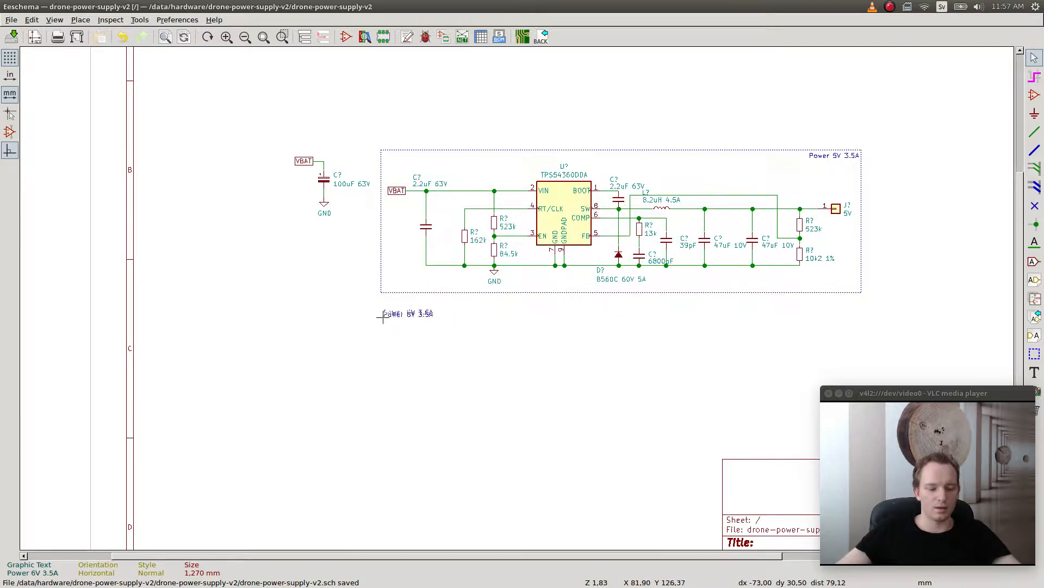
- Place a copy of the Power 6V 3.5A label directly below it and change the copy's text to Power 12V 3.5A
left_click(384, 322)
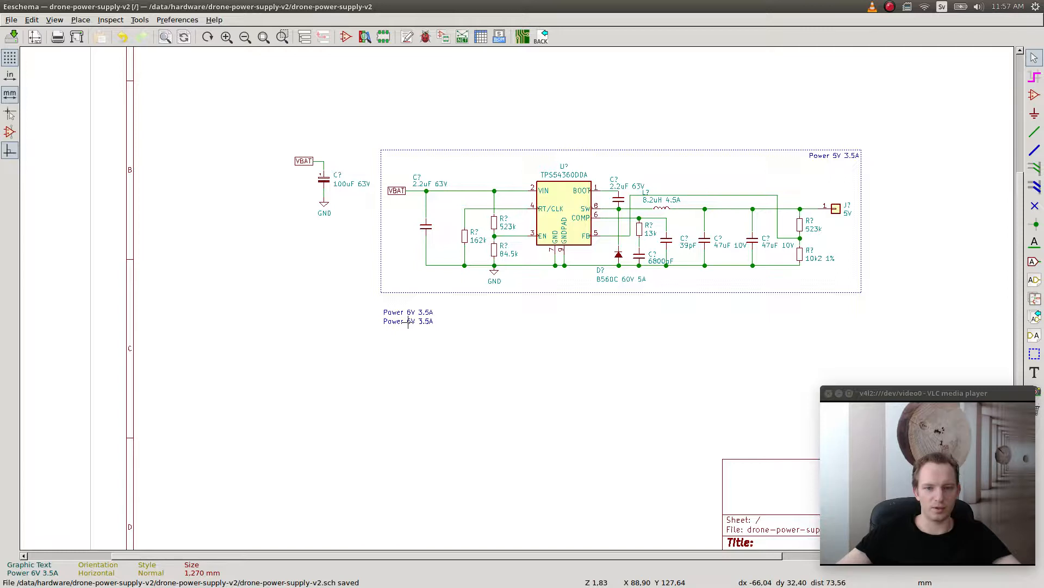
double_click(408, 322)
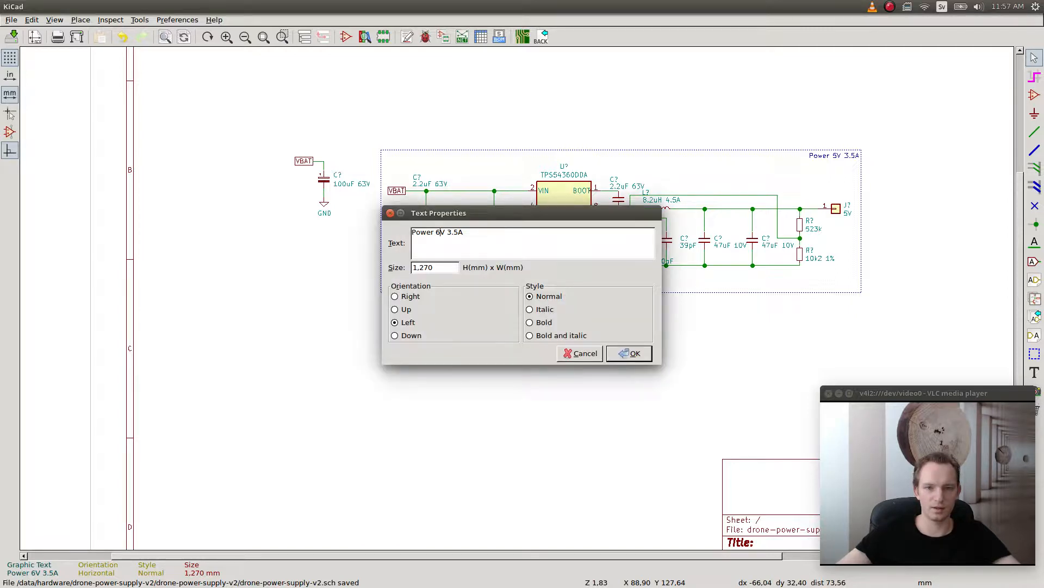
key("BackSpace")
type("12")
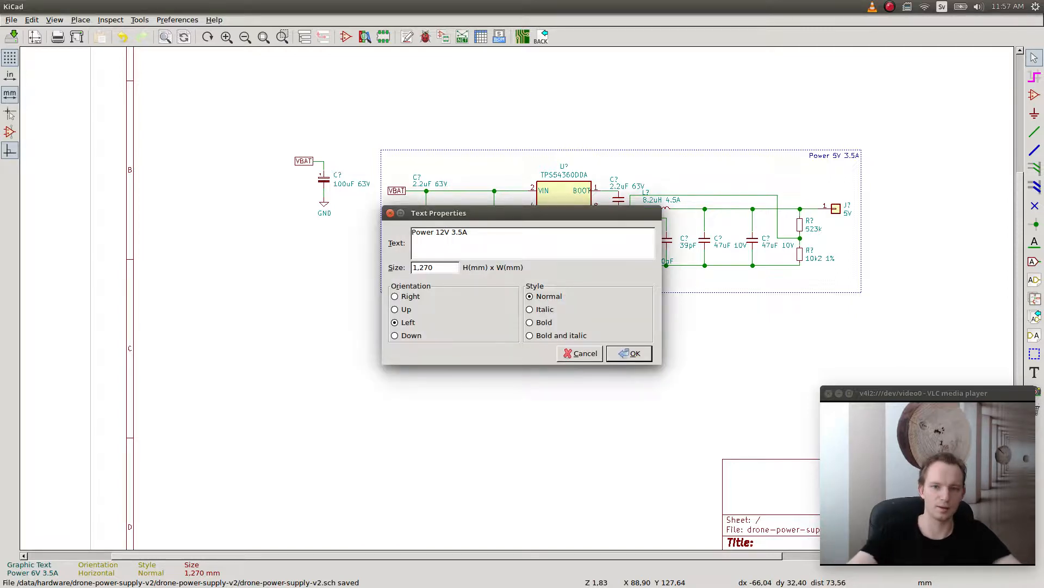
key("Return")
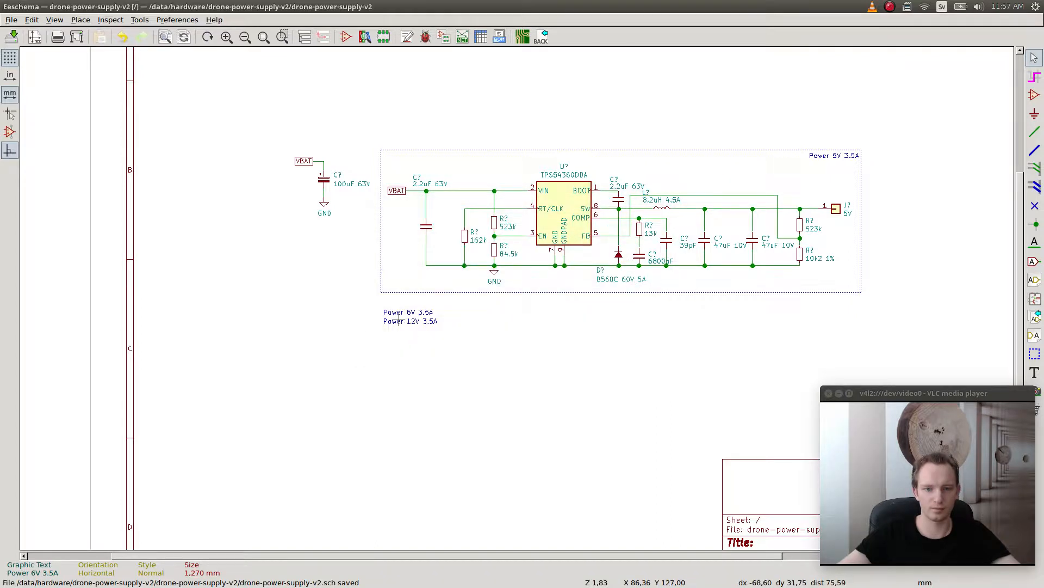
key("e")
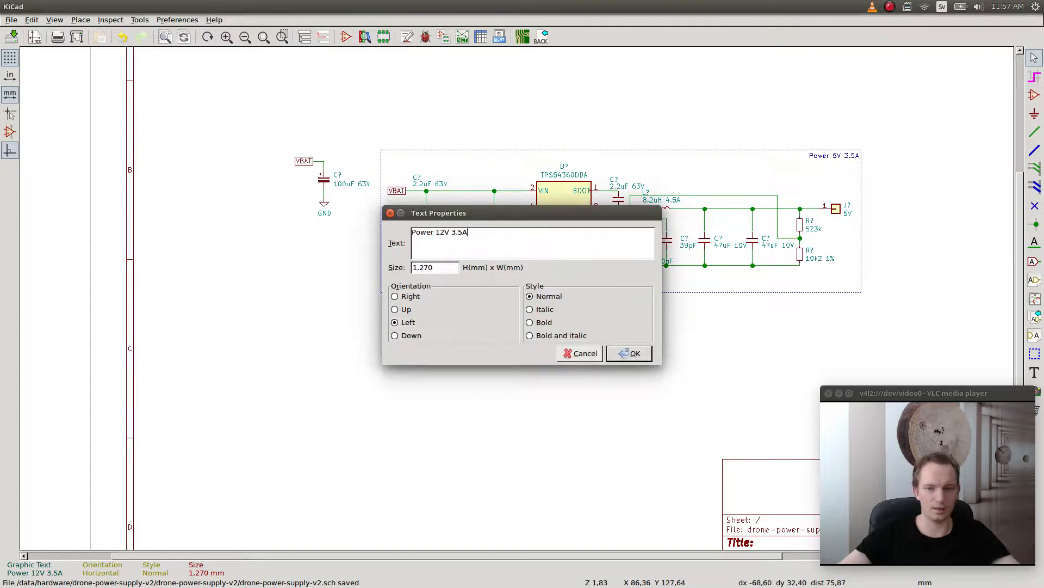
left_click(580, 354)
key("c")
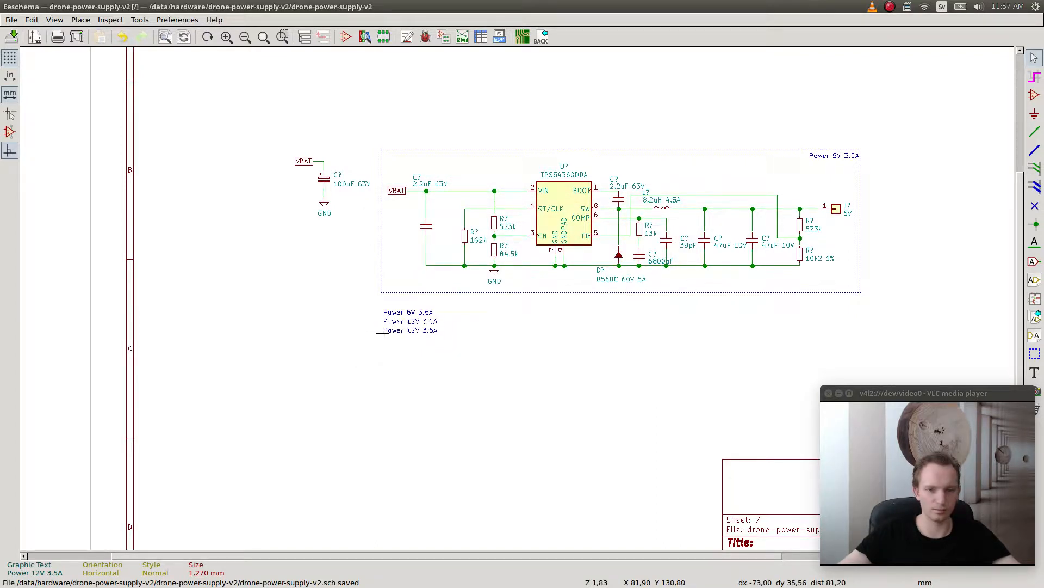
left_click(391, 333)
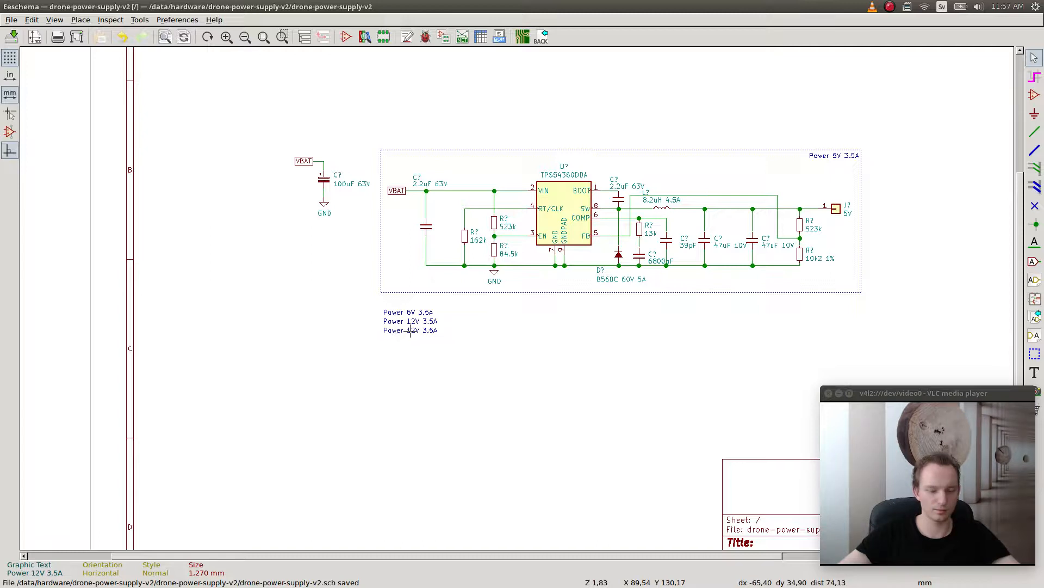
key("e")
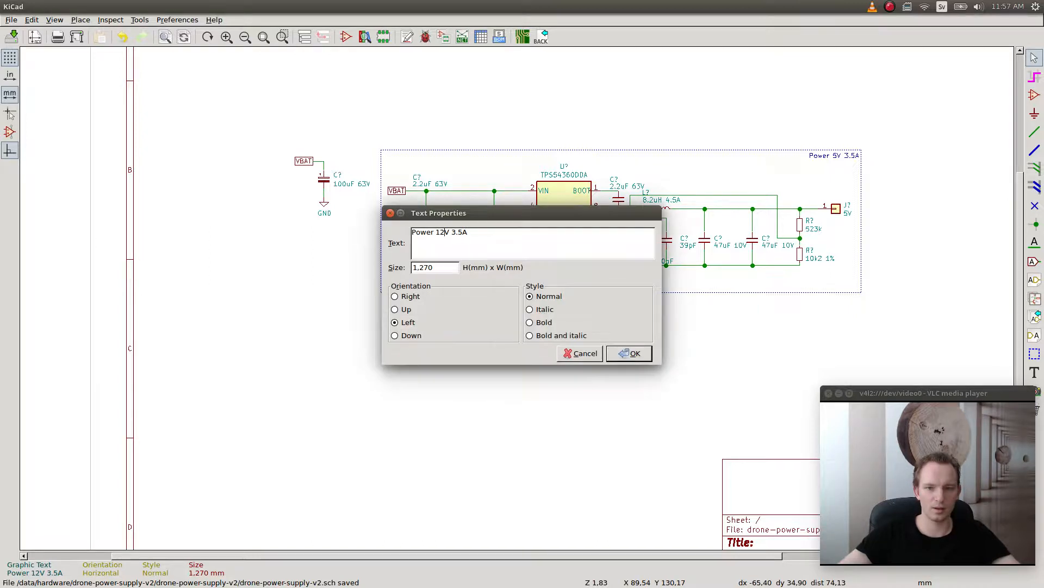
key("BackSpace")
key("BackSpace")
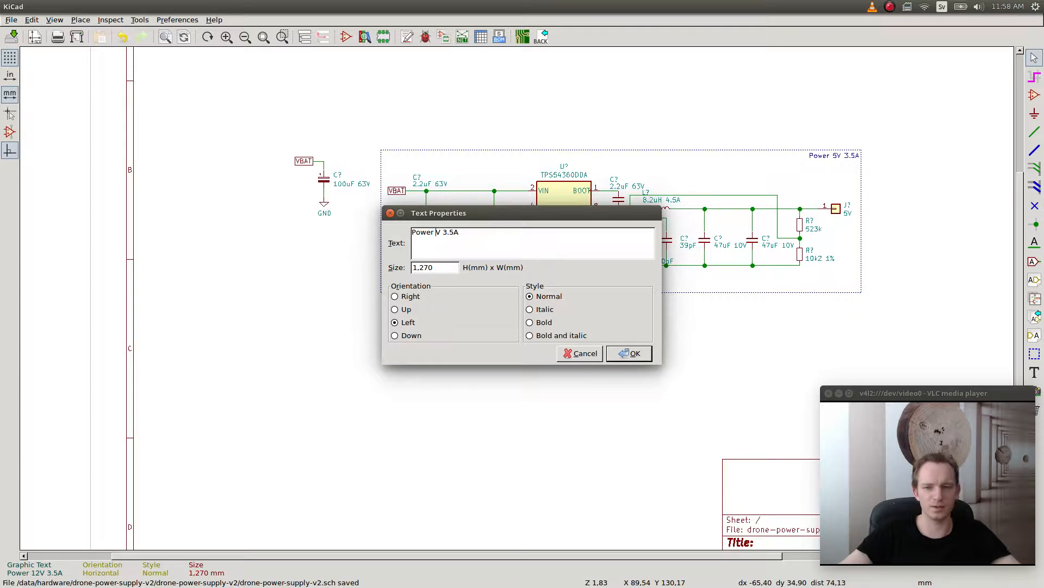
left_click_drag(490, 212, 577, 303)
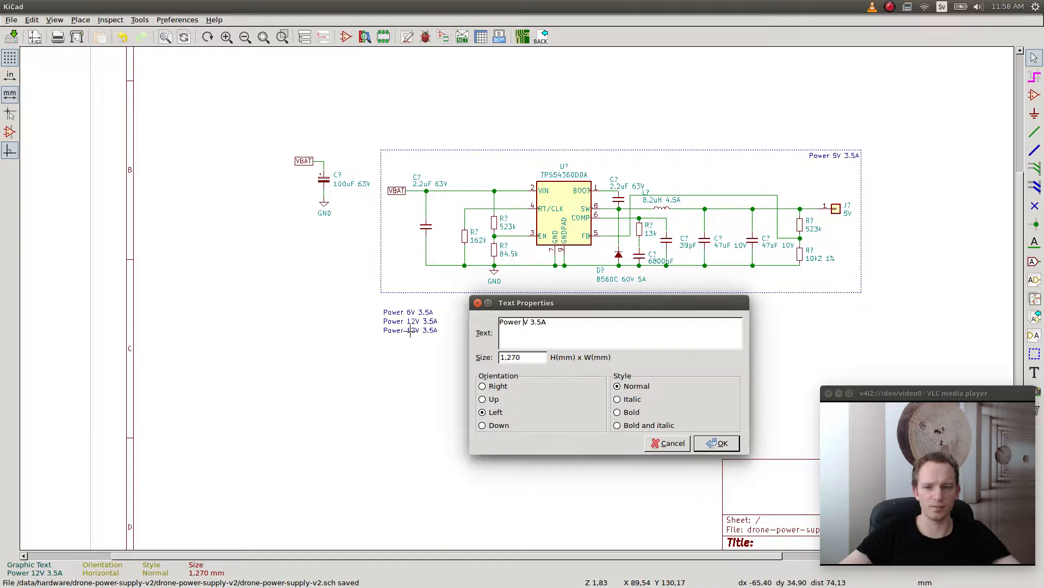
left_click_drag(577, 303, 586, 302)
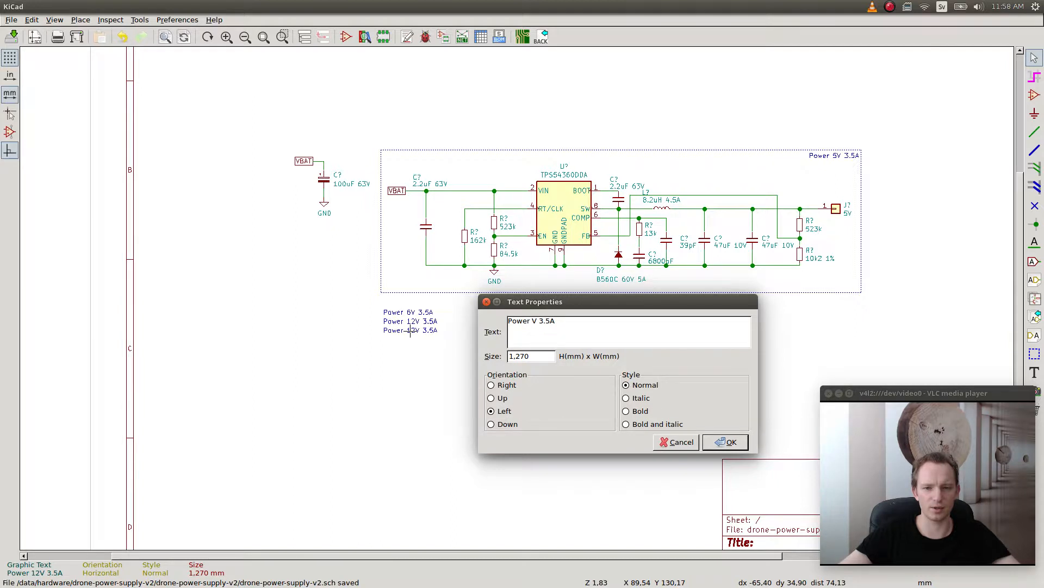
left_click(677, 442)
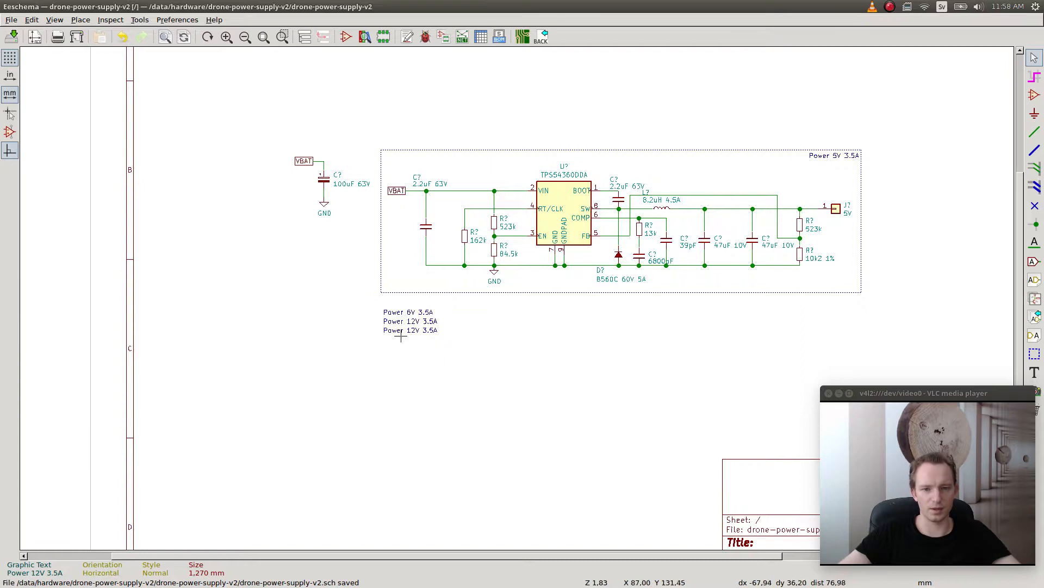
key("Delete")
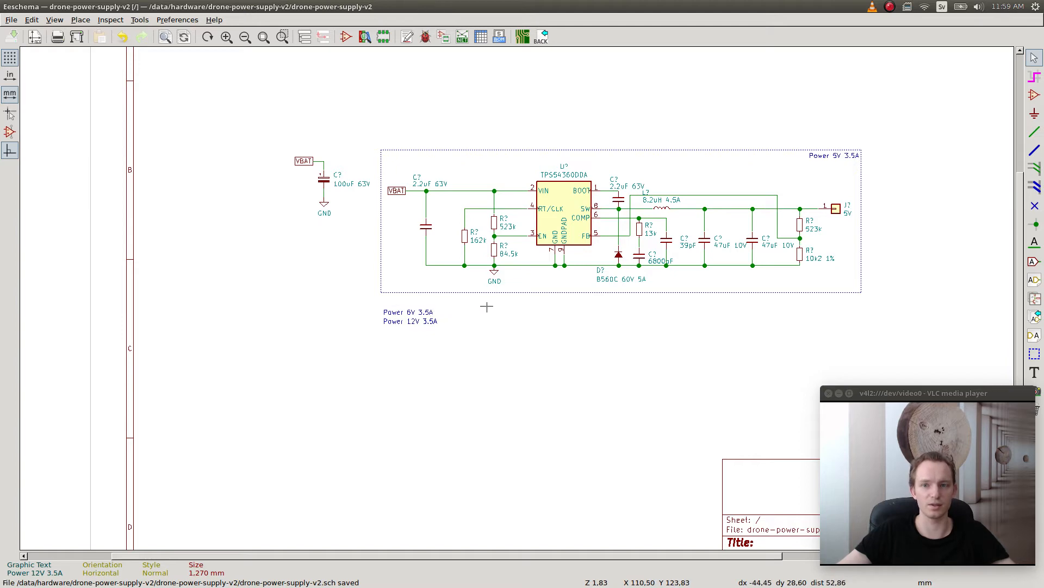
- Switch to the bom-list.ods spreadsheet in LibreOffice Calc to view the parts list
key("alt+Tab")
key("alt+Tab")
key("alt+Tab")
key("alt+Tab")
key("alt+Tab")
key("alt+Tab")
key("alt+Tab")
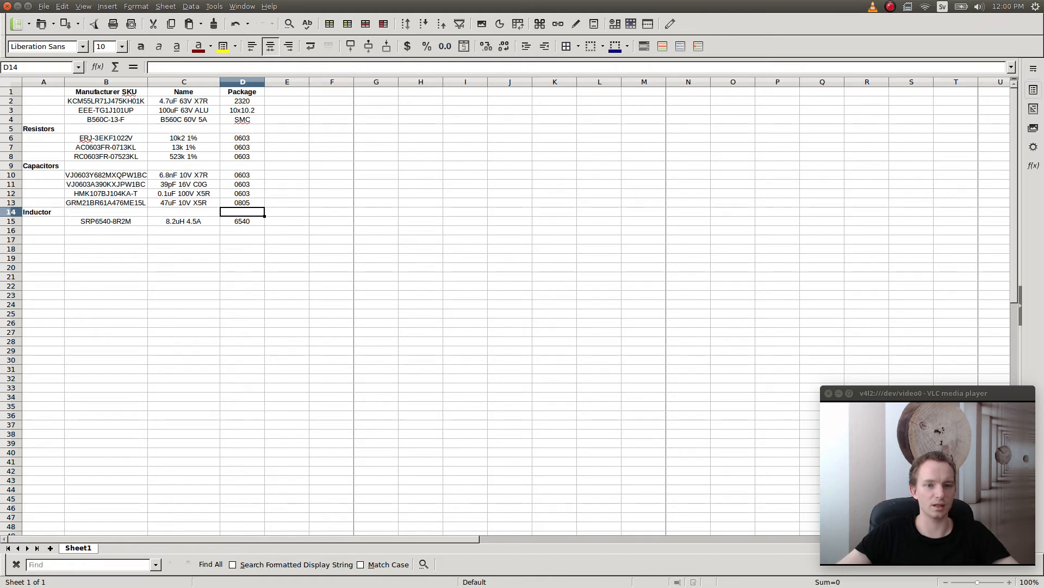
key("alt+Tab")
key("alt+Tab")
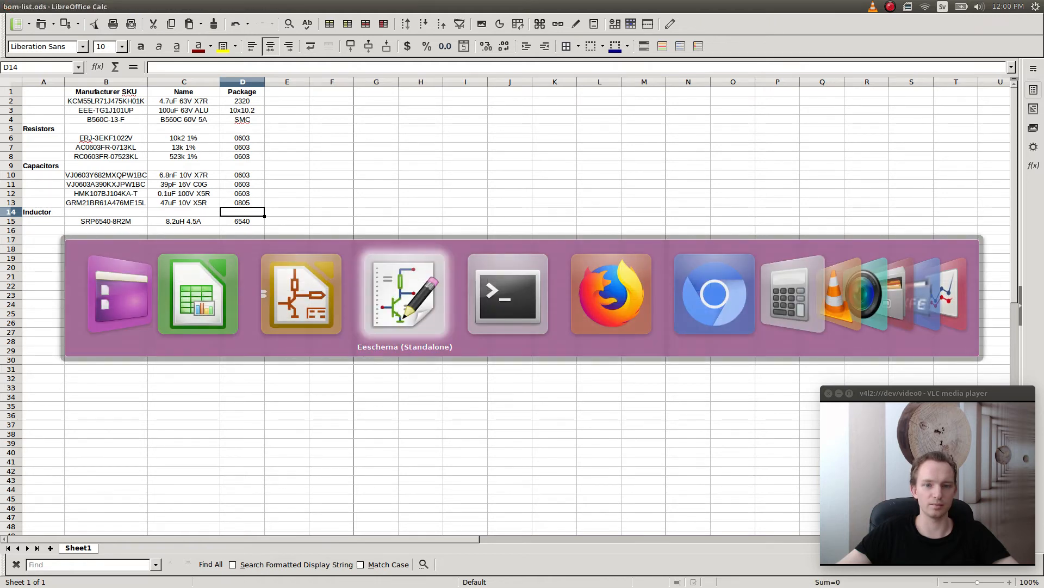
key("alt+shift+Tab")
key("alt+Tab")
key("alt+Tab")
key("alt+Tab")
key("alt+Tab")
key("alt+Tab")
key("alt+Tab")
key("alt+Tab")
key("alt+shift+Tab")
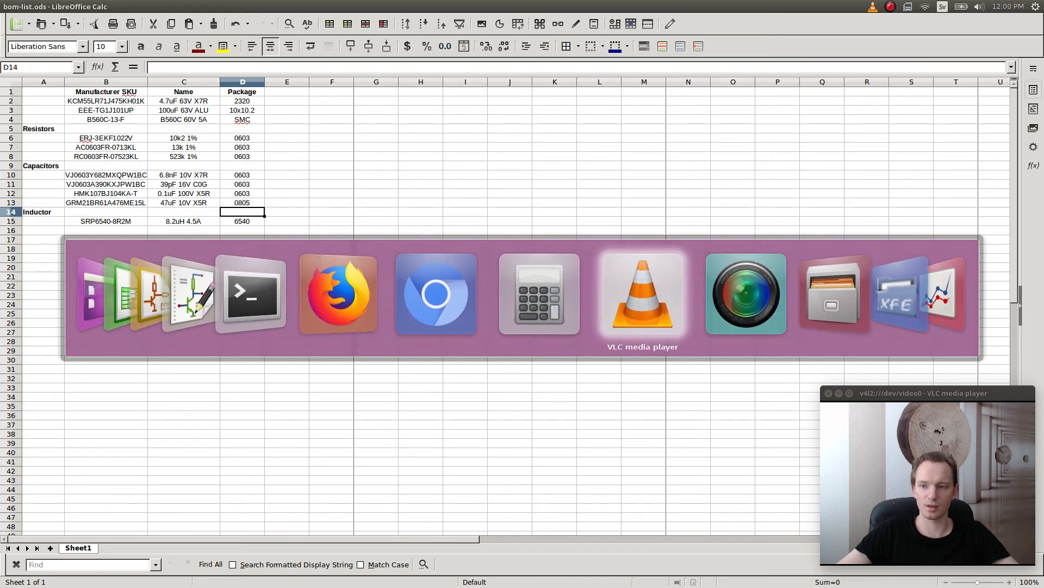
key("alt+Tab")
key("alt+Tab")
key("alt+shift+Tab")
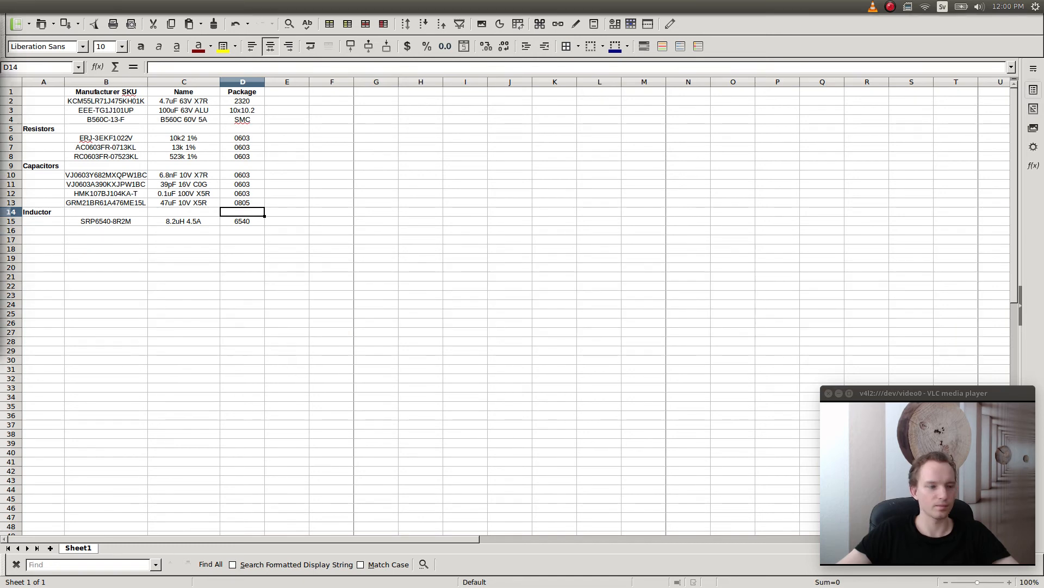